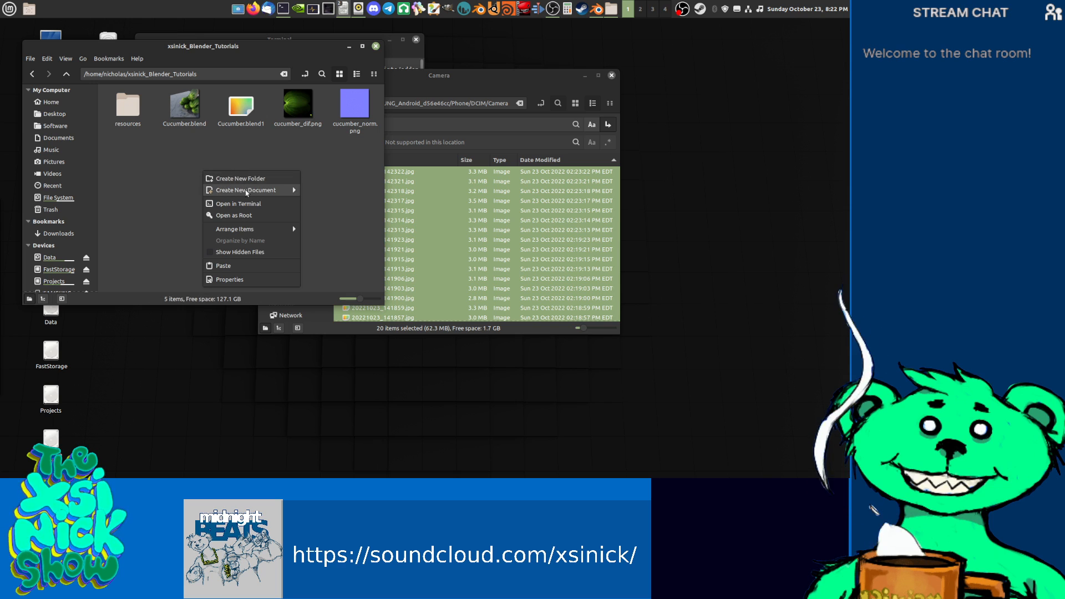
Step: Create a folder named Cucumber in xsinick_Blender_Tutorials and move the two Cucumber blend files and both cucumber texture images into it
{"action": "left_click", "coordinate": [236, 178]}
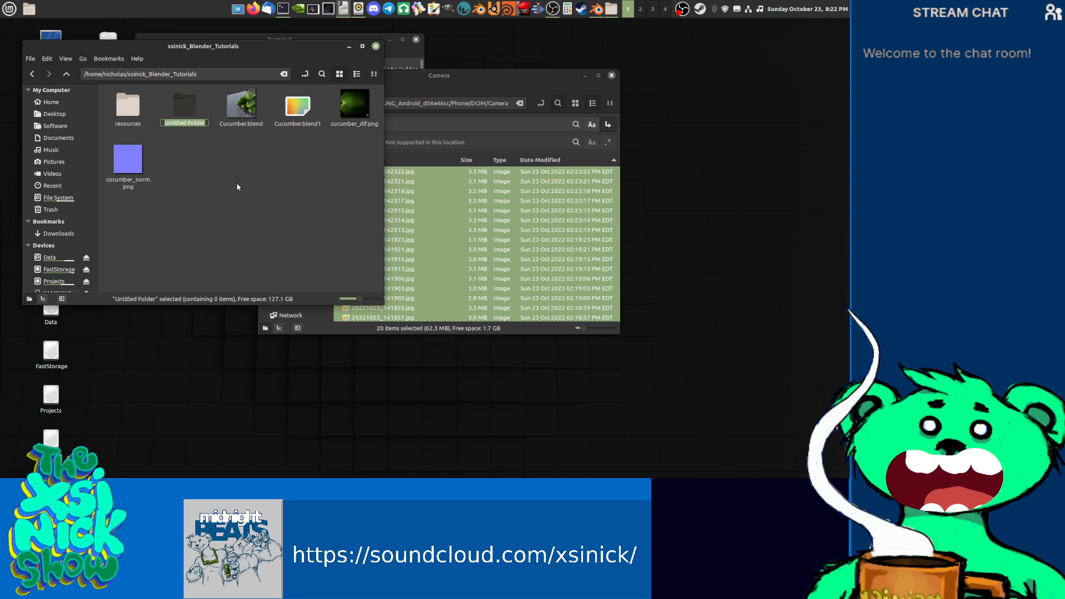
{"action": "type", "text": "Cucumber"}
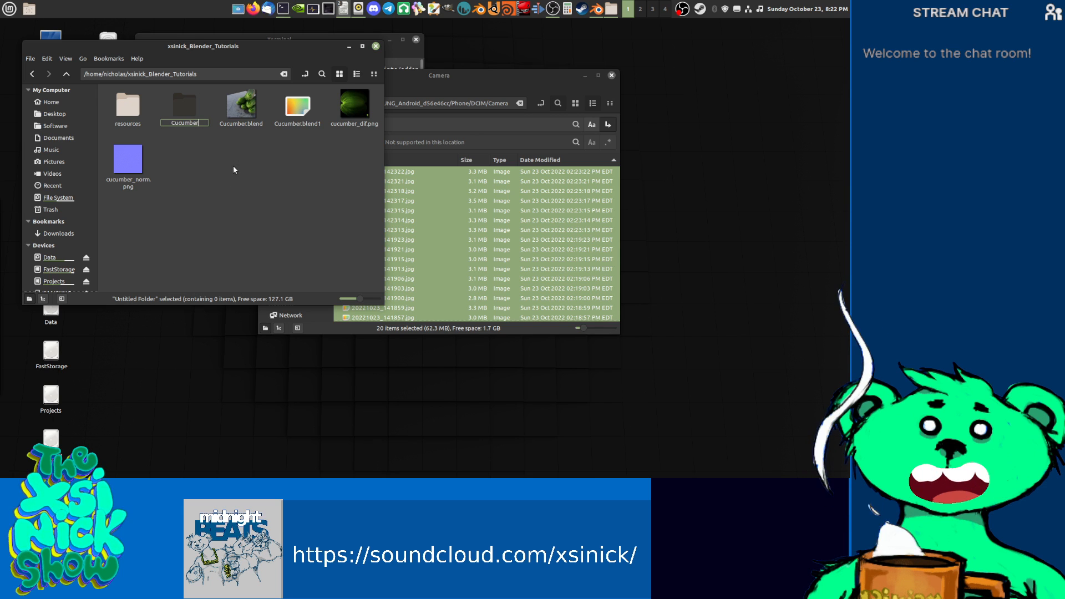
{"action": "left_click", "coordinate": [245, 146]}
{"action": "left_click_drag", "start_coordinate": [296, 140], "coordinate": [185, 112]}
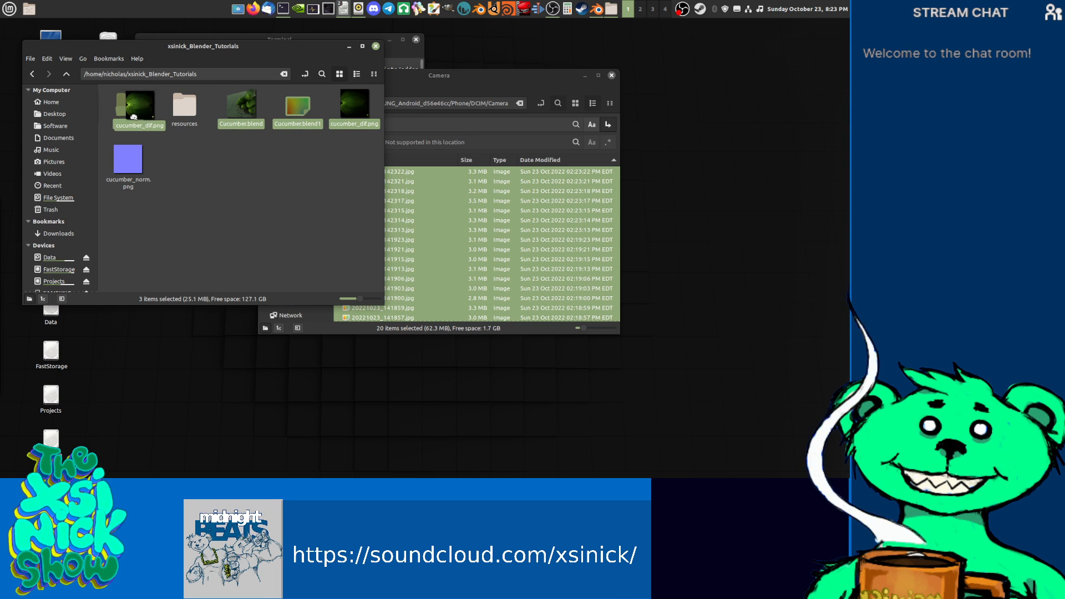
{"action": "left_click_drag", "start_coordinate": [245, 98], "coordinate": [130, 111]}
Step: Create a second folder named Onion_Garlic in xsinick_Blender_Tutorials
{"action": "right_click", "coordinate": [201, 199]}
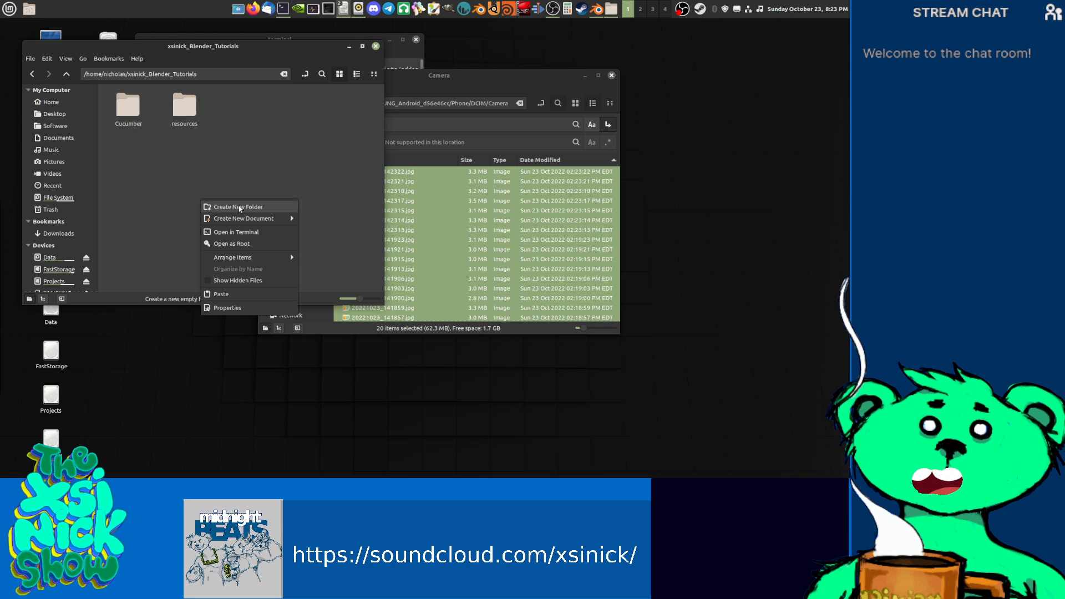
{"action": "left_click", "coordinate": [239, 207]}
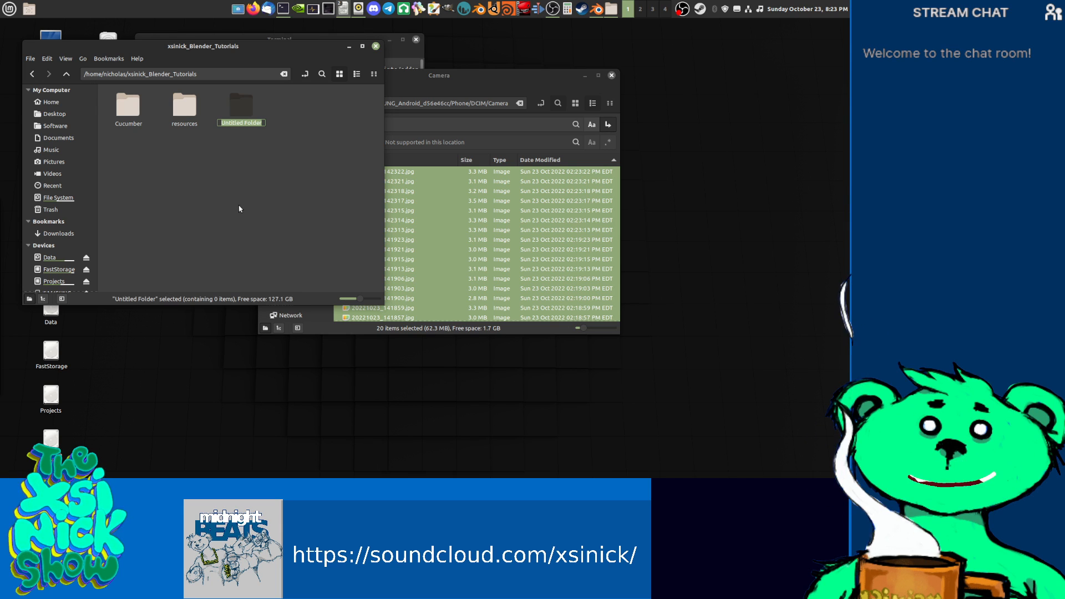
{"action": "type", "text": "Oni"}
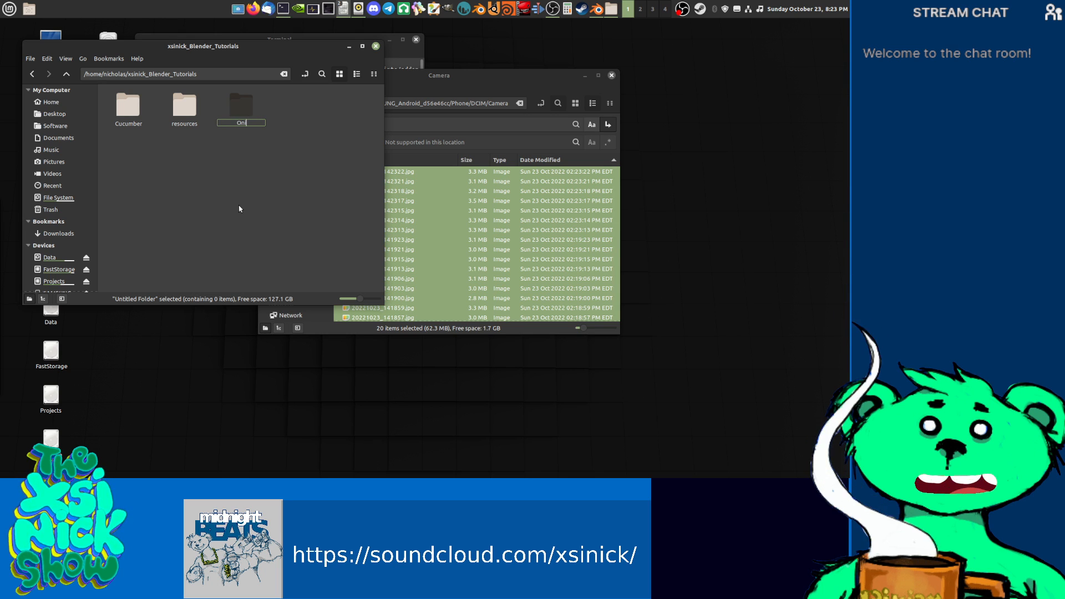
{"action": "type", "text": "on_"}
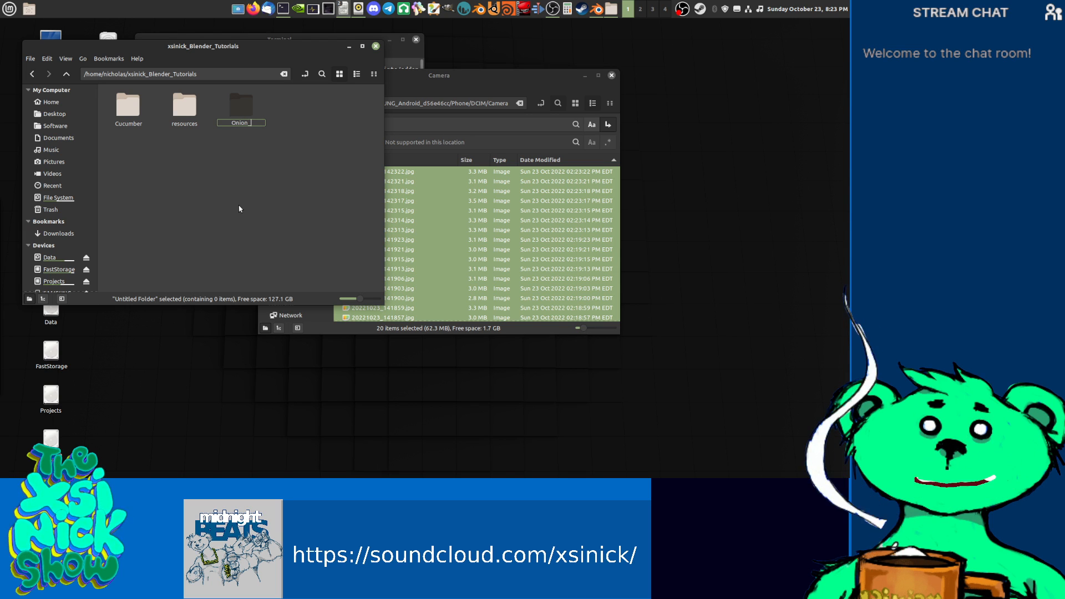
{"action": "type", "text": " G"}
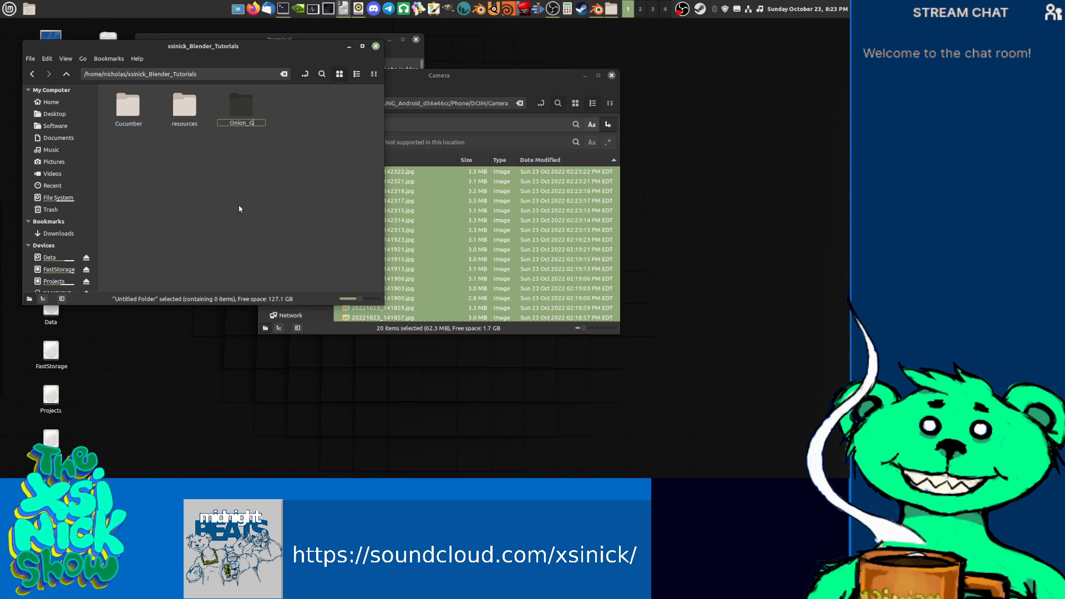
{"action": "type", "text": "arlic"}
{"action": "key", "text": "Return"}
Step: Create a subfolder named images inside the Onion_Garlic folder
{"action": "double_click", "coordinate": [187, 107]}
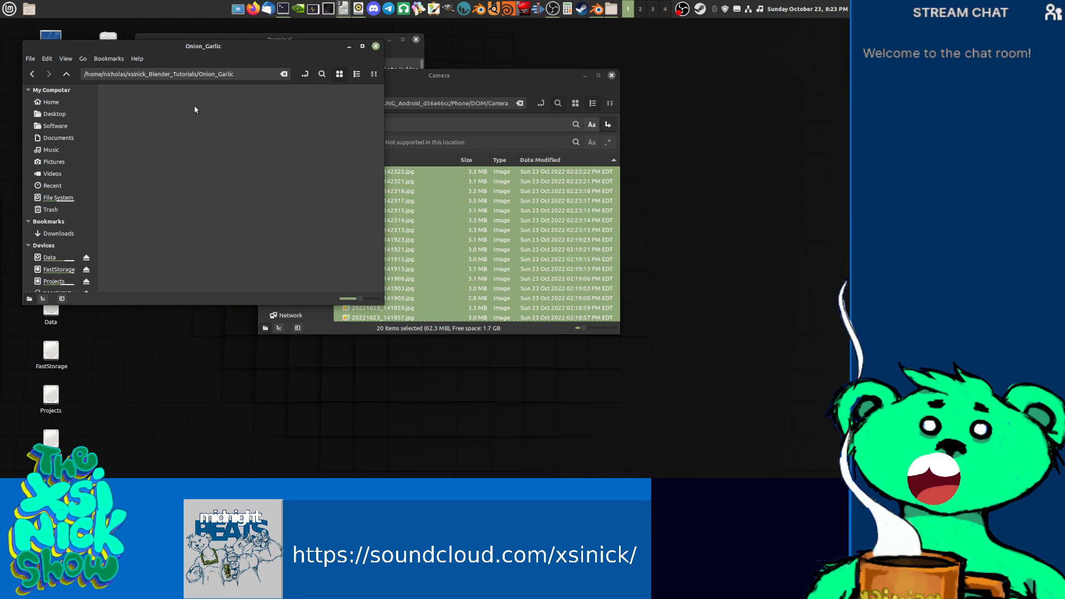
{"action": "right_click", "coordinate": [284, 146]}
{"action": "left_click", "coordinate": [291, 153]}
{"action": "type", "text": "images"}
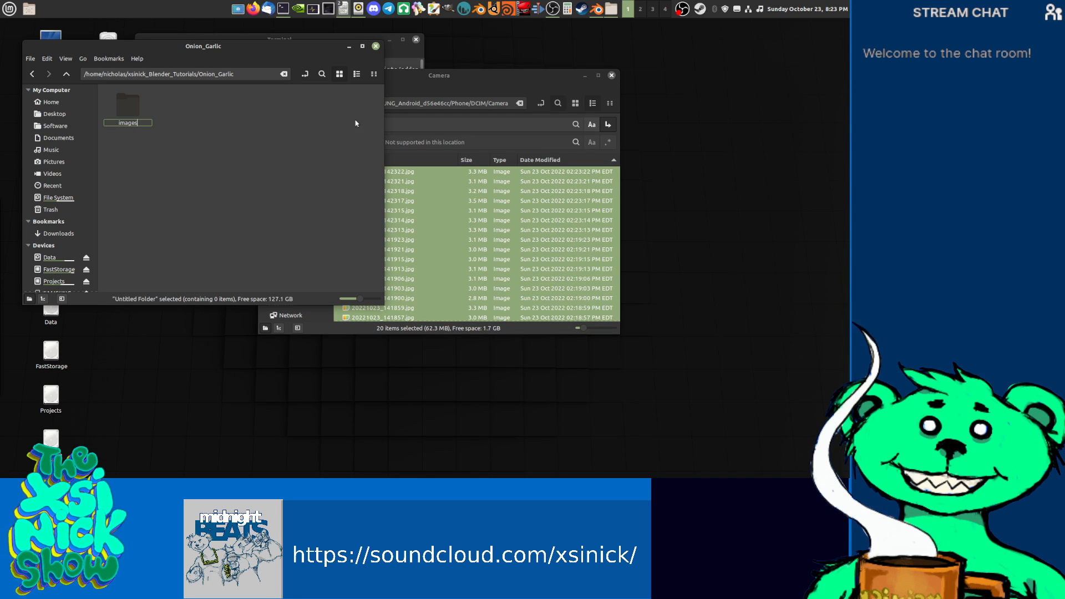
Step: Copy the 20 selected photos from the phone's Camera folder into the images folder, replacing the conflicting file
{"action": "left_click_drag", "start_coordinate": [447, 81], "coordinate": [487, 89]}
{"action": "left_click_drag", "start_coordinate": [400, 195], "coordinate": [135, 113]}
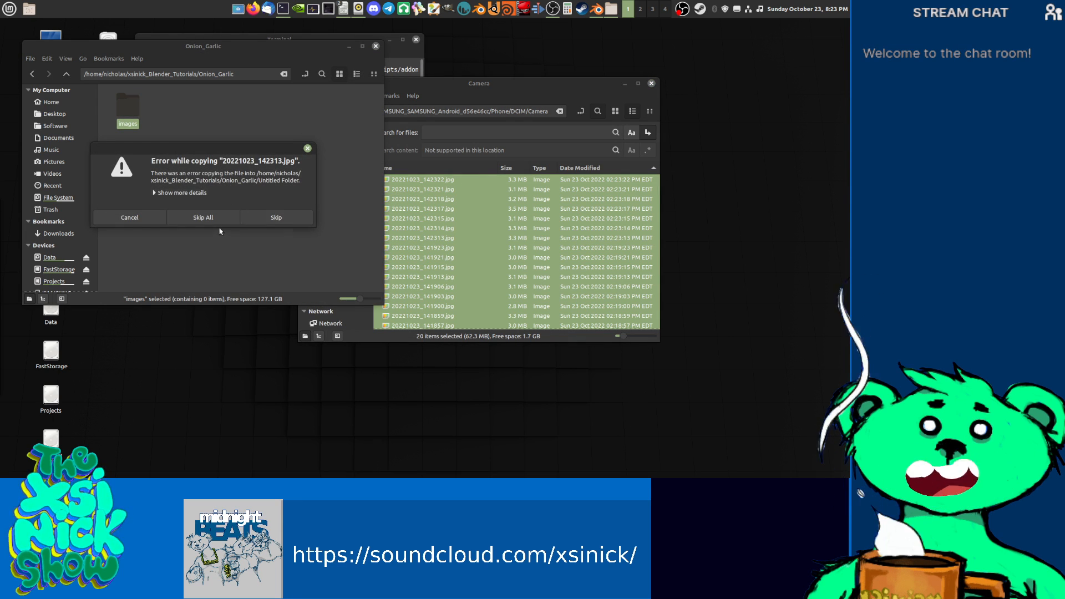
{"action": "left_click", "coordinate": [129, 217]}
{"action": "left_click_drag", "start_coordinate": [451, 183], "coordinate": [219, 215]}
{"action": "left_click_drag", "start_coordinate": [383, 214], "coordinate": [130, 105]}
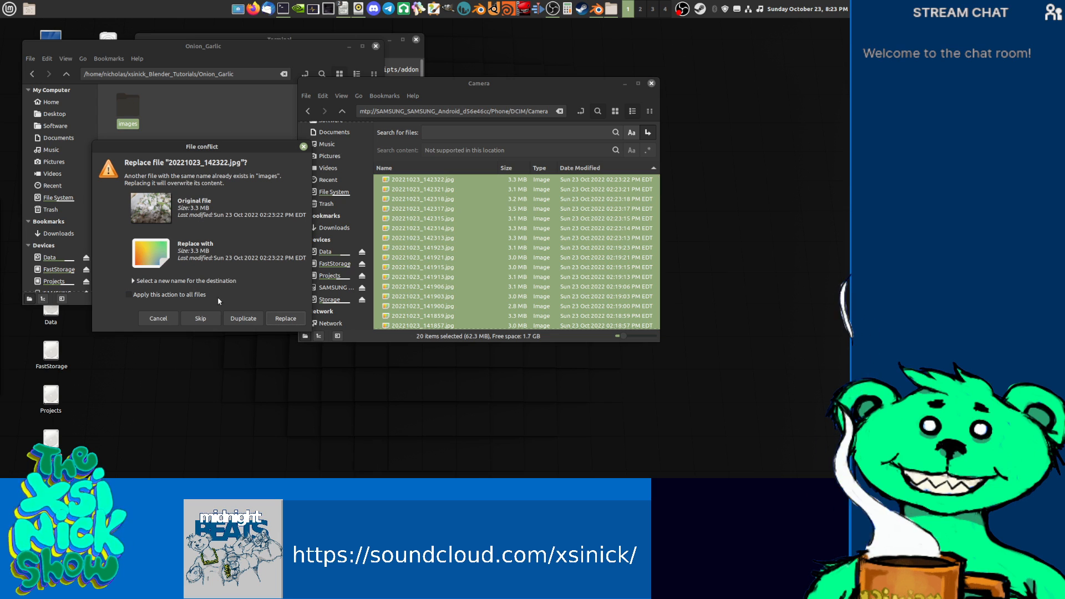
{"action": "left_click", "coordinate": [275, 320]}
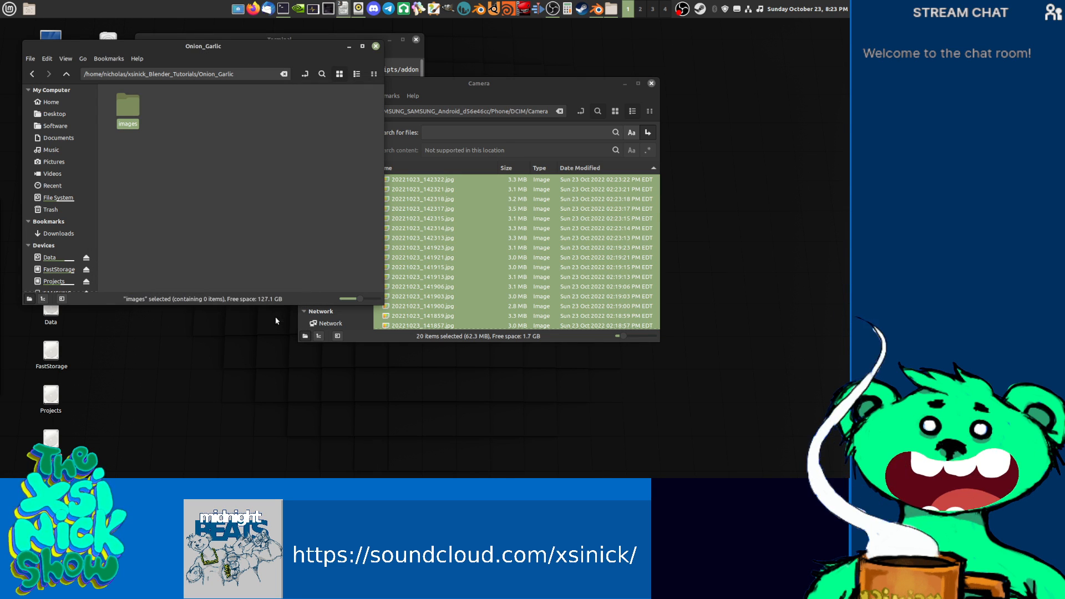
Step: Open 20221023_141820.jpg from the images folder and look through the red onion photos up to 20221023_141859.jpg
{"action": "double_click", "coordinate": [126, 102]}
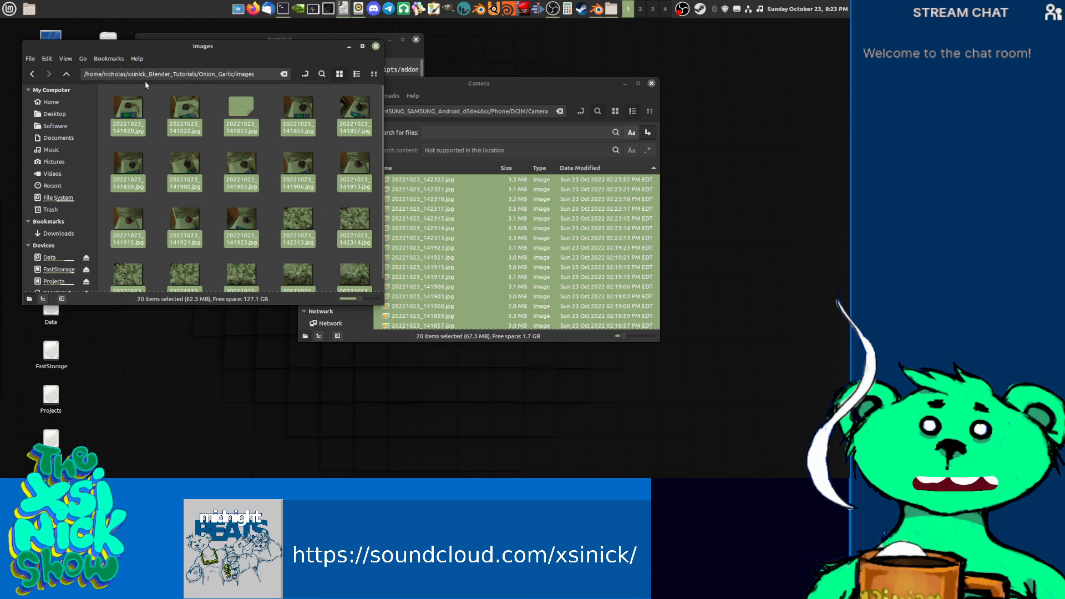
{"action": "left_click", "coordinate": [134, 105]}
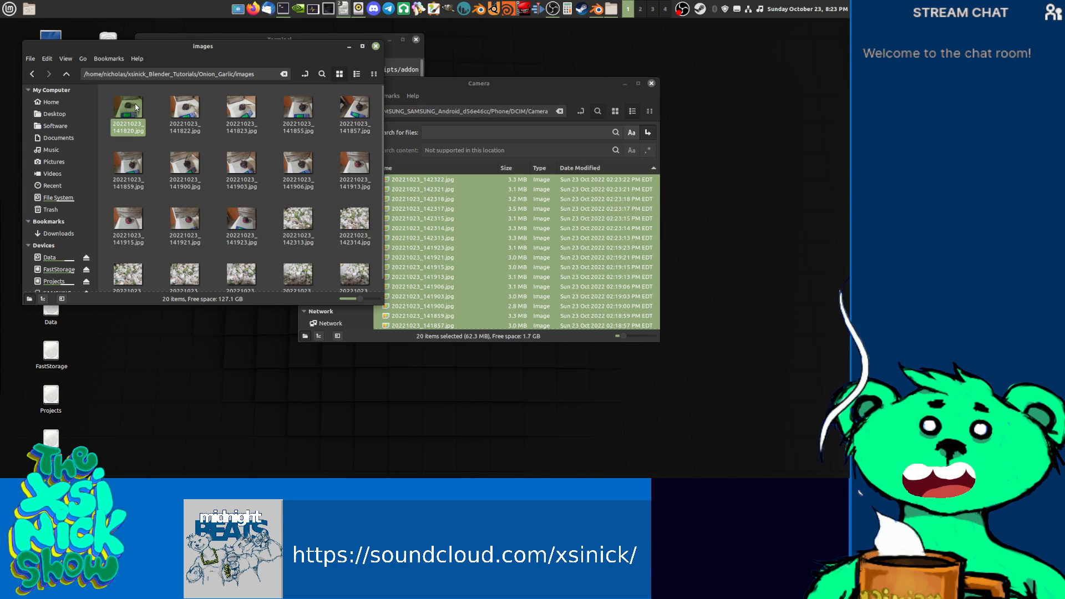
{"action": "double_click", "coordinate": [135, 103]}
{"action": "left_click_drag", "start_coordinate": [488, 102], "coordinate": [343, 88]}
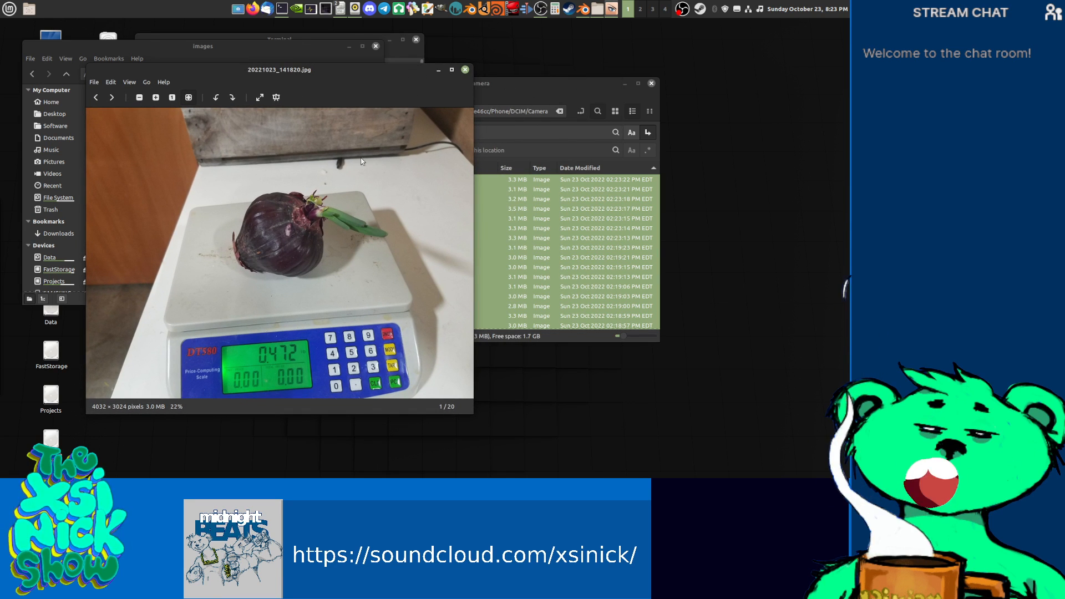
{"action": "scroll", "coordinate": [302, 183], "scroll_direction": "up", "scroll_amount": 2}
{"action": "scroll", "coordinate": [302, 184], "scroll_direction": "down", "scroll_amount": 2}
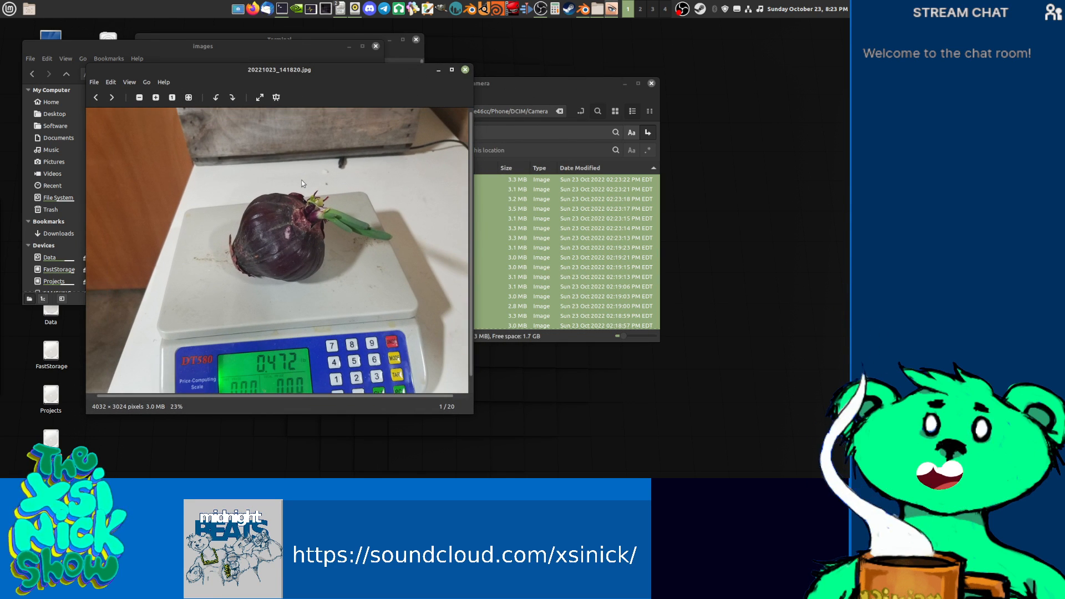
{"action": "key", "text": "Right"}
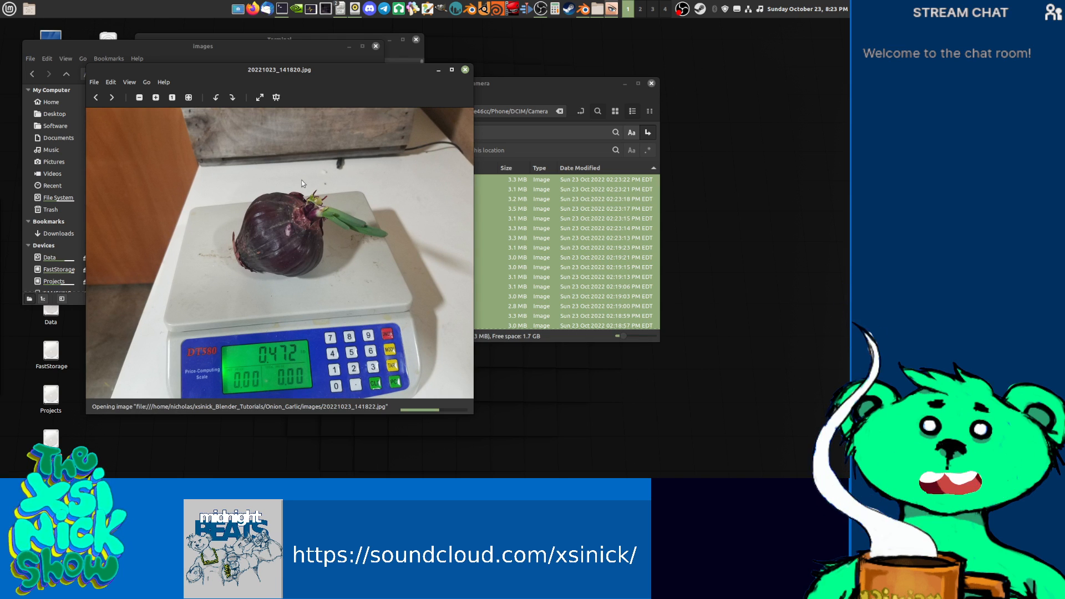
{"action": "key", "text": "Right"}
{"action": "key", "text": "Right"}
{"action": "key", "text": "Right"}
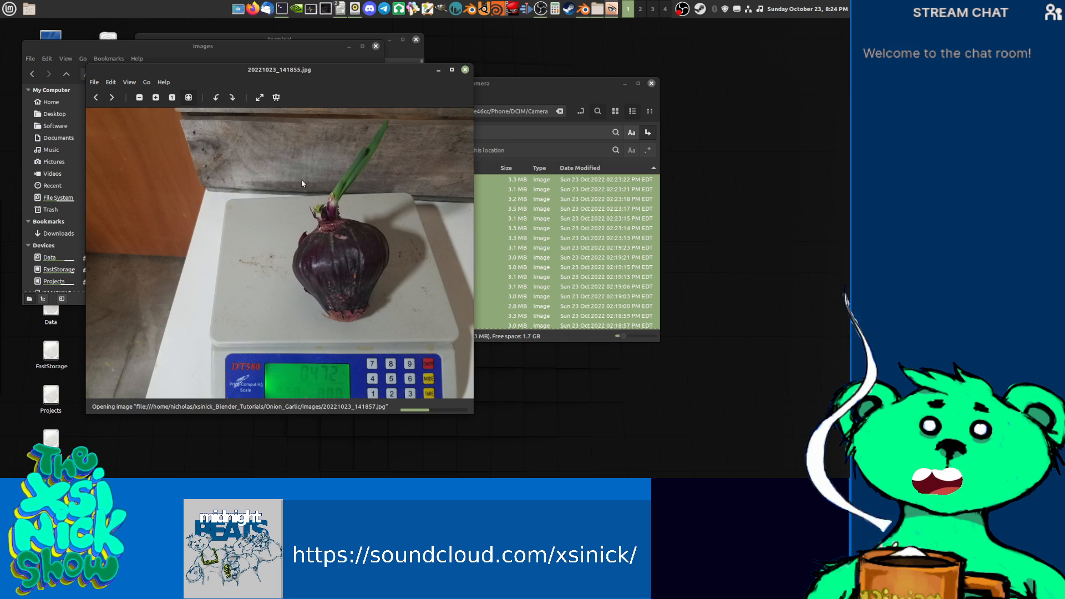
{"action": "key", "text": "Right"}
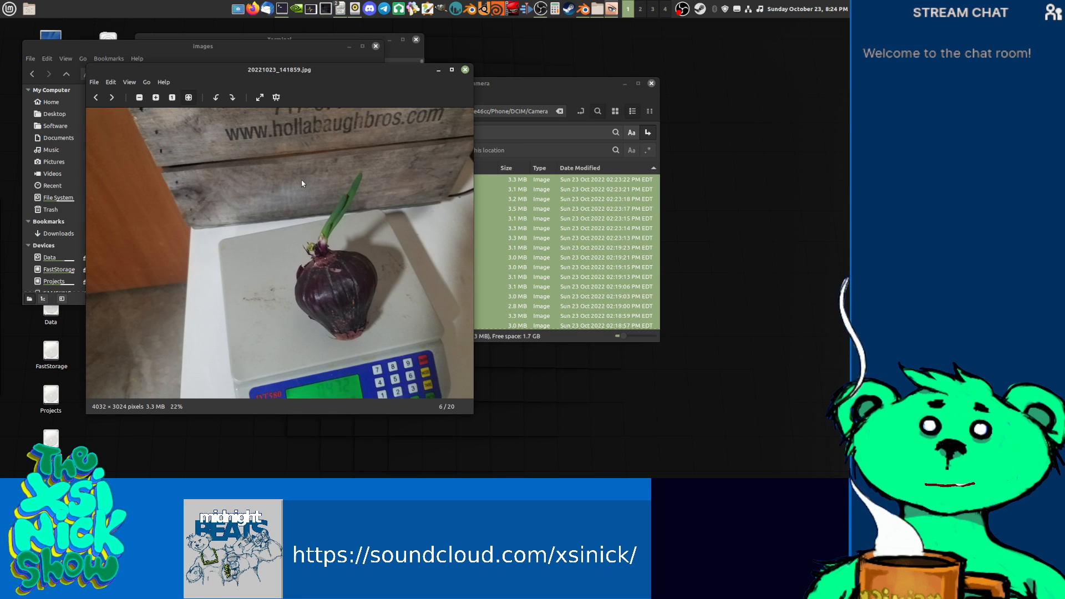
Step: Close the Camera folder window, move the photo window clear of the images folder and bring that folder to the front
{"action": "left_click", "coordinate": [652, 83]}
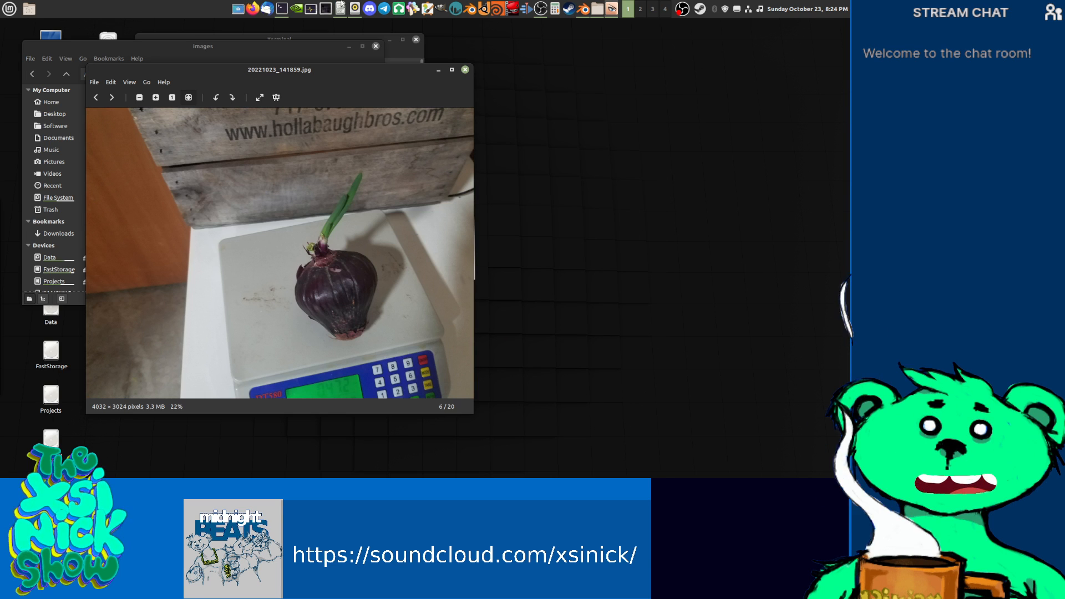
{"action": "left_click_drag", "start_coordinate": [357, 70], "coordinate": [521, 55]}
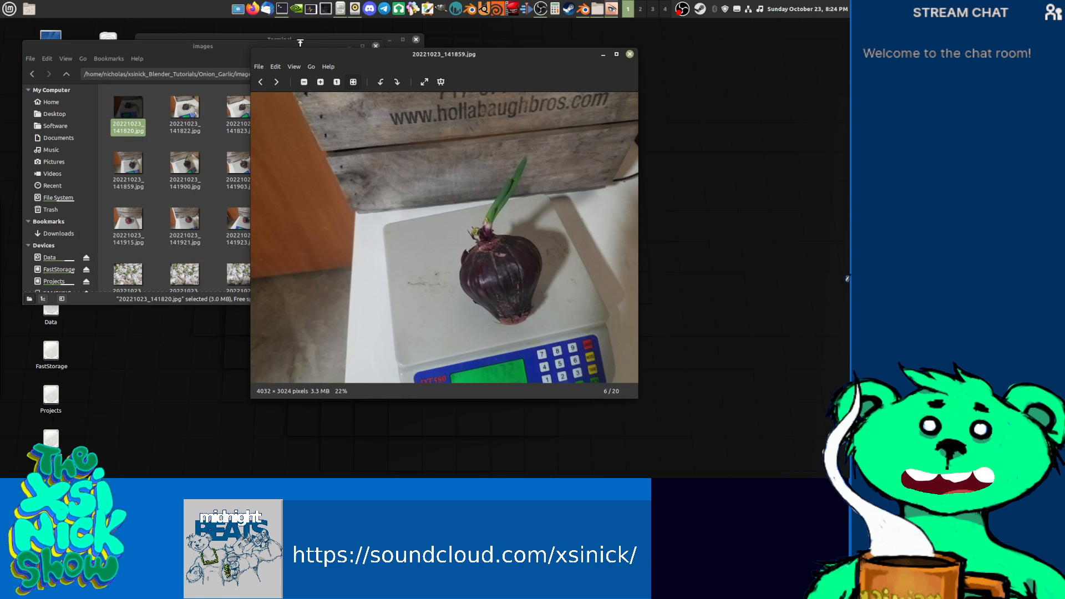
{"action": "left_click", "coordinate": [238, 45]}
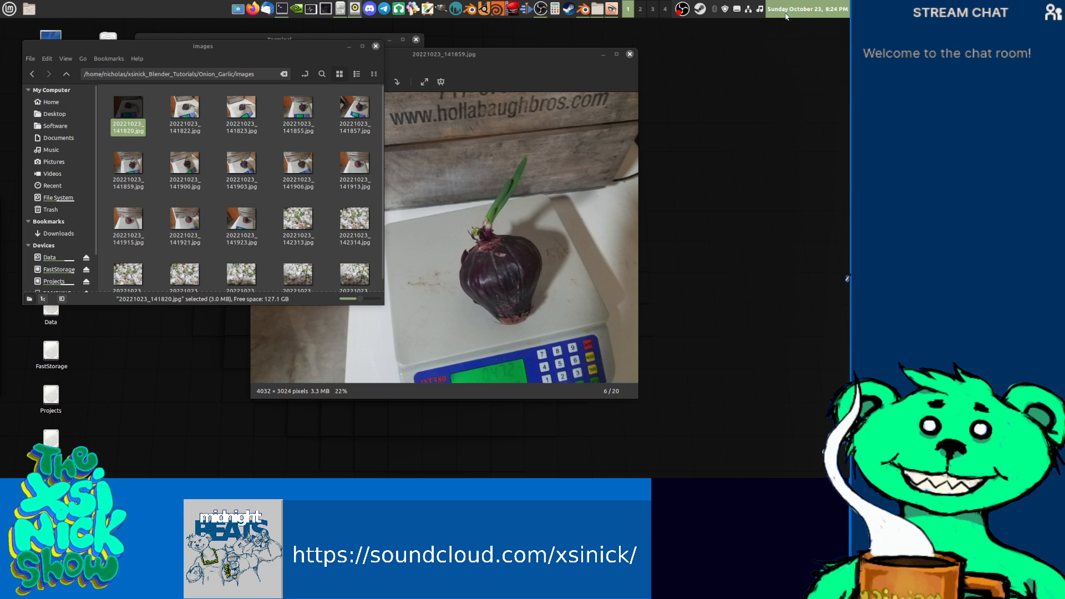
Step: Check the system volume in the sound controls and close them
{"action": "left_click", "coordinate": [761, 10]}
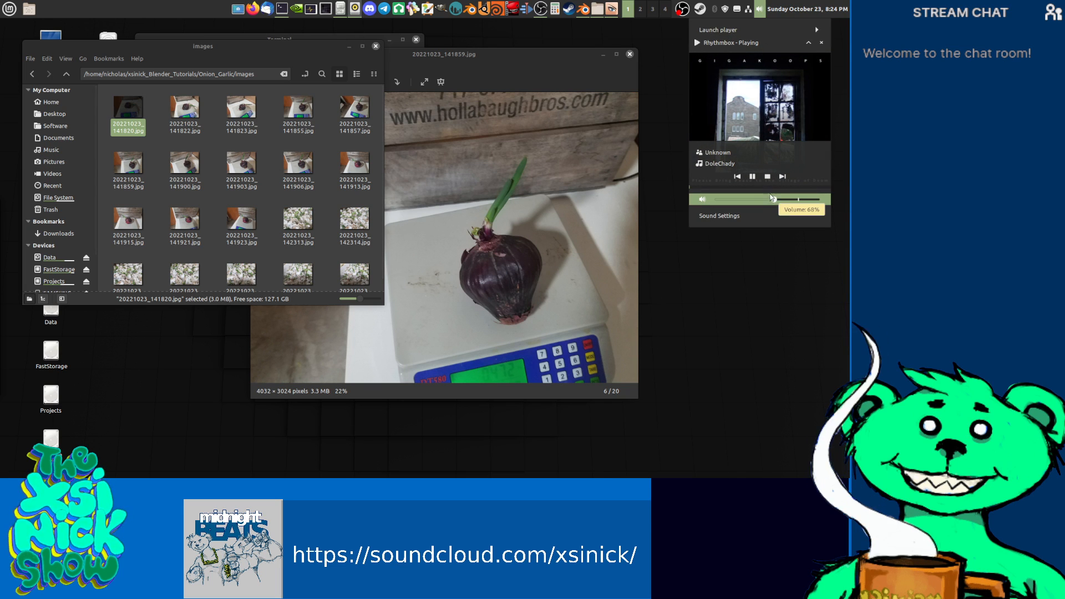
{"action": "left_click", "coordinate": [481, 62]}
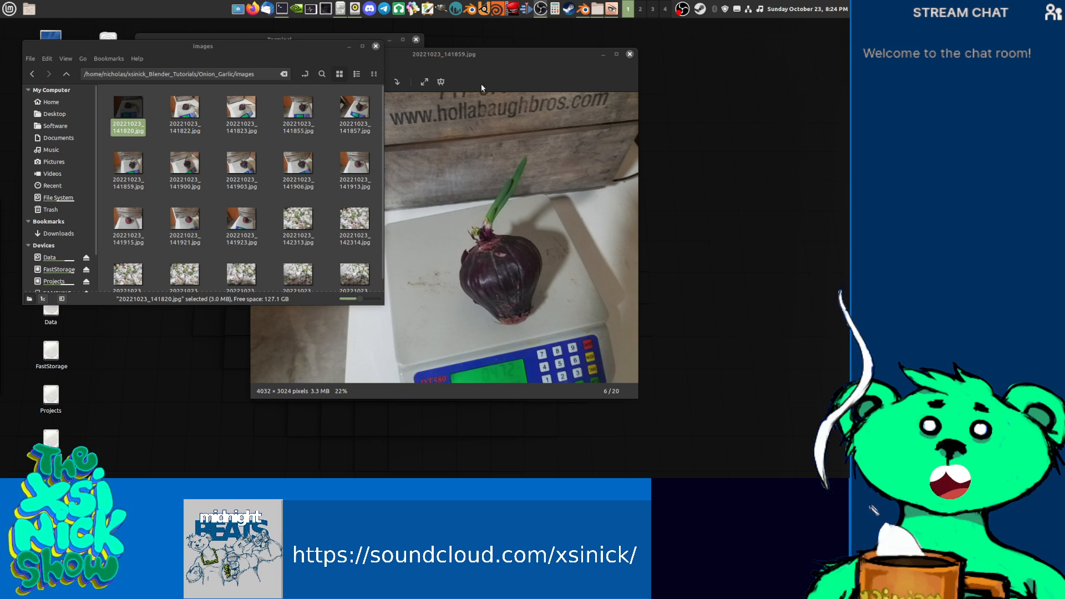
Step: Return to the photo viewer and look through the remaining red onion photos up to 20221023_141923.jpg
{"action": "left_click", "coordinate": [498, 74]}
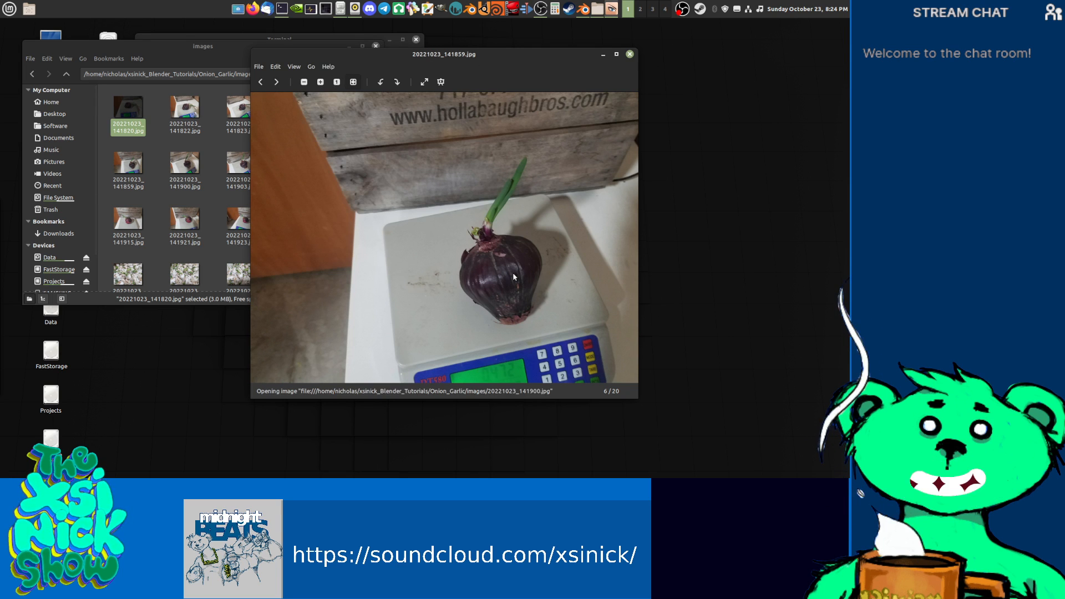
{"action": "key", "text": "Right"}
{"action": "key", "text": "Right"}
{"action": "key", "text": "Right"}
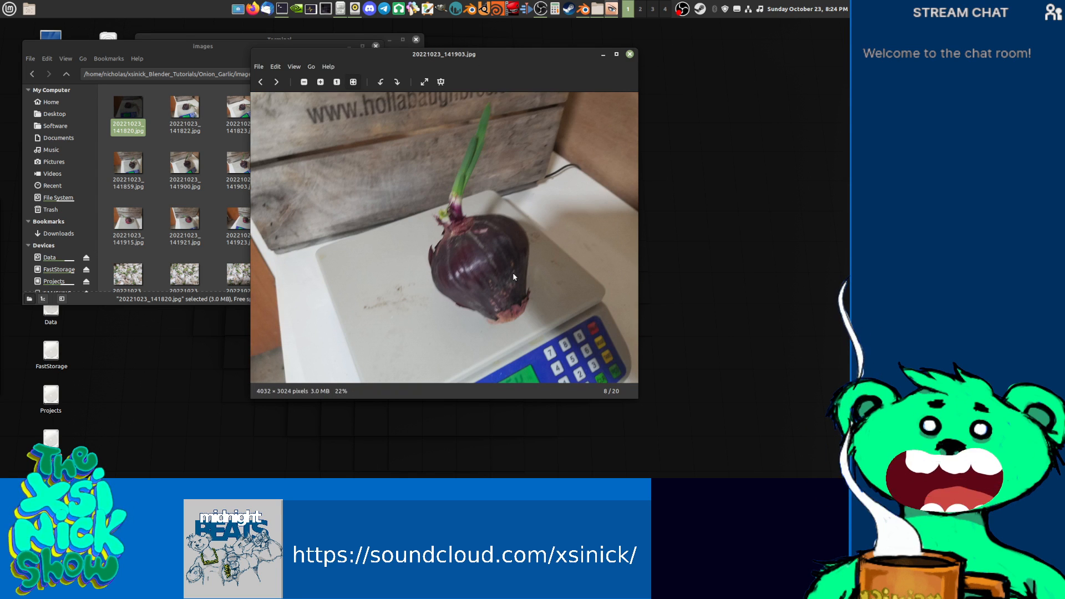
{"action": "key", "text": "Right"}
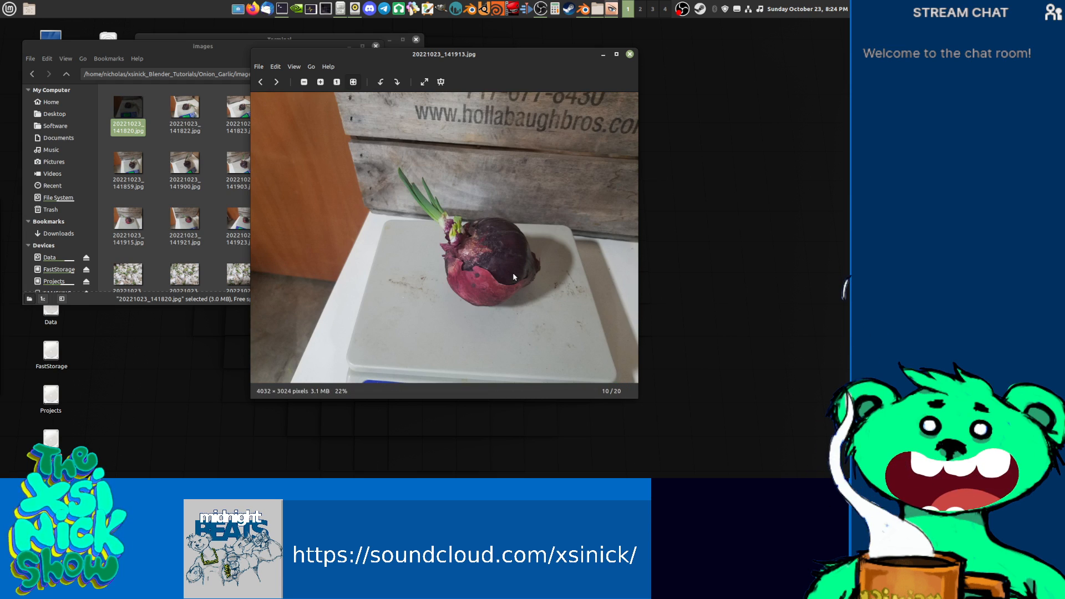
{"action": "key", "text": "Right"}
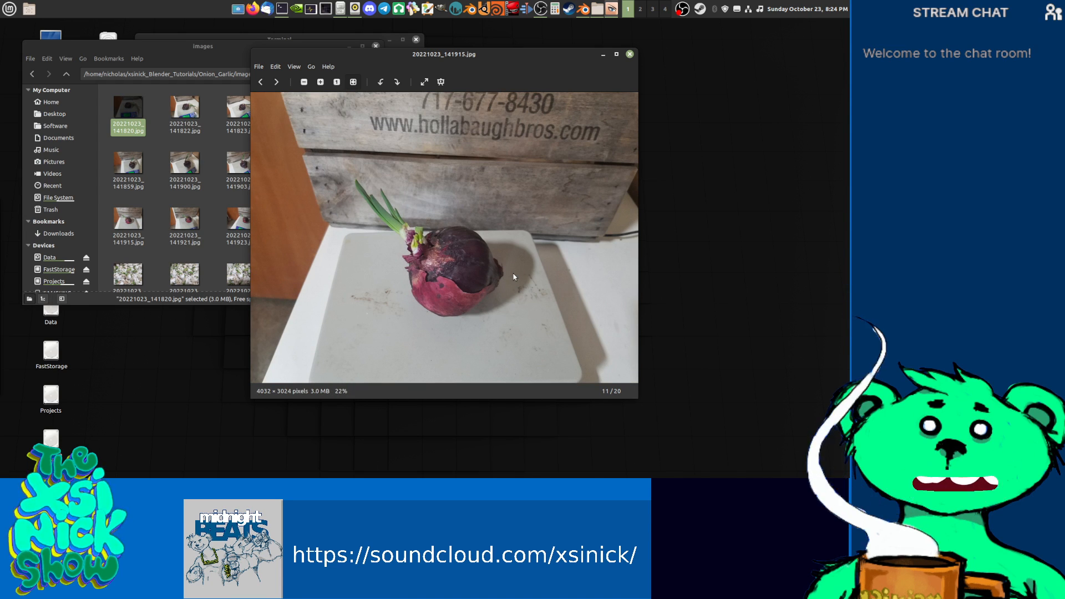
{"action": "key", "text": "Right"}
{"action": "key", "text": "Right"}
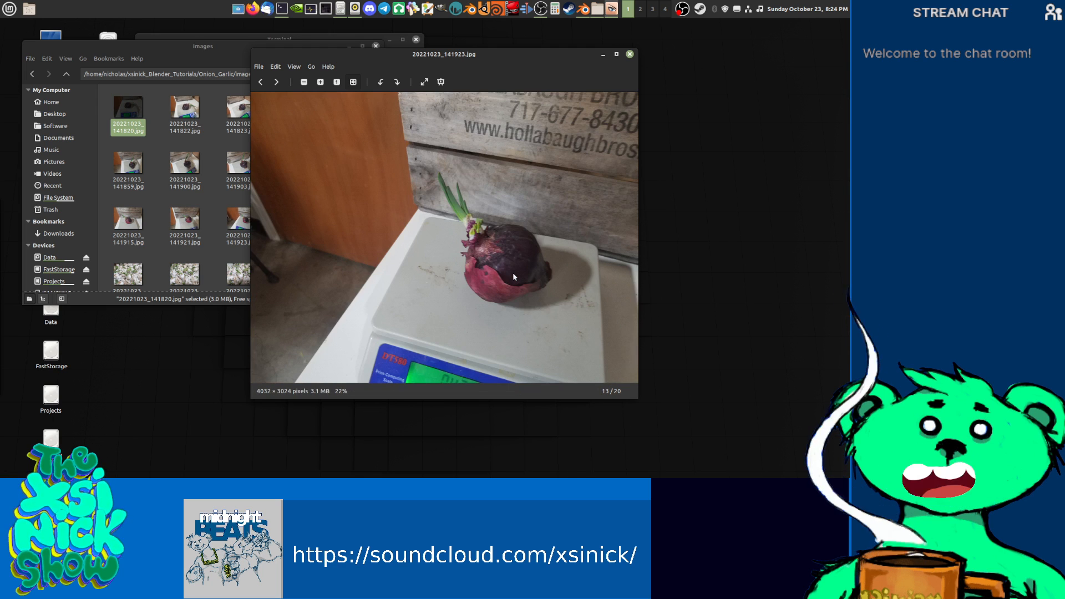
Step: Maximize the photo viewer and look through the garlic photos from 20221023_142313.jpg to 20221023_142318.jpg
{"action": "key", "text": "super+Up"}
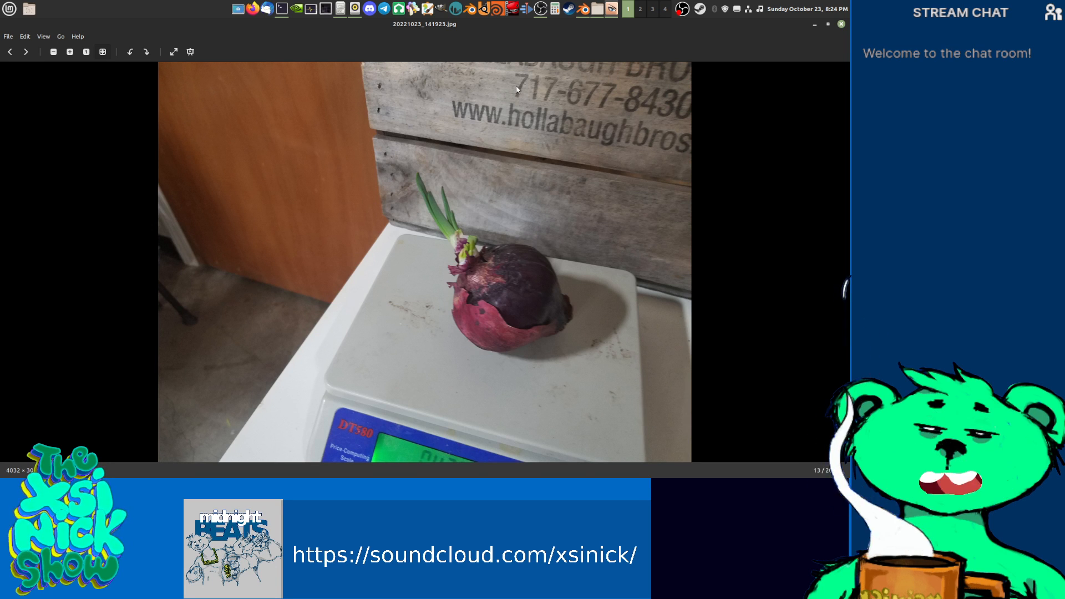
{"action": "key", "text": "Right"}
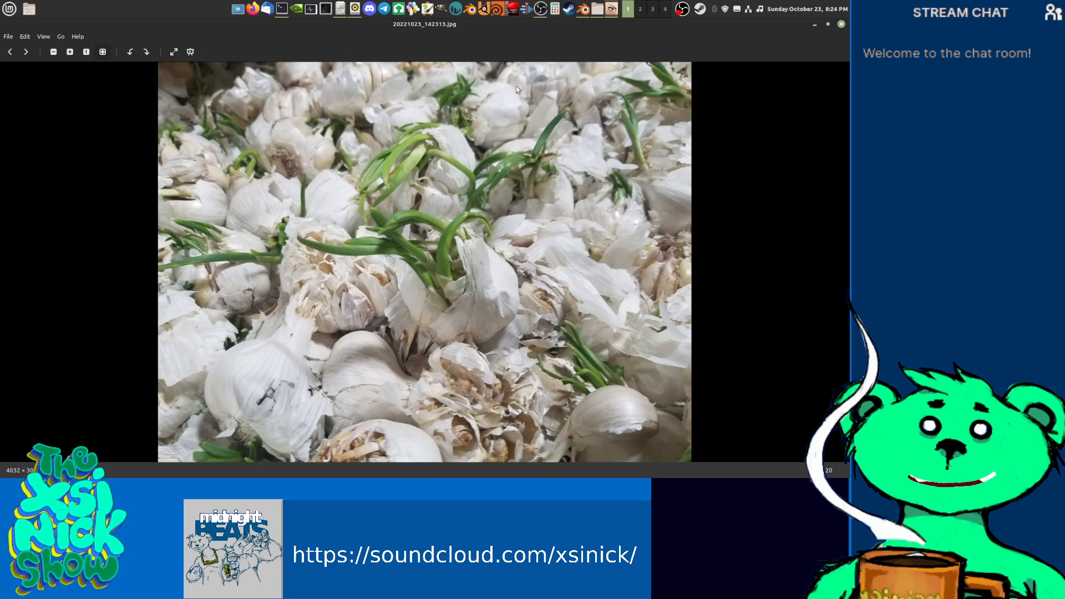
{"action": "key", "text": "Right"}
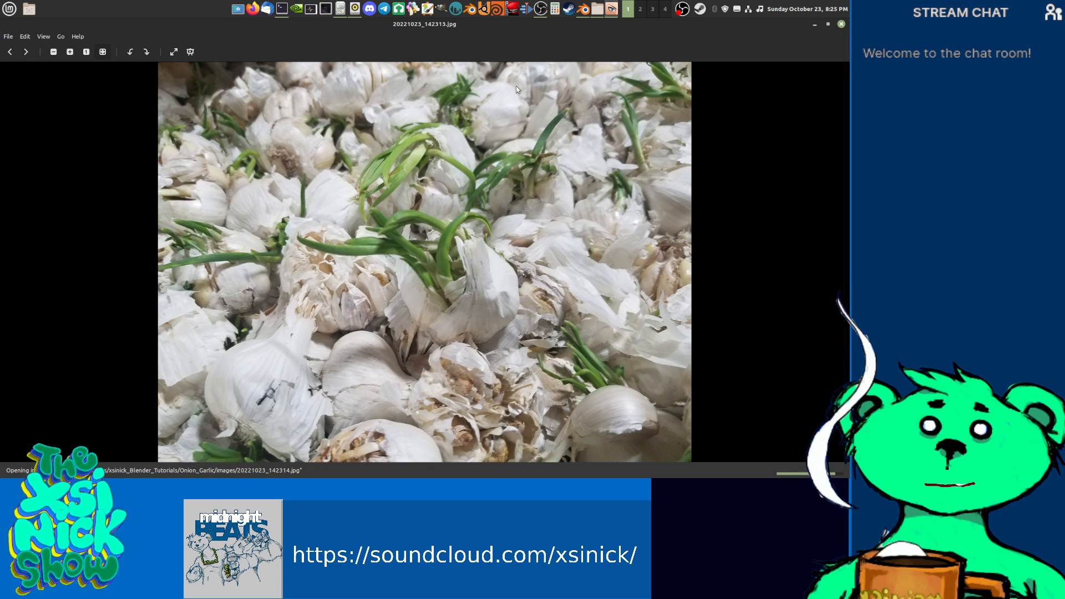
{"action": "key", "text": "Right"}
{"action": "key", "text": "Right"}
{"action": "key", "text": "Right"}
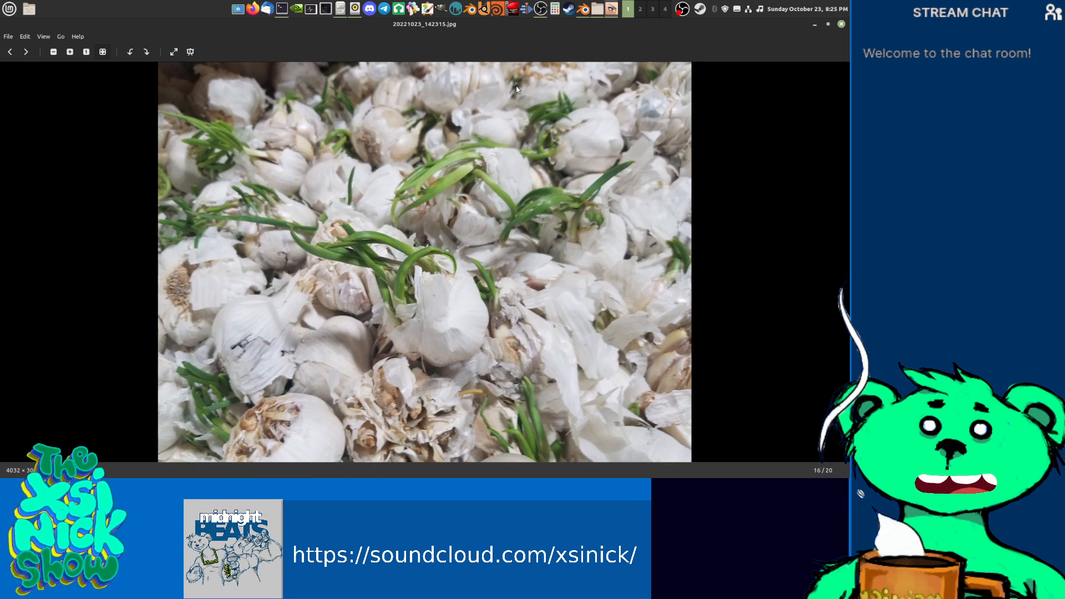
{"action": "key", "text": "Right"}
{"action": "key", "text": "Right"}
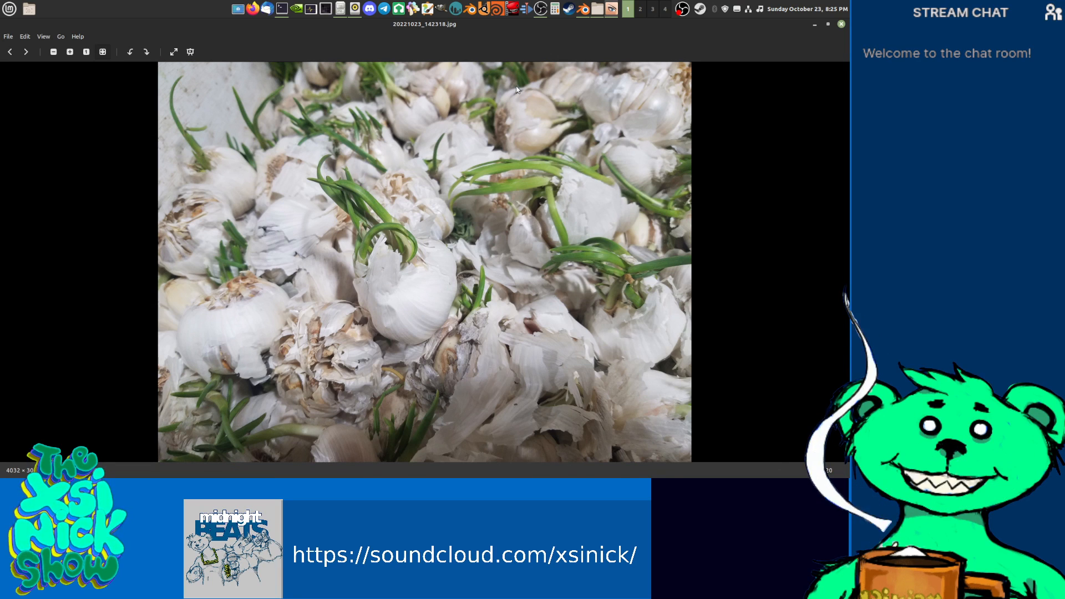
Step: Look through the last garlic photos, comparing 20221023_142321.jpg with 20221023_142322.jpg, and continue around to the first onion photo
{"action": "key", "text": "Right"}
{"action": "key", "text": "Right"}
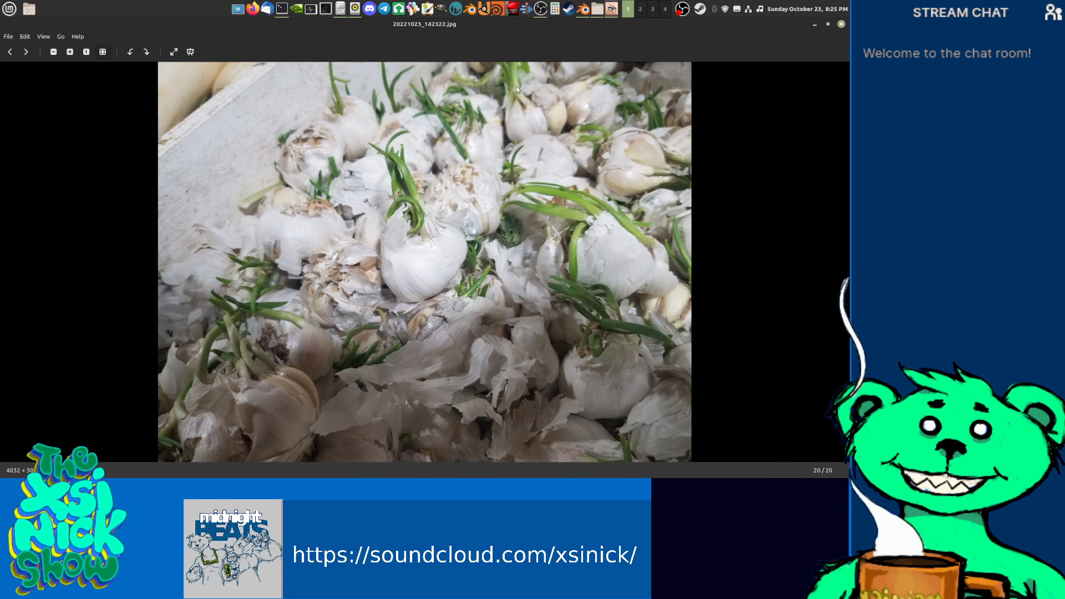
{"action": "key", "text": "Left"}
{"action": "key", "text": "Left"}
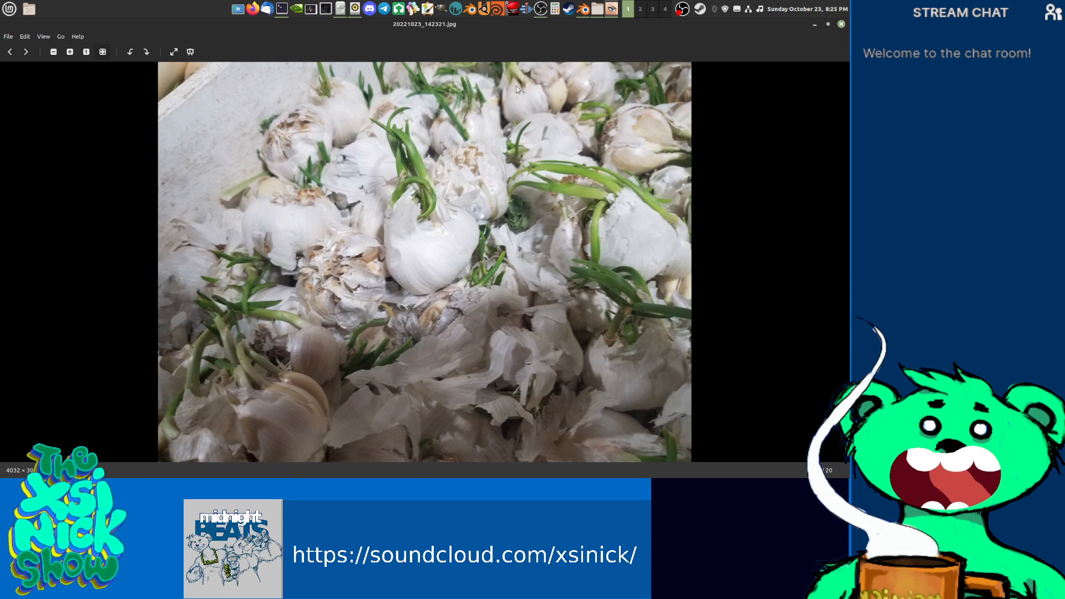
{"action": "key", "text": "Right"}
{"action": "key", "text": "Right"}
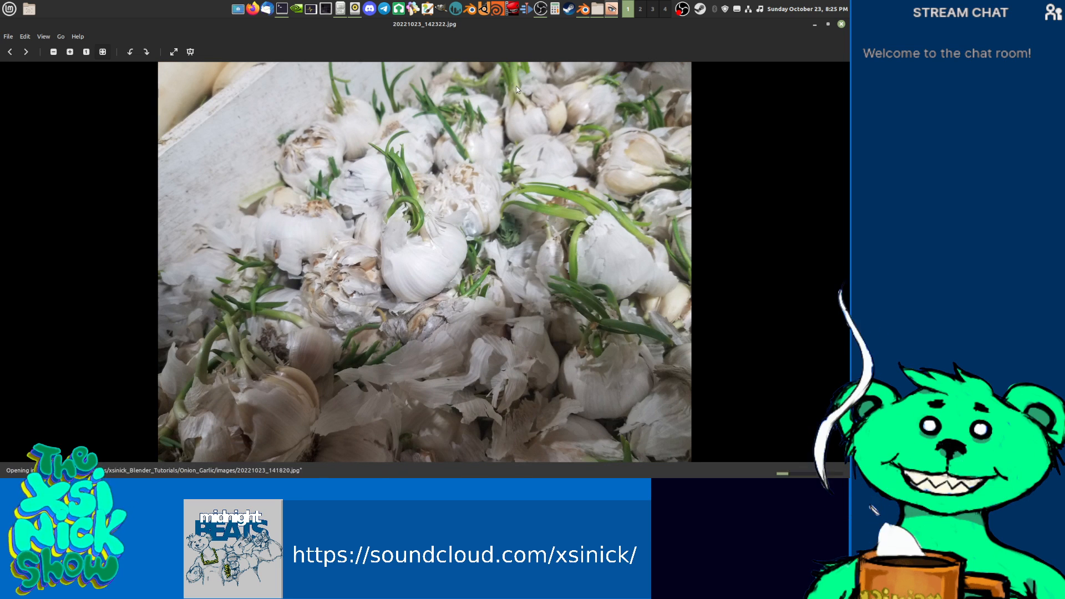
{"action": "key", "text": "Left"}
{"action": "key", "text": "Left"}
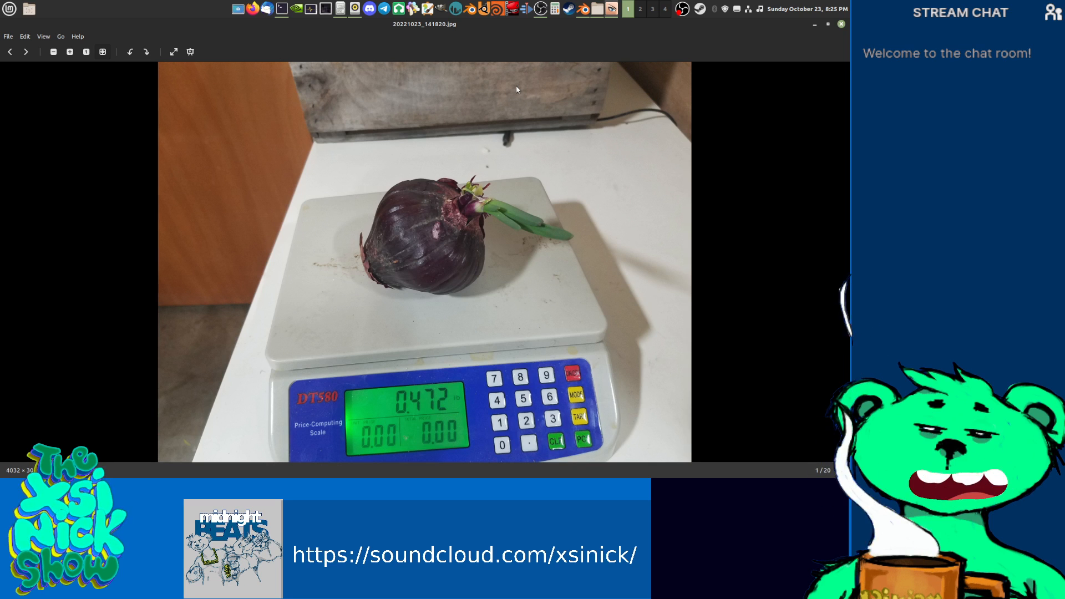
Step: Look through the red onion photos from 20221023_141820.jpg to 20221023_141913.jpg
{"action": "key", "text": "Right"}
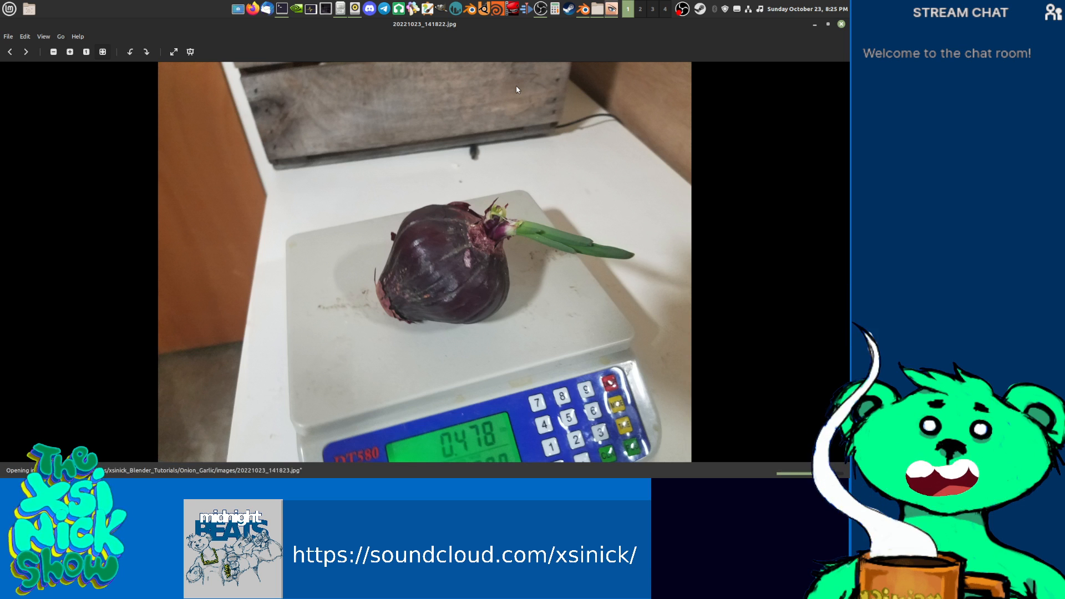
{"action": "key", "text": "Right"}
{"action": "key", "text": "Right"}
{"action": "key", "text": "Right"}
{"action": "key", "text": "Right"}
{"action": "key", "text": "Right"}
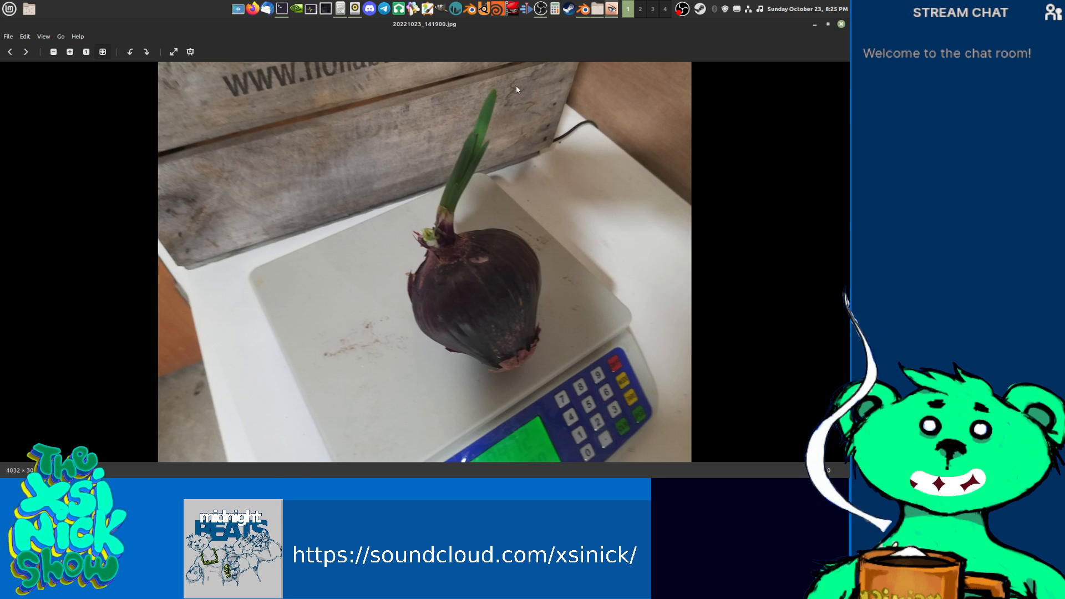
{"action": "key", "text": "Right"}
{"action": "key", "text": "Right"}
{"action": "key", "text": "Right"}
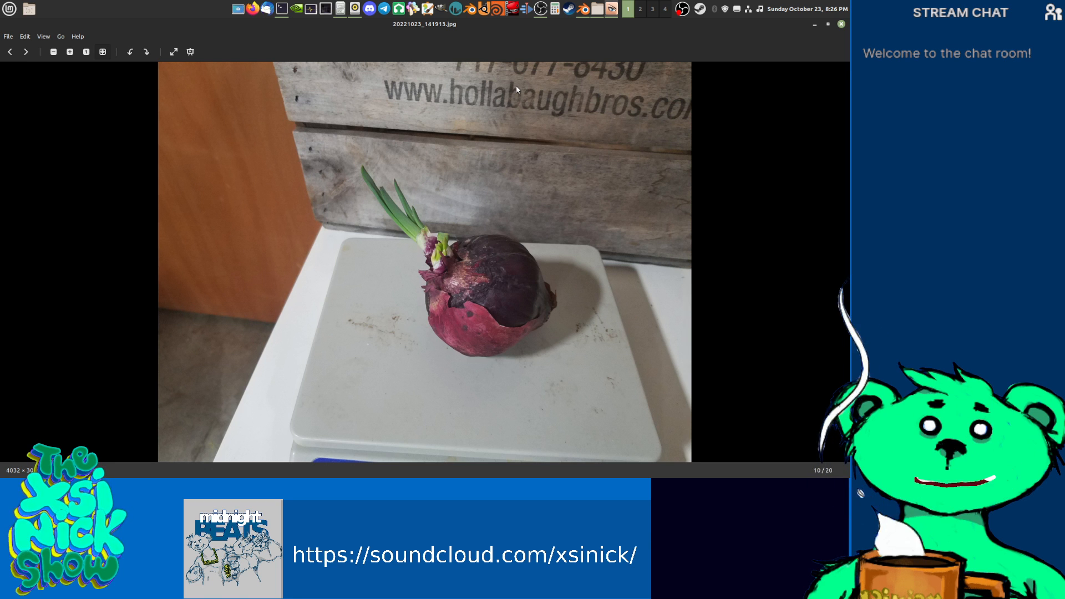
Step: Look ahead through the remaining onion photos to 20221023_142313.jpg and return to 20221023_141915.jpg
{"action": "key", "text": "Right"}
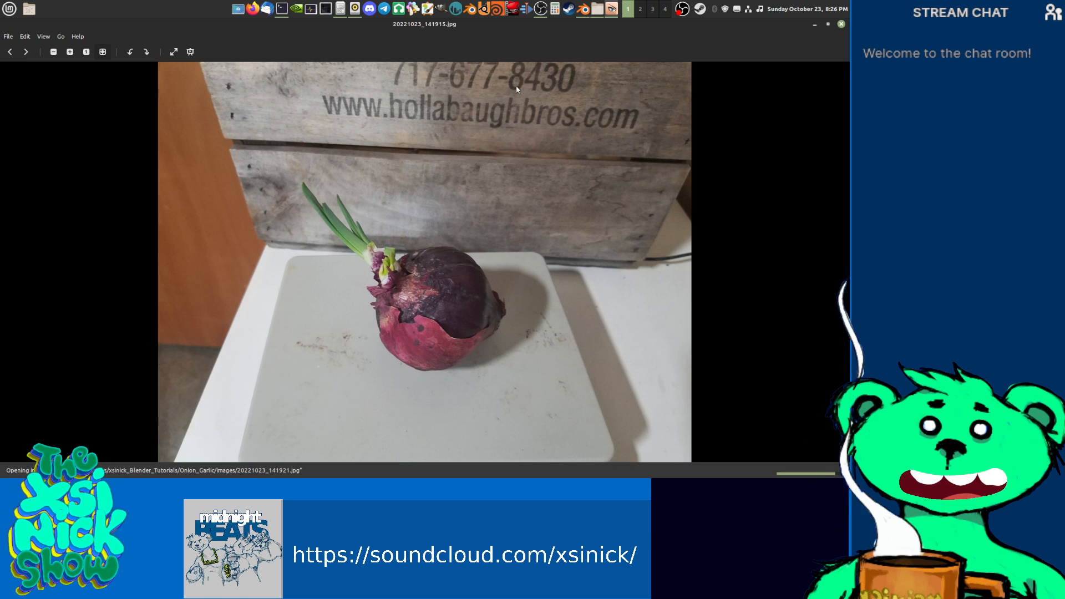
{"action": "key", "text": "Right"}
{"action": "key", "text": "Right"}
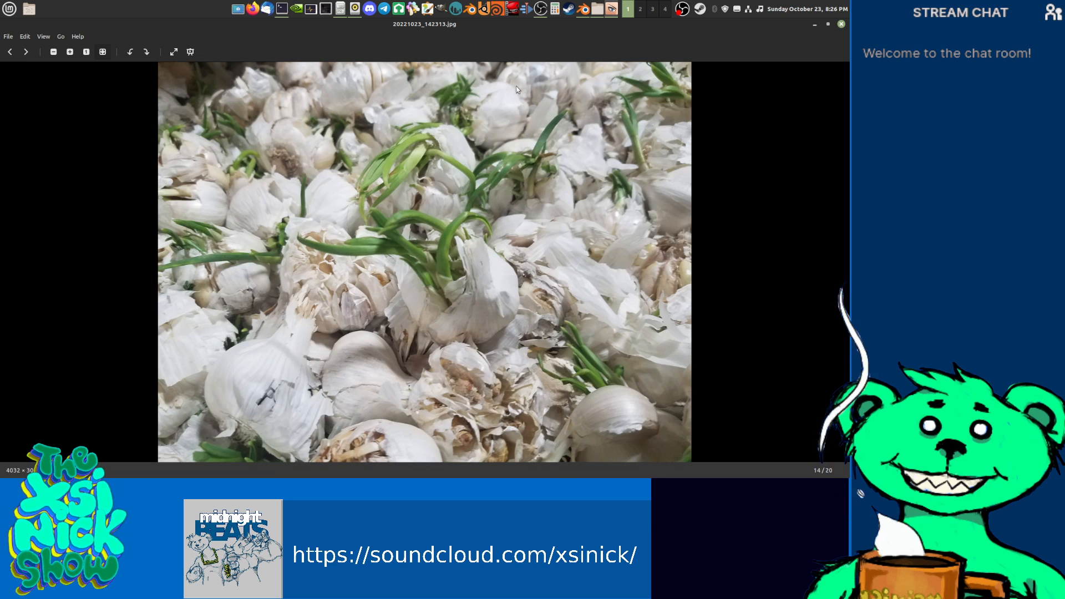
{"action": "key", "text": "Left"}
{"action": "key", "text": "Left"}
{"action": "key", "text": "Left"}
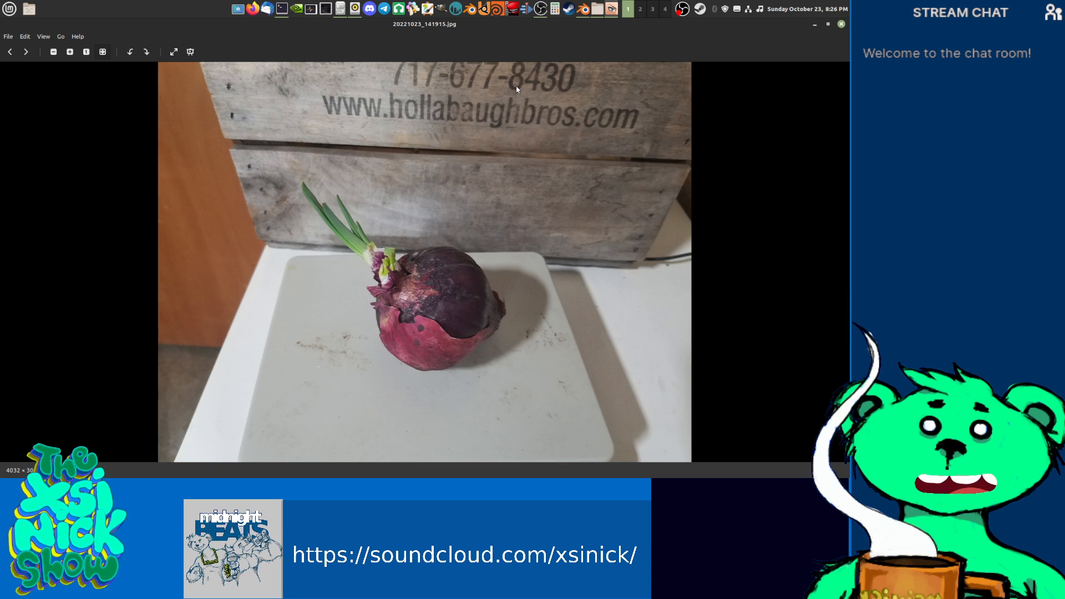
Step: Examine the sprouting red onion in 20221023_141915.jpg up close and compare it with the following photos up to 20221023_141923.jpg
{"action": "scroll", "coordinate": [367, 192], "scroll_direction": "up", "scroll_amount": 5}
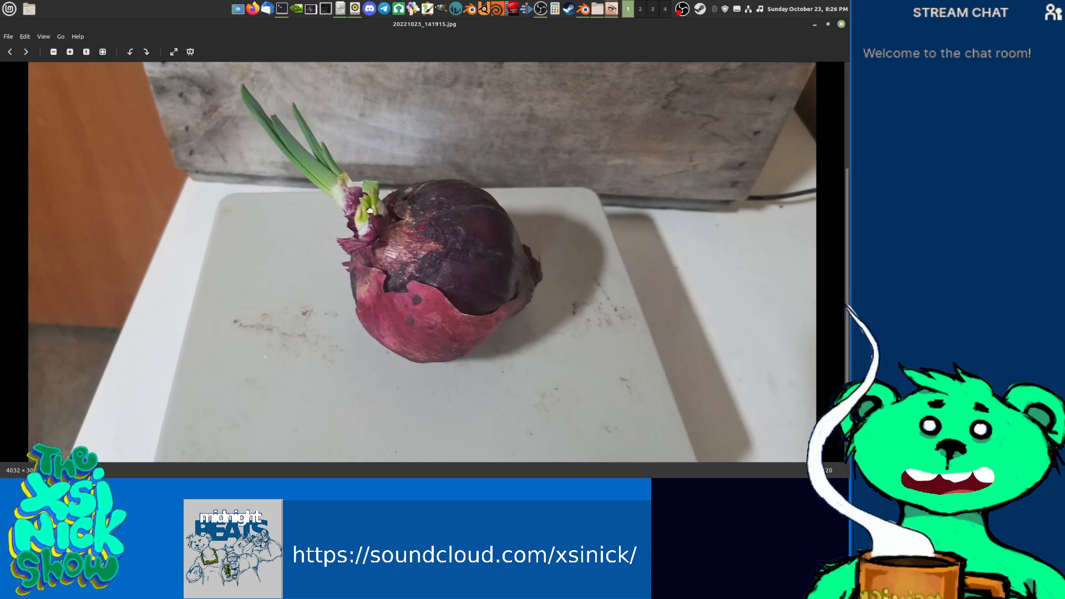
{"action": "key", "text": "Right"}
{"action": "key", "text": "Right"}
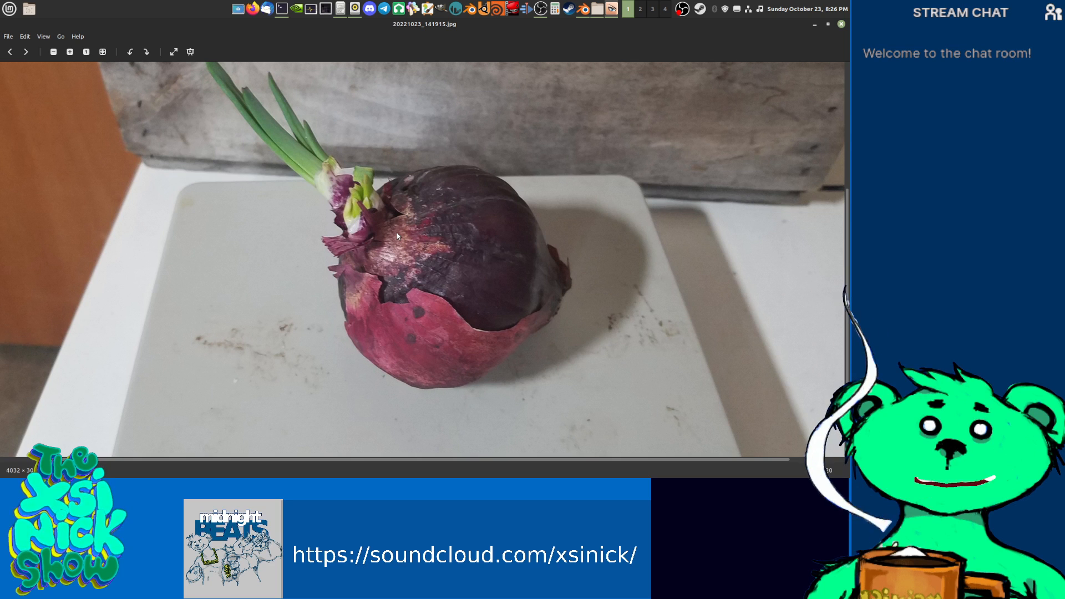
{"action": "key", "text": "Left"}
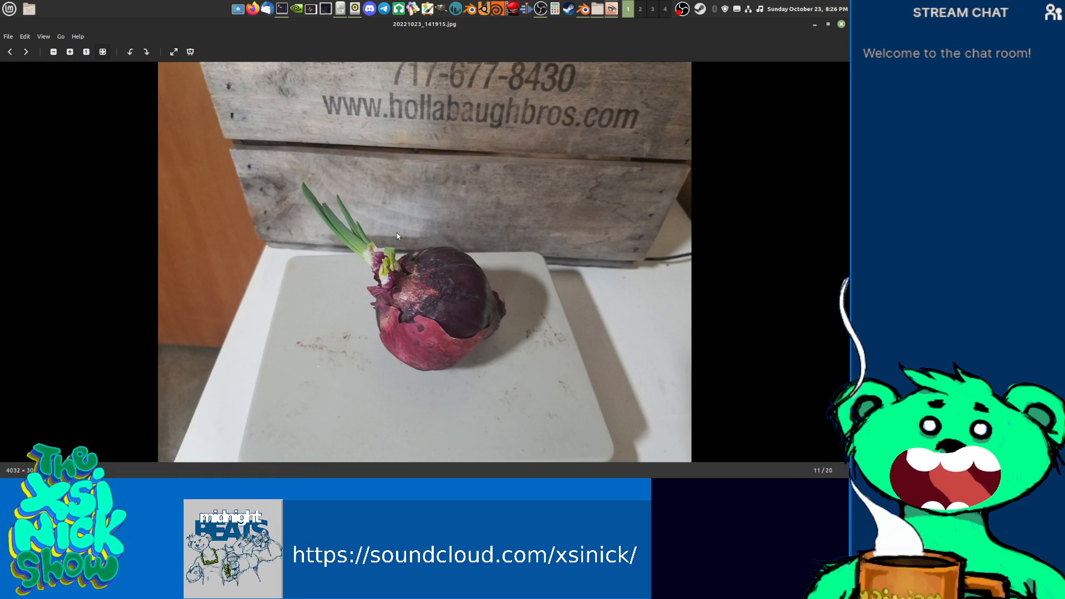
{"action": "key", "text": "Right"}
{"action": "key", "text": "Left"}
{"action": "key", "text": "Right"}
{"action": "key", "text": "Right"}
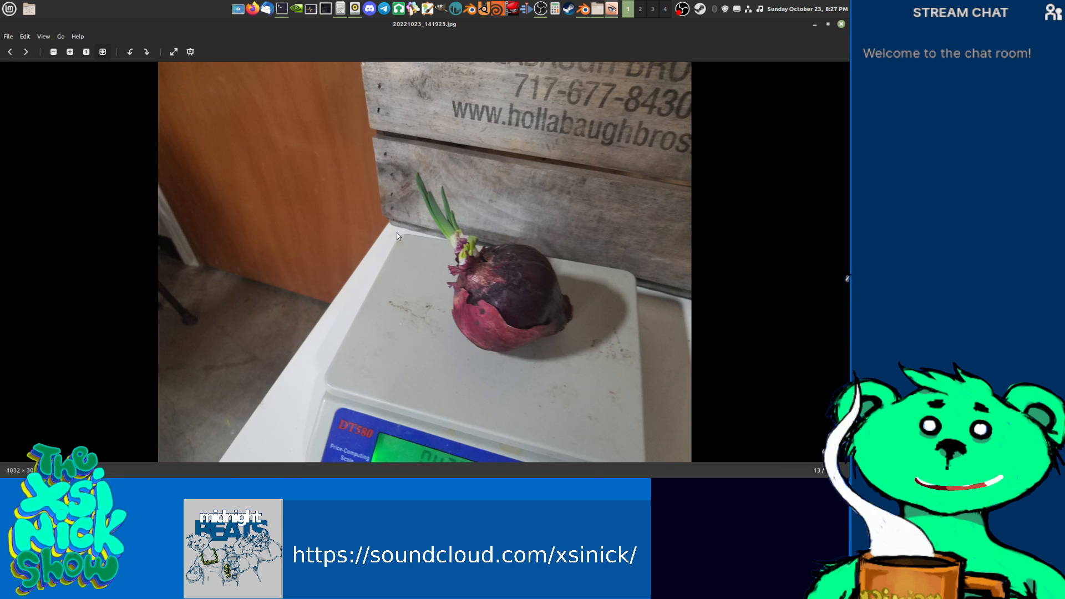
Step: Review the garlic photos from 20221023_142313.jpg to 20221023_142322.jpg and continue around to the first onion photo
{"action": "key", "text": "Right"}
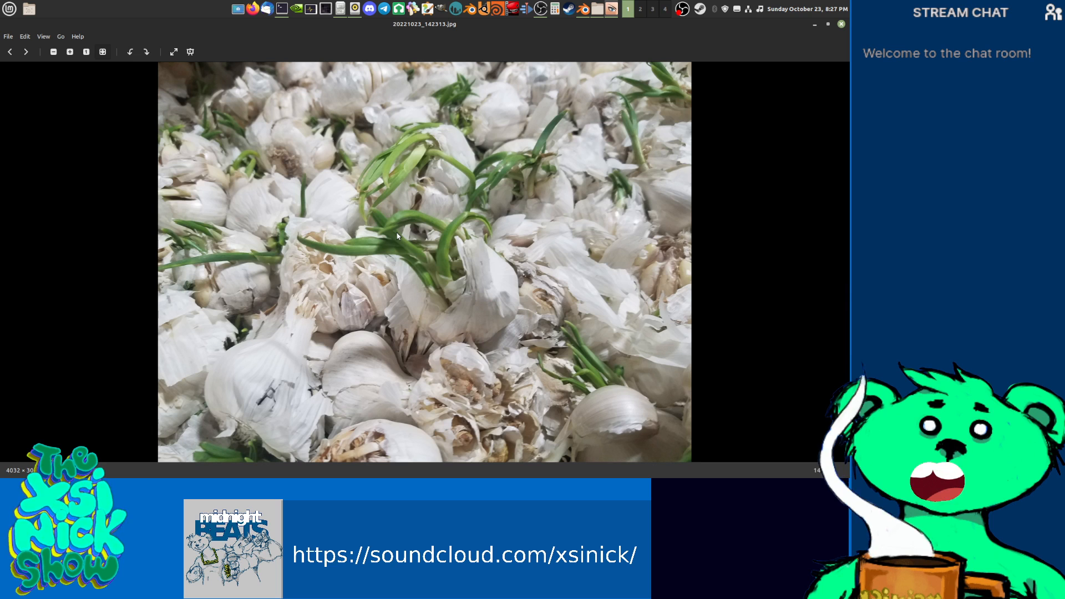
{"action": "key", "text": "Right"}
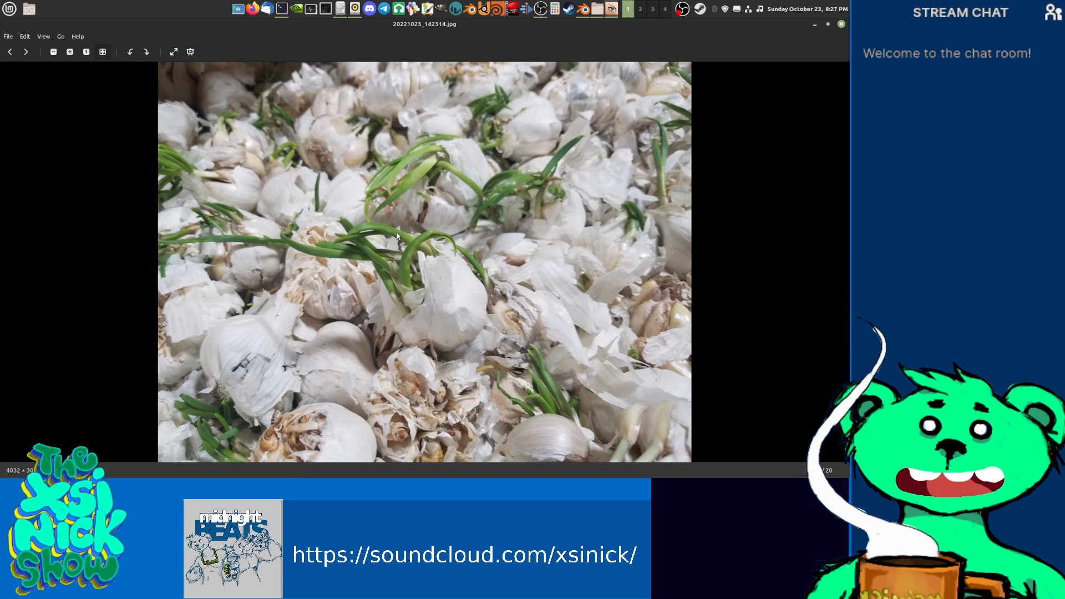
{"action": "key", "text": "Right"}
{"action": "key", "text": "Right"}
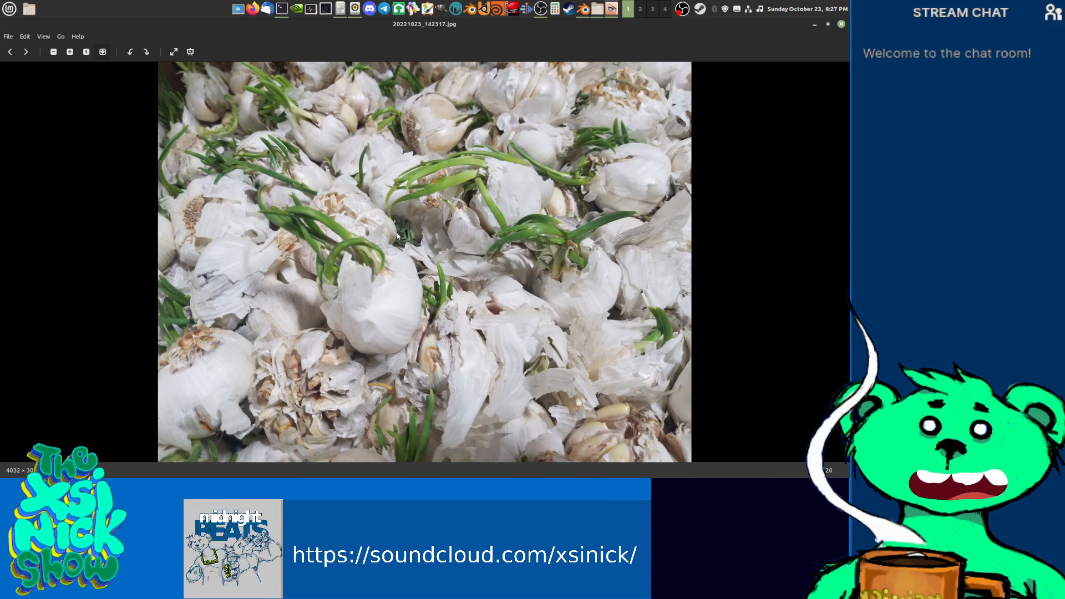
{"action": "key", "text": "Right"}
{"action": "key", "text": "Right"}
{"action": "key", "text": "Right"}
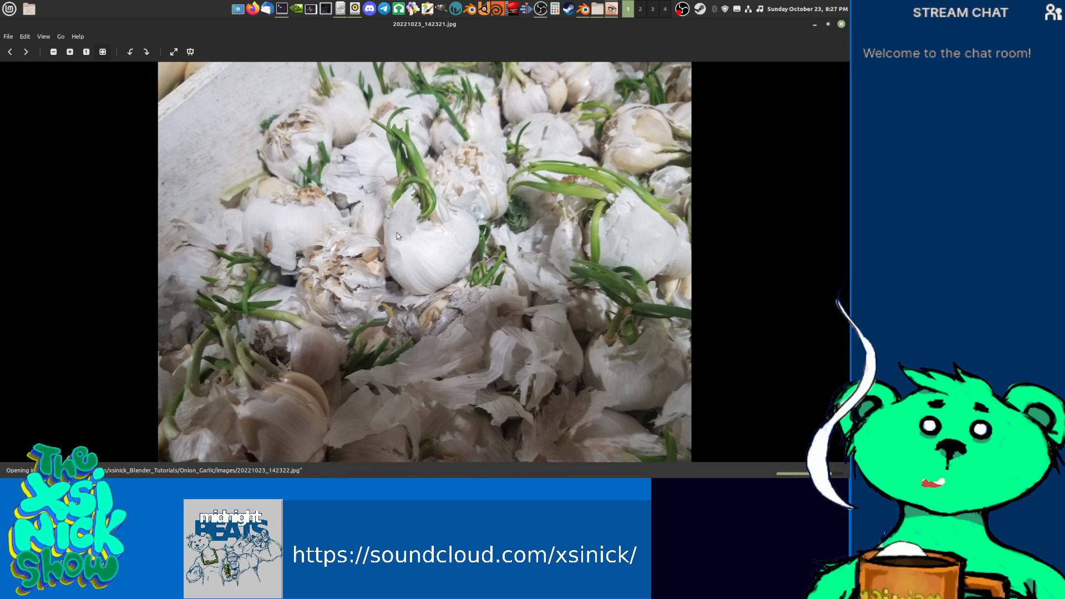
{"action": "key", "text": "Right"}
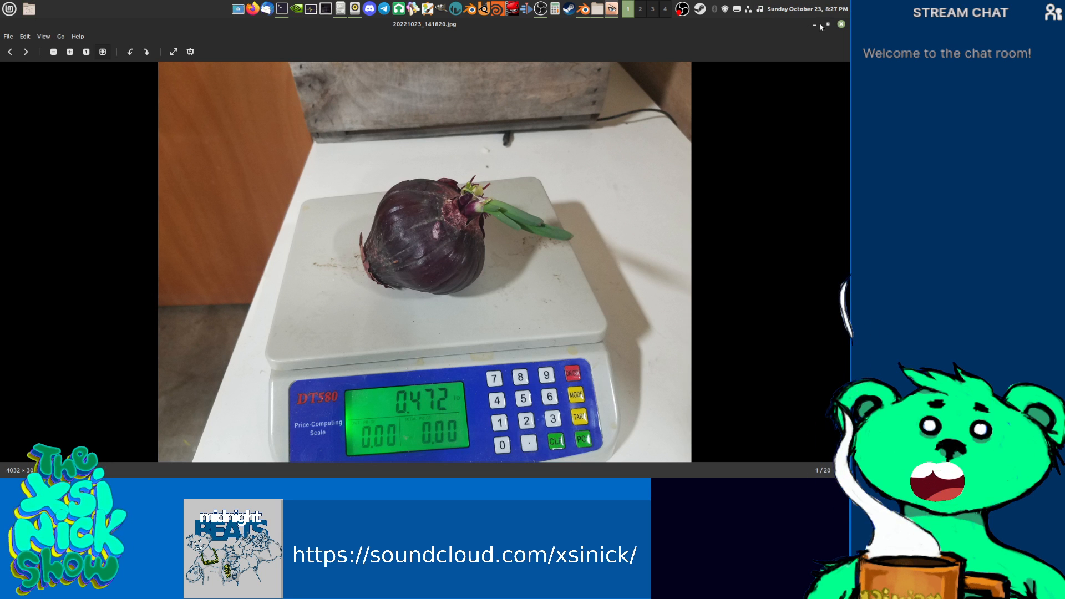
Step: Close the photo viewer, images folder and Terminal windows, and unmount the SAMSUNG Android device from the desktop
{"action": "left_click", "coordinate": [841, 24]}
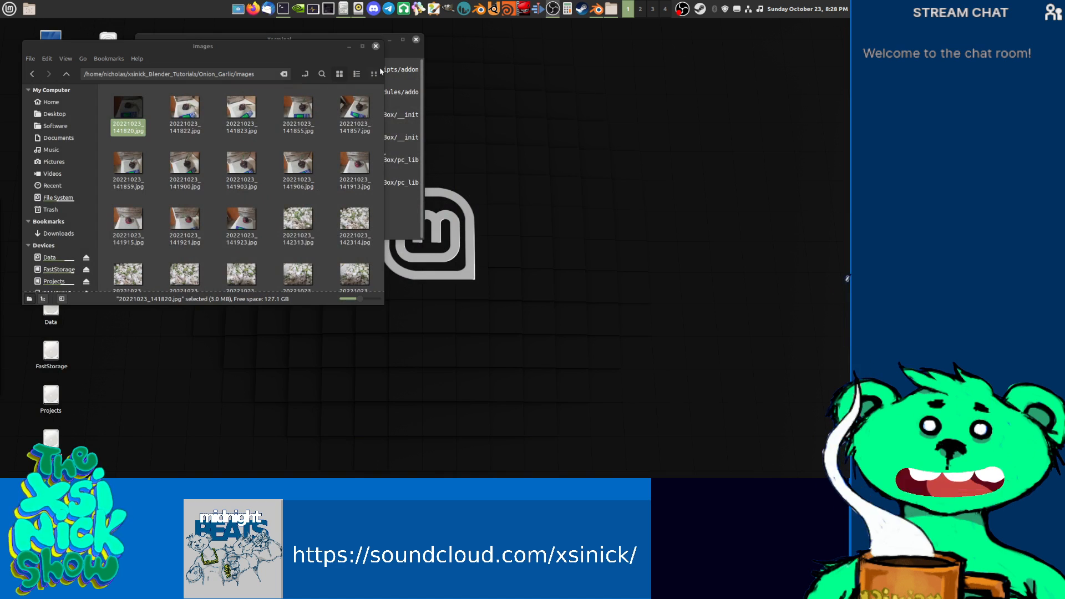
{"action": "left_click", "coordinate": [376, 47]}
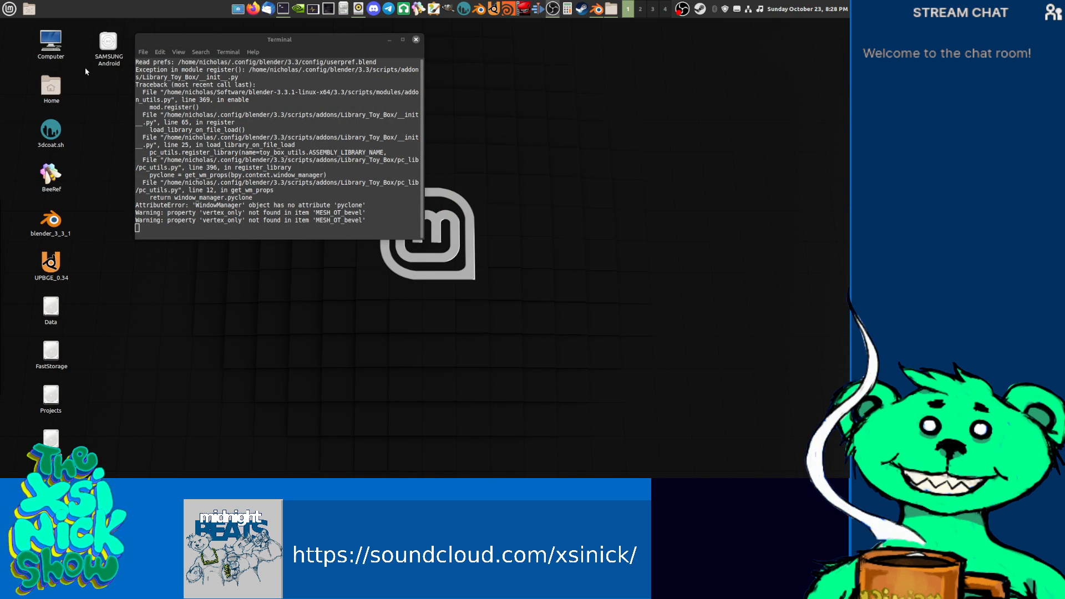
{"action": "left_click", "coordinate": [415, 39]}
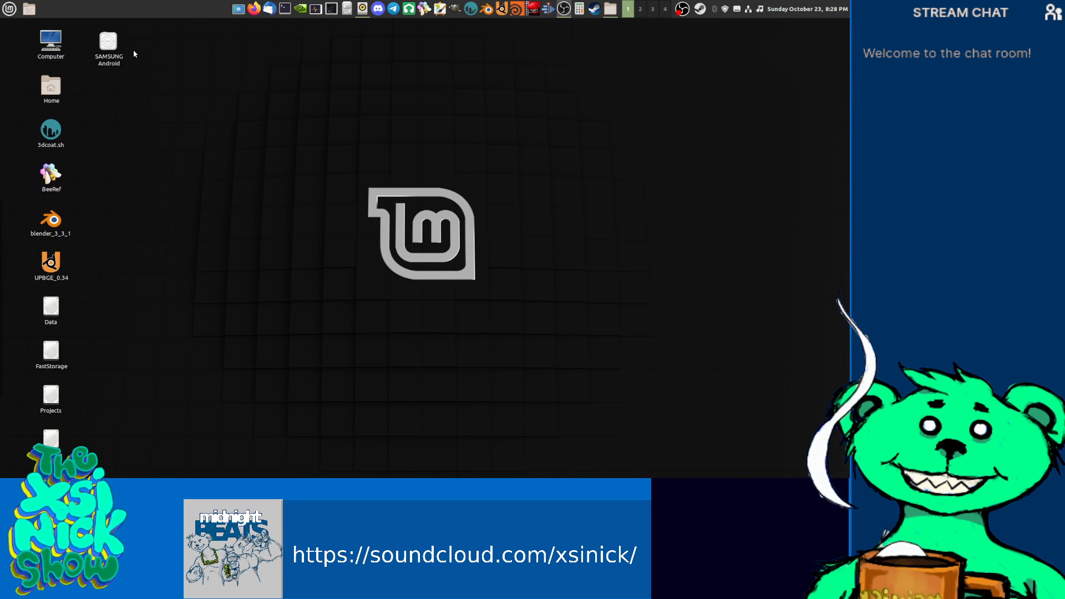
{"action": "right_click", "coordinate": [110, 50]}
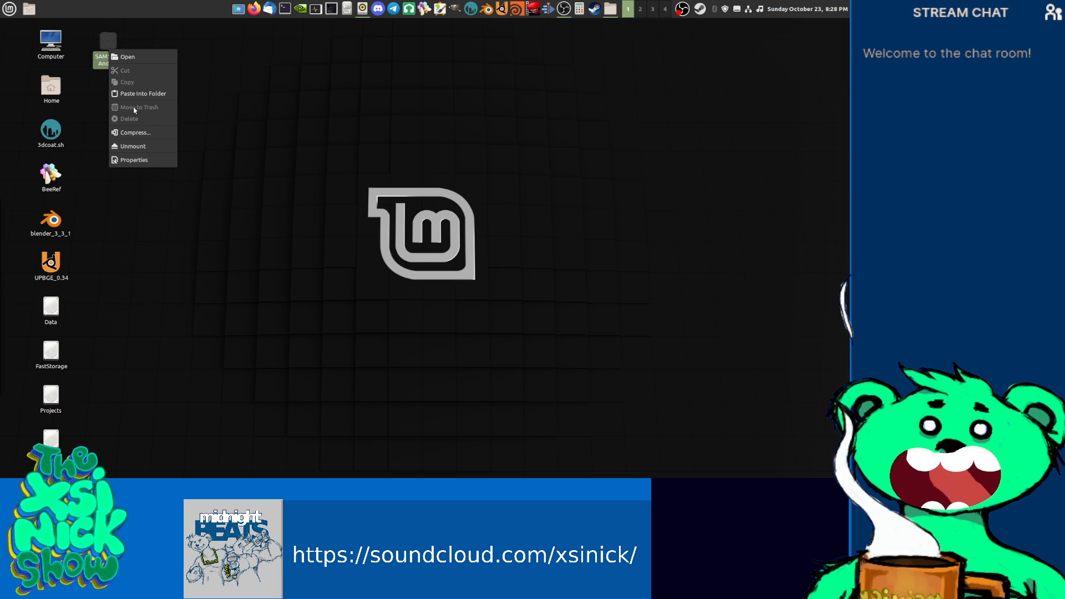
{"action": "left_click", "coordinate": [133, 146]}
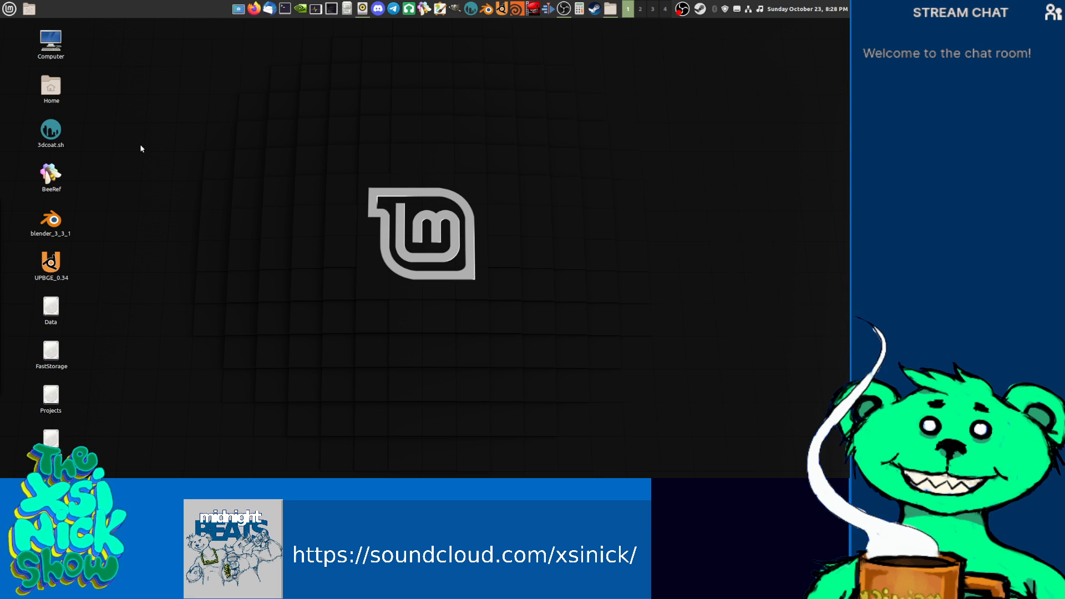
Step: Open the Software folder in the file manager, expand its FSPY folder and select fspy-1.0.3-x86_64.appimage
{"action": "double_click", "coordinate": [52, 43]}
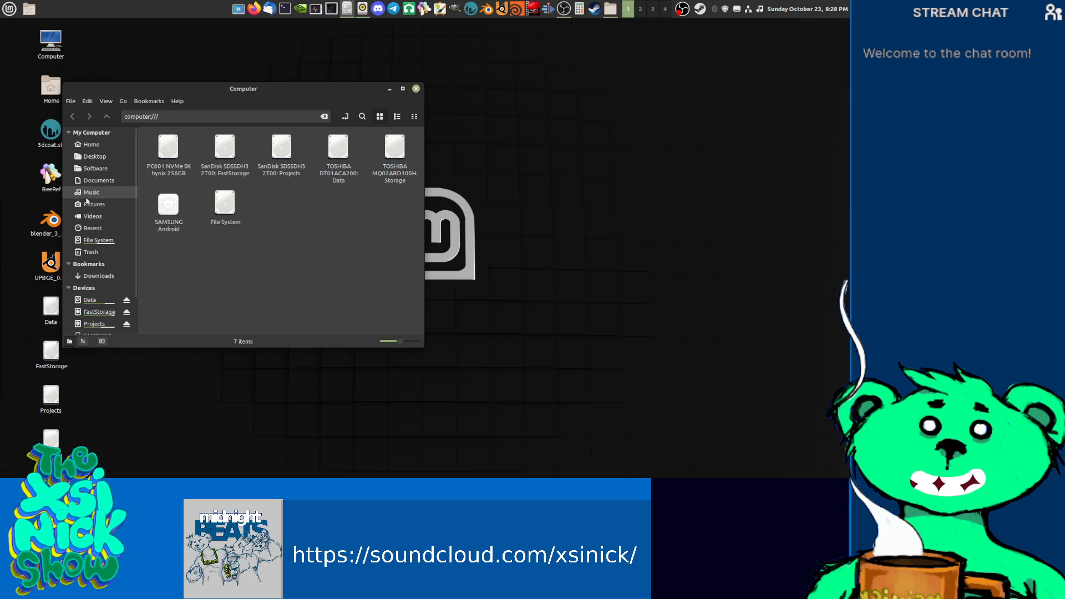
{"action": "left_click", "coordinate": [96, 168]}
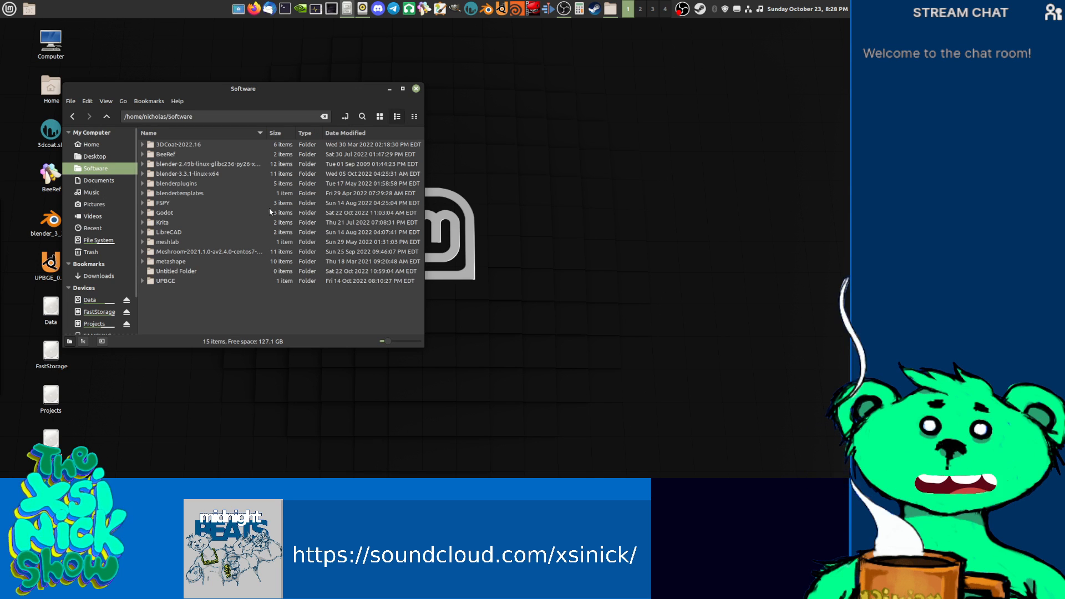
{"action": "left_click", "coordinate": [163, 204]}
{"action": "left_click_drag", "start_coordinate": [220, 87], "coordinate": [323, 83]}
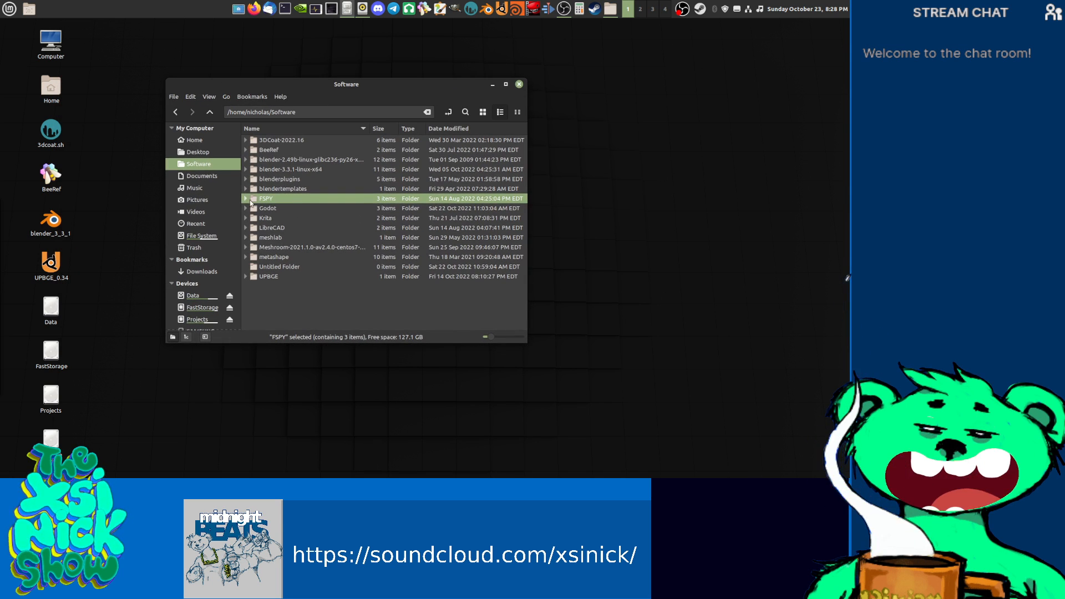
{"action": "left_click", "coordinate": [246, 200]}
{"action": "left_click", "coordinate": [305, 209]}
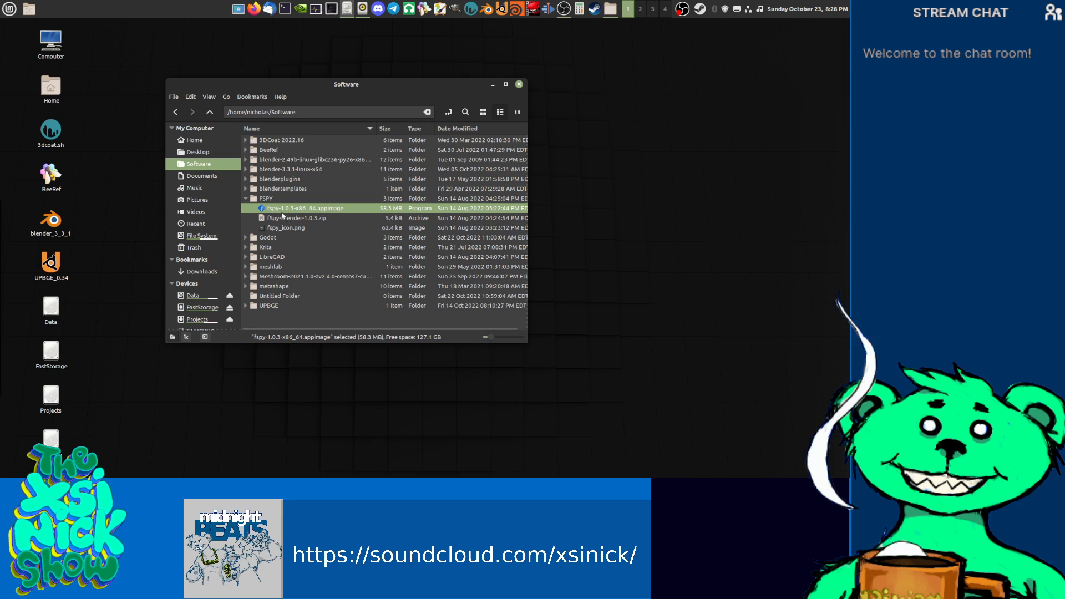
Step: Check the properties of fspy-1.0.3-x86_64.appimage and close them
{"action": "right_click", "coordinate": [284, 211]}
{"action": "left_click", "coordinate": [309, 347]}
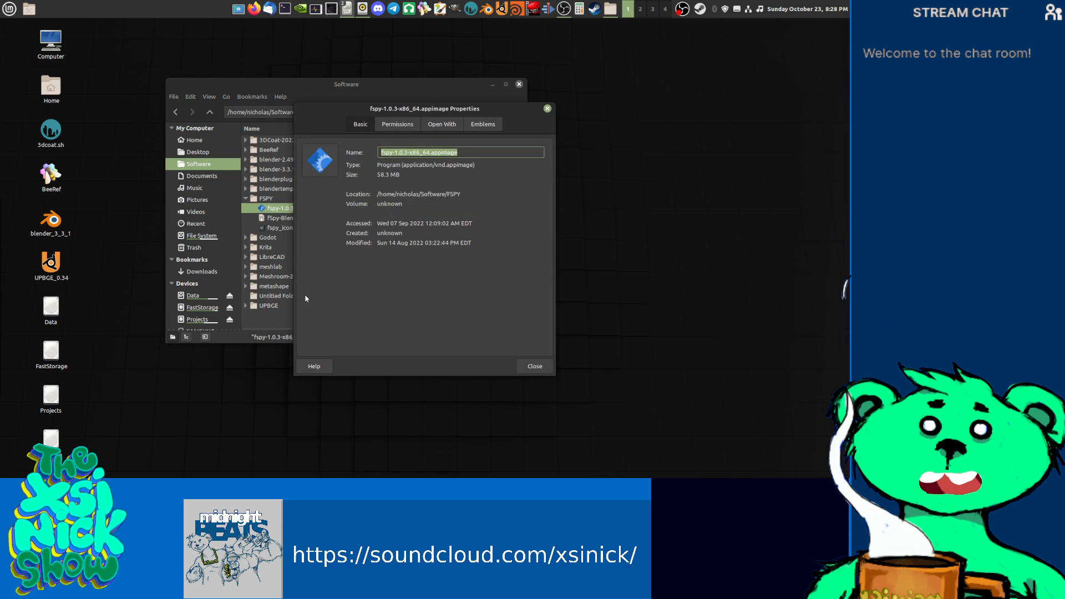
{"action": "left_click", "coordinate": [546, 109]}
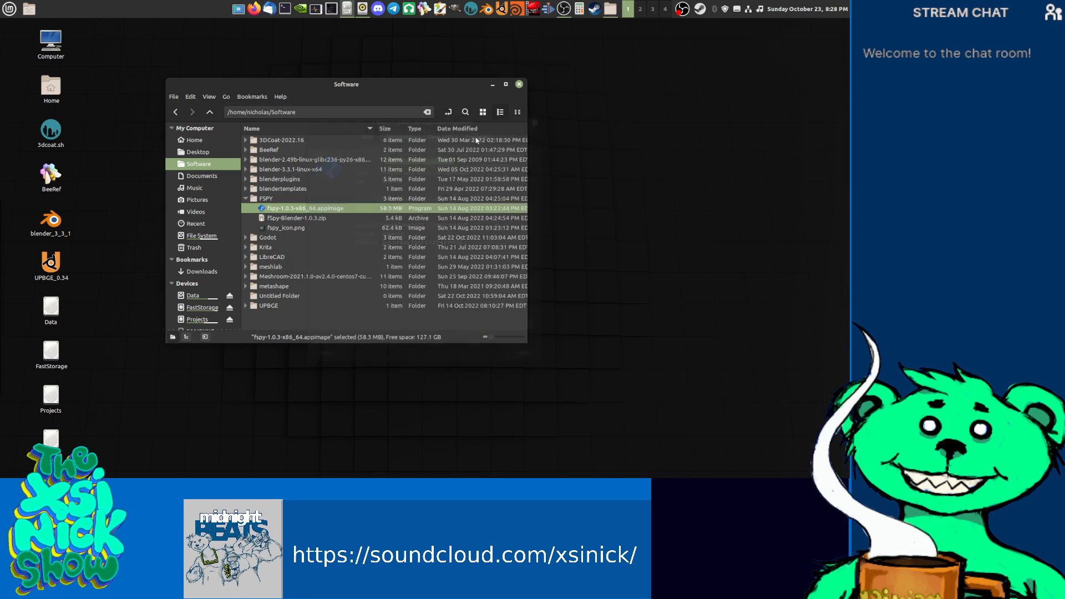
Step: Launch fSpy from fspy-1.0.3-x86_64.appimage, agree to integrate it with the system, and reposition its window on the desktop
{"action": "double_click", "coordinate": [316, 211]}
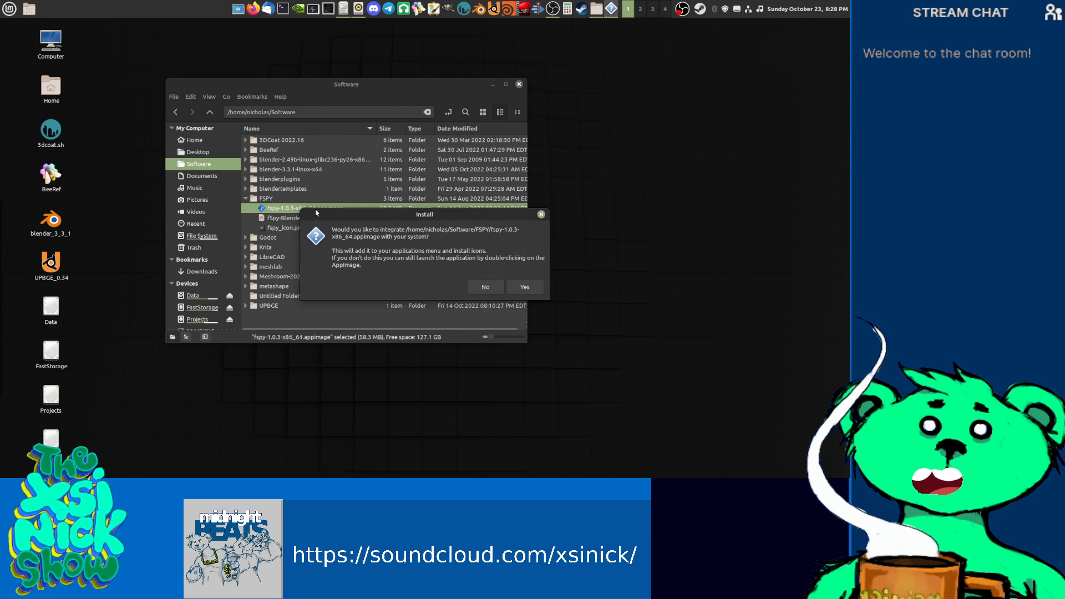
{"action": "left_click", "coordinate": [522, 288]}
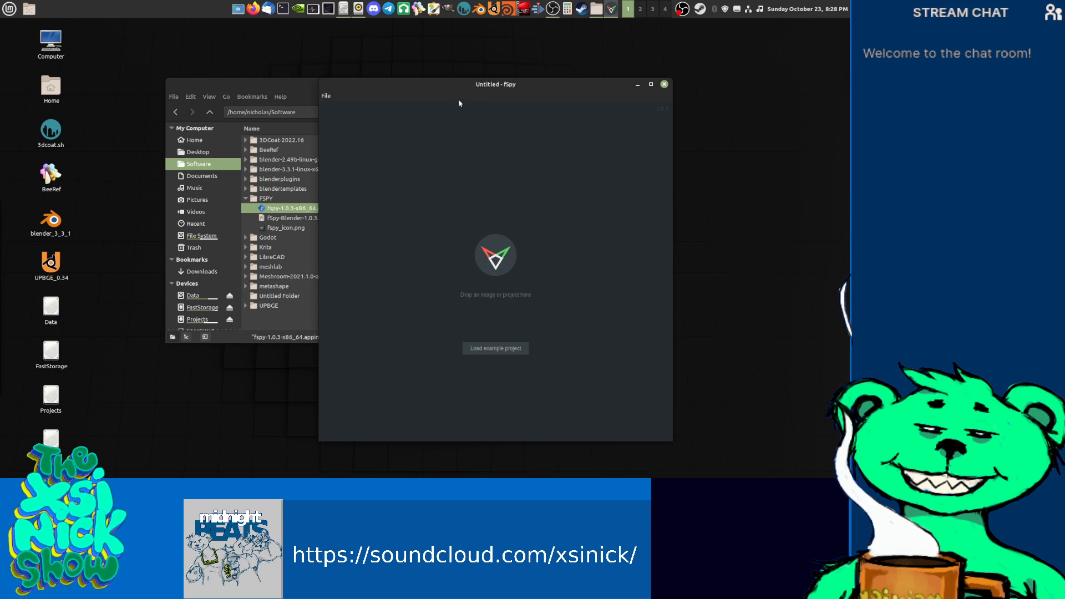
{"action": "left_click_drag", "start_coordinate": [511, 89], "coordinate": [454, 56]}
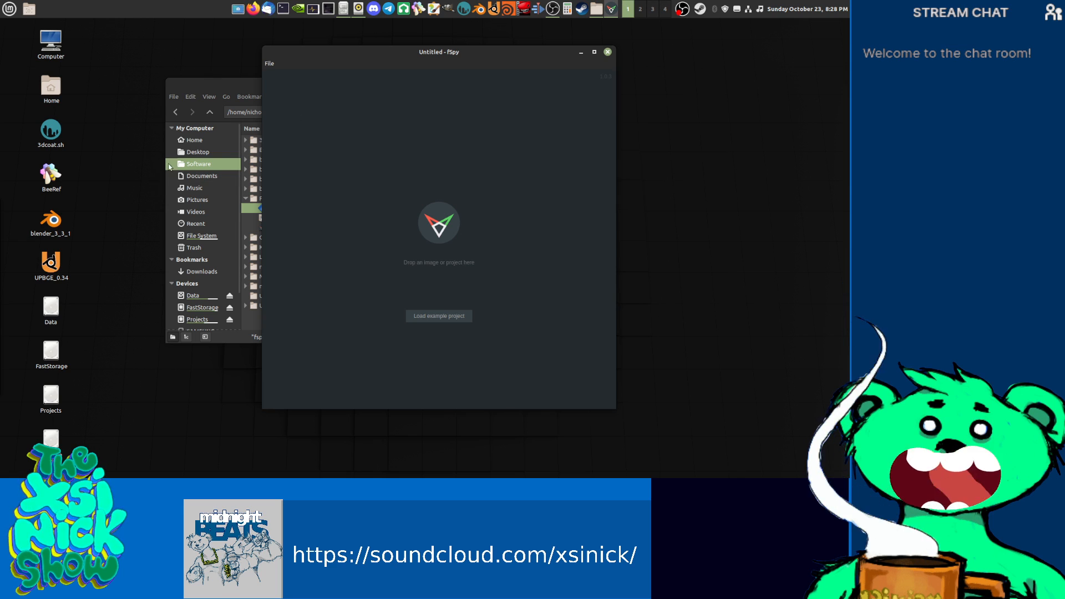
Step: Set the system volume to 50% in the sound controls and close them
{"action": "left_click", "coordinate": [761, 10]}
{"action": "left_click", "coordinate": [759, 200]}
{"action": "left_click_drag", "start_coordinate": [759, 200], "coordinate": [758, 199]}
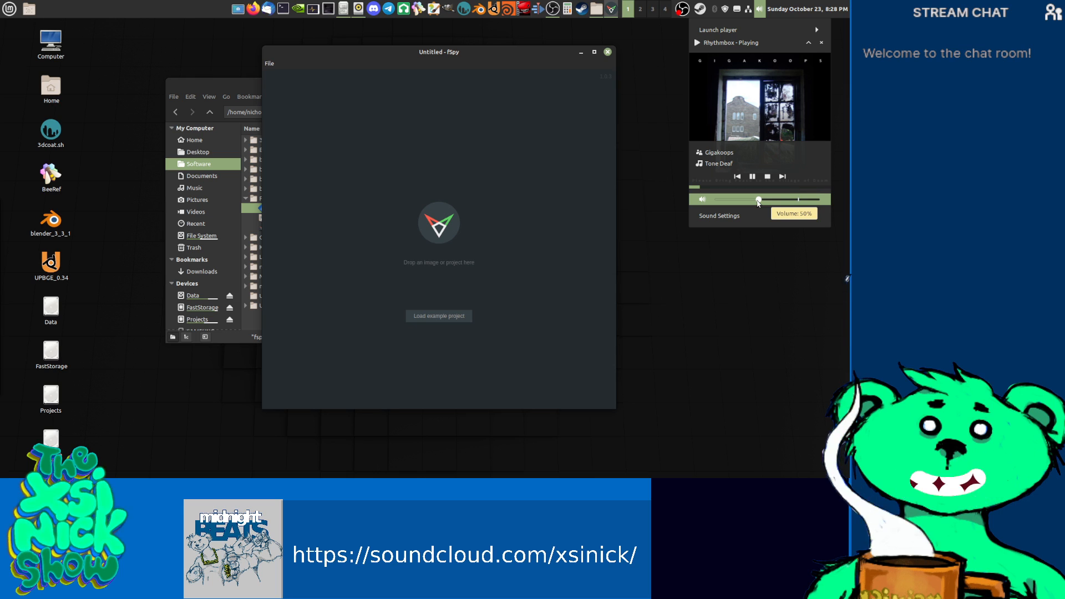
{"action": "left_click", "coordinate": [664, 85]}
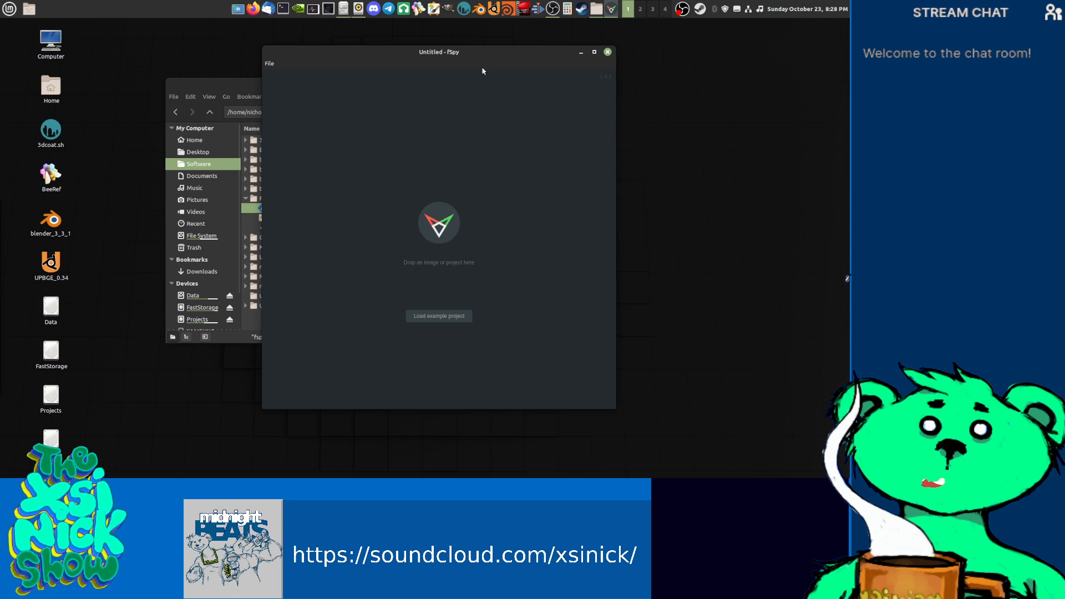
Step: Minimize the Software folder window and maximize the fSpy window
{"action": "left_click", "coordinate": [211, 82]}
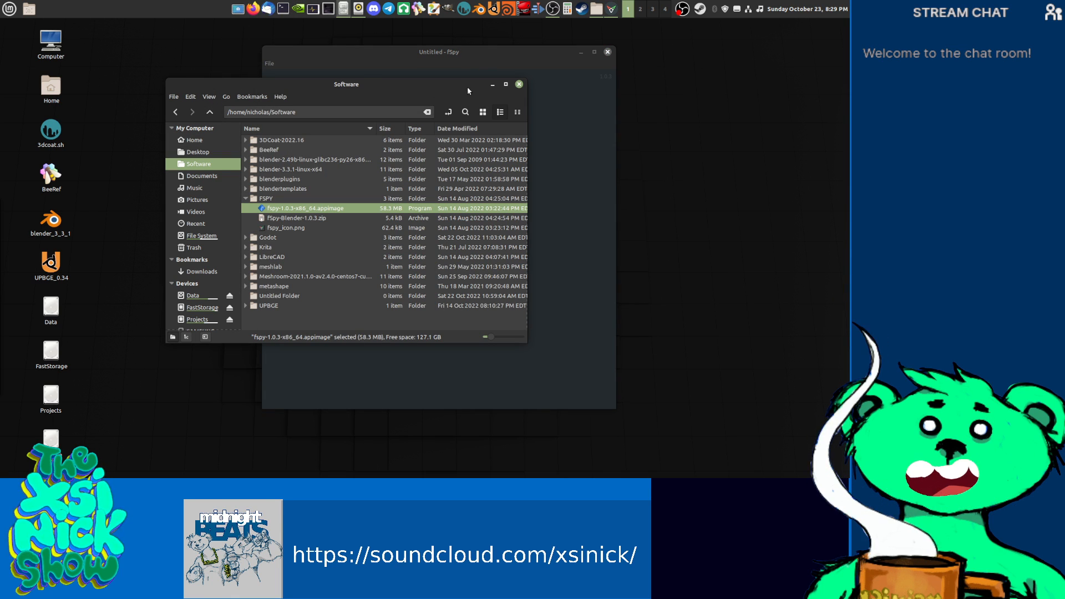
{"action": "left_click", "coordinate": [492, 84]}
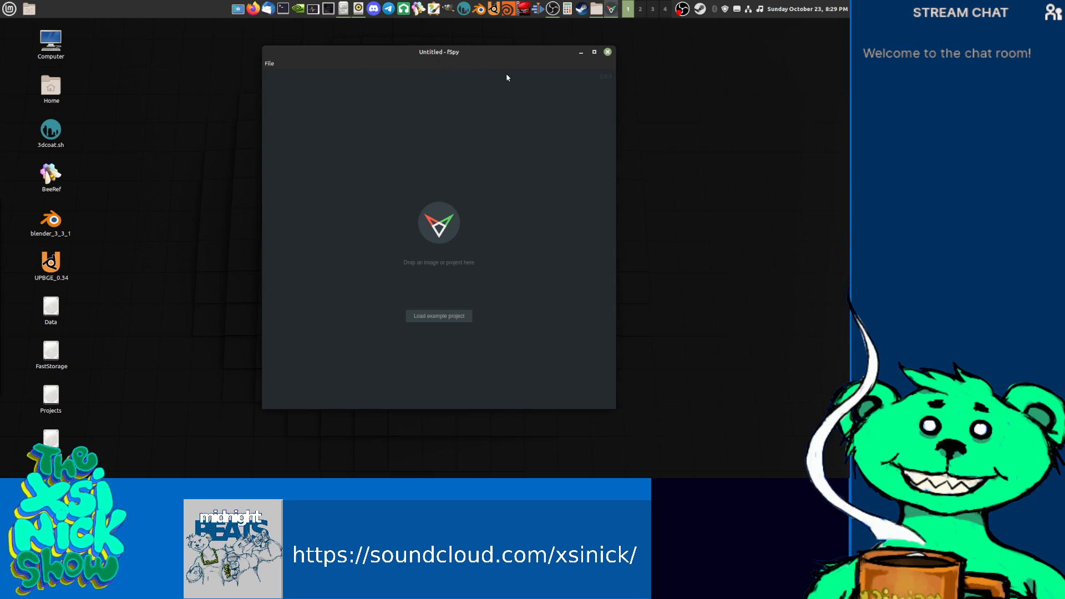
{"action": "left_click_drag", "start_coordinate": [445, 53], "coordinate": [433, 56]}
{"action": "double_click", "coordinate": [433, 55]}
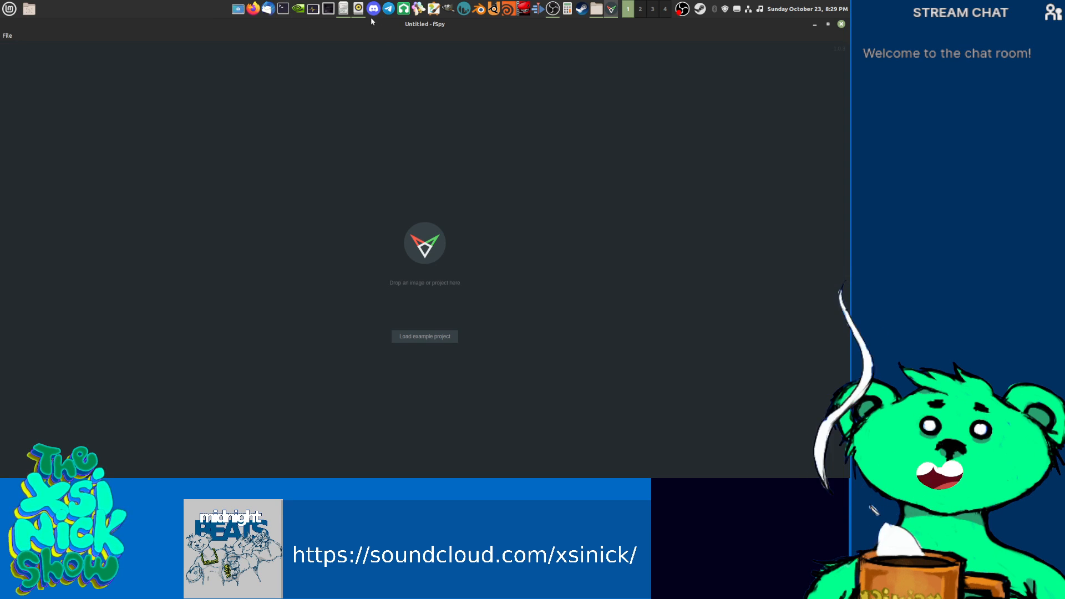
Step: Bring back the file manager and open the images folder inside Onion_Garlic in the home folder's xsinick_Blender_Tutorials directory
{"action": "left_click", "coordinate": [344, 9]}
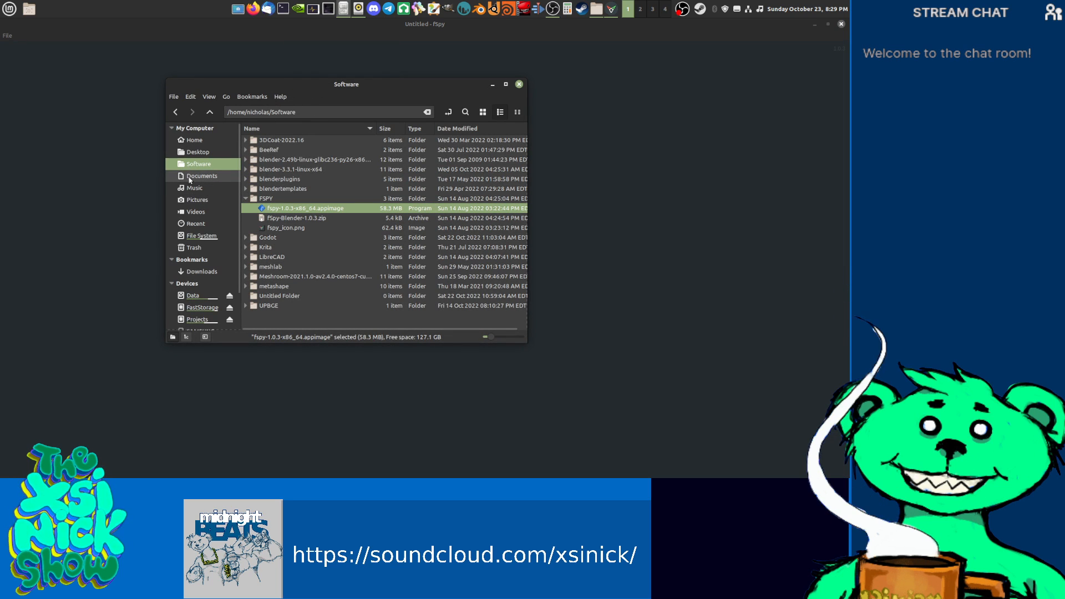
{"action": "left_click", "coordinate": [197, 211]}
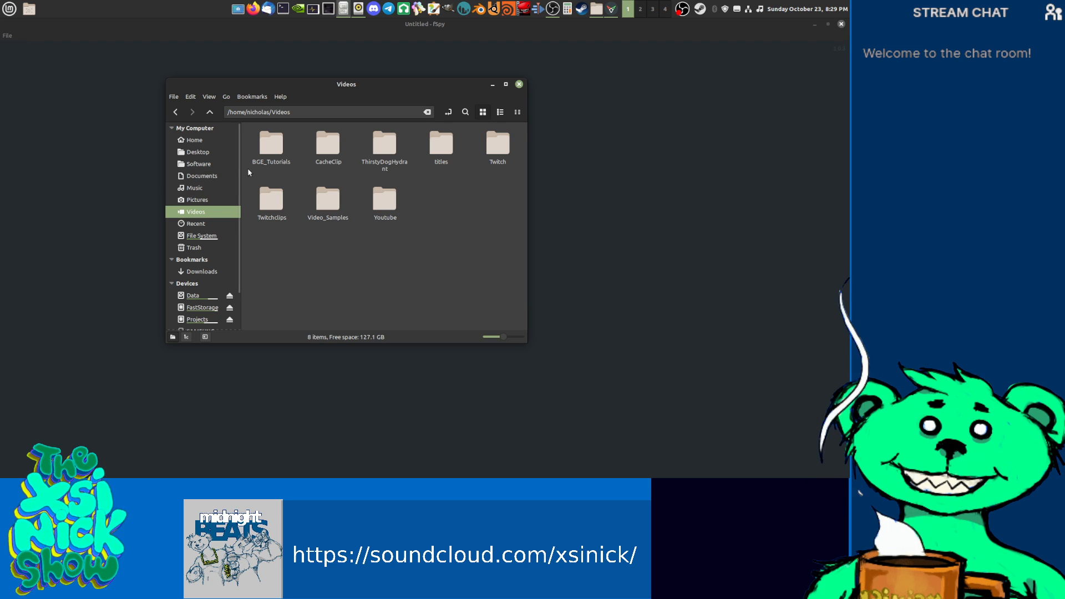
{"action": "left_click", "coordinate": [194, 140]}
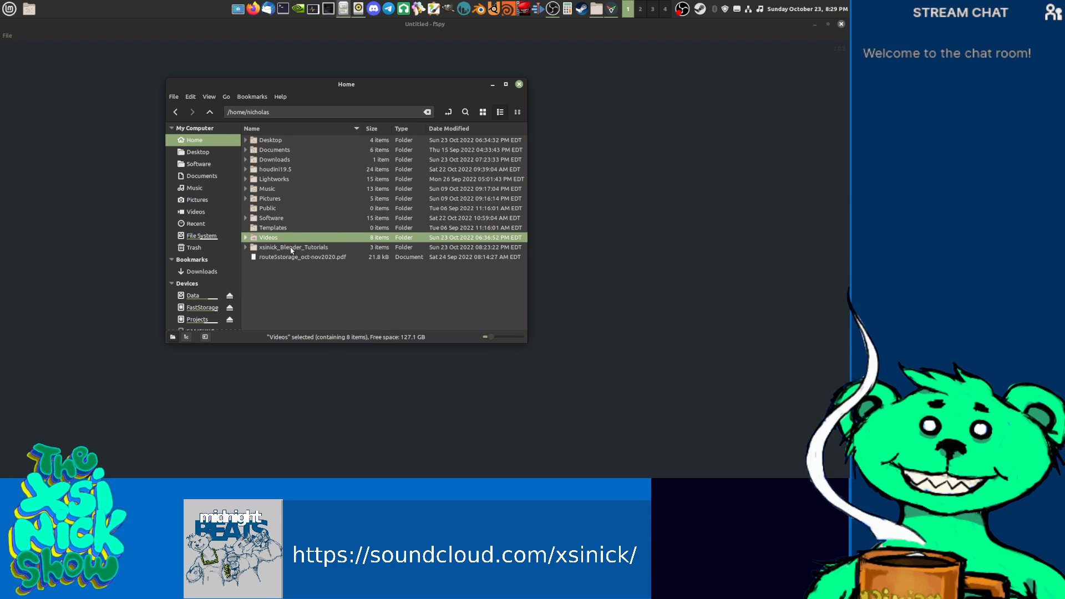
{"action": "left_click", "coordinate": [301, 248]}
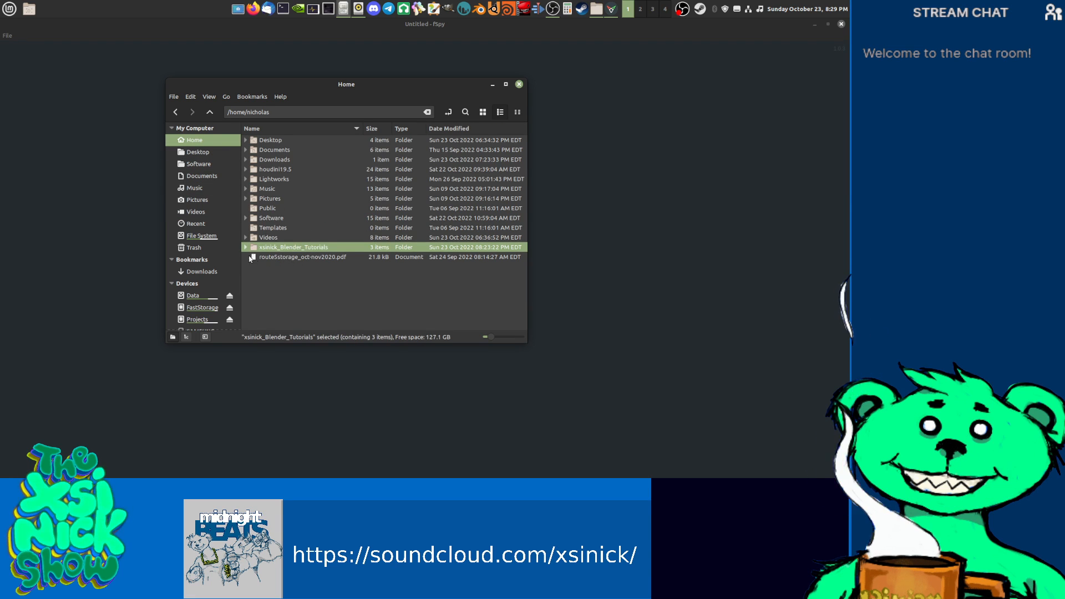
{"action": "double_click", "coordinate": [298, 248]}
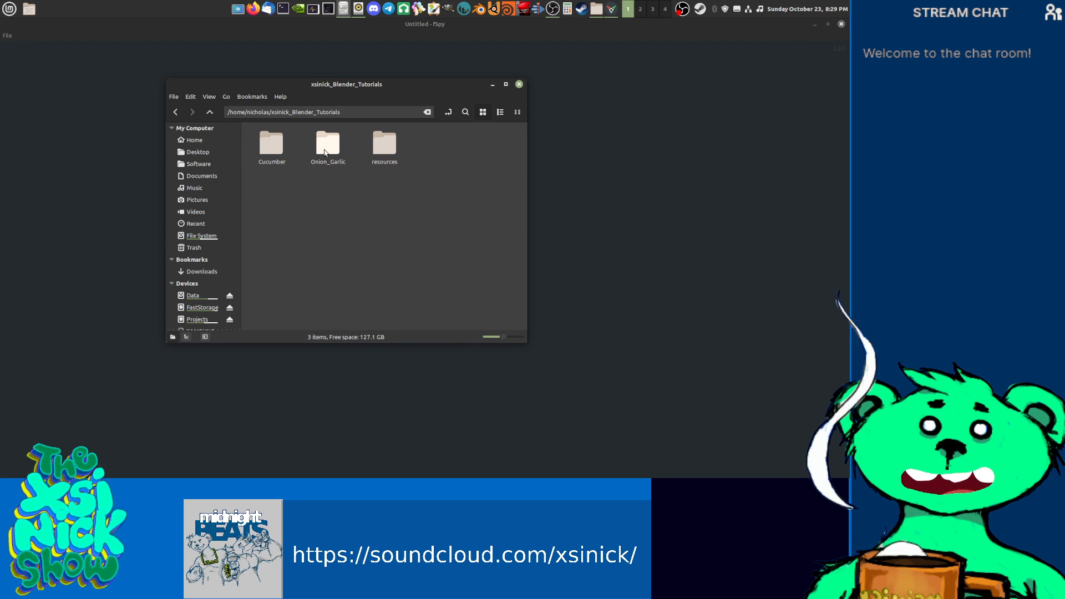
{"action": "left_click", "coordinate": [329, 153]}
{"action": "double_click", "coordinate": [329, 153]}
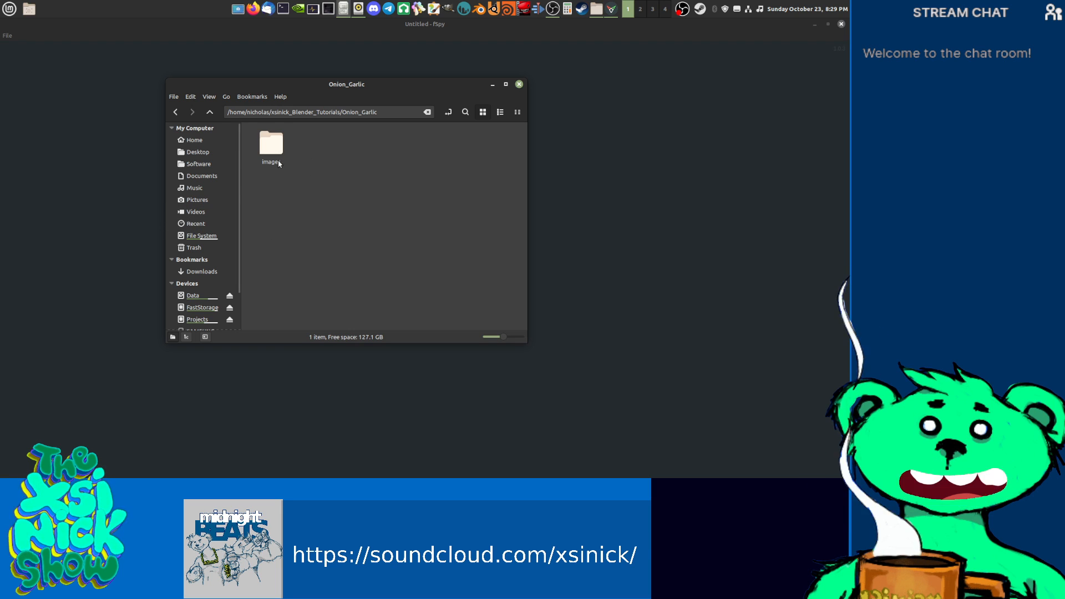
{"action": "double_click", "coordinate": [270, 147]}
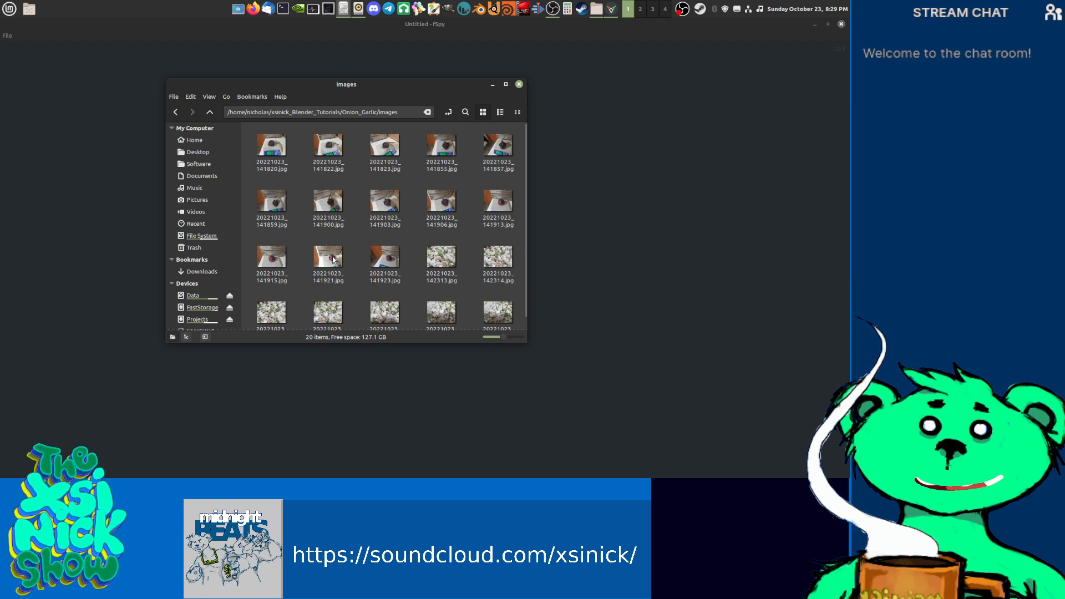
Step: Enlarge the thumbnails in the images folder and browse through the onion and garlic photos
{"action": "scroll", "coordinate": [333, 265], "scroll_direction": "up", "scroll_amount": 3, "text": "ctrl"}
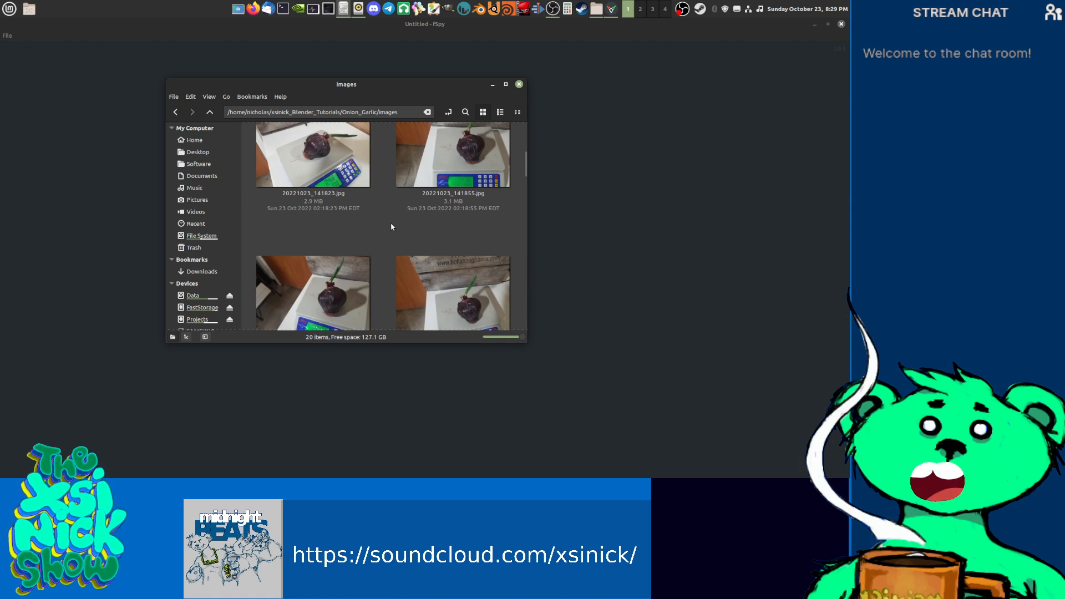
{"action": "scroll", "coordinate": [378, 242], "scroll_direction": "down", "scroll_amount": 5}
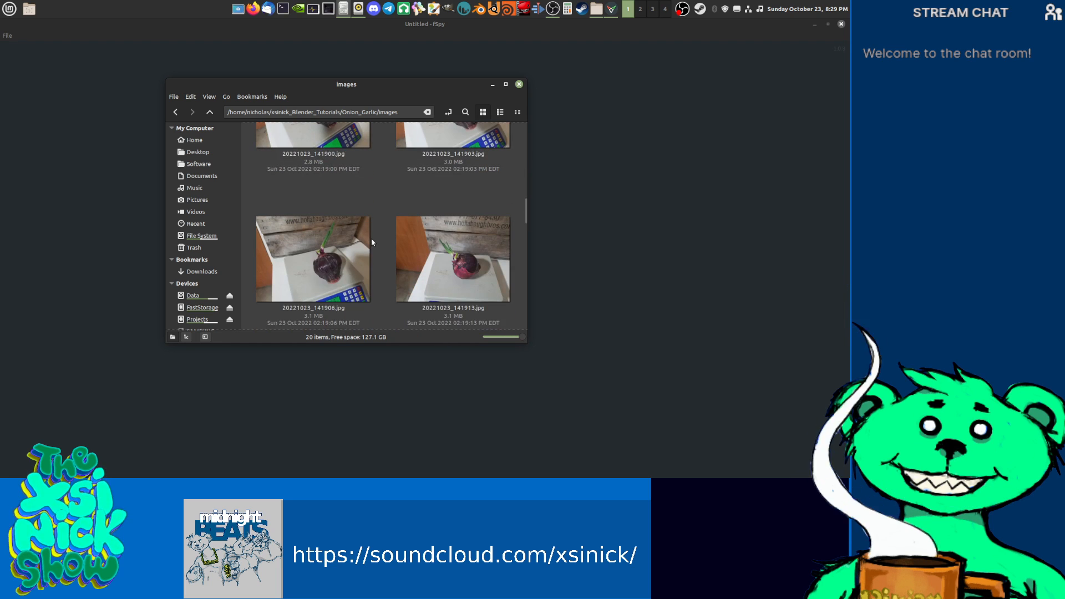
{"action": "scroll", "coordinate": [371, 240], "scroll_direction": "down", "scroll_amount": 3}
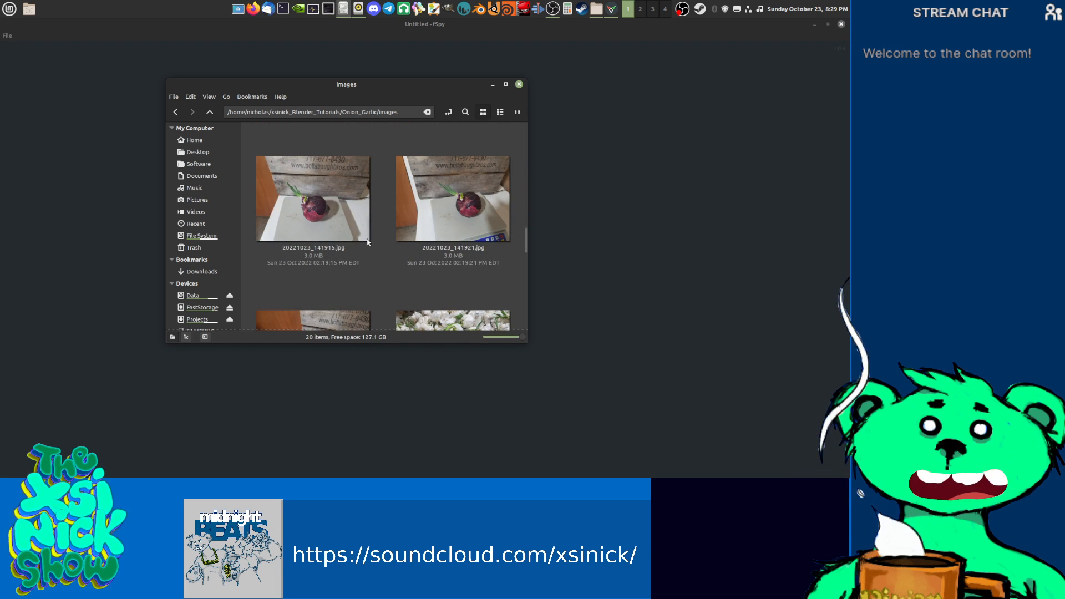
{"action": "scroll", "coordinate": [353, 235], "scroll_direction": "down", "scroll_amount": 2}
{"action": "scroll", "coordinate": [322, 238], "scroll_direction": "up", "scroll_amount": 3}
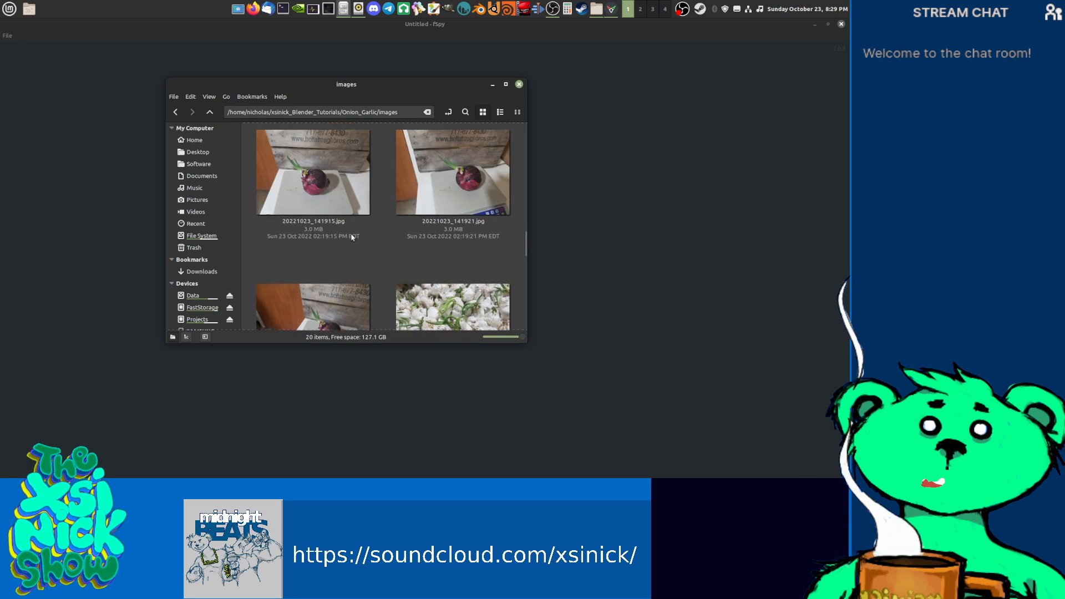
{"action": "scroll", "coordinate": [325, 236], "scroll_direction": "down", "scroll_amount": 4}
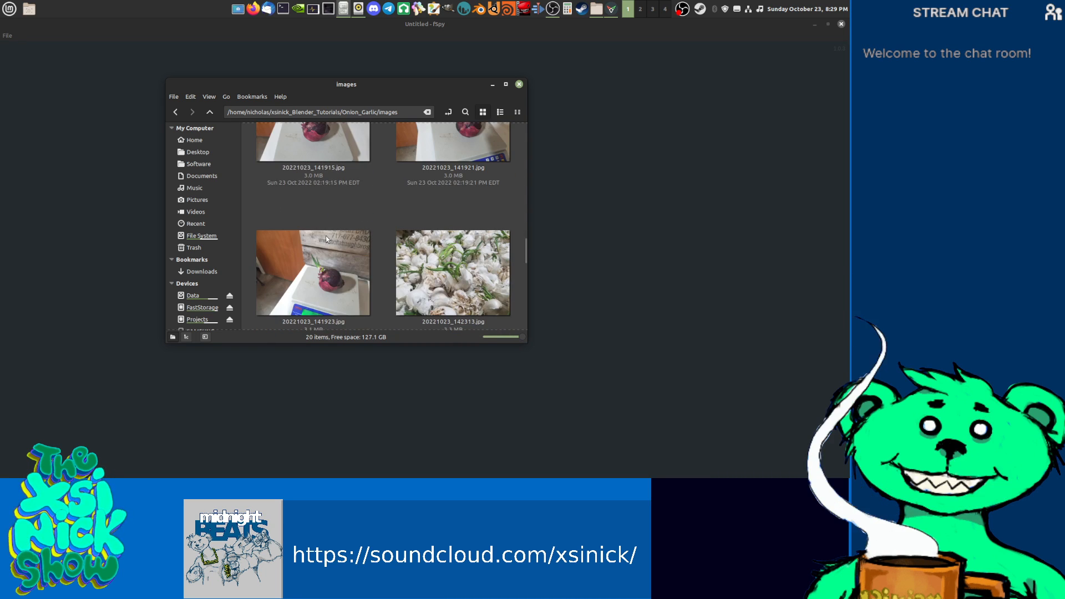
Step: View 20221023_141923.jpg in the image viewer and step back through the photos to 20221023_141915.jpg
{"action": "double_click", "coordinate": [333, 195]}
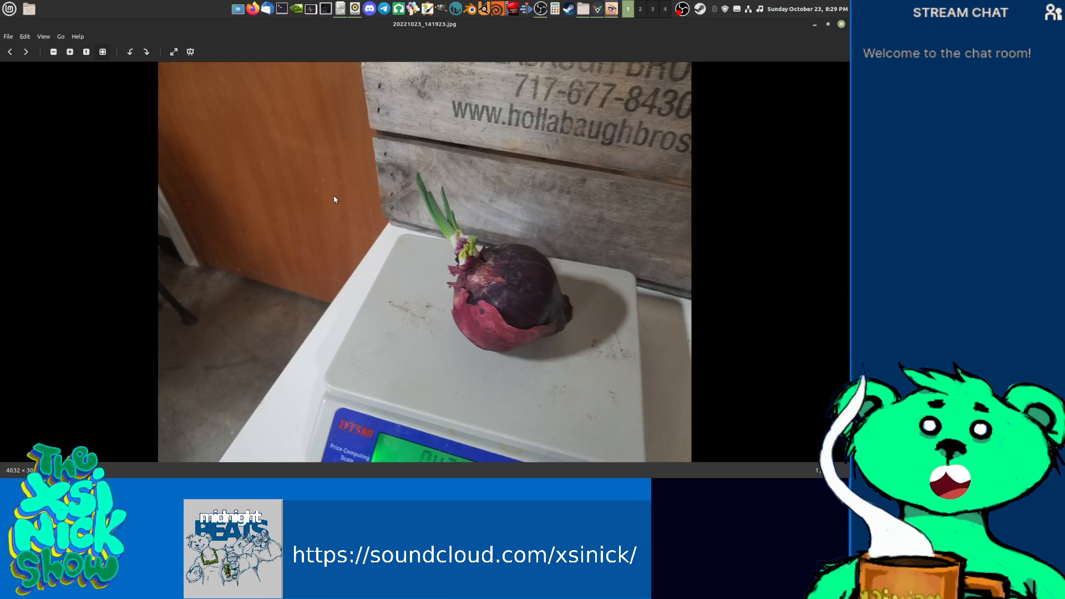
{"action": "key", "text": "Left"}
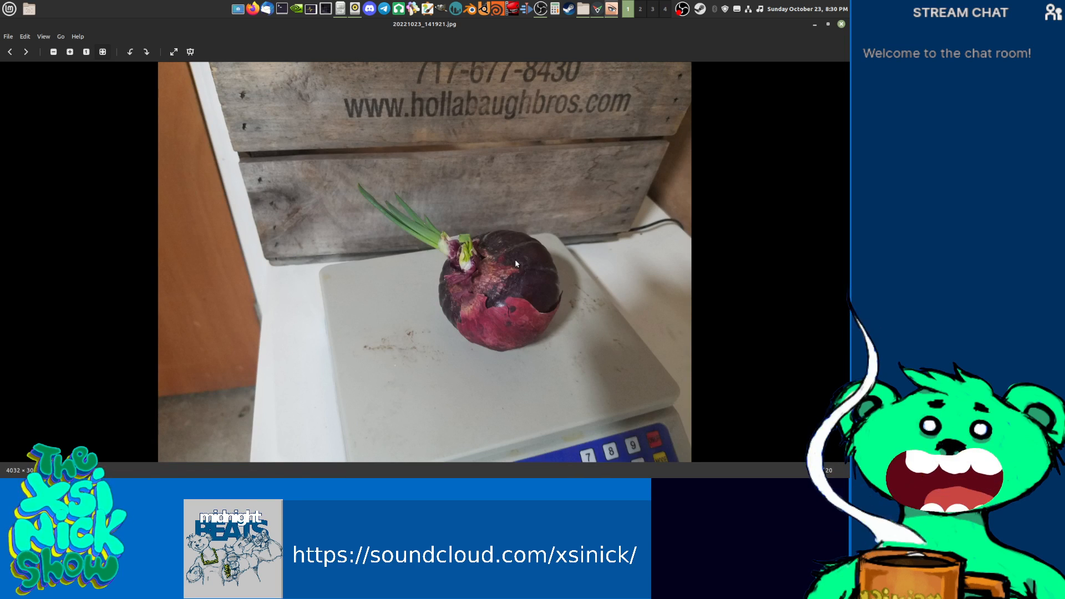
{"action": "key", "text": "Left"}
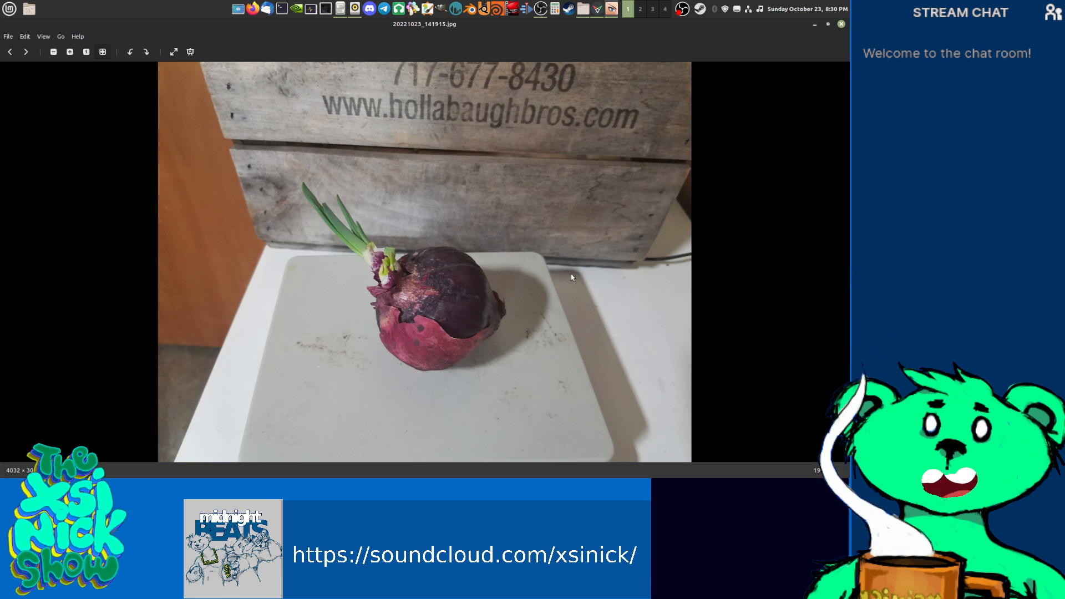
Step: Examine the onion, its skin and sprout, and the scale plate around it in 20221023_141915.jpg up close and as a whole
{"action": "scroll", "coordinate": [588, 279], "scroll_direction": "up", "scroll_amount": 2}
{"action": "scroll", "coordinate": [520, 262], "scroll_direction": "down", "scroll_amount": 7}
{"action": "scroll", "coordinate": [520, 265], "scroll_direction": "up", "scroll_amount": 5}
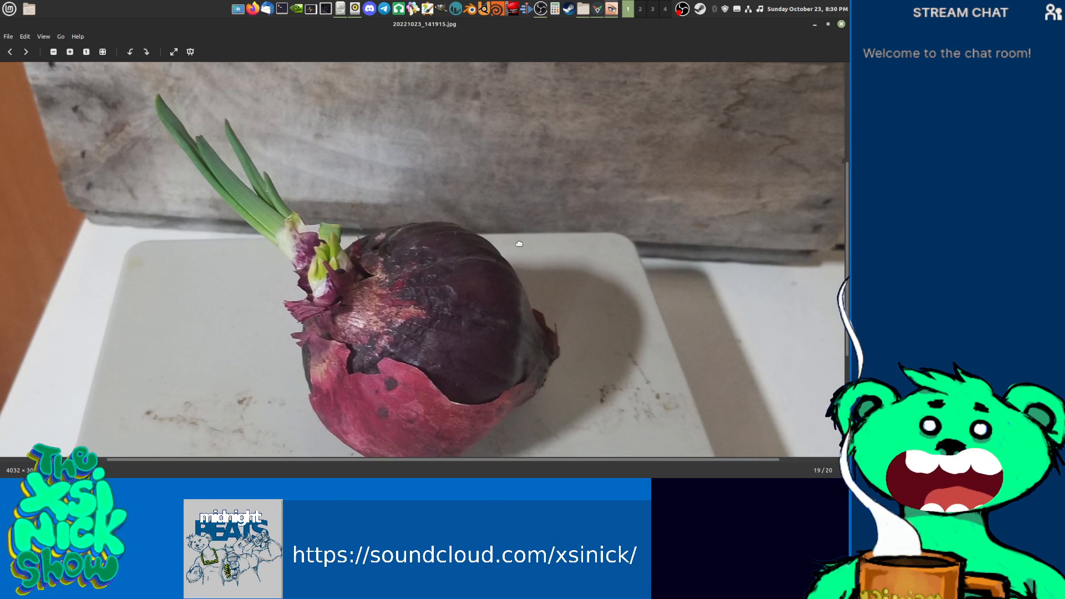
{"action": "left_click_drag", "start_coordinate": [519, 243], "coordinate": [525, 228]}
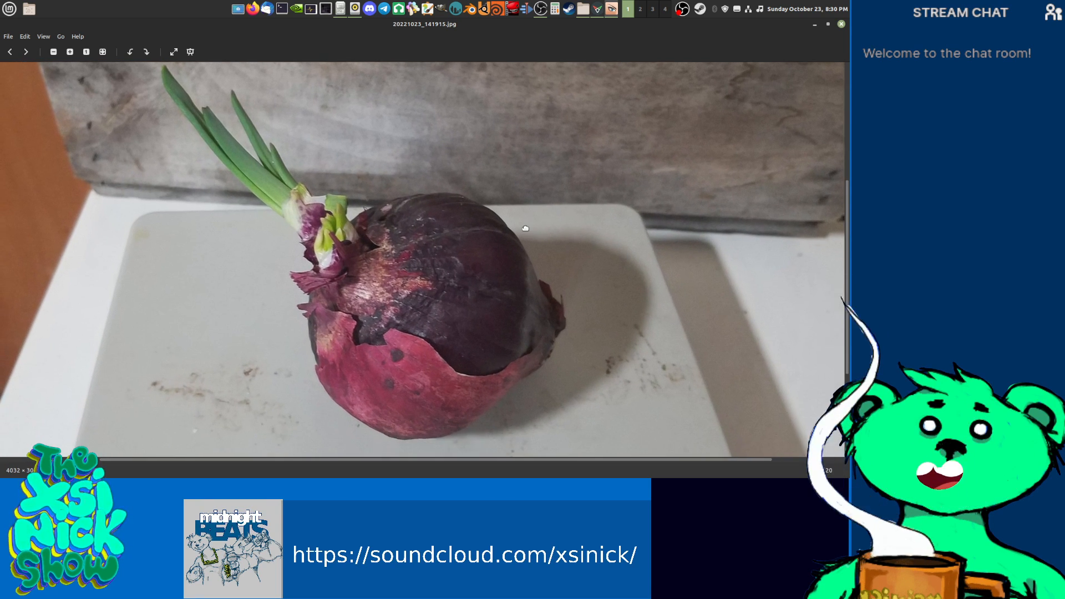
{"action": "scroll", "coordinate": [524, 227], "scroll_direction": "down", "scroll_amount": 2}
{"action": "scroll", "coordinate": [525, 231], "scroll_direction": "down", "scroll_amount": 1}
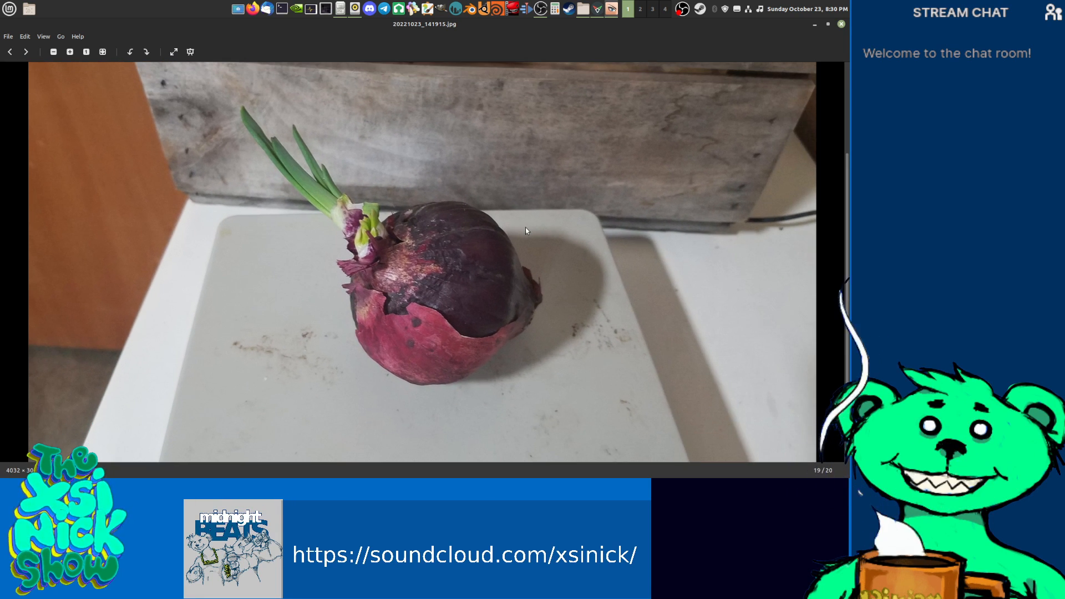
{"action": "scroll", "coordinate": [525, 230], "scroll_direction": "down", "scroll_amount": 3}
{"action": "scroll", "coordinate": [526, 230], "scroll_direction": "down", "scroll_amount": 1}
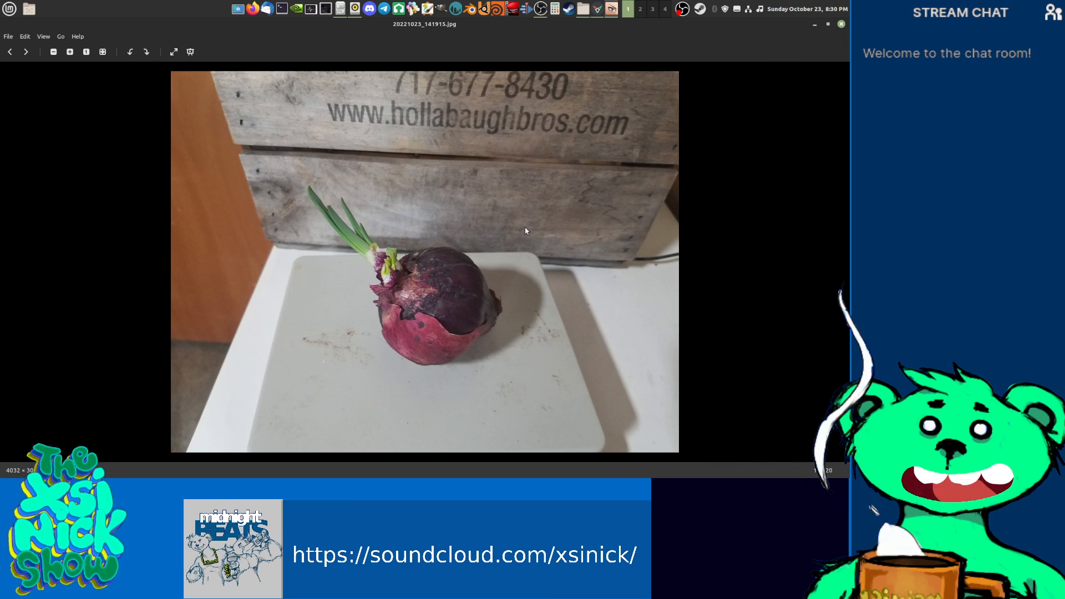
{"action": "scroll", "coordinate": [526, 231], "scroll_direction": "up", "scroll_amount": 1}
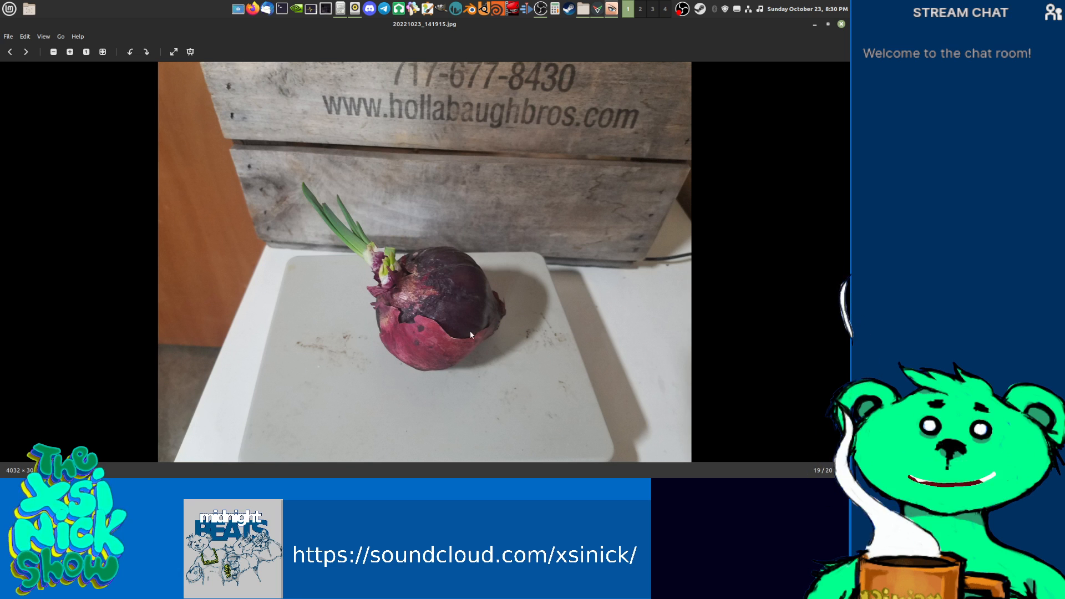
{"action": "scroll", "coordinate": [468, 339], "scroll_direction": "up", "scroll_amount": 3}
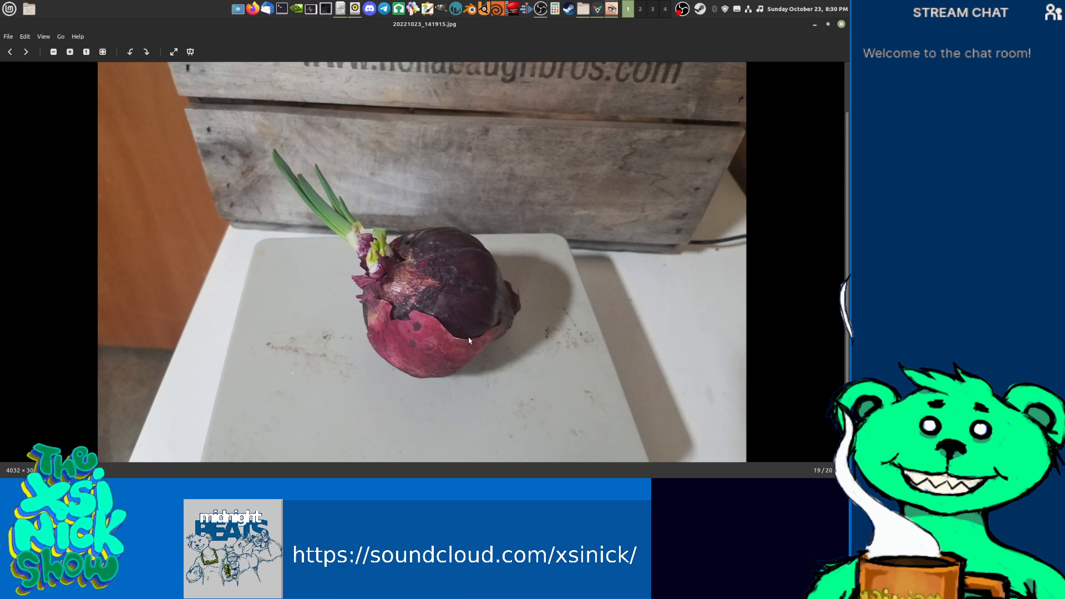
{"action": "left_click_drag", "start_coordinate": [493, 300], "coordinate": [481, 320]}
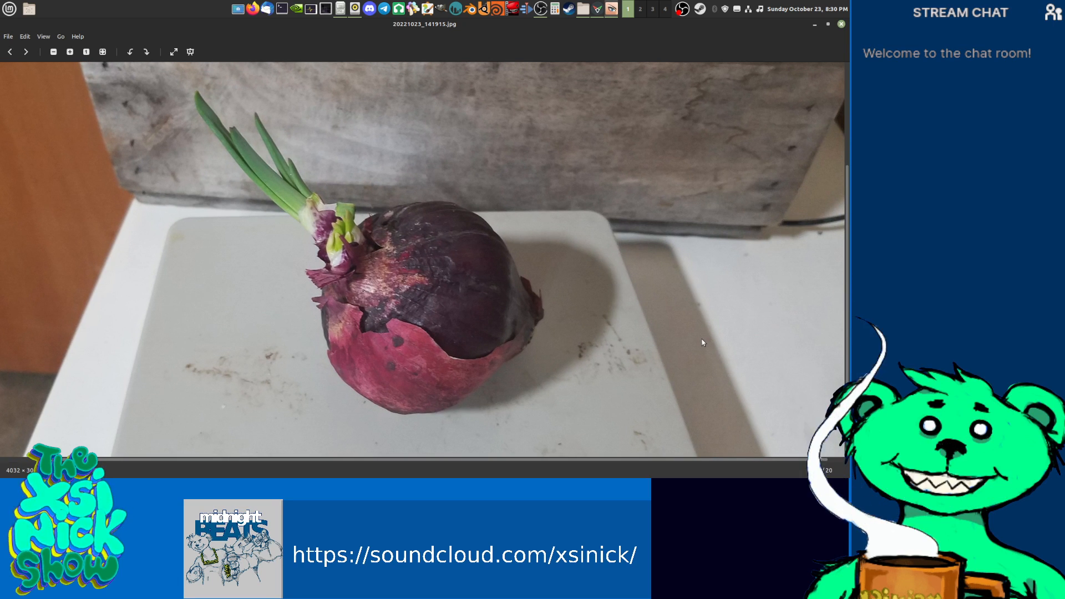
{"action": "scroll", "coordinate": [461, 308], "scroll_direction": "down", "scroll_amount": 2}
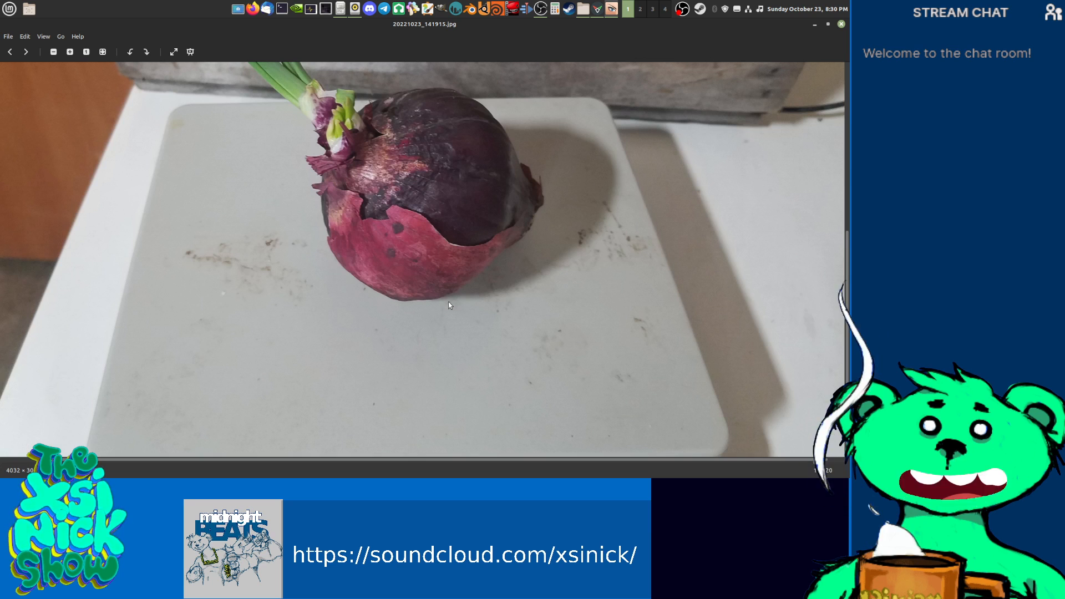
{"action": "scroll", "coordinate": [448, 305], "scroll_direction": "down", "scroll_amount": 3}
{"action": "scroll", "coordinate": [444, 310], "scroll_direction": "down", "scroll_amount": 8}
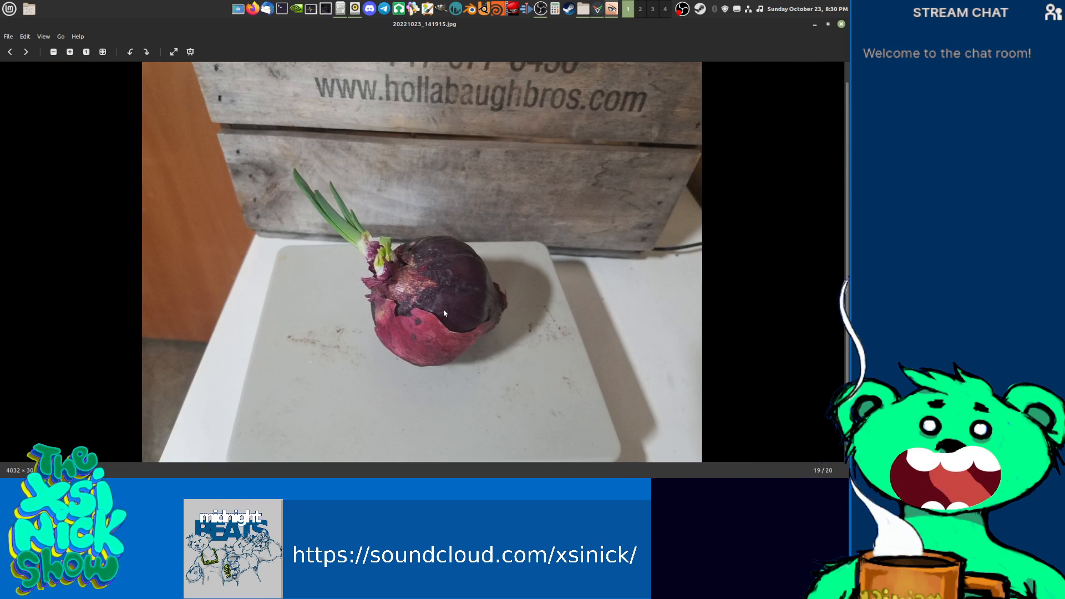
{"action": "scroll", "coordinate": [443, 310], "scroll_direction": "up", "scroll_amount": 2}
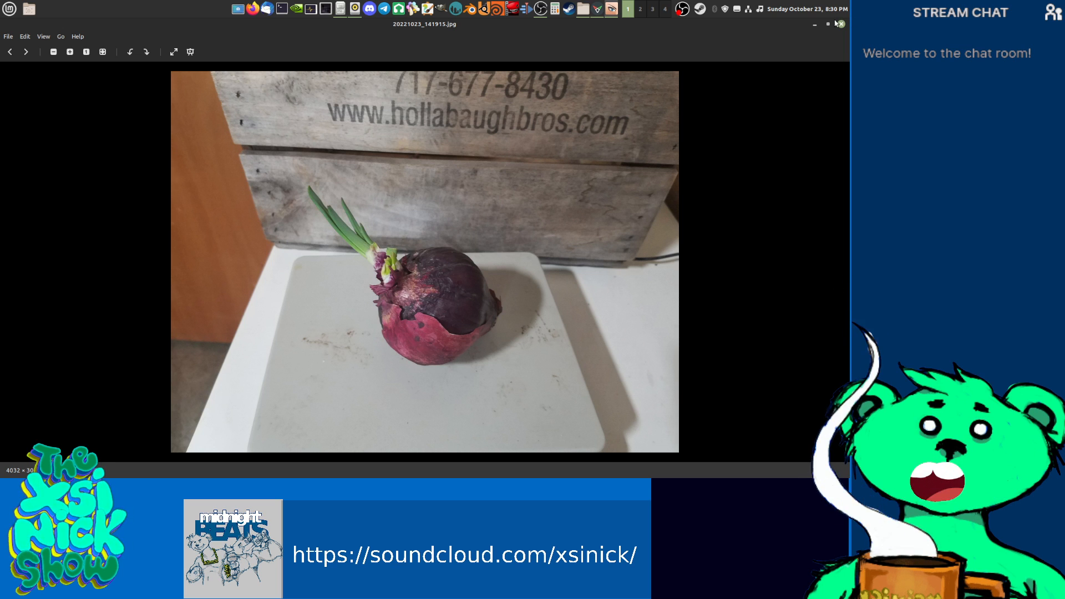
Step: Shrink the image viewer from full size to a floating window, look over the onion photo once more and close the viewer
{"action": "left_click_drag", "start_coordinate": [661, 20], "coordinate": [528, 117]}
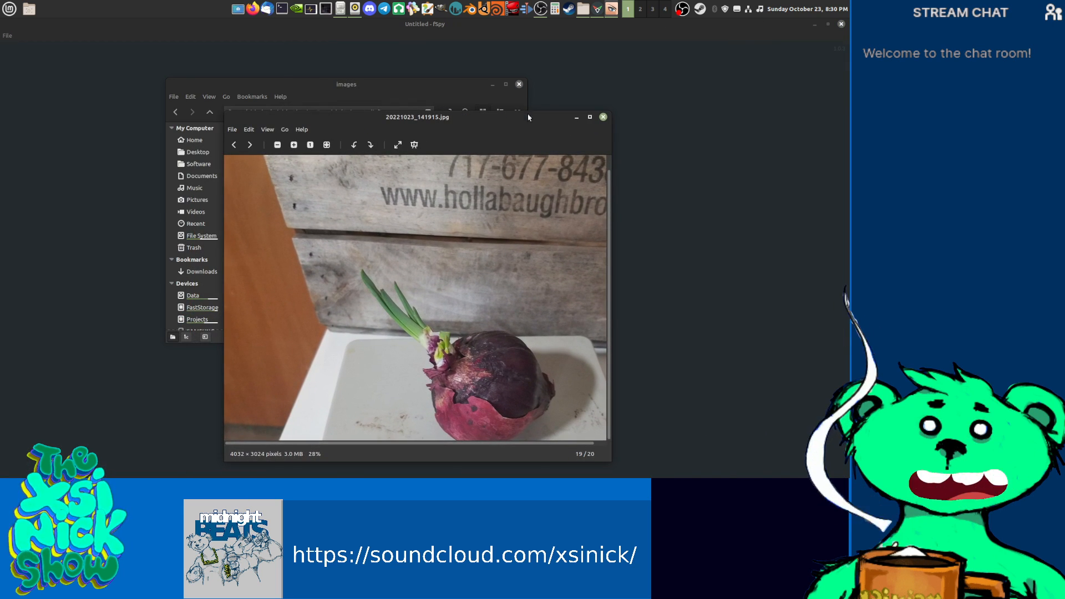
{"action": "left_click_drag", "start_coordinate": [437, 301], "coordinate": [320, 265]}
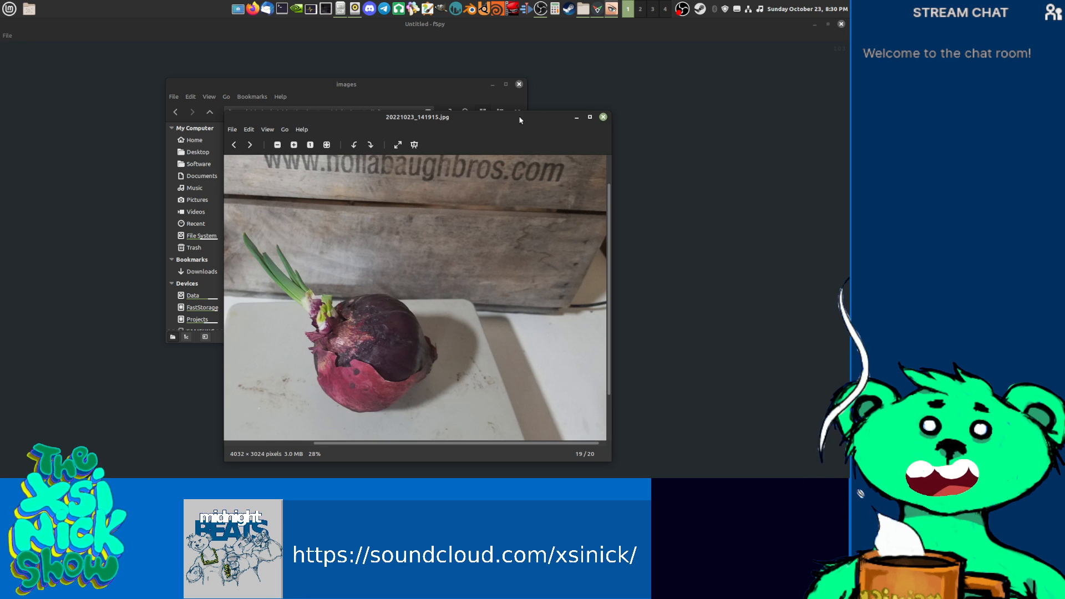
{"action": "left_click", "coordinate": [603, 117]}
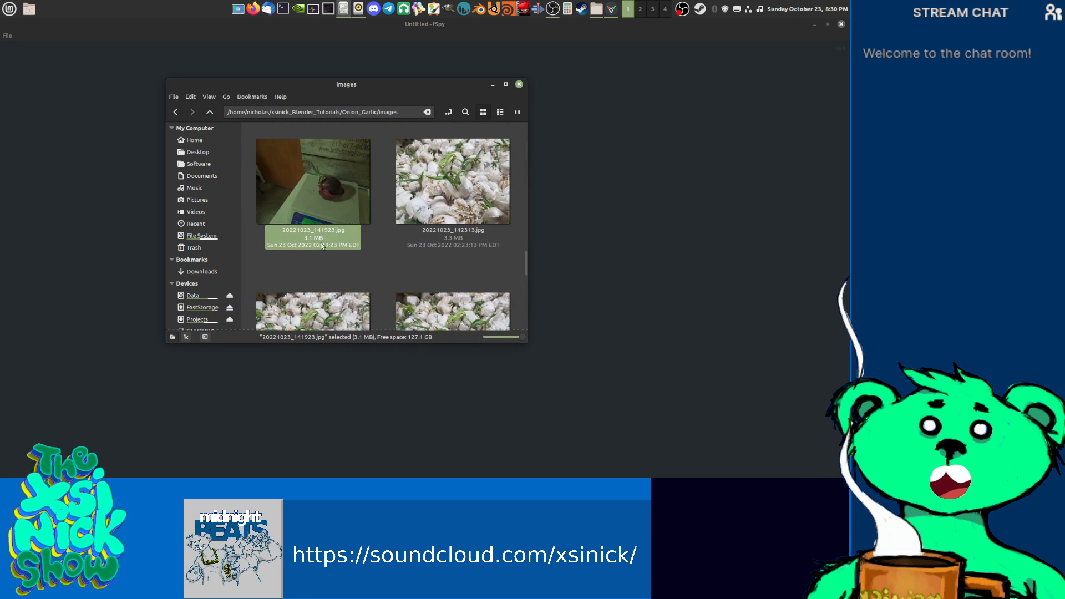
Step: Restore fSpy to a smaller window, arrange it beside the images folder and load 20221023_141915.jpg into it
{"action": "scroll", "coordinate": [358, 241], "scroll_direction": "up", "scroll_amount": 3}
{"action": "left_click", "coordinate": [281, 222]}
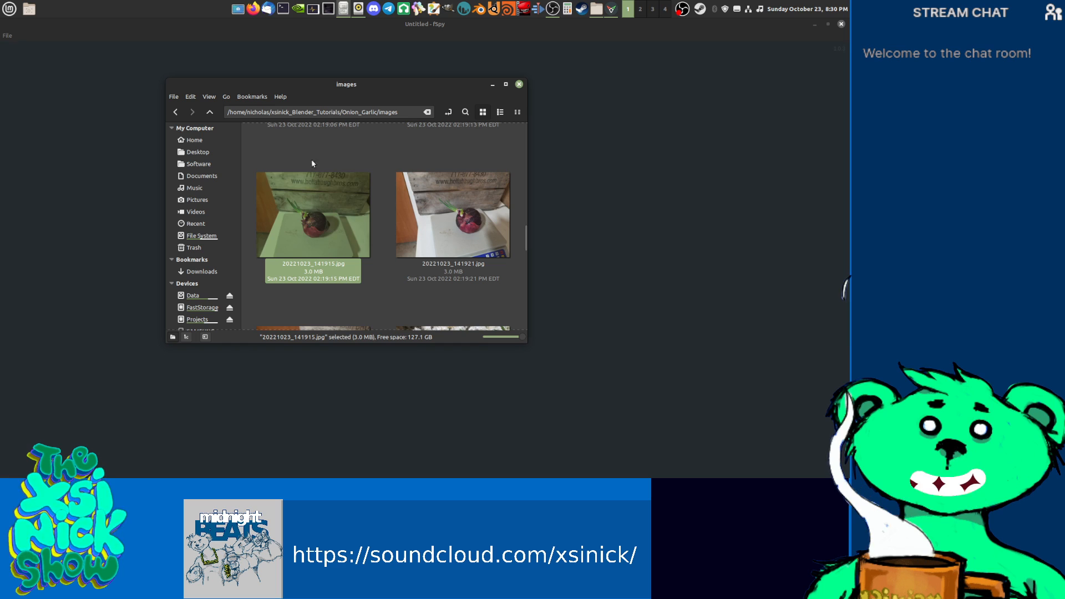
{"action": "left_click_drag", "start_coordinate": [281, 222], "coordinate": [140, 178]}
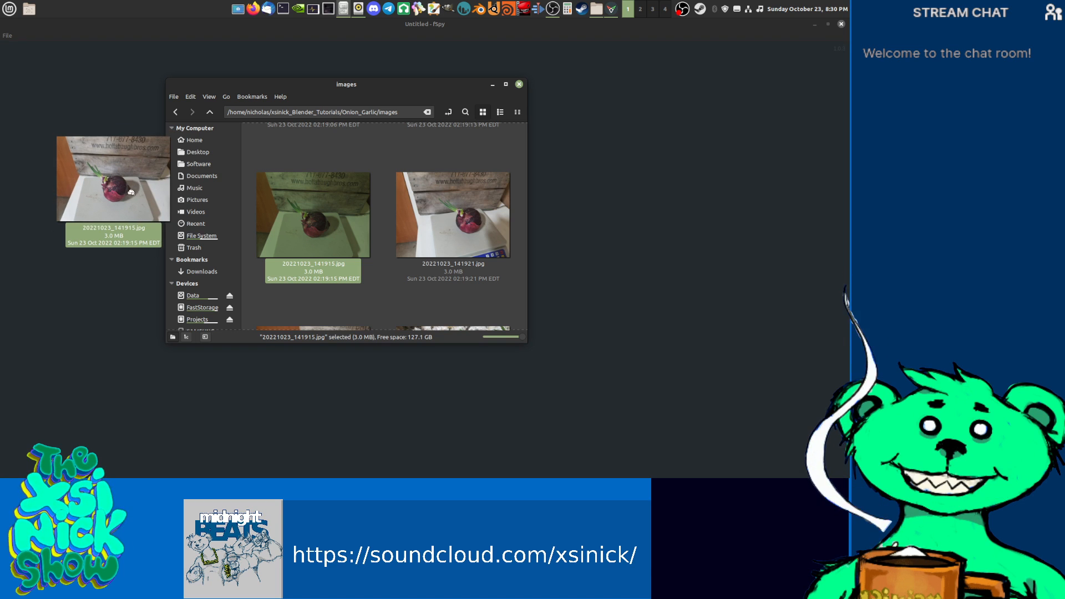
{"action": "double_click", "coordinate": [428, 26]}
{"action": "left_click_drag", "start_coordinate": [567, 99], "coordinate": [591, 49]}
{"action": "left_click_drag", "start_coordinate": [341, 88], "coordinate": [205, 68]}
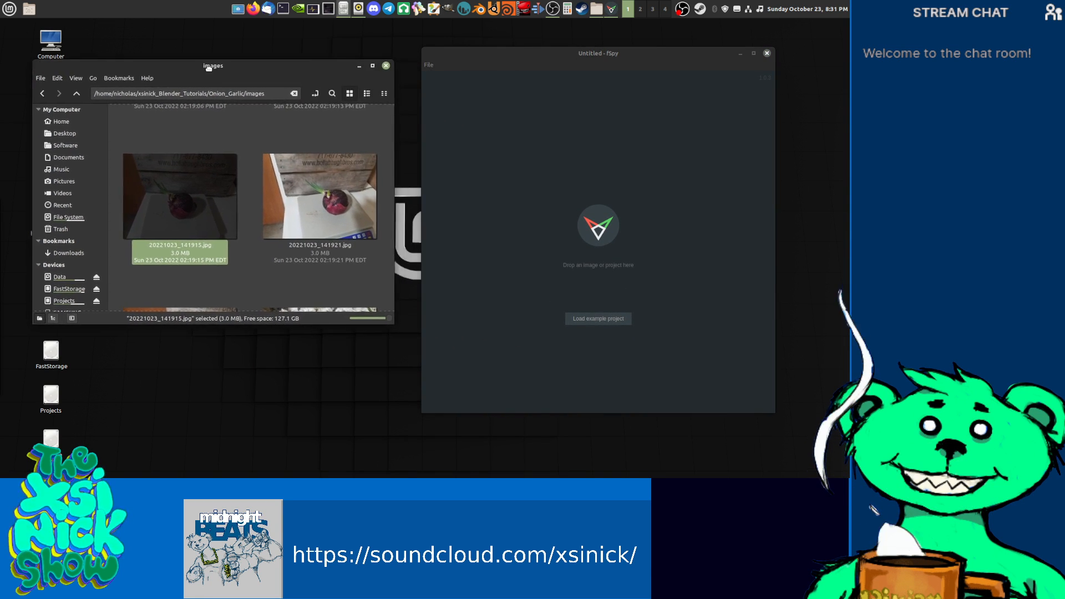
{"action": "left_click_drag", "start_coordinate": [169, 208], "coordinate": [551, 244]}
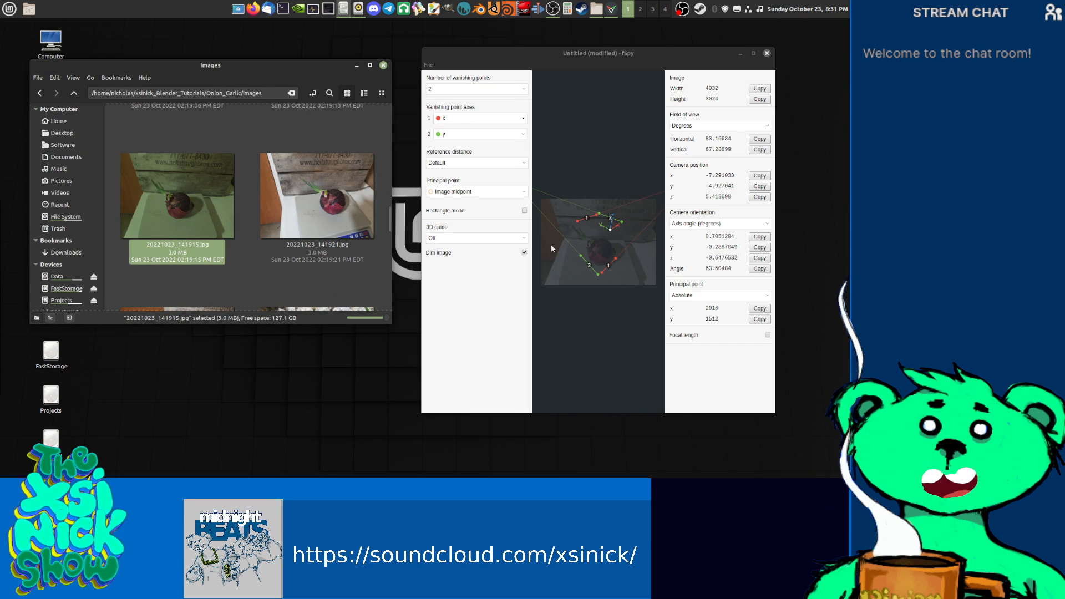
Step: Maximize the fSpy window and view the onion photo undimmed before turning image dimming back on
{"action": "left_click_drag", "start_coordinate": [657, 54], "coordinate": [581, 57]}
{"action": "double_click", "coordinate": [581, 57]}
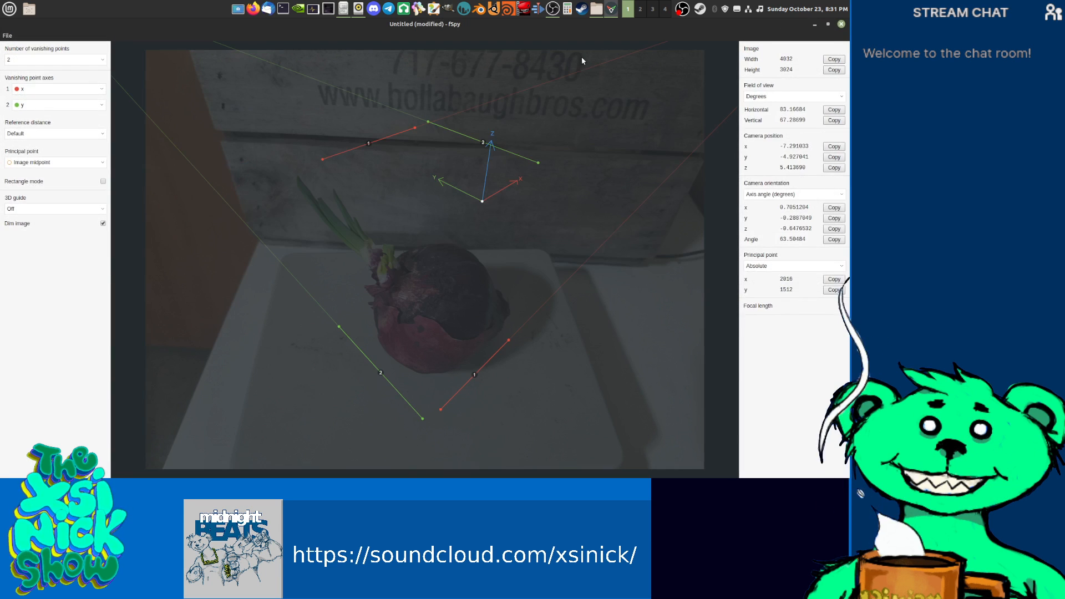
{"action": "left_click", "coordinate": [103, 224]}
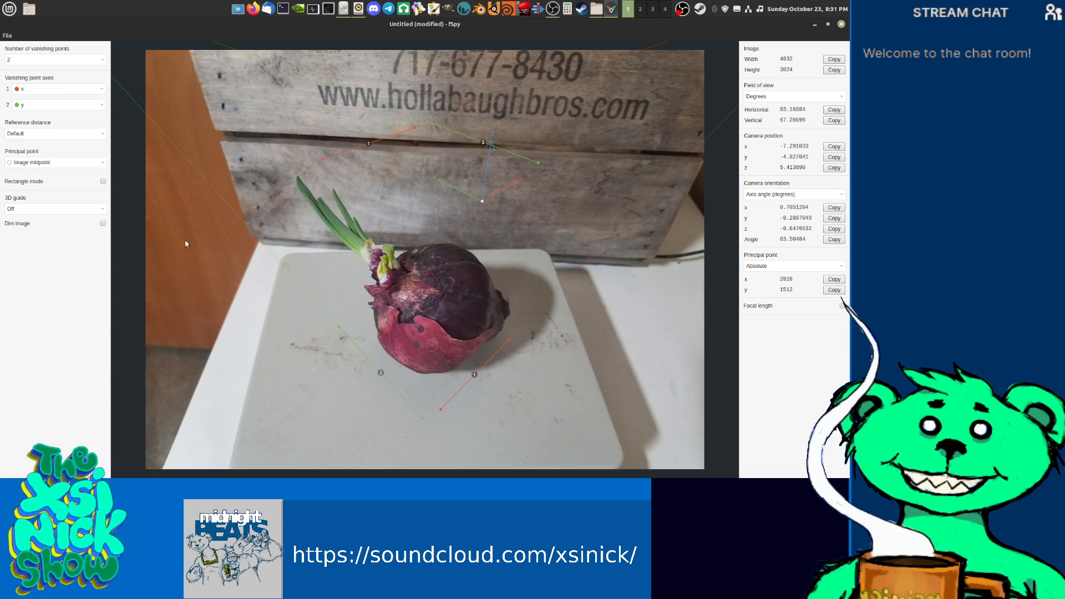
{"action": "left_click", "coordinate": [102, 223]}
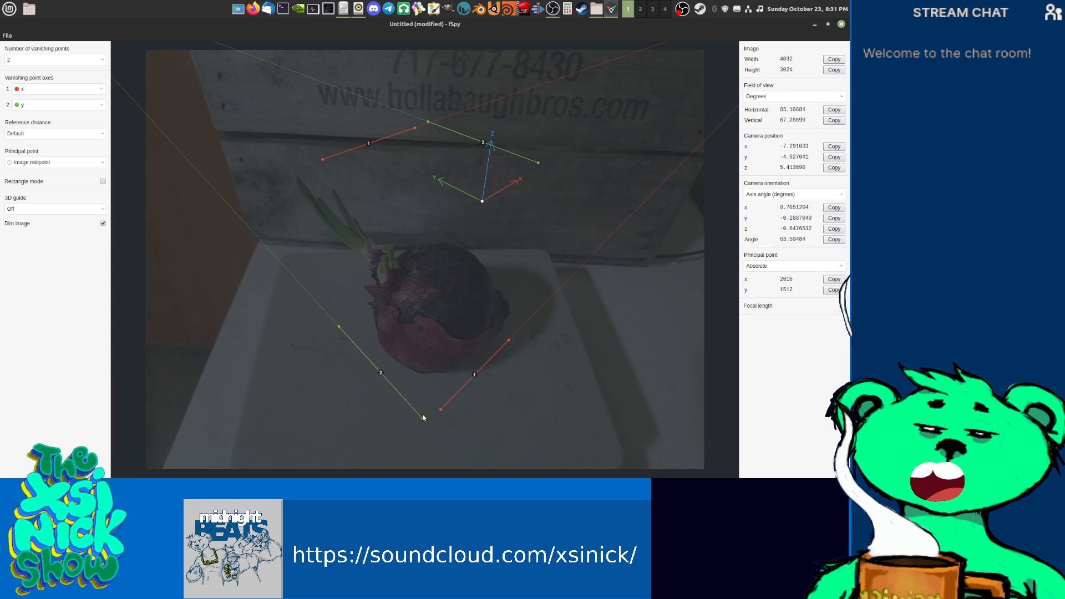
Step: Align the two green y-axis vanishing lines with the left and right edges of the white board under the onion
{"action": "left_click_drag", "start_coordinate": [423, 419], "coordinate": [207, 479]}
{"action": "left_click_drag", "start_coordinate": [340, 329], "coordinate": [287, 317]}
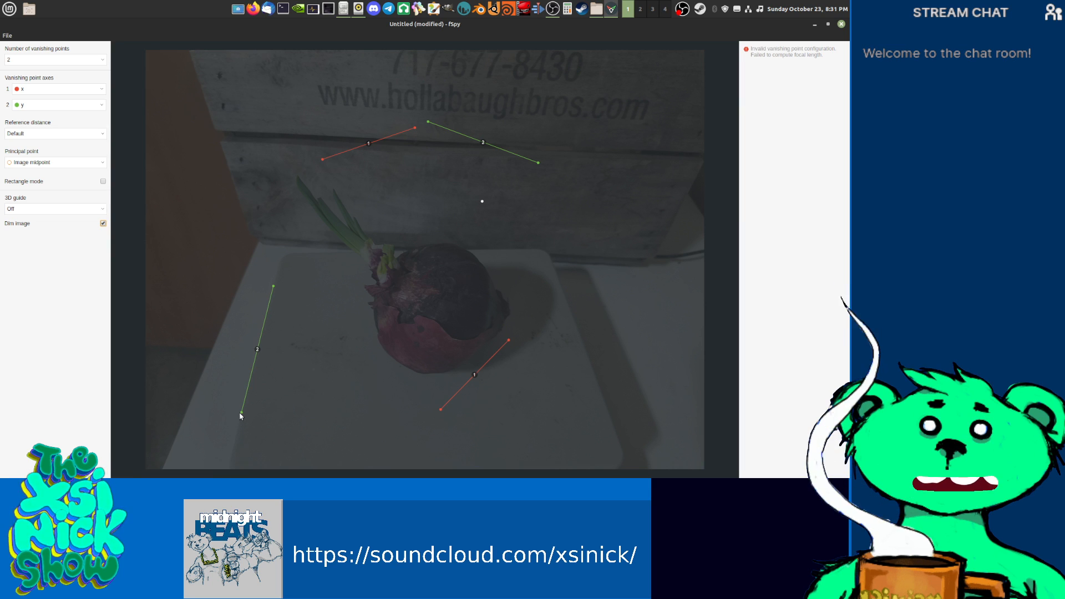
{"action": "left_click_drag", "start_coordinate": [230, 460], "coordinate": [229, 461]}
{"action": "left_click_drag", "start_coordinate": [274, 285], "coordinate": [283, 270]}
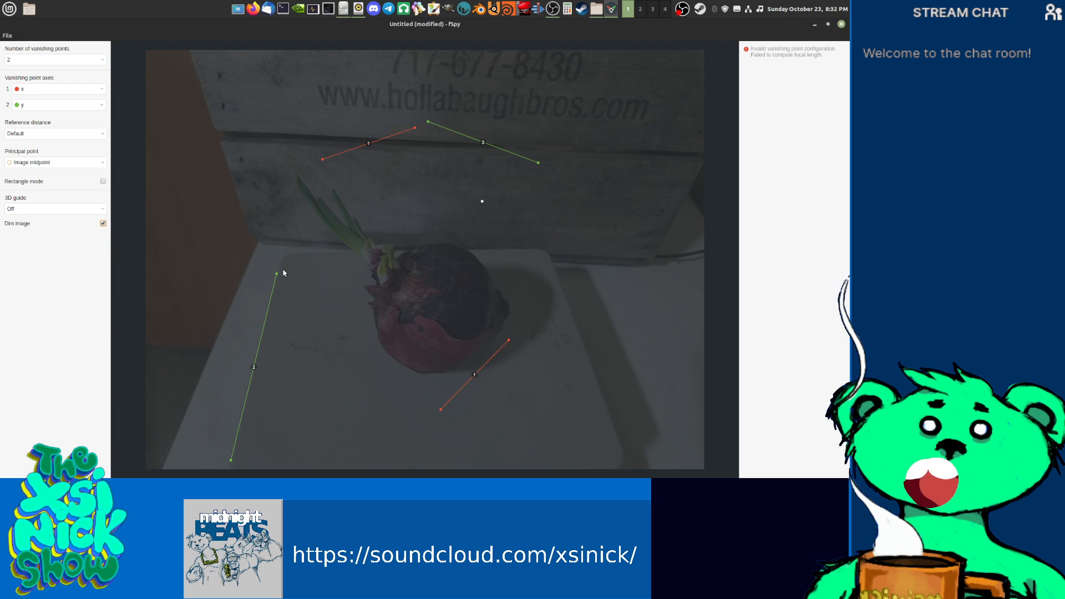
{"action": "mouse_move", "coordinate": [509, 340]}
{"action": "left_mouse_down"}
{"action": "mouse_move", "coordinate": [564, 313]}
{"action": "mouse_move", "coordinate": [557, 275]}
{"action": "mouse_move", "coordinate": [520, 337]}
{"action": "left_mouse_up"}
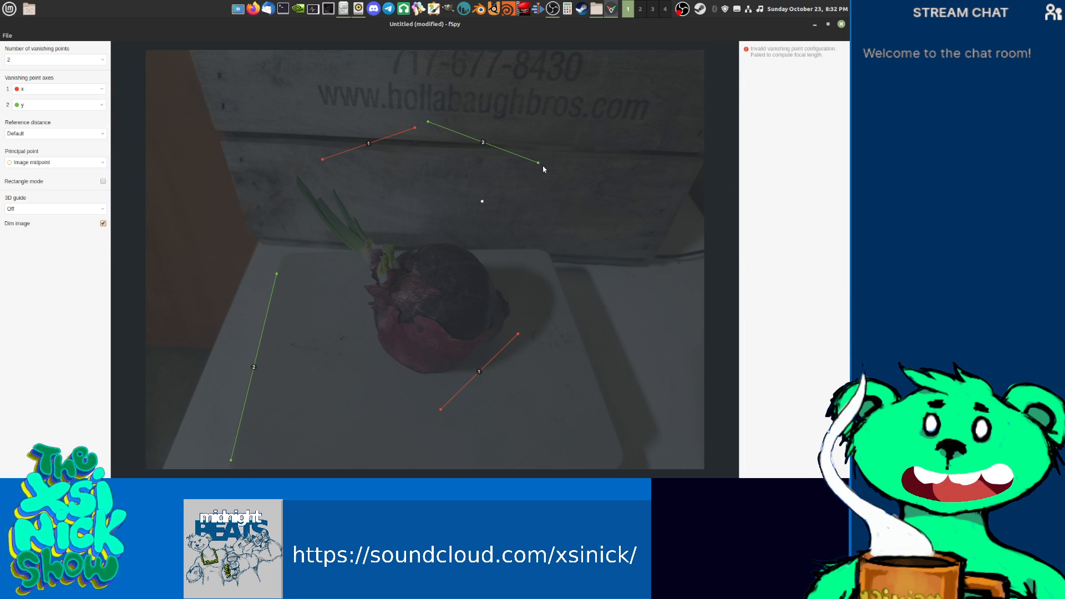
{"action": "left_click_drag", "start_coordinate": [538, 165], "coordinate": [620, 442]}
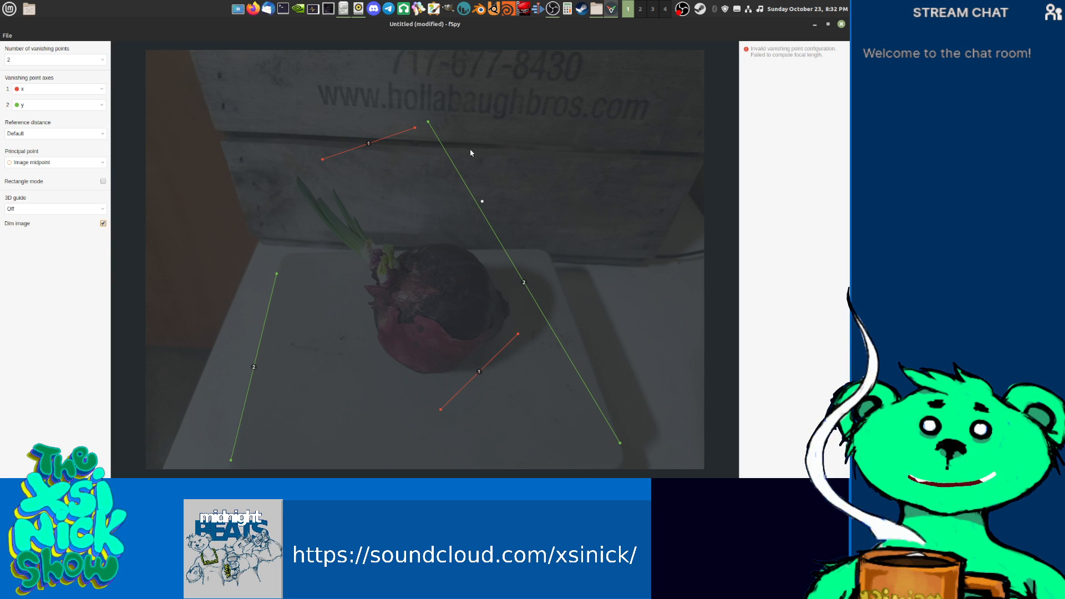
{"action": "left_click_drag", "start_coordinate": [427, 119], "coordinate": [568, 254]}
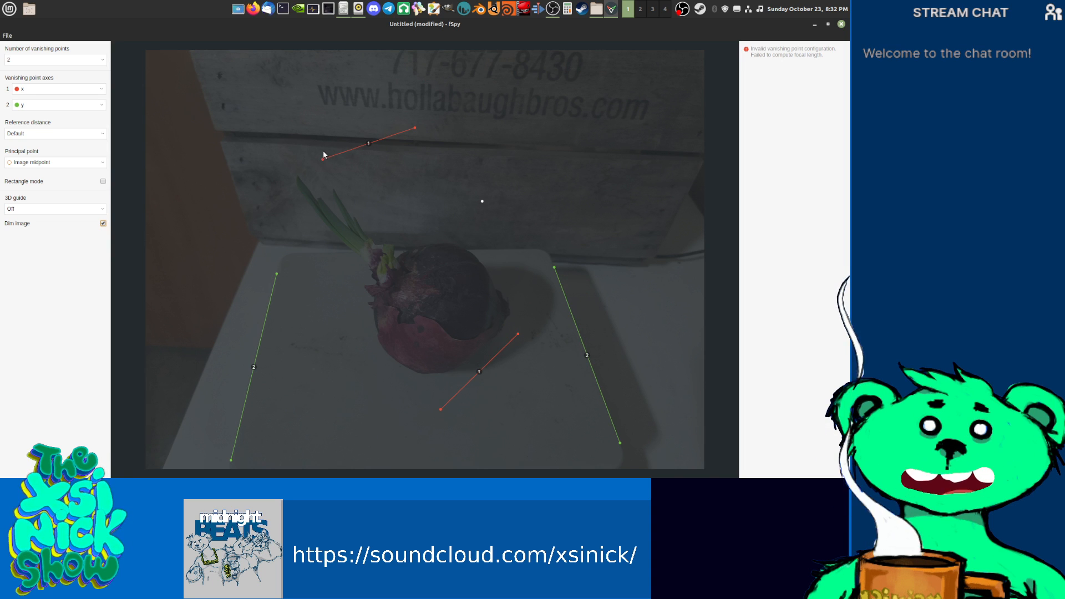
Step: Align one red x-axis line with the gap between the crate planks and the other with the board's back edge
{"action": "left_click_drag", "start_coordinate": [322, 160], "coordinate": [216, 143]}
{"action": "left_click_drag", "start_coordinate": [416, 128], "coordinate": [677, 151]}
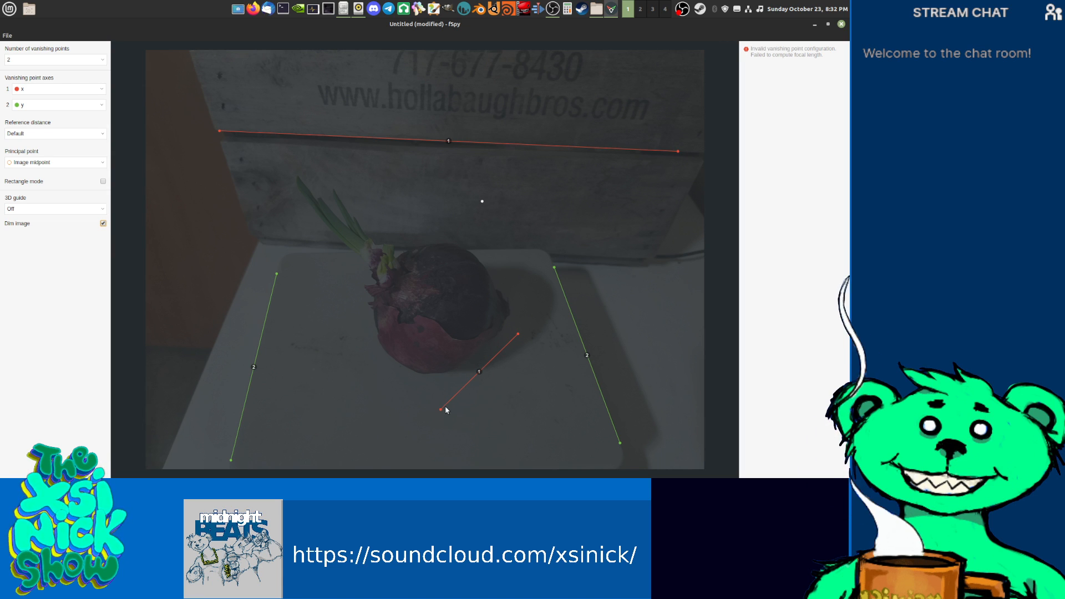
{"action": "left_click_drag", "start_coordinate": [440, 410], "coordinate": [294, 253]}
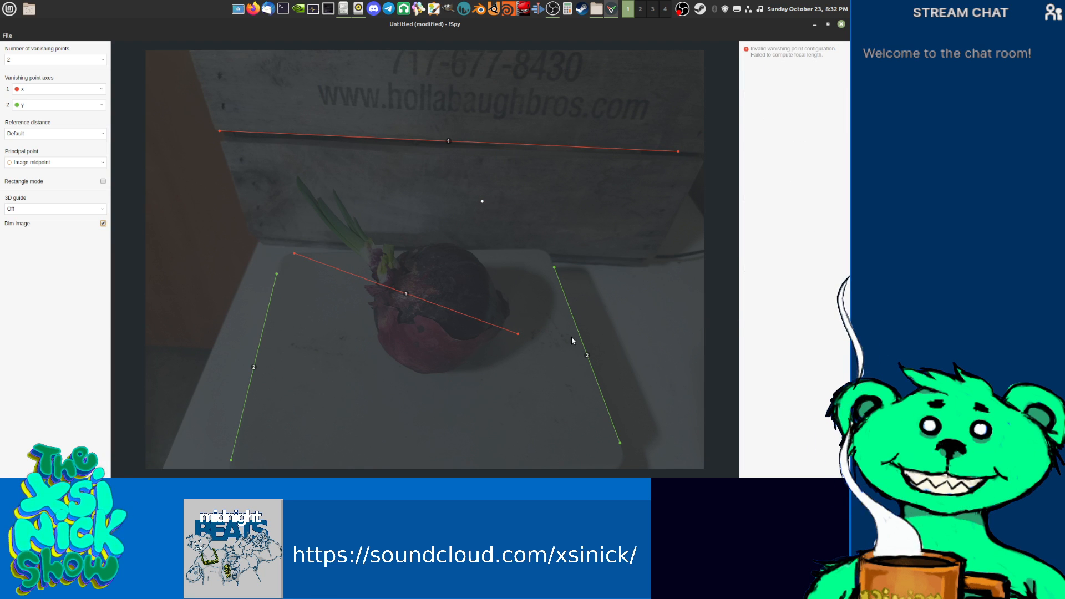
{"action": "left_click_drag", "start_coordinate": [518, 333], "coordinate": [496, 186]}
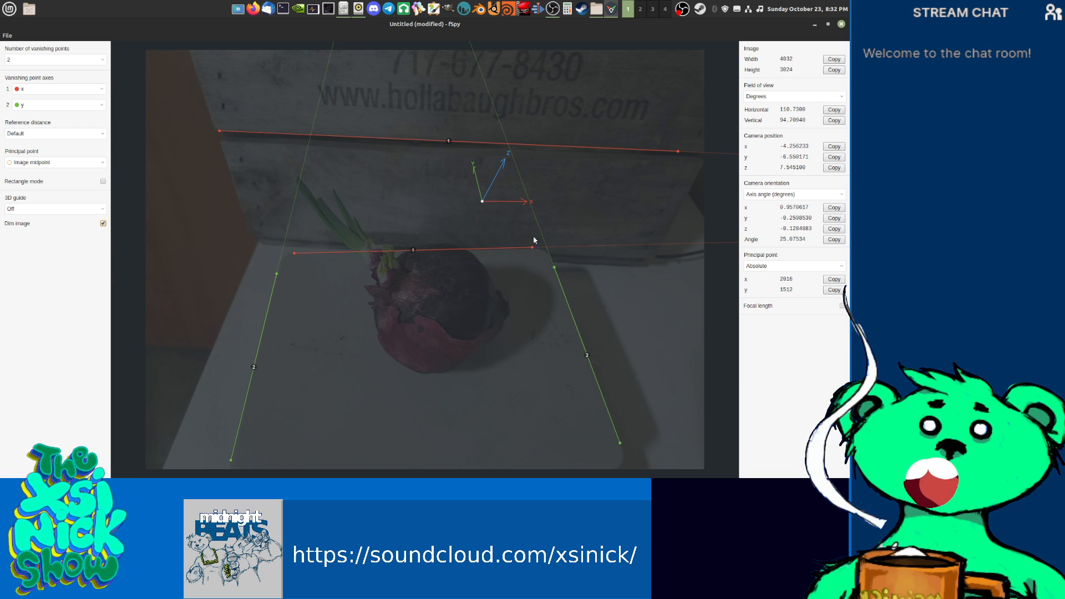
Step: Relocate the red x-axis line from the crate planks to the board's front edge, spanning both green lines' front ends
{"action": "left_click_drag", "start_coordinate": [218, 132], "coordinate": [300, 256]}
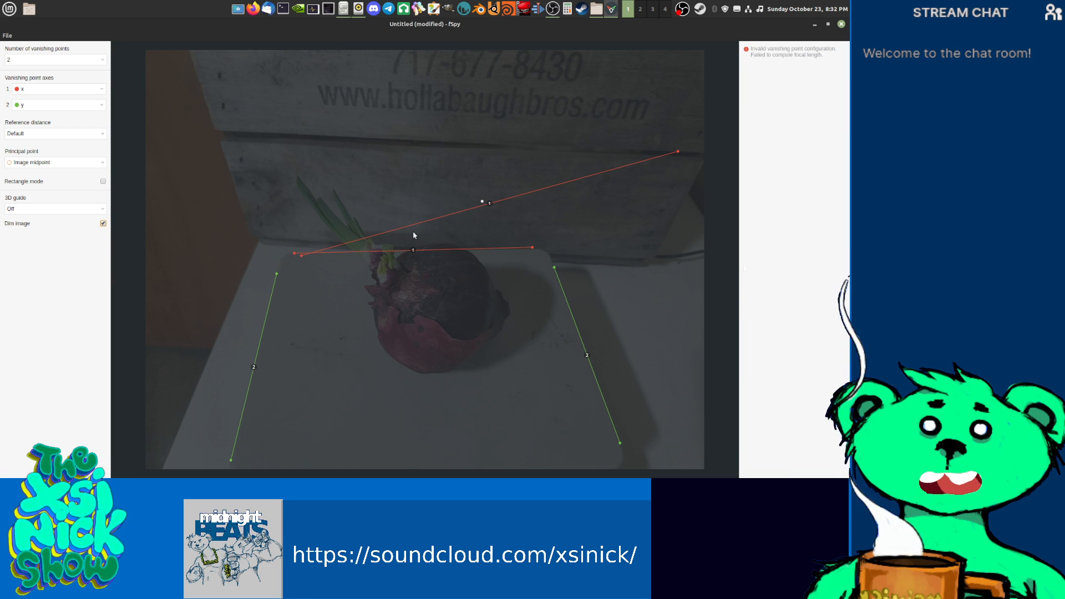
{"action": "left_click_drag", "start_coordinate": [678, 151], "coordinate": [532, 253]}
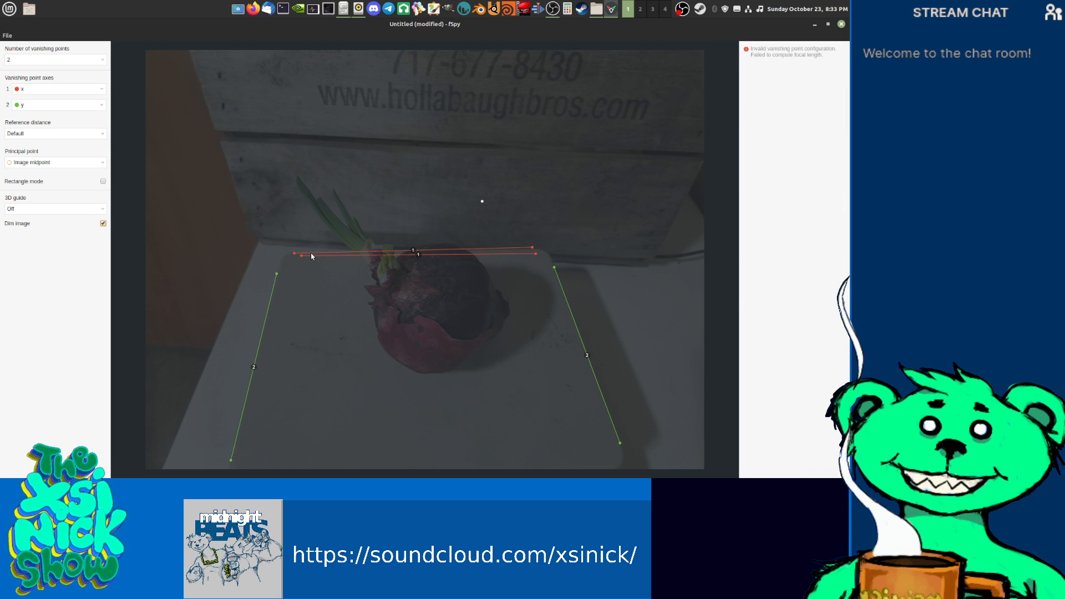
{"action": "left_click_drag", "start_coordinate": [300, 255], "coordinate": [225, 458]}
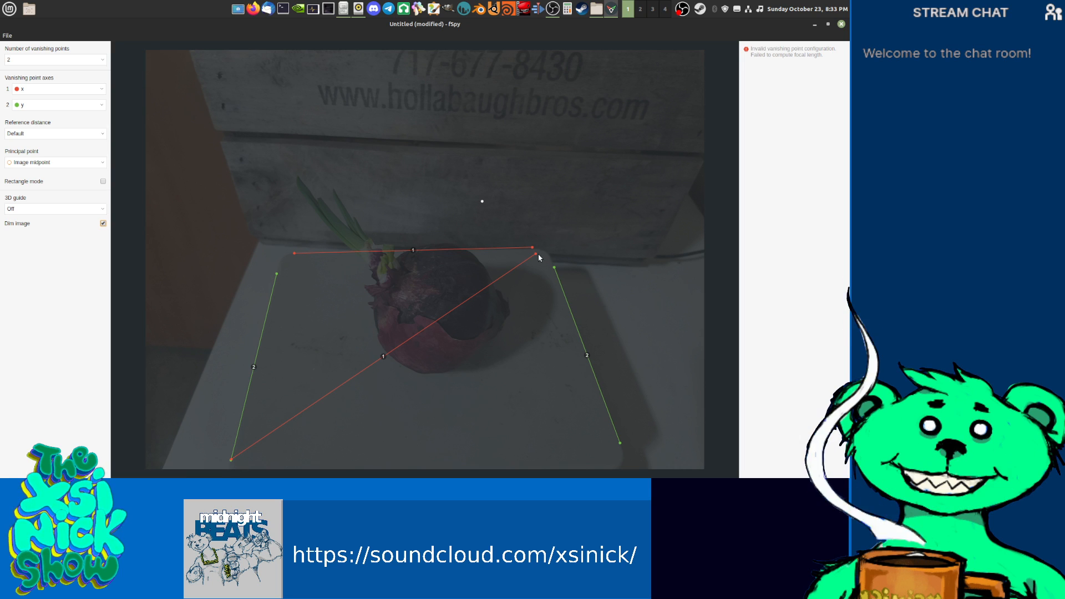
{"action": "left_click_drag", "start_coordinate": [536, 255], "coordinate": [613, 472]}
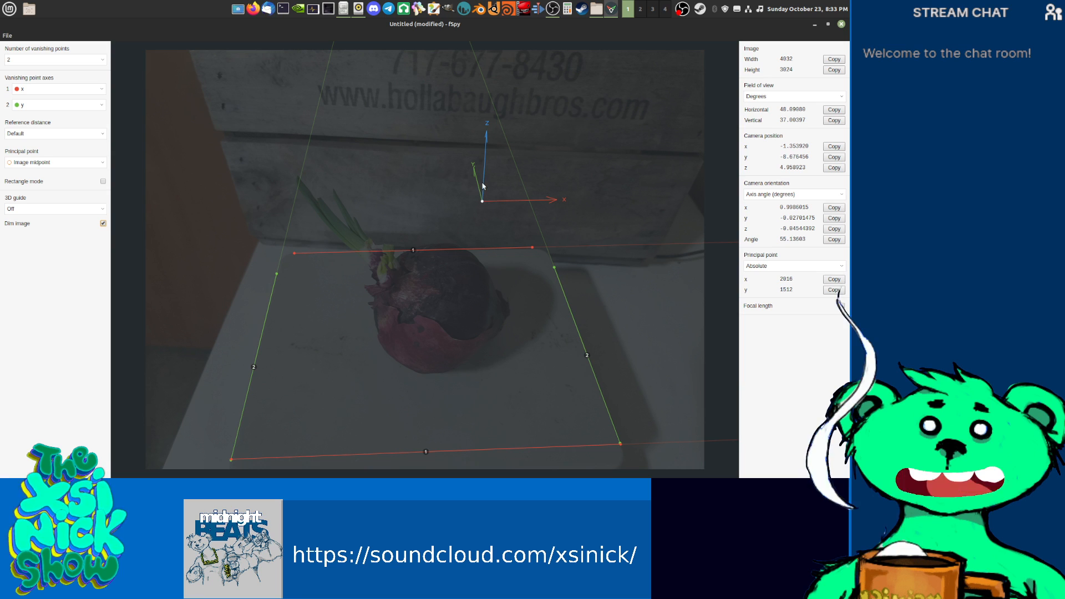
Step: Place the axis origin at the base of the onion and fine-tune the endpoints of the two red x-axis lines
{"action": "left_click_drag", "start_coordinate": [482, 203], "coordinate": [471, 296]}
{"action": "left_click_drag", "start_coordinate": [512, 343], "coordinate": [449, 430]}
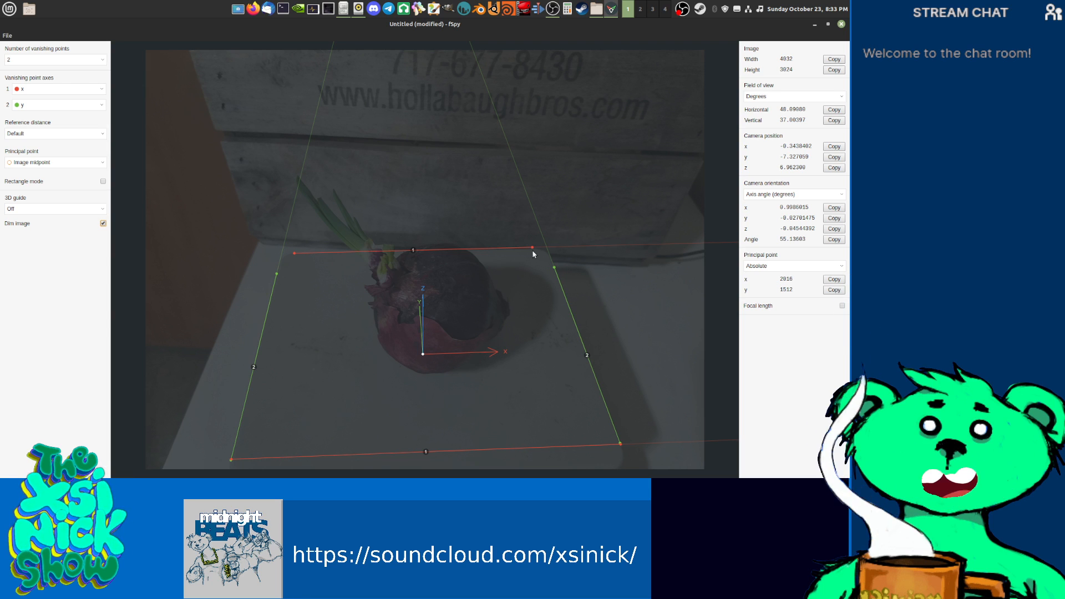
{"action": "left_click_drag", "start_coordinate": [533, 249], "coordinate": [531, 249]}
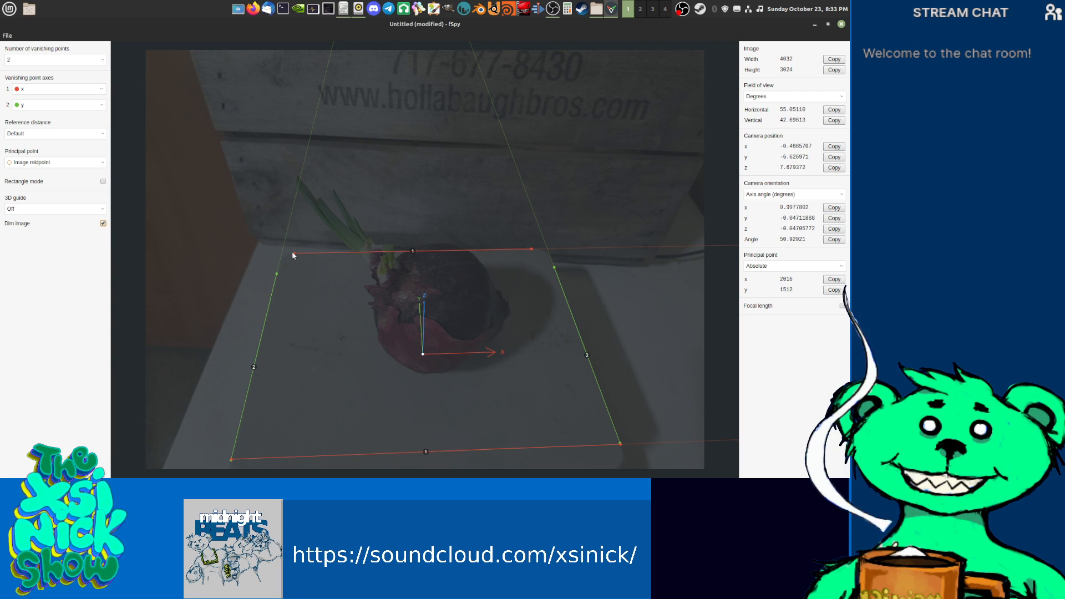
{"action": "left_click_drag", "start_coordinate": [293, 254], "coordinate": [281, 247]}
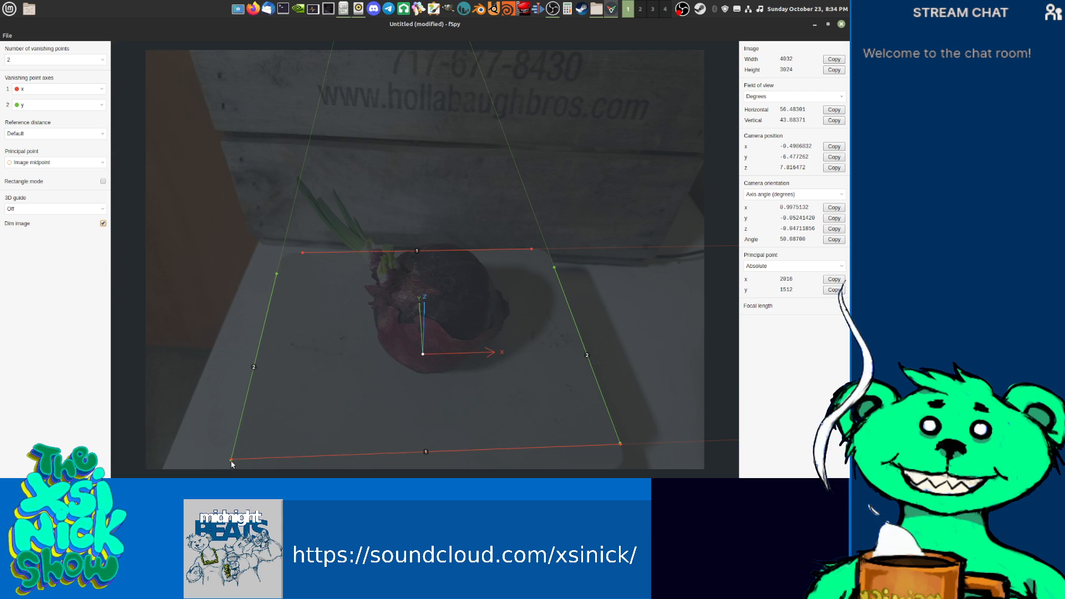
{"action": "left_click_drag", "start_coordinate": [231, 461], "coordinate": [231, 472]}
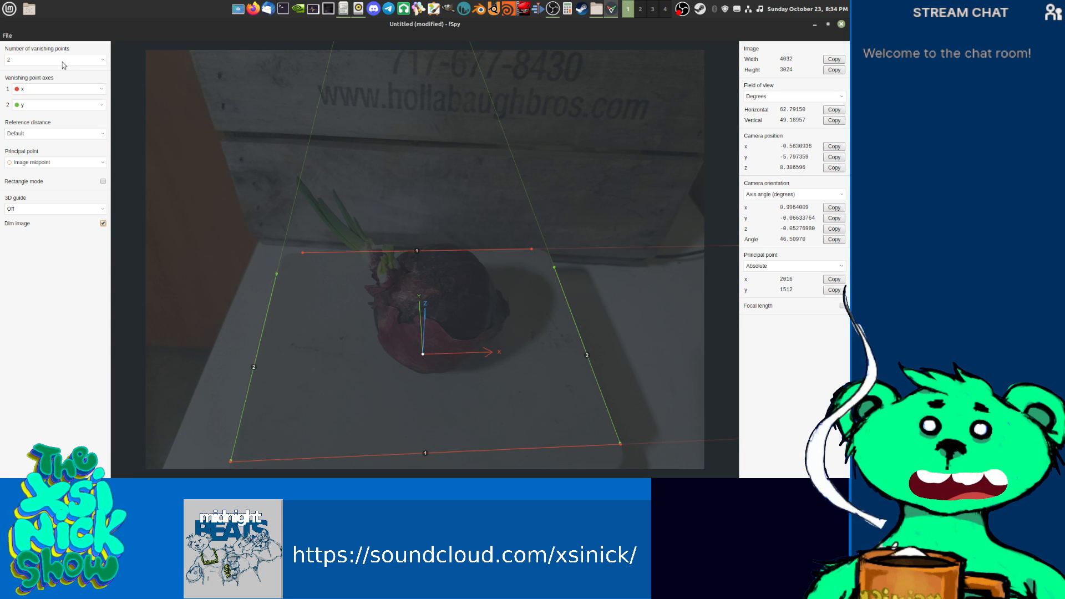
Step: Try the Box and yz grid floor 3D guides, settle on xy grid floor, and nudge the front x-axis line's left endpoint
{"action": "left_click", "coordinate": [51, 135]}
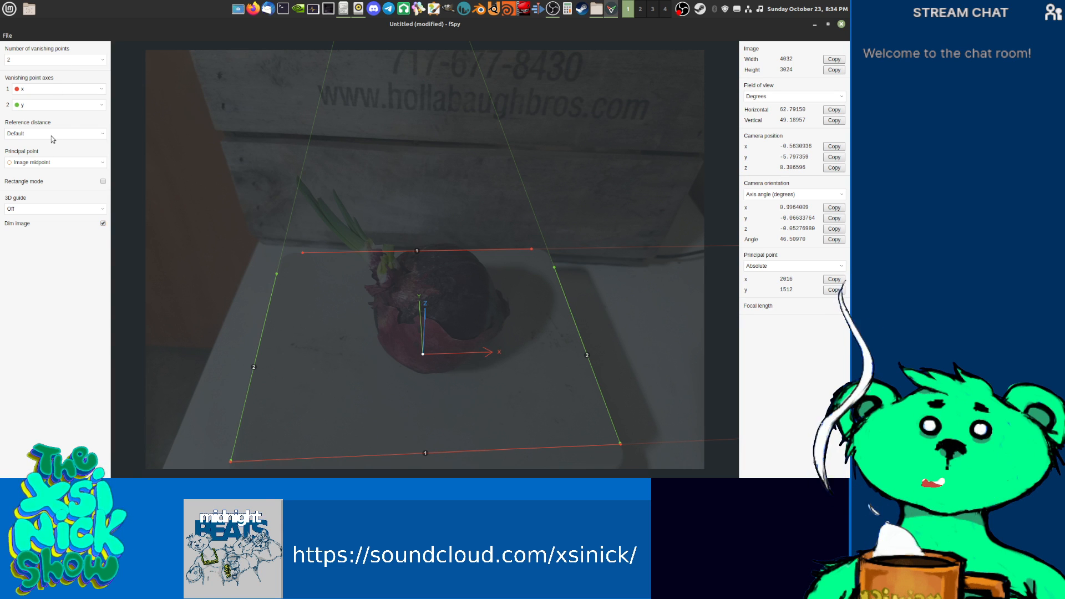
{"action": "left_click", "coordinate": [62, 124]}
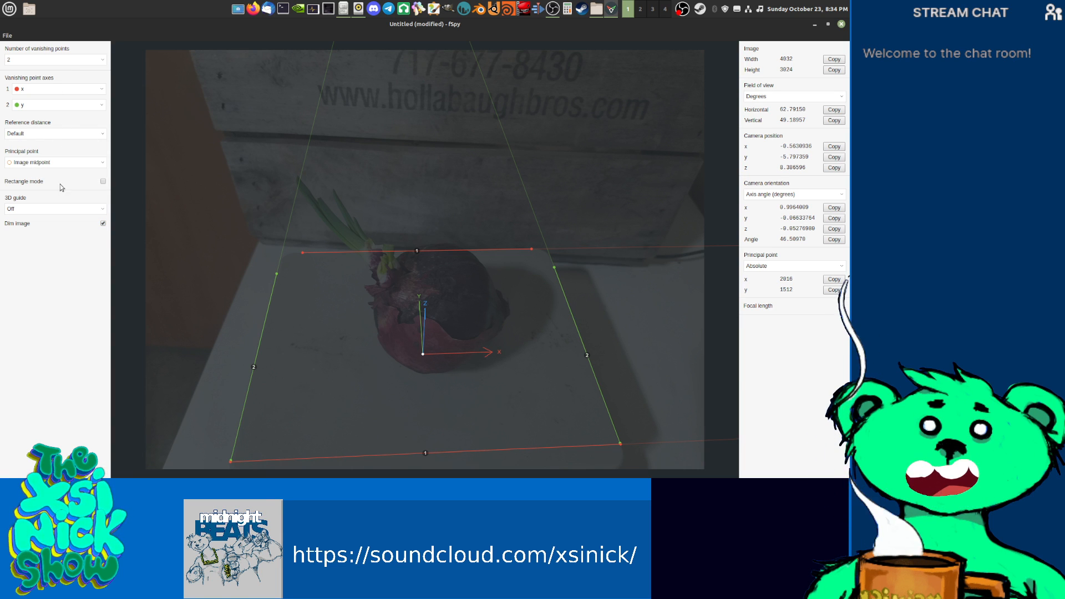
{"action": "left_click", "coordinate": [53, 209]}
{"action": "left_click", "coordinate": [12, 231]}
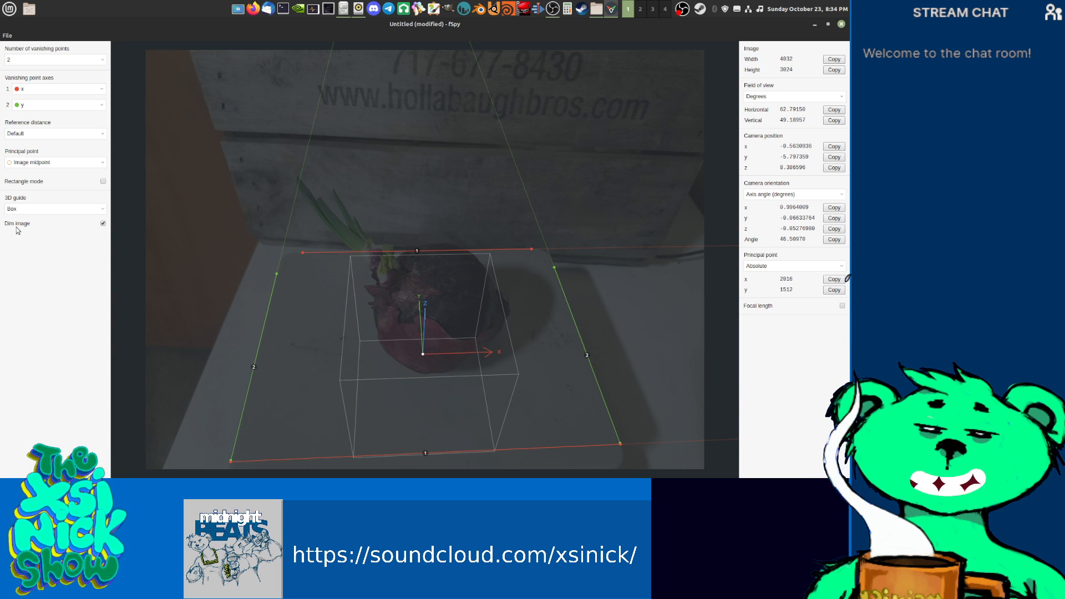
{"action": "left_click", "coordinate": [32, 209]}
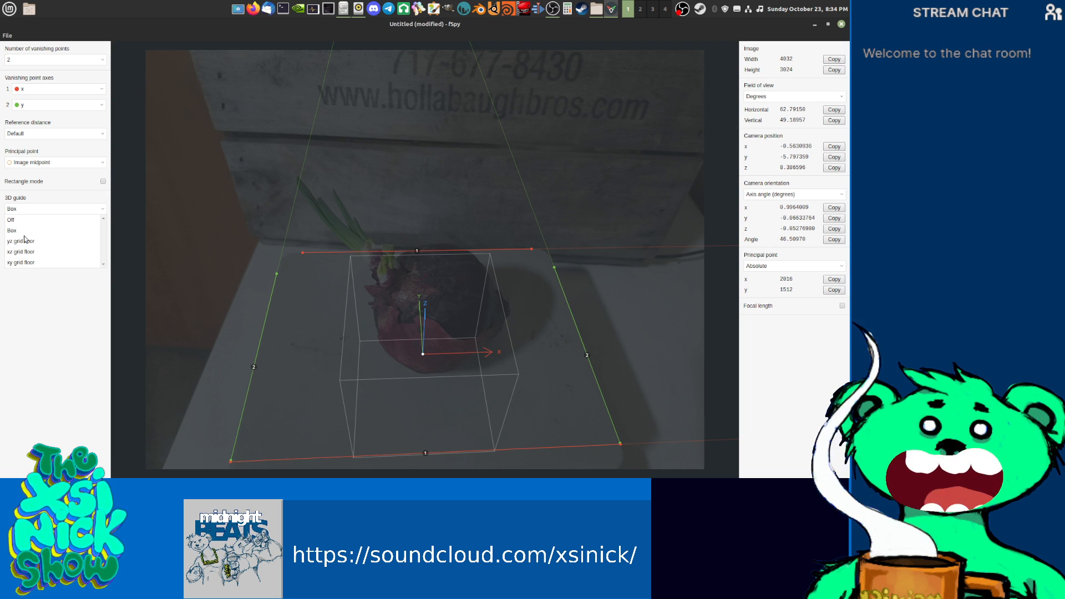
{"action": "left_click", "coordinate": [25, 242]}
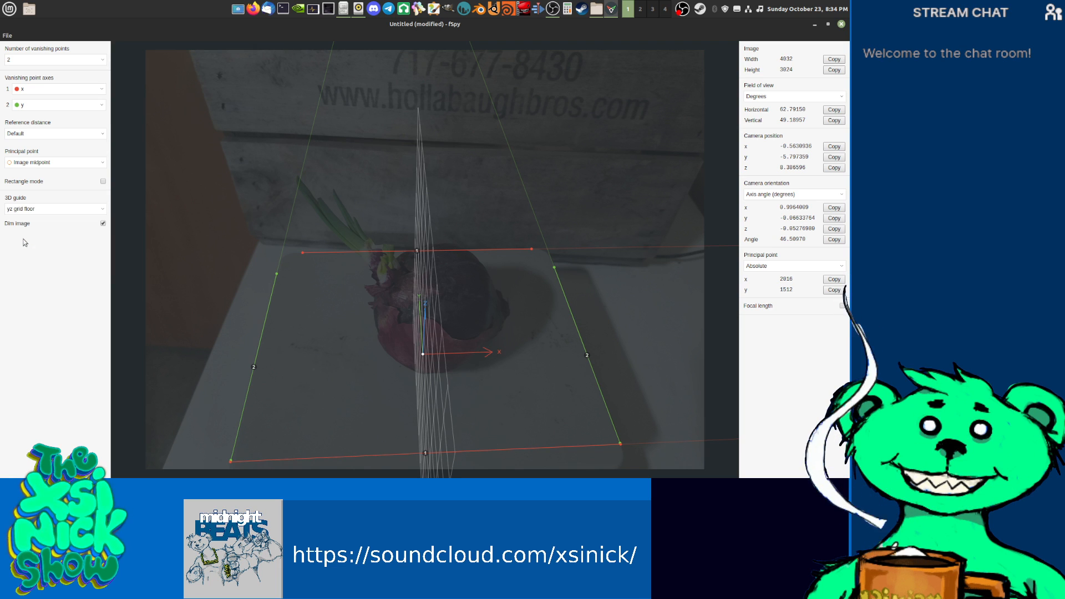
{"action": "left_click", "coordinate": [31, 208]}
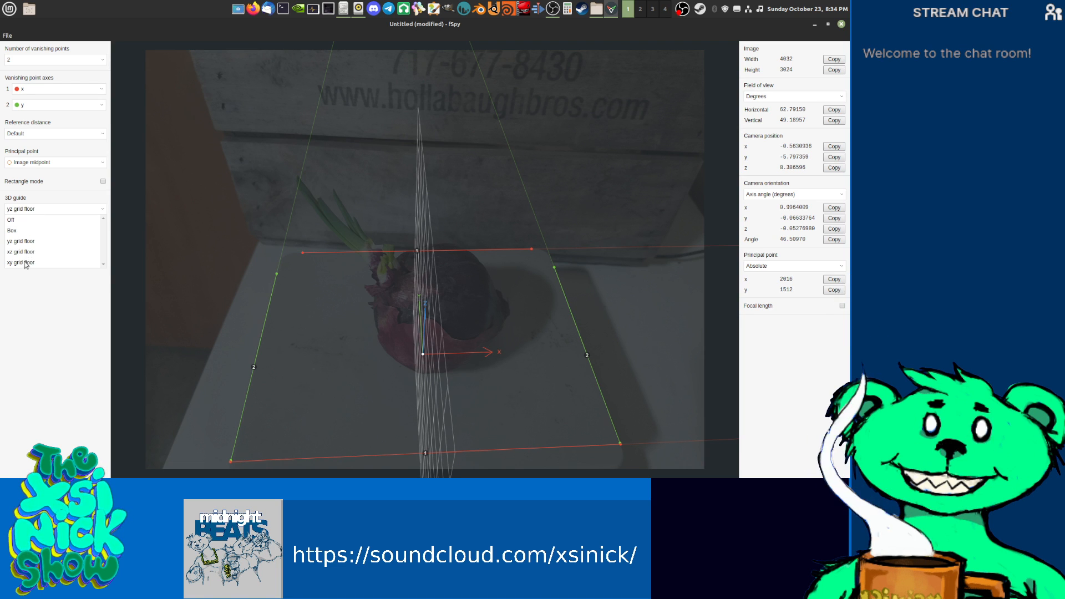
{"action": "left_click", "coordinate": [23, 262]}
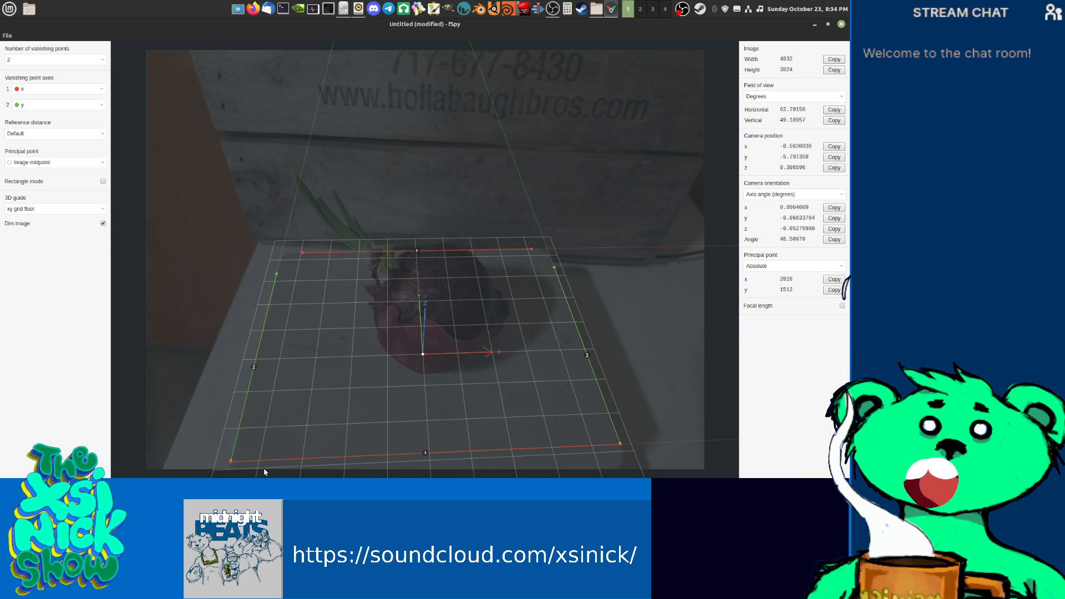
{"action": "left_click_drag", "start_coordinate": [230, 462], "coordinate": [232, 471]}
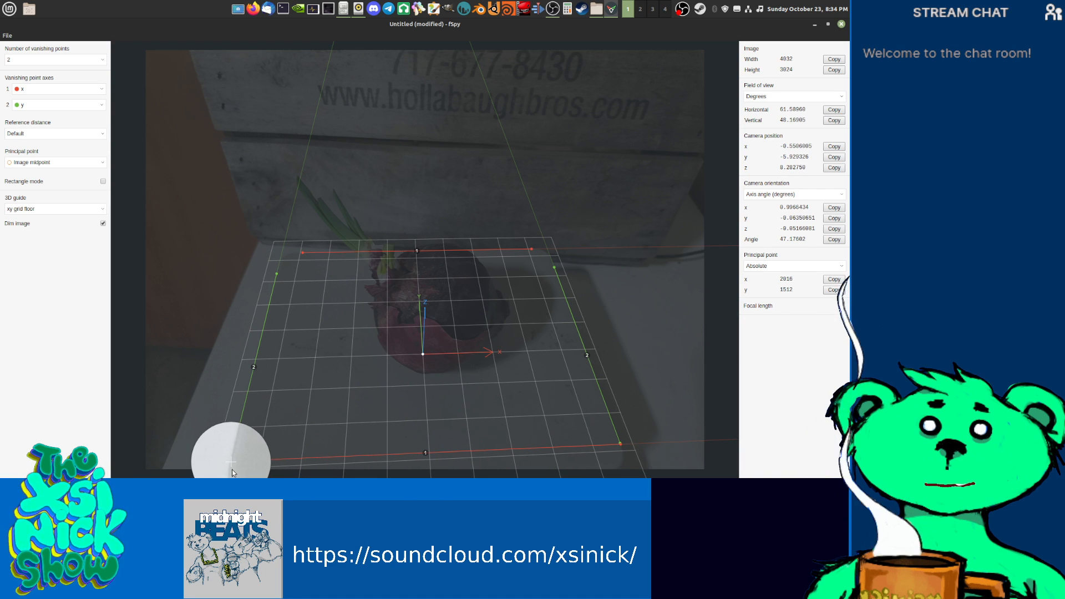
{"action": "left_click_drag", "start_coordinate": [232, 469], "coordinate": [232, 469]}
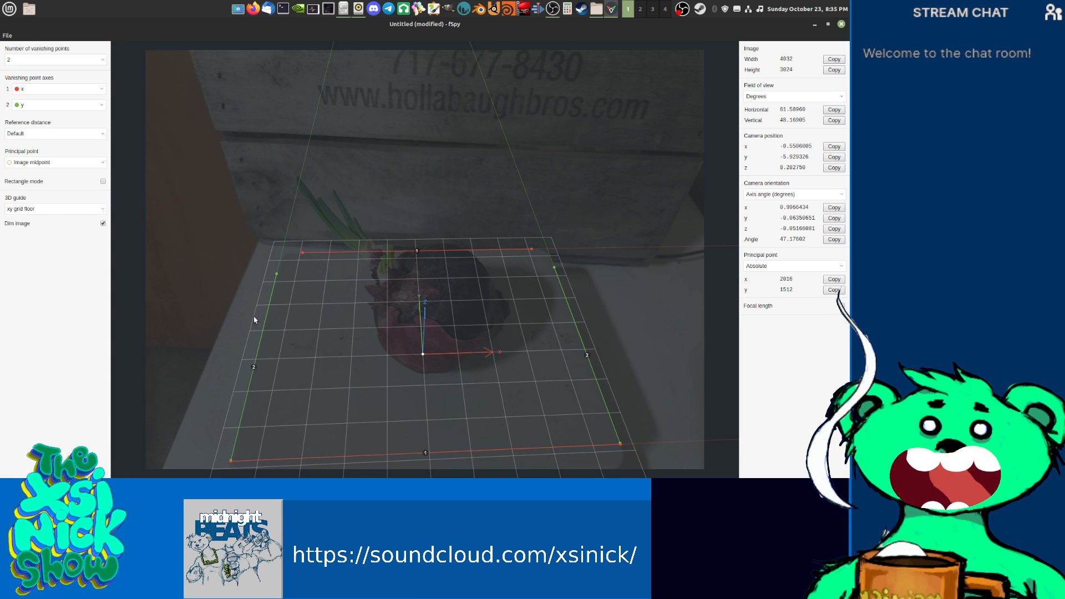
Step: Check the yz and xz grid floor guides and nudge the origin slightly at the onion's base
{"action": "left_click", "coordinate": [103, 210]}
{"action": "left_click", "coordinate": [28, 244]}
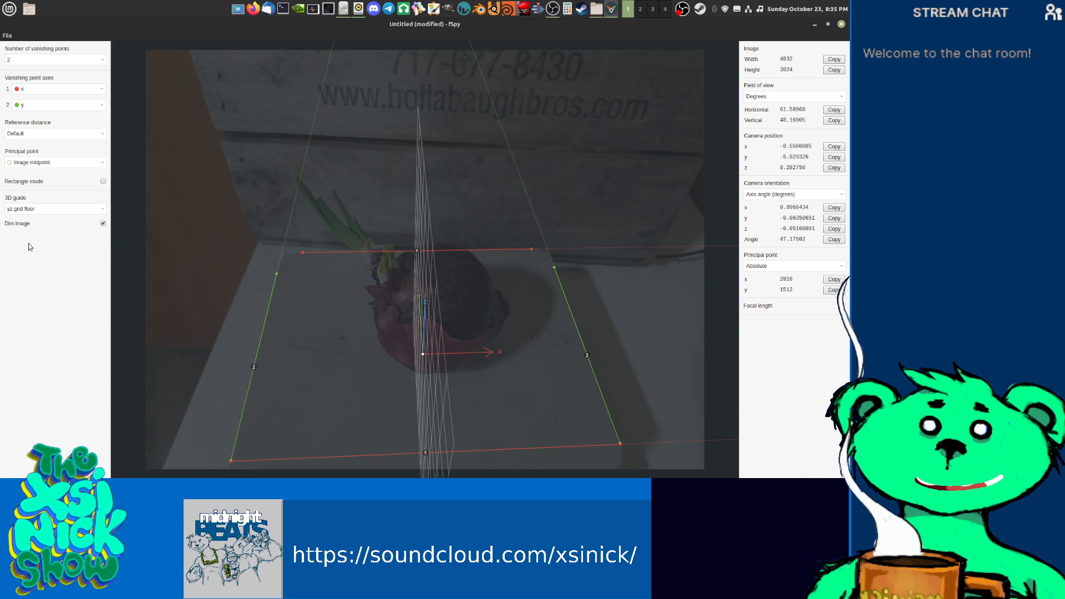
{"action": "left_click", "coordinate": [102, 209]}
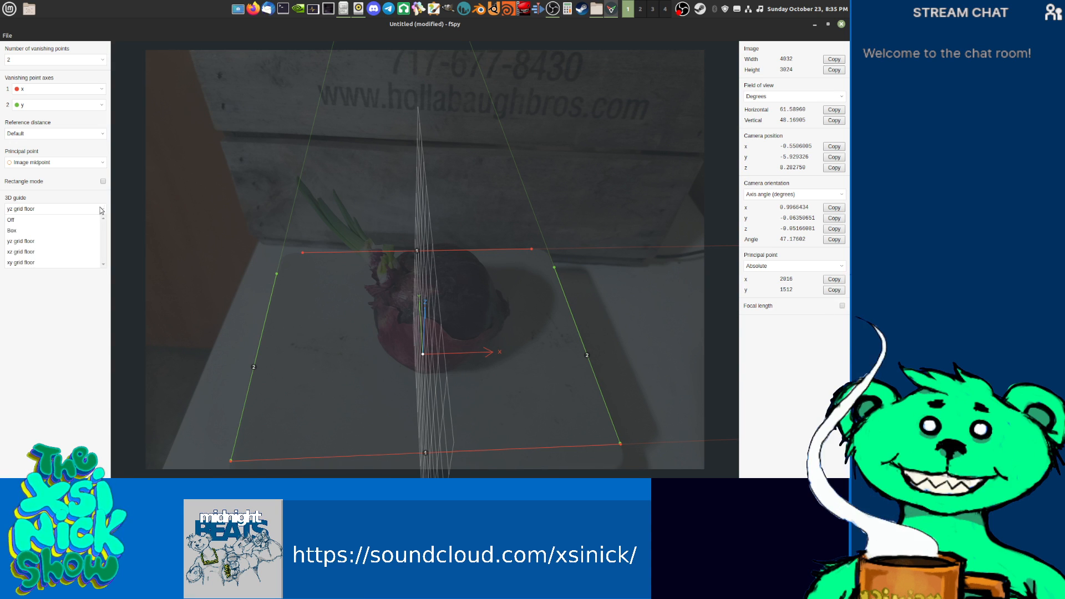
{"action": "left_click", "coordinate": [30, 253]}
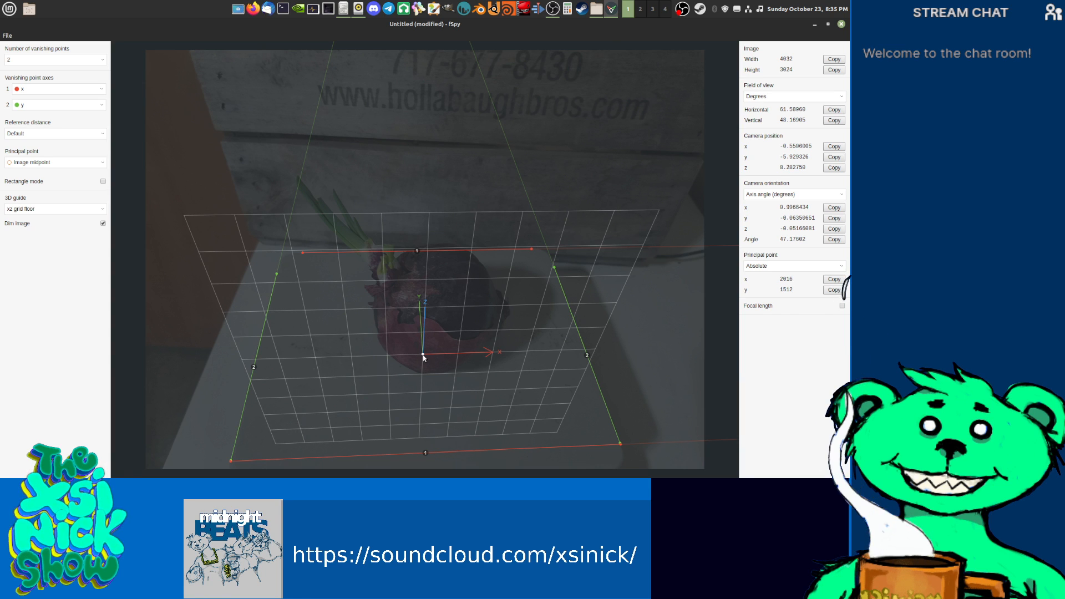
{"action": "left_click_drag", "start_coordinate": [423, 356], "coordinate": [425, 356]}
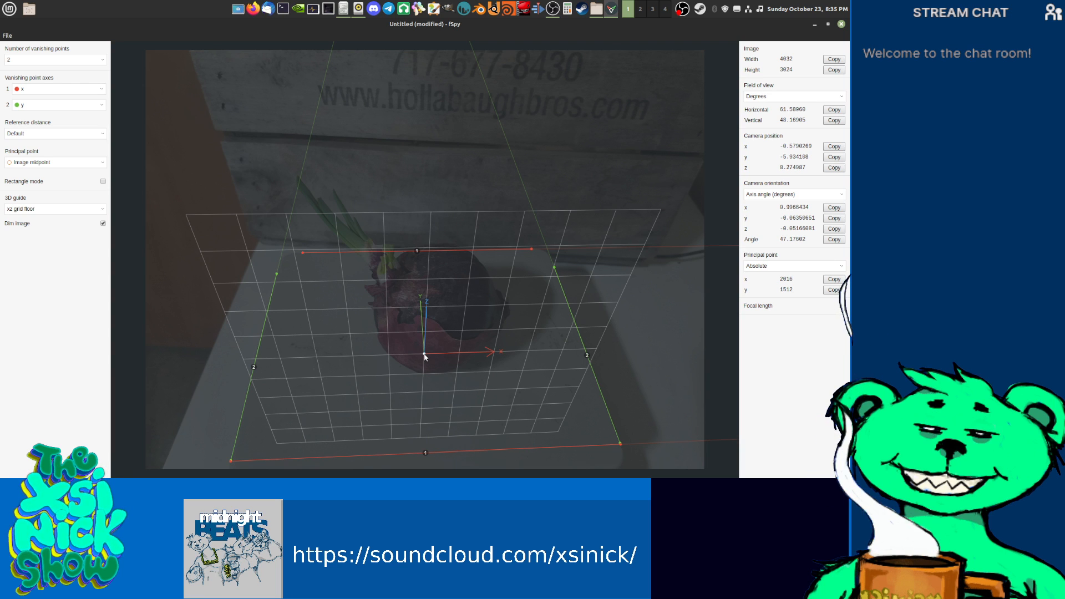
{"action": "left_click_drag", "start_coordinate": [425, 357], "coordinate": [424, 356]}
Step: Set the 3D guide back to xy grid floor and shift the front x-axis line's left endpoint inward along the board's edge
{"action": "left_click", "coordinate": [90, 210]}
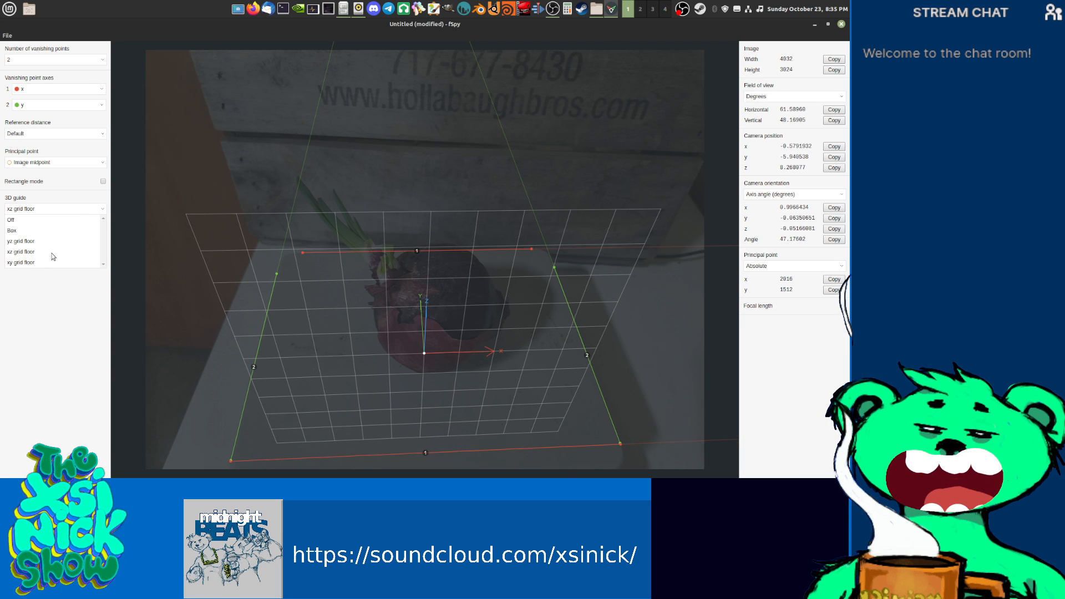
{"action": "left_click", "coordinate": [37, 262]}
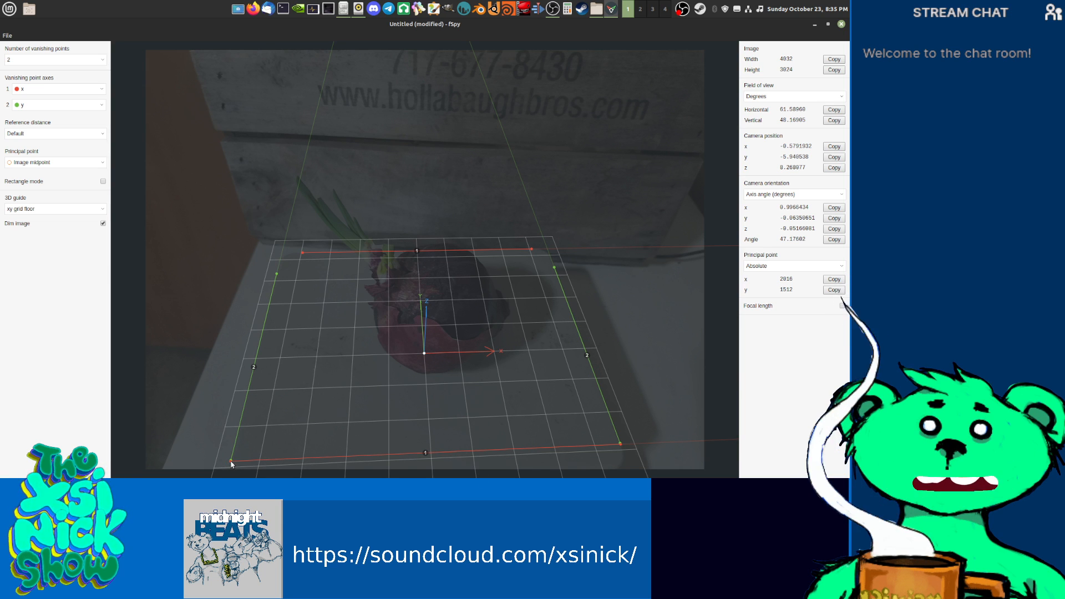
{"action": "left_click_drag", "start_coordinate": [231, 464], "coordinate": [241, 466]}
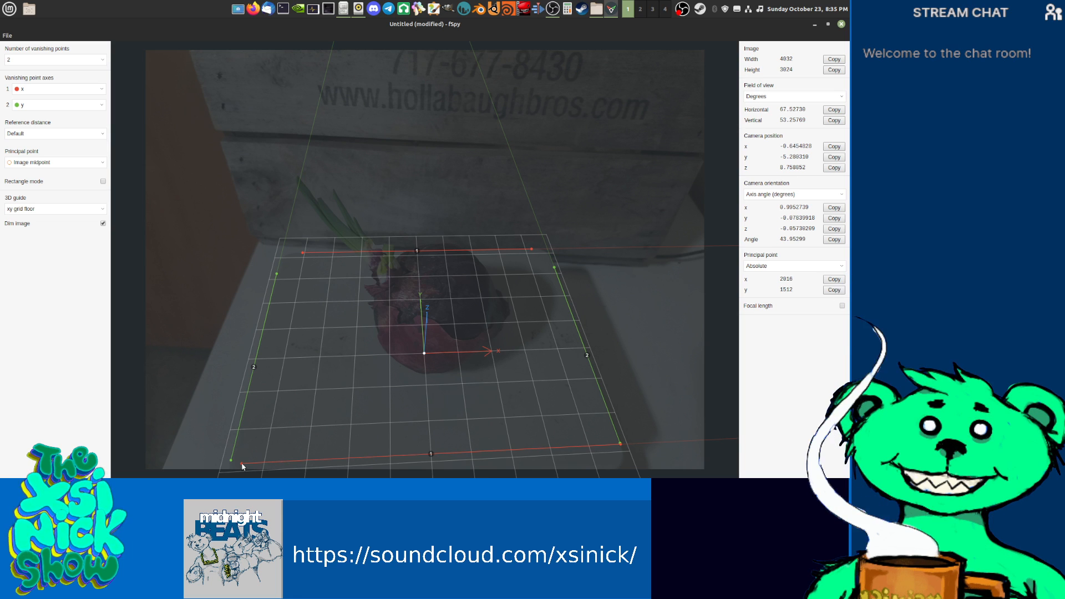
Step: Shift both endpoints of the front x-axis line inward along the board's edge and fine-tune the left endpoint
{"action": "left_click_drag", "start_coordinate": [242, 465], "coordinate": [260, 461]}
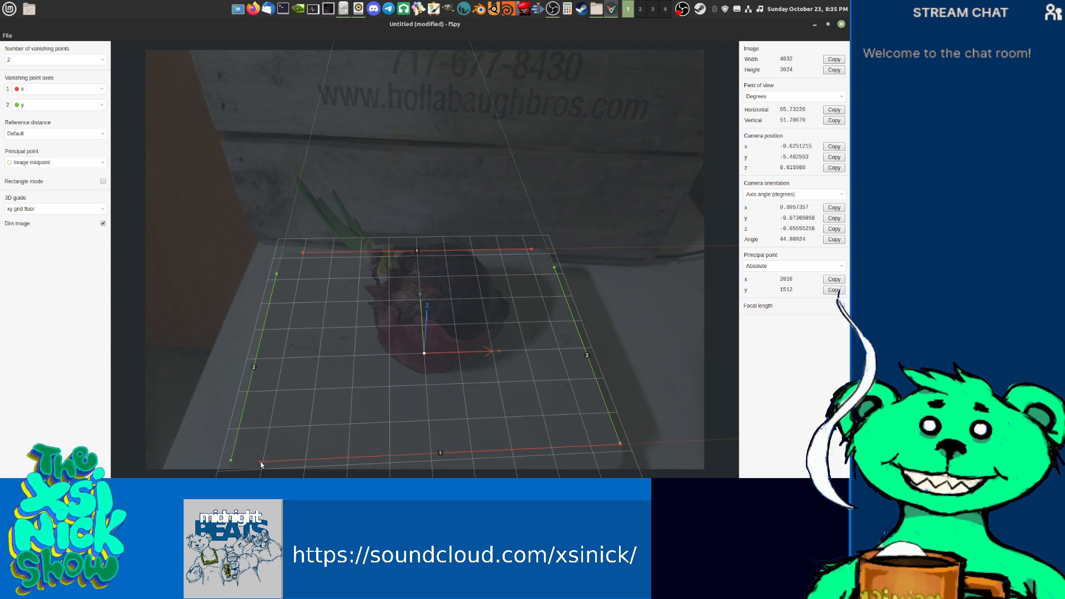
{"action": "left_click_drag", "start_coordinate": [626, 445], "coordinate": [602, 445]}
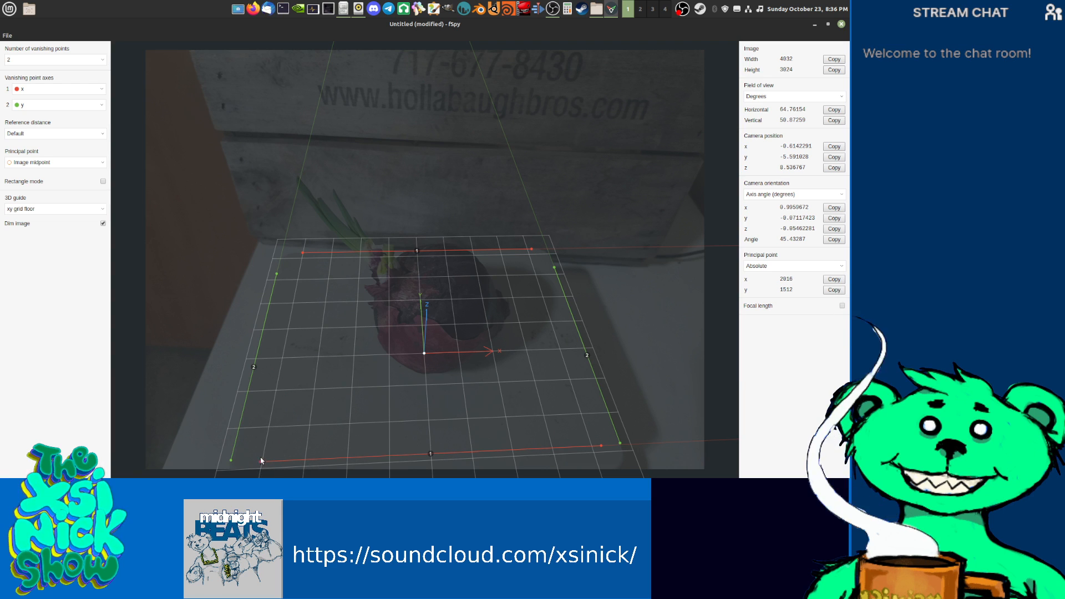
{"action": "left_click_drag", "start_coordinate": [261, 461], "coordinate": [261, 462]}
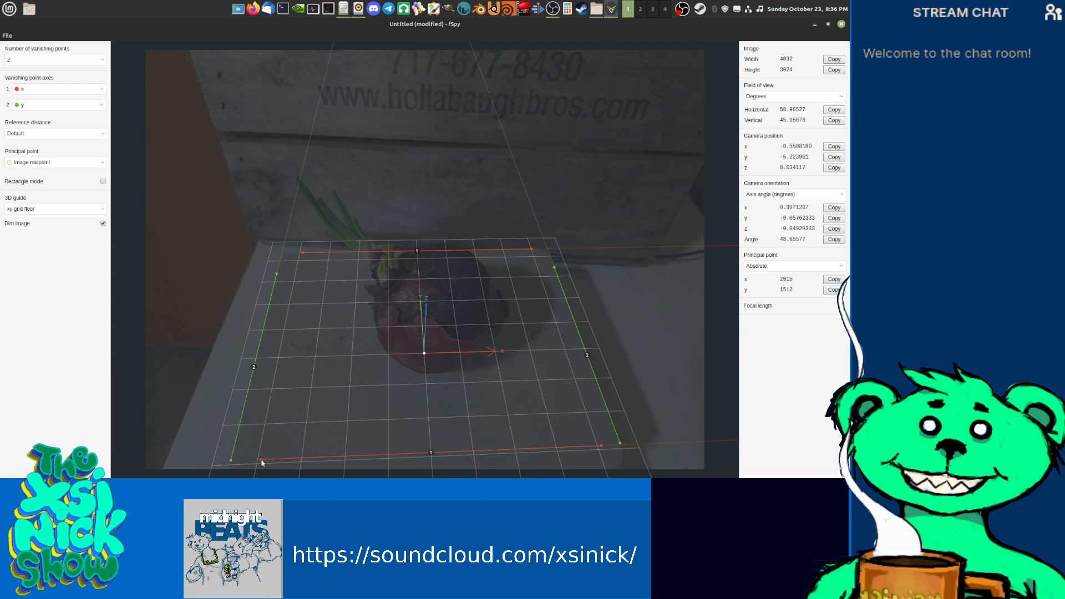
{"action": "left_click_drag", "start_coordinate": [262, 460], "coordinate": [262, 460]}
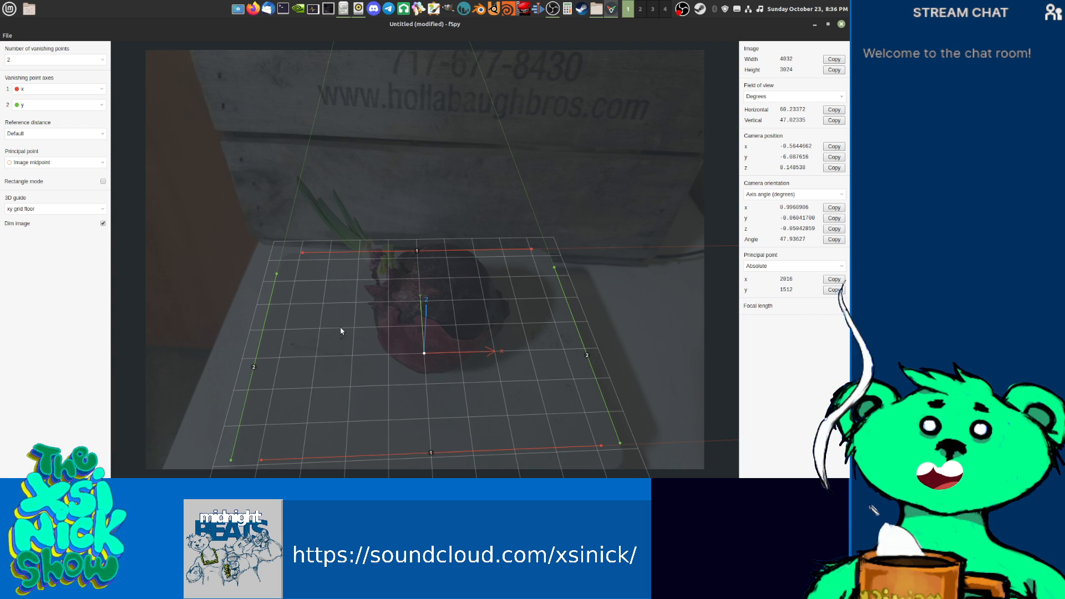
Step: Start saving the fSpy project and browse to the Onion_Garlic folder inside xsinick_Blender_Tutorials in the home directory
{"action": "left_click", "coordinate": [8, 35]}
{"action": "left_click", "coordinate": [36, 100]}
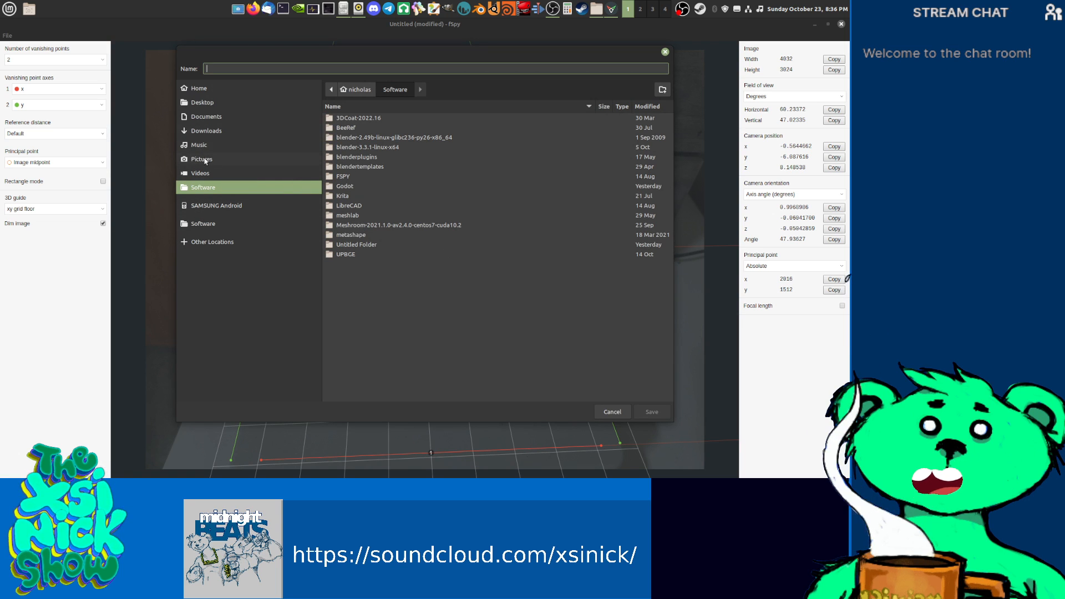
{"action": "left_click", "coordinate": [203, 104]}
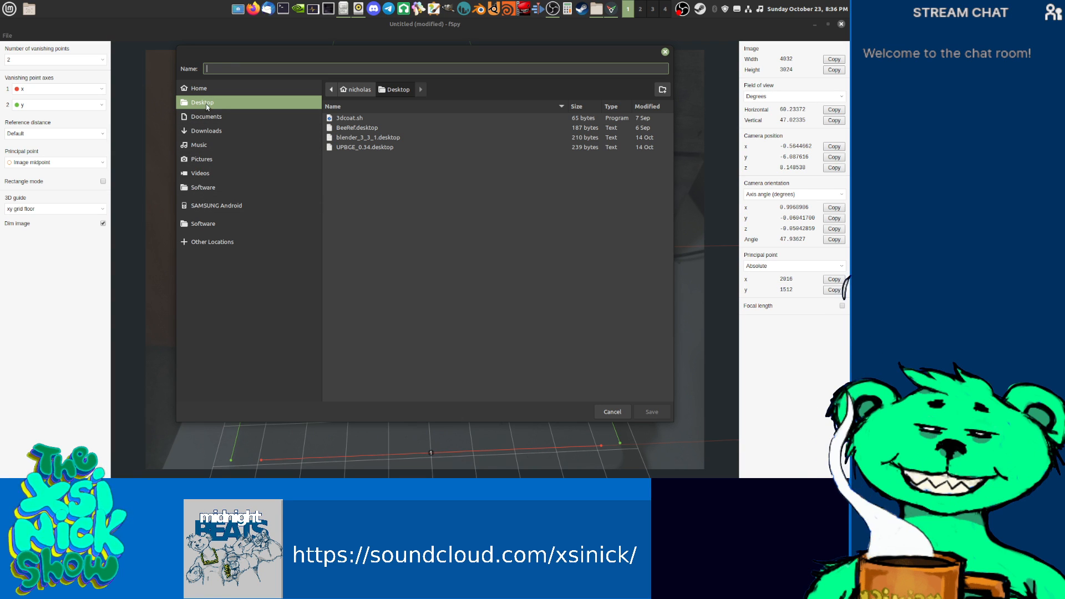
{"action": "left_click", "coordinate": [202, 160]}
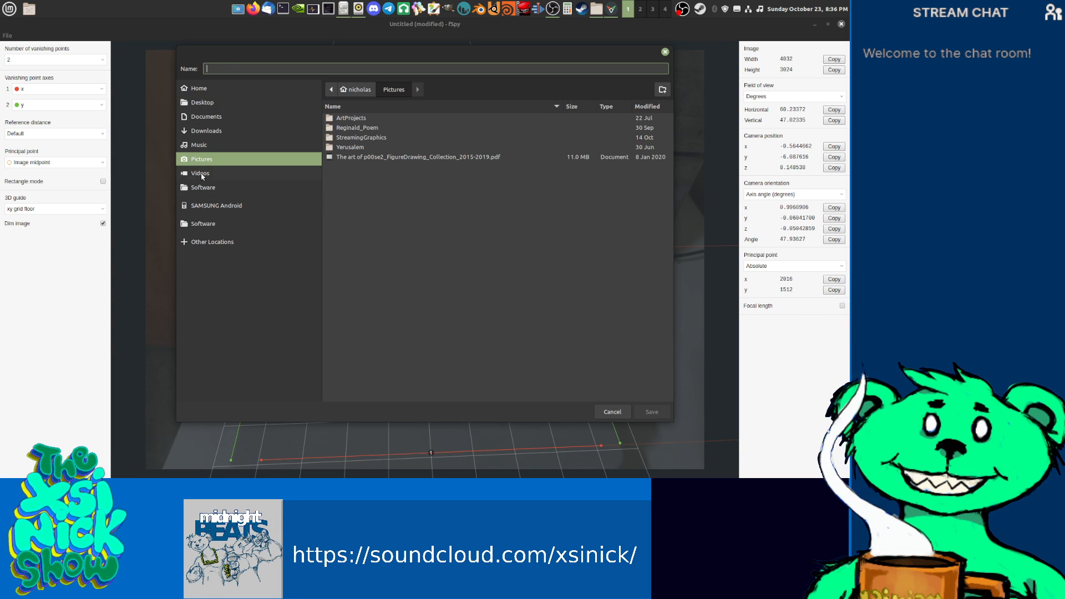
{"action": "left_click", "coordinate": [201, 173]}
{"action": "left_click", "coordinate": [195, 102]}
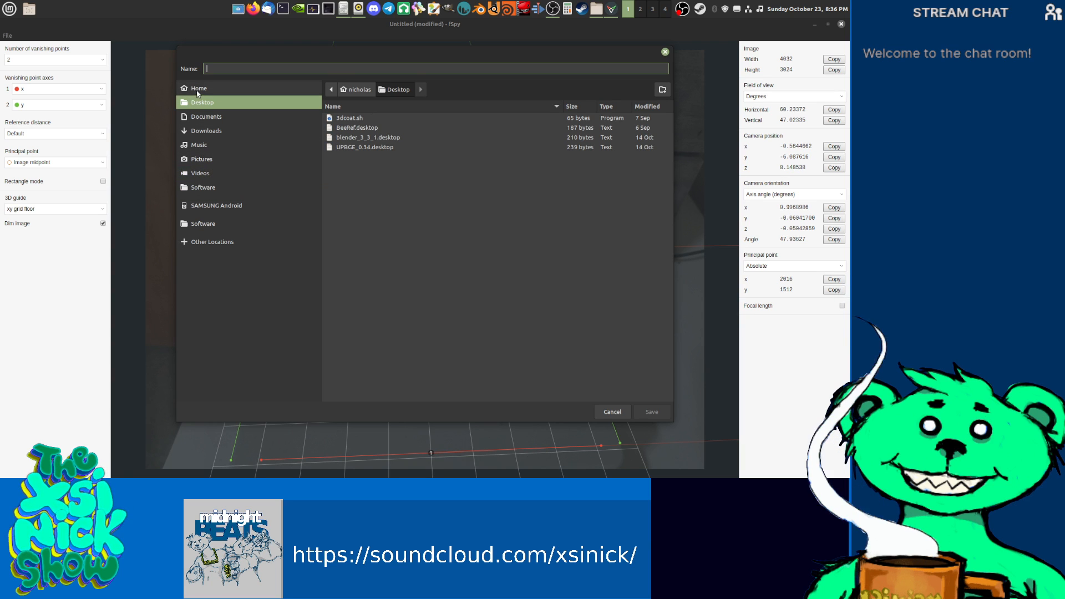
{"action": "left_click", "coordinate": [196, 90]}
{"action": "double_click", "coordinate": [348, 227]}
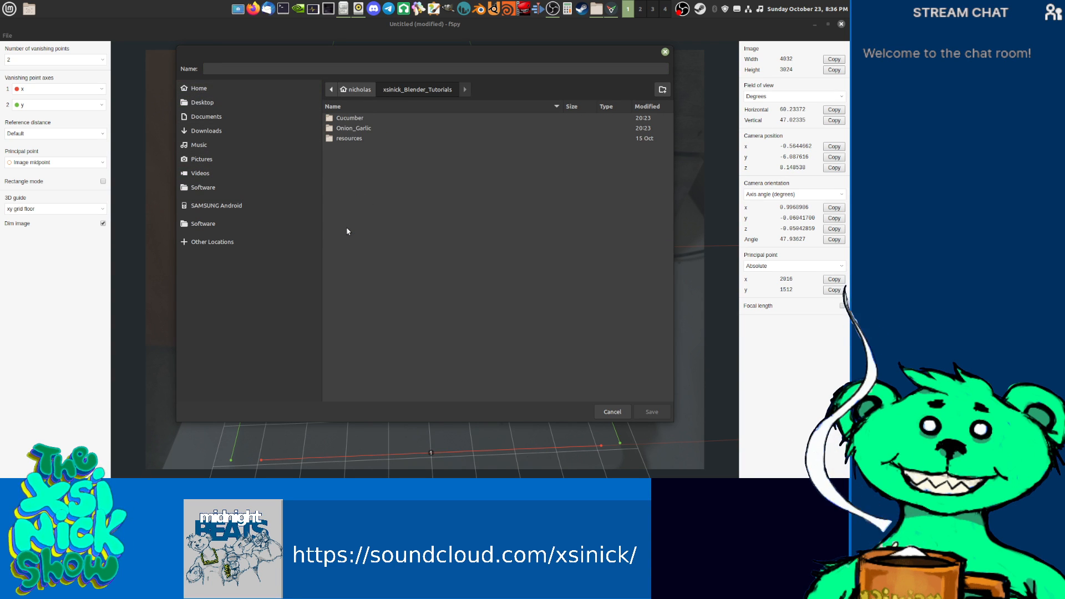
{"action": "double_click", "coordinate": [350, 128]}
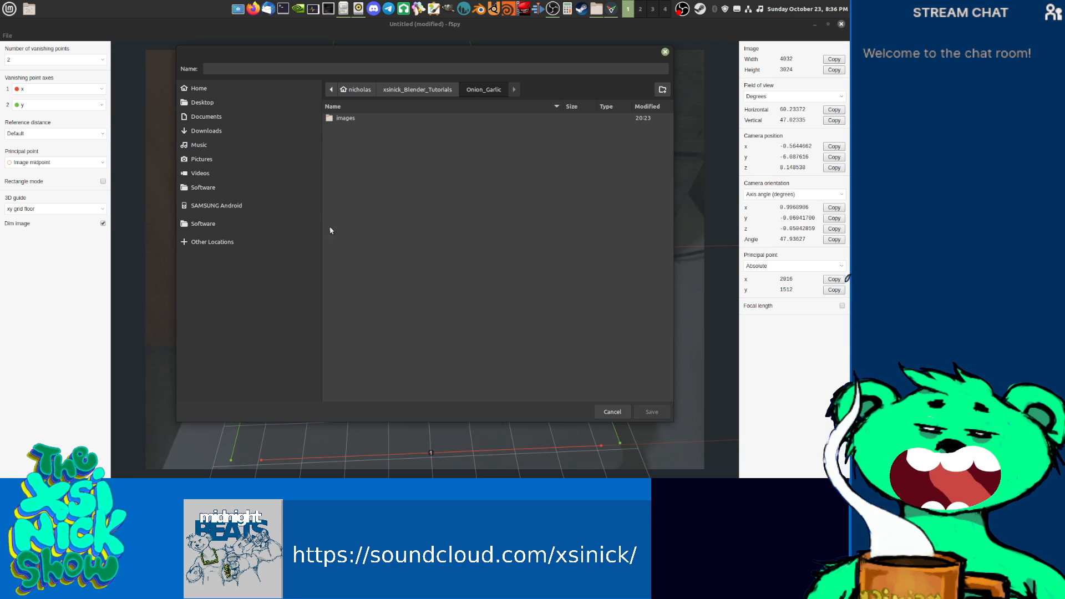
Step: Name the project onion_photomatch and save it in the Onion_Garlic folder
{"action": "left_click", "coordinate": [314, 66]}
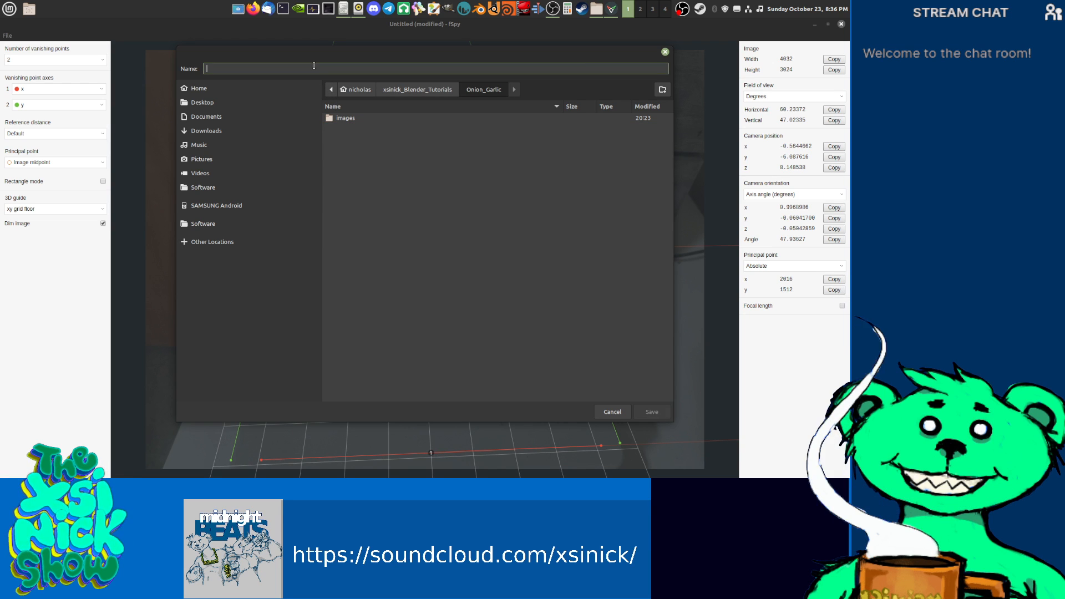
{"action": "type", "text": "onion("}
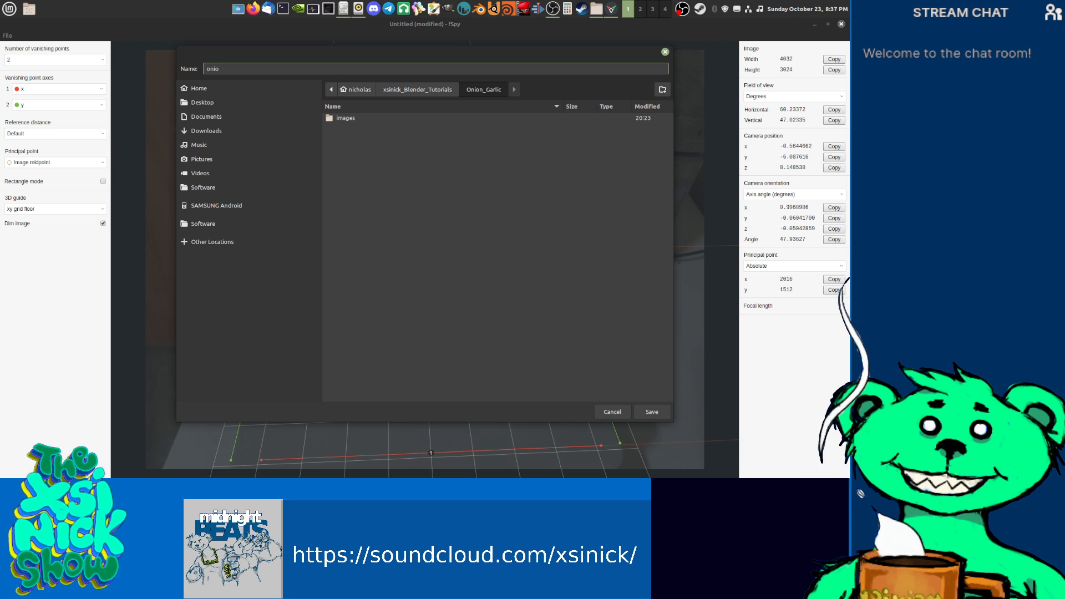
{"action": "type", "text": "_"}
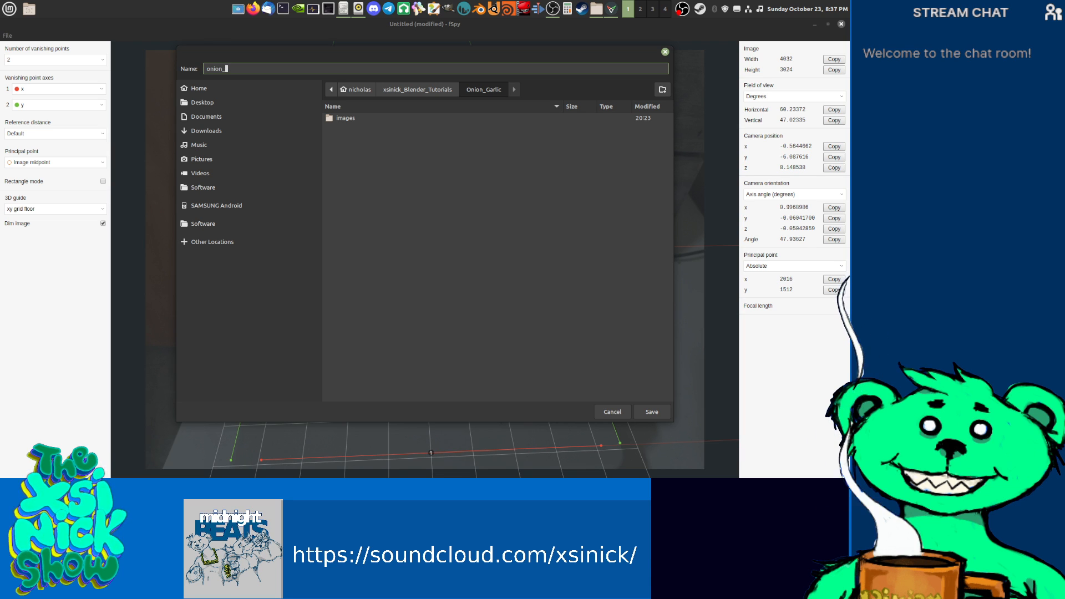
{"action": "type", "text": "photomatch"}
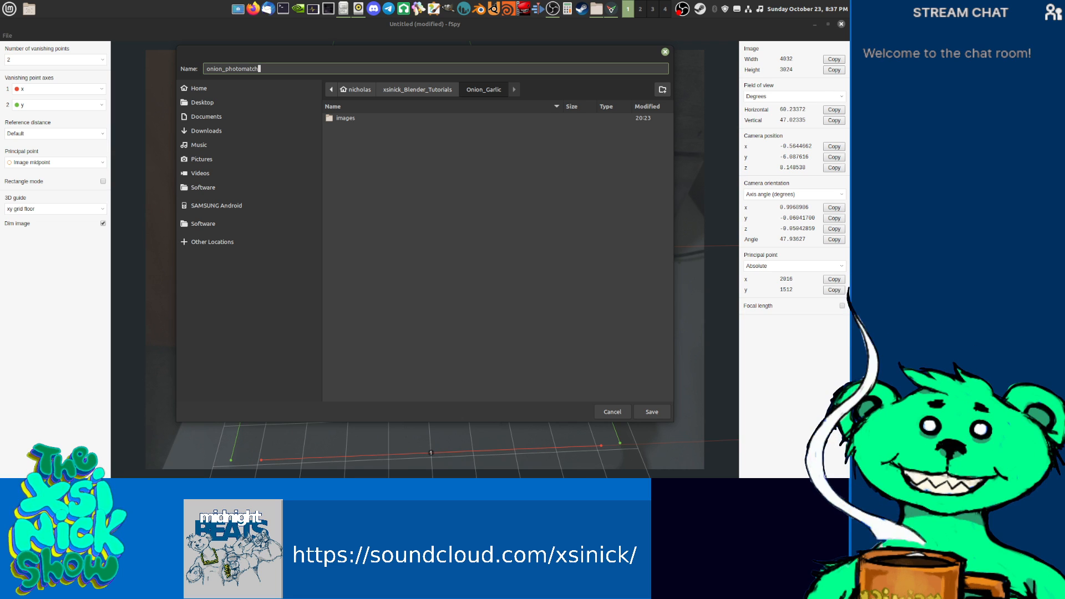
{"action": "left_click", "coordinate": [656, 414]}
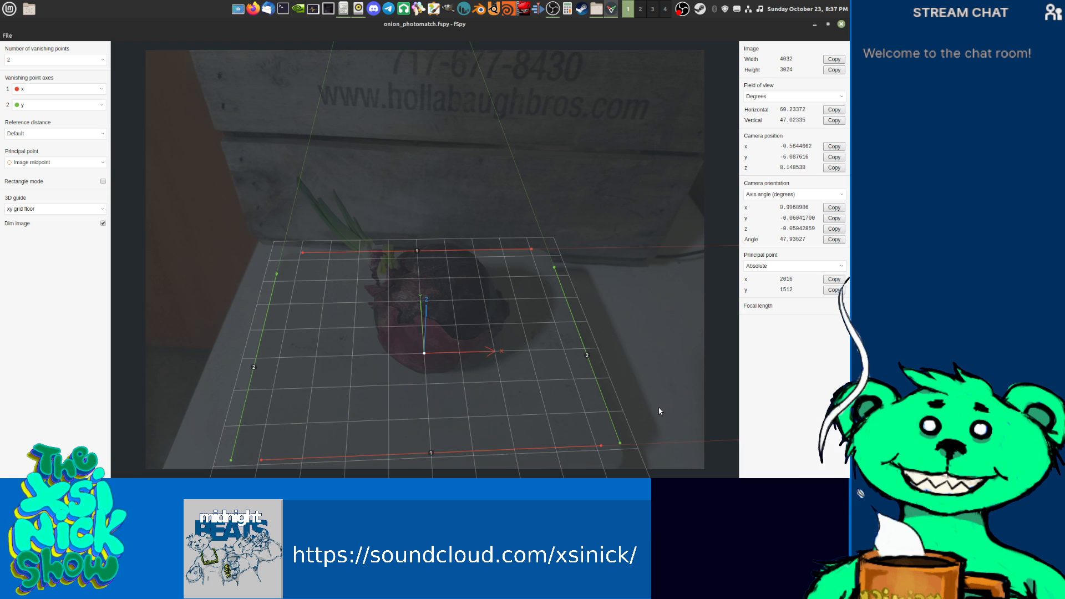
Step: Turn off dimming of the onion photo and save the project again
{"action": "left_click", "coordinate": [103, 223]}
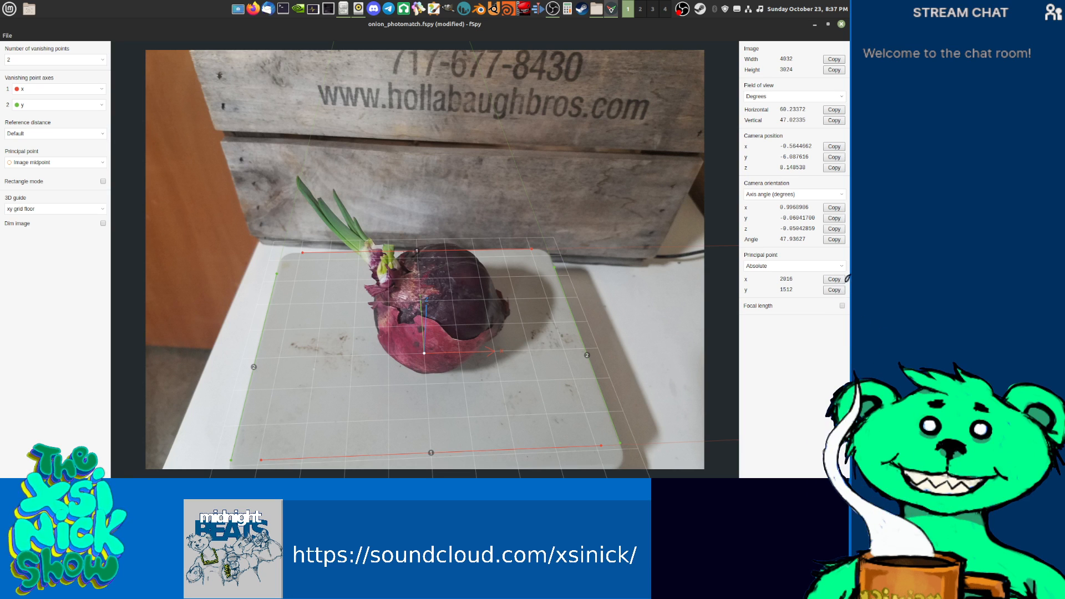
{"action": "left_click", "coordinate": [7, 36]}
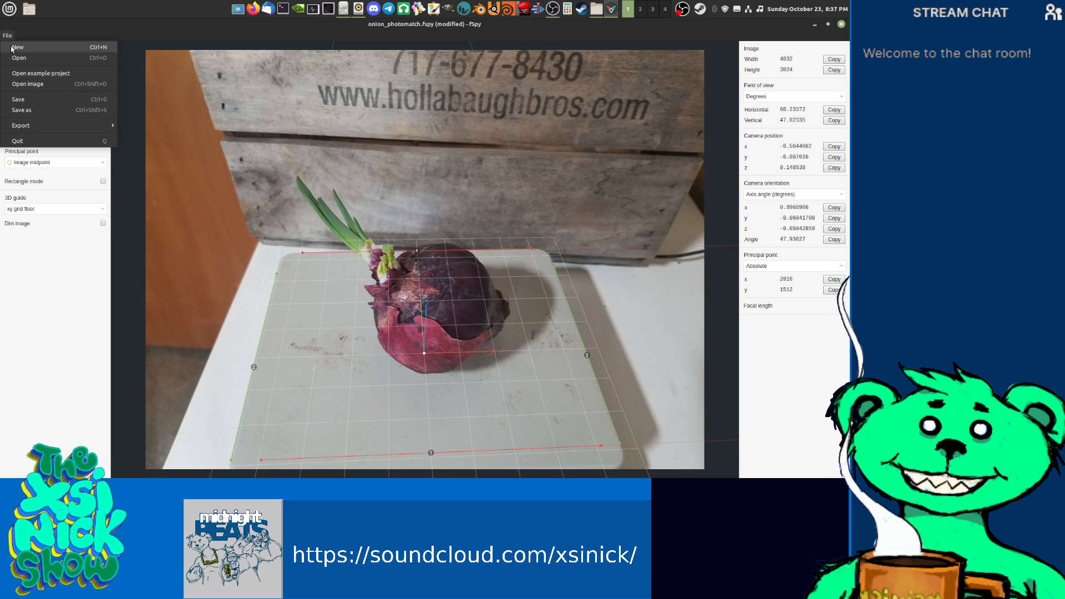
{"action": "left_click", "coordinate": [37, 100]}
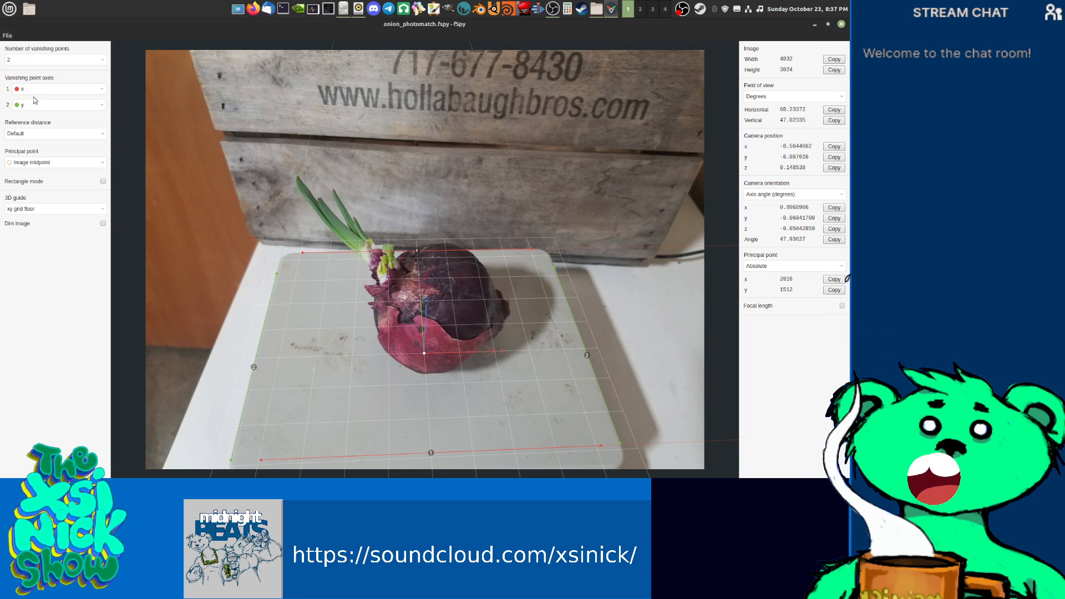
Step: Close fSpy, launch Blender 3.3.1 and dismiss its splash screen, leaving the default cube deselected
{"action": "left_click", "coordinate": [841, 24]}
{"action": "left_click_drag", "start_coordinate": [303, 76], "coordinate": [356, 84]}
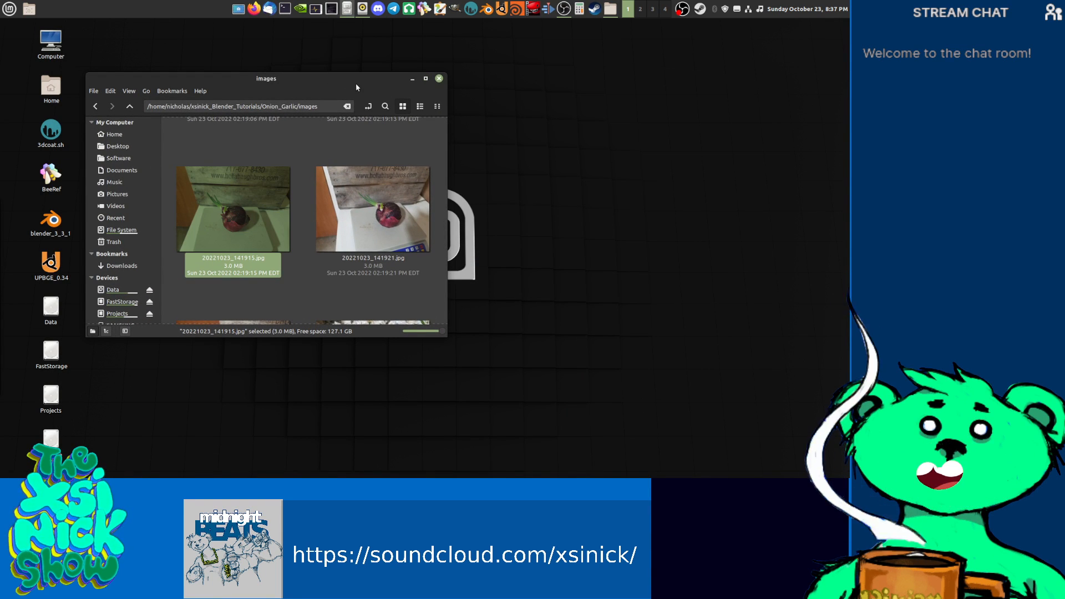
{"action": "left_click", "coordinate": [486, 7]}
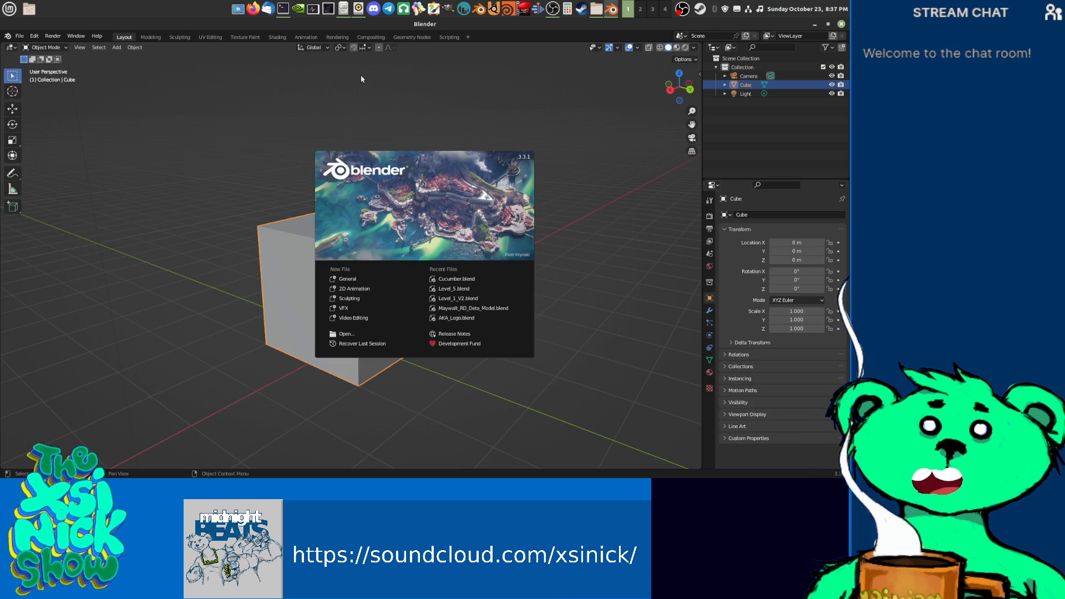
{"action": "left_click", "coordinate": [19, 35]}
{"action": "left_click", "coordinate": [18, 36]}
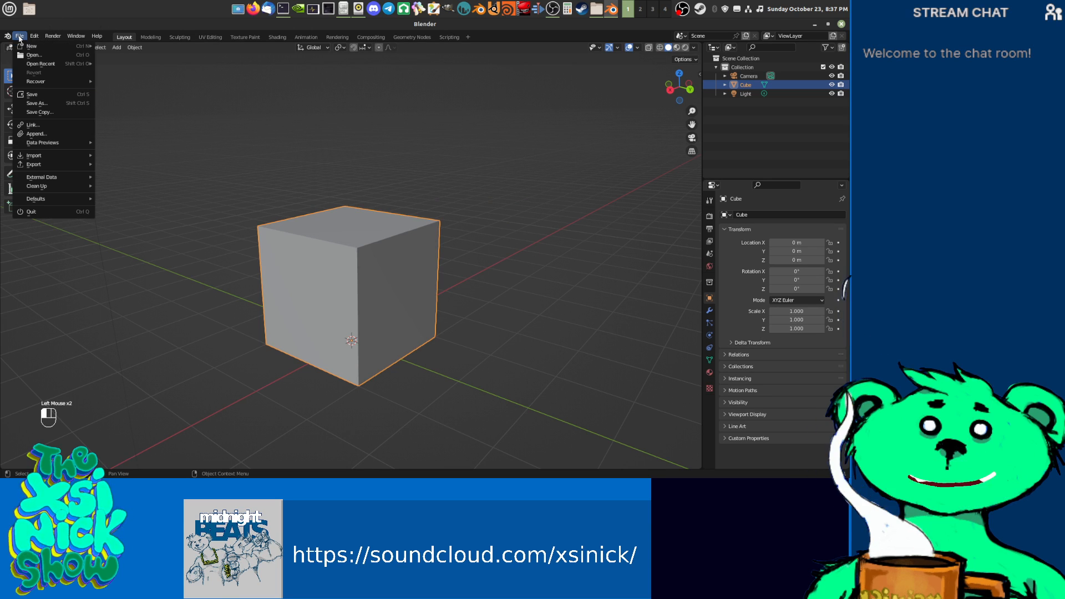
{"action": "left_click", "coordinate": [367, 154]}
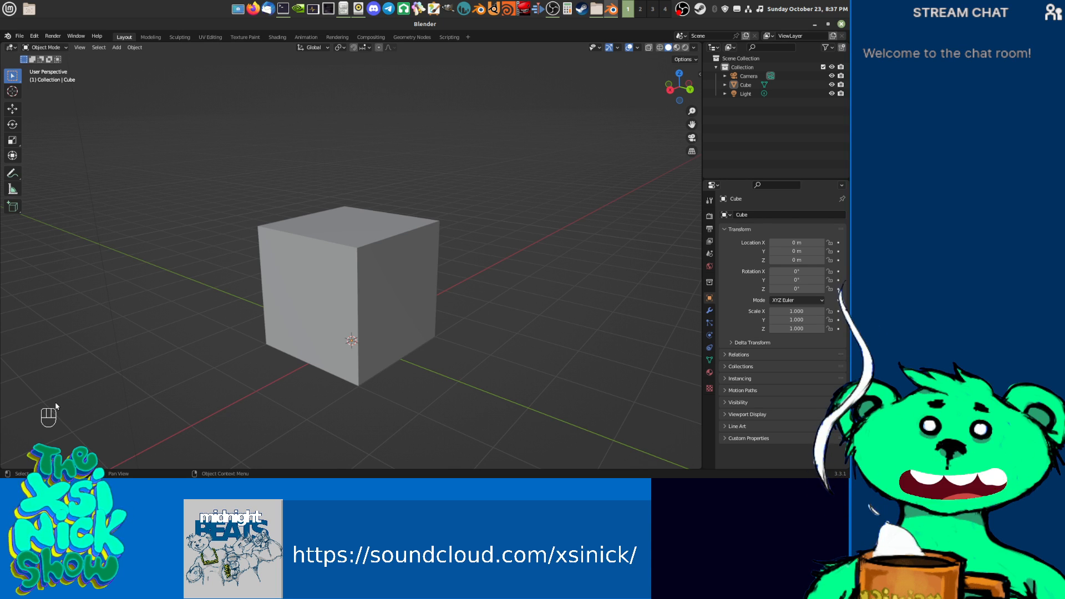
{"action": "left_click", "coordinate": [24, 41]}
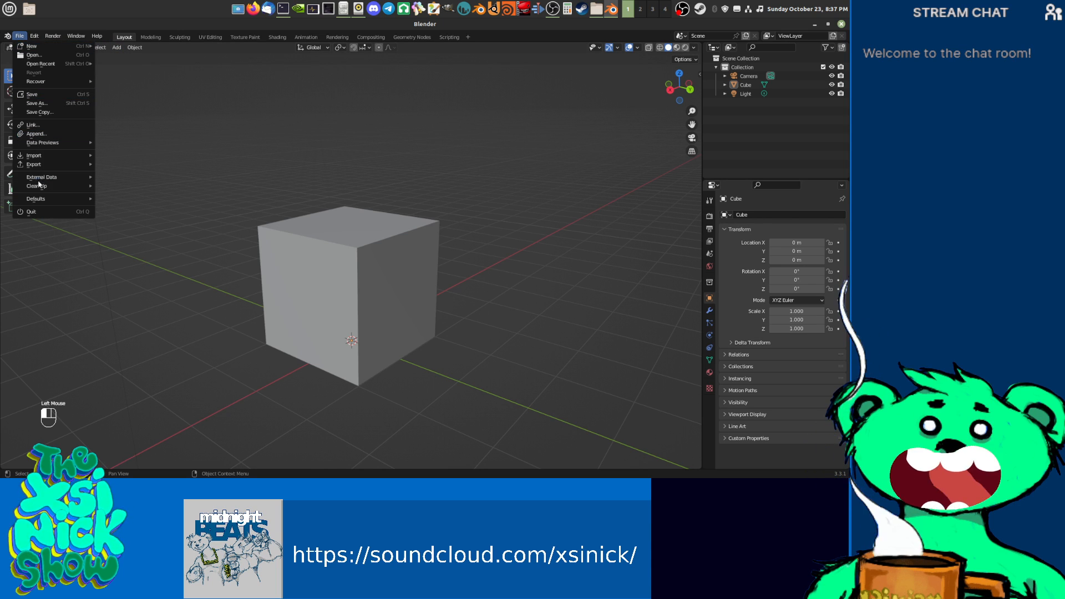
{"action": "mouse_move", "coordinate": [55, 155]}
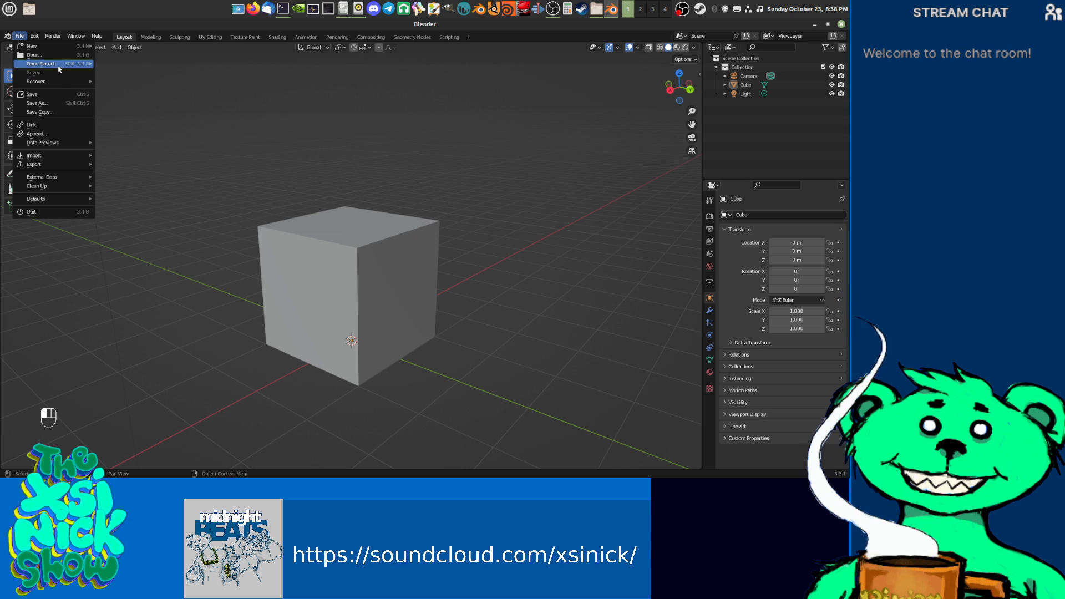
{"action": "left_click", "coordinate": [64, 26]}
Step: Search the add-ons in Blender's preferences for "fsp" and clear the search
{"action": "left_click", "coordinate": [34, 34]}
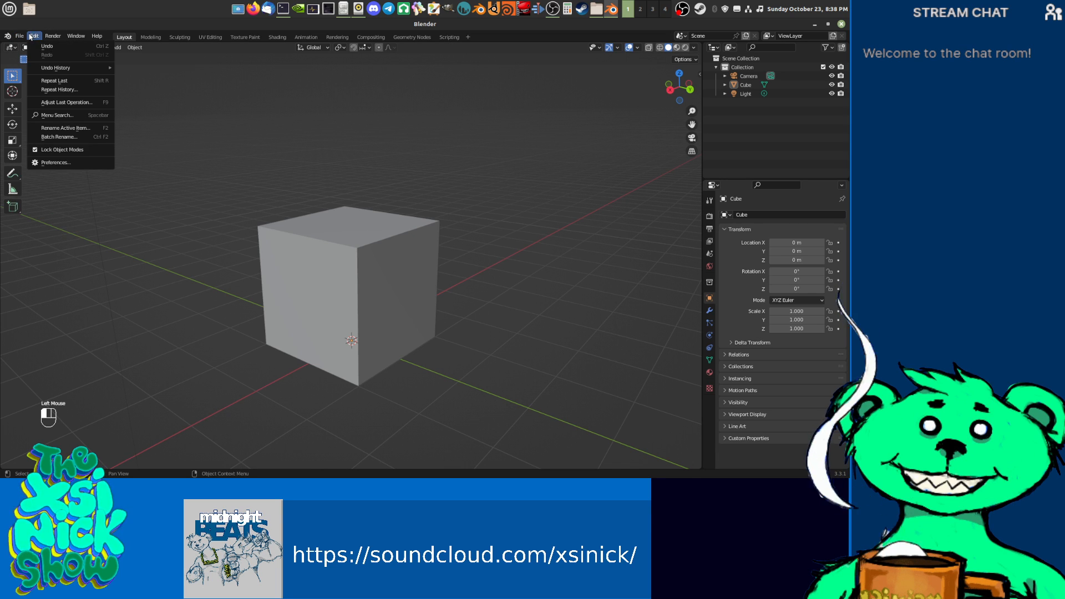
{"action": "left_click", "coordinate": [71, 163]}
{"action": "left_click", "coordinate": [239, 77]}
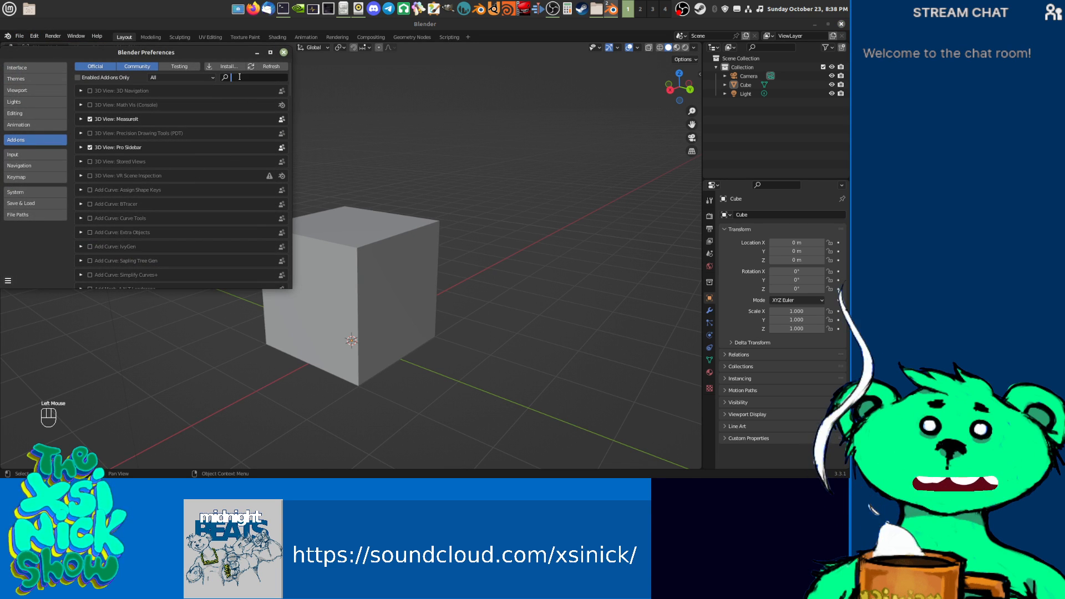
{"action": "type", "text": "fsp"}
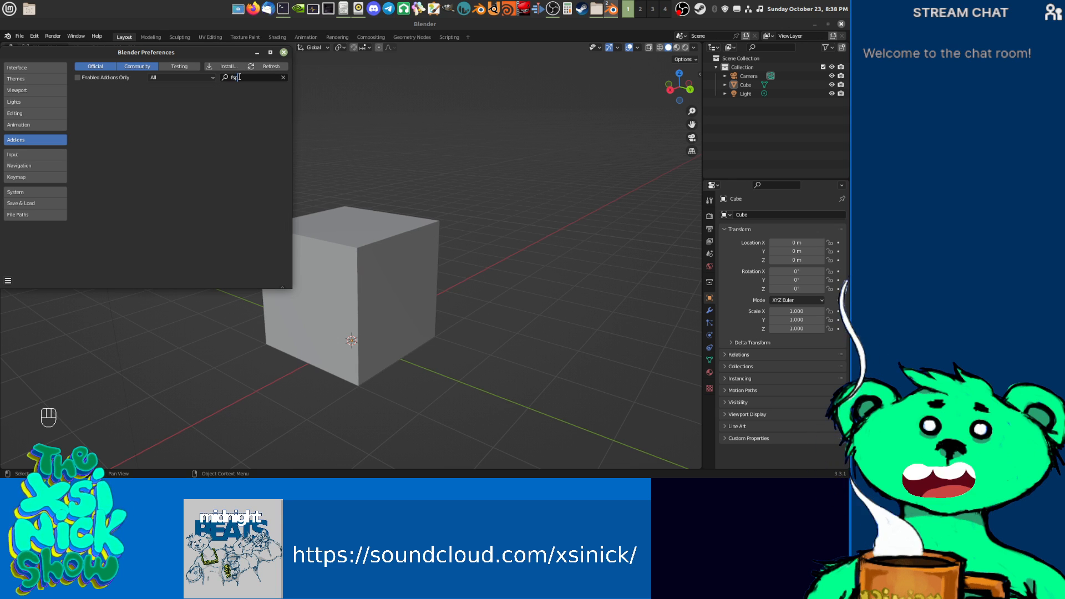
{"action": "key", "text": "BackSpace"}
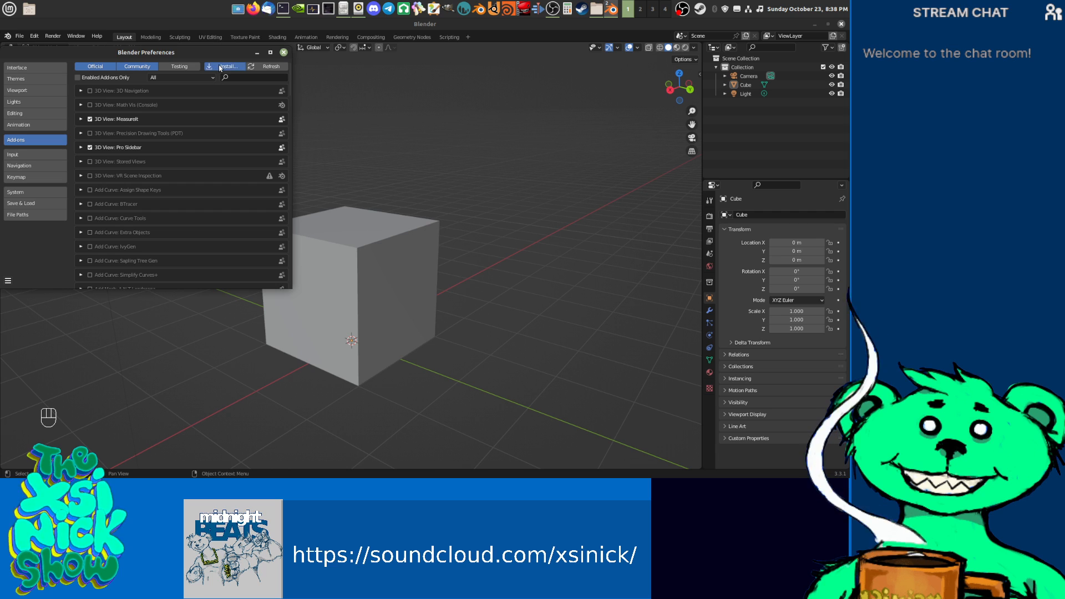
Step: Install the add-on fSpy-Blender-1.0.3.zip from the Software/FSPY folder, enable Import fSpy project, view its details and close the preferences
{"action": "left_click", "coordinate": [222, 67]}
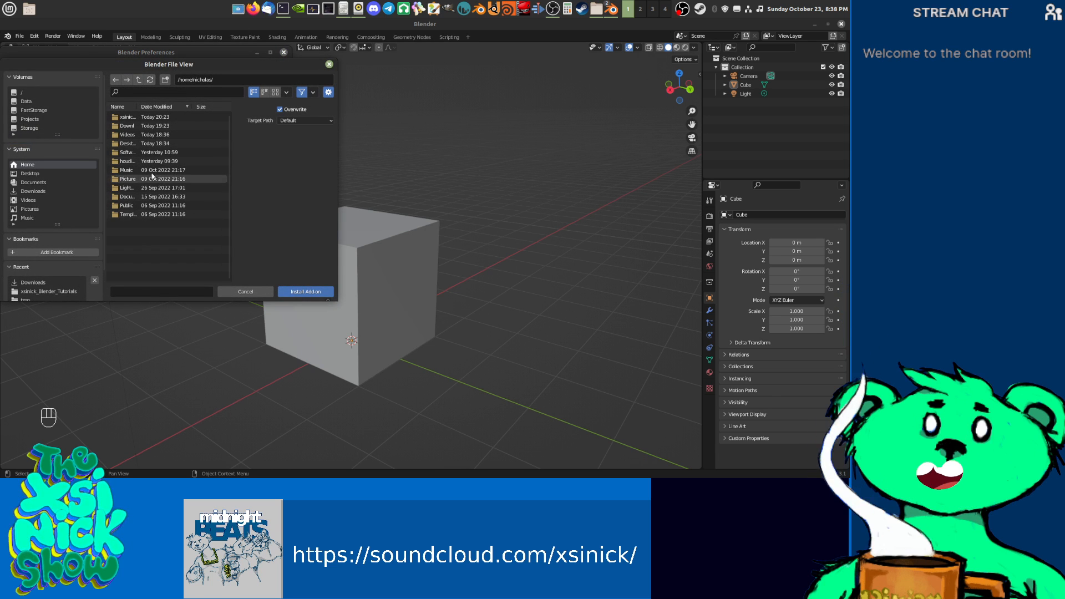
{"action": "double_click", "coordinate": [112, 153]}
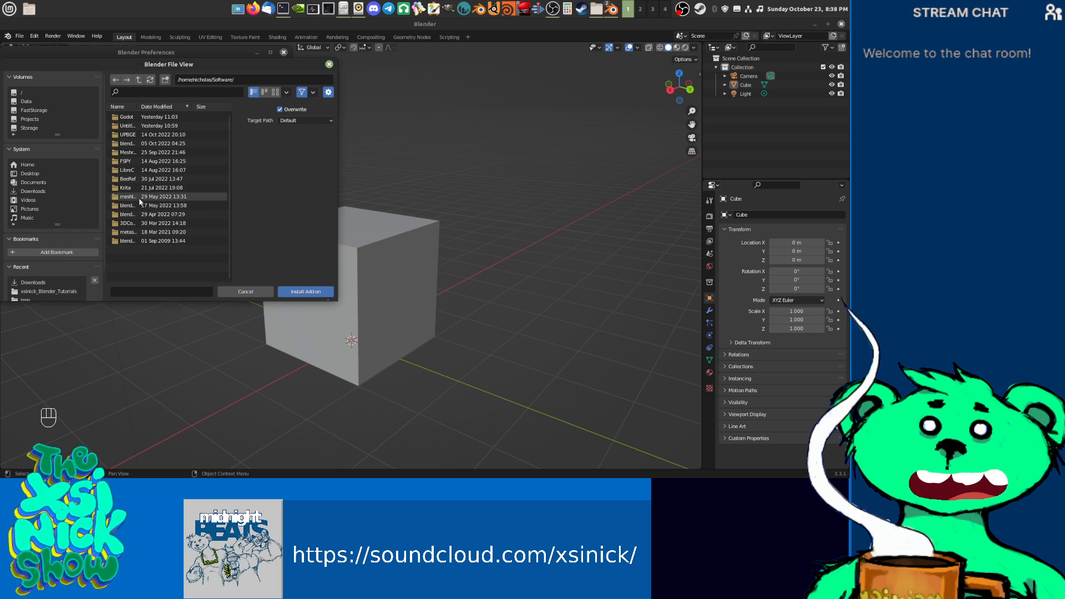
{"action": "double_click", "coordinate": [125, 160]}
{"action": "left_click", "coordinate": [134, 118]}
{"action": "left_click", "coordinate": [306, 292]}
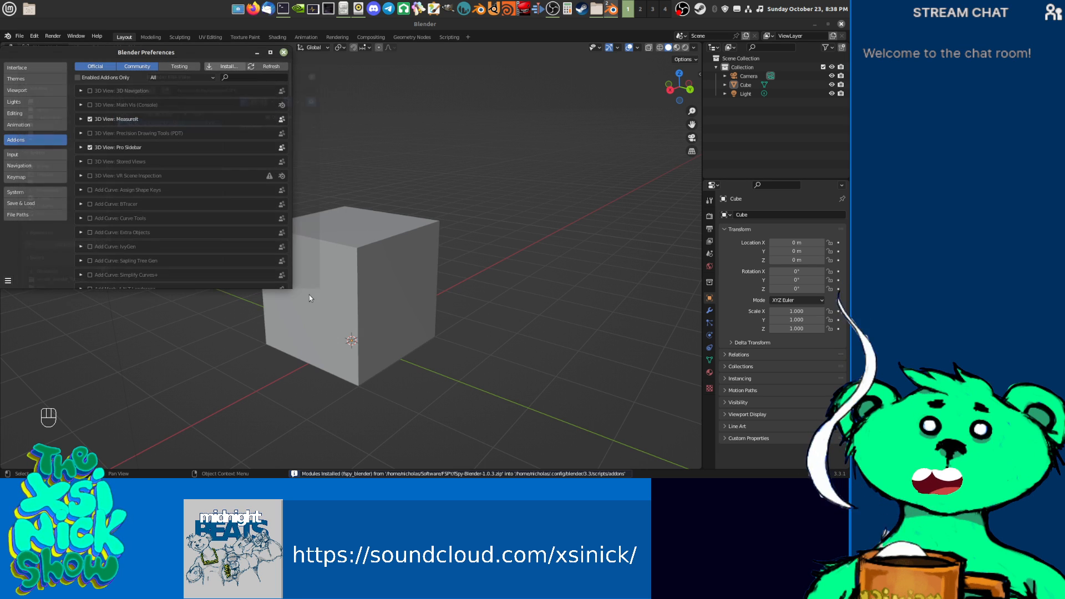
{"action": "left_click", "coordinate": [90, 91]}
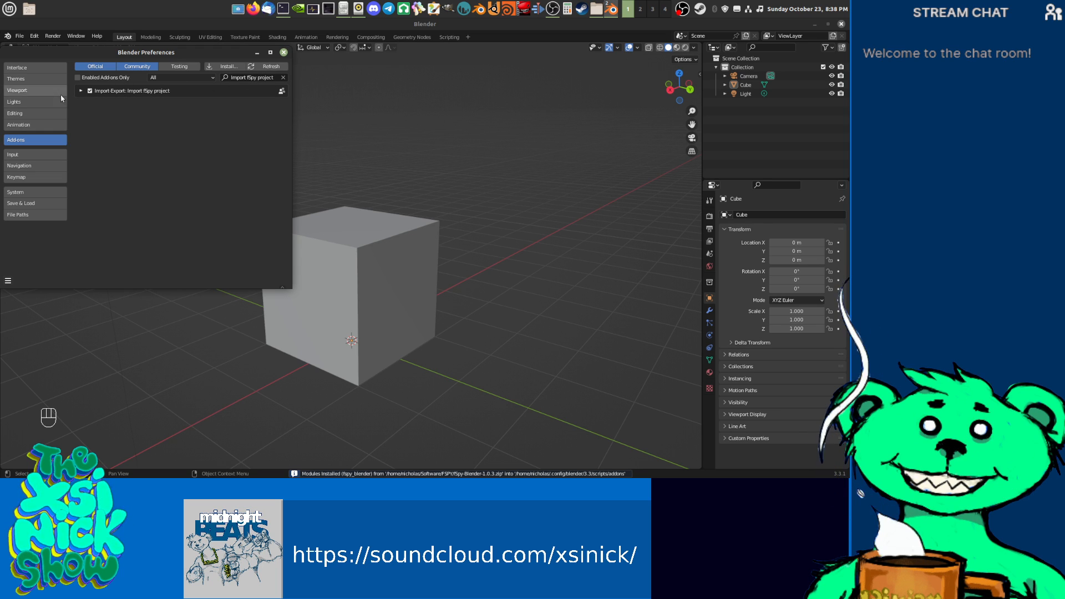
{"action": "left_click", "coordinate": [82, 91]}
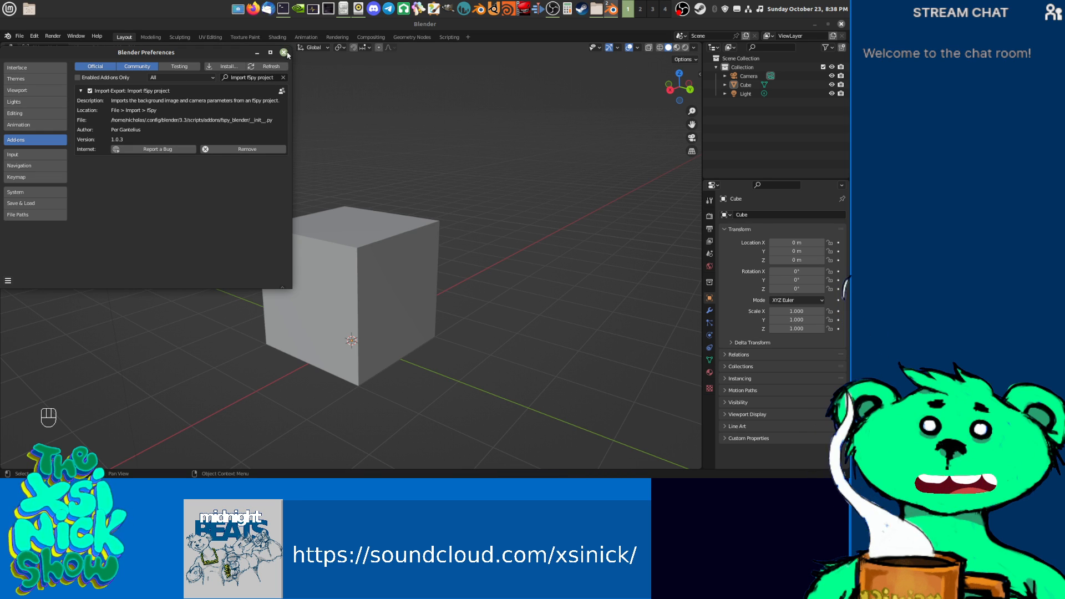
{"action": "left_click", "coordinate": [286, 53]}
Step: Import the fSpy project onion_photomatch.fspy from the xsinick_Blender_Tutorials/Onion_Garlic folder, keeping the background image import enabled
{"action": "left_click", "coordinate": [20, 36]}
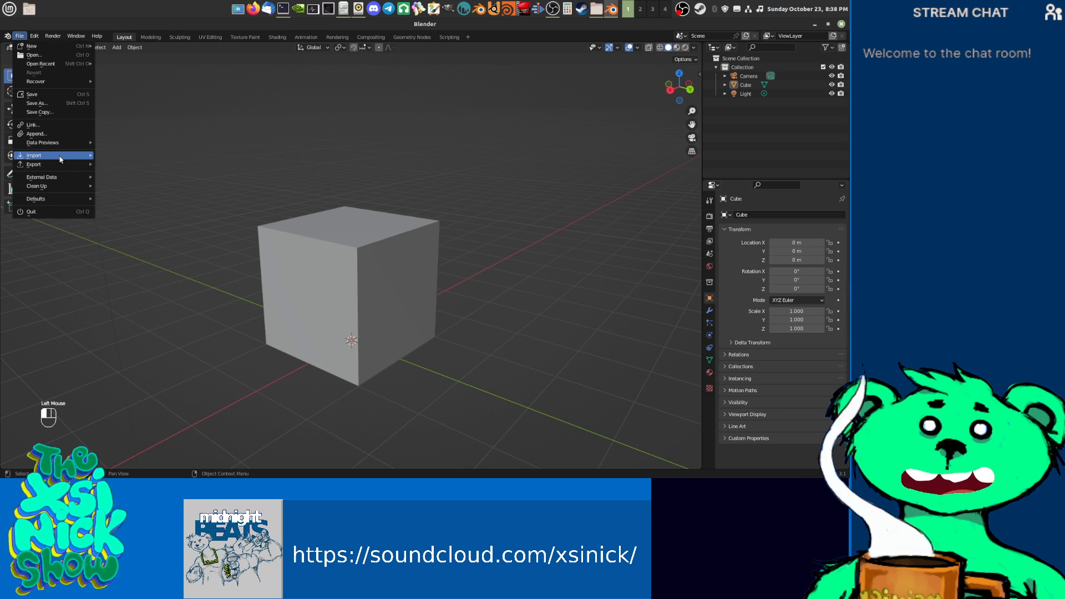
{"action": "mouse_move", "coordinate": [60, 158]}
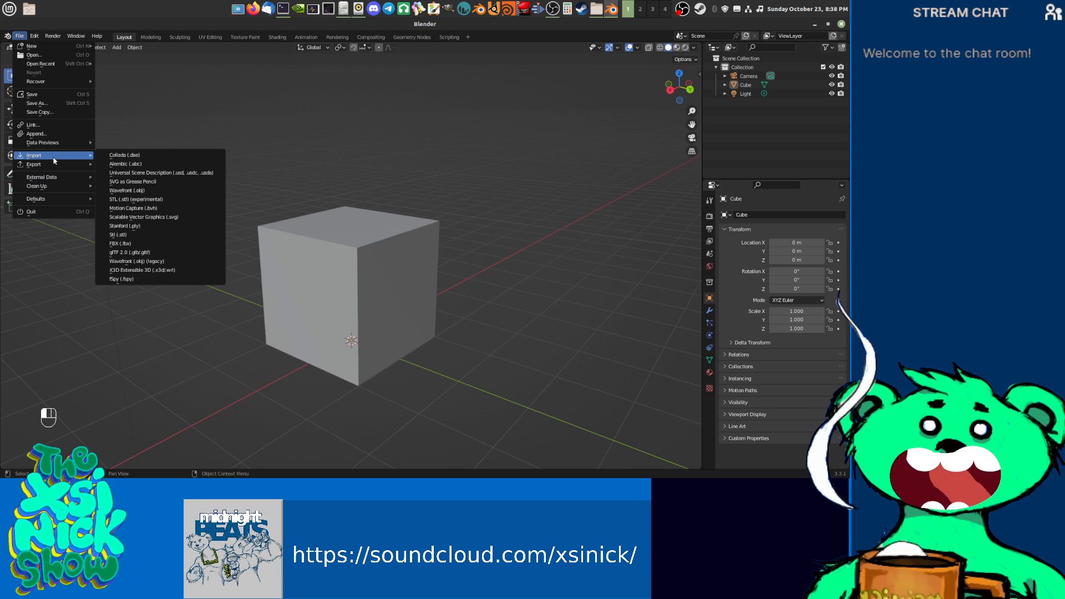
{"action": "left_click", "coordinate": [132, 279]}
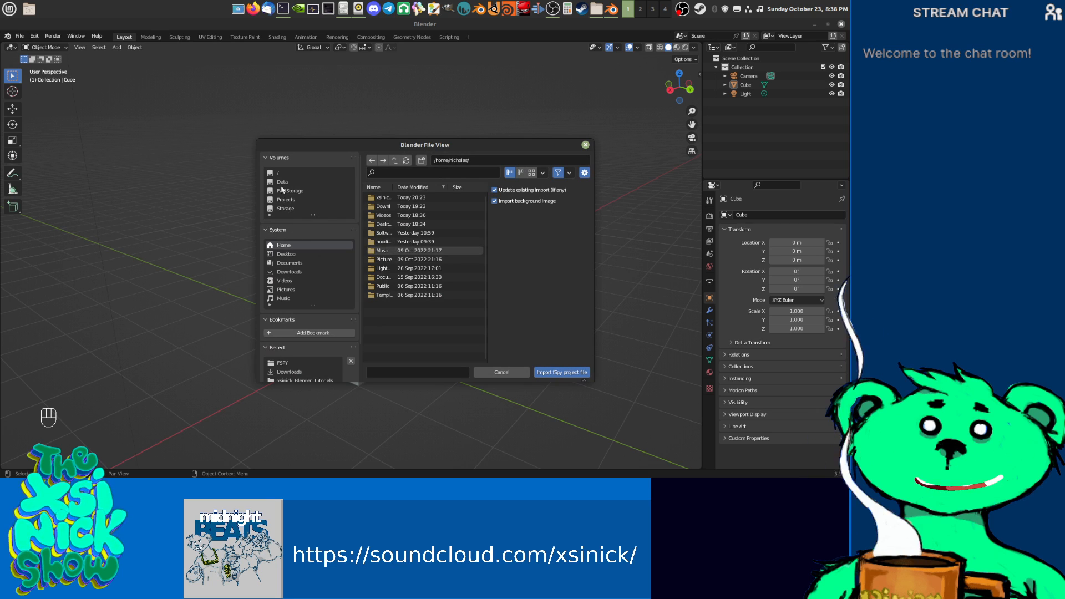
{"action": "left_click", "coordinate": [288, 247]}
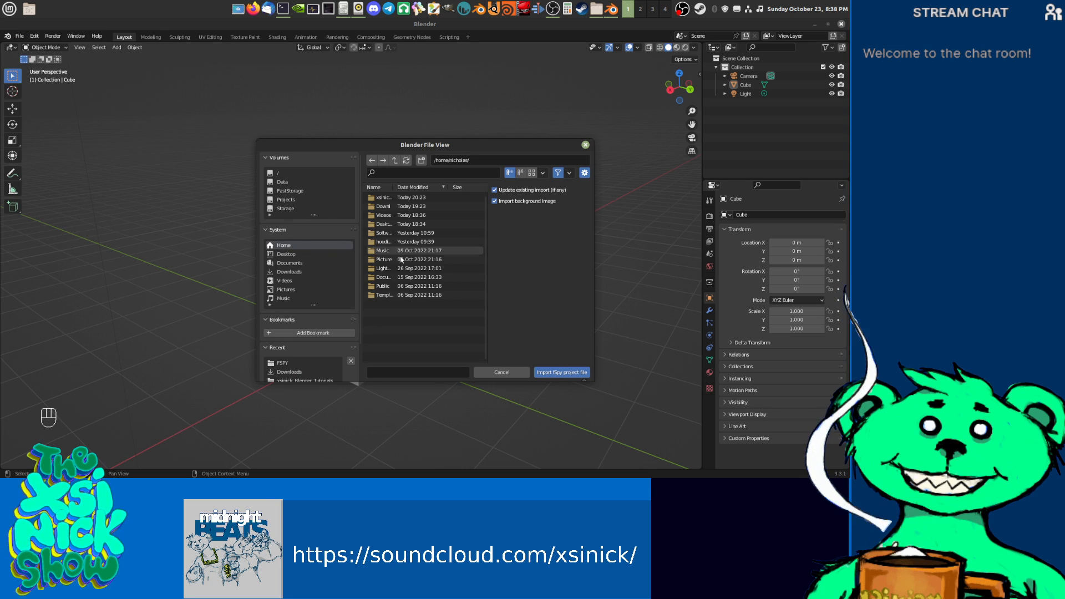
{"action": "double_click", "coordinate": [388, 197]}
{"action": "double_click", "coordinate": [394, 198]}
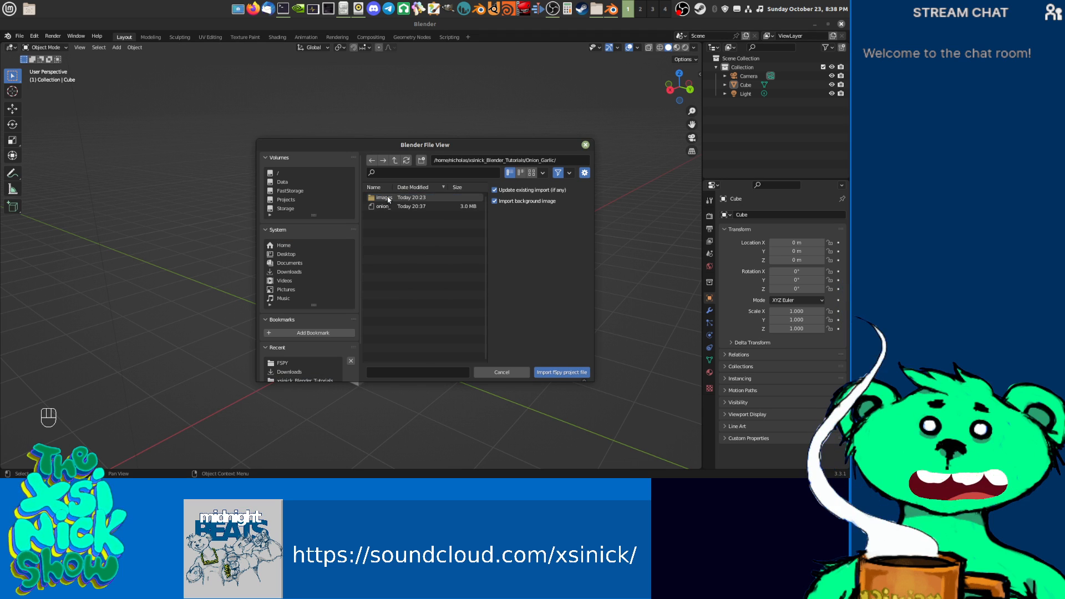
{"action": "left_click_drag", "start_coordinate": [404, 146], "coordinate": [347, 117]}
{"action": "left_click_drag", "start_coordinate": [536, 354], "coordinate": [599, 372]}
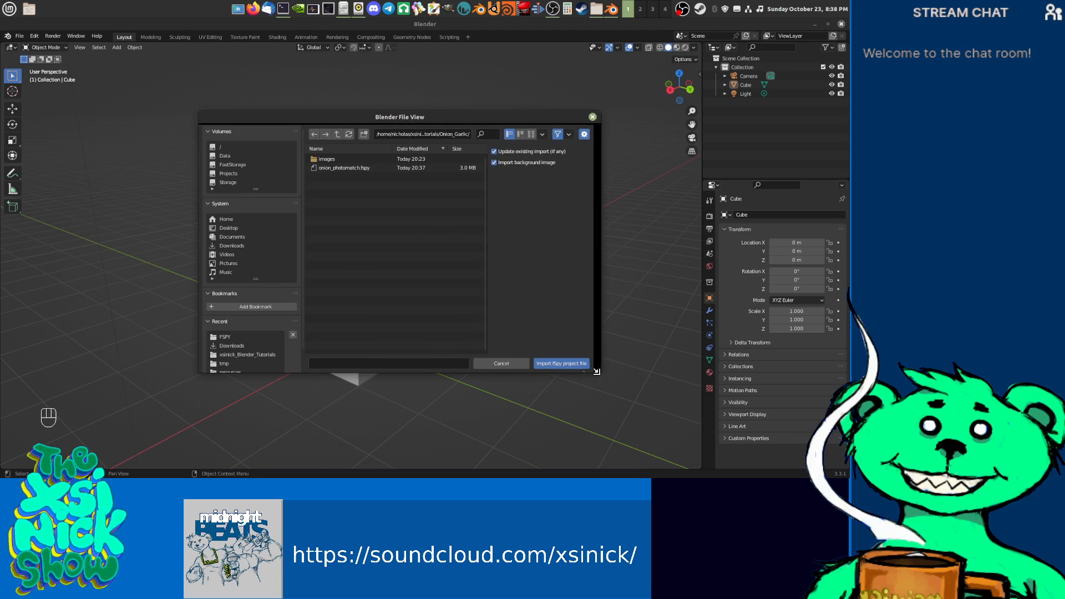
{"action": "key", "text": "n"}
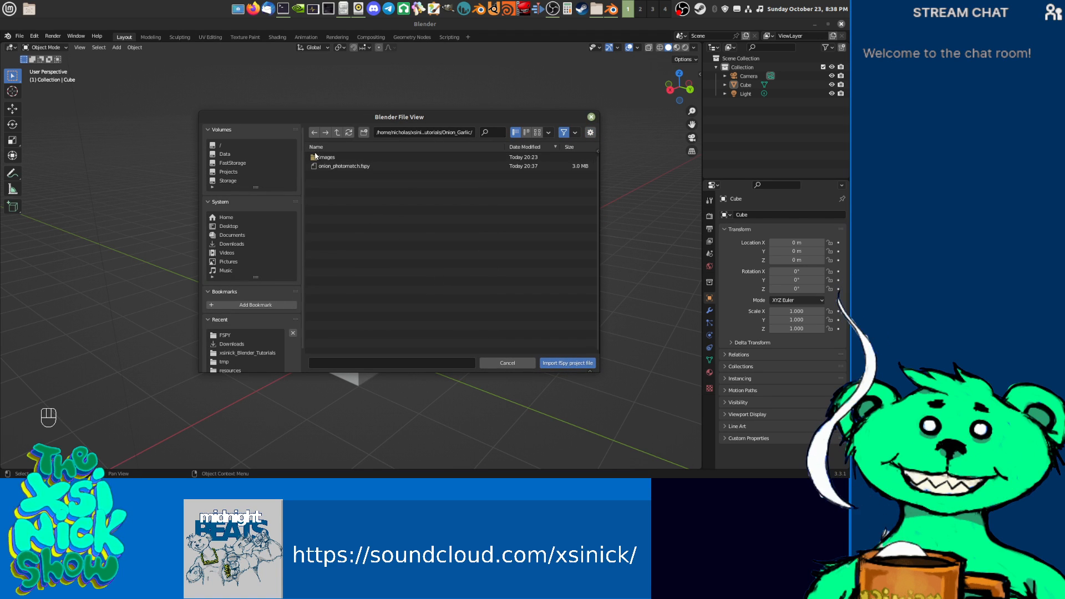
{"action": "left_click", "coordinate": [330, 166]}
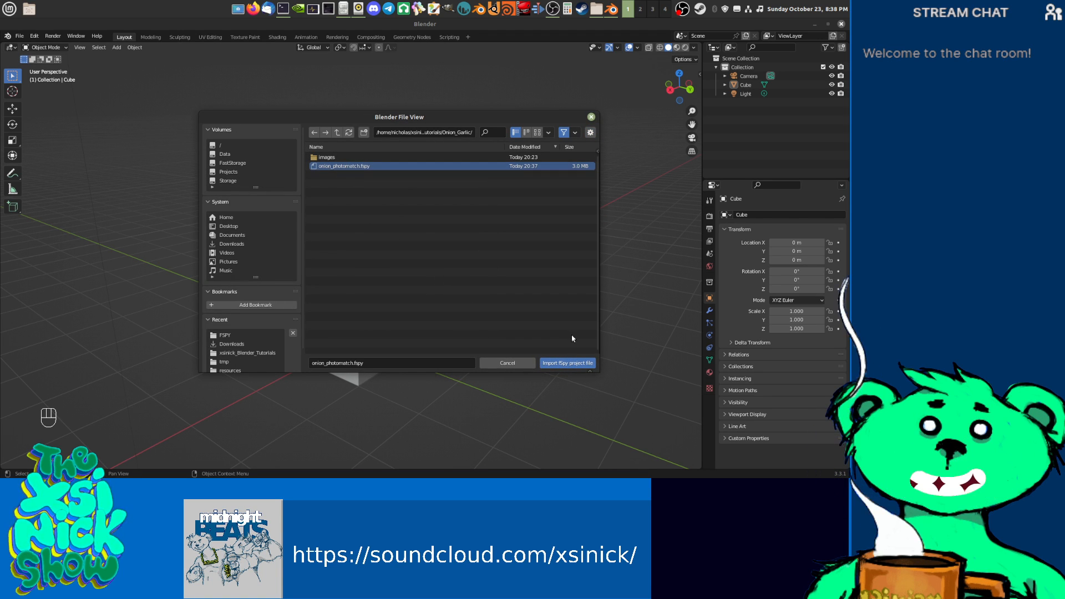
{"action": "left_click", "coordinate": [564, 362]}
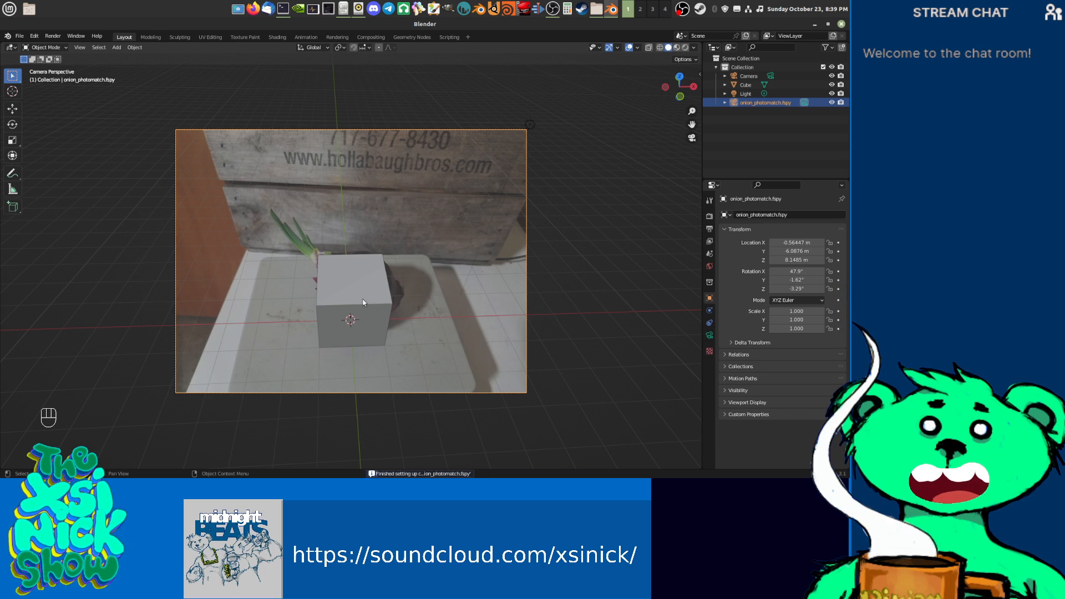
Step: Switch to wireframe shading, split the 3D viewport into two side-by-side views and hide the tool shelf in the left-hand one
{"action": "left_click", "coordinate": [659, 49]}
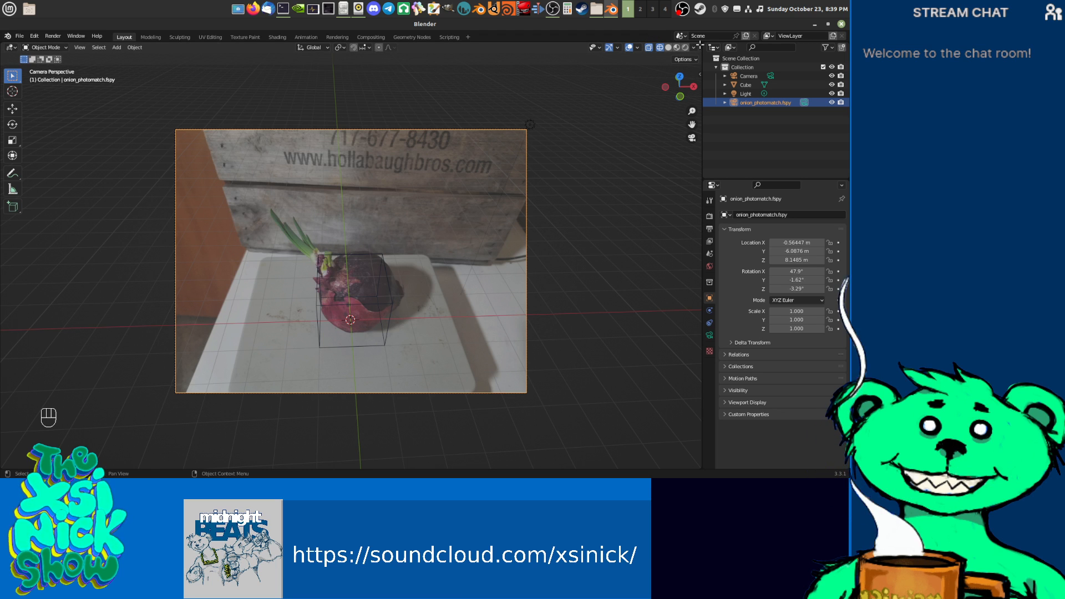
{"action": "left_click_drag", "start_coordinate": [700, 45], "coordinate": [339, 45]}
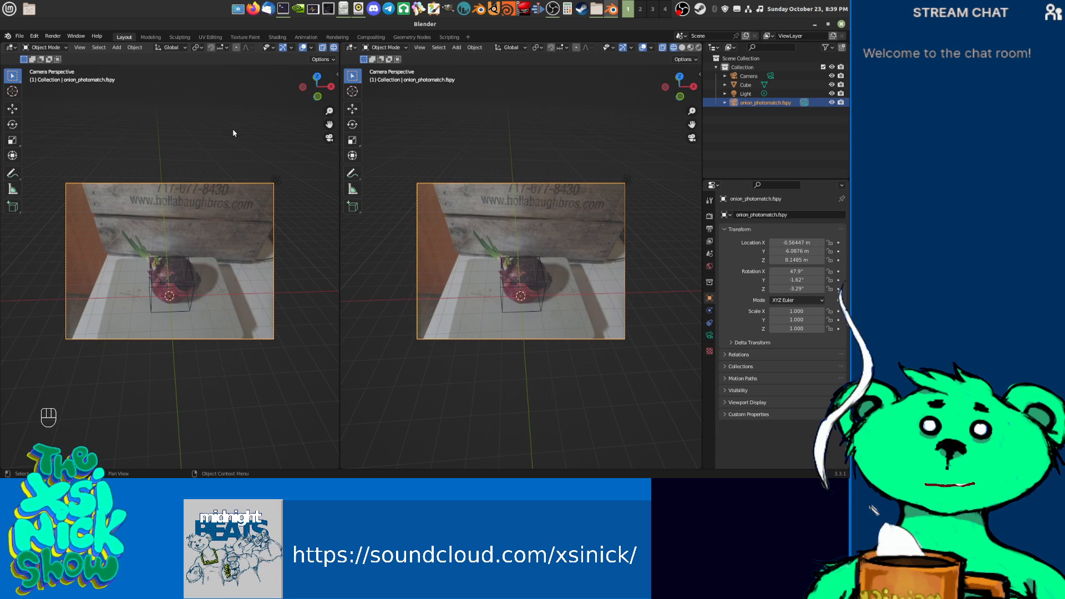
{"action": "middle_click_drag", "start_coordinate": [232, 133], "coordinate": [233, 100]}
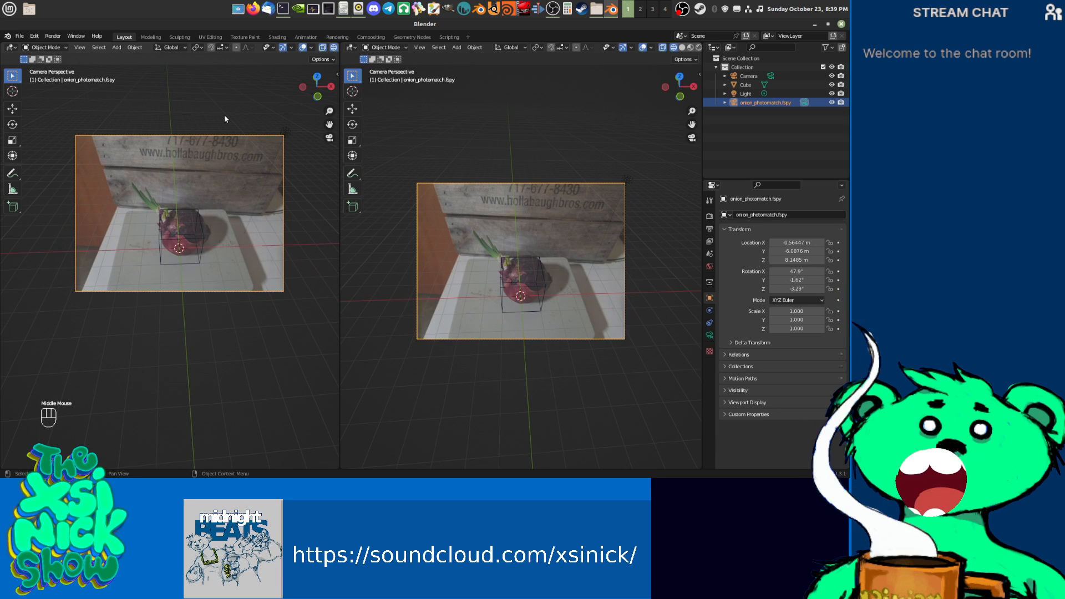
{"action": "middle_click", "coordinate": [225, 115]}
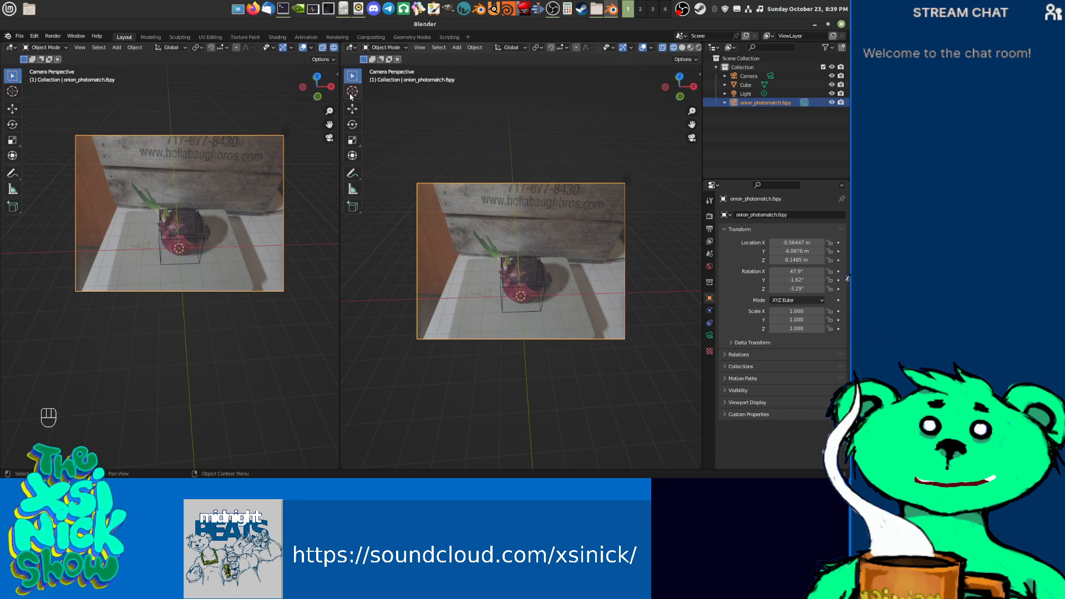
{"action": "middle_click", "coordinate": [161, 111]}
{"action": "key", "text": "t"}
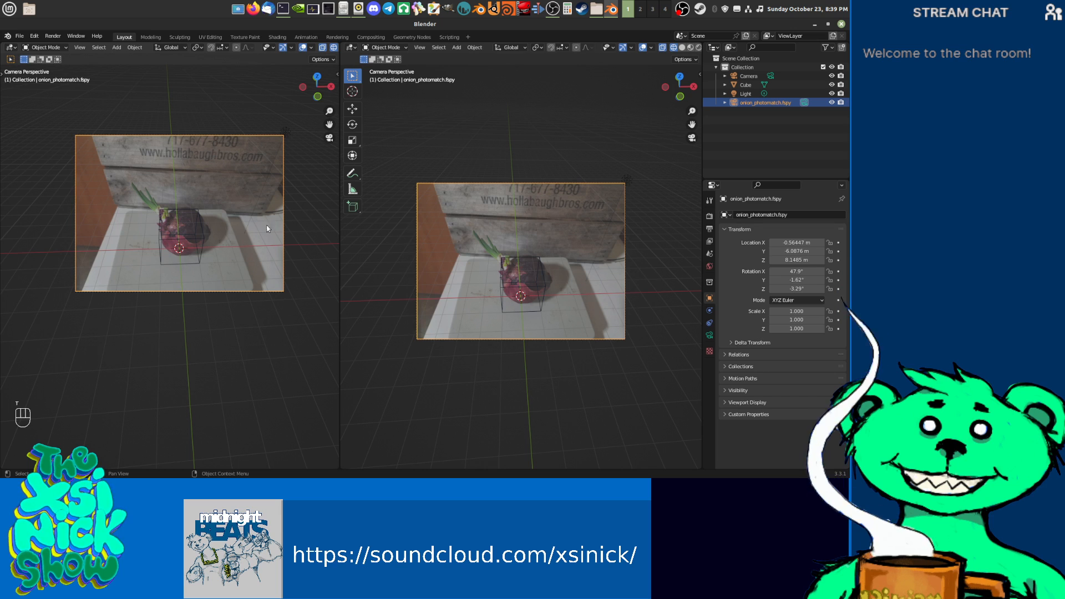
{"action": "scroll", "coordinate": [250, 225], "scroll_direction": "up", "scroll_amount": 2}
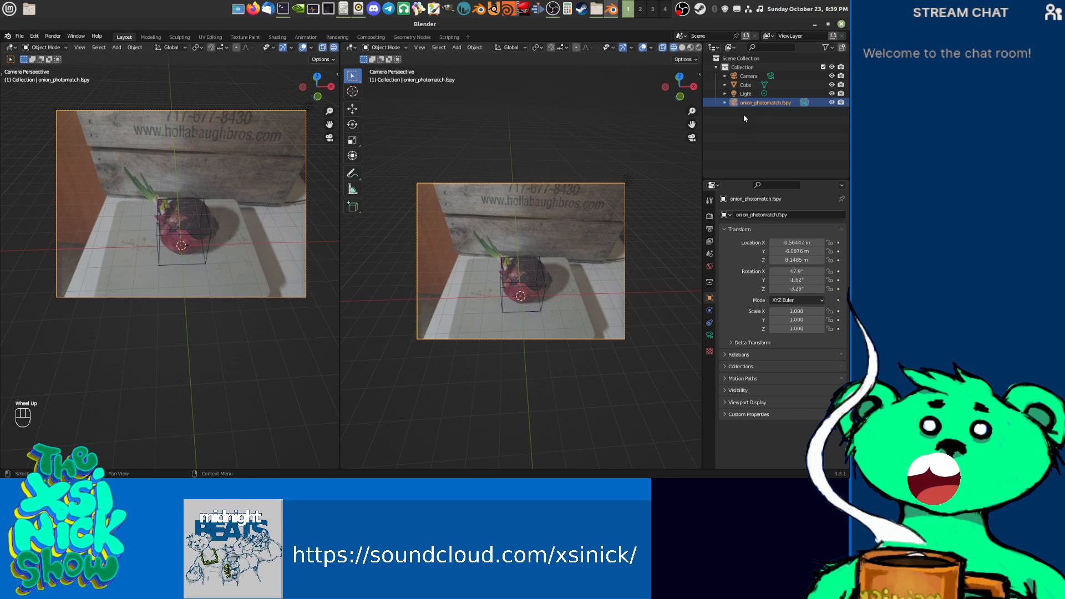
Step: Delete the default Camera and Light from the scene and select the onion_photomatch.fspy camera
{"action": "left_click", "coordinate": [747, 77]}
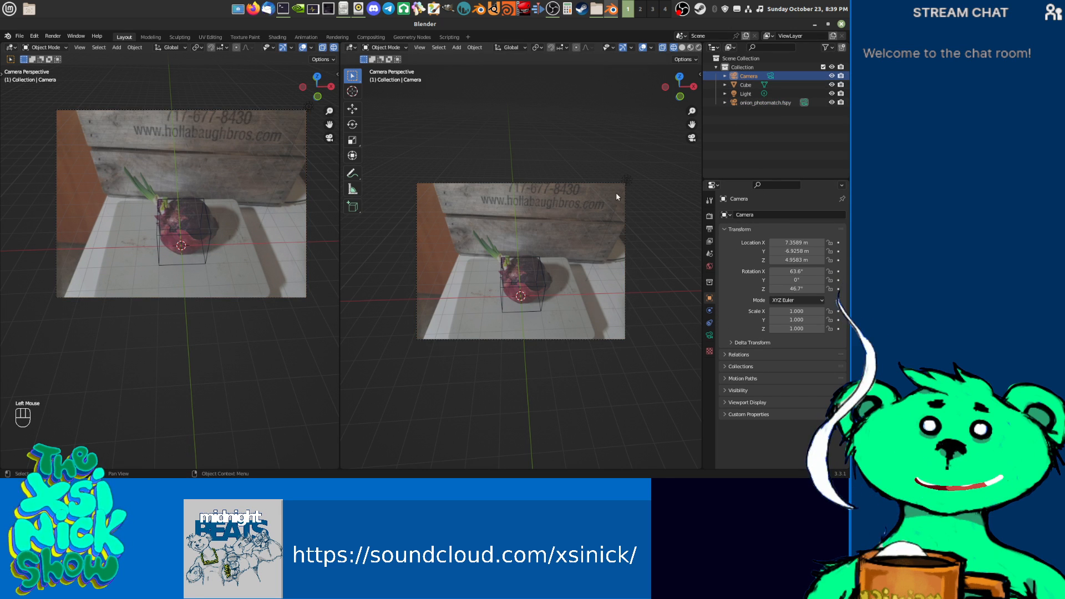
{"action": "left_click", "coordinate": [744, 94], "text": "ctrl"}
{"action": "middle_click", "coordinate": [568, 175]}
{"action": "key", "text": "Delete"}
{"action": "left_click", "coordinate": [756, 85]}
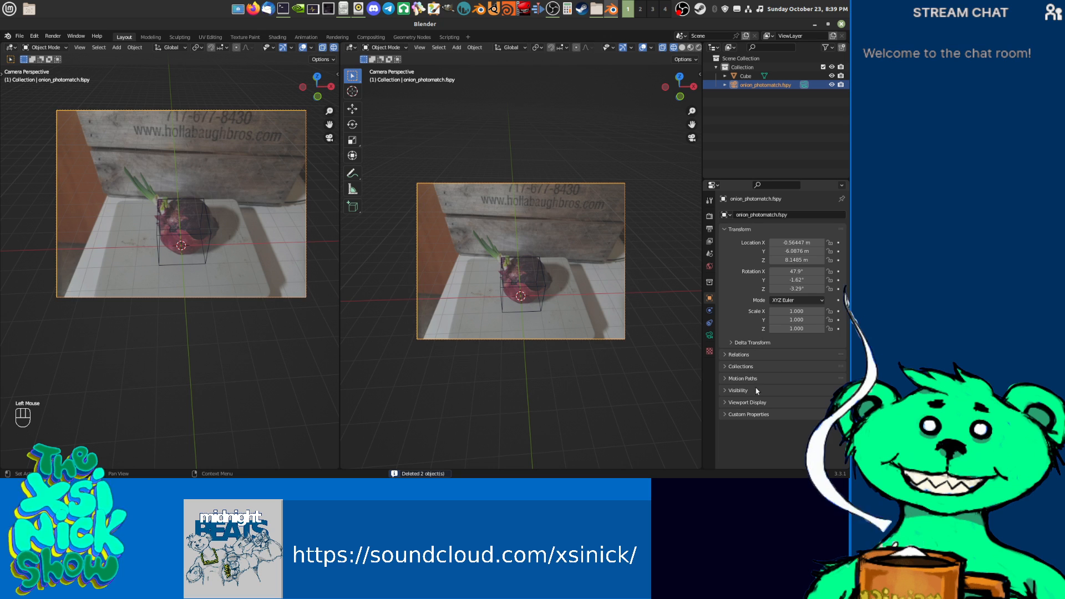
Step: Turn the right-hand view into a free perspective view and delete the default cube
{"action": "middle_click_drag", "start_coordinate": [563, 250], "coordinate": [520, 237], "text": "shift"}
{"action": "middle_click_drag", "start_coordinate": [522, 280], "coordinate": [516, 263]}
{"action": "scroll", "coordinate": [516, 263], "scroll_direction": "up", "scroll_amount": 2}
{"action": "left_click", "coordinate": [516, 264]}
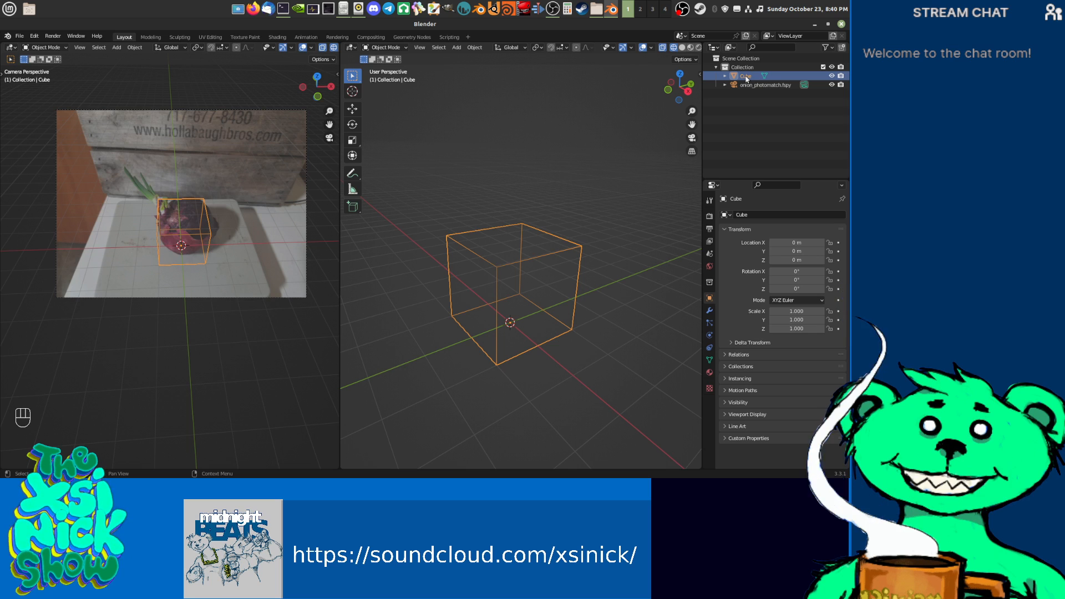
{"action": "middle_click_drag", "start_coordinate": [563, 287], "coordinate": [563, 287]}
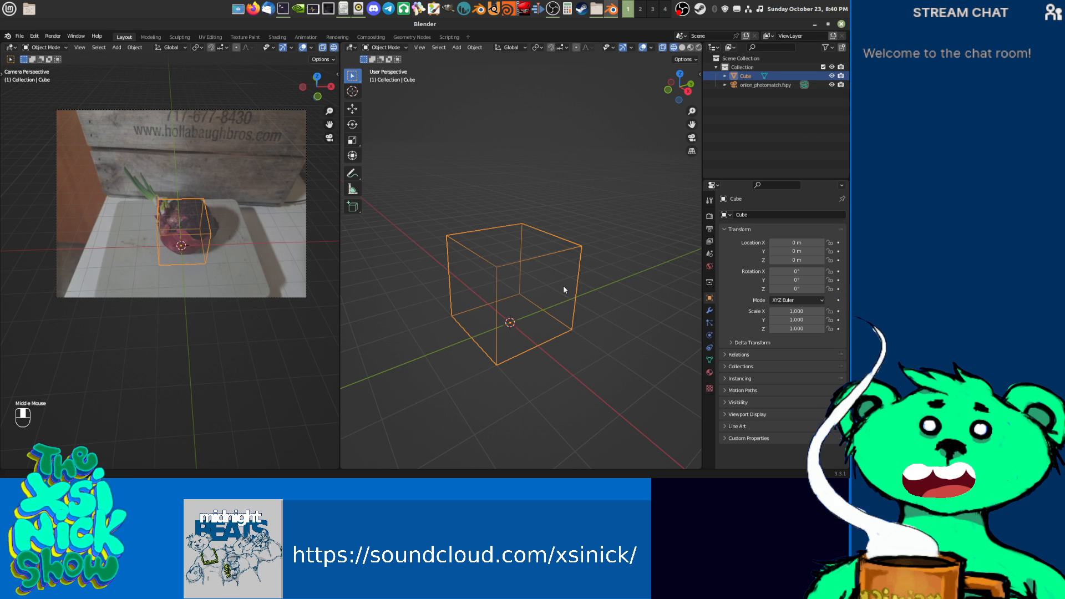
{"action": "key", "text": "Delete"}
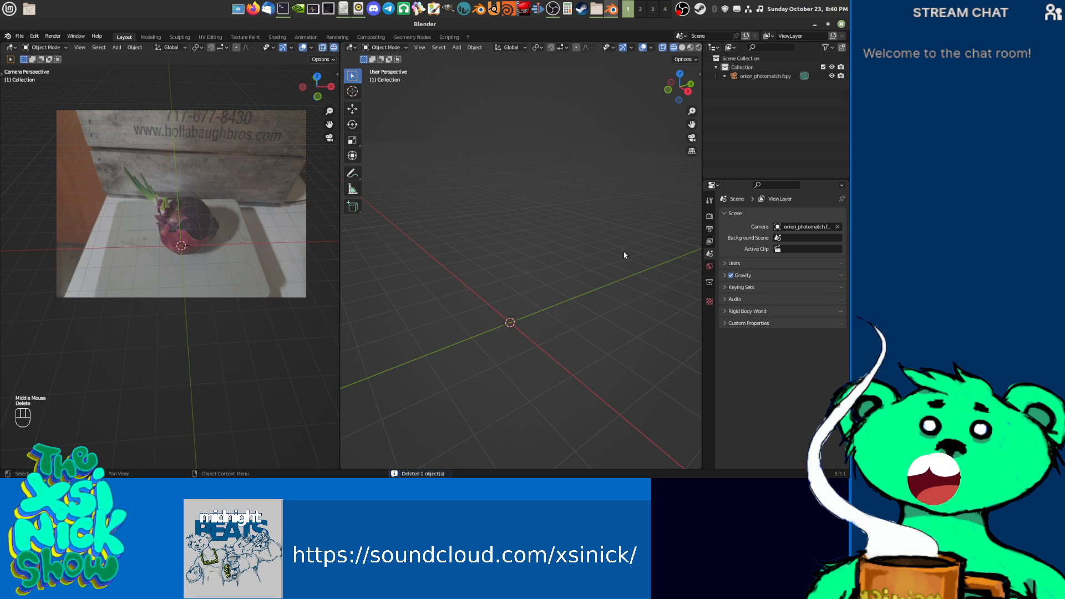
Step: Set the passepartout opacity of the onion_photomatch.fspy camera to 1.000 and enlarge the photo in the camera view
{"action": "left_click", "coordinate": [754, 78]}
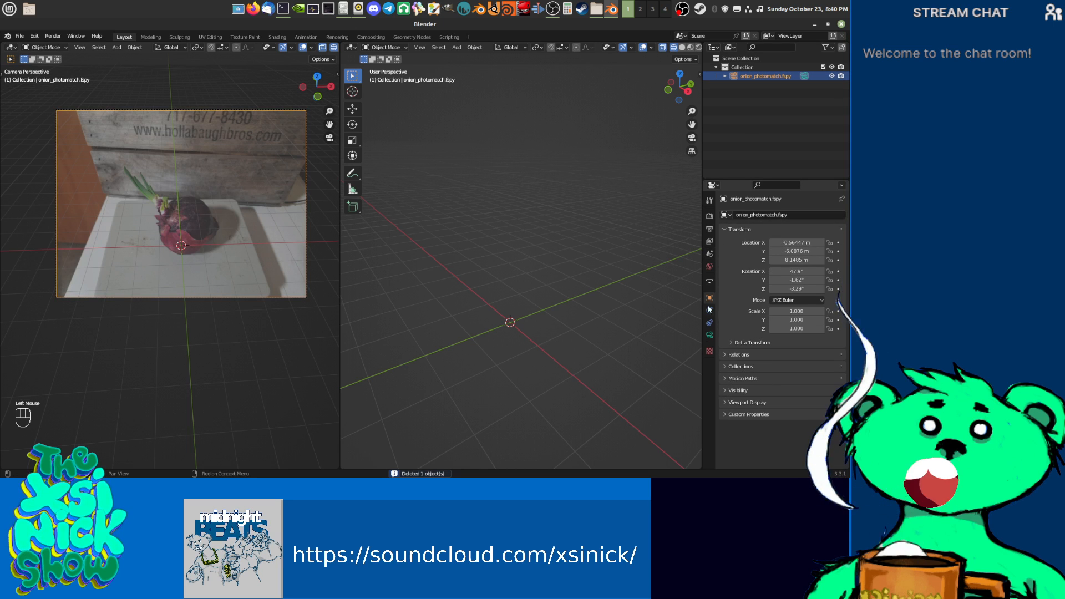
{"action": "left_click", "coordinate": [709, 335]}
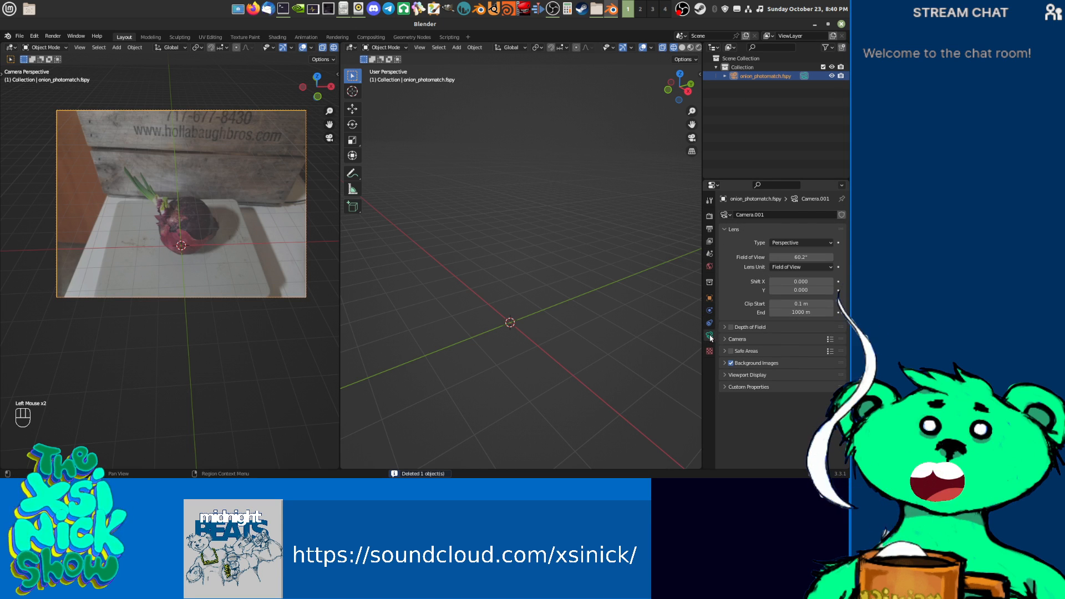
{"action": "left_click", "coordinate": [727, 375]}
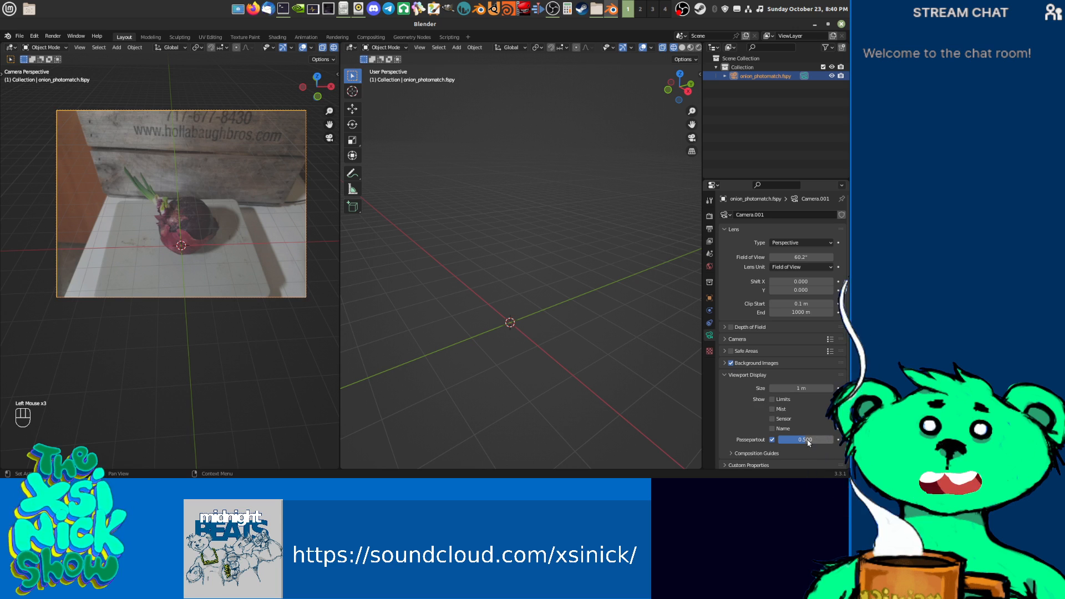
{"action": "left_click_drag", "start_coordinate": [809, 444], "coordinate": [840, 443]}
{"action": "middle_click_drag", "start_coordinate": [248, 235], "coordinate": [242, 327]}
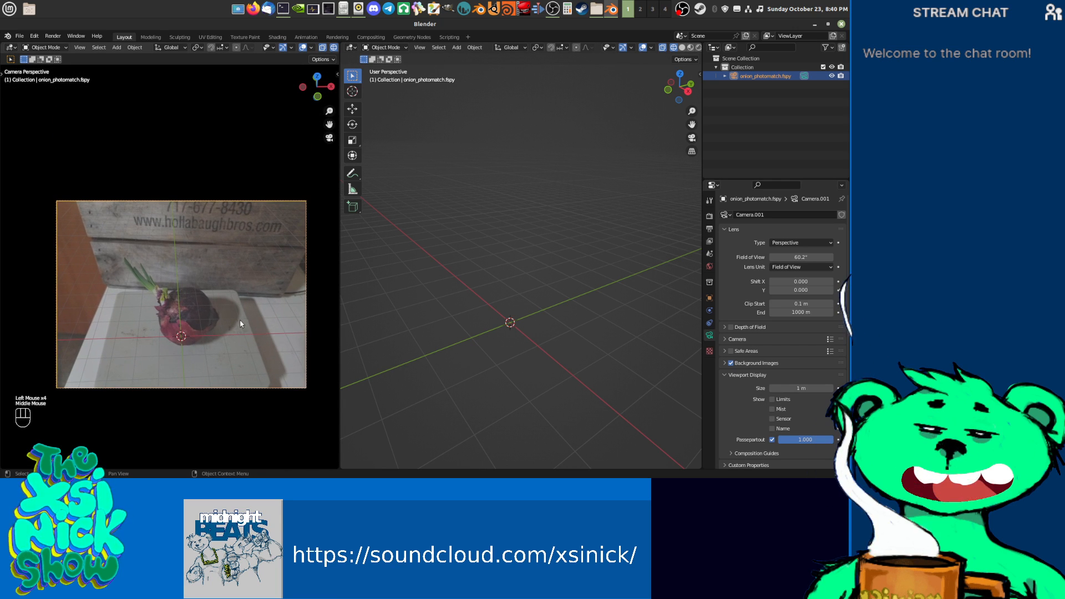
{"action": "scroll", "coordinate": [233, 316], "scroll_direction": "up", "scroll_amount": 2}
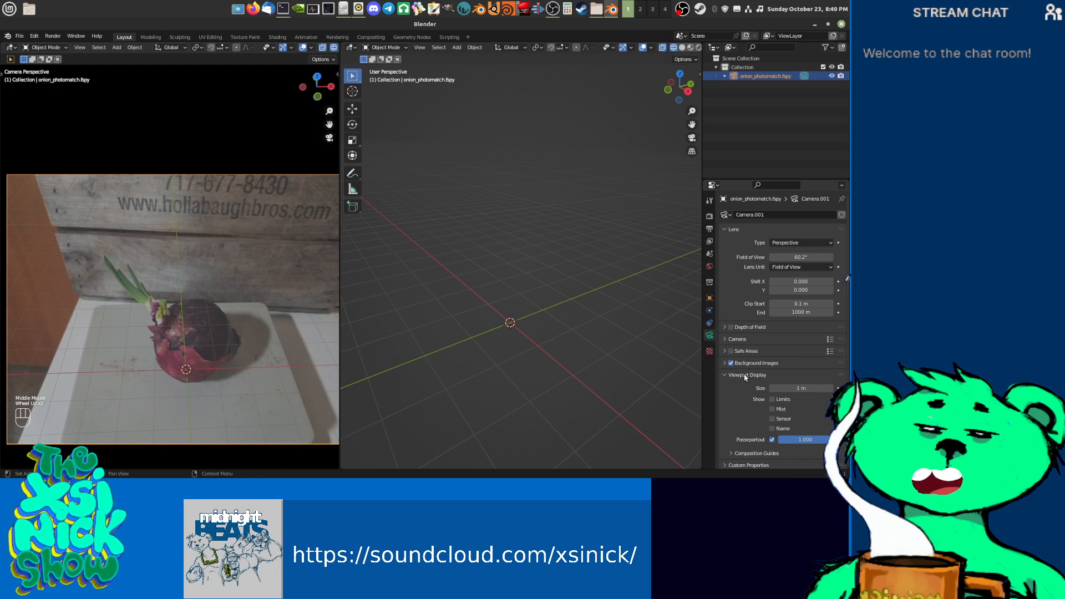
Step: Set the opacity of the camera's background image to 1.000
{"action": "left_click", "coordinate": [745, 375]}
{"action": "left_click", "coordinate": [724, 363]}
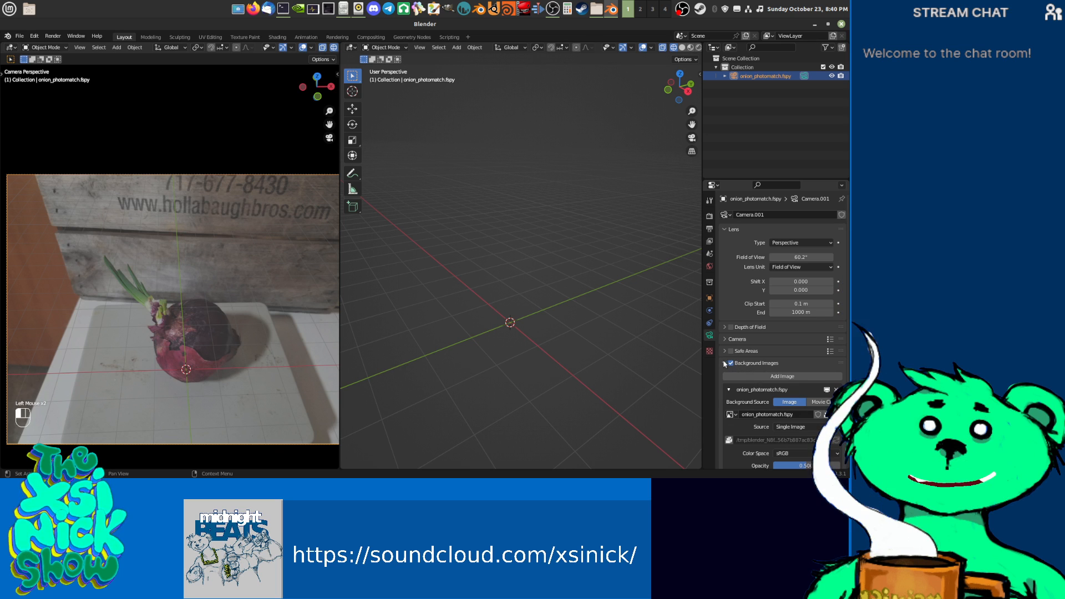
{"action": "scroll", "coordinate": [763, 435], "scroll_direction": "down", "scroll_amount": 1}
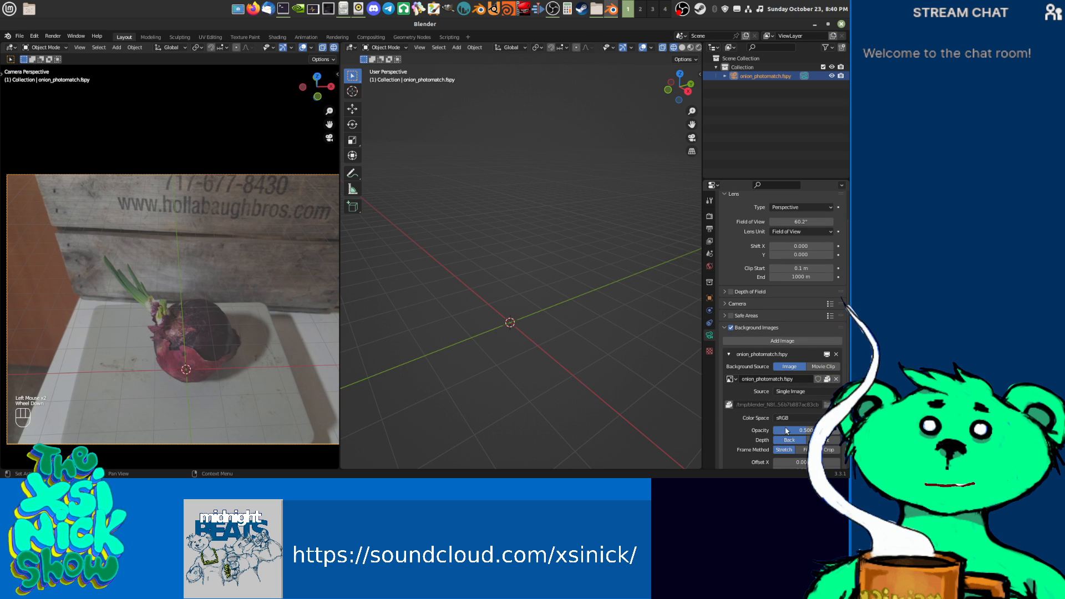
{"action": "left_click_drag", "start_coordinate": [785, 430], "coordinate": [826, 430]}
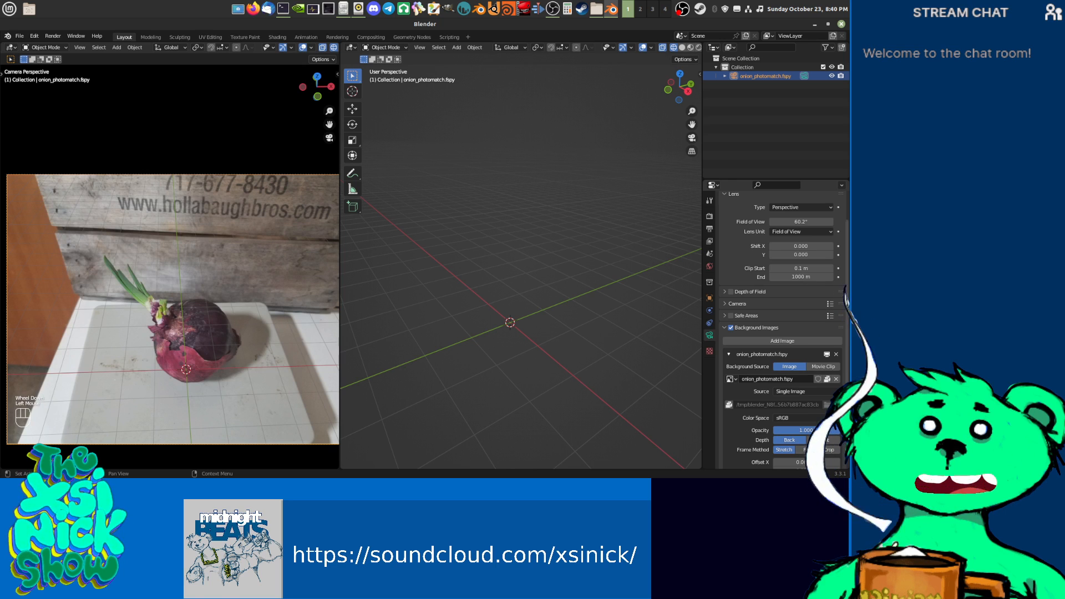
{"action": "left_click", "coordinate": [723, 327]}
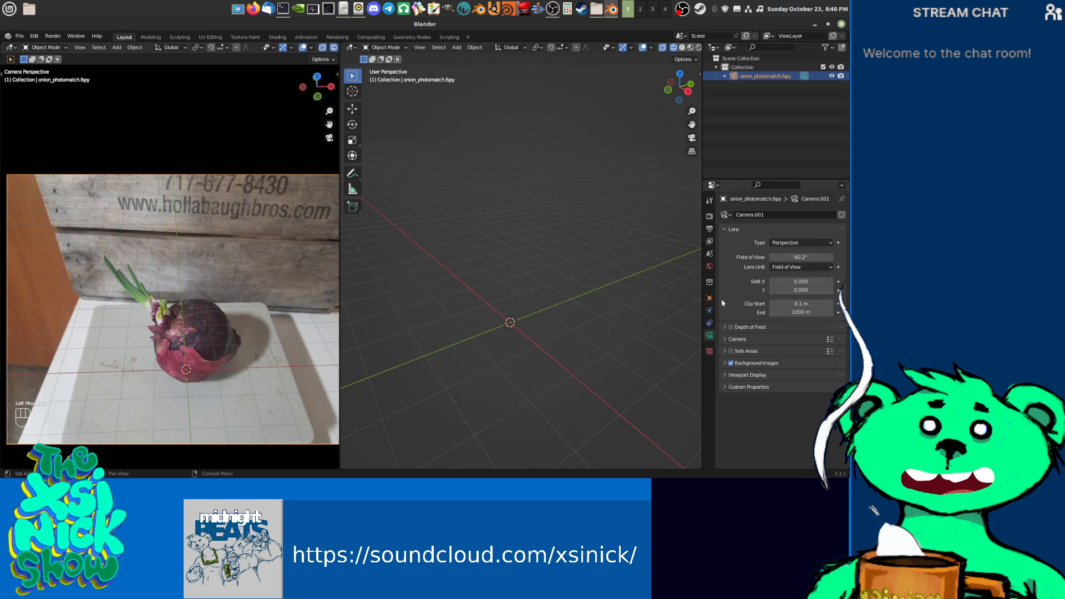
Step: Show the selectable toggles in the outliner and make the onion_photomatch.fspy camera unselectable, testing it in the perspective view
{"action": "left_click", "coordinate": [829, 48]}
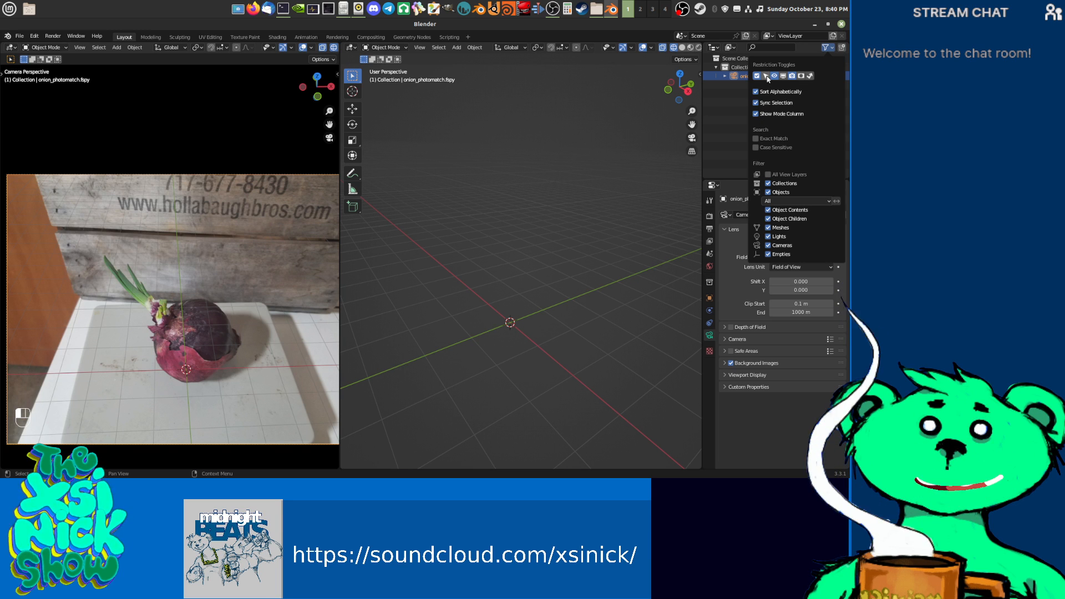
{"action": "left_click", "coordinate": [729, 134]}
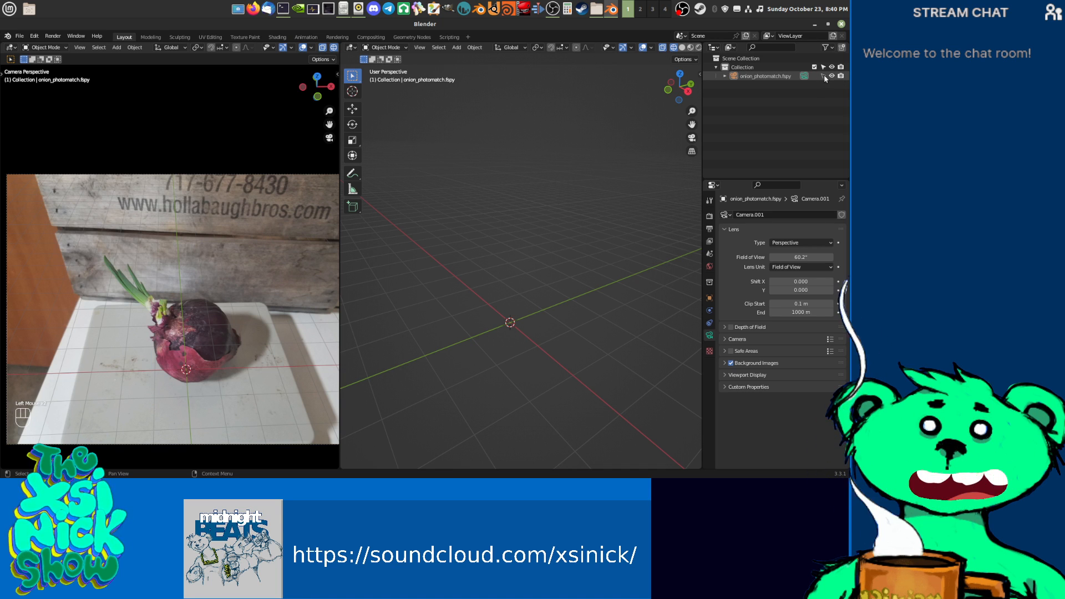
{"action": "scroll", "coordinate": [479, 261], "scroll_direction": "down", "scroll_amount": 4}
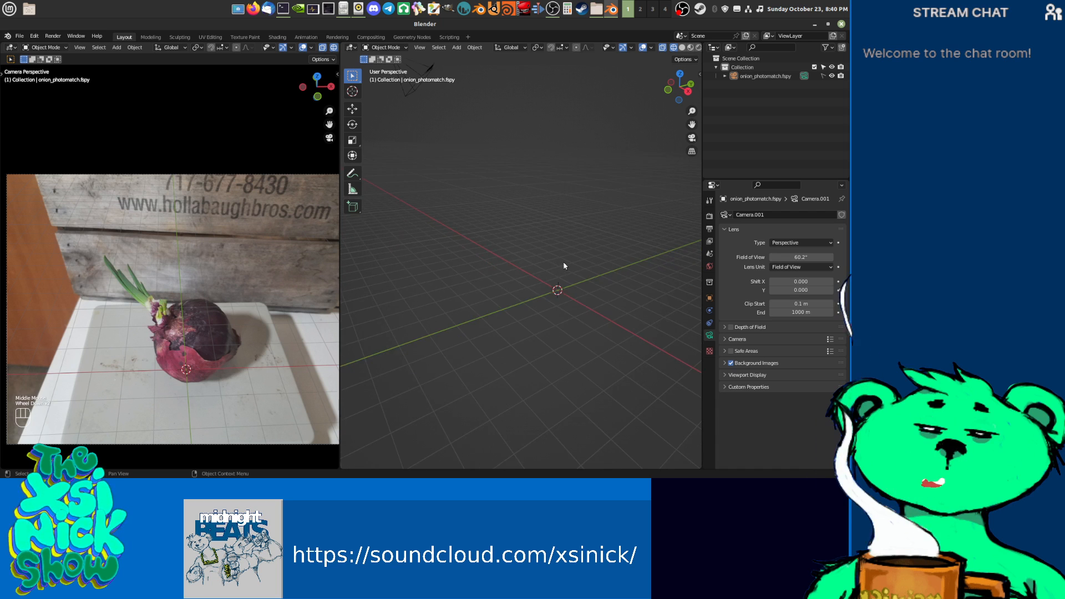
{"action": "left_click", "coordinate": [503, 237]}
Step: Frame the world origin in the perspective view and the onion close up in the camera view
{"action": "middle_click_drag", "start_coordinate": [486, 239], "coordinate": [540, 268]}
{"action": "scroll", "coordinate": [495, 275], "scroll_direction": "up", "scroll_amount": 4}
{"action": "mouse_move", "coordinate": [505, 309]}
{"action": "middle_mouse_down"}
{"action": "mouse_move", "coordinate": [515, 283]}
{"action": "mouse_move", "coordinate": [515, 303]}
{"action": "middle_mouse_up"}
{"action": "scroll", "coordinate": [504, 300], "scroll_direction": "up", "scroll_amount": 3}
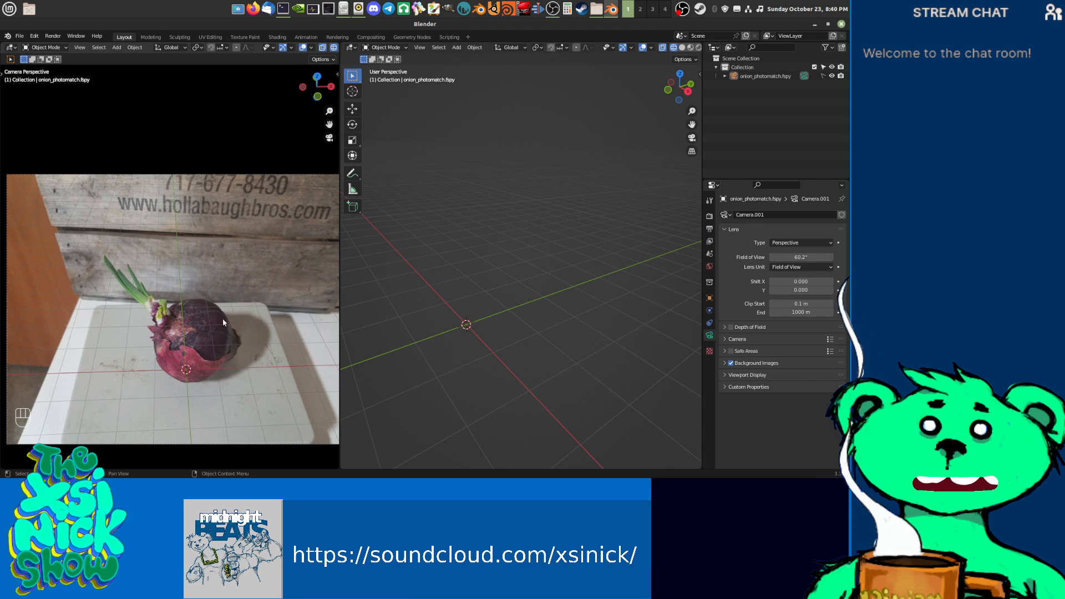
{"action": "scroll", "coordinate": [477, 334], "scroll_direction": "up", "scroll_amount": 1}
{"action": "middle_click_drag", "start_coordinate": [477, 334], "coordinate": [517, 325]}
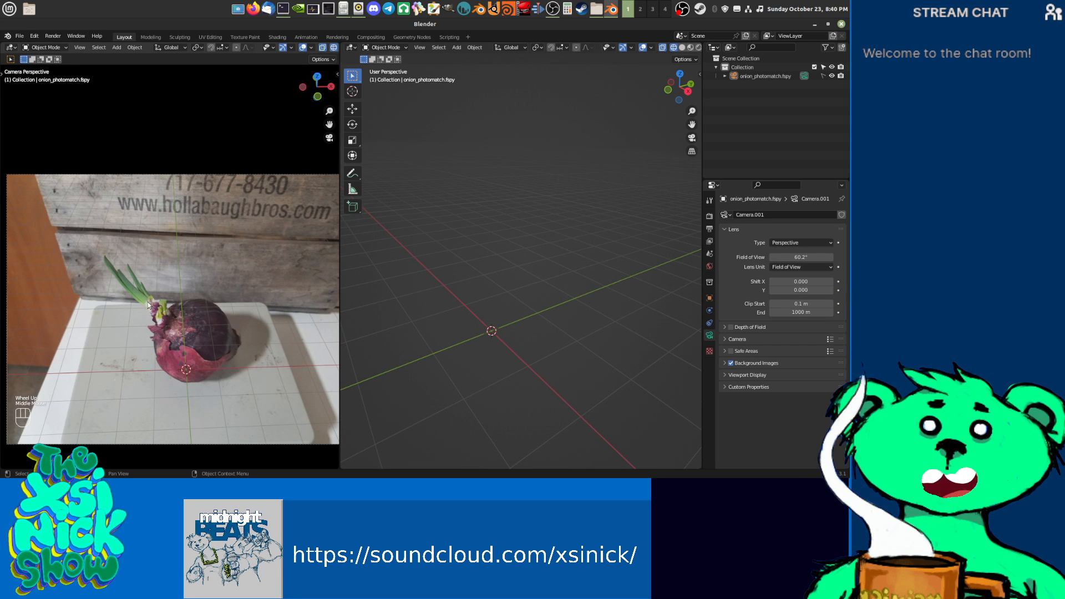
{"action": "scroll", "coordinate": [117, 266], "scroll_direction": "up", "scroll_amount": 1}
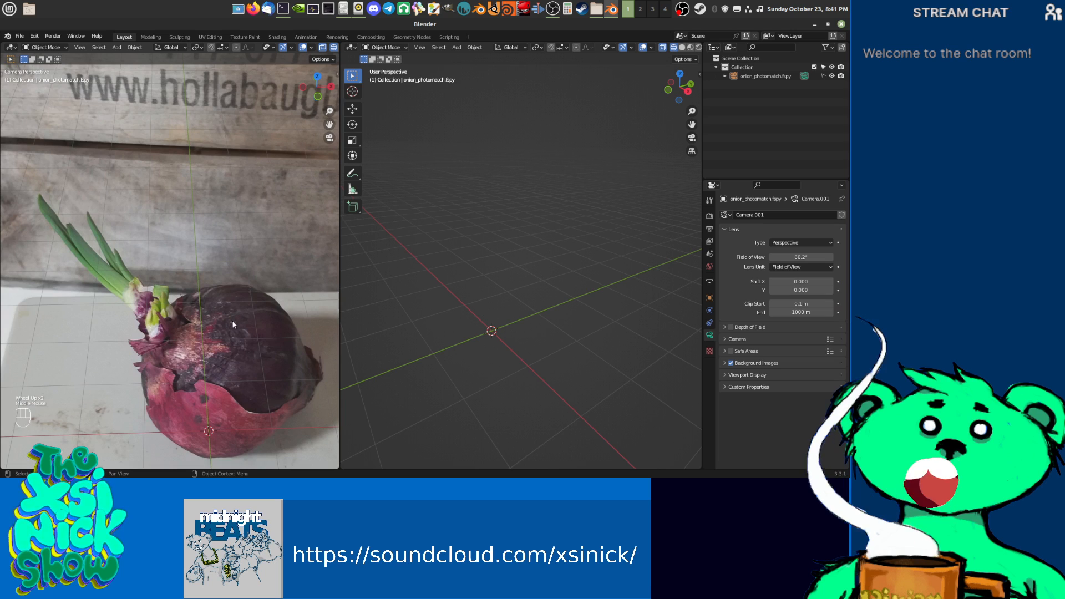
Step: Add a UV sphere at the world origin with 3 segments and 3 rings
{"action": "middle_click_drag", "start_coordinate": [234, 321], "coordinate": [188, 257]}
{"action": "scroll", "coordinate": [188, 258], "scroll_direction": "down", "scroll_amount": 1}
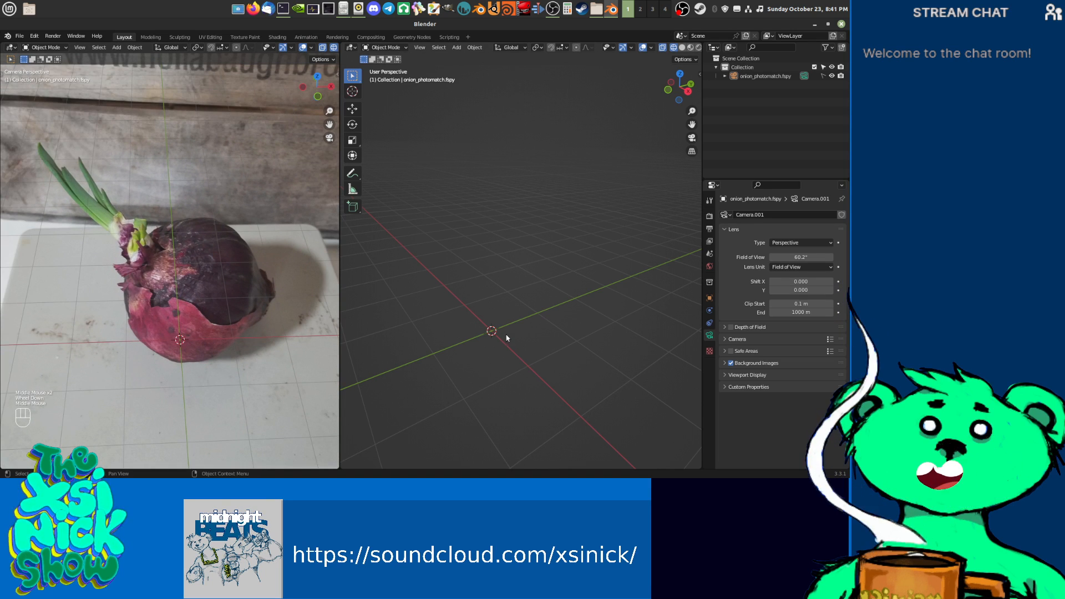
{"action": "key", "text": "shift+a"}
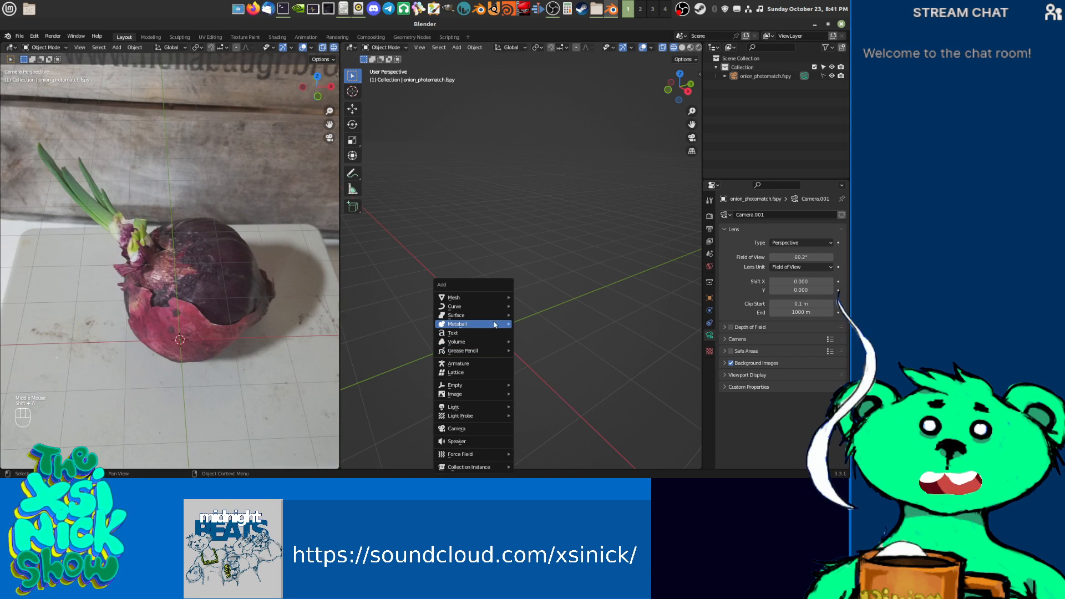
{"action": "mouse_move", "coordinate": [513, 294]}
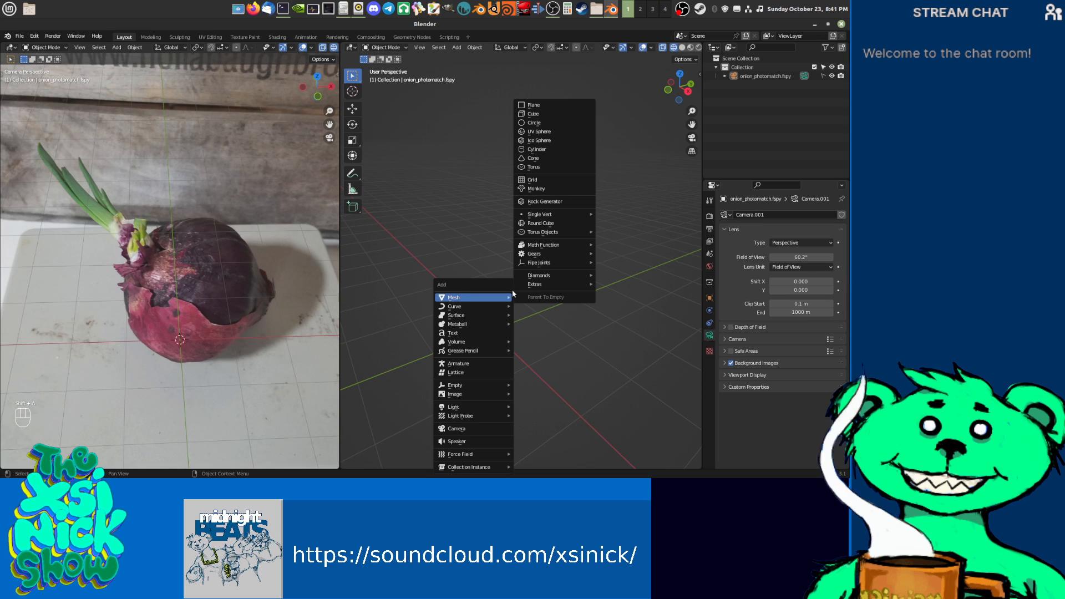
{"action": "left_click", "coordinate": [544, 132]}
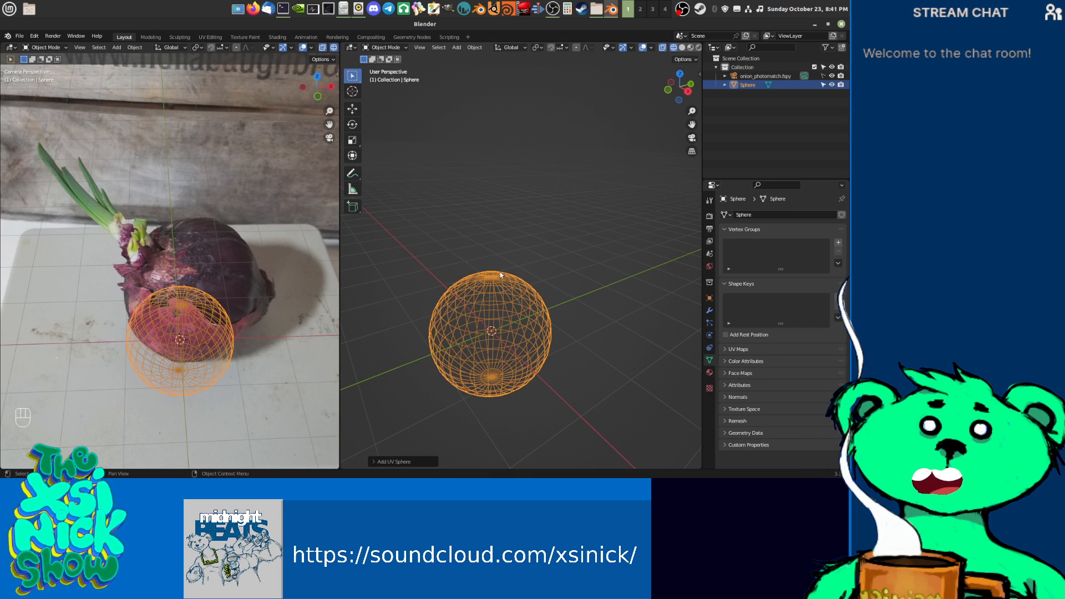
{"action": "left_click", "coordinate": [384, 462]}
{"action": "double_click", "coordinate": [426, 364]}
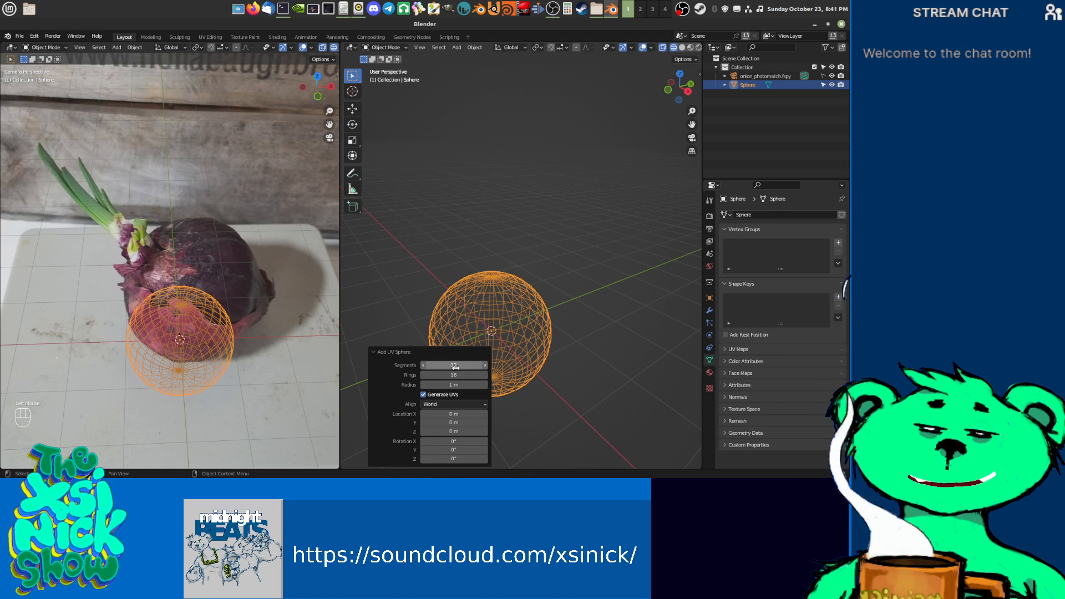
{"action": "type", "text": "3"}
{"action": "key", "text": "Return"}
{"action": "double_click", "coordinate": [454, 375]}
{"action": "type", "text": "3"}
{"action": "key", "text": "Return"}
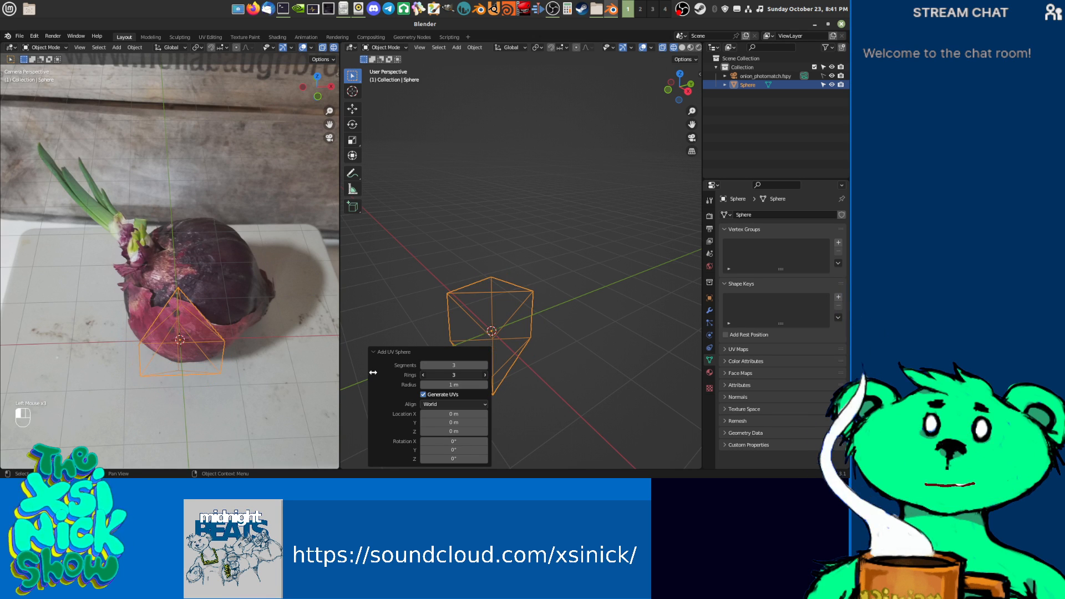
Step: Increase the new UV sphere to 9 segments and 6 rings
{"action": "left_click", "coordinate": [486, 365]}
{"action": "left_click", "coordinate": [485, 365]}
{"action": "left_click", "coordinate": [485, 365]}
{"action": "middle_click_drag", "start_coordinate": [553, 222], "coordinate": [588, 161]}
{"action": "middle_click_drag", "start_coordinate": [524, 291], "coordinate": [558, 244]}
{"action": "left_click", "coordinate": [485, 364]}
{"action": "left_click", "coordinate": [485, 364]}
{"action": "left_click", "coordinate": [486, 365]}
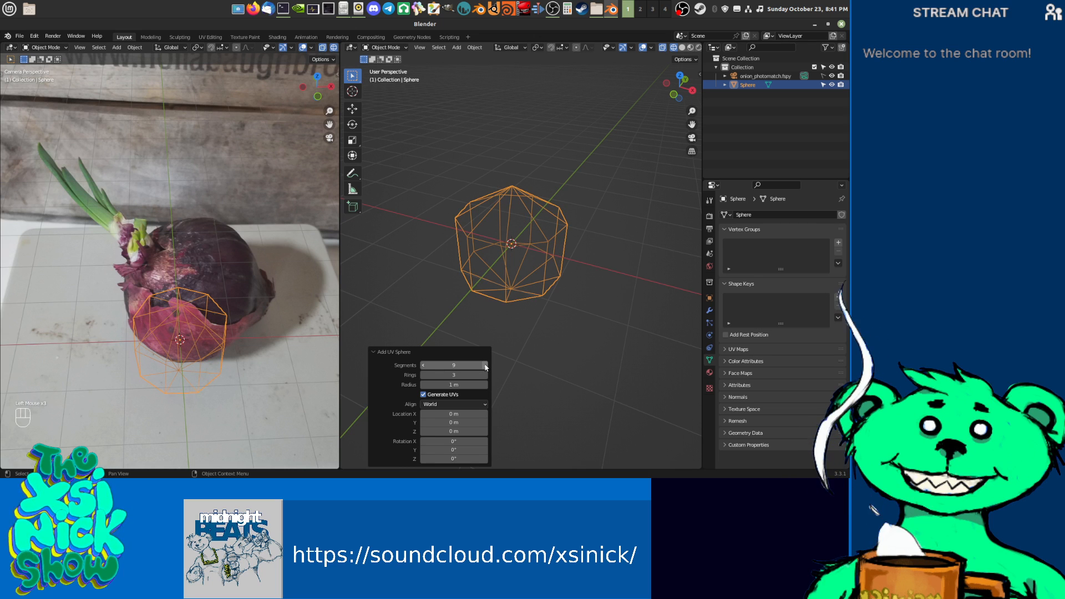
{"action": "left_click", "coordinate": [485, 375]}
{"action": "left_click", "coordinate": [485, 375]}
{"action": "left_click", "coordinate": [486, 375]}
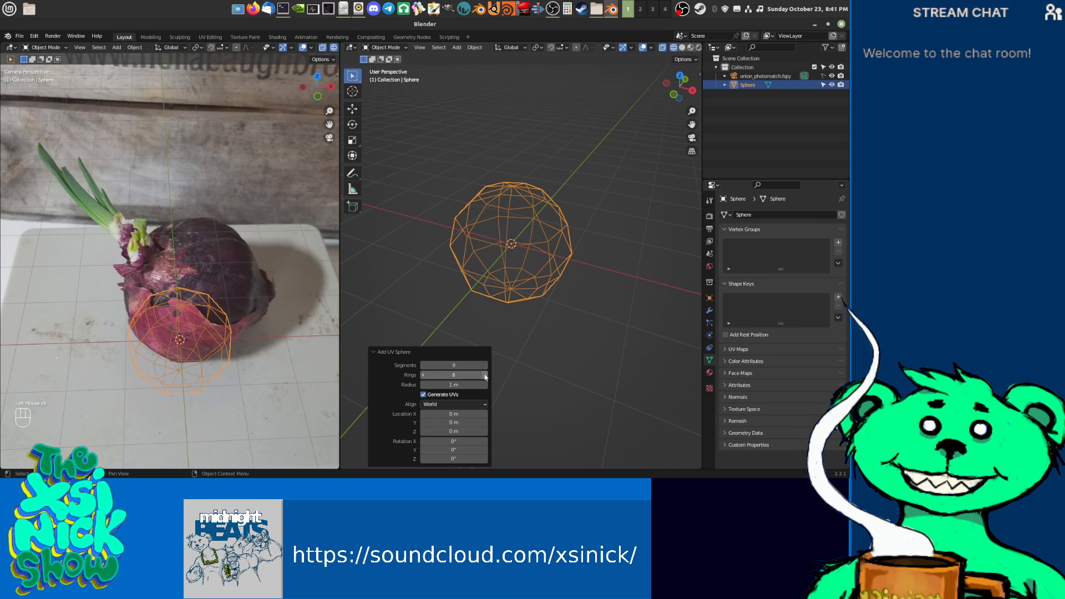
Step: Show the perspective view in solid shading and move the sphere's whole mesh up 1 m along Z in Edit Mode, keeping its origin in place
{"action": "middle_click_drag", "start_coordinate": [538, 254], "coordinate": [543, 272], "text": "shift"}
{"action": "left_click", "coordinate": [683, 47]}
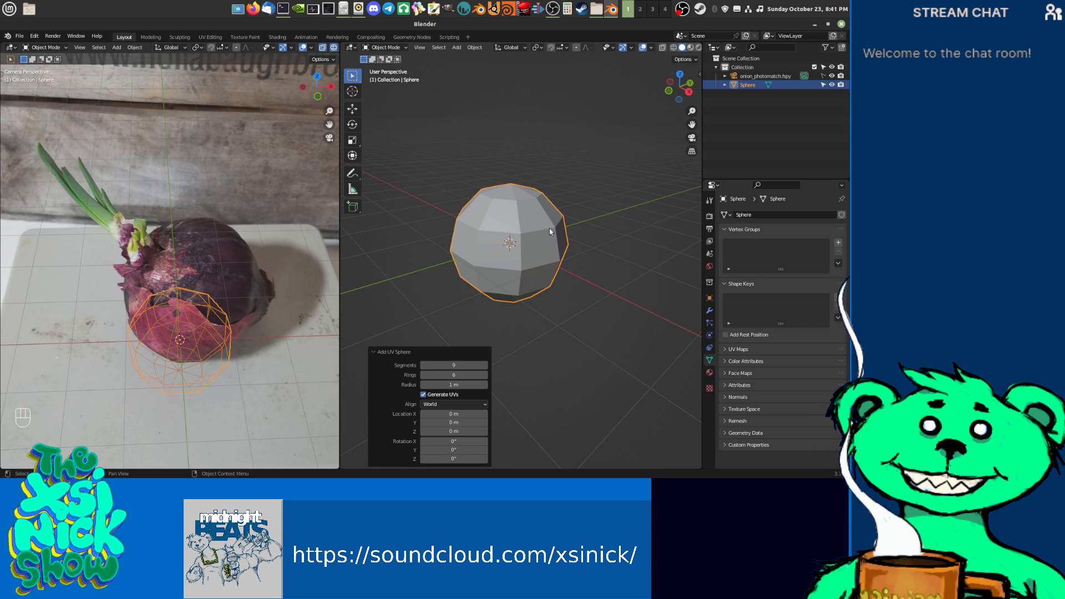
{"action": "key", "text": "Tab"}
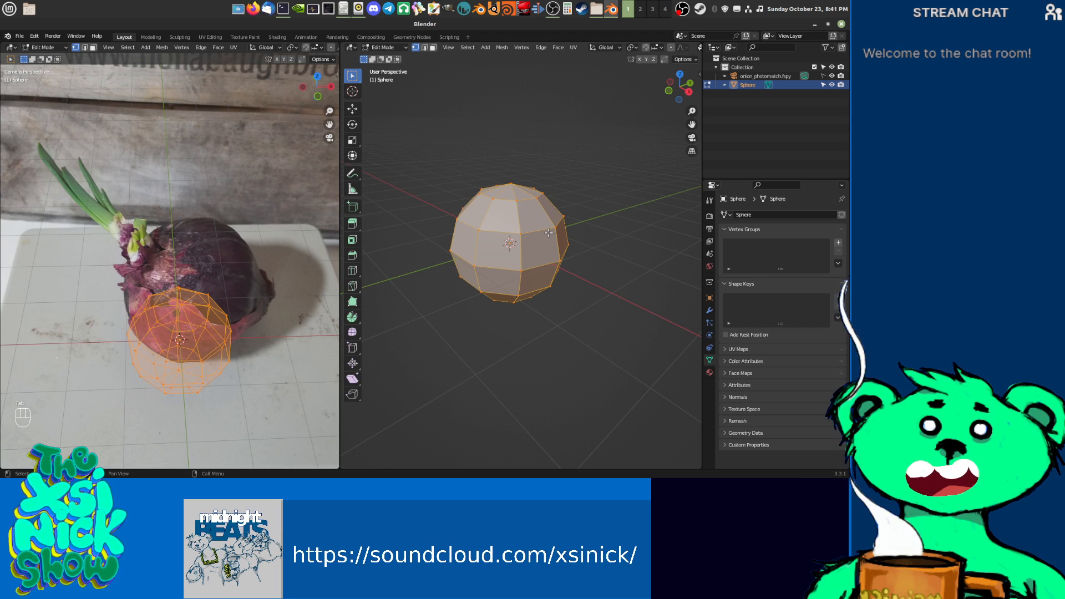
{"action": "key", "text": "g"}
{"action": "key", "text": "KP_1"}
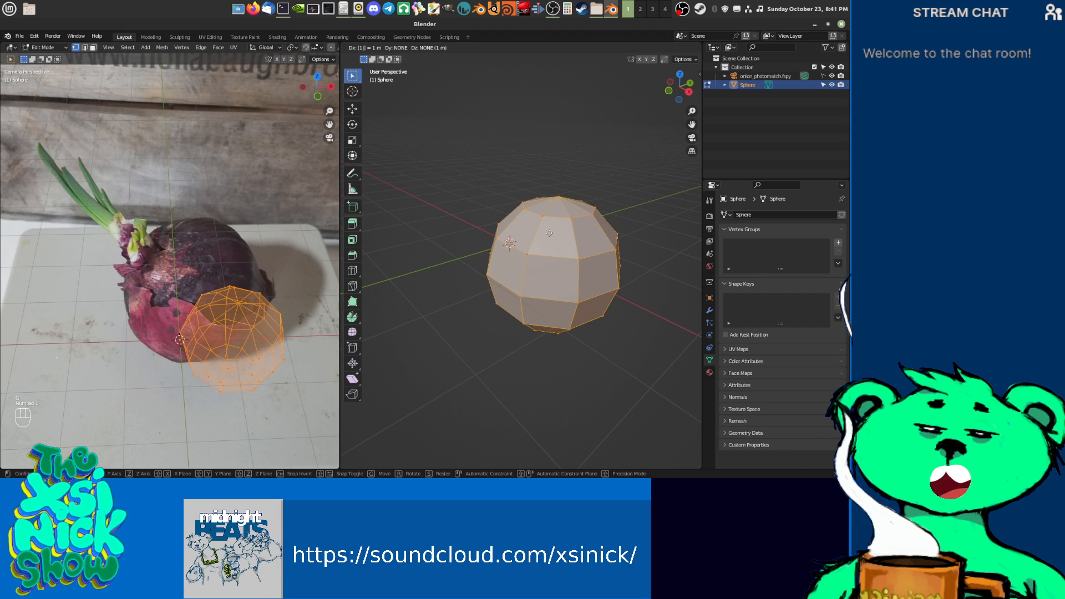
{"action": "key", "text": "z"}
{"action": "key", "text": "KP_Enter"}
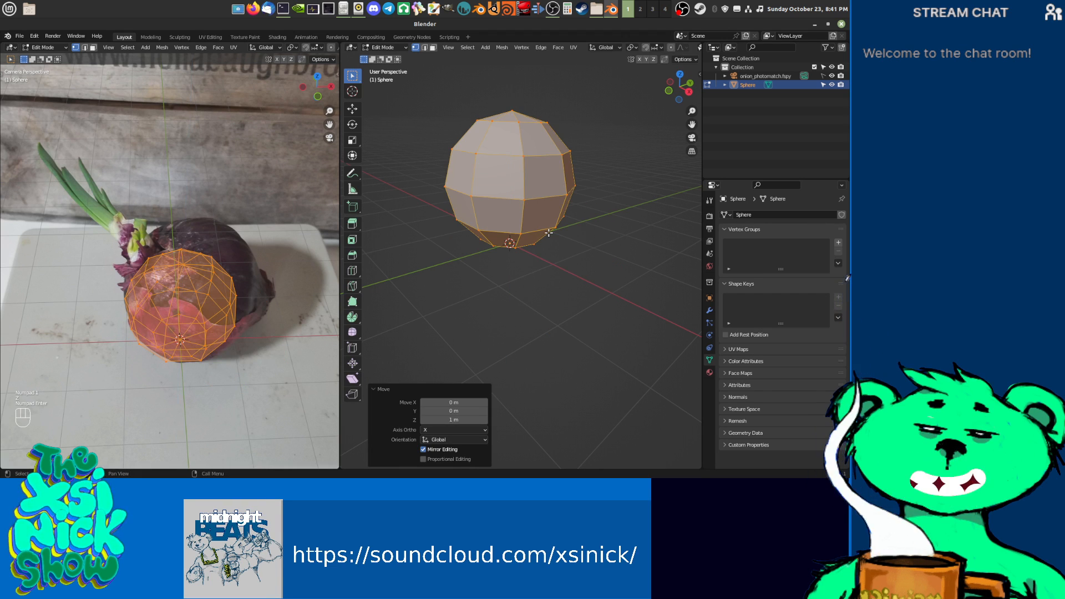
{"action": "middle_click_drag", "start_coordinate": [556, 209], "coordinate": [598, 242]}
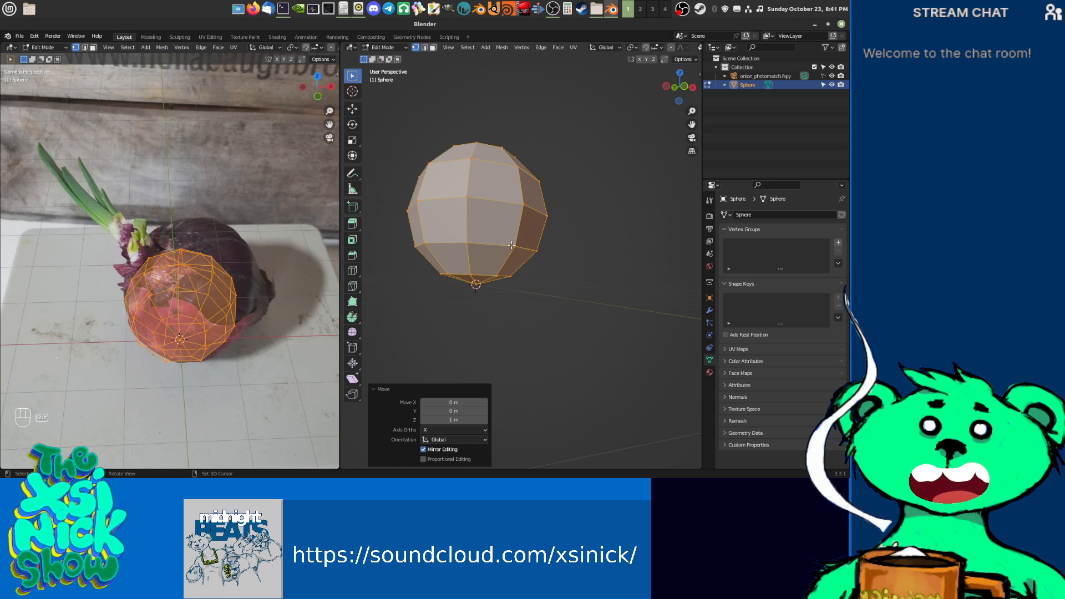
{"action": "middle_click_drag", "start_coordinate": [542, 294], "coordinate": [531, 269], "text": "shift"}
{"action": "key", "text": "Tab"}
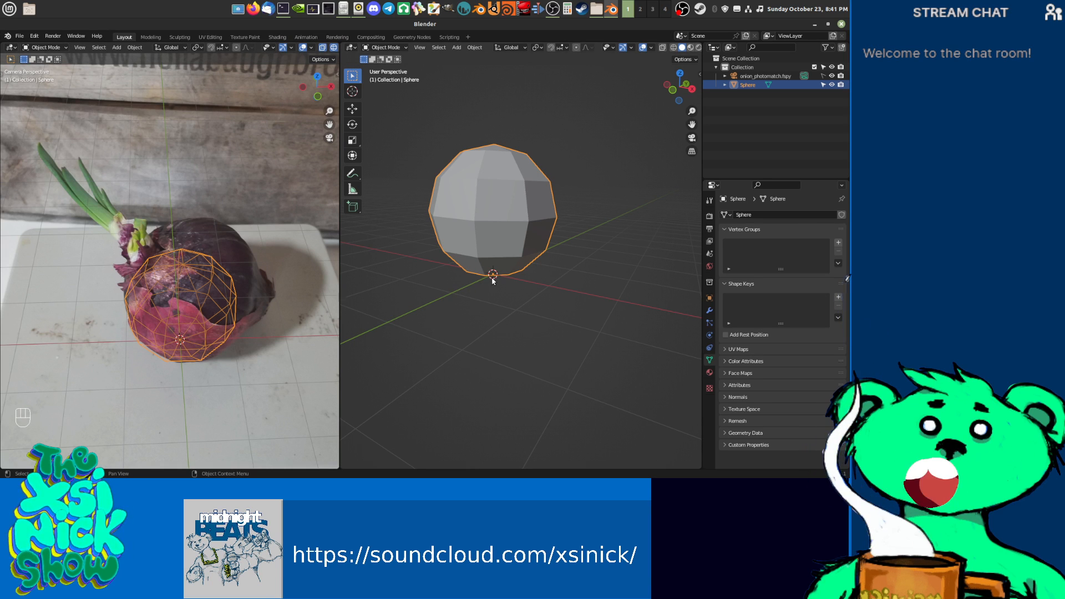
{"action": "middle_click_drag", "start_coordinate": [493, 280], "coordinate": [495, 283]}
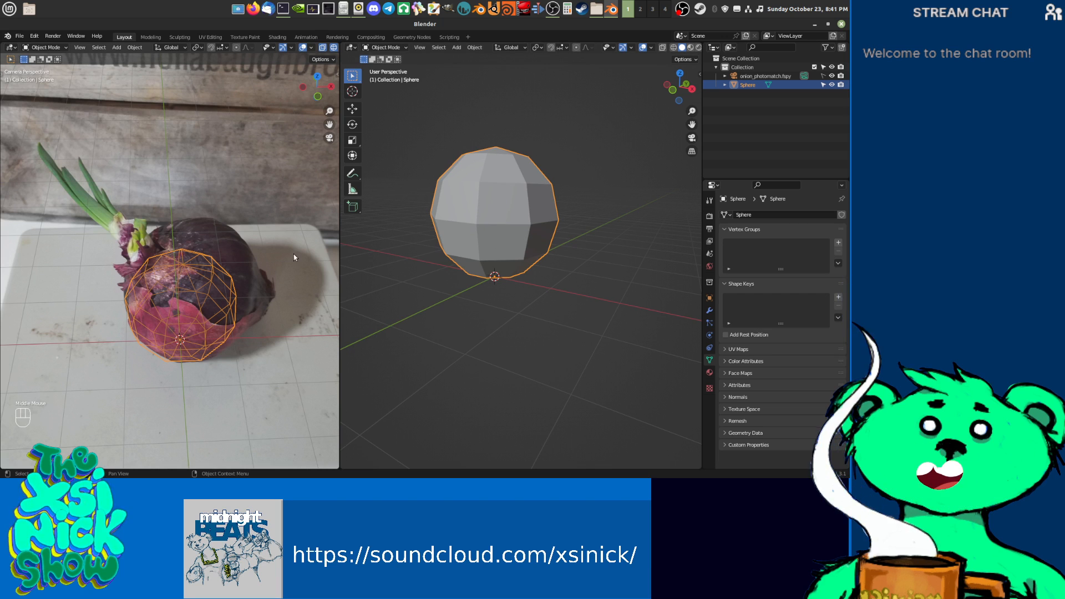
{"action": "scroll", "coordinate": [192, 272], "scroll_direction": "up", "scroll_amount": 1}
{"action": "scroll", "coordinate": [192, 273], "scroll_direction": "down", "scroll_amount": 1}
{"action": "scroll", "coordinate": [190, 272], "scroll_direction": "up", "scroll_amount": 2}
{"action": "scroll", "coordinate": [188, 273], "scroll_direction": "down", "scroll_amount": 2}
{"action": "key", "text": "r"}
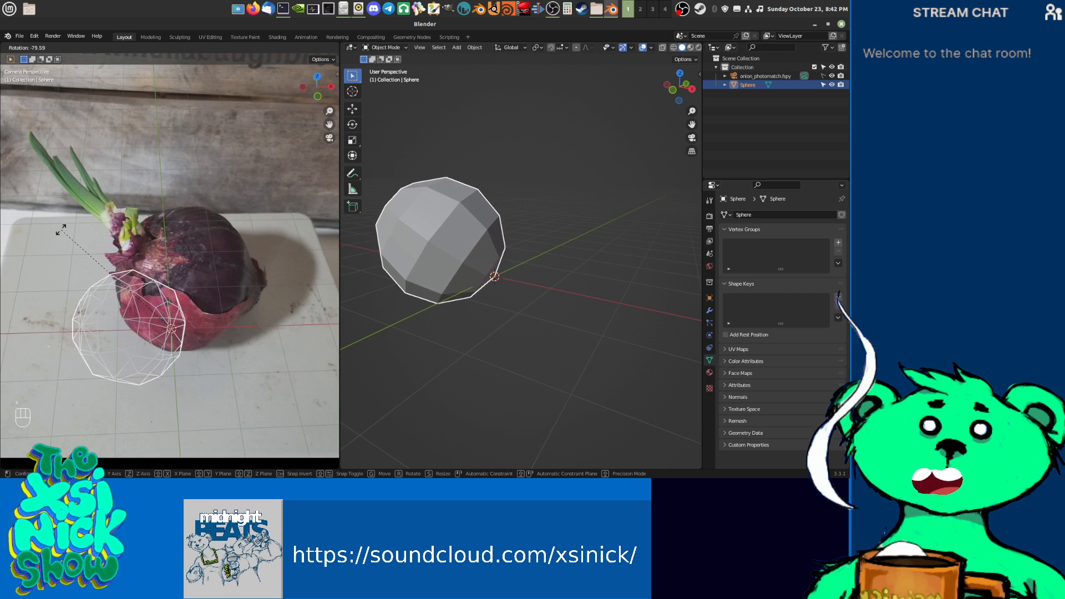
{"action": "right_click", "coordinate": [94, 223]}
{"action": "middle_click_drag", "start_coordinate": [559, 256], "coordinate": [581, 286]}
{"action": "scroll", "coordinate": [577, 269], "scroll_direction": "down", "scroll_amount": 2}
{"action": "key", "text": "t"}
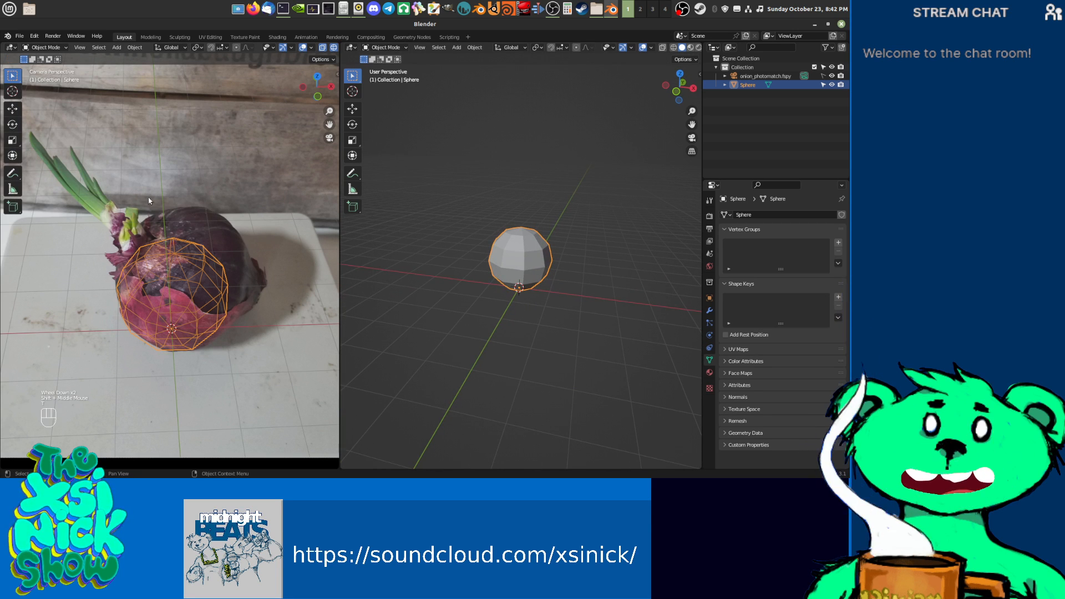
{"action": "key", "text": "t"}
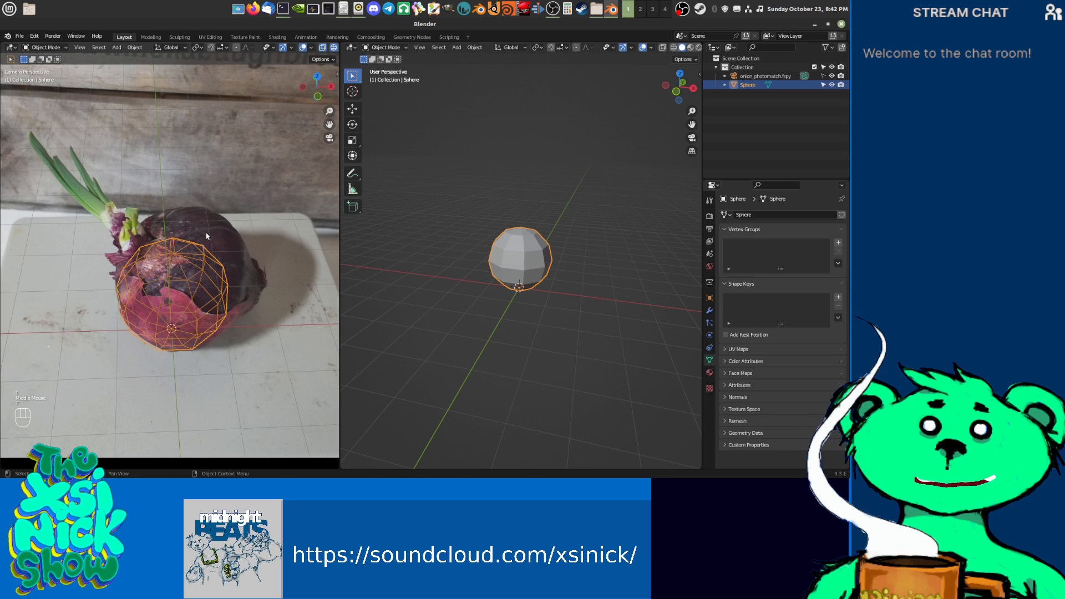
Step: Rotate the sphere onto its side in the camera view and move it back over the onion's body
{"action": "key", "text": "r"}
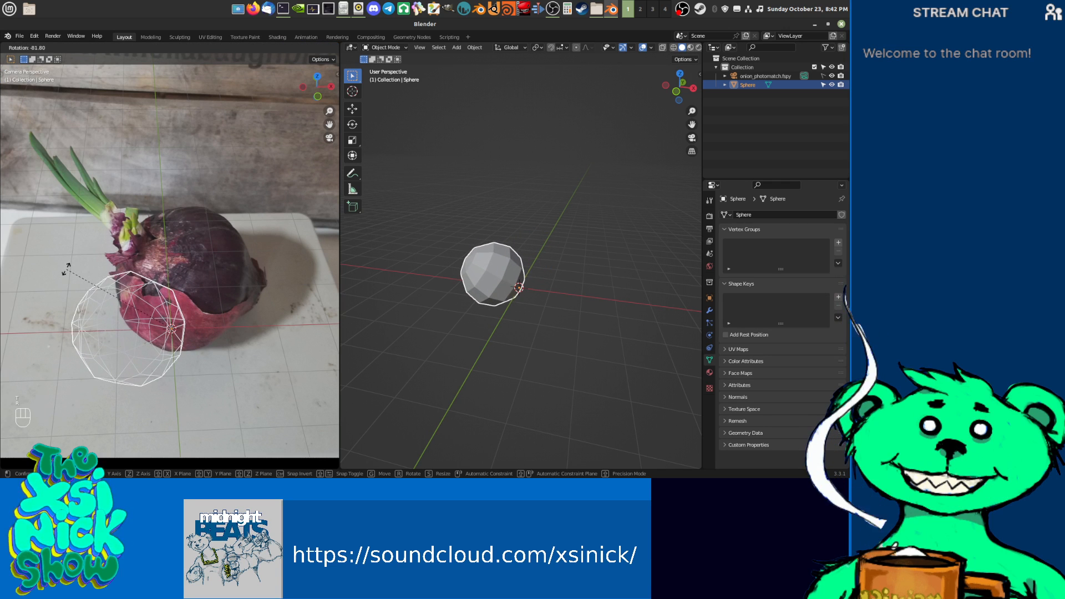
{"action": "left_click", "coordinate": [61, 278]}
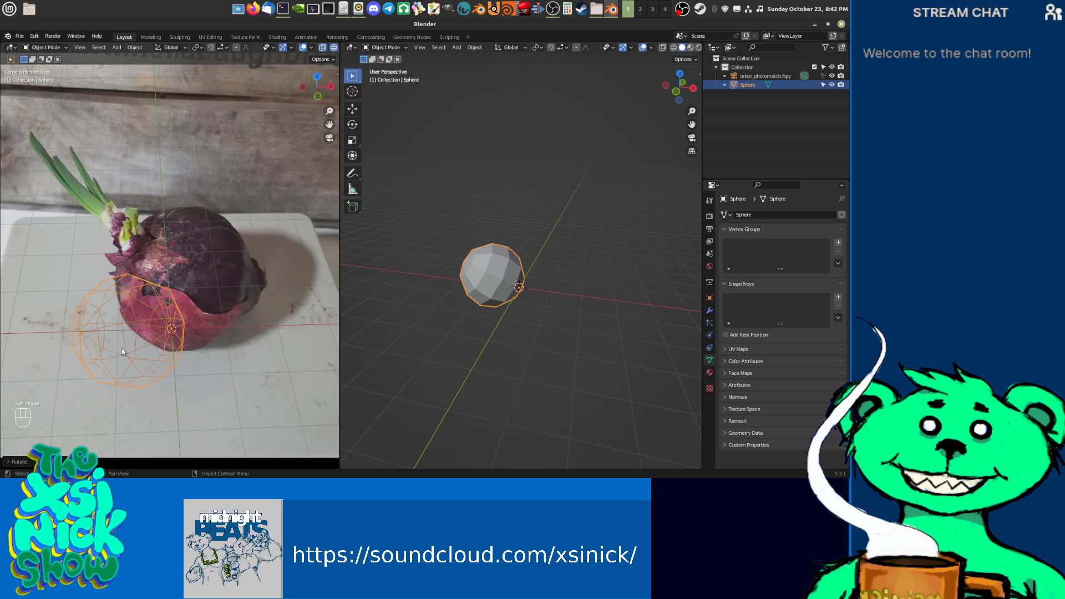
{"action": "key", "text": "g"}
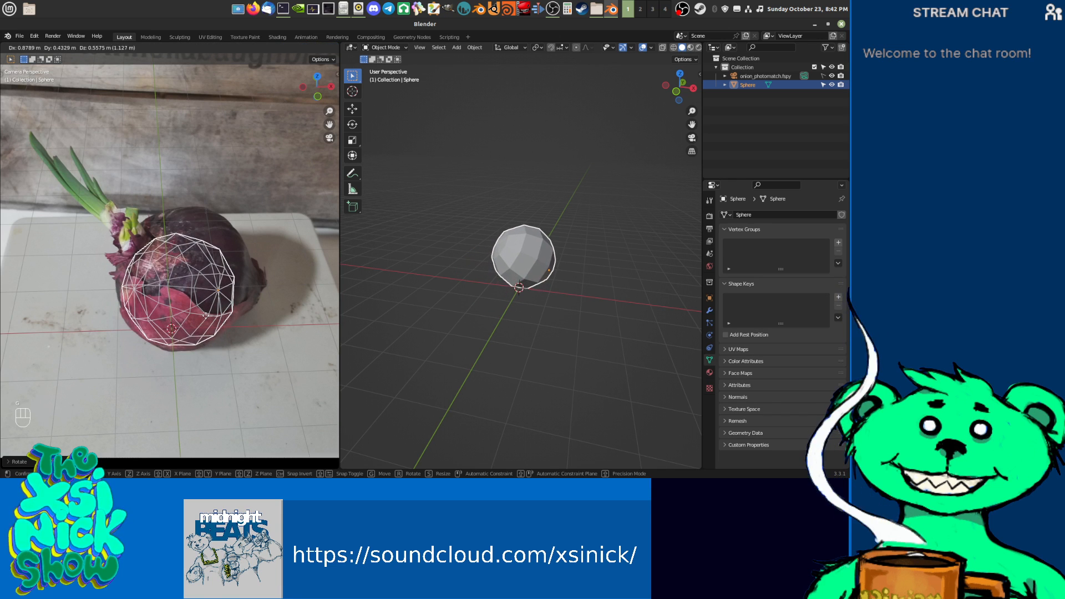
{"action": "left_click", "coordinate": [208, 313]}
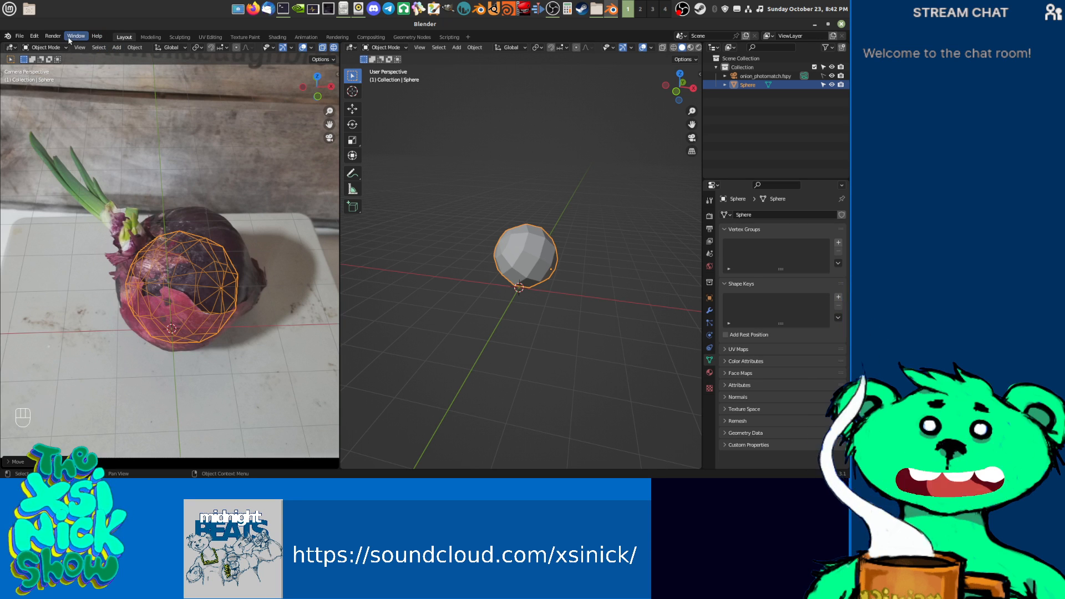
Step: Set the Screencast Keys color to yellow with H 0.142, S 1.000 and V 1.000, and enable its background
{"action": "left_click", "coordinate": [699, 74]}
{"action": "left_click", "coordinate": [696, 291]}
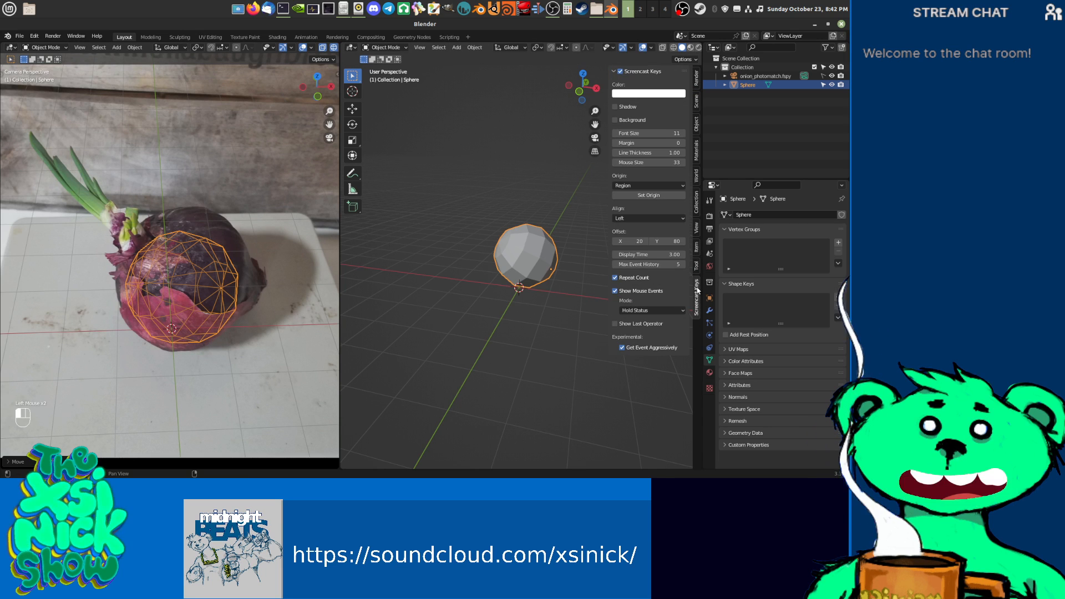
{"action": "left_click", "coordinate": [644, 93]}
{"action": "left_click_drag", "start_coordinate": [681, 149], "coordinate": [622, 154]}
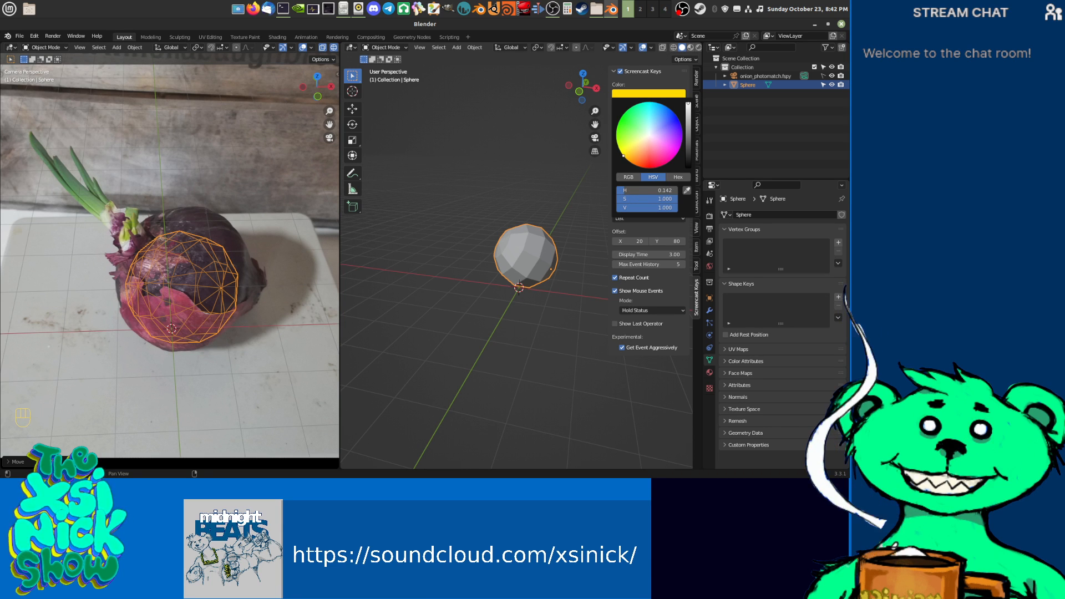
{"action": "left_click", "coordinate": [612, 121]}
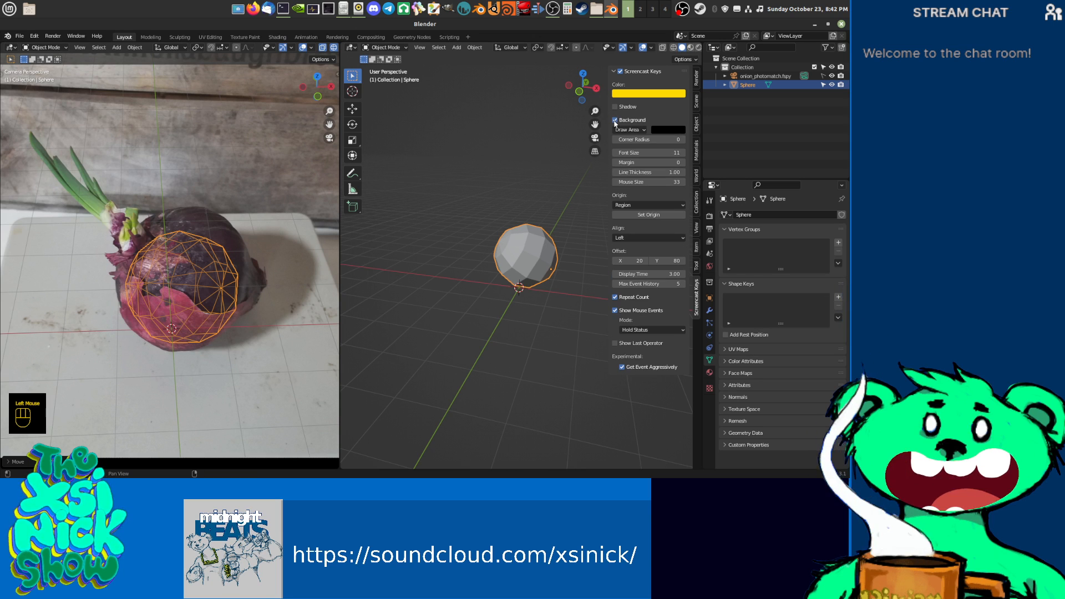
{"action": "left_click", "coordinate": [674, 131]}
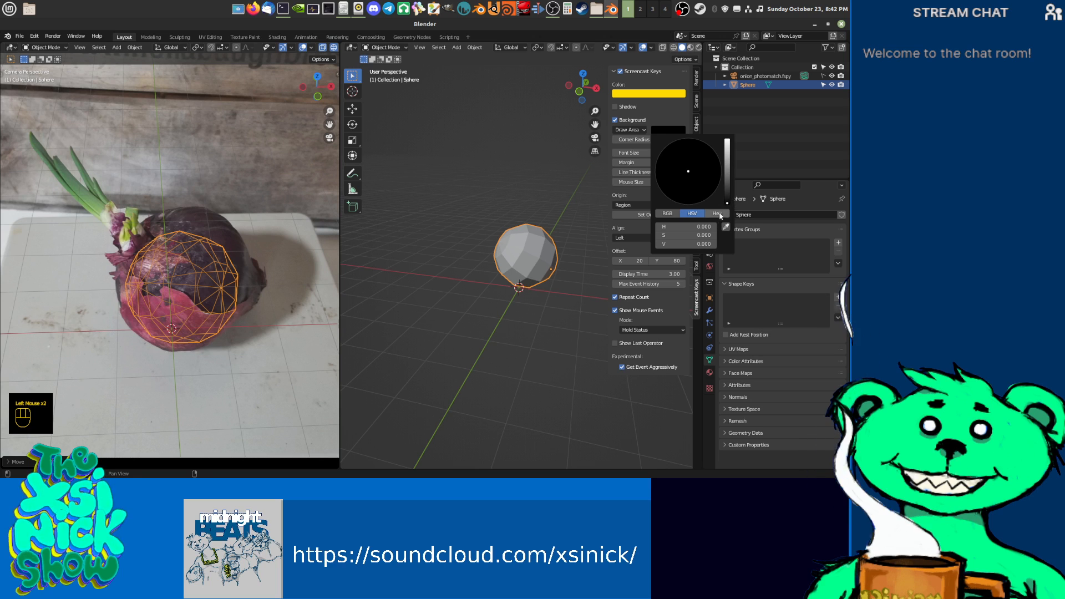
{"action": "left_click", "coordinate": [671, 215]}
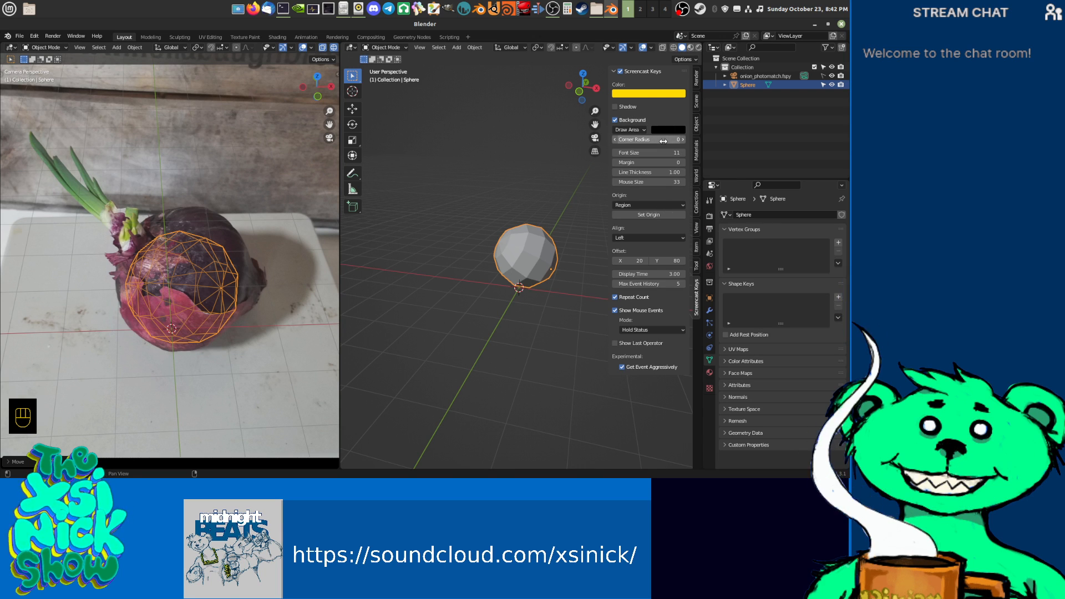
Step: Try the Text background mode for Screencast Keys and return to Draw Area
{"action": "left_click", "coordinate": [628, 131]}
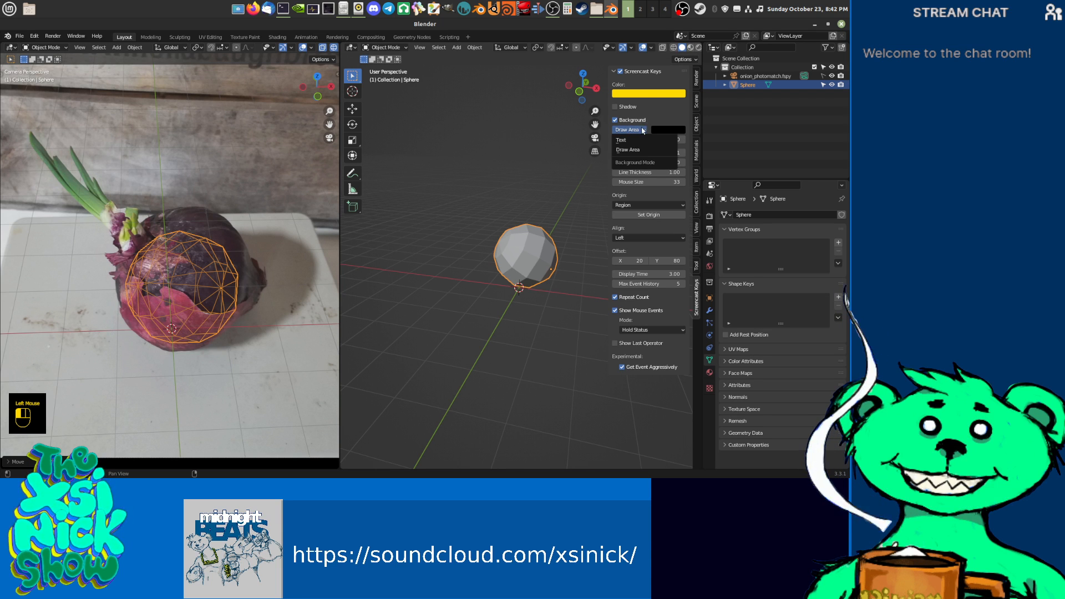
{"action": "left_click", "coordinate": [629, 142]}
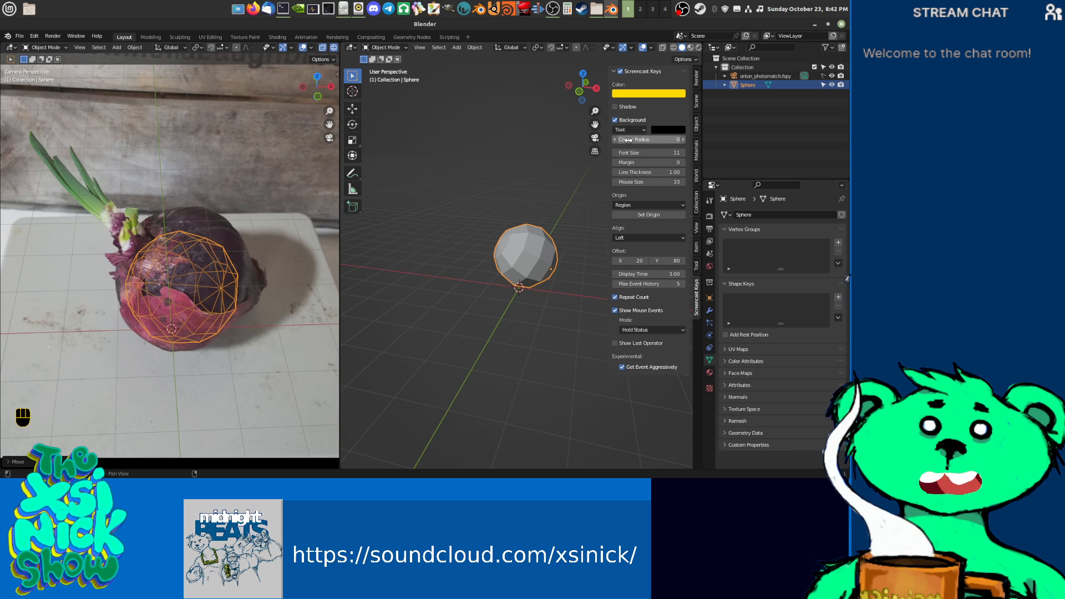
{"action": "left_click", "coordinate": [637, 133]}
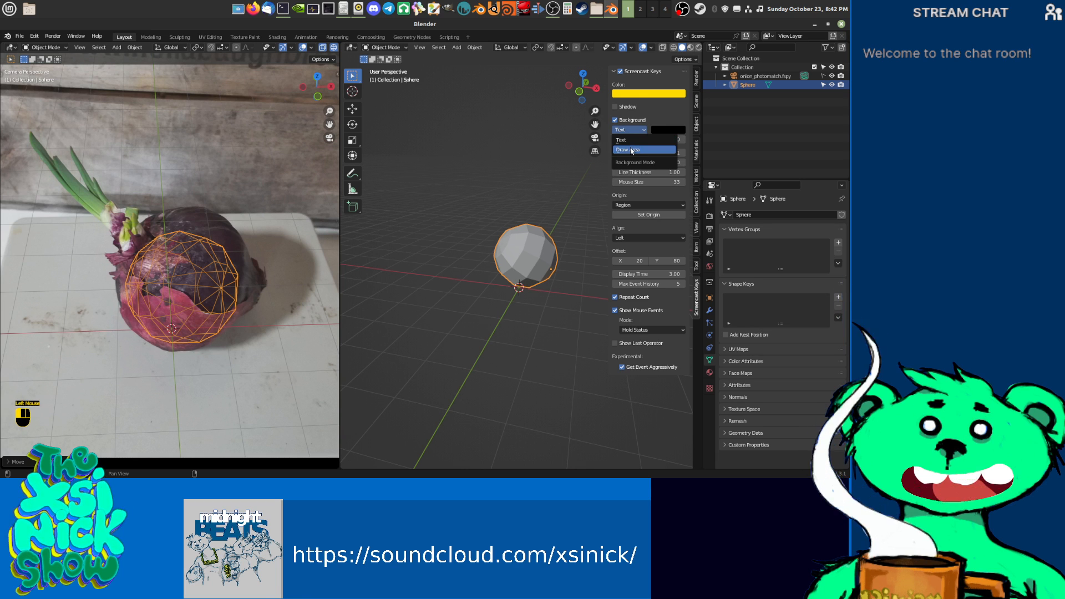
{"action": "left_click", "coordinate": [628, 150]}
Step: Set the Screencast Keys background color to dark grey with R, G and B at 0.064, and hide the sidebar
{"action": "left_click", "coordinate": [673, 134]}
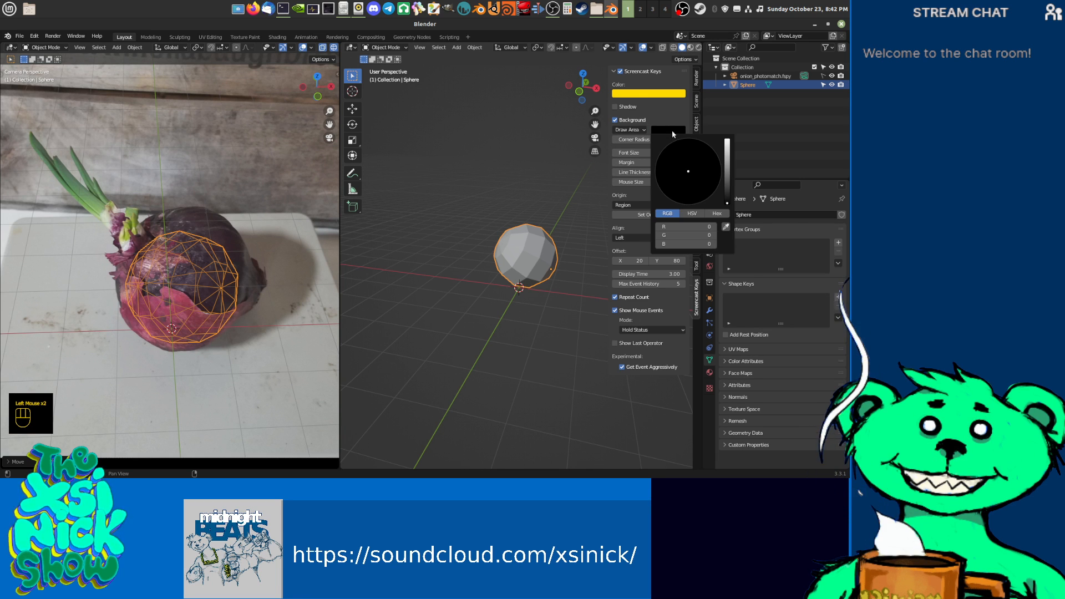
{"action": "left_click_drag", "start_coordinate": [727, 201], "coordinate": [726, 186]}
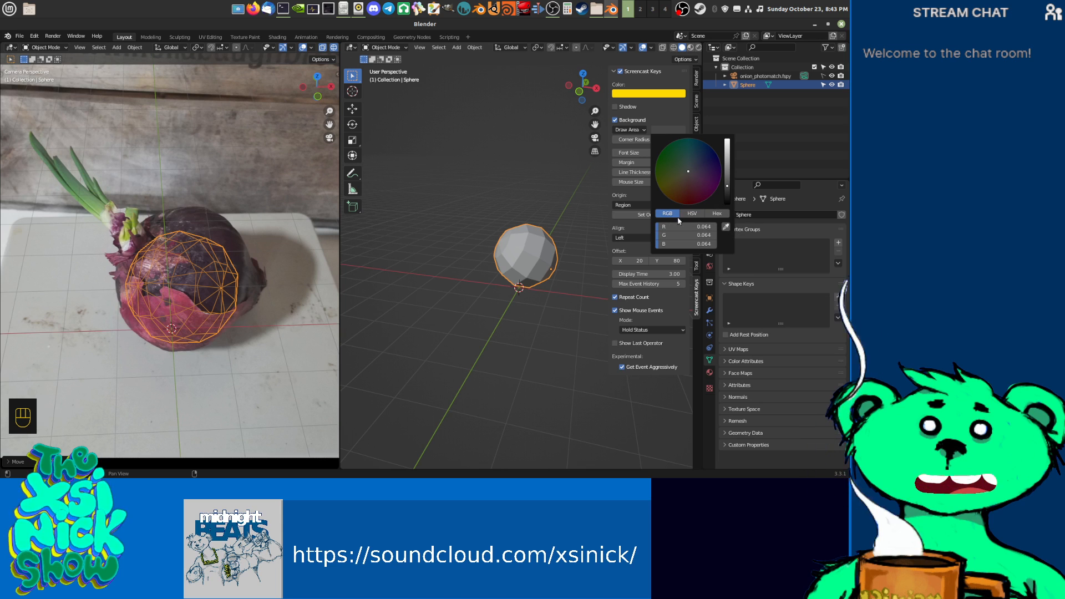
{"action": "left_click", "coordinate": [714, 214]}
{"action": "left_click", "coordinate": [668, 215]}
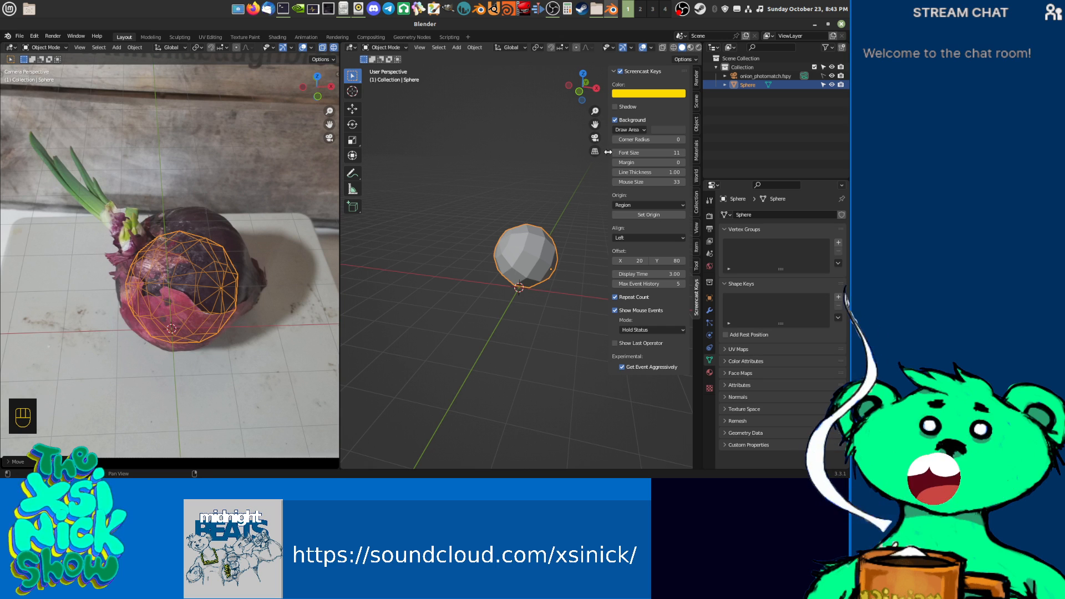
{"action": "left_click_drag", "start_coordinate": [607, 156], "coordinate": [777, 151]}
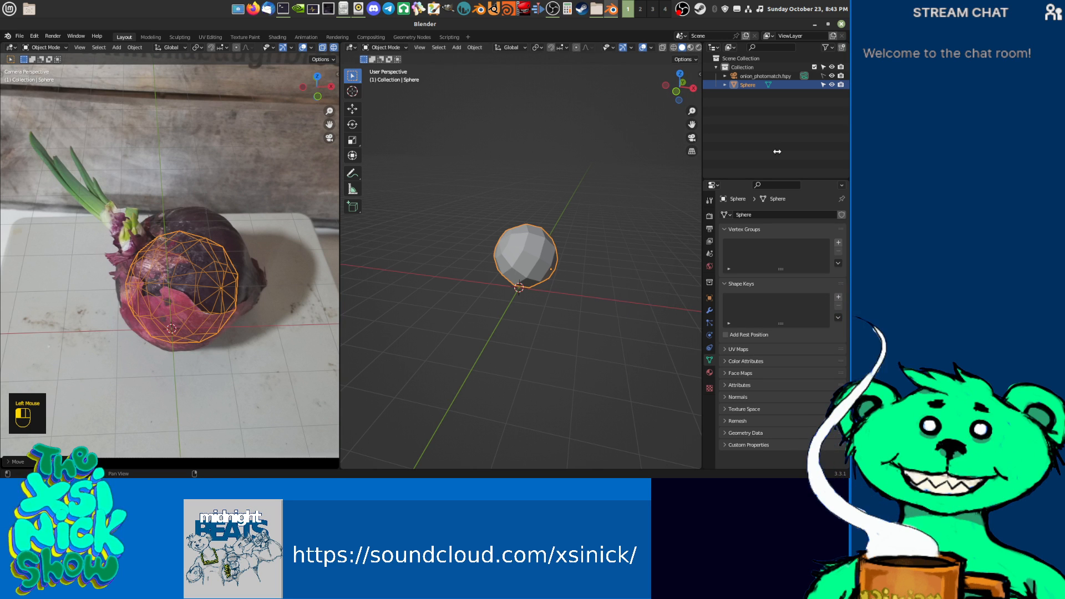
{"action": "middle_click_drag", "start_coordinate": [551, 241], "coordinate": [533, 280]}
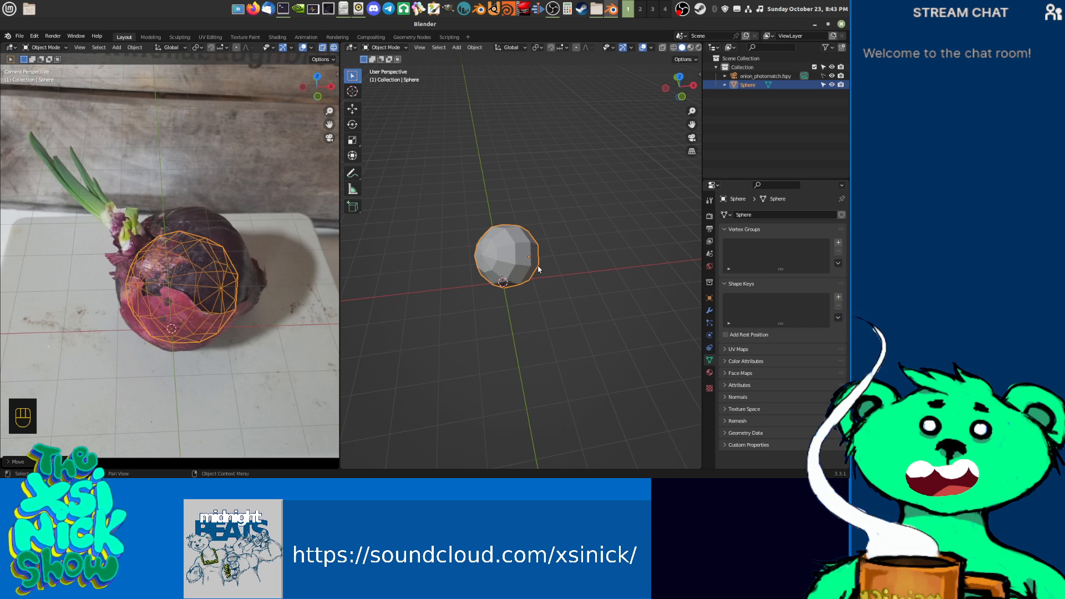
Step: Delete the sphere and add a cube mesh in its place
{"action": "key", "text": "Delete"}
{"action": "mouse_move", "coordinate": [531, 277]}
{"action": "middle_mouse_down", "text": "shift"}
{"action": "mouse_move", "coordinate": [534, 255]}
{"action": "mouse_move", "coordinate": [521, 264]}
{"action": "mouse_move", "coordinate": [527, 275]}
{"action": "middle_mouse_up", "text": "shift"}
{"action": "key", "text": "shift+a"}
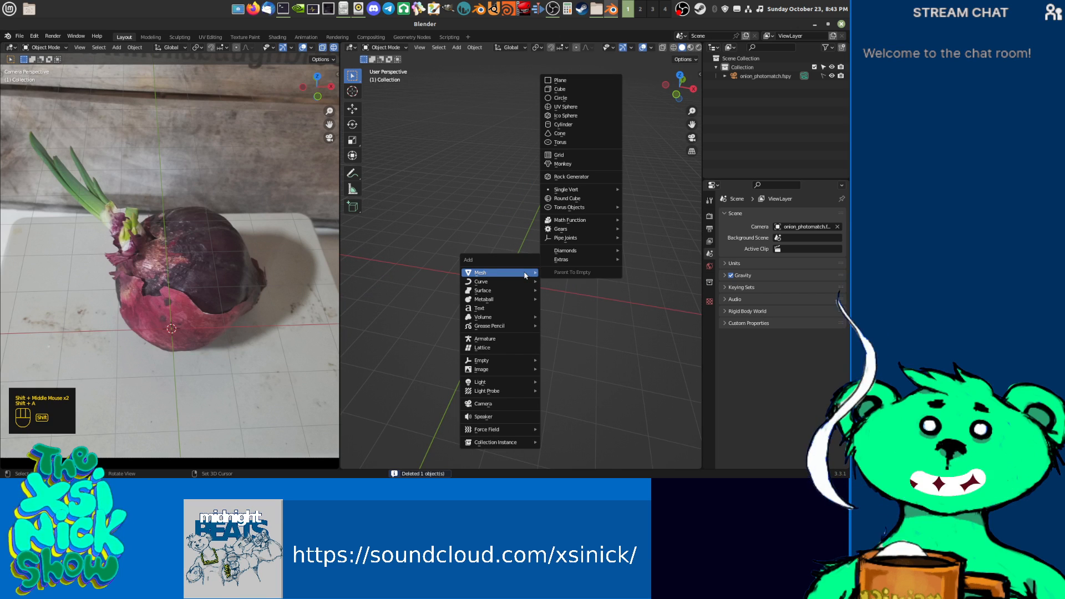
{"action": "left_click", "coordinate": [557, 89]}
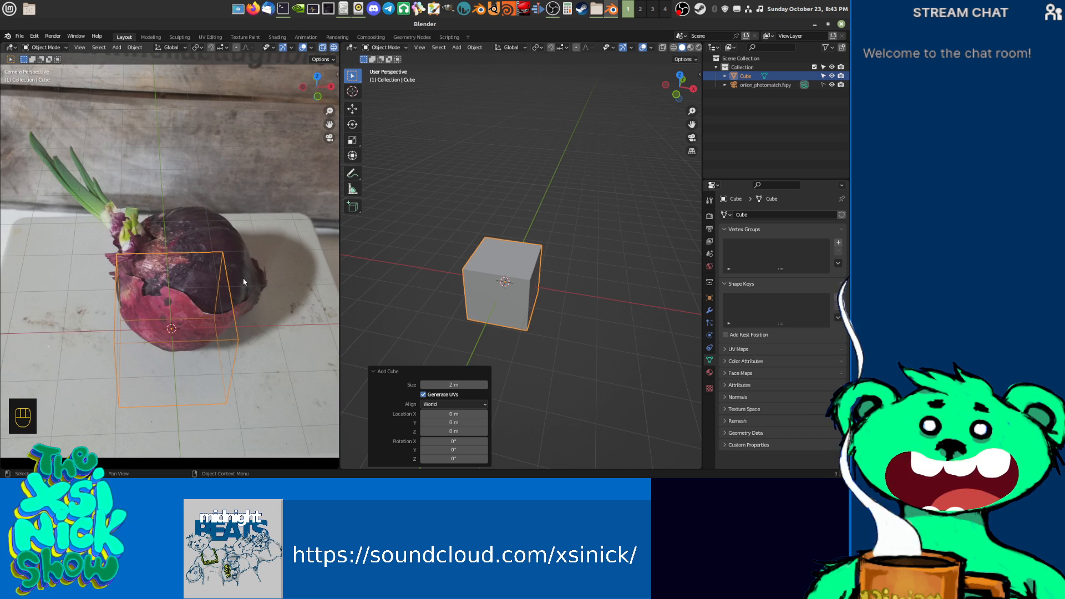
Step: Rotate the cube in the camera view, rotate it another 27° in the perspective view, and nudge it slightly
{"action": "key", "text": "r"}
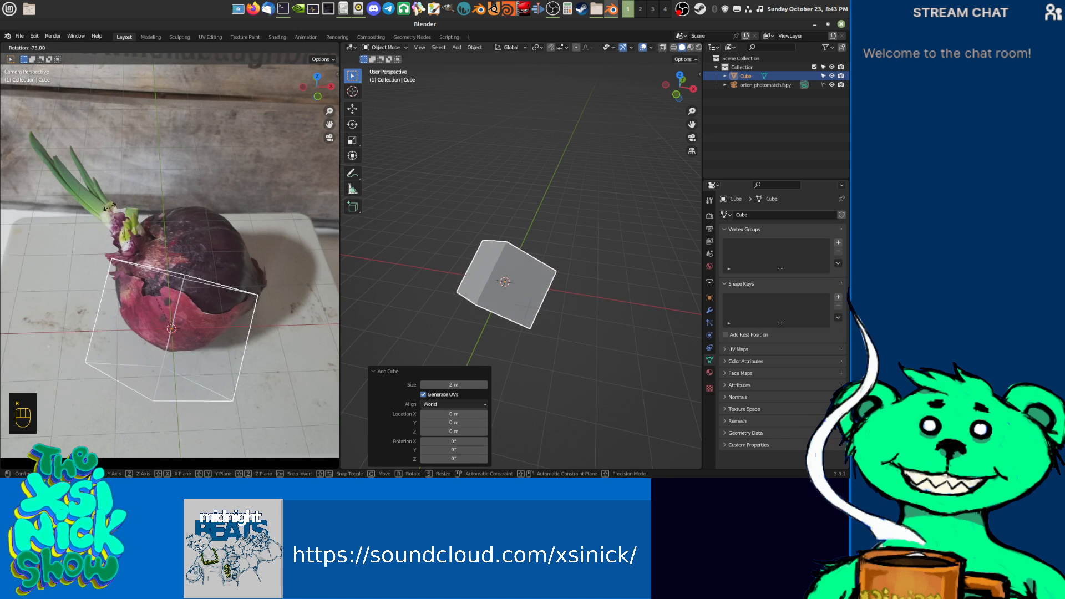
{"action": "left_click", "coordinate": [130, 214]}
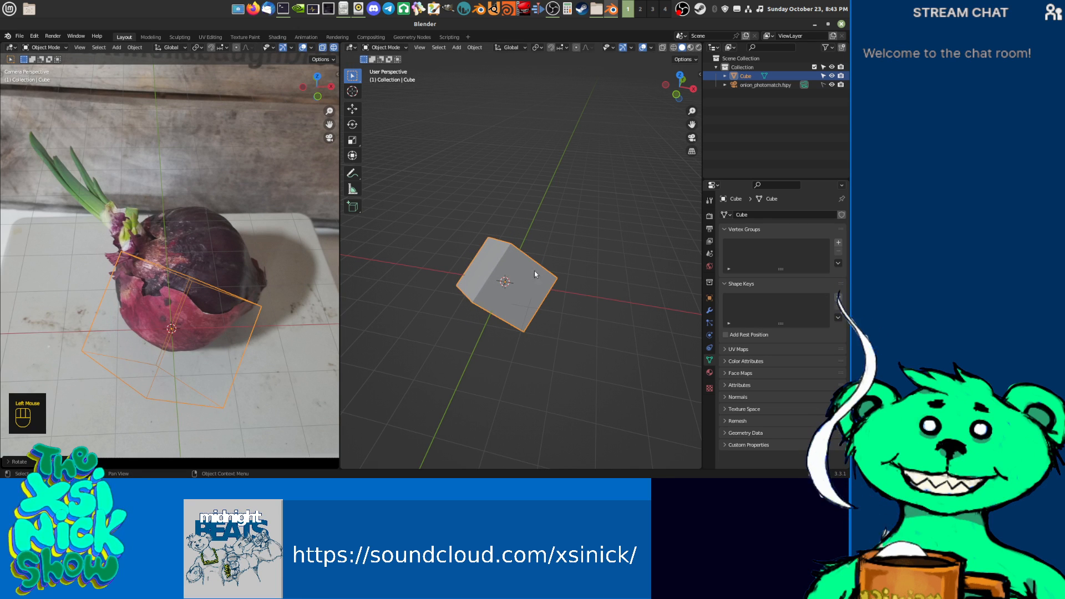
{"action": "middle_click_drag", "start_coordinate": [565, 269], "coordinate": [510, 212]}
{"action": "key", "text": "r"}
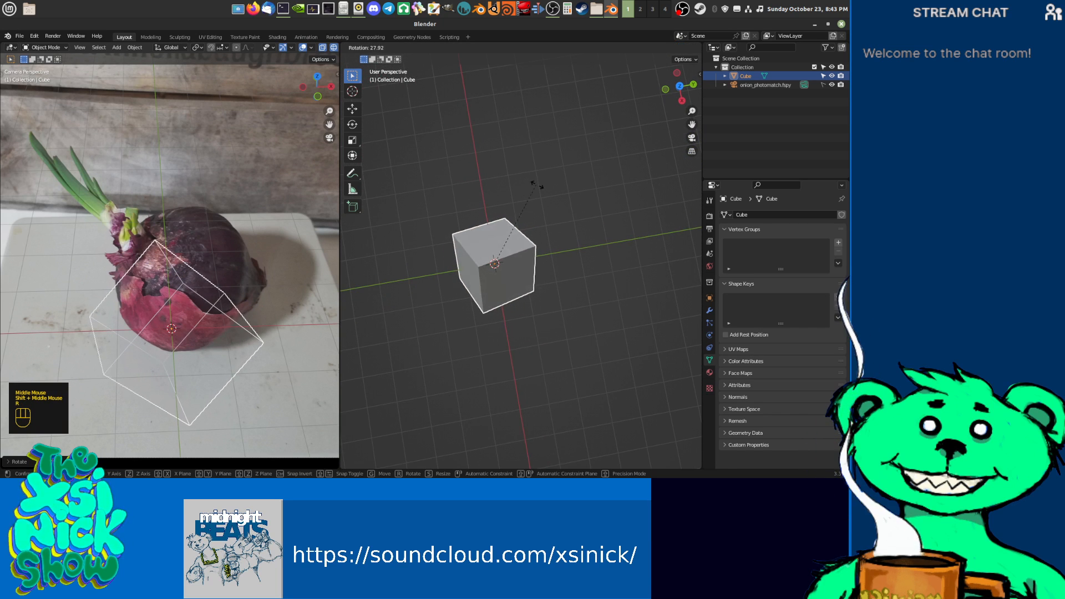
{"action": "left_click", "coordinate": [534, 188]}
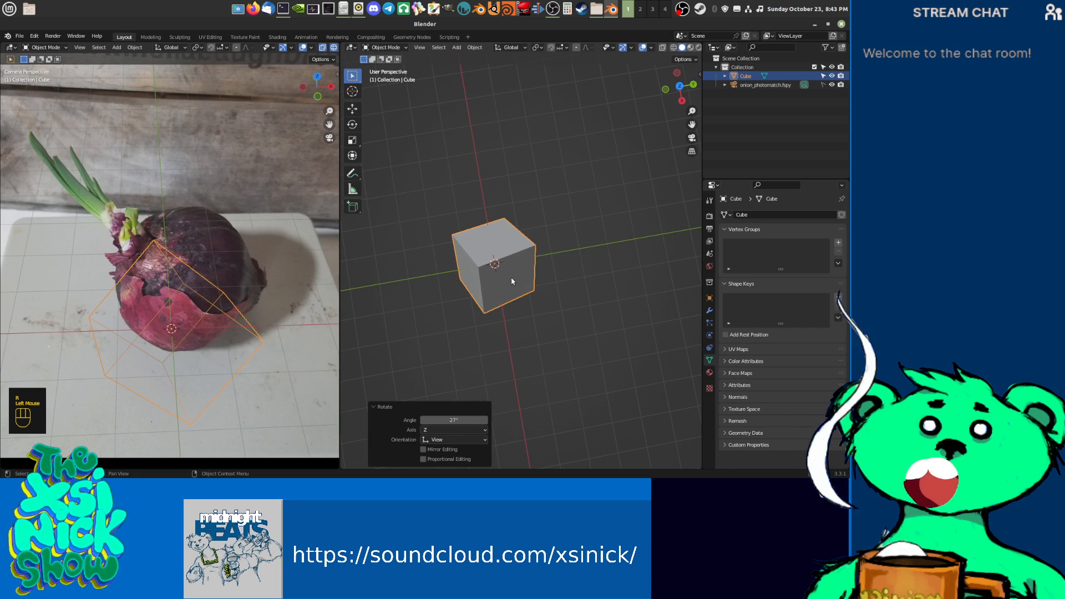
{"action": "key", "text": "g"}
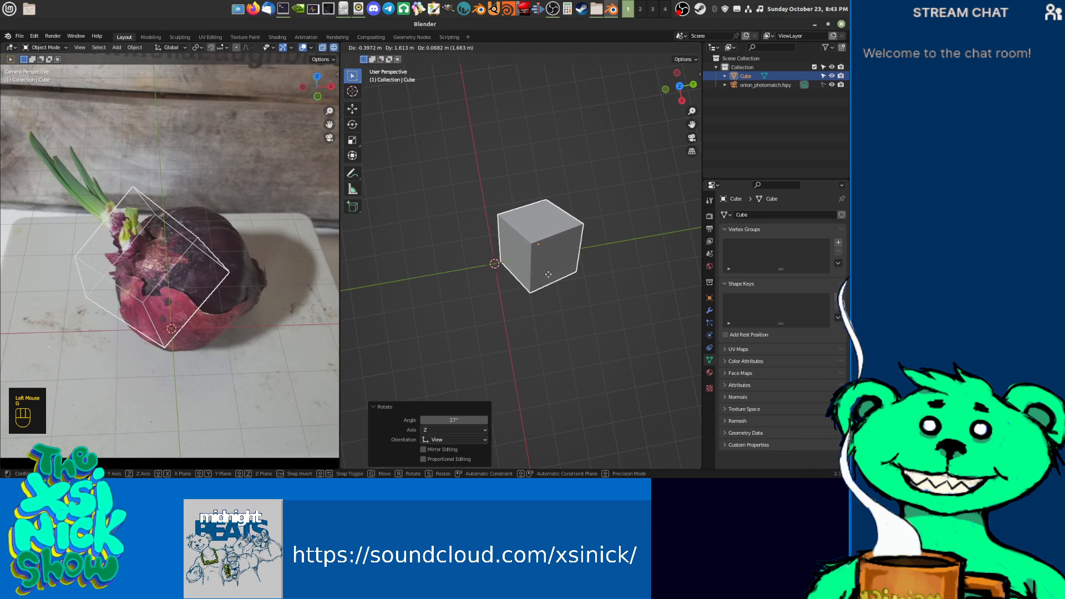
{"action": "left_click", "coordinate": [502, 293]}
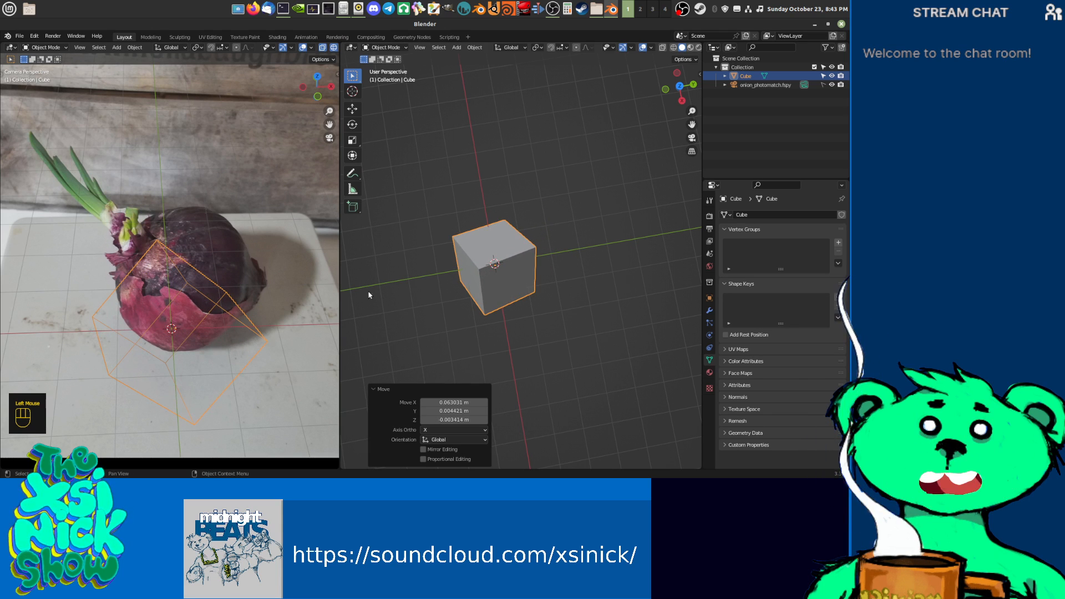
Step: Rotate the cube about -34° facing its front side and raise it about 0.82 m above the ground
{"action": "middle_click_drag", "start_coordinate": [489, 343], "coordinate": [563, 294], "text": "shift"}
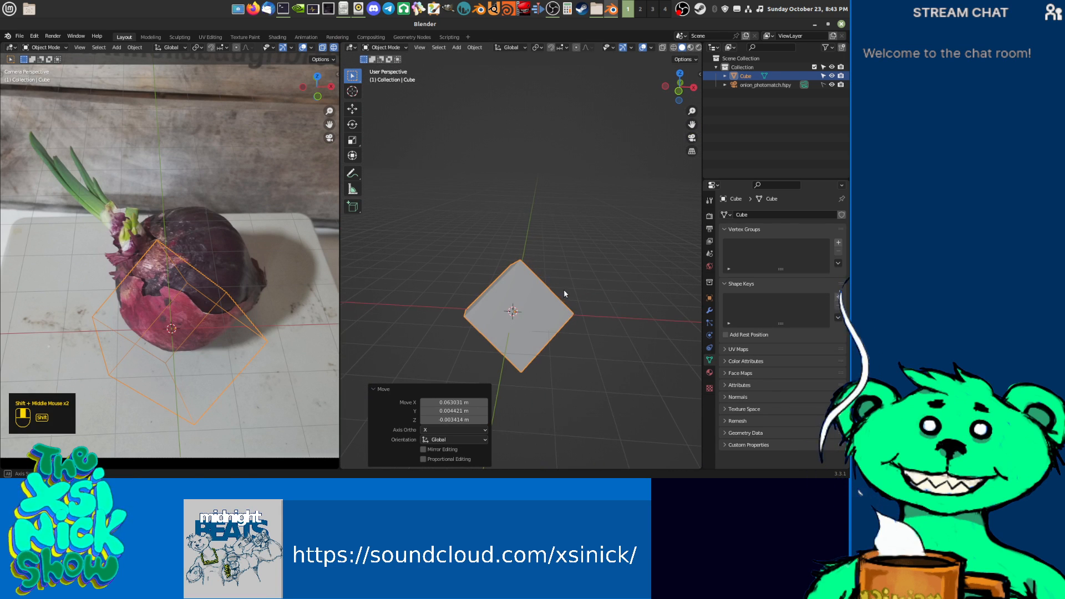
{"action": "key", "text": "r"}
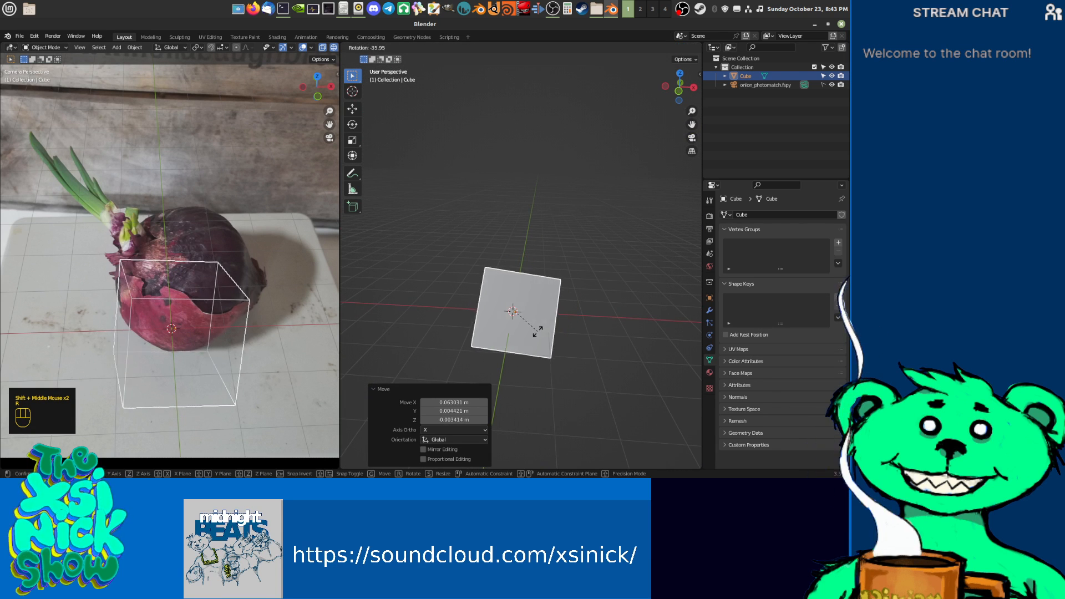
{"action": "left_click", "coordinate": [537, 333]}
{"action": "middle_click_drag", "start_coordinate": [548, 344], "coordinate": [541, 327], "text": "shift"}
{"action": "key", "text": "g"}
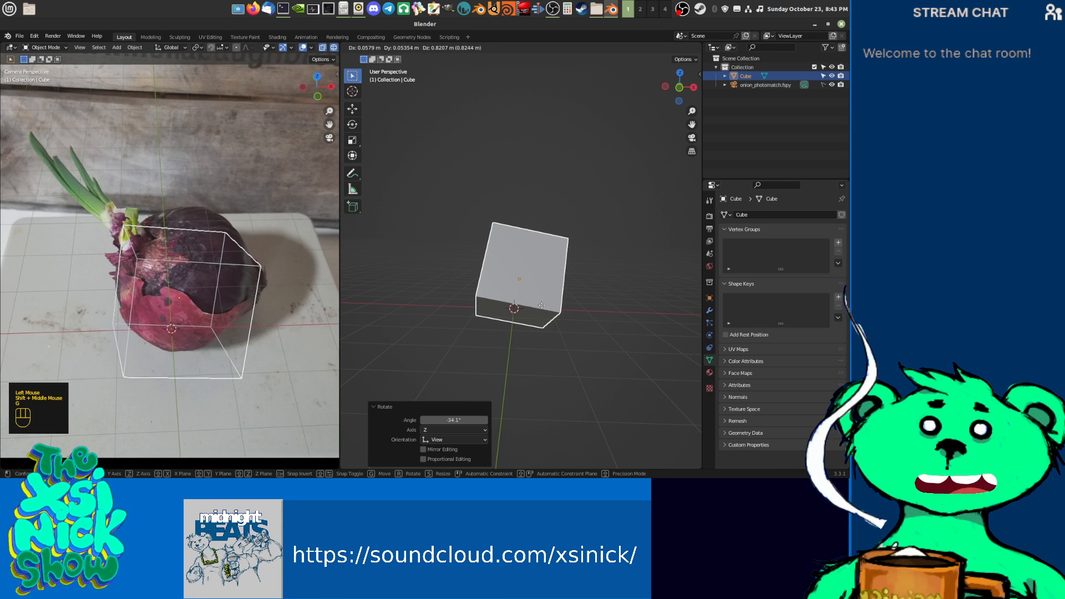
{"action": "left_click", "coordinate": [539, 305]}
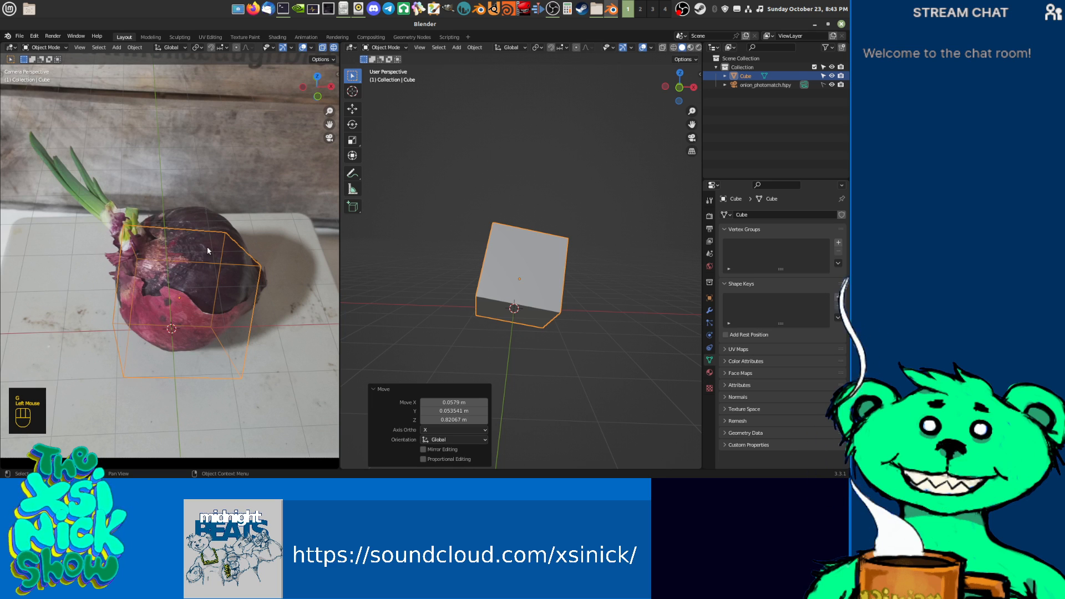
Step: Tilt the cube in the camera view to follow the onion's axis and move it over the onion's body
{"action": "key", "text": "r"}
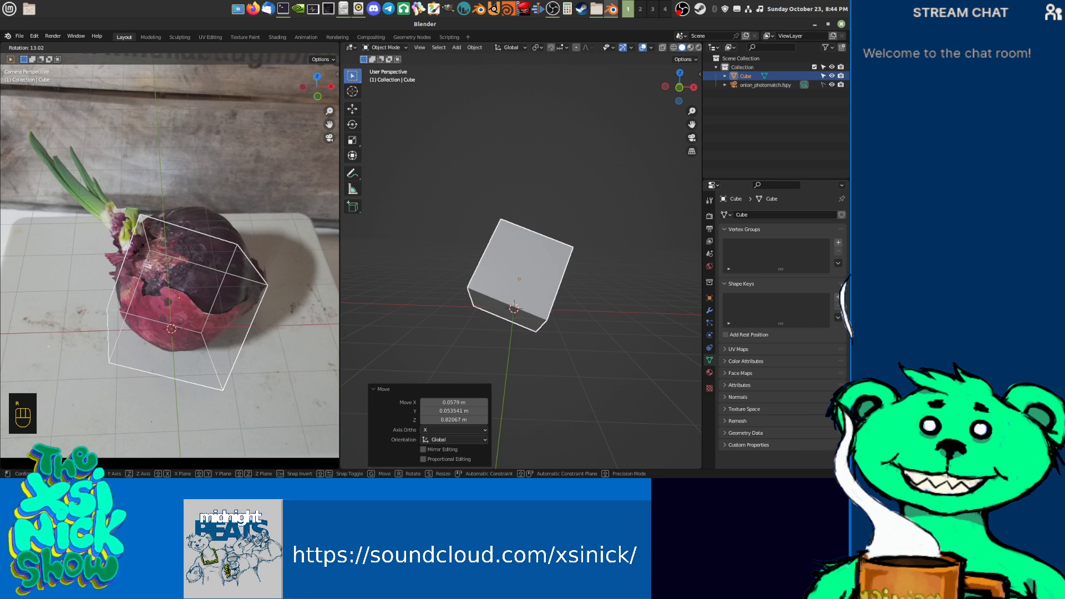
{"action": "left_click", "coordinate": [150, 244]}
{"action": "key", "text": "g"}
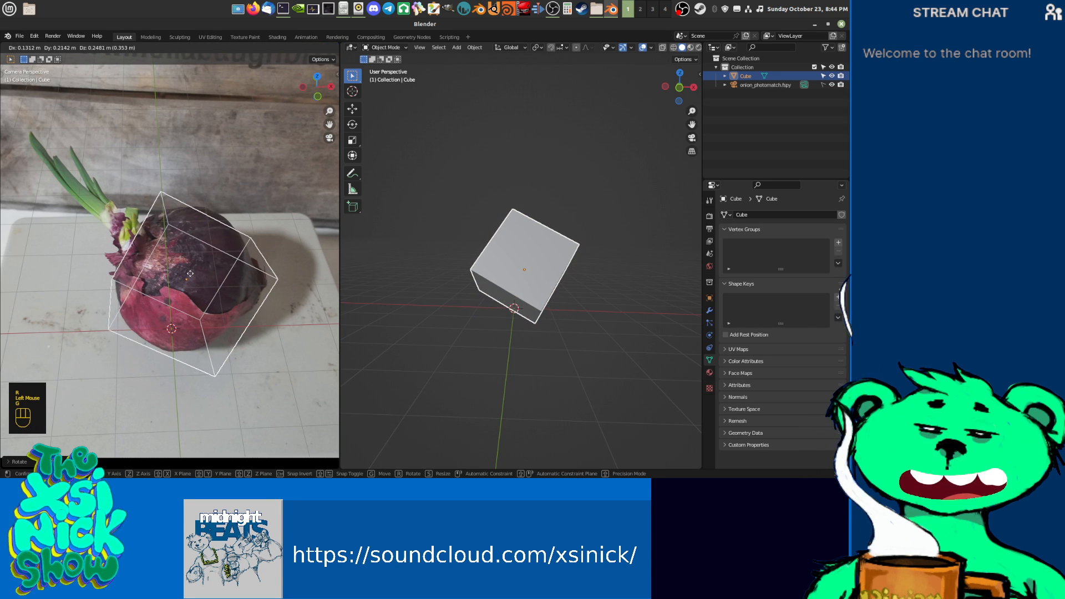
{"action": "left_click", "coordinate": [190, 276]}
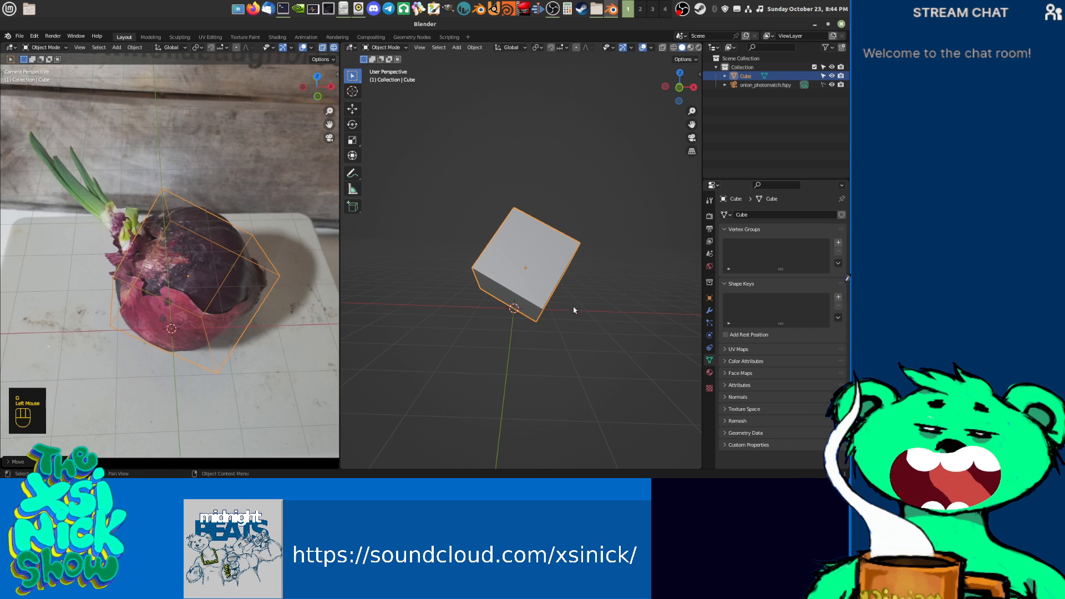
{"action": "middle_click_drag", "start_coordinate": [575, 307], "coordinate": [559, 318]}
{"action": "middle_click_drag", "start_coordinate": [208, 272], "coordinate": [206, 281]}
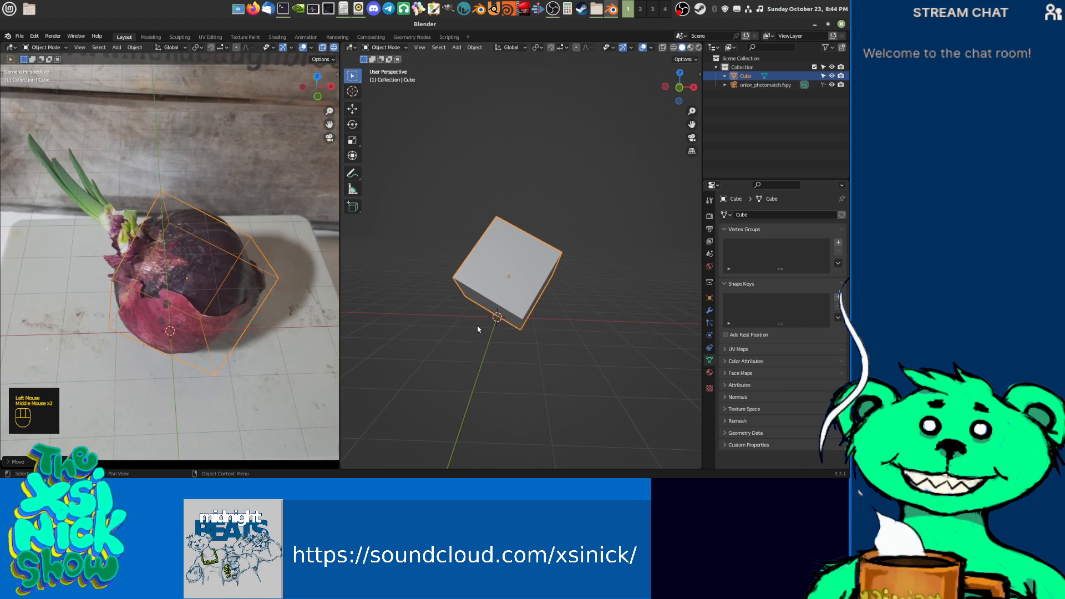
{"action": "middle_click_drag", "start_coordinate": [477, 328], "coordinate": [484, 328]}
{"action": "middle_click_drag", "start_coordinate": [245, 288], "coordinate": [203, 282]}
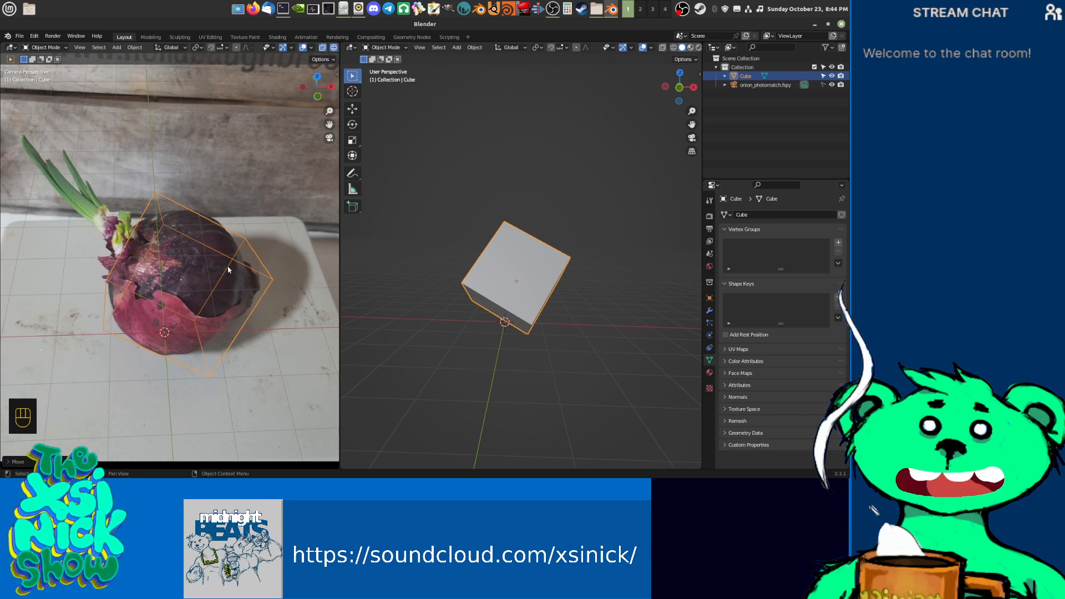
Step: Enter Edit Mode on the cube and add a loop cut across its middle, perpendicular to the onion's axis
{"action": "key", "text": "Tab"}
{"action": "key", "text": "ctrl+r"}
{"action": "left_click", "coordinate": [212, 255]}
{"action": "middle_click_drag", "start_coordinate": [217, 253], "coordinate": [230, 255]}
{"action": "scroll", "coordinate": [232, 250], "scroll_direction": "up", "scroll_amount": 2}
{"action": "scroll", "coordinate": [232, 250], "scroll_direction": "down", "scroll_amount": 1}
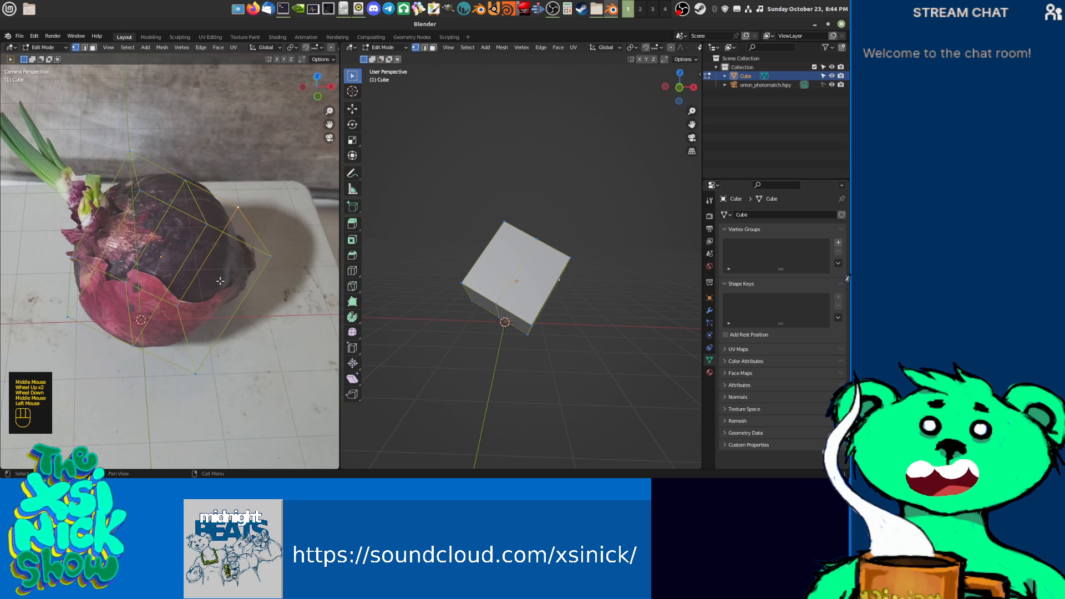
Step: Scale the cube's end face at the onion's root tip to about 0.55 and move it out to the tip
{"action": "left_click", "coordinate": [176, 305], "text": "shift"}
{"action": "left_click", "coordinate": [195, 382], "text": "shift"}
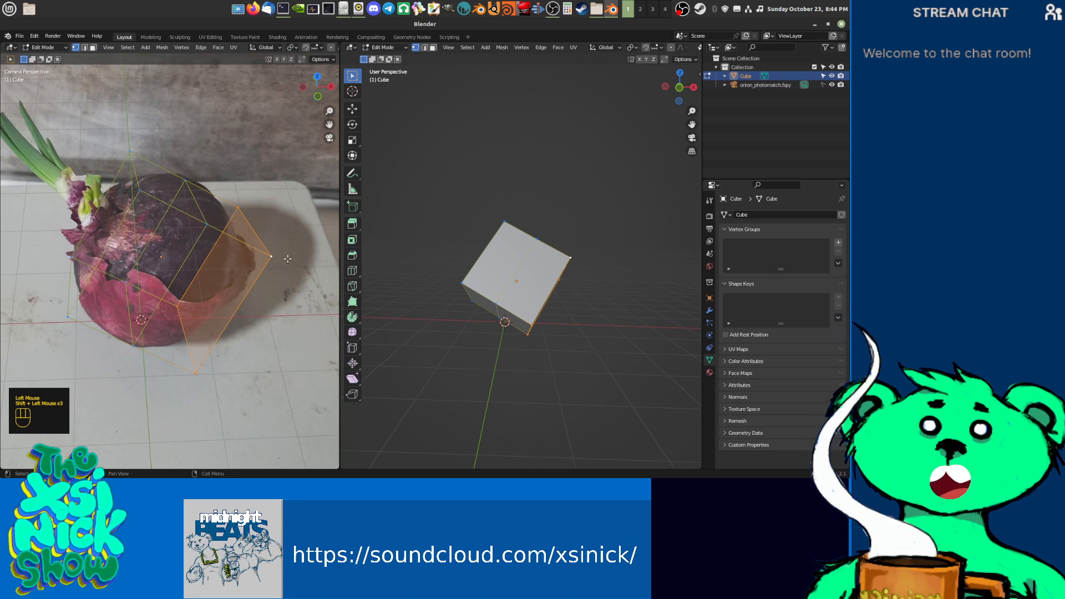
{"action": "key", "text": "s"}
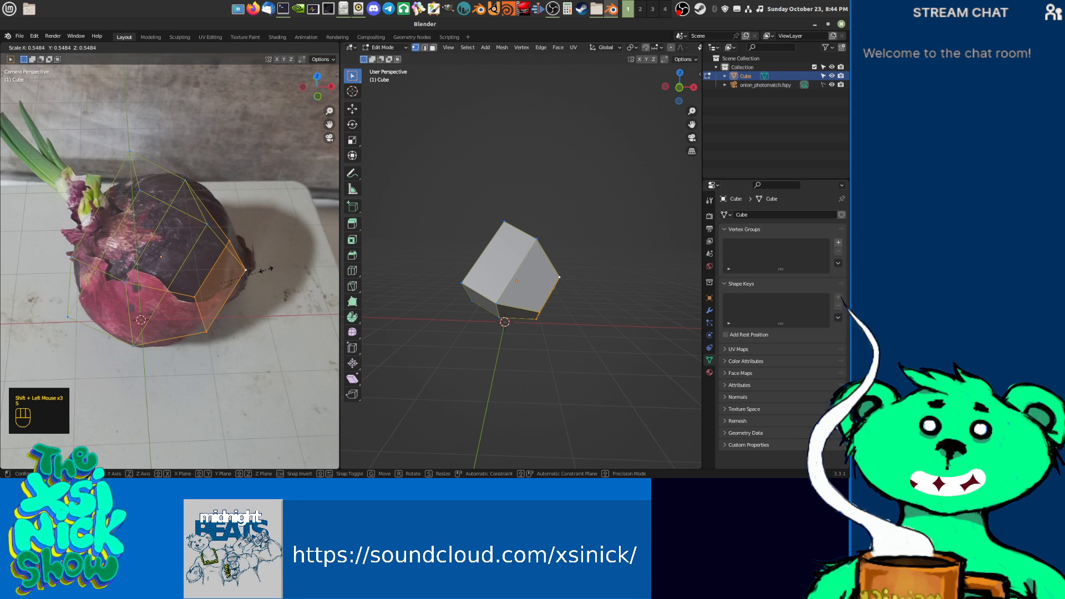
{"action": "left_click", "coordinate": [265, 270]}
{"action": "key", "text": "g"}
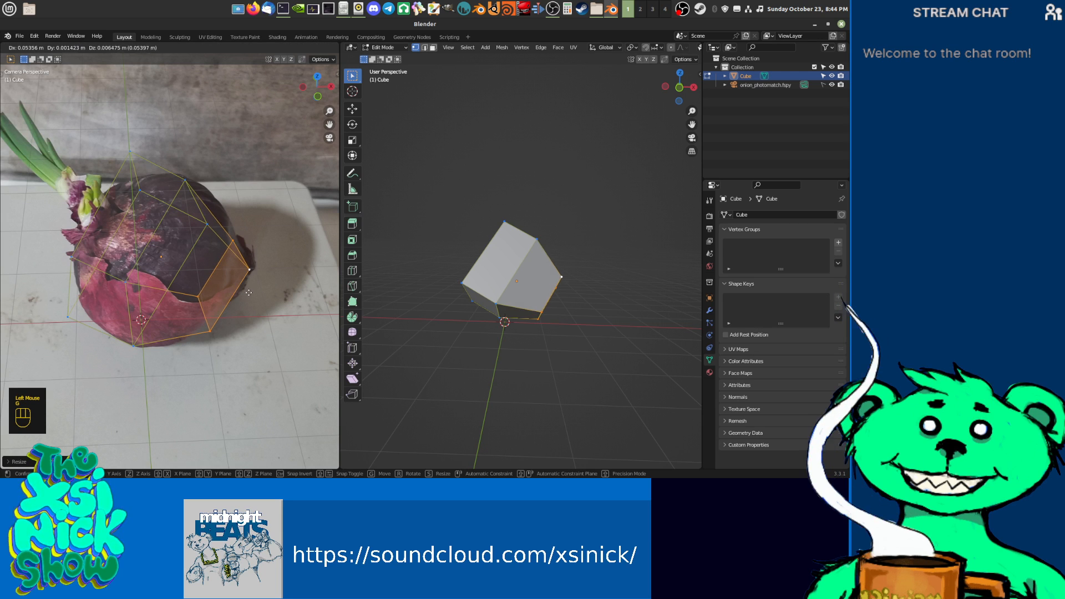
{"action": "left_click", "coordinate": [257, 292]}
Step: Select the middle edge loop and move it about 0.4 m toward the root end to follow the onion's outline
{"action": "middle_click_drag", "start_coordinate": [185, 230], "coordinate": [226, 238]}
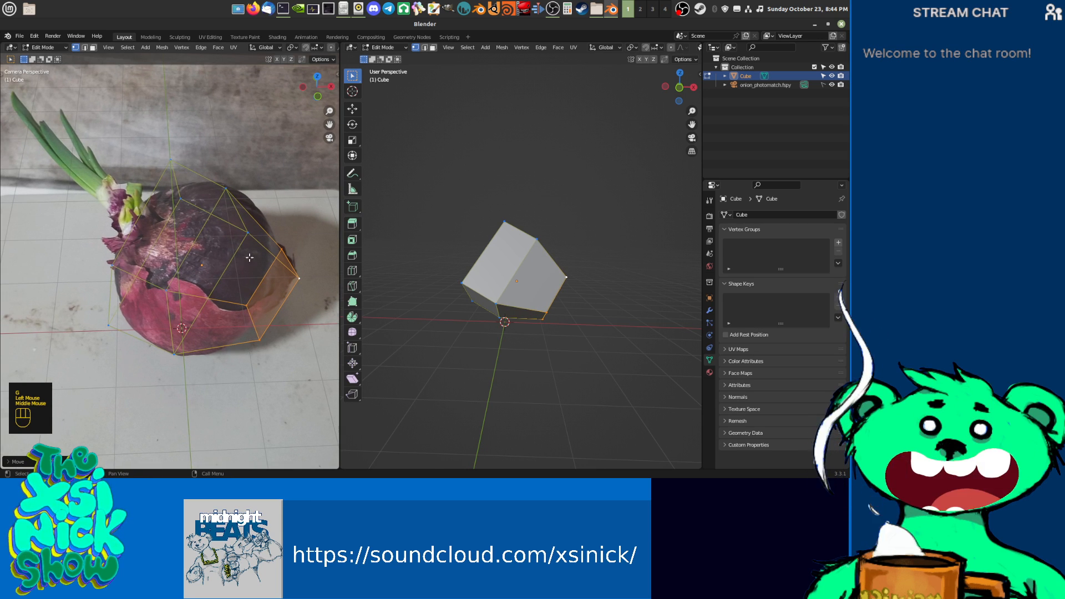
{"action": "left_click", "coordinate": [250, 260]}
{"action": "left_click", "coordinate": [226, 199], "text": "alt+shift"}
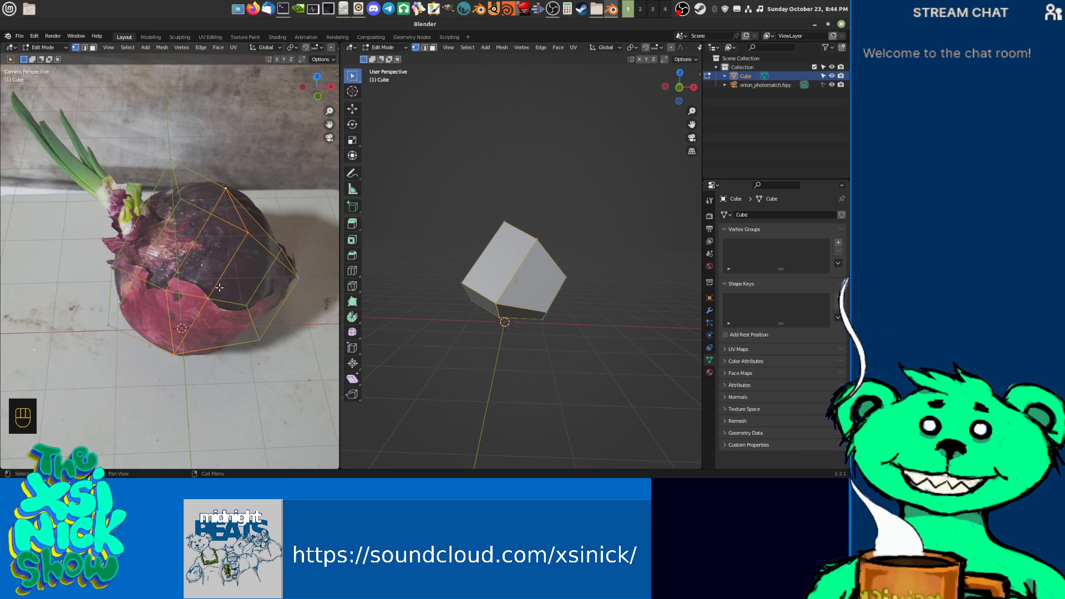
{"action": "middle_click_drag", "start_coordinate": [227, 285], "coordinate": [236, 276]}
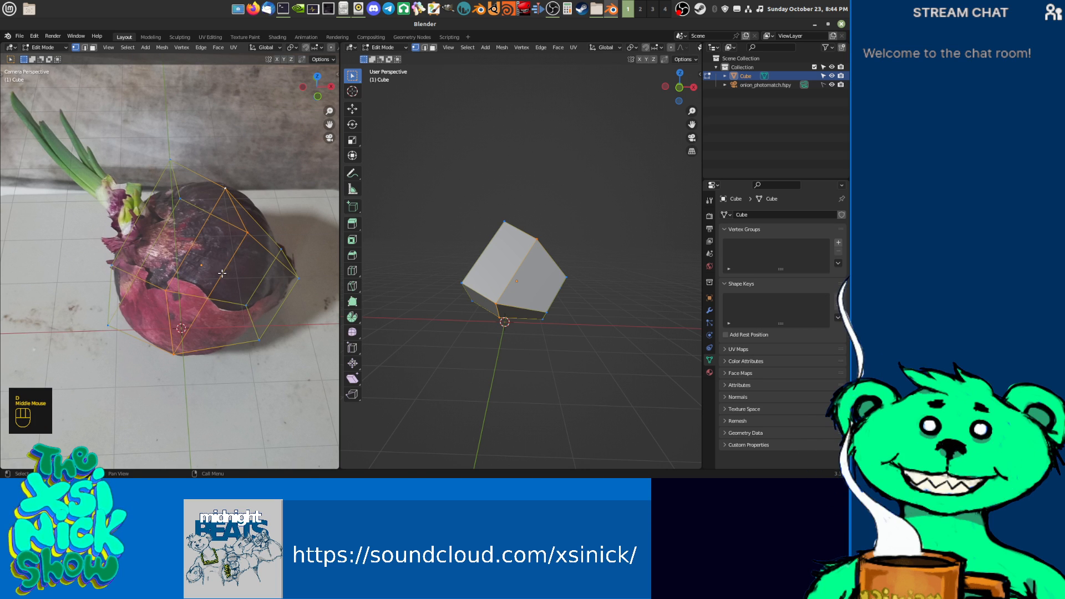
{"action": "key", "text": "g"}
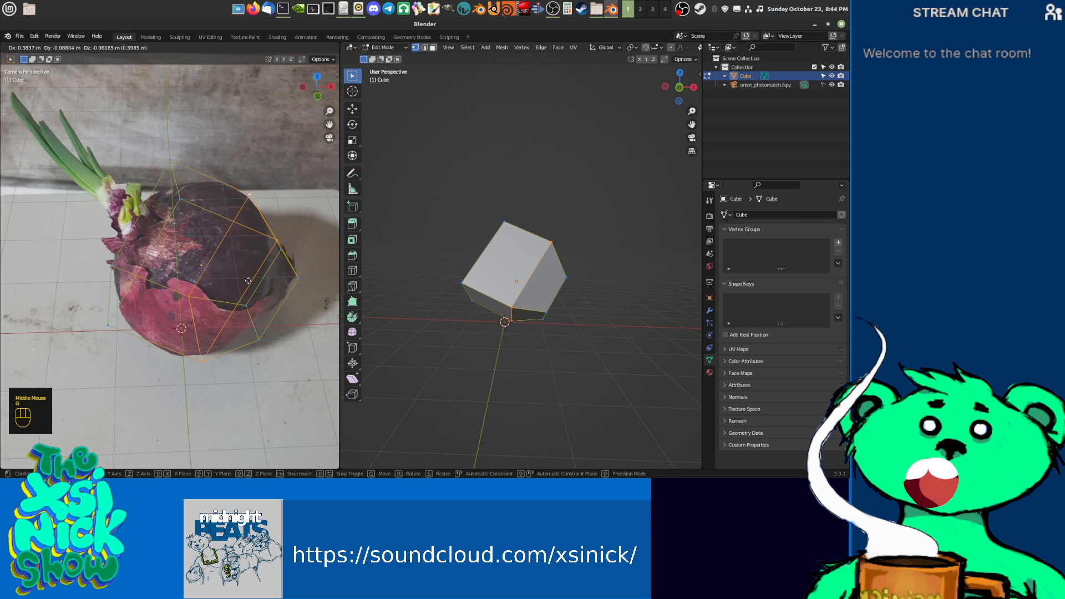
{"action": "left_click", "coordinate": [248, 281]}
Step: Select the four vertices of the cube's end face beside the green sprouts
{"action": "left_click", "coordinate": [168, 214]}
{"action": "left_click", "coordinate": [150, 227], "text": "shift"}
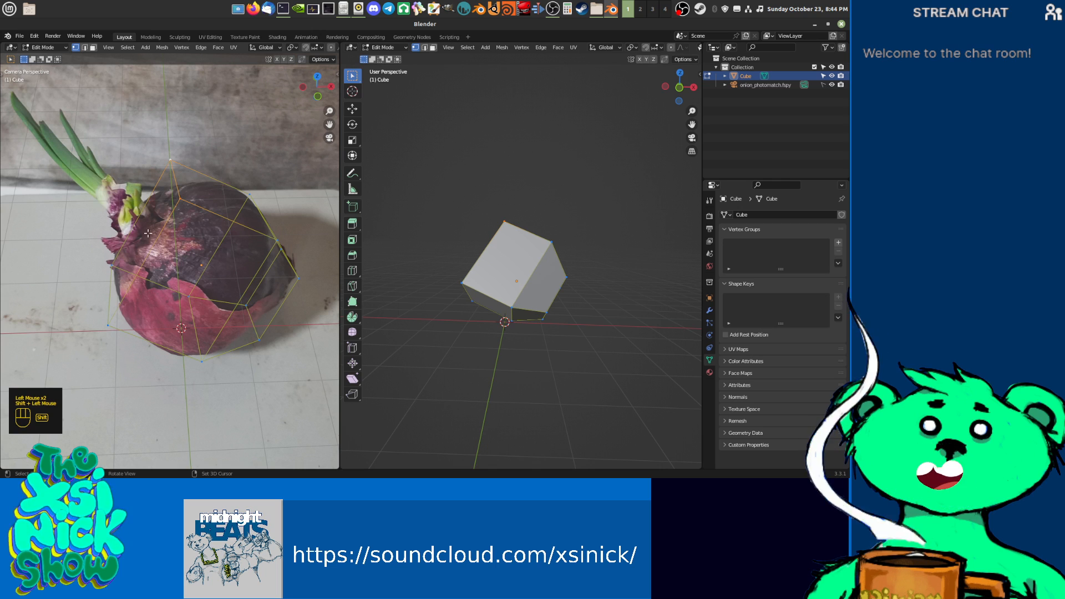
{"action": "left_click", "coordinate": [114, 261], "text": "shift"}
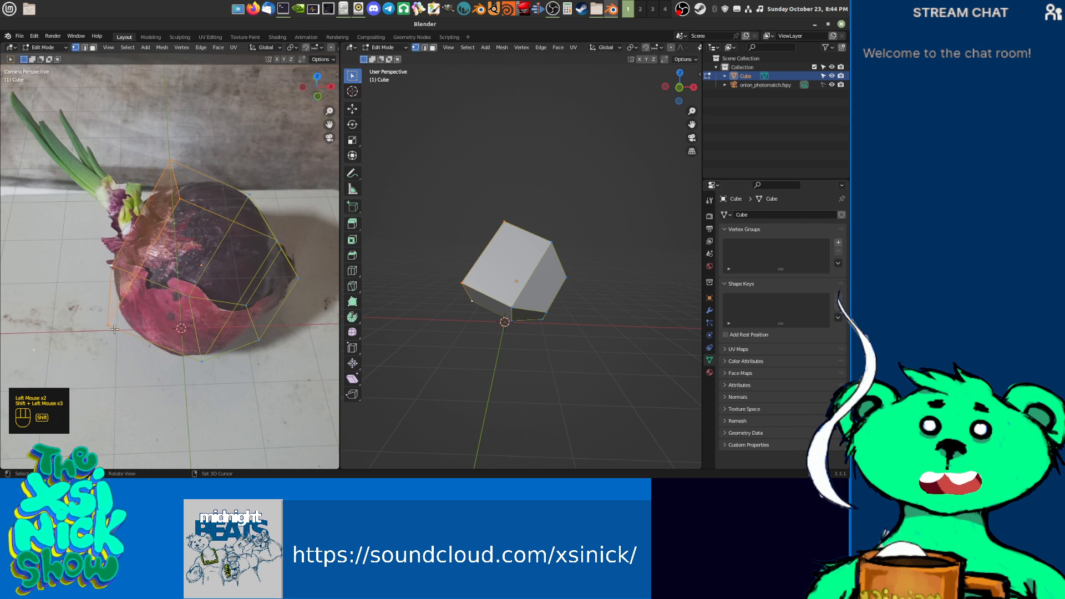
{"action": "key", "text": "e"}
{"action": "right_click", "coordinate": [248, 183]}
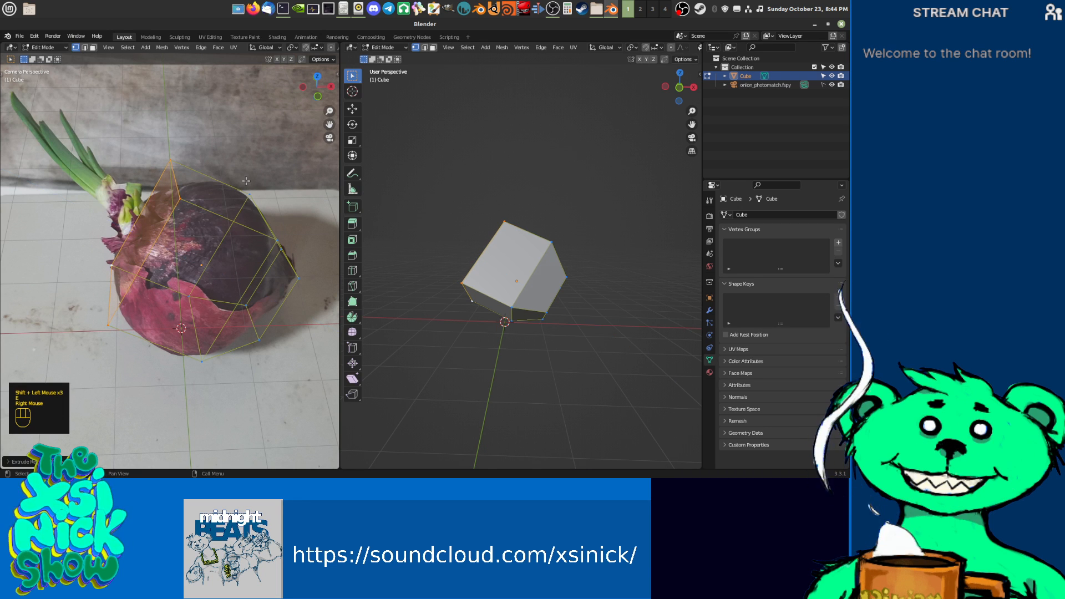
{"action": "key", "text": "ctrl+z"}
Step: Scale down the selected sprout-end face and move it to the base of the onion's sprouts
{"action": "key", "text": "s"}
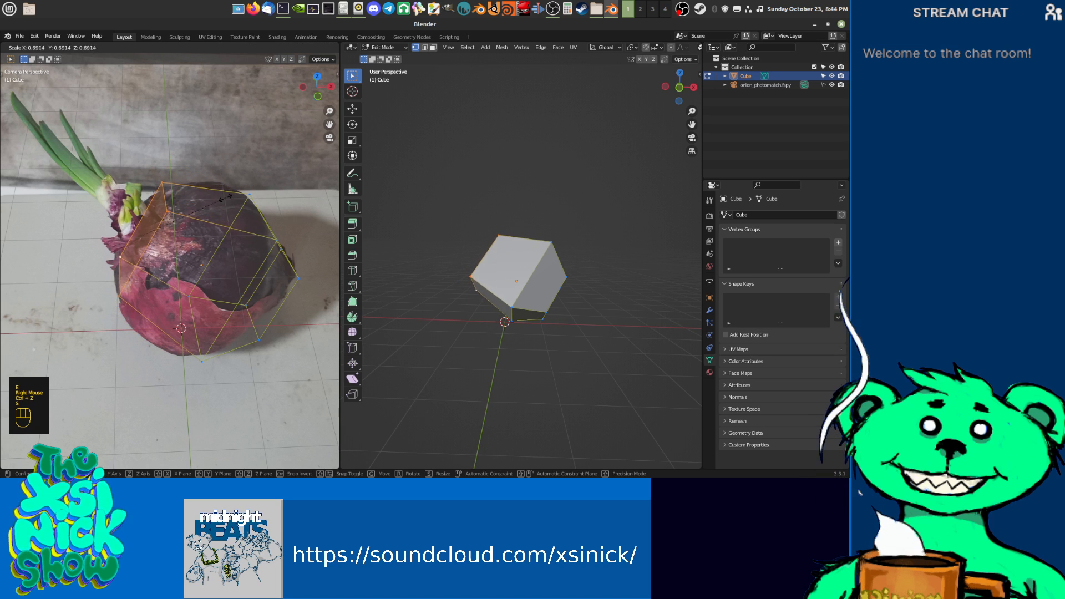
{"action": "left_click", "coordinate": [183, 211]}
{"action": "key", "text": "g"}
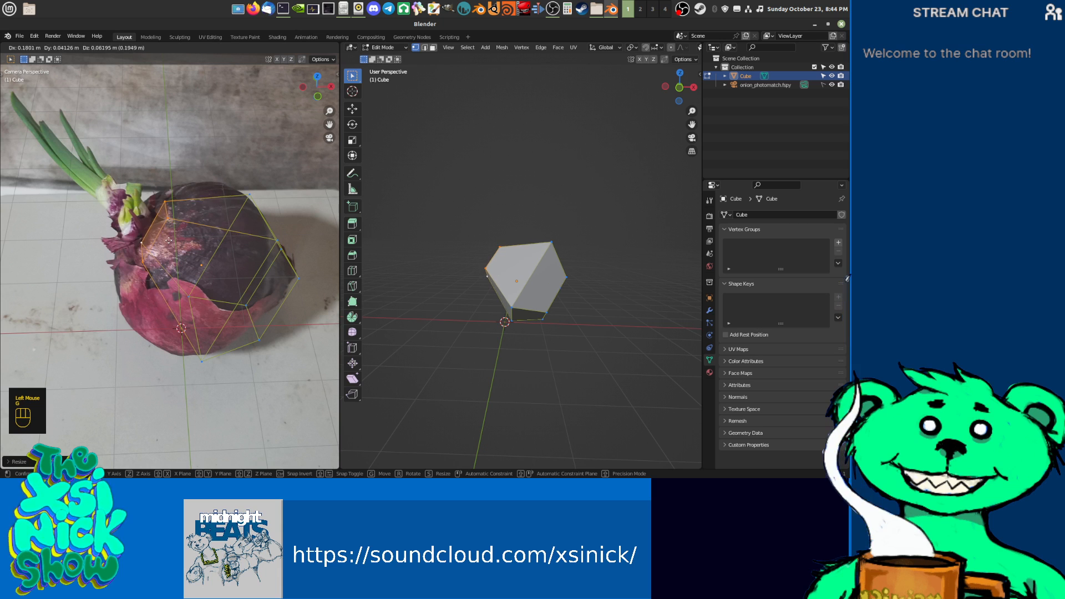
{"action": "left_click", "coordinate": [157, 241]}
Step: Add a loop cut in the sprout-side half, scale it up to the onion's outline and move it toward the sprouts
{"action": "middle_click_drag", "start_coordinate": [540, 275], "coordinate": [597, 302], "text": "shift"}
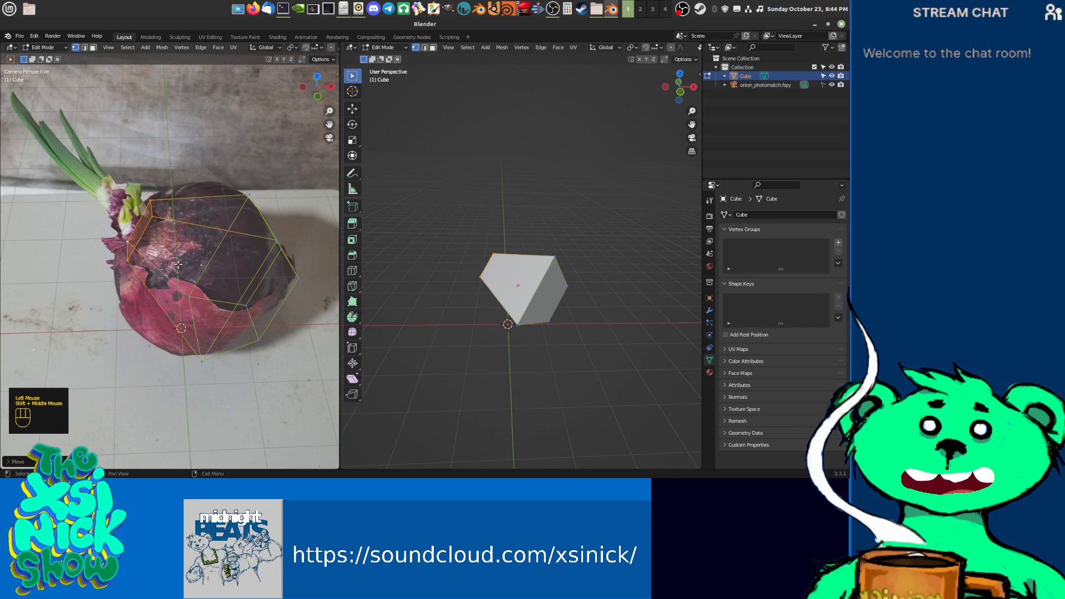
{"action": "key", "text": "ctrl+r"}
{"action": "left_click", "coordinate": [197, 219]}
{"action": "key", "text": "s"}
{"action": "left_click", "coordinate": [280, 250]}
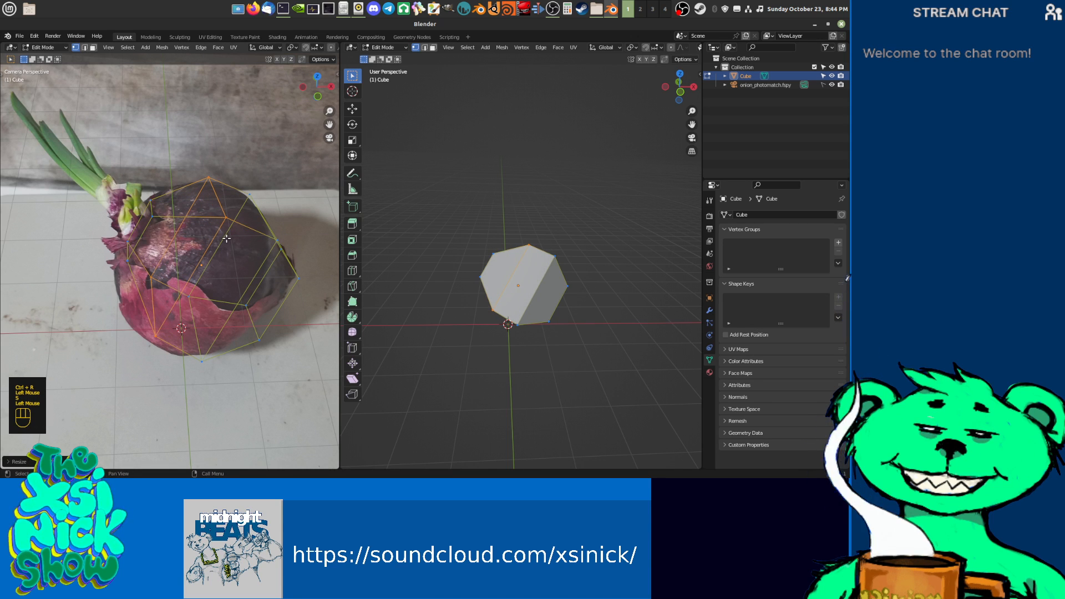
{"action": "key", "text": "g"}
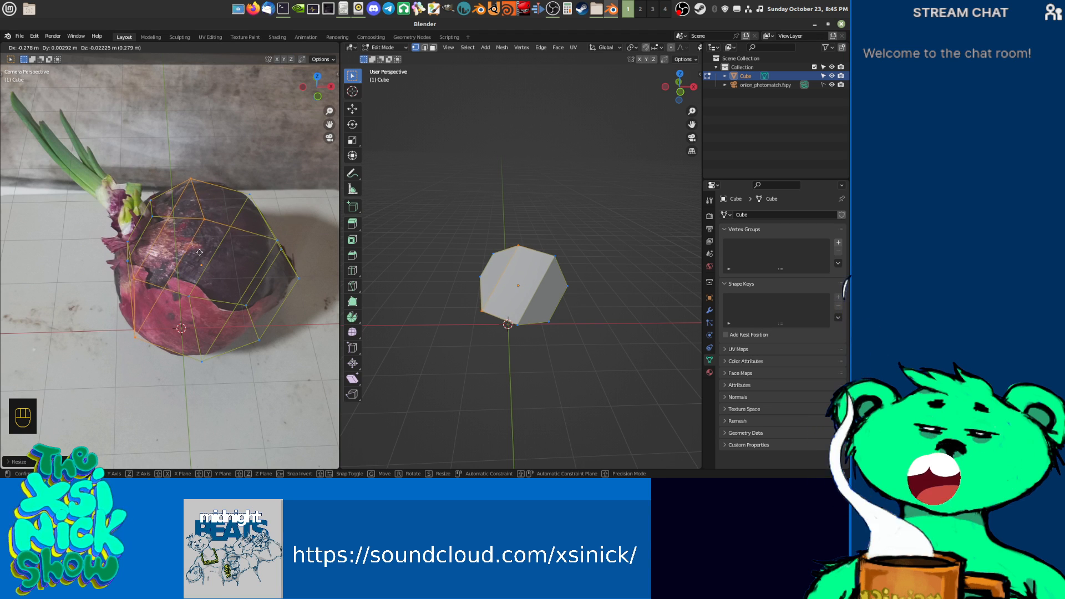
{"action": "left_click", "coordinate": [191, 252]}
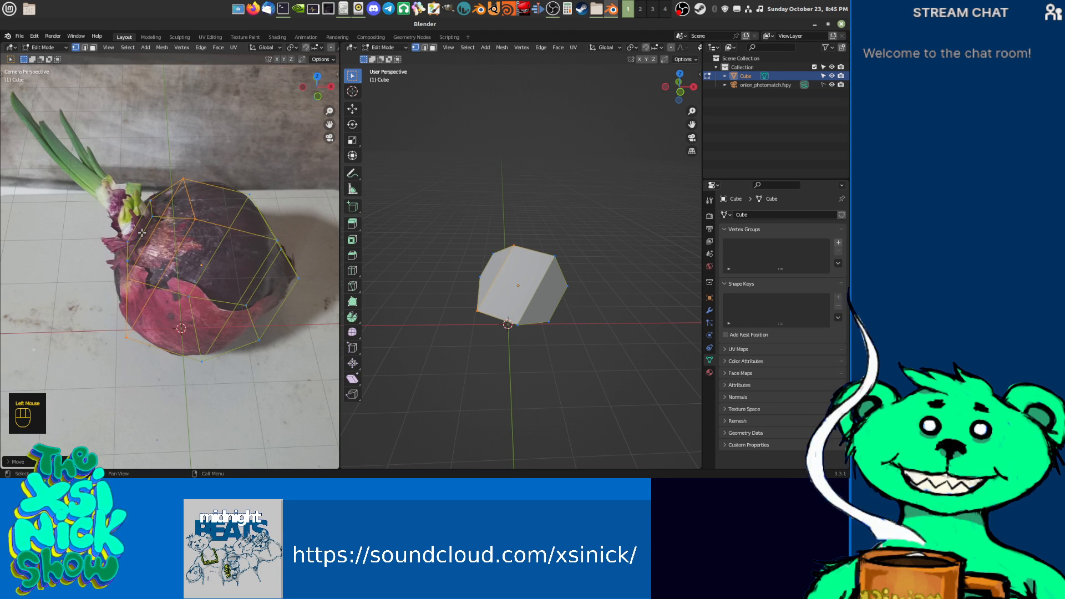
Step: Select the four vertices of the small end face on the sprout side of the cube
{"action": "left_click", "coordinate": [150, 210]}
{"action": "middle_click_drag", "start_coordinate": [450, 260], "coordinate": [522, 306]}
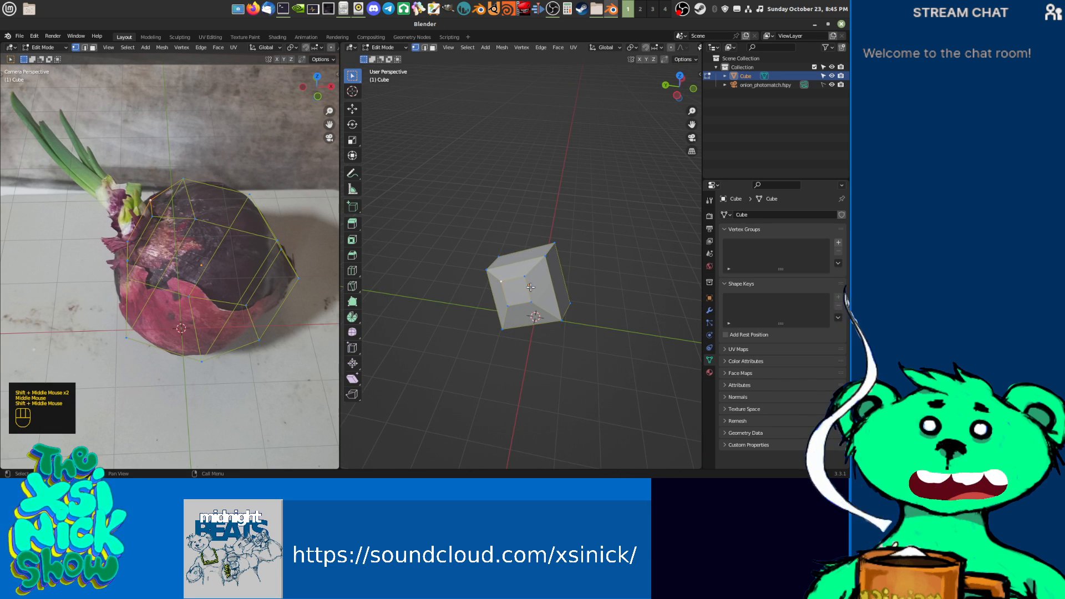
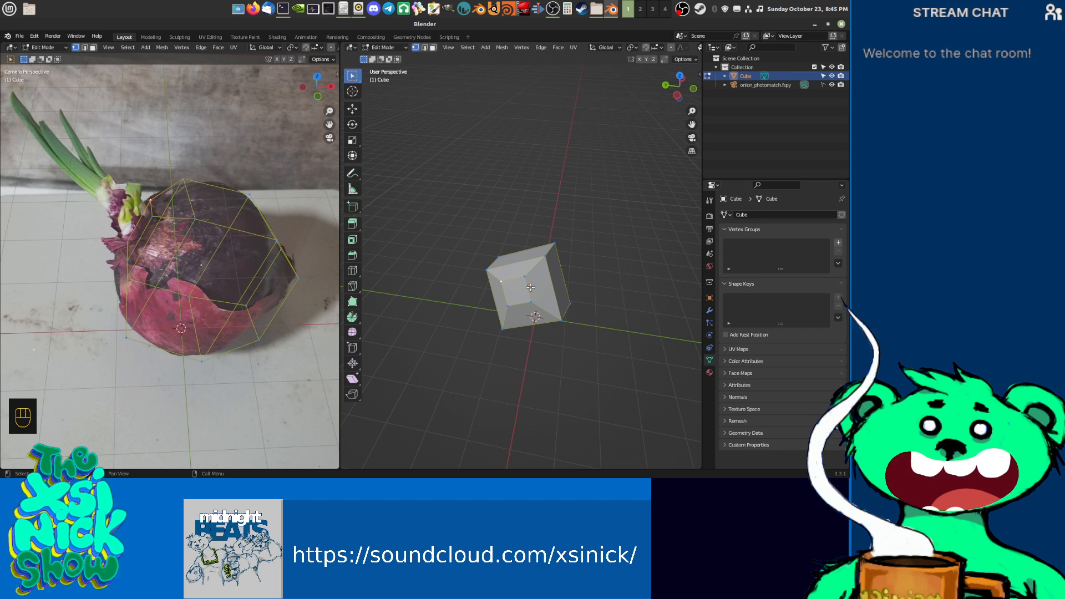
{"action": "middle_click_drag", "start_coordinate": [593, 286], "coordinate": [538, 264]}
{"action": "double_click", "coordinate": [531, 289], "text": "shift"}
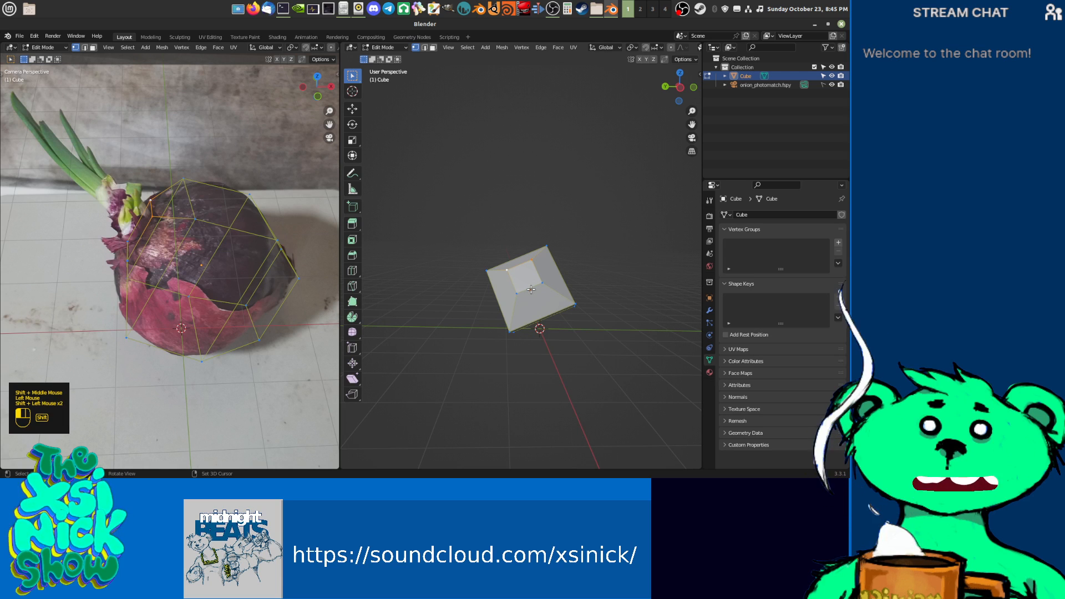
{"action": "left_click", "coordinate": [517, 295], "text": "shift"}
{"action": "middle_click_drag", "start_coordinate": [527, 295], "coordinate": [564, 286], "text": "shift"}
{"action": "key", "text": "g"}
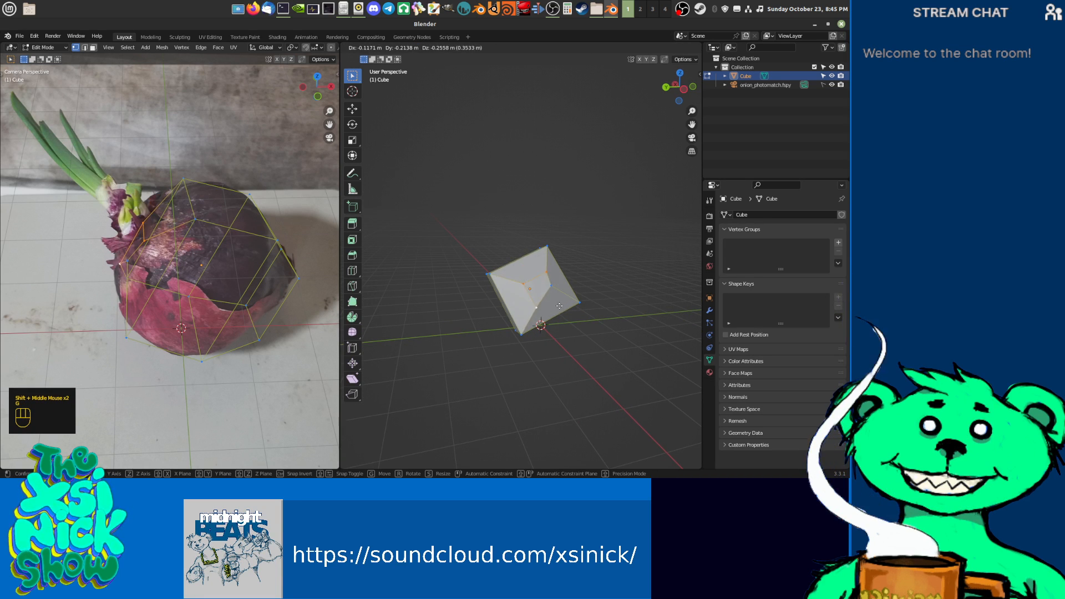
{"action": "right_click", "coordinate": [558, 286]}
{"action": "left_click", "coordinate": [557, 285], "text": "shift"}
Step: Move the selected sprout-end face to the base of the onion's sprouts and scale it down
{"action": "key", "text": "g"}
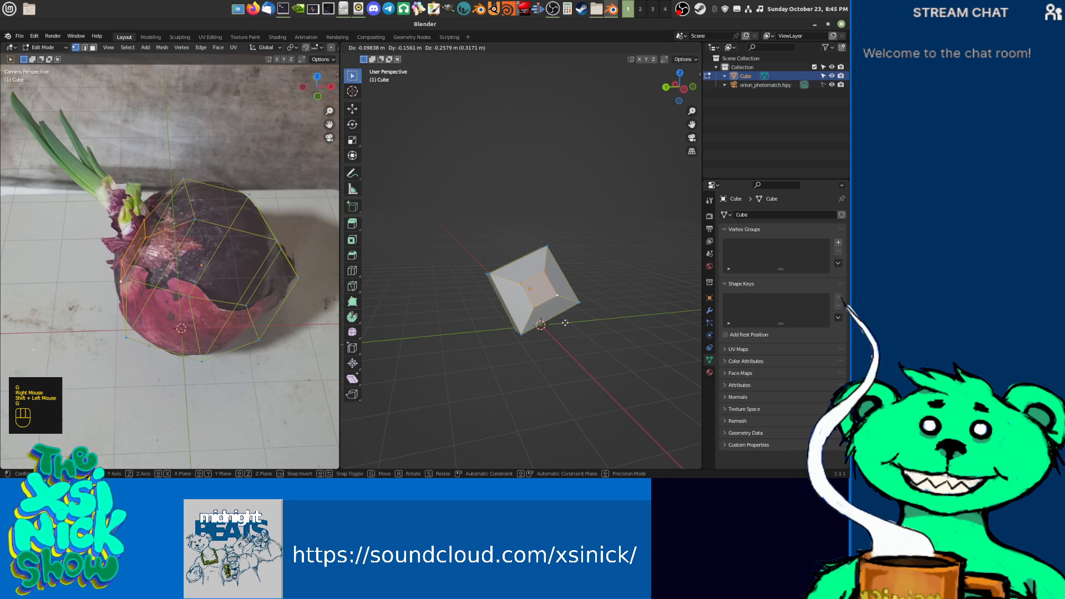
{"action": "left_click", "coordinate": [564, 319]}
{"action": "middle_click_drag", "start_coordinate": [587, 329], "coordinate": [533, 327], "text": "shift"}
{"action": "middle_click_drag", "start_coordinate": [637, 320], "coordinate": [560, 313], "text": "shift"}
{"action": "key", "text": "g"}
{"action": "left_click", "coordinate": [140, 244]}
{"action": "key", "text": "s"}
{"action": "left_click", "coordinate": [193, 227]}
Step: Add a lengthwise loop cut around the cube, running through the sprout-end face
{"action": "key", "text": "ctrl+r"}
{"action": "left_click", "coordinate": [192, 256]}
{"action": "middle_click_drag", "start_coordinate": [616, 351], "coordinate": [573, 285], "text": "shift"}
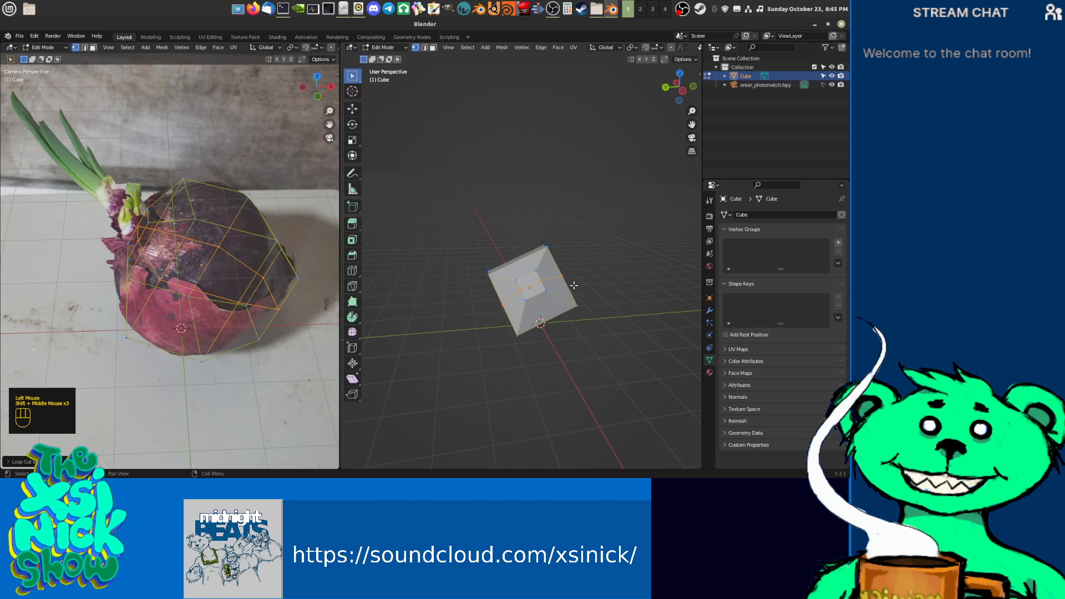
{"action": "key", "text": "s"}
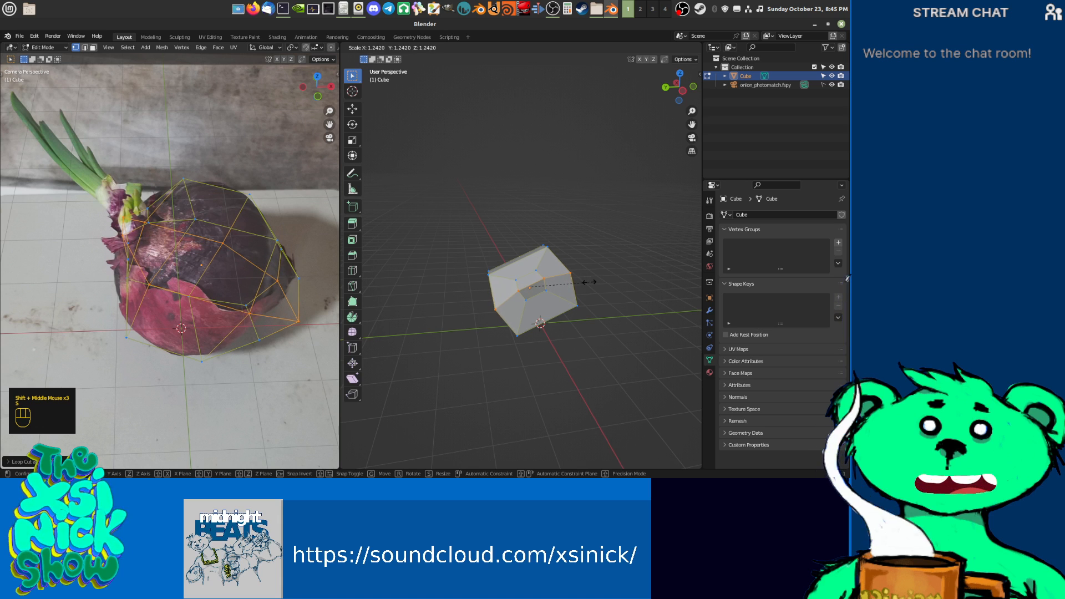
{"action": "left_click", "coordinate": [588, 282]}
{"action": "middle_click_drag", "start_coordinate": [582, 282], "coordinate": [539, 278], "text": "shift"}
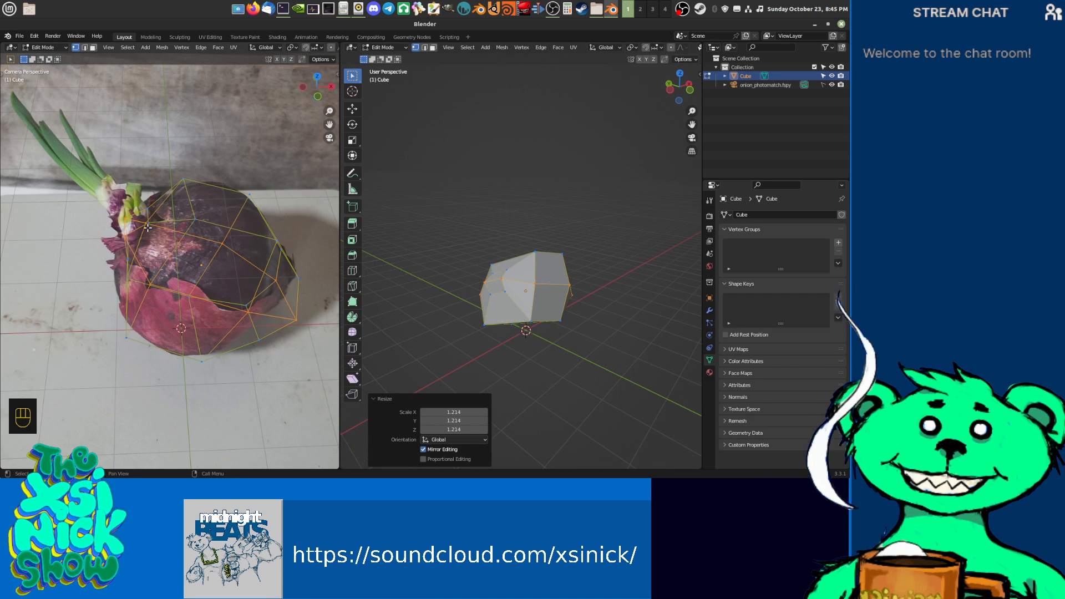
{"action": "middle_click_drag", "start_coordinate": [522, 302], "coordinate": [566, 296], "text": "shift"}
{"action": "key", "text": "ctrl+z"}
{"action": "key", "text": "s"}
{"action": "key", "text": "x"}
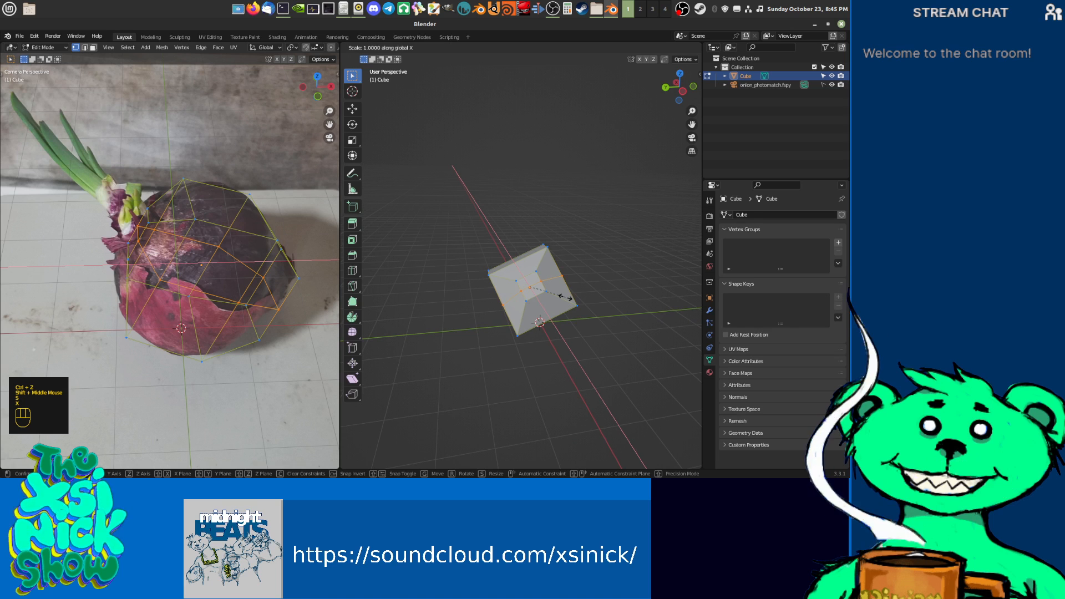
{"action": "right_click", "coordinate": [566, 297]}
Step: Scale the new lengthwise edge loop up by about 1.203 to round out the body
{"action": "key", "text": "s"}
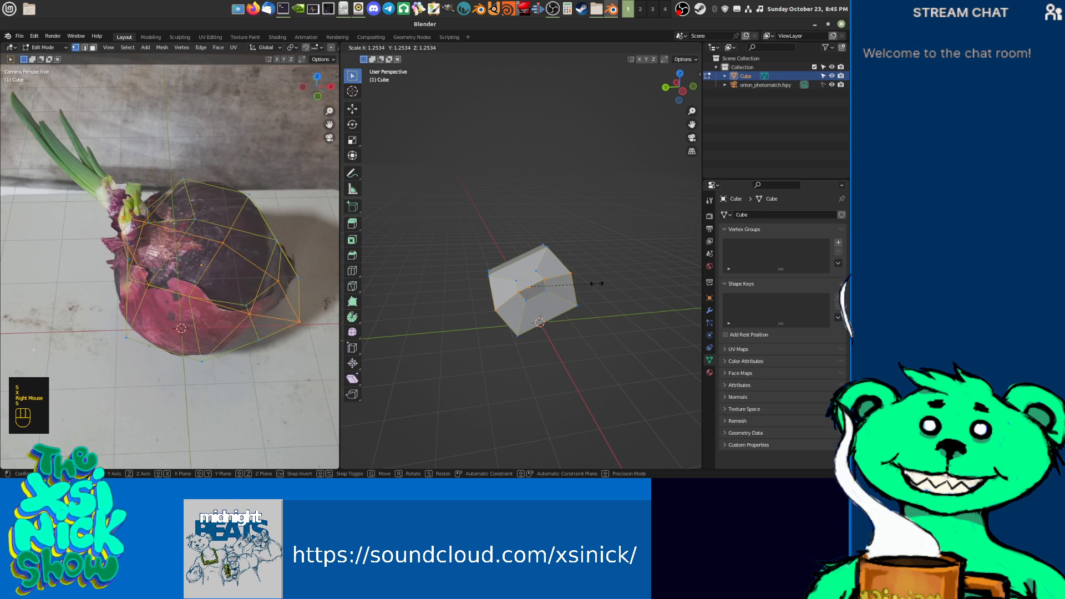
{"action": "left_click", "coordinate": [589, 285]}
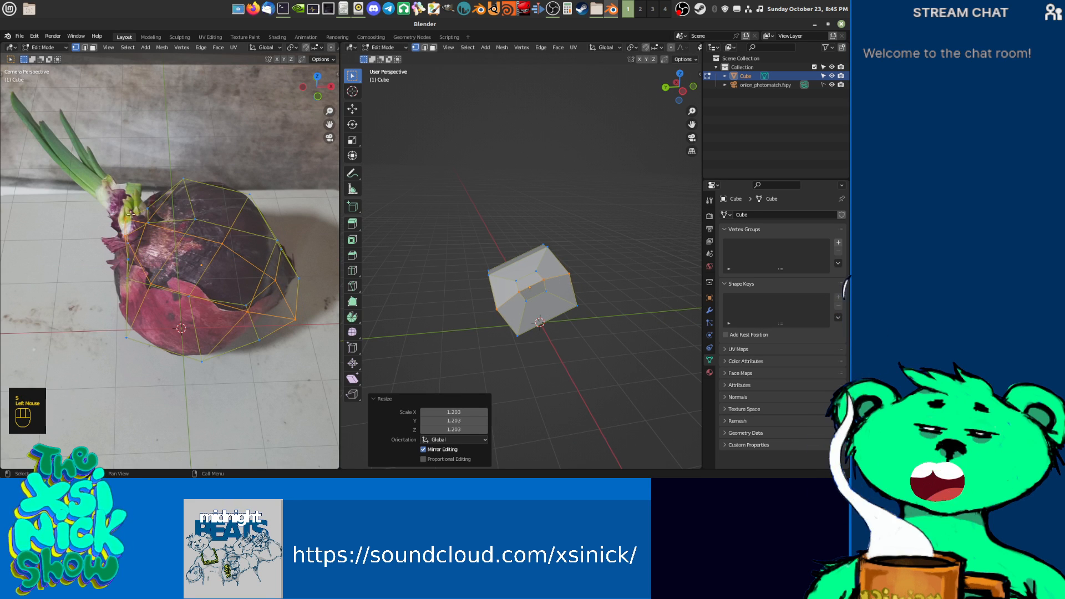
Step: Add a second lengthwise loop cut crossing the first at the sprout end and scale it up by about 1.24
{"action": "middle_click_drag", "start_coordinate": [499, 261], "coordinate": [524, 280], "text": "shift"}
{"action": "key", "text": "ctrl+r"}
{"action": "left_click", "coordinate": [524, 280]}
{"action": "left_click", "coordinate": [524, 280]}
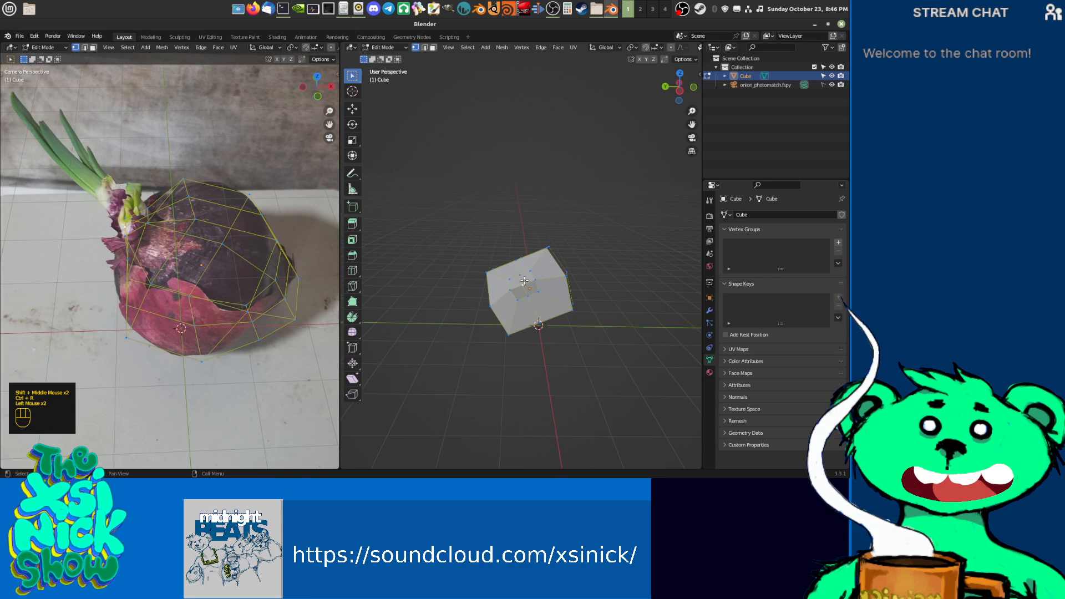
{"action": "right_click", "coordinate": [616, 326]}
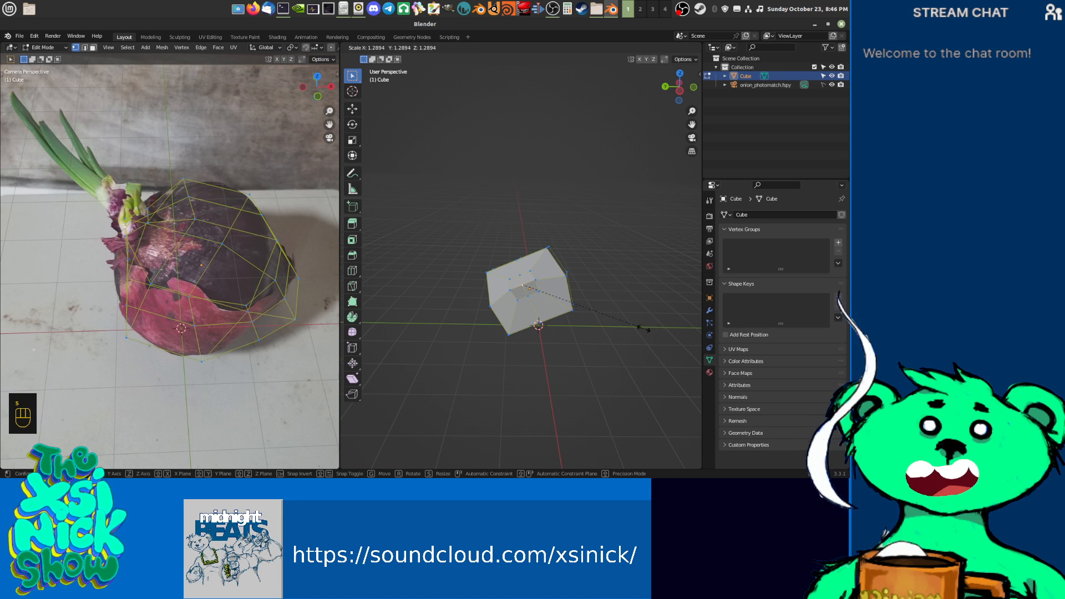
{"action": "key", "text": "ctrl+z"}
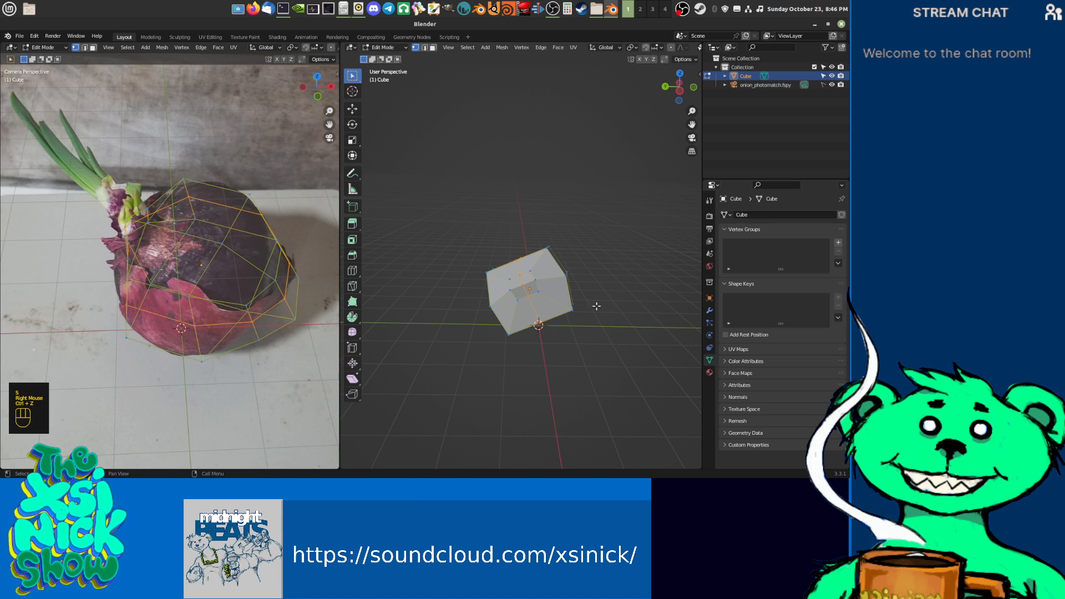
{"action": "key", "text": "s"}
{"action": "left_click", "coordinate": [618, 303]}
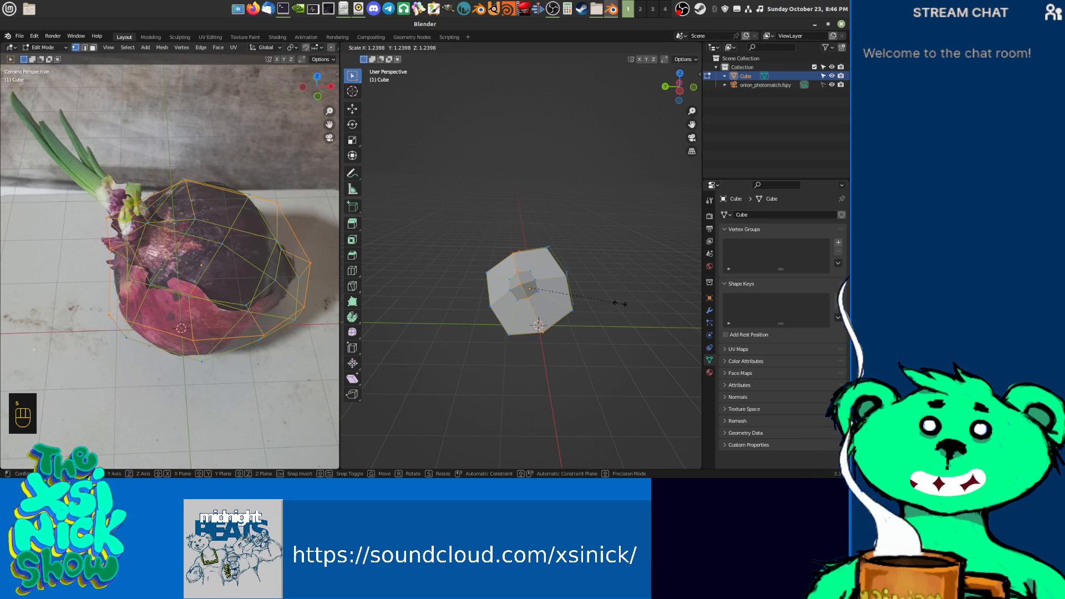
{"action": "mouse_move", "coordinate": [584, 267]}
{"action": "middle_mouse_down", "text": "shift"}
{"action": "mouse_move", "coordinate": [385, 247]}
{"action": "mouse_move", "coordinate": [616, 255]}
{"action": "mouse_move", "coordinate": [597, 271]}
{"action": "middle_mouse_up", "text": "shift"}
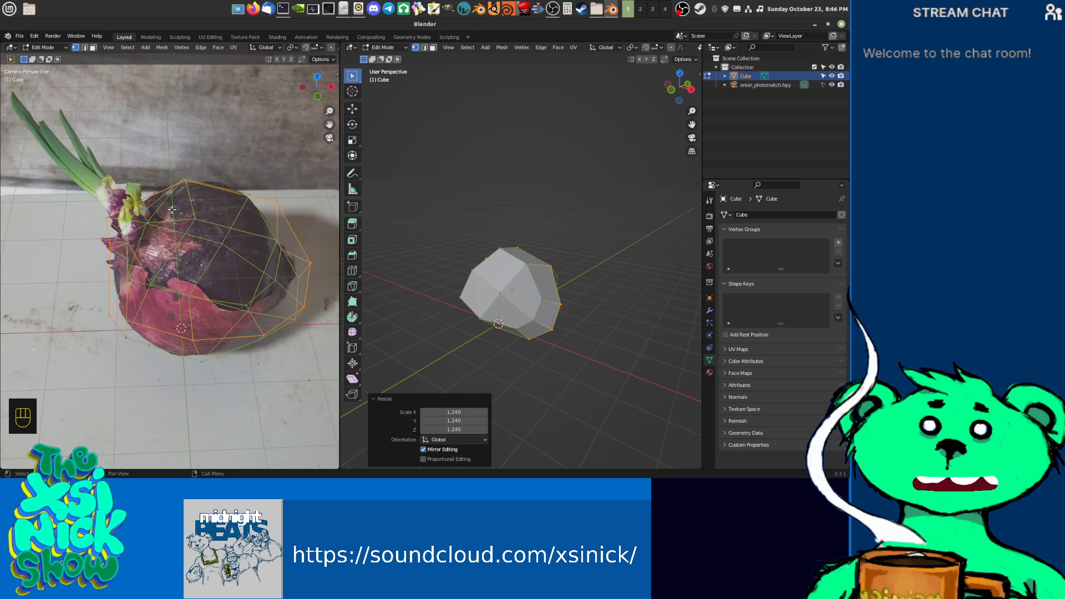
{"action": "middle_click_drag", "start_coordinate": [525, 315], "coordinate": [513, 267], "text": "shift"}
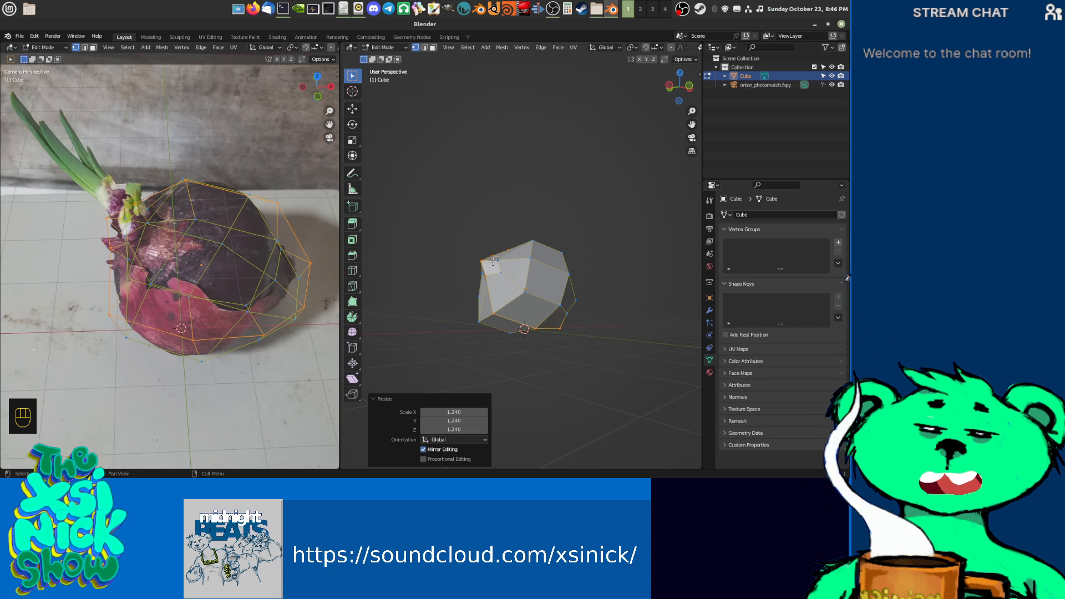
Step: Leave Edit Mode and delete the cube model from the scene
{"action": "key", "text": "Tab"}
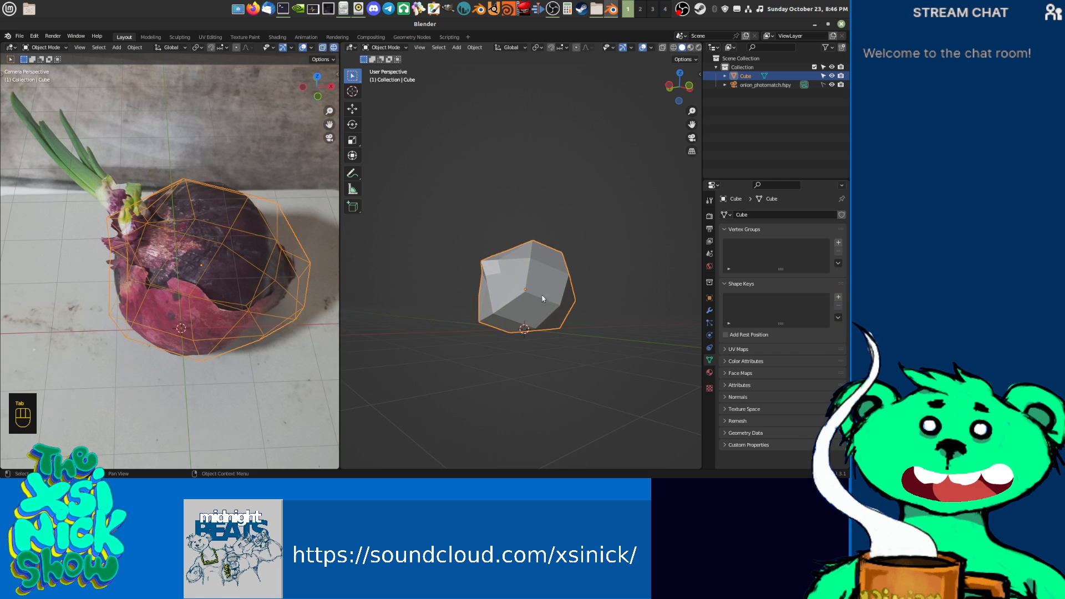
{"action": "middle_click_drag", "start_coordinate": [588, 325], "coordinate": [603, 334]}
{"action": "key", "text": "Delete"}
{"action": "middle_click_drag", "start_coordinate": [596, 278], "coordinate": [498, 335]}
{"action": "scroll", "coordinate": [497, 335], "scroll_direction": "up", "scroll_amount": 1}
Step: Add a low-poly UV sphere at the 3D cursor as the new base for the onion
{"action": "key", "text": "shift+a"}
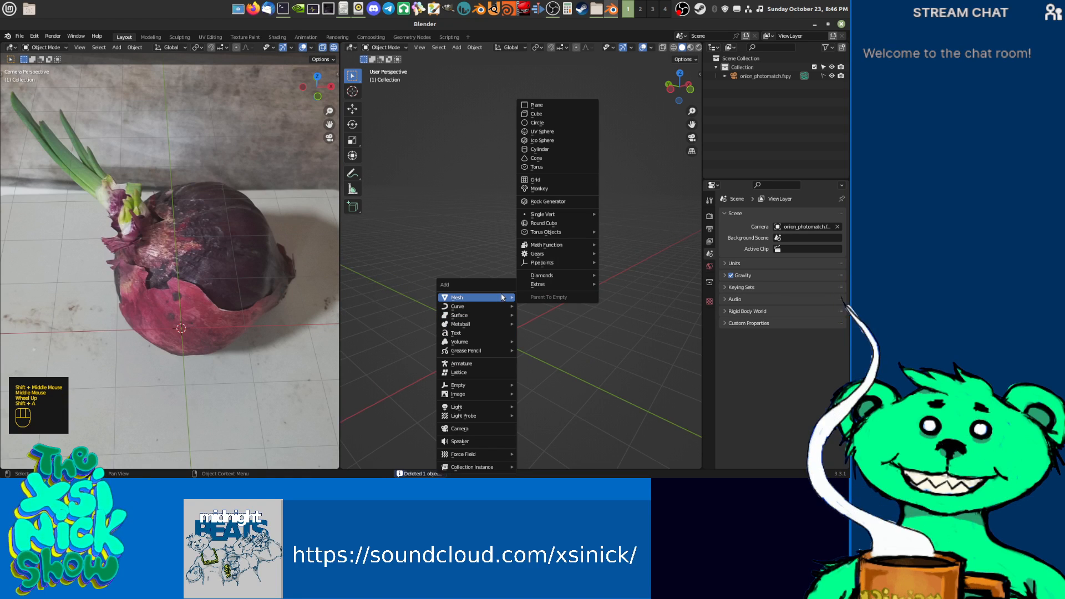
{"action": "mouse_move", "coordinate": [483, 298]}
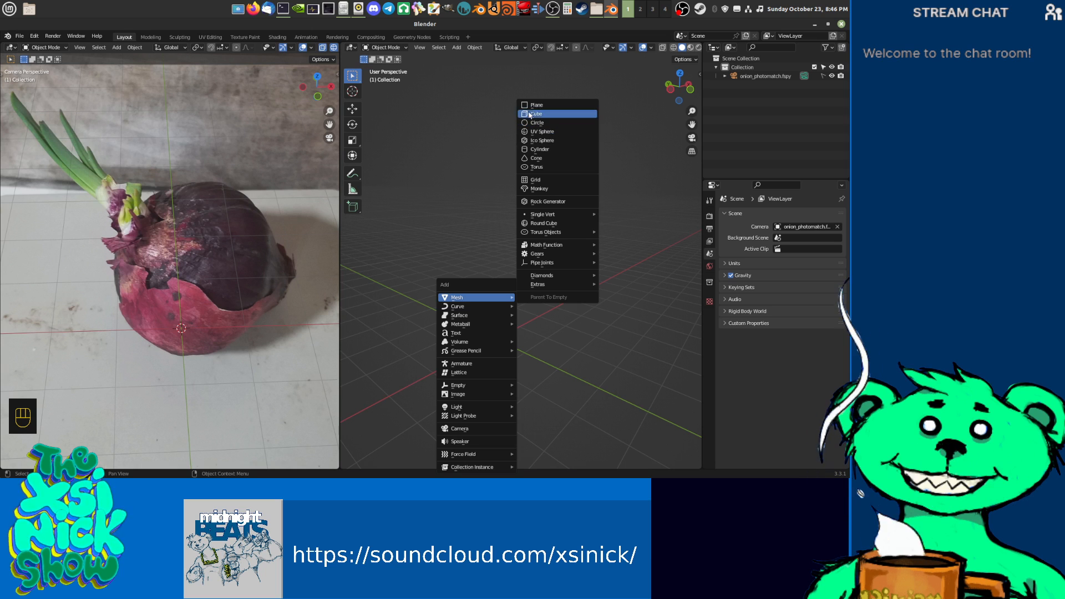
{"action": "left_click", "coordinate": [550, 134]}
{"action": "middle_click_drag", "start_coordinate": [558, 351], "coordinate": [547, 343]}
{"action": "key", "text": "Tab"}
{"action": "middle_click", "coordinate": [544, 339]}
{"action": "key", "text": "Tab"}
{"action": "middle_click_drag", "start_coordinate": [544, 340], "coordinate": [516, 321]}
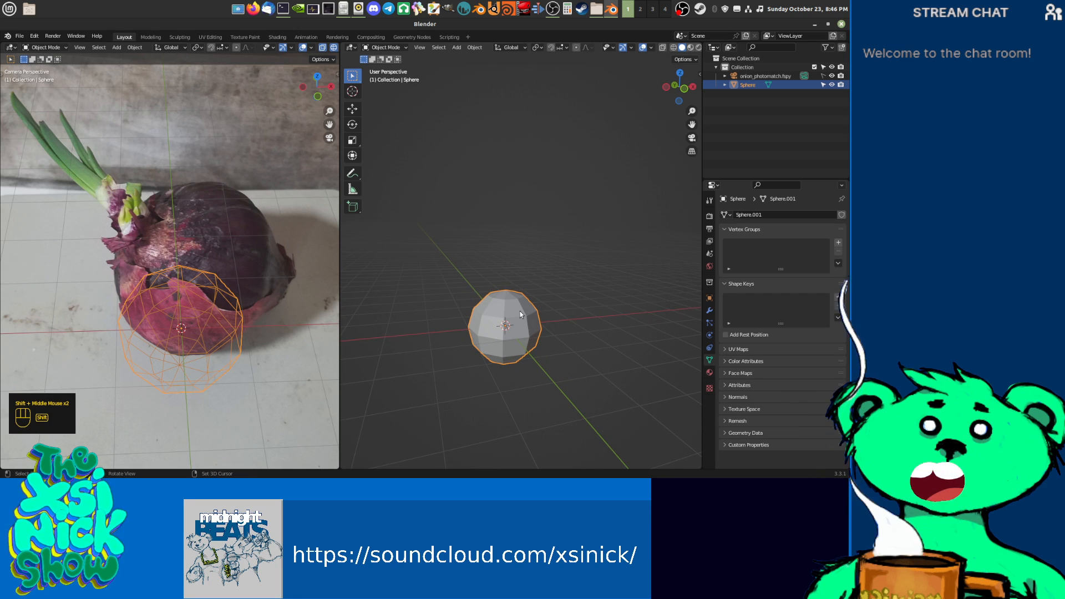
Step: Add a lattice at the sphere and scale all its points up by about 1.824 so it encloses the sphere
{"action": "key", "text": "shift+a"}
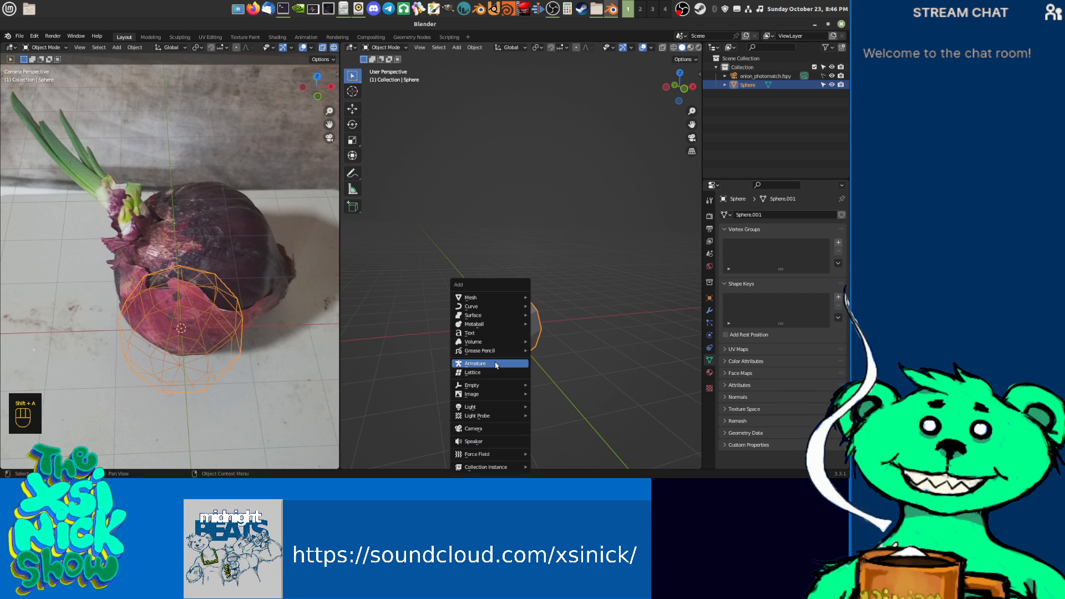
{"action": "left_click", "coordinate": [481, 373]}
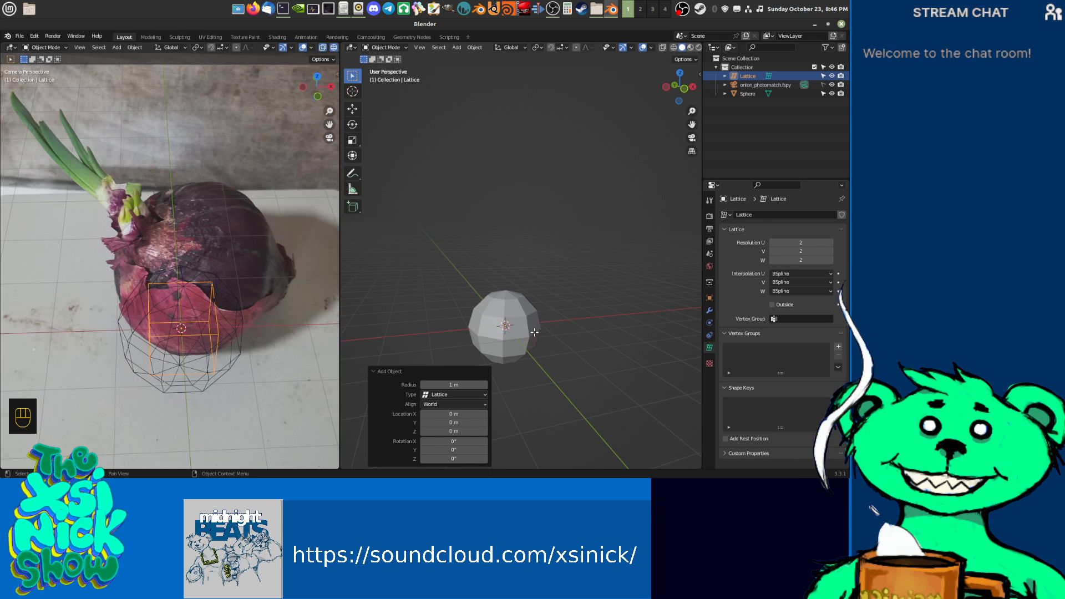
{"action": "key", "text": "Tab"}
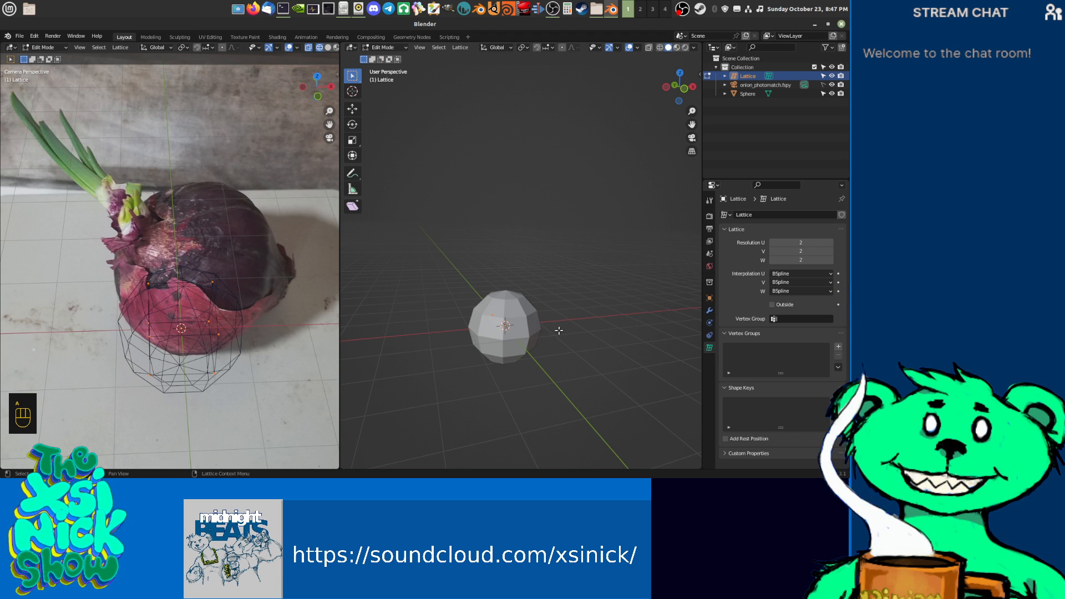
{"action": "key", "text": "a"}
{"action": "key", "text": "s"}
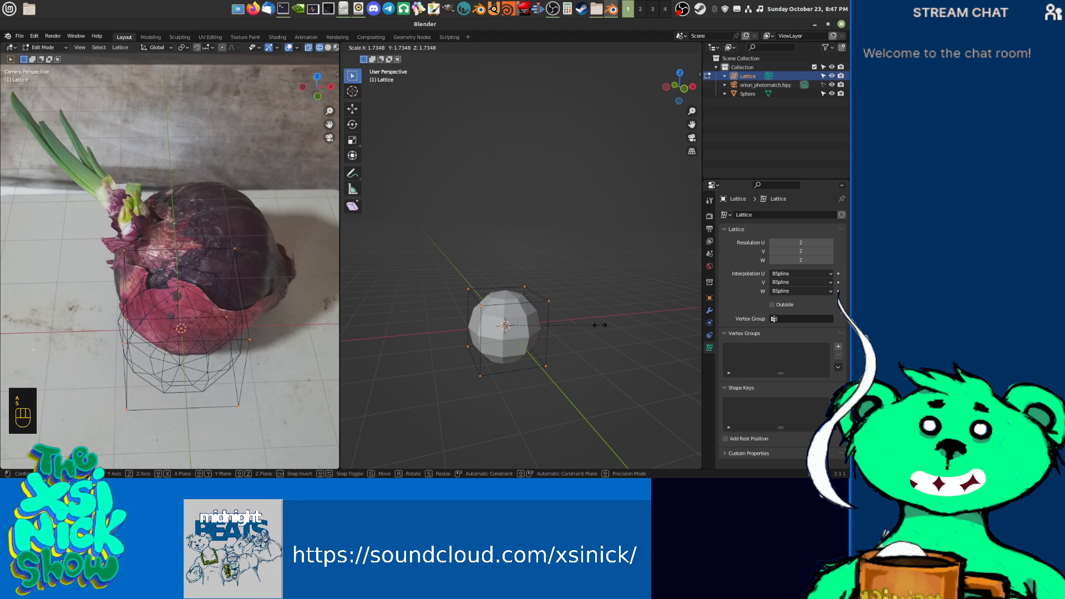
{"action": "left_click", "coordinate": [835, 293], "text": "shift"}
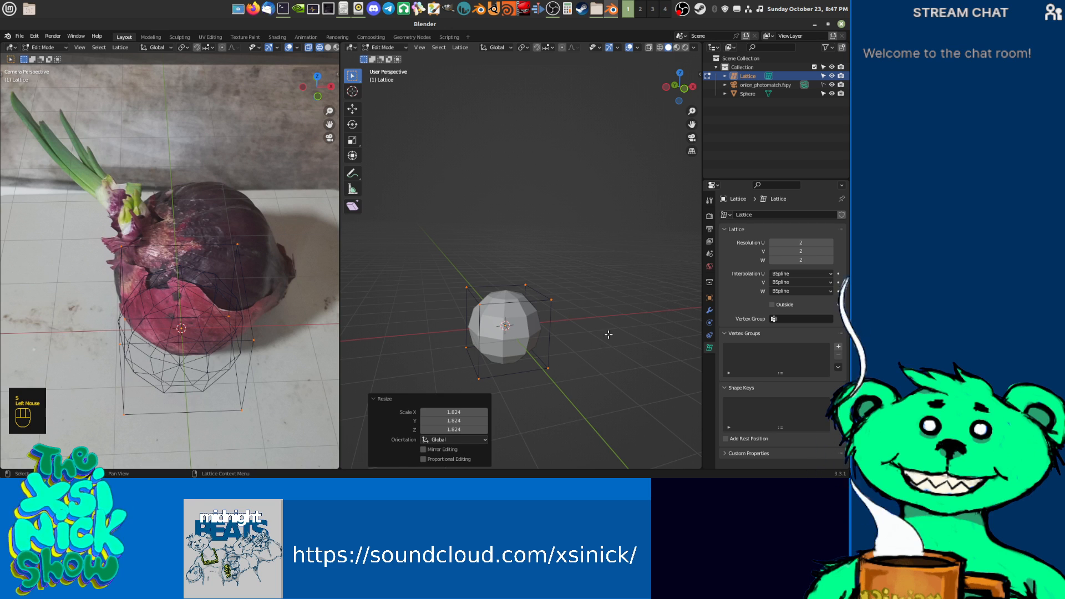
Step: Set the lattice resolution to 3 in U, V and W, and return to Object Mode
{"action": "left_click", "coordinate": [830, 243]}
{"action": "left_click", "coordinate": [831, 252]}
{"action": "left_click", "coordinate": [830, 260]}
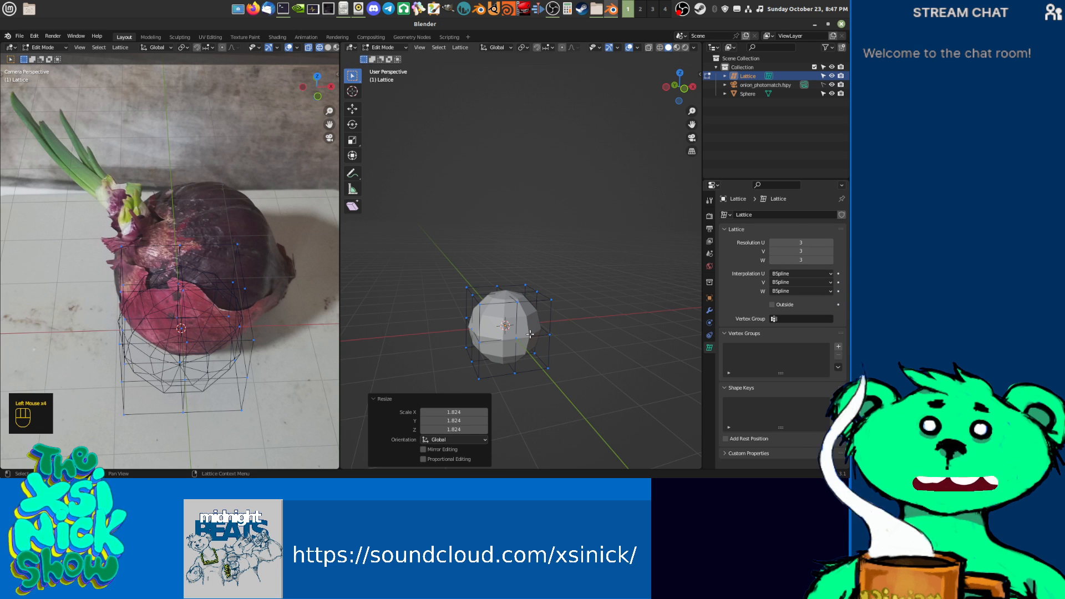
{"action": "middle_click_drag", "start_coordinate": [519, 332], "coordinate": [535, 324], "text": "shift"}
{"action": "key", "text": "Tab"}
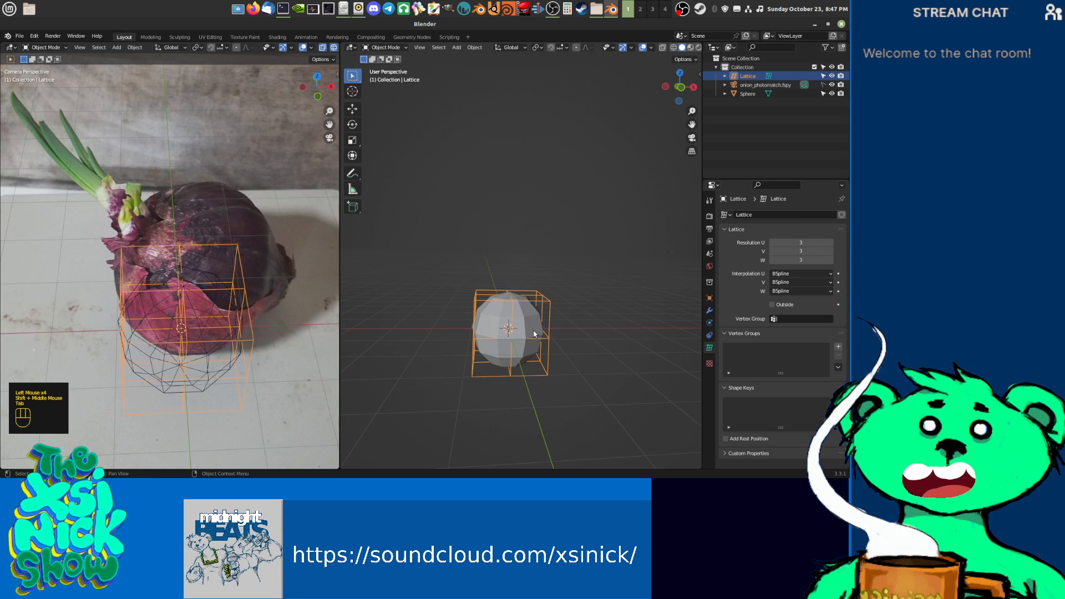
Step: Parent the sphere to the lattice with Lattice Deform
{"action": "left_click", "coordinate": [527, 326]}
{"action": "left_click", "coordinate": [544, 309], "text": "shift"}
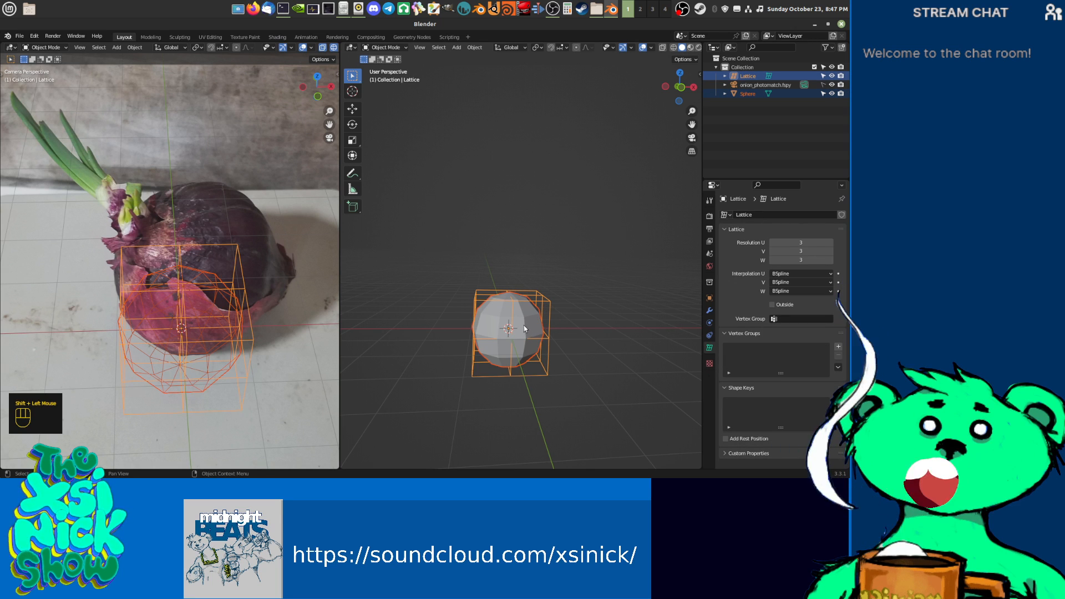
{"action": "key", "text": "ctrl+p"}
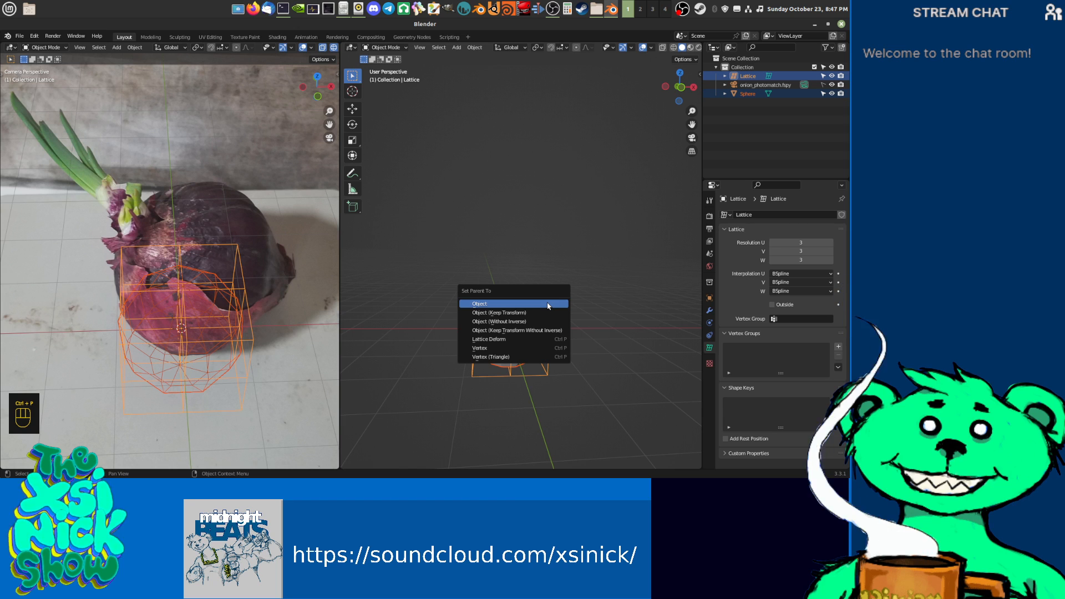
{"action": "left_click", "coordinate": [534, 339]}
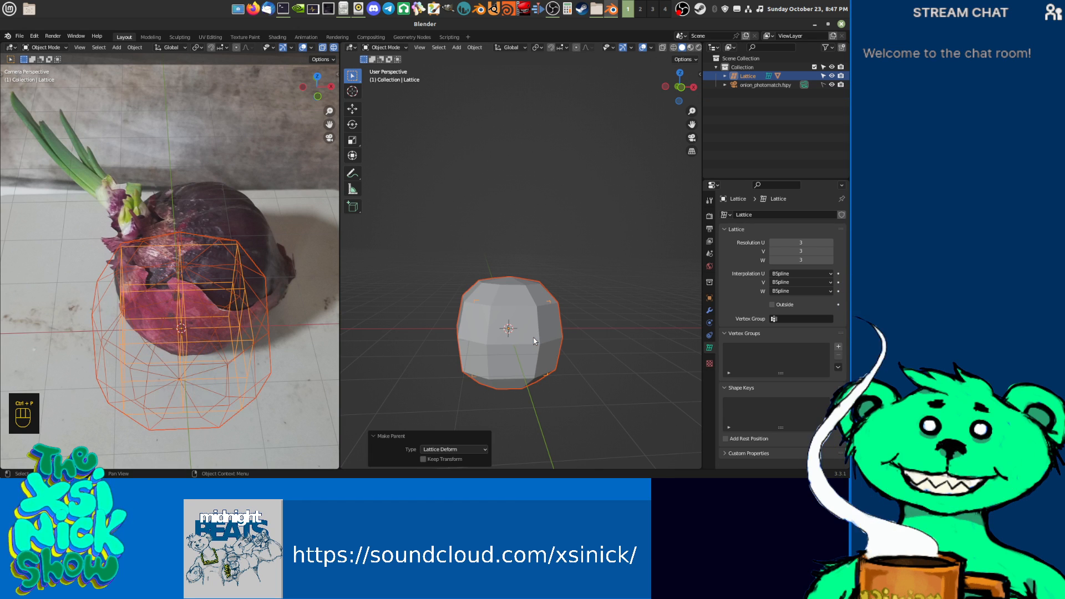
Step: Undo the Lattice Deform parenting of the sphere
{"action": "mouse_move", "coordinate": [536, 324]}
{"action": "middle_mouse_down"}
{"action": "mouse_move", "coordinate": [621, 344]}
{"action": "mouse_move", "coordinate": [538, 343]}
{"action": "mouse_move", "coordinate": [587, 334]}
{"action": "mouse_move", "coordinate": [573, 355]}
{"action": "mouse_move", "coordinate": [551, 360]}
{"action": "mouse_move", "coordinate": [593, 331]}
{"action": "mouse_move", "coordinate": [551, 309]}
{"action": "middle_mouse_up"}
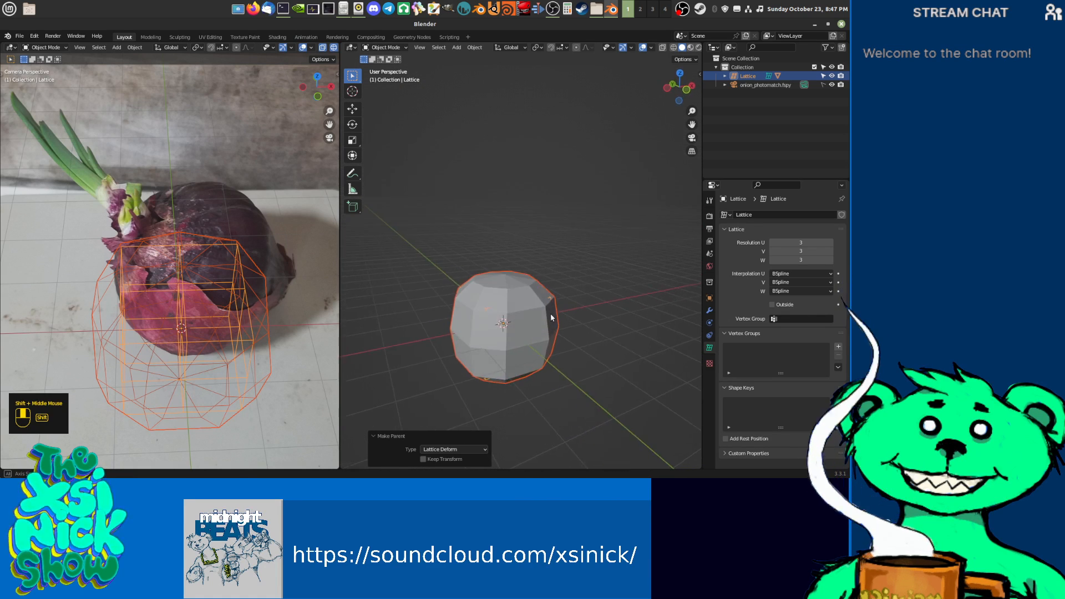
{"action": "key", "text": "Tab"}
{"action": "key", "text": "Tab"}
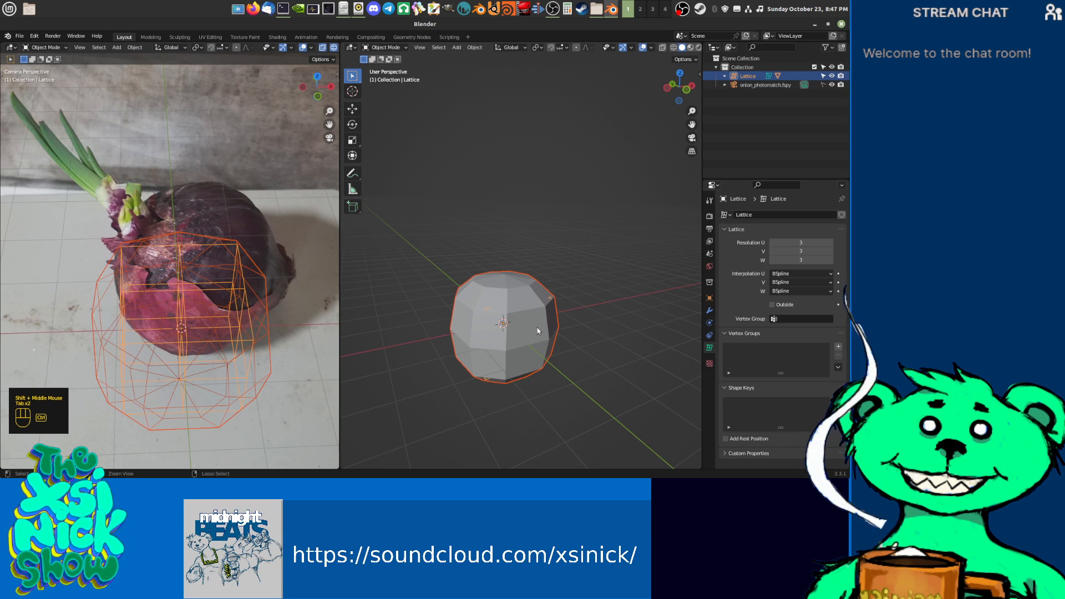
{"action": "key", "text": "ctrl+z"}
{"action": "key", "text": "ctrl+z"}
{"action": "key", "text": "ctrl+z"}
Step: Apply the rotation and scale of the lattice around the sphere
{"action": "middle_click_drag", "start_coordinate": [547, 327], "coordinate": [549, 293], "text": "shift"}
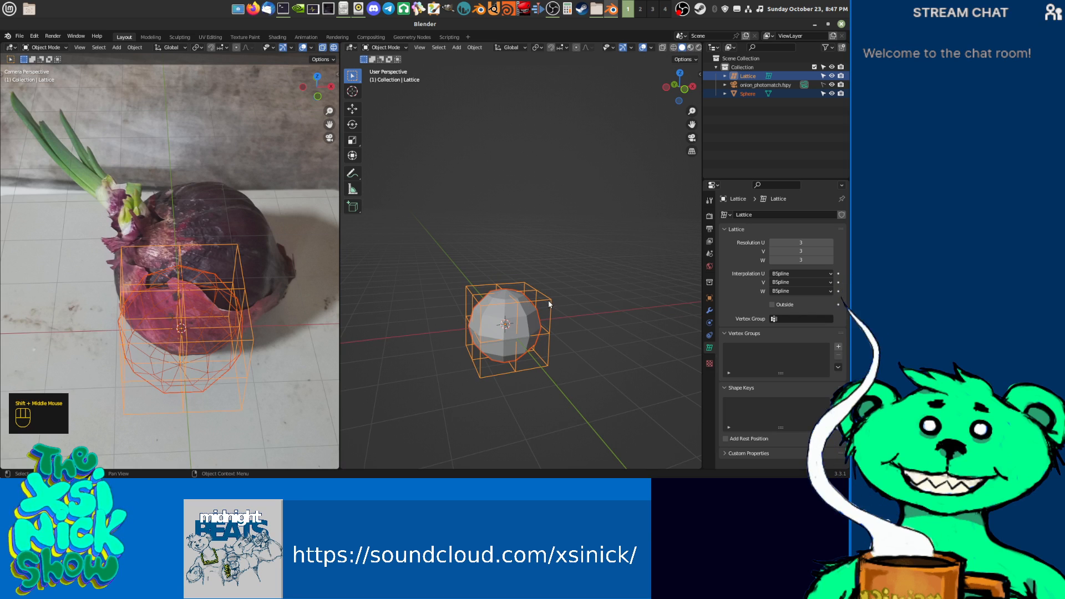
{"action": "left_click", "coordinate": [548, 304]}
{"action": "key", "text": "ctrl+a"}
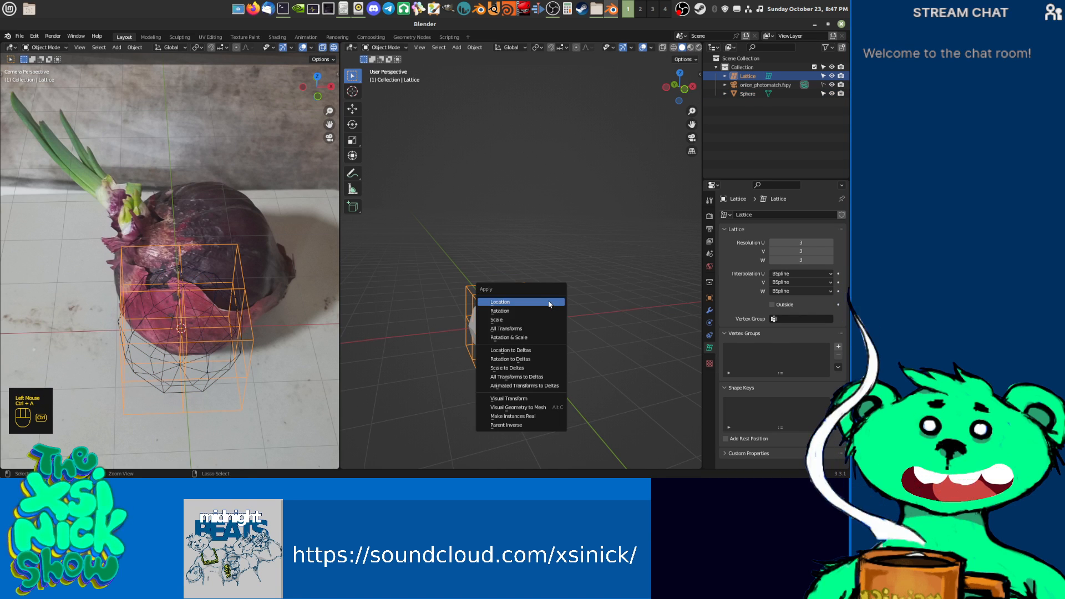
{"action": "left_click", "coordinate": [536, 337]}
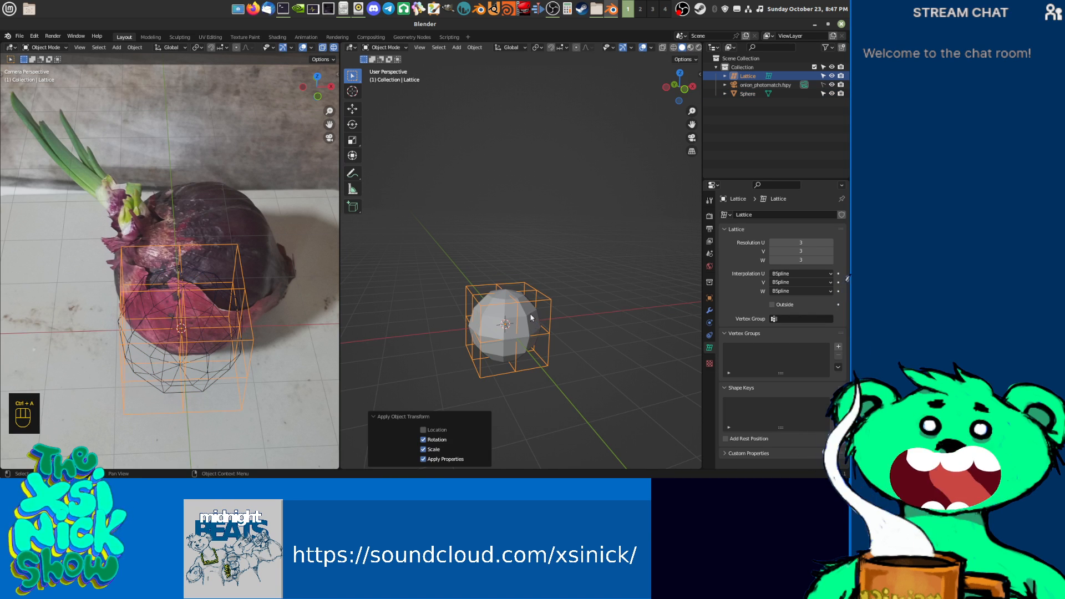
Step: Try to parent the sphere to the lattice, and undo the attempt
{"action": "left_click", "coordinate": [531, 317]}
{"action": "left_click", "coordinate": [547, 298], "text": "shift"}
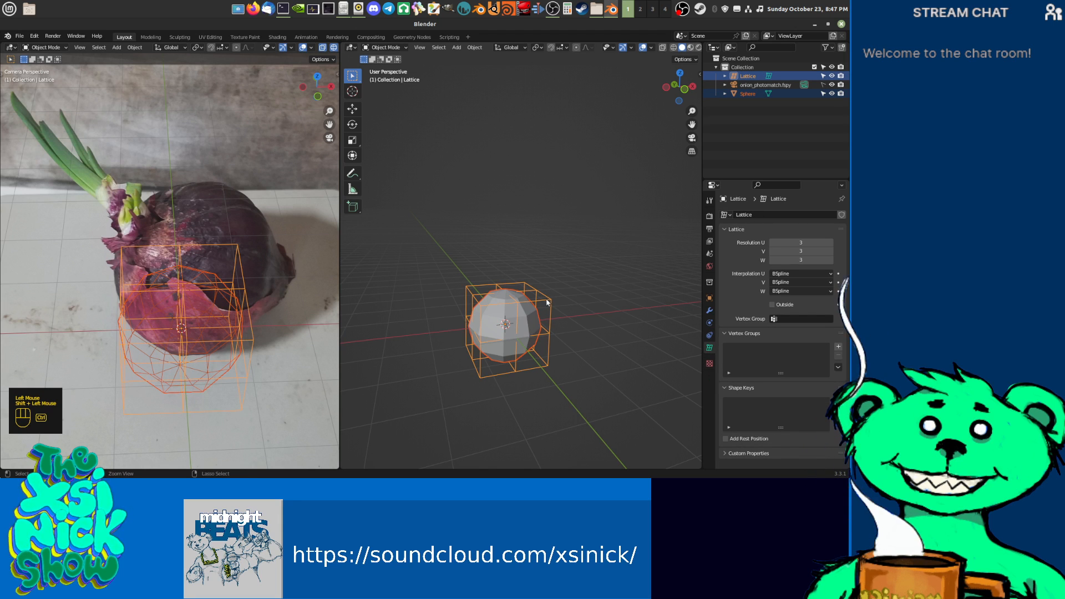
{"action": "key", "text": "ctrl+p"}
{"action": "left_click", "coordinate": [547, 300]}
{"action": "key", "text": "ctrl+z"}
{"action": "left_click", "coordinate": [553, 300]}
{"action": "mouse_move", "coordinate": [577, 316]}
{"action": "middle_mouse_down", "text": "shift"}
{"action": "mouse_move", "coordinate": [616, 322]}
{"action": "mouse_move", "coordinate": [581, 315]}
{"action": "middle_mouse_up", "text": "shift"}
{"action": "scroll", "coordinate": [584, 318], "scroll_direction": "down", "scroll_amount": 2}
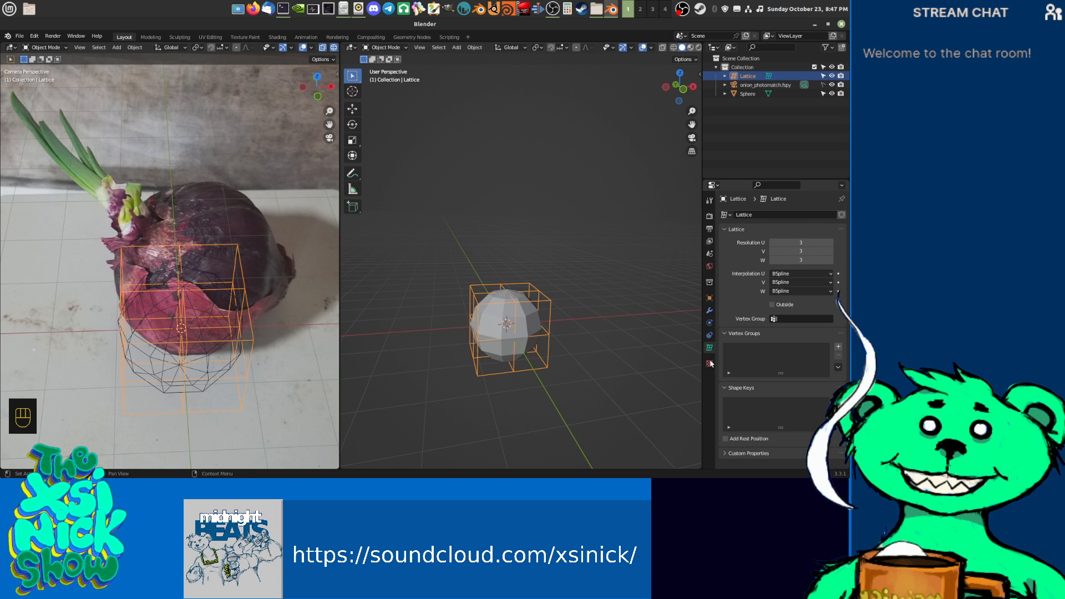
Step: Delete the existing lattice around the sphere
{"action": "left_click", "coordinate": [726, 387]}
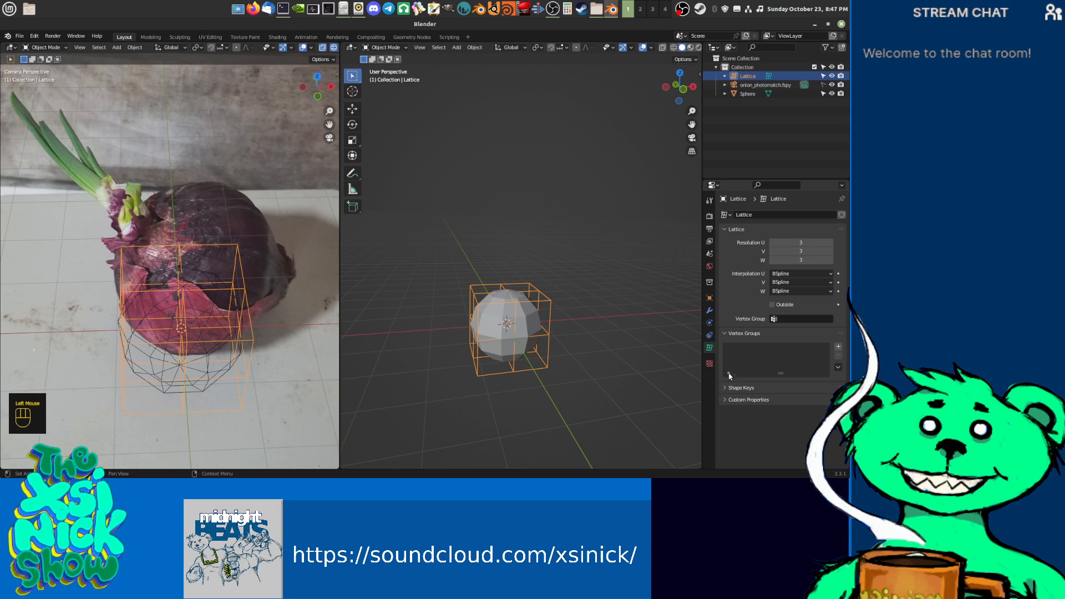
{"action": "left_click", "coordinate": [723, 333]}
{"action": "left_click", "coordinate": [709, 311]}
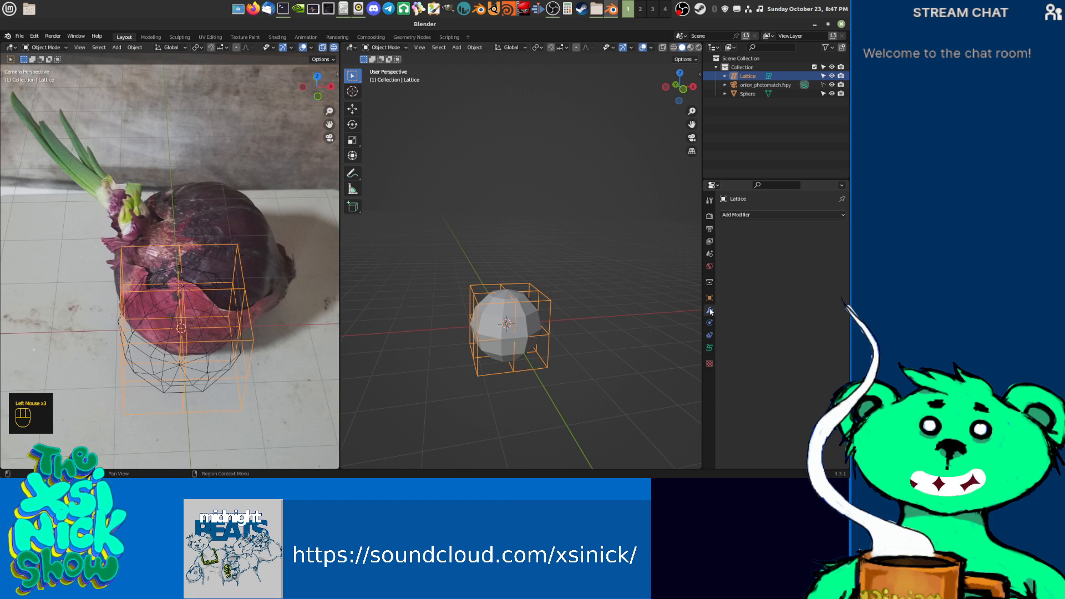
{"action": "left_click", "coordinate": [544, 305]}
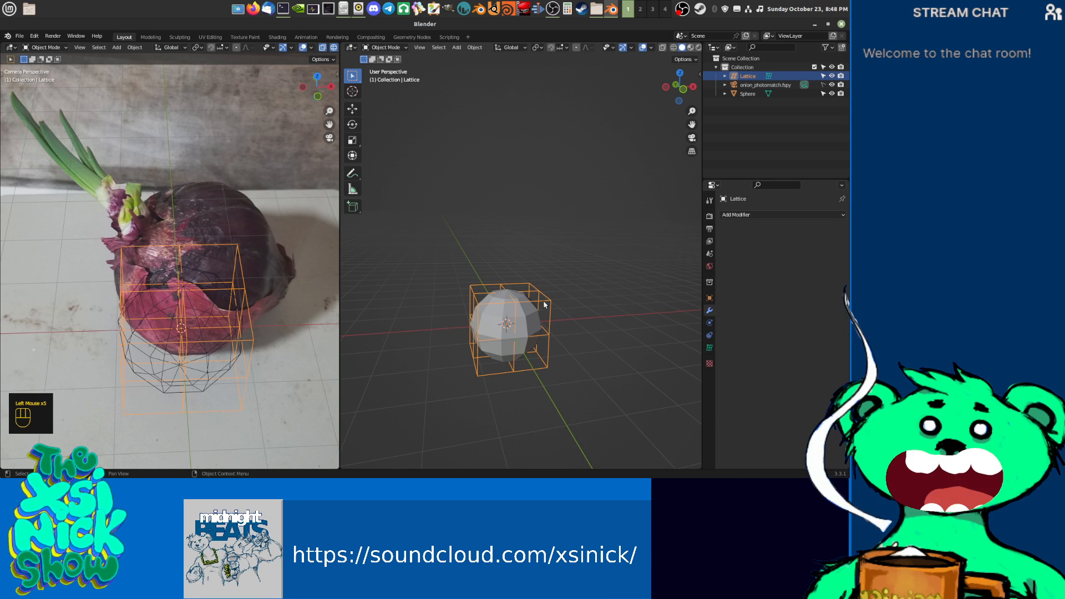
{"action": "key", "text": "Delete"}
Step: Add a new lattice at the sphere and scale it up by about 1.873 so it encloses the sphere
{"action": "key", "text": "shift+a"}
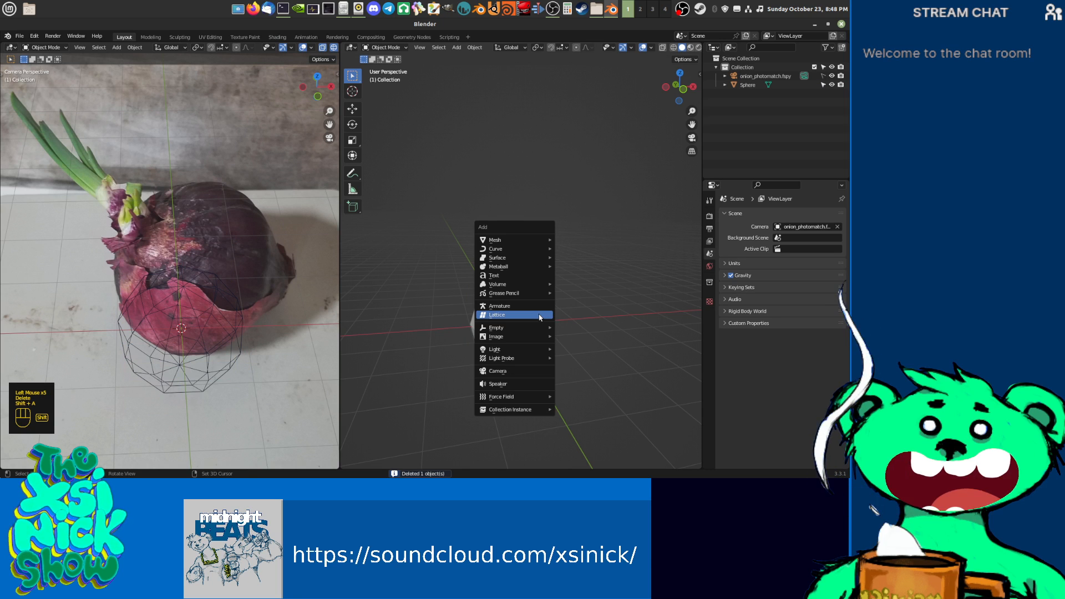
{"action": "left_click", "coordinate": [532, 316]}
{"action": "key", "text": "s"}
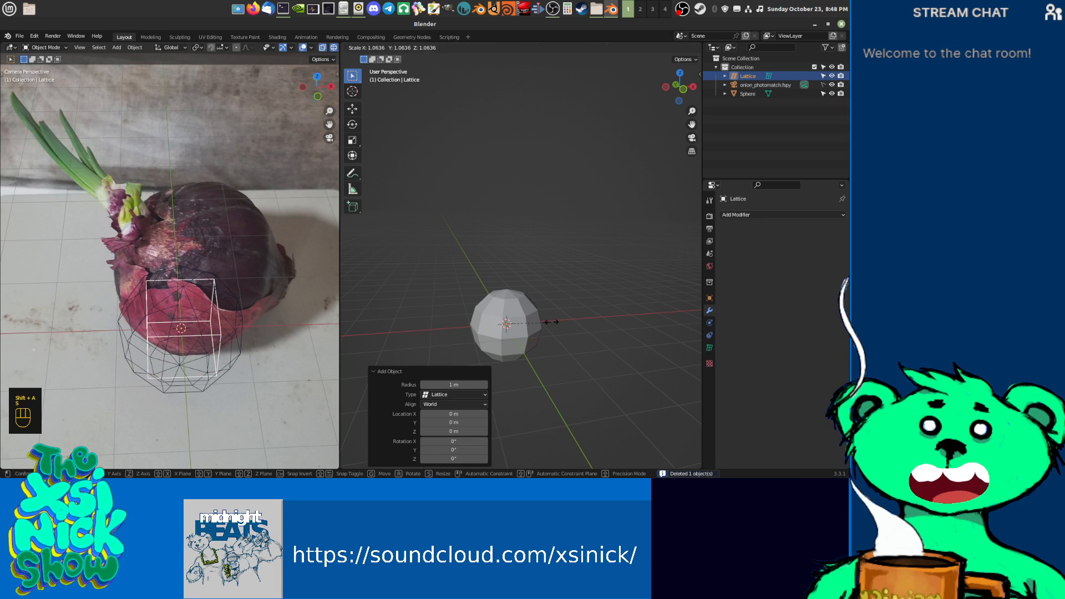
{"action": "left_click", "coordinate": [584, 316]}
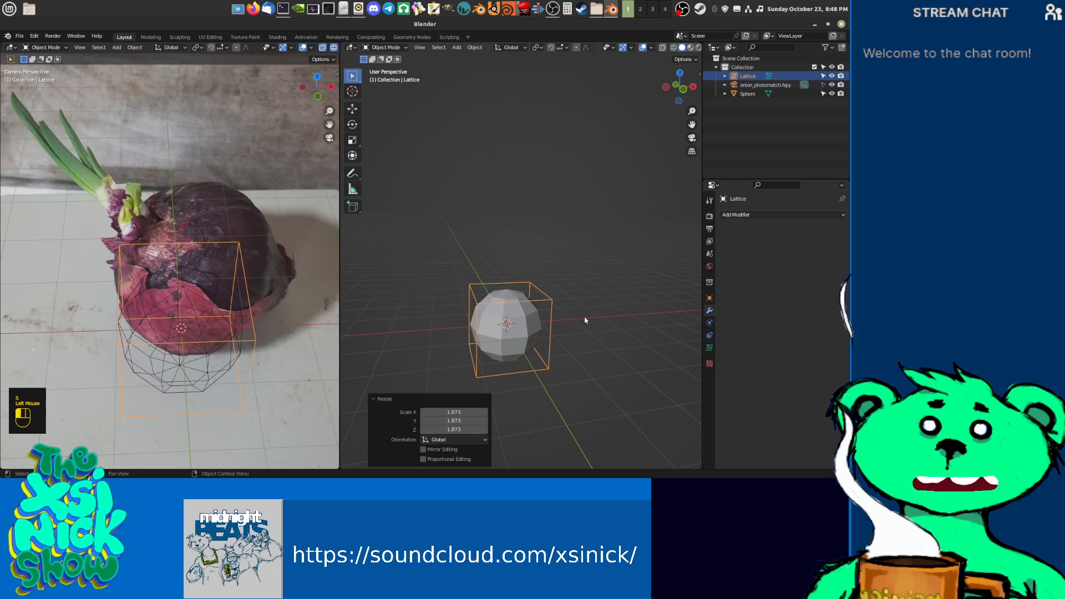
Step: Set the new lattice's resolution to 3 in U, V and W
{"action": "left_click", "coordinate": [758, 265]}
{"action": "left_click", "coordinate": [709, 347]}
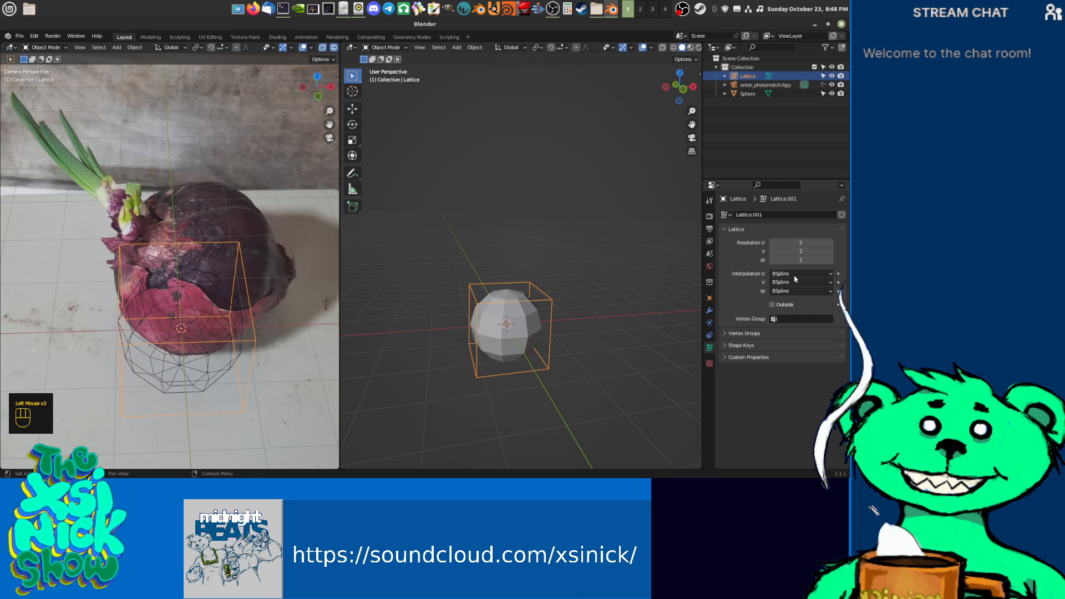
{"action": "left_click", "coordinate": [830, 242]}
{"action": "left_click", "coordinate": [829, 252]}
{"action": "left_click", "coordinate": [829, 260]}
Step: Parent the sphere to the new lattice with Lattice Deform, and select the sphere
{"action": "left_click", "coordinate": [534, 311]}
{"action": "left_click", "coordinate": [546, 298], "text": "shift"}
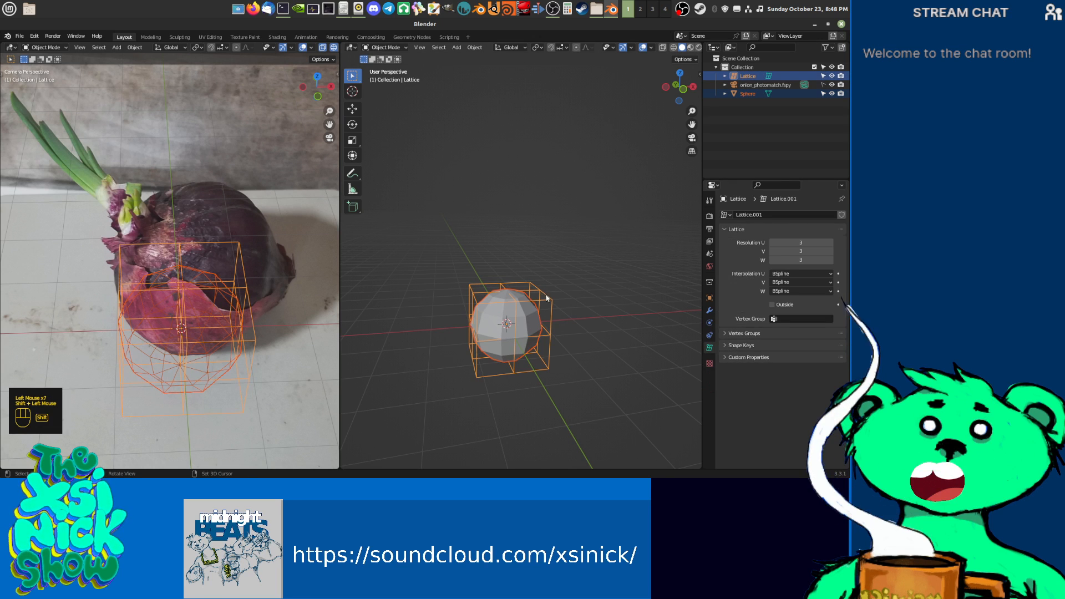
{"action": "key", "text": "ctrl+p"}
{"action": "left_click", "coordinate": [536, 331]}
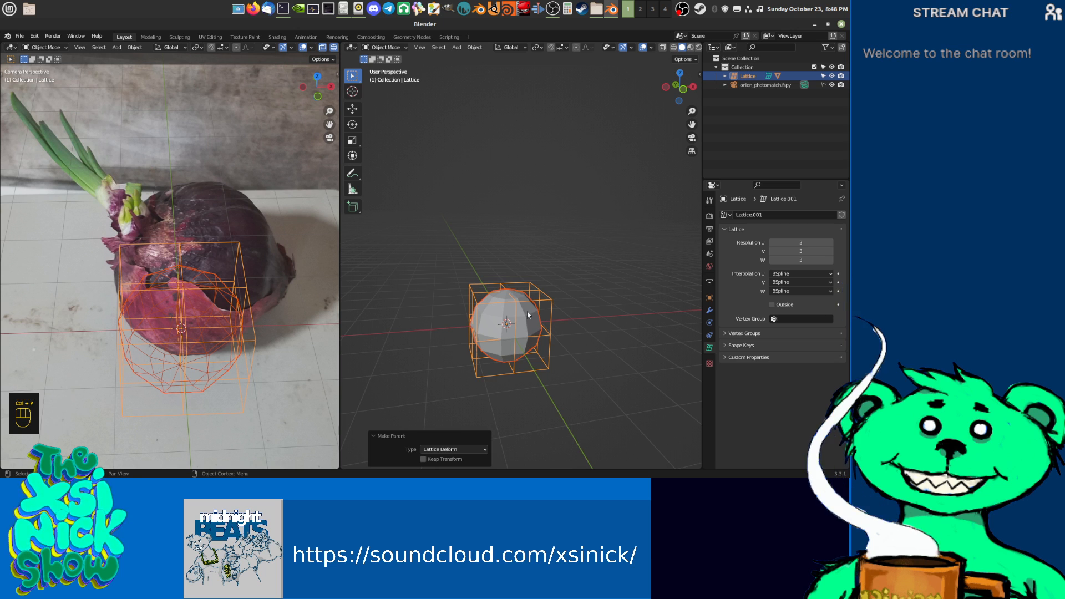
{"action": "left_click", "coordinate": [525, 327]}
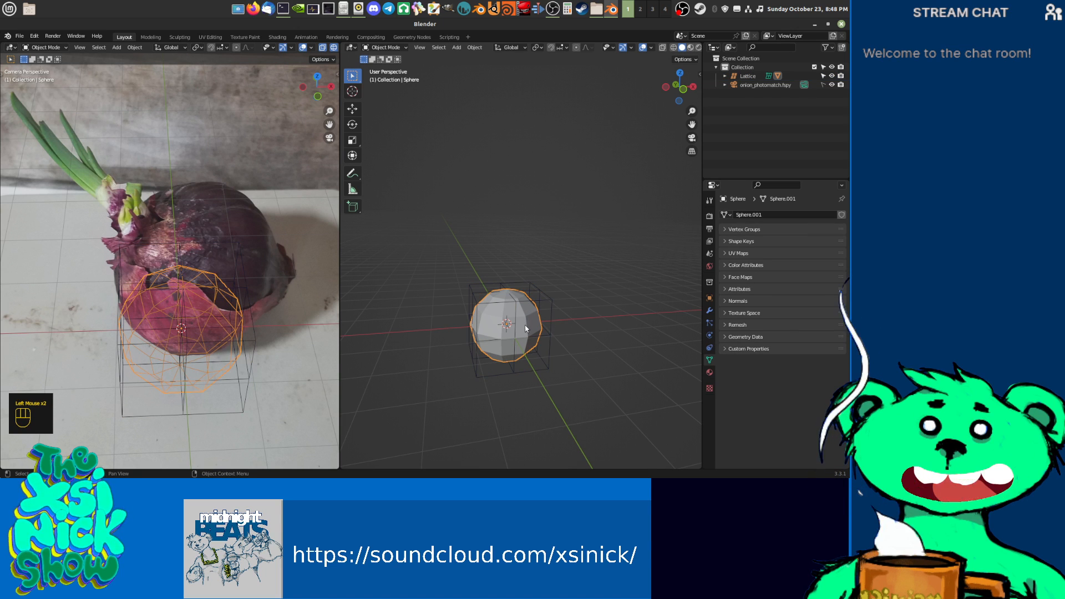
{"action": "middle_click_drag", "start_coordinate": [521, 324], "coordinate": [539, 292], "text": "shift"}
{"action": "scroll", "coordinate": [533, 267], "scroll_direction": "up", "scroll_amount": 3}
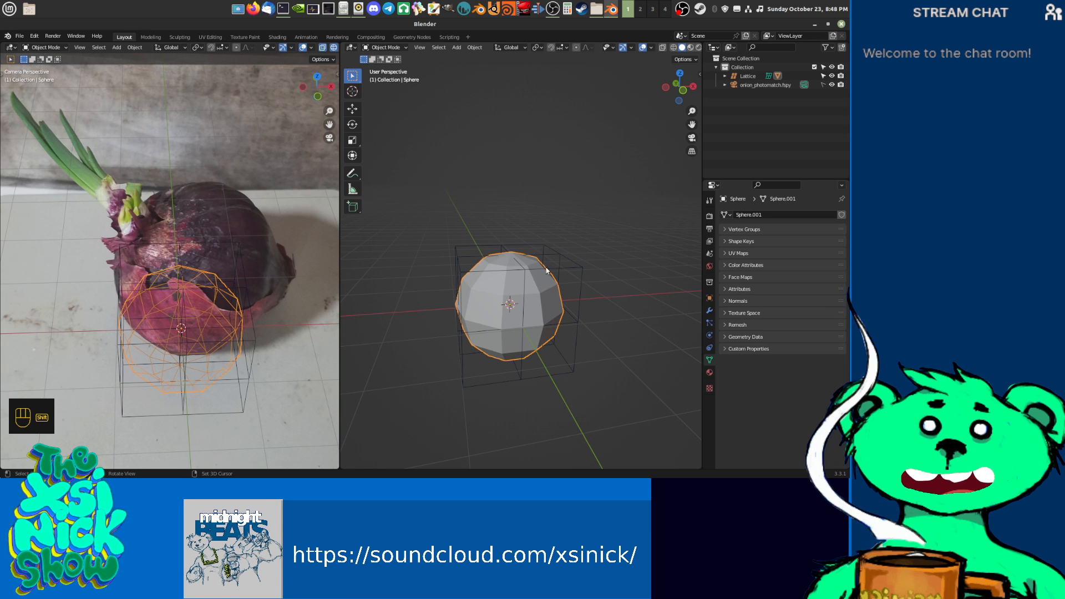
{"action": "middle_click_drag", "start_coordinate": [488, 303], "coordinate": [519, 299], "text": "shift"}
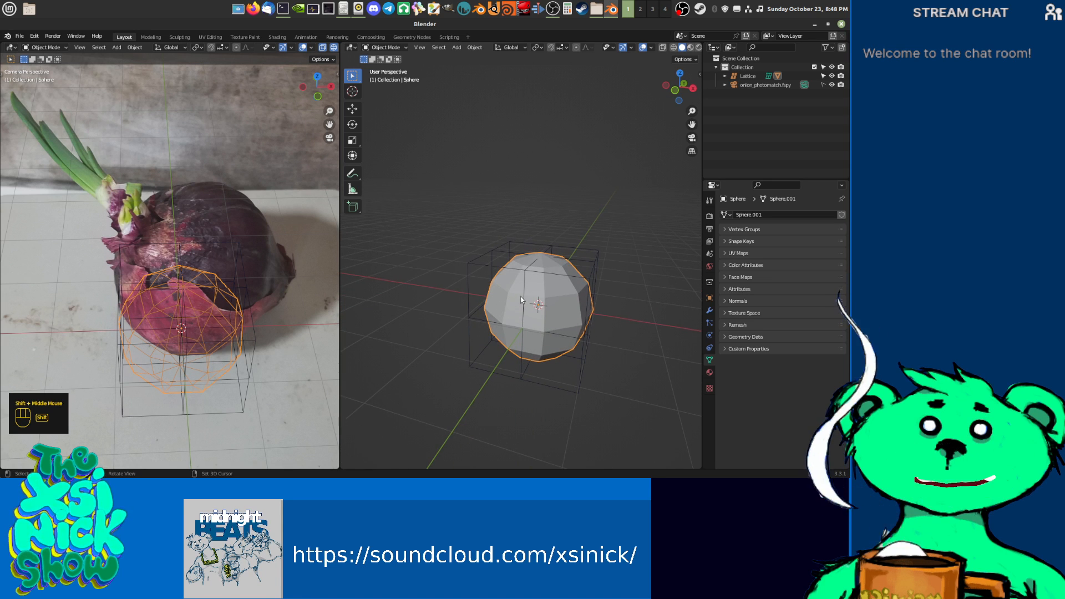
{"action": "middle_click_drag", "start_coordinate": [605, 304], "coordinate": [579, 302], "text": "shift"}
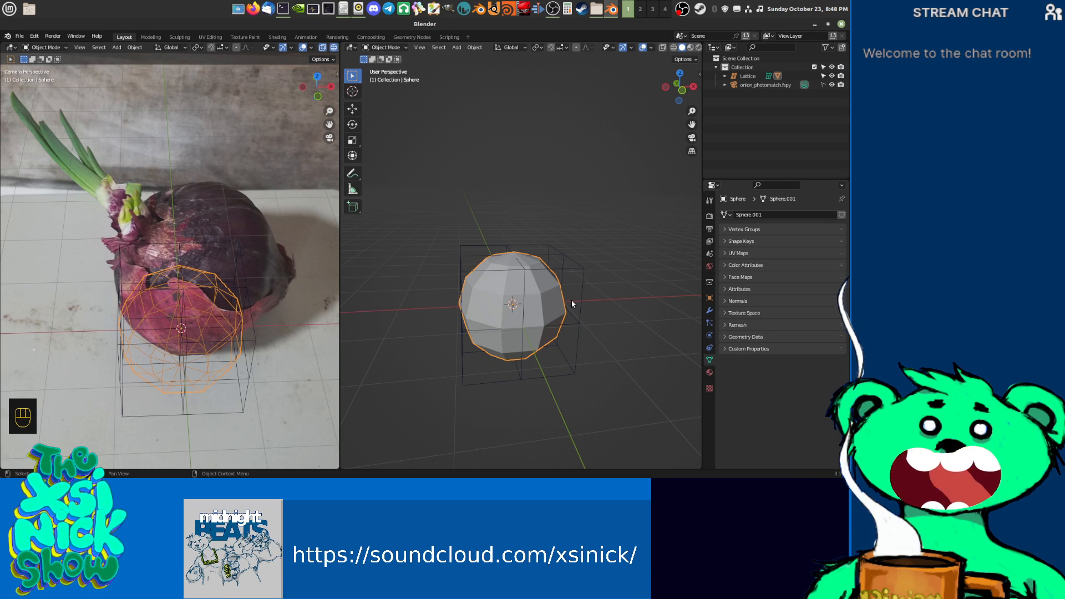
{"action": "middle_click_drag", "start_coordinate": [539, 296], "coordinate": [562, 302]}
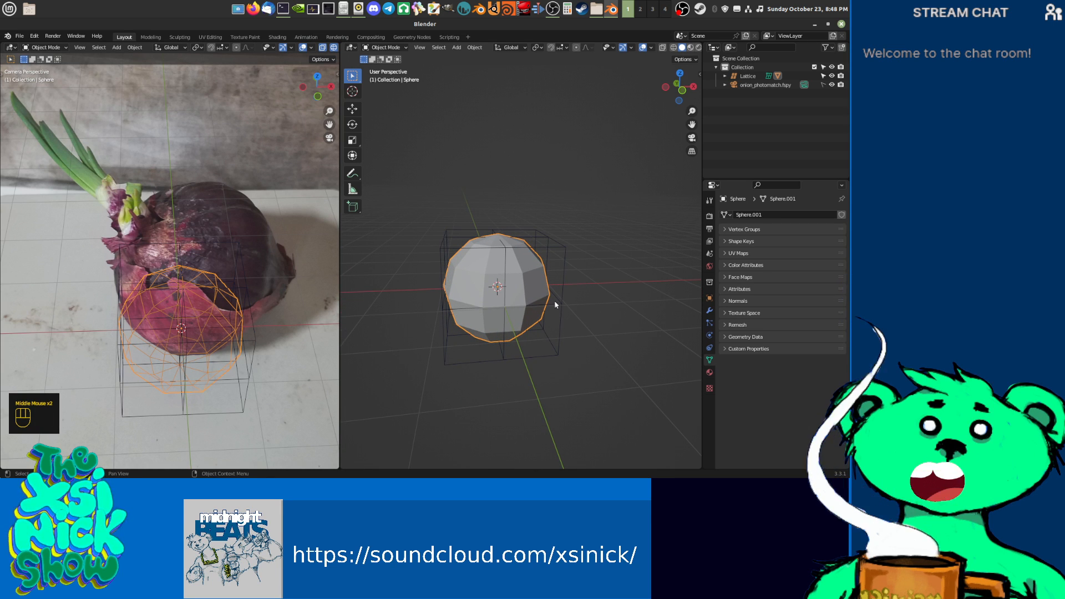
Step: Add a Plain Axes empty at the centre of the sphere
{"action": "key", "text": "shift+a"}
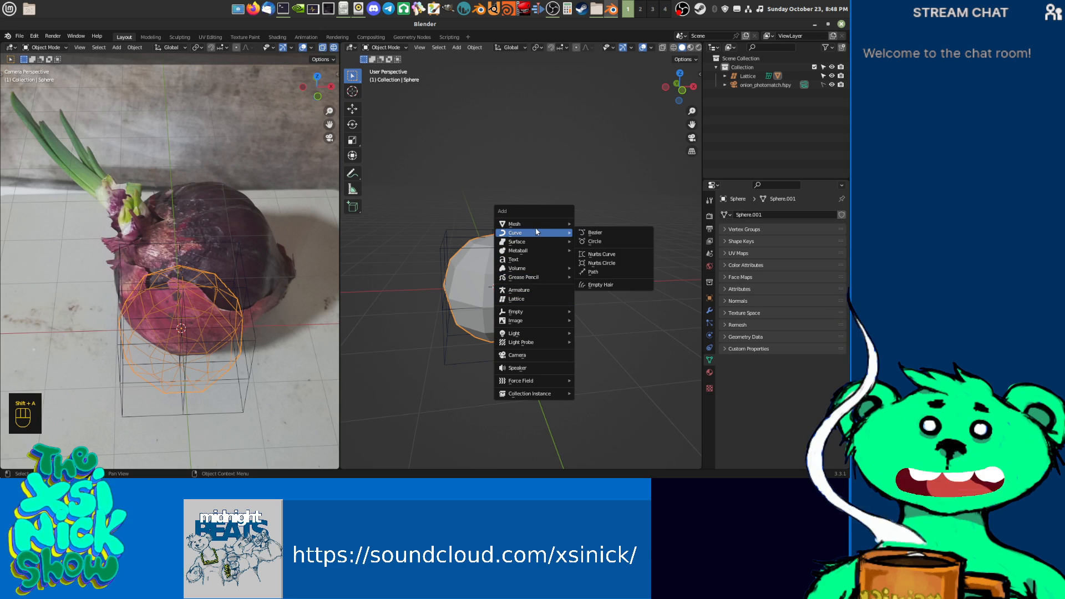
{"action": "mouse_move", "coordinate": [534, 317]}
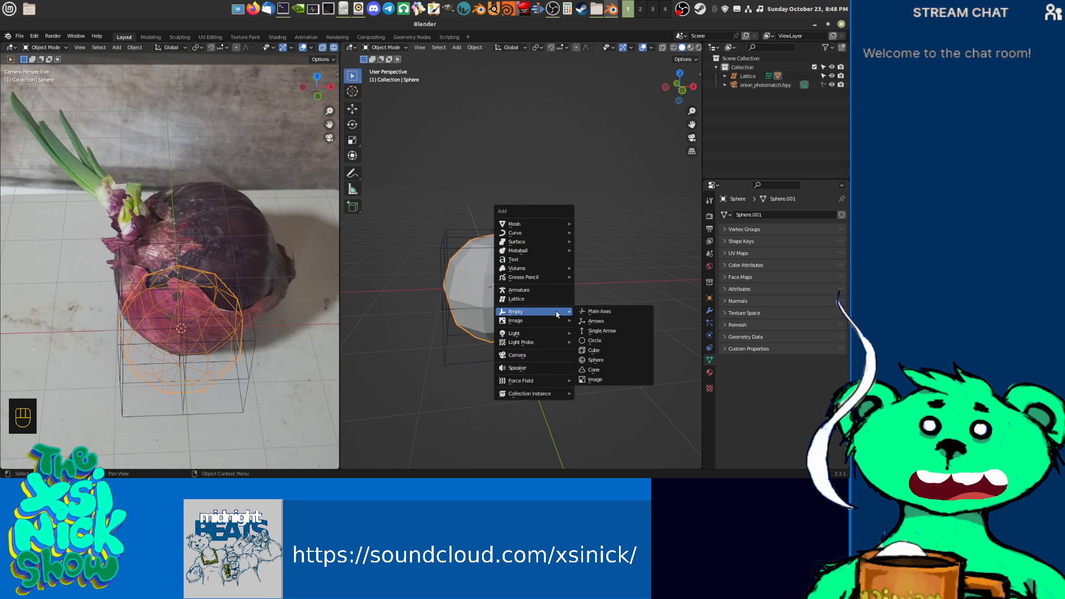
{"action": "left_click", "coordinate": [594, 312]}
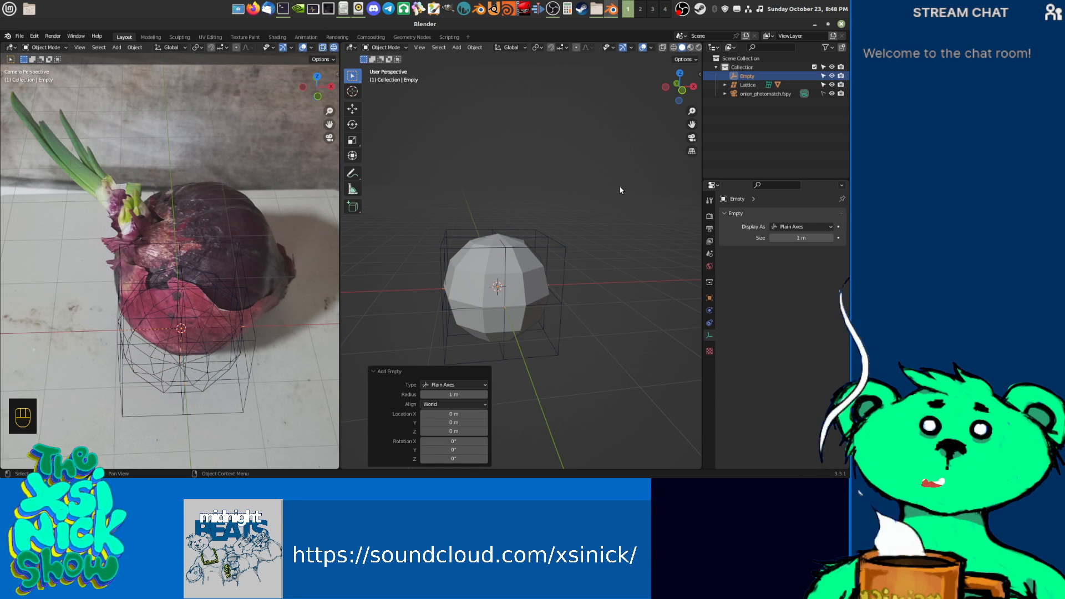
Step: Parent the empty to the lattice using the Object parent type
{"action": "left_click", "coordinate": [748, 85]}
{"action": "left_click", "coordinate": [752, 94]}
{"action": "left_click", "coordinate": [748, 85]}
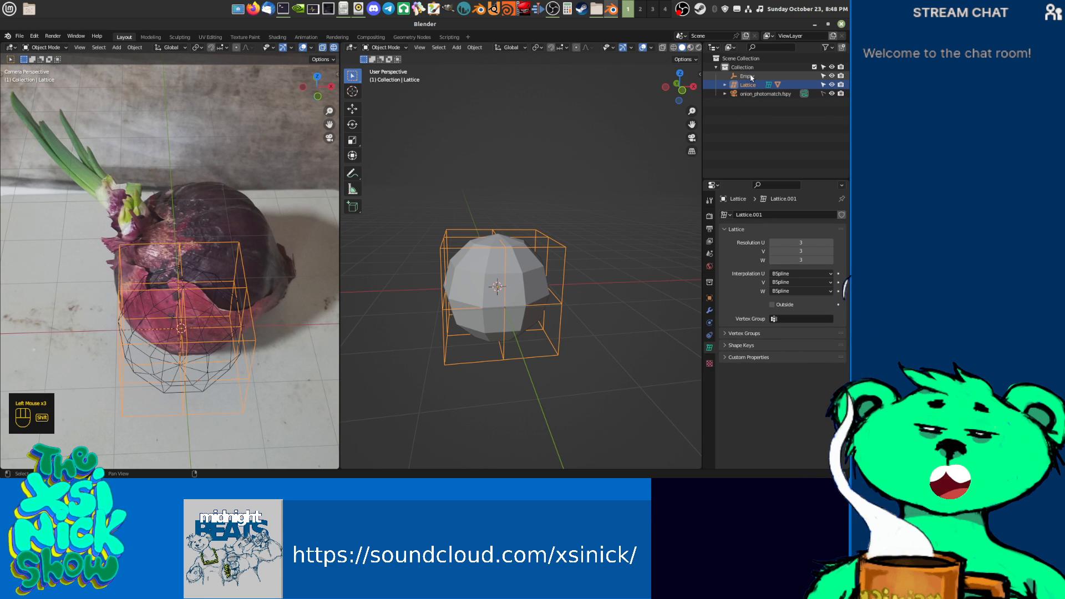
{"action": "left_click", "coordinate": [749, 77], "text": "shift"}
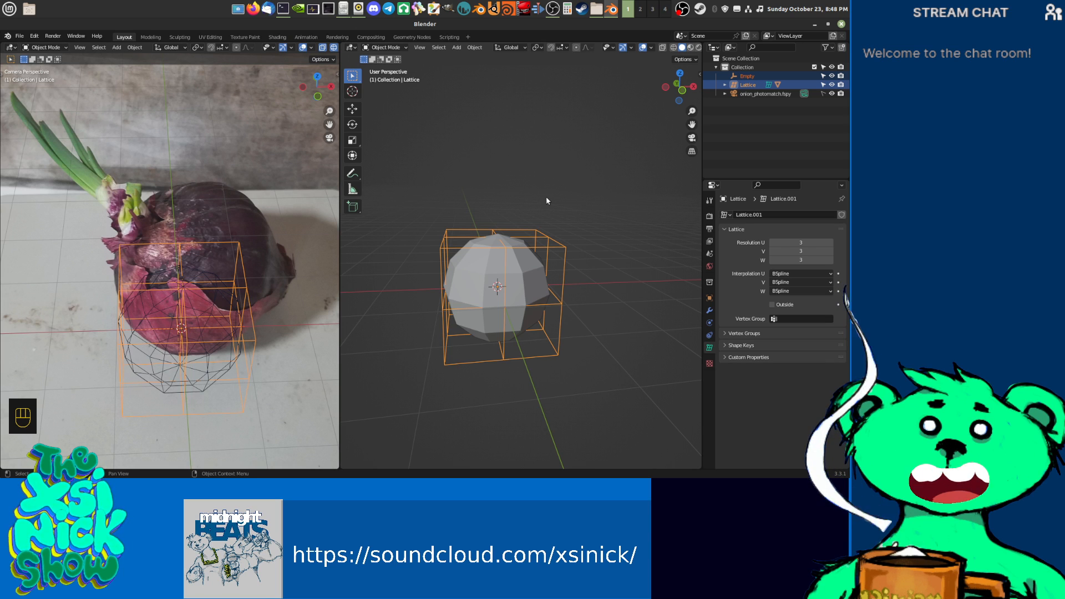
{"action": "key", "text": "ctrl+p"}
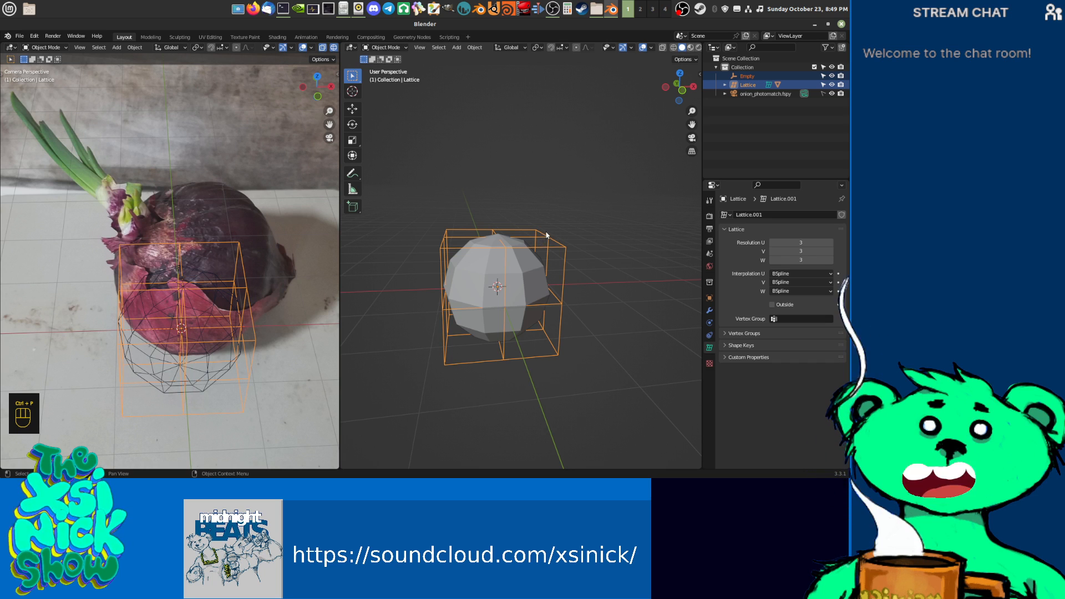
{"action": "left_click", "coordinate": [753, 86]}
{"action": "left_click", "coordinate": [747, 76], "text": "shift"}
{"action": "middle_click", "coordinate": [542, 197]}
{"action": "key", "text": "ctrl+p"}
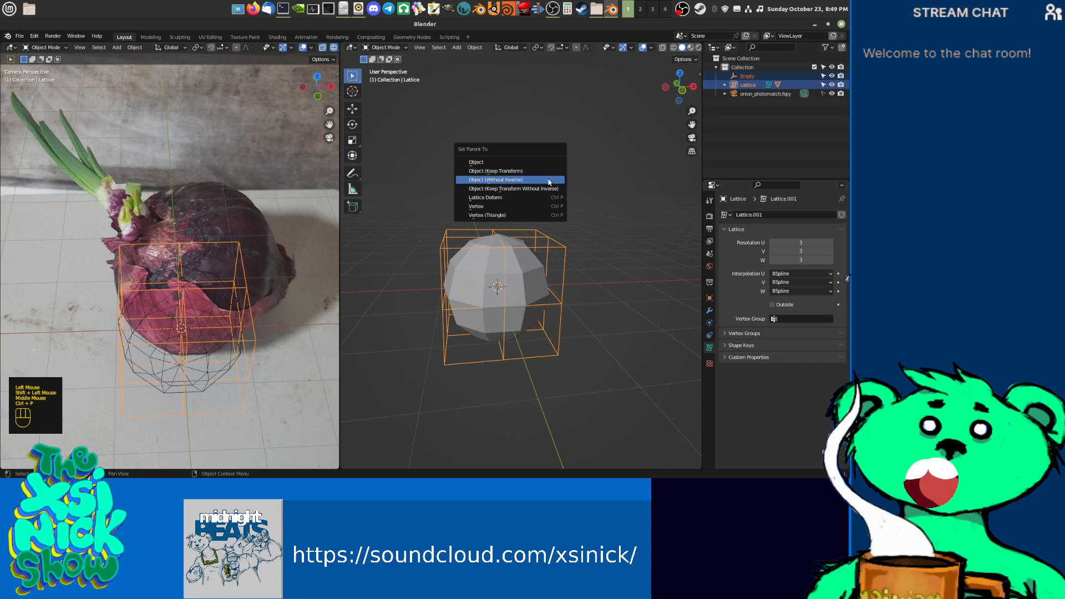
{"action": "left_click", "coordinate": [539, 163]}
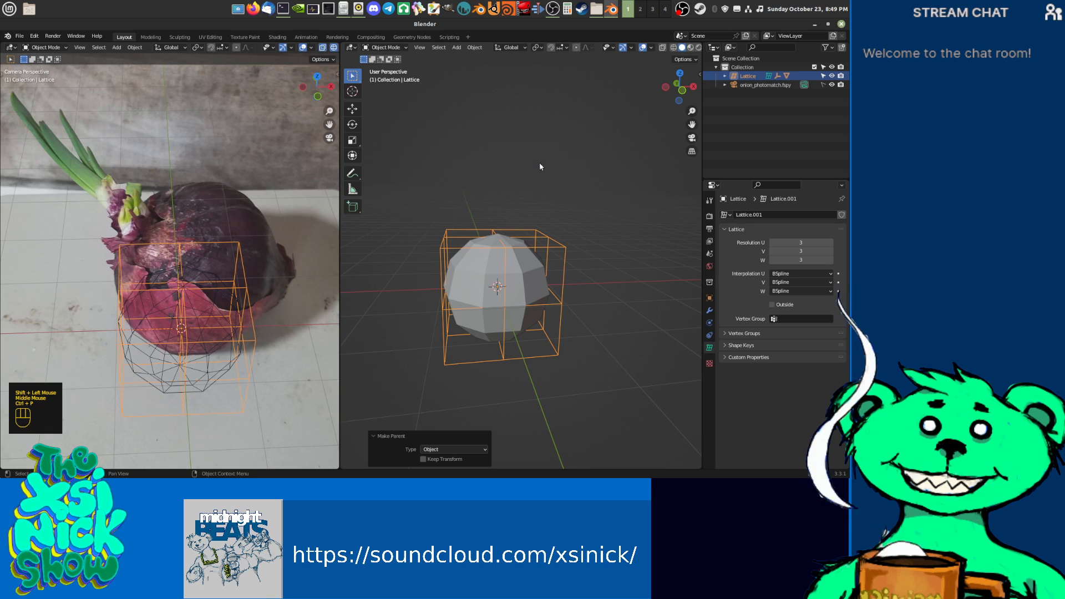
Step: Undo the parenting of the empty to the lattice
{"action": "left_click", "coordinate": [724, 76]}
{"action": "left_click", "coordinate": [752, 93]}
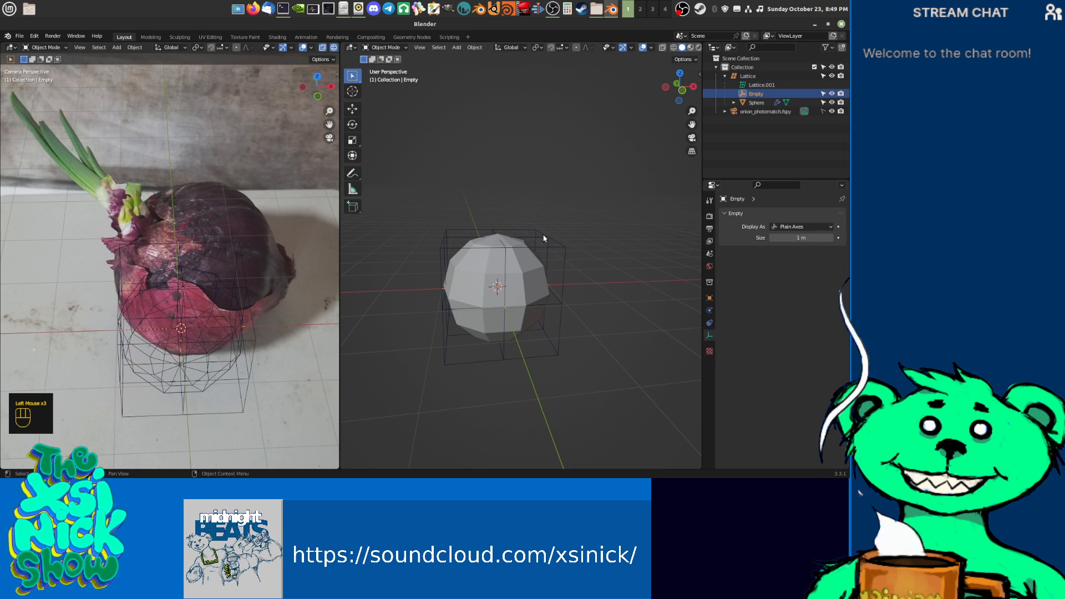
{"action": "key", "text": "g"}
{"action": "right_click", "coordinate": [573, 212]}
{"action": "key", "text": "ctrl+z"}
{"action": "key", "text": "ctrl+z"}
{"action": "key", "text": "ctrl+z"}
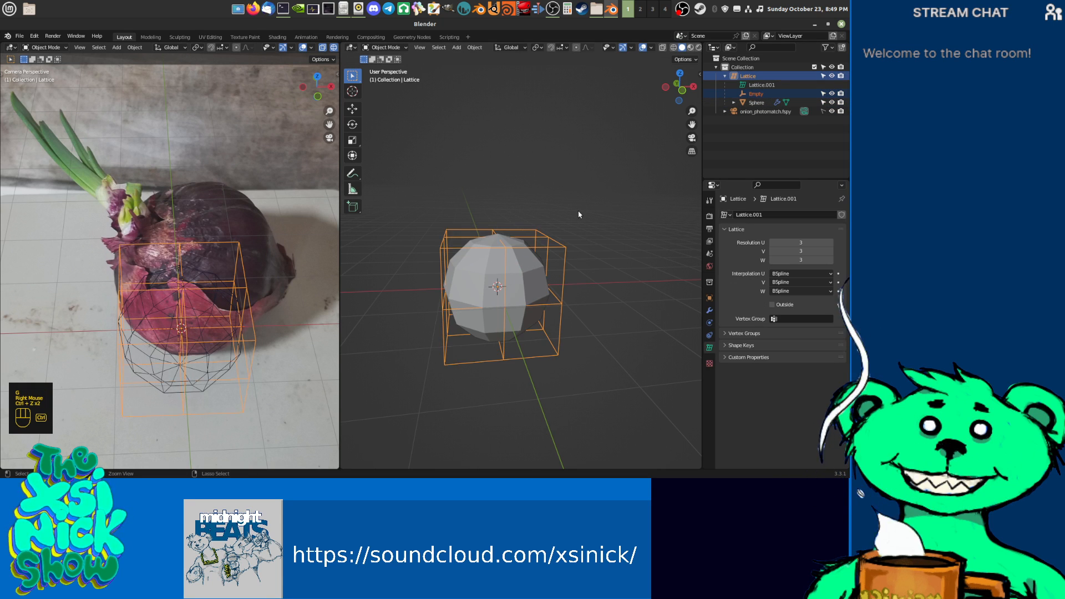
Step: Parent the lattice to the empty using the Object parent type, and expand the empty's hierarchy
{"action": "left_click", "coordinate": [744, 84]}
{"action": "left_click", "coordinate": [746, 76], "text": "ctrl"}
{"action": "middle_click", "coordinate": [558, 198]}
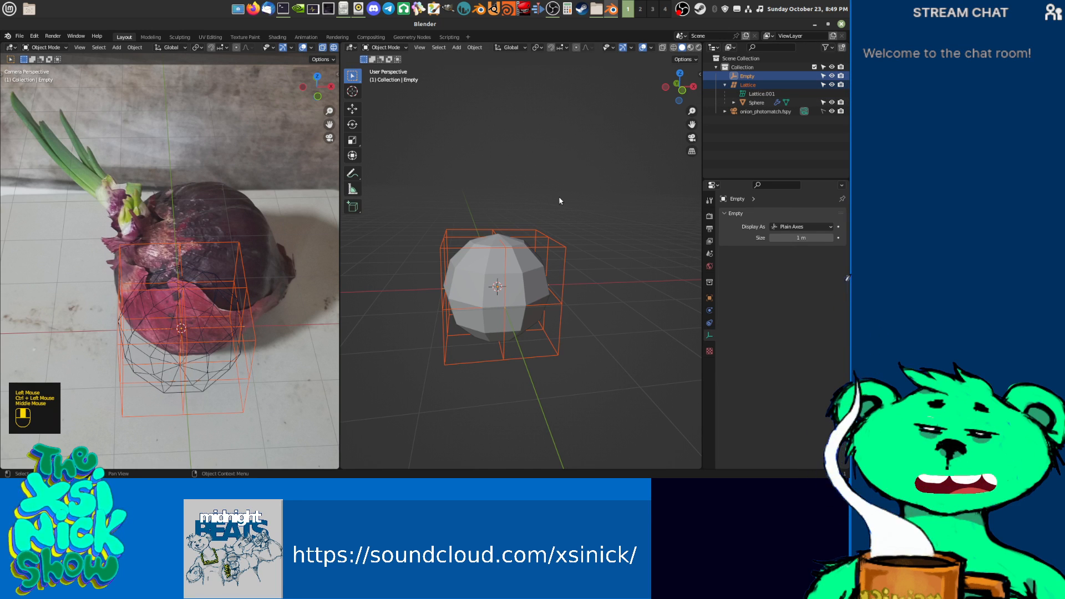
{"action": "key", "text": "ctrl+p"}
{"action": "left_click", "coordinate": [559, 195]}
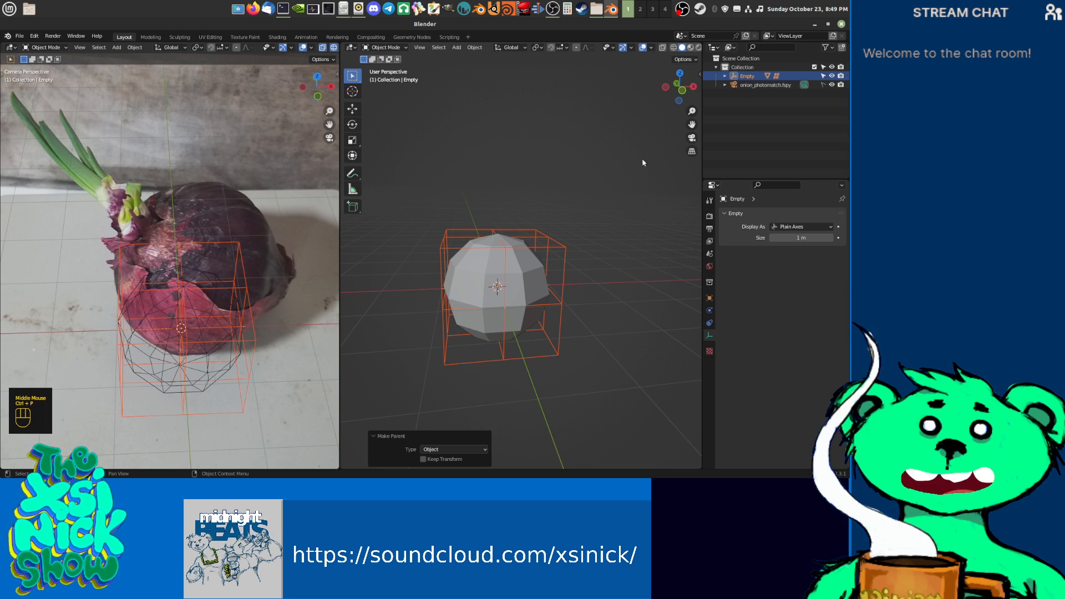
{"action": "left_click", "coordinate": [724, 76]}
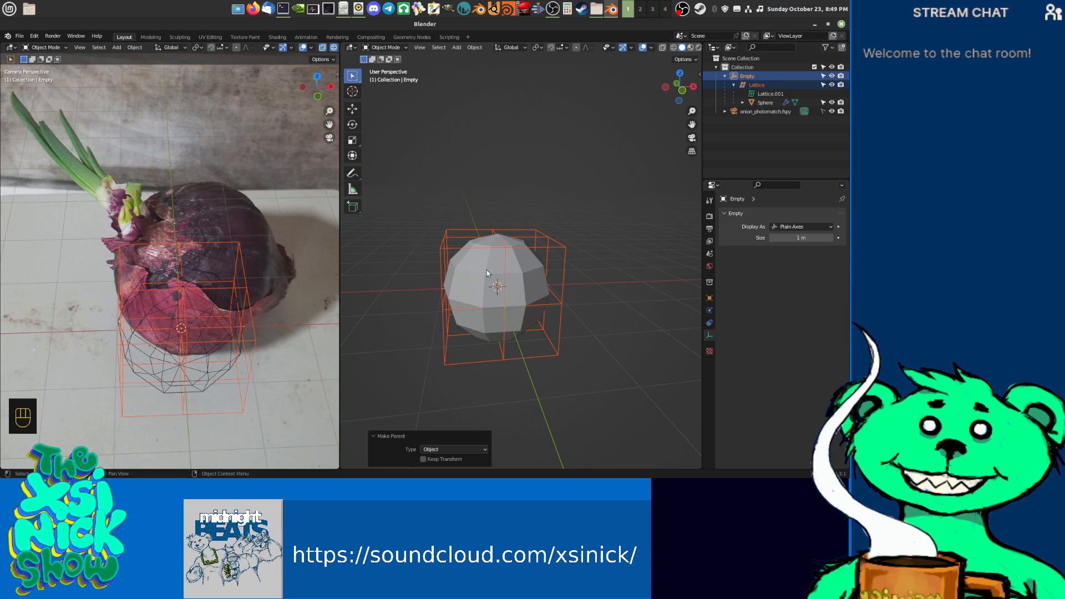
Step: Show the empty's location, rotation and scale values beside the 3D view
{"action": "scroll", "coordinate": [360, 122], "scroll_direction": "up", "scroll_amount": 2}
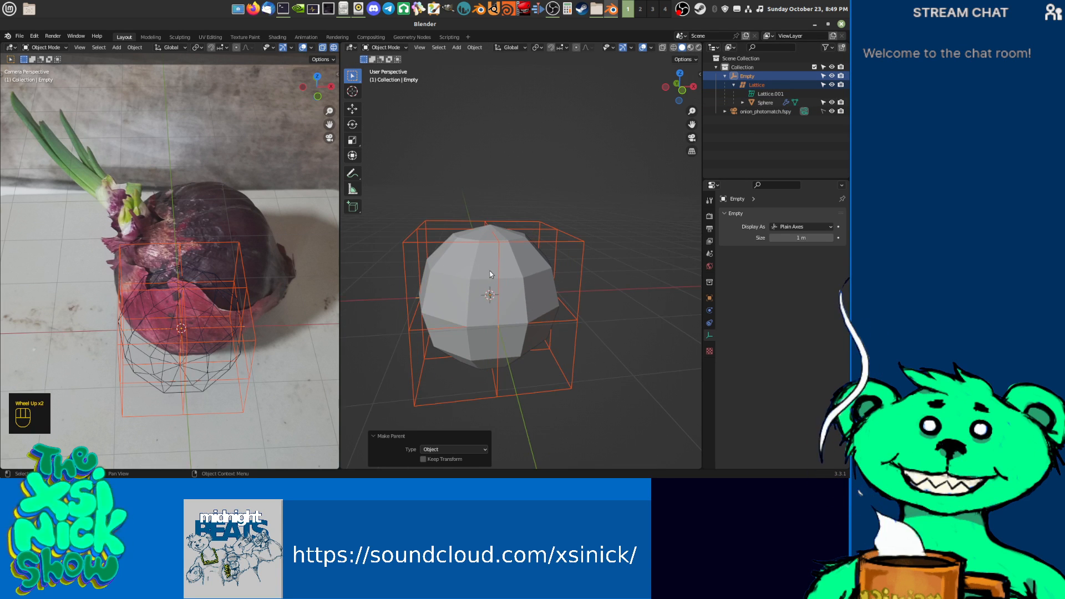
{"action": "left_click", "coordinate": [702, 74]}
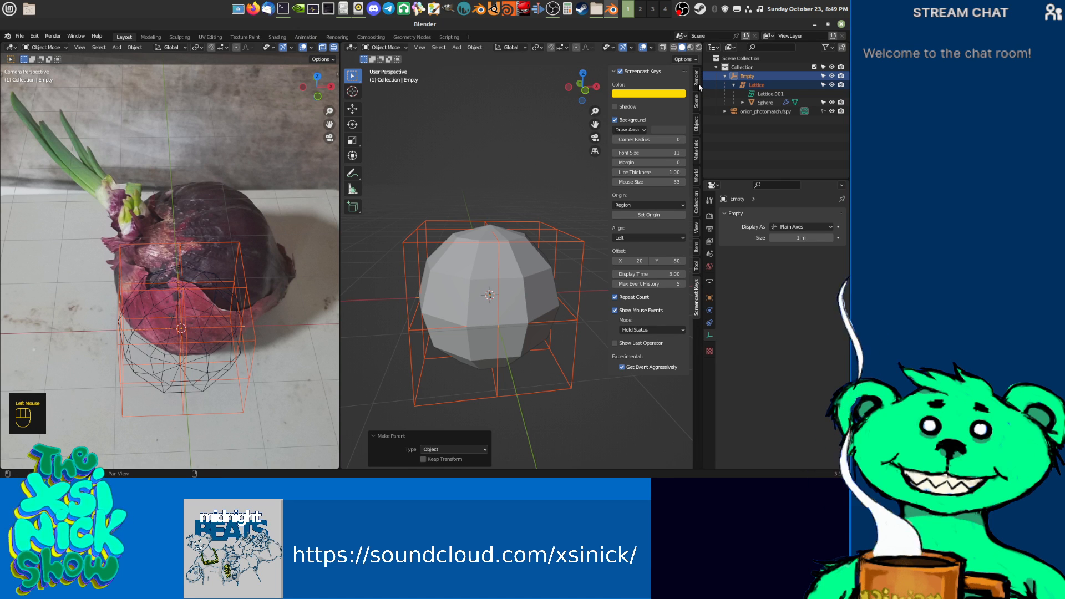
{"action": "left_click", "coordinate": [697, 78]}
{"action": "left_click", "coordinate": [697, 124]}
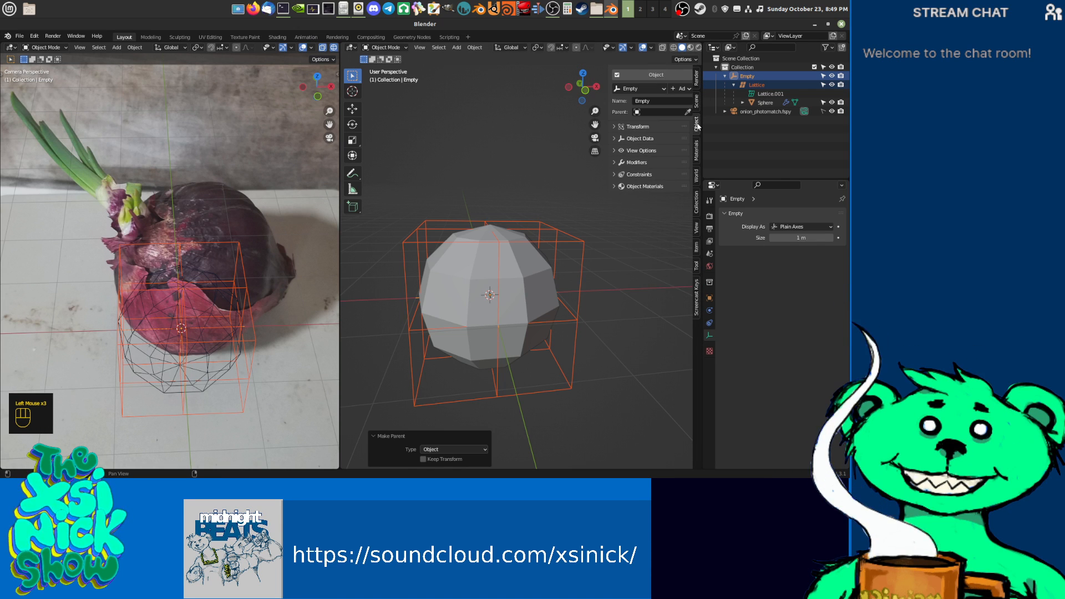
{"action": "left_click", "coordinate": [650, 128]}
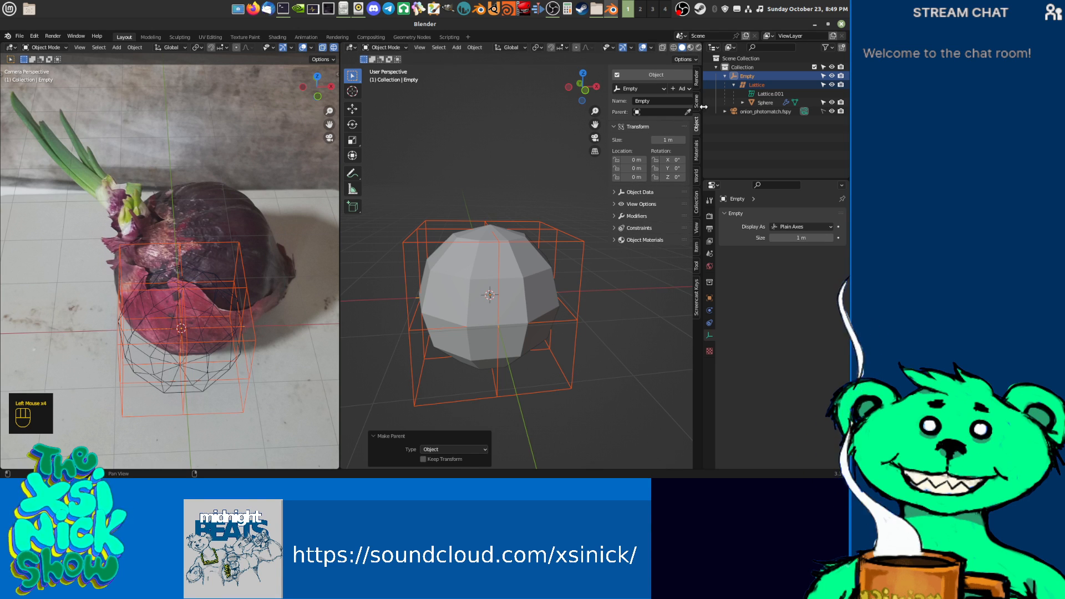
{"action": "left_click", "coordinate": [697, 247]}
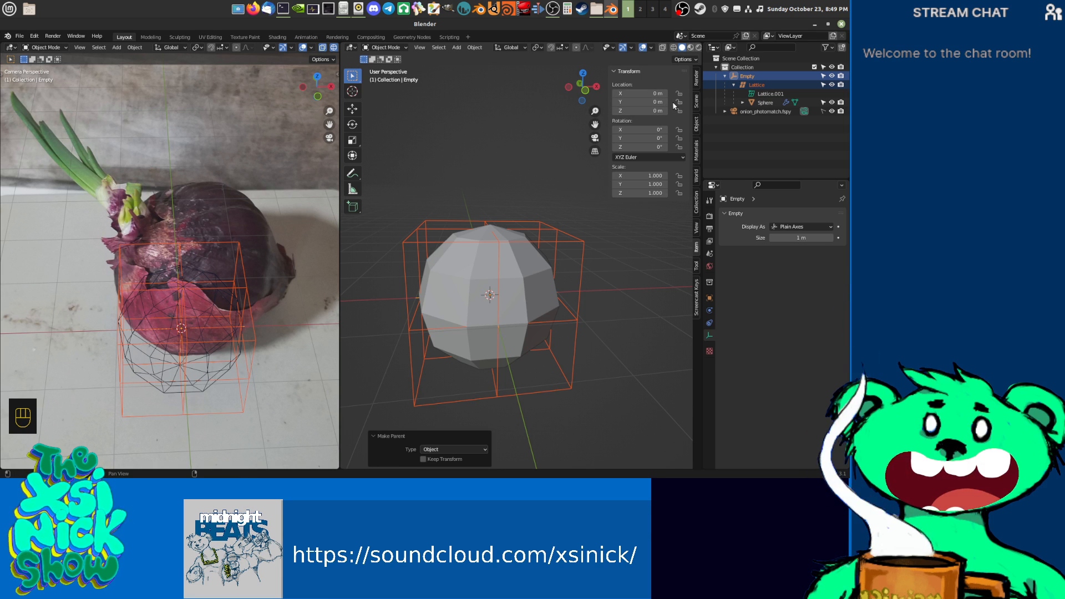
Step: Rotate the empty about -47° around Y and move it over the onion to about X 0.34 m, Y 0.53 m, Z 0.62 m
{"action": "middle_click_drag", "start_coordinate": [517, 258], "coordinate": [562, 250]}
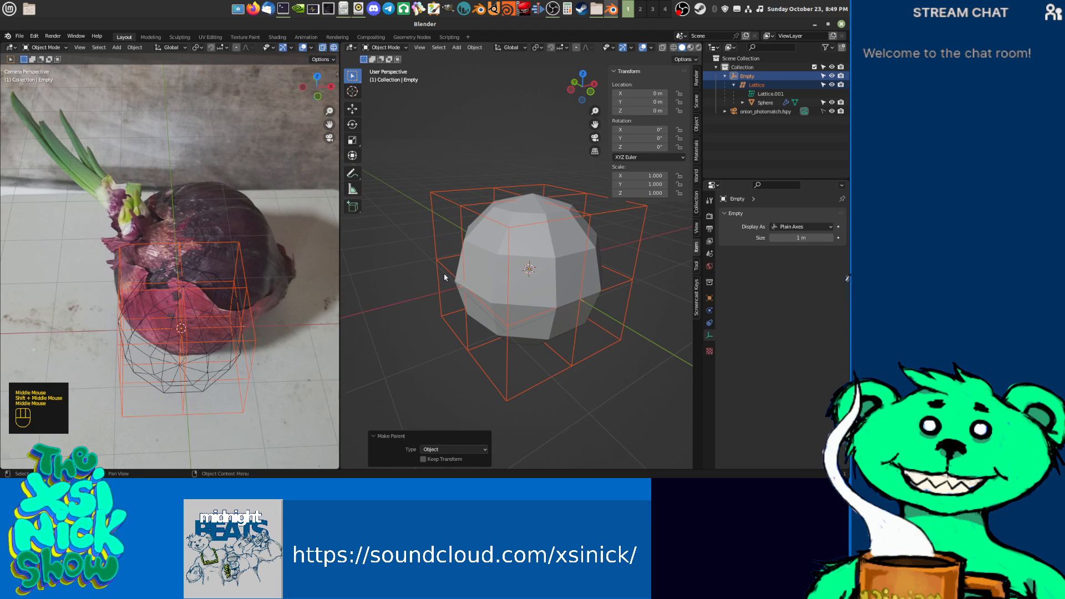
{"action": "middle_click_drag", "start_coordinate": [165, 306], "coordinate": [232, 281]}
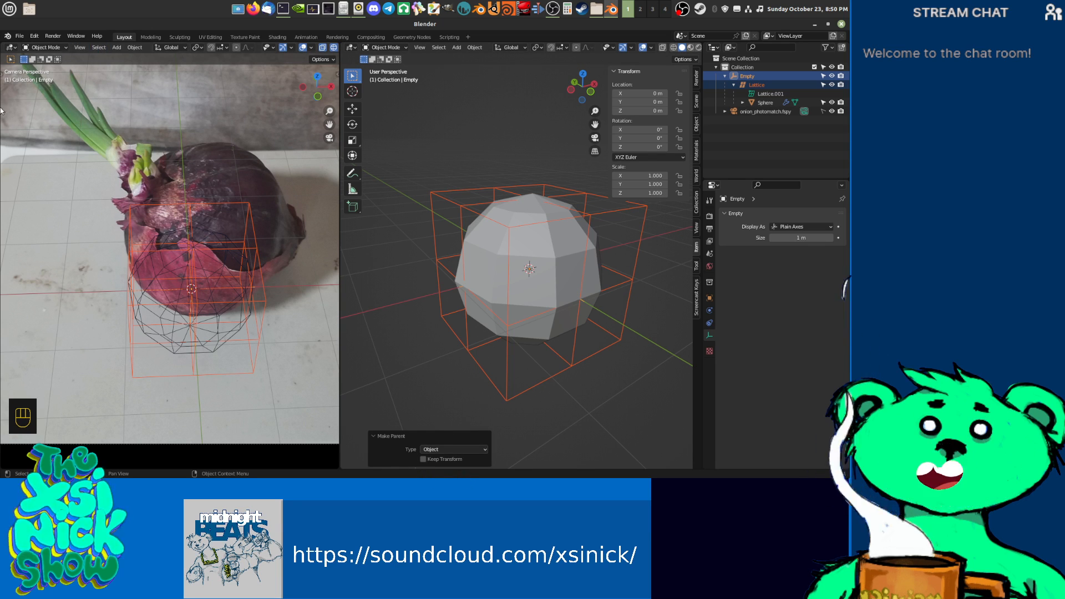
{"action": "left_click", "coordinate": [352, 126]}
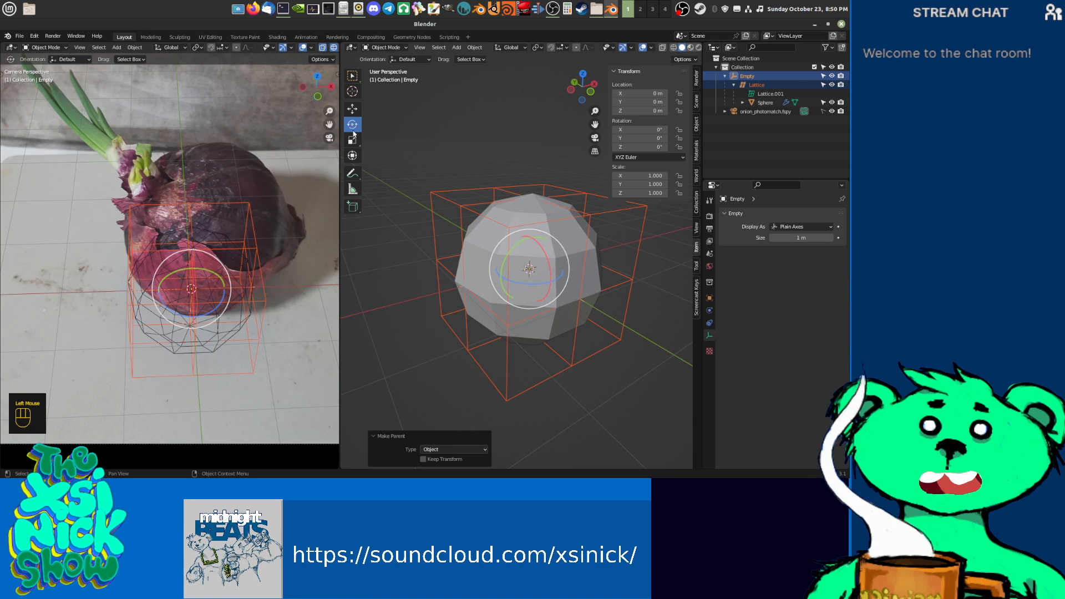
{"action": "left_click_drag", "start_coordinate": [221, 280], "coordinate": [195, 273]}
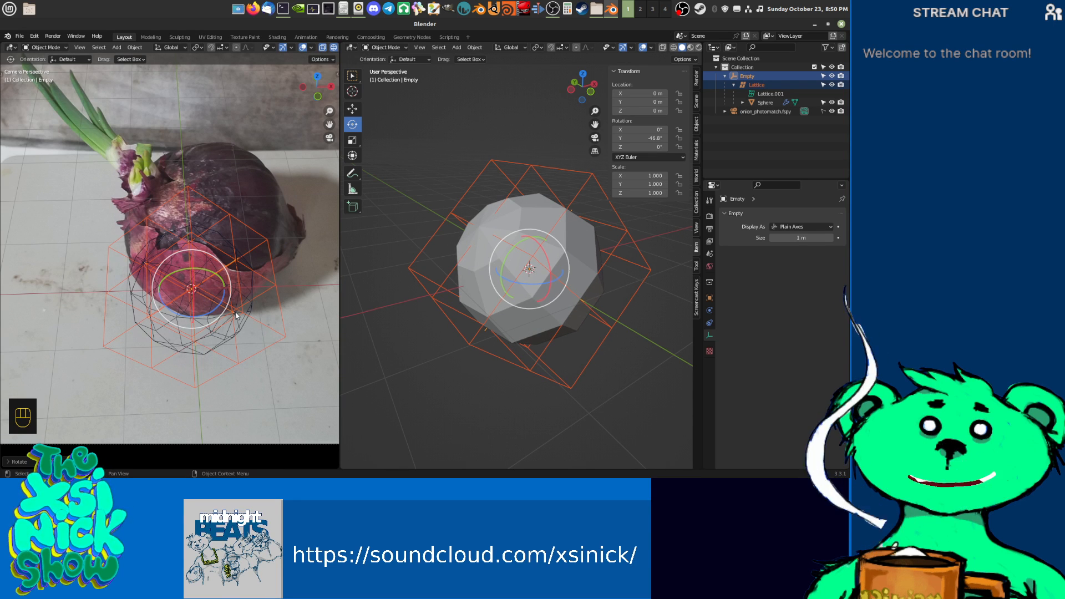
{"action": "key", "text": "g"}
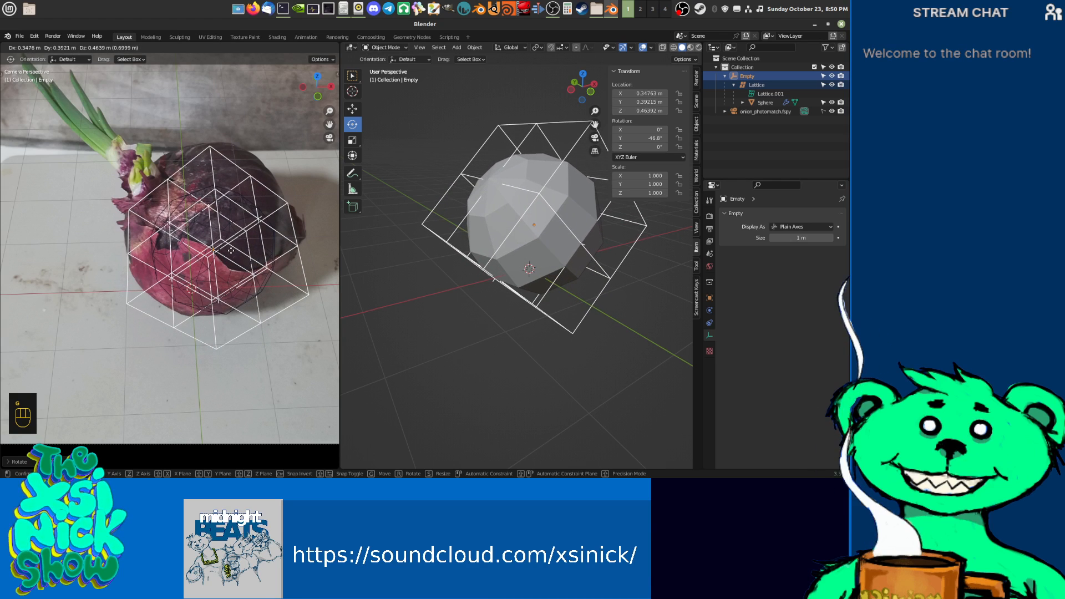
{"action": "left_click", "coordinate": [230, 240]}
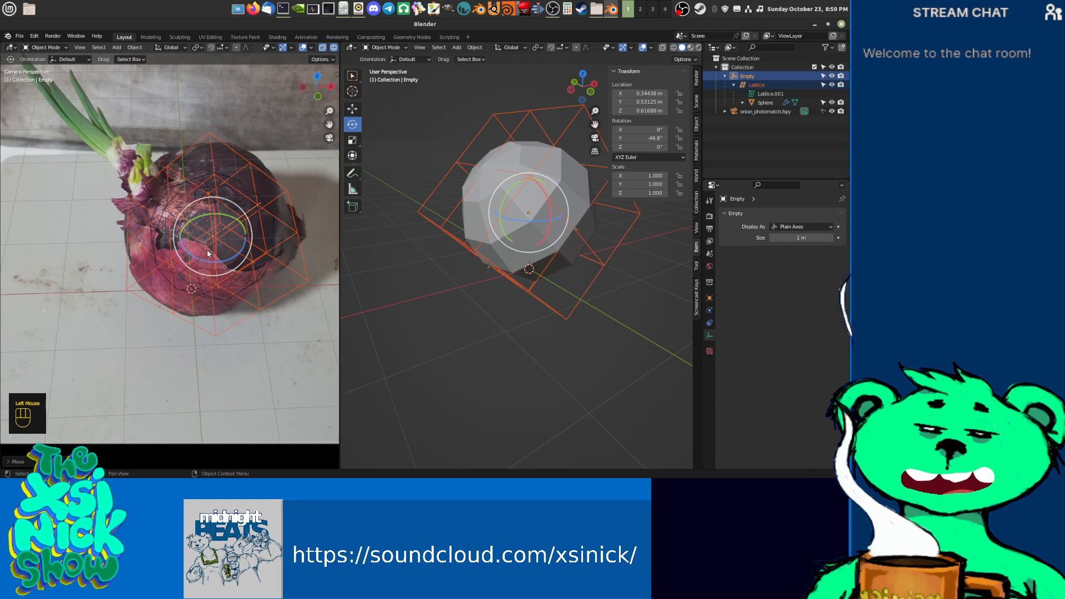
Step: Adjust the empty's rotation to about Y -43.5° and Z 5.67°, and scale it uniformly to about 1.334
{"action": "left_click_drag", "start_coordinate": [228, 229], "coordinate": [238, 220]}
{"action": "key", "text": "ctrl+z"}
{"action": "left_click_drag", "start_coordinate": [228, 258], "coordinate": [231, 257]}
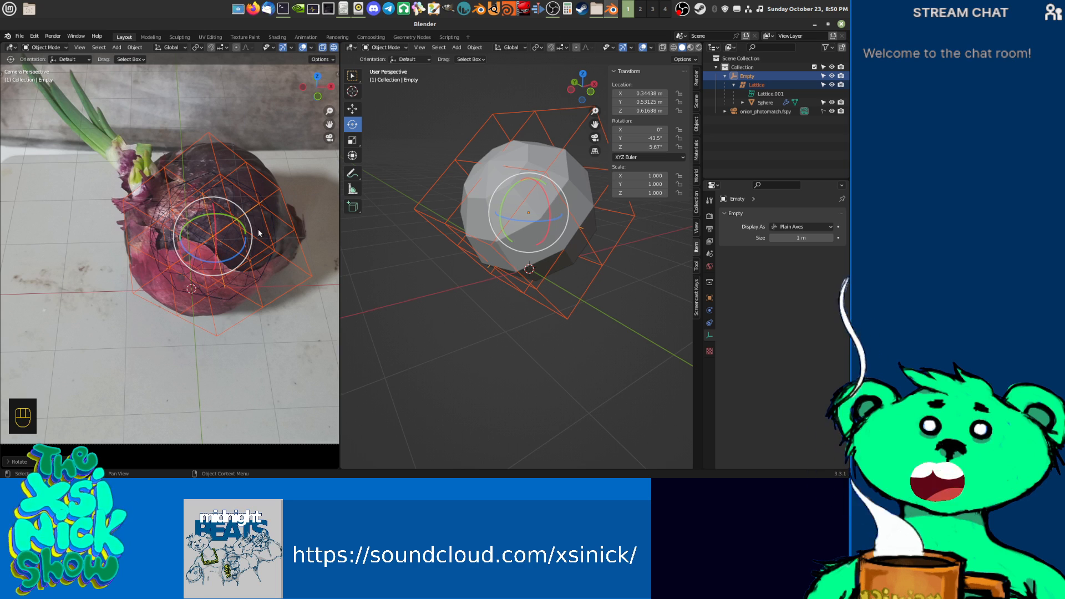
{"action": "key", "text": "s"}
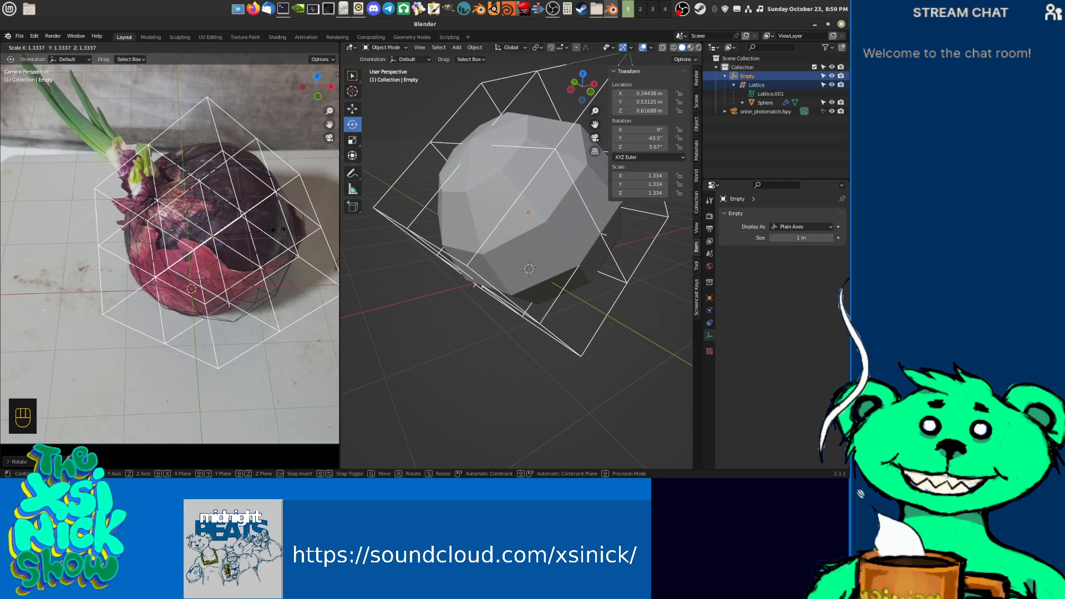
{"action": "left_click", "coordinate": [276, 231]}
Step: Refine the empty's fit over the onion with rotation about -2.4°, -56.8°, 7.52°, Z location about 0.71 m and uniform scale about 1.375
{"action": "left_click_drag", "start_coordinate": [229, 220], "coordinate": [225, 218]}
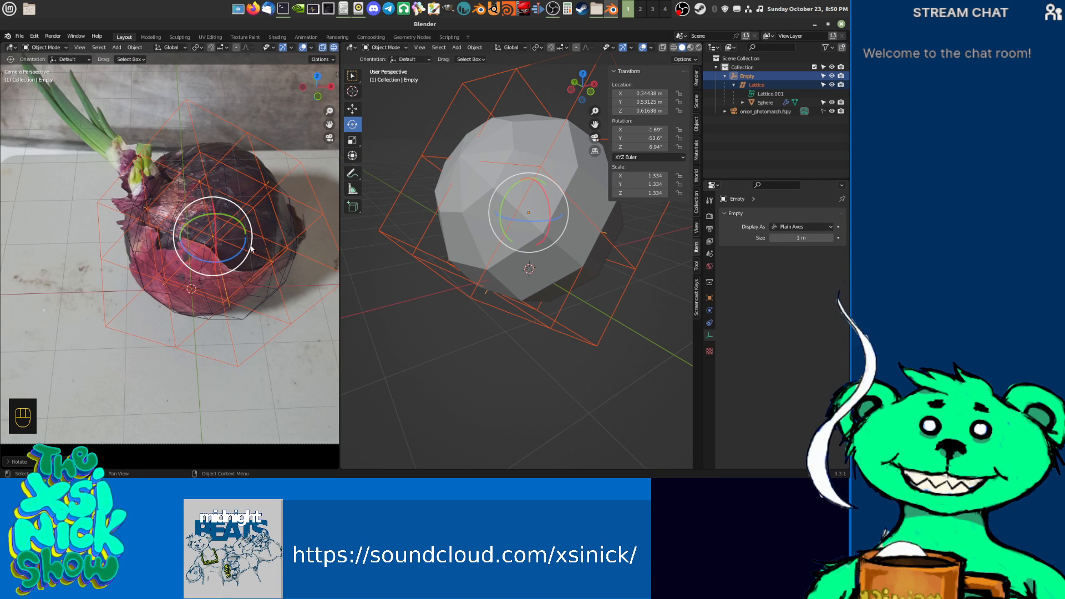
{"action": "key", "text": "g"}
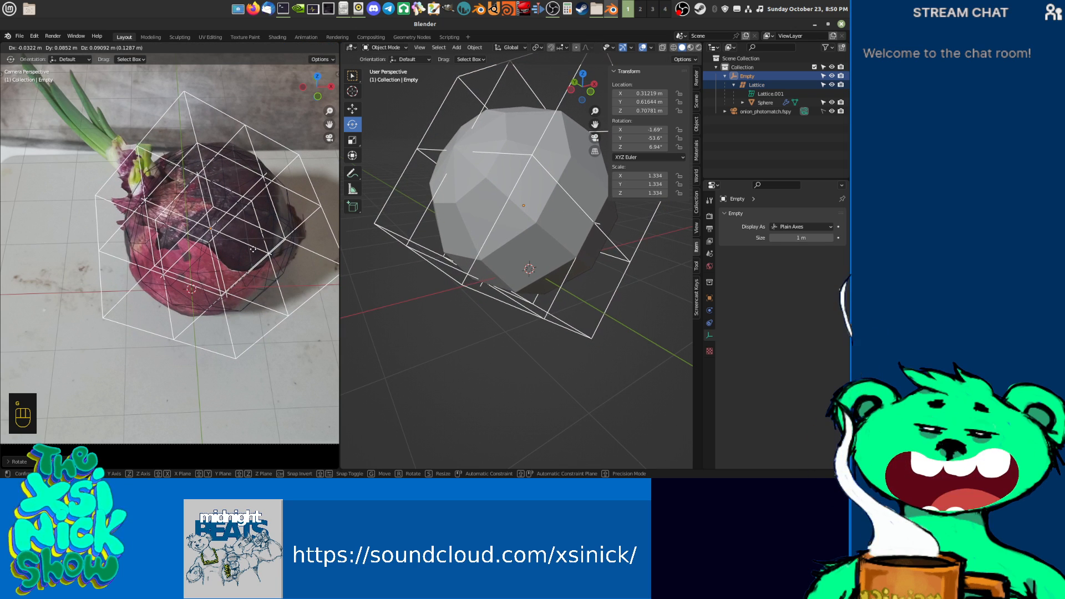
{"action": "left_click", "coordinate": [253, 249]}
{"action": "key", "text": "s"}
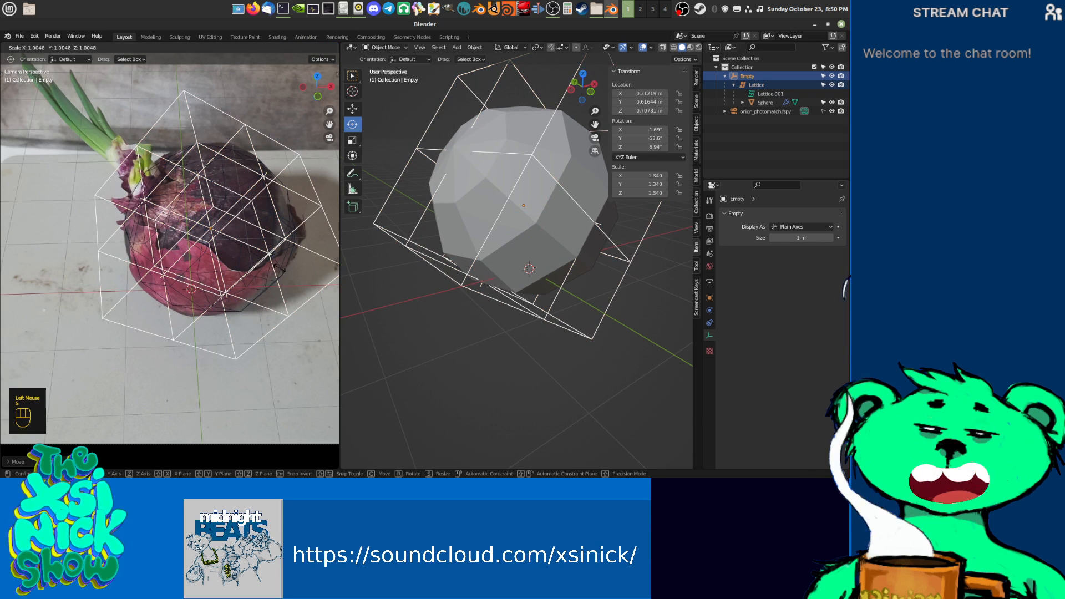
{"action": "left_click", "coordinate": [282, 270]}
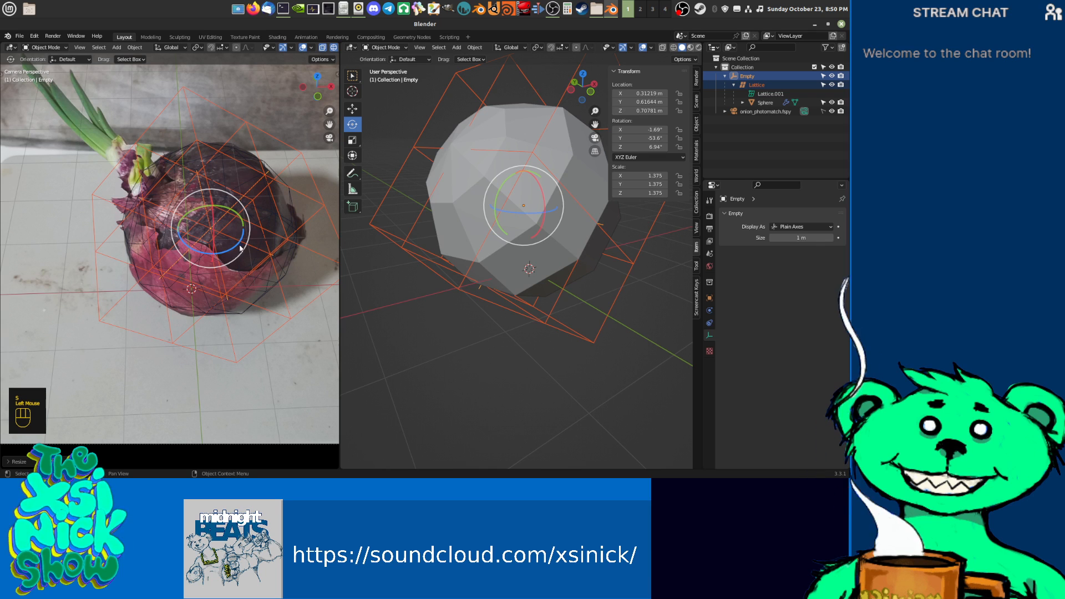
{"action": "left_click_drag", "start_coordinate": [240, 219], "coordinate": [231, 208]}
Step: Hide the transform values, select the lattice around the sphere and put it into Edit Mode
{"action": "middle_click_drag", "start_coordinate": [500, 261], "coordinate": [538, 296]}
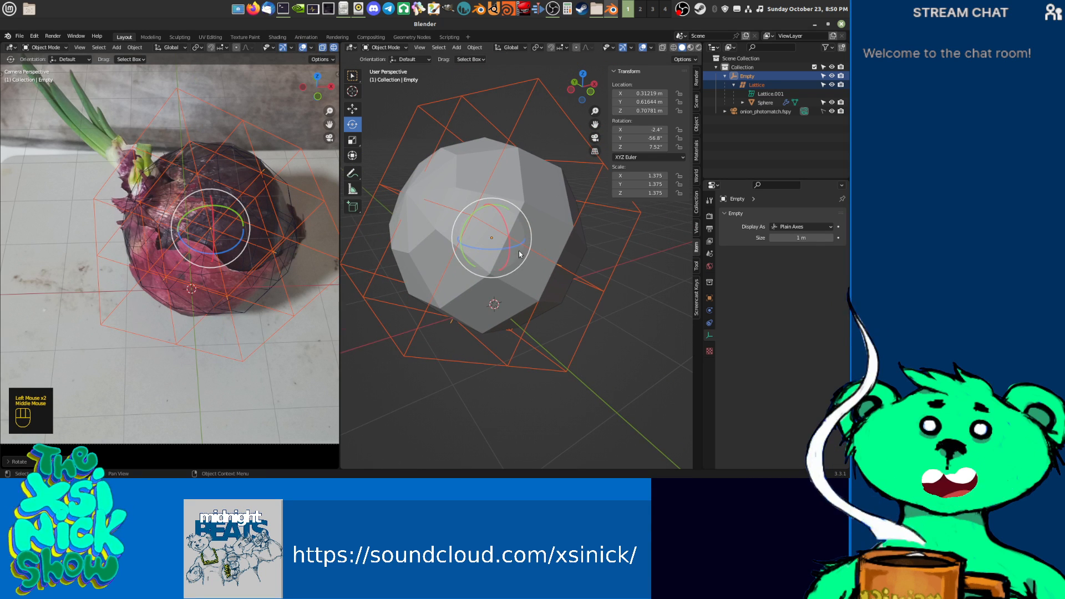
{"action": "middle_click_drag", "start_coordinate": [580, 331], "coordinate": [530, 307]}
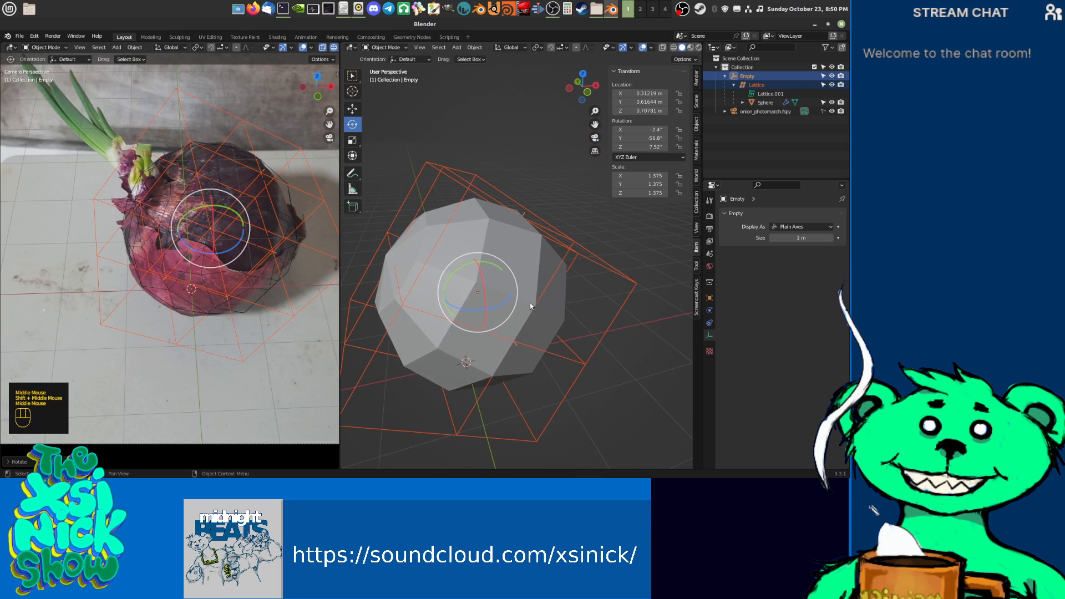
{"action": "scroll", "coordinate": [546, 289], "scroll_direction": "down", "scroll_amount": 1}
{"action": "key", "text": "n"}
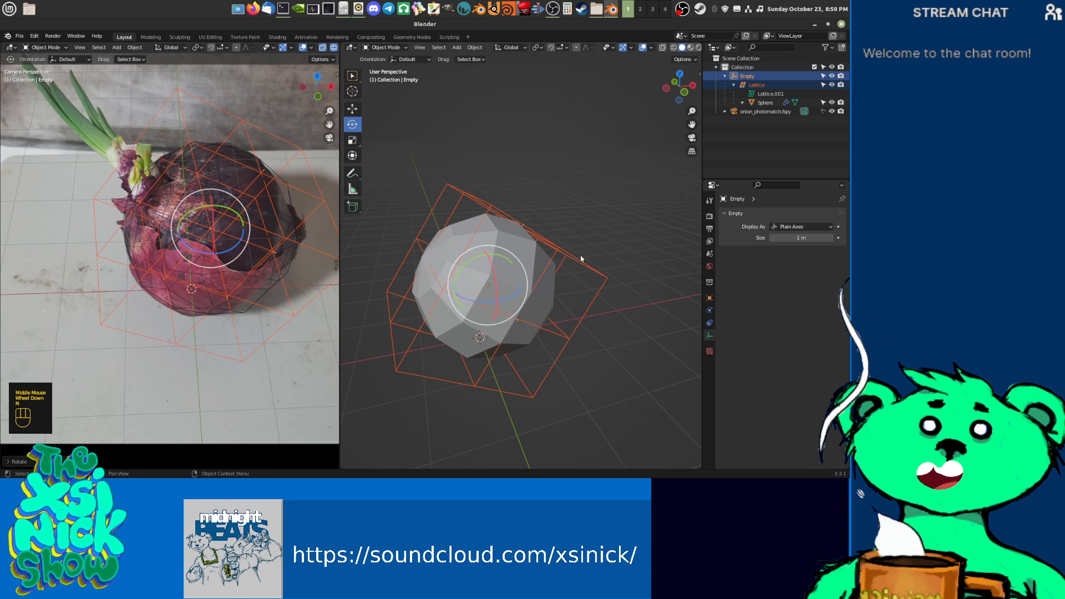
{"action": "middle_click_drag", "start_coordinate": [582, 263], "coordinate": [547, 255]}
{"action": "key", "text": "Tab"}
{"action": "left_click", "coordinate": [514, 190]}
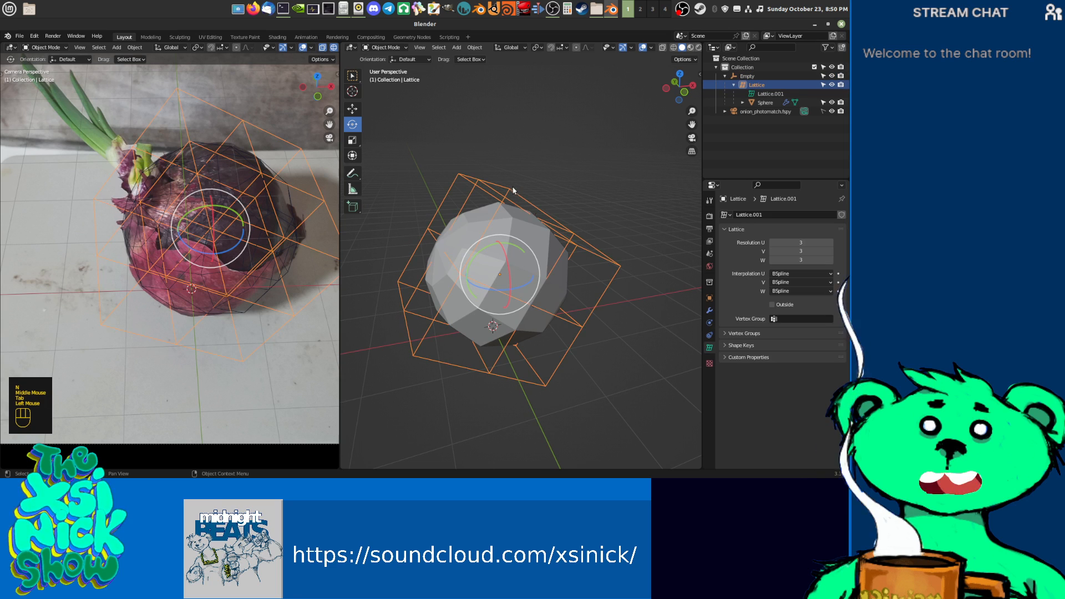
{"action": "key", "text": "Tab"}
Step: Turn on proportional editing and try moving an upper lattice point with a proportional size of about 1.33 m
{"action": "middle_click_drag", "start_coordinate": [522, 220], "coordinate": [541, 229]}
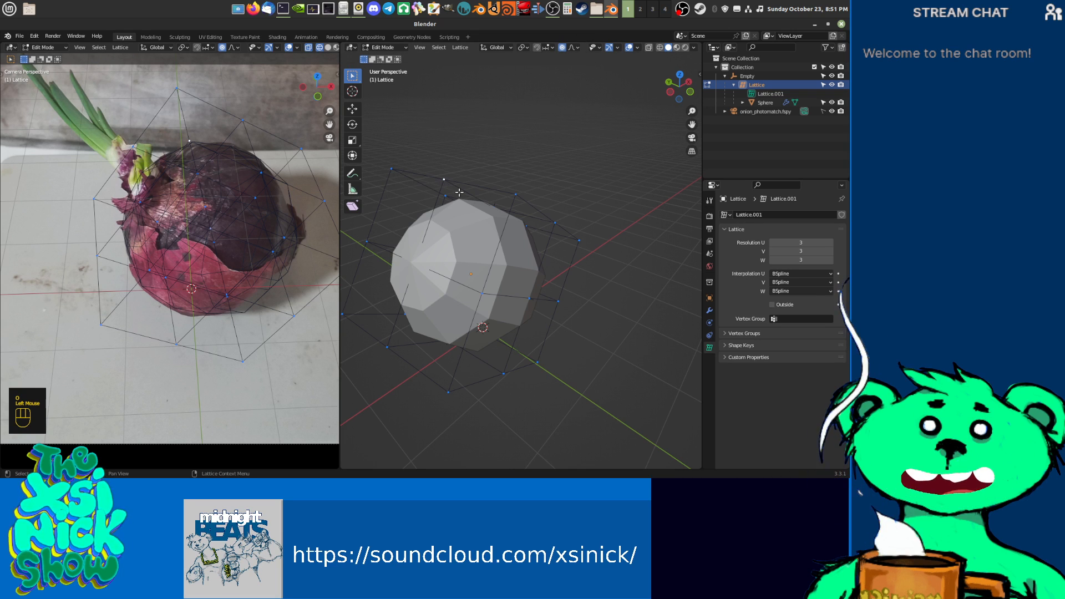
{"action": "key", "text": "g"}
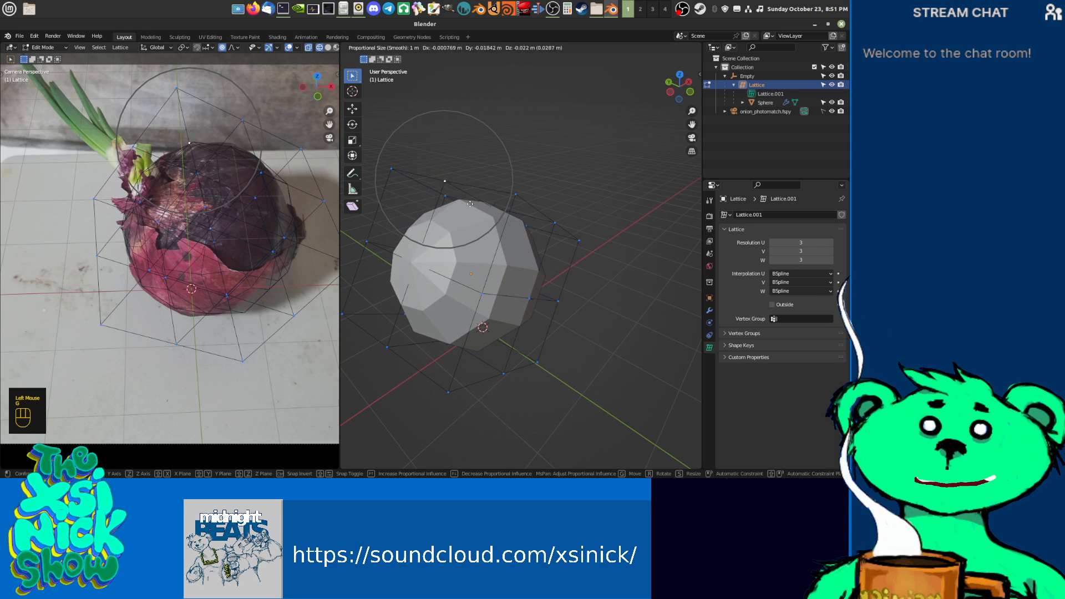
{"action": "scroll", "coordinate": [463, 199], "scroll_direction": "down", "scroll_amount": 4}
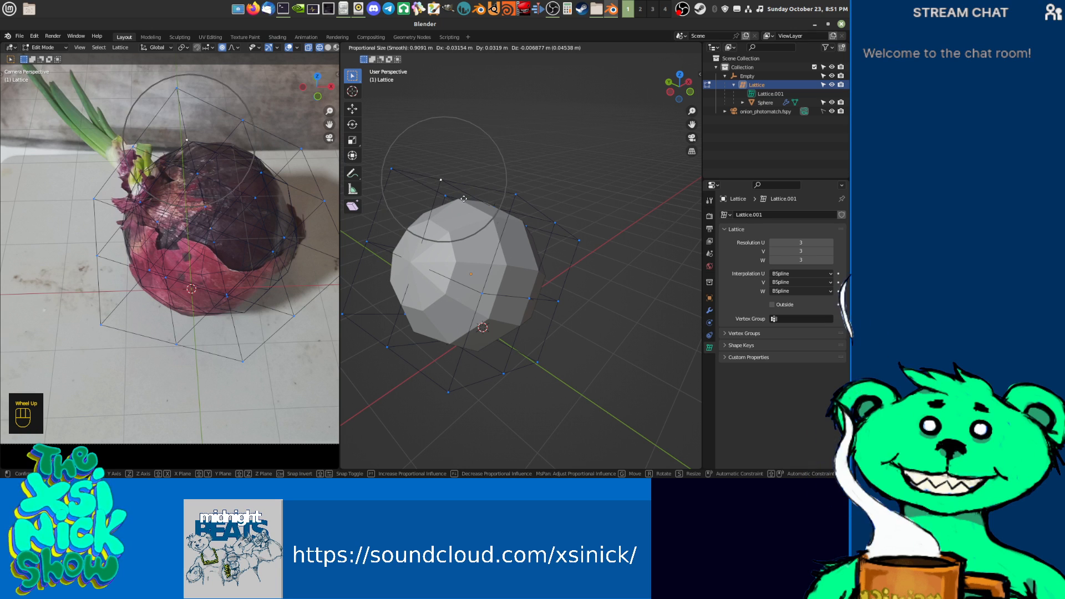
{"action": "scroll", "coordinate": [464, 198], "scroll_direction": "up", "scroll_amount": 1}
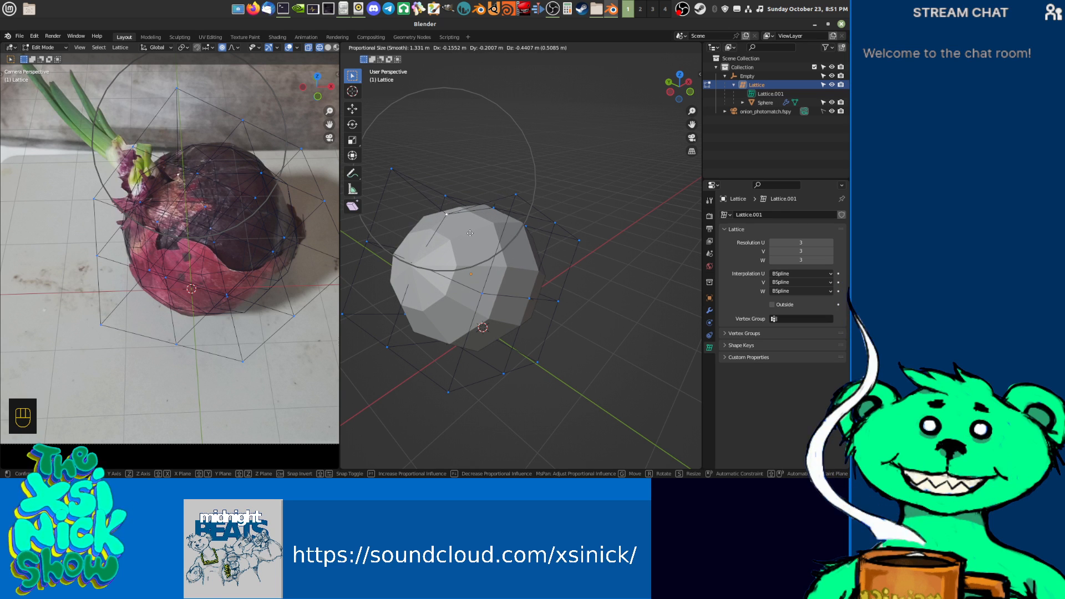
{"action": "left_click", "coordinate": [470, 225]}
{"action": "mouse_move", "coordinate": [543, 221]}
{"action": "middle_mouse_down", "text": "shift"}
{"action": "mouse_move", "coordinate": [542, 244]}
{"action": "mouse_move", "coordinate": [534, 233]}
{"action": "middle_mouse_up", "text": "shift"}
{"action": "key", "text": "ctrl+z"}
Step: Select the lattice points on the side facing the onion's shoots and scale them to about 0.694 with proportional editing
{"action": "scroll", "coordinate": [548, 216], "scroll_direction": "down", "scroll_amount": 3}
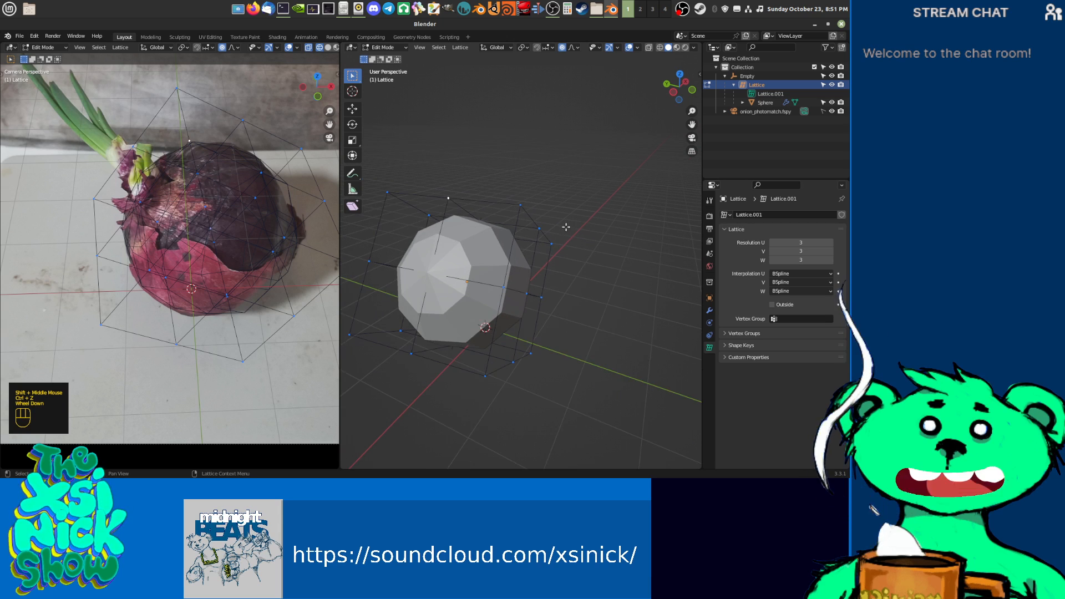
{"action": "left_click", "coordinate": [469, 265]}
{"action": "middle_click_drag", "start_coordinate": [469, 265], "coordinate": [505, 294], "text": "shift"}
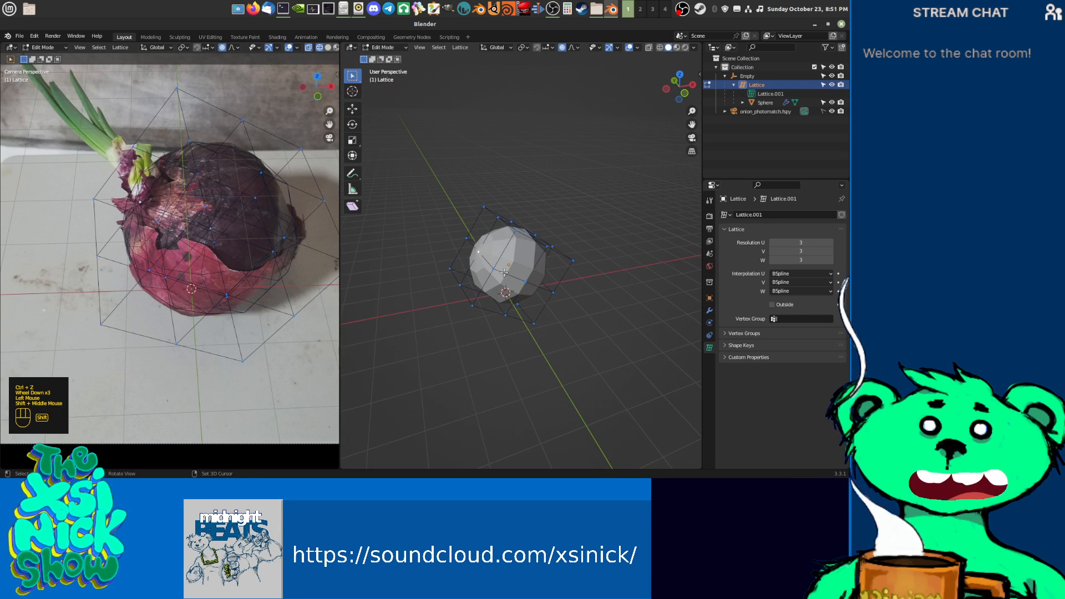
{"action": "left_click", "coordinate": [493, 268], "text": "shift"}
{"action": "left_click", "coordinate": [513, 229], "text": "shift"}
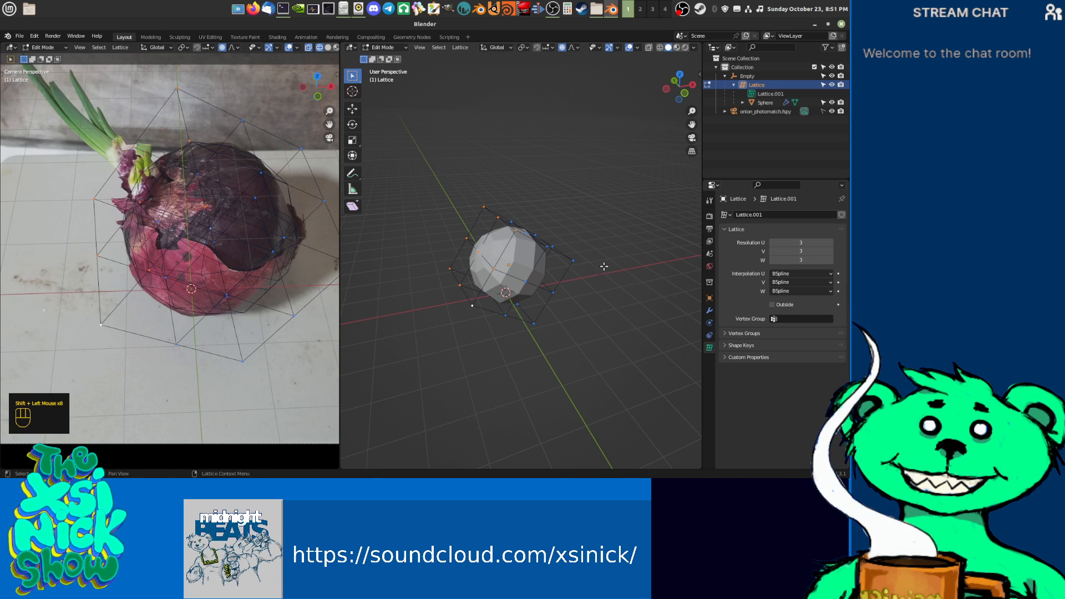
{"action": "key", "text": "s"}
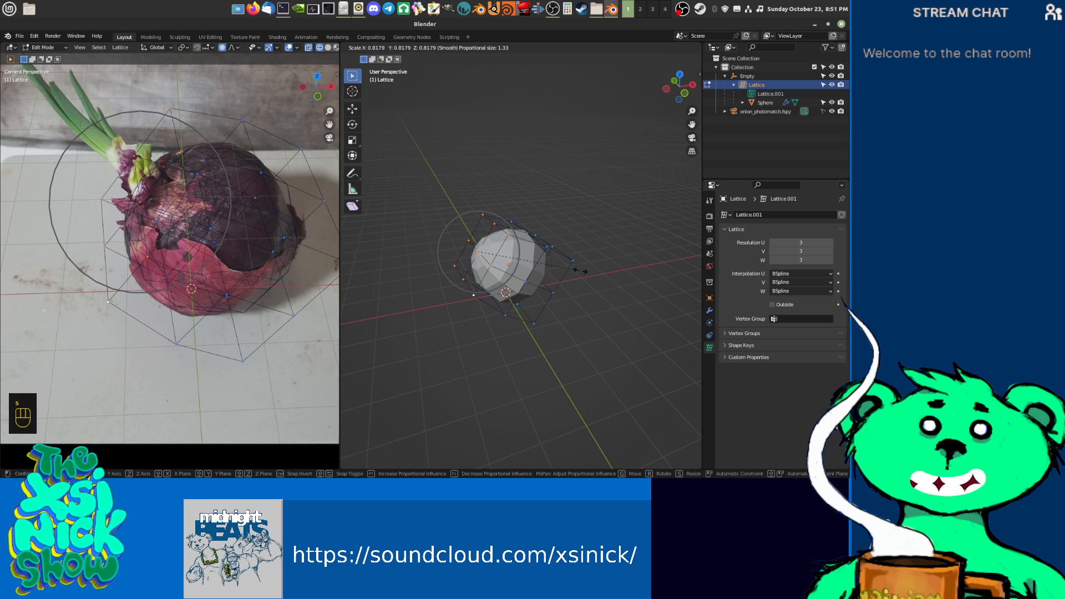
{"action": "left_click", "coordinate": [537, 269]}
Step: Select the lattice points on the root side, opposite the shoots, and scale them to about 0.658 with proportional editing
{"action": "middle_click_drag", "start_coordinate": [536, 269], "coordinate": [463, 263], "text": "shift"}
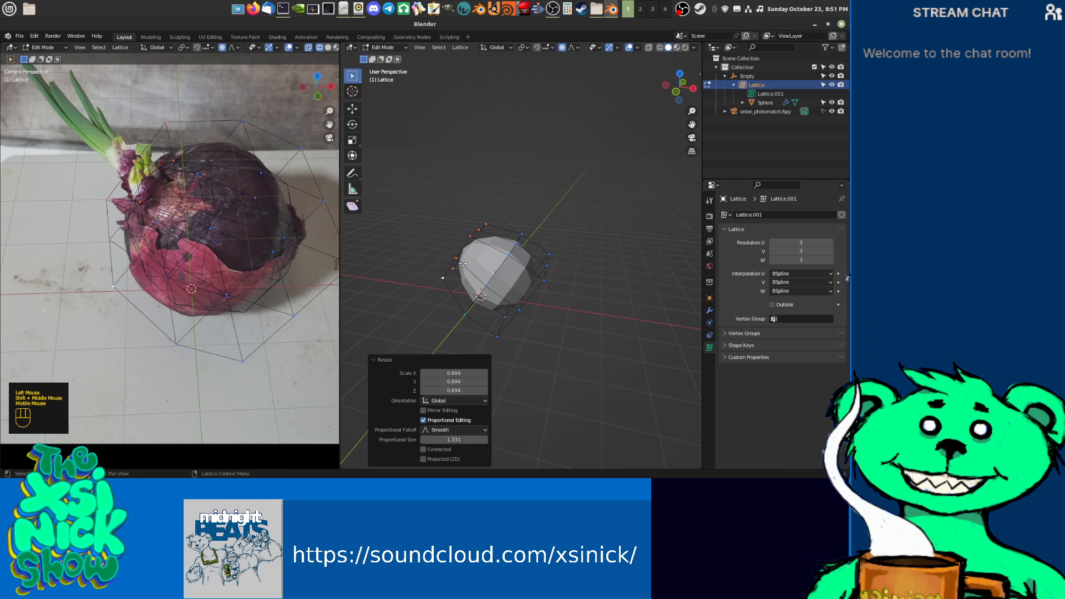
{"action": "left_click", "coordinate": [495, 260]}
{"action": "left_click", "coordinate": [510, 257]}
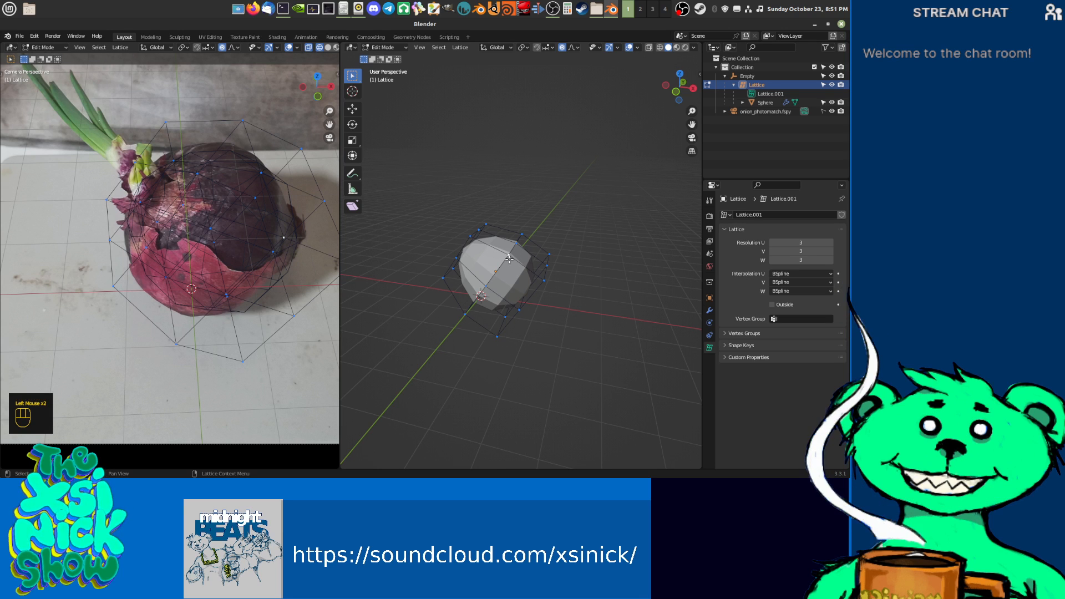
{"action": "middle_click_drag", "start_coordinate": [561, 280], "coordinate": [555, 288], "text": "shift"}
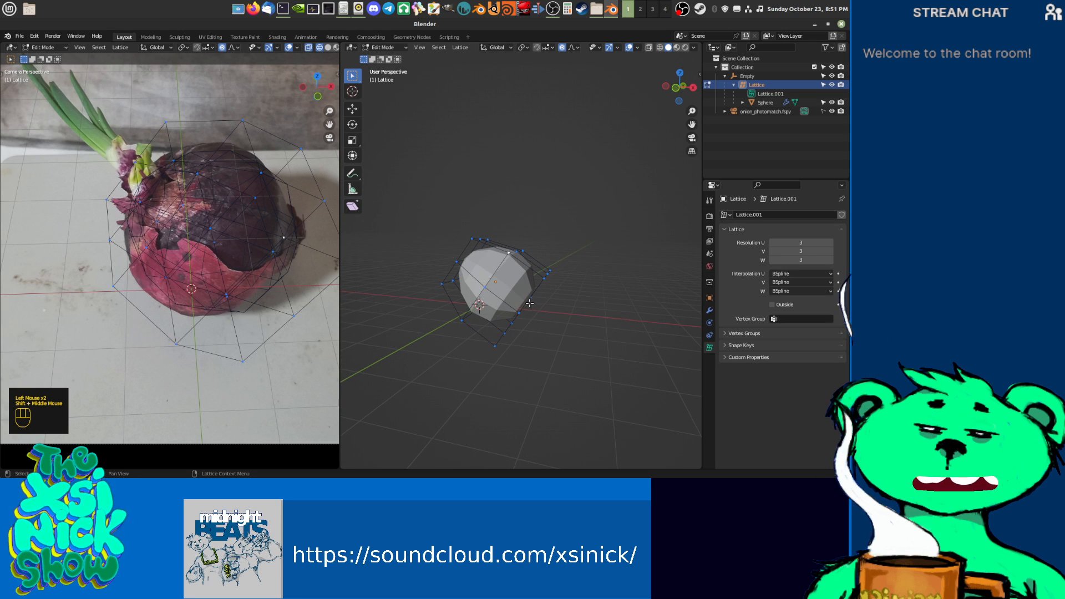
{"action": "left_click_drag", "start_coordinate": [569, 264], "coordinate": [536, 293]}
{"action": "middle_click_drag", "start_coordinate": [541, 310], "coordinate": [546, 303], "text": "shift"}
{"action": "left_click", "coordinate": [544, 297], "text": "shift"}
{"action": "left_click_drag", "start_coordinate": [546, 301], "coordinate": [483, 365], "text": "shift"}
{"action": "middle_click_drag", "start_coordinate": [518, 348], "coordinate": [507, 314], "text": "shift"}
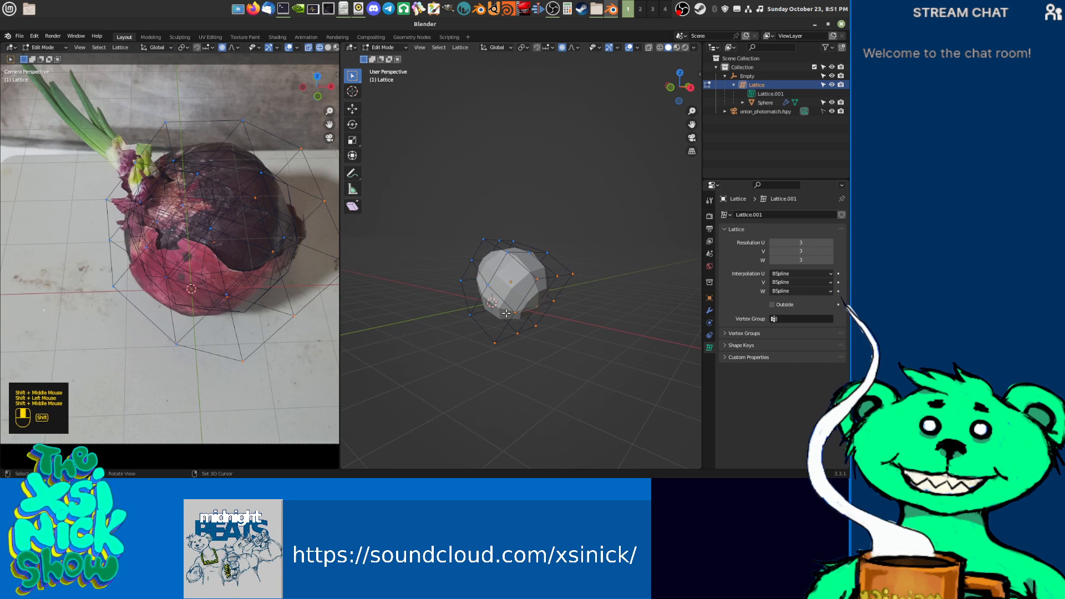
{"action": "key", "text": "s"}
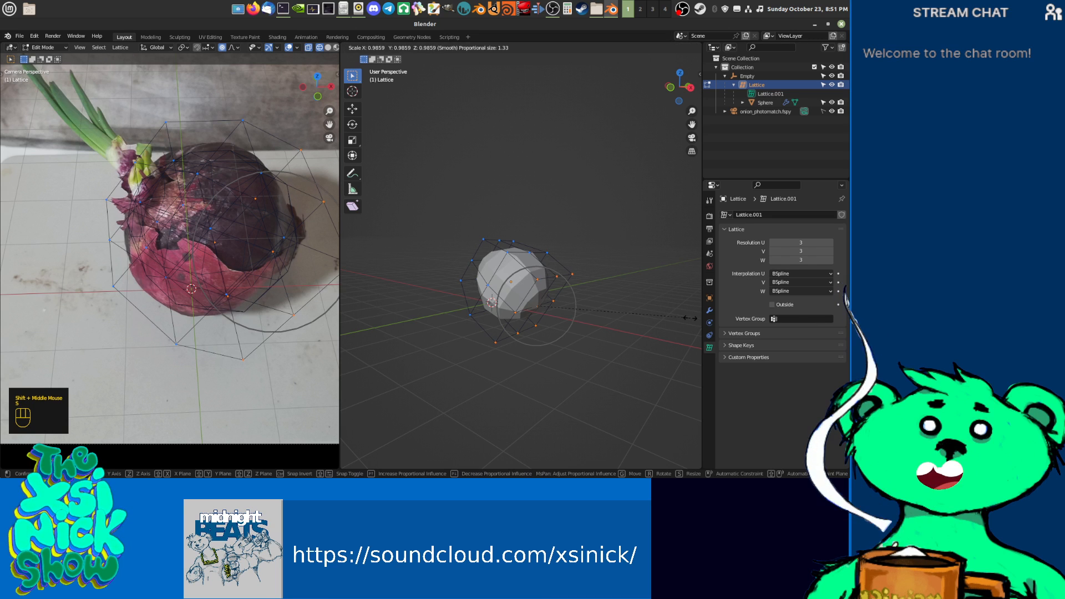
{"action": "left_click", "coordinate": [634, 317]}
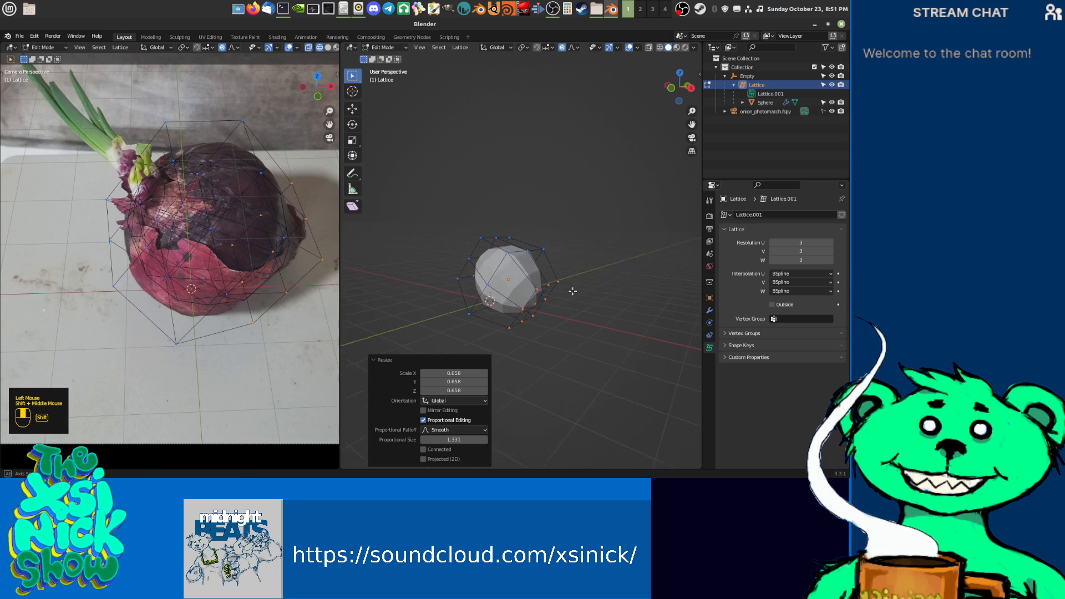
Step: Select the lattice's middle layer of points and scale it up to about 1.27 with proportional editing
{"action": "middle_click_drag", "start_coordinate": [634, 316], "coordinate": [513, 254], "text": "shift"}
{"action": "left_click", "coordinate": [513, 254]}
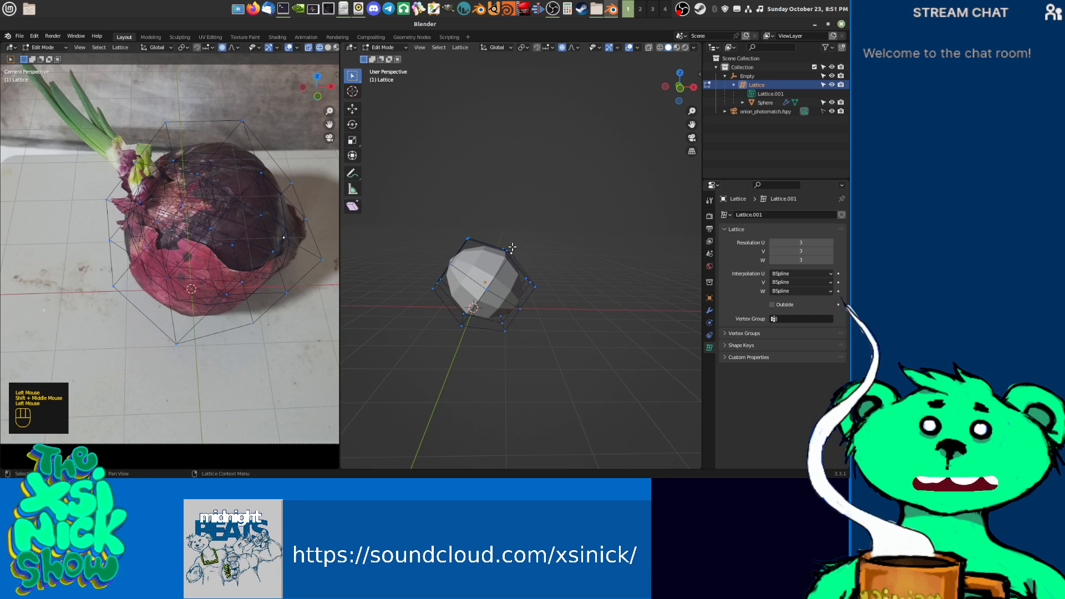
{"action": "left_click", "coordinate": [490, 285]}
{"action": "left_click_drag", "start_coordinate": [498, 275], "coordinate": [438, 339], "text": "shift"}
{"action": "middle_click_drag", "start_coordinate": [546, 289], "coordinate": [522, 288], "text": "shift"}
{"action": "key", "text": "s"}
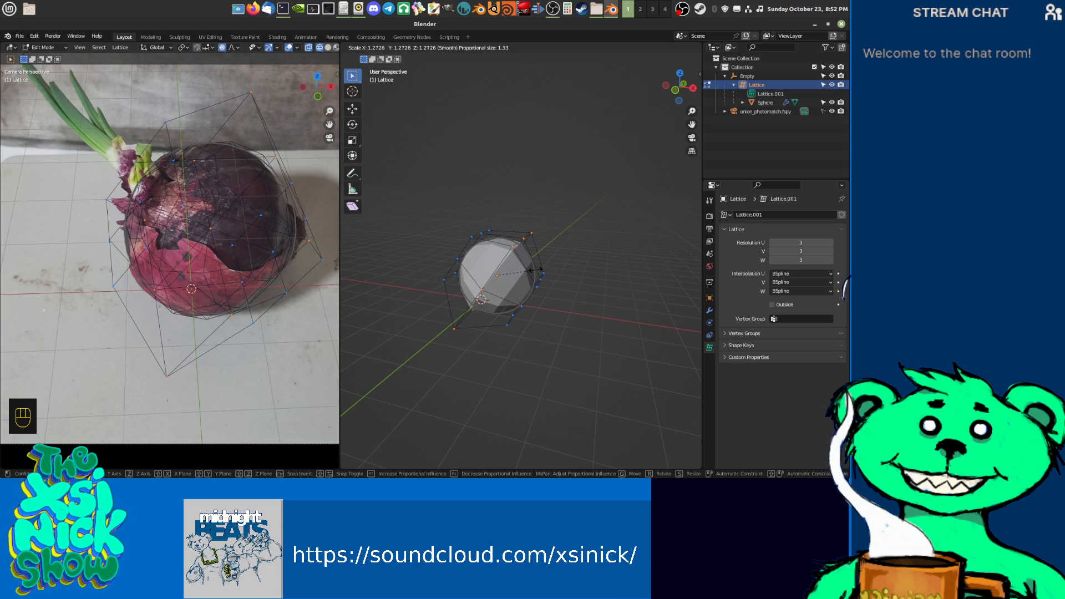
Step: Scale the selected lattice points to about 1.273, and move the stem-side lattice points about -0.11 m X, 0.04 m Y and 0.04 m Z
{"action": "left_click", "coordinate": [531, 268]}
{"action": "middle_click_drag", "start_coordinate": [531, 269], "coordinate": [579, 292], "text": "shift"}
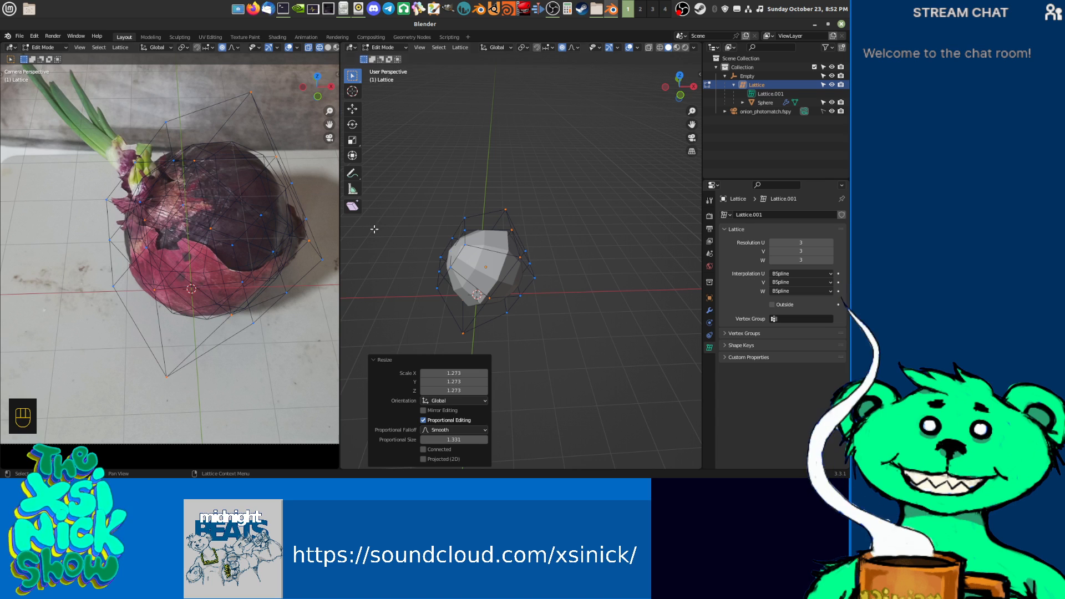
{"action": "left_click", "coordinate": [440, 253]}
{"action": "mouse_move", "coordinate": [454, 219]}
{"action": "right_mouse_down", "text": "ctrl"}
{"action": "mouse_move", "coordinate": [461, 277]}
{"action": "mouse_move", "coordinate": [467, 244]}
{"action": "right_mouse_up", "text": "ctrl"}
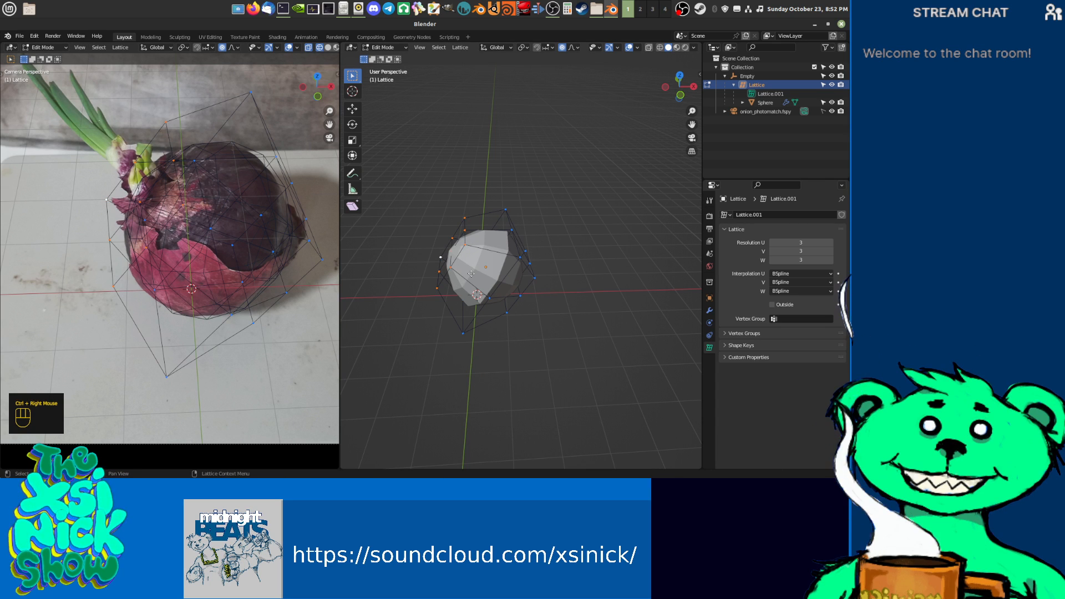
{"action": "key", "text": "g"}
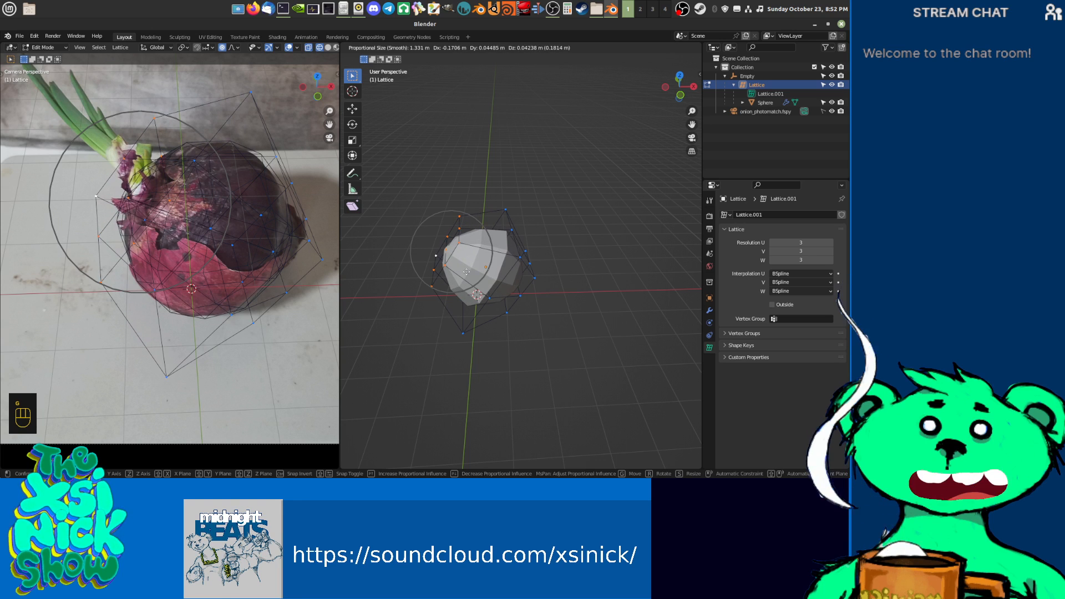
{"action": "left_click", "coordinate": [468, 272]}
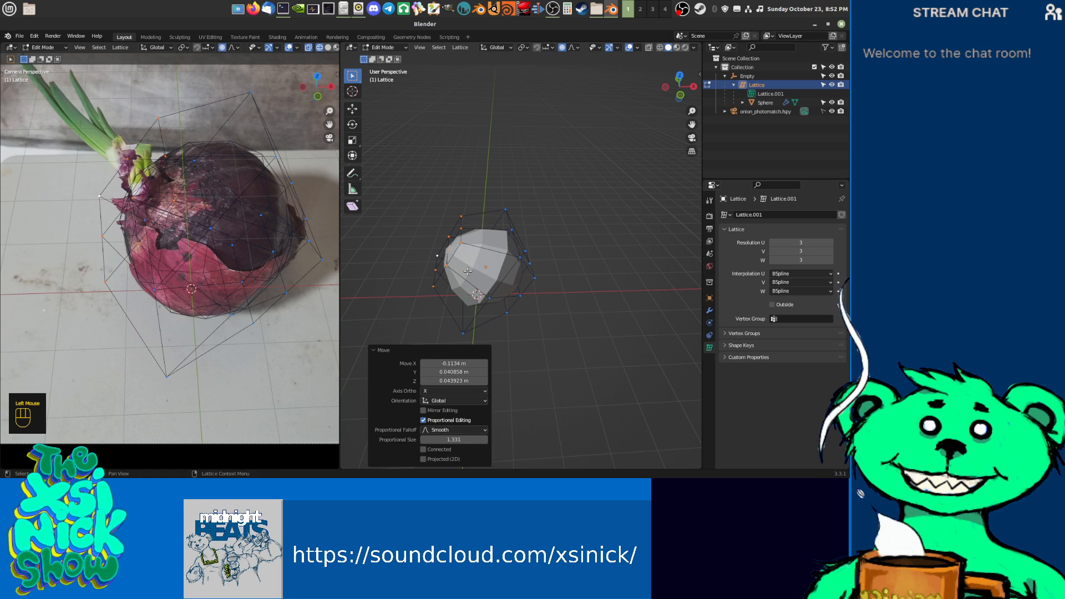
Step: Leave lattice editing and convert the deformed sphere to a mesh so the lattice deformation is baked in
{"action": "middle_click_drag", "start_coordinate": [525, 301], "coordinate": [474, 281]}
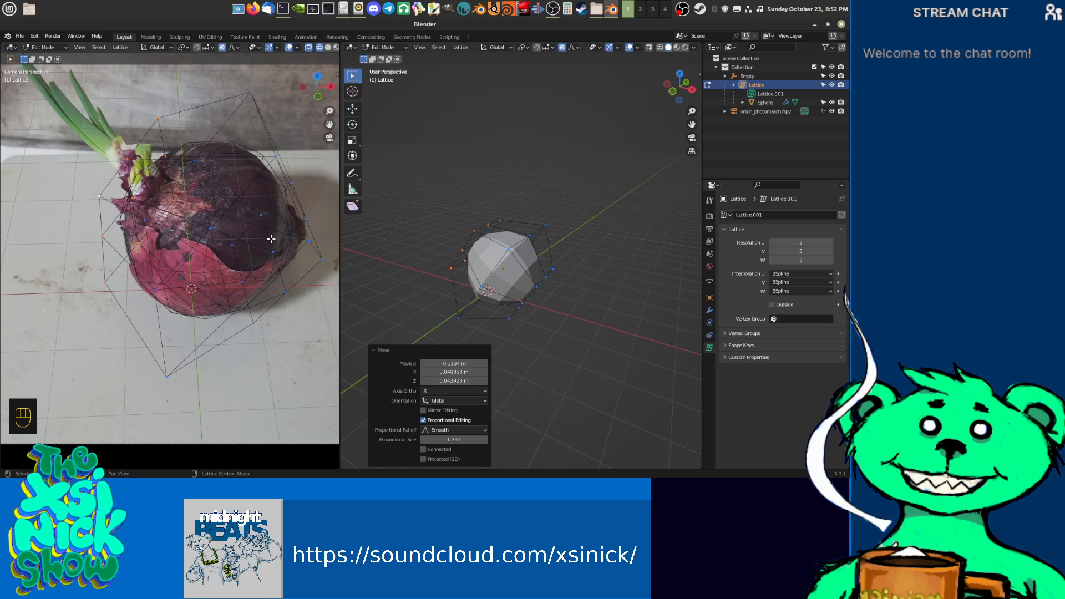
{"action": "middle_click_drag", "start_coordinate": [587, 282], "coordinate": [479, 170], "text": "shift"}
{"action": "scroll", "coordinate": [549, 231], "scroll_direction": "up", "scroll_amount": 1}
{"action": "key", "text": "Tab"}
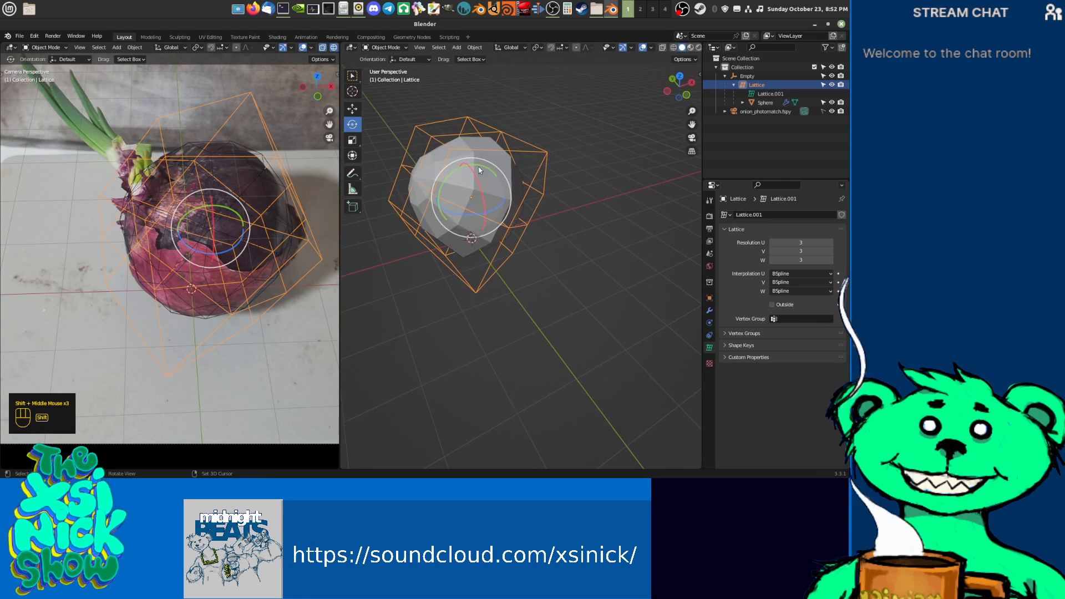
{"action": "left_click", "coordinate": [482, 171], "text": "alt"}
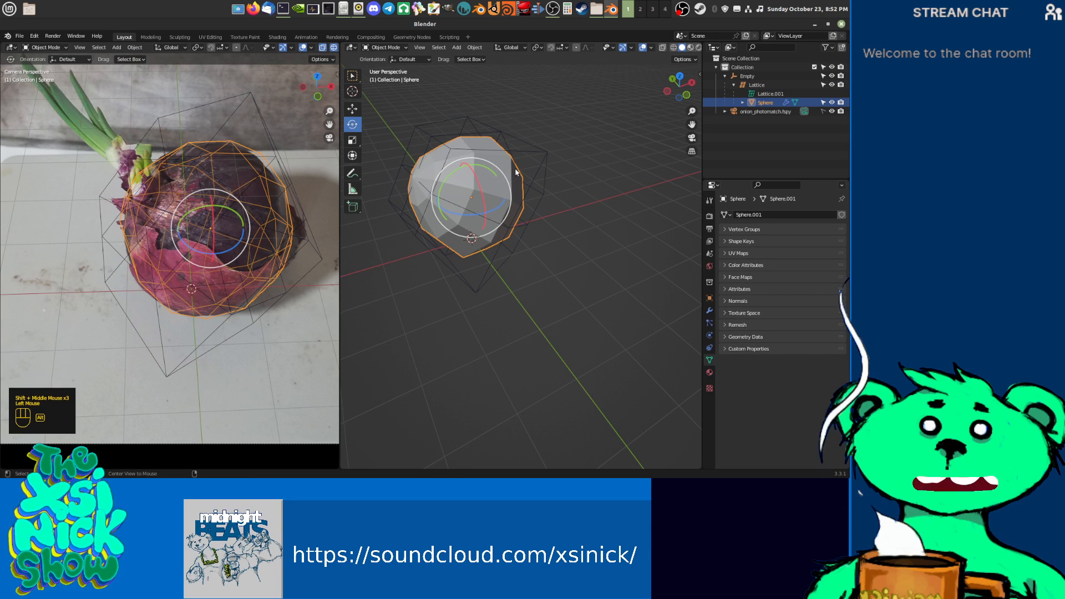
{"action": "left_click", "coordinate": [579, 211], "text": "alt"}
Step: Try to delete the lattice cage around the sphere
{"action": "left_click", "coordinate": [547, 164], "text": "alt"}
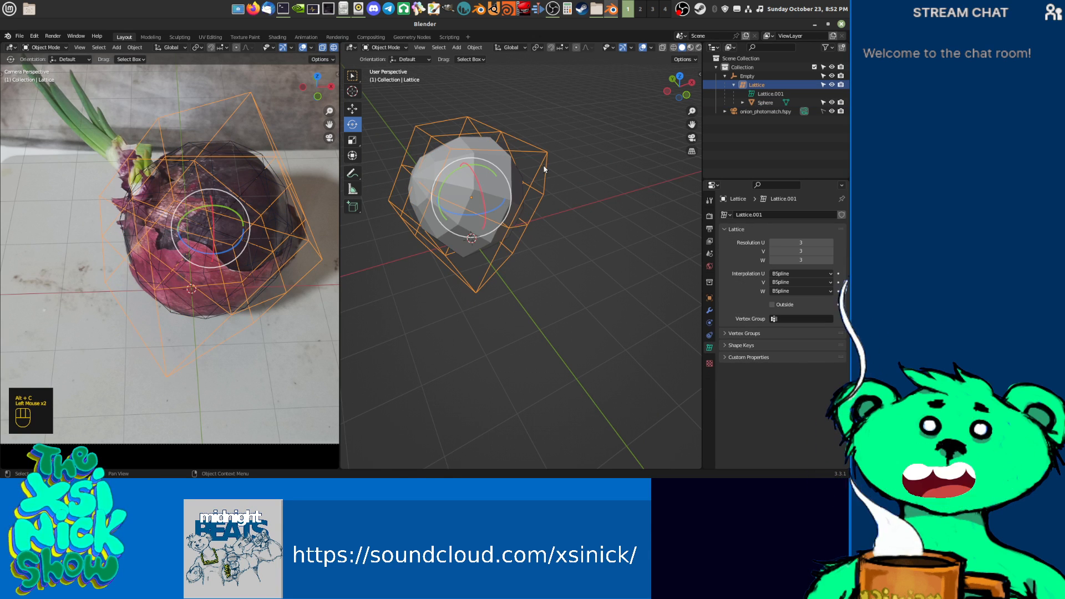
{"action": "key", "text": "Delete"}
{"action": "key", "text": "ctrl+z"}
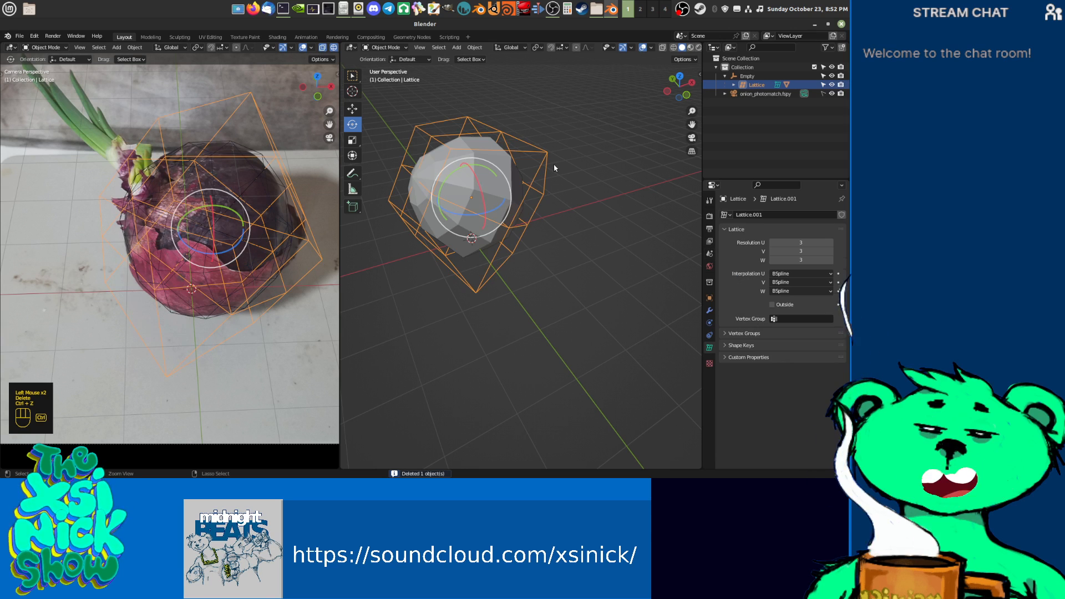
Step: Unparent the sphere from the lattice with Clear and Keep Transformation, and convert it to a mesh
{"action": "left_click", "coordinate": [518, 183]}
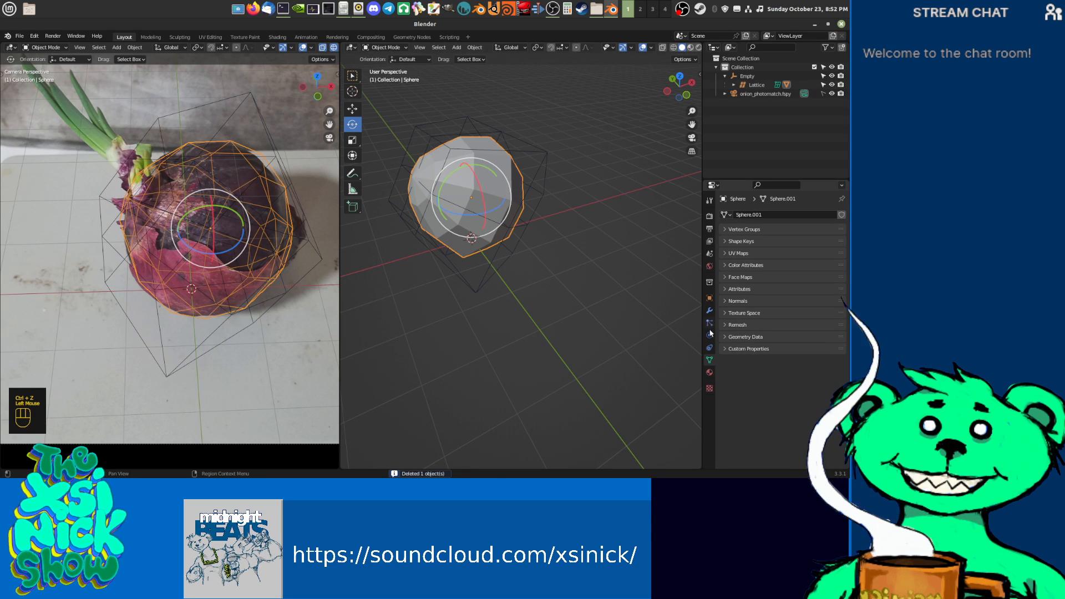
{"action": "left_click", "coordinate": [709, 310]}
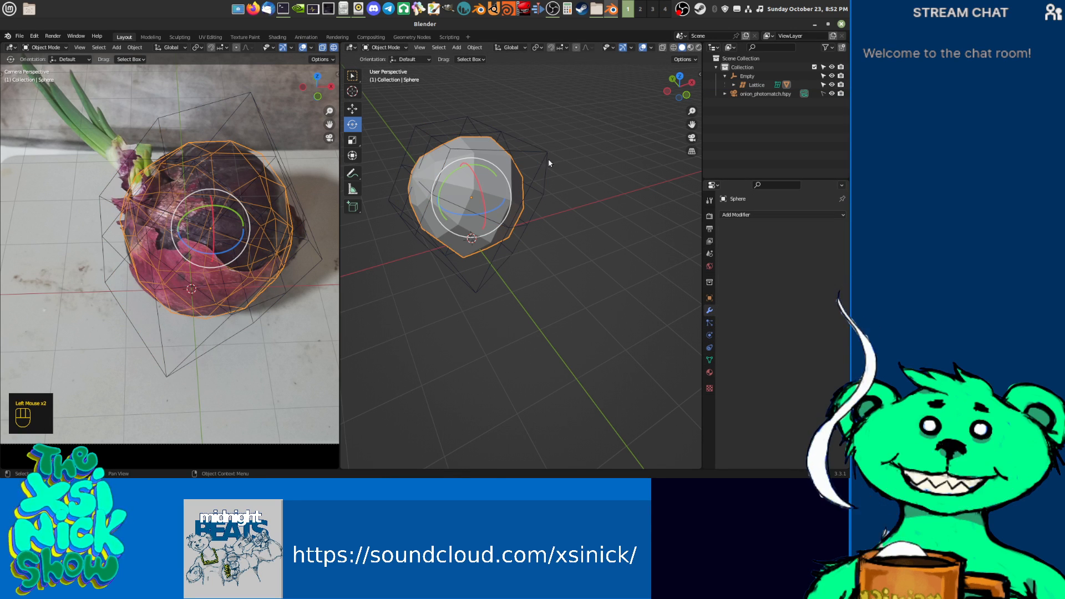
{"action": "key", "text": "alt+p"}
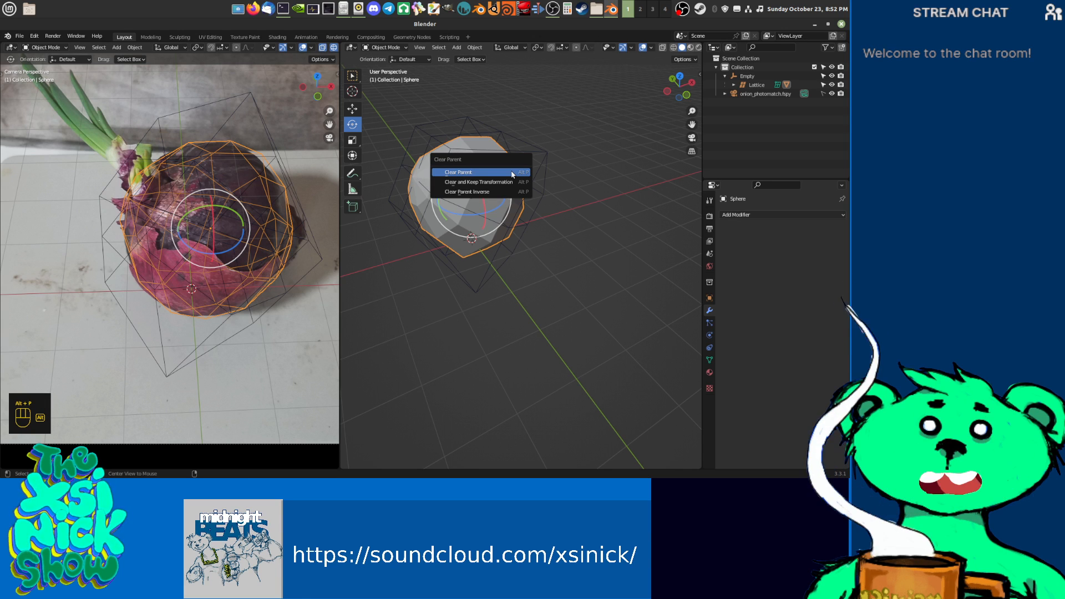
{"action": "left_click", "coordinate": [486, 182]}
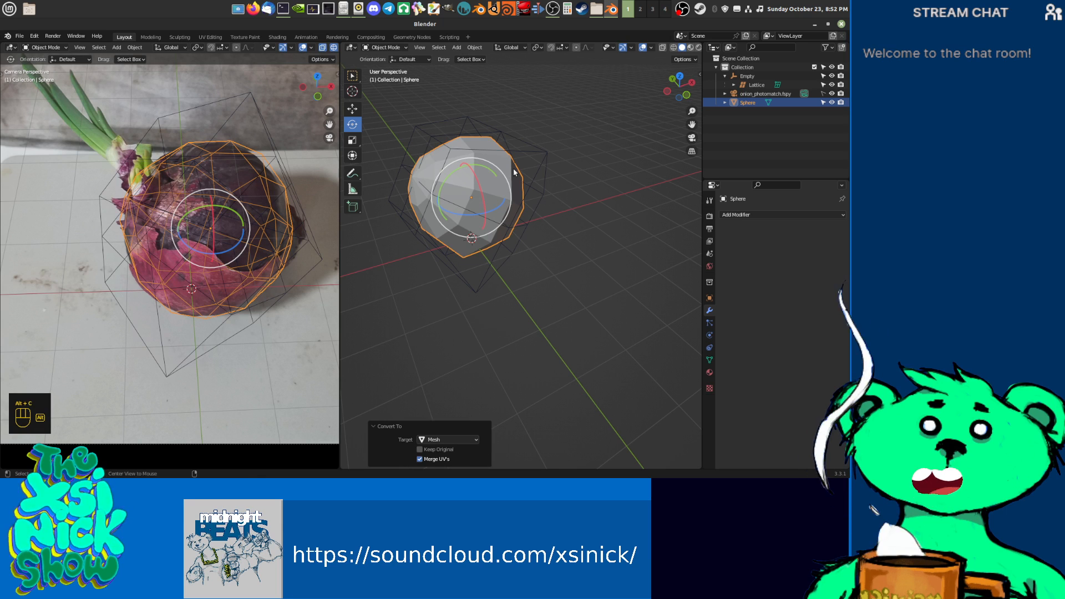
Step: Delete the lattice and the leftover Empty, keeping the sphere and the onion_photomatch camera
{"action": "left_click", "coordinate": [547, 153]}
{"action": "key", "text": "Delete"}
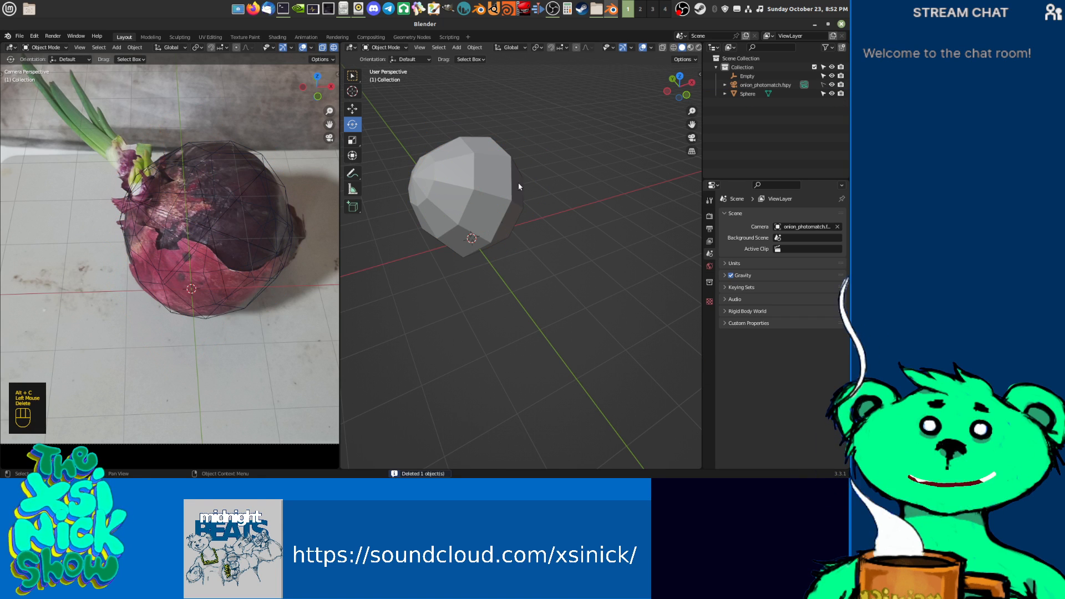
{"action": "left_click", "coordinate": [502, 223]}
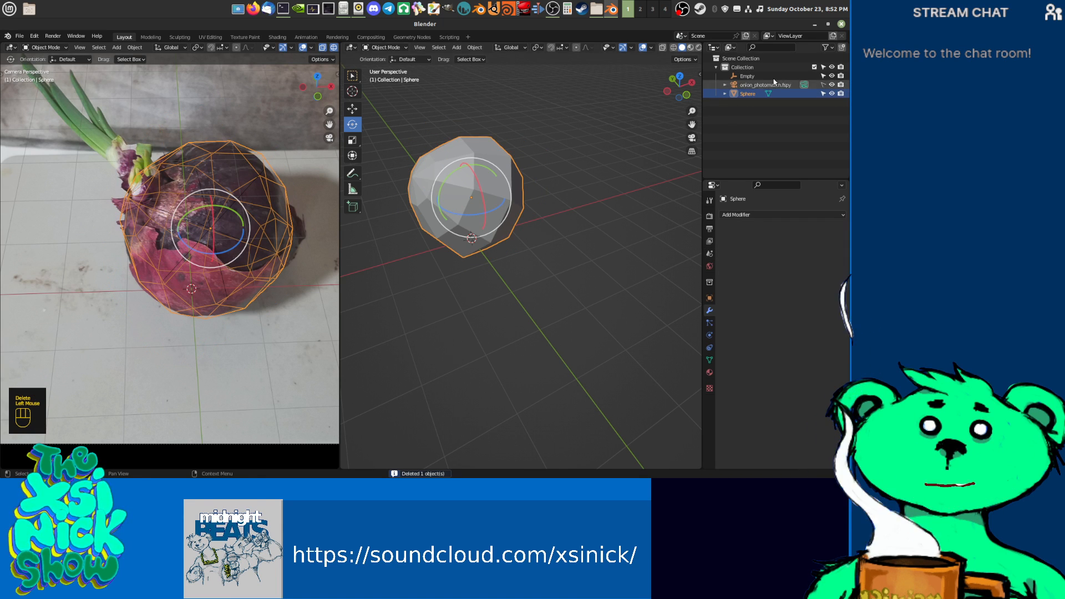
{"action": "double_click", "coordinate": [748, 96]}
{"action": "left_click", "coordinate": [747, 76]}
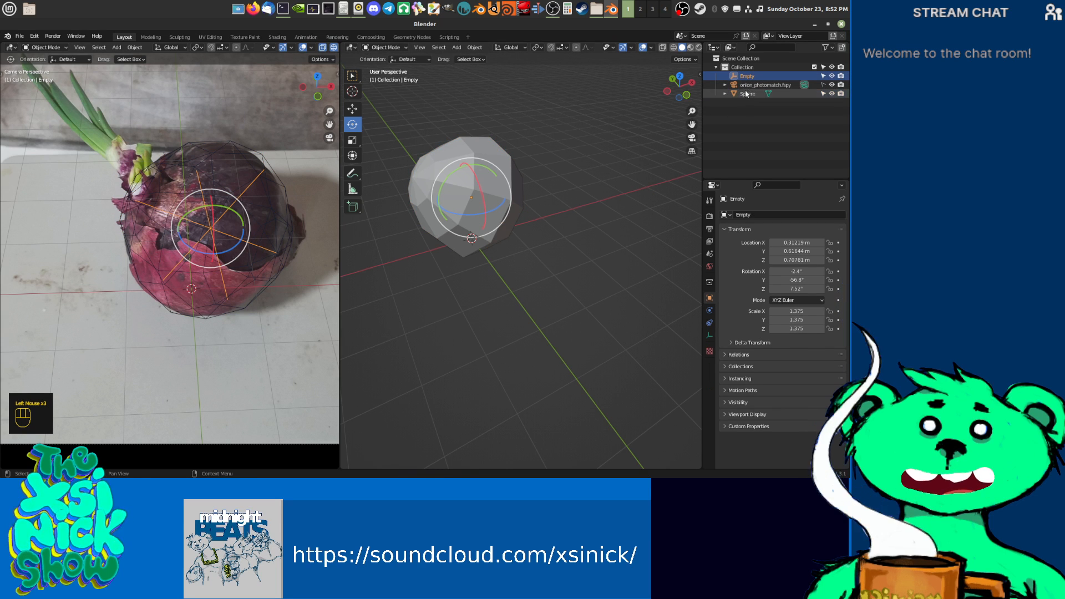
{"action": "left_click", "coordinate": [507, 160]}
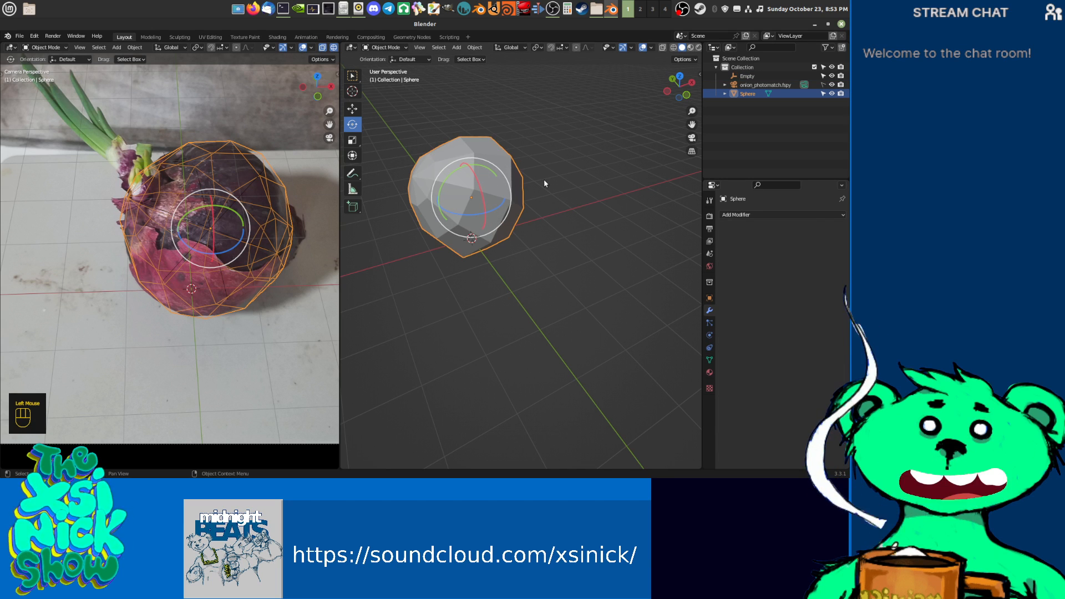
{"action": "left_click", "coordinate": [746, 77]}
{"action": "key", "text": "Delete"}
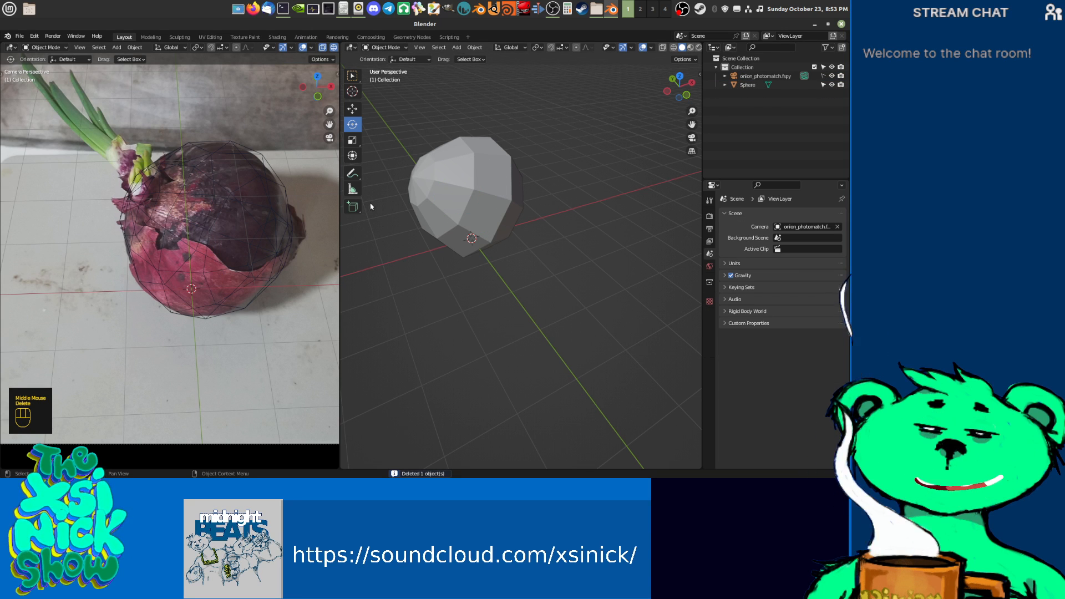
Step: Edit the sphere's mesh and move its stem-end and root-end vertices to match the onion photo using smooth proportional editing
{"action": "left_click", "coordinate": [447, 178]}
{"action": "key", "text": "Tab"}
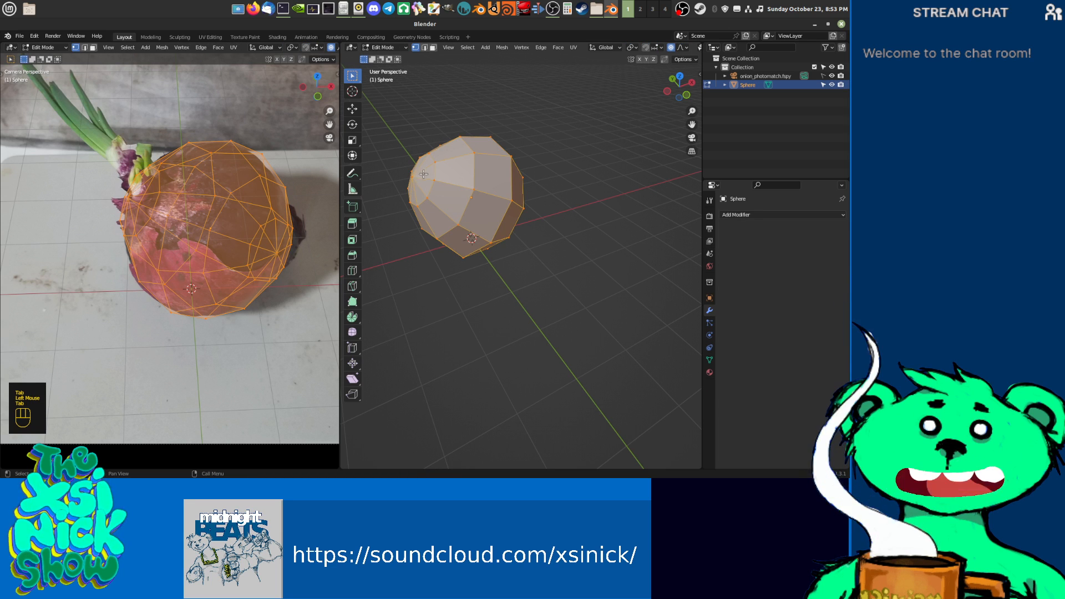
{"action": "left_click", "coordinate": [418, 180]}
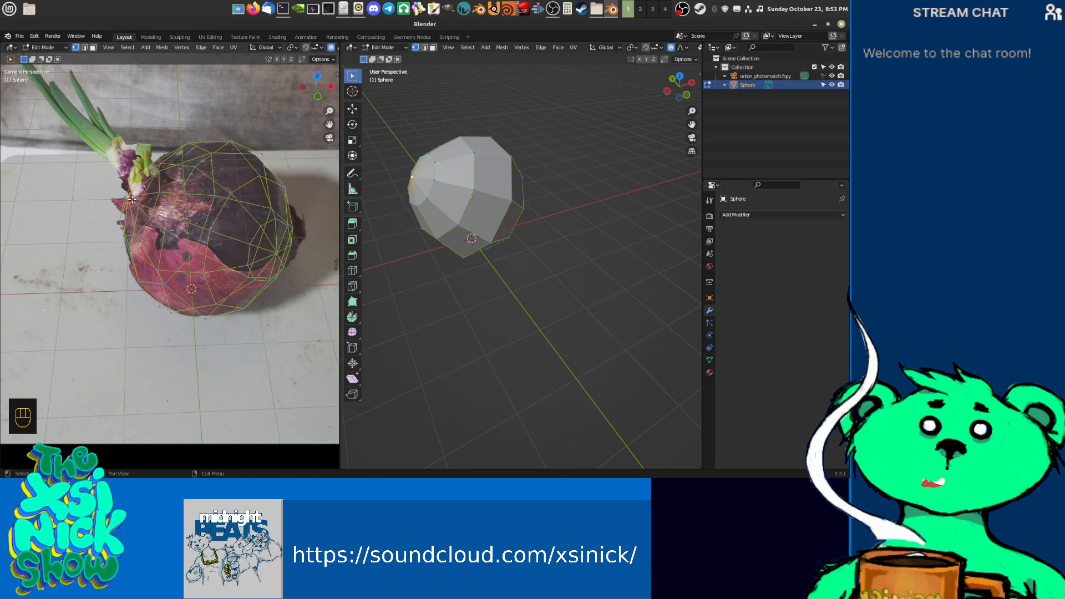
{"action": "key", "text": "g"}
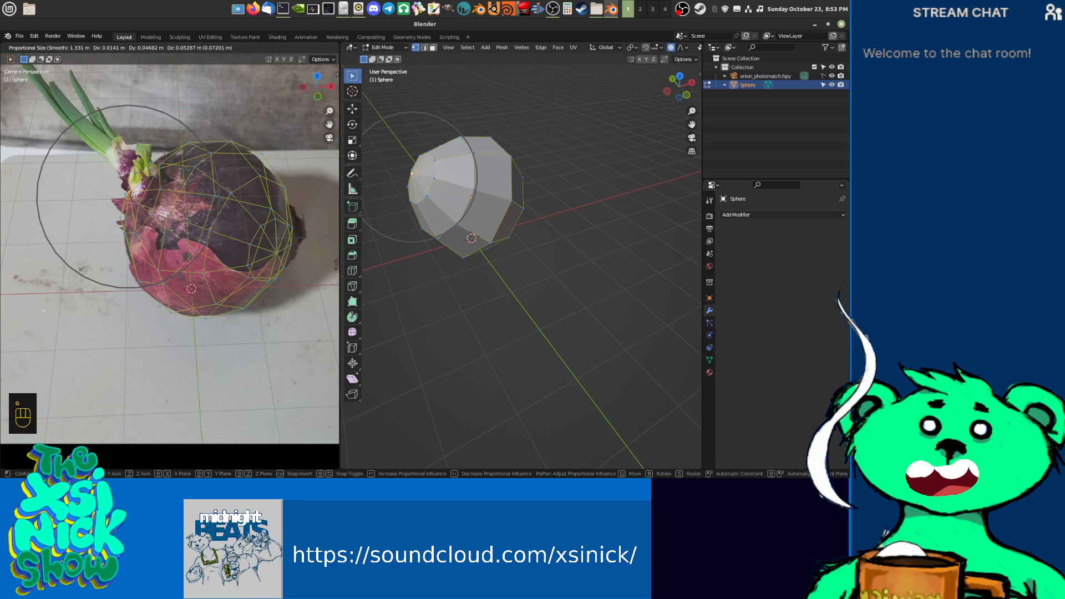
{"action": "left_click", "coordinate": [142, 190]}
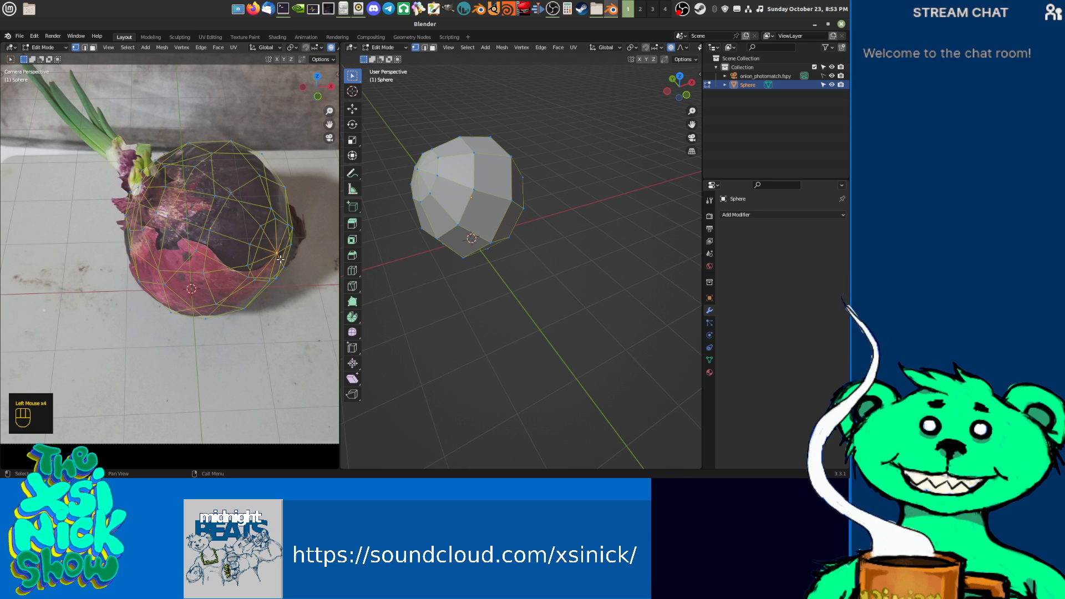
{"action": "key", "text": "g"}
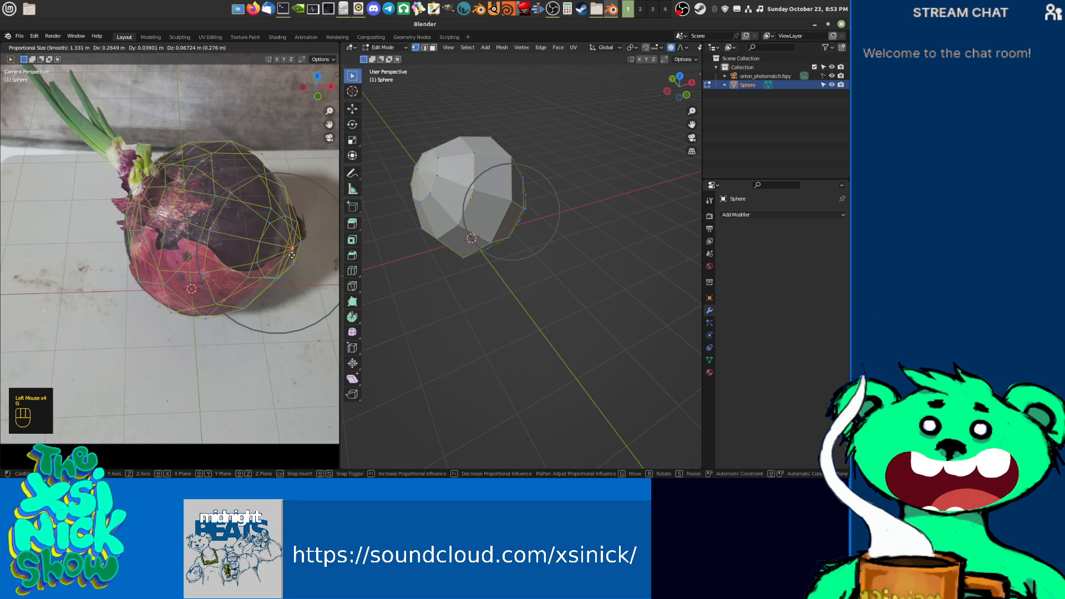
{"action": "left_click", "coordinate": [291, 255]}
Step: Move the root-end pole vertex by about -0.10 m X, -0.05 m Y and -0.09 m Z with smooth proportional editing
{"action": "middle_click_drag", "start_coordinate": [590, 241], "coordinate": [466, 224], "text": "shift"}
{"action": "left_click", "coordinate": [621, 227]}
{"action": "scroll", "coordinate": [527, 257], "scroll_direction": "up", "scroll_amount": 1, "text": "shift"}
{"action": "middle_click_drag", "start_coordinate": [528, 257], "coordinate": [588, 247], "text": "shift"}
{"action": "middle_click_drag", "start_coordinate": [596, 213], "coordinate": [643, 194], "text": "shift"}
{"action": "middle_click_drag", "start_coordinate": [474, 191], "coordinate": [582, 233], "text": "shift"}
{"action": "middle_click_drag", "start_coordinate": [525, 250], "coordinate": [546, 212]}
{"action": "left_click", "coordinate": [501, 235]}
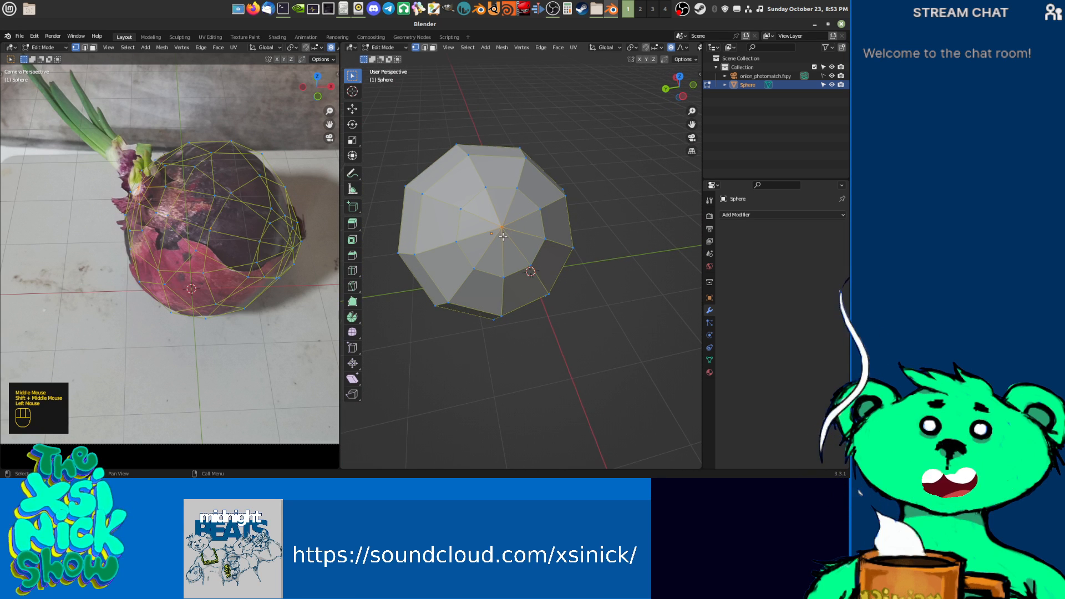
{"action": "key", "text": "g"}
{"action": "left_click", "coordinate": [597, 267]}
Step: Add a single loop cut around the sphere in the face band toward the root end
{"action": "middle_click_drag", "start_coordinate": [597, 266], "coordinate": [497, 208]}
{"action": "key", "text": "ctrl+r"}
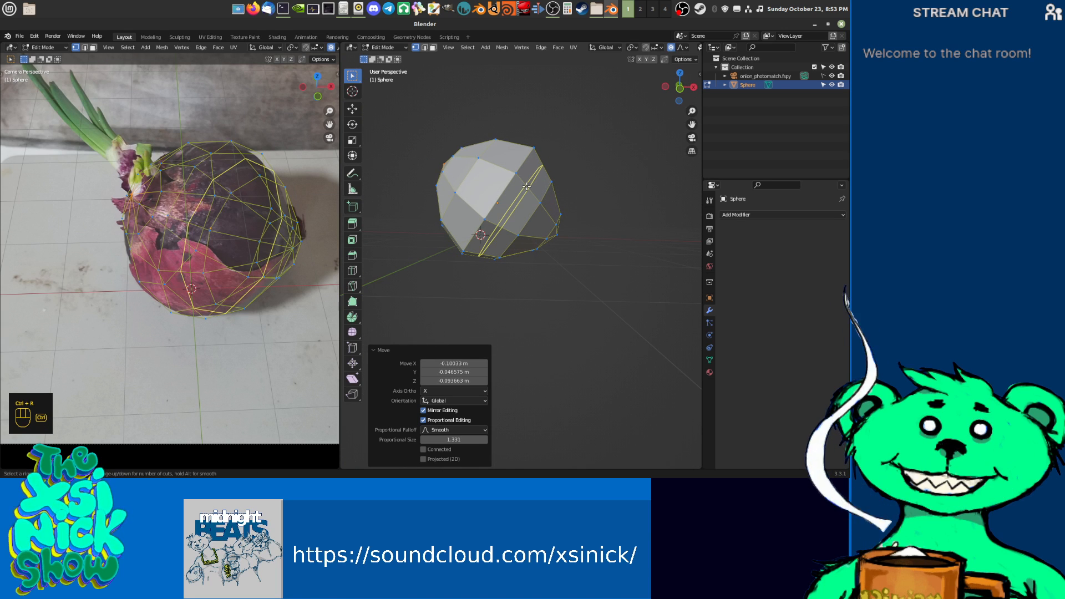
{"action": "left_click", "coordinate": [526, 186]}
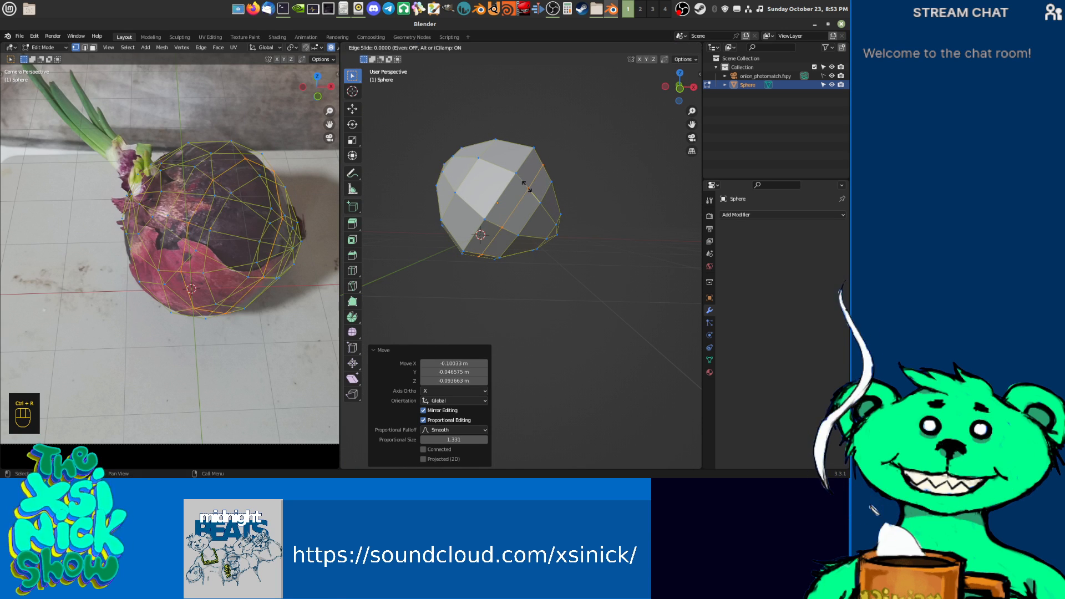
{"action": "left_click", "coordinate": [532, 187]}
Step: Turn off proportional editing and scale the newly cut edge loop up to about 1.07
{"action": "middle_click_drag", "start_coordinate": [606, 198], "coordinate": [547, 198], "text": "shift"}
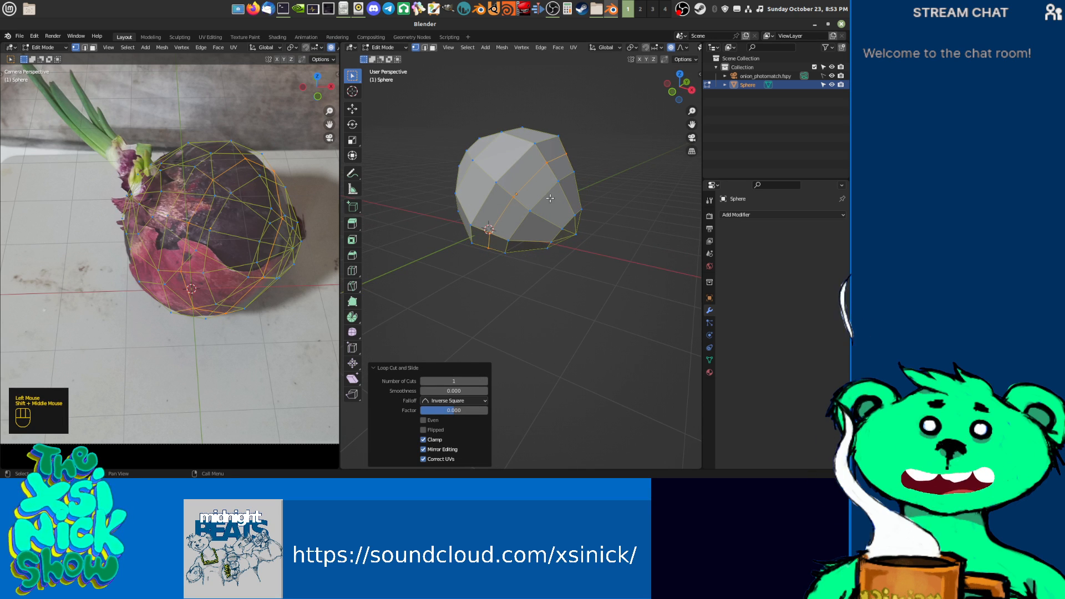
{"action": "left_click", "coordinate": [546, 198]}
{"action": "left_click", "coordinate": [518, 190]}
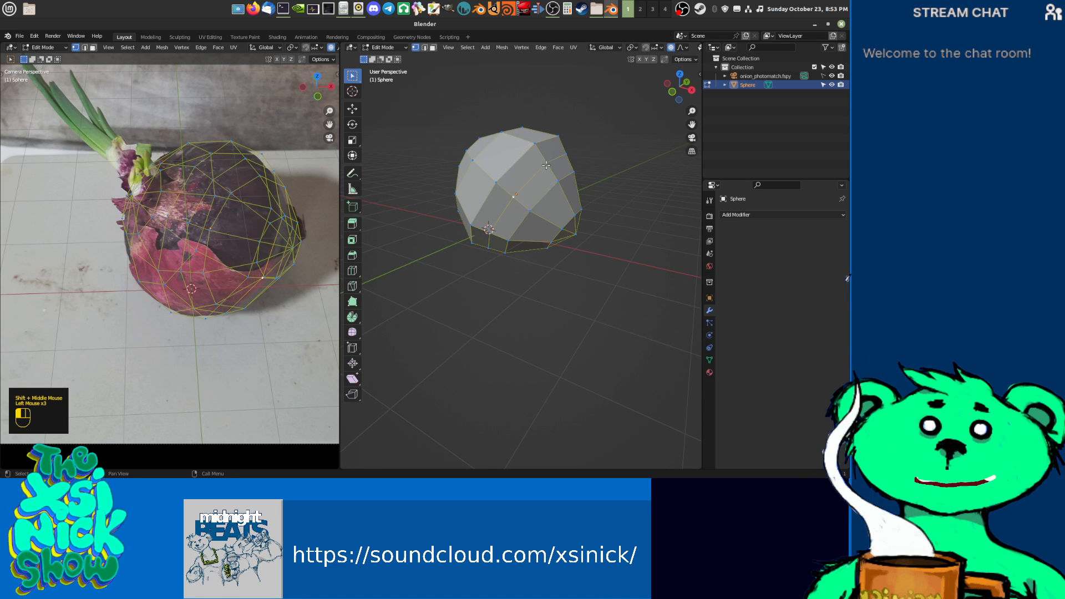
{"action": "key", "text": "s"}
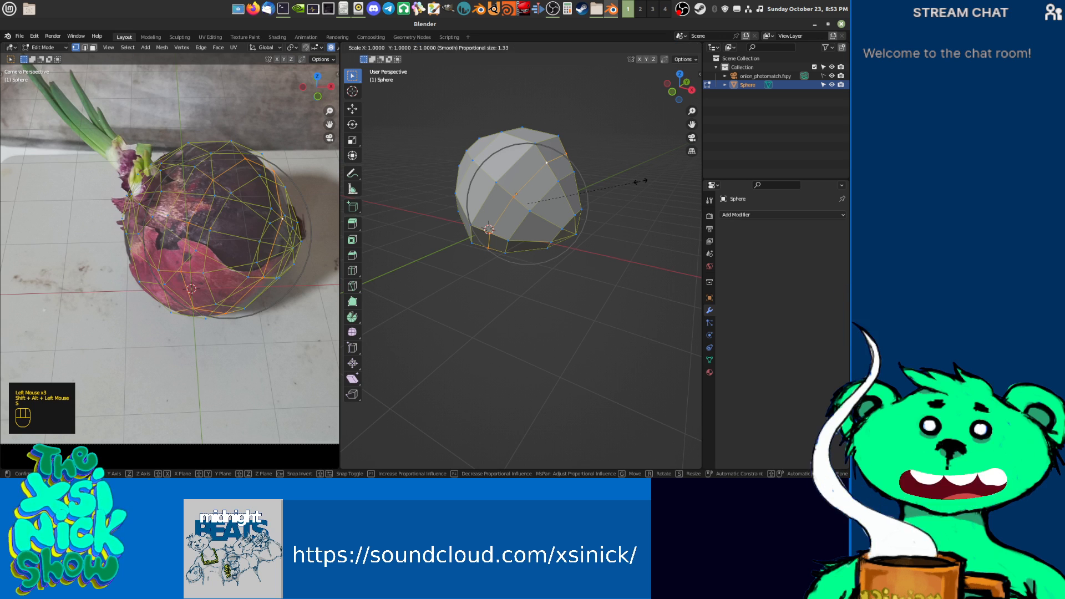
{"action": "right_click", "coordinate": [646, 178]}
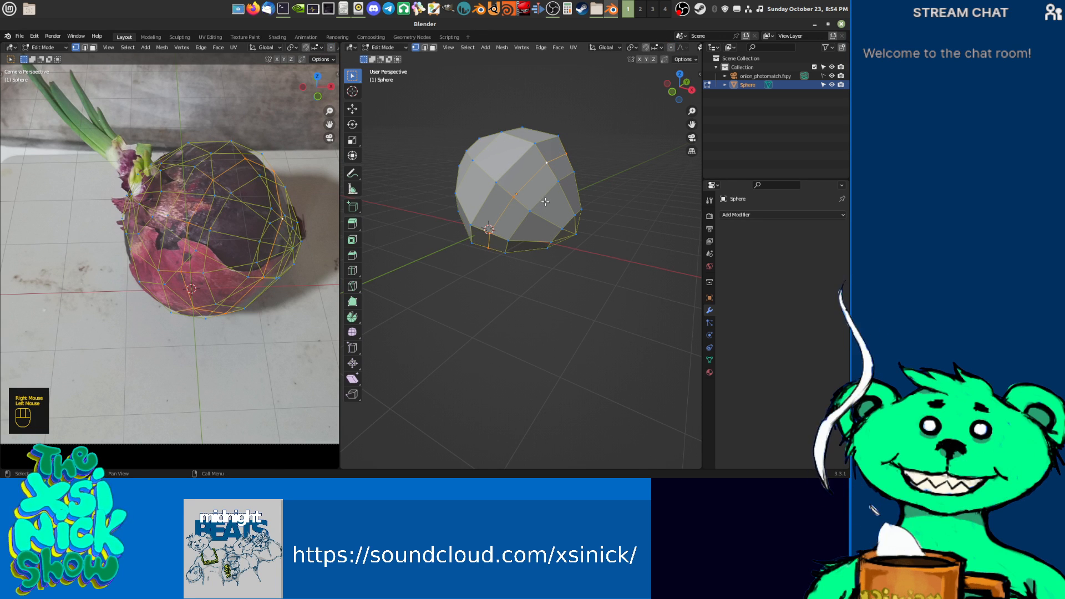
{"action": "key", "text": "s"}
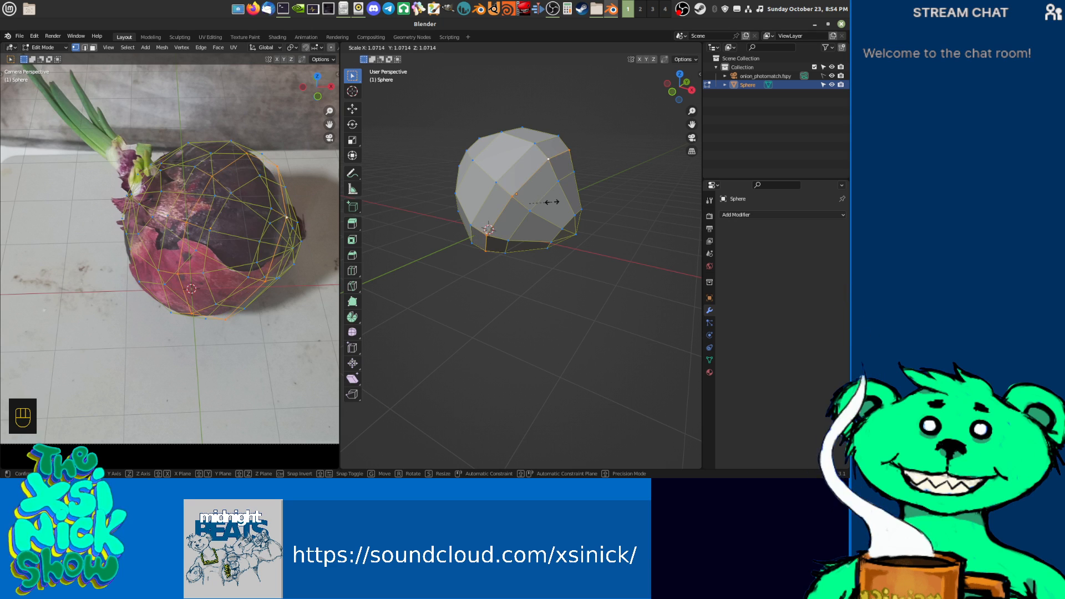
{"action": "left_click", "coordinate": [549, 203]}
Step: Select the neighbouring edge loop nearer the root end and scale it down to 0.895
{"action": "left_click", "coordinate": [540, 220]}
{"action": "left_click", "coordinate": [507, 250], "text": "alt+shift"}
{"action": "left_click", "coordinate": [522, 224]}
{"action": "left_click", "coordinate": [529, 213], "text": "alt+shift"}
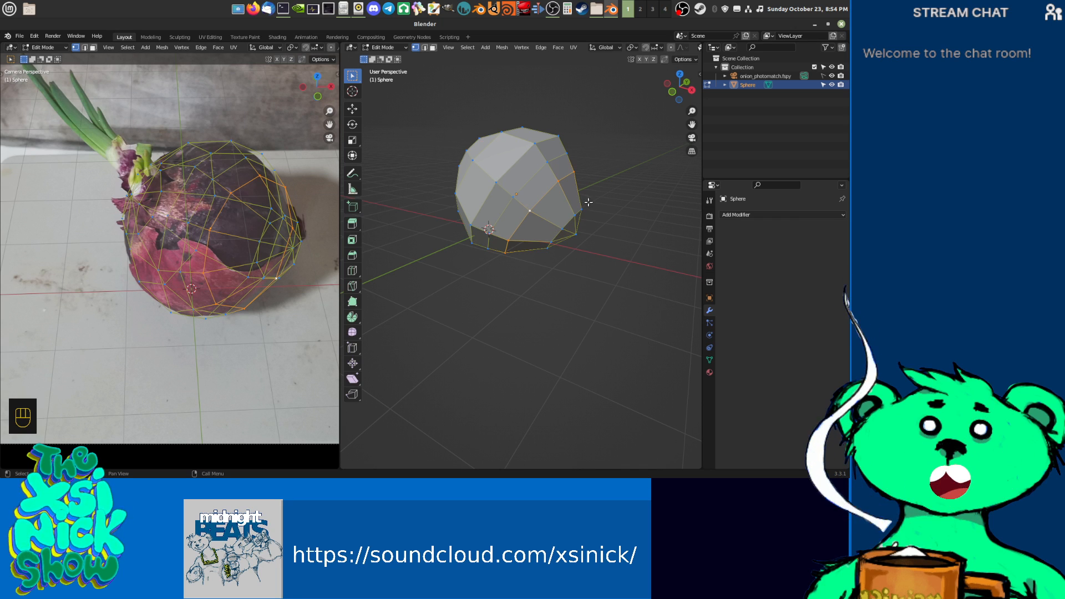
{"action": "key", "text": "s"}
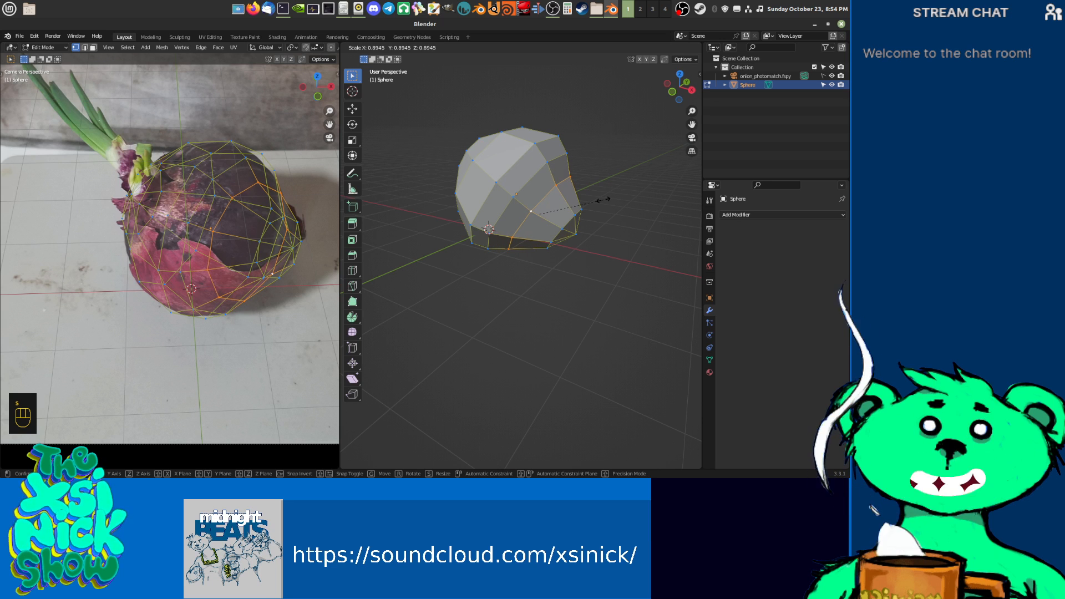
{"action": "left_click", "coordinate": [603, 199]}
Step: Move the root-side edge loop by about 0.010 m in X, -0.001 m in Y and 0.011 m in Z
{"action": "middle_click_drag", "start_coordinate": [603, 199], "coordinate": [647, 183]}
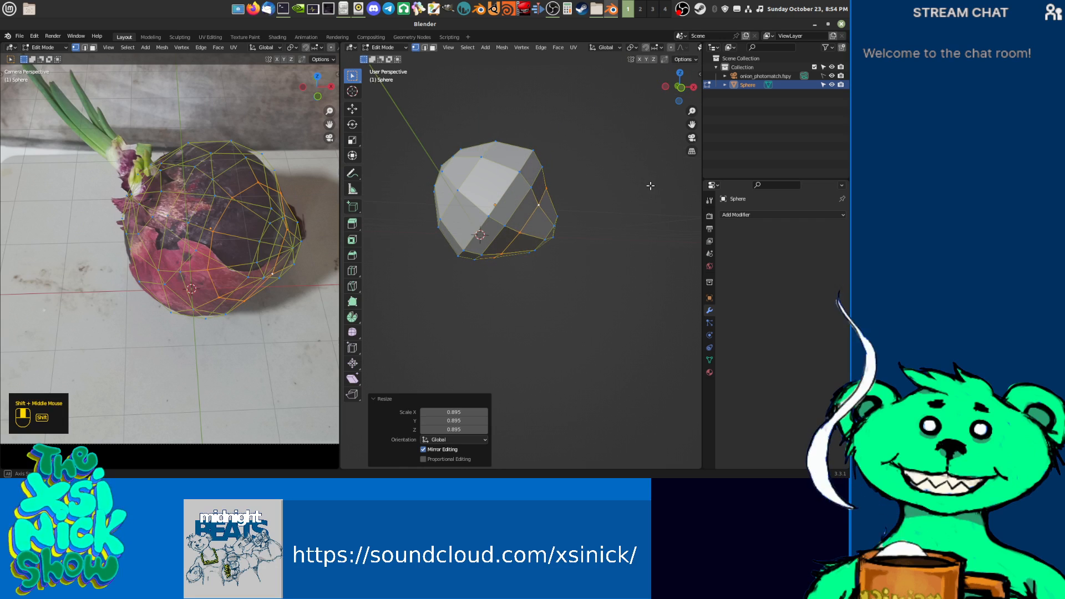
{"action": "key", "text": "g"}
{"action": "left_click", "coordinate": [549, 232]}
{"action": "middle_click_drag", "start_coordinate": [632, 233], "coordinate": [542, 251], "text": "shift"}
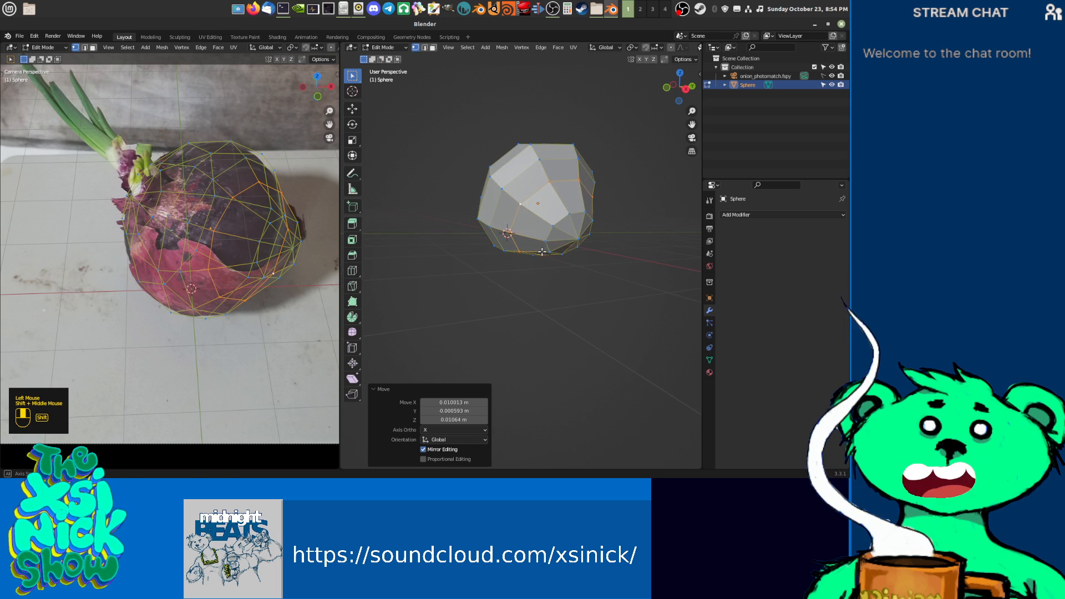
Step: Select the root-end tip and the ring around it, and scale this cap down to about 0.81
{"action": "double_click", "coordinate": [571, 212]}
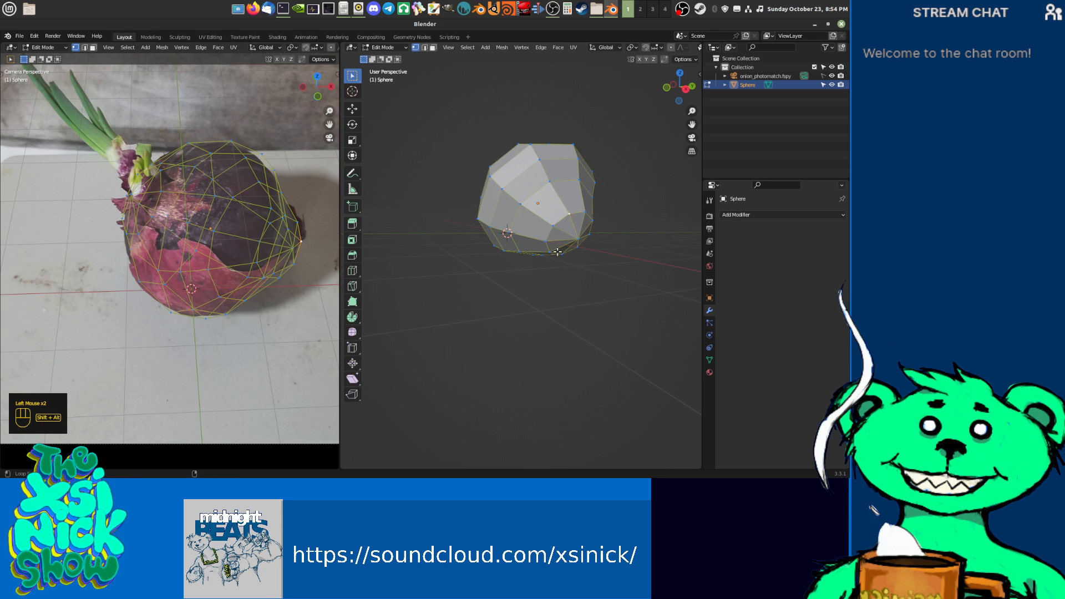
{"action": "middle_click_drag", "start_coordinate": [557, 252], "coordinate": [593, 244], "text": "shift"}
{"action": "left_click", "coordinate": [559, 226], "text": "alt+shift"}
{"action": "left_click", "coordinate": [575, 237], "text": "shift"}
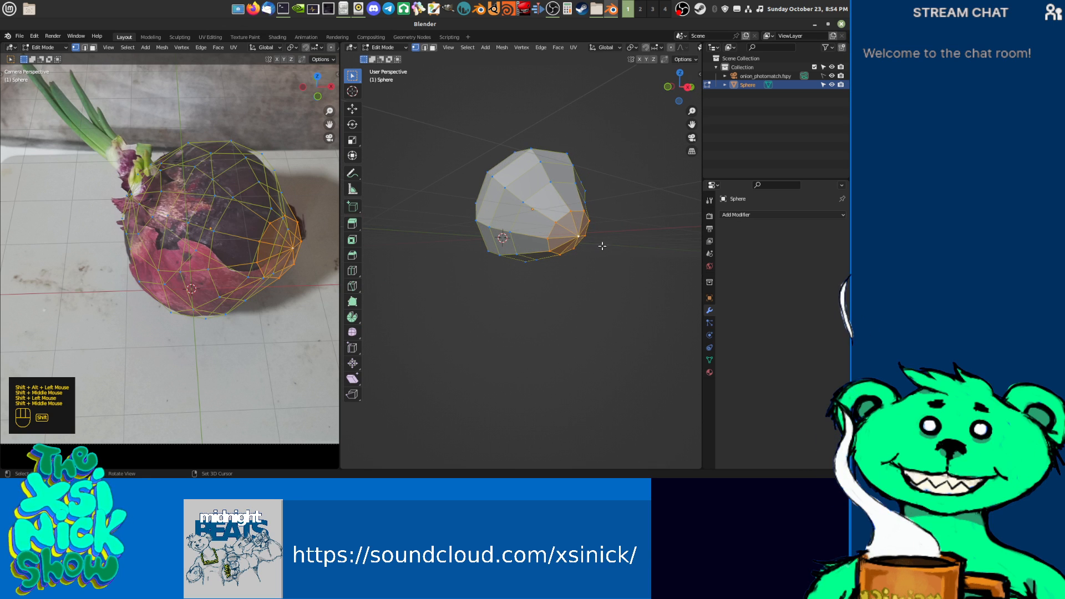
{"action": "key", "text": "s"}
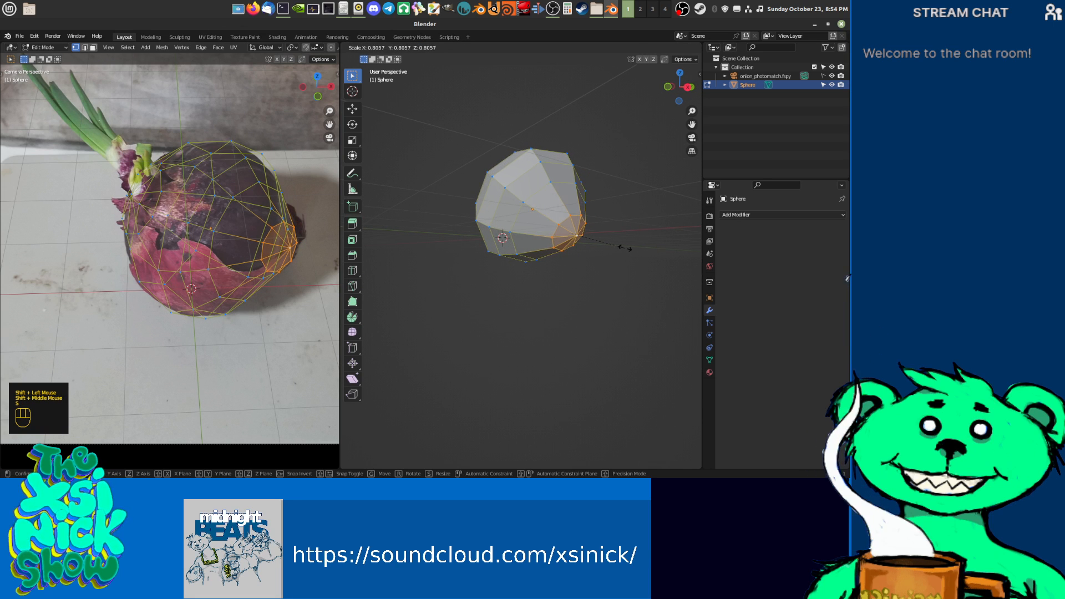
{"action": "left_click", "coordinate": [629, 247]}
Step: Rotate the selected root-end cap by about -5.39° around the view axis
{"action": "middle_click_drag", "start_coordinate": [628, 247], "coordinate": [610, 238], "text": "shift"}
{"action": "middle_click_drag", "start_coordinate": [513, 240], "coordinate": [663, 238]}
{"action": "key", "text": "r"}
{"action": "left_click", "coordinate": [620, 231]}
Step: Switch to face selection and select one triangular face beside the pole at the stem end
{"action": "middle_click_drag", "start_coordinate": [571, 239], "coordinate": [472, 209]}
{"action": "scroll", "coordinate": [525, 227], "scroll_direction": "up", "scroll_amount": 1}
{"action": "key", "text": "ctrl+Tab"}
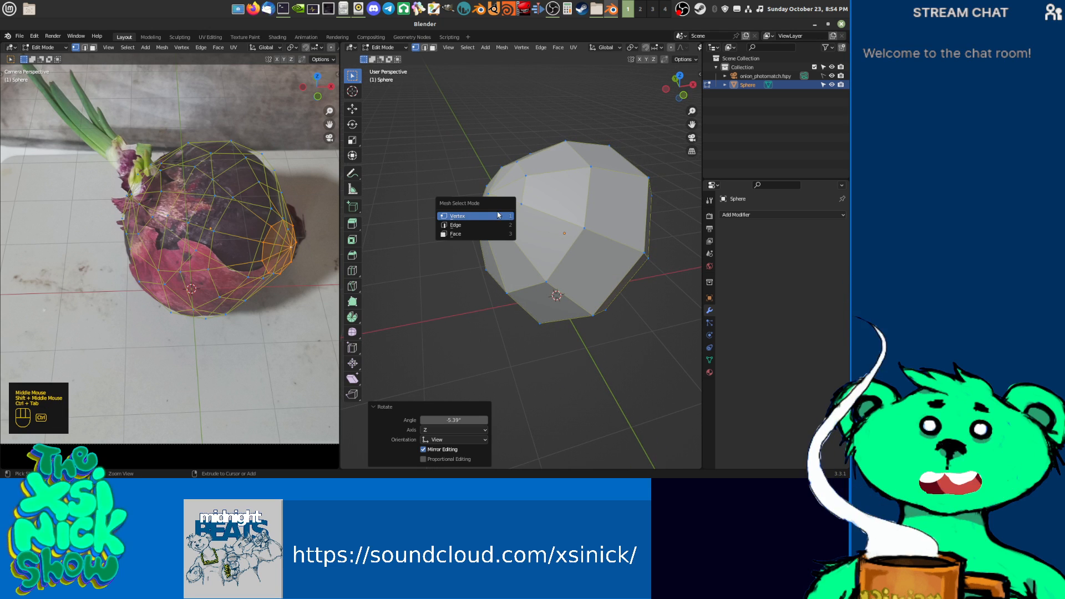
{"action": "left_click", "coordinate": [448, 234]}
{"action": "left_click", "coordinate": [499, 213]}
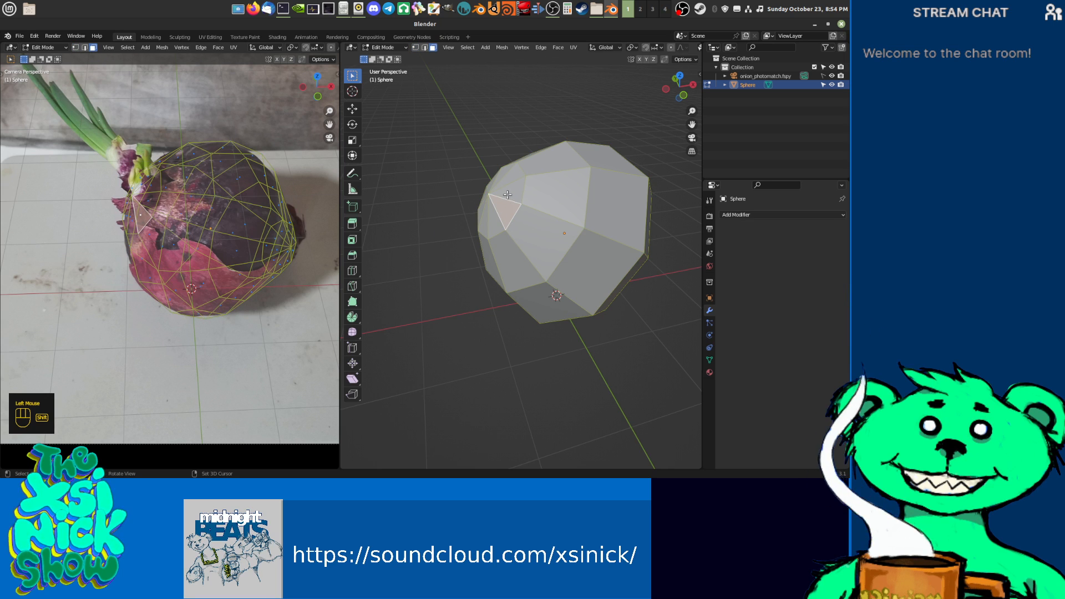
{"action": "left_click", "coordinate": [503, 189], "text": "shift"}
{"action": "left_click", "coordinate": [497, 181], "text": "alt+shift"}
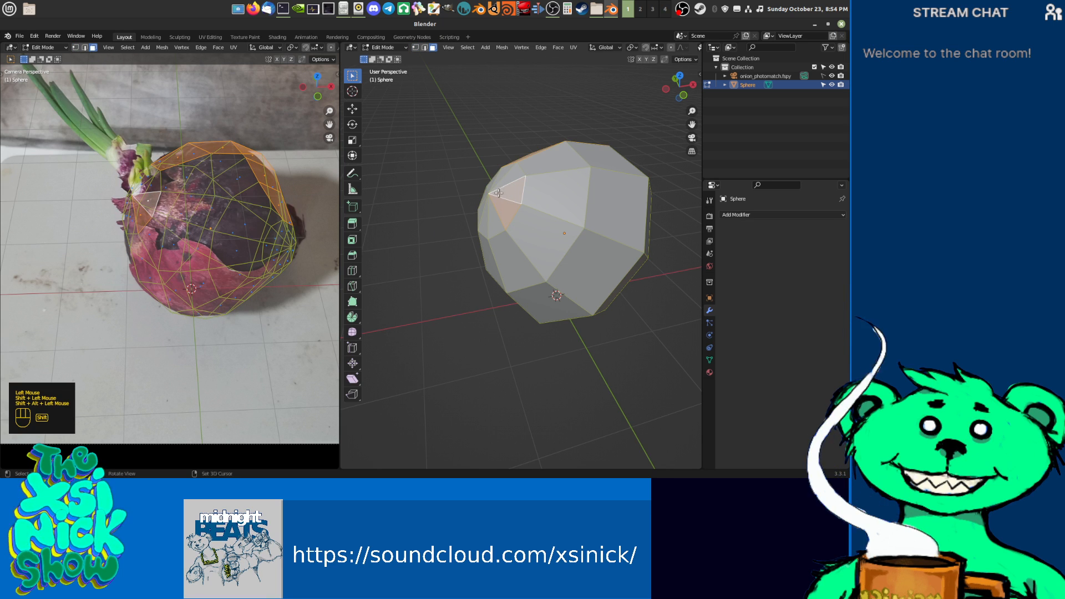
{"action": "left_click", "coordinate": [498, 192]}
{"action": "left_click", "coordinate": [498, 180], "text": "alt+shift"}
Step: Select the full fan of triangular faces around the stem-end pole by extending the selection from one triangle with shortest-path picks
{"action": "left_click", "coordinate": [506, 196]}
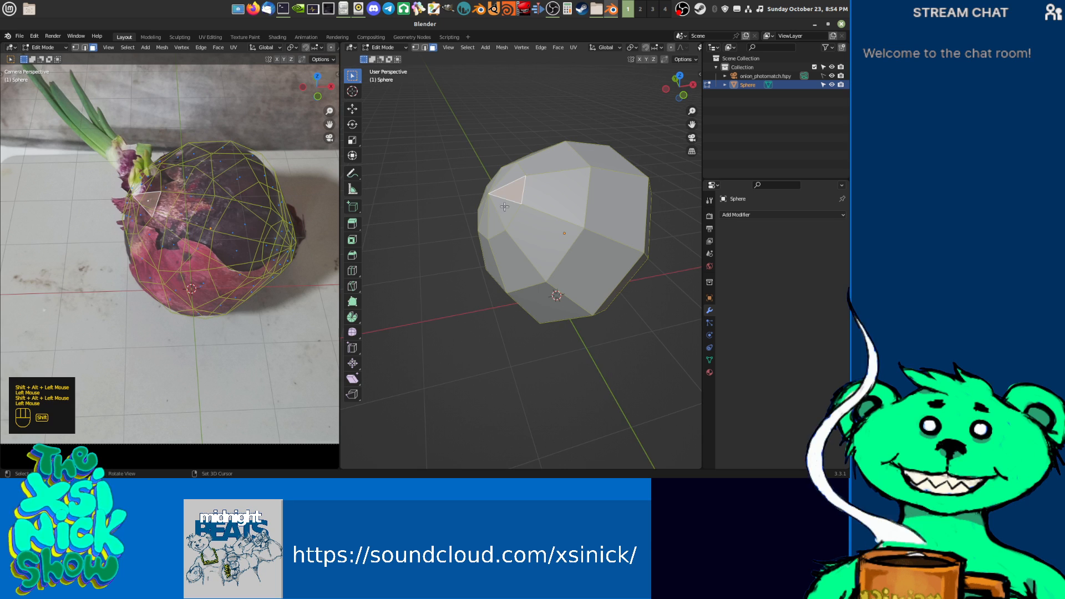
{"action": "middle_click_drag", "start_coordinate": [507, 196], "coordinate": [533, 211]}
{"action": "left_click", "coordinate": [536, 213], "text": "ctrl"}
{"action": "left_click", "coordinate": [536, 247], "text": "ctrl"}
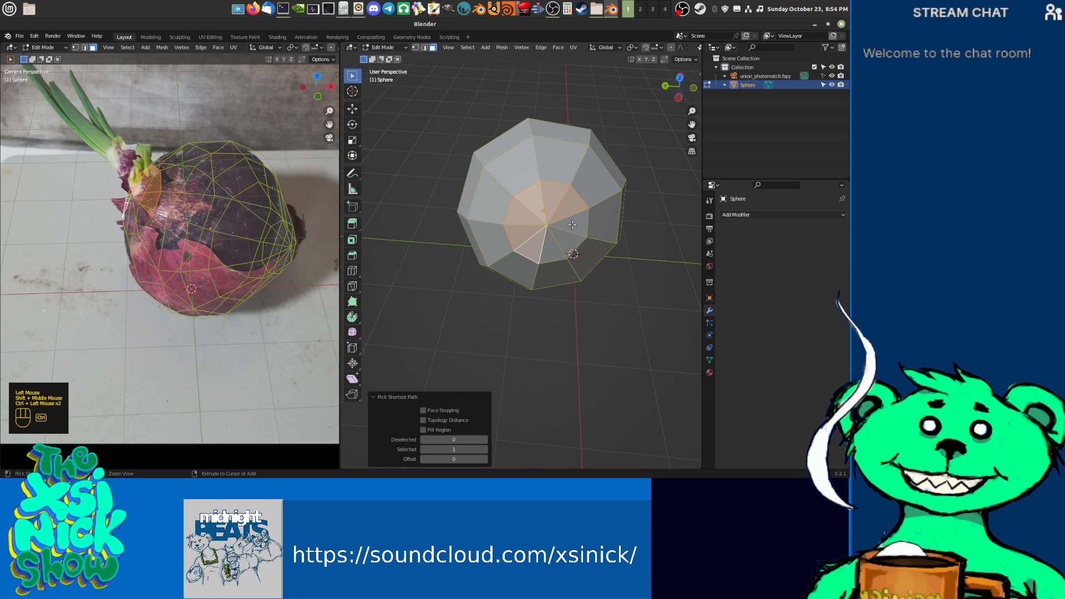
{"action": "left_click", "coordinate": [559, 224], "text": "ctrl"}
{"action": "middle_click_drag", "start_coordinate": [559, 224], "coordinate": [563, 213], "text": "shift"}
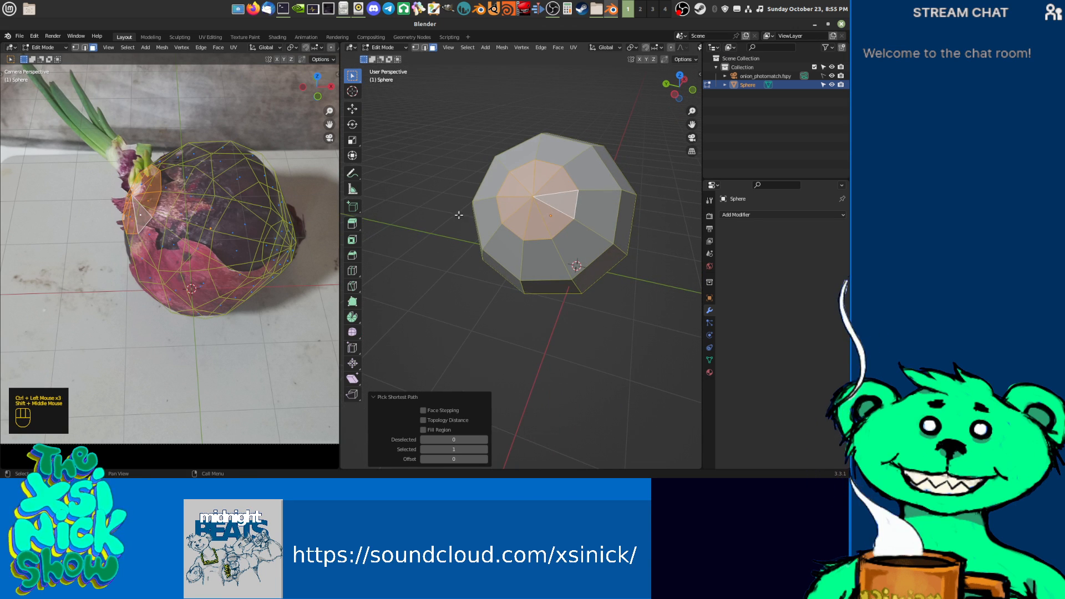
Step: Move the stem-end cap faces by about 0.140 m in X, -0.002 m in Y and 0.011 m in Z
{"action": "scroll", "coordinate": [175, 163], "scroll_direction": "up", "scroll_amount": 2}
{"action": "middle_click_drag", "start_coordinate": [176, 163], "coordinate": [200, 245]}
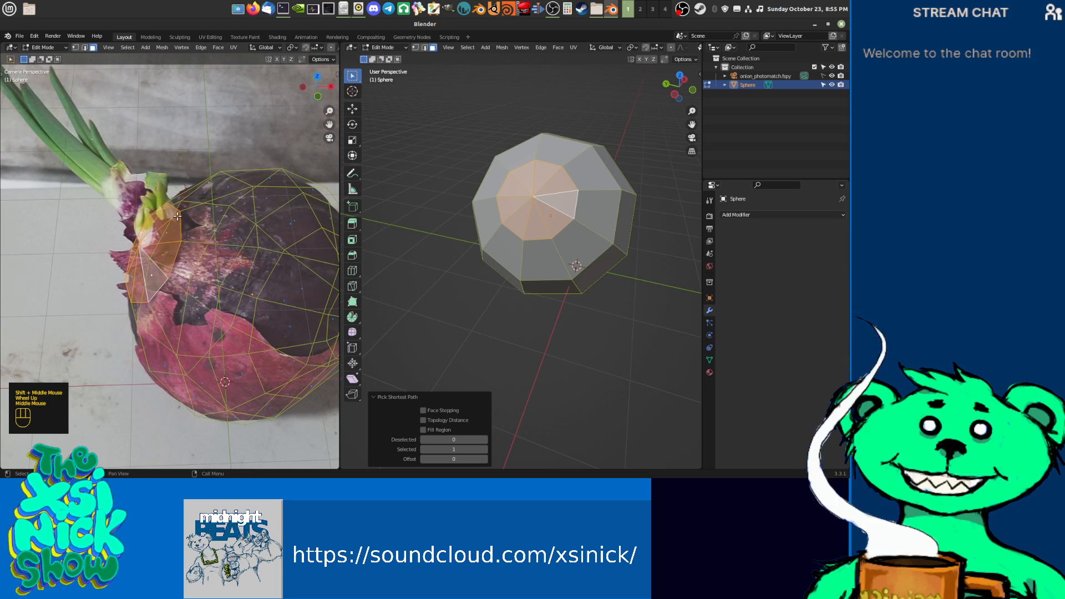
{"action": "key", "text": "g"}
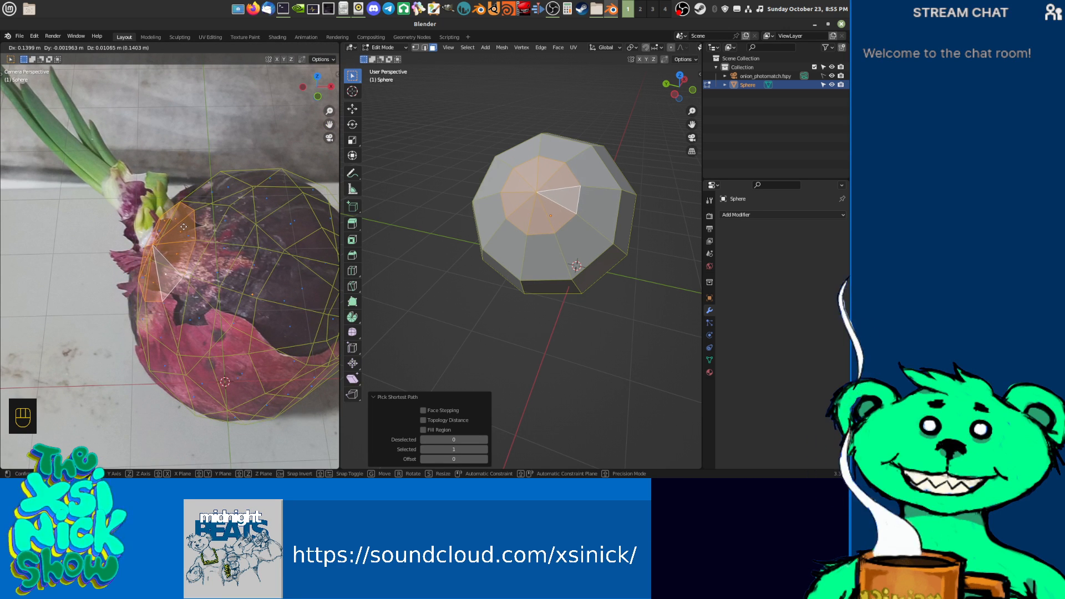
{"action": "left_click", "coordinate": [182, 226]}
Step: Add a single loop cut around the wide middle face band and scale the new edge loop up to 1.066
{"action": "middle_click_drag", "start_coordinate": [610, 250], "coordinate": [537, 244], "text": "shift"}
{"action": "scroll", "coordinate": [510, 219], "scroll_direction": "up", "scroll_amount": 1, "text": "shift"}
{"action": "scroll", "coordinate": [510, 218], "scroll_direction": "down", "scroll_amount": 2}
{"action": "scroll", "coordinate": [536, 244], "scroll_direction": "up", "scroll_amount": 1}
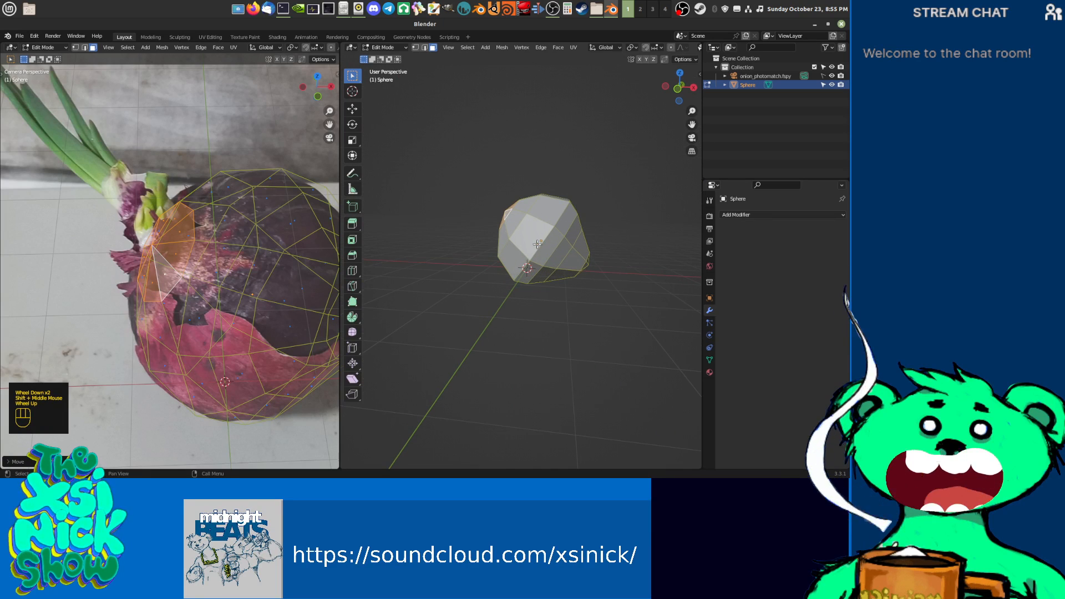
{"action": "left_click", "coordinate": [534, 246]}
{"action": "key", "text": "ctrl+r"}
{"action": "left_click", "coordinate": [538, 220]}
{"action": "key", "text": "s"}
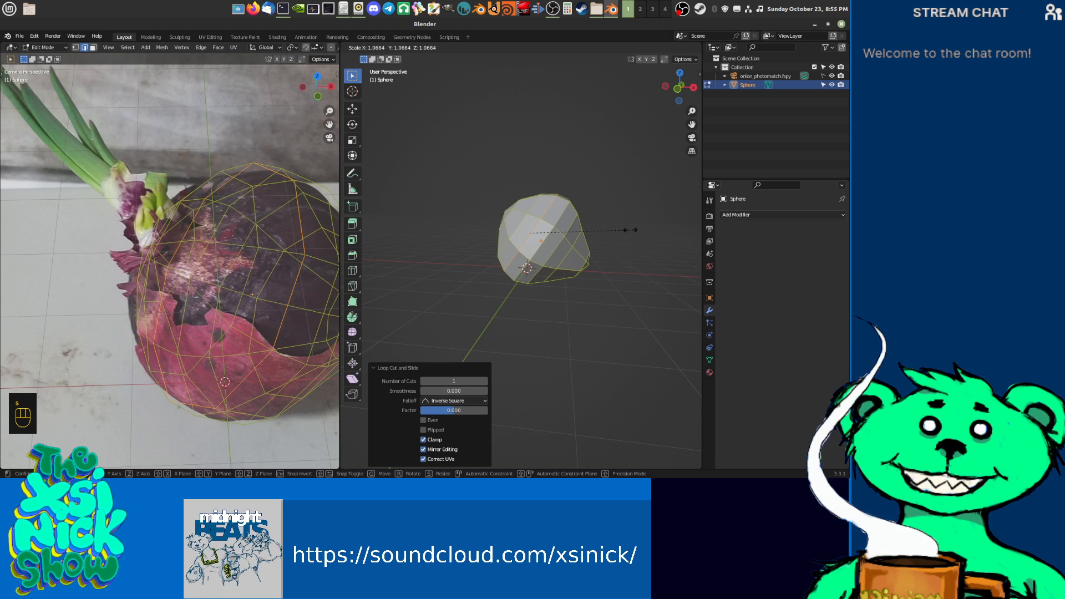
{"action": "left_click", "coordinate": [627, 229]}
Step: Select the whole mesh and scale it along Z to about 0.94 to fit the photographed onion
{"action": "middle_click_drag", "start_coordinate": [554, 231], "coordinate": [386, 243]}
{"action": "scroll", "coordinate": [274, 250], "scroll_direction": "down", "scroll_amount": 2}
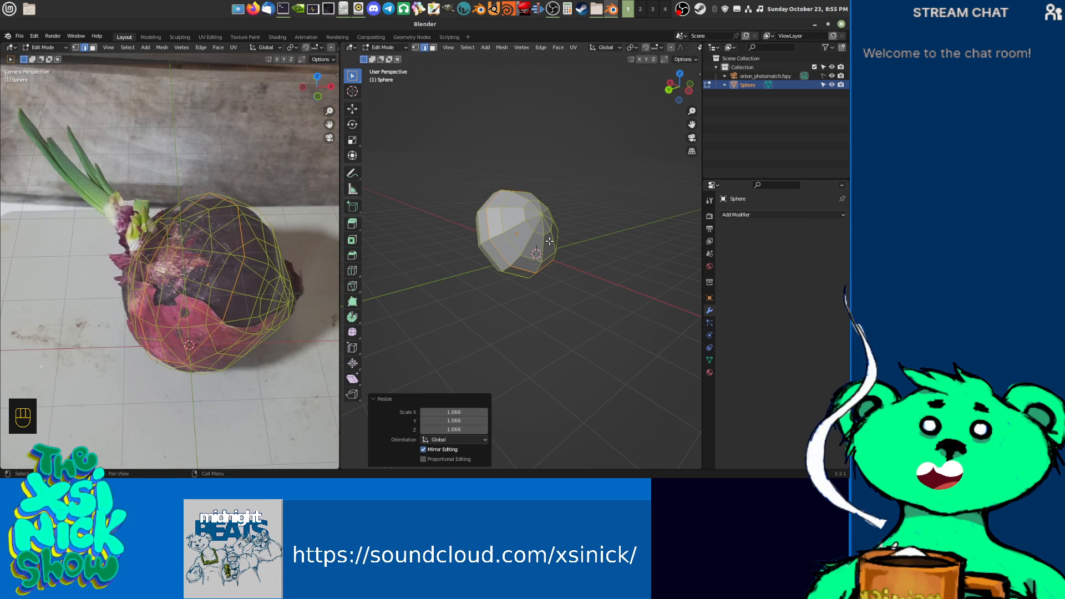
{"action": "key", "text": "a"}
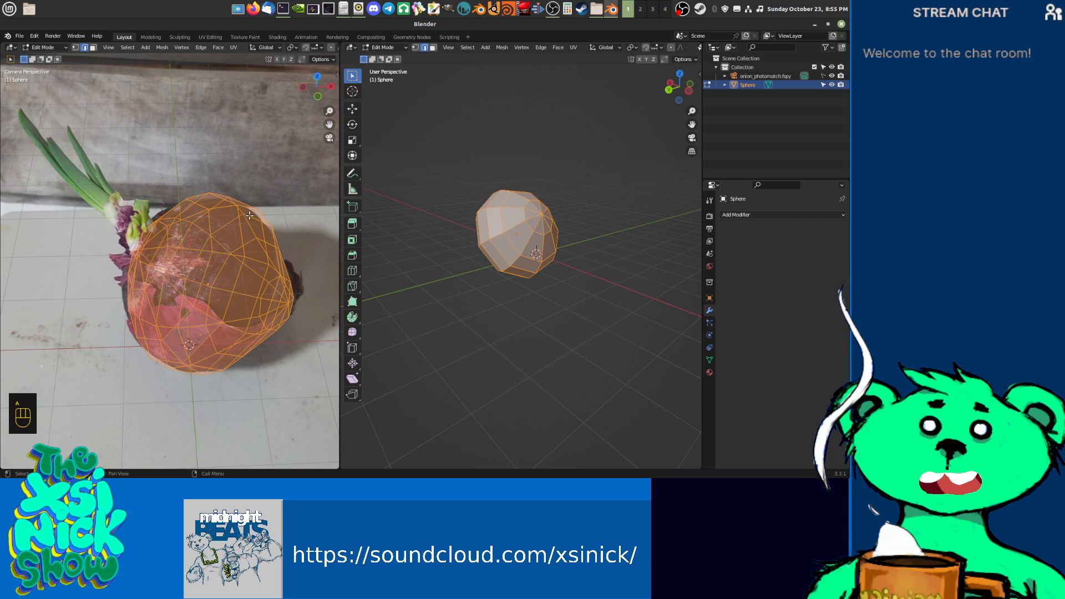
{"action": "key", "text": "s"}
{"action": "key", "text": "z"}
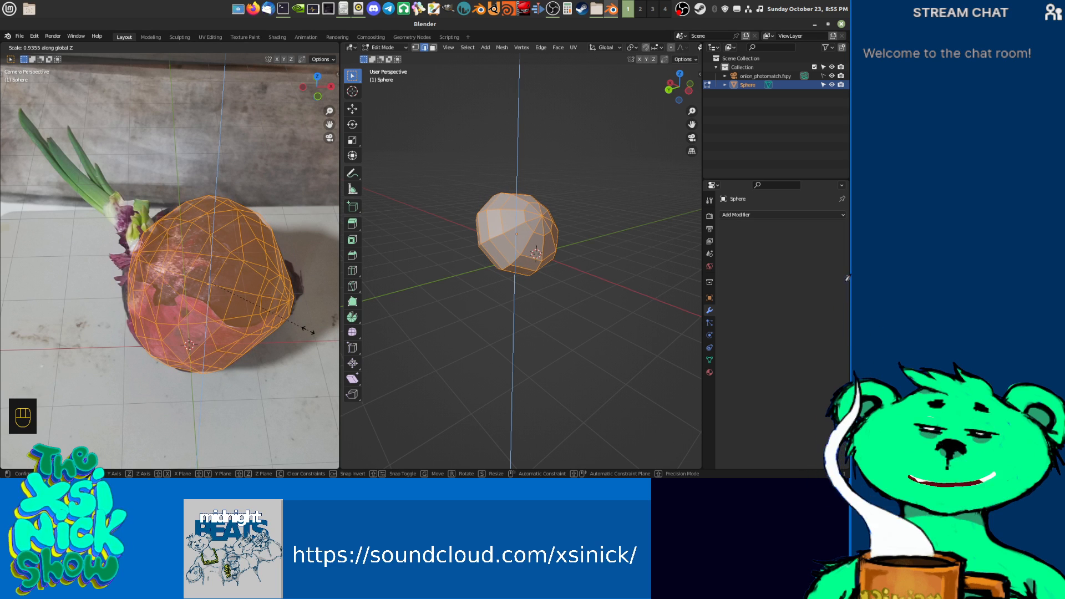
{"action": "left_click", "coordinate": [308, 330]}
Step: Check the mesh against the onion photo, and turn off X-ray display in the camera viewport
{"action": "middle_click_drag", "start_coordinate": [565, 279], "coordinate": [601, 233], "text": "shift"}
{"action": "scroll", "coordinate": [239, 264], "scroll_direction": "up", "scroll_amount": 3, "text": "shift"}
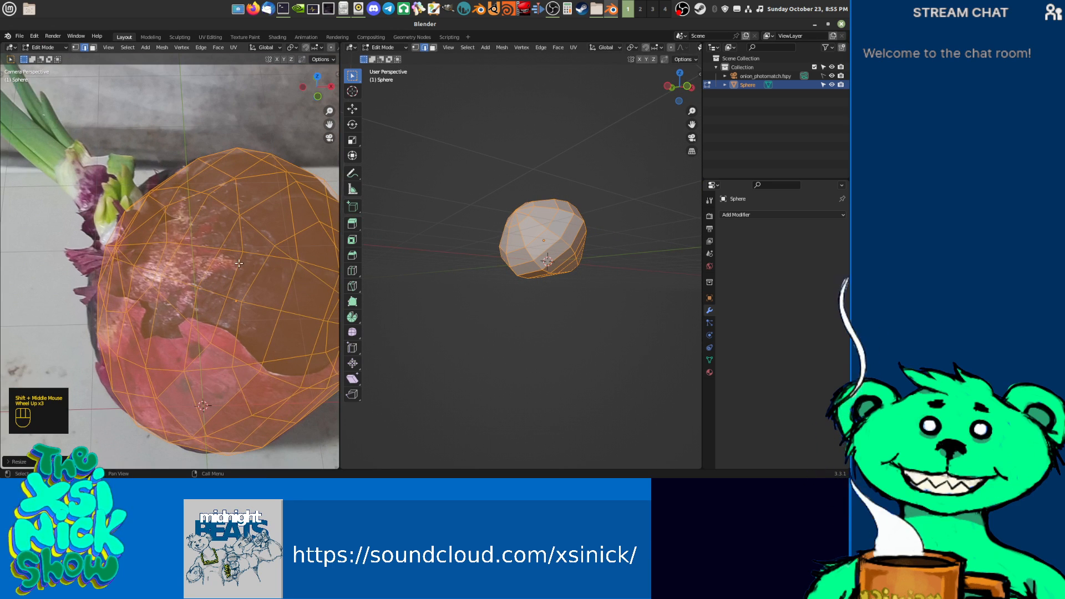
{"action": "scroll", "coordinate": [240, 263], "scroll_direction": "down", "scroll_amount": 1}
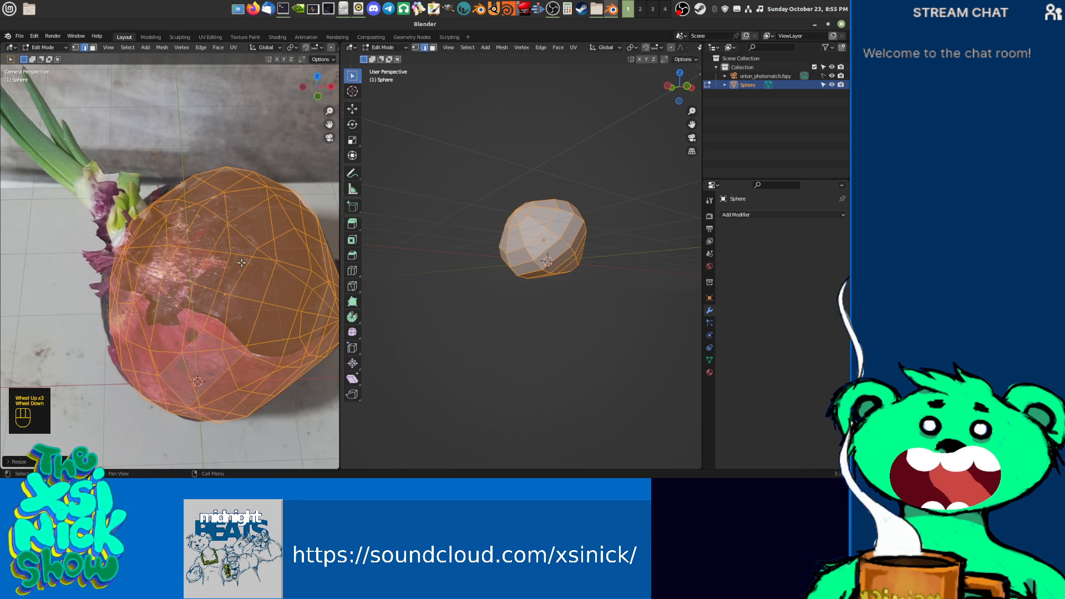
{"action": "middle_click_drag", "start_coordinate": [238, 265], "coordinate": [227, 235]}
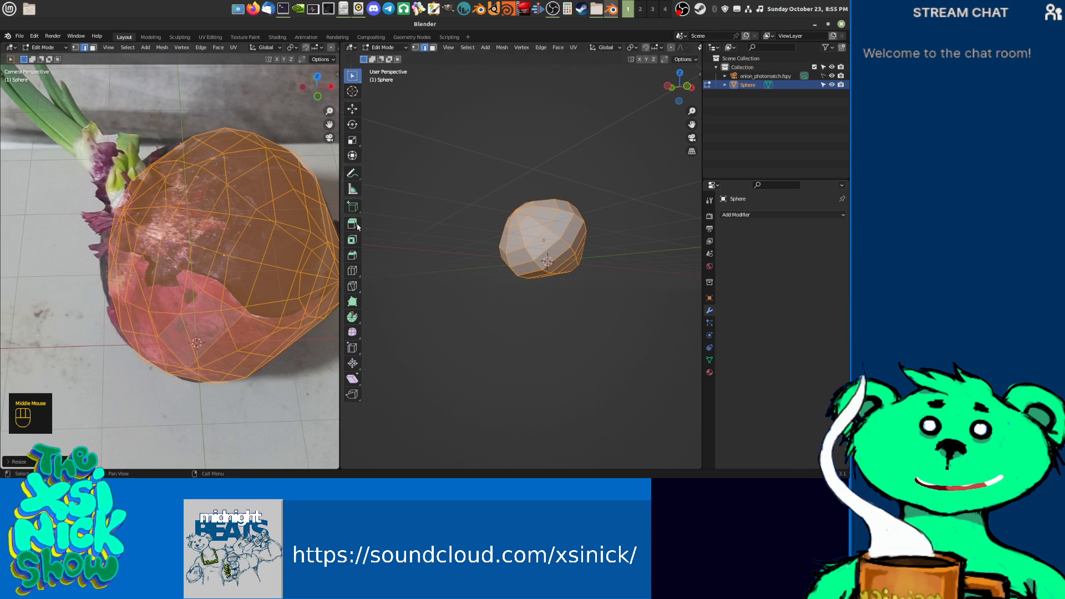
{"action": "middle_click_drag", "start_coordinate": [625, 245], "coordinate": [612, 266], "text": "shift"}
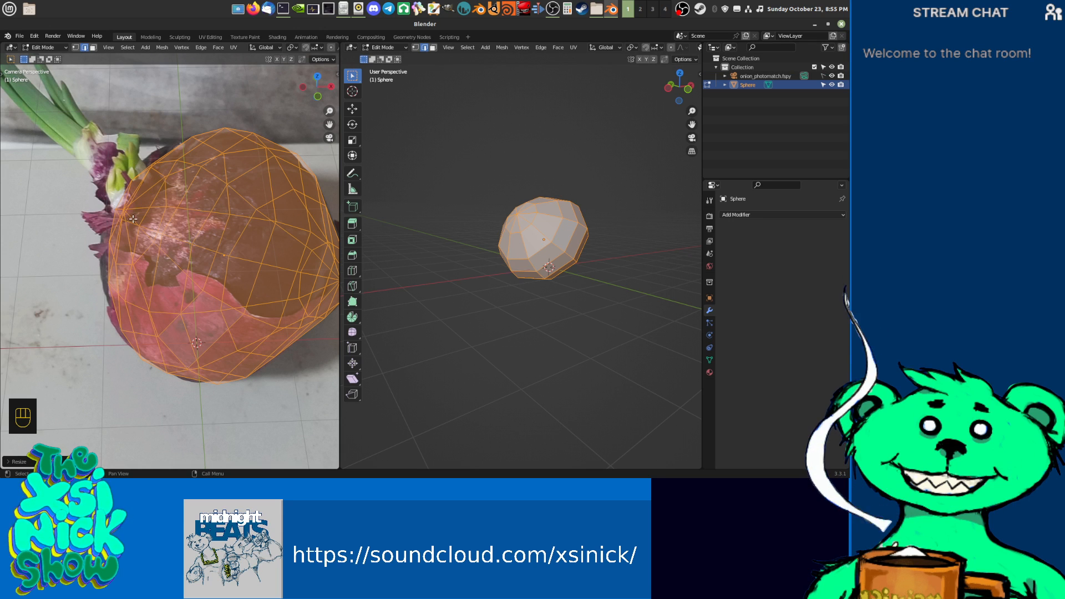
{"action": "middle_click_drag", "start_coordinate": [235, 273], "coordinate": [201, 218], "text": "shift"}
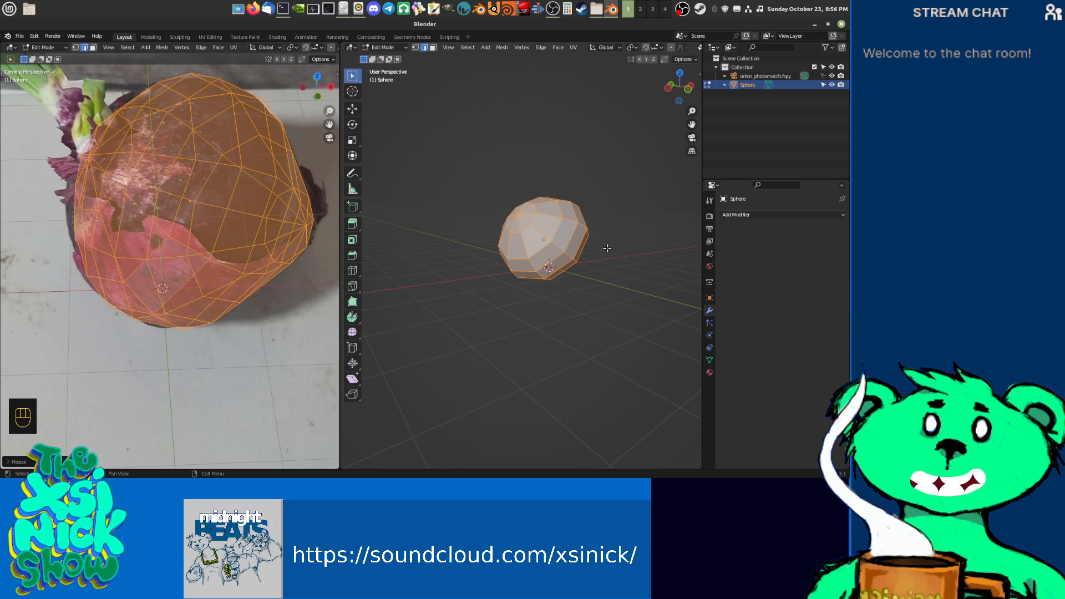
{"action": "middle_click_drag", "start_coordinate": [609, 248], "coordinate": [556, 261], "text": "shift"}
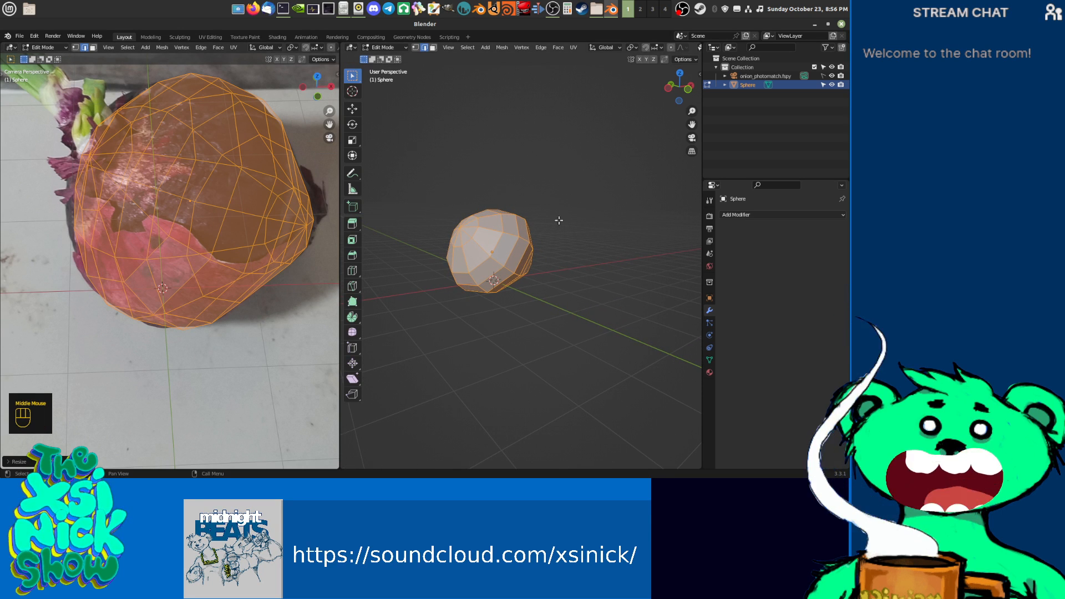
{"action": "middle_click_drag", "start_coordinate": [304, 50], "coordinate": [206, 45]}
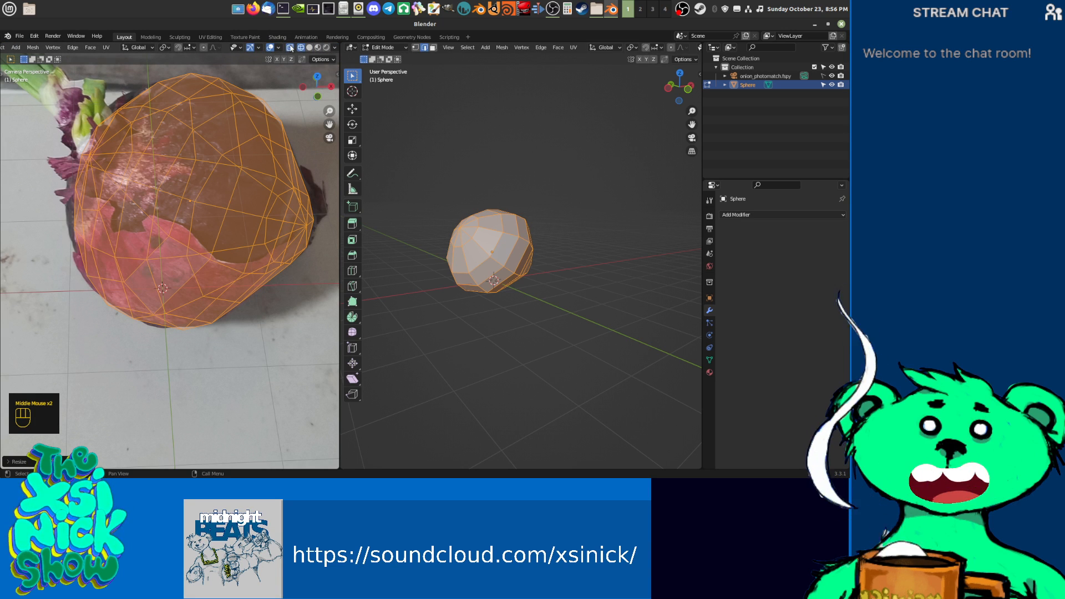
{"action": "left_click", "coordinate": [290, 48]}
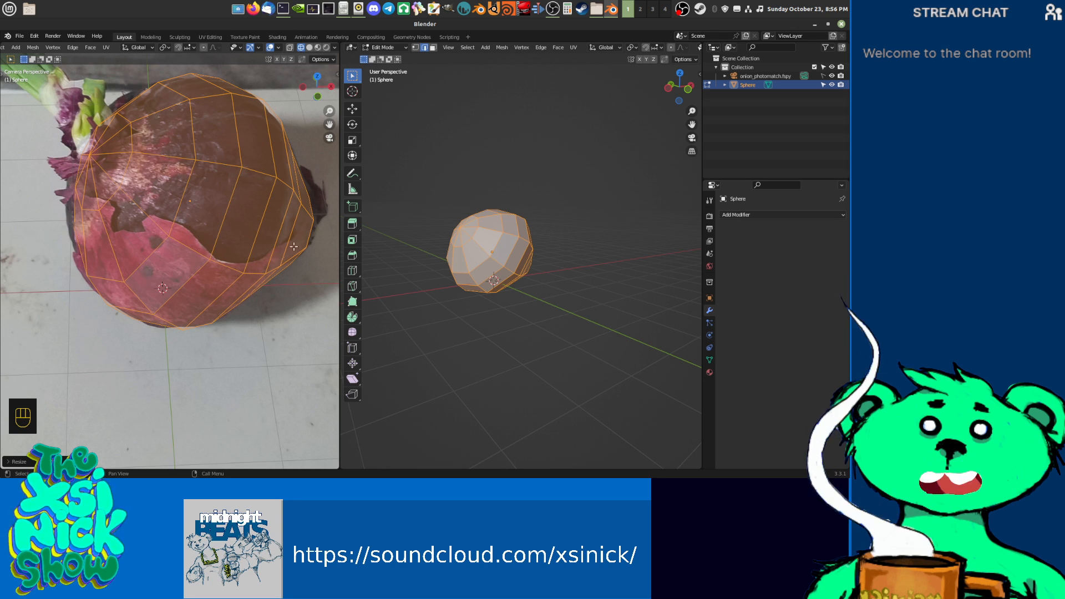
Step: Knife-cut the mesh in the camera viewport along the torn edge of the red outer skin, from the root end to the stem-side silhouette
{"action": "key", "text": "k"}
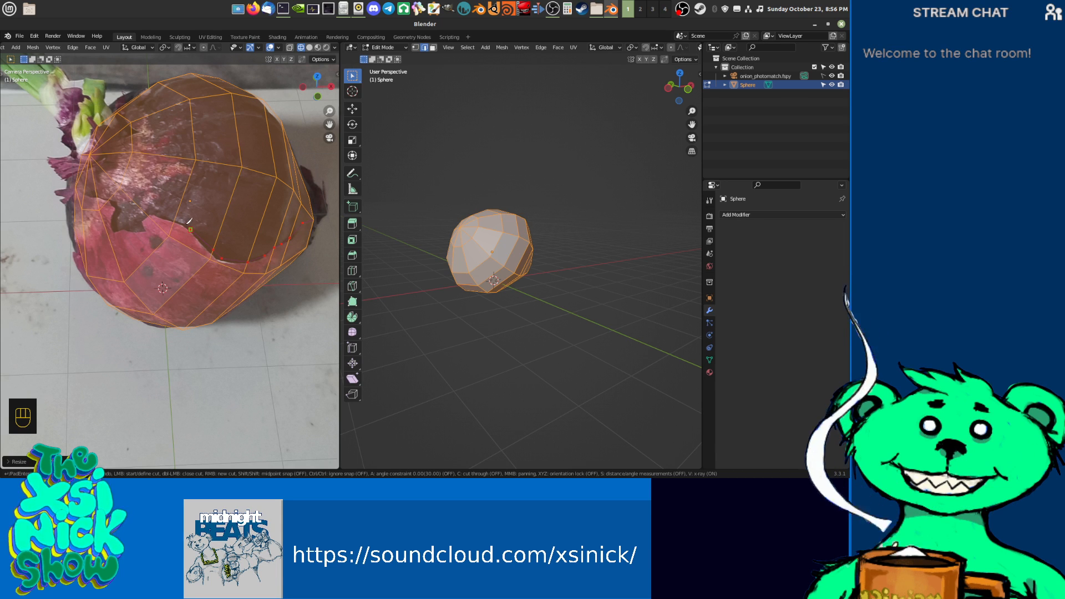
{"action": "scroll", "coordinate": [175, 217], "scroll_direction": "up", "scroll_amount": 2}
{"action": "middle_click_drag", "start_coordinate": [185, 194], "coordinate": [228, 260]}
{"action": "left_click", "coordinate": [221, 258]}
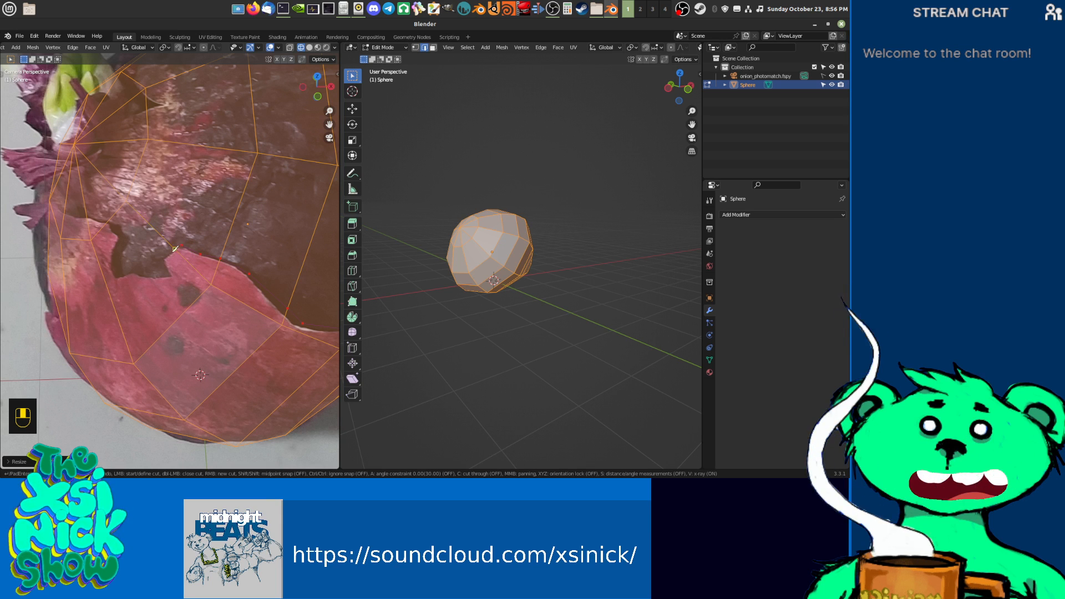
{"action": "left_click", "coordinate": [165, 258]}
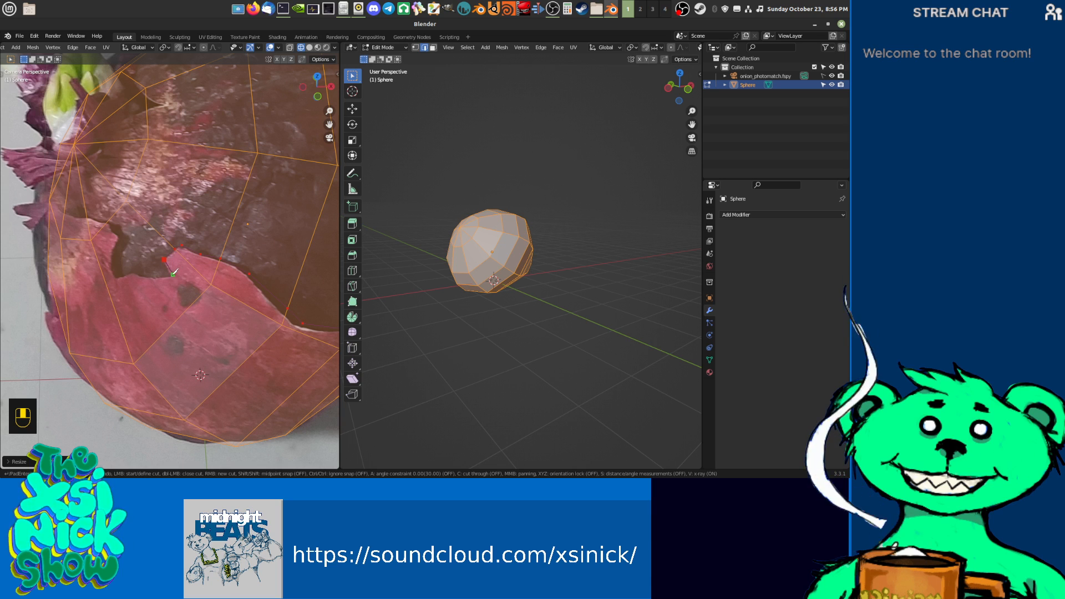
{"action": "left_click", "coordinate": [172, 274]}
{"action": "left_click", "coordinate": [145, 278]}
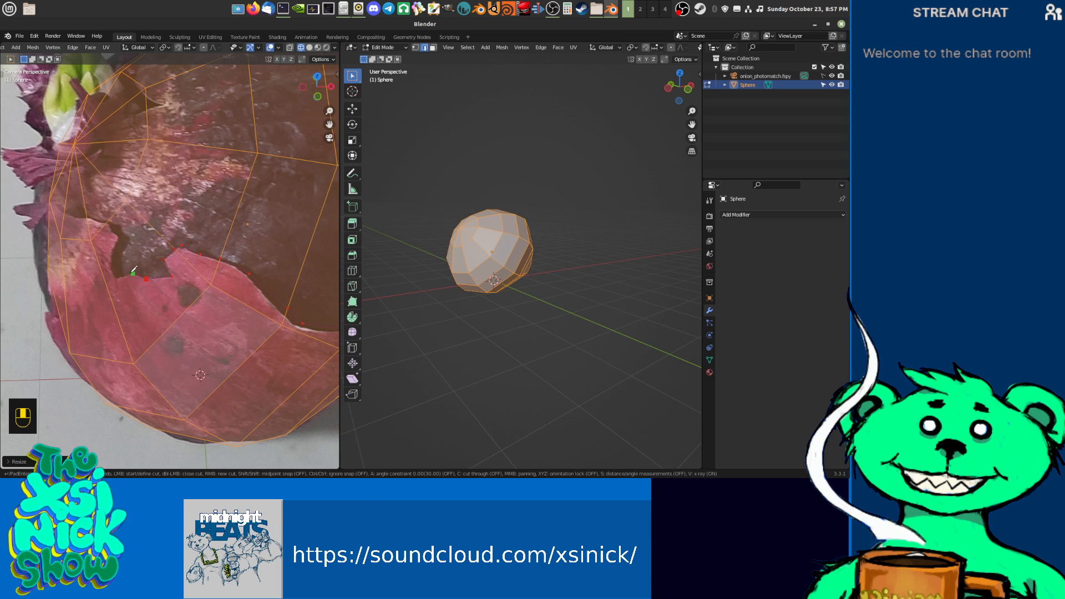
{"action": "left_click", "coordinate": [116, 277]}
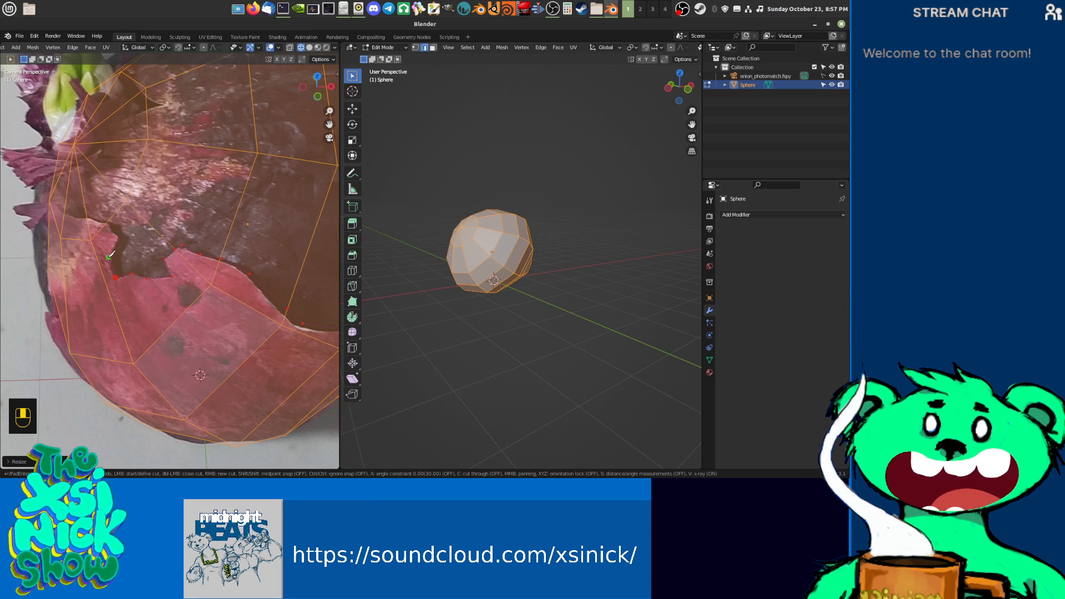
{"action": "left_click", "coordinate": [120, 241]}
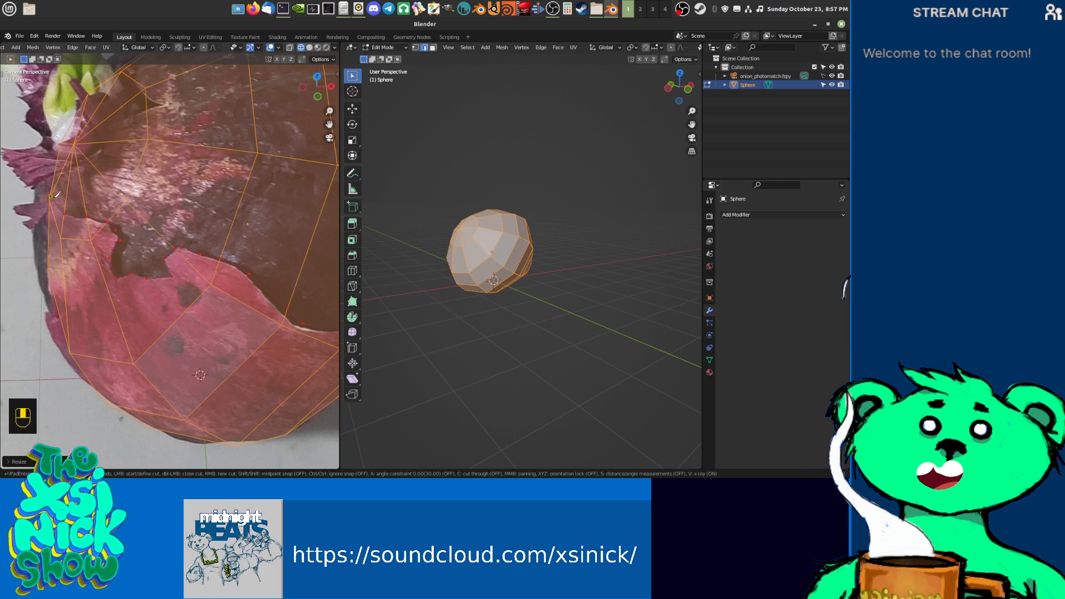
{"action": "key", "text": "Return"}
Step: Knife-cut the hidden side of the mesh from the stem-side end of the torn outline around to the root end
{"action": "middle_click_drag", "start_coordinate": [549, 309], "coordinate": [501, 285], "text": "shift"}
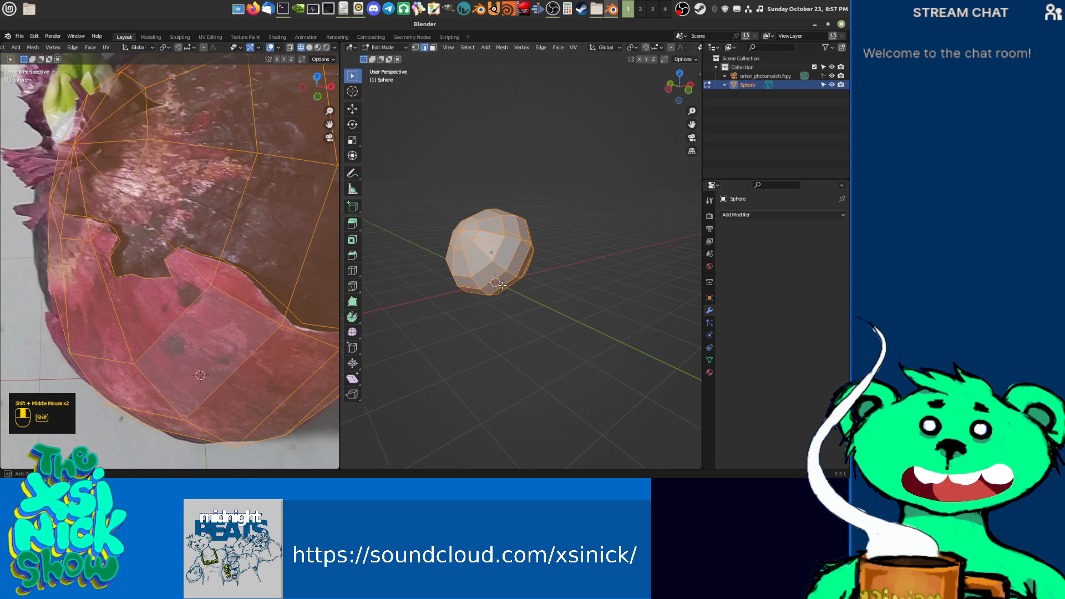
{"action": "scroll", "coordinate": [117, 286], "scroll_direction": "down", "scroll_amount": 2}
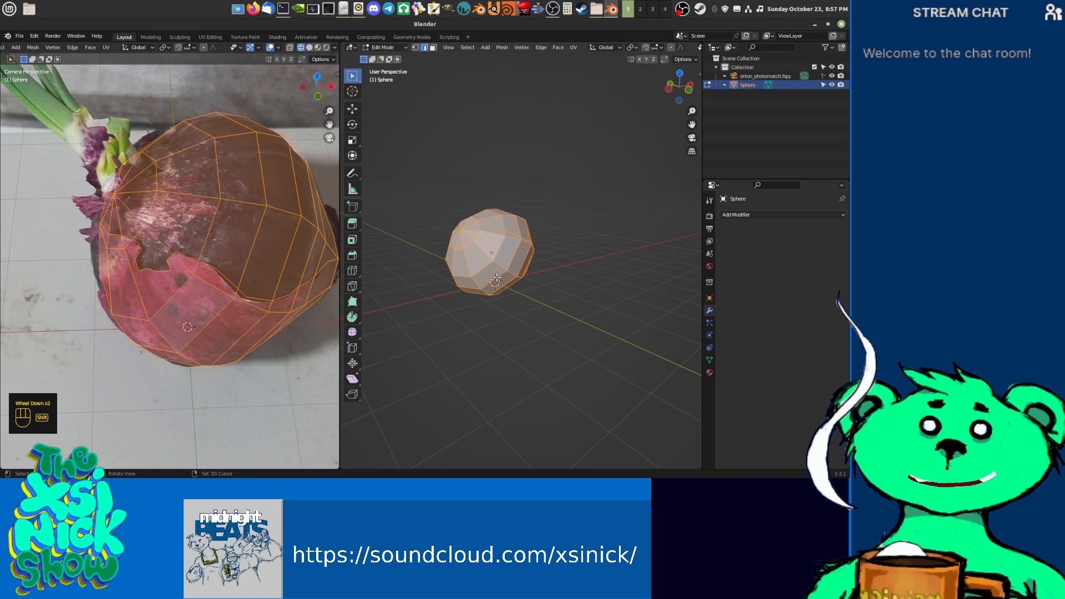
{"action": "middle_click_drag", "start_coordinate": [495, 279], "coordinate": [492, 259], "text": "shift"}
{"action": "scroll", "coordinate": [491, 256], "scroll_direction": "up", "scroll_amount": 2}
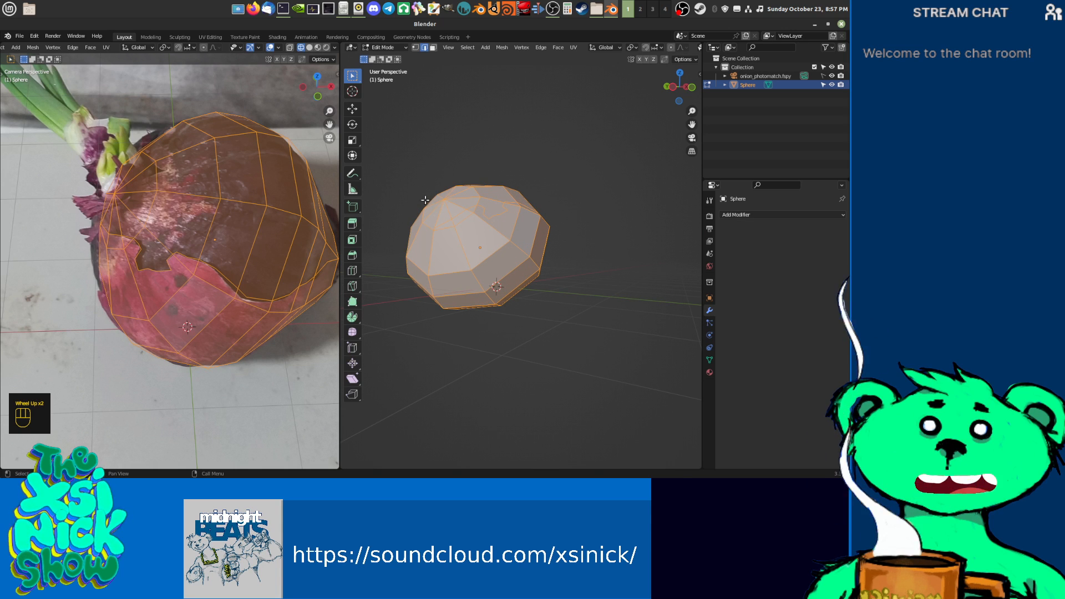
{"action": "key", "text": "k"}
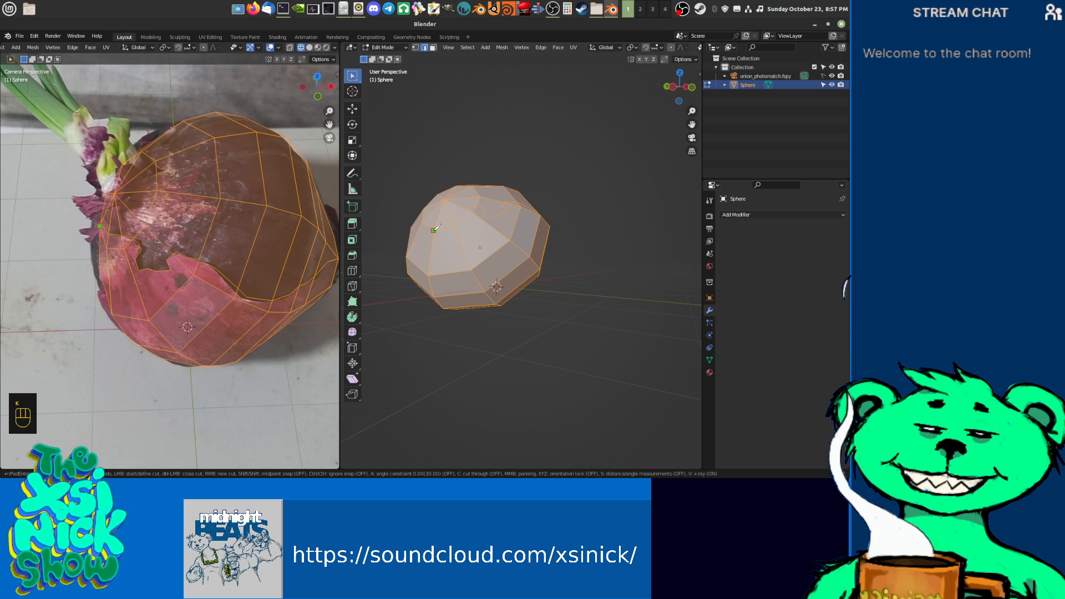
{"action": "left_click", "coordinate": [433, 230]}
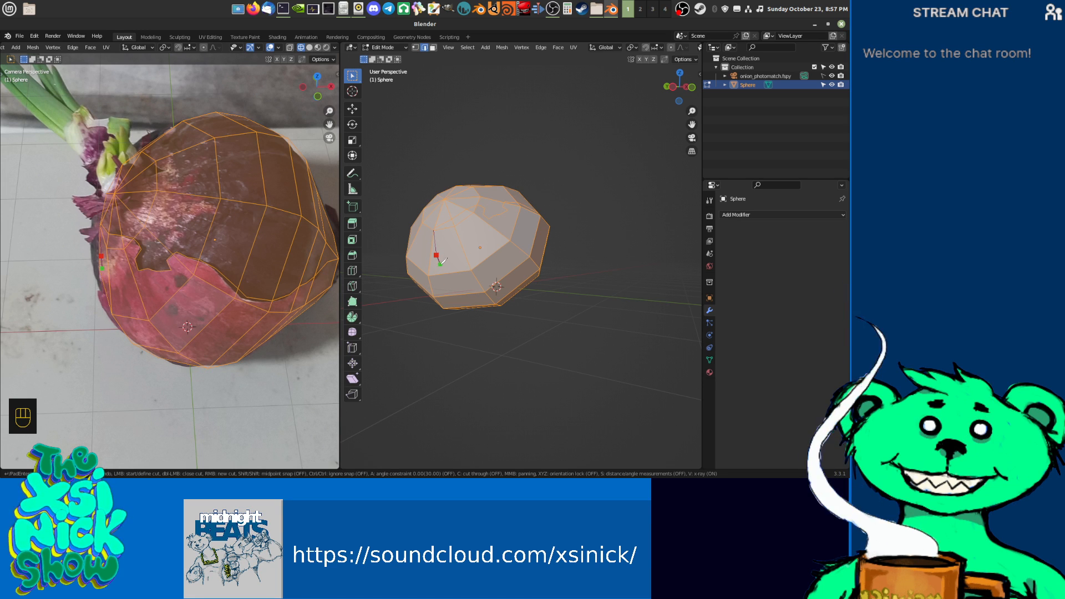
{"action": "left_click", "coordinate": [440, 273]}
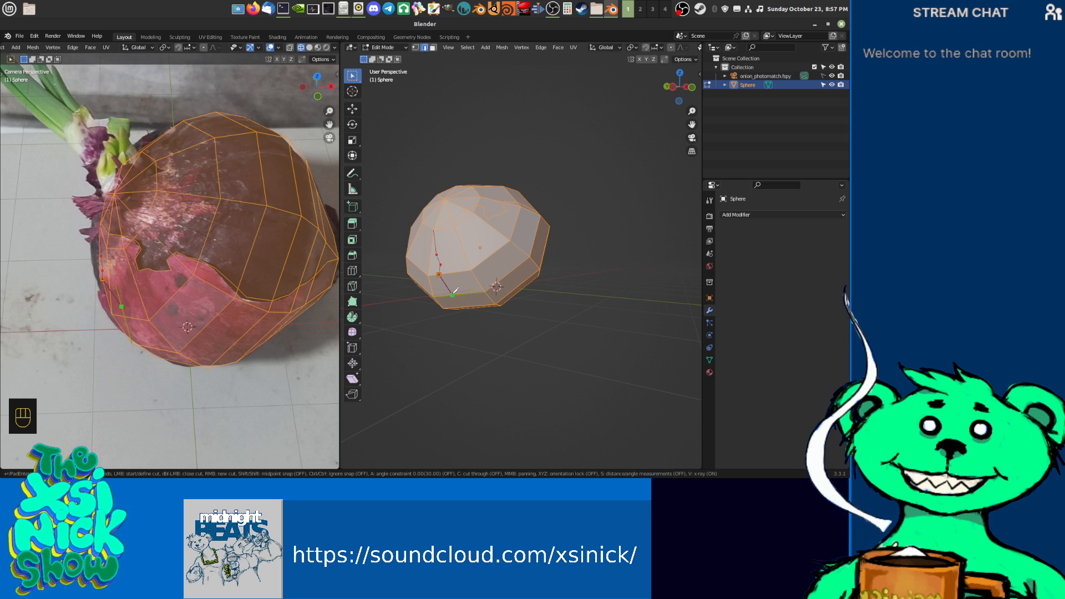
{"action": "middle_click_drag", "start_coordinate": [509, 319], "coordinate": [494, 288]}
{"action": "middle_click_drag", "start_coordinate": [494, 287], "coordinate": [435, 270], "text": "shift"}
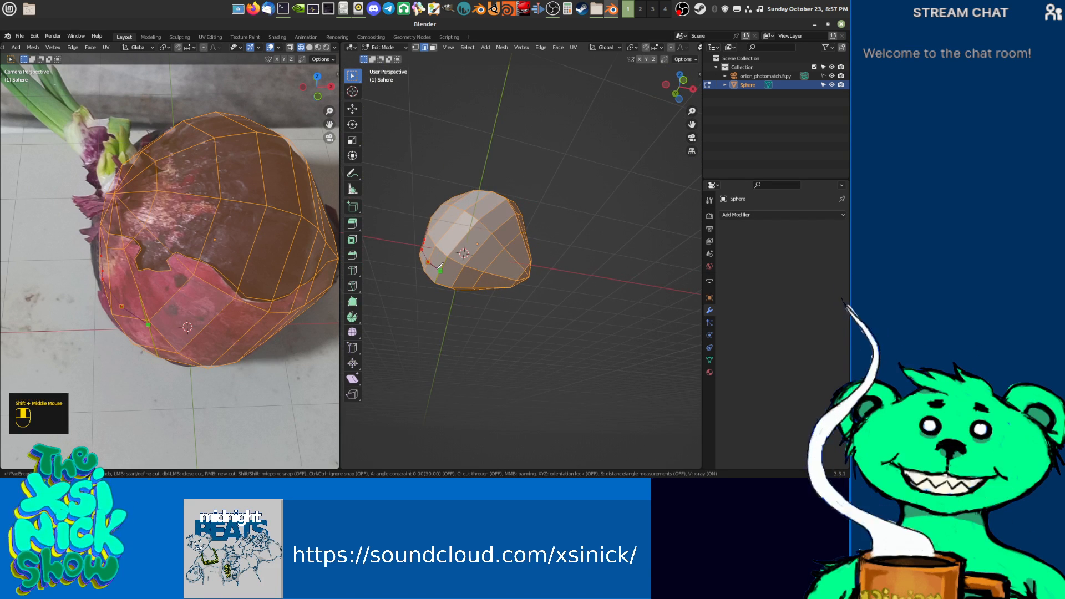
{"action": "left_click", "coordinate": [477, 280]}
{"action": "middle_click_drag", "start_coordinate": [516, 282], "coordinate": [545, 274]}
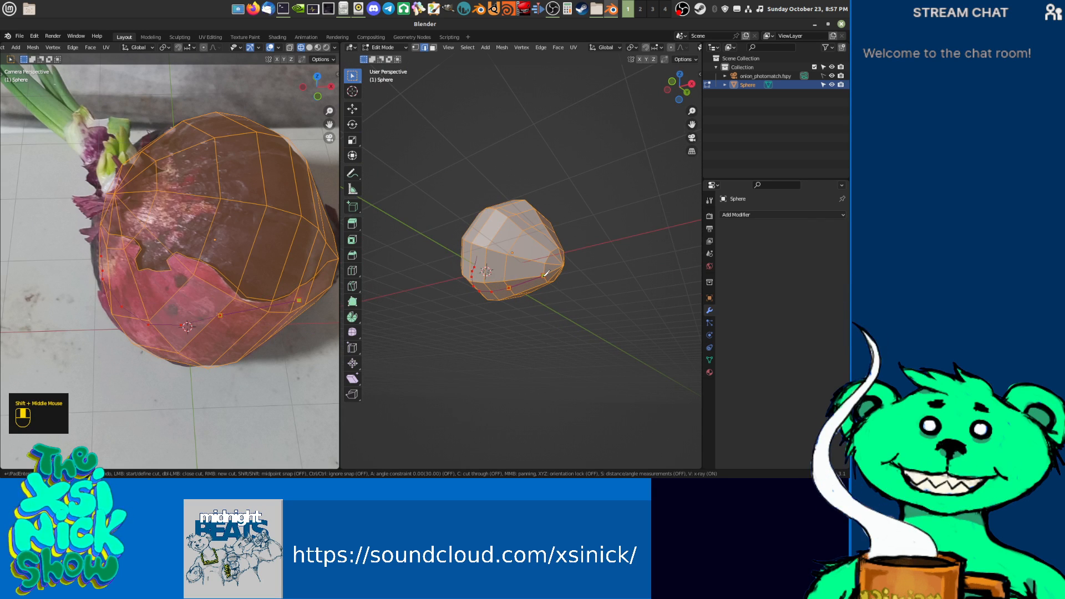
{"action": "key", "text": "Return"}
Step: Switch to face selection and select the narrow faces just below the cut at the root end
{"action": "middle_click_drag", "start_coordinate": [492, 224], "coordinate": [474, 218], "text": "shift"}
{"action": "middle_click_drag", "start_coordinate": [473, 218], "coordinate": [502, 242]}
{"action": "key", "text": "ctrl+Tab"}
{"action": "left_click", "coordinate": [473, 243]}
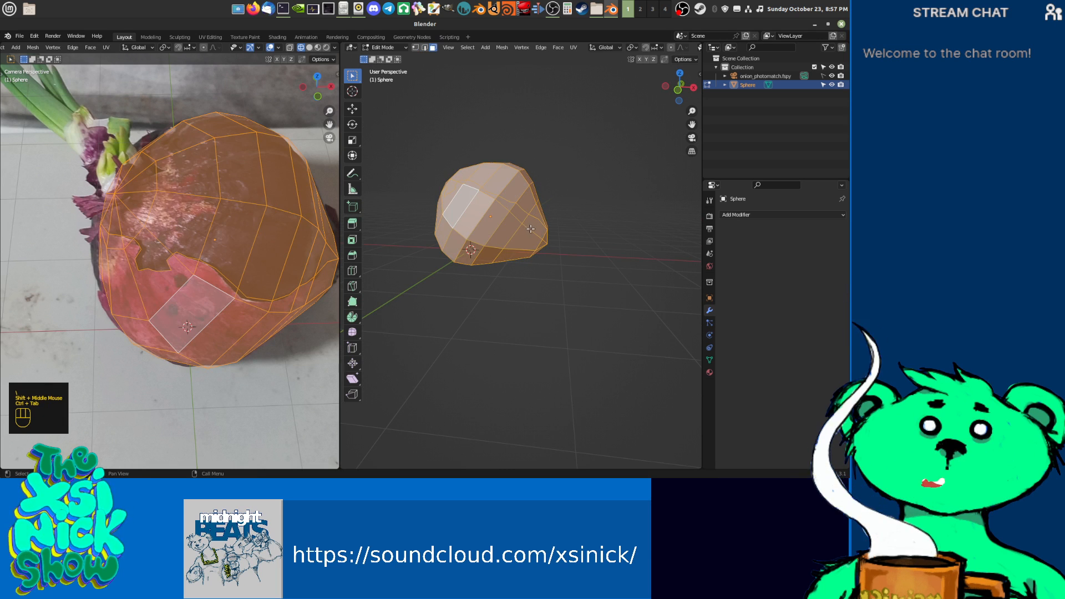
{"action": "left_click", "coordinate": [531, 228]}
{"action": "left_click", "coordinate": [520, 216], "text": "shift"}
{"action": "left_click", "coordinate": [505, 204], "text": "shift"}
{"action": "middle_click_drag", "start_coordinate": [477, 206], "coordinate": [494, 218]}
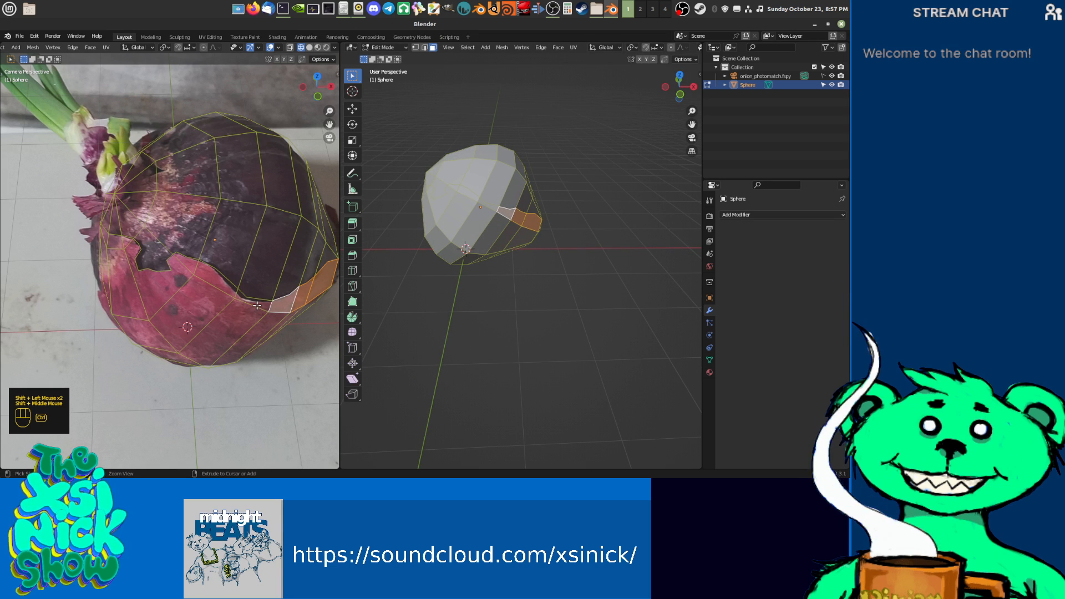
Step: Add the large front faces of the red outer skin below the torn cut to the selection
{"action": "left_click", "coordinate": [175, 274], "text": "ctrl"}
{"action": "left_click", "coordinate": [147, 272], "text": "shift"}
{"action": "left_click", "coordinate": [199, 311], "text": "shift"}
{"action": "left_click", "coordinate": [250, 328], "text": "shift"}
{"action": "left_click", "coordinate": [262, 327], "text": "shift"}
{"action": "left_click", "coordinate": [283, 324], "text": "shift"}
{"action": "left_click", "coordinate": [301, 310], "text": "shift"}
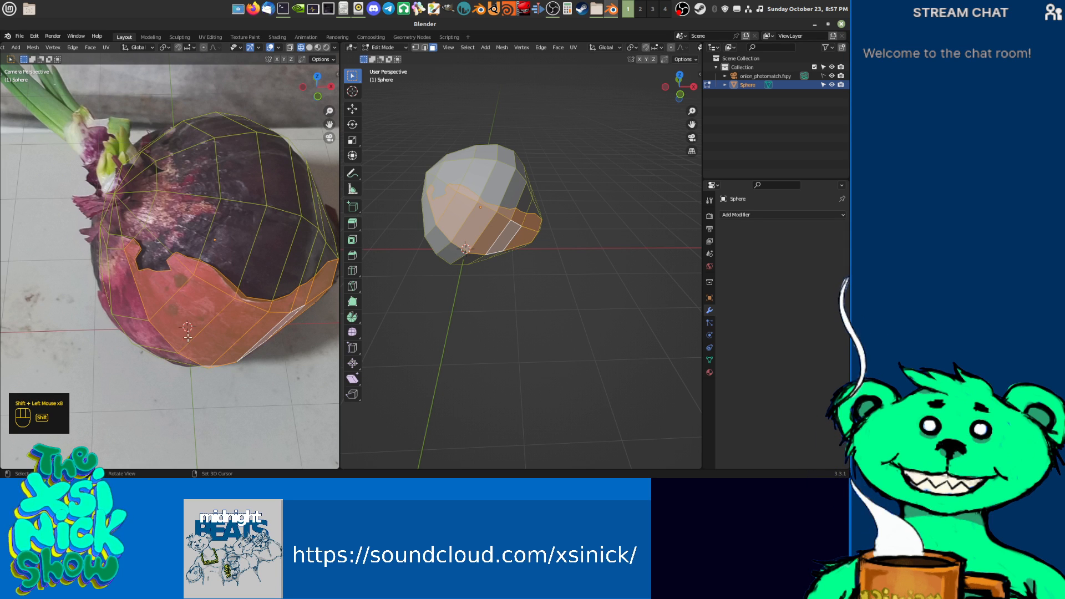
Step: Extend the selection to the outer-skin faces along the stem-side silhouette and the onion's lower edge
{"action": "left_click", "coordinate": [123, 270], "text": "shift"}
{"action": "left_click", "coordinate": [117, 260], "text": "shift"}
{"action": "left_click", "coordinate": [110, 244], "text": "shift"}
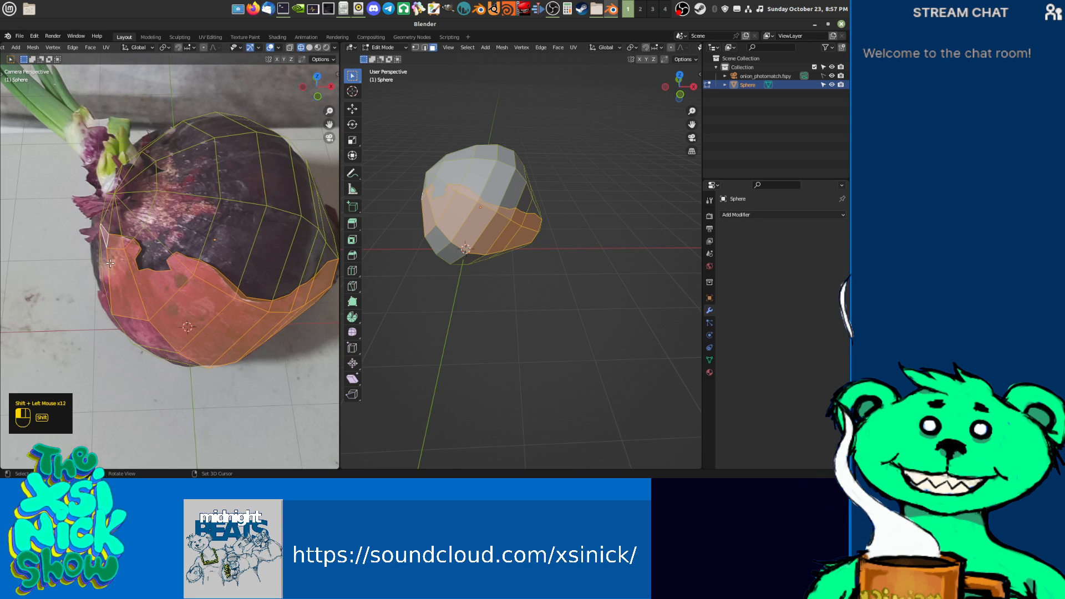
{"action": "left_click", "coordinate": [104, 273], "text": "shift"}
{"action": "left_click", "coordinate": [106, 277], "text": "shift"}
{"action": "left_click", "coordinate": [119, 300], "text": "shift"}
{"action": "left_click", "coordinate": [149, 344], "text": "shift"}
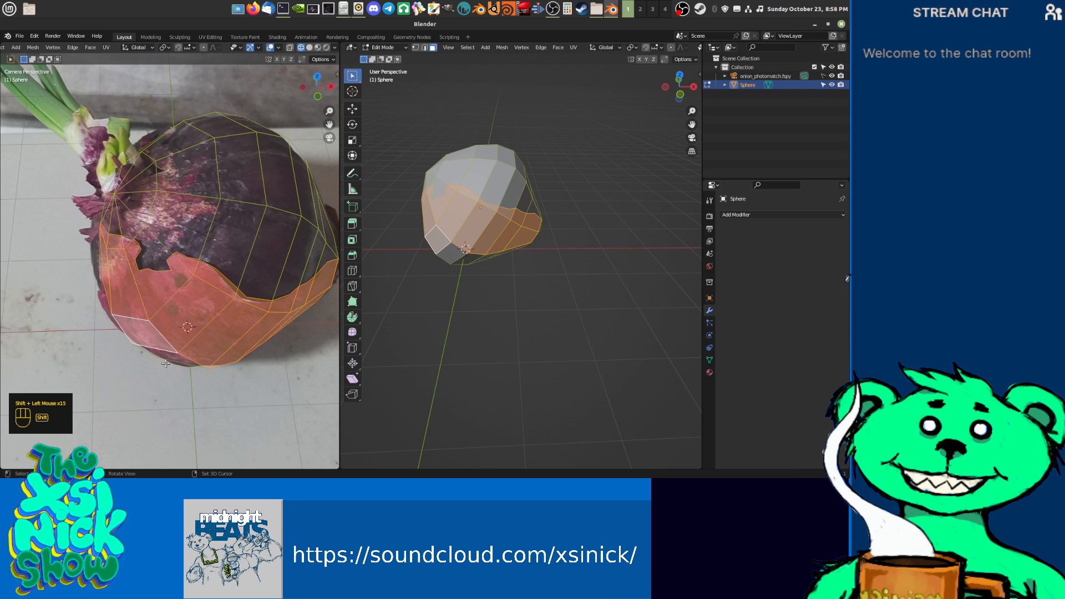
{"action": "left_click", "coordinate": [171, 357], "text": "shift"}
Step: Add the faces on the onion's underside and far side, up to the rear cut, to the outer-skin selection
{"action": "middle_click_drag", "start_coordinate": [421, 351], "coordinate": [468, 233], "text": "shift"}
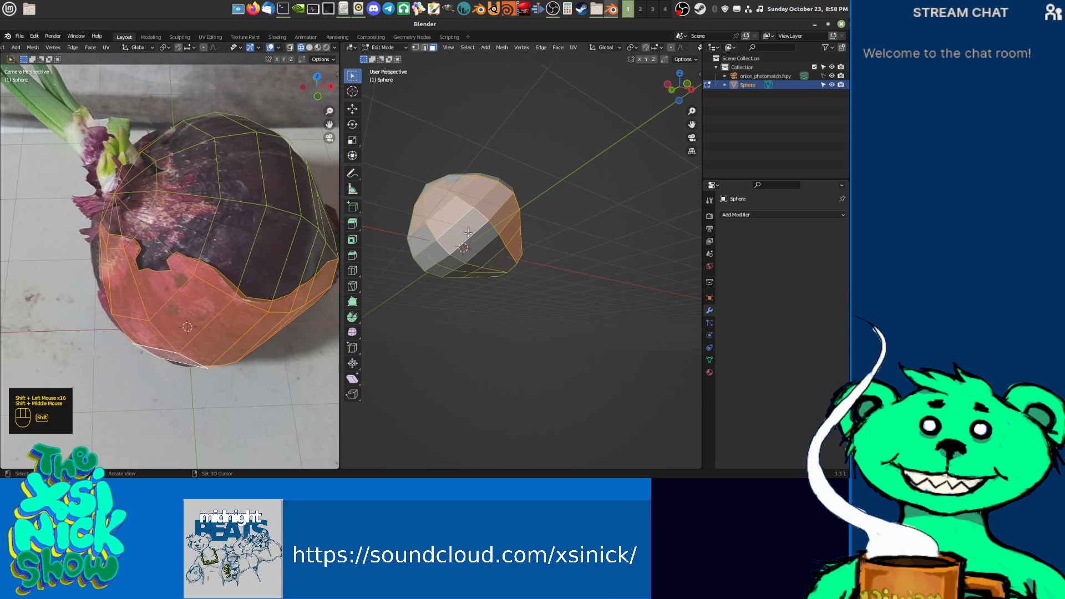
{"action": "left_click", "coordinate": [426, 235], "text": "shift"}
{"action": "left_click", "coordinate": [434, 250], "text": "shift"}
{"action": "left_click", "coordinate": [448, 260], "text": "shift"}
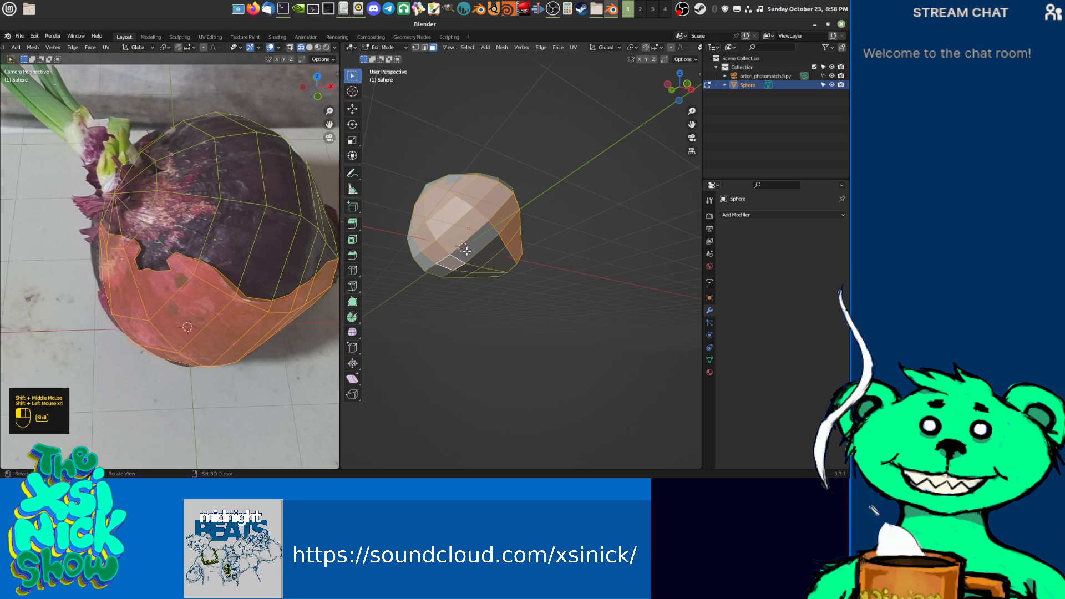
{"action": "left_click", "coordinate": [469, 251], "text": "shift"}
{"action": "left_click", "coordinate": [487, 254], "text": "shift"}
{"action": "left_click", "coordinate": [492, 262], "text": "shift"}
{"action": "middle_click_drag", "start_coordinate": [492, 262], "coordinate": [463, 287], "text": "shift"}
{"action": "left_click", "coordinate": [472, 269], "text": "shift"}
{"action": "left_click", "coordinate": [500, 275], "text": "shift"}
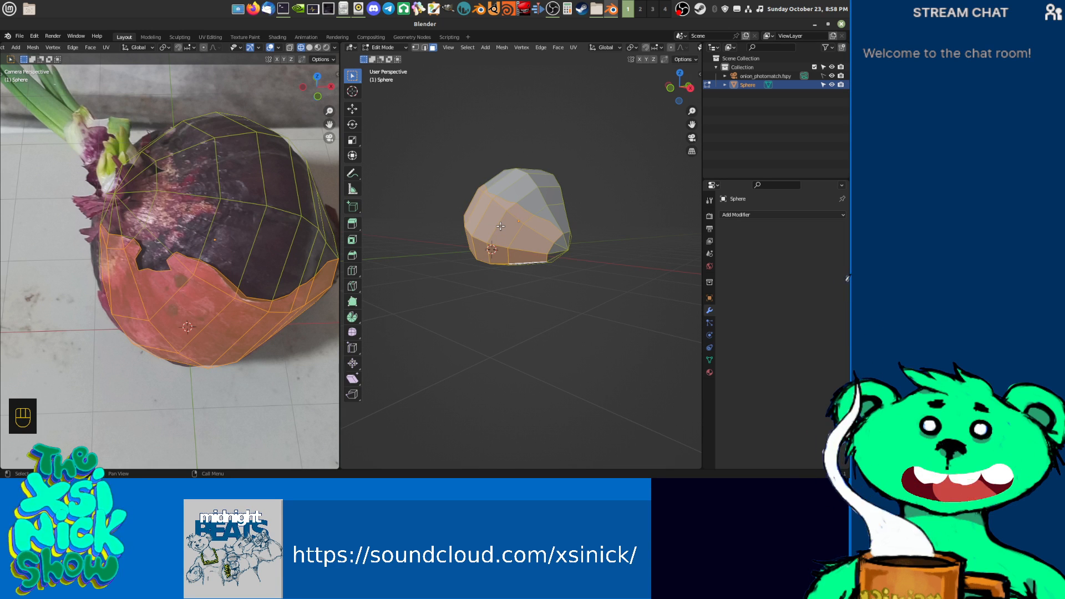
Step: Go around the mesh and add the remaining outer-skin faces along the cut to the selection
{"action": "middle_click_drag", "start_coordinate": [501, 226], "coordinate": [490, 248]}
{"action": "left_click", "coordinate": [490, 248], "text": "shift"}
{"action": "left_click", "coordinate": [489, 248], "text": "shift"}
{"action": "left_click", "coordinate": [489, 248], "text": "shift"}
{"action": "middle_click_drag", "start_coordinate": [594, 268], "coordinate": [544, 247], "text": "shift"}
{"action": "scroll", "coordinate": [566, 241], "scroll_direction": "down", "scroll_amount": 2}
{"action": "scroll", "coordinate": [546, 248], "scroll_direction": "up", "scroll_amount": 2}
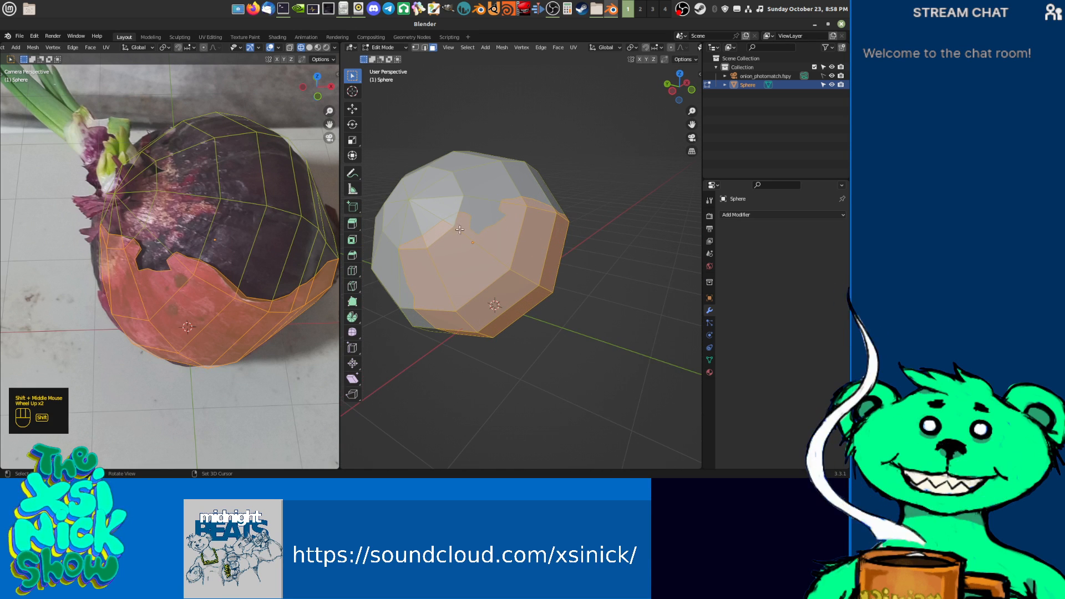
{"action": "left_click", "coordinate": [571, 254], "text": "shift"}
{"action": "scroll", "coordinate": [571, 254], "scroll_direction": "down", "scroll_amount": 1}
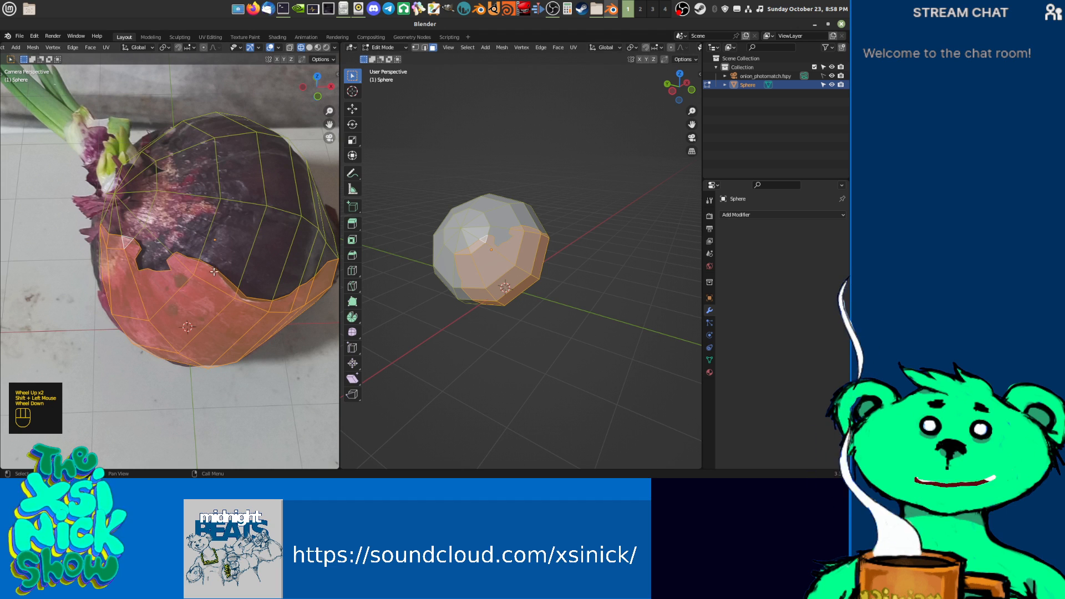
{"action": "middle_click_drag", "start_coordinate": [577, 283], "coordinate": [529, 305], "text": "shift"}
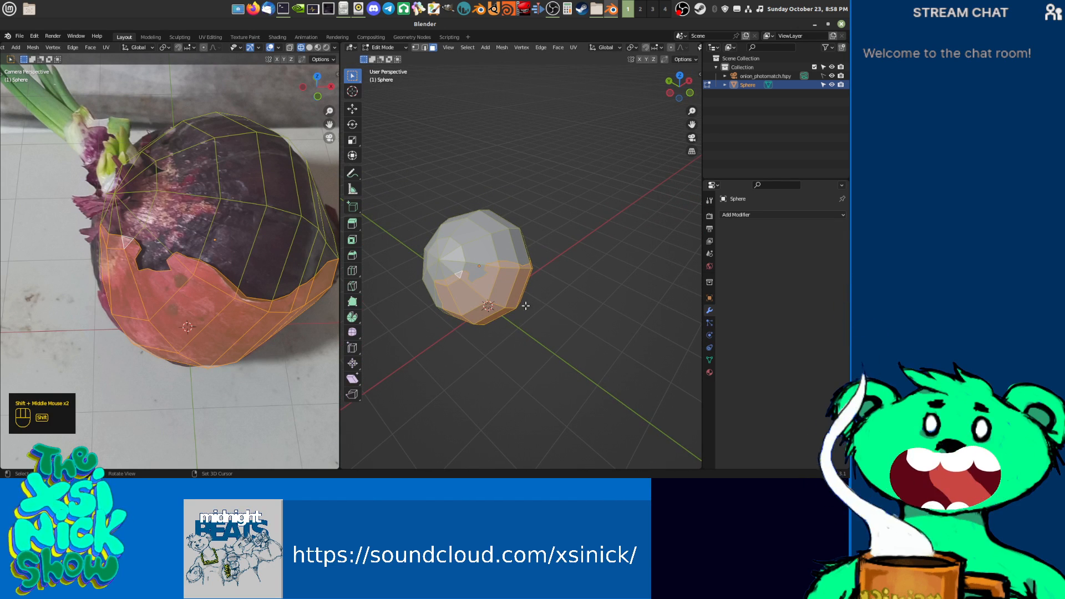
Step: Duplicate the selected outer-skin faces in place and separate the copy into its own object
{"action": "key", "text": "shift+d"}
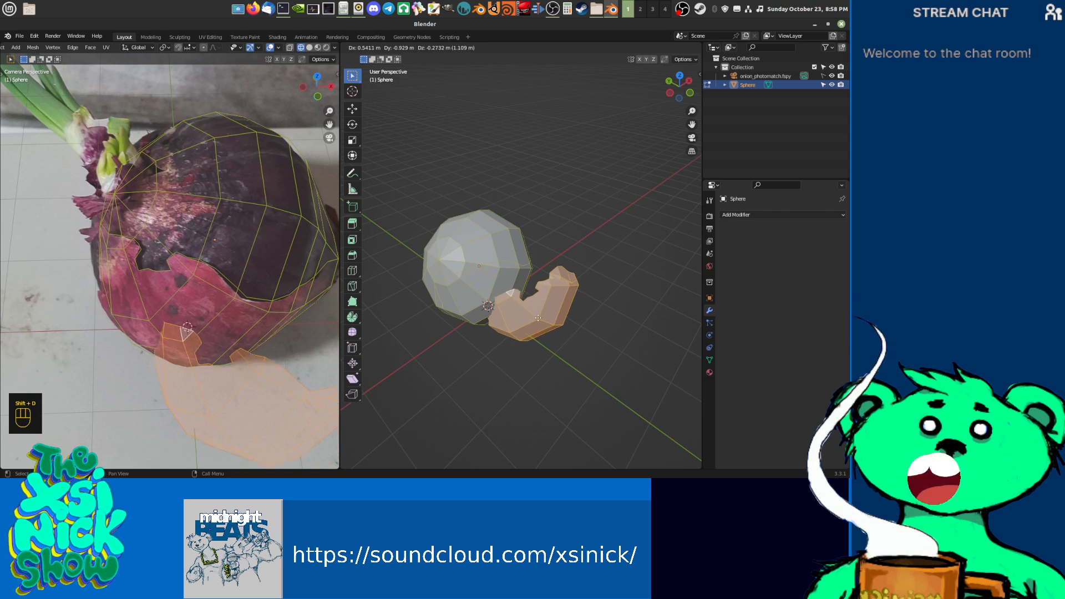
{"action": "right_click", "coordinate": [543, 299]}
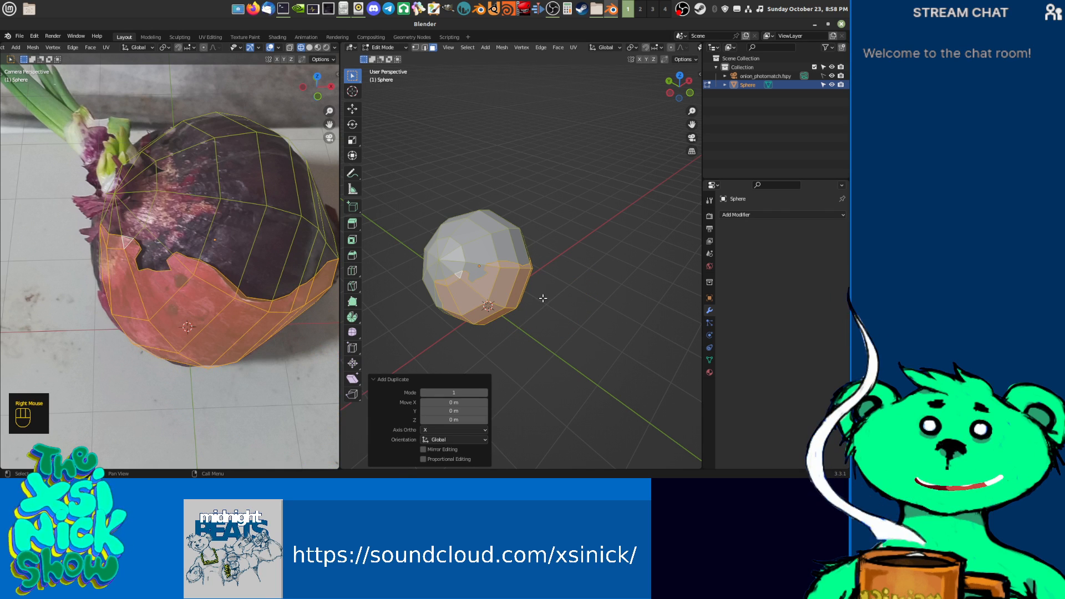
{"action": "key", "text": "p"}
{"action": "left_click", "coordinate": [542, 302]}
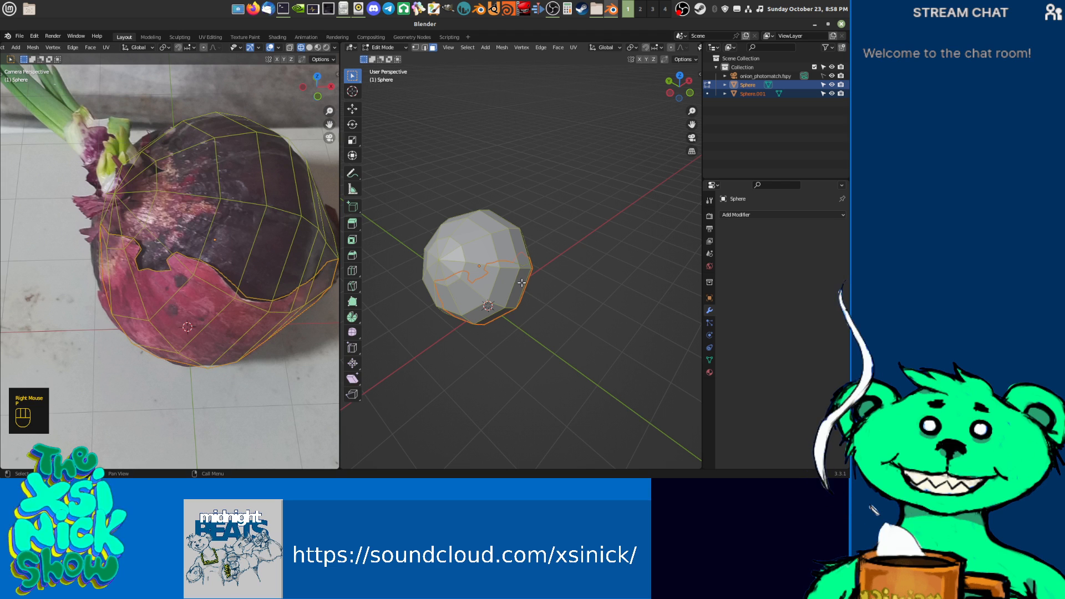
Step: Switch the onion mesh from face selection to vertex selection for editing the stem end
{"action": "middle_click_drag", "start_coordinate": [543, 269], "coordinate": [455, 260], "text": "shift"}
{"action": "scroll", "coordinate": [518, 242], "scroll_direction": "up", "scroll_amount": 2}
{"action": "scroll", "coordinate": [469, 268], "scroll_direction": "up", "scroll_amount": 2}
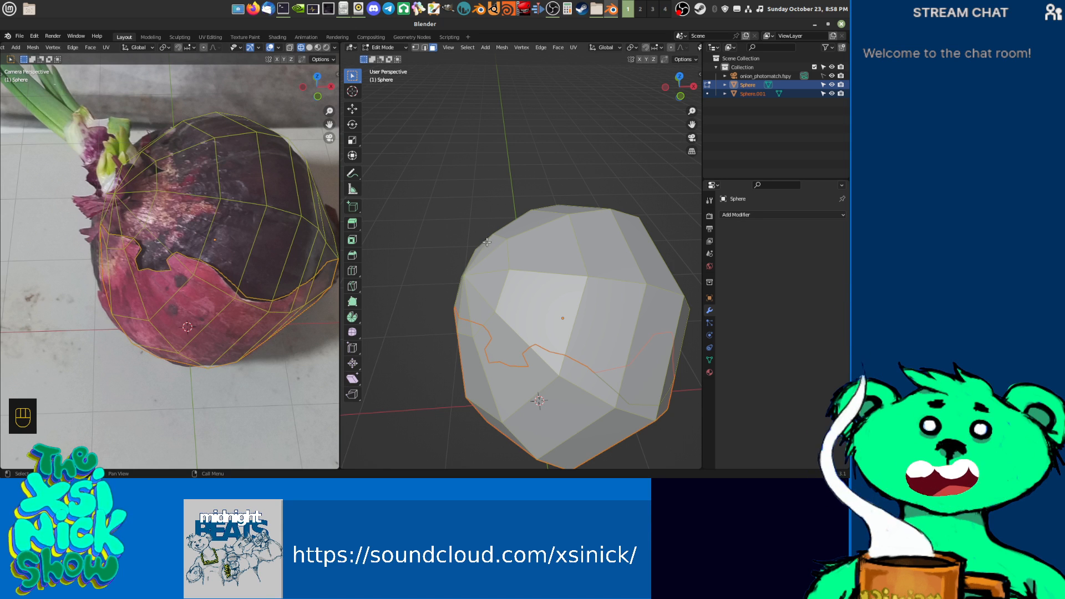
{"action": "key", "text": "ctrl+Tab"}
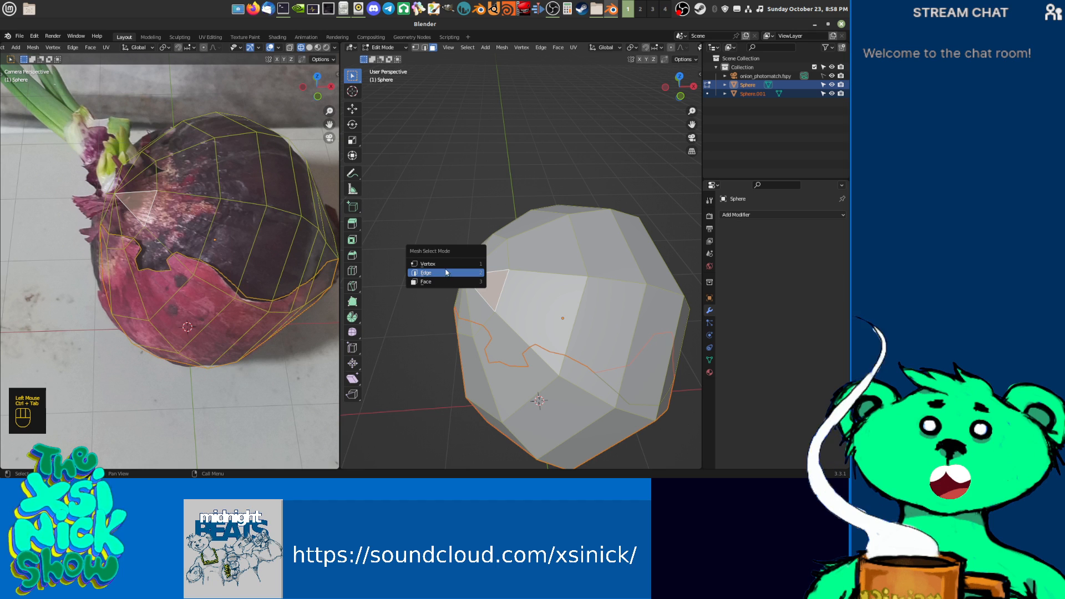
{"action": "left_click", "coordinate": [446, 269]}
{"action": "key", "text": "ctrl+Tab"}
{"action": "left_click", "coordinate": [454, 273]}
{"action": "left_click", "coordinate": [455, 274]}
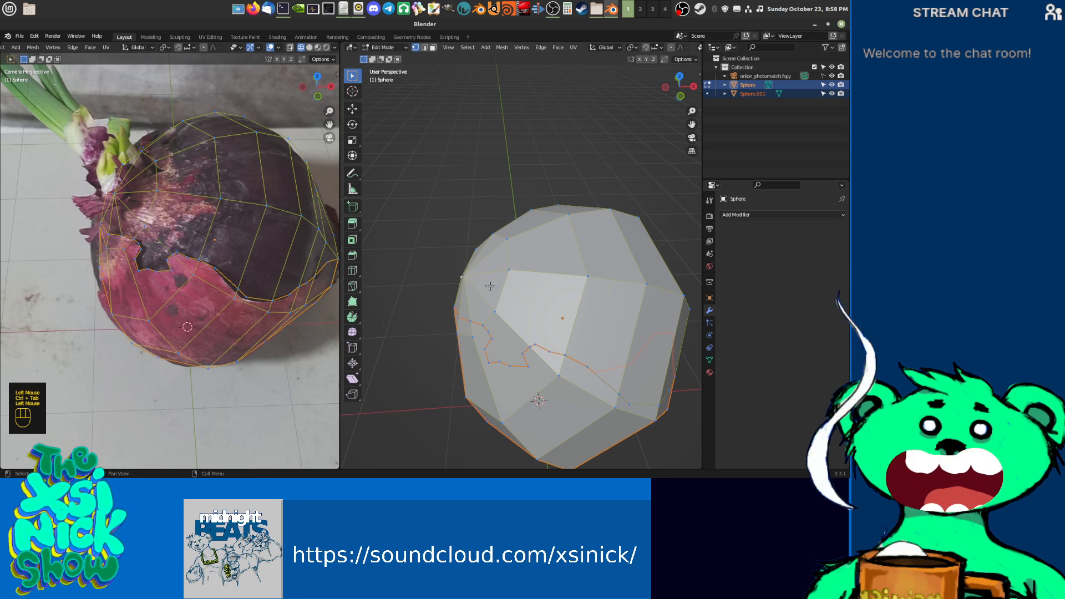
Step: Select the pole vertex at the stem end and bevel it as a vertex with a width of about 0.217 m
{"action": "middle_click_drag", "start_coordinate": [487, 286], "coordinate": [596, 300], "text": "shift"}
{"action": "key", "text": "ctrl+b"}
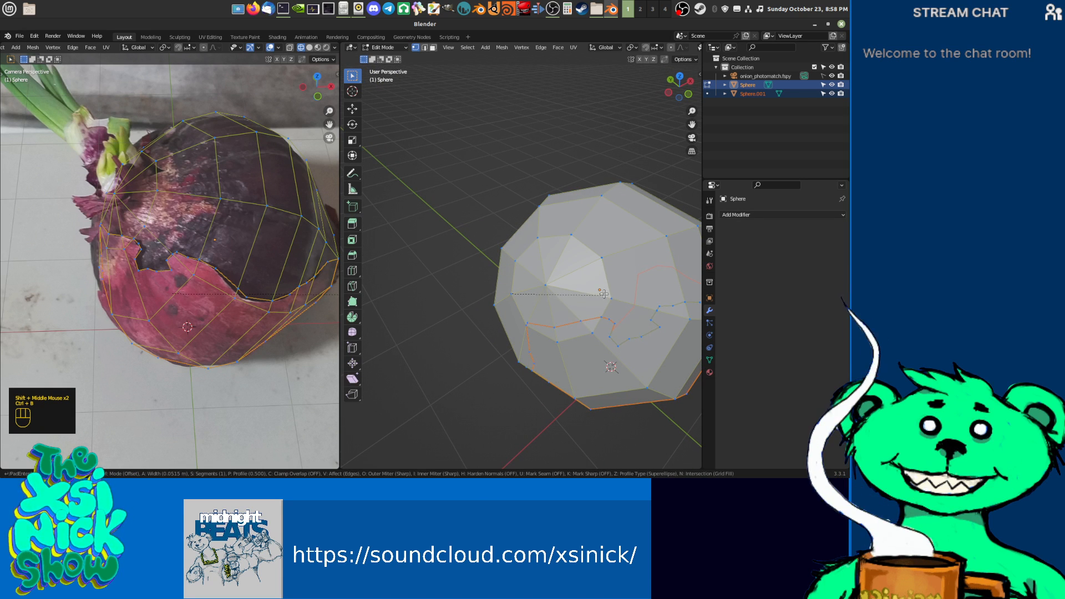
{"action": "right_click", "coordinate": [581, 296]}
{"action": "left_click", "coordinate": [551, 287]}
{"action": "key", "text": "ctrl"}
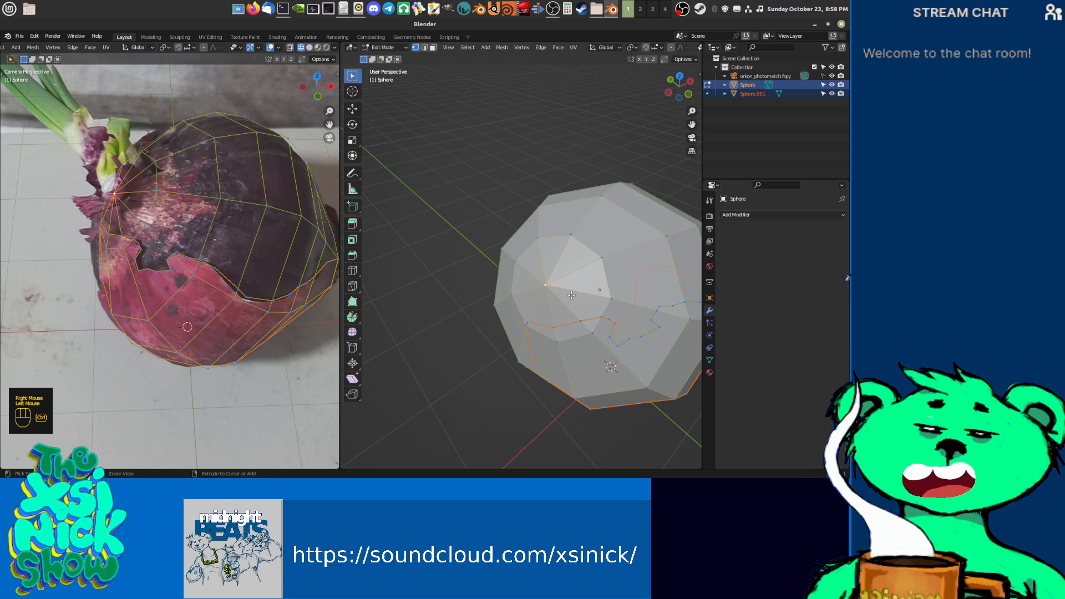
{"action": "key", "text": "ctrl+b"}
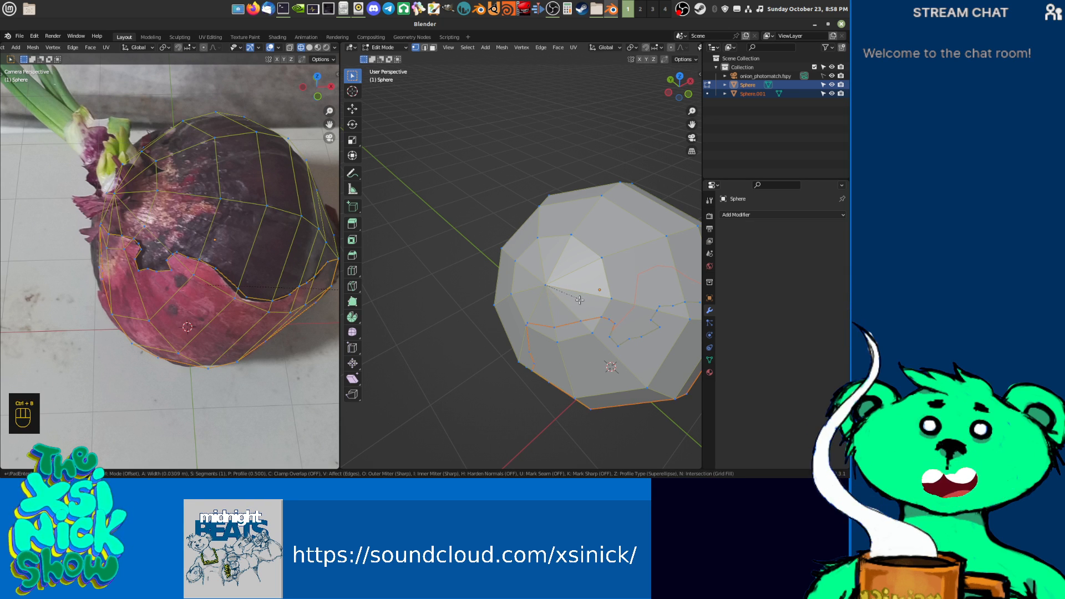
{"action": "key", "text": "v"}
{"action": "left_click", "coordinate": [603, 304]}
Step: Extrude the beveled cap at the stem end outward by about 0.136 m
{"action": "middle_click_drag", "start_coordinate": [604, 305], "coordinate": [566, 271], "text": "shift"}
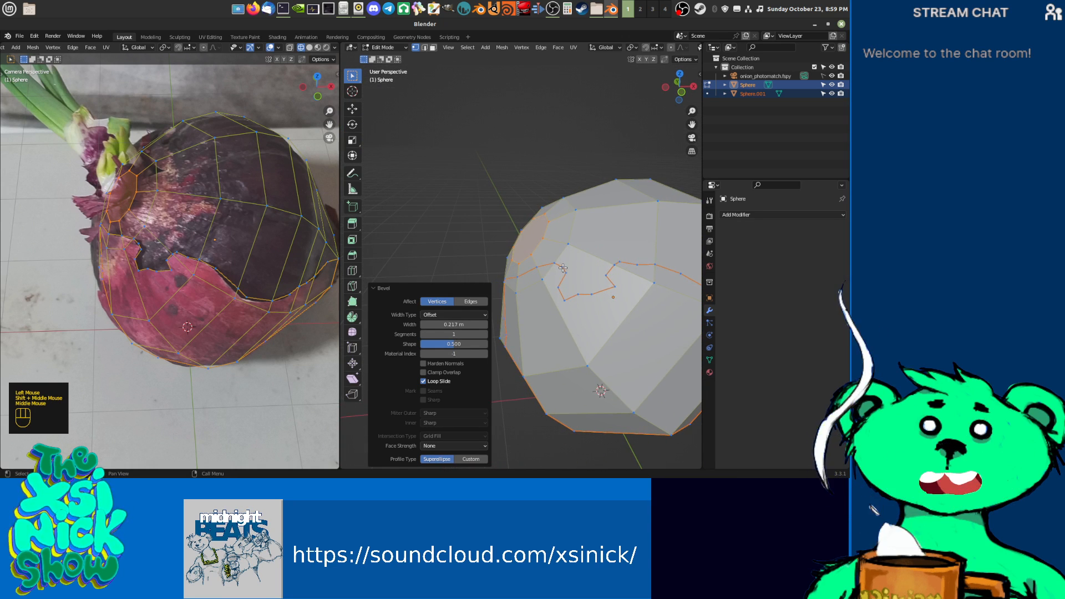
{"action": "key", "text": "r"}
{"action": "right_click", "coordinate": [544, 251]}
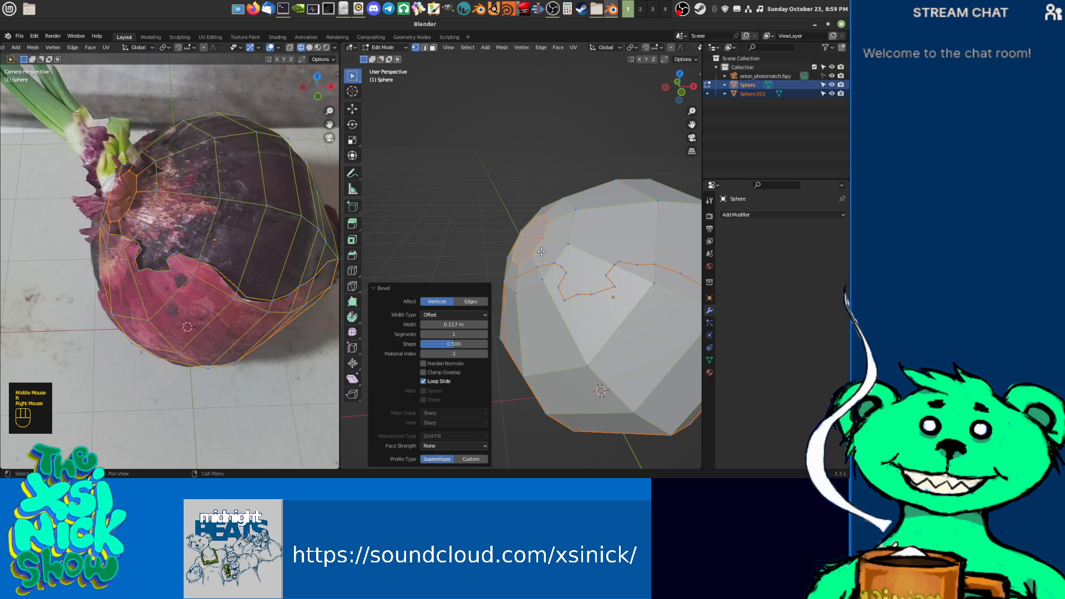
{"action": "key", "text": "e"}
{"action": "left_click", "coordinate": [533, 242]}
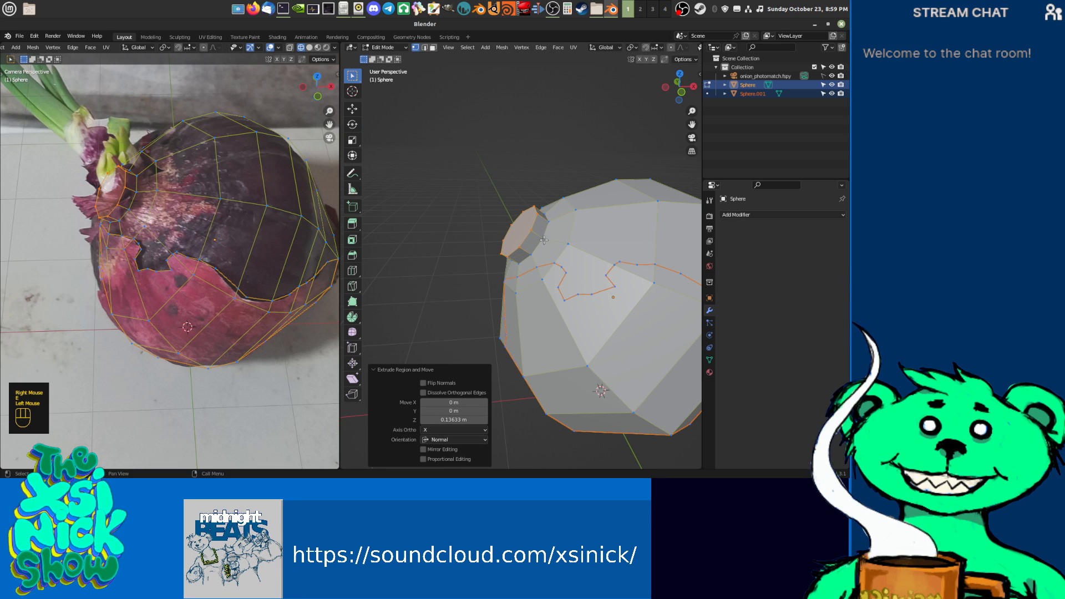
Step: Scale the extruded stem cap up to 1.52 and move it in the camera view onto the photographed stem base
{"action": "key", "text": "s"}
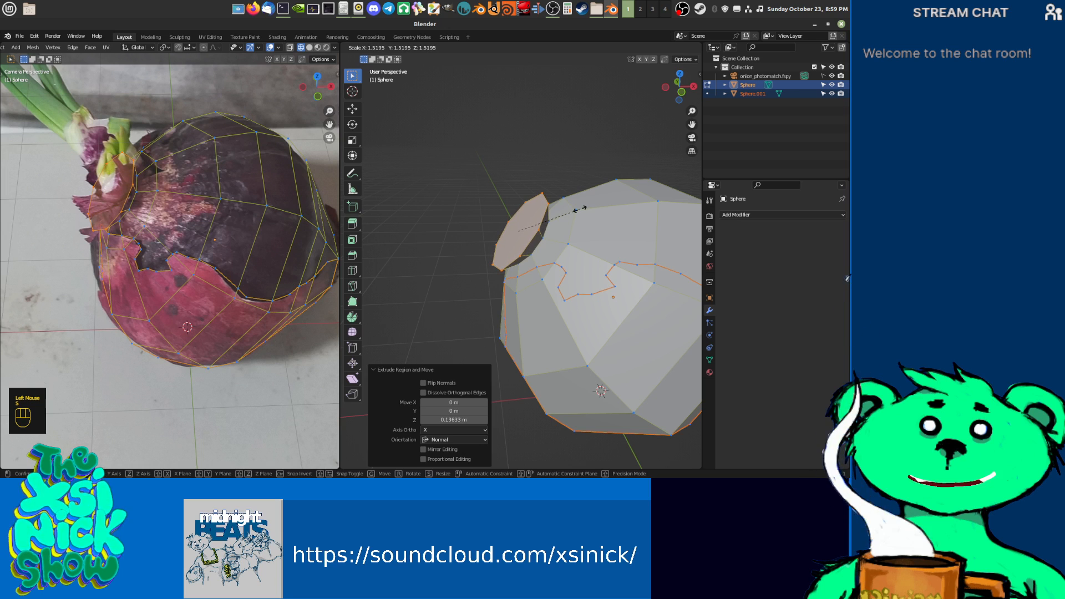
{"action": "left_click", "coordinate": [572, 218]}
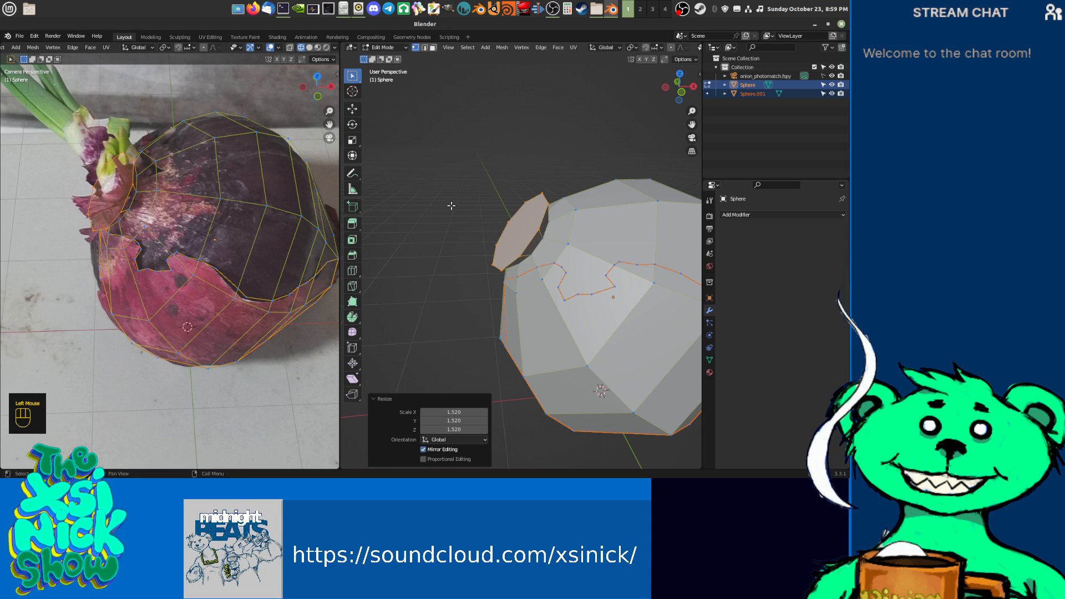
{"action": "key", "text": "g"}
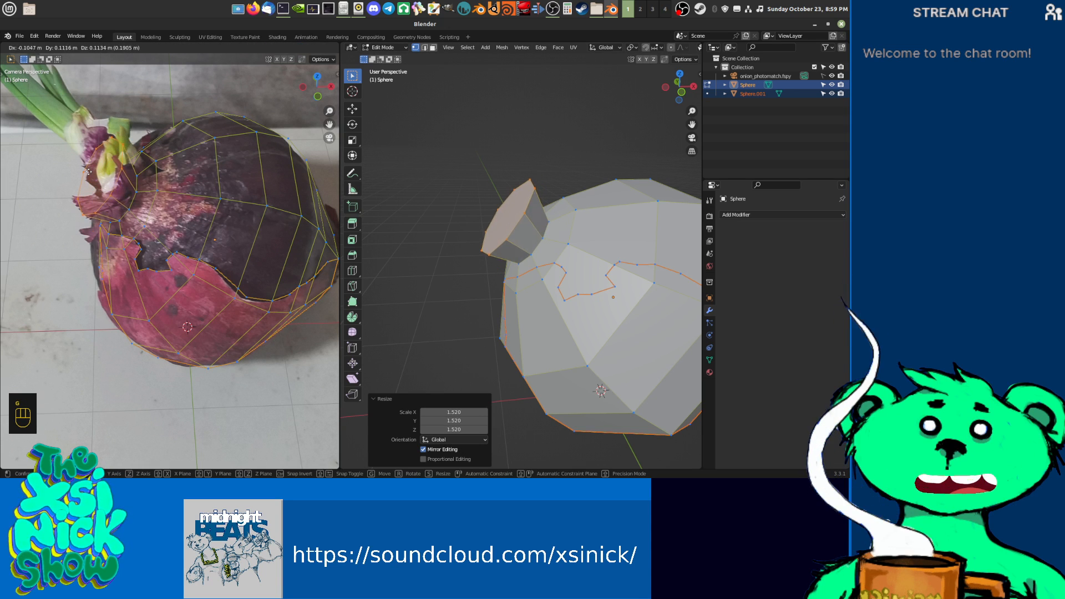
{"action": "left_click", "coordinate": [86, 180]}
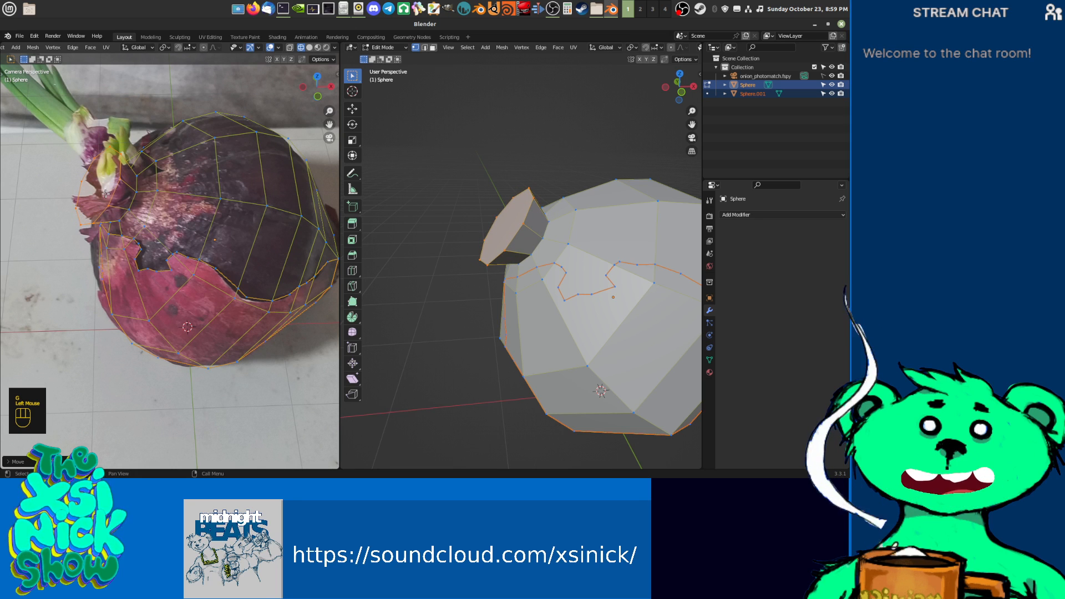
Step: Switch to face selection and select the cap face at the end of the extruded onion stem
{"action": "middle_click_drag", "start_coordinate": [482, 233], "coordinate": [557, 223], "text": "shift"}
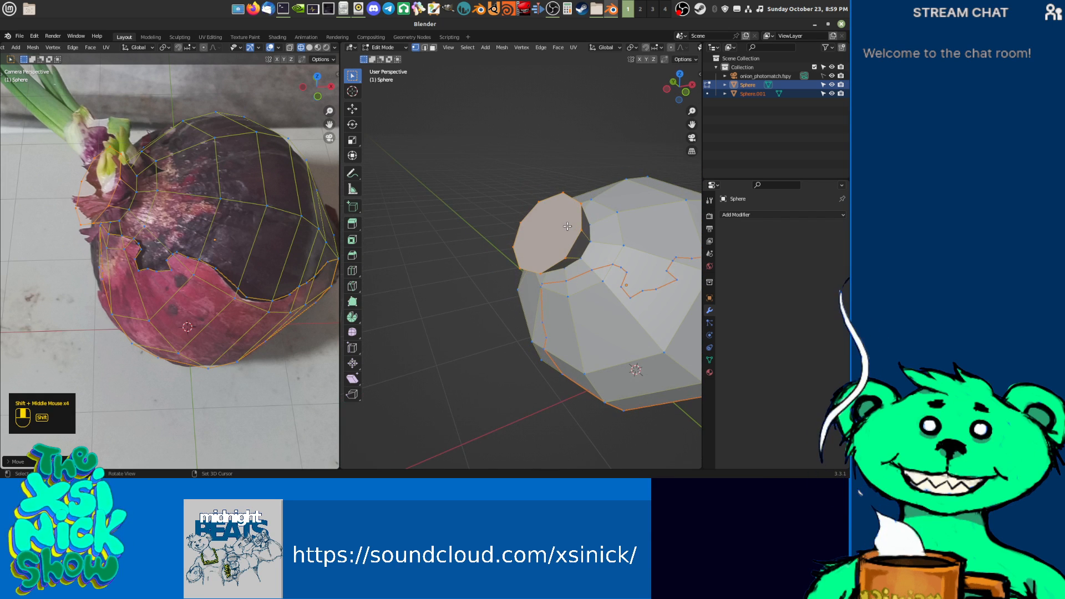
{"action": "key", "text": "ctrl+Tab"}
{"action": "left_click", "coordinate": [551, 247]}
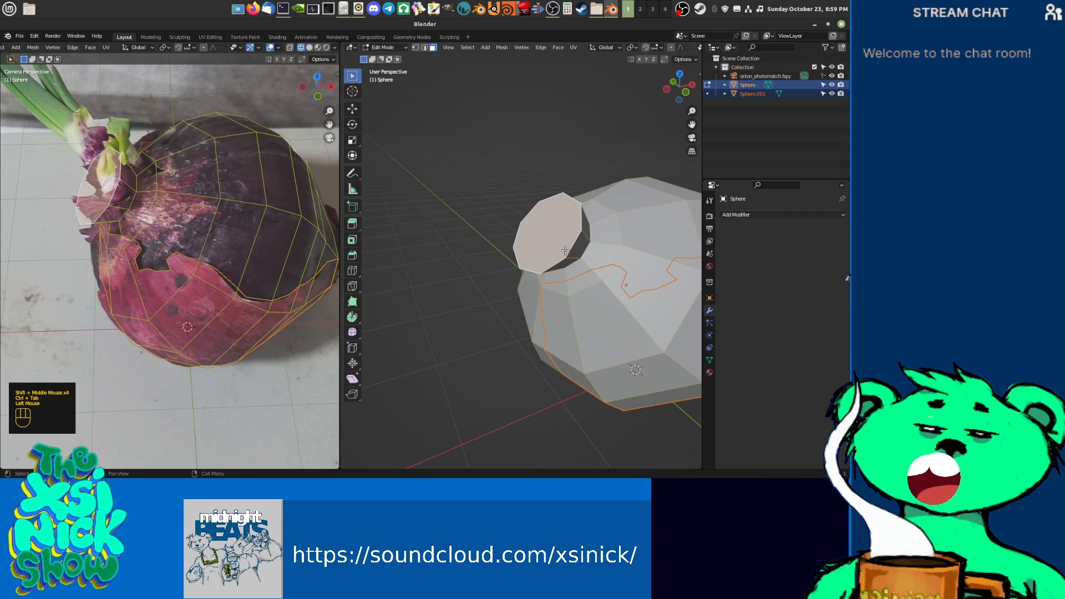
{"action": "middle_click_drag", "start_coordinate": [553, 227], "coordinate": [579, 235], "text": "shift"}
{"action": "middle_click_drag", "start_coordinate": [630, 231], "coordinate": [610, 236]}
{"action": "middle_click_drag", "start_coordinate": [610, 236], "coordinate": [586, 252], "text": "shift"}
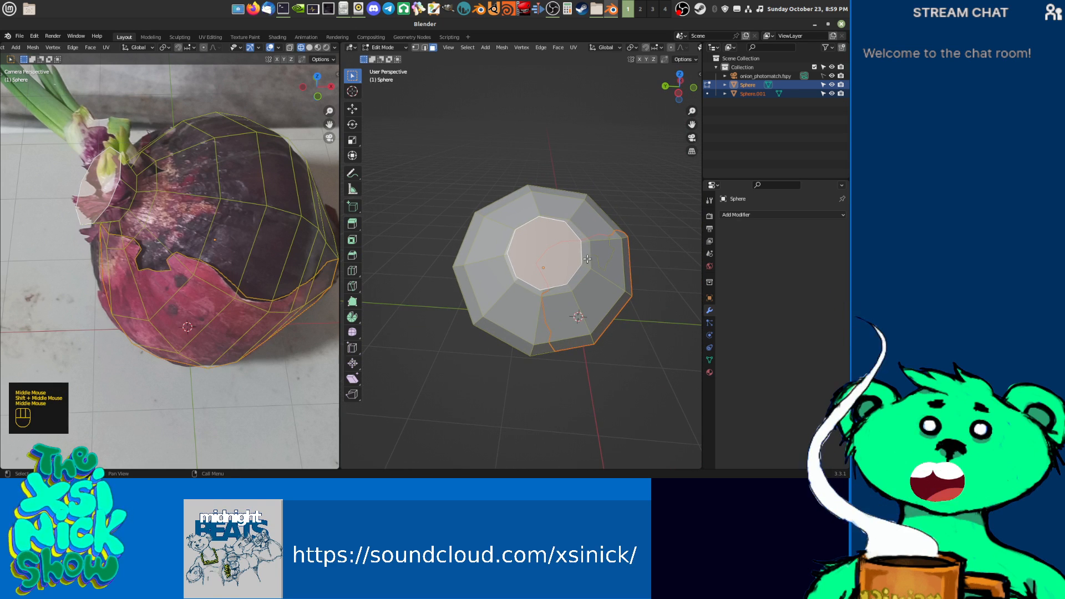
Step: Try separating the stem cap face into its own object, and undo the separation
{"action": "key", "text": "p"}
{"action": "left_click", "coordinate": [579, 252]}
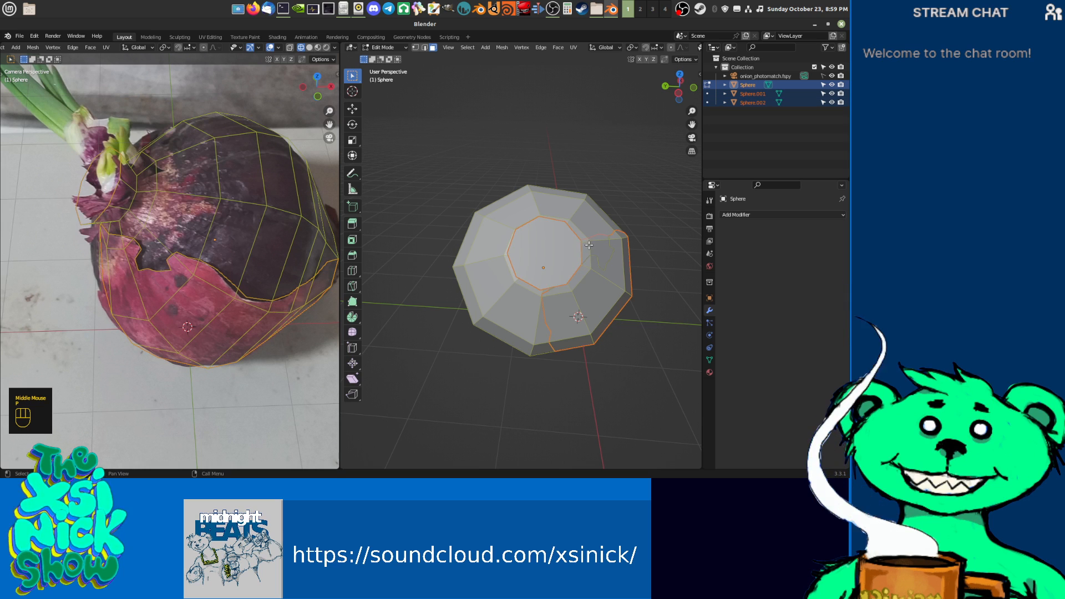
{"action": "middle_click_drag", "start_coordinate": [579, 254], "coordinate": [562, 255], "text": "ctrl"}
{"action": "key", "text": "ctrl+z"}
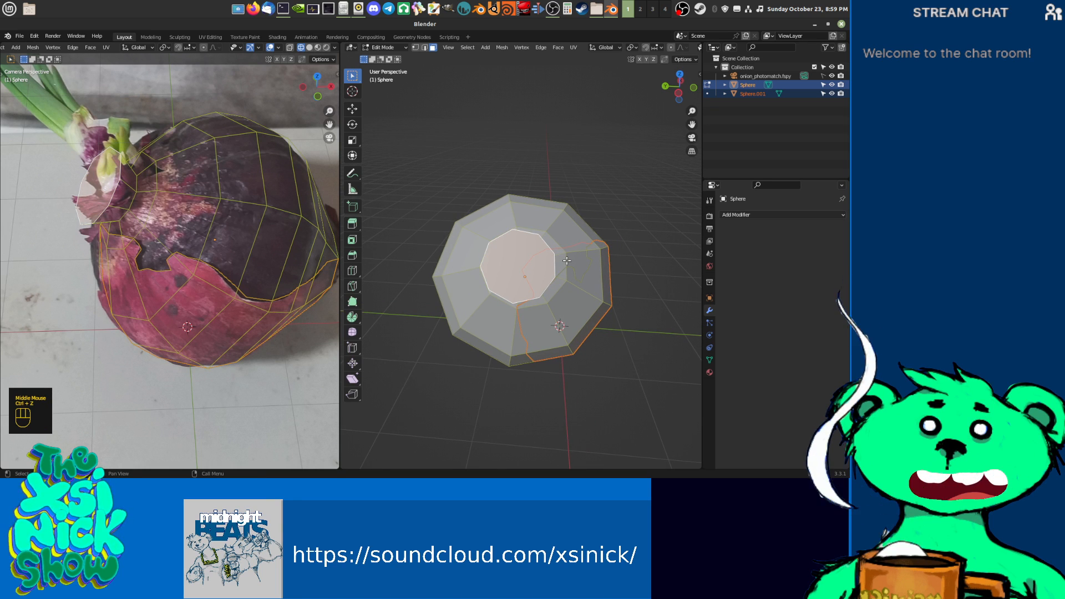
Step: Split the cap face off from the stem rim within the onion mesh and scale it down to 0.392
{"action": "key", "text": "y"}
{"action": "key", "text": "u"}
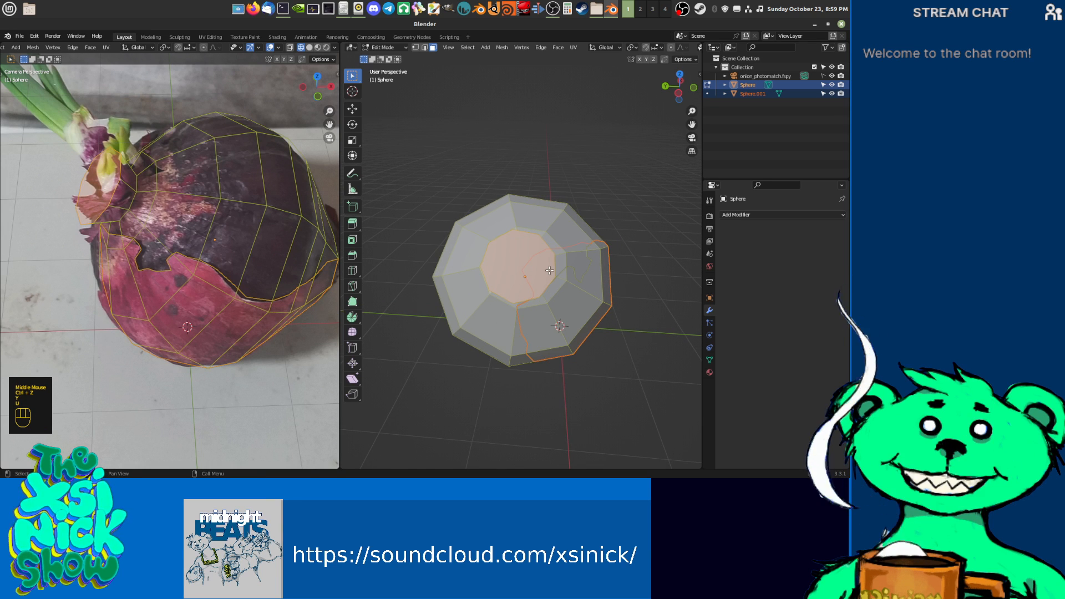
{"action": "key", "text": "y"}
{"action": "key", "text": "s"}
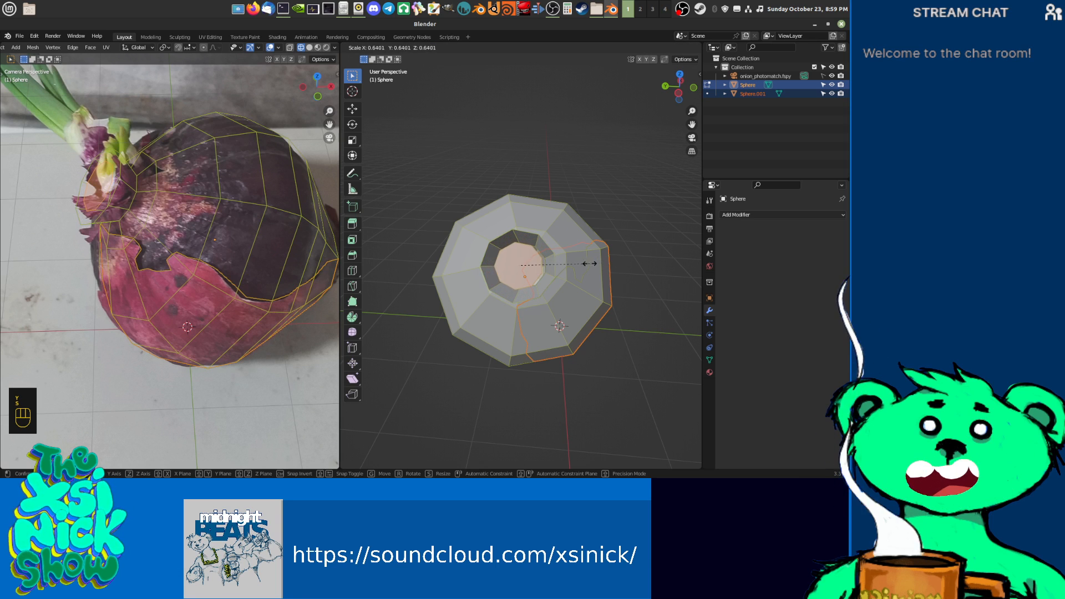
{"action": "left_click", "coordinate": [572, 266]}
{"action": "middle_click_drag", "start_coordinate": [574, 267], "coordinate": [532, 254]}
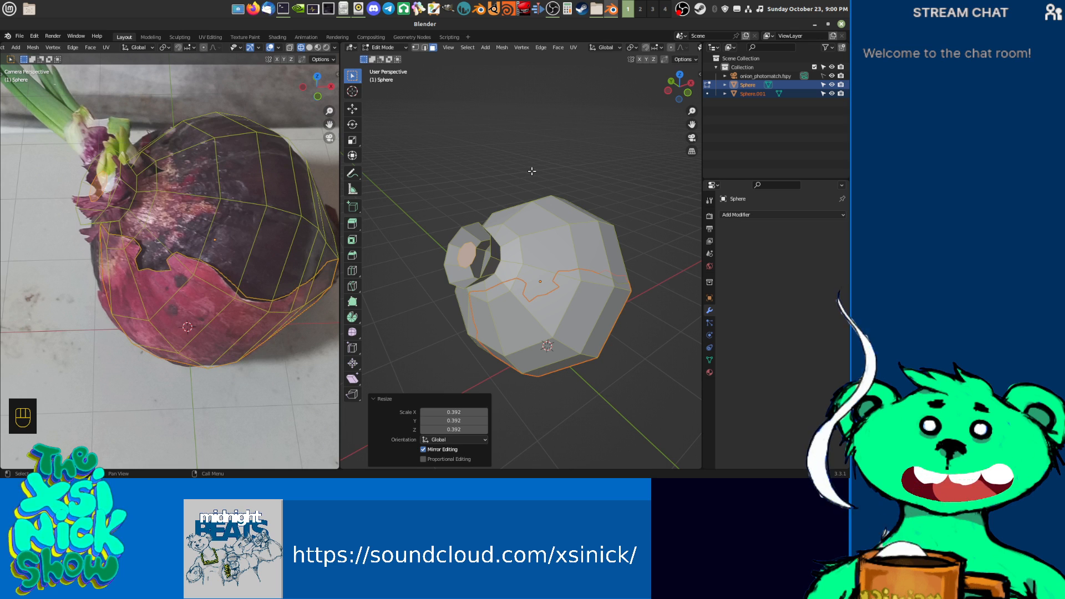
Step: Move the split-off face in the camera view onto the base of the small photographed green sprout
{"action": "middle_click_drag", "start_coordinate": [111, 152], "coordinate": [193, 262]}
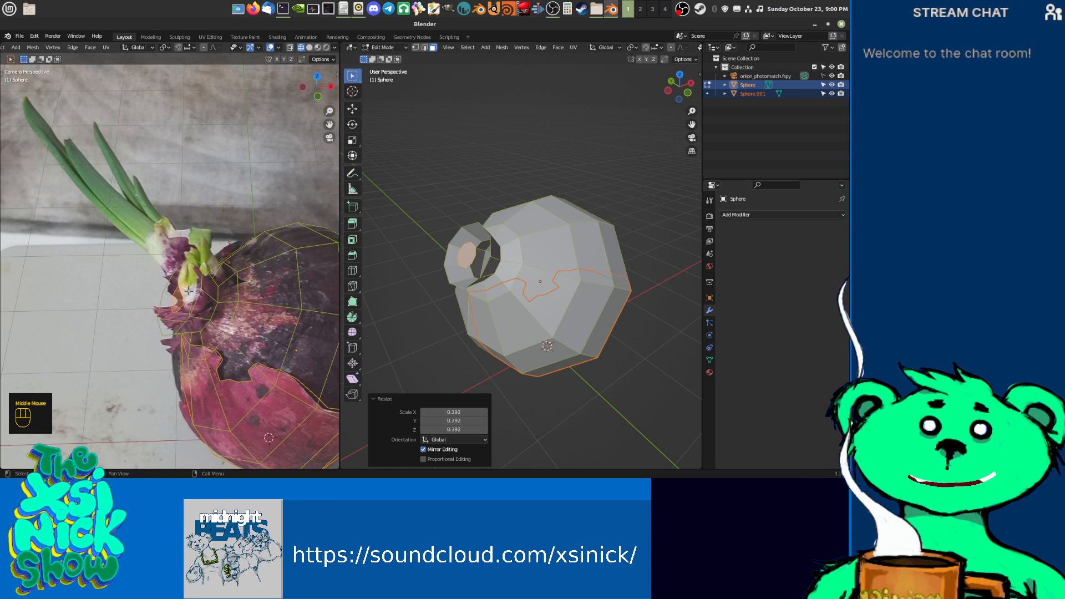
{"action": "mouse_move", "coordinate": [493, 271]}
{"action": "middle_mouse_down", "text": "shift"}
{"action": "mouse_move", "coordinate": [521, 255]}
{"action": "mouse_move", "coordinate": [488, 258]}
{"action": "middle_mouse_up", "text": "shift"}
{"action": "scroll", "coordinate": [497, 263], "scroll_direction": "up", "scroll_amount": 1, "text": "shift"}
{"action": "scroll", "coordinate": [494, 261], "scroll_direction": "up", "scroll_amount": 3}
{"action": "middle_click_drag", "start_coordinate": [416, 269], "coordinate": [504, 302], "text": "shift"}
{"action": "key", "text": "g"}
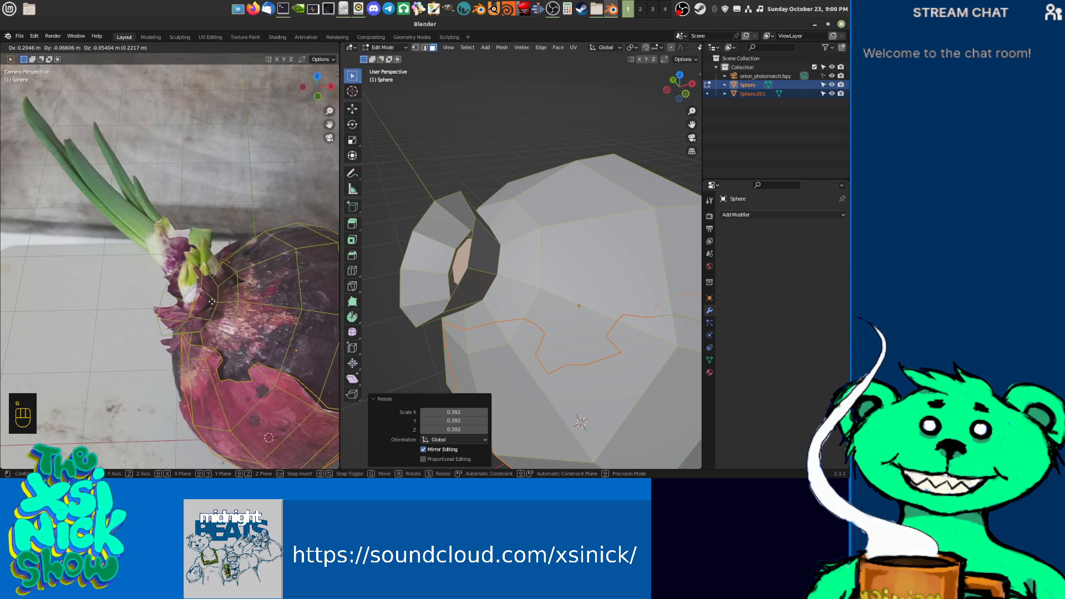
{"action": "left_click", "coordinate": [203, 301]}
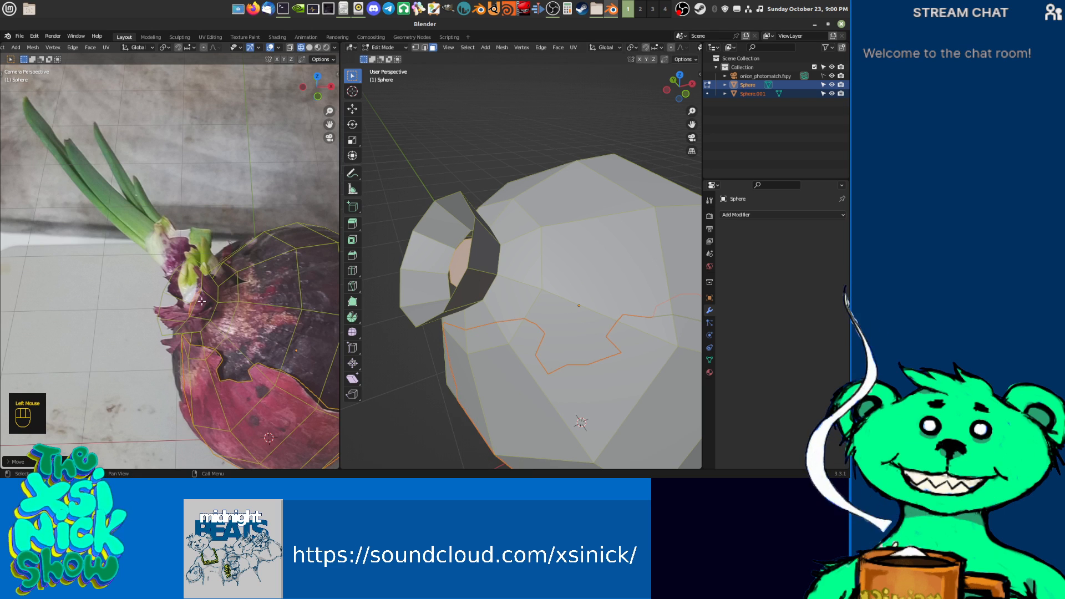
Step: Extrude the small face by about 0.27 m, and rotate and move its end to follow the photographed sprout
{"action": "key", "text": "e"}
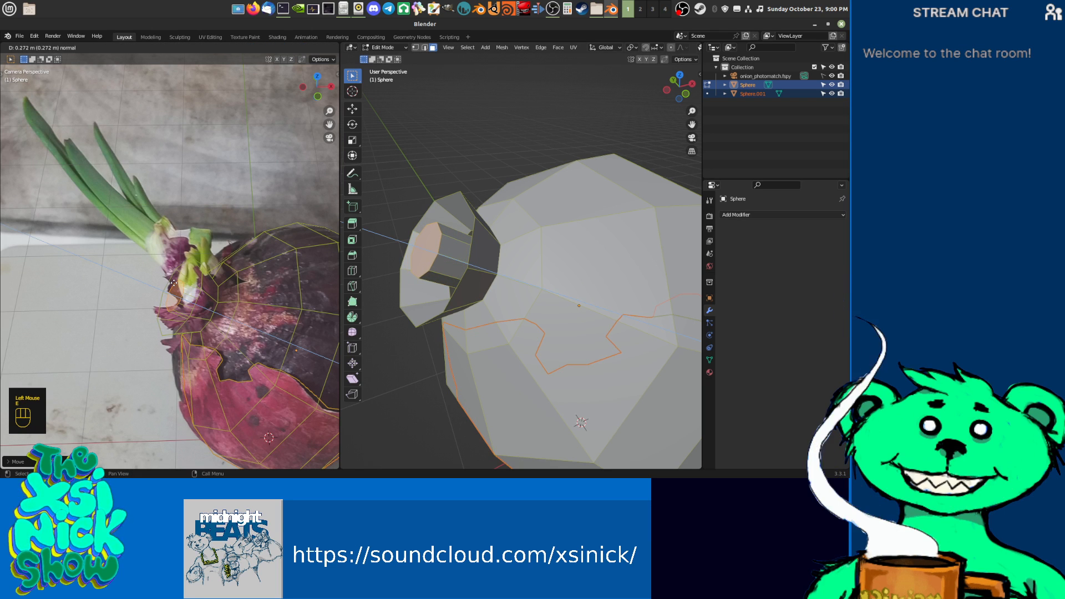
{"action": "left_click", "coordinate": [173, 282]}
{"action": "key", "text": "r"}
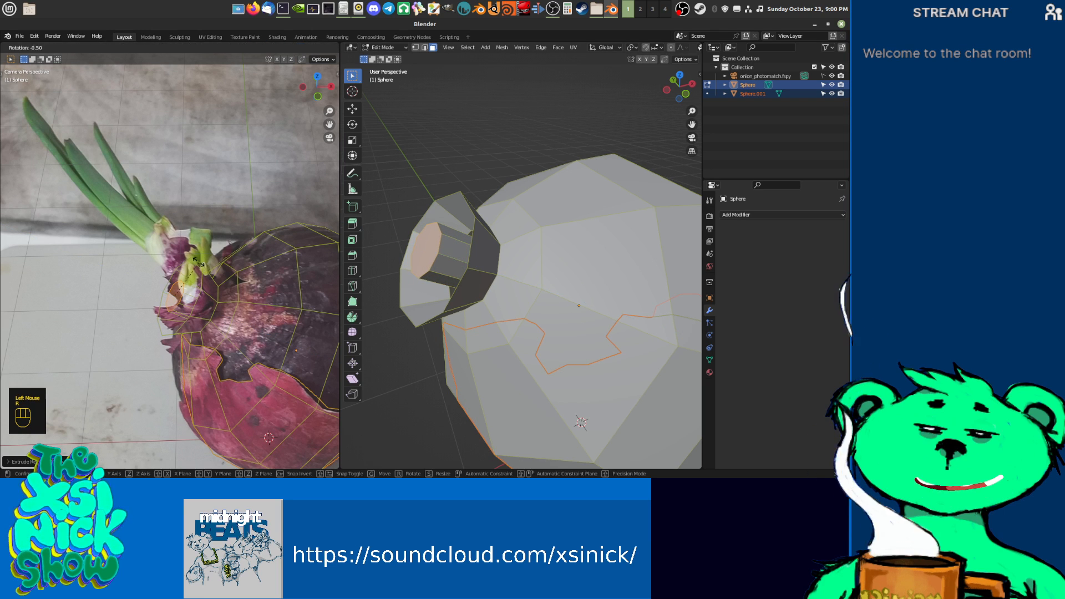
{"action": "left_click", "coordinate": [204, 283]}
{"action": "key", "text": "g"}
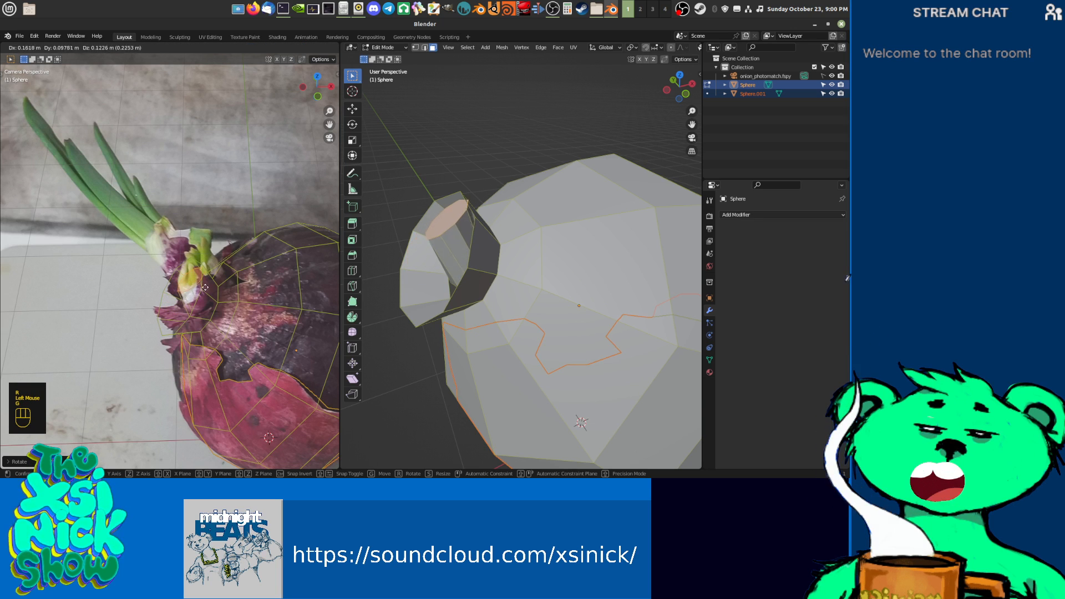
{"action": "left_click", "coordinate": [201, 286]}
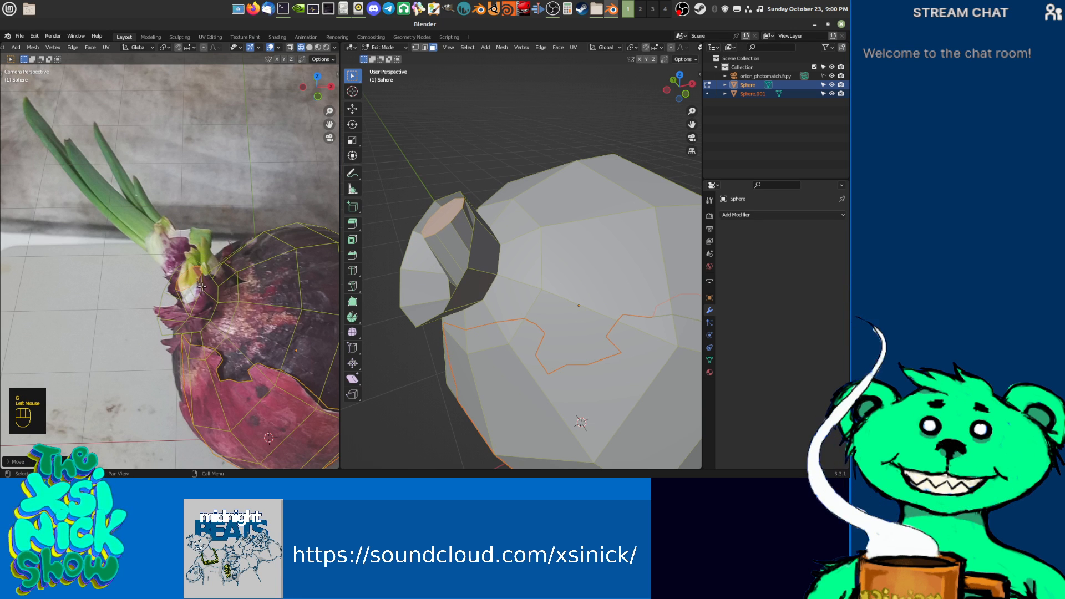
Step: Scale the sprout's end face up to about 1.53, then down to about 0.21 to taper the sprout
{"action": "key", "text": "s"}
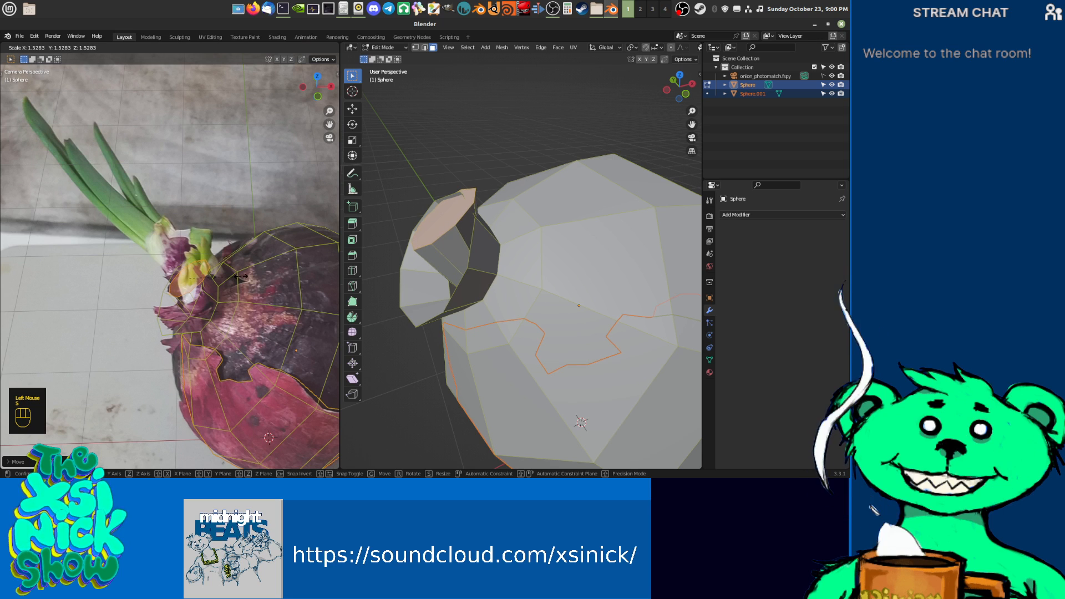
{"action": "left_click", "coordinate": [239, 276]}
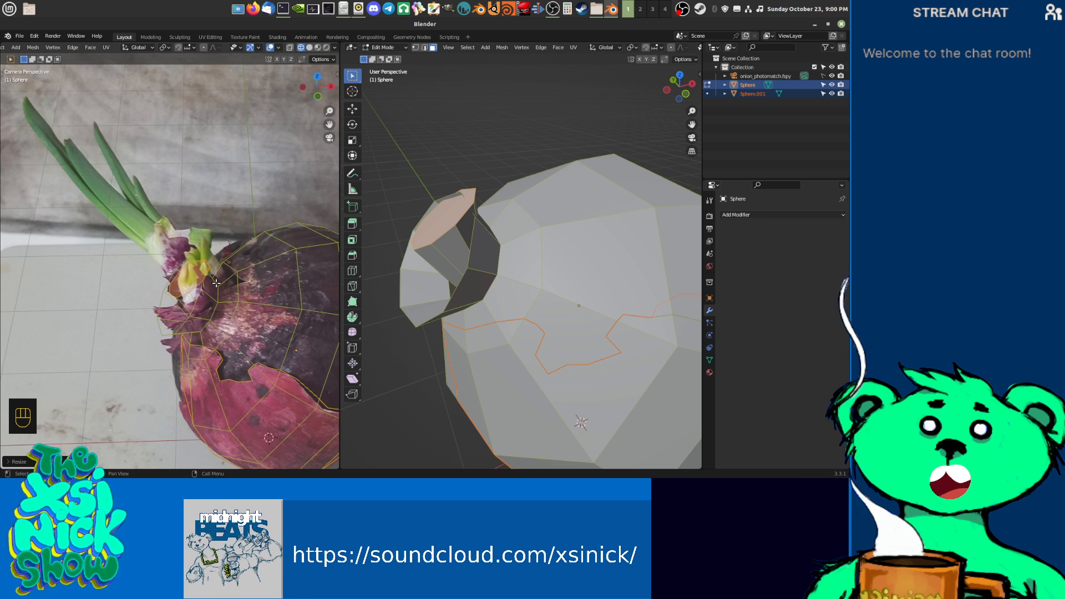
{"action": "middle_click_drag", "start_coordinate": [175, 295], "coordinate": [245, 263], "text": "shift"}
{"action": "key", "text": "s"}
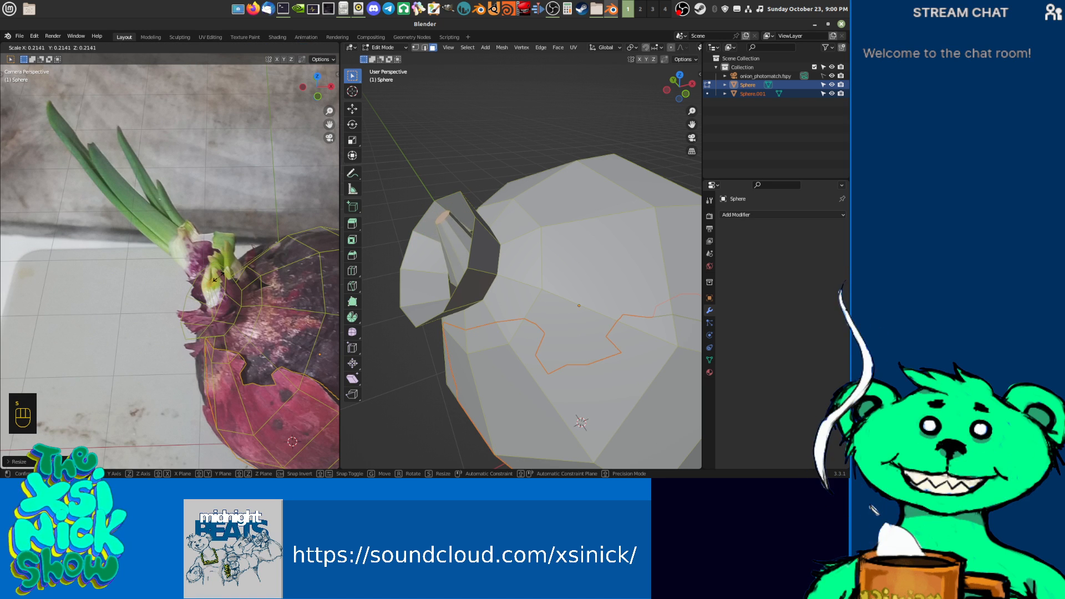
{"action": "left_click", "coordinate": [223, 279]}
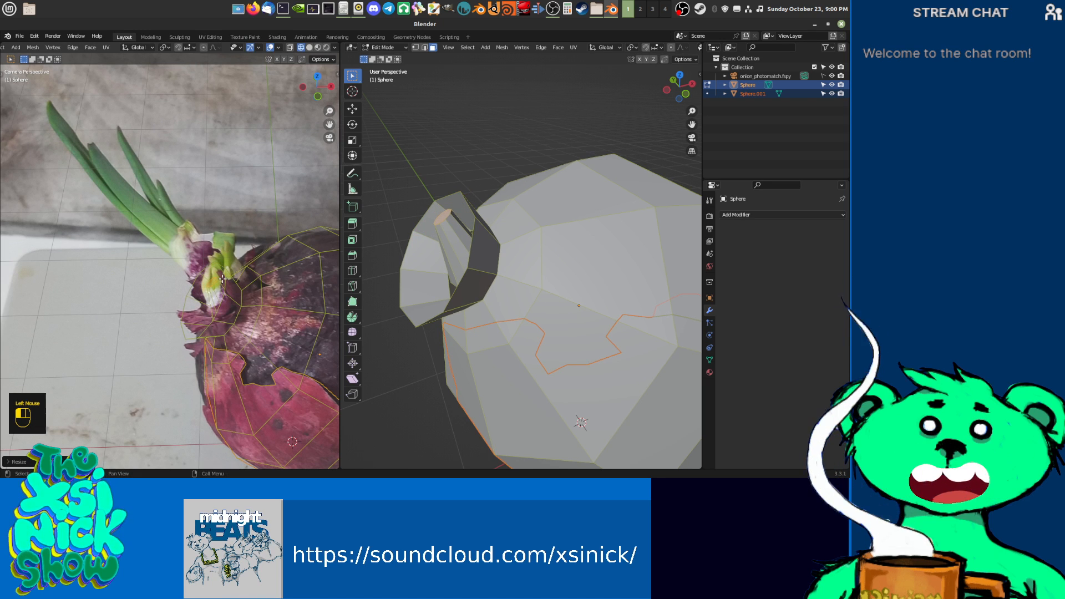
Step: Move the sprout's end face about 0.125 m toward the photographed tip and rotate it about 36.5 degrees
{"action": "key", "text": "g"}
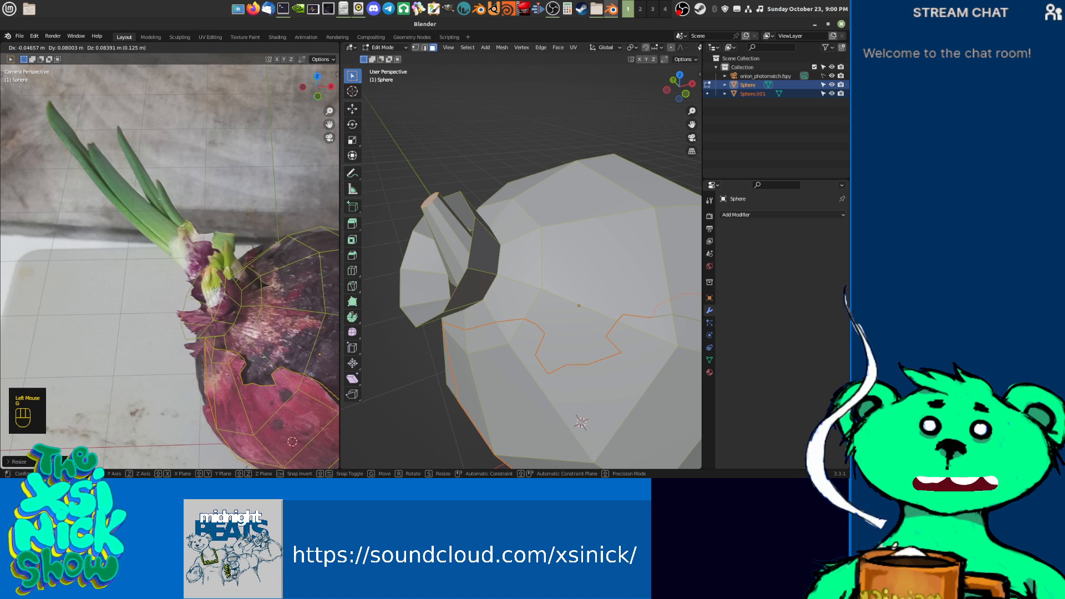
{"action": "left_click", "coordinate": [215, 289]}
{"action": "key", "text": "r"}
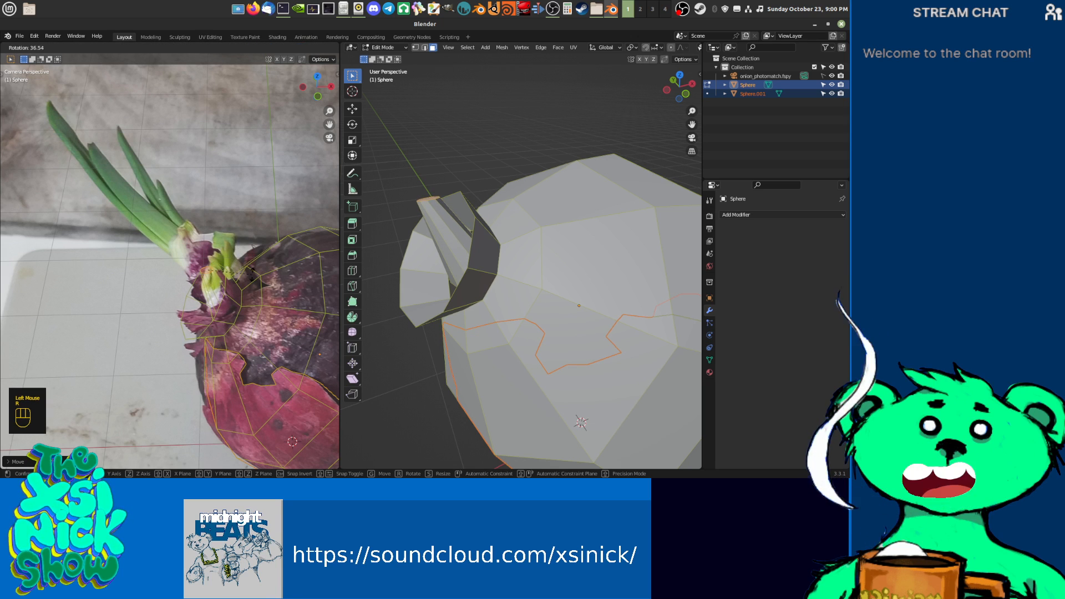
{"action": "left_click", "coordinate": [250, 265]}
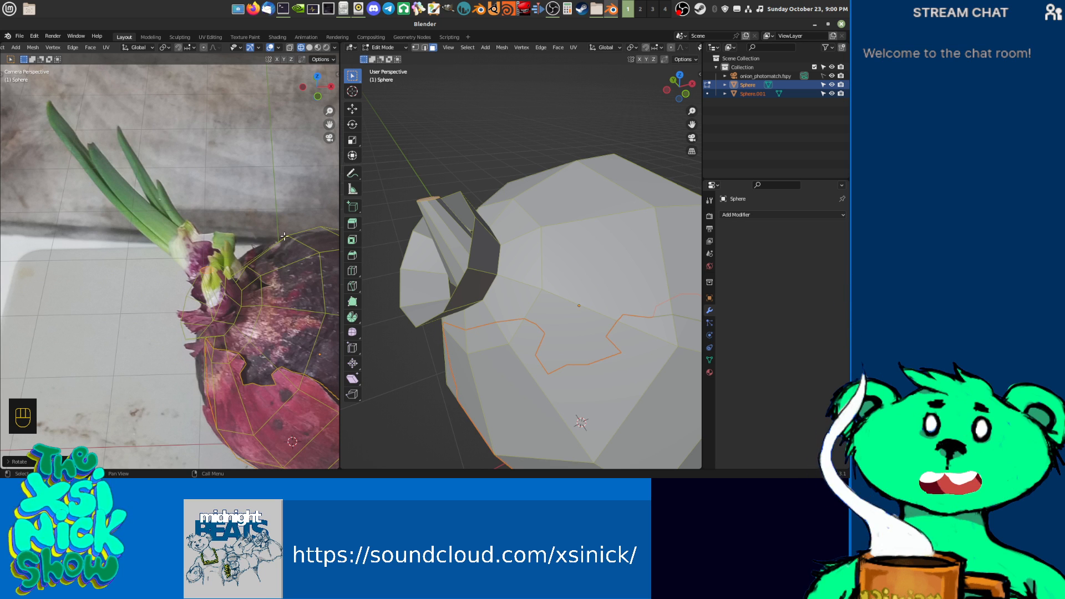
Step: Grow the selection to the whole sprout, separate it into its own object and leave Edit Mode
{"action": "middle_click_drag", "start_coordinate": [246, 245], "coordinate": [246, 245]}
{"action": "middle_click_drag", "start_coordinate": [479, 197], "coordinate": [503, 238]}
{"action": "key", "text": "ctrl+KP_Add"}
{"action": "key", "text": "p"}
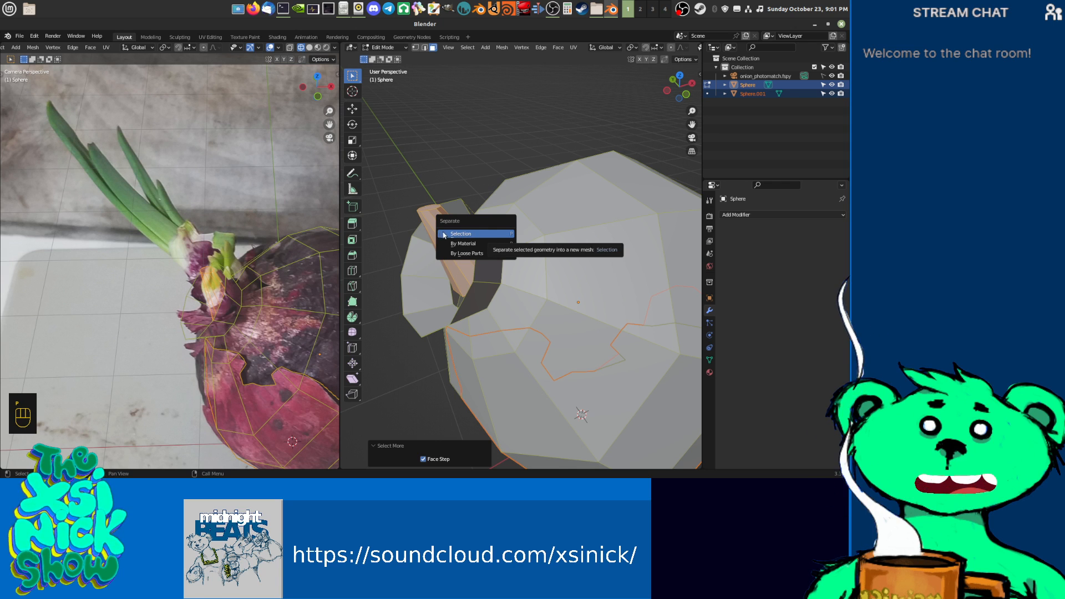
{"action": "left_click", "coordinate": [462, 234]}
{"action": "key", "text": "Tab"}
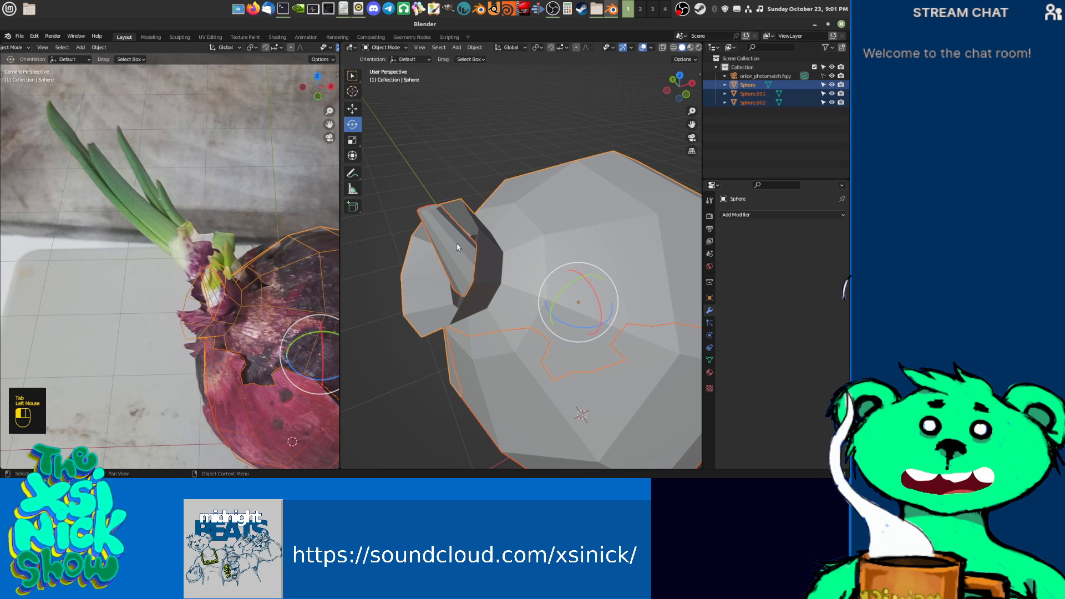
Step: Select only the separated sprout object and enter Edit Mode on it with edge selection
{"action": "left_click", "coordinate": [457, 246]}
{"action": "key", "text": "Tab"}
{"action": "key", "text": "Tab"}
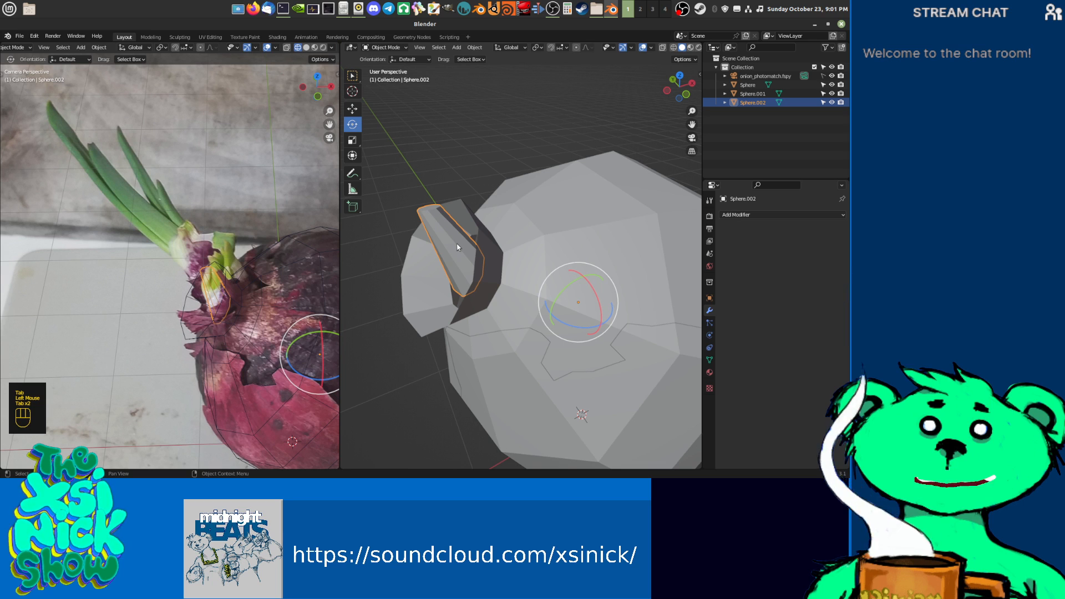
{"action": "key", "text": "Tab"}
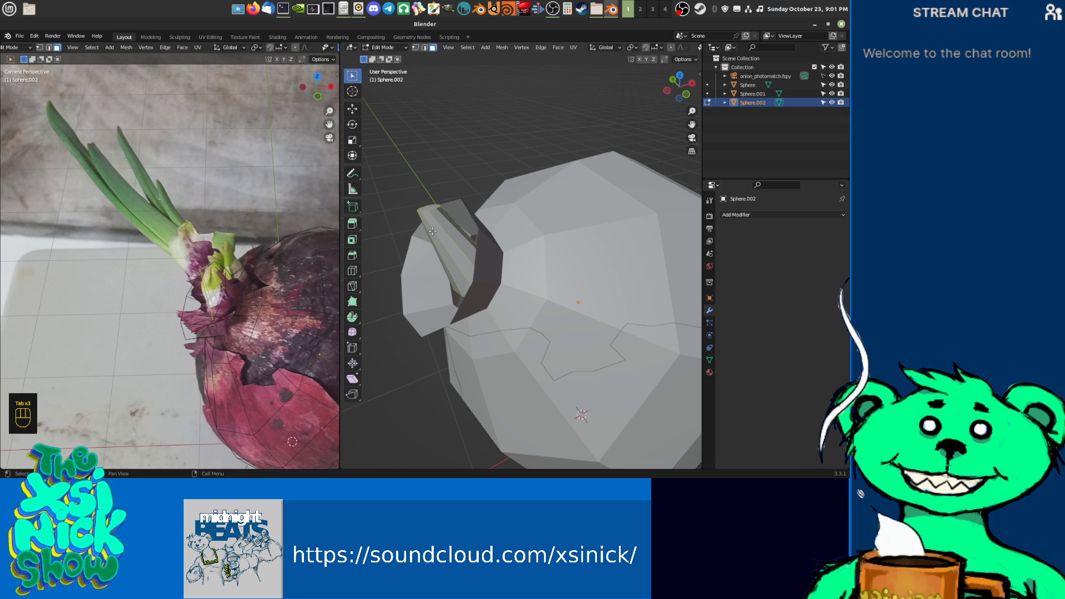
{"action": "key", "text": "ctrl+Tab"}
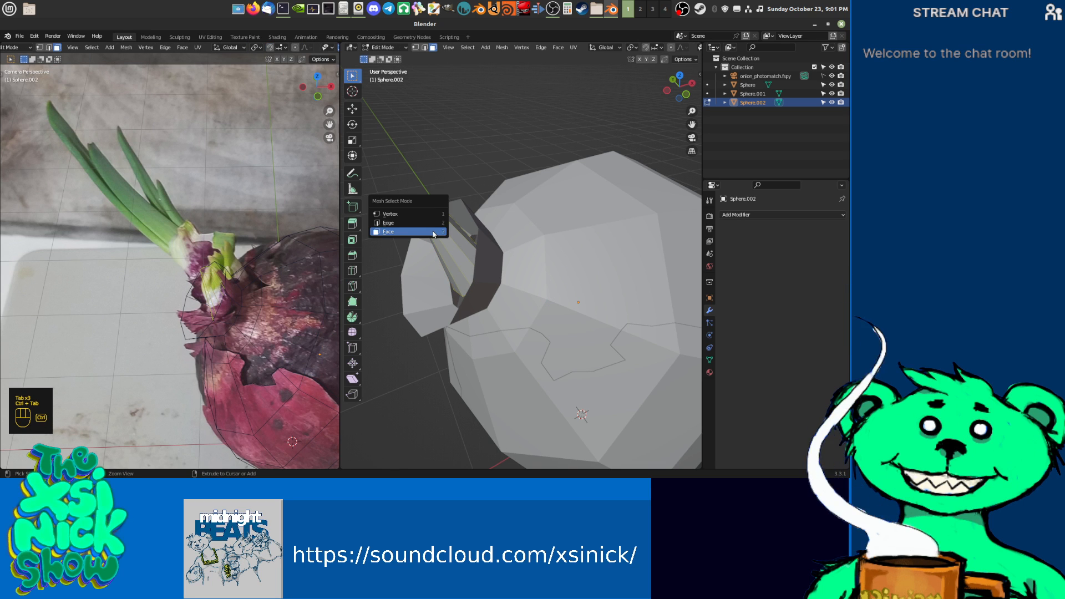
{"action": "left_click", "coordinate": [388, 223]}
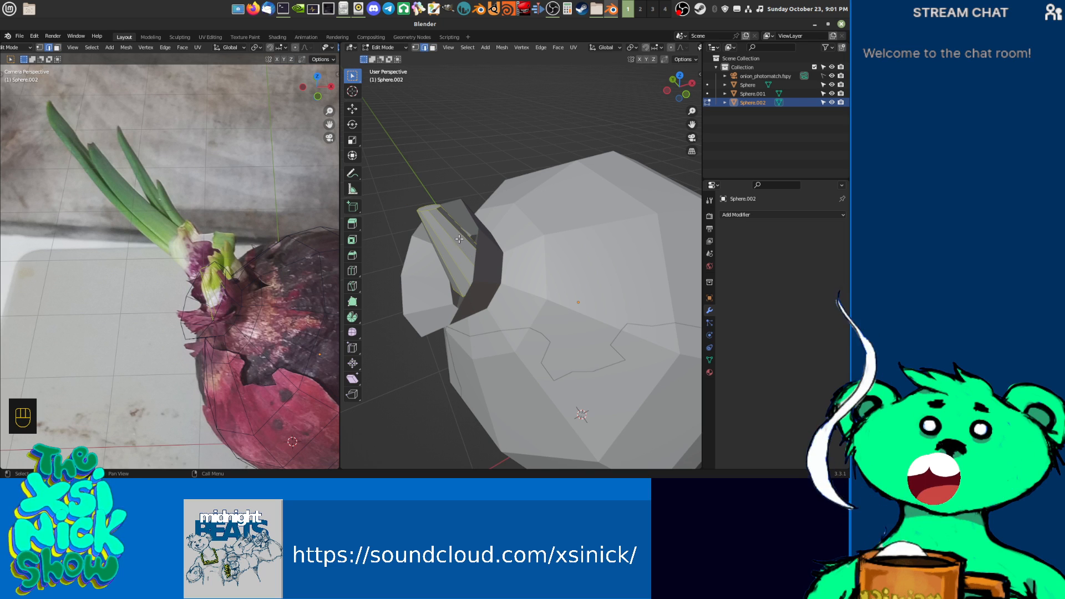
Step: Add one loop cut around the middle of the sprout and move the new ring in the camera view toward the photographed outline
{"action": "key", "text": "ctrl+r"}
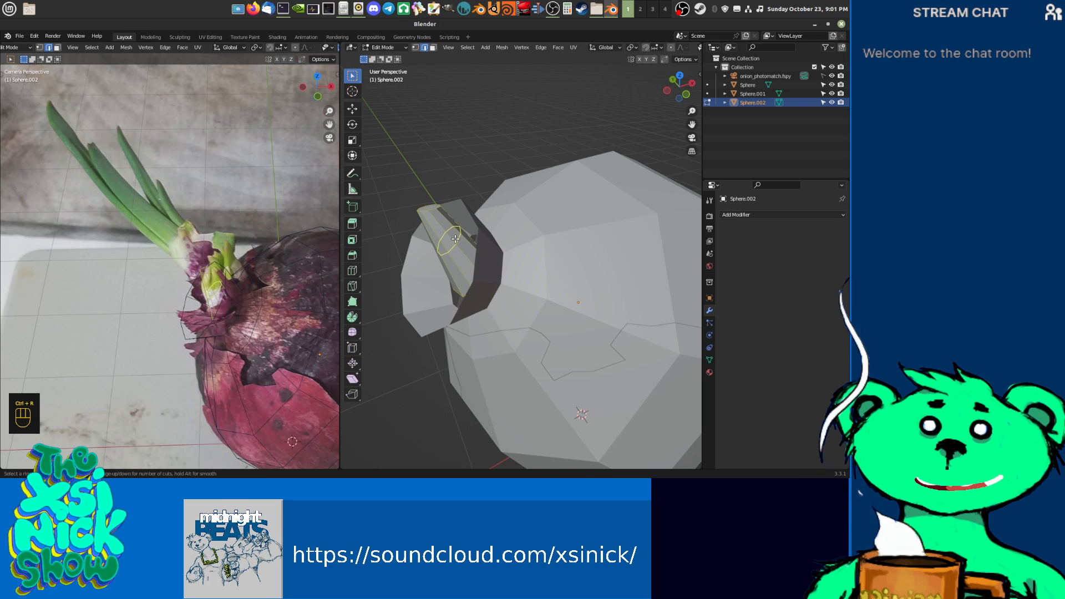
{"action": "left_click", "coordinate": [454, 239]}
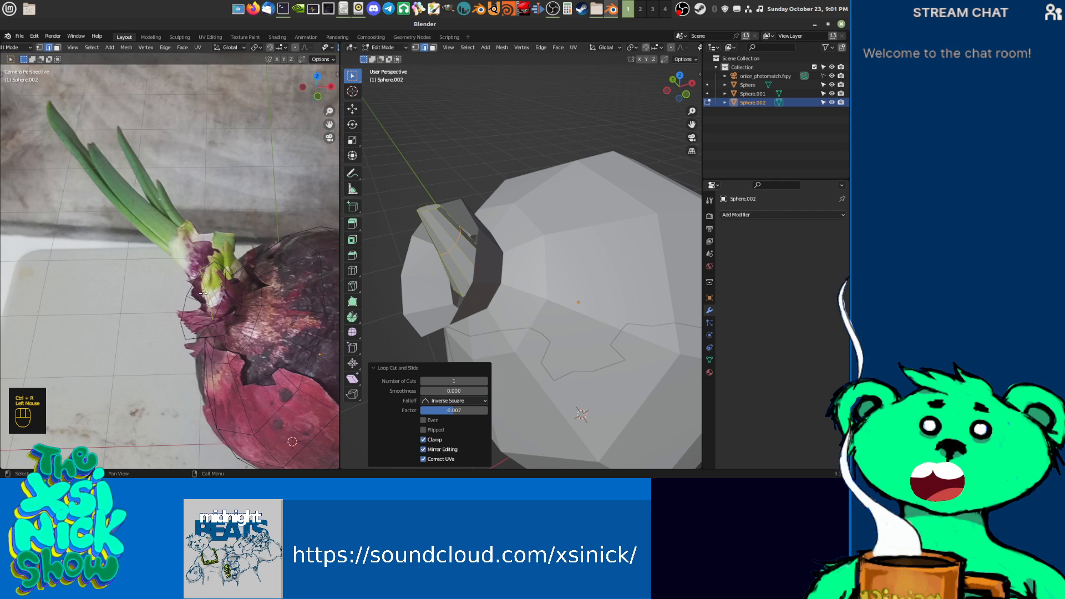
{"action": "scroll", "coordinate": [189, 295], "scroll_direction": "up", "scroll_amount": 2}
{"action": "middle_click_drag", "start_coordinate": [256, 297], "coordinate": [159, 292]}
{"action": "middle_click_drag", "start_coordinate": [163, 238], "coordinate": [200, 276]}
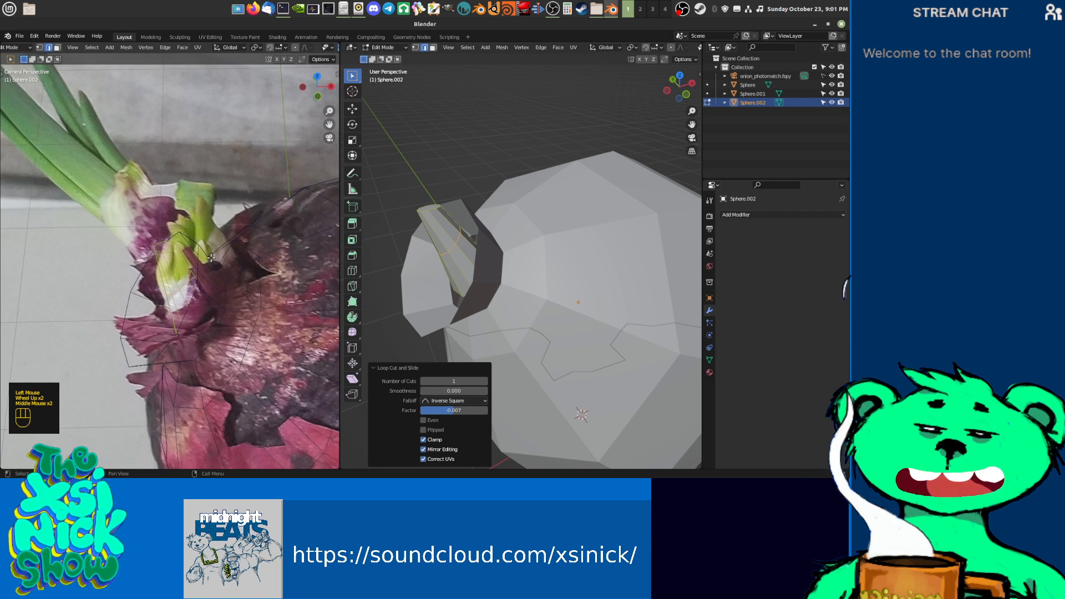
{"action": "key", "text": "g"}
{"action": "left_click", "coordinate": [205, 269]}
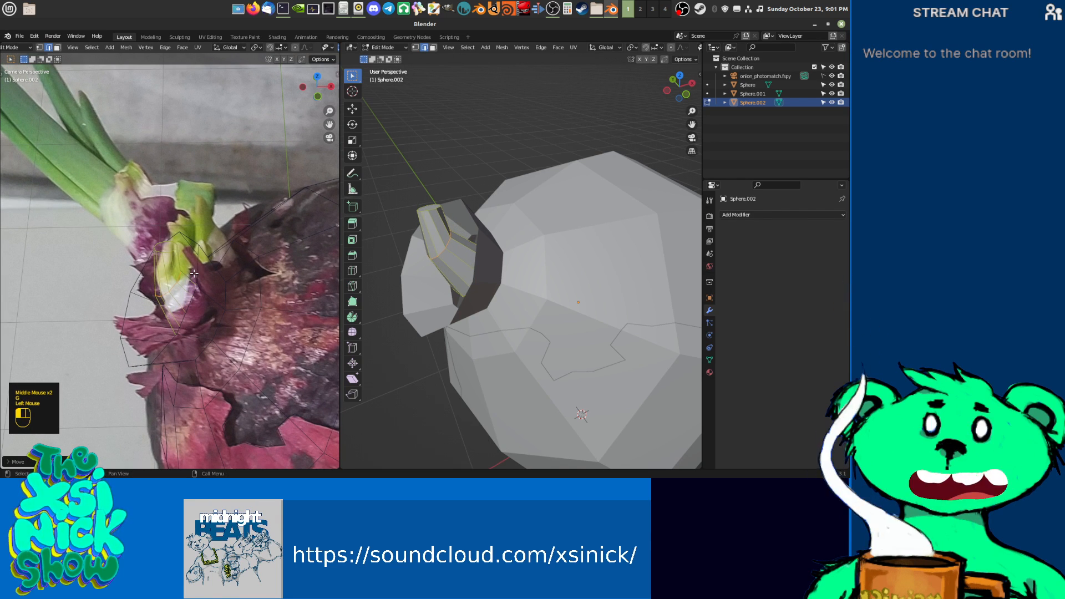
Step: Rotate the sprout's middle edge ring about 27.5 degrees and move it about 0.08 m in the camera view
{"action": "key", "text": "r"}
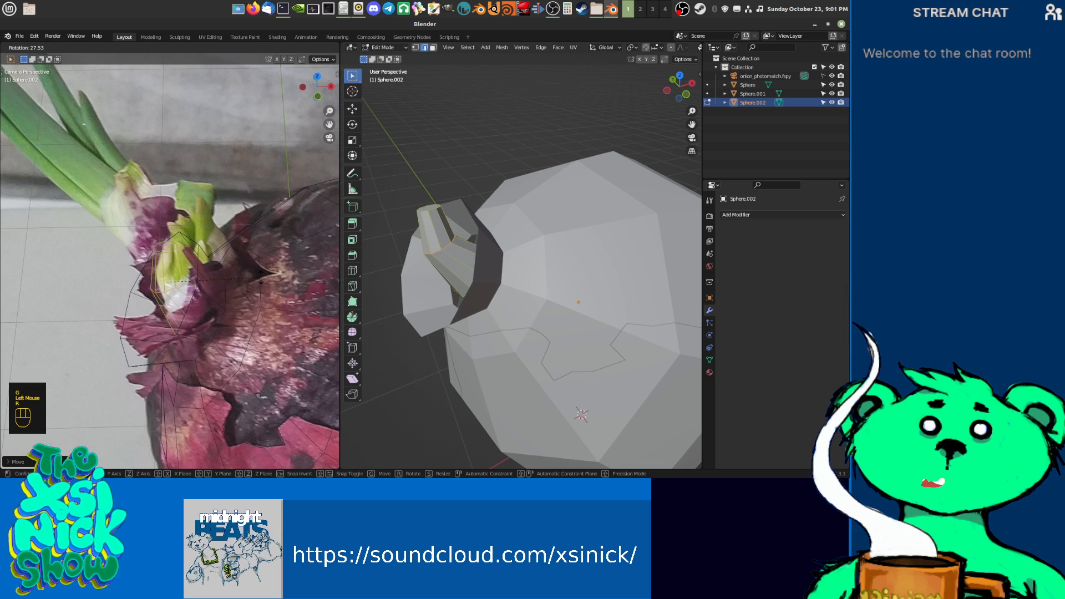
{"action": "left_click", "coordinate": [262, 276]}
{"action": "key", "text": "g"}
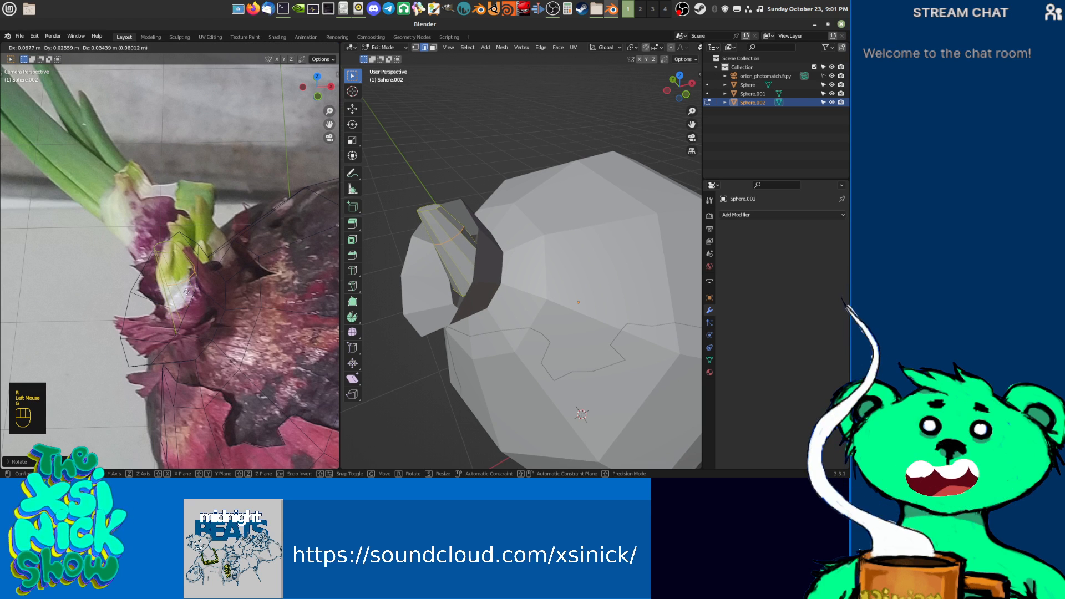
{"action": "left_click", "coordinate": [181, 290]}
Step: Using face selection, scale the sprout's tip face and move it about 0.04 m to match the photographed tip
{"action": "left_click", "coordinate": [166, 253]}
{"action": "key", "text": "ctrl+Tab"}
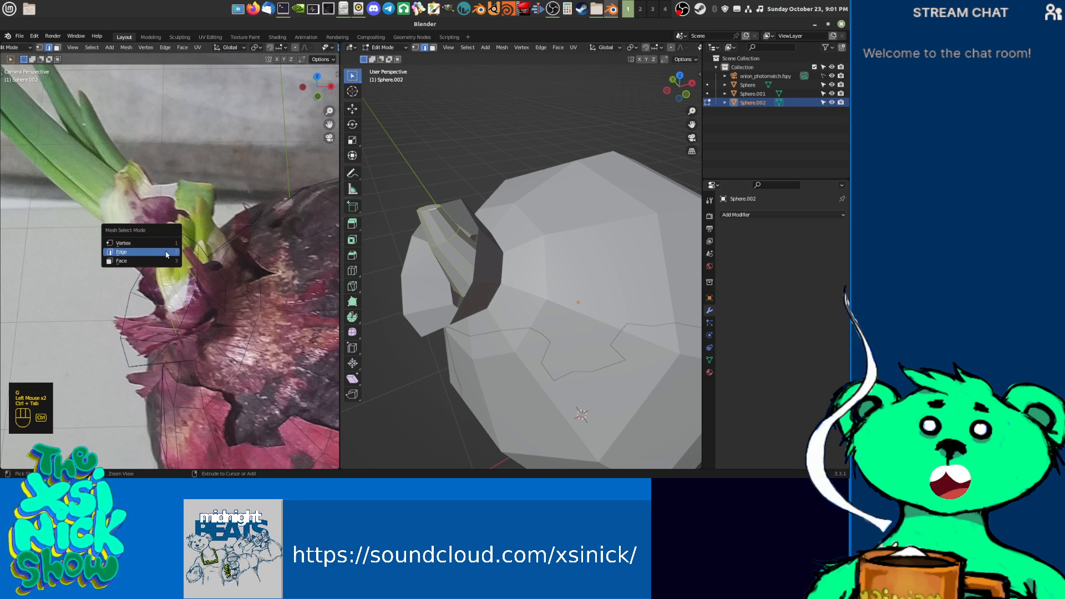
{"action": "left_click", "coordinate": [166, 259]}
{"action": "key", "text": "s"}
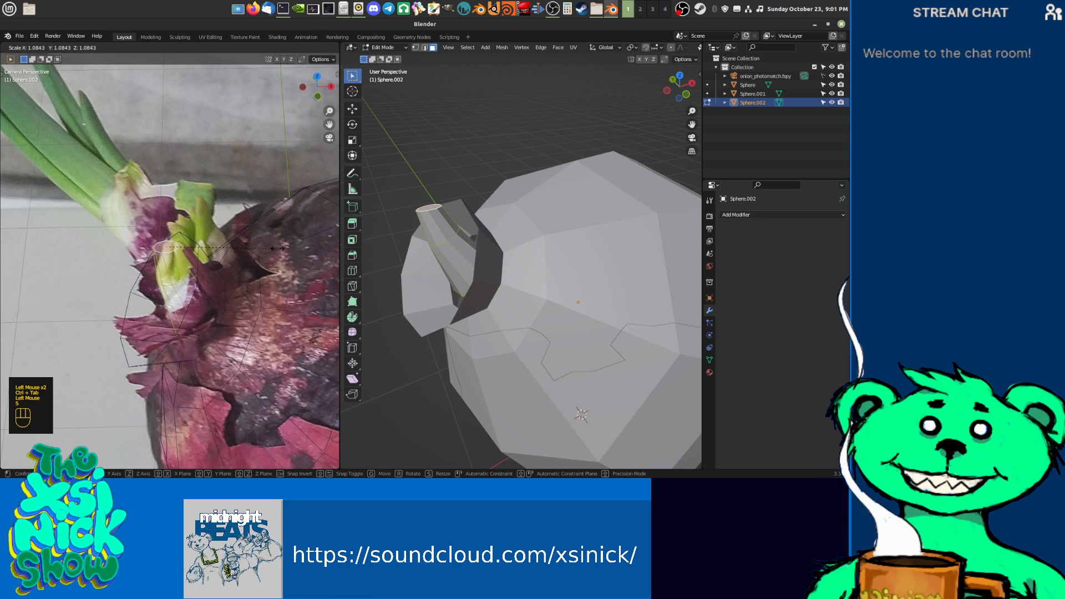
{"action": "left_click", "coordinate": [184, 256]}
{"action": "key", "text": "g"}
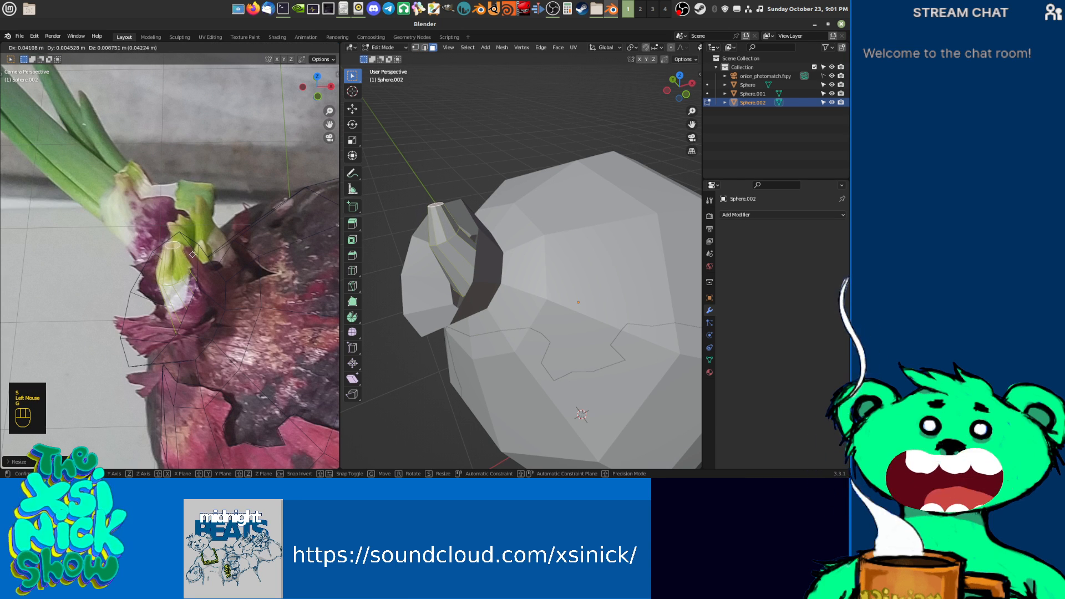
{"action": "left_click", "coordinate": [188, 275]}
Step: Using edge selection, select the sprout's middle edge ring and scale it to match the photographed width
{"action": "left_click", "coordinate": [185, 284]}
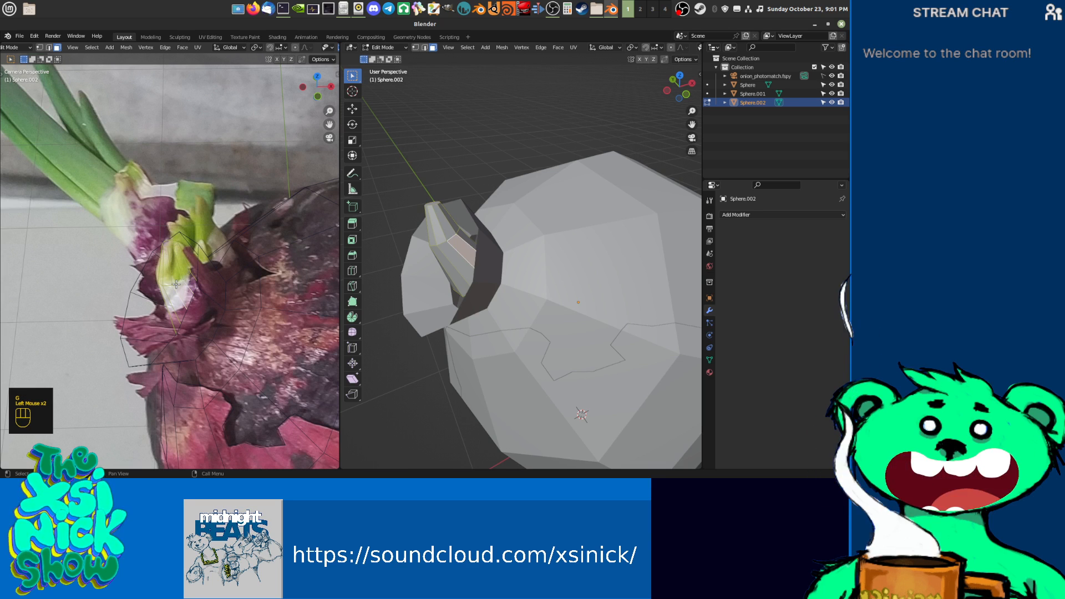
{"action": "mouse_move", "coordinate": [456, 290]}
{"action": "middle_mouse_down", "text": "shift"}
{"action": "mouse_move", "coordinate": [438, 294]}
{"action": "mouse_move", "coordinate": [452, 291]}
{"action": "middle_mouse_up", "text": "shift"}
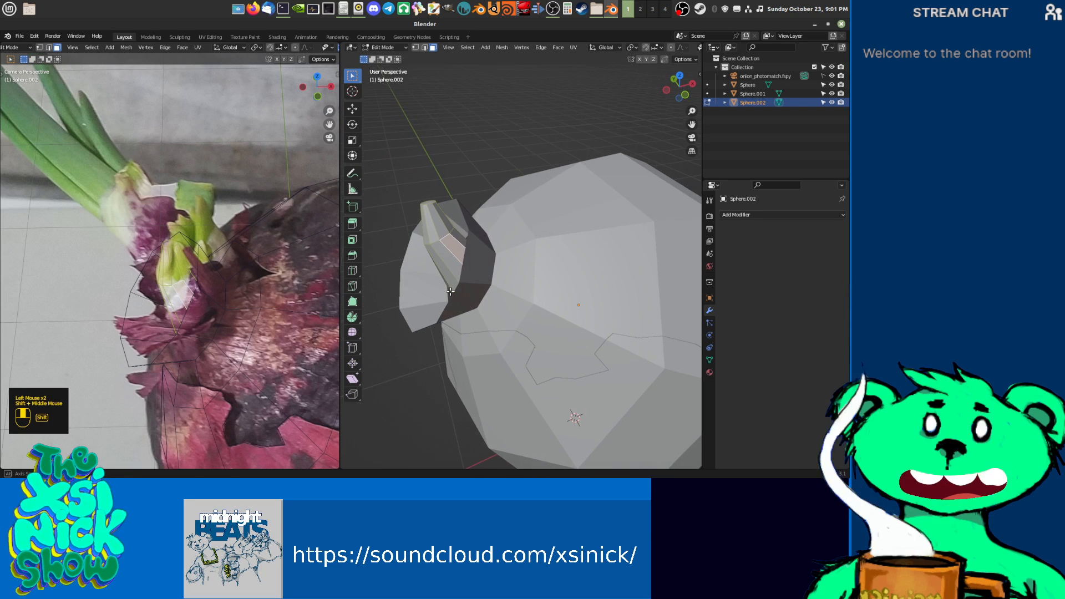
{"action": "key", "text": "ctrl+Tab"}
{"action": "left_click", "coordinate": [188, 276]}
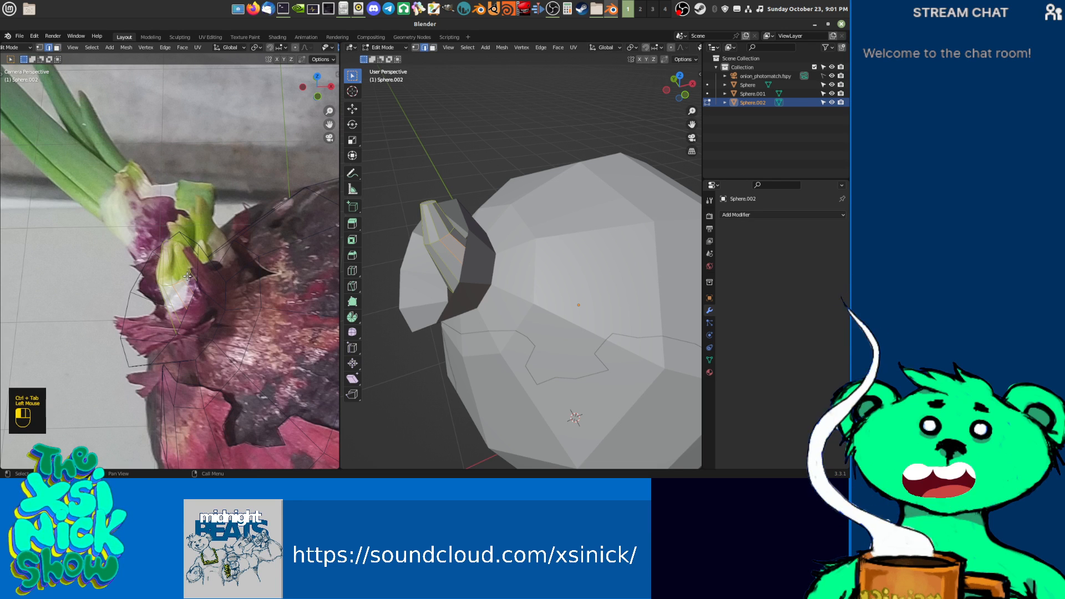
{"action": "left_click", "coordinate": [188, 275], "text": "alt+shift"}
{"action": "left_click", "coordinate": [187, 275], "text": "alt+shift"}
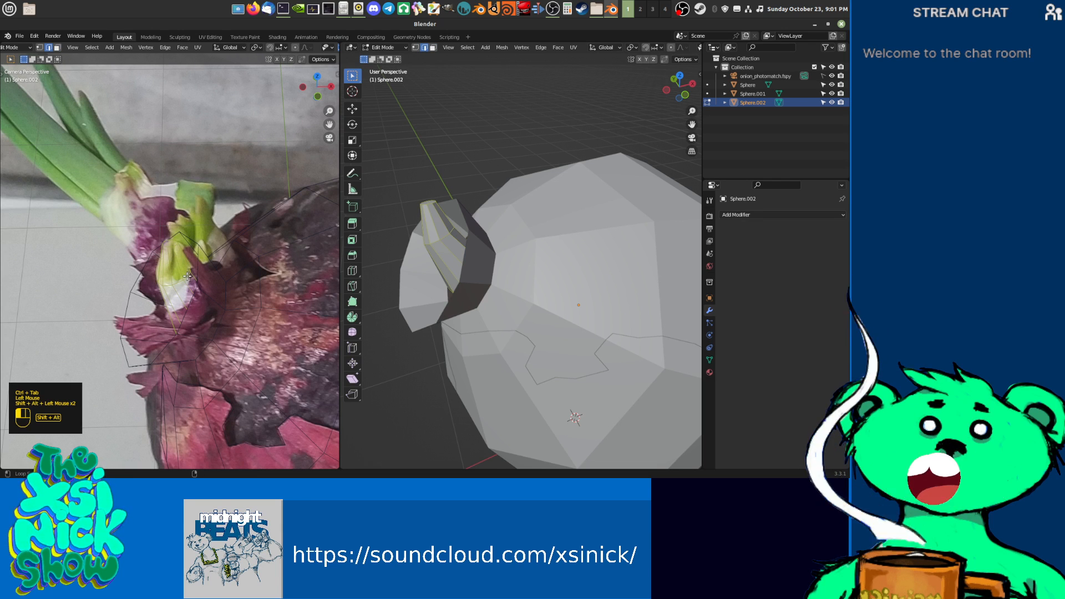
{"action": "key", "text": "s"}
{"action": "left_click", "coordinate": [232, 268]}
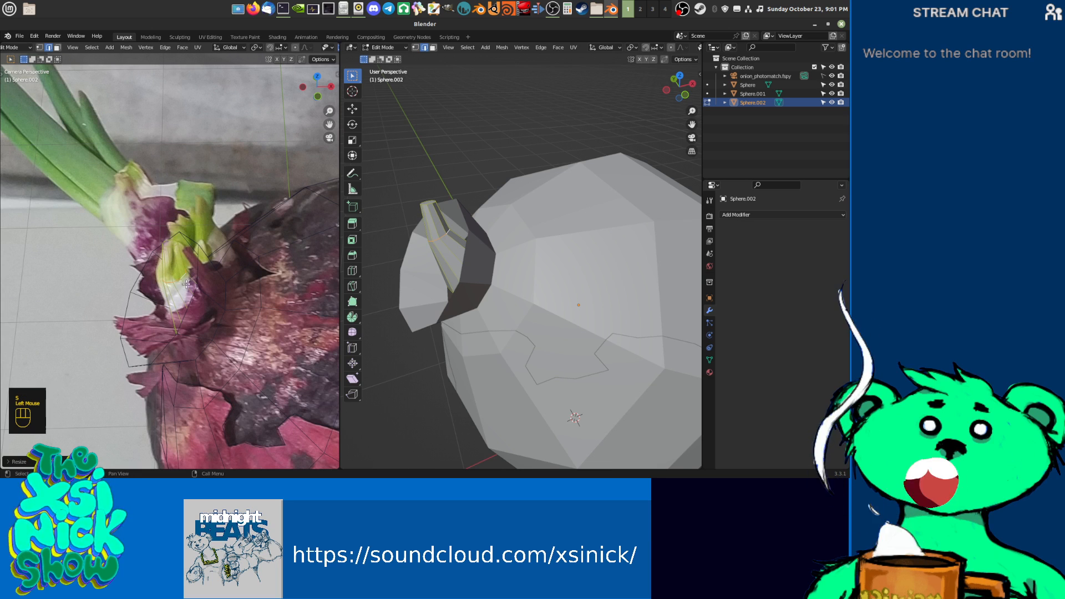
Step: Fill the sprout's middle ring and move it about 0.03 m in the camera view
{"action": "key", "text": "f"}
{"action": "middle_click", "coordinate": [189, 282]}
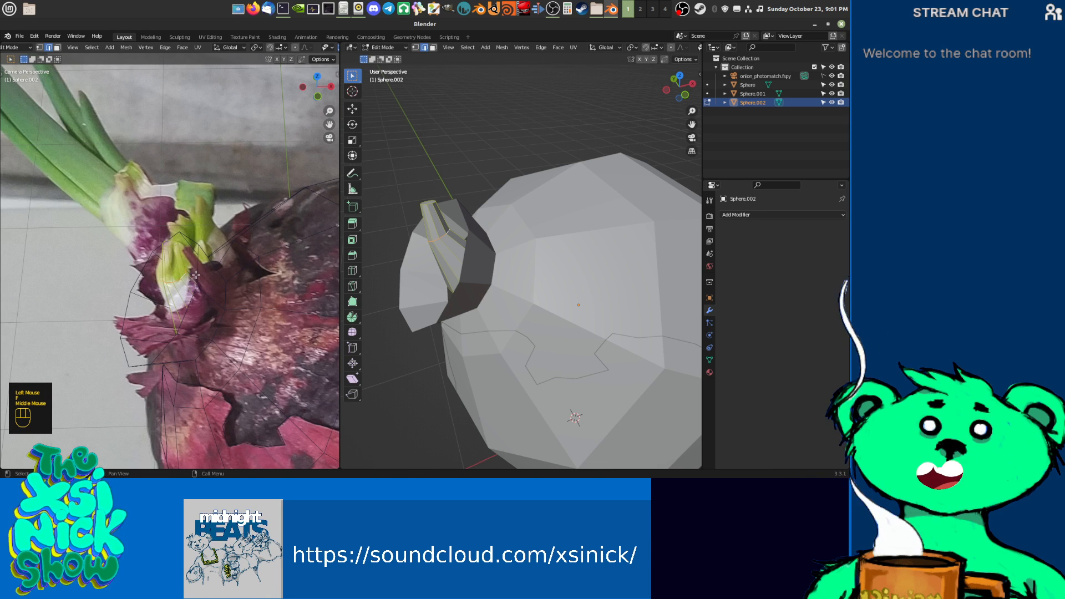
{"action": "key", "text": "g"}
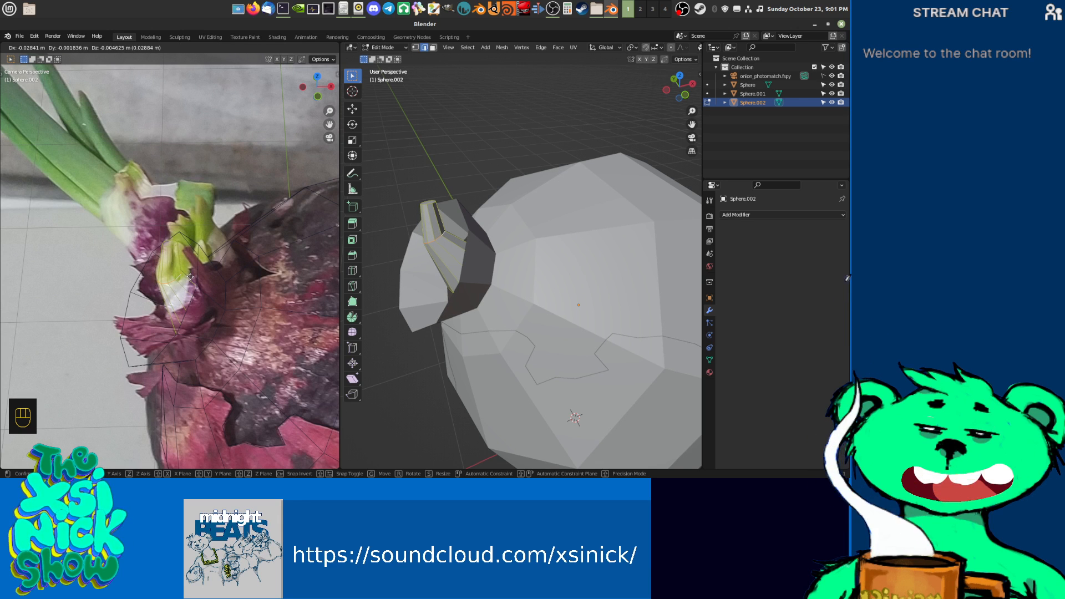
{"action": "left_click", "coordinate": [190, 276]}
Step: Select the edge loop at the sprout's base, scale it down and move it about 0.06 m in the camera view
{"action": "middle_click_drag", "start_coordinate": [466, 293], "coordinate": [509, 269], "text": "shift"}
{"action": "left_click", "coordinate": [538, 261]}
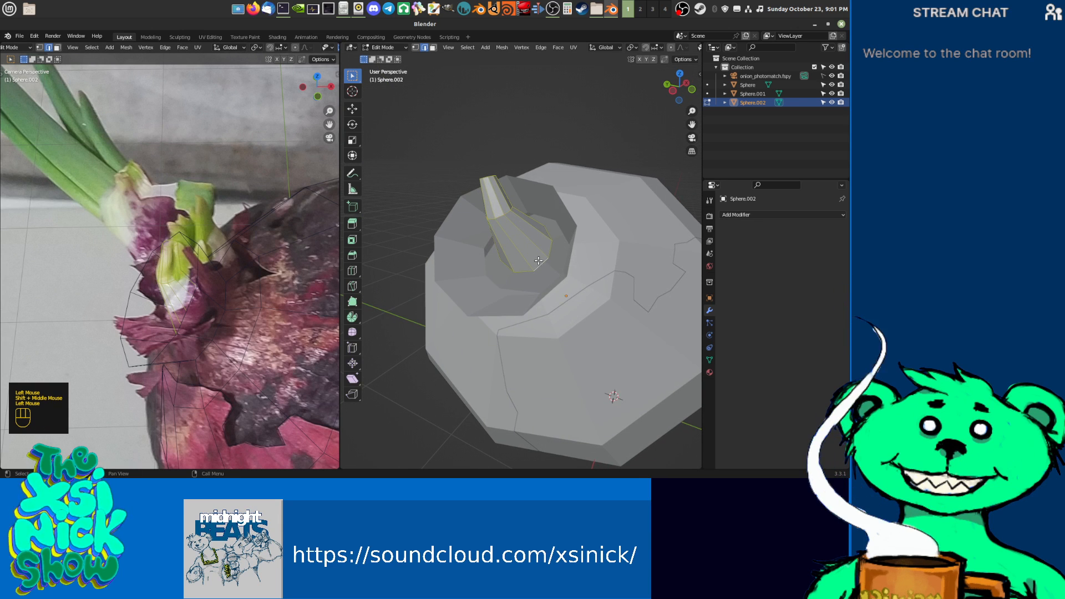
{"action": "left_click", "coordinate": [548, 254], "text": "alt+shift"}
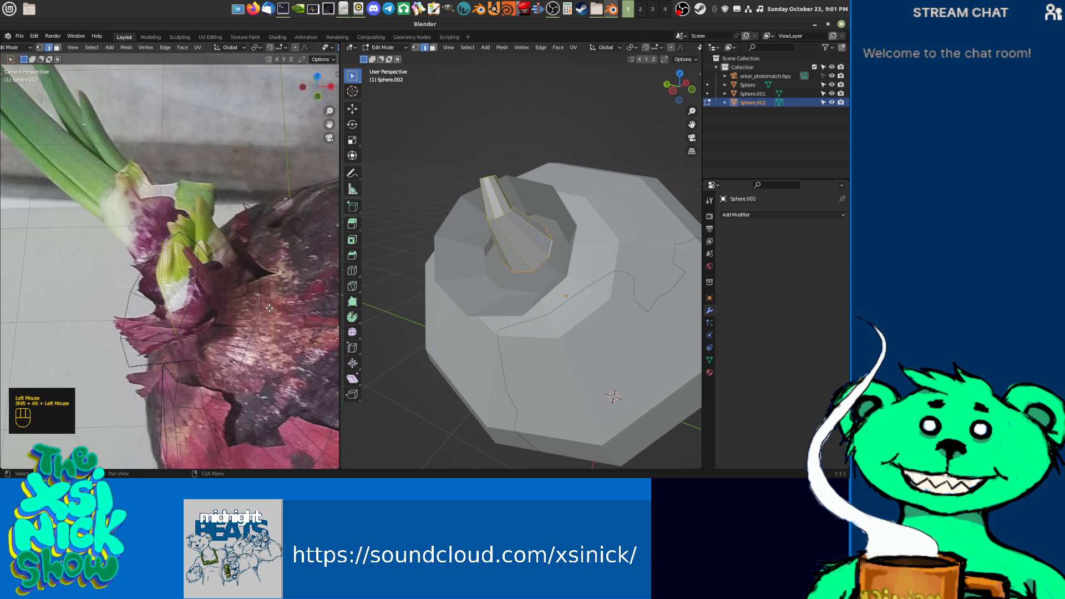
{"action": "key", "text": "s"}
{"action": "left_click", "coordinate": [247, 308]}
{"action": "key", "text": "g"}
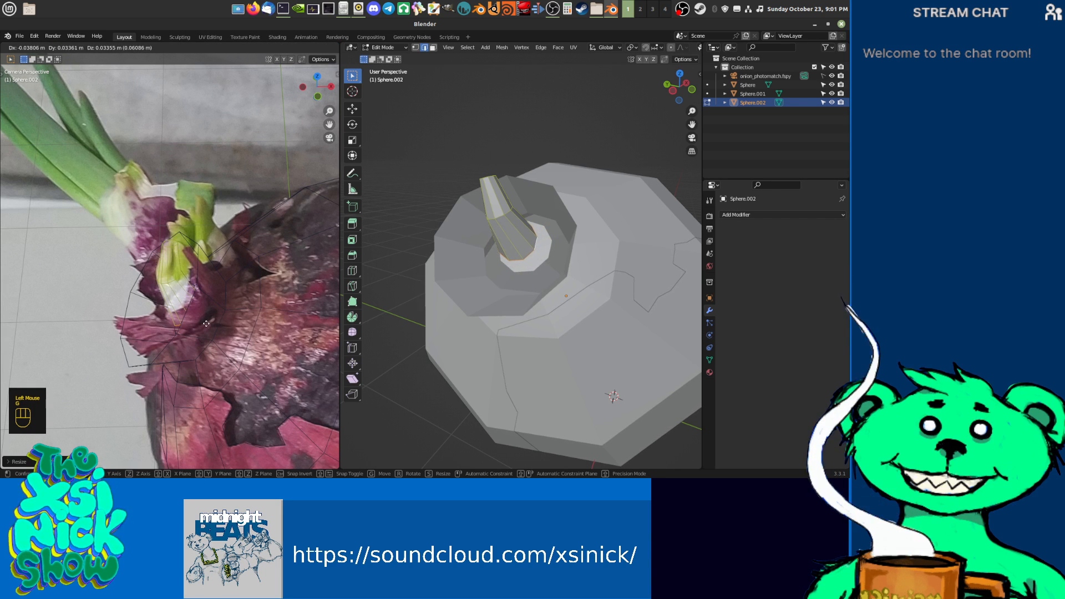
{"action": "left_click", "coordinate": [206, 323]}
Step: Switch to face selection and change from editing the sprout to editing the main onion object
{"action": "middle_click_drag", "start_coordinate": [500, 230], "coordinate": [547, 229]}
{"action": "key", "text": "ctrl+Tab"}
{"action": "left_click", "coordinate": [506, 293]}
{"action": "left_click", "coordinate": [550, 201]}
{"action": "left_click", "coordinate": [551, 196]}
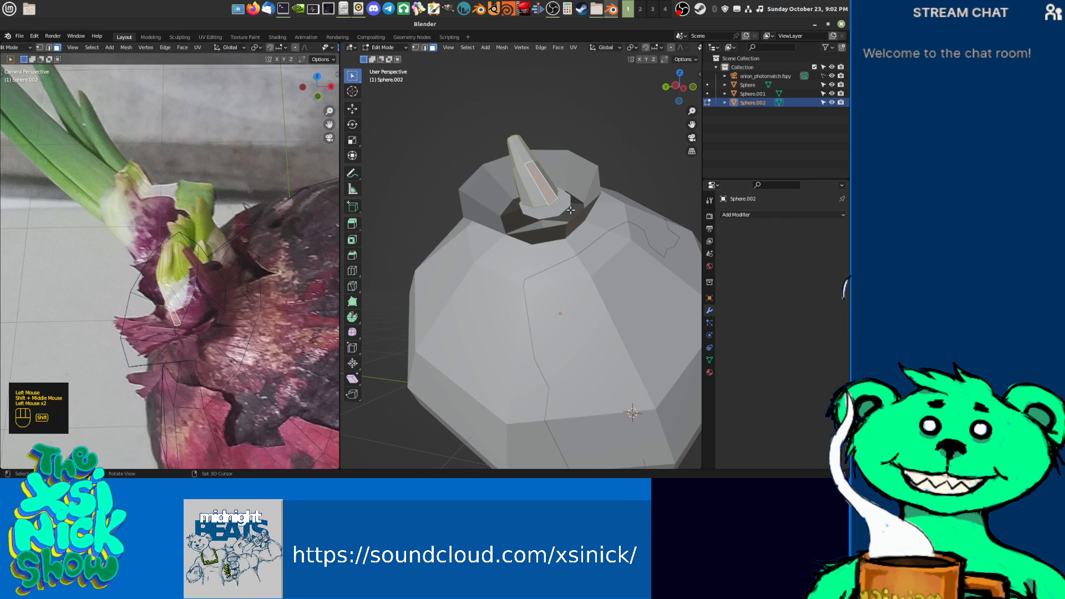
{"action": "key", "text": "Tab"}
{"action": "left_click", "coordinate": [570, 210]}
{"action": "key", "text": "Tab"}
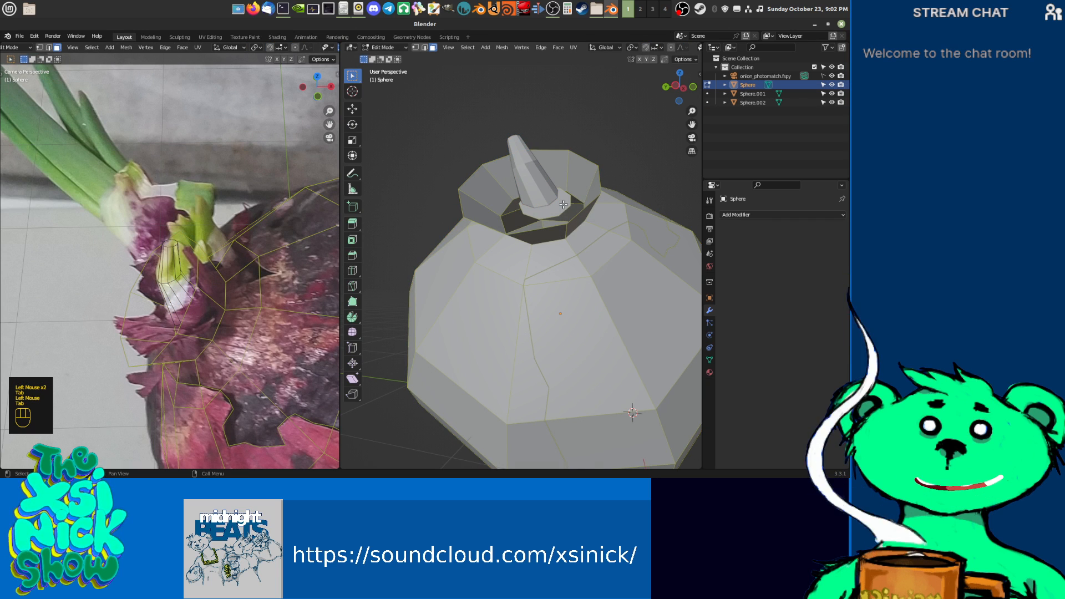
Step: Delete the leftover face around the sprout's base from the main onion mesh
{"action": "left_click", "coordinate": [564, 204]}
{"action": "key", "text": "Delete"}
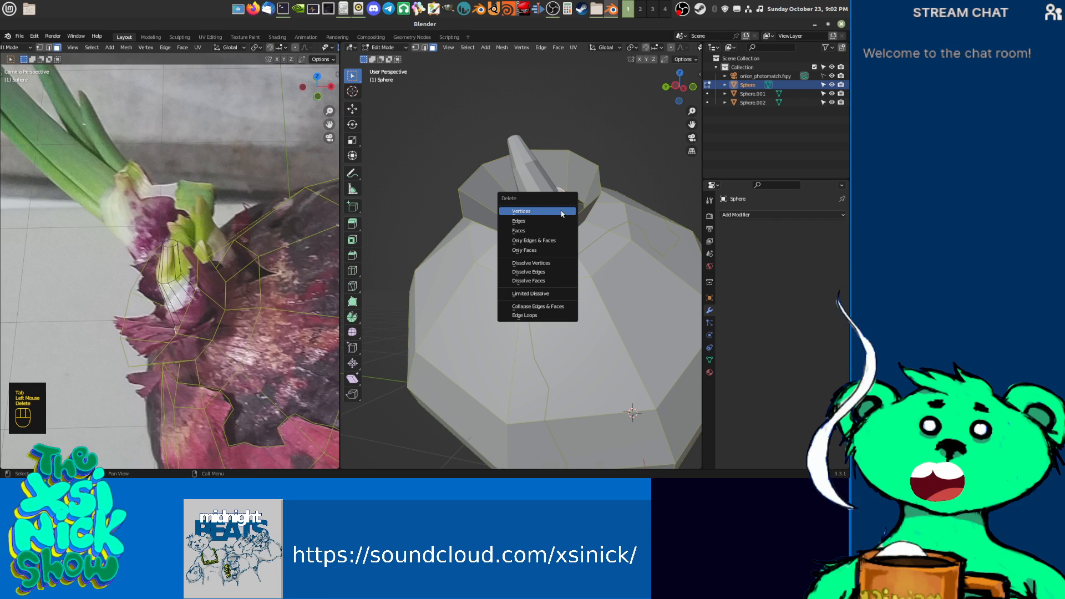
{"action": "left_click", "coordinate": [549, 221]}
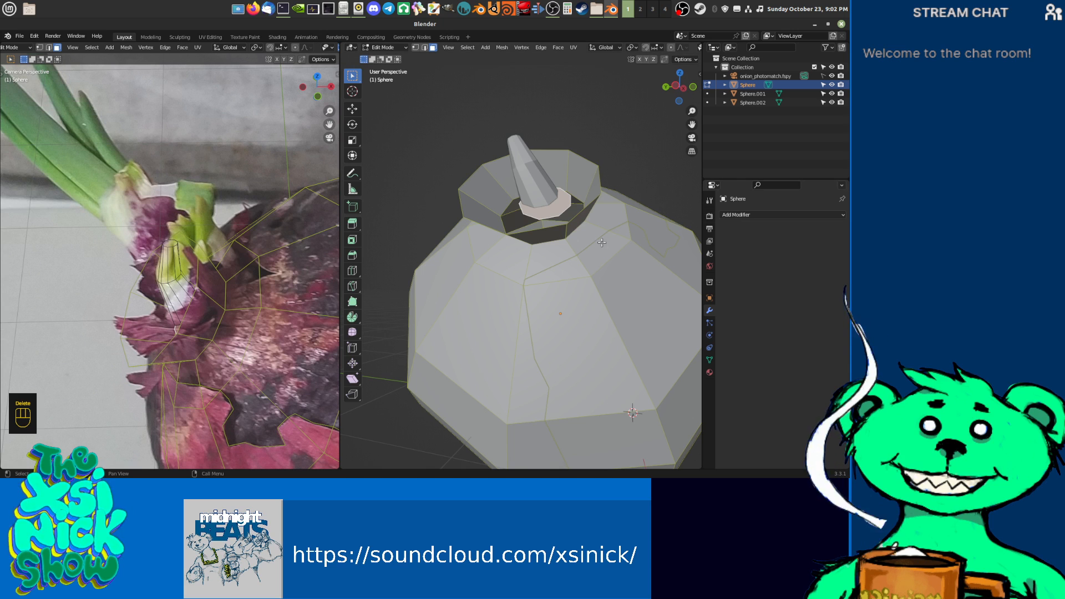
{"action": "key", "text": "x"}
{"action": "left_click", "coordinate": [580, 261]}
Step: Return to editing the separate sprout object, with edge selection active
{"action": "middle_click_drag", "start_coordinate": [580, 261], "coordinate": [492, 242], "text": "shift"}
{"action": "key", "text": "Tab"}
{"action": "left_click", "coordinate": [488, 236]}
{"action": "key", "text": "Tab"}
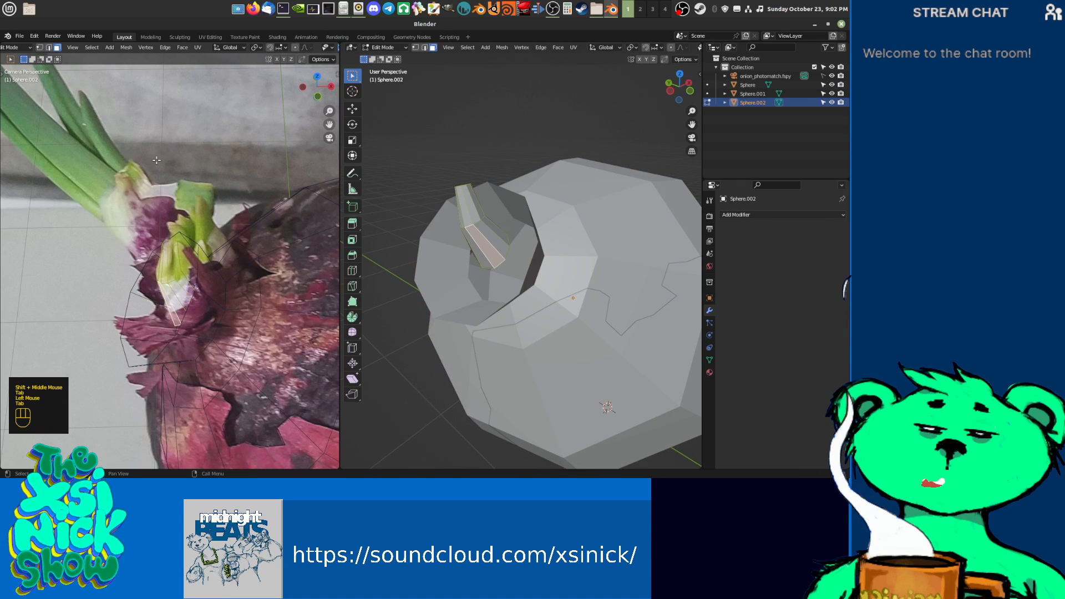
{"action": "key", "text": "ctrl+Tab"}
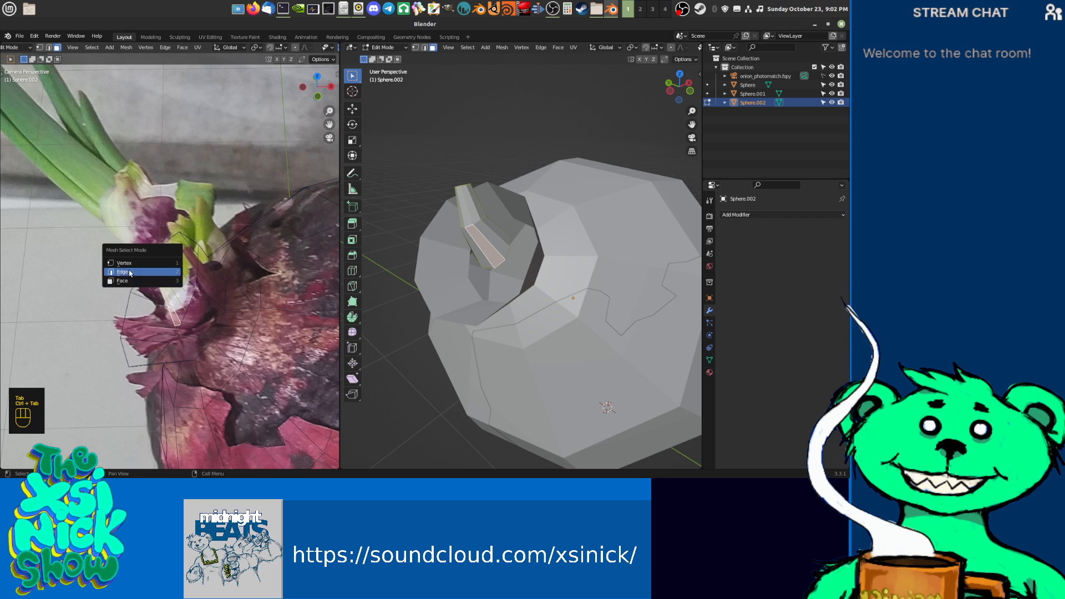
{"action": "left_click", "coordinate": [161, 271]}
Step: Select the sprout's middle edge ring, try a vertex bevel, switch it to affect edges and cancel
{"action": "scroll", "coordinate": [169, 268], "scroll_direction": "up", "scroll_amount": 2}
{"action": "middle_click_drag", "start_coordinate": [169, 267], "coordinate": [199, 270]}
{"action": "left_click", "coordinate": [204, 304]}
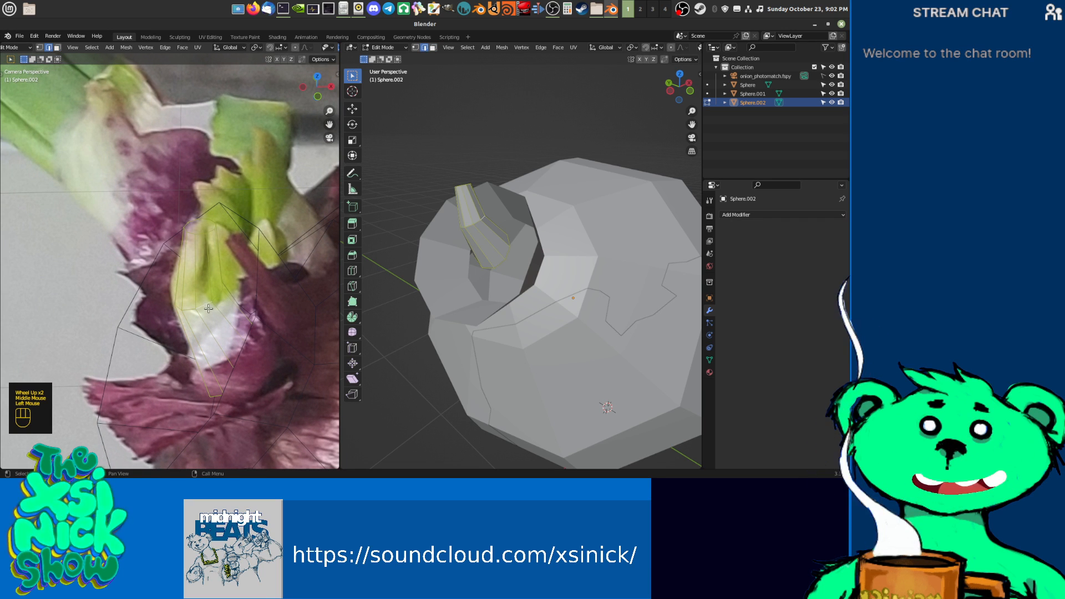
{"action": "left_click", "coordinate": [221, 300], "text": "alt+shift"}
{"action": "left_click", "coordinate": [222, 300], "text": "alt+shift"}
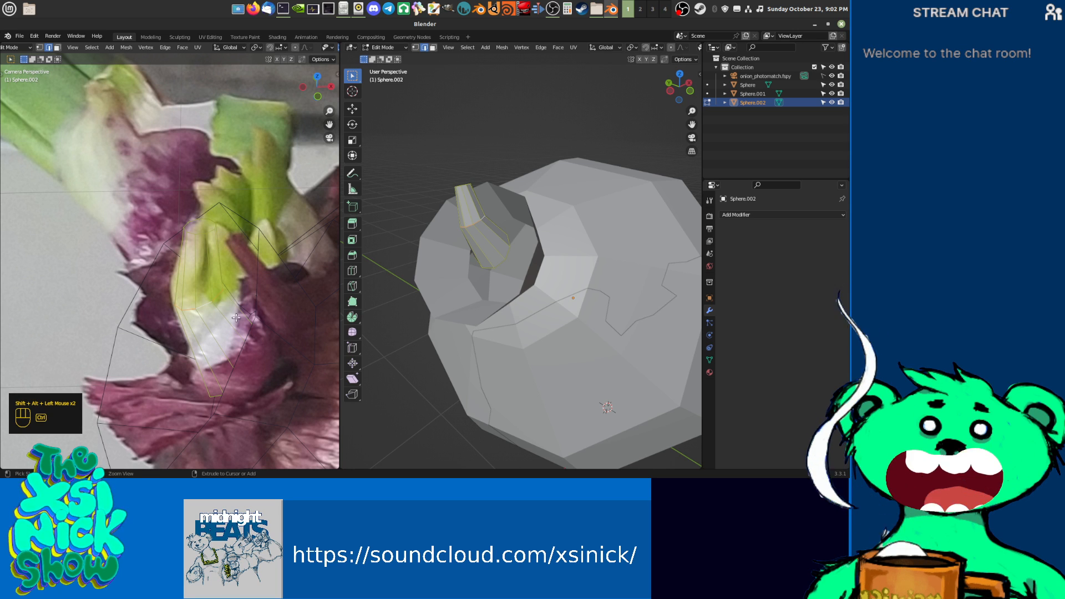
{"action": "key", "text": "ctrl+b"}
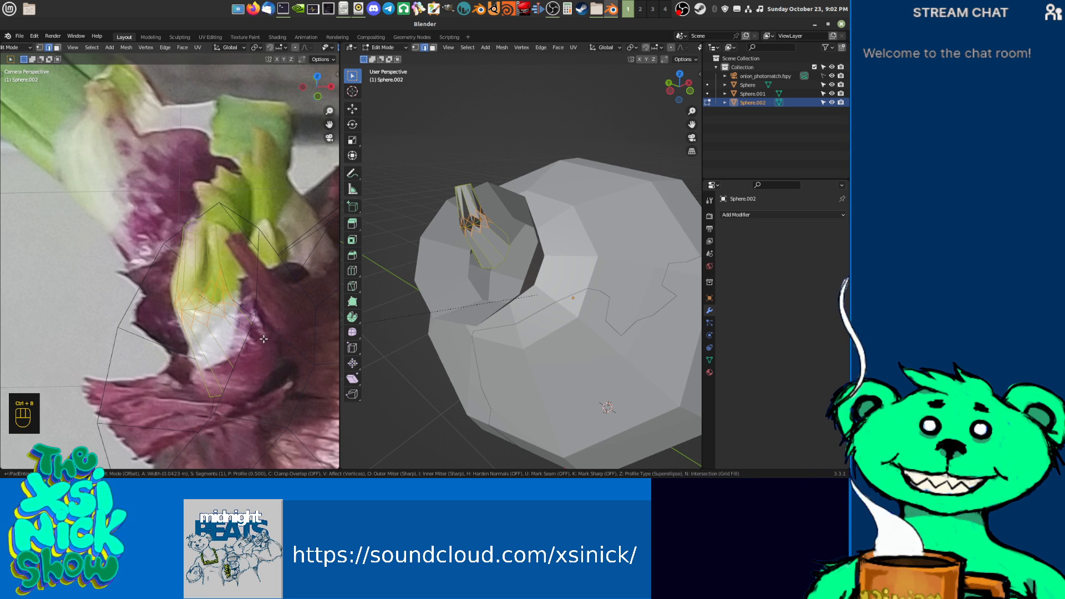
{"action": "key", "text": "v"}
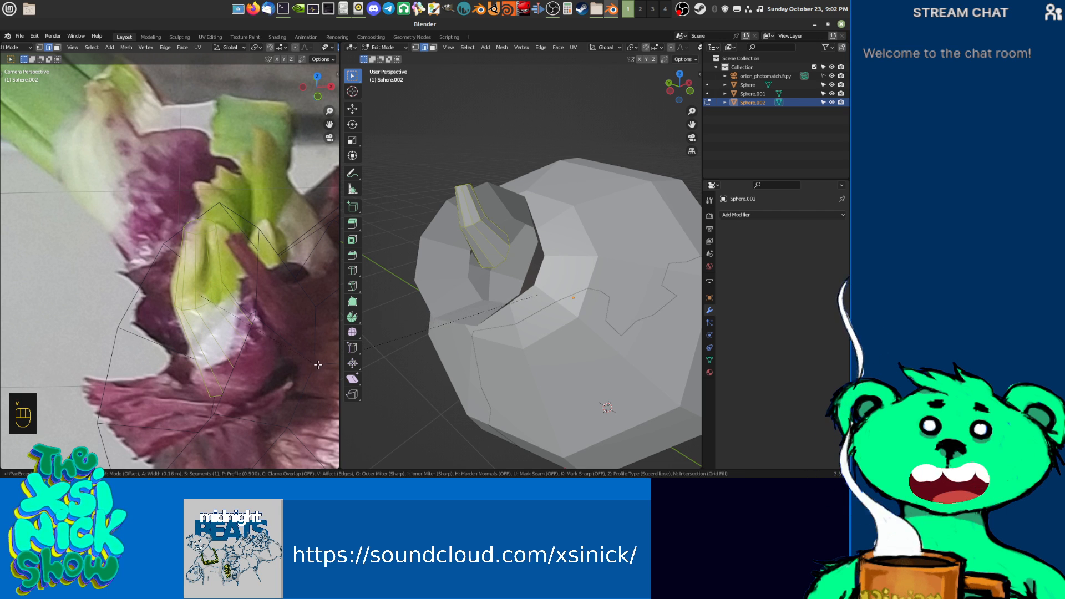
{"action": "right_click", "coordinate": [250, 315]}
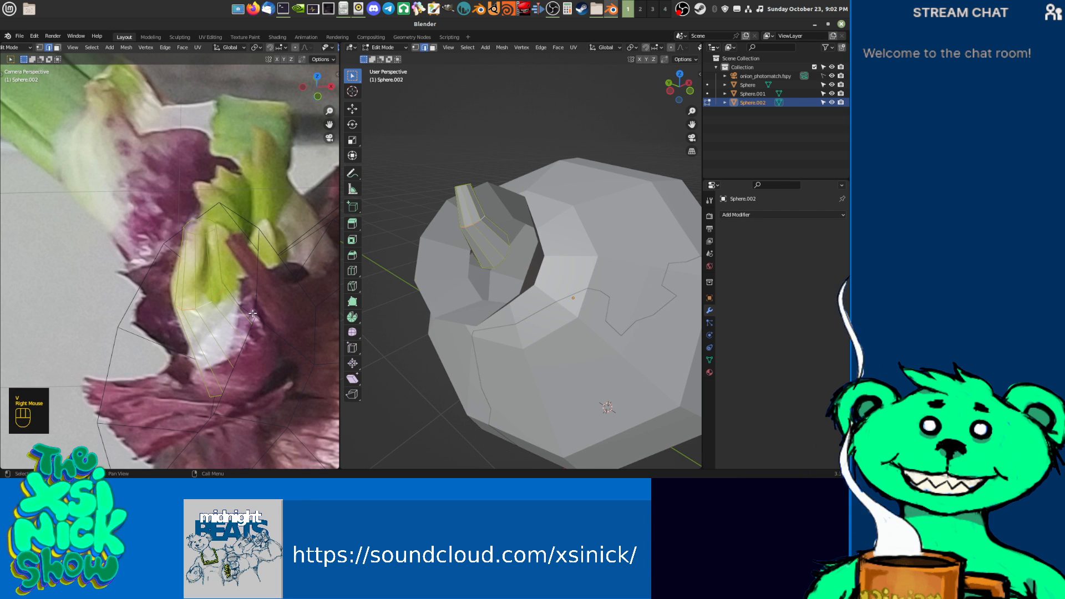
Step: Reselect the middle ring, retry the bevel with edges instead of vertices, then cancel and undo
{"action": "left_click", "coordinate": [206, 304], "text": "alt+shift"}
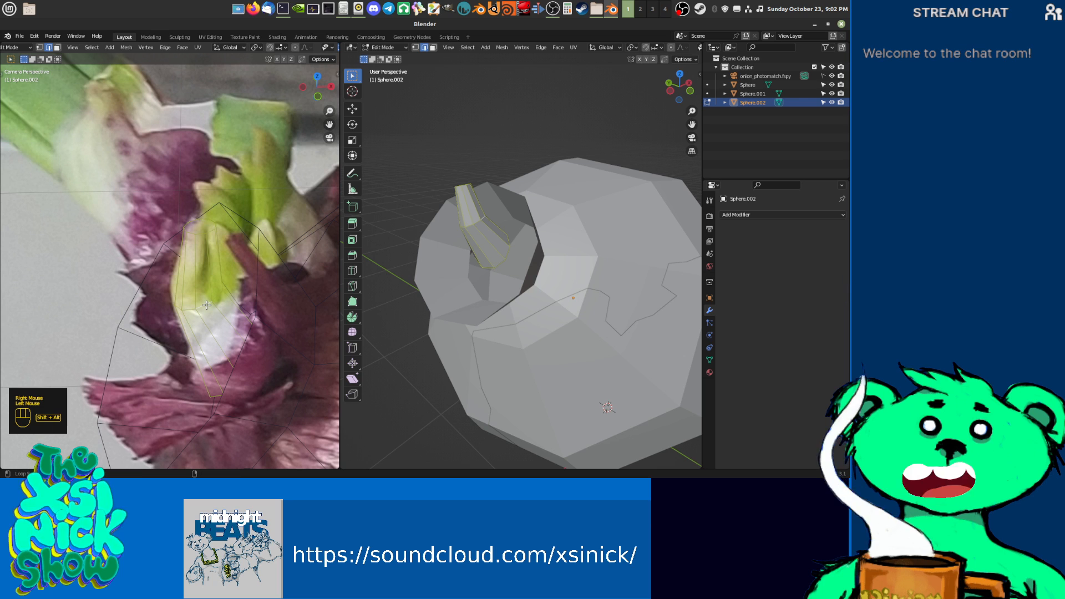
{"action": "left_click", "coordinate": [233, 320], "text": "alt+shift"}
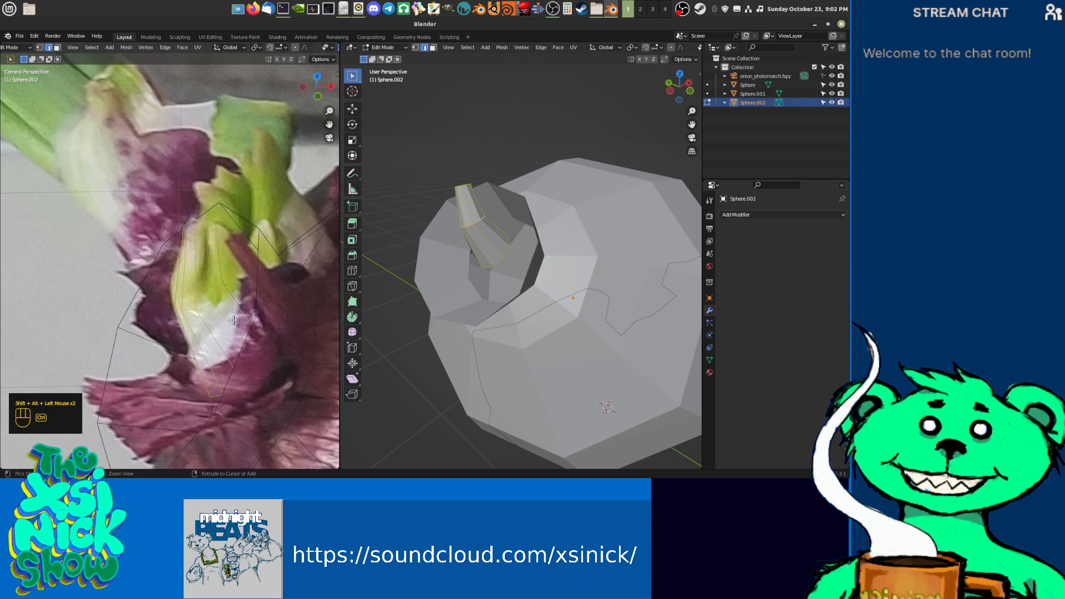
{"action": "key", "text": "ctrl+b"}
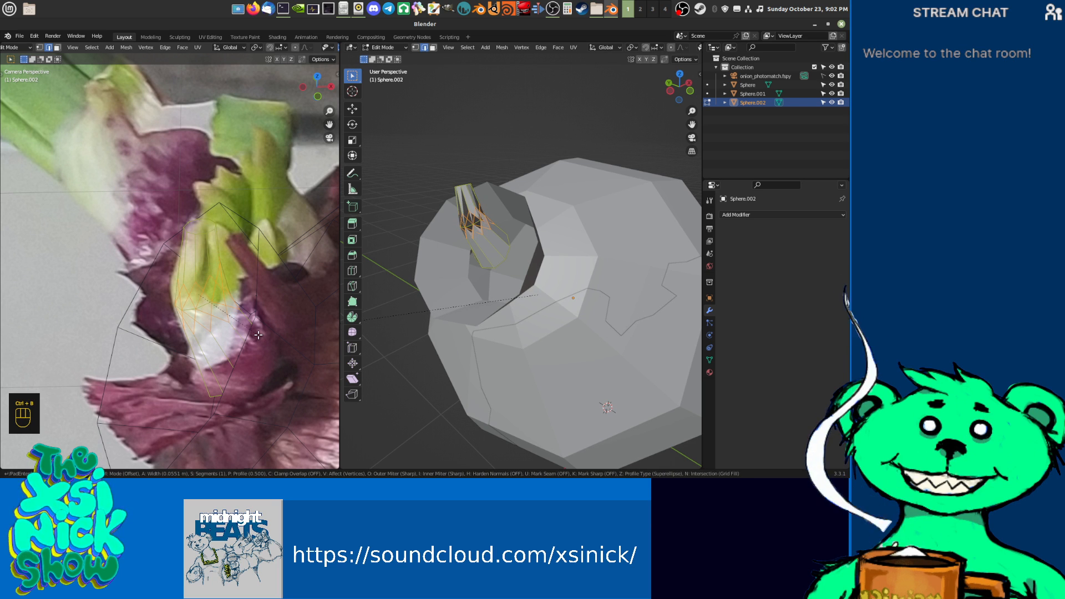
{"action": "key", "text": "v"}
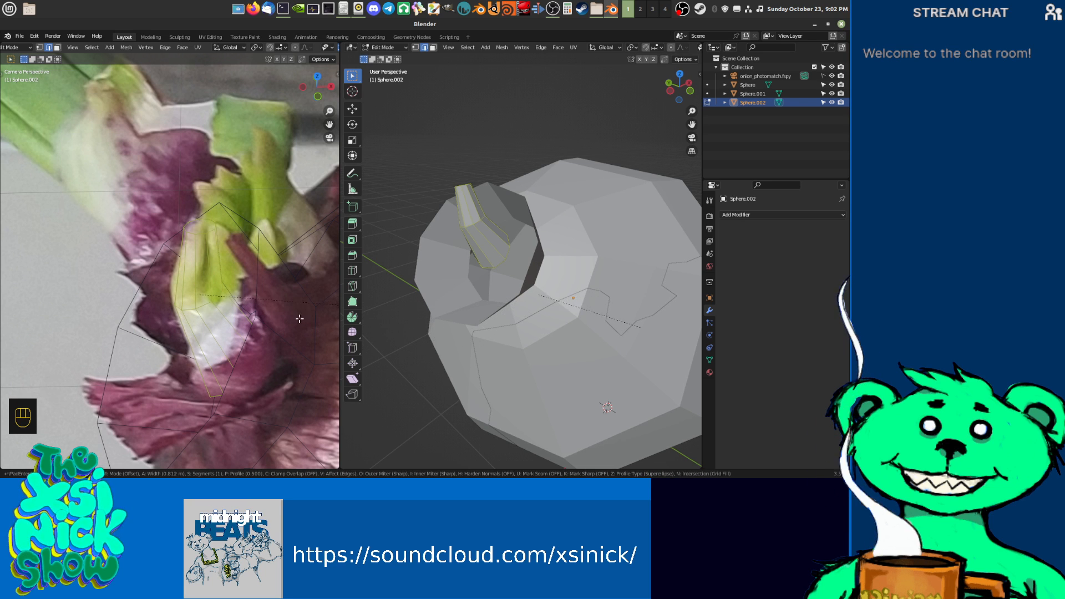
{"action": "right_click", "coordinate": [200, 265]}
{"action": "key", "text": "ctrl+z"}
Step: Apply the sprout's object transform in Object Mode and return to editing its mesh
{"action": "key", "text": "Tab"}
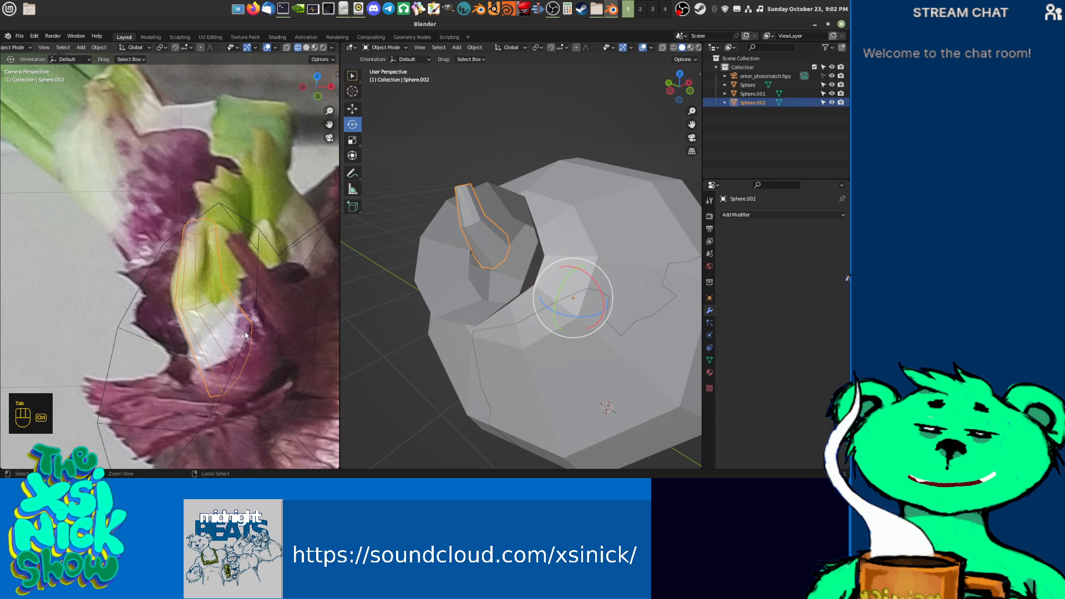
{"action": "key", "text": "ctrl+a"}
{"action": "left_click", "coordinate": [226, 335]}
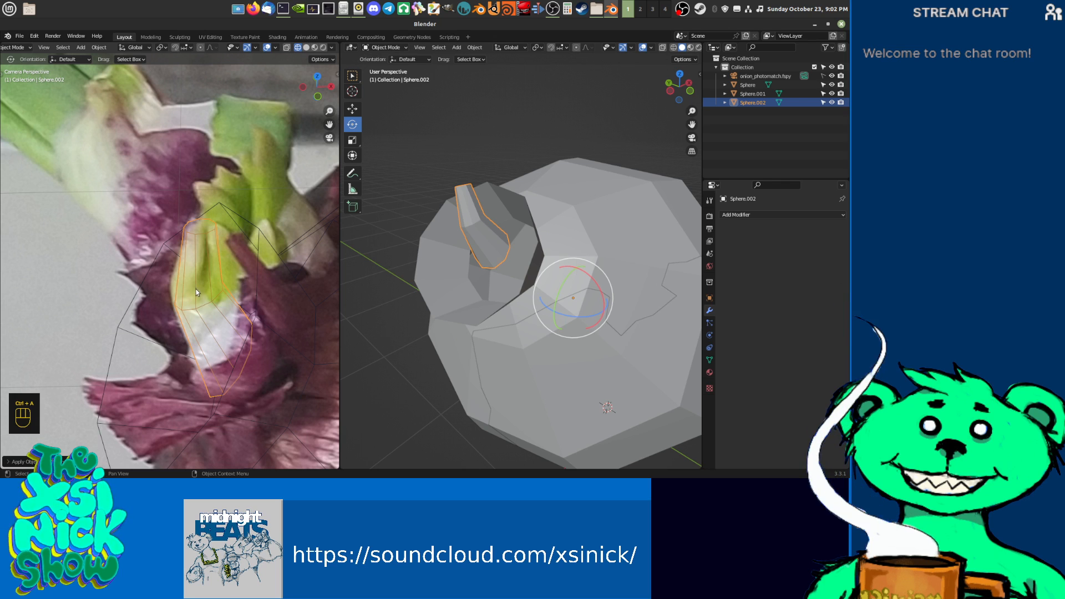
{"action": "key", "text": "Tab"}
Step: Test and cancel an edge move, then try bevelling the whole middle ring by edges again and cancel
{"action": "left_click", "coordinate": [206, 315]}
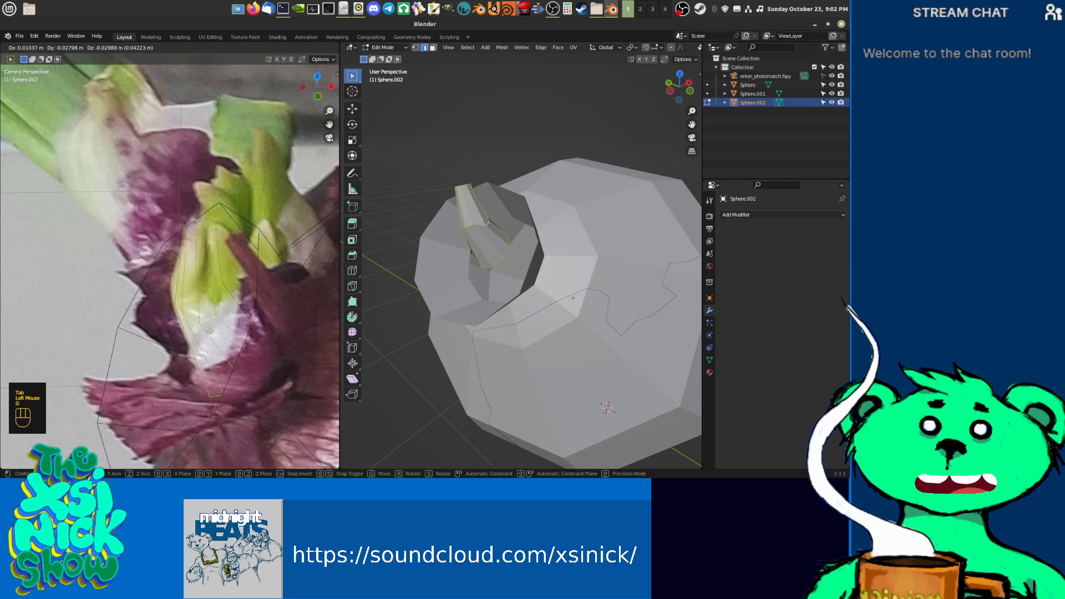
{"action": "key", "text": "g"}
{"action": "right_click", "coordinate": [206, 306]}
{"action": "double_click", "coordinate": [207, 306], "text": "alt+shift"}
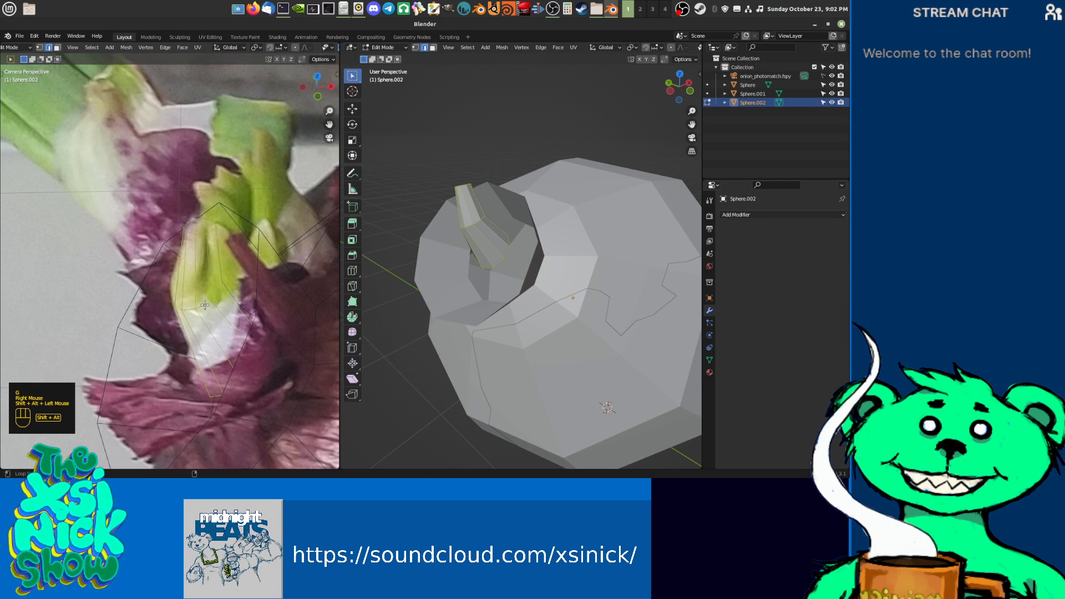
{"action": "key", "text": "ctrl+b"}
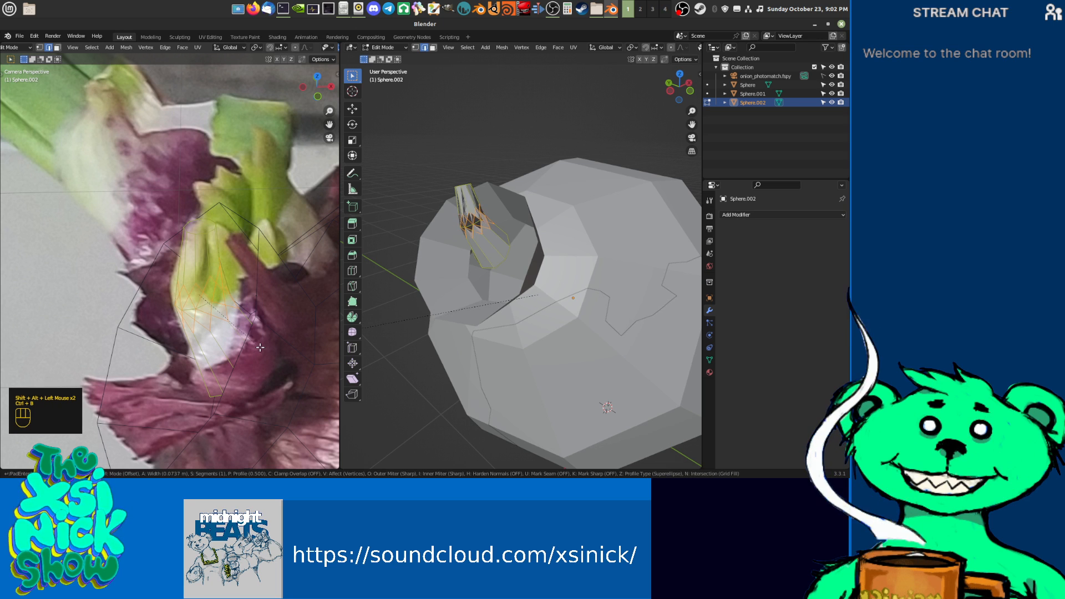
{"action": "key", "text": "v"}
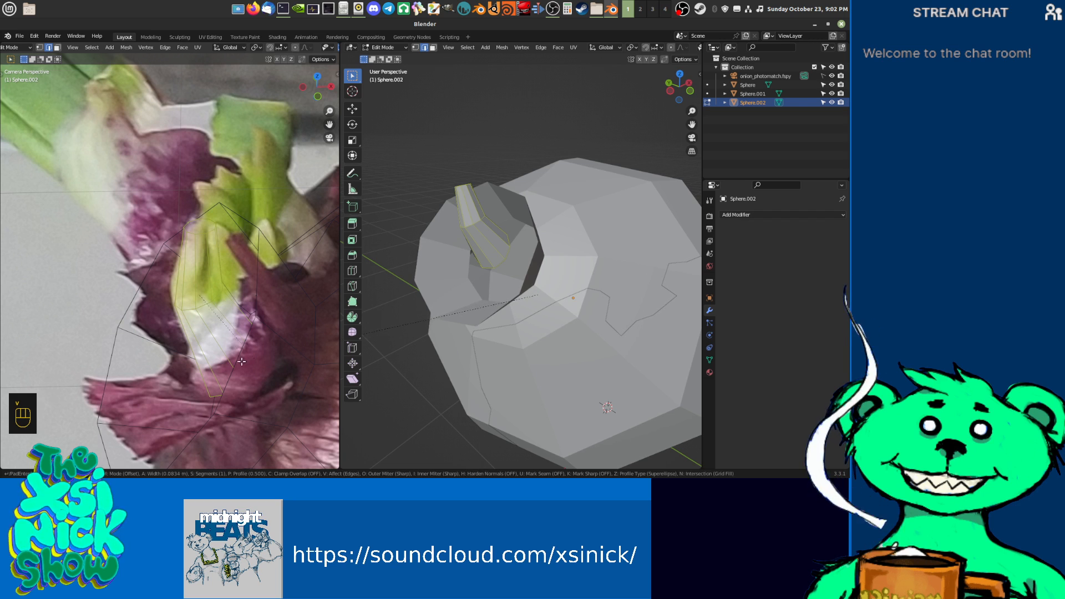
{"action": "right_click", "coordinate": [303, 379]}
{"action": "middle_click_drag", "start_coordinate": [281, 50], "coordinate": [188, 50]}
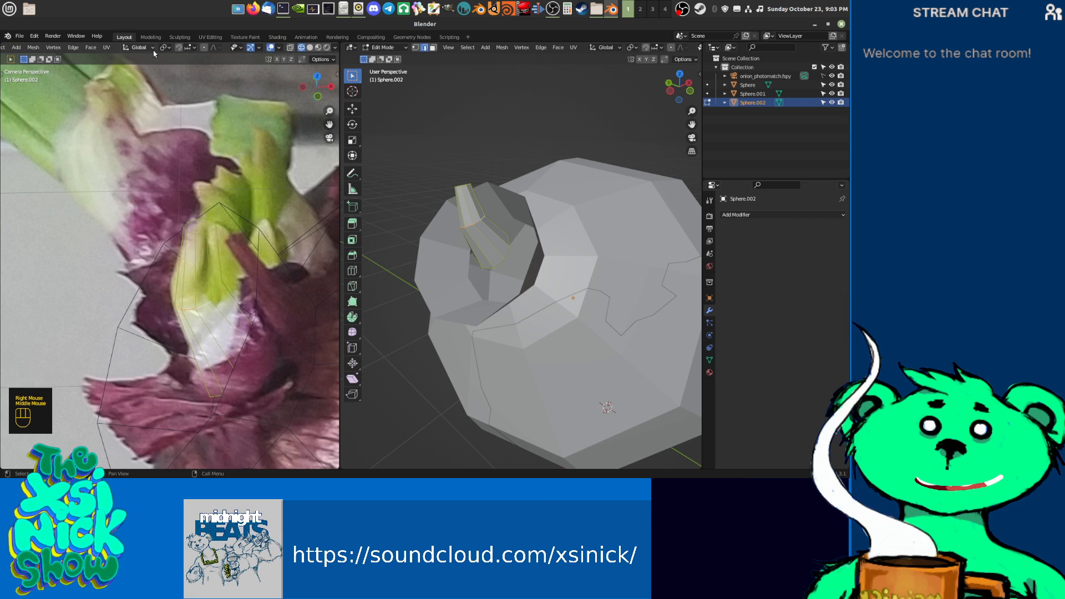
Step: Check the pivot point and orientation options, then try scaling the sprout's middle edge ring and cancel
{"action": "left_click", "coordinate": [164, 47]}
{"action": "left_click", "coordinate": [171, 59]}
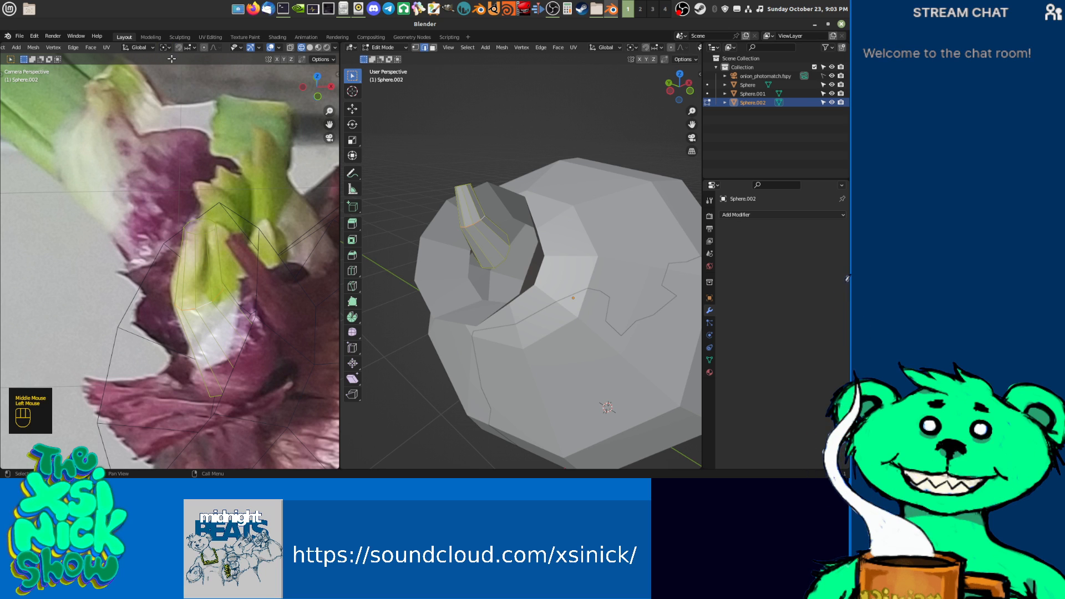
{"action": "left_click", "coordinate": [137, 47]}
{"action": "left_click", "coordinate": [137, 50]}
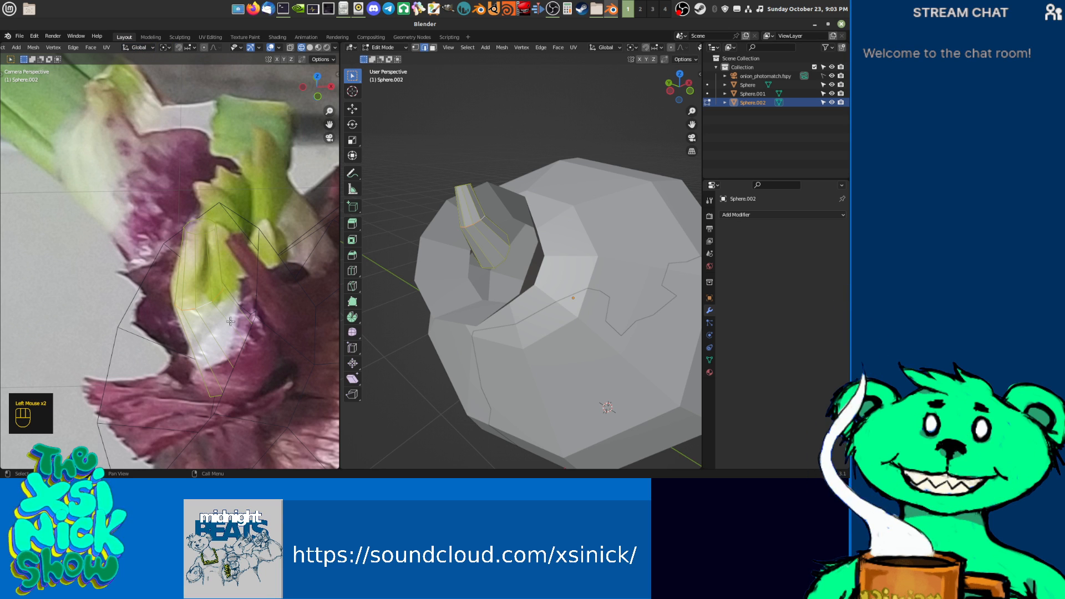
{"action": "key", "text": "s"}
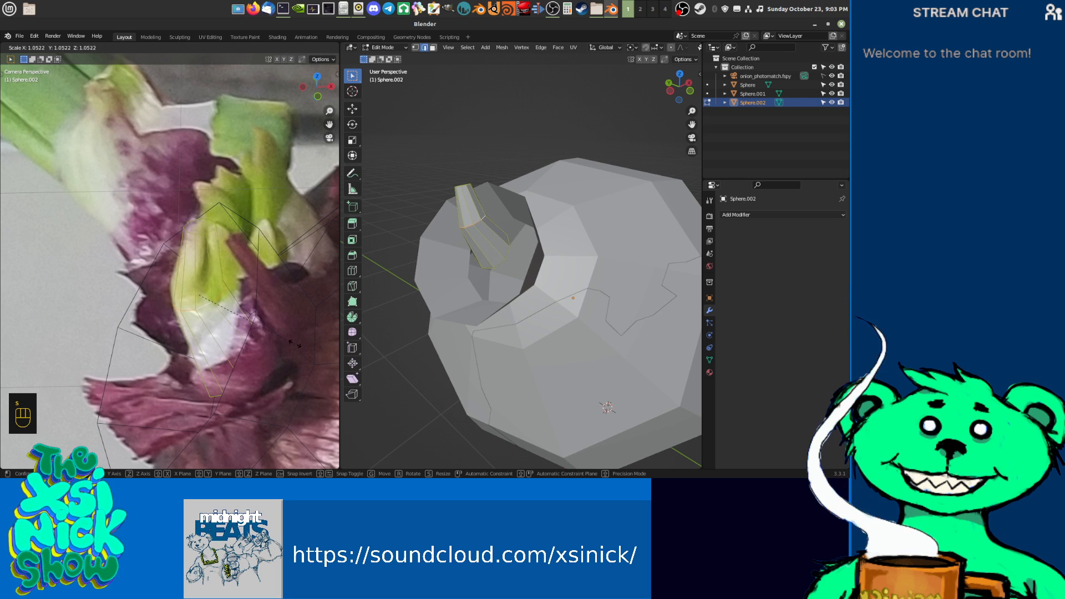
{"action": "right_click", "coordinate": [292, 340]}
Step: Reselect the sprout's middle edge ring, try an edge bevel on it, look over the snapping options and undo the bevel
{"action": "left_click", "coordinate": [202, 309], "text": "shift"}
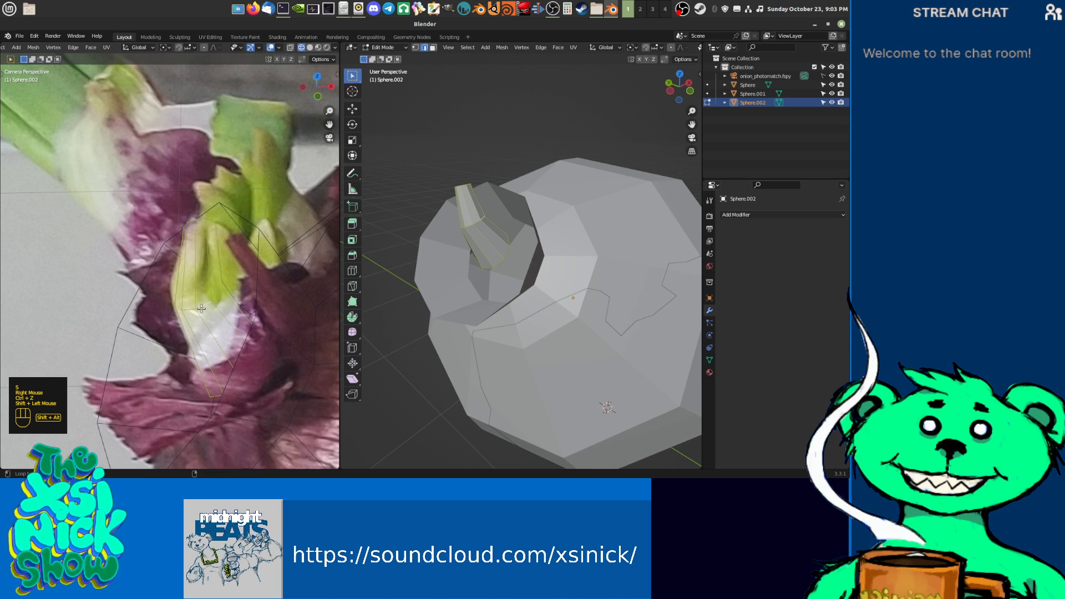
{"action": "left_click", "coordinate": [203, 307], "text": "alt+shift"}
{"action": "key", "text": "b"}
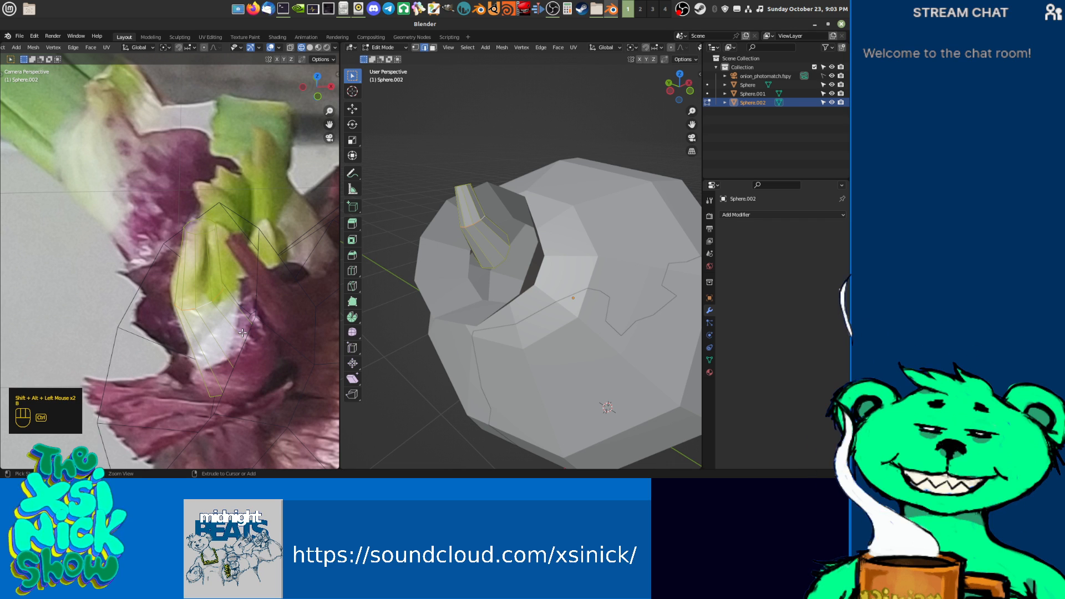
{"action": "key", "text": "ctrl+b"}
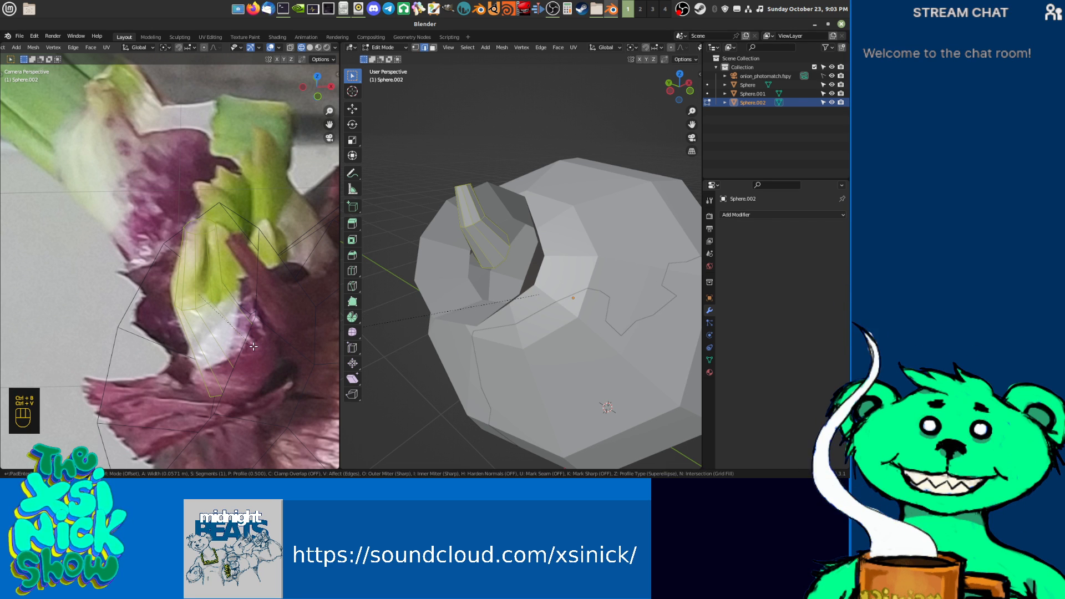
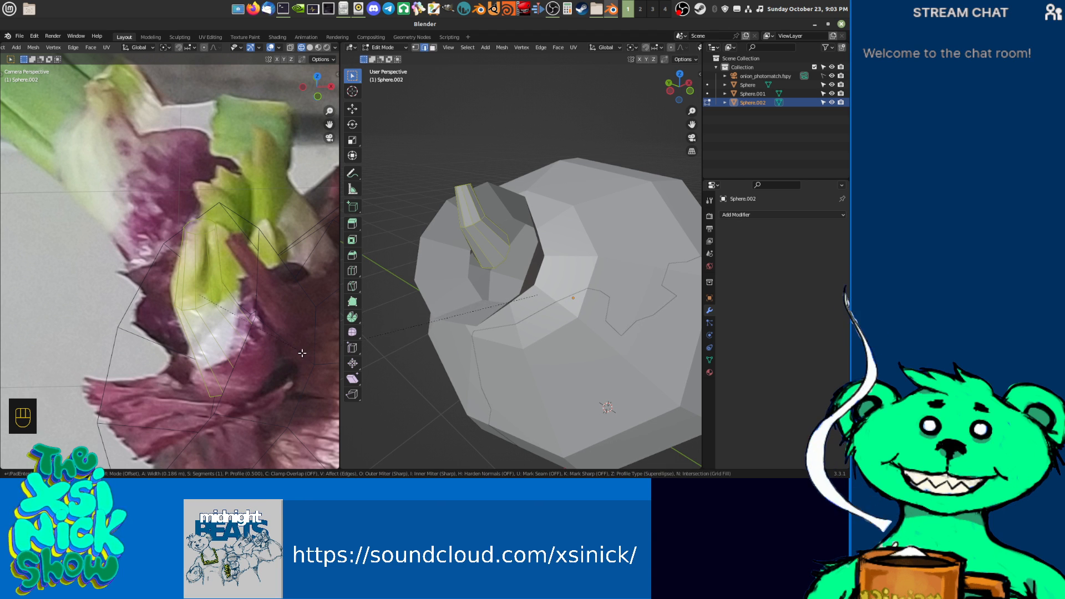
{"action": "left_click", "coordinate": [300, 353]}
{"action": "middle_click_drag", "start_coordinate": [475, 304], "coordinate": [333, 155], "text": "shift"}
{"action": "left_click", "coordinate": [191, 47]}
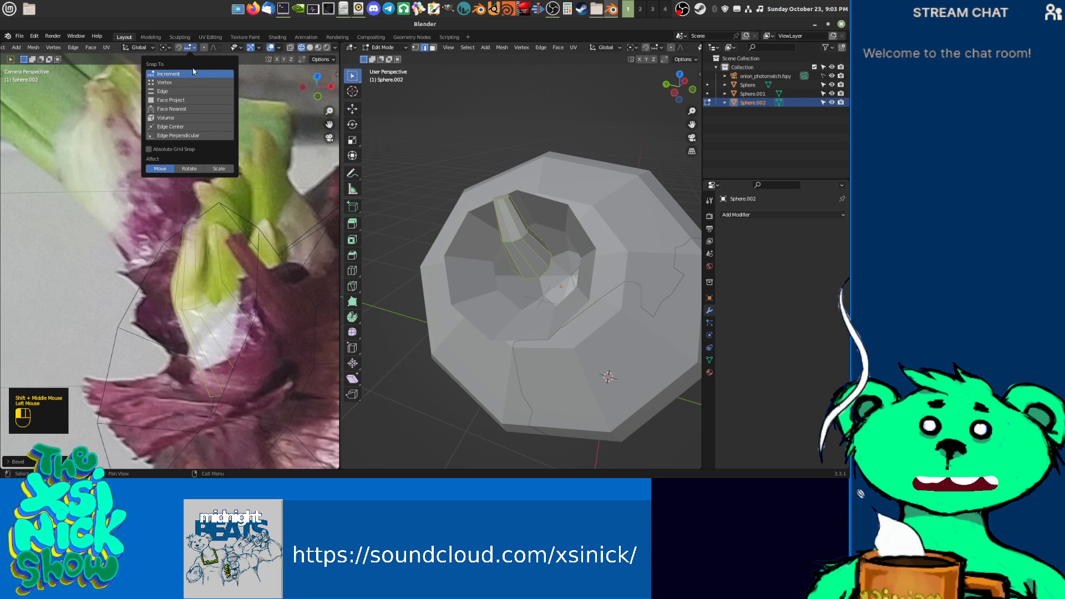
{"action": "left_click", "coordinate": [191, 84]}
{"action": "middle_click_drag", "start_coordinate": [529, 237], "coordinate": [511, 222]}
{"action": "scroll", "coordinate": [516, 249], "scroll_direction": "up", "scroll_amount": 2}
{"action": "key", "text": "ctrl+z"}
Step: Test selecting a sprout face in face mode, return to edge mode, try moving a single middle edge and cancel
{"action": "key", "text": "ctrl+Tab"}
{"action": "left_click", "coordinate": [473, 255]}
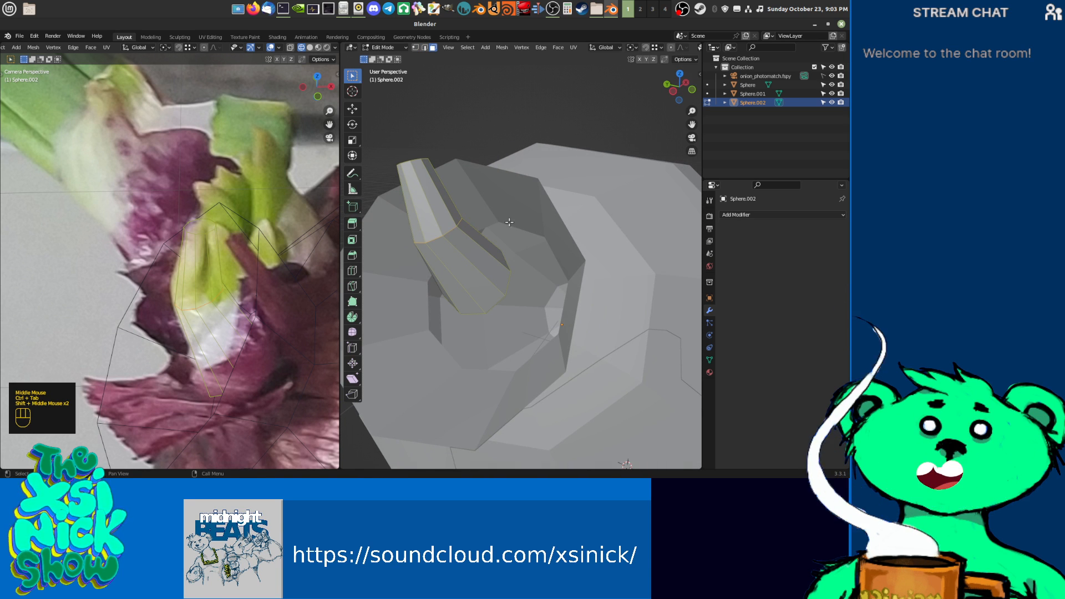
{"action": "left_click", "coordinate": [452, 229]}
{"action": "key", "text": "ctrl+Tab"}
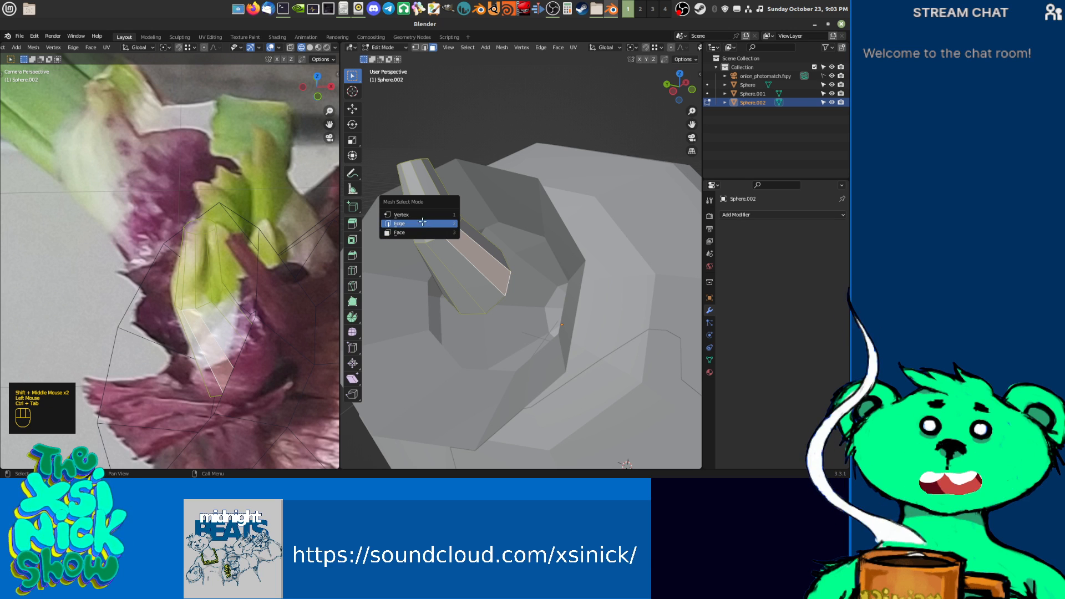
{"action": "left_click", "coordinate": [425, 224]}
{"action": "left_click", "coordinate": [434, 244]}
{"action": "key", "text": "g"}
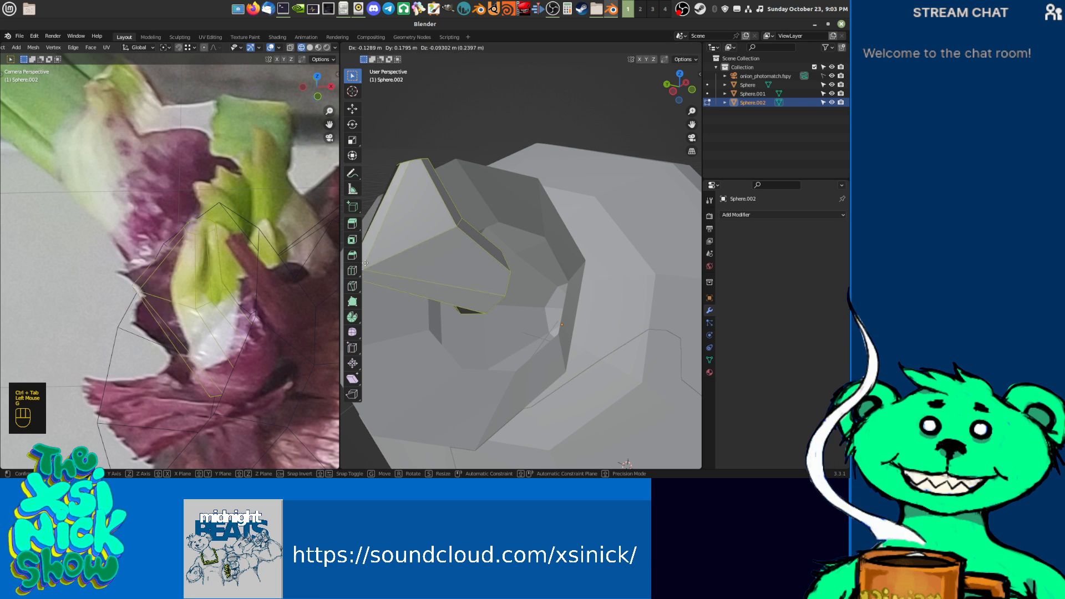
{"action": "right_click", "coordinate": [382, 271]}
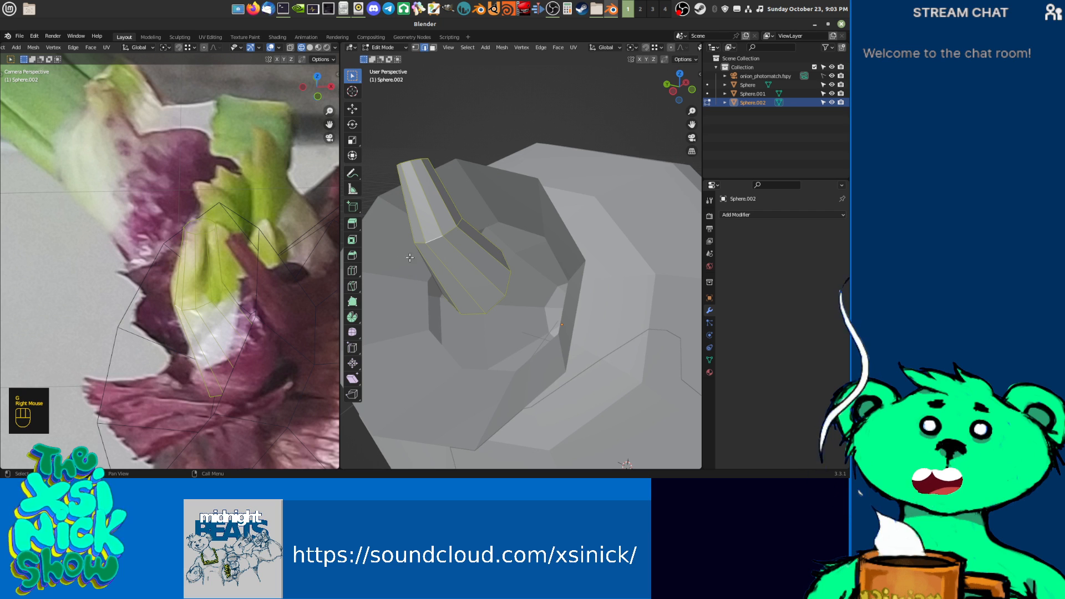
Step: Select the sprout's whole middle edge ring and move it to follow the sprout's outline in the photo
{"action": "left_click", "coordinate": [452, 232], "text": "alt+shift"}
{"action": "left_click", "coordinate": [452, 232], "text": "alt+shift"}
{"action": "left_click", "coordinate": [451, 232], "text": "alt+shift"}
{"action": "left_click", "coordinate": [452, 232], "text": "alt+shift"}
{"action": "key", "text": "g"}
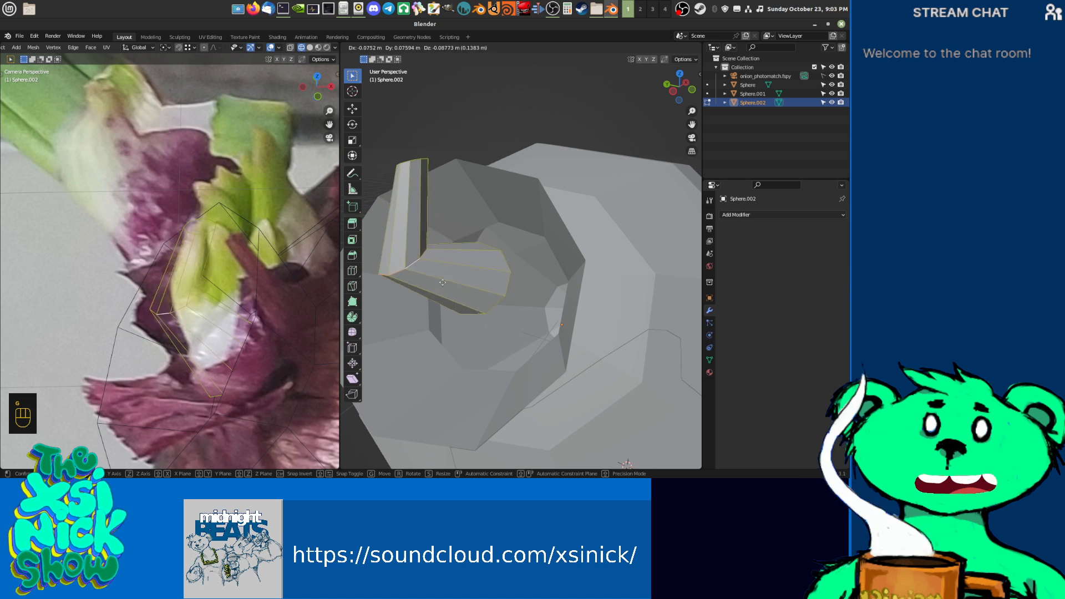
{"action": "left_click", "coordinate": [464, 273]}
{"action": "middle_click_drag", "start_coordinate": [464, 273], "coordinate": [665, 277], "text": "shift"}
{"action": "middle_click_drag", "start_coordinate": [227, 312], "coordinate": [226, 311]}
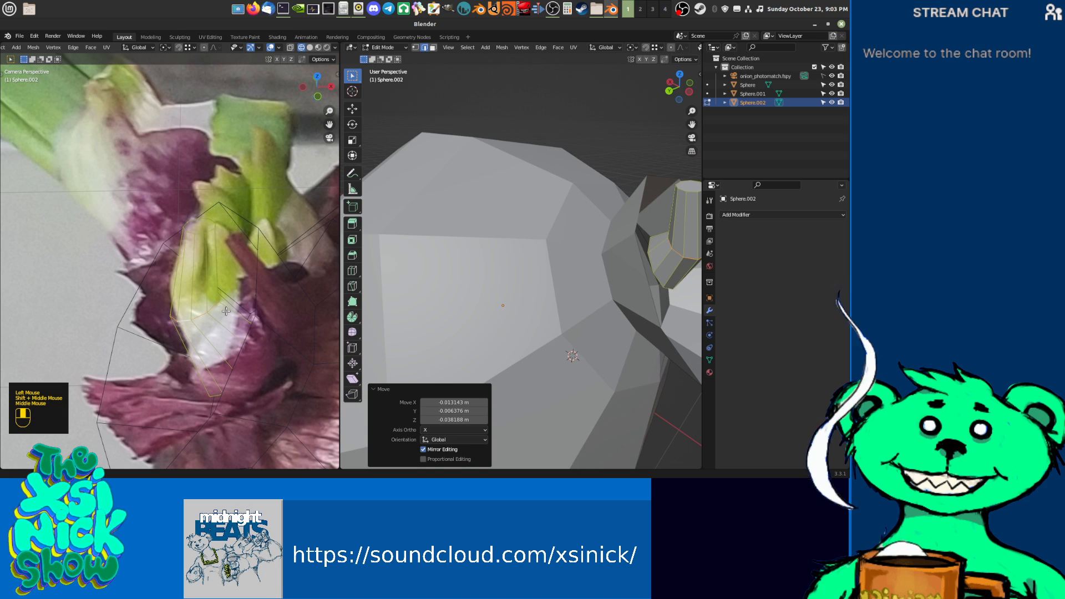
{"action": "scroll", "coordinate": [210, 300], "scroll_direction": "down", "scroll_amount": 1}
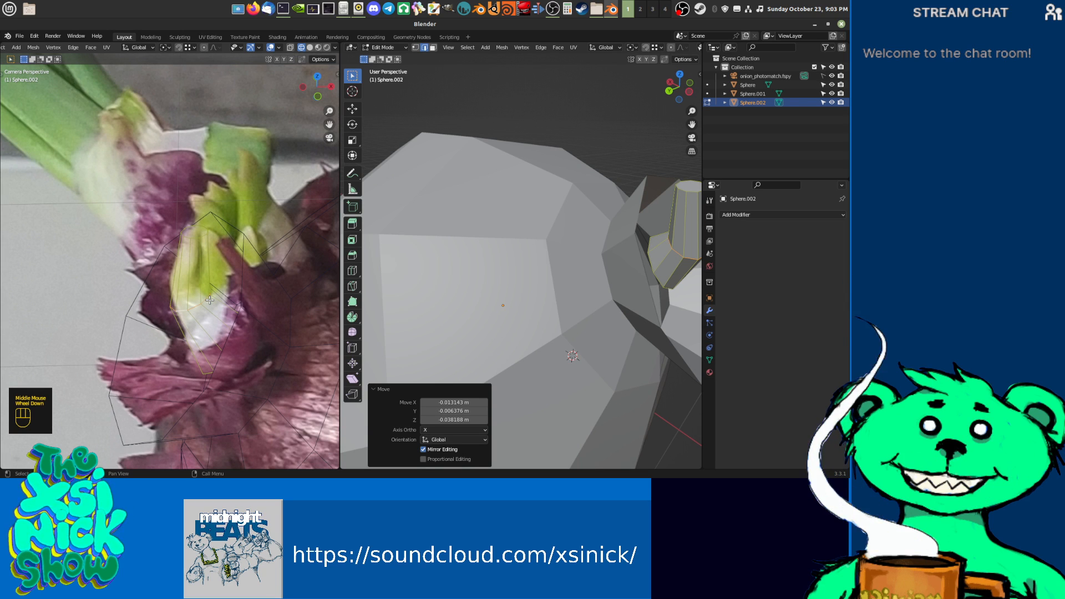
Step: Select the edge loop at the sprout's tip and scale it down to about 0.52
{"action": "key", "text": "ctrl+Tab"}
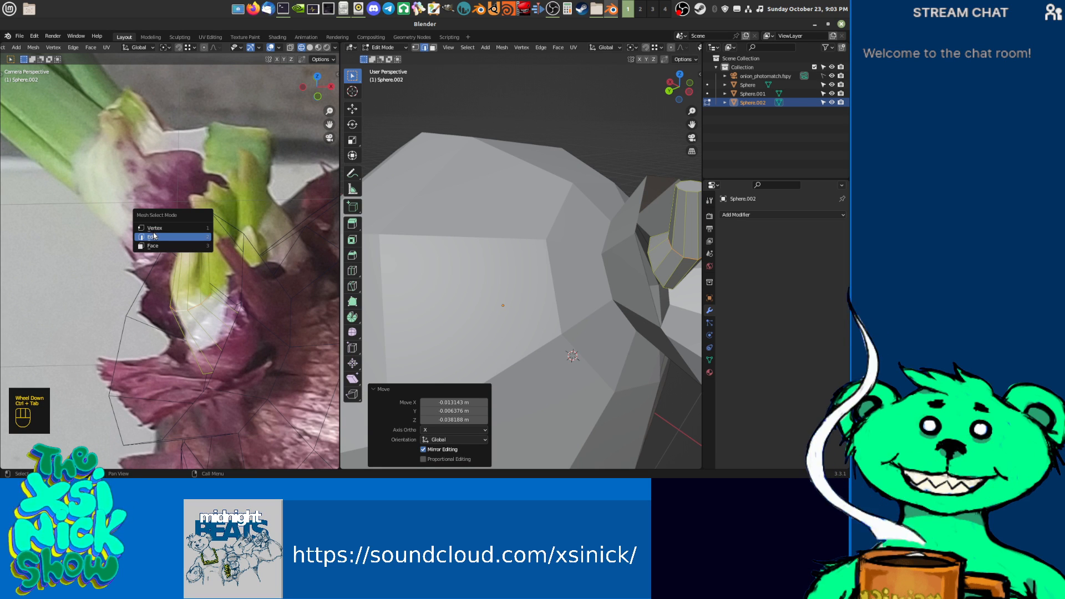
{"action": "left_click", "coordinate": [209, 237]}
{"action": "left_click", "coordinate": [199, 237]}
{"action": "left_click", "coordinate": [195, 235], "text": "alt+shift"}
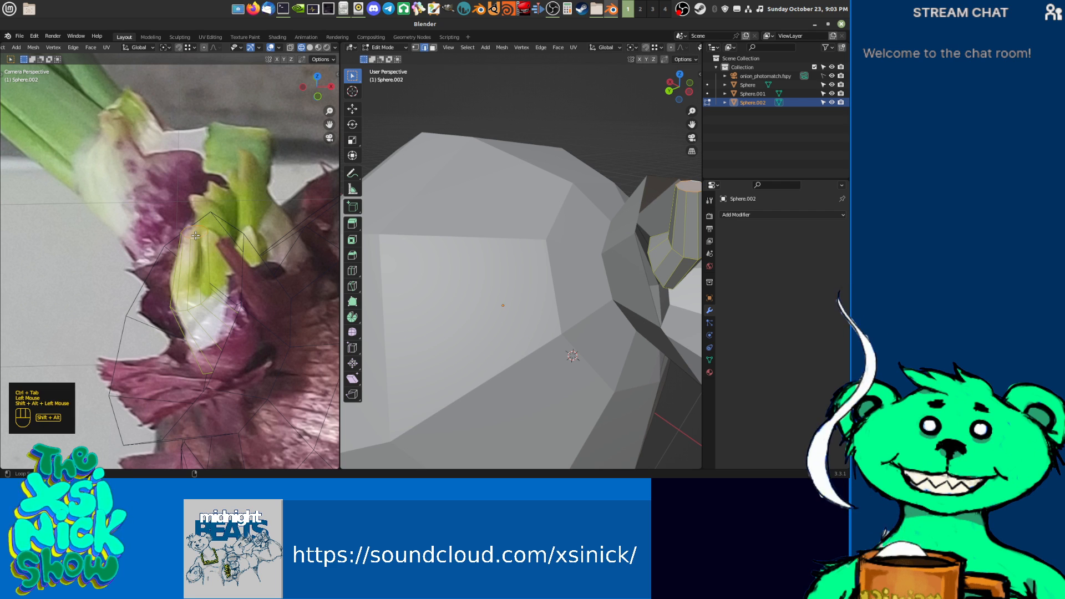
{"action": "key", "text": "s"}
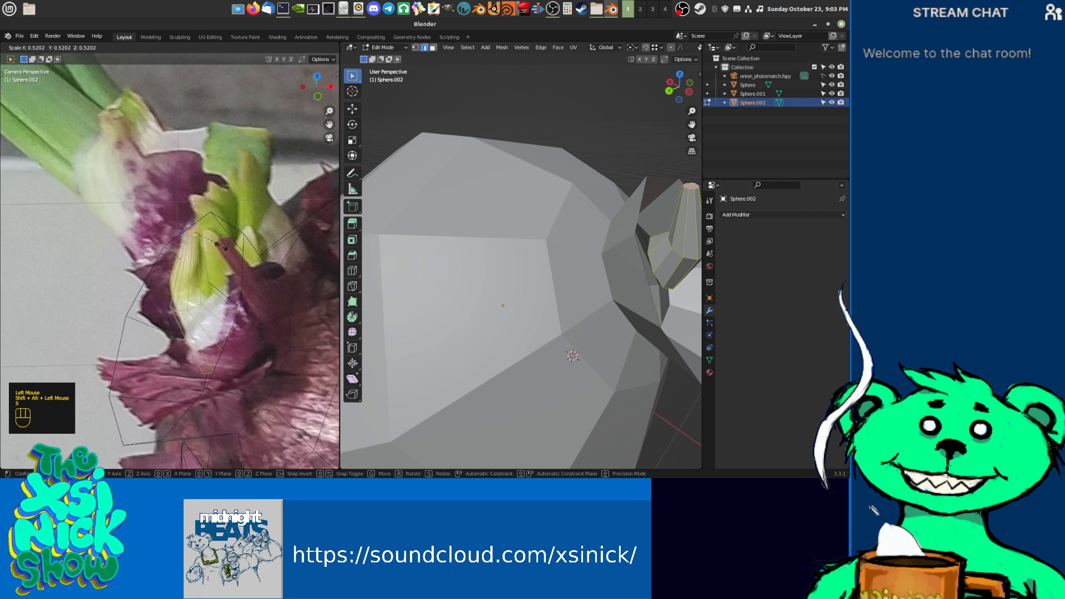
{"action": "left_click", "coordinate": [225, 245]}
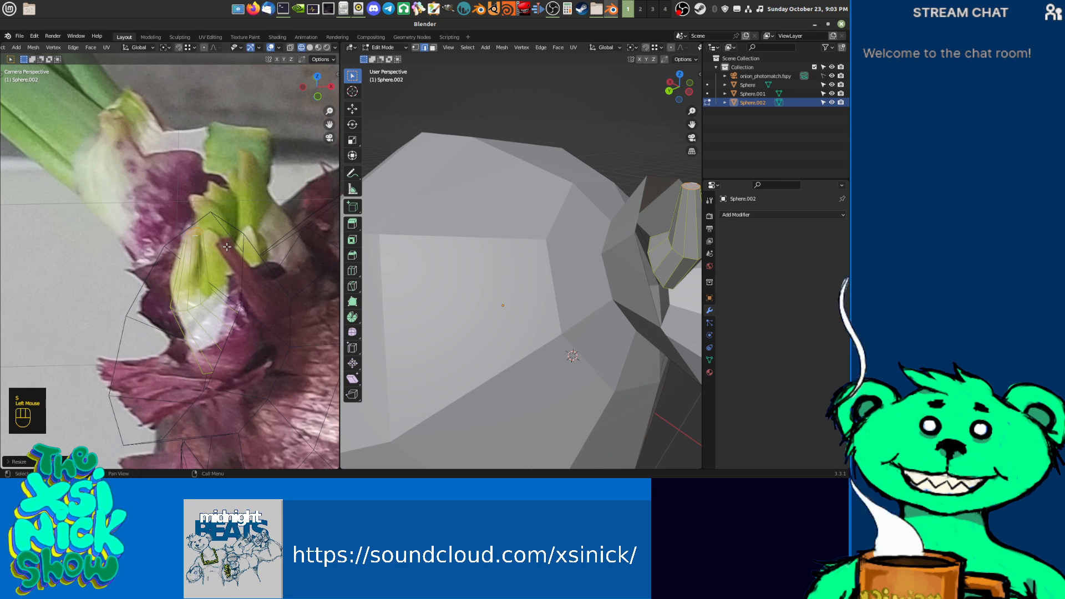
Step: Add a loop cut across the sprout's upper section and move it to match the curve in the photo
{"action": "key", "text": "ctrl+r"}
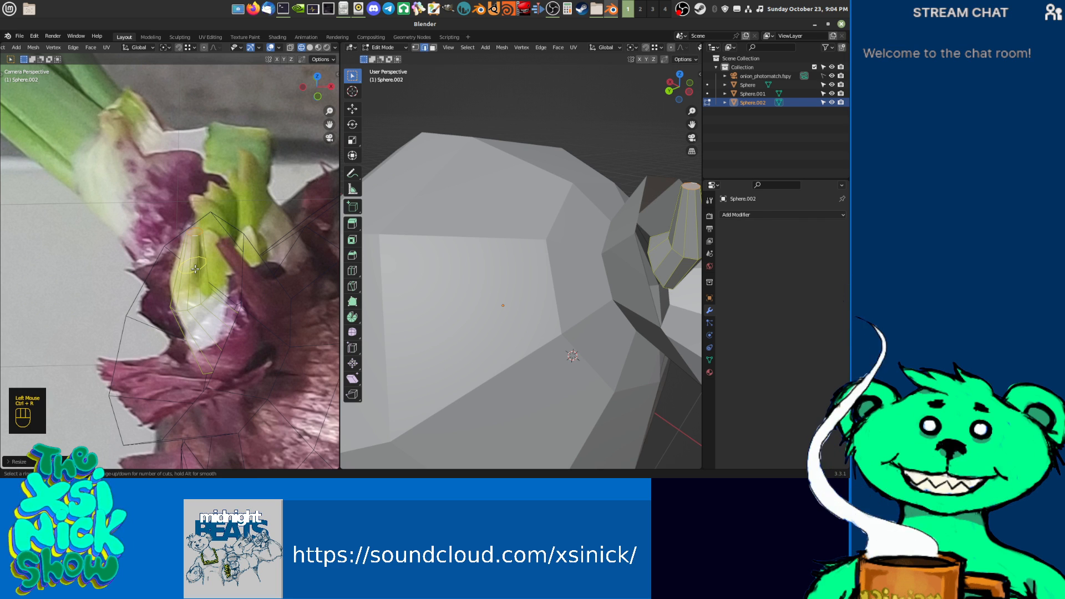
{"action": "left_click", "coordinate": [199, 268]}
{"action": "key", "text": "g"}
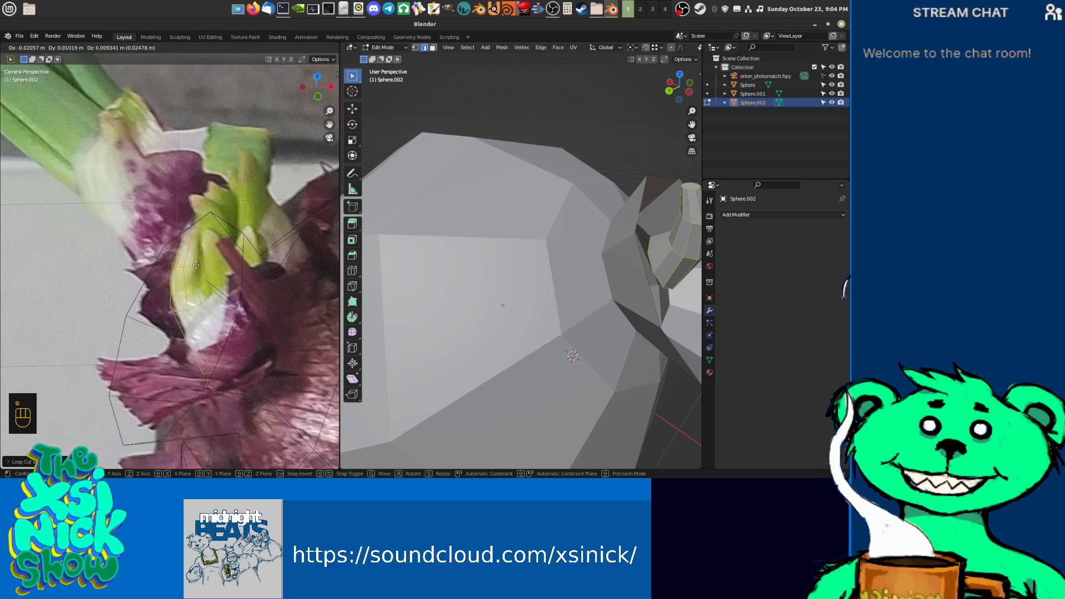
{"action": "left_click", "coordinate": [195, 236]}
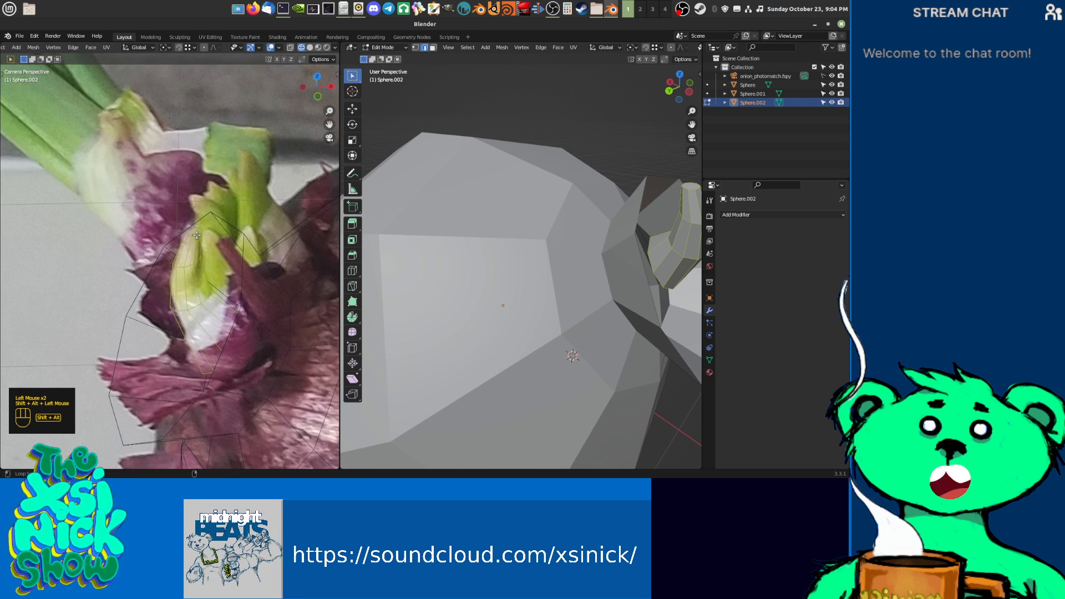
Step: Rotate the sprout's tip loop and move it onto the tip of the green shoot in the photo
{"action": "scroll", "coordinate": [197, 235], "scroll_direction": "up", "scroll_amount": 3}
{"action": "middle_click_drag", "start_coordinate": [242, 228], "coordinate": [239, 248]}
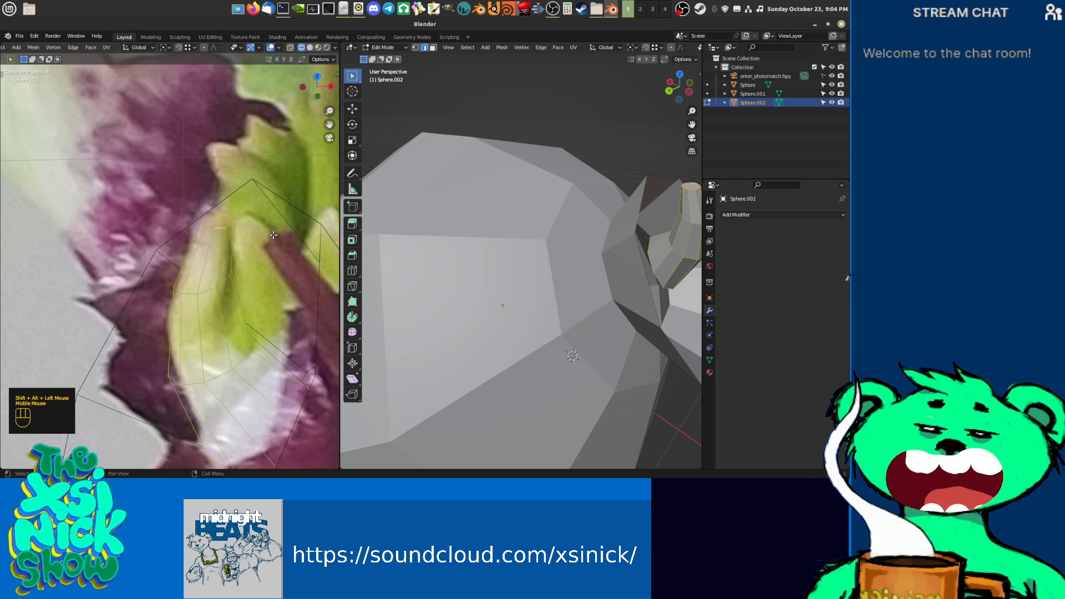
{"action": "key", "text": "r"}
{"action": "left_click", "coordinate": [251, 213]}
{"action": "key", "text": "g"}
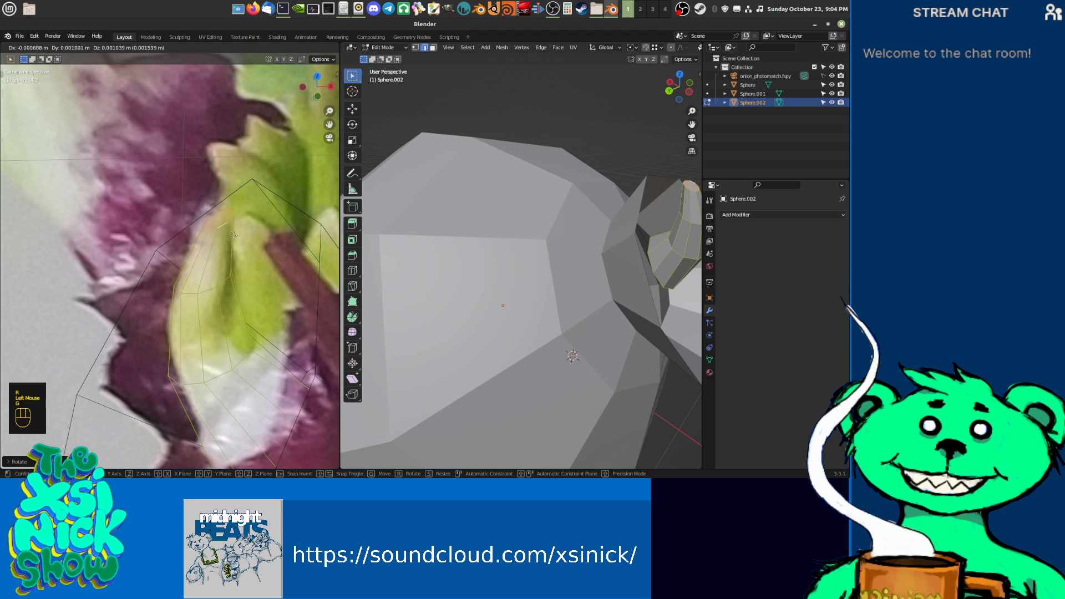
{"action": "left_click", "coordinate": [224, 229]}
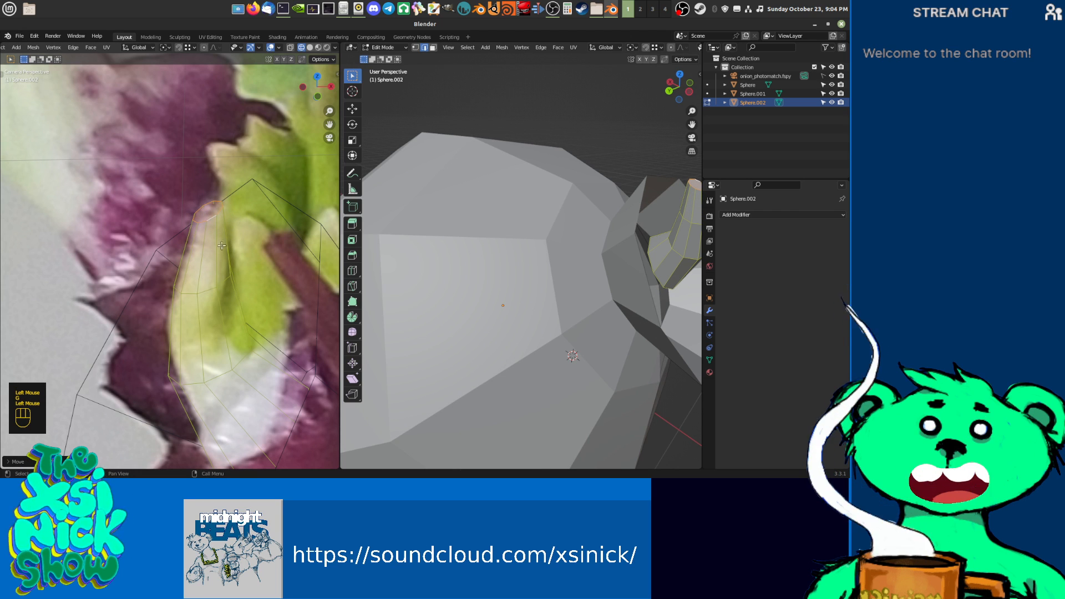
Step: Add a loop cut just below the sprout's tip and shift it inward to fit the photo
{"action": "left_click", "coordinate": [187, 265]}
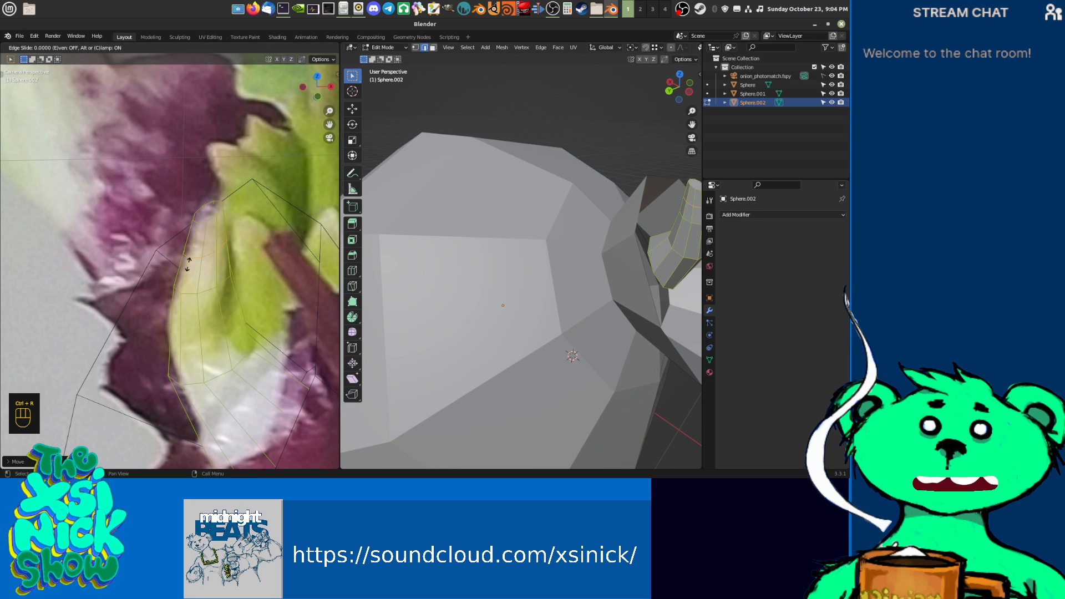
{"action": "left_click", "coordinate": [188, 264]}
{"action": "key", "text": "g"}
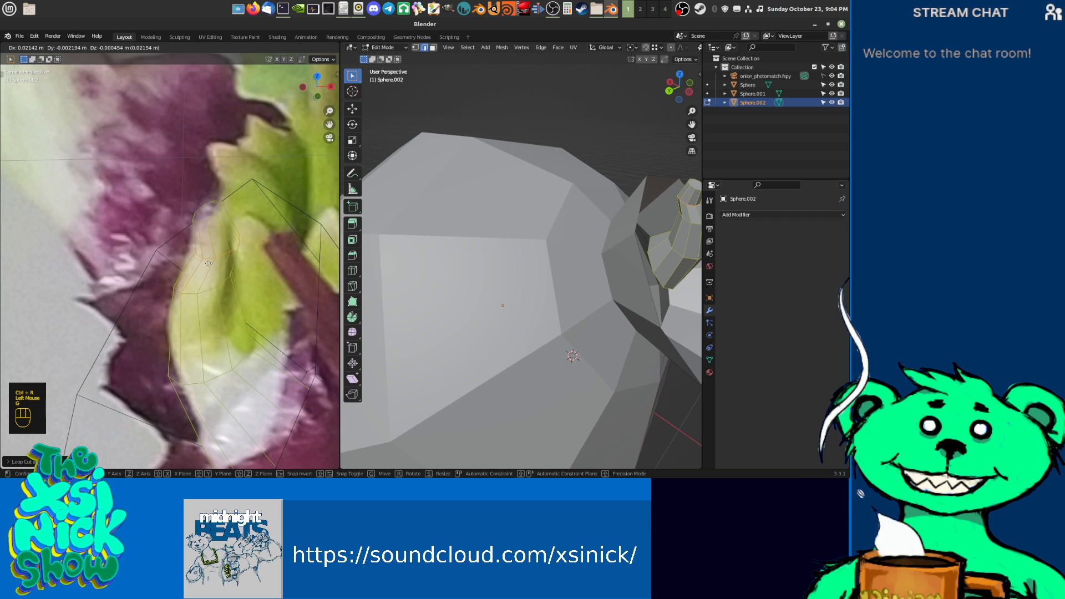
{"action": "left_click", "coordinate": [206, 261]}
Step: Add a loop cut just above the sprout's middle ring and move it outward toward the bulging side
{"action": "middle_click_drag", "start_coordinate": [221, 316], "coordinate": [244, 245]}
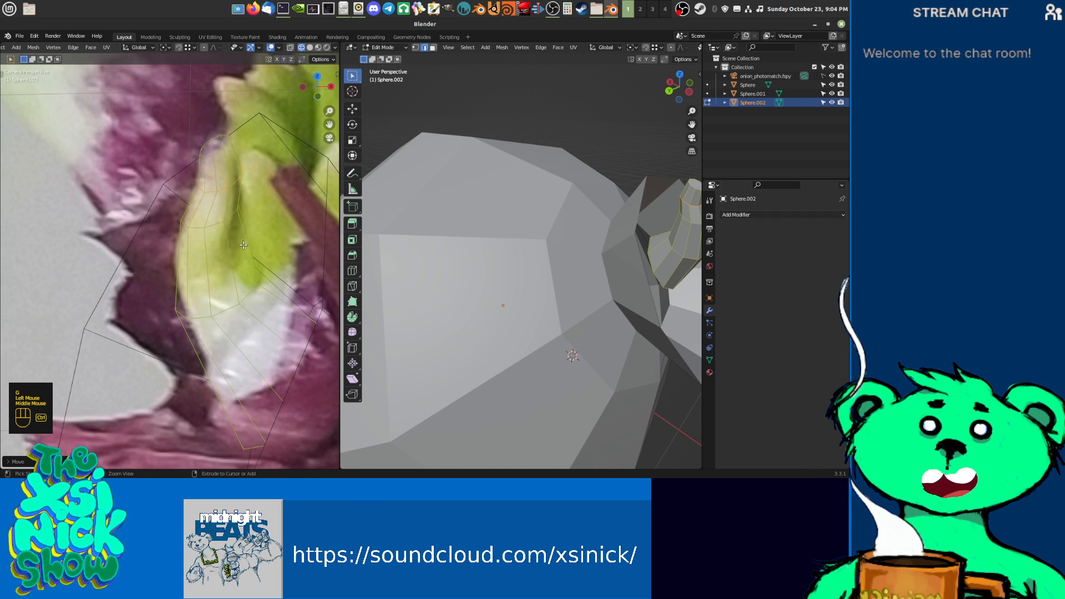
{"action": "left_click", "coordinate": [244, 244]}
{"action": "left_click", "coordinate": [233, 248]}
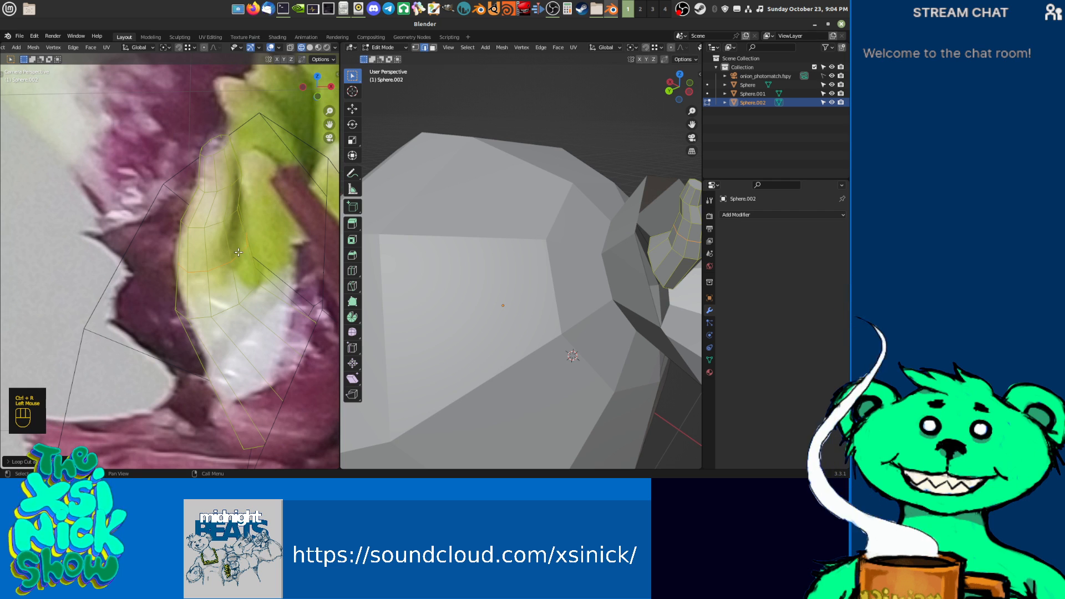
{"action": "key", "text": "g"}
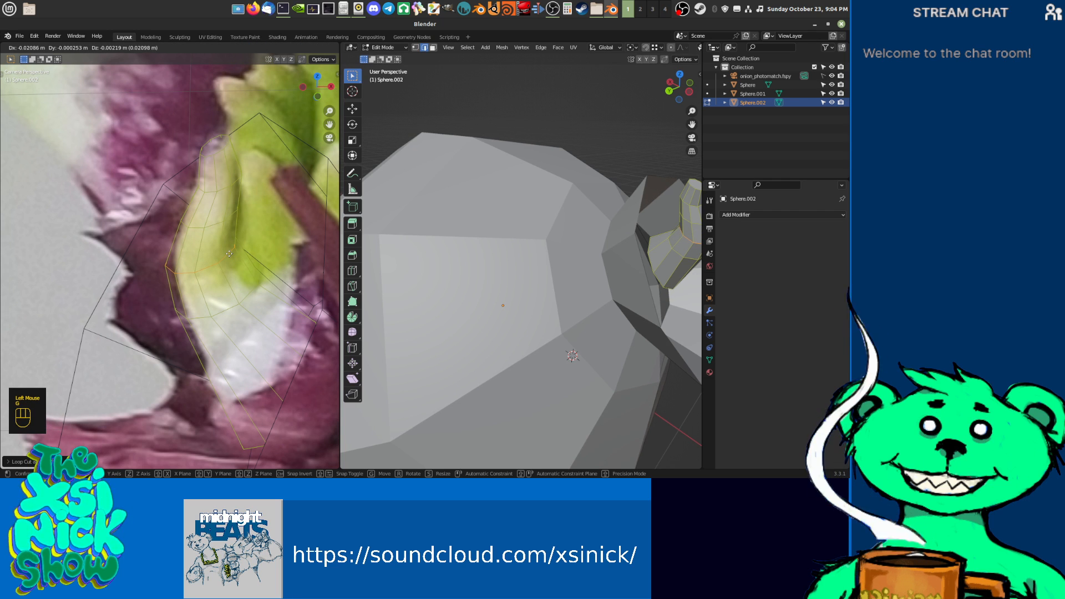
{"action": "left_click", "coordinate": [229, 253]}
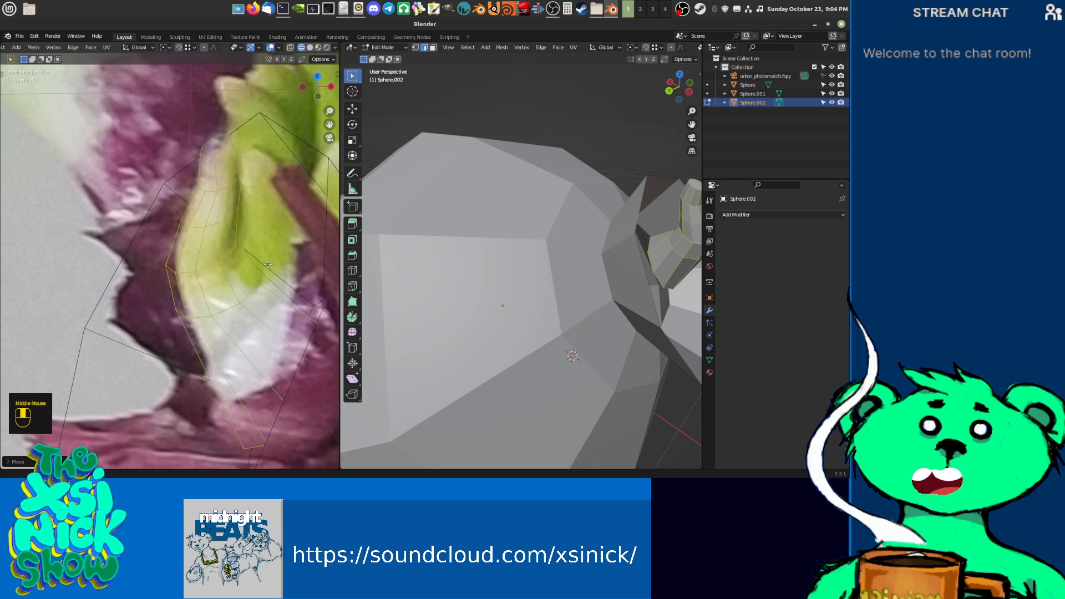
Step: Add a loop cut across the sprout's lower section and scale it to about 0.79
{"action": "scroll", "coordinate": [272, 246], "scroll_direction": "down", "scroll_amount": 2}
{"action": "scroll", "coordinate": [277, 273], "scroll_direction": "down", "scroll_amount": 1}
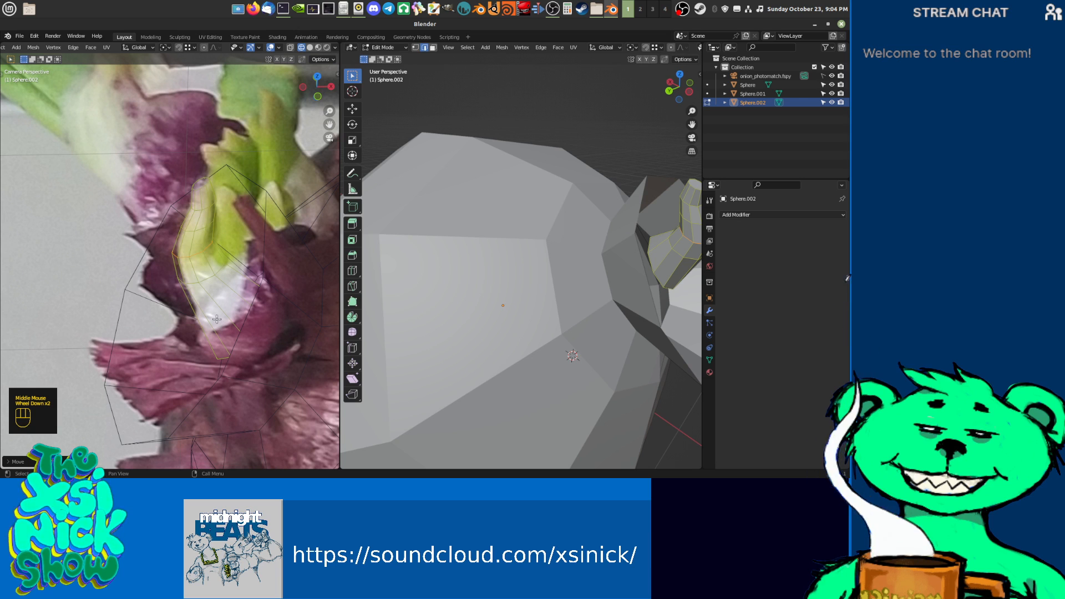
{"action": "left_click", "coordinate": [216, 311]}
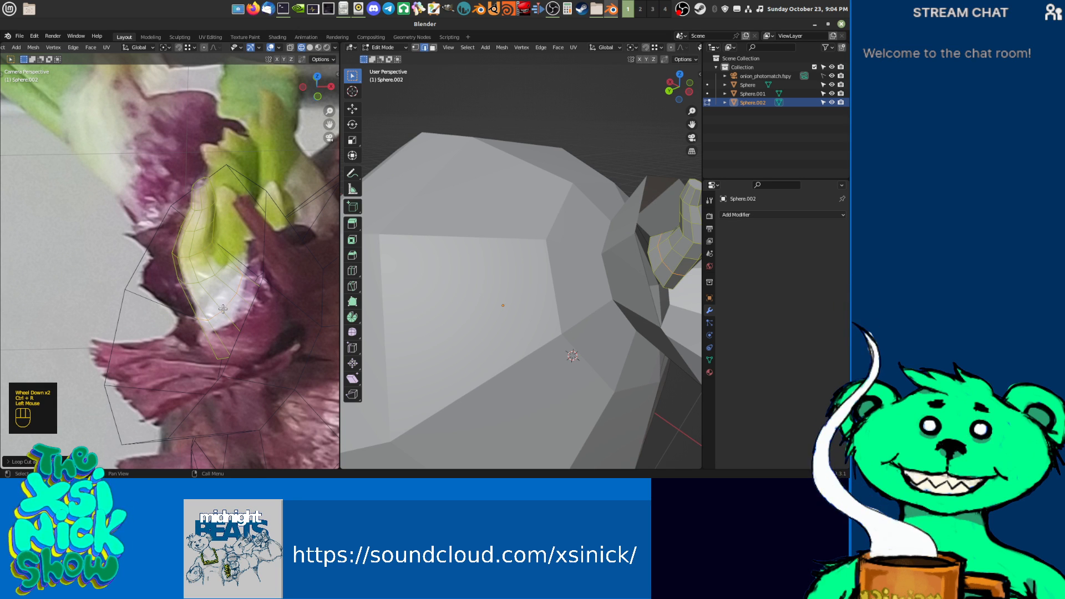
{"action": "key", "text": "s"}
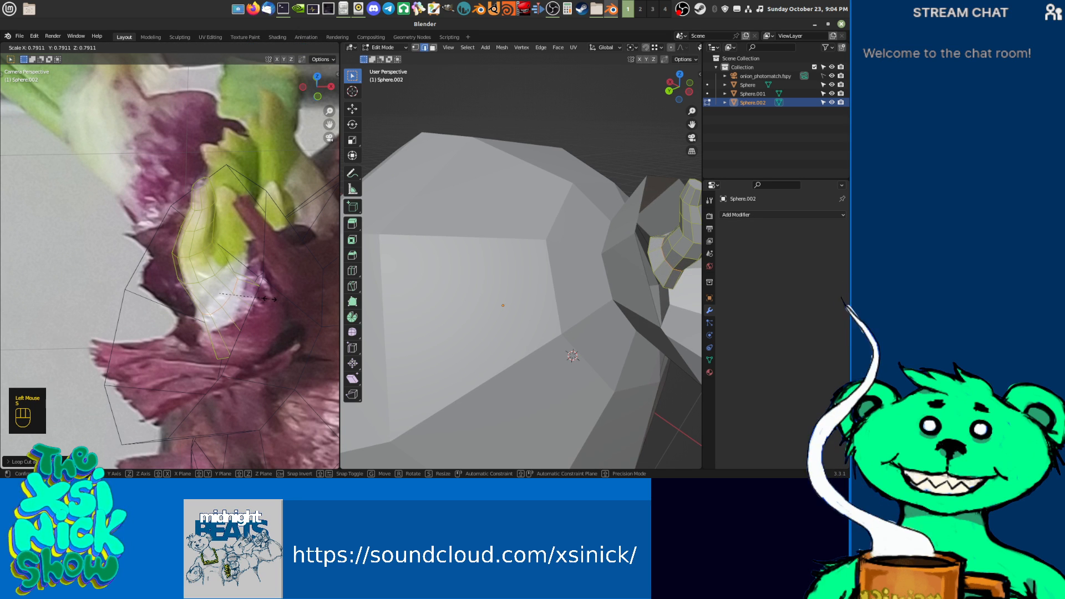
{"action": "left_click", "coordinate": [270, 299]}
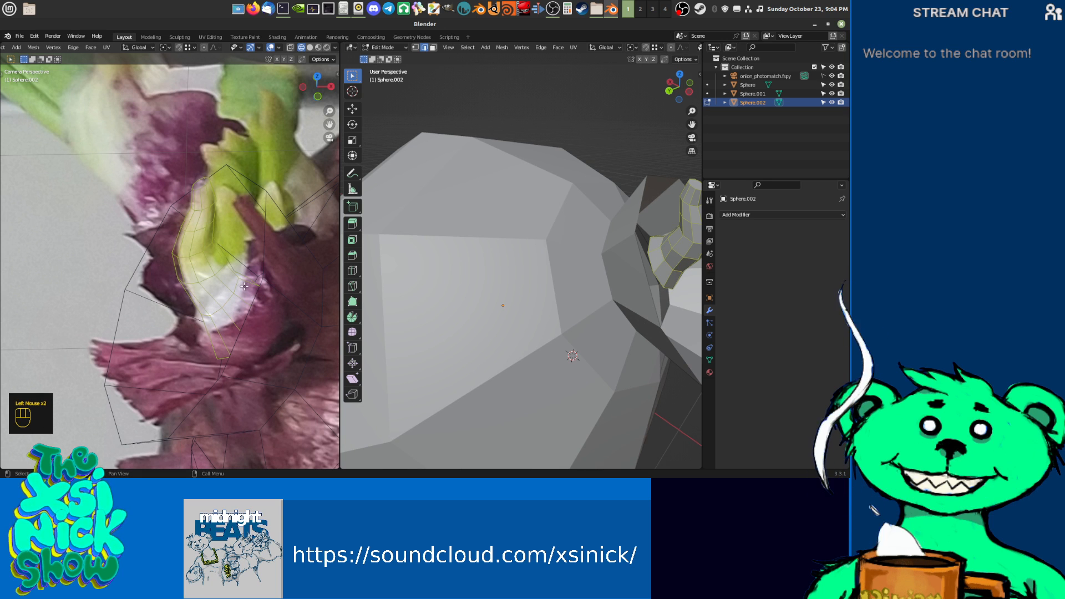
Step: Duplicate the finished sprout object and place the copy right beside the original, on its bulb-facing side
{"action": "middle_click_drag", "start_coordinate": [677, 308], "coordinate": [560, 305]}
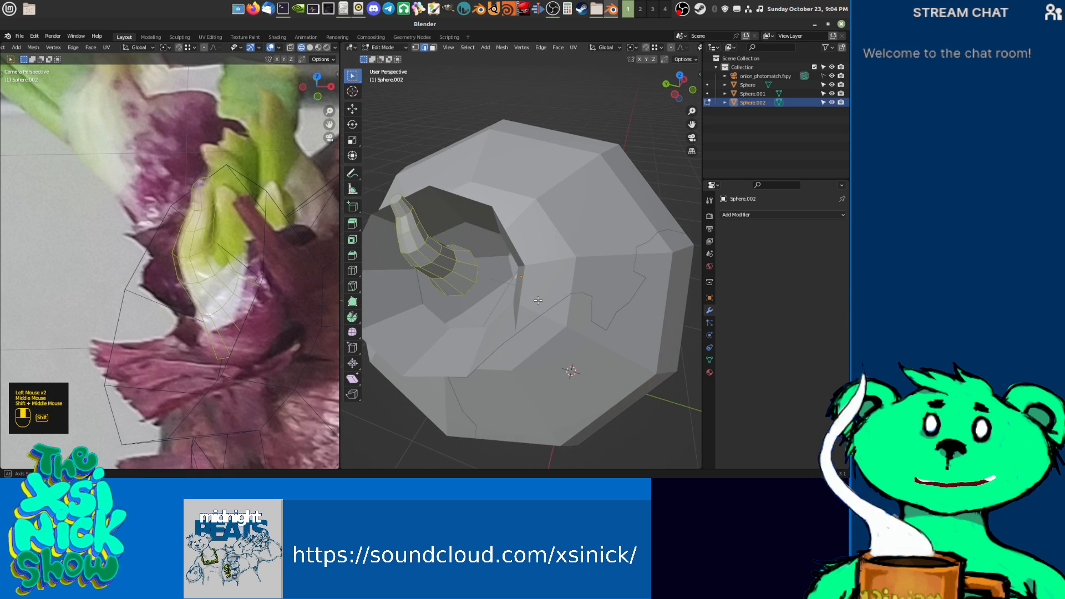
{"action": "middle_click_drag", "start_coordinate": [573, 371], "coordinate": [539, 386], "text": "shift"}
{"action": "key", "text": "Tab"}
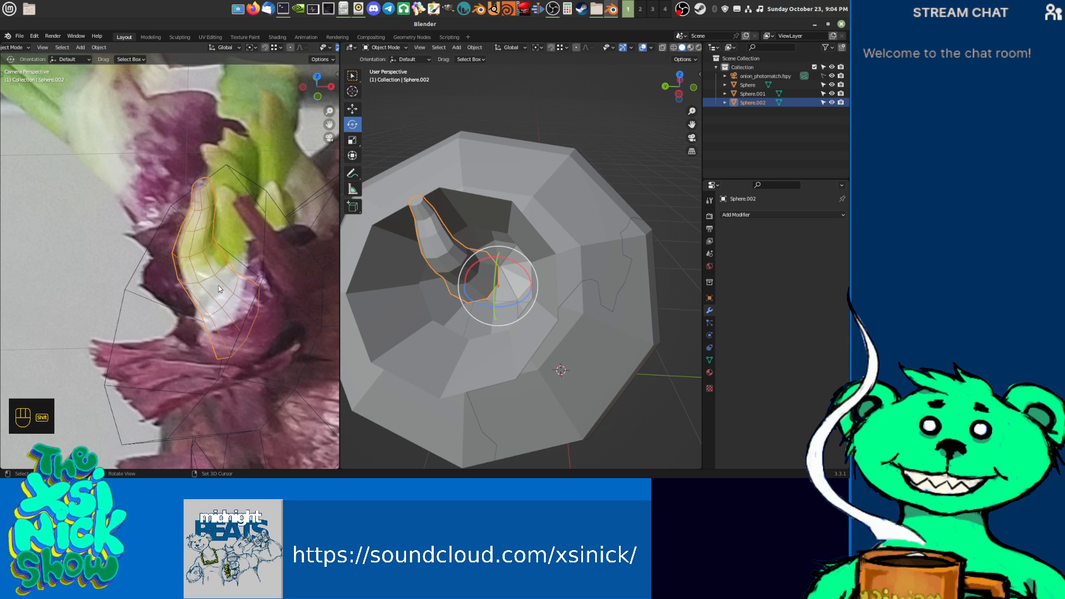
{"action": "key", "text": "shift+d"}
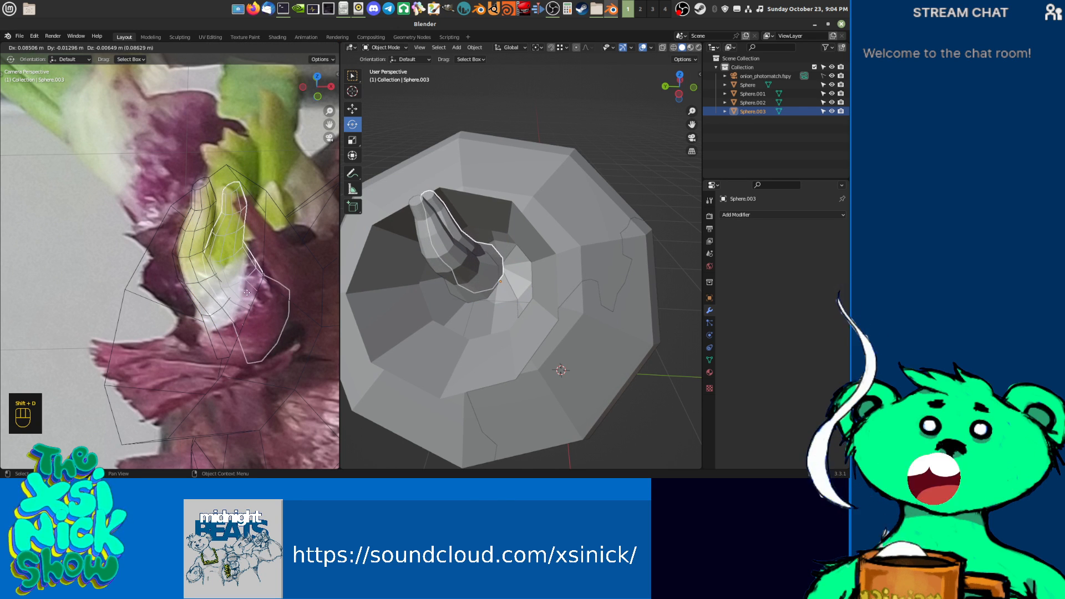
{"action": "left_click", "coordinate": [243, 295]}
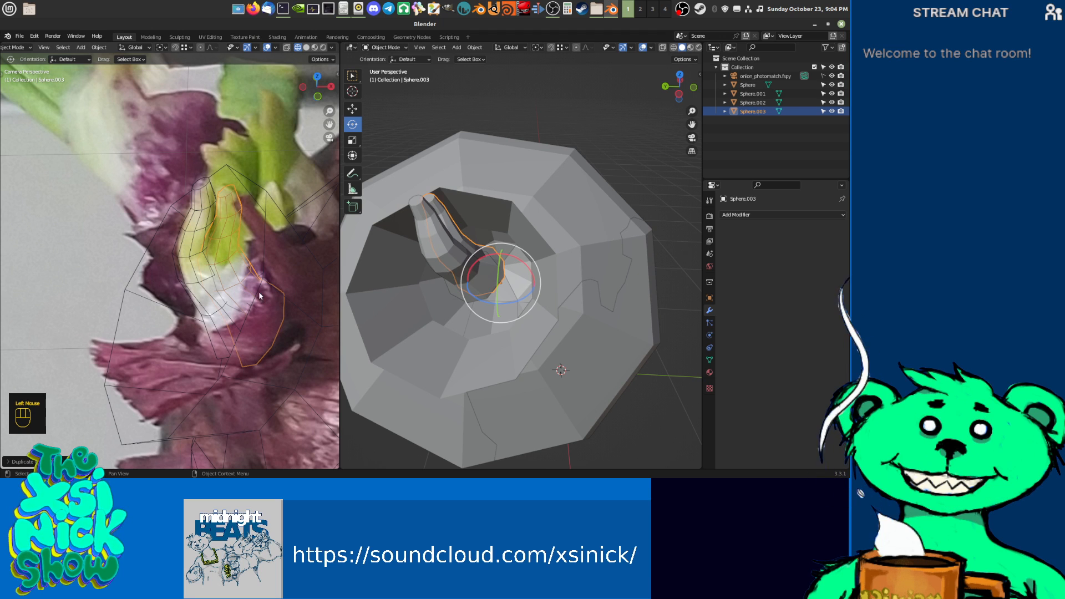
{"action": "key", "text": "r"}
{"action": "right_click", "coordinate": [310, 305]}
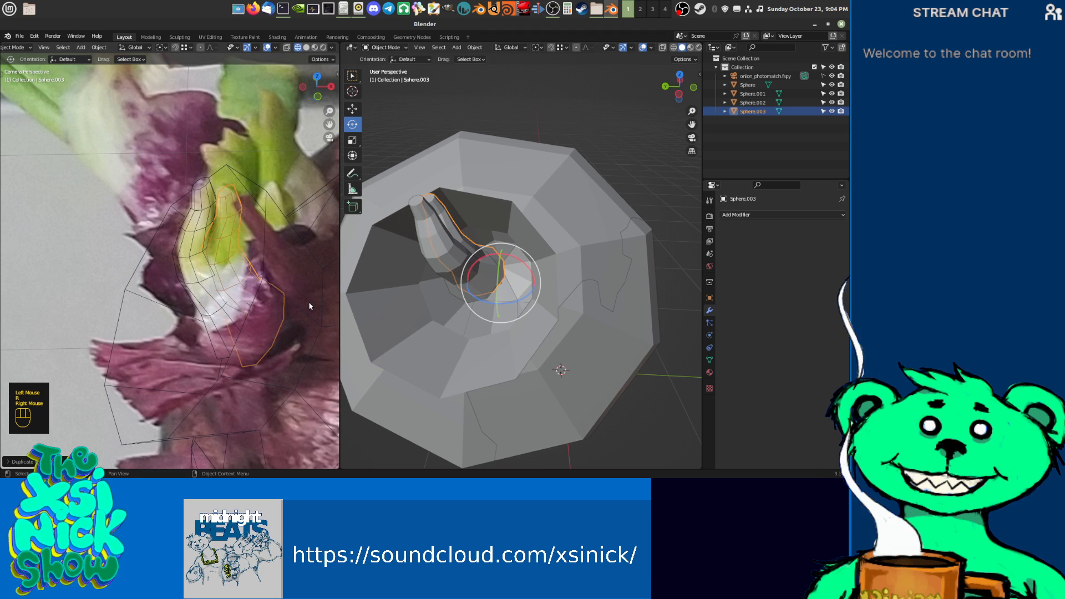
Step: Select the edge loop at the sprout copy's base and snap the 3D cursor to that selection
{"action": "scroll", "coordinate": [284, 194], "scroll_direction": "down", "scroll_amount": 2}
{"action": "key", "text": "Tab"}
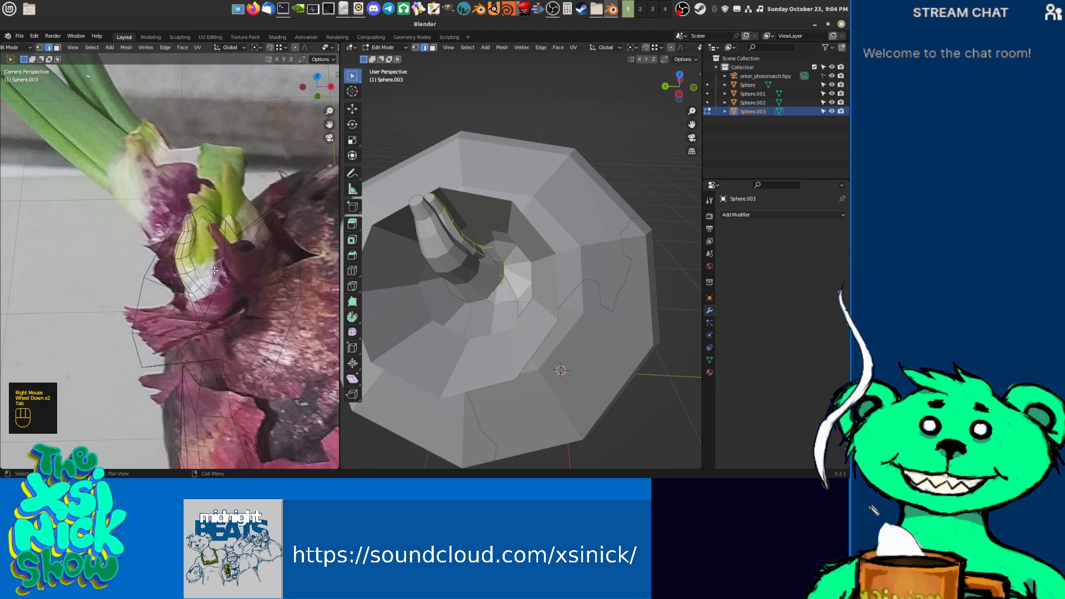
{"action": "key", "text": "Tab"}
{"action": "key", "text": "Tab"}
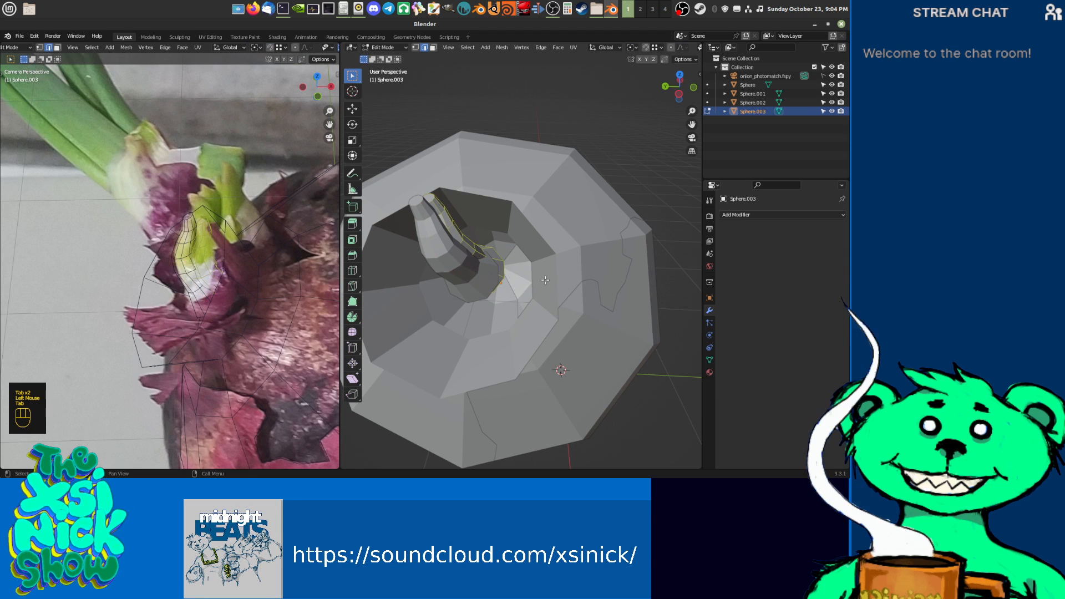
{"action": "key", "text": "ctrl+Tab"}
{"action": "left_click", "coordinate": [471, 273]}
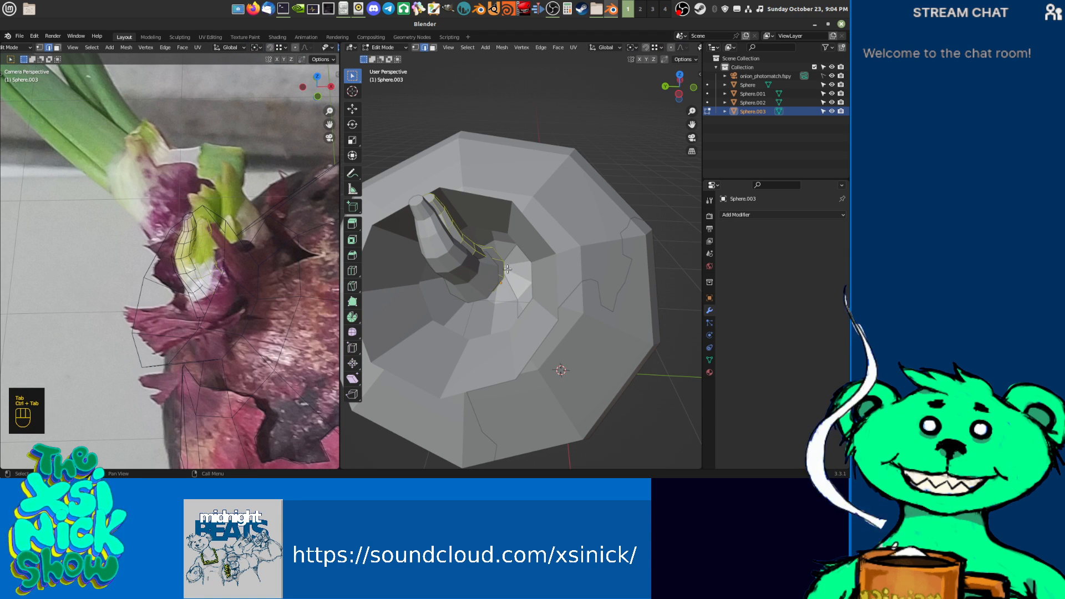
{"action": "left_click", "coordinate": [505, 269], "text": "alt+shift"}
{"action": "mouse_move", "coordinate": [560, 305]}
{"action": "middle_mouse_down"}
{"action": "mouse_move", "coordinate": [523, 272]}
{"action": "mouse_move", "coordinate": [561, 442]}
{"action": "mouse_move", "coordinate": [573, 416]}
{"action": "mouse_move", "coordinate": [552, 314]}
{"action": "middle_mouse_up"}
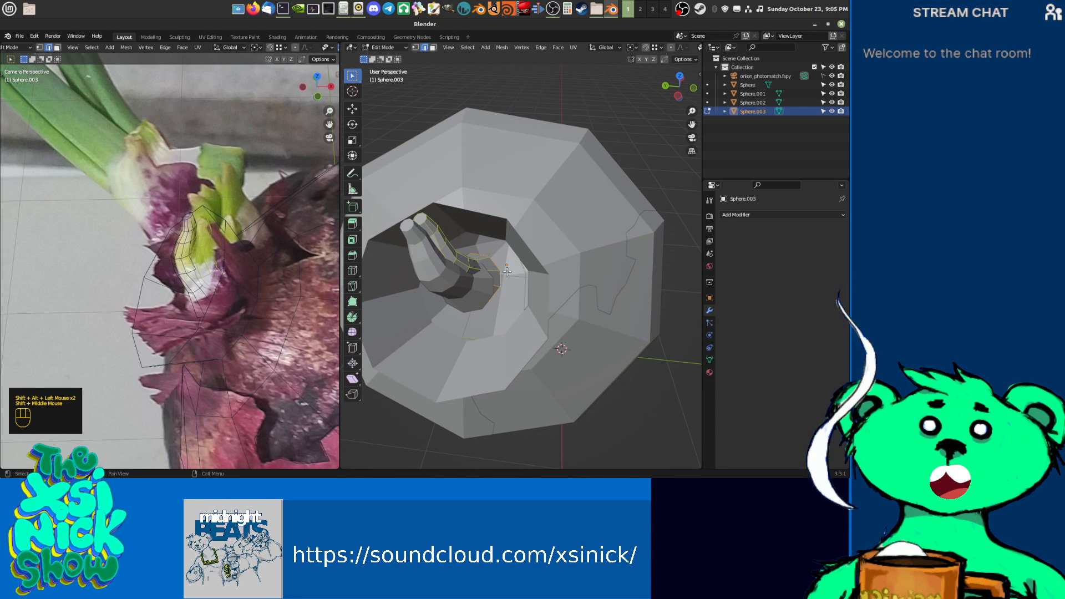
{"action": "middle_click_drag", "start_coordinate": [491, 274], "coordinate": [494, 293], "text": "shift"}
{"action": "key", "text": "shift+s"}
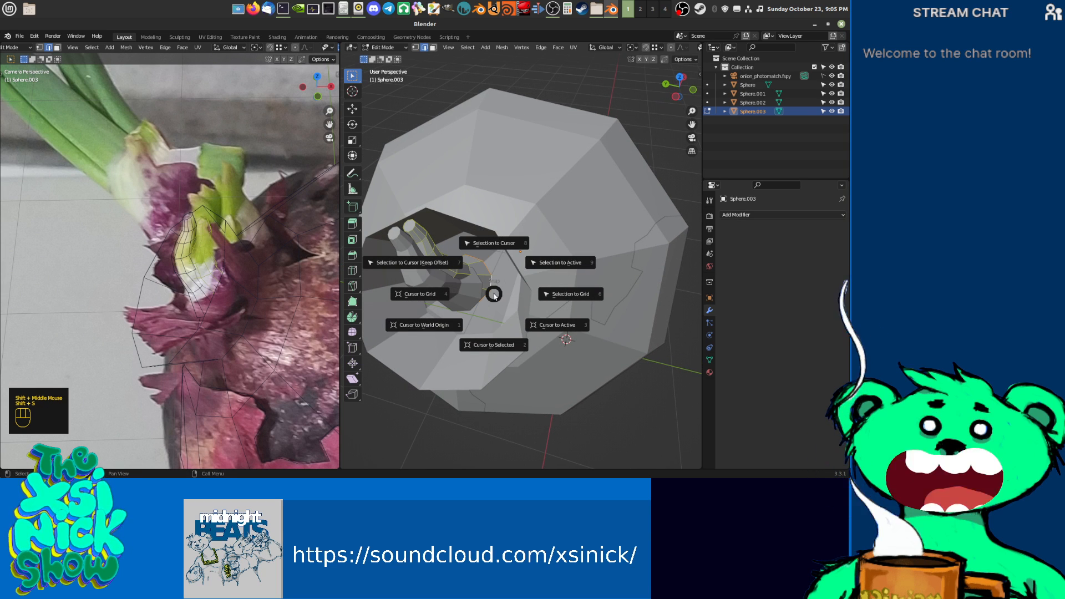
{"action": "left_click", "coordinate": [490, 348]}
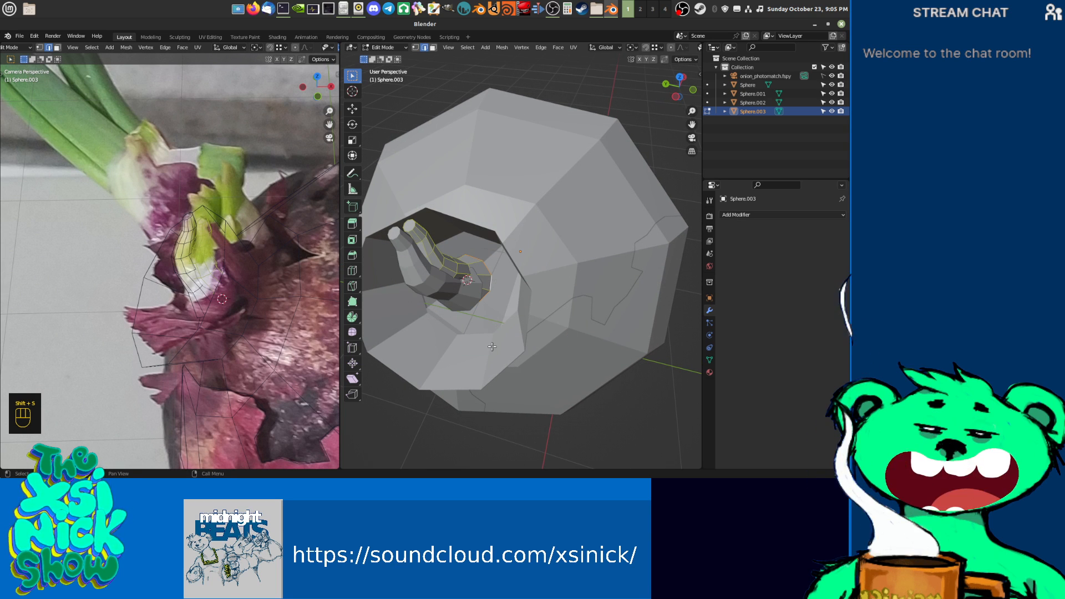
Step: Set the sprout copy's origin to the 3D cursor in Object Mode
{"action": "key", "text": "shift+s"}
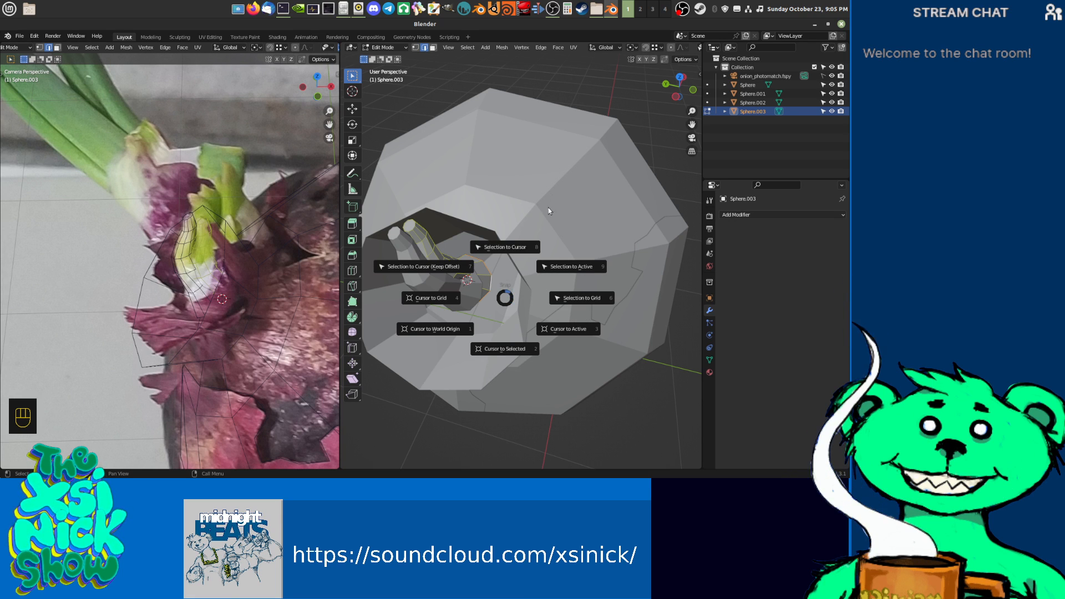
{"action": "key", "text": "Escape"}
{"action": "middle_click_drag", "start_coordinate": [513, 278], "coordinate": [511, 286]}
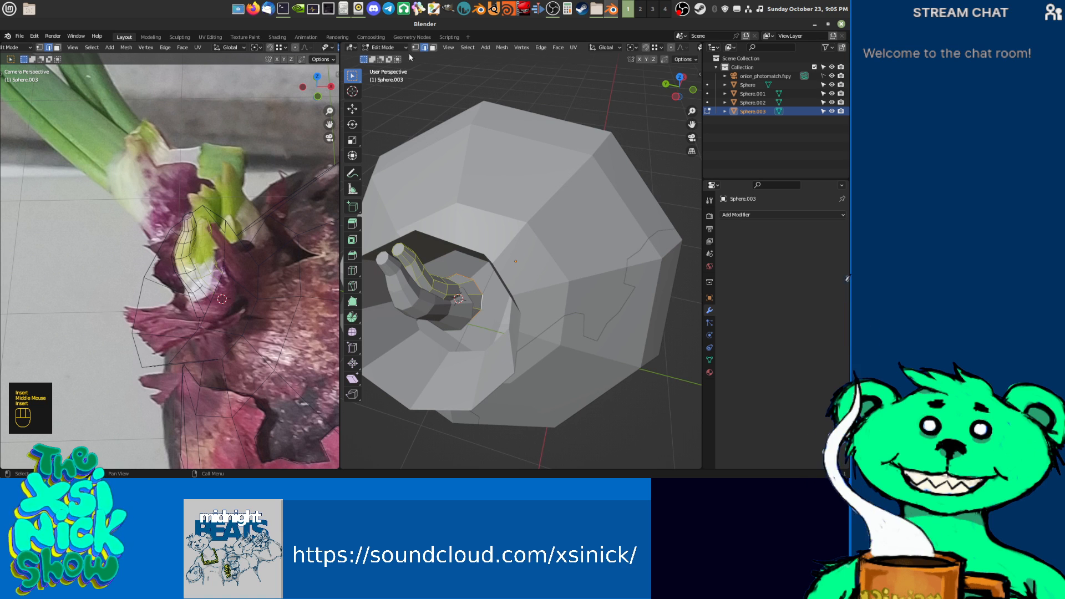
{"action": "key", "text": "Tab"}
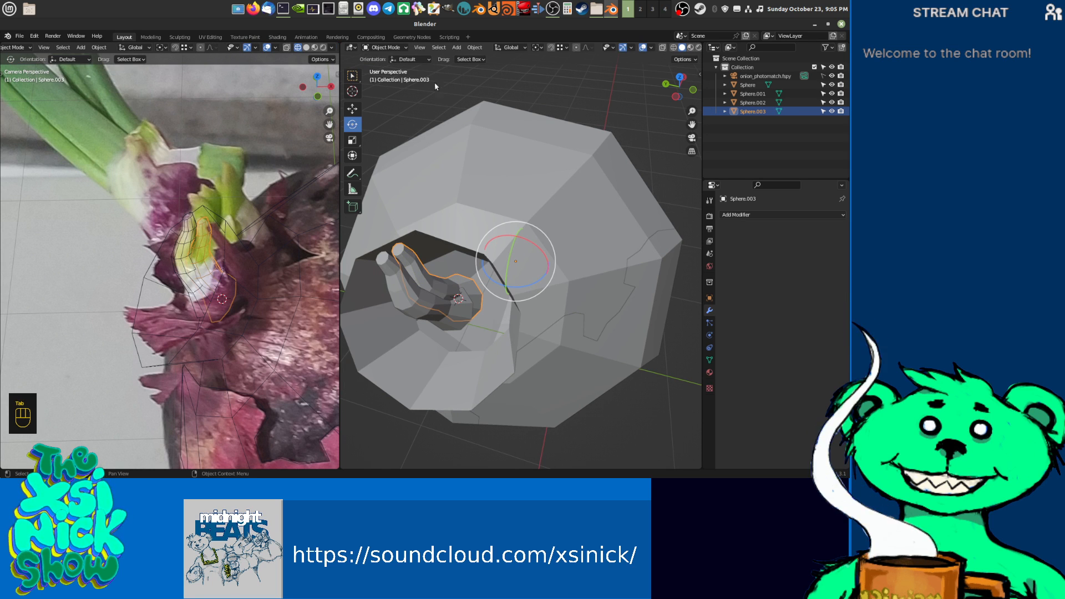
{"action": "key", "text": "Insert"}
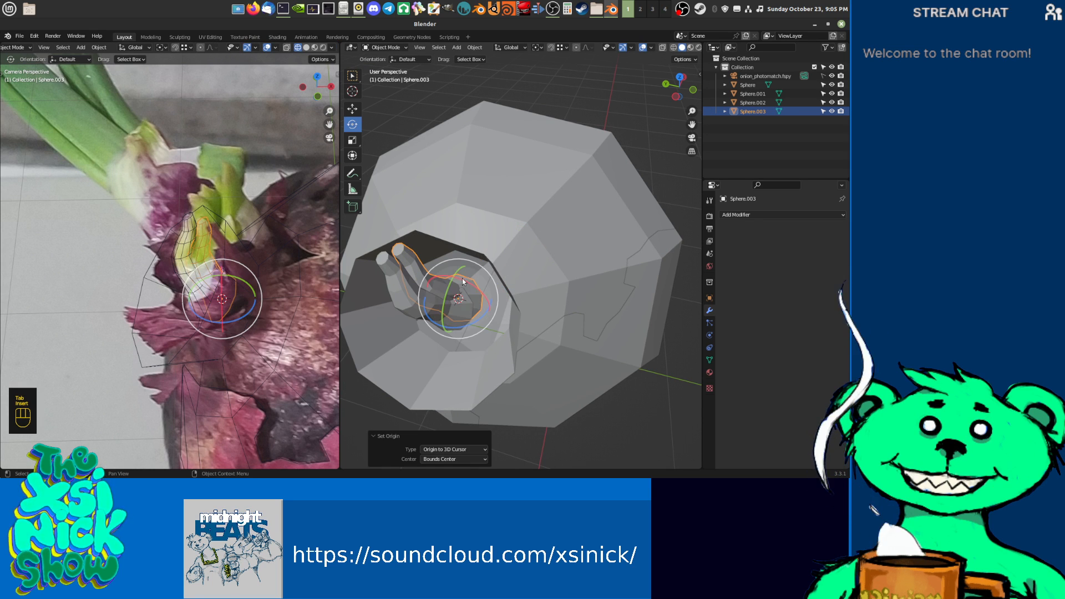
Step: Rotate the sprout copy about -55.5° in the perspective view, then tilt it in the camera view to follow the photo
{"action": "mouse_move", "coordinate": [203, 216]}
{"action": "middle_mouse_down"}
{"action": "mouse_move", "coordinate": [216, 222]}
{"action": "mouse_move", "coordinate": [219, 255]}
{"action": "mouse_move", "coordinate": [199, 229]}
{"action": "middle_mouse_up"}
{"action": "scroll", "coordinate": [227, 233], "scroll_direction": "up", "scroll_amount": 3}
{"action": "scroll", "coordinate": [219, 255], "scroll_direction": "up", "scroll_amount": 2}
{"action": "scroll", "coordinate": [200, 238], "scroll_direction": "down", "scroll_amount": 3}
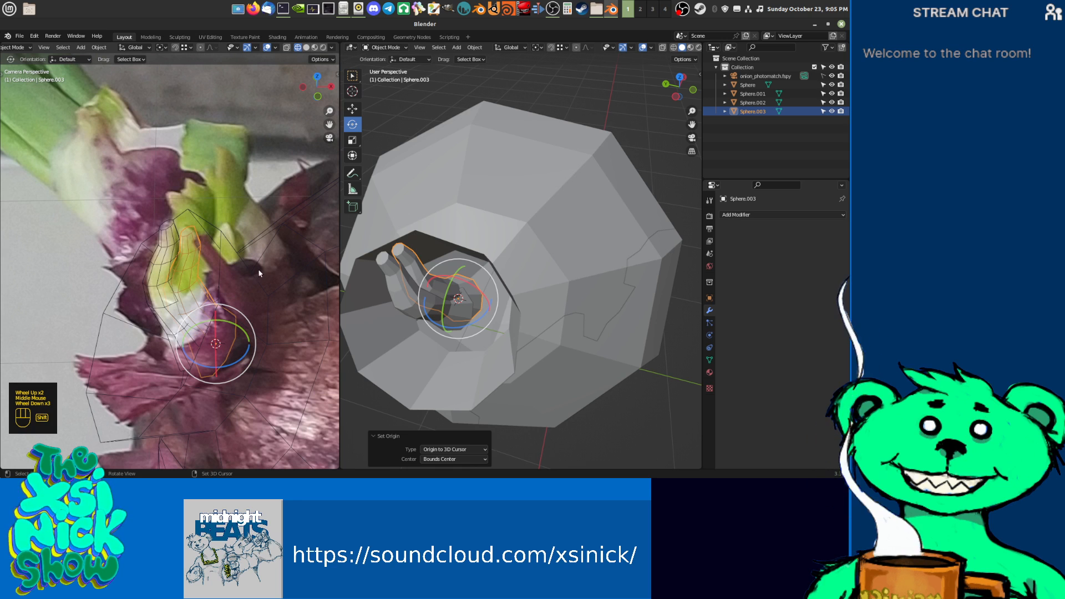
{"action": "middle_click_drag", "start_coordinate": [487, 278], "coordinate": [548, 309]}
{"action": "key", "text": "r"}
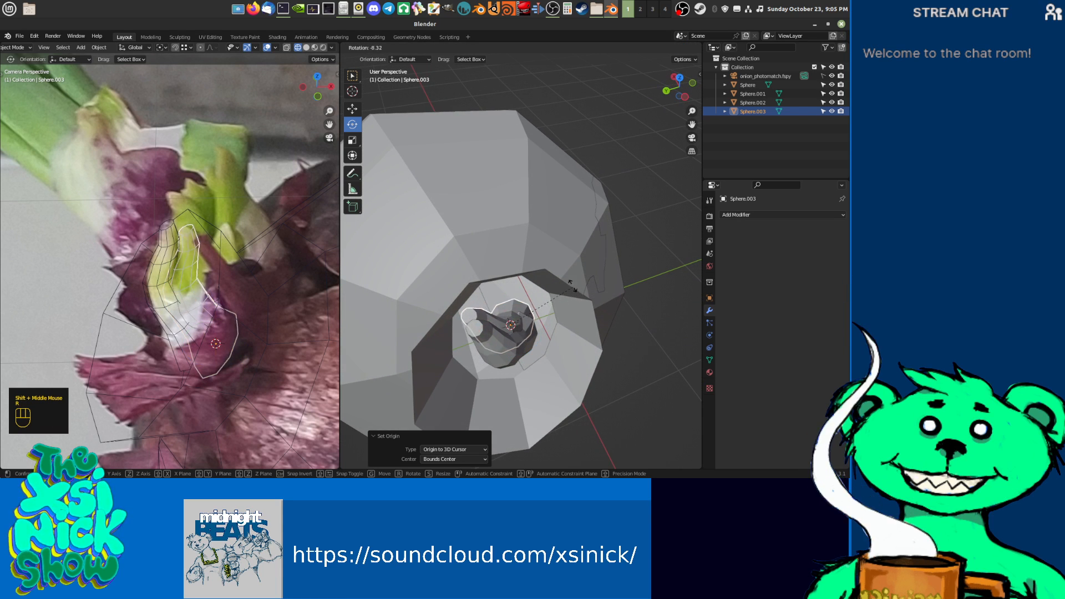
{"action": "left_click", "coordinate": [529, 235]}
{"action": "key", "text": "r"}
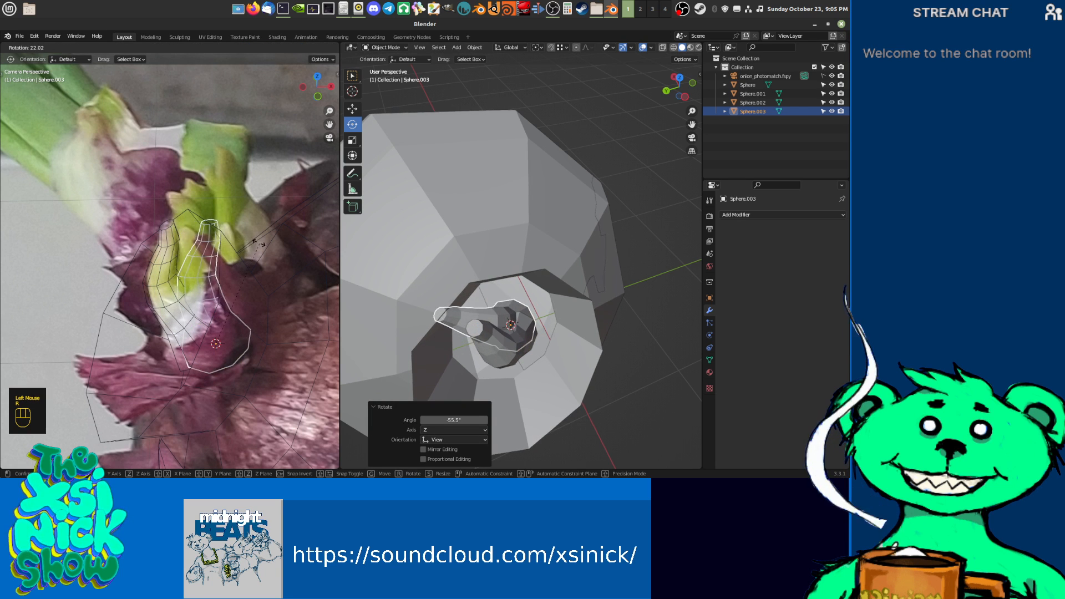
{"action": "left_click", "coordinate": [241, 244]}
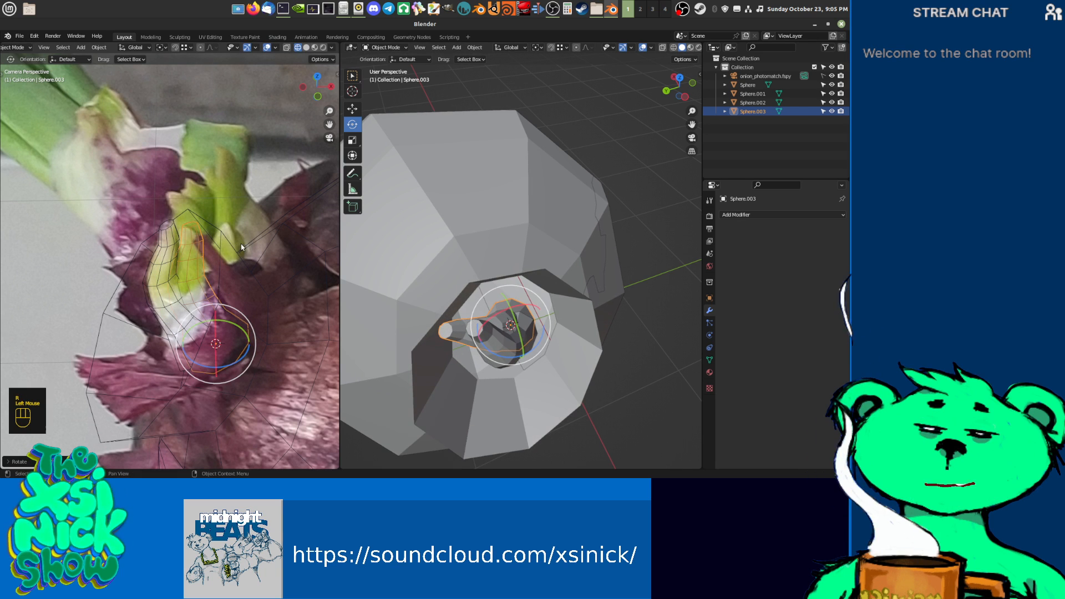
Step: Scale the second sprout down slightly, then rotate and move it in the camera view to fit beside the first sprout
{"action": "key", "text": "s"}
{"action": "left_click", "coordinate": [288, 304]}
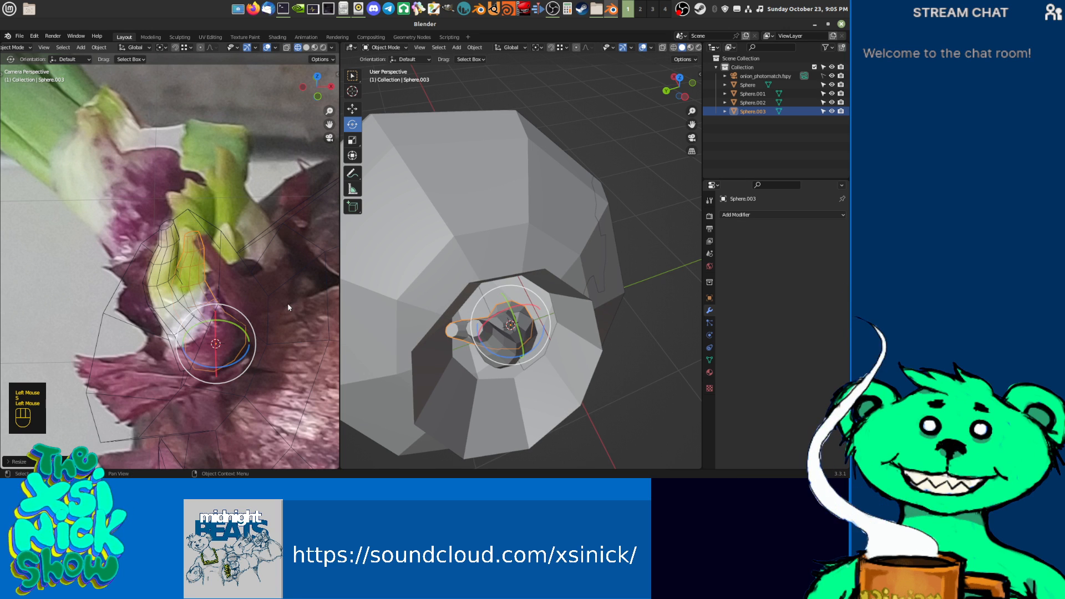
{"action": "key", "text": "r"}
{"action": "left_click", "coordinate": [306, 264]}
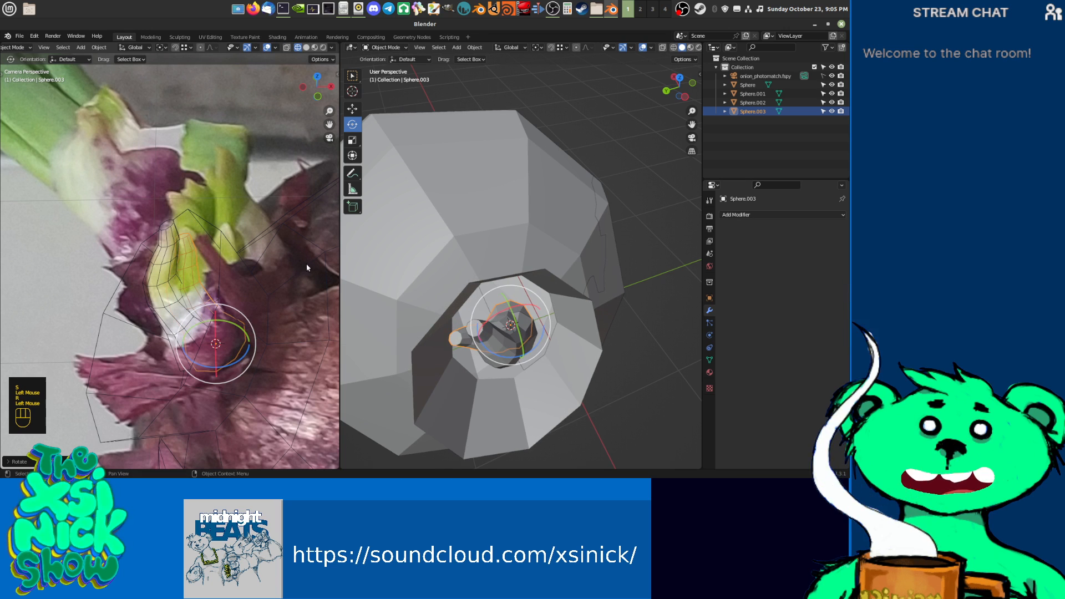
{"action": "key", "text": "g"}
{"action": "left_click", "coordinate": [249, 334]}
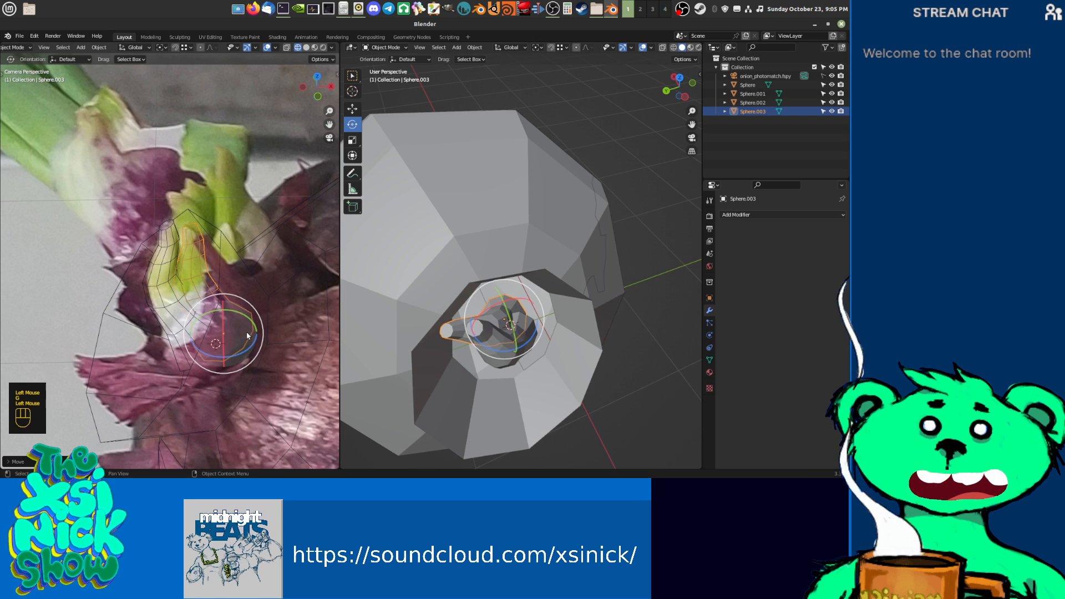
Step: Duplicate the second sprout, move the copy up behind the first two sprouts and scale it to about 0.9
{"action": "key", "text": "shift+d"}
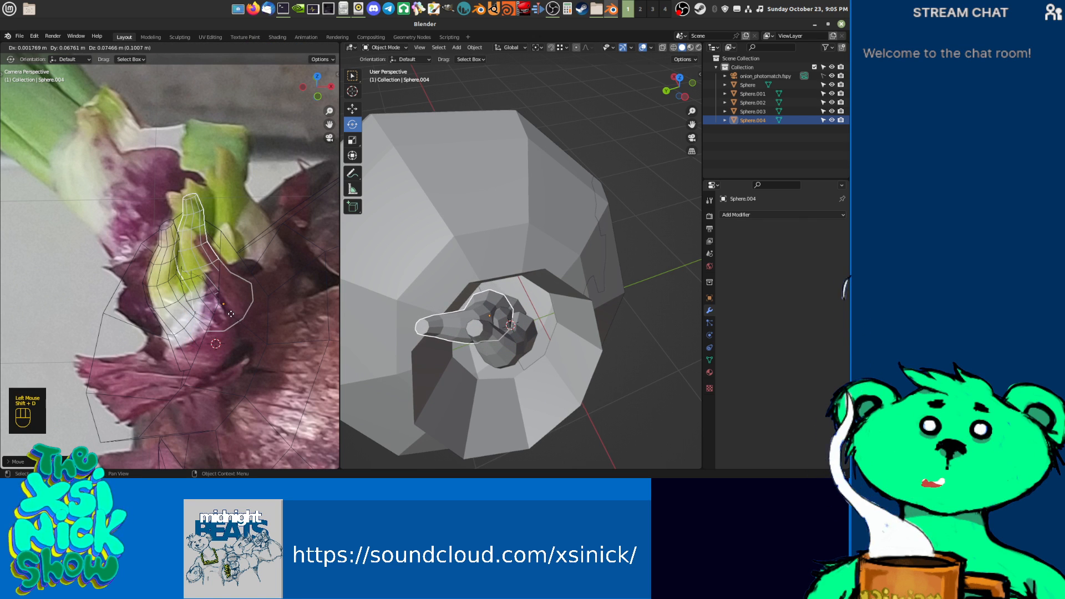
{"action": "left_click", "coordinate": [230, 317]}
{"action": "key", "text": "g"}
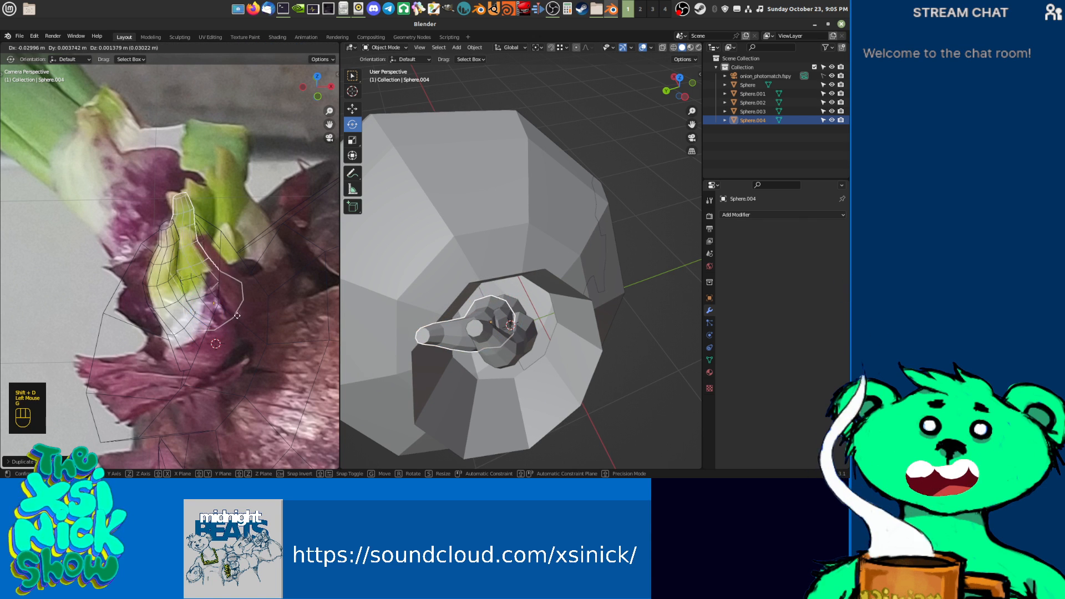
{"action": "left_click", "coordinate": [236, 313]}
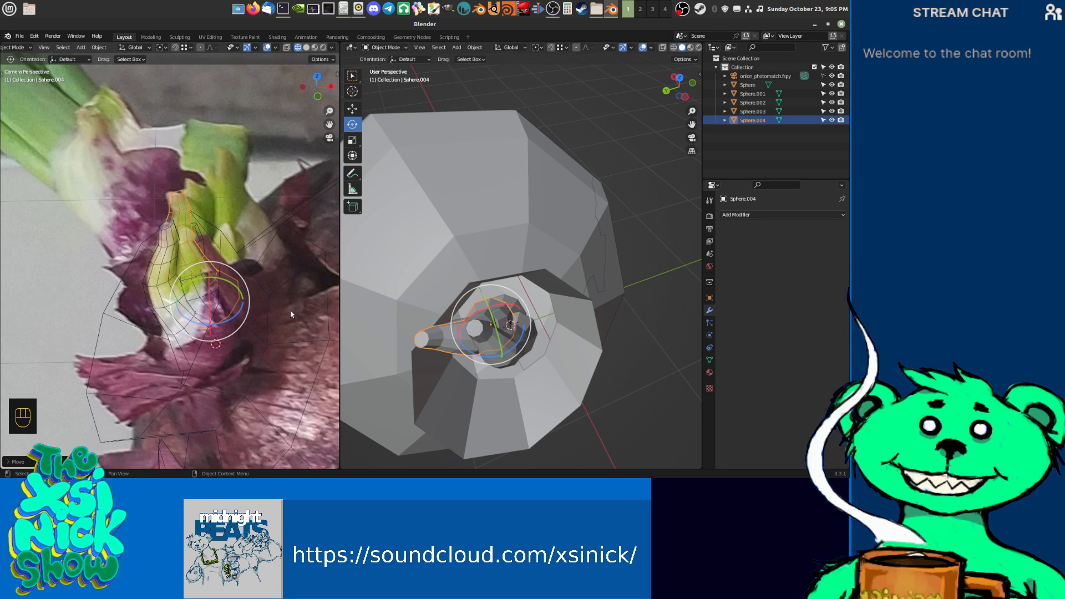
{"action": "key", "text": "s"}
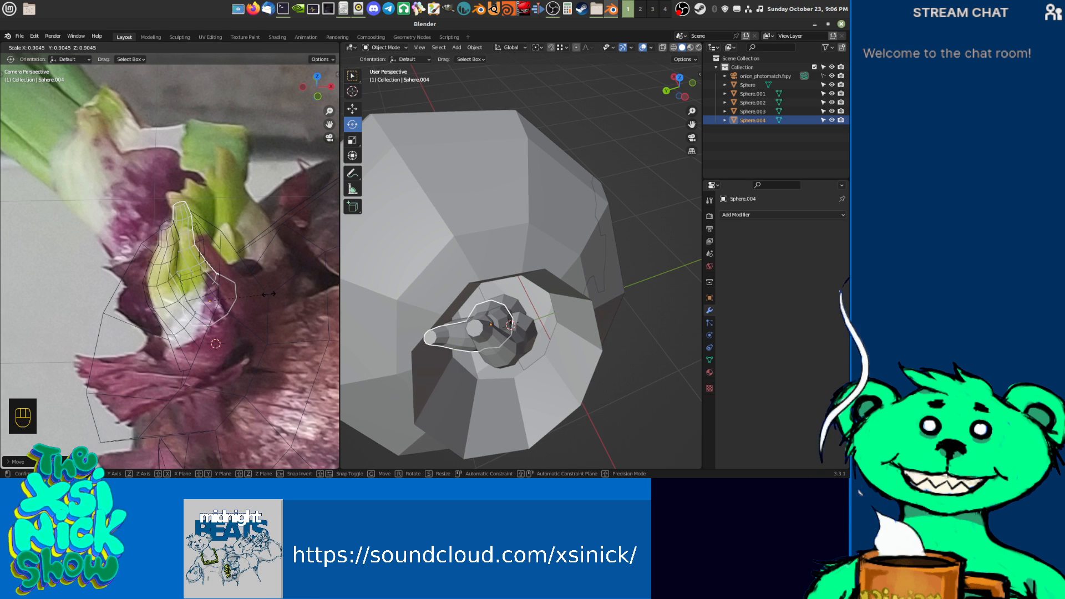
{"action": "left_click", "coordinate": [270, 294]}
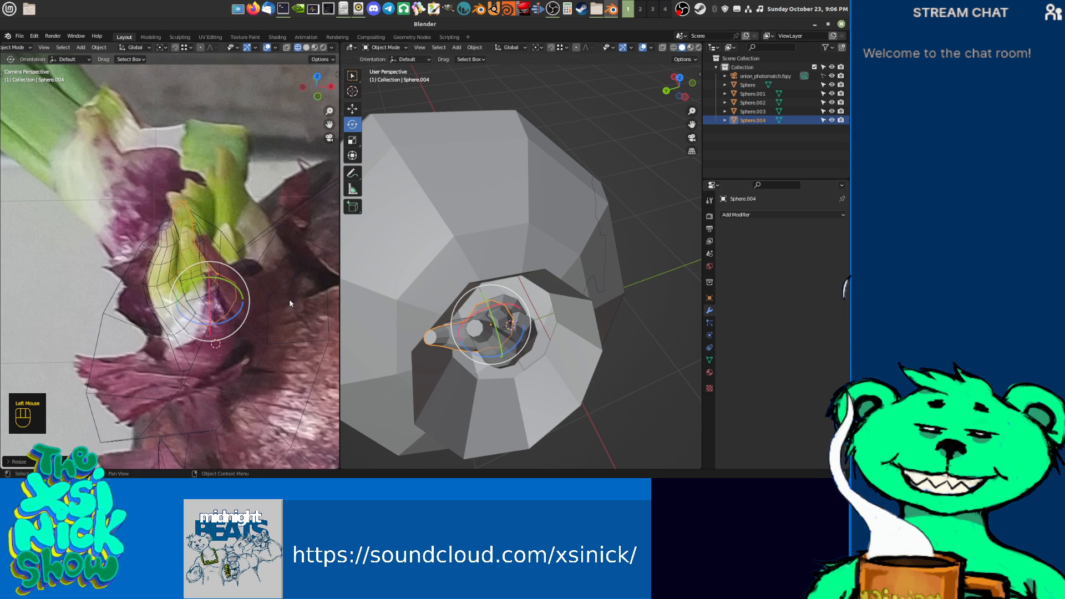
Step: Rotate the third sprout about -94.5° in the perspective view, then rotate and move it onto the rear shoot in the camera view
{"action": "middle_click_drag", "start_coordinate": [499, 333], "coordinate": [558, 342]}
{"action": "middle_click_drag", "start_coordinate": [637, 300], "coordinate": [639, 262], "text": "shift"}
{"action": "left_click_drag", "start_coordinate": [638, 261], "coordinate": [595, 127]}
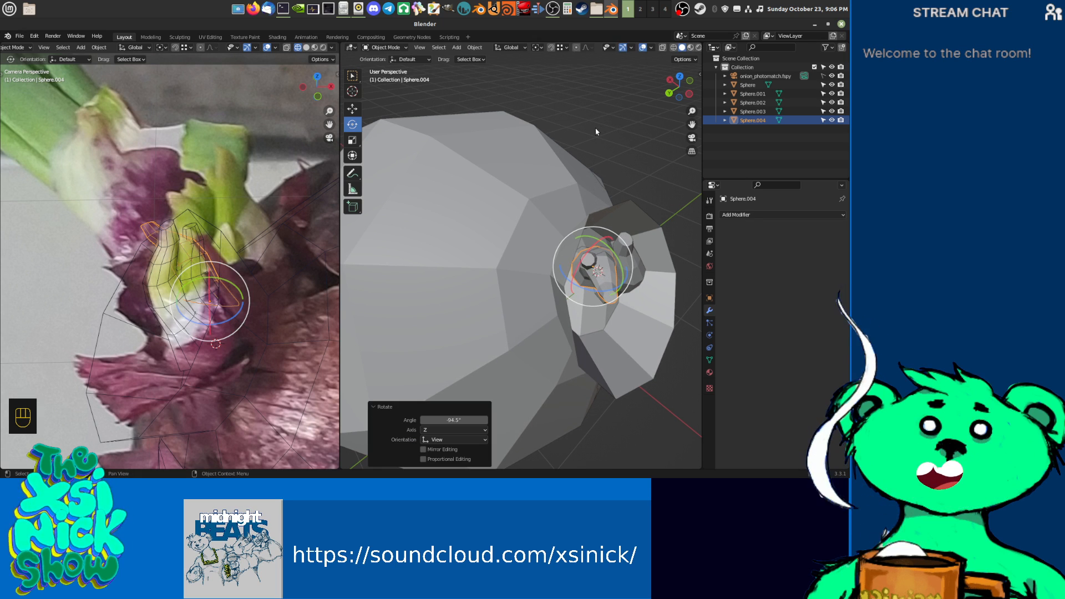
{"action": "key", "text": "r"}
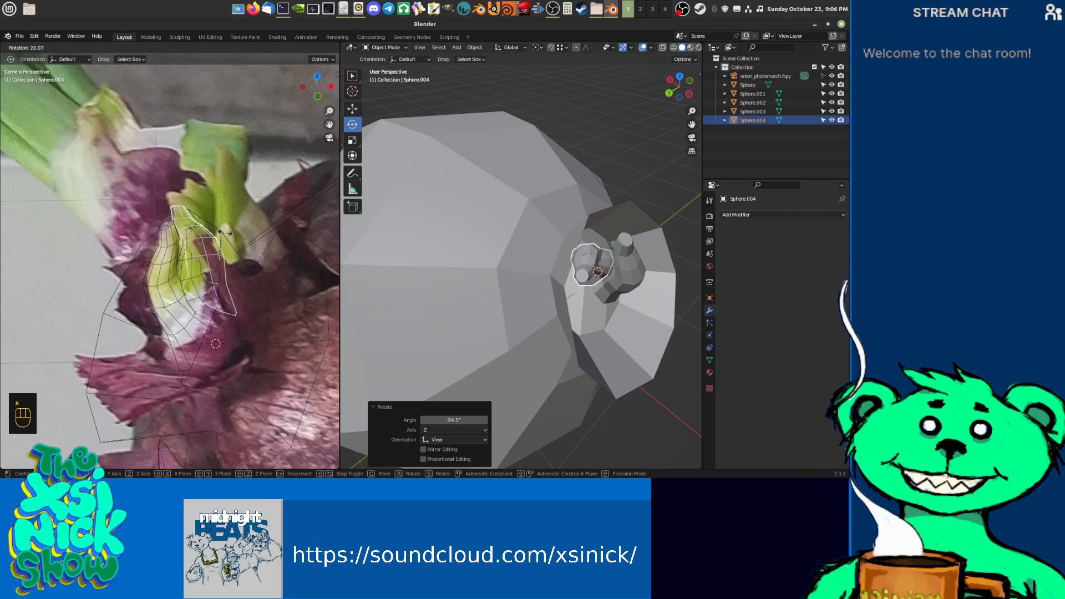
{"action": "left_click", "coordinate": [221, 229]}
{"action": "key", "text": "g"}
{"action": "left_click", "coordinate": [214, 277]}
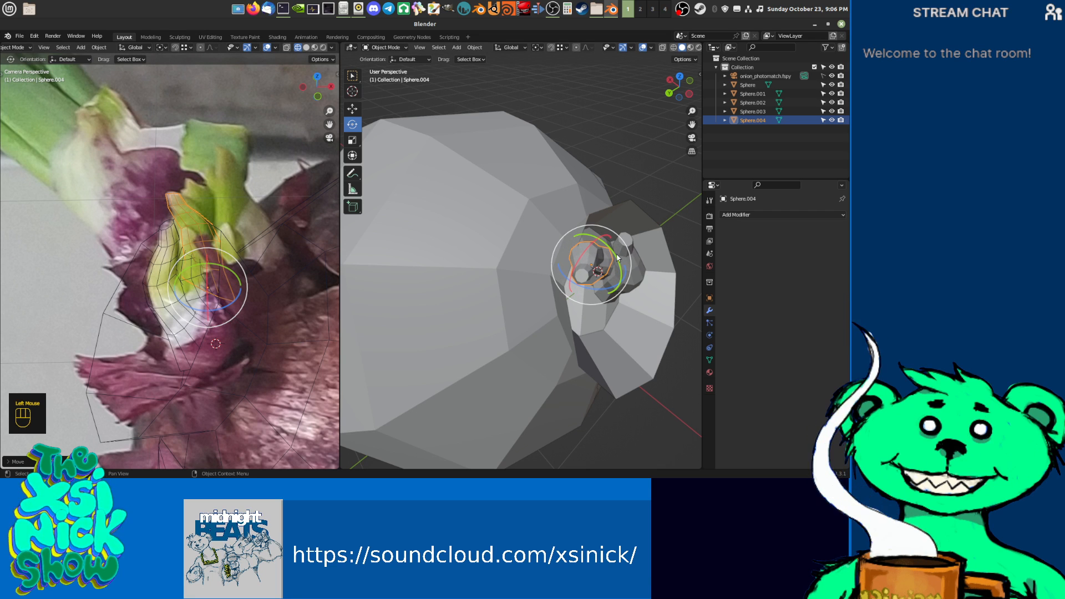
Step: Turn the third sprout a further -26° in the perspective view, then realign its rotation and position in the camera view
{"action": "left_click_drag", "start_coordinate": [615, 256], "coordinate": [622, 224]}
{"action": "key", "text": "ctrl+z"}
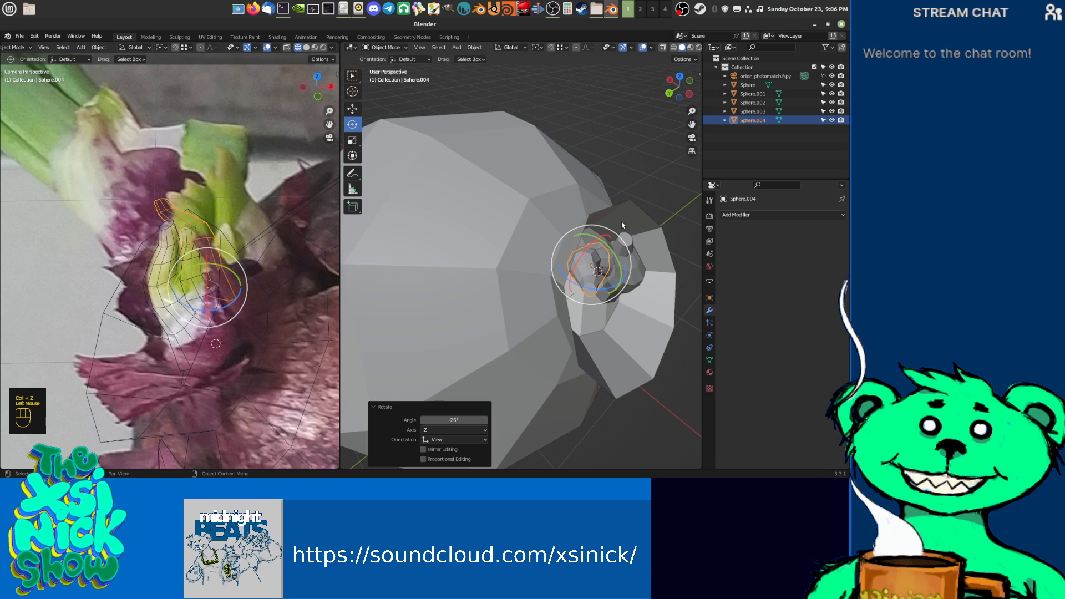
{"action": "left_click_drag", "start_coordinate": [230, 254], "coordinate": [226, 281]}
{"action": "key", "text": "g"}
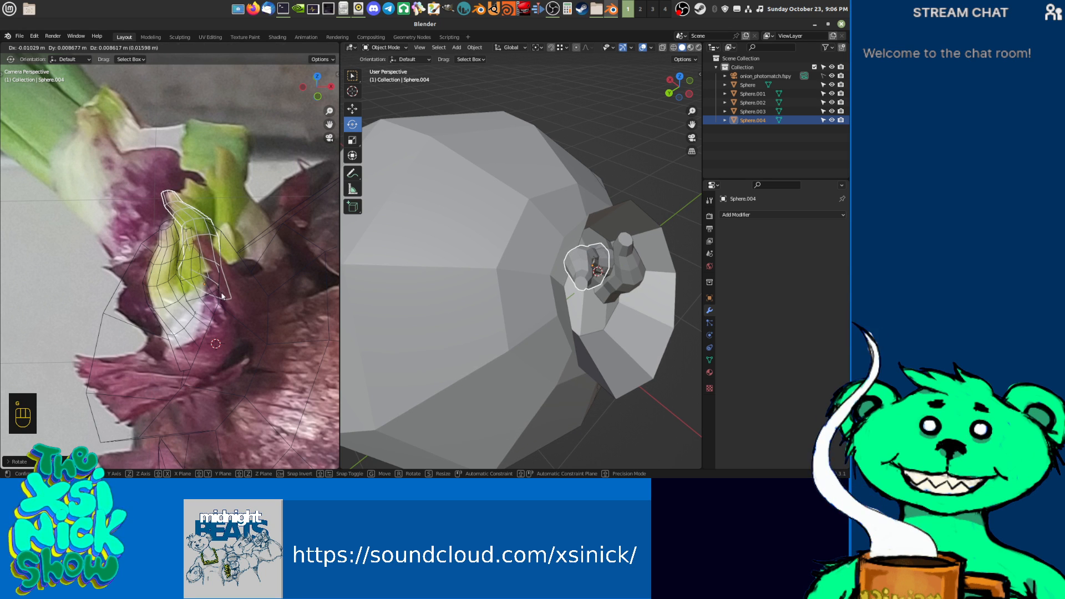
{"action": "left_click", "coordinate": [221, 294]}
Step: Select the second sprout and rotate it slightly in the camera view to adjust its lean against the photo
{"action": "middle_click_drag", "start_coordinate": [663, 312], "coordinate": [537, 285], "text": "shift"}
{"action": "middle_click_drag", "start_coordinate": [538, 286], "coordinate": [521, 313], "text": "shift"}
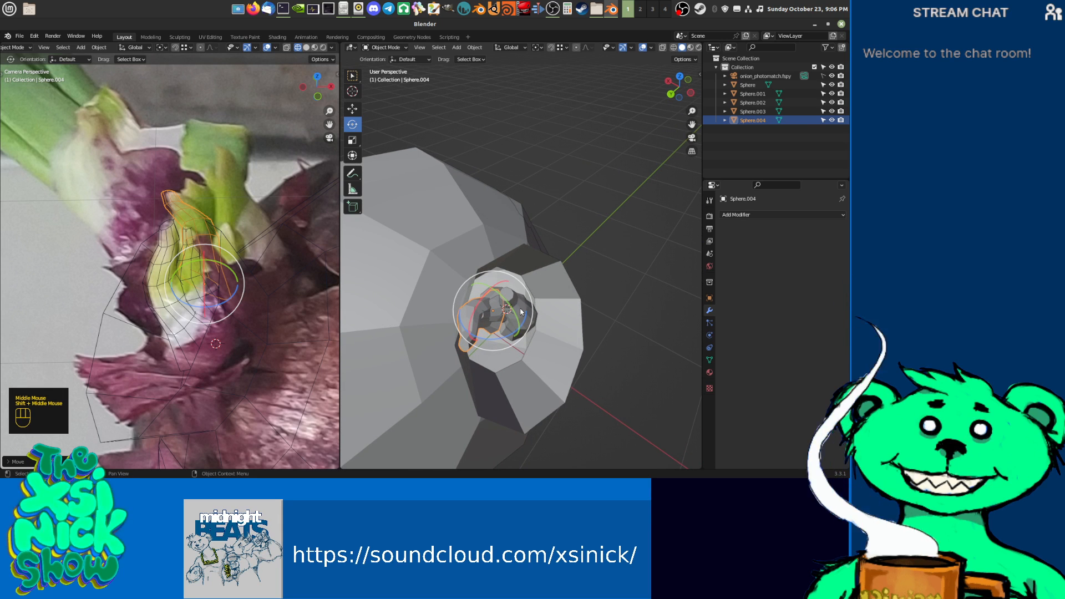
{"action": "left_click", "coordinate": [193, 272]}
{"action": "key", "text": "r"}
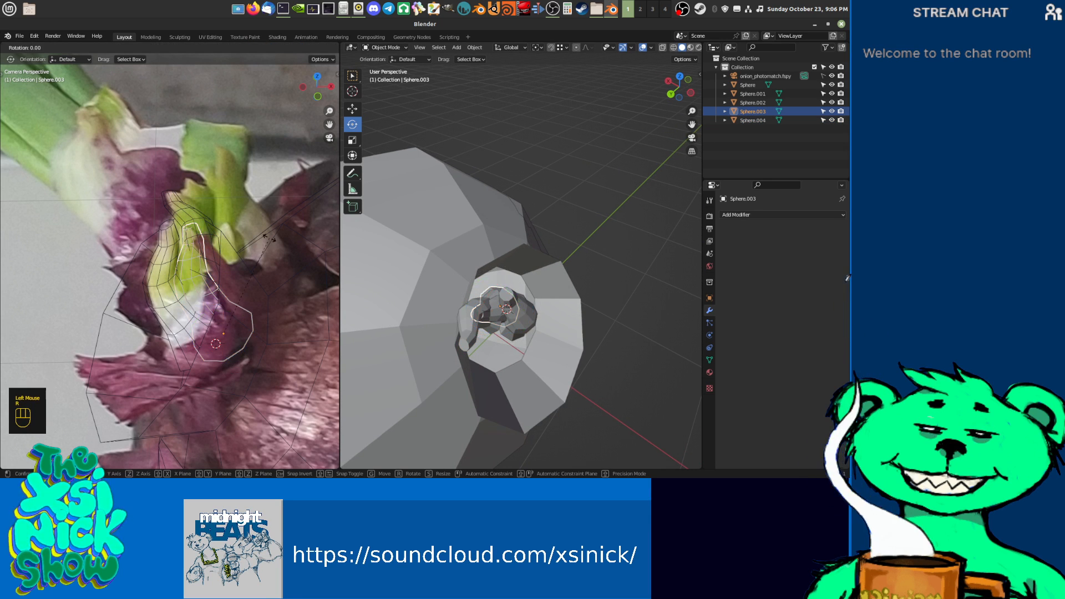
{"action": "left_click", "coordinate": [265, 238]}
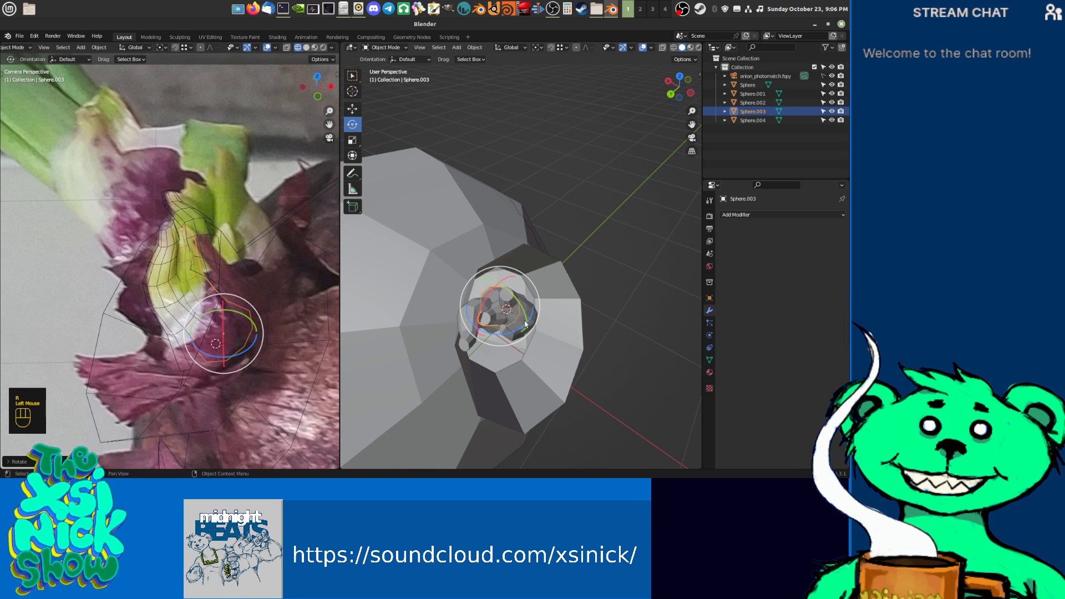
Step: Nudge the second sprout's rotation slightly, then select the third sprout and trackball-rotate it by -24.1° and 18.9°
{"action": "left_click_drag", "start_coordinate": [490, 292], "coordinate": [490, 288]}
{"action": "left_click", "coordinate": [466, 331]}
{"action": "mouse_move", "coordinate": [572, 310]}
{"action": "middle_mouse_down", "text": "shift"}
{"action": "mouse_move", "coordinate": [543, 334]}
{"action": "mouse_move", "coordinate": [497, 344]}
{"action": "mouse_move", "coordinate": [444, 333]}
{"action": "mouse_move", "coordinate": [442, 378]}
{"action": "mouse_move", "coordinate": [563, 292]}
{"action": "middle_mouse_up", "text": "shift"}
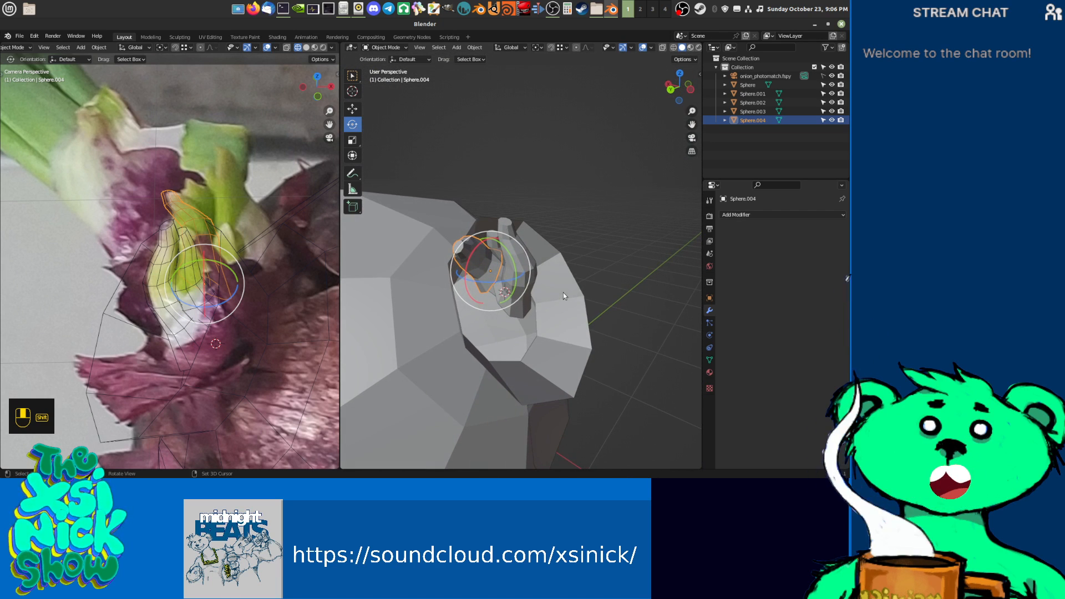
{"action": "middle_click_drag", "start_coordinate": [486, 268], "coordinate": [498, 269]}
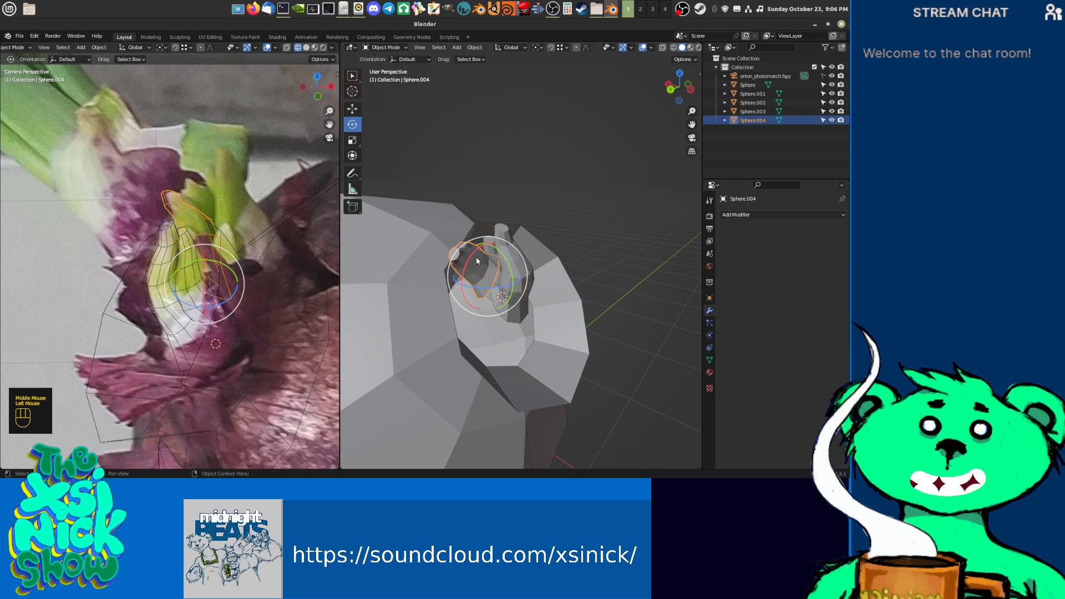
{"action": "left_click_drag", "start_coordinate": [460, 273], "coordinate": [476, 253]}
{"action": "middle_click_drag", "start_coordinate": [490, 259], "coordinate": [503, 304], "text": "shift"}
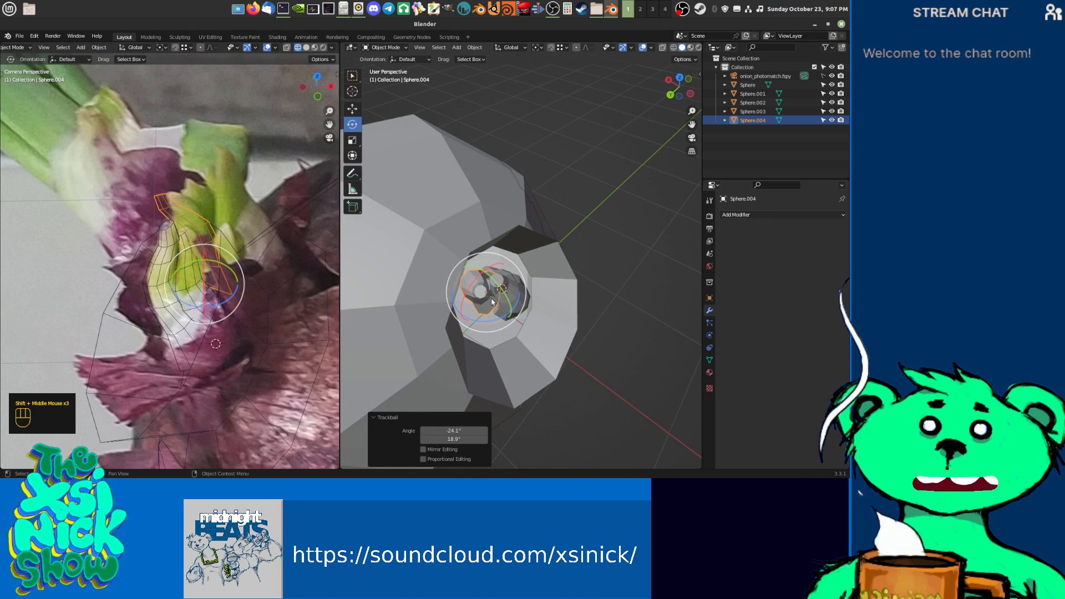
Step: Move the third sprout in the perspective view, rotate it 17.6° about X, then realign its rotation and position in the camera view
{"action": "key", "text": "g"}
{"action": "left_click", "coordinate": [491, 328]}
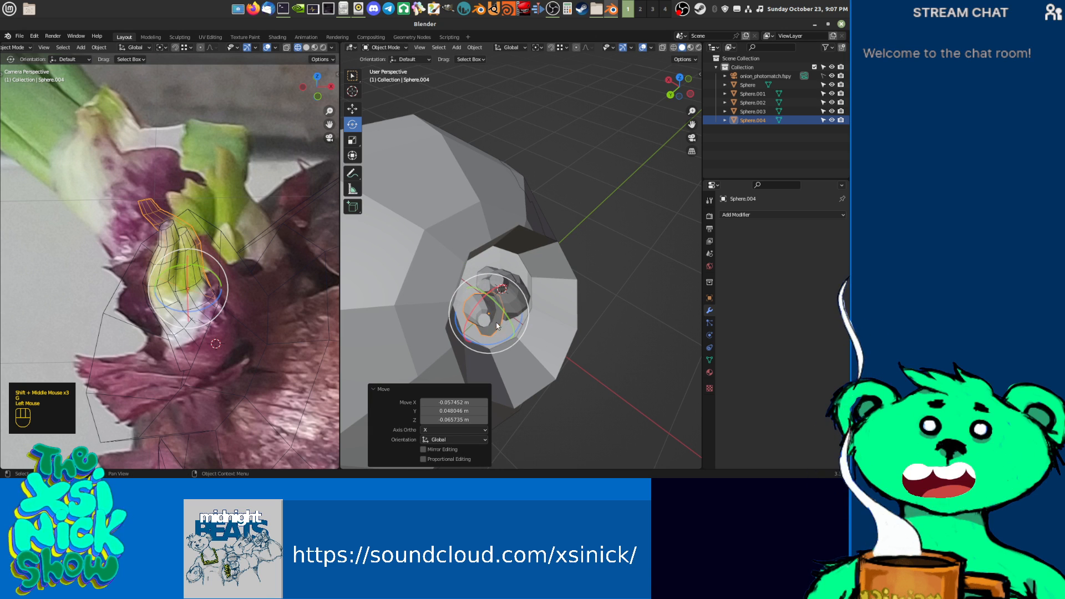
{"action": "middle_click_drag", "start_coordinate": [508, 333], "coordinate": [498, 291], "text": "shift"}
{"action": "left_click_drag", "start_coordinate": [471, 295], "coordinate": [473, 284]}
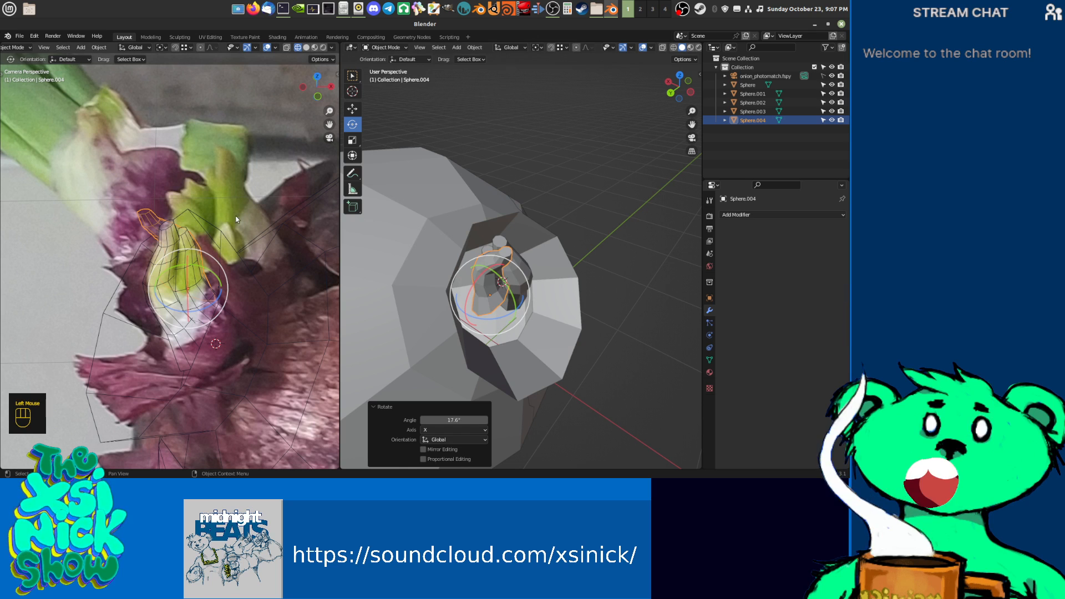
{"action": "left_click_drag", "start_coordinate": [211, 259], "coordinate": [222, 270]}
{"action": "key", "text": "g"}
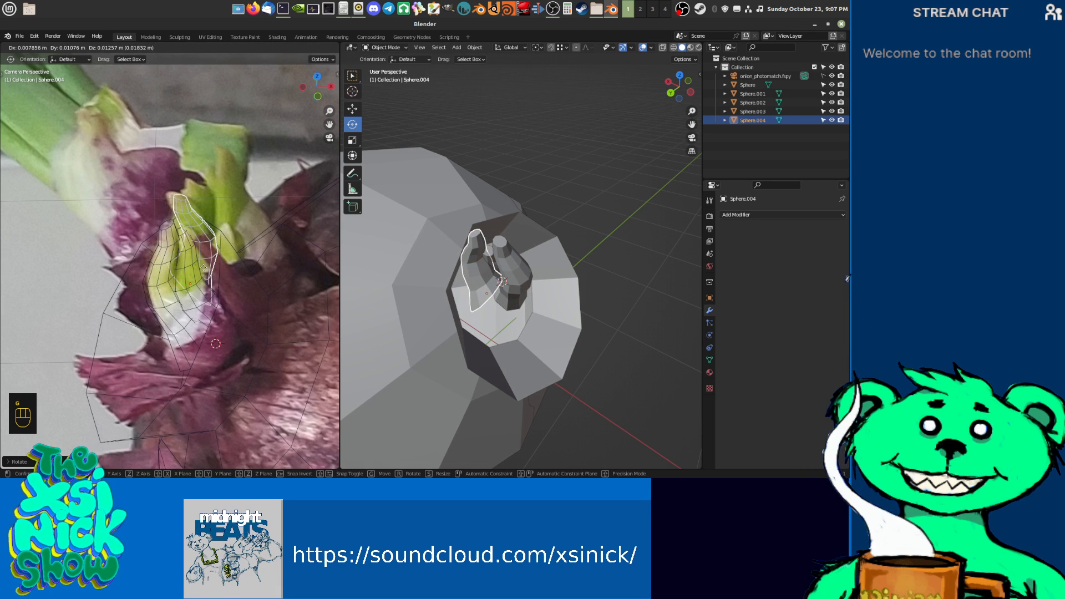
{"action": "left_click", "coordinate": [201, 266]}
Step: Rotate the third sprout -13.5° about Y and move it back onto the rear shoot in the camera view
{"action": "middle_click_drag", "start_coordinate": [571, 290], "coordinate": [497, 249], "text": "shift"}
{"action": "left_click_drag", "start_coordinate": [494, 239], "coordinate": [494, 248]}
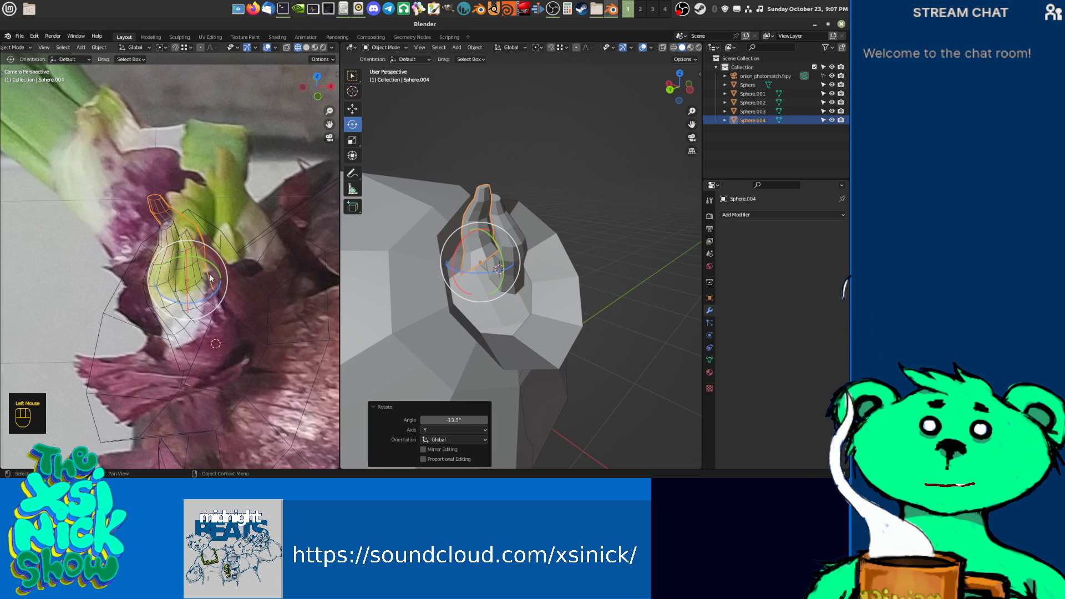
{"action": "key", "text": "g"}
{"action": "left_click", "coordinate": [231, 275]}
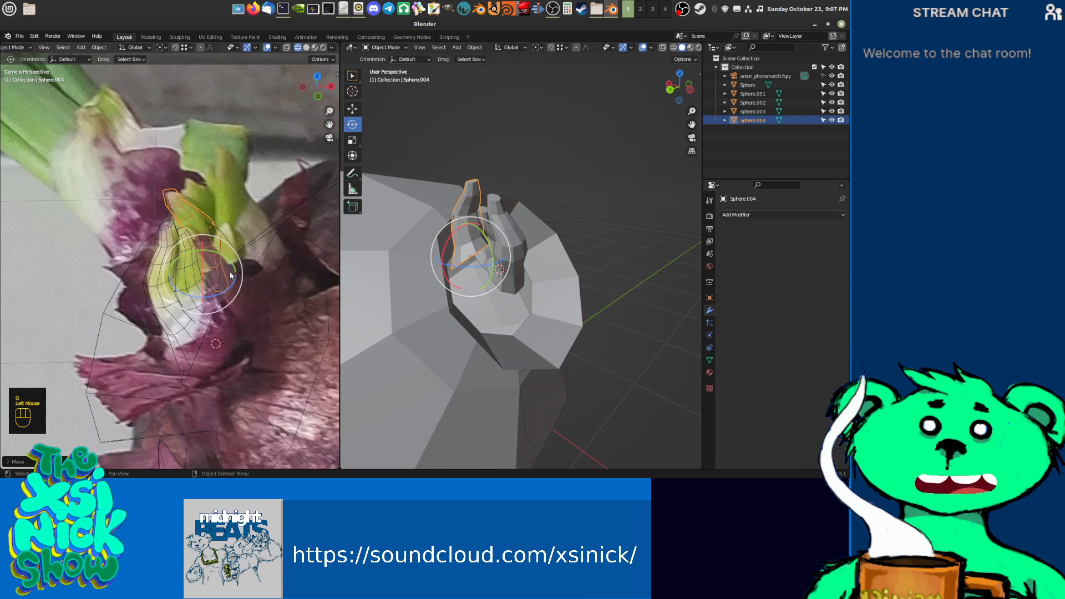
Step: Move the third sprout lower inside the onion neck in the perspective view and correct its lean in the camera view
{"action": "mouse_move", "coordinate": [563, 267]}
{"action": "middle_mouse_down", "text": "shift"}
{"action": "mouse_move", "coordinate": [561, 304]}
{"action": "mouse_move", "coordinate": [577, 291]}
{"action": "mouse_move", "coordinate": [571, 272]}
{"action": "middle_mouse_up", "text": "shift"}
{"action": "middle_click_drag", "start_coordinate": [504, 274], "coordinate": [559, 254], "text": "shift"}
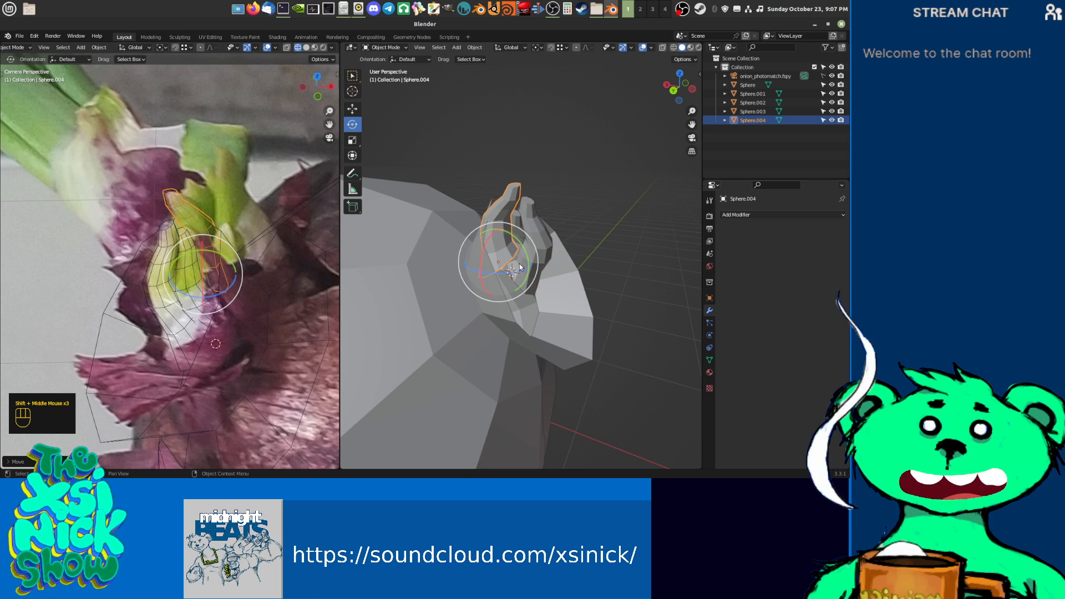
{"action": "key", "text": "g"}
{"action": "left_click", "coordinate": [527, 280]}
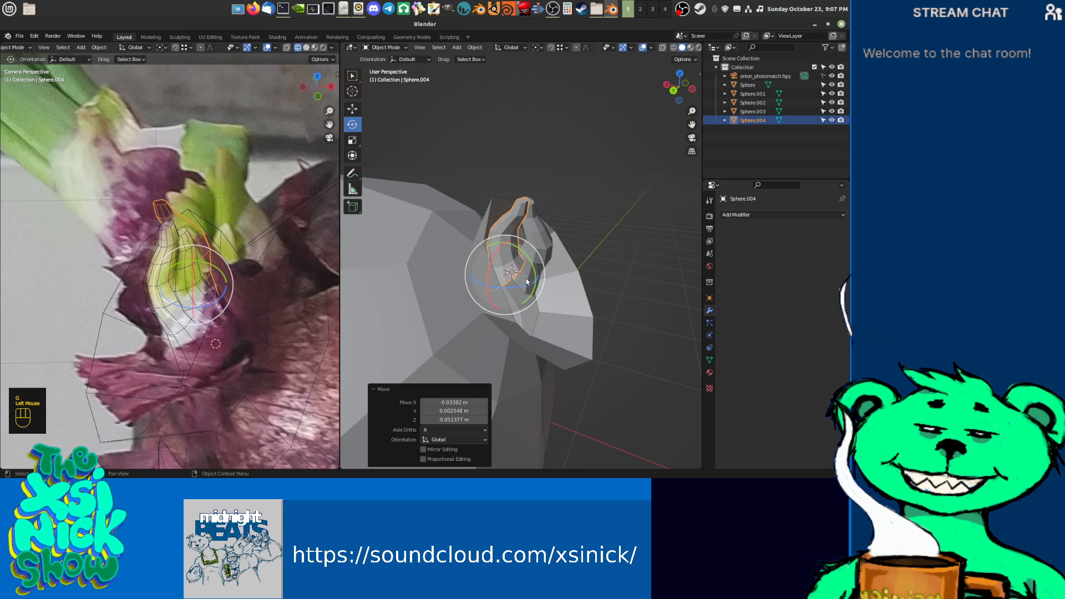
{"action": "left_click_drag", "start_coordinate": [223, 260], "coordinate": [231, 261]}
Step: Rotate the third sprout 15° about X and move it, then readjust its lean and position over the photo's rear shoot
{"action": "middle_click_drag", "start_coordinate": [564, 253], "coordinate": [531, 282], "text": "shift"}
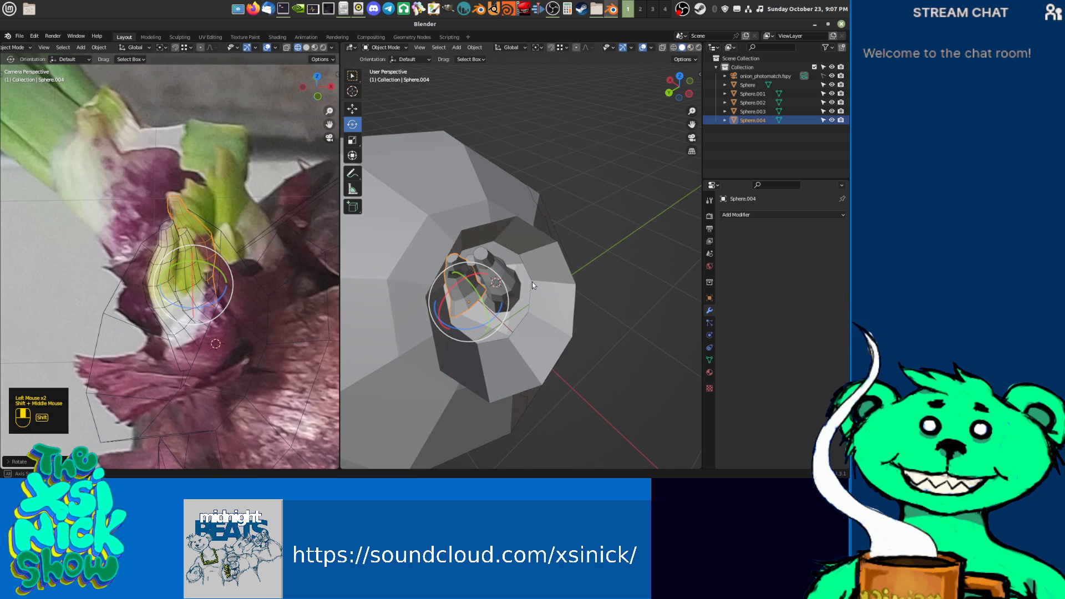
{"action": "left_click_drag", "start_coordinate": [458, 277], "coordinate": [480, 311]}
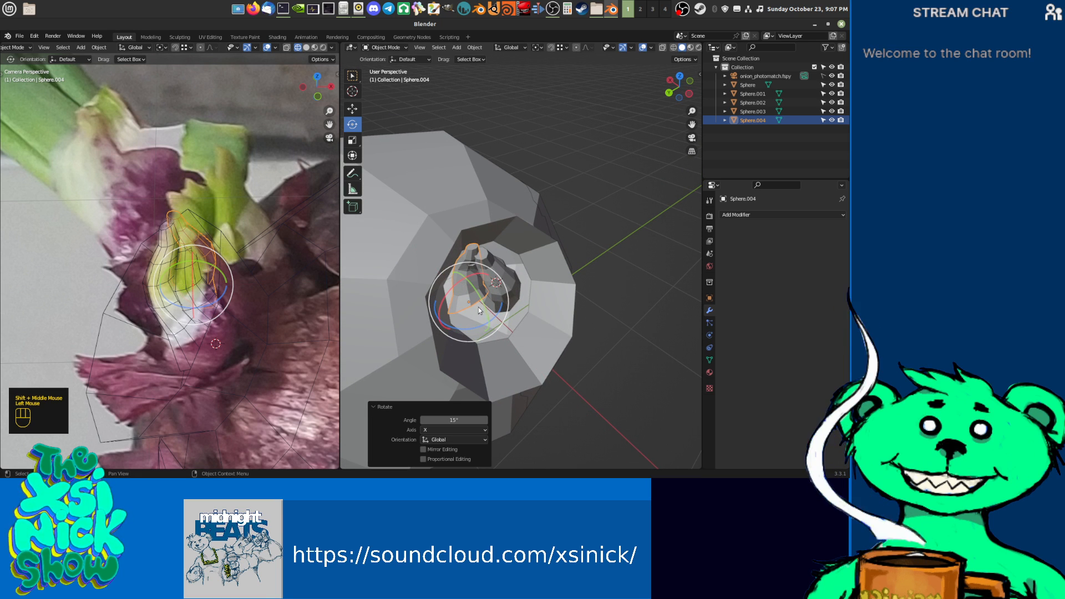
{"action": "middle_click_drag", "start_coordinate": [481, 277], "coordinate": [506, 314], "text": "shift"}
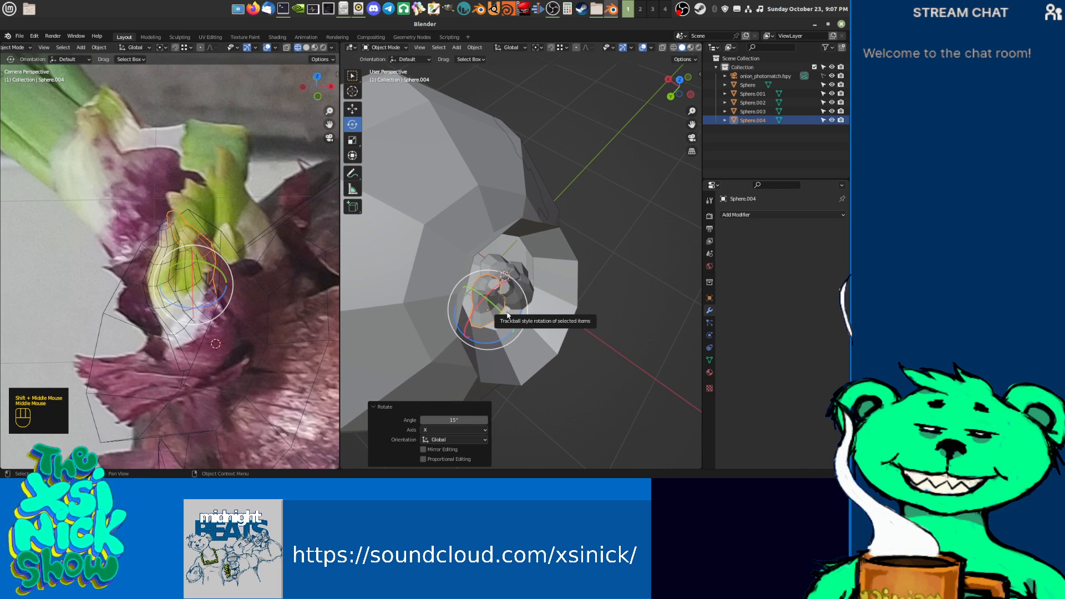
{"action": "key", "text": "g"}
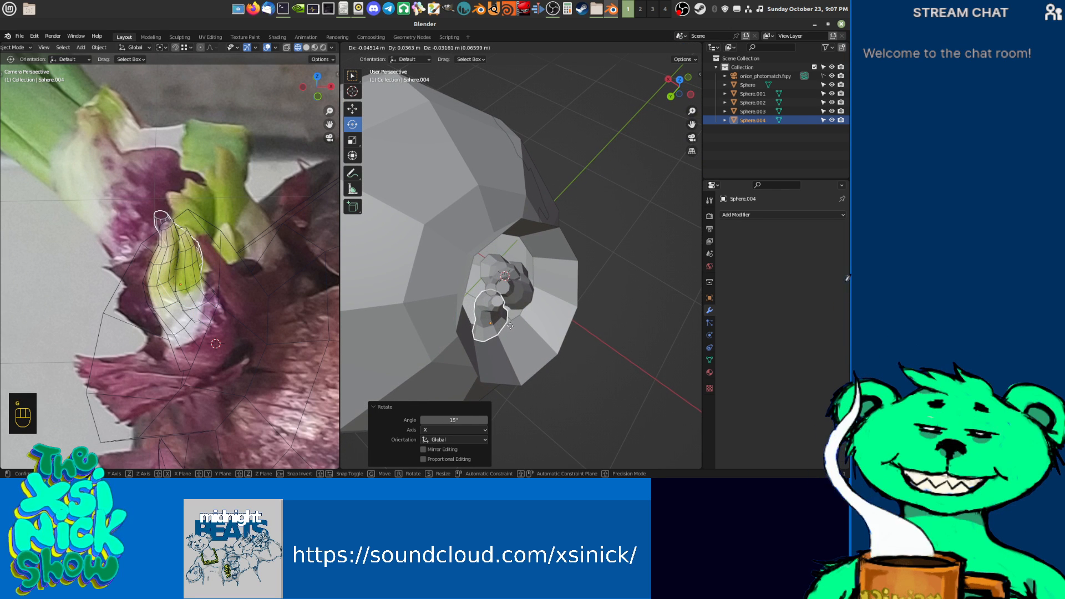
{"action": "left_click", "coordinate": [509, 326]}
{"action": "left_click_drag", "start_coordinate": [214, 261], "coordinate": [225, 264]}
{"action": "key", "text": "g"}
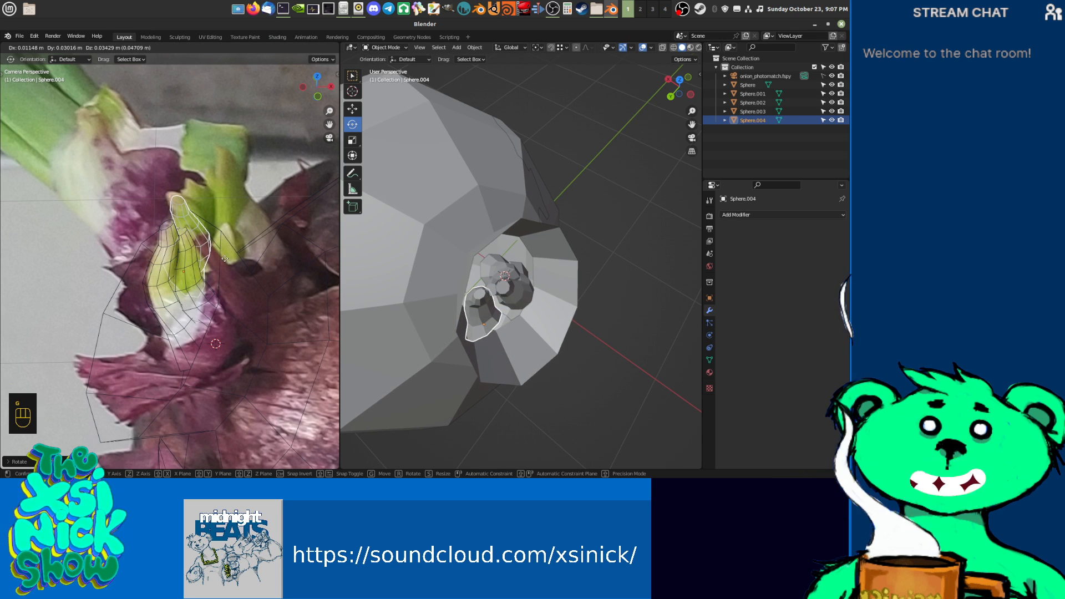
{"action": "left_click", "coordinate": [225, 258]}
Step: Start editing the third sprout's mesh and move its open base loop down toward the inside of the onion neck
{"action": "middle_click_drag", "start_coordinate": [502, 344], "coordinate": [475, 236]}
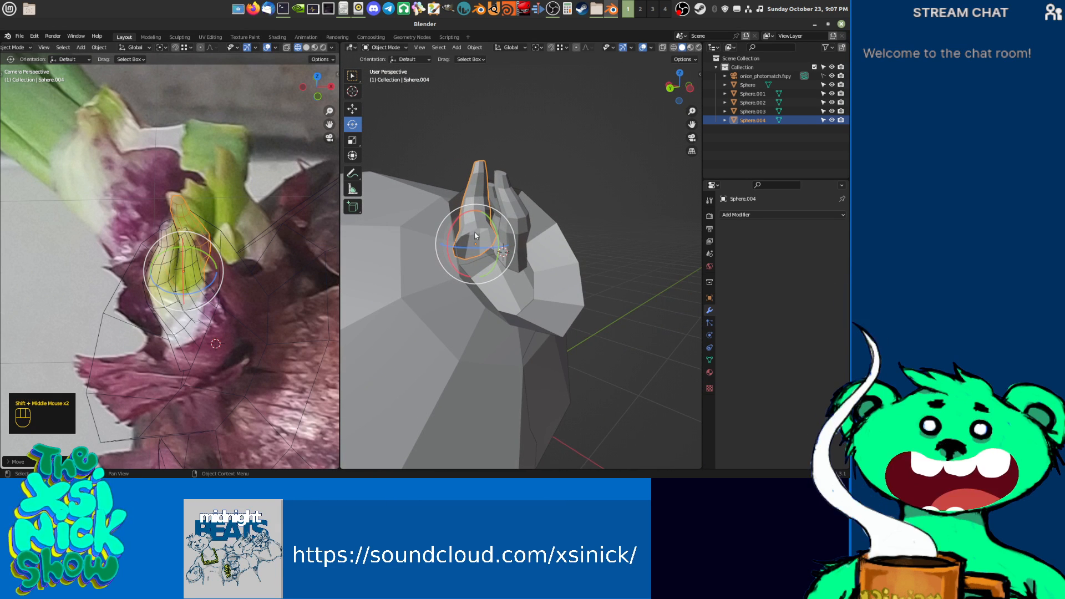
{"action": "left_click", "coordinate": [493, 234]}
{"action": "key", "text": "Tab"}
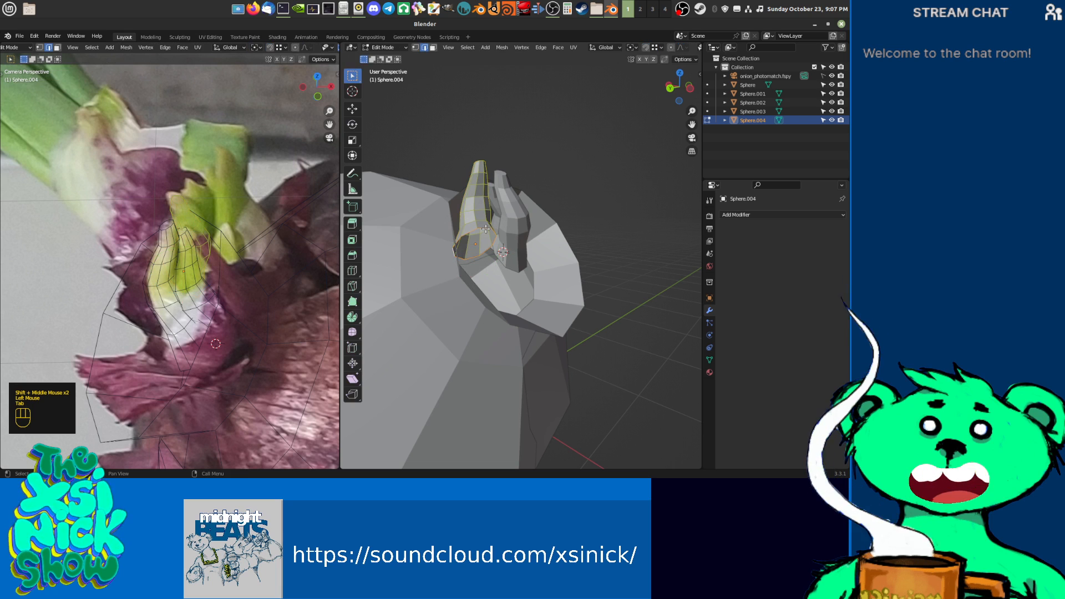
{"action": "middle_click_drag", "start_coordinate": [497, 228], "coordinate": [457, 264], "text": "shift"}
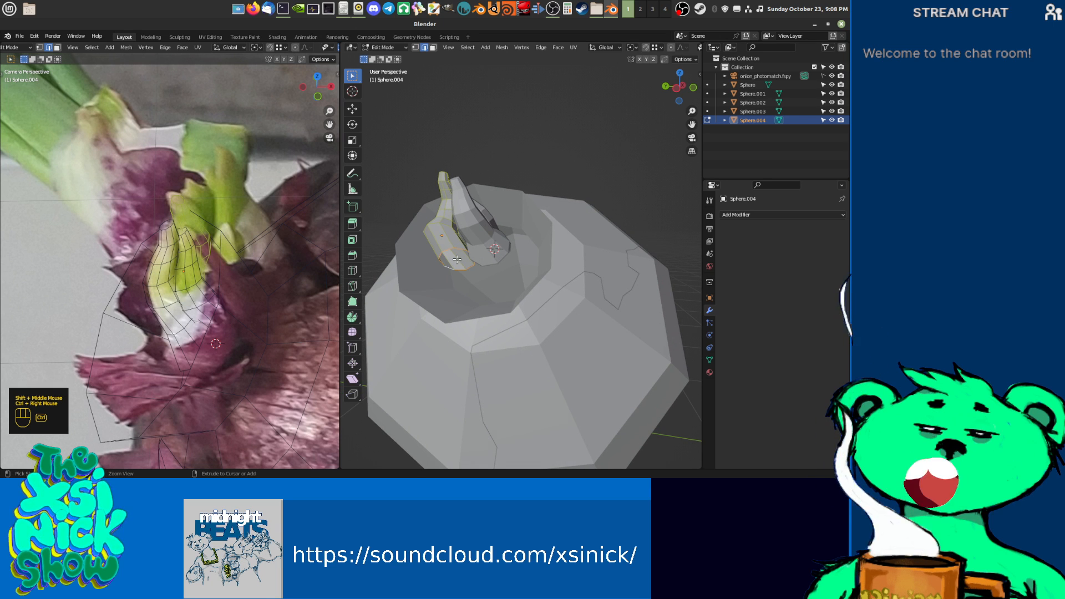
{"action": "middle_click_drag", "start_coordinate": [457, 259], "coordinate": [499, 246], "text": "shift"}
{"action": "key", "text": "g"}
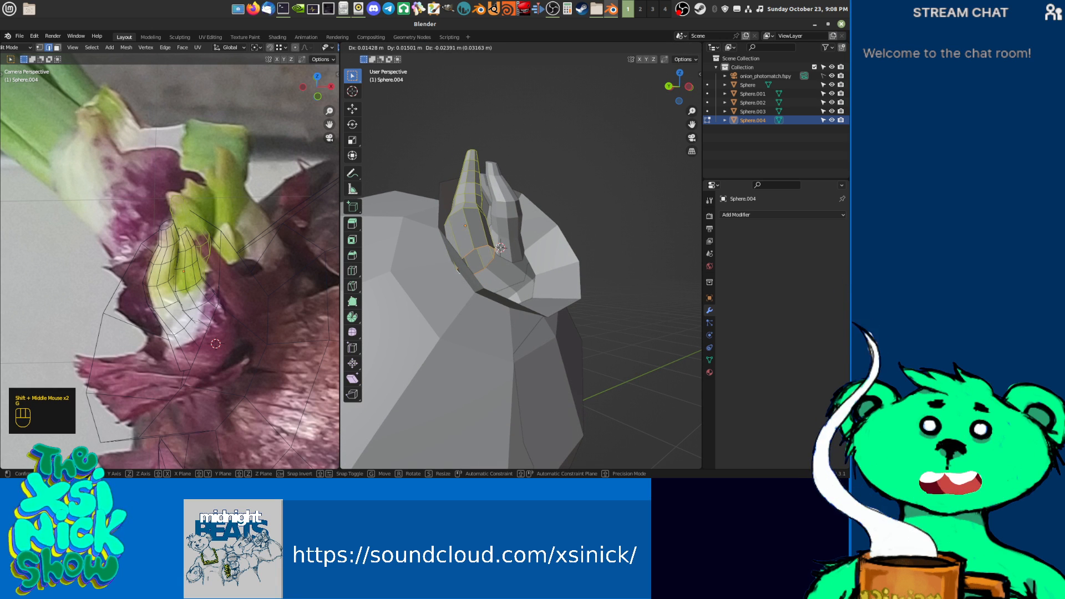
{"action": "left_click", "coordinate": [498, 247]}
Step: Rotate the third sprout's base loop by -32.2° and then by 83.1° from a different viewing angle
{"action": "middle_click_drag", "start_coordinate": [499, 247], "coordinate": [521, 236], "text": "shift"}
{"action": "key", "text": "r"}
{"action": "left_click", "coordinate": [497, 235]}
{"action": "key", "text": "r"}
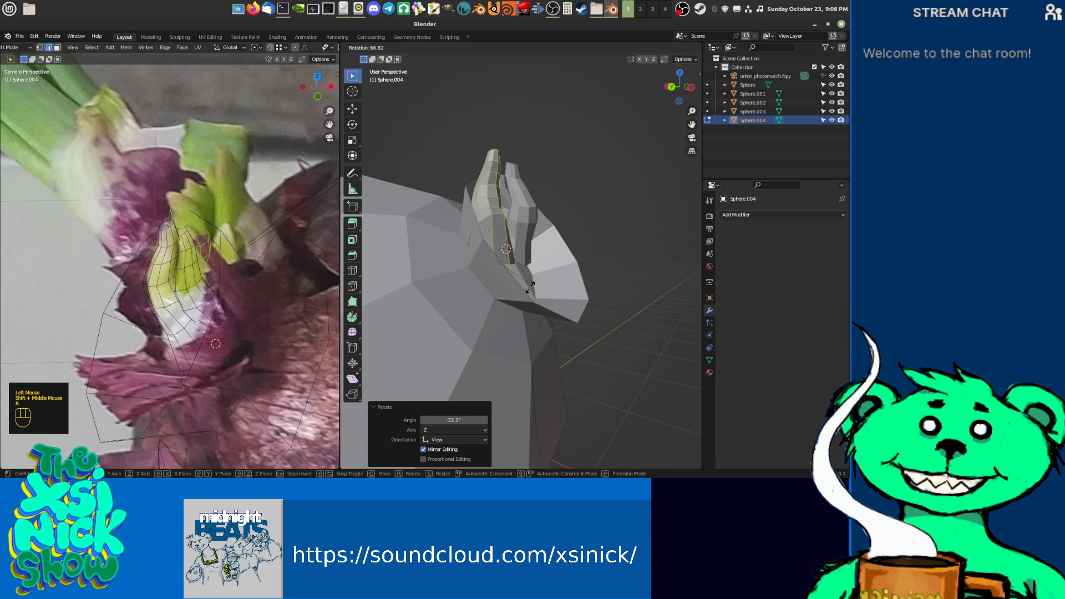
{"action": "left_click", "coordinate": [518, 290]}
Step: Move the third sprout's base loop toward the neck centre, rotate it -39.3° and shift it further down into the neck
{"action": "middle_click_drag", "start_coordinate": [519, 290], "coordinate": [506, 317], "text": "shift"}
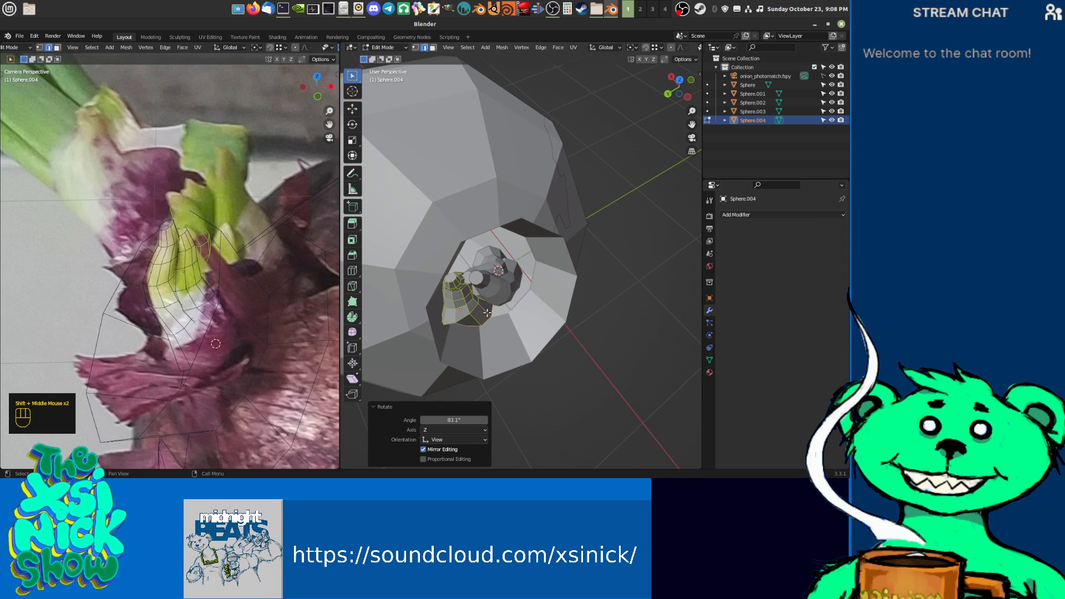
{"action": "key", "text": "g"}
{"action": "left_click", "coordinate": [491, 293]}
{"action": "middle_click_drag", "start_coordinate": [491, 293], "coordinate": [426, 298], "text": "shift"}
{"action": "scroll", "coordinate": [478, 259], "scroll_direction": "up", "scroll_amount": 3}
{"action": "key", "text": "r"}
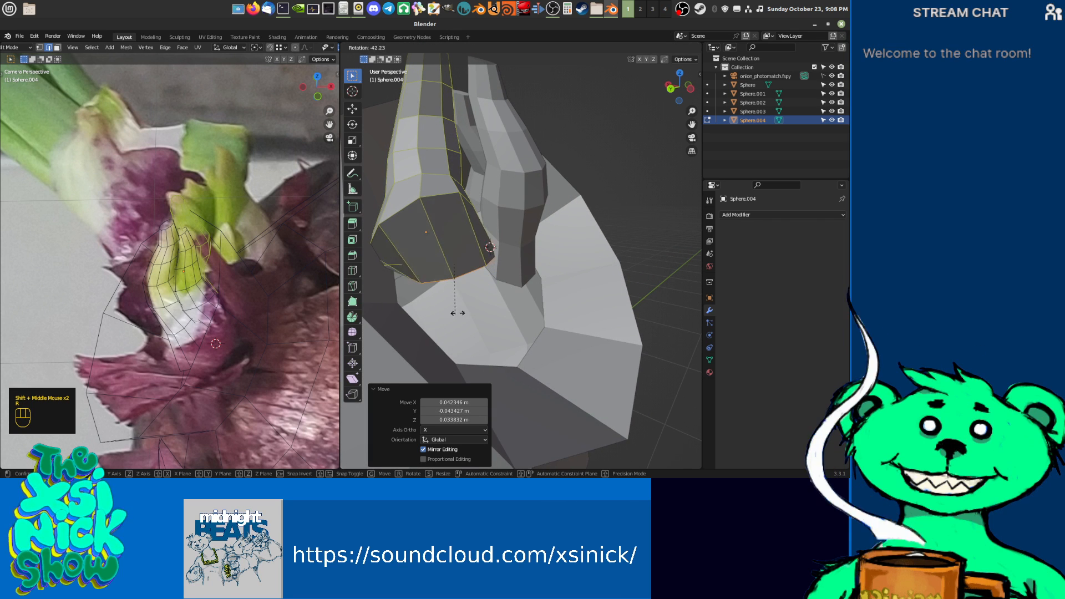
{"action": "left_click", "coordinate": [451, 325]}
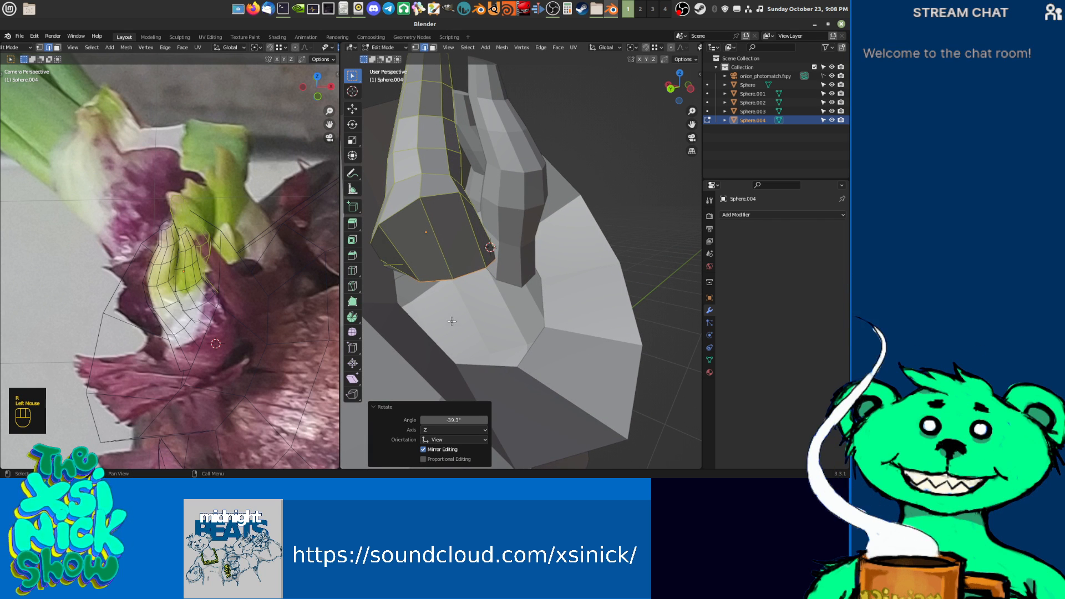
{"action": "key", "text": "g"}
{"action": "left_click", "coordinate": [460, 301]}
Step: Rotate the third sprout's base loop 39.9° as seen from the opposite side of the onion
{"action": "middle_click_drag", "start_coordinate": [461, 301], "coordinate": [510, 302]}
{"action": "middle_click_drag", "start_coordinate": [510, 302], "coordinate": [510, 276], "text": "shift"}
{"action": "key", "text": "r"}
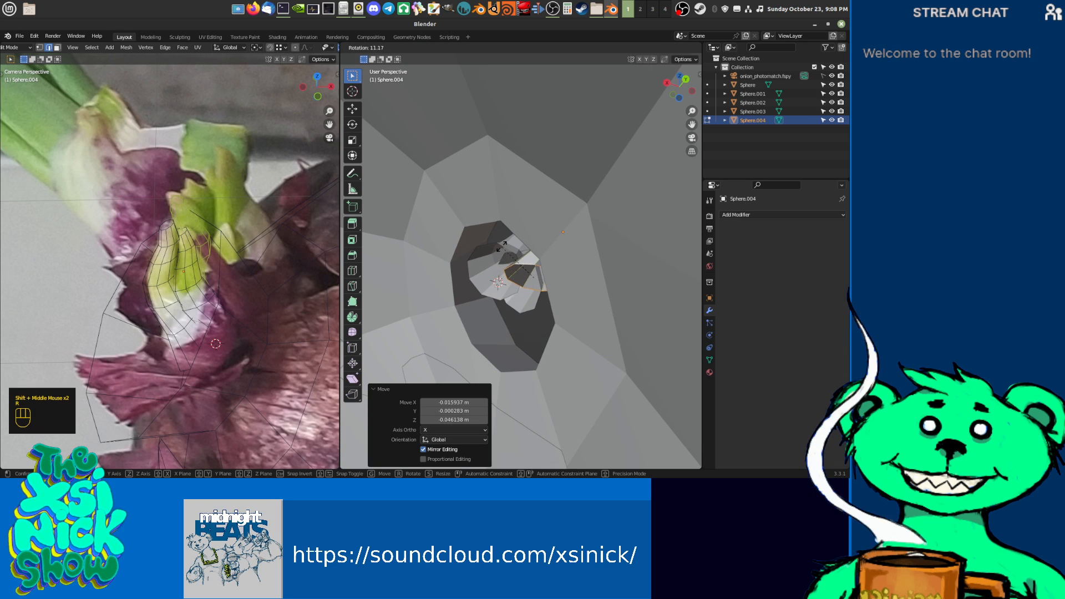
{"action": "left_click", "coordinate": [515, 217]}
{"action": "middle_click_drag", "start_coordinate": [516, 218], "coordinate": [450, 270]}
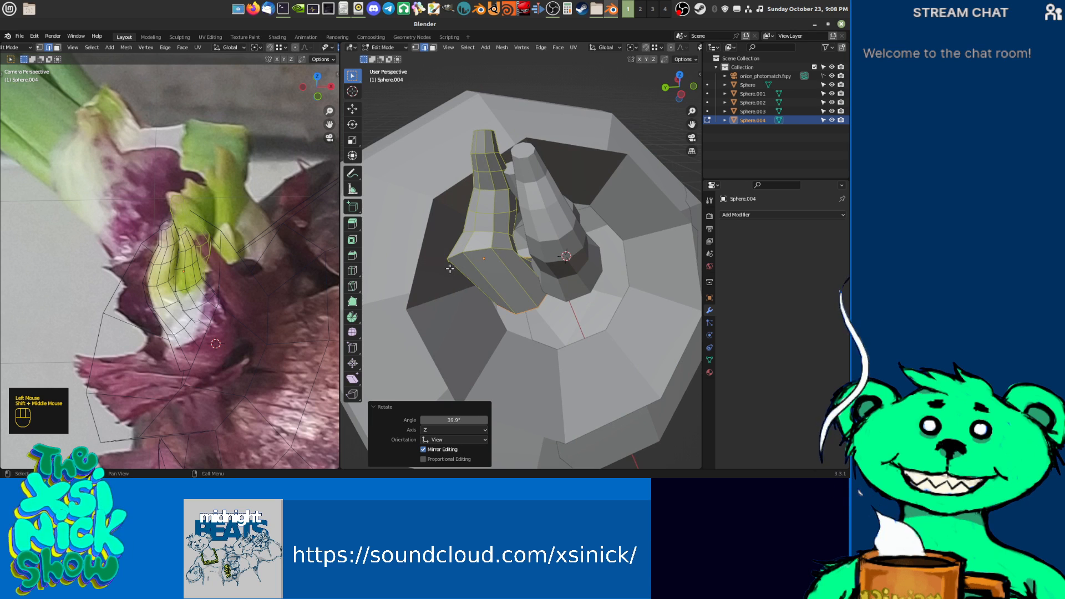
Step: Select the edge loop directly above the third sprout's base, then rotate and move it to smooth the bend
{"action": "double_click", "coordinate": [480, 251]}
{"action": "double_click", "coordinate": [502, 248], "text": "alt+shift"}
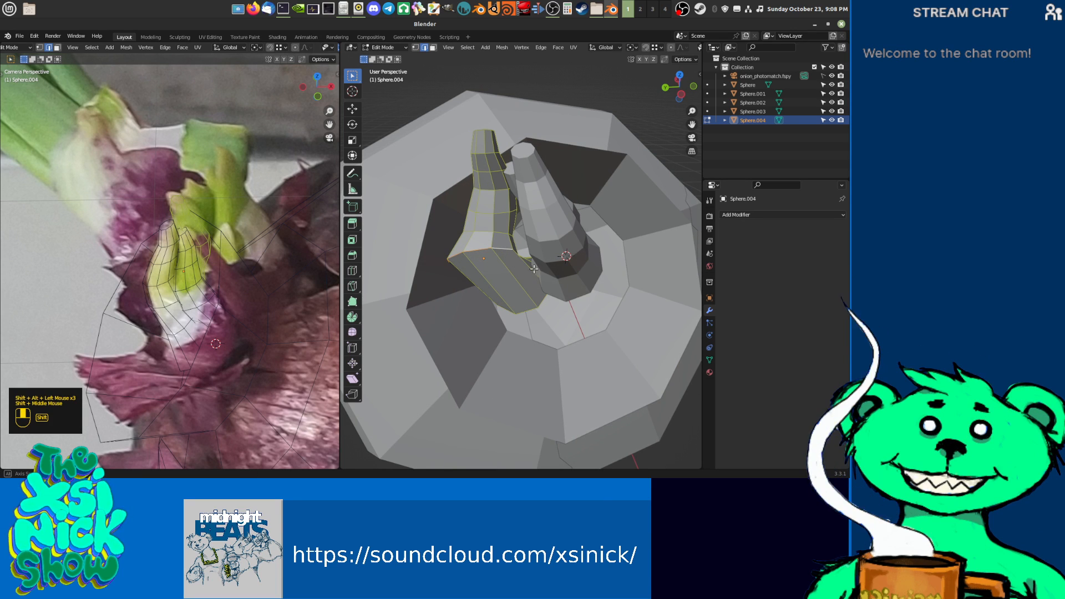
{"action": "middle_click_drag", "start_coordinate": [536, 269], "coordinate": [489, 264]}
{"action": "key", "text": "r"}
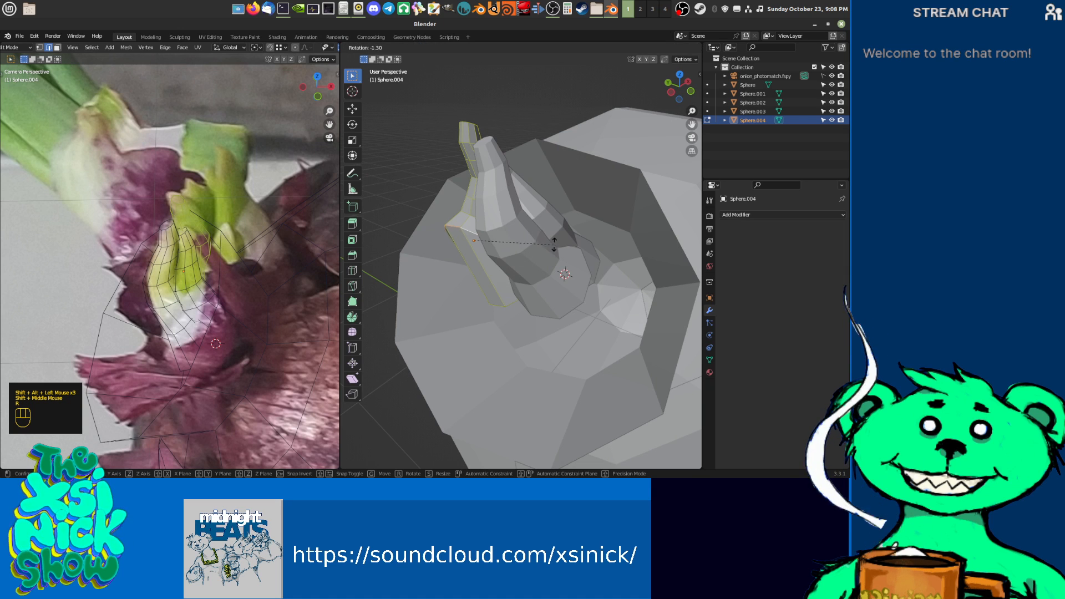
{"action": "left_click", "coordinate": [547, 195]}
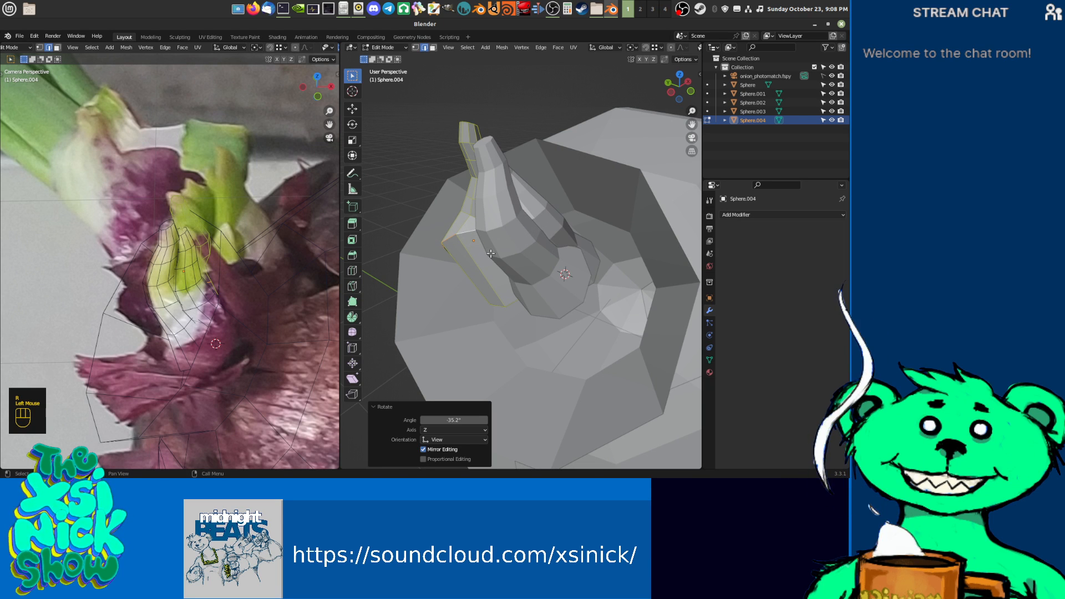
{"action": "key", "text": "g"}
{"action": "left_click", "coordinate": [585, 290]}
Step: Rotate the loop above the third sprout's base 30° from the front and reposition it to even out the curve
{"action": "middle_click_drag", "start_coordinate": [585, 290], "coordinate": [519, 308], "text": "shift"}
{"action": "key", "text": "r"}
{"action": "left_click", "coordinate": [577, 277]}
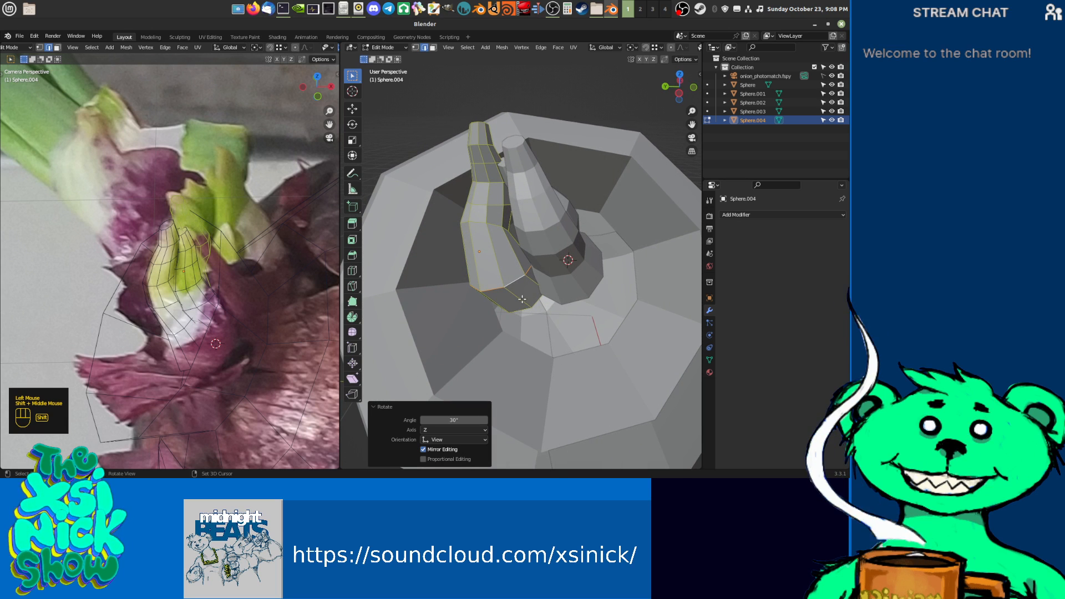
{"action": "key", "text": "g"}
{"action": "left_click", "coordinate": [520, 282]}
{"action": "middle_click_drag", "start_coordinate": [520, 282], "coordinate": [494, 238], "text": "shift"}
{"action": "key", "text": "g"}
{"action": "left_click", "coordinate": [544, 271]}
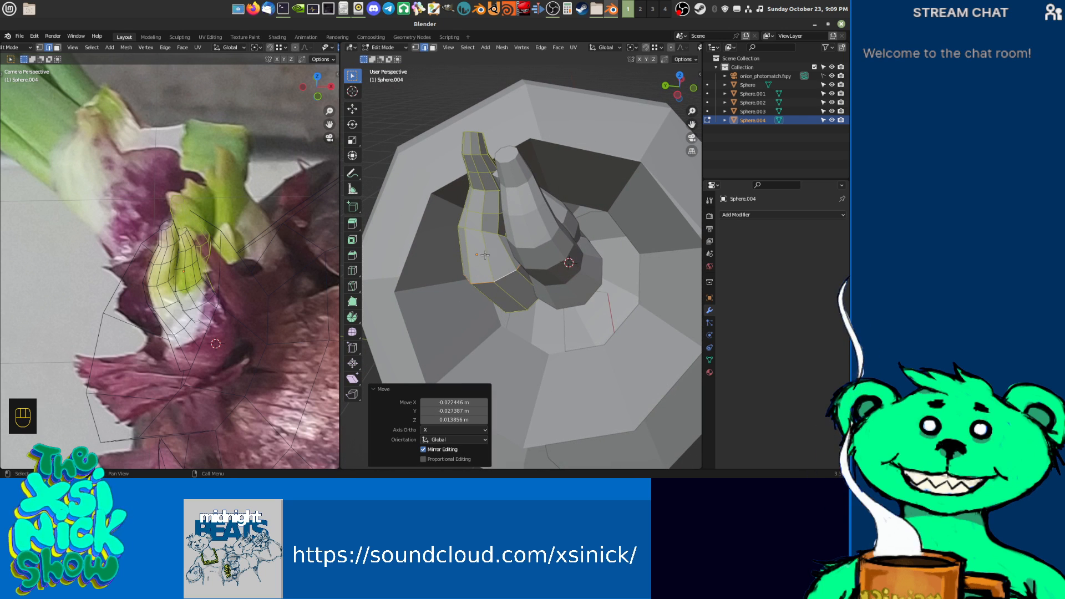
Step: Select the next edge loop up the third sprout and move it outward and down to round the bend
{"action": "left_click", "coordinate": [488, 230], "text": "alt+shift"}
{"action": "left_click", "coordinate": [464, 228], "text": "alt+shift"}
{"action": "middle_click_drag", "start_coordinate": [483, 248], "coordinate": [519, 254], "text": "shift"}
{"action": "key", "text": "g"}
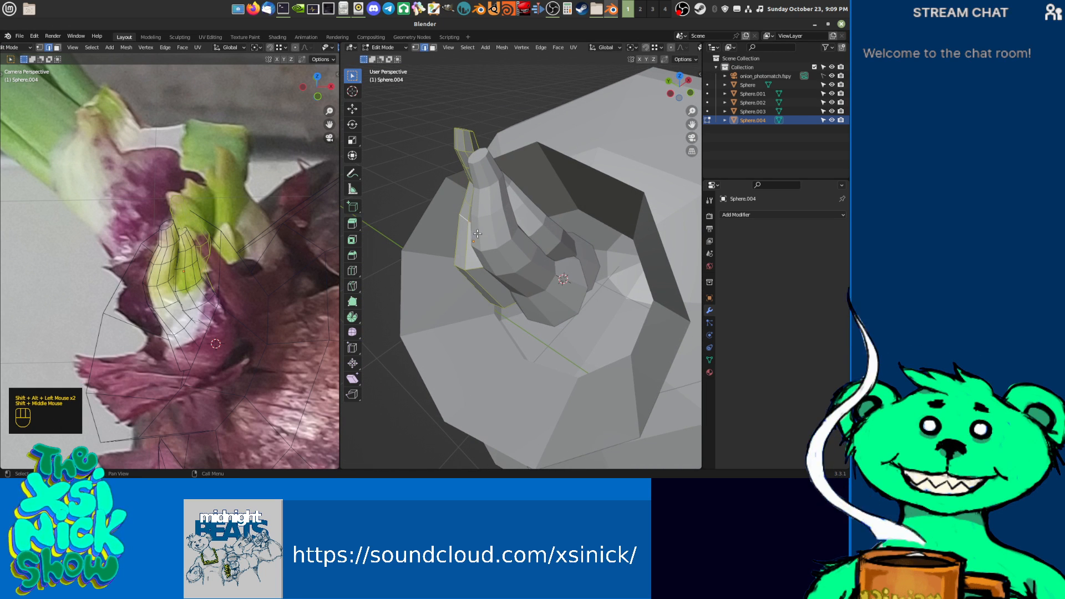
{"action": "left_click", "coordinate": [470, 245]}
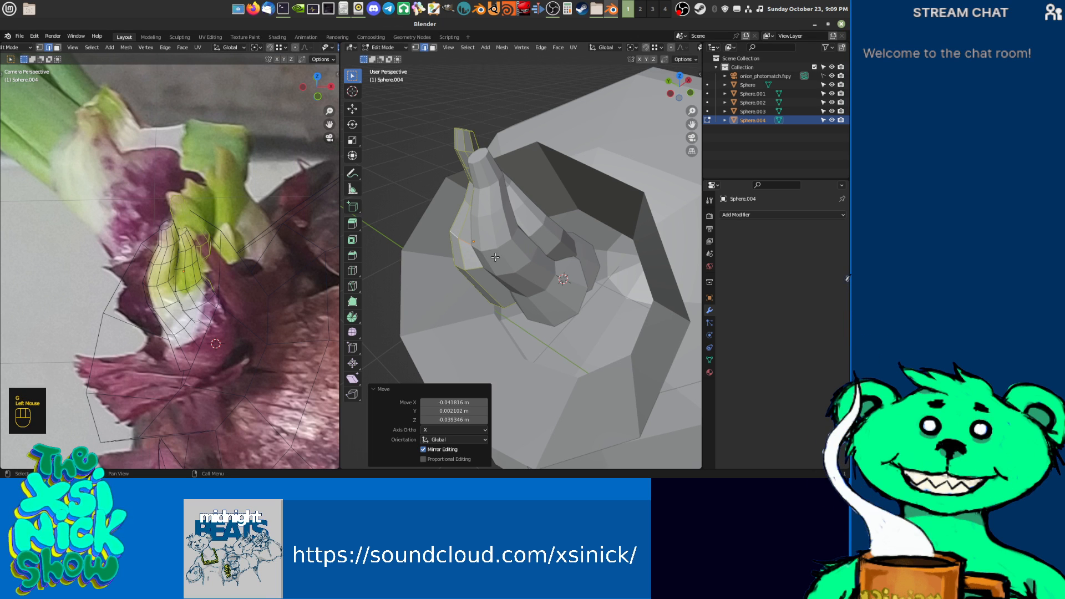
Step: Rotate the third sprout's selected middle loop and move it back up in line with the curved stem
{"action": "middle_click_drag", "start_coordinate": [499, 248], "coordinate": [523, 251], "text": "shift"}
{"action": "key", "text": "r"}
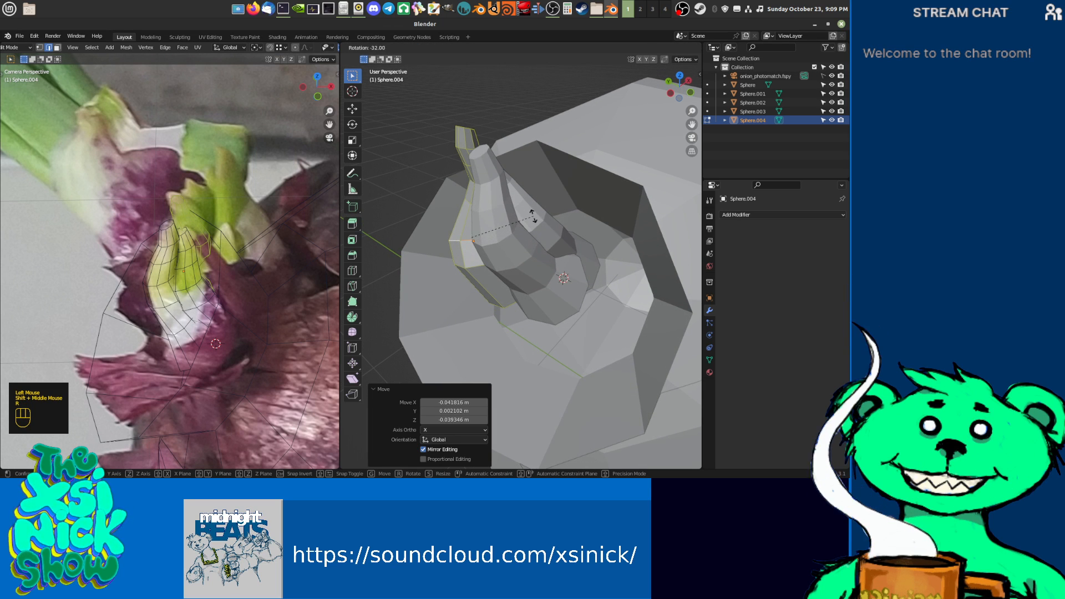
{"action": "left_click", "coordinate": [456, 257]}
{"action": "key", "text": "g"}
{"action": "left_click", "coordinate": [463, 257]}
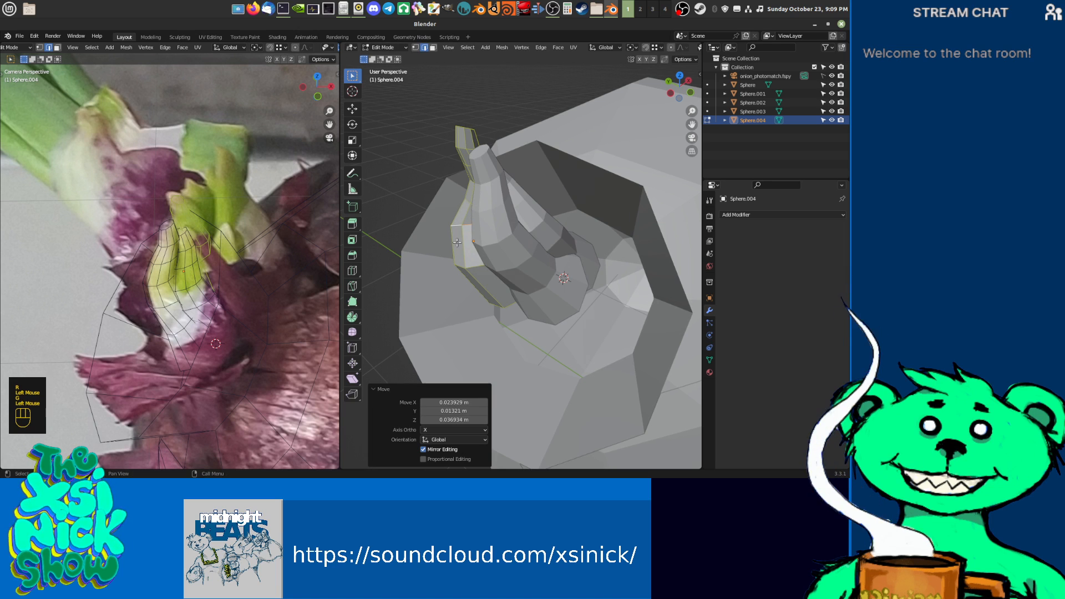
{"action": "middle_click_drag", "start_coordinate": [463, 257], "coordinate": [513, 270], "text": "shift"}
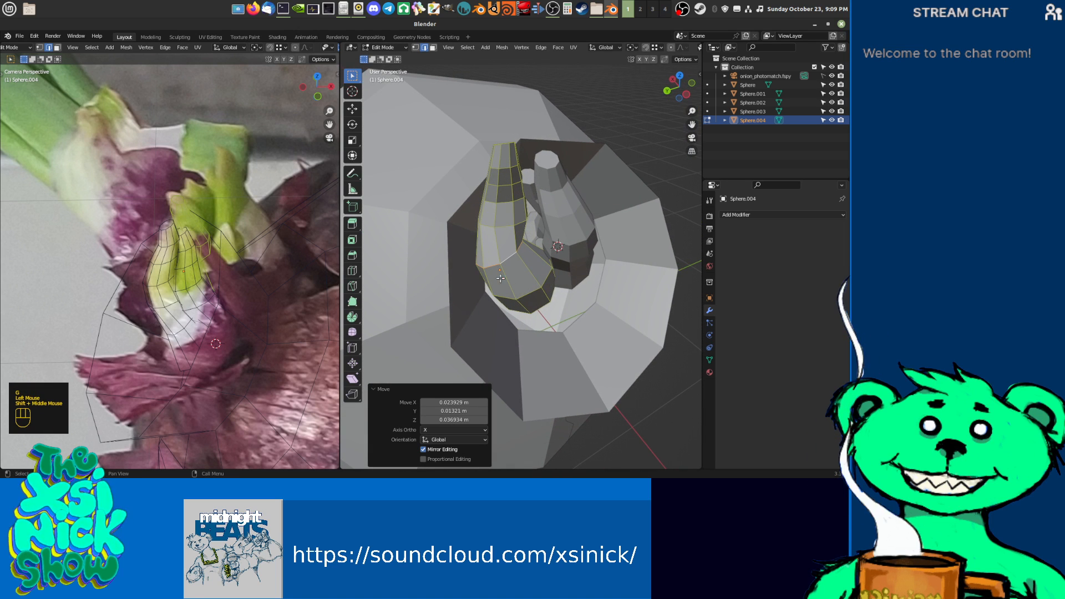
Step: Move the third sprout's selected lower loop to fill out the bend above its base
{"action": "key", "text": "g"}
{"action": "left_click", "coordinate": [510, 275]}
{"action": "middle_click_drag", "start_coordinate": [510, 274], "coordinate": [546, 252], "text": "shift"}
Step: Select the edge loop around the third sprout's middle and move it slightly to straighten the kink in the stem
{"action": "left_click", "coordinate": [511, 228]}
{"action": "middle_click_drag", "start_coordinate": [521, 247], "coordinate": [512, 250], "text": "shift"}
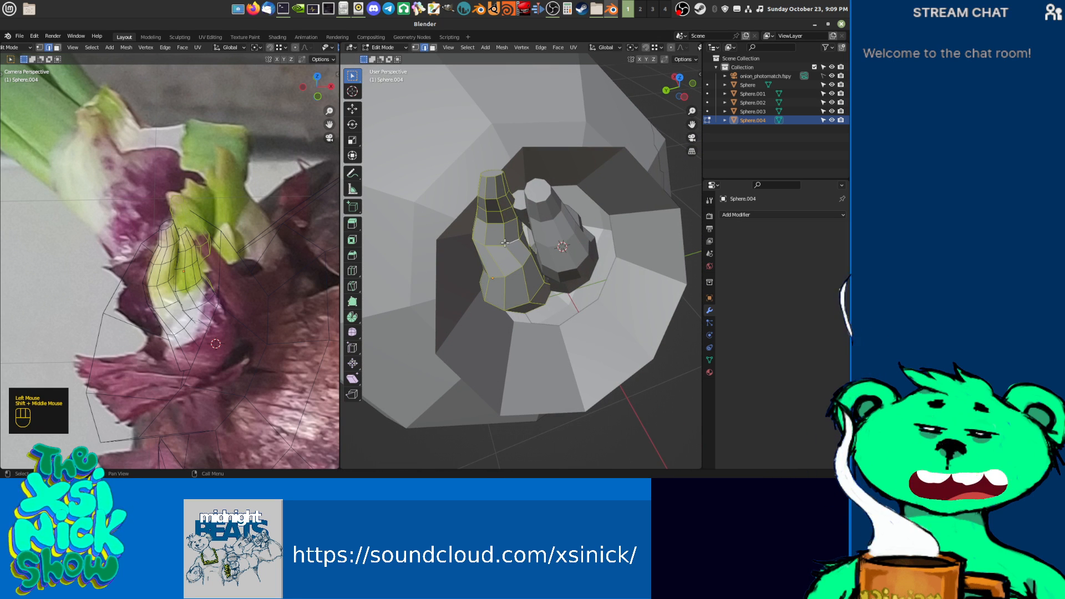
{"action": "left_click", "coordinate": [511, 251], "text": "alt+shift"}
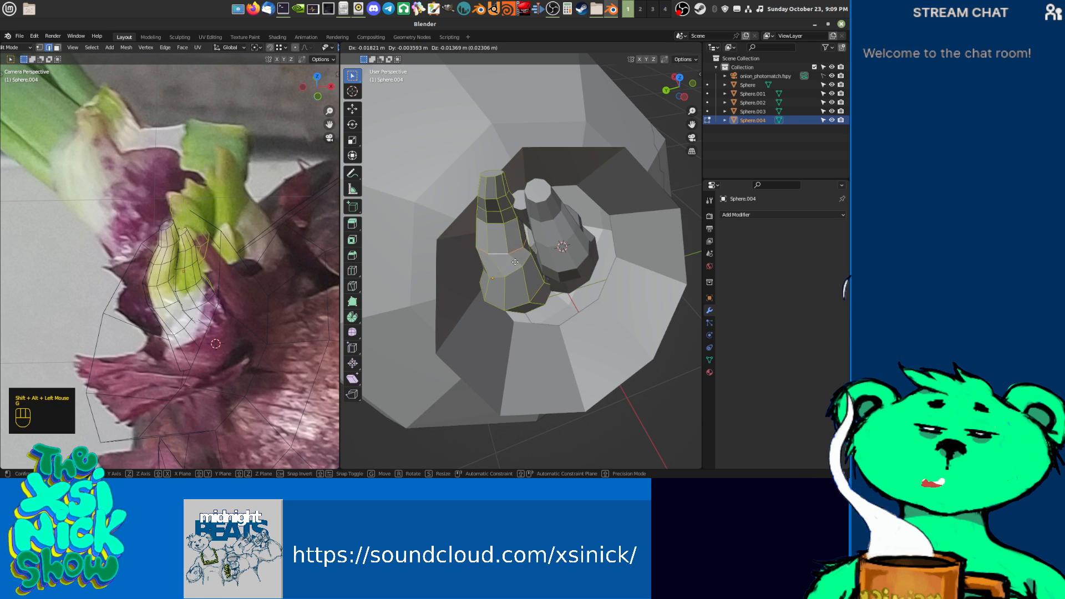
{"action": "key", "text": "g"}
{"action": "left_click", "coordinate": [517, 257]}
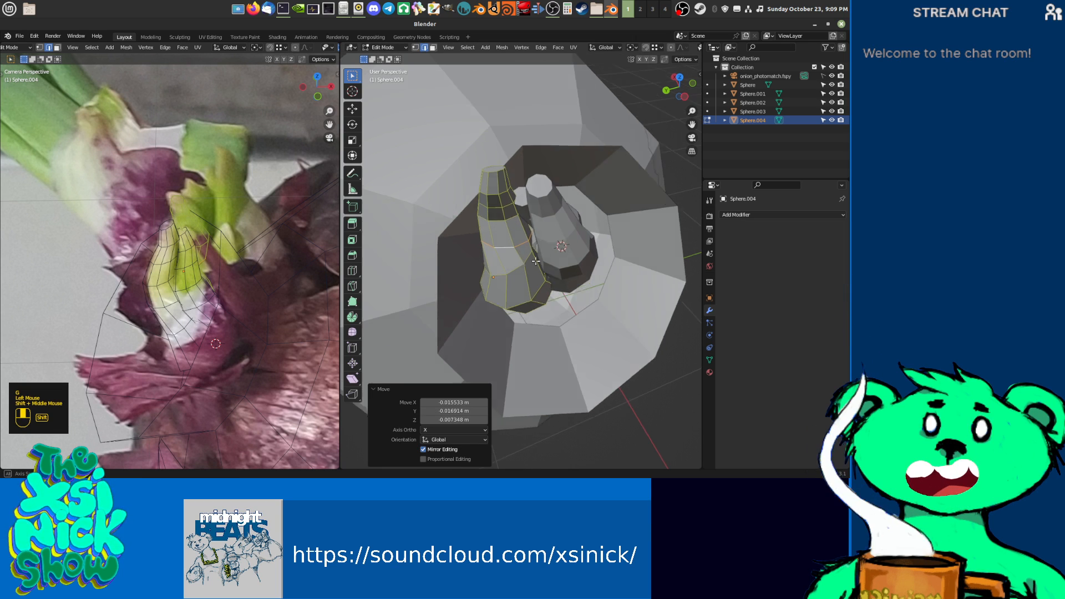
{"action": "middle_click_drag", "start_coordinate": [518, 258], "coordinate": [578, 238], "text": "shift"}
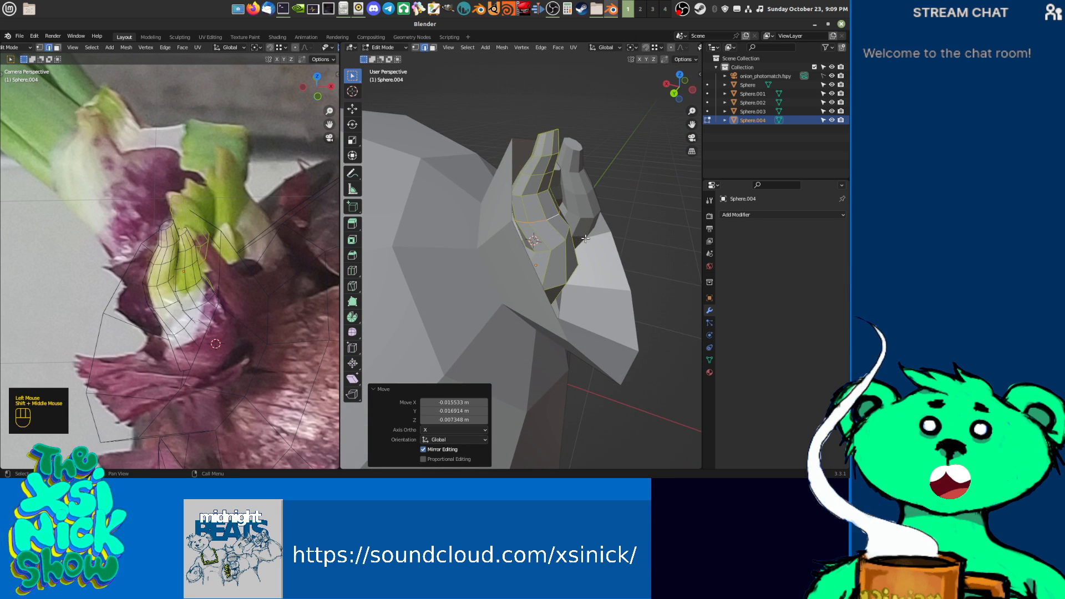
Step: Rotate the third sprout's middle loop by about 18.5° in the side view to follow the stem's curve
{"action": "key", "text": "g"}
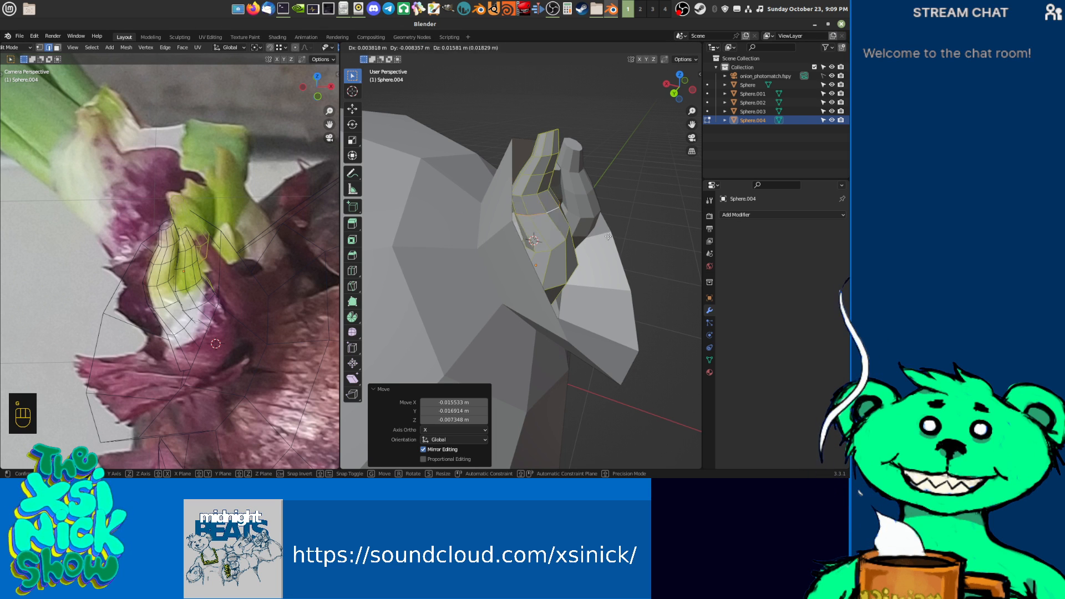
{"action": "right_click", "coordinate": [603, 242]}
{"action": "key", "text": "r"}
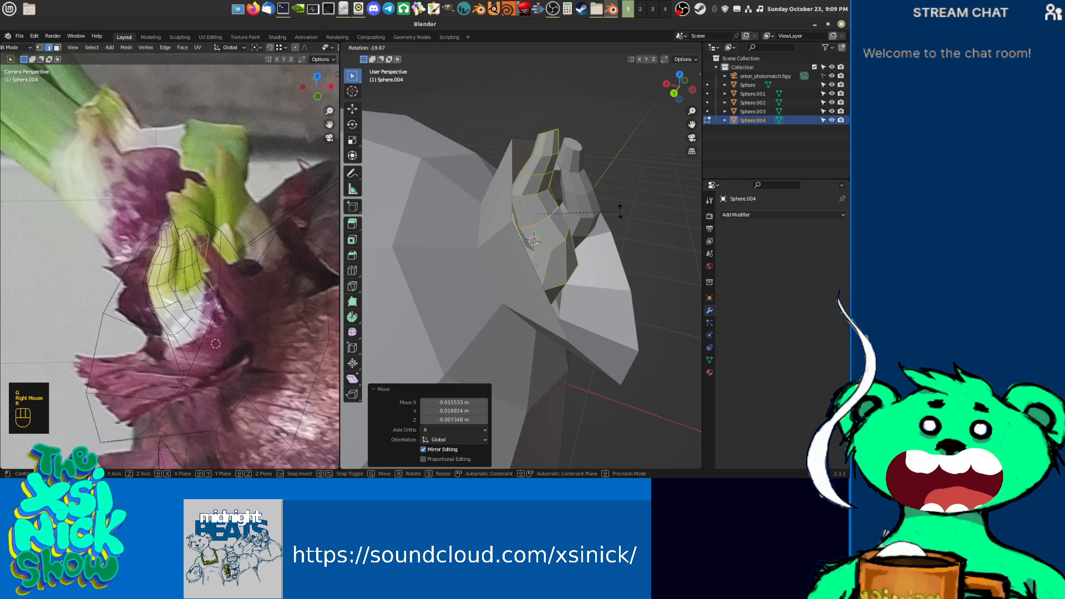
{"action": "left_click", "coordinate": [615, 223]}
Step: Select the end face at the third sprout's tip and scale it down to 0.875
{"action": "middle_click_drag", "start_coordinate": [615, 222], "coordinate": [487, 221], "text": "shift"}
{"action": "scroll", "coordinate": [487, 222], "scroll_direction": "up", "scroll_amount": 2}
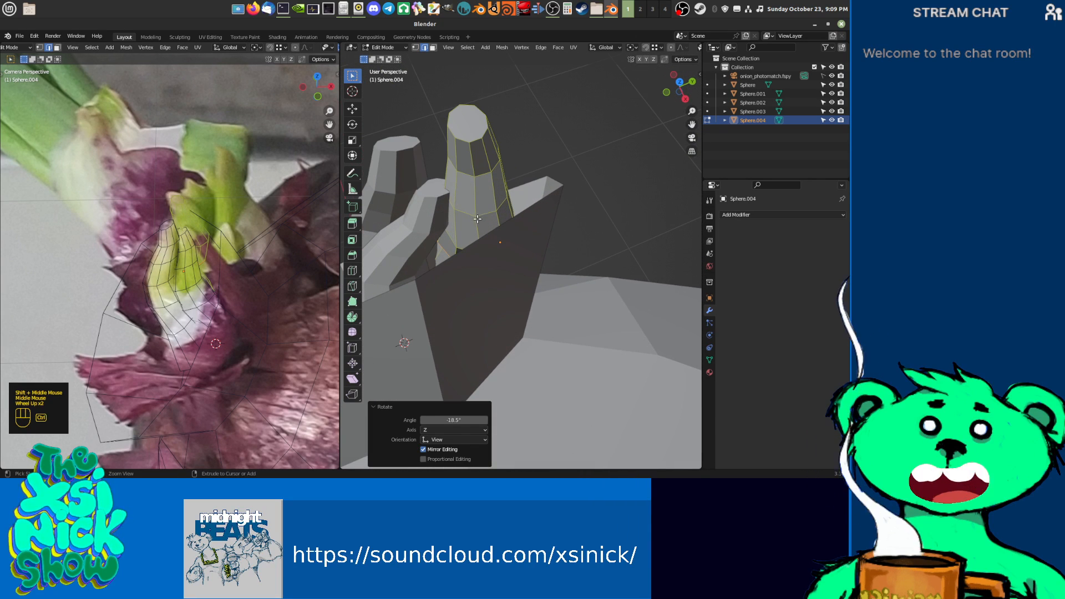
{"action": "key", "text": "ctrl+Tab"}
{"action": "left_click", "coordinate": [453, 225]}
{"action": "middle_click_drag", "start_coordinate": [444, 191], "coordinate": [587, 194], "text": "shift"}
{"action": "left_click", "coordinate": [591, 192]}
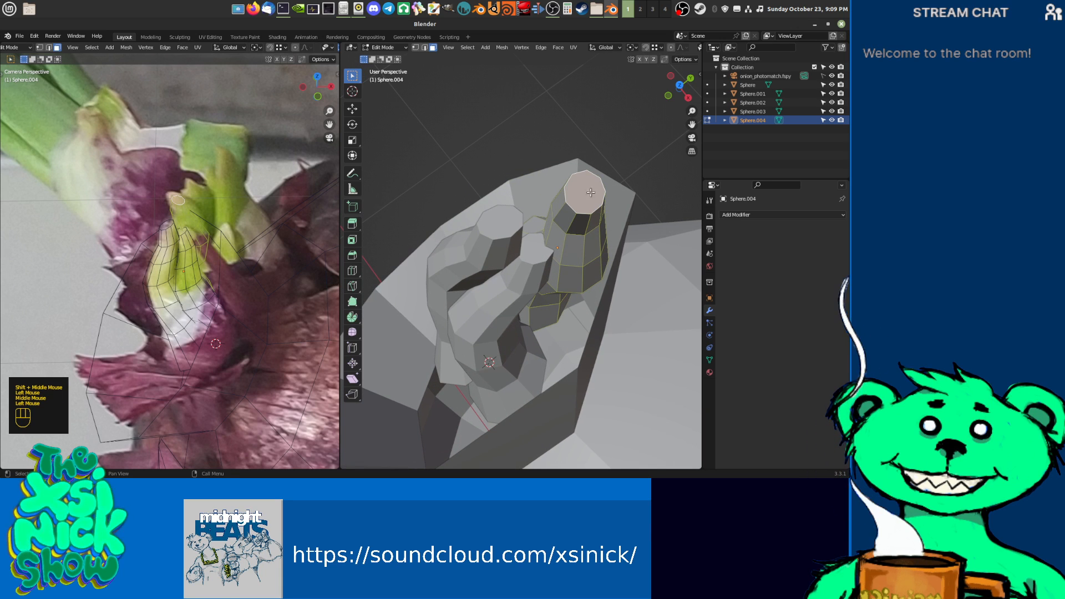
{"action": "key", "text": "s"}
{"action": "left_click", "coordinate": [627, 223]}
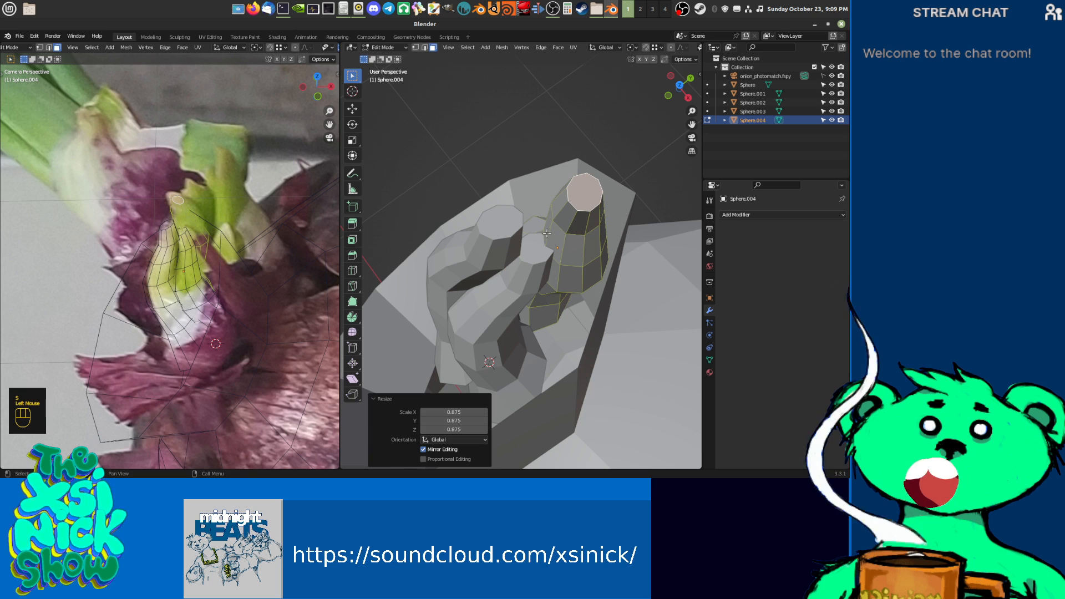
Step: Edit the other two sprouts together and scale the tip face of the middle sprout down to about 0.678
{"action": "key", "text": "Tab"}
{"action": "left_click", "coordinate": [538, 251]}
{"action": "left_click", "coordinate": [507, 244], "text": "shift"}
{"action": "key", "text": "Tab"}
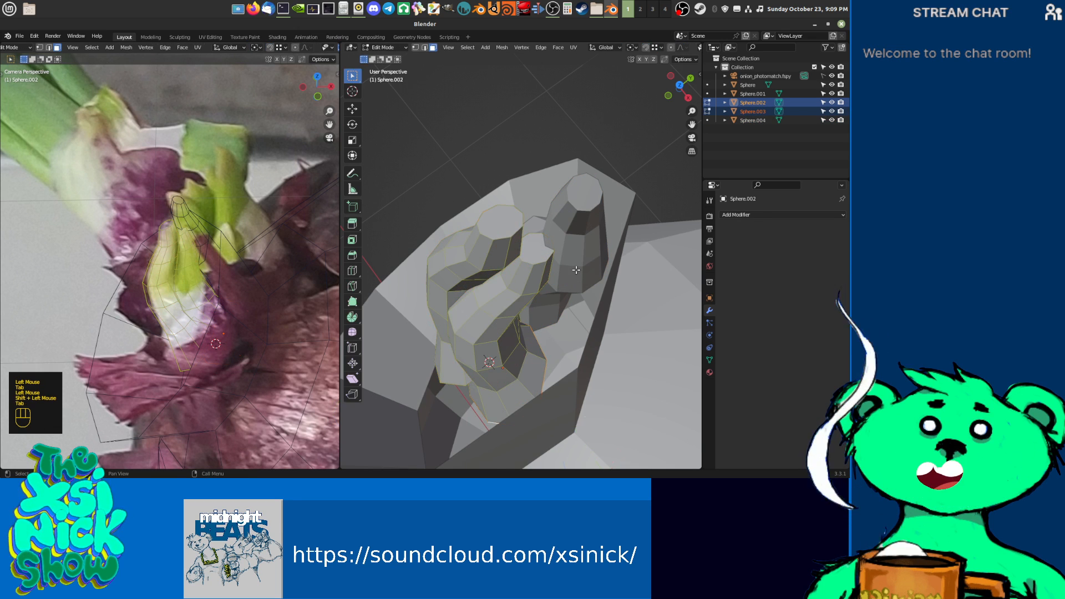
{"action": "left_click", "coordinate": [536, 251]}
{"action": "key", "text": "s"}
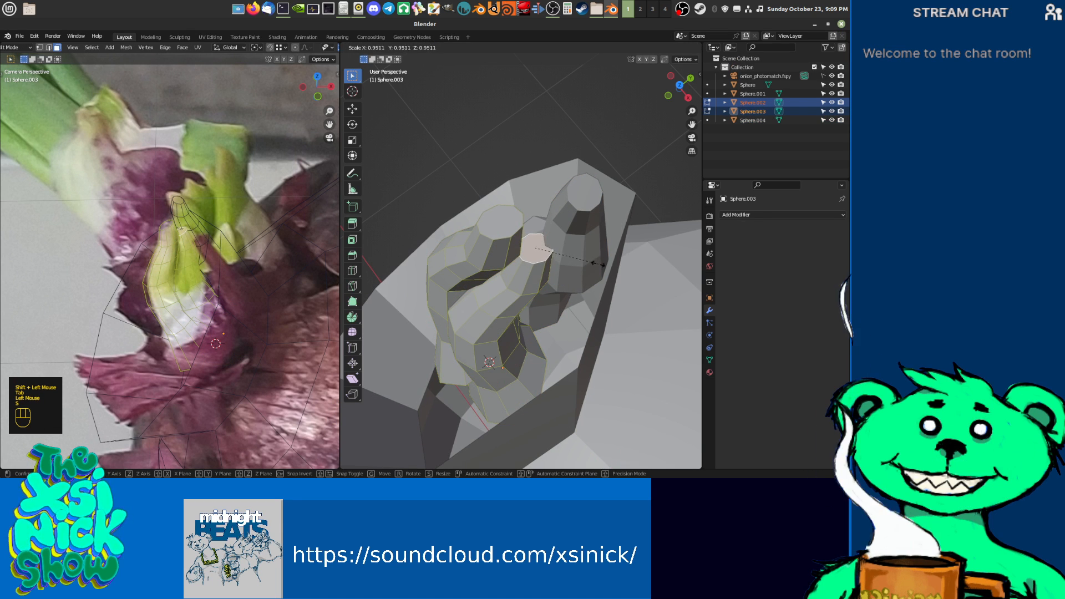
{"action": "left_click", "coordinate": [579, 262]}
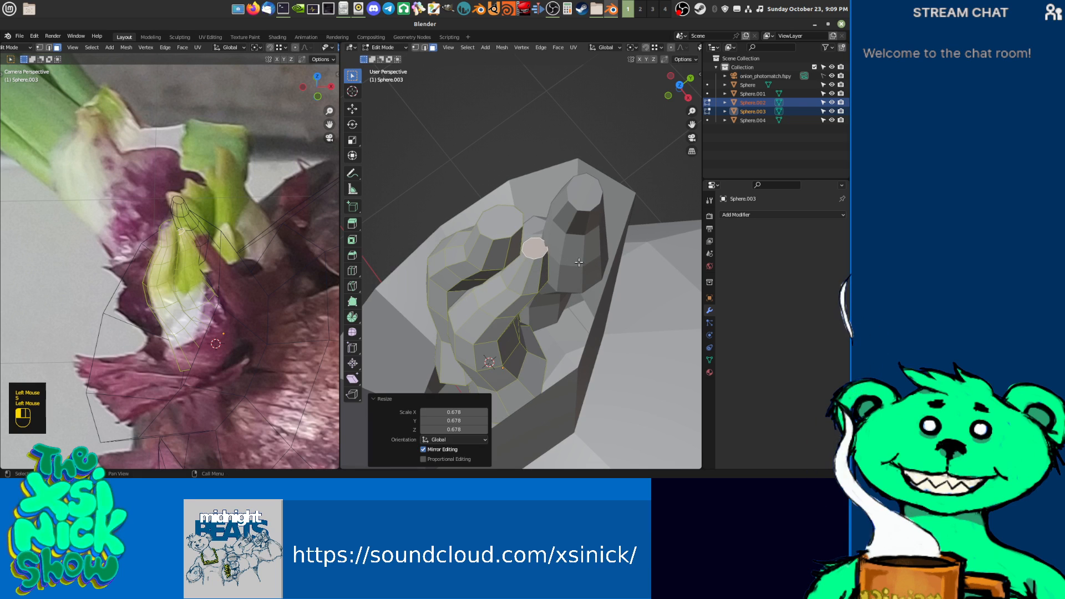
Step: Scale the tip face of the remaining sprout, Sphere.002, down to about 0.648
{"action": "left_click", "coordinate": [499, 224]}
{"action": "key", "text": "s"}
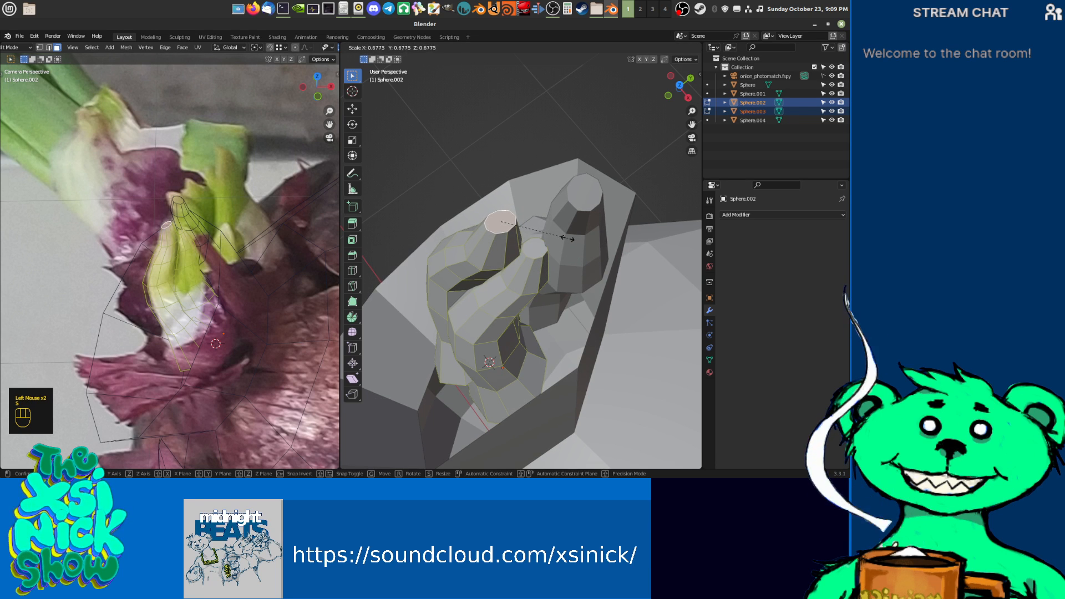
{"action": "left_click", "coordinate": [569, 239]}
{"action": "scroll", "coordinate": [570, 239], "scroll_direction": "down", "scroll_amount": 2}
{"action": "mouse_move", "coordinate": [569, 240]}
{"action": "middle_mouse_down", "text": "shift"}
{"action": "mouse_move", "coordinate": [587, 251]}
{"action": "mouse_move", "coordinate": [635, 238]}
{"action": "mouse_move", "coordinate": [559, 242]}
{"action": "middle_mouse_up", "text": "shift"}
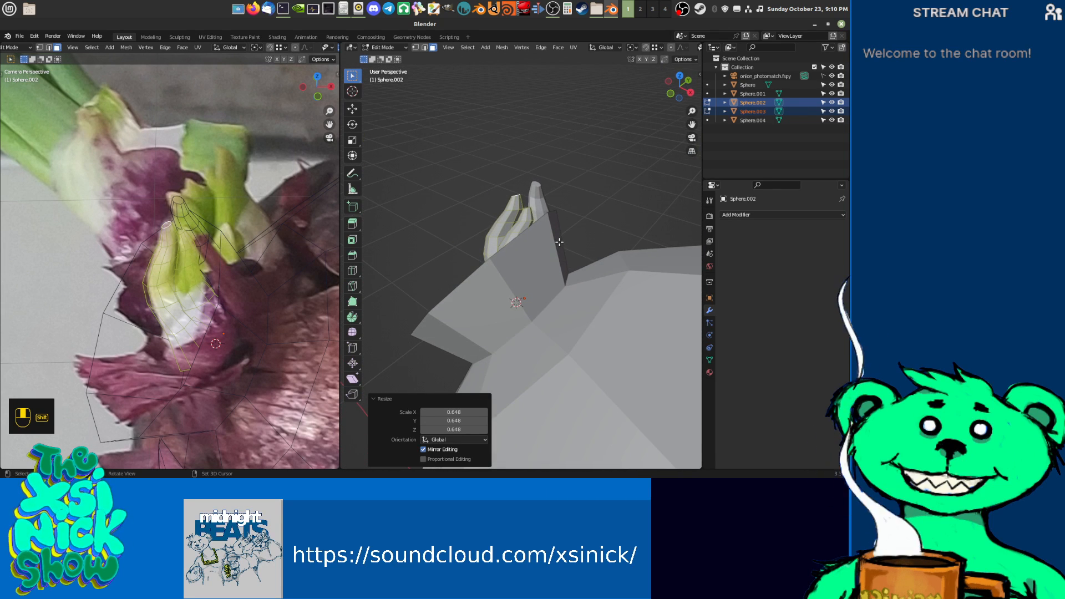
Step: In the camera view, switch to vertex selection with the Tweak tool and adjust the front sprout's outer-edge vertices to match the photo
{"action": "middle_click_drag", "start_coordinate": [460, 252], "coordinate": [485, 258]}
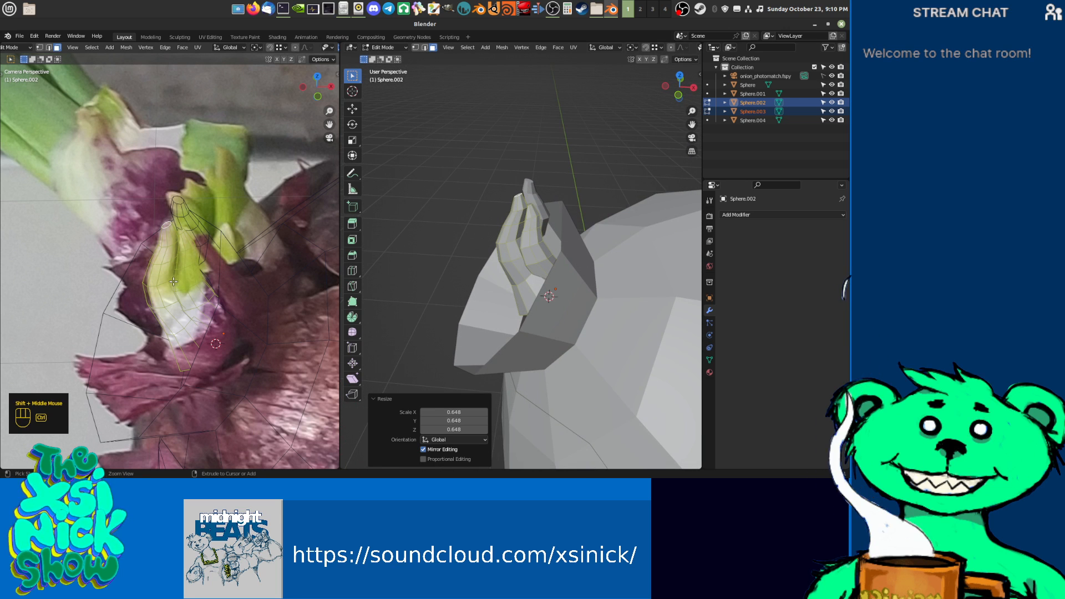
{"action": "key", "text": "ctrl+Tab"}
{"action": "left_click", "coordinate": [150, 265]}
{"action": "left_click_drag", "start_coordinate": [165, 338], "coordinate": [154, 337]}
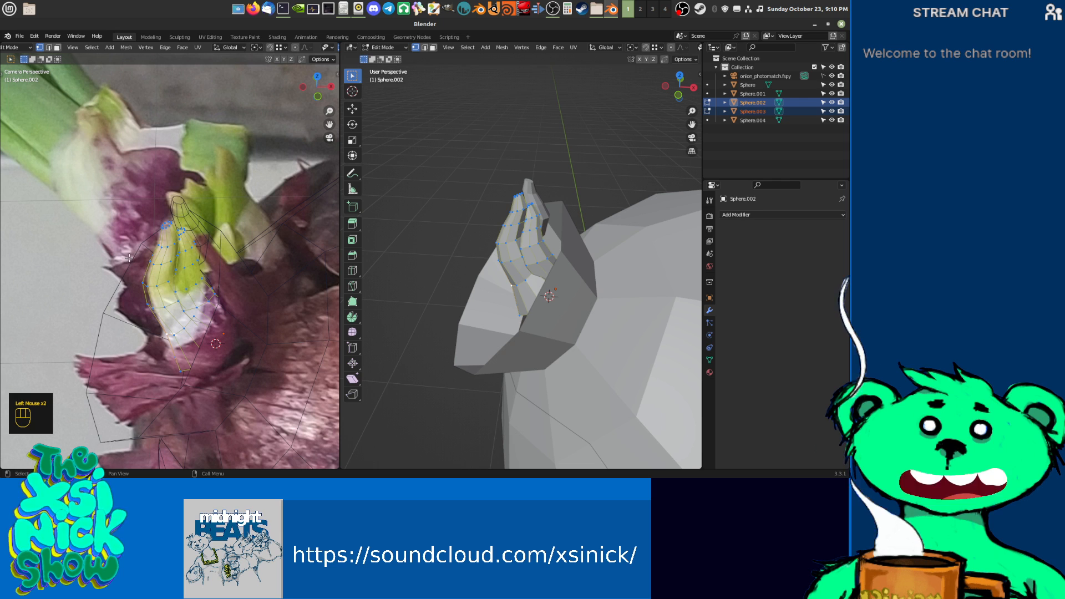
{"action": "key", "text": "q"}
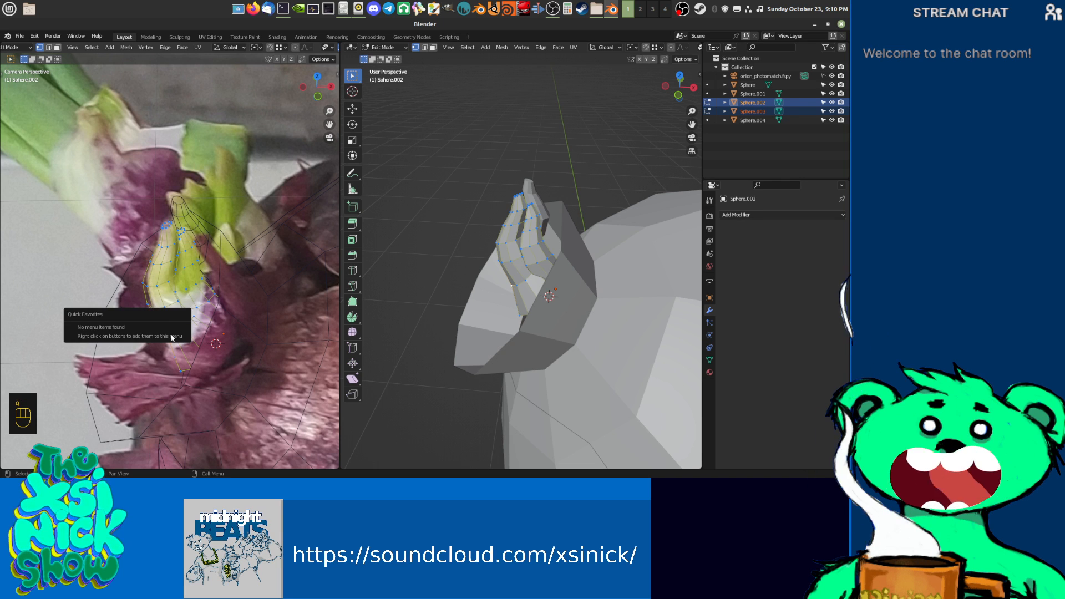
{"action": "key", "text": "w"}
{"action": "key", "text": "w"}
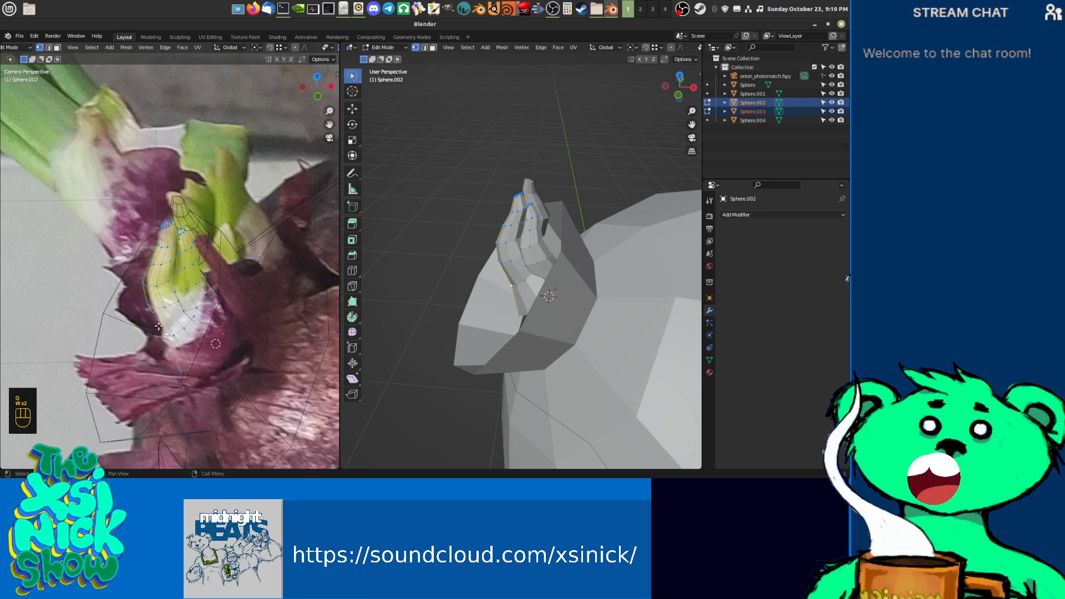
{"action": "key", "text": "w"}
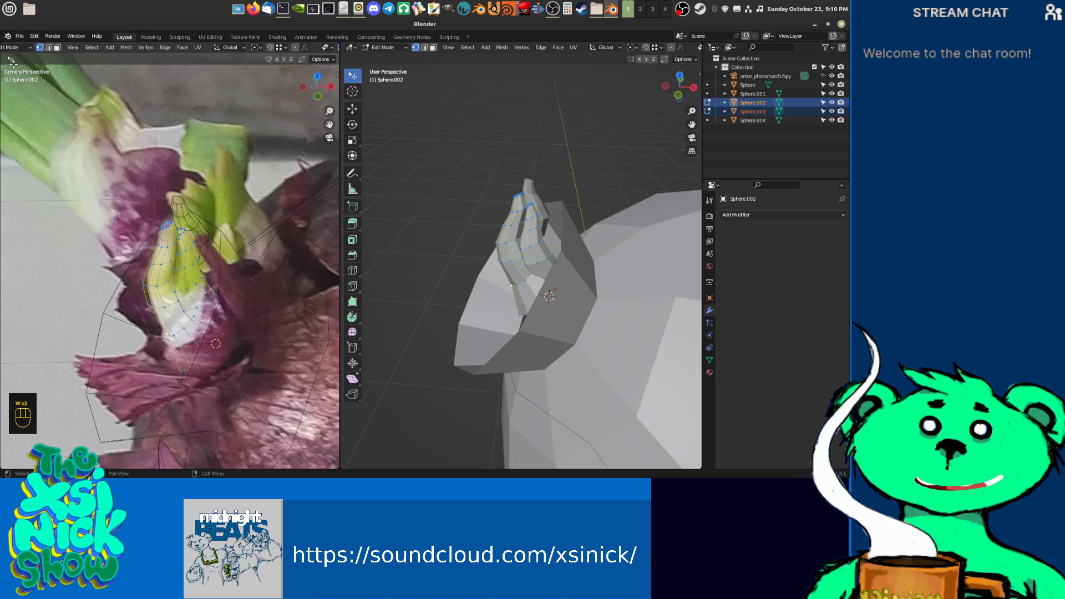
{"action": "left_click_drag", "start_coordinate": [167, 339], "coordinate": [145, 281]}
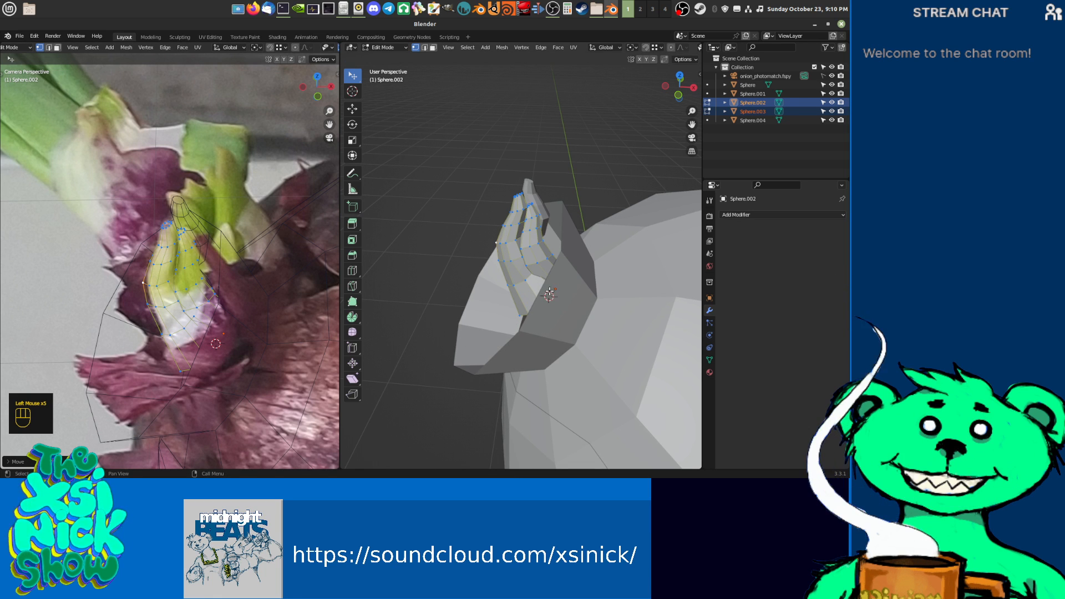
Step: Leave mesh editing, select all three sprouts, and join them into one object
{"action": "middle_click_drag", "start_coordinate": [573, 315], "coordinate": [515, 287], "text": "shift"}
{"action": "middle_click_drag", "start_coordinate": [545, 253], "coordinate": [547, 242]}
{"action": "key", "text": "Tab"}
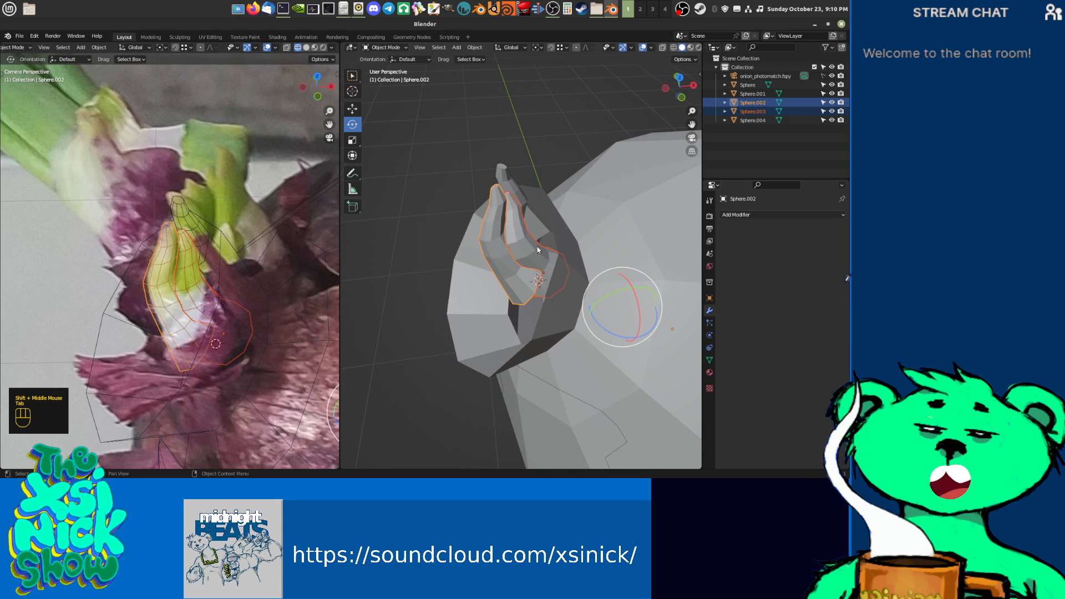
{"action": "middle_click_drag", "start_coordinate": [511, 194], "coordinate": [492, 218]}
{"action": "left_click", "coordinate": [493, 218]}
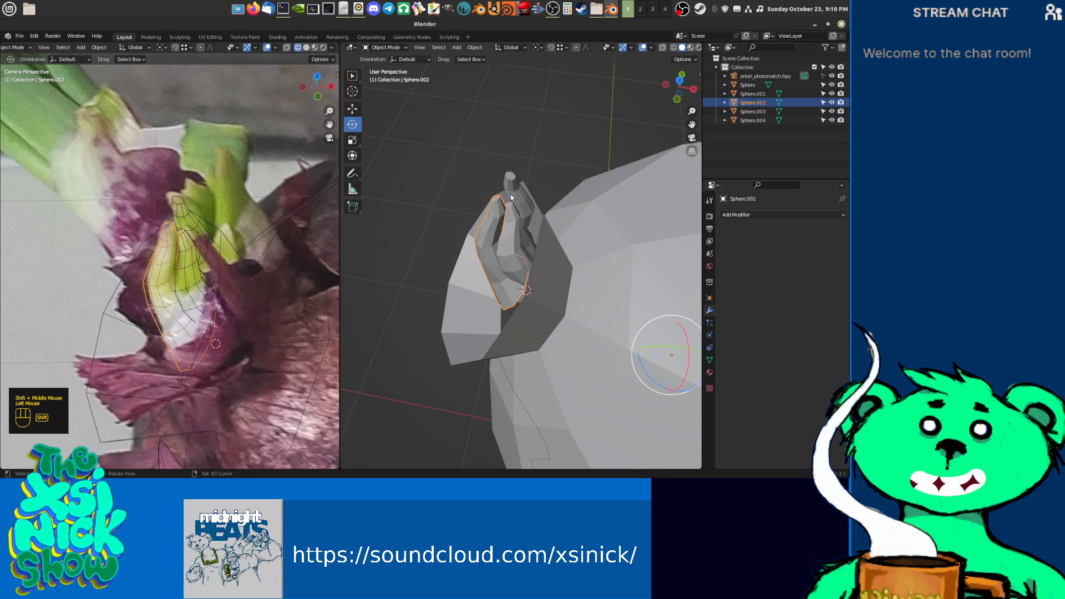
{"action": "left_click", "coordinate": [514, 219], "text": "shift"}
{"action": "left_click", "coordinate": [510, 238], "text": "shift"}
{"action": "middle_click_drag", "start_coordinate": [543, 276], "coordinate": [570, 262], "text": "shift"}
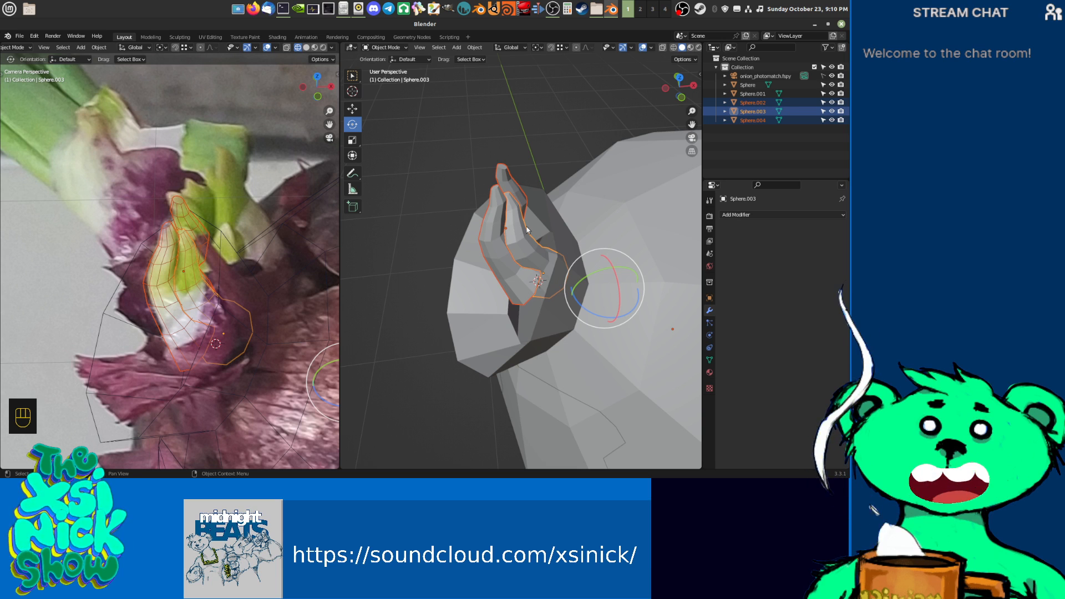
{"action": "key", "text": "ctrl+j"}
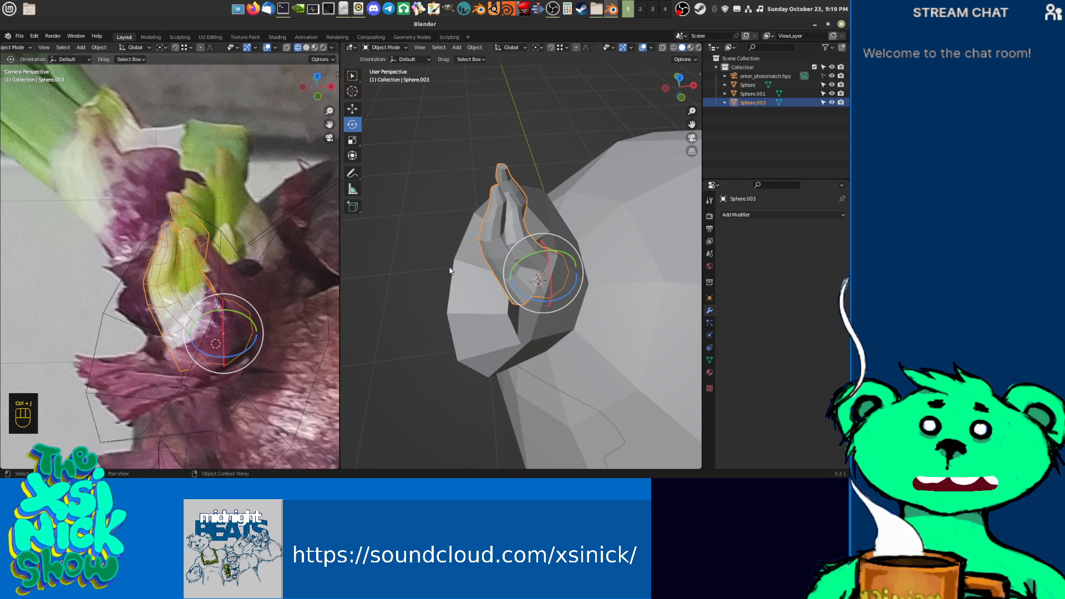
Step: Examine the joined sprouts from several angles and compare their outline with the photo
{"action": "middle_click_drag", "start_coordinate": [532, 257], "coordinate": [493, 260], "text": "shift"}
{"action": "scroll", "coordinate": [174, 238], "scroll_direction": "down", "scroll_amount": 2}
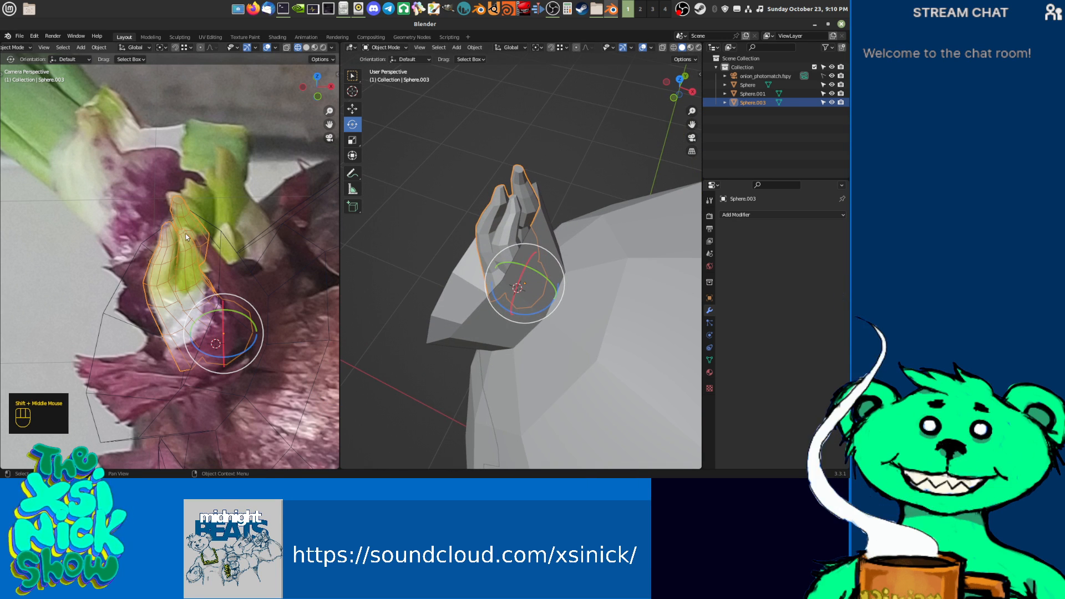
{"action": "scroll", "coordinate": [175, 234], "scroll_direction": "up", "scroll_amount": 2}
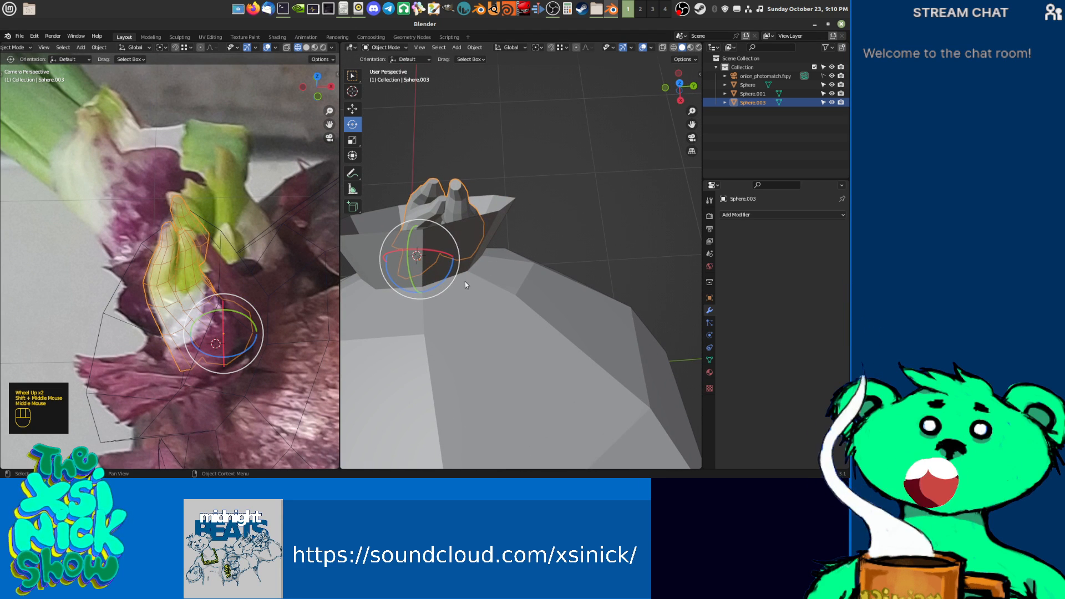
{"action": "middle_click_drag", "start_coordinate": [258, 271], "coordinate": [228, 250]}
{"action": "scroll", "coordinate": [229, 250], "scroll_direction": "down", "scroll_amount": 1}
{"action": "middle_click_drag", "start_coordinate": [454, 268], "coordinate": [478, 284], "text": "shift"}
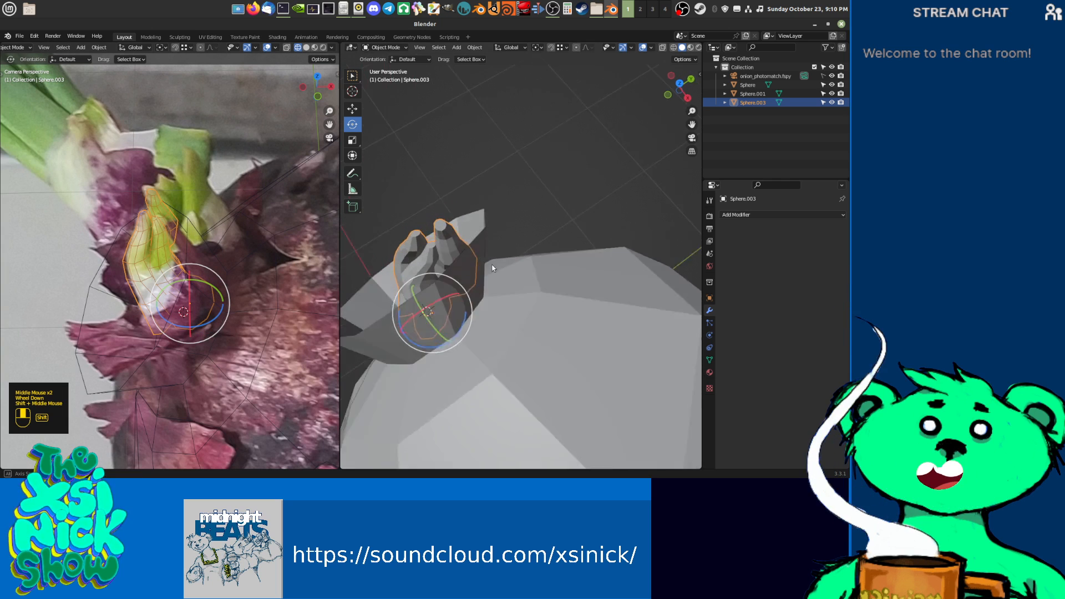
{"action": "scroll", "coordinate": [488, 266], "scroll_direction": "down", "scroll_amount": 3}
{"action": "key", "text": "ctrl+Tab"}
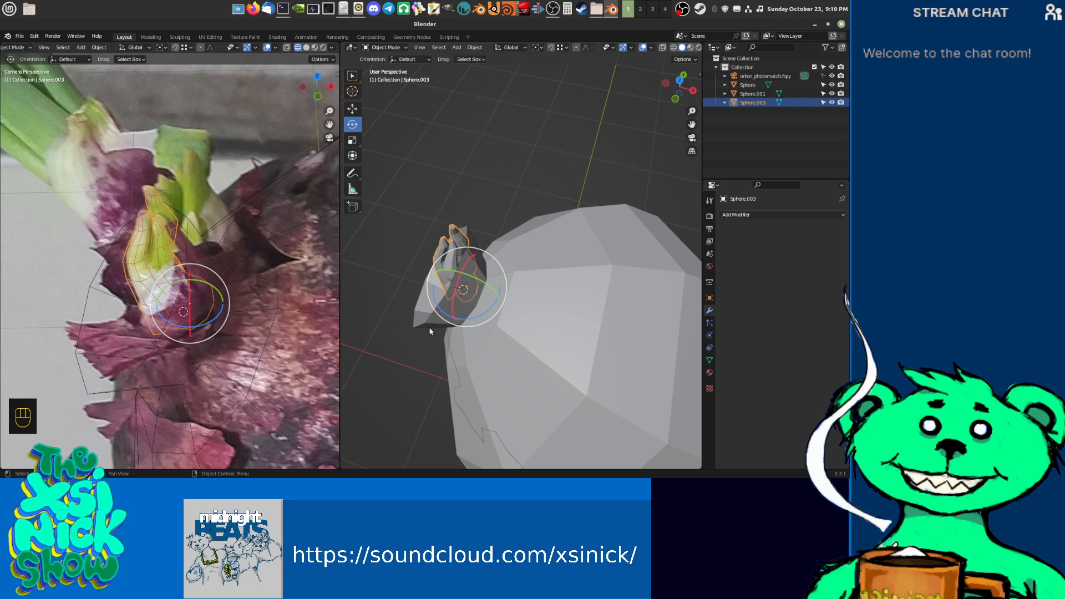
{"action": "key", "text": "ctrl+Tab"}
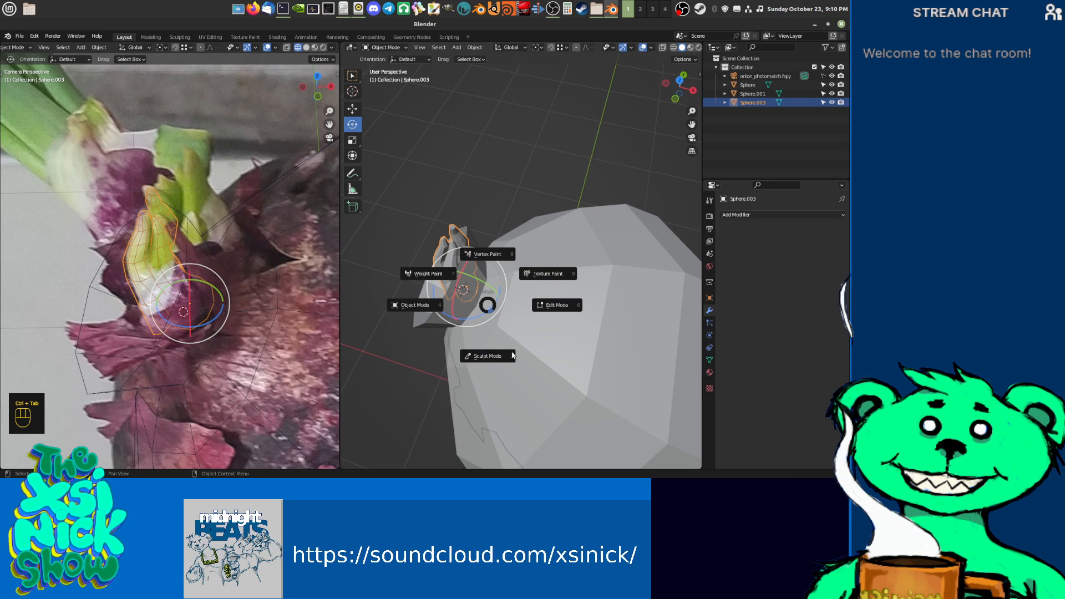
{"action": "left_click", "coordinate": [488, 322]}
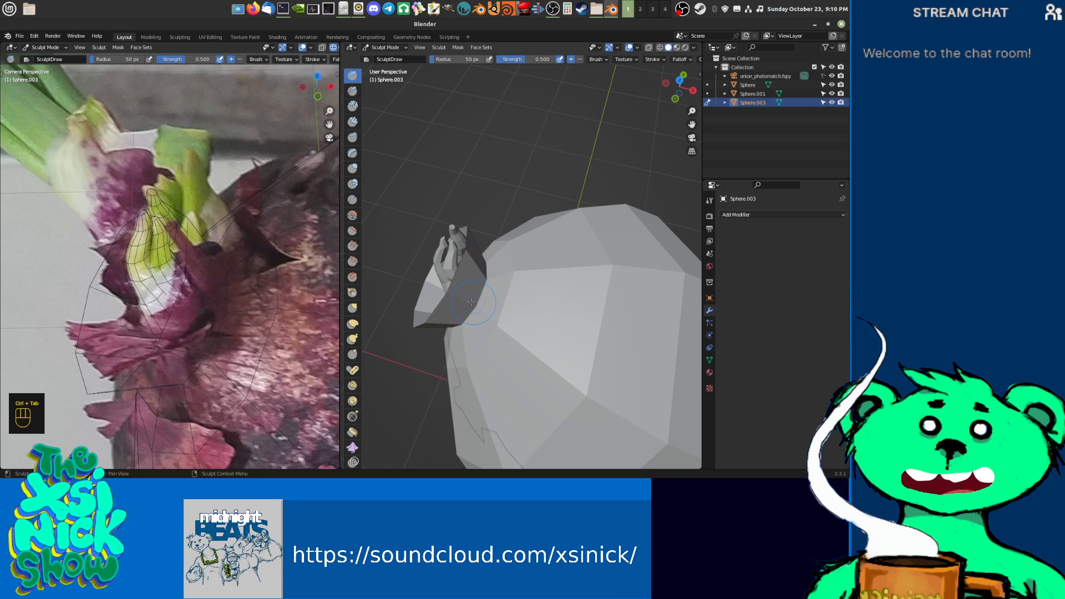
{"action": "left_click", "coordinate": [385, 47]}
{"action": "left_click", "coordinate": [384, 58]}
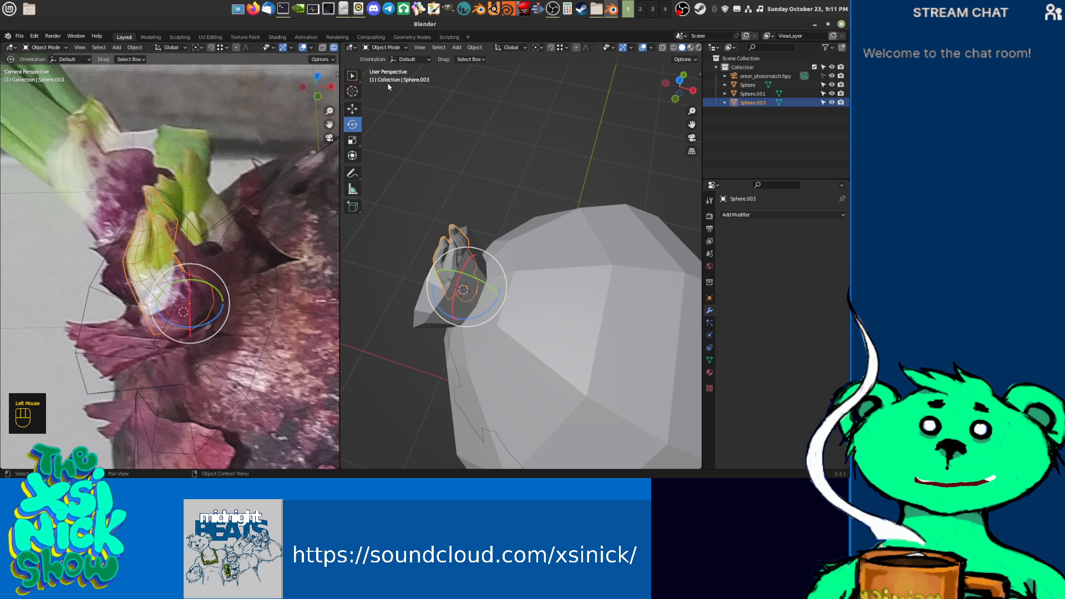
{"action": "key", "text": "ctrl+Tab"}
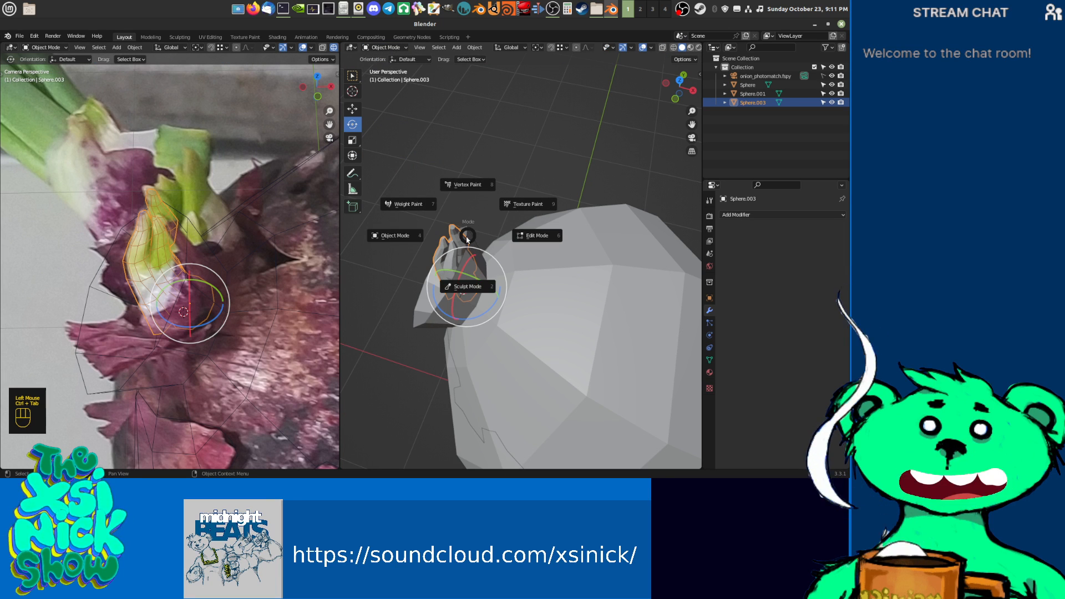
{"action": "left_click", "coordinate": [536, 239]}
{"action": "middle_click_drag", "start_coordinate": [537, 240], "coordinate": [488, 285], "text": "shift"}
{"action": "key", "text": "Tab"}
Step: Select the main onion body object and frame the whole bulb for inspection
{"action": "scroll", "coordinate": [587, 303], "scroll_direction": "up", "scroll_amount": 1}
{"action": "left_click", "coordinate": [472, 287]}
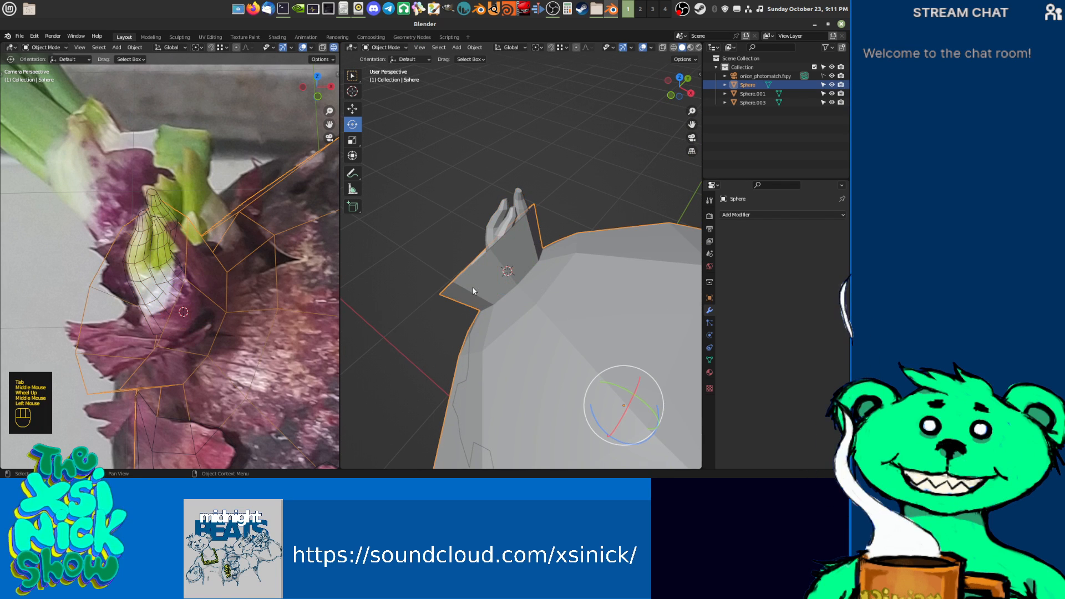
{"action": "middle_click_drag", "start_coordinate": [143, 283], "coordinate": [198, 300]}
{"action": "middle_click_drag", "start_coordinate": [538, 295], "coordinate": [507, 258], "text": "shift"}
{"action": "scroll", "coordinate": [508, 258], "scroll_direction": "down", "scroll_amount": 3}
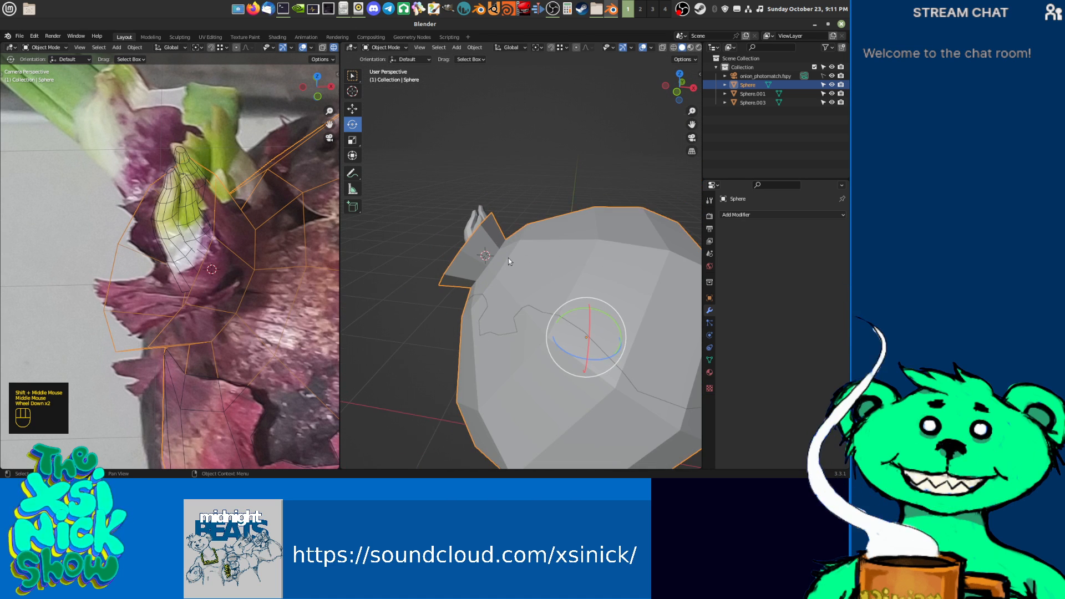
{"action": "left_click", "coordinate": [505, 314]}
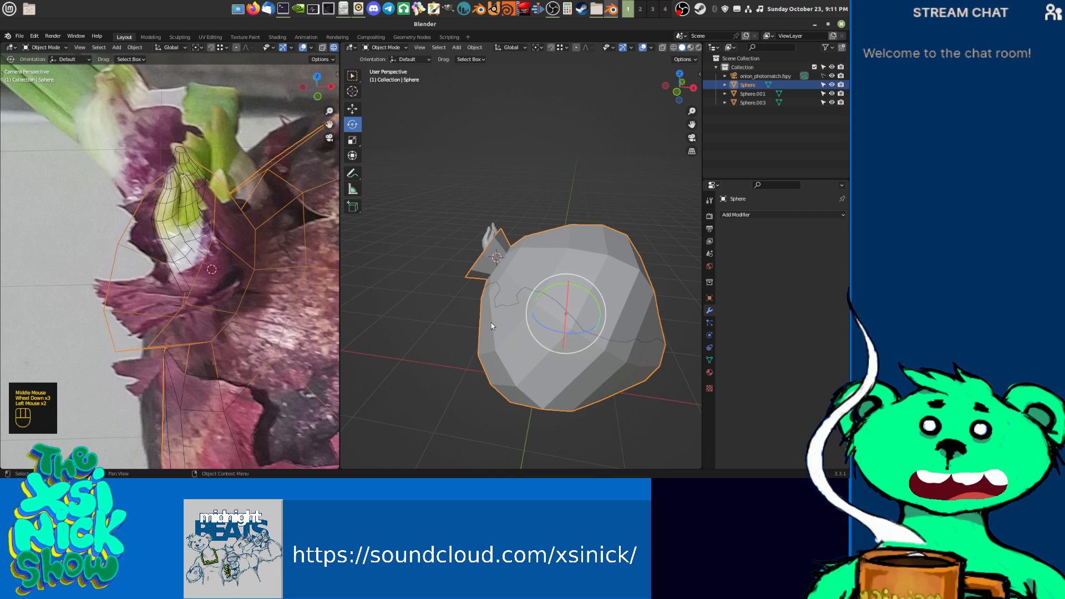
{"action": "left_click", "coordinate": [750, 102]}
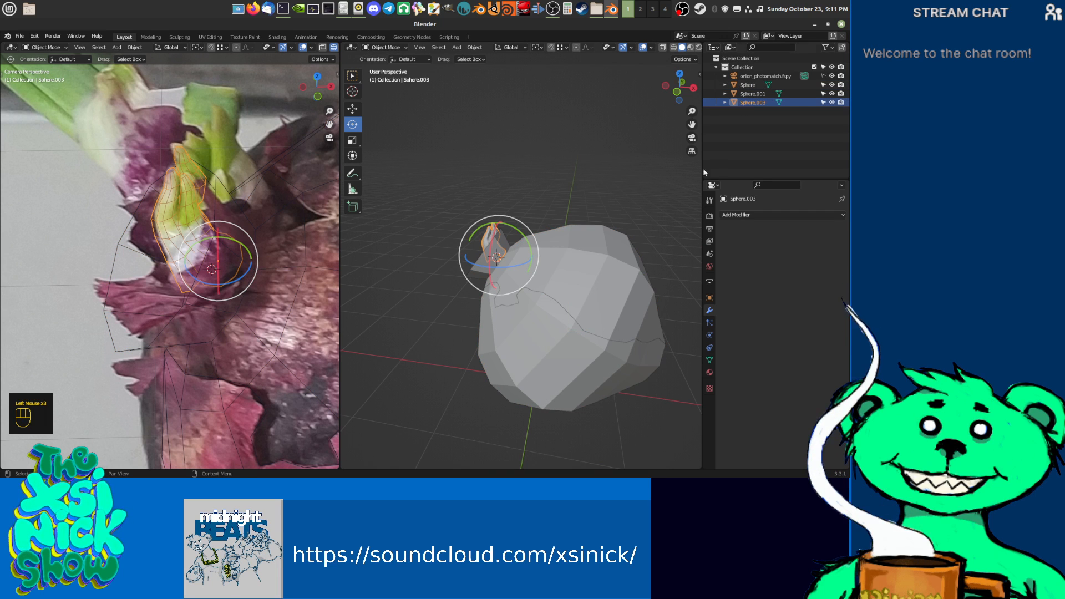
{"action": "left_click", "coordinate": [551, 328]}
{"action": "middle_click_drag", "start_coordinate": [551, 327], "coordinate": [538, 286]}
{"action": "key", "text": "ctrl+Tab"}
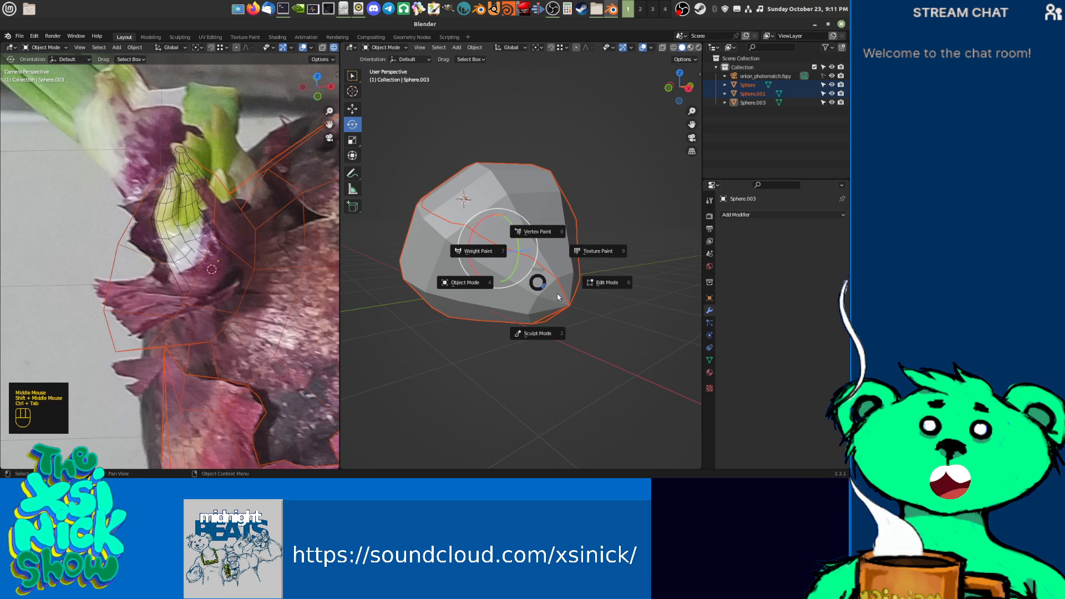
{"action": "left_click", "coordinate": [592, 283]}
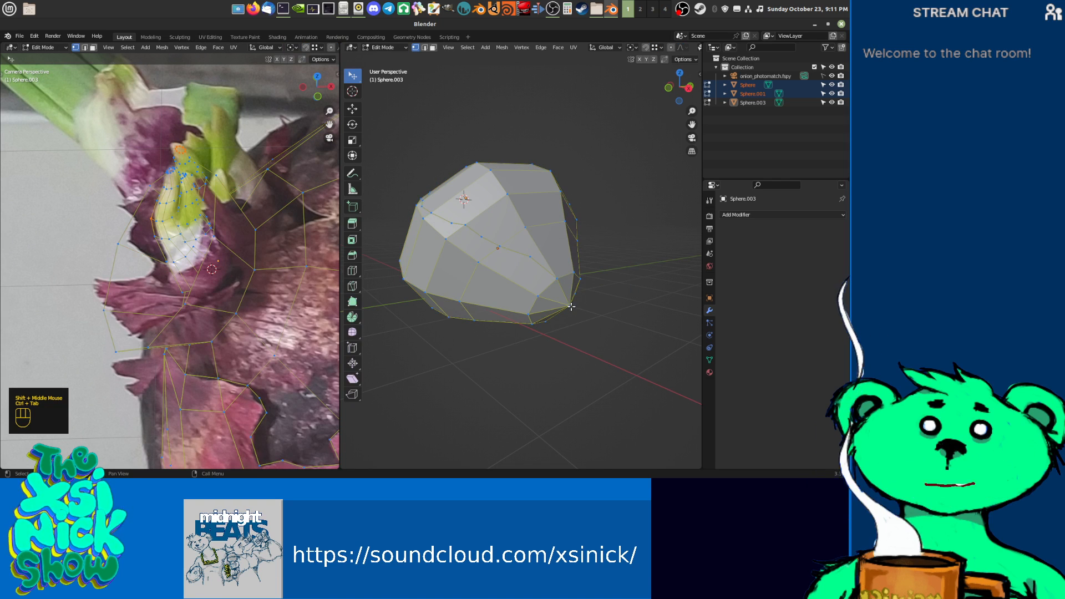
{"action": "left_click", "coordinate": [747, 86]}
{"action": "middle_click", "coordinate": [571, 178]}
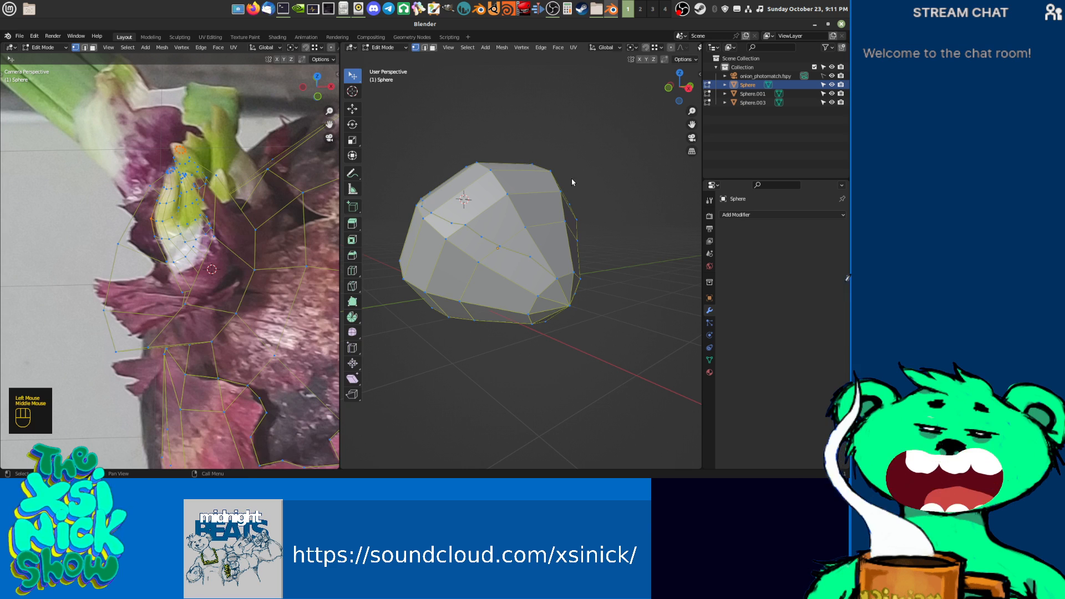
{"action": "key", "text": "Tab"}
Step: Edit the torn outer skin's mesh and snap the 3D cursor to the vertex at the onion's root end
{"action": "left_click", "coordinate": [535, 290]}
{"action": "left_click", "coordinate": [535, 288]}
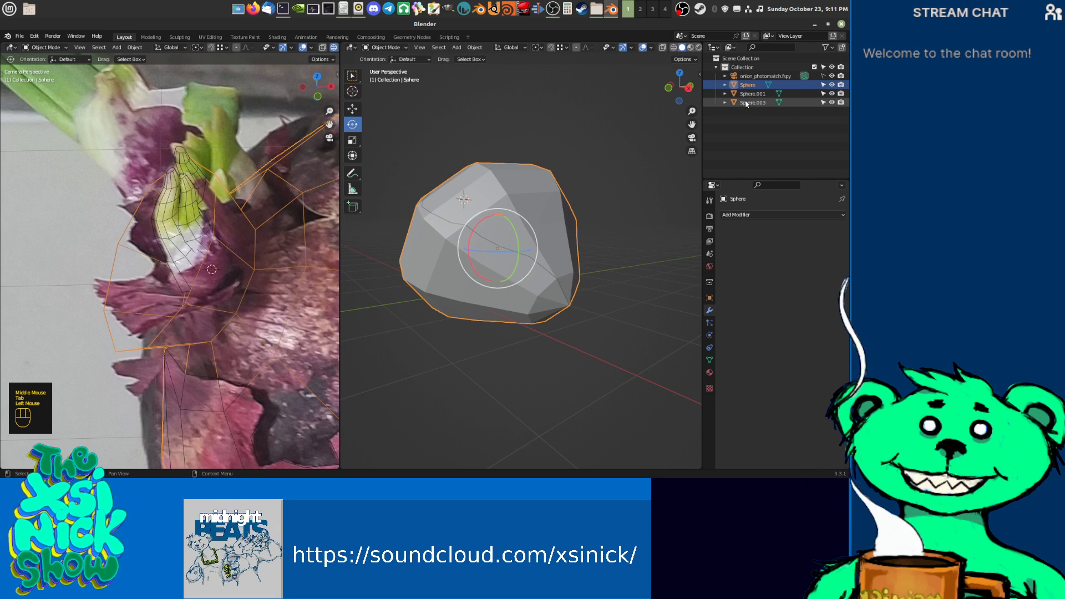
{"action": "key", "text": "Tab"}
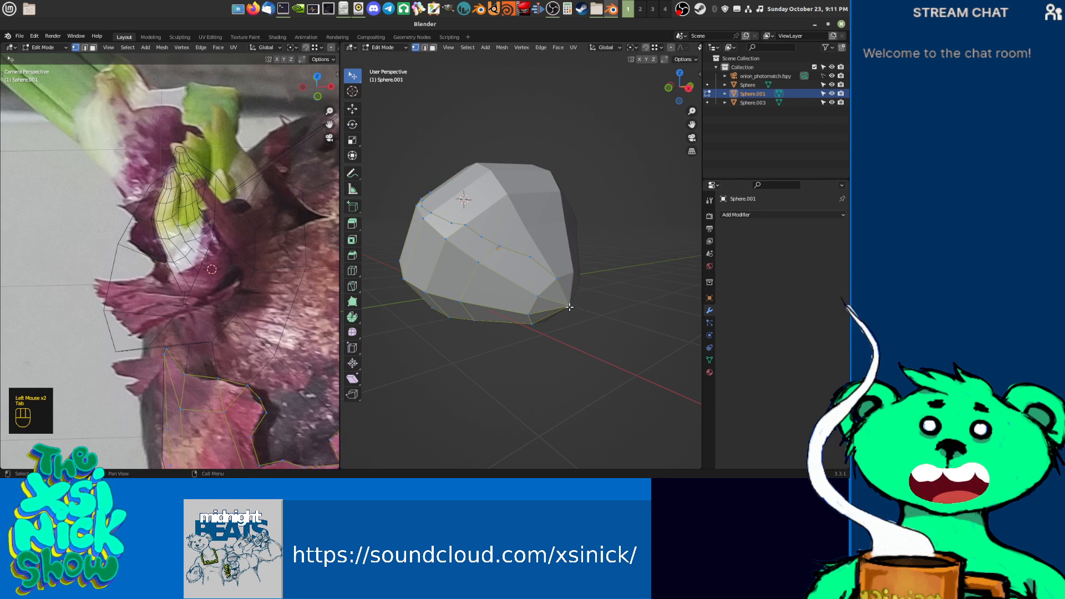
{"action": "key", "text": "shift+s"}
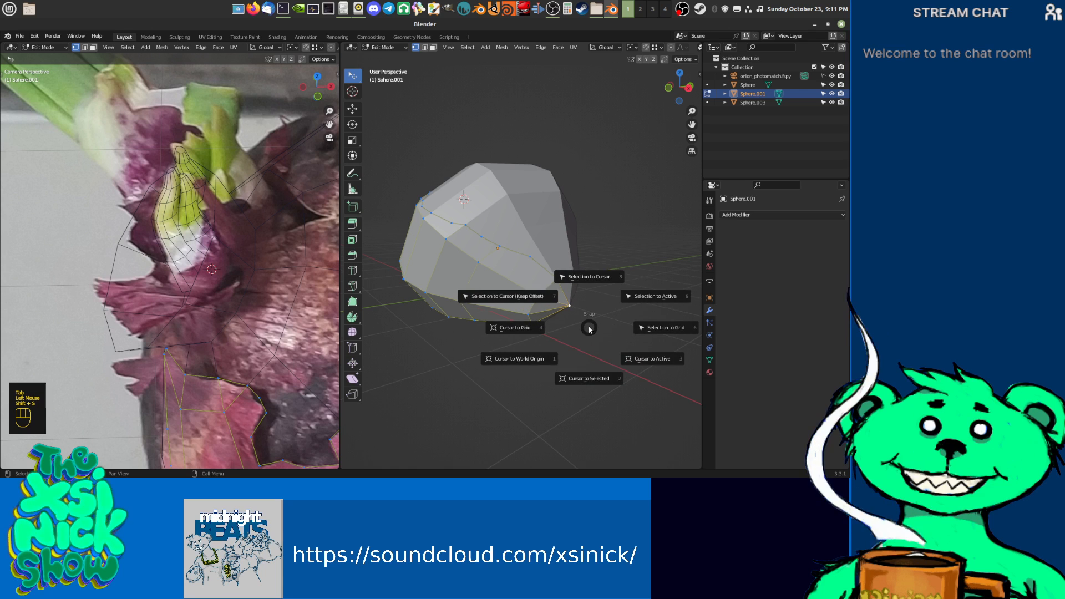
{"action": "left_click", "coordinate": [592, 383]}
{"action": "middle_click_drag", "start_coordinate": [587, 264], "coordinate": [561, 276], "text": "shift"}
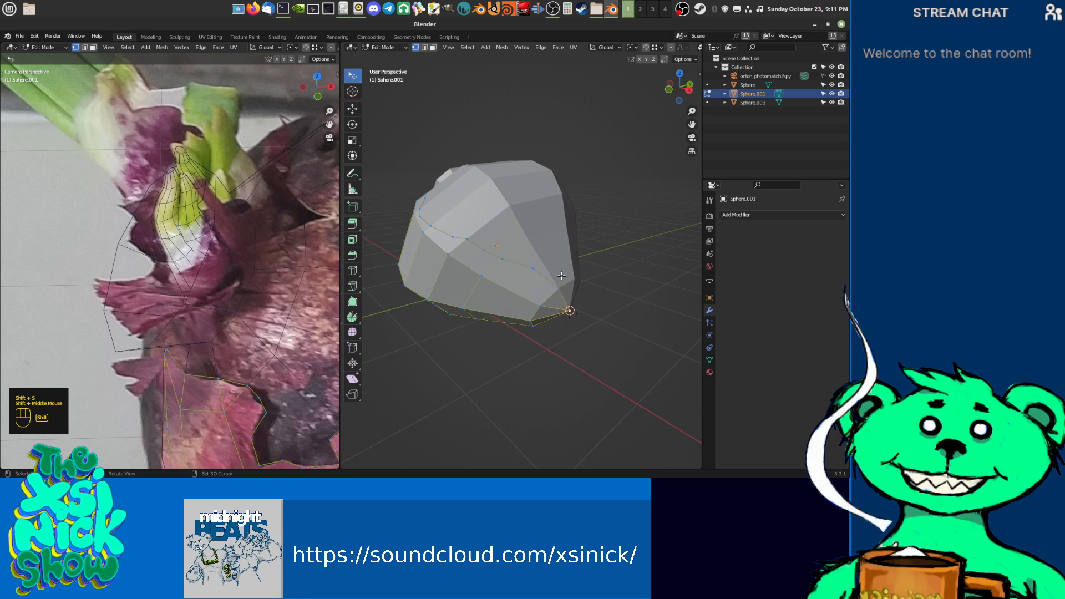
Step: Leave mesh editing and set the torn outer skin's origin to the 3D cursor
{"action": "key", "text": "Tab"}
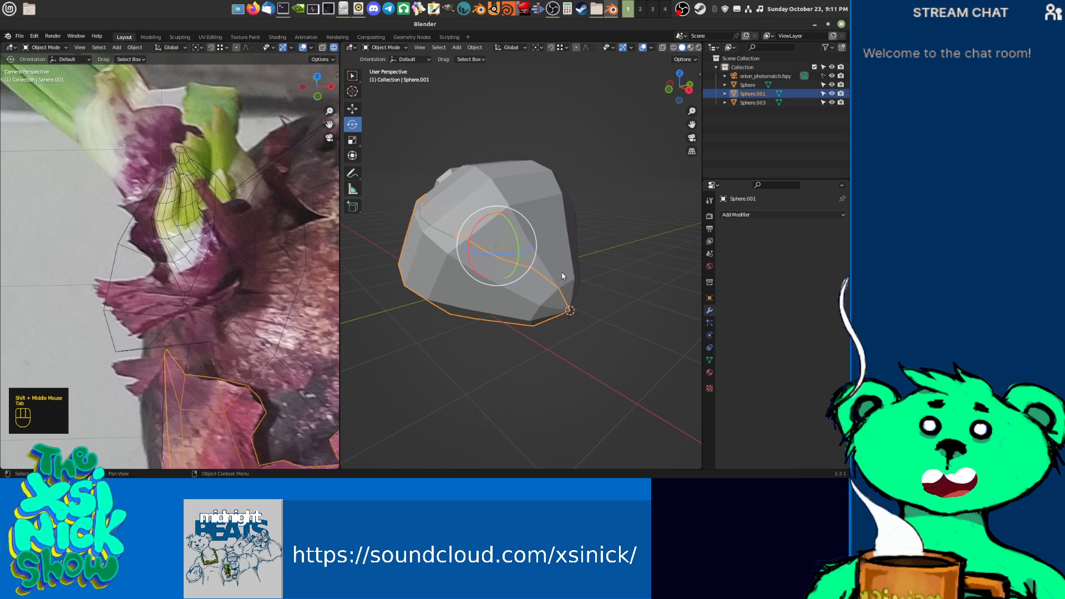
{"action": "key", "text": "Insert"}
{"action": "middle_click_drag", "start_coordinate": [562, 276], "coordinate": [550, 270], "text": "shift"}
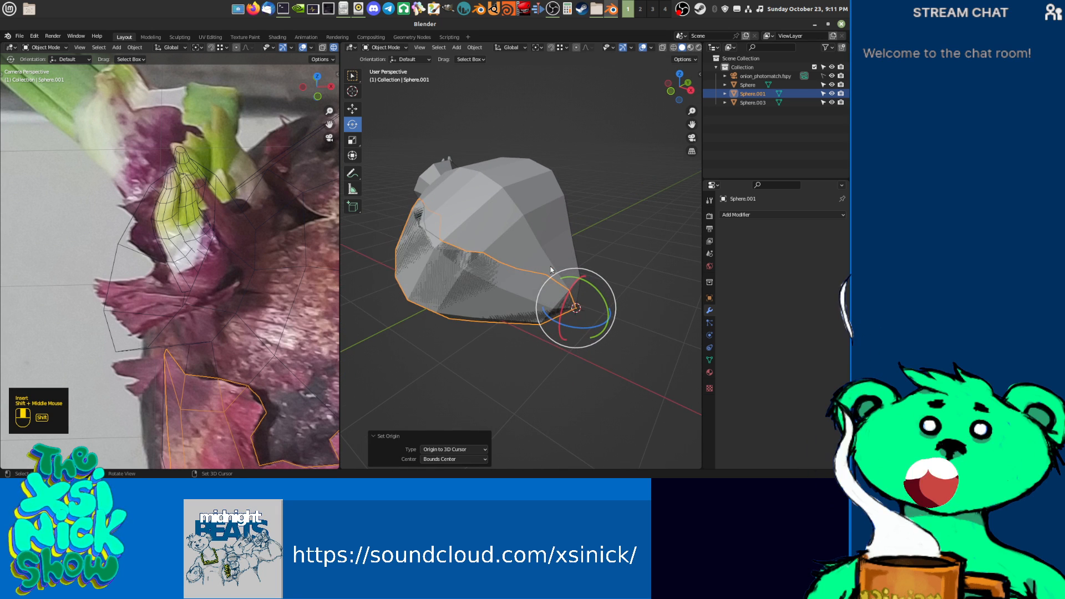
Step: Rotate the outer skin 0.861° around the global Z axis and scale it by 1.003 from its root-end origin
{"action": "left_click_drag", "start_coordinate": [552, 320], "coordinate": [552, 322]}
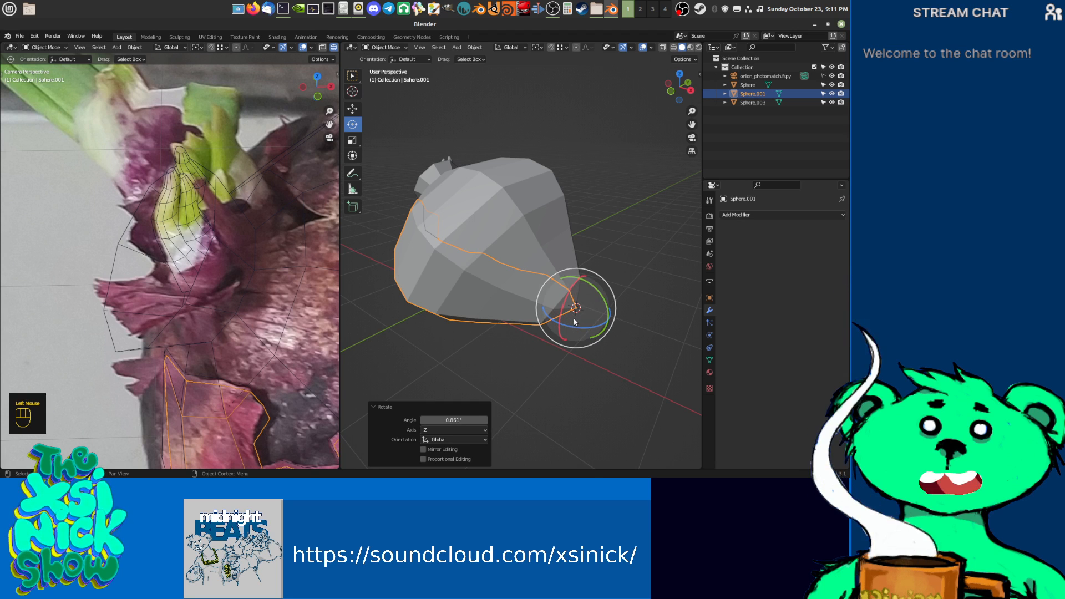
{"action": "key", "text": "s"}
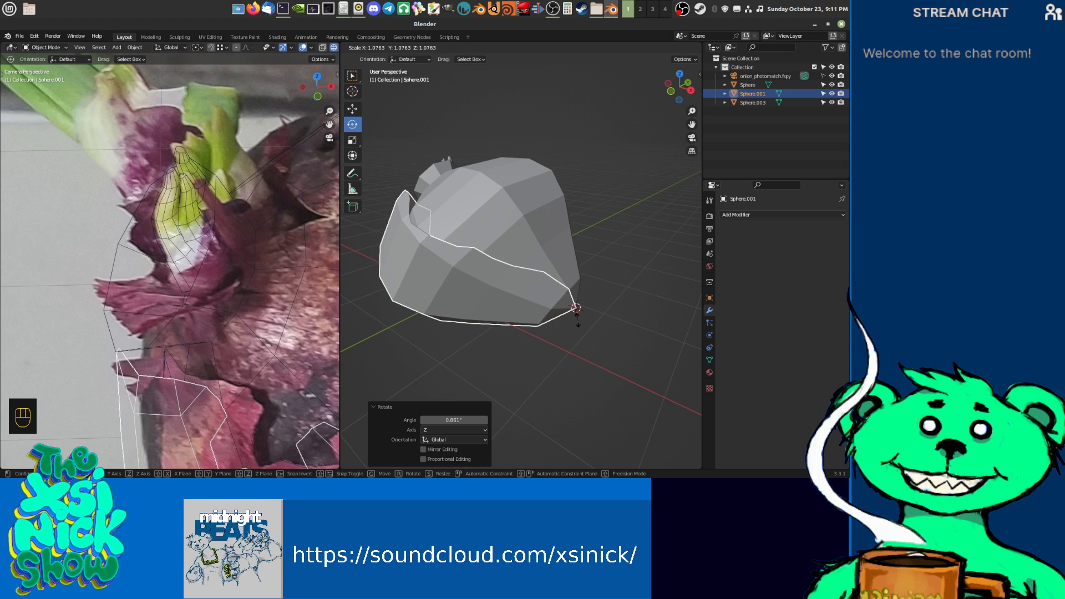
{"action": "right_click", "coordinate": [576, 311]}
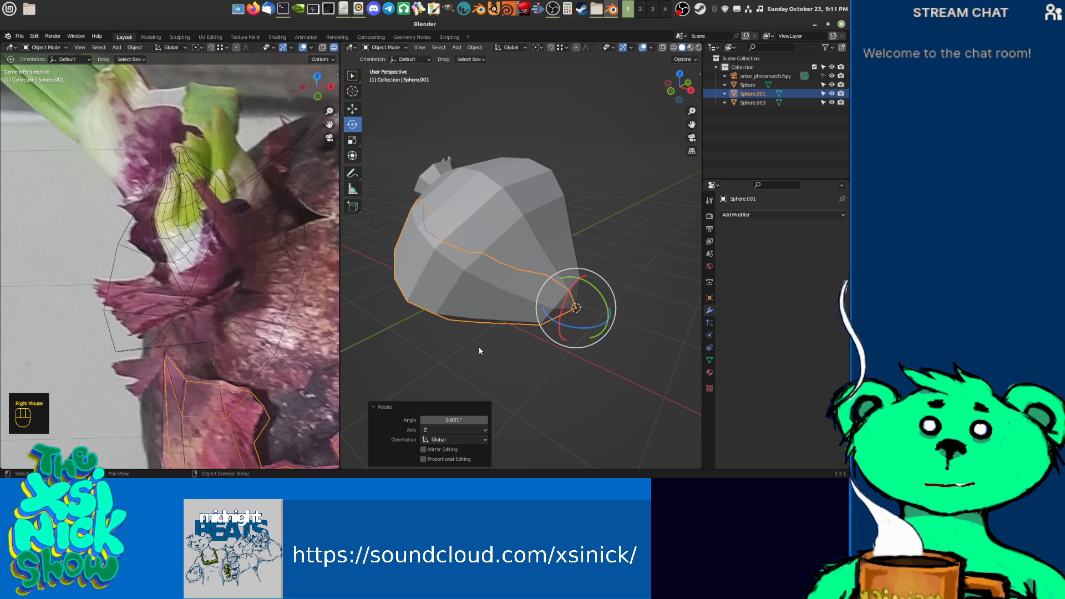
{"action": "key", "text": "s"}
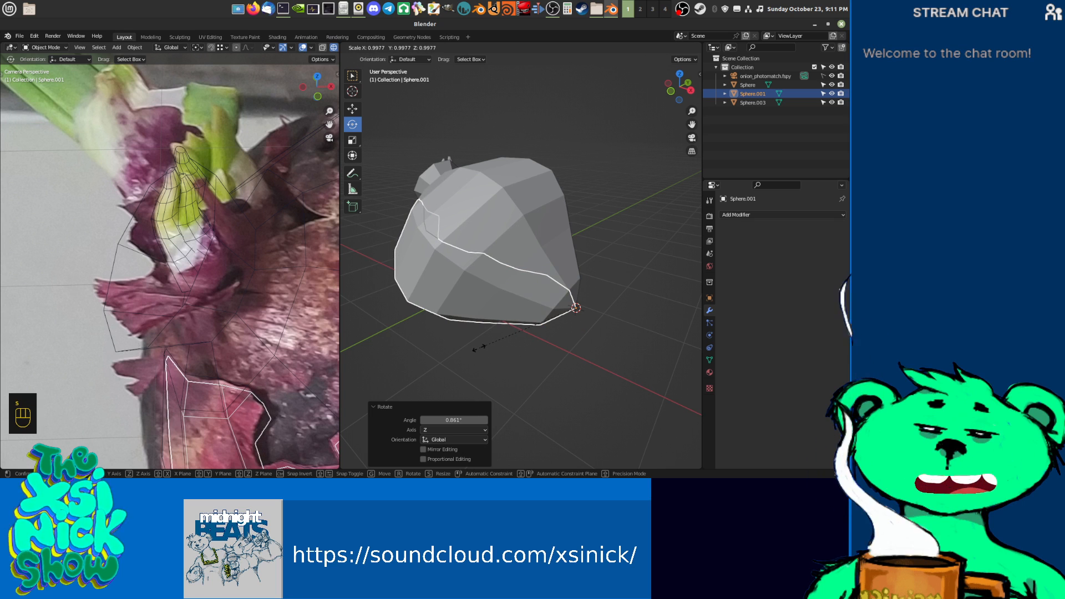
{"action": "left_click", "coordinate": [478, 348]}
Step: In the camera view, fine-tune the outer skin's overall scale and its Z scale to match the photo
{"action": "scroll", "coordinate": [218, 285], "scroll_direction": "down", "scroll_amount": 3}
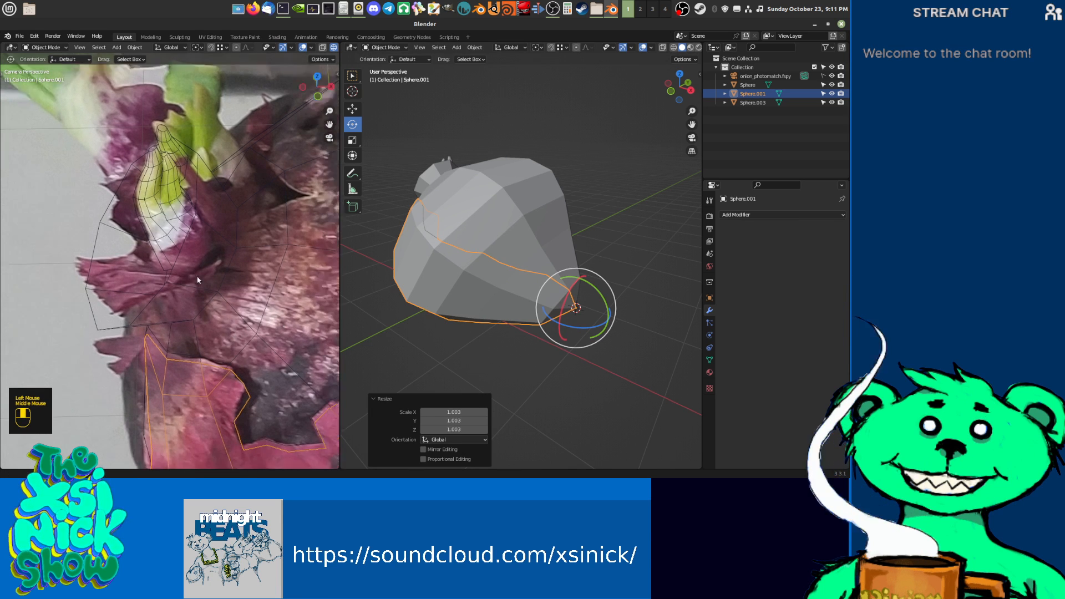
{"action": "middle_click_drag", "start_coordinate": [219, 285], "coordinate": [206, 291]}
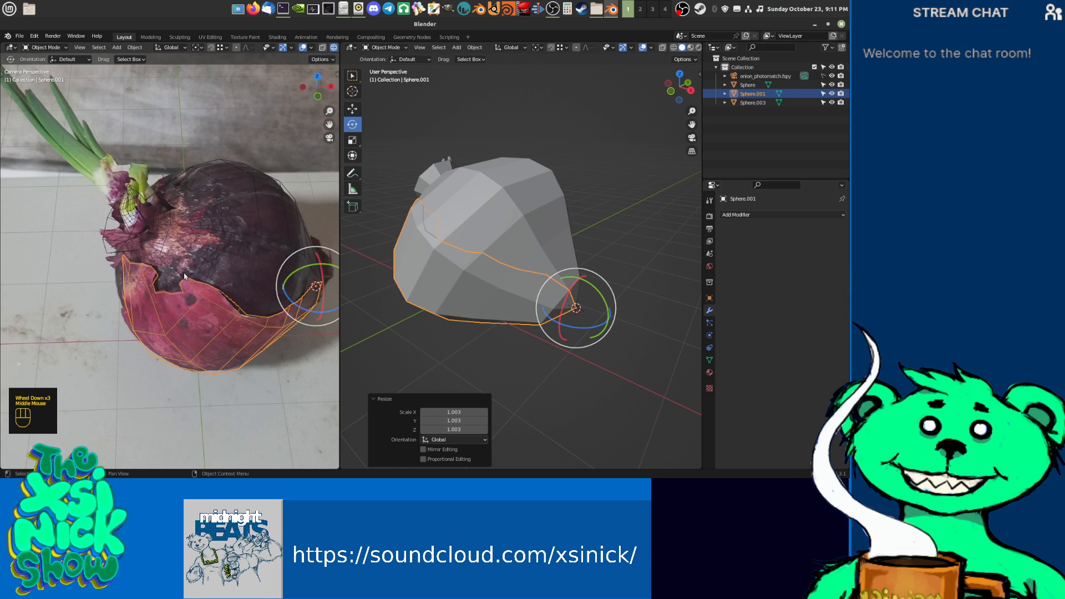
{"action": "key", "text": "s"}
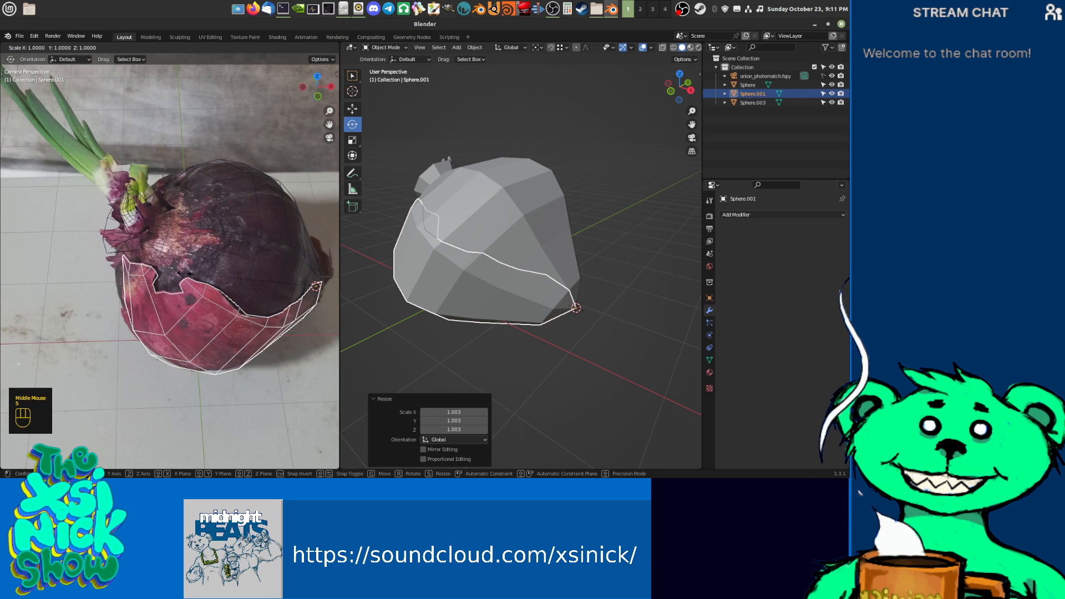
{"action": "left_click", "coordinate": [180, 272]}
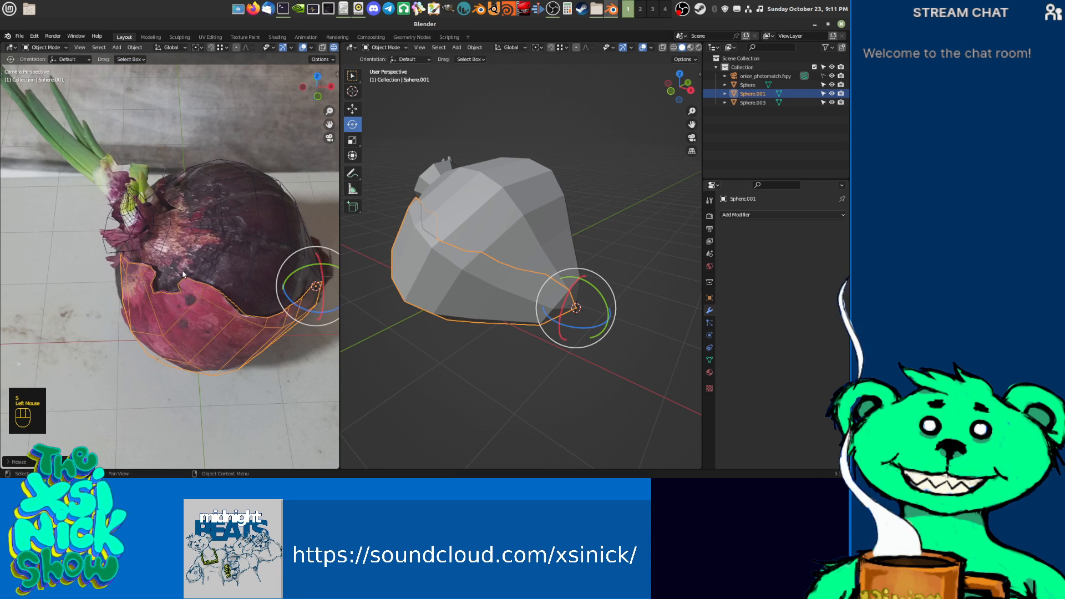
{"action": "key", "text": "s"}
{"action": "key", "text": "t"}
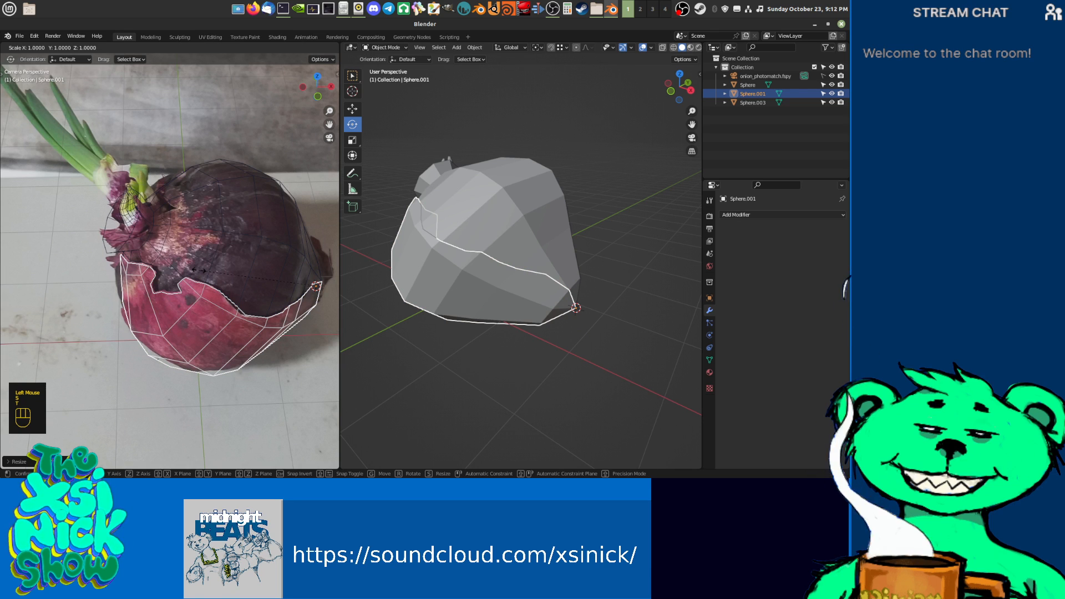
{"action": "key", "text": "z"}
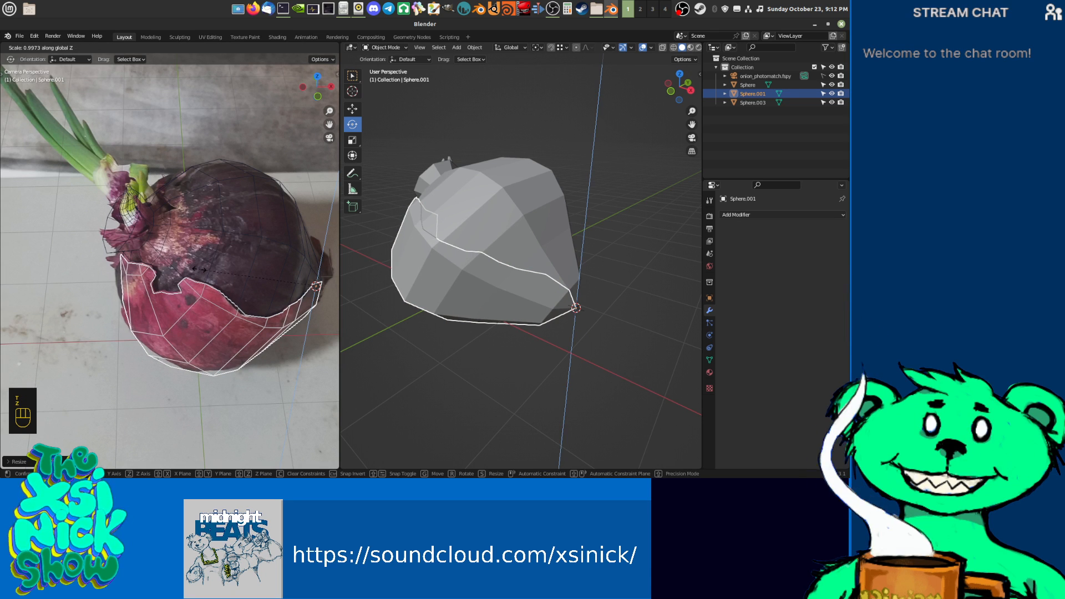
{"action": "left_click", "coordinate": [200, 264], "text": "shift"}
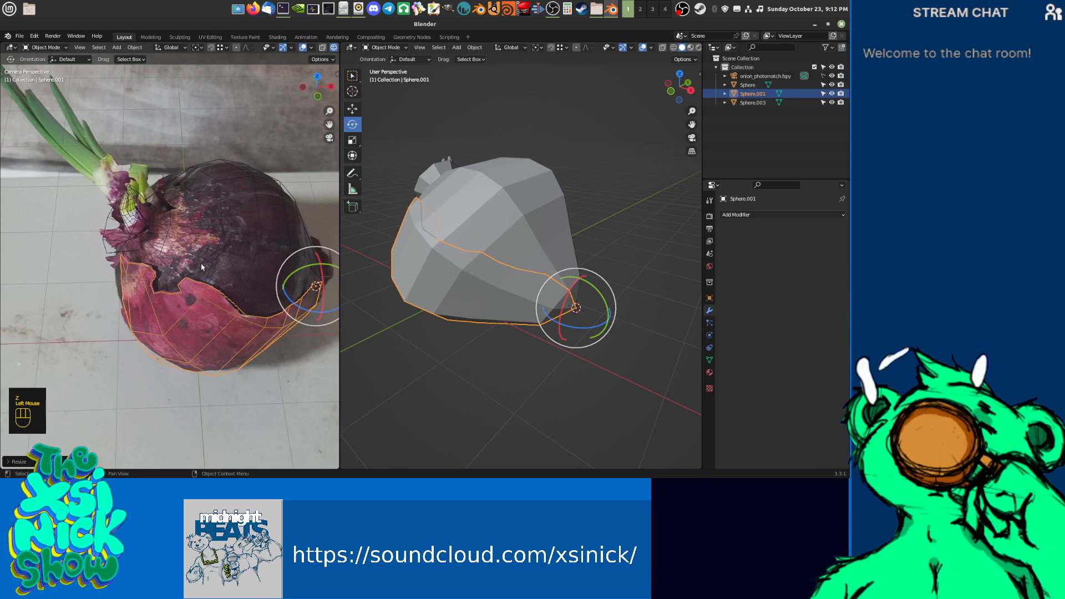
Step: Hide the torn outer skin object and select the main onion body
{"action": "middle_click_drag", "start_coordinate": [473, 280], "coordinate": [610, 222]}
{"action": "key", "text": "Tab"}
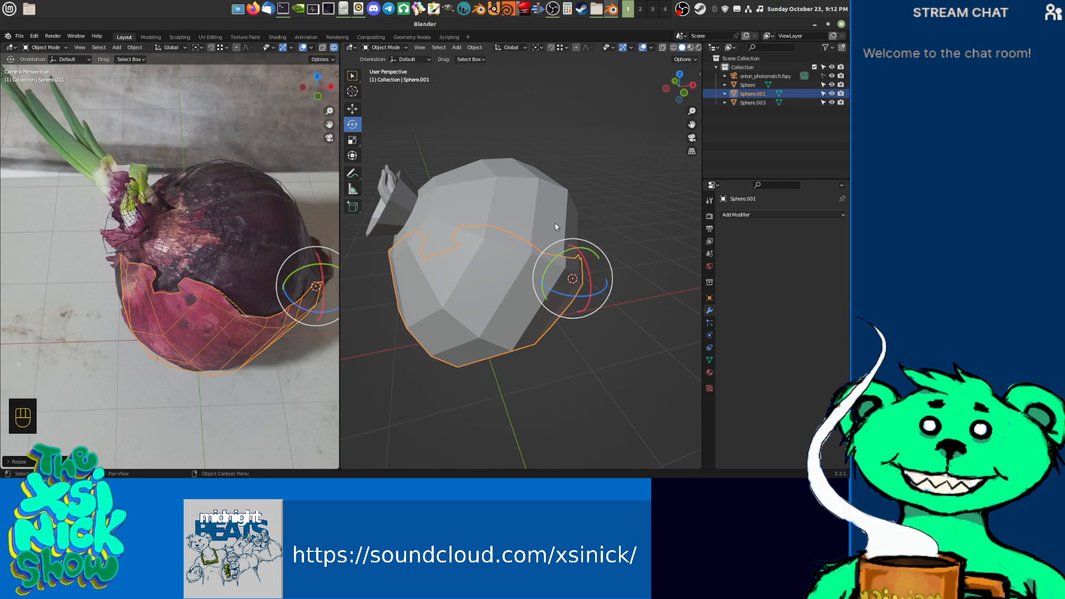
{"action": "key", "text": "Tab"}
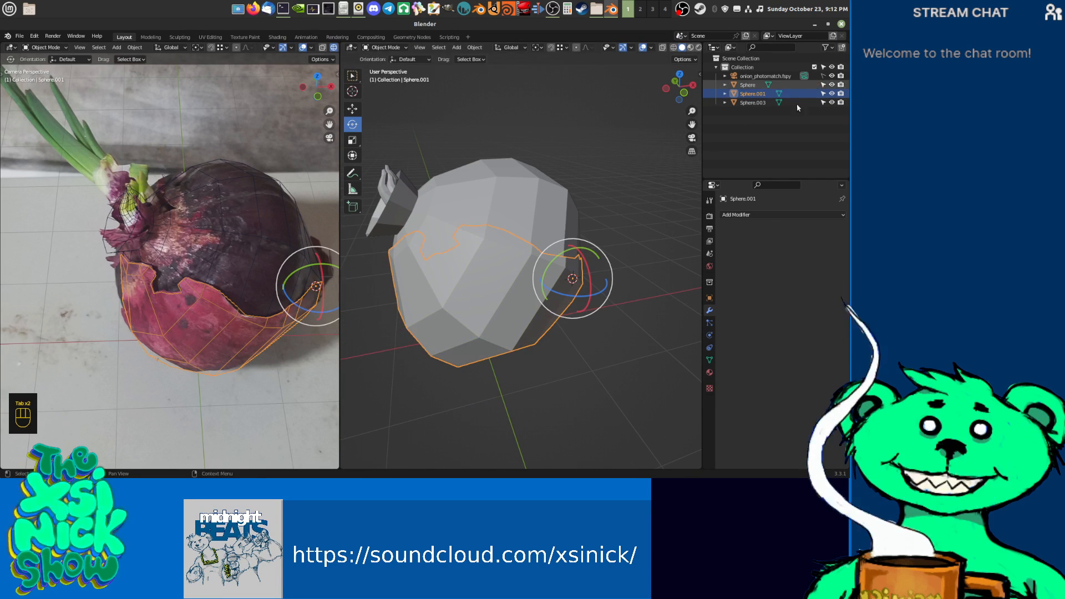
{"action": "left_click", "coordinate": [832, 93]}
{"action": "left_click", "coordinate": [483, 245]}
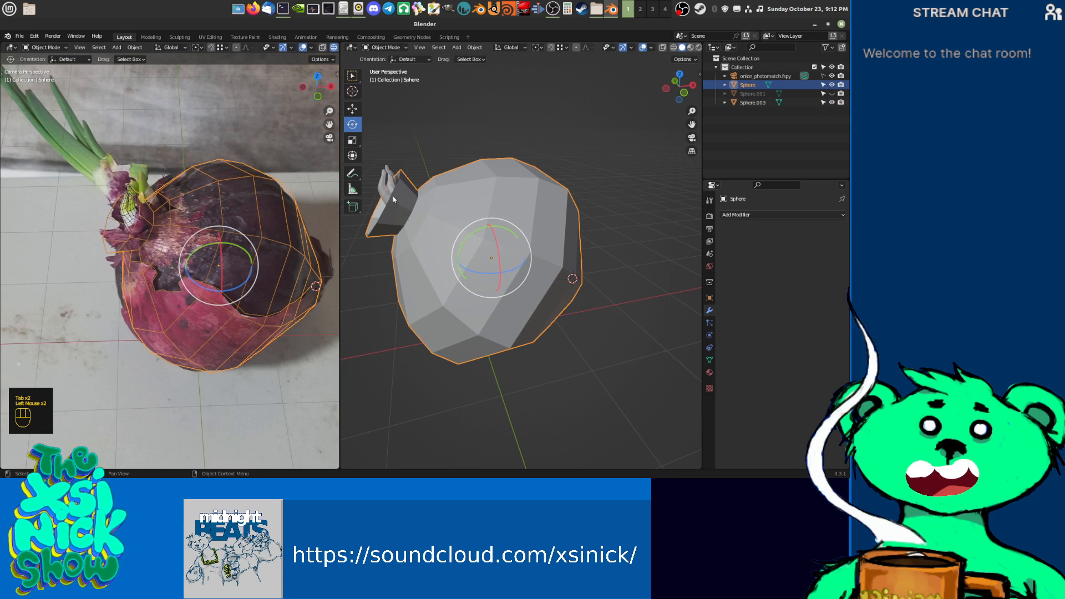
Step: Enter mesh editing on the onion body and add one centred loop cut around the flared neck
{"action": "scroll", "coordinate": [156, 285], "scroll_direction": "up", "scroll_amount": 3}
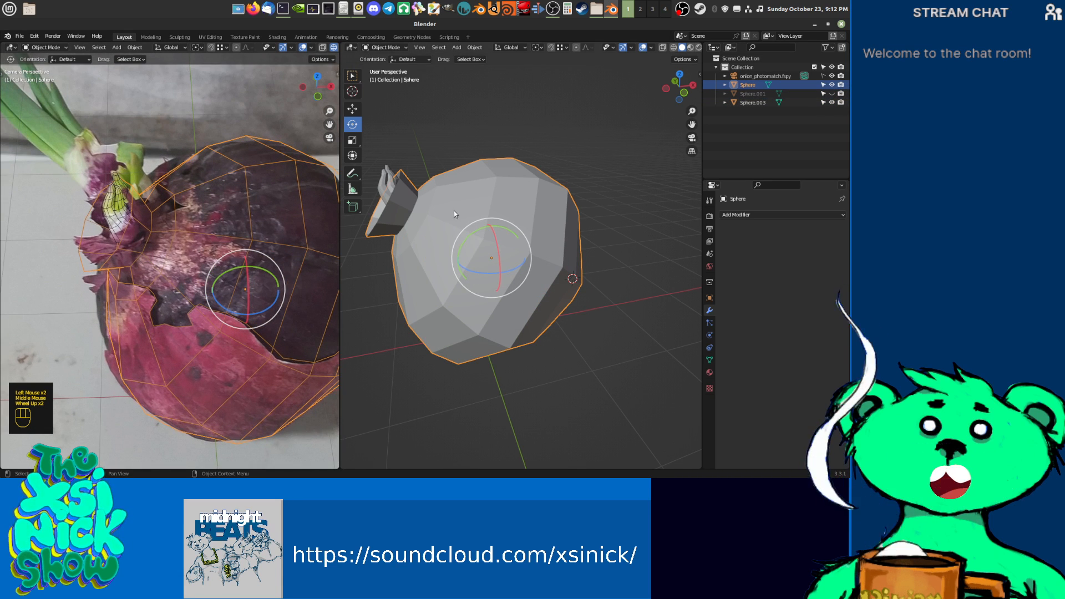
{"action": "scroll", "coordinate": [405, 217], "scroll_direction": "up", "scroll_amount": 1}
{"action": "mouse_move", "coordinate": [388, 222]}
{"action": "middle_mouse_down"}
{"action": "mouse_move", "coordinate": [433, 217]}
{"action": "mouse_move", "coordinate": [381, 235]}
{"action": "middle_mouse_up"}
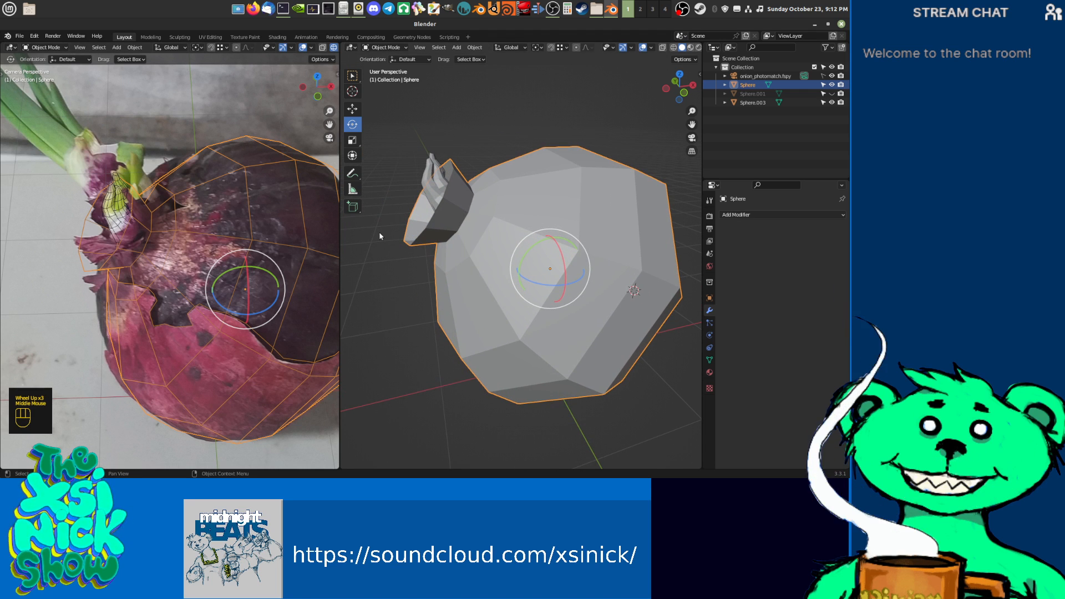
{"action": "middle_click_drag", "start_coordinate": [441, 222], "coordinate": [444, 226], "text": "shift"}
{"action": "key", "text": "ctrl+Tab"}
{"action": "left_click", "coordinate": [448, 219]}
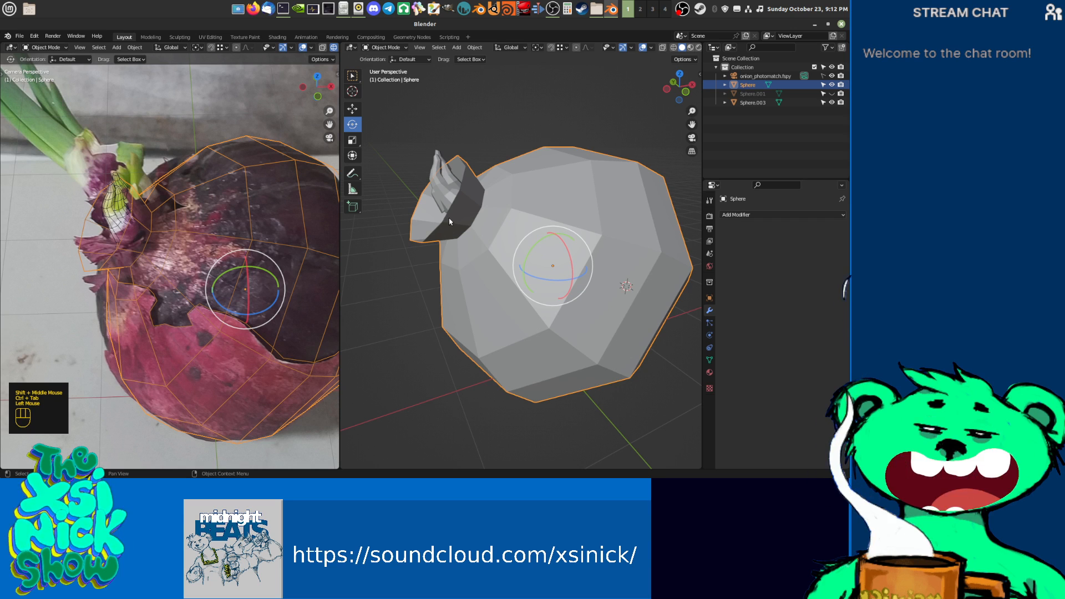
{"action": "key", "text": "Tab"}
{"action": "key", "text": "ctrl+Tab"}
{"action": "left_click", "coordinate": [437, 247]}
{"action": "middle_click_drag", "start_coordinate": [436, 247], "coordinate": [429, 255], "text": "shift"}
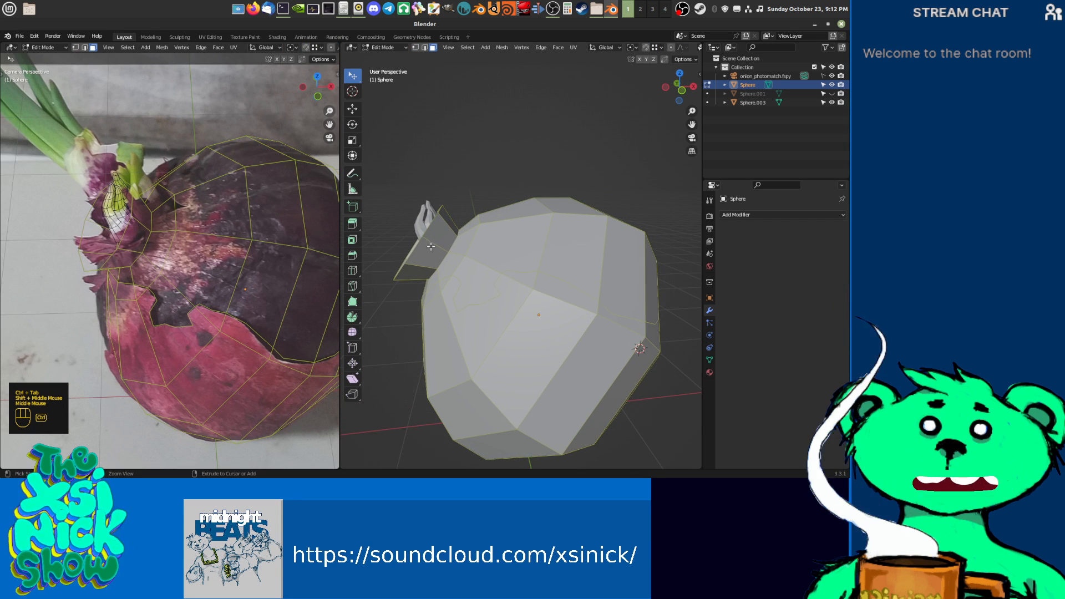
{"action": "key", "text": "ctrl+r"}
{"action": "left_click", "coordinate": [433, 245]}
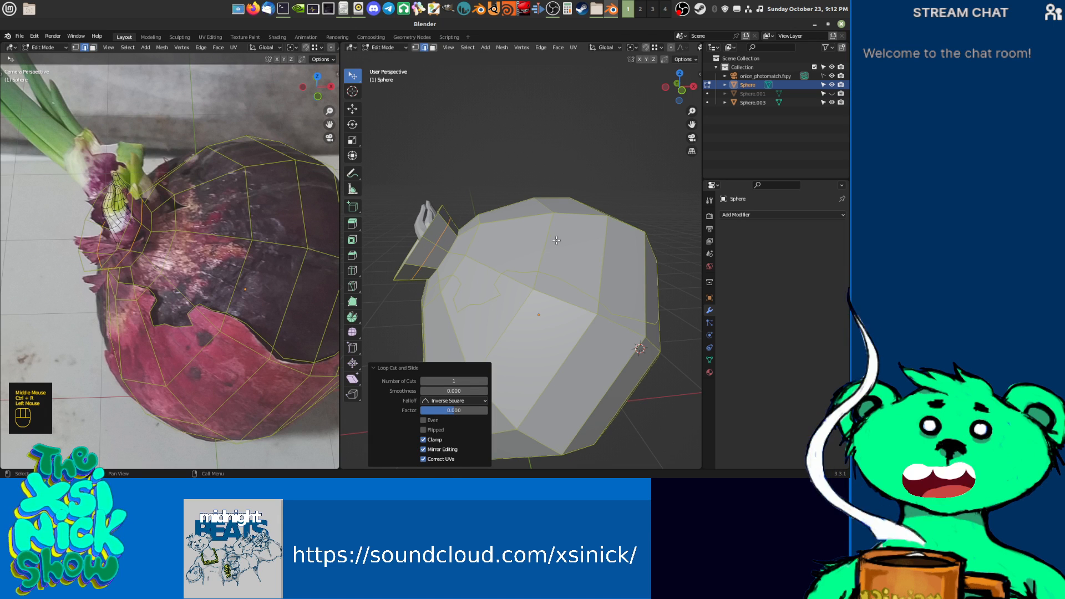
Step: Scale the new neck edge loop to 0.933
{"action": "key", "text": "s"}
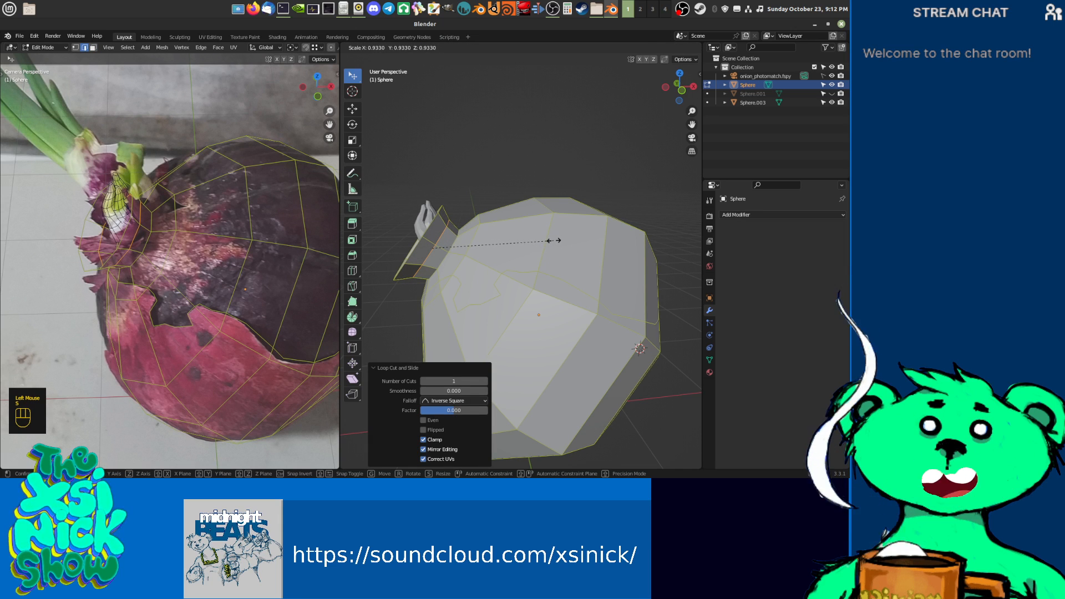
{"action": "left_click", "coordinate": [553, 240]}
{"action": "middle_click_drag", "start_coordinate": [553, 240], "coordinate": [441, 272], "text": "shift"}
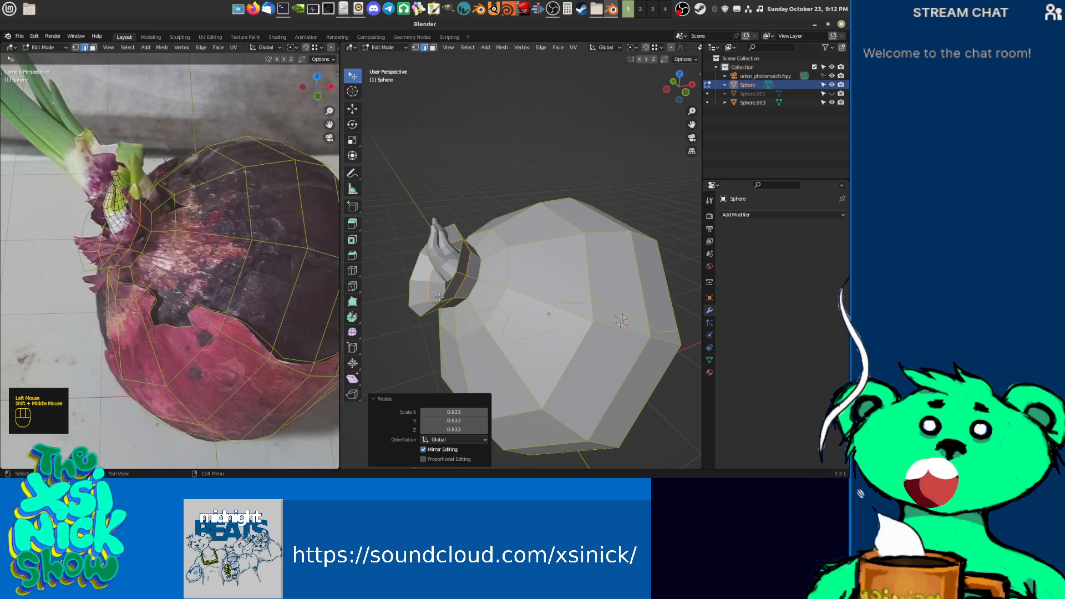
Step: Select the band of neck faces facing the camera in face selection mode and separate them into their own object
{"action": "middle_click_drag", "start_coordinate": [490, 272], "coordinate": [464, 225], "text": "shift"}
{"action": "key", "text": "ctrl+Tab"}
{"action": "left_click", "coordinate": [473, 244]}
{"action": "left_click", "coordinate": [498, 250]}
{"action": "left_click", "coordinate": [540, 209], "text": "shift"}
{"action": "left_click", "coordinate": [465, 226], "text": "shift"}
{"action": "left_click", "coordinate": [474, 233], "text": "shift"}
{"action": "middle_click_drag", "start_coordinate": [455, 274], "coordinate": [508, 215], "text": "shift"}
{"action": "key", "text": "ctrl+z"}
{"action": "key", "text": "ctrl+z"}
{"action": "left_click", "coordinate": [508, 215], "text": "shift"}
{"action": "left_click", "coordinate": [513, 219], "text": "shift"}
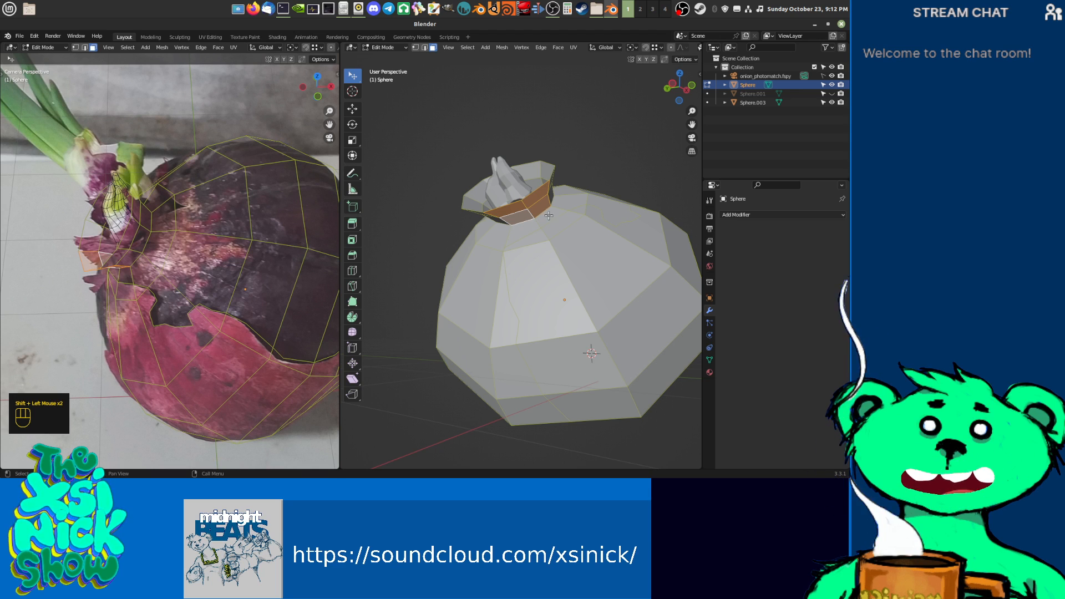
{"action": "key", "text": "p"}
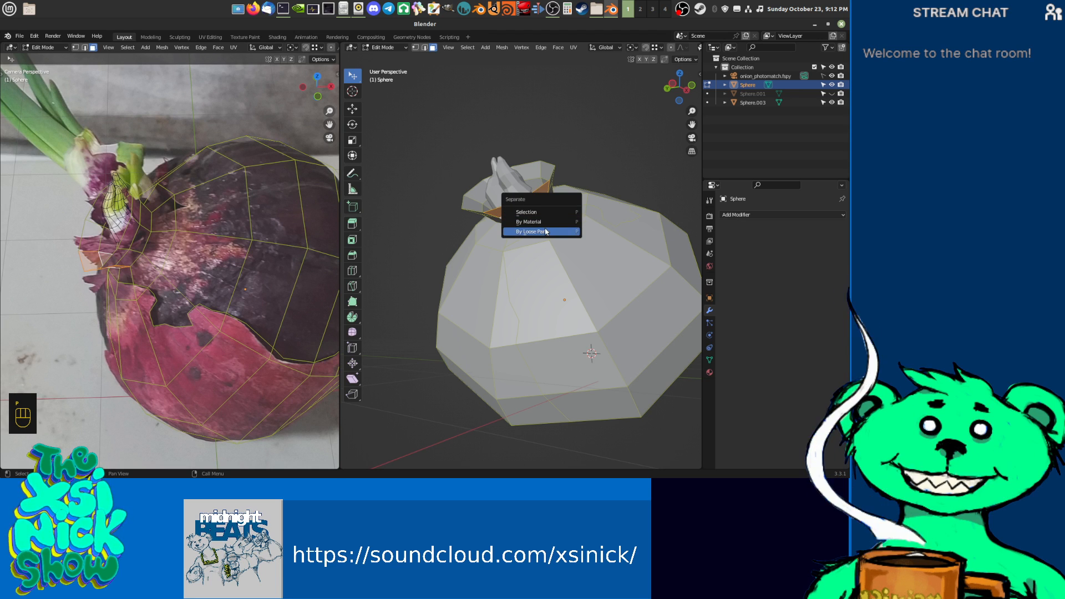
{"action": "left_click", "coordinate": [566, 214]}
Step: Select the remaining flared neck faces around the sprouts and delete them from the onion body
{"action": "middle_click_drag", "start_coordinate": [565, 214], "coordinate": [643, 316], "text": "shift"}
{"action": "left_click", "coordinate": [494, 242]}
{"action": "left_click", "coordinate": [488, 230], "text": "shift"}
{"action": "left_click", "coordinate": [633, 221], "text": "ctrl+shift"}
{"action": "left_click", "coordinate": [607, 243], "text": "ctrl"}
{"action": "left_click", "coordinate": [564, 190], "text": "ctrl"}
{"action": "key", "text": "x"}
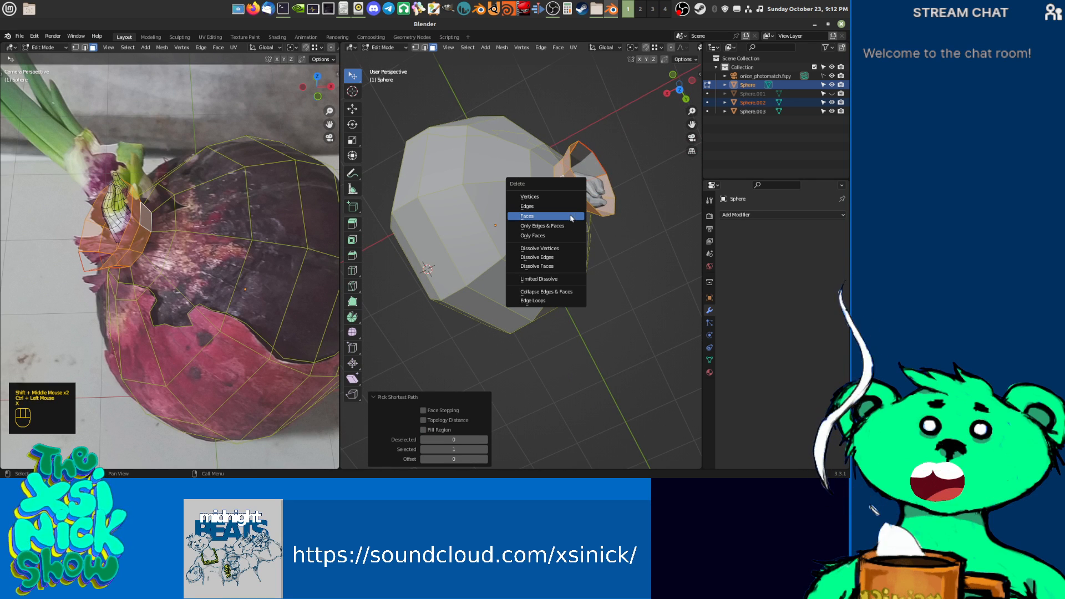
{"action": "left_click", "coordinate": [604, 215]}
{"action": "middle_click_drag", "start_coordinate": [604, 211], "coordinate": [488, 262], "text": "shift"}
{"action": "scroll", "coordinate": [480, 276], "scroll_direction": "up", "scroll_amount": 2}
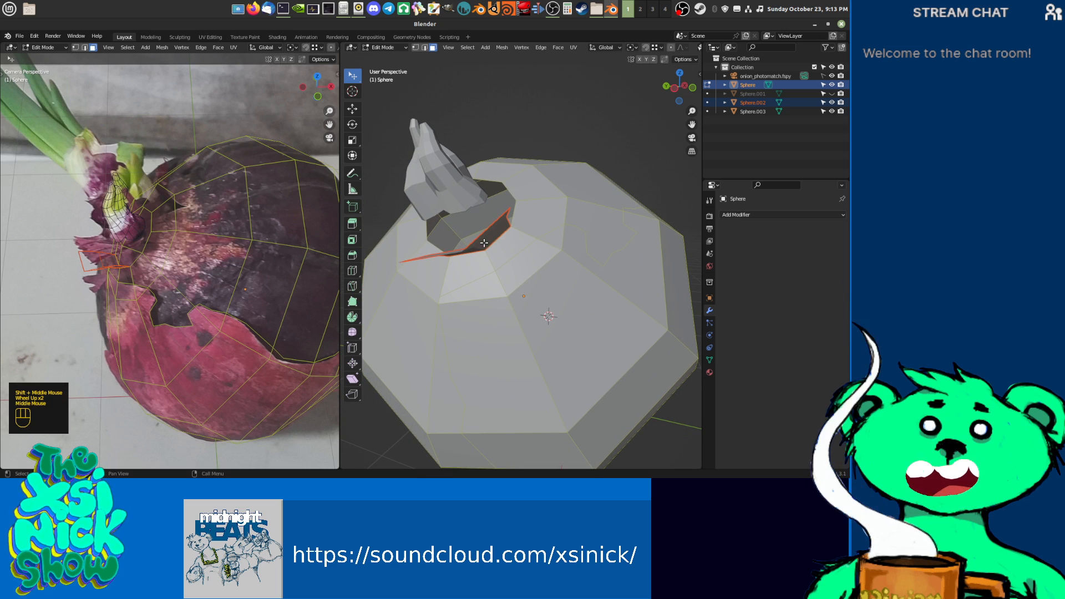
Step: Snap the 3D cursor to the vertex at the base of the neck rim and select the separated skin piece as an object
{"action": "key", "text": "ctrl+Tab"}
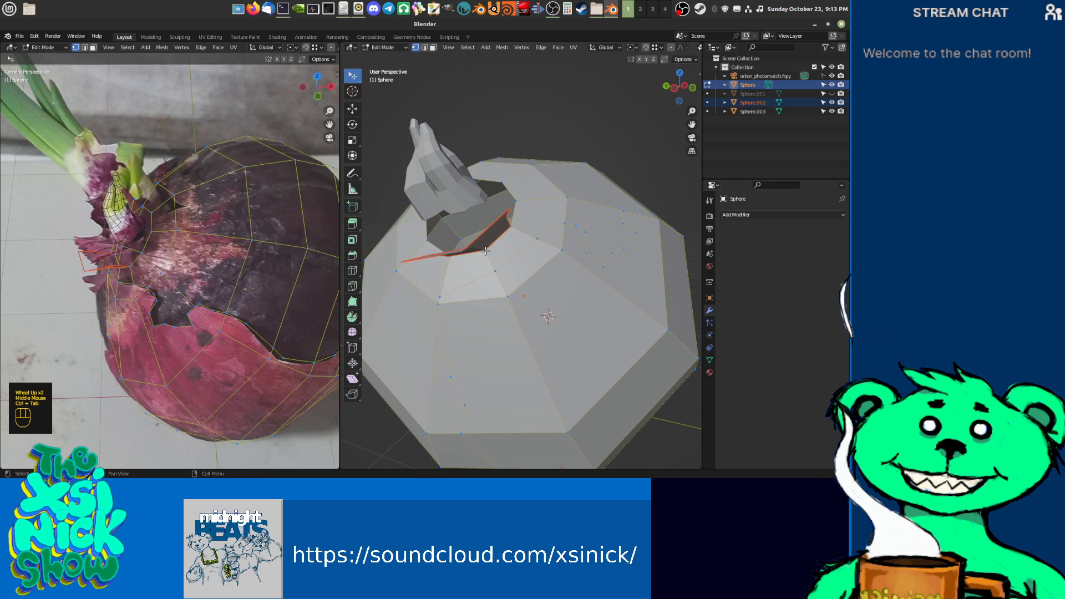
{"action": "key", "text": "shift+s"}
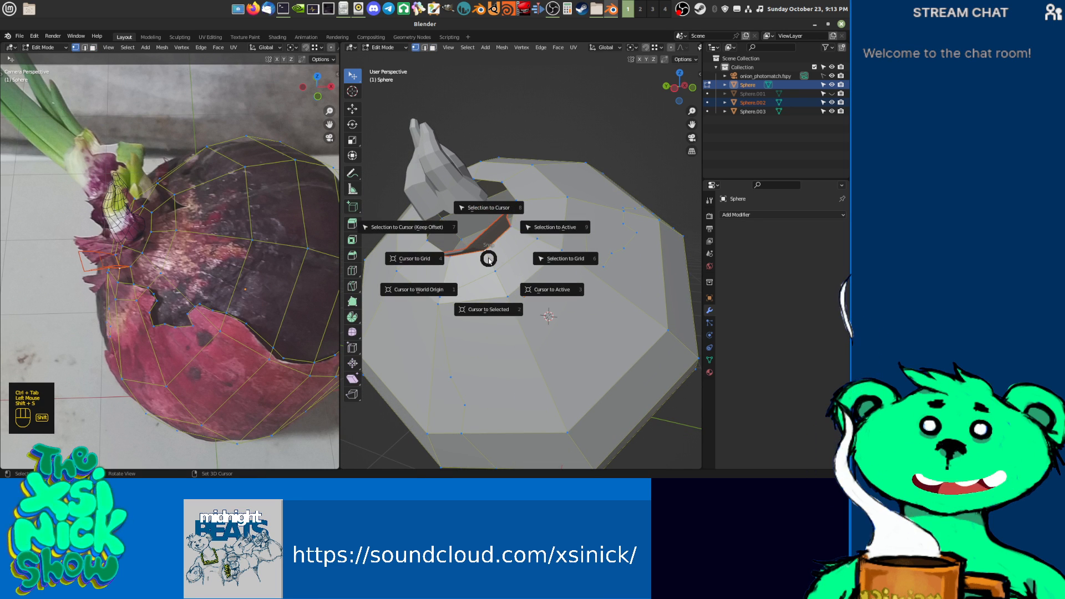
{"action": "left_click", "coordinate": [491, 297]}
{"action": "key", "text": "Tab"}
{"action": "left_click", "coordinate": [488, 233]}
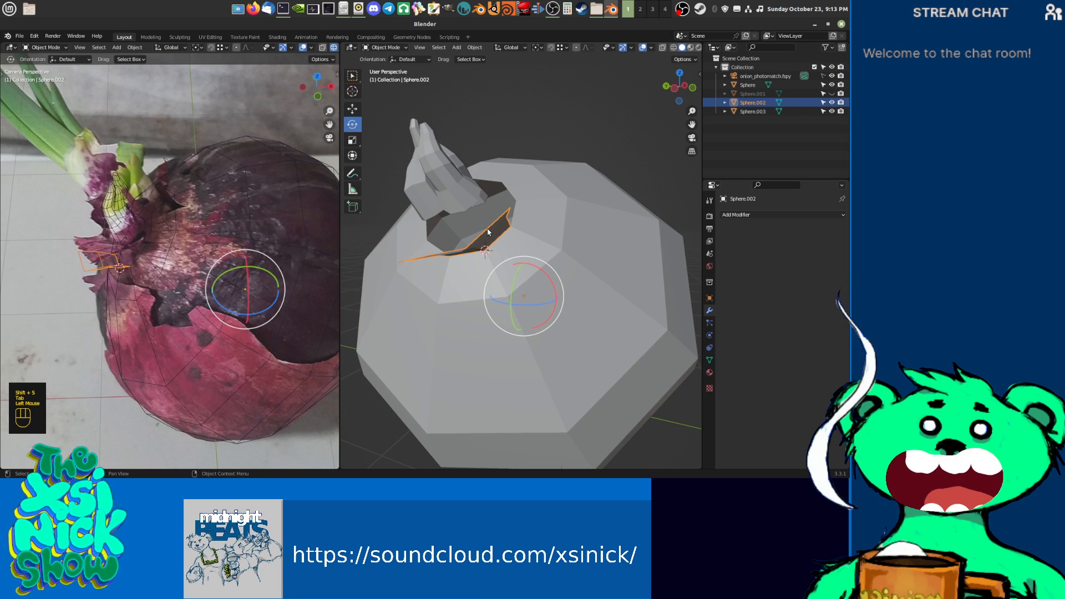
Step: Set the skin piece's origin to the 3D cursor and scale the piece up from that point
{"action": "key", "text": "Insert"}
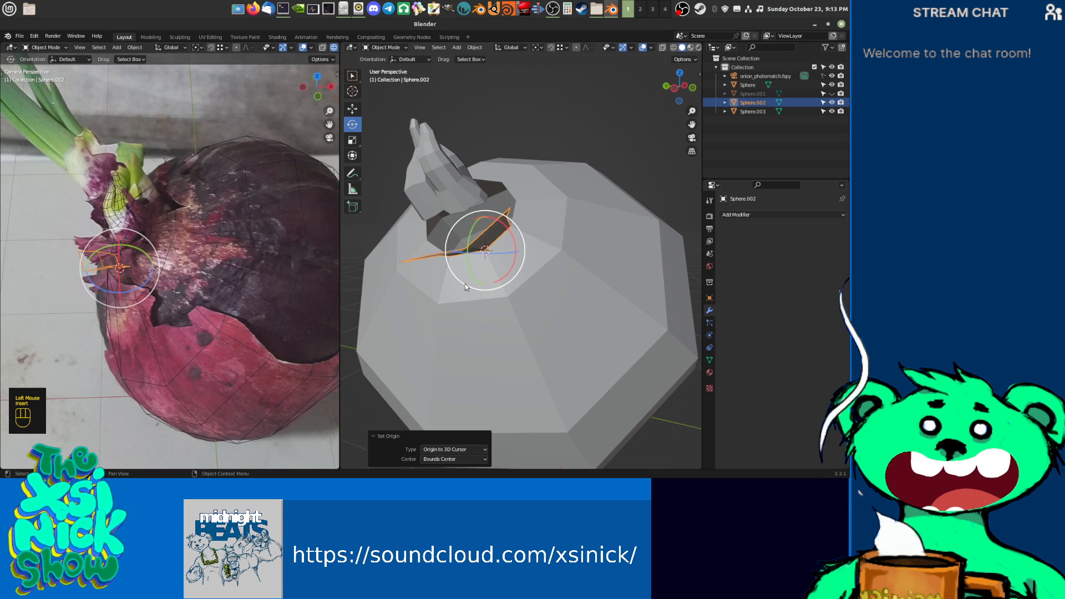
{"action": "key", "text": "s"}
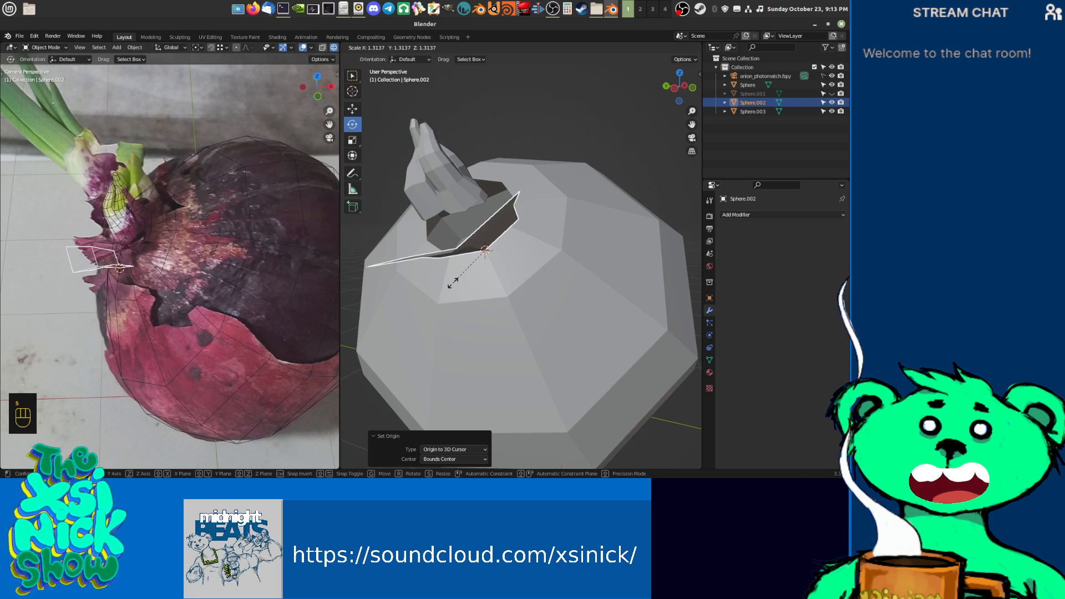
{"action": "left_click", "coordinate": [529, 228], "text": "shift"}
Step: Bevel the skin piece's middle upright edges with 2 segments and a width of 0.0834 m
{"action": "middle_click_drag", "start_coordinate": [530, 227], "coordinate": [524, 164], "text": "shift"}
{"action": "key", "text": "Tab"}
{"action": "key", "text": "ctrl+Tab"}
{"action": "left_click", "coordinate": [514, 200]}
{"action": "left_click", "coordinate": [508, 149]}
{"action": "left_click", "coordinate": [515, 179], "text": "shift"}
{"action": "key", "text": "ctrl+b"}
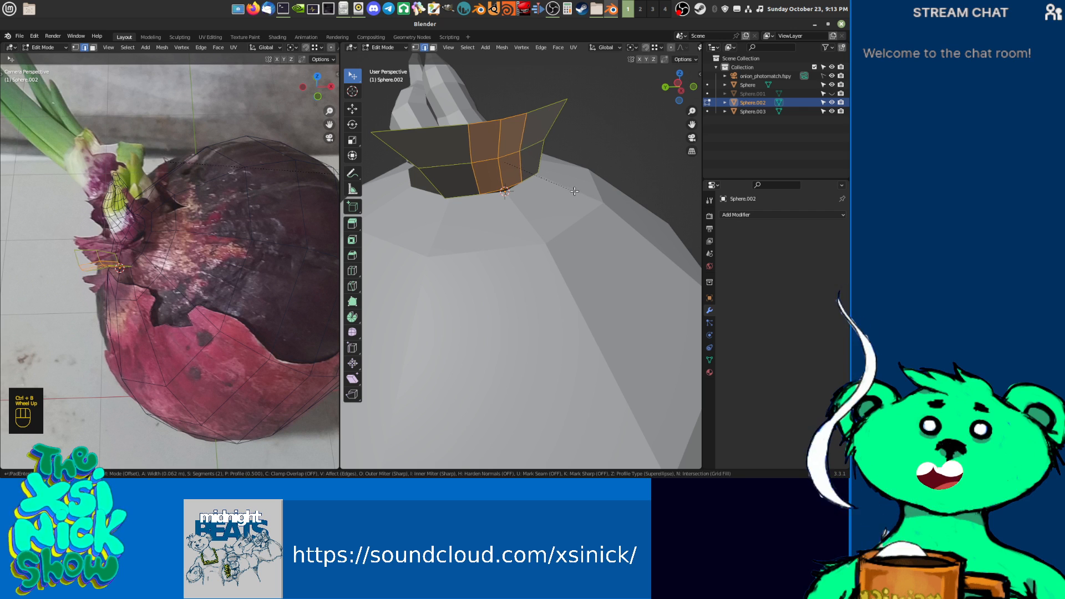
{"action": "left_click", "coordinate": [587, 185]}
Step: Move individual vertices of the skin piece to give it an uneven upper rim, and leave mesh editing
{"action": "middle_click_drag", "start_coordinate": [587, 185], "coordinate": [566, 161], "text": "shift"}
{"action": "middle_click_drag", "start_coordinate": [566, 161], "coordinate": [527, 216]}
{"action": "middle_click_drag", "start_coordinate": [527, 217], "coordinate": [517, 195], "text": "shift"}
{"action": "key", "text": "ctrl+Tab"}
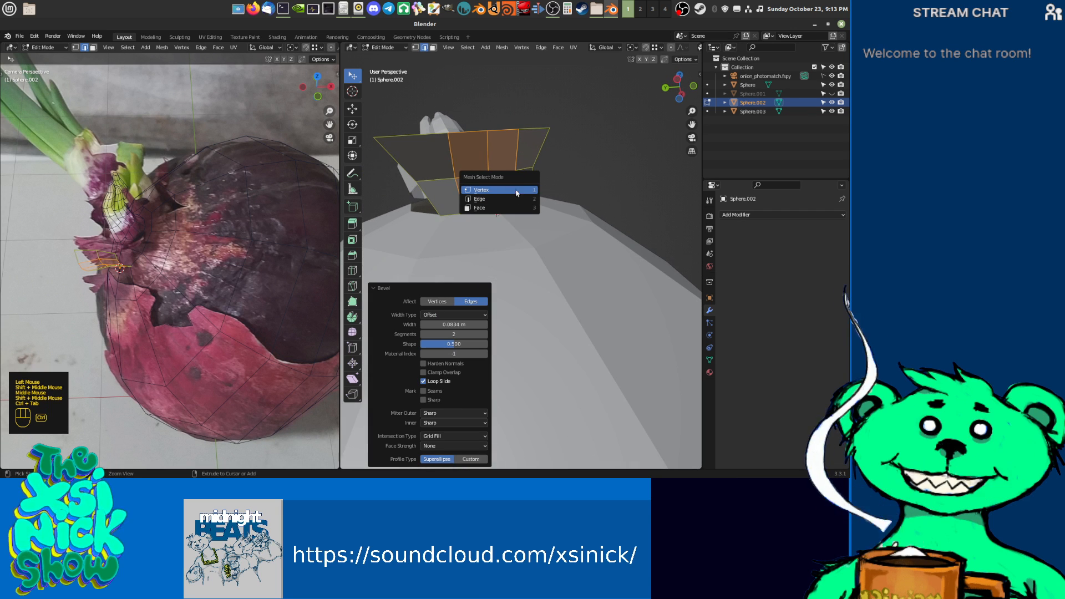
{"action": "left_click", "coordinate": [491, 190]}
{"action": "left_click", "coordinate": [491, 130]}
{"action": "left_click_drag", "start_coordinate": [491, 131], "coordinate": [491, 121]}
{"action": "left_click_drag", "start_coordinate": [508, 125], "coordinate": [509, 118]}
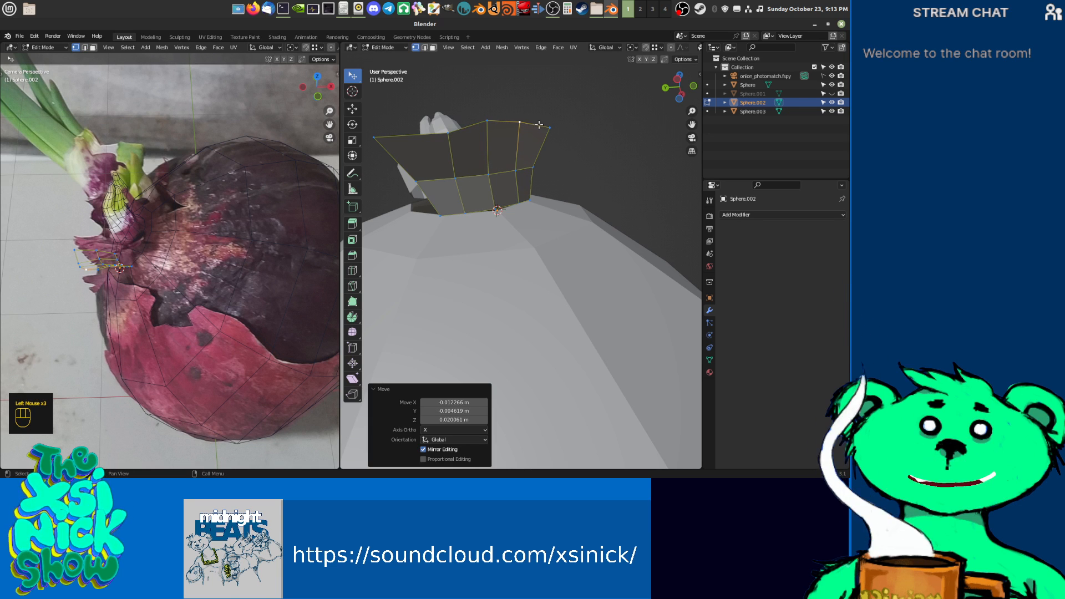
{"action": "left_click", "coordinate": [538, 124]}
{"action": "left_click_drag", "start_coordinate": [383, 141], "coordinate": [409, 152]}
{"action": "mouse_move", "coordinate": [534, 232]}
{"action": "middle_mouse_down", "text": "shift"}
{"action": "mouse_move", "coordinate": [471, 233]}
{"action": "mouse_move", "coordinate": [524, 217]}
{"action": "middle_mouse_up", "text": "shift"}
{"action": "left_click_drag", "start_coordinate": [502, 224], "coordinate": [507, 228]}
{"action": "middle_click_drag", "start_coordinate": [582, 208], "coordinate": [534, 204], "text": "shift"}
{"action": "key", "text": "Tab"}
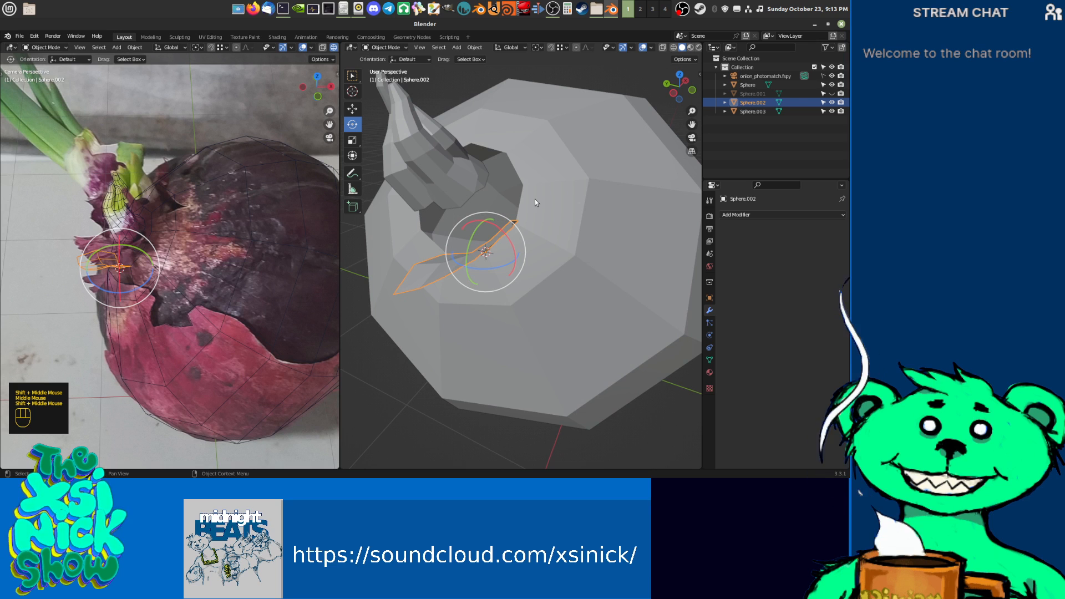
Step: Extrude the open neck edge loop of the onion body in place and scale the new loop to 0.580
{"action": "key", "text": "Tab"}
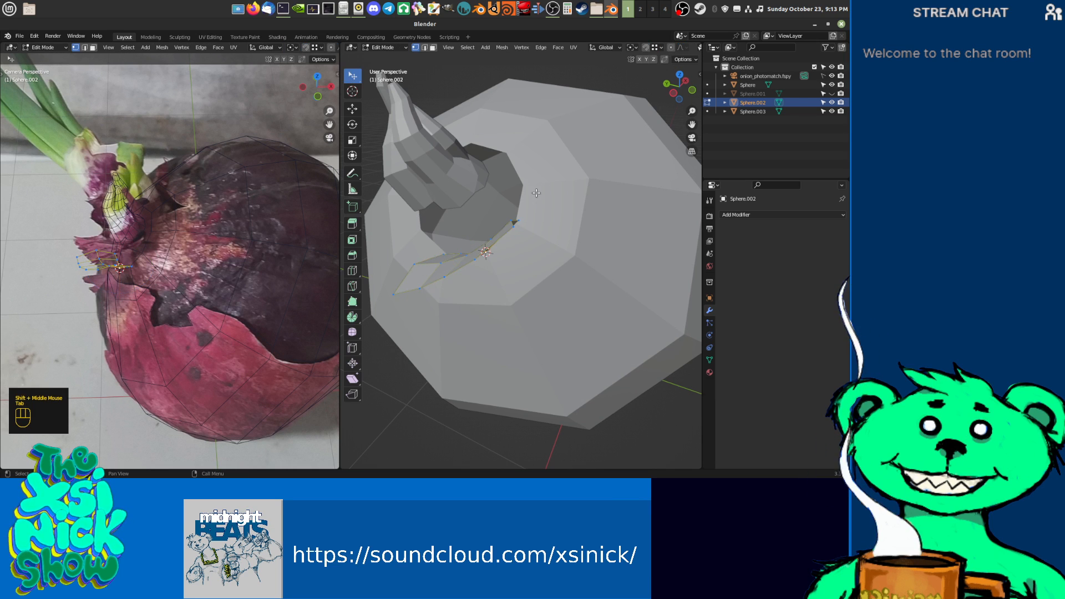
{"action": "key", "text": "Tab"}
{"action": "left_click", "coordinate": [536, 179]}
{"action": "key", "text": "Tab"}
{"action": "left_click", "coordinate": [522, 184]}
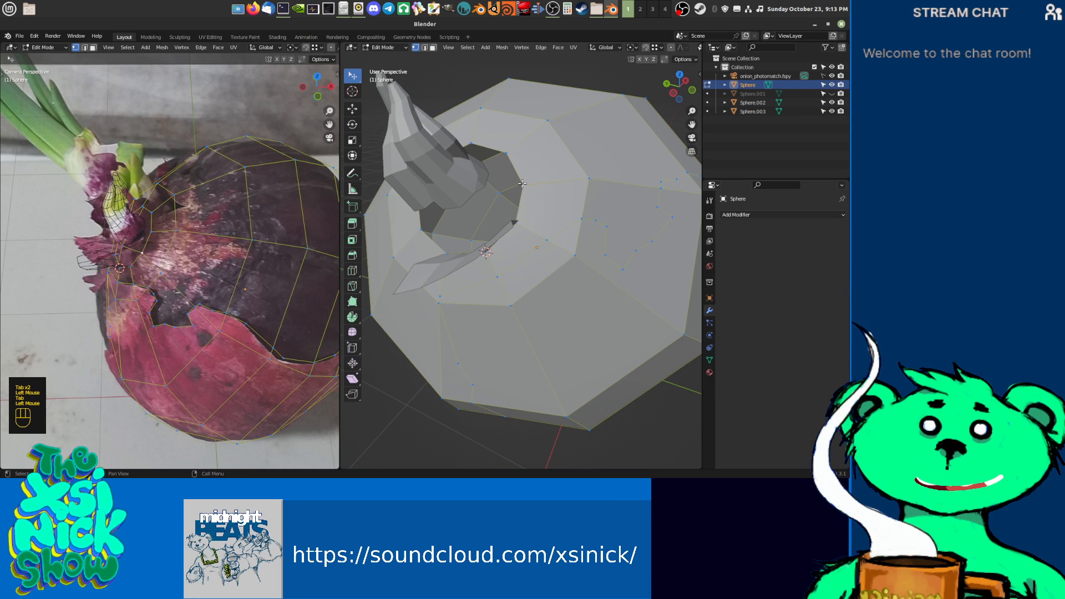
{"action": "left_click", "coordinate": [509, 153], "text": "alt+shift"}
{"action": "left_click", "coordinate": [508, 151], "text": "alt+shift"}
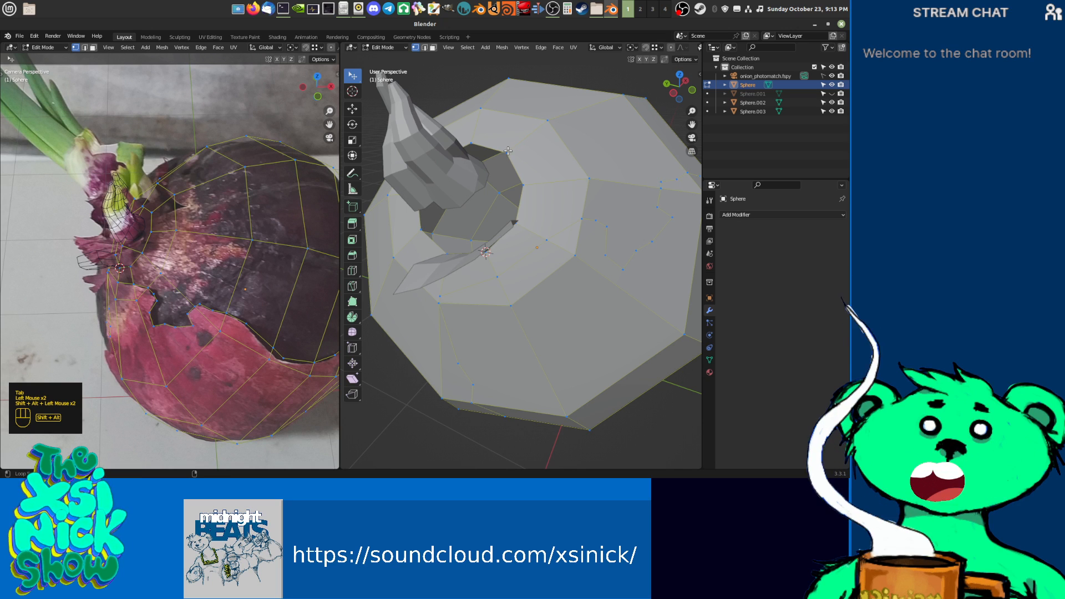
{"action": "middle_click_drag", "start_coordinate": [567, 198], "coordinate": [550, 206], "text": "shift"}
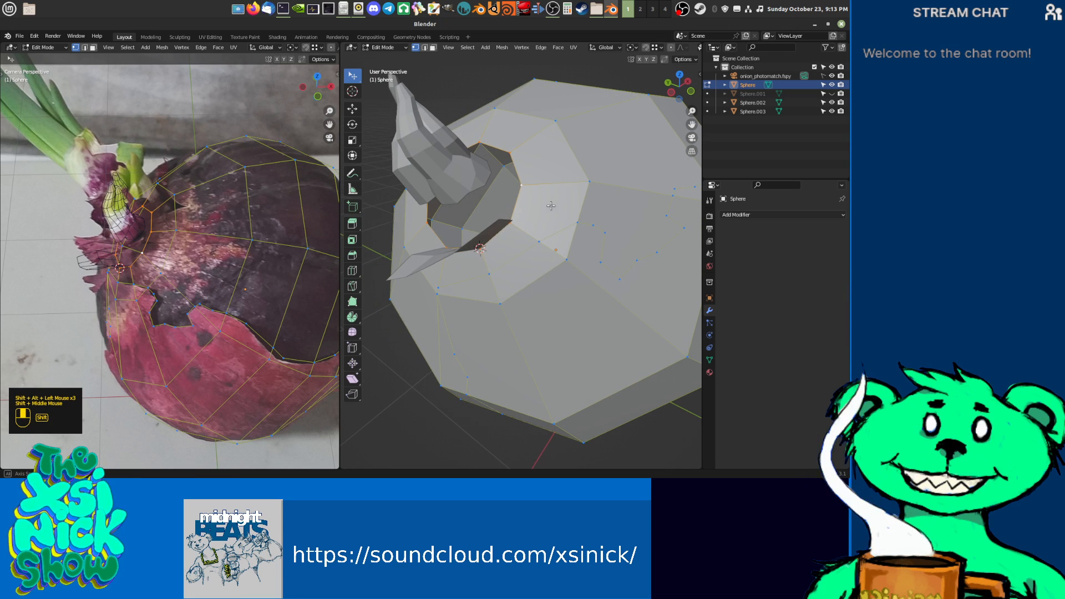
{"action": "key", "text": "e"}
{"action": "right_click", "coordinate": [594, 191]}
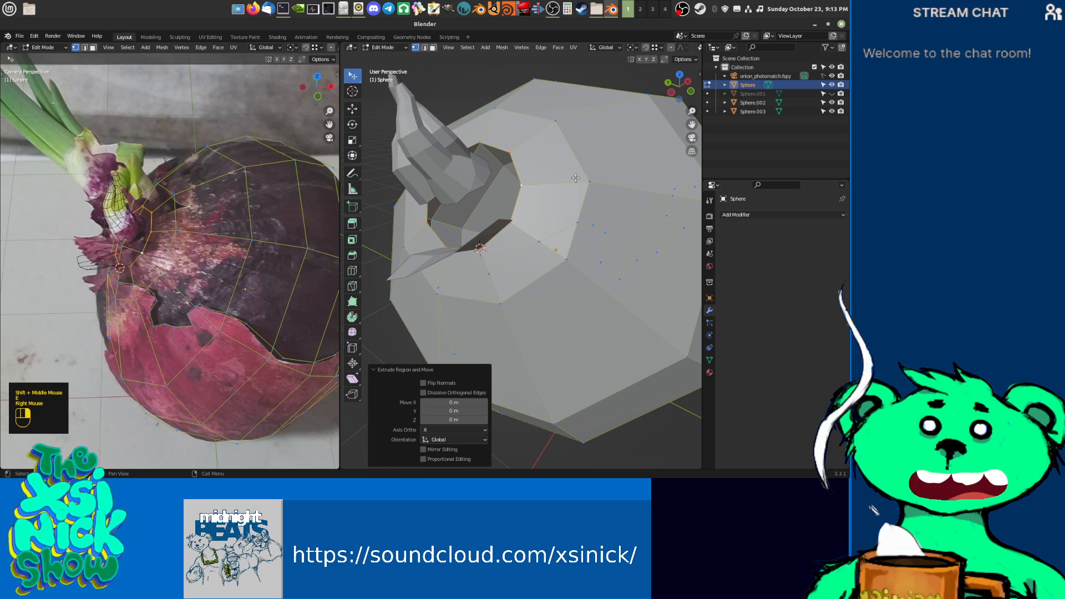
{"action": "key", "text": "s"}
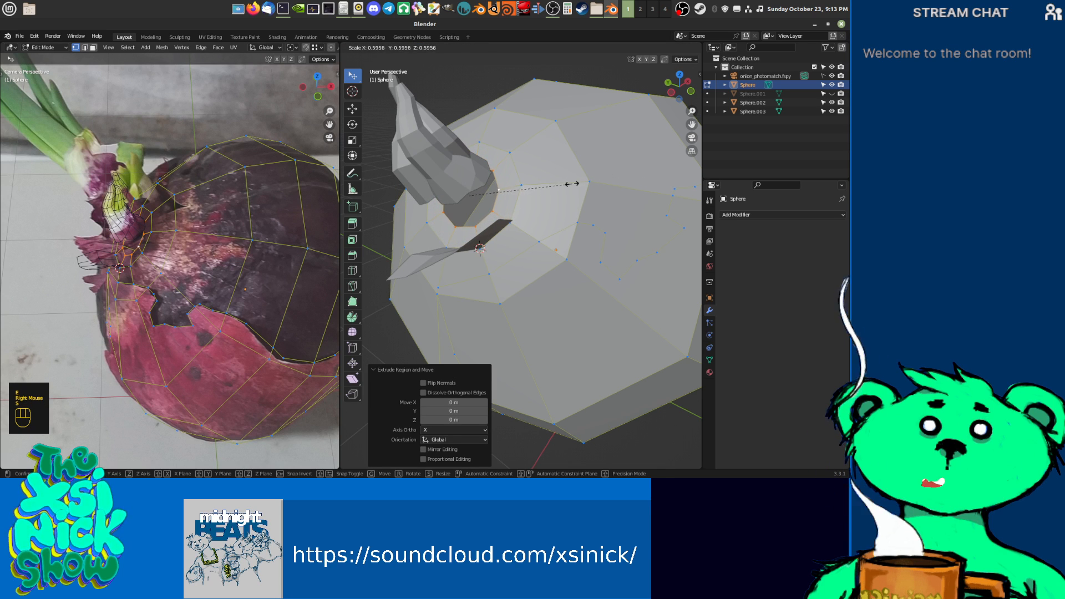
{"action": "left_click", "coordinate": [569, 184]}
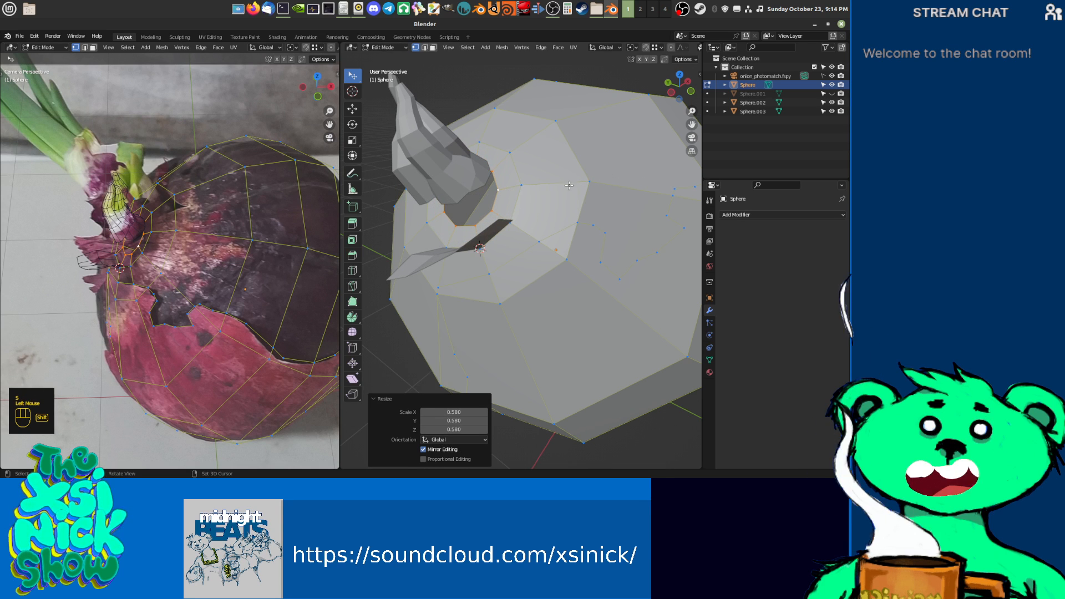
Step: Move the inner neck loop to line up with the photo in the camera view and fill the opening with a face
{"action": "middle_click_drag", "start_coordinate": [569, 185], "coordinate": [526, 188], "text": "shift"}
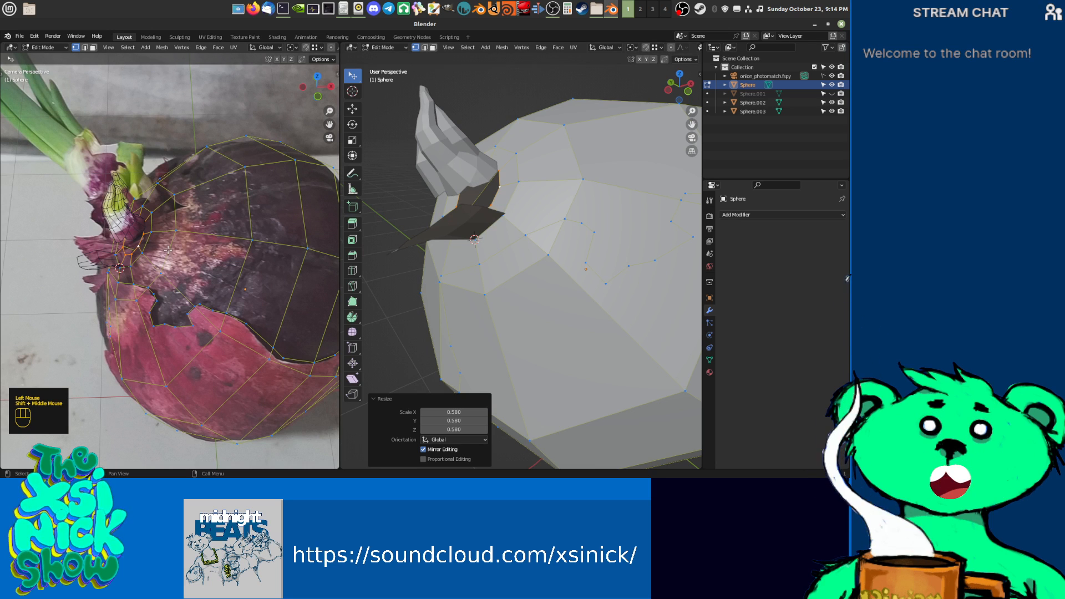
{"action": "key", "text": "g"}
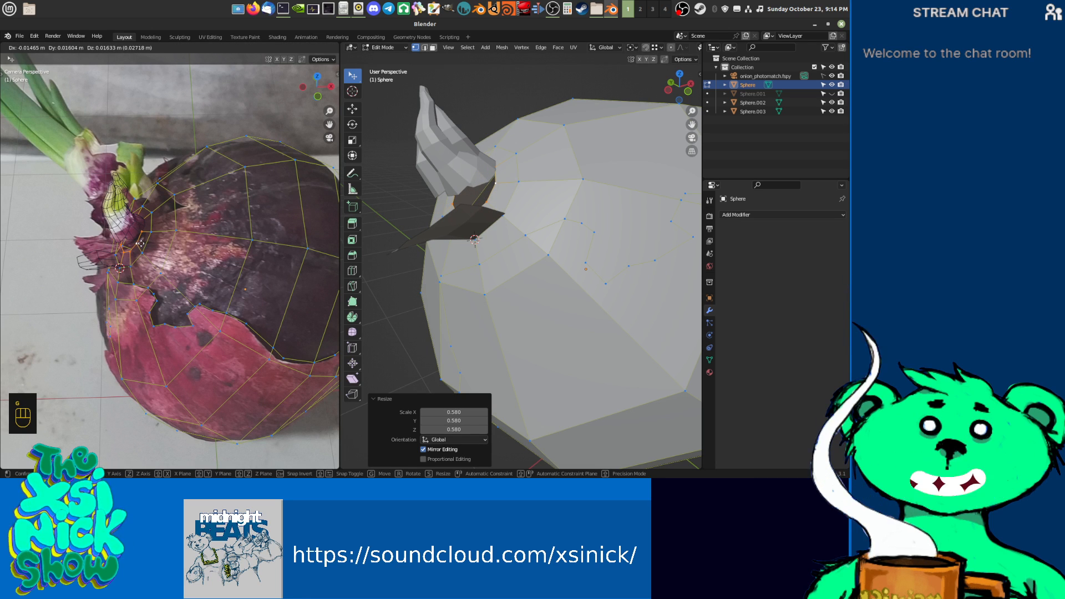
{"action": "left_click", "coordinate": [141, 244]}
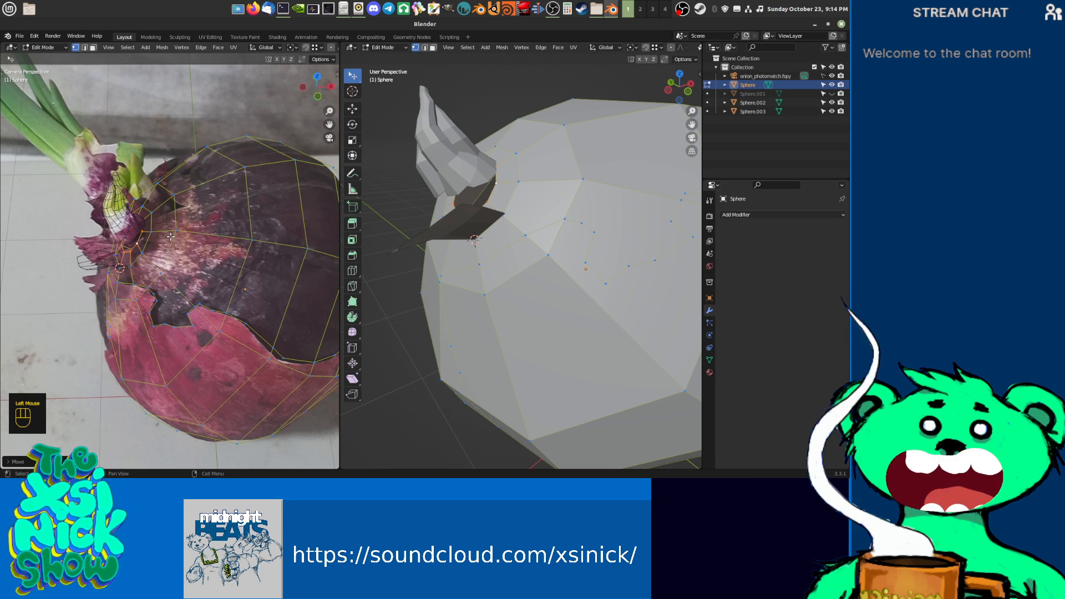
{"action": "key", "text": "f"}
{"action": "middle_click_drag", "start_coordinate": [416, 190], "coordinate": [526, 218], "text": "shift"}
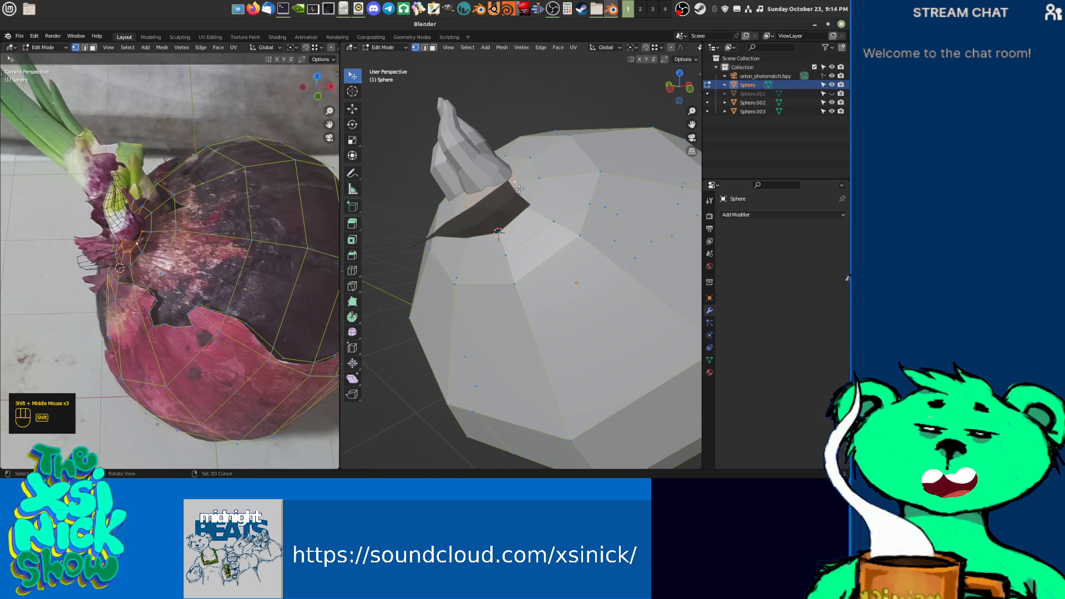
{"action": "middle_click_drag", "start_coordinate": [537, 173], "coordinate": [522, 201], "text": "shift"}
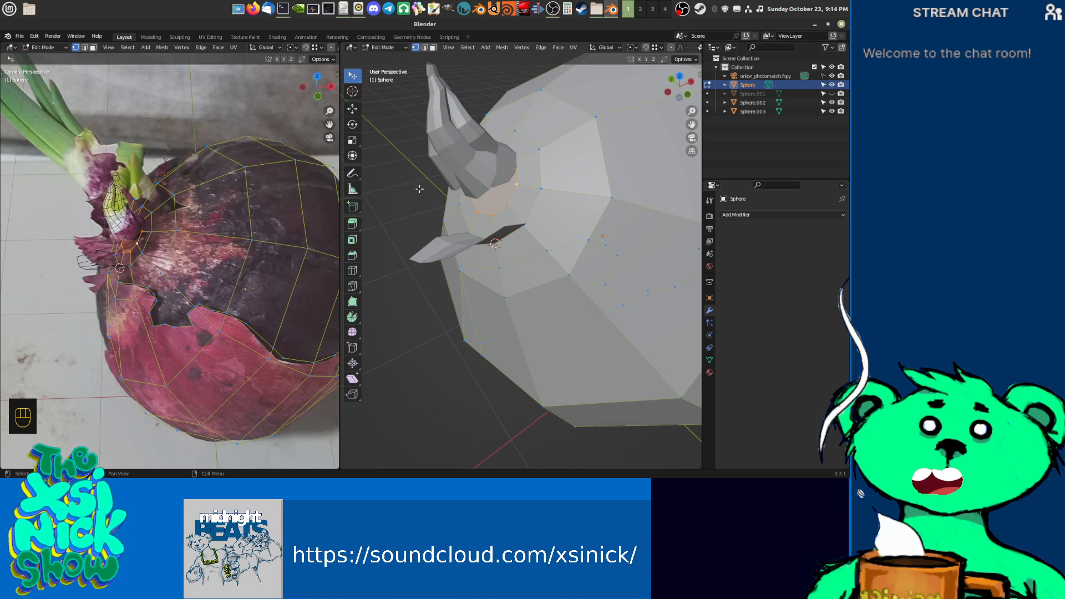
Step: Rotate the bottom edge loop of one sprout by 15.9° and move it down toward the onion's neck
{"action": "scroll", "coordinate": [480, 176], "scroll_direction": "up", "scroll_amount": 2}
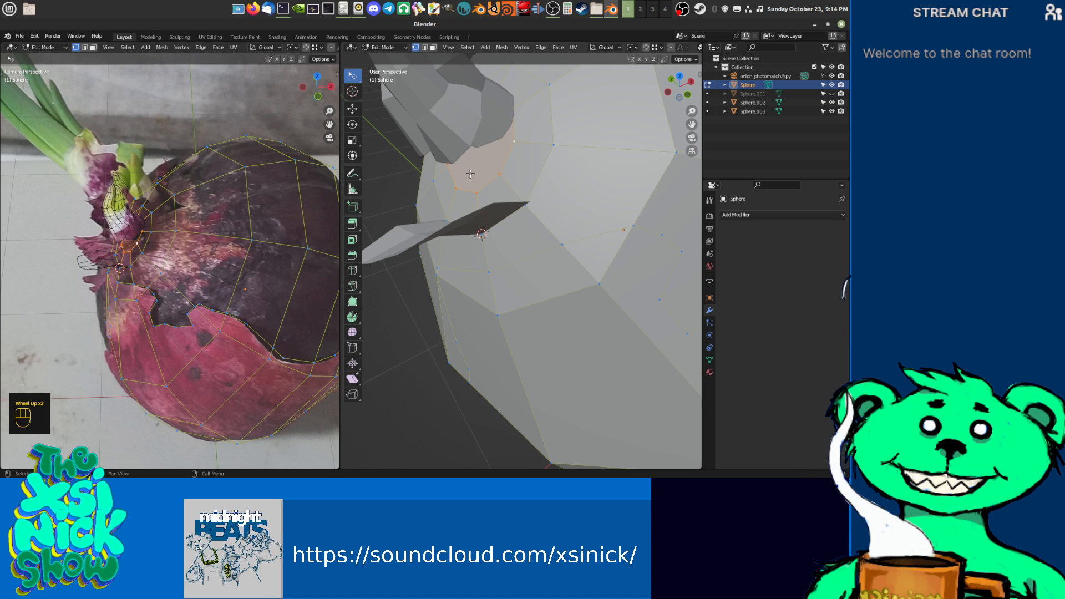
{"action": "key", "text": "Tab"}
{"action": "left_click", "coordinate": [471, 126]}
{"action": "key", "text": "Tab"}
{"action": "middle_click_drag", "start_coordinate": [493, 141], "coordinate": [508, 192], "text": "shift"}
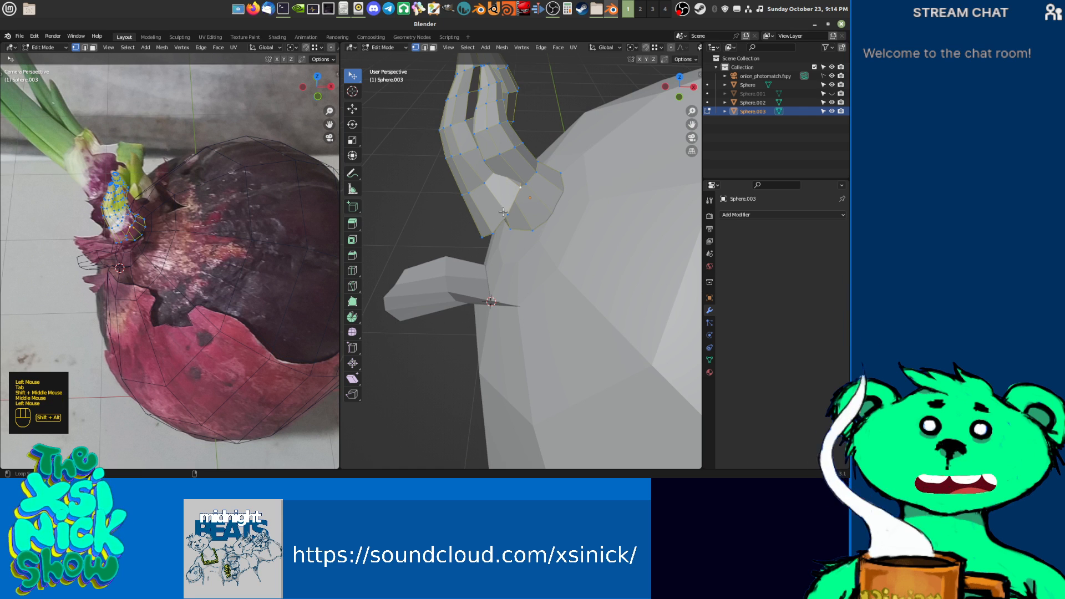
{"action": "left_click", "coordinate": [502, 212], "text": "alt+shift"}
{"action": "left_click", "coordinate": [504, 219], "text": "alt+shift"}
{"action": "middle_click_drag", "start_coordinate": [503, 220], "coordinate": [531, 200], "text": "shift"}
{"action": "key", "text": "r"}
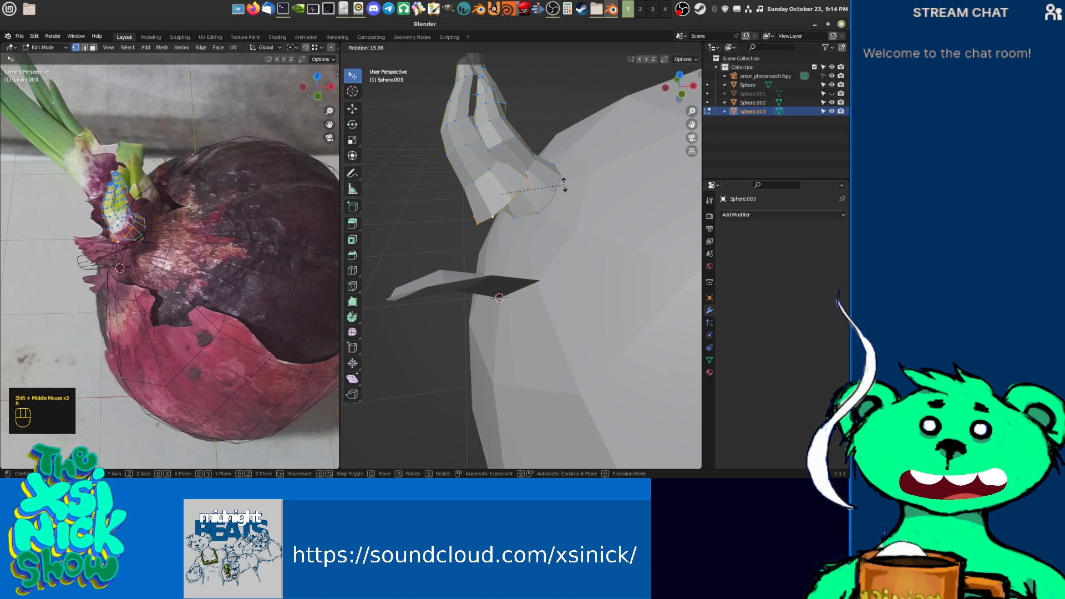
{"action": "left_click", "coordinate": [564, 184]}
{"action": "key", "text": "g"}
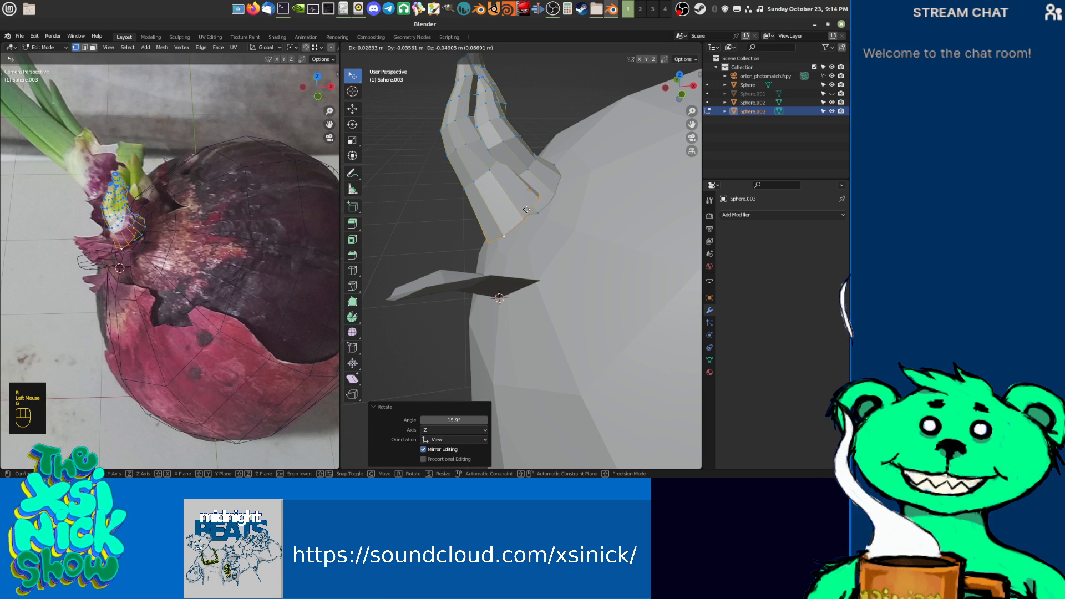
{"action": "left_click", "coordinate": [530, 208]}
Step: Refine the position of that sprout's bottom edge loop against the neck from two further viewing angles
{"action": "middle_click_drag", "start_coordinate": [529, 208], "coordinate": [557, 217], "text": "shift"}
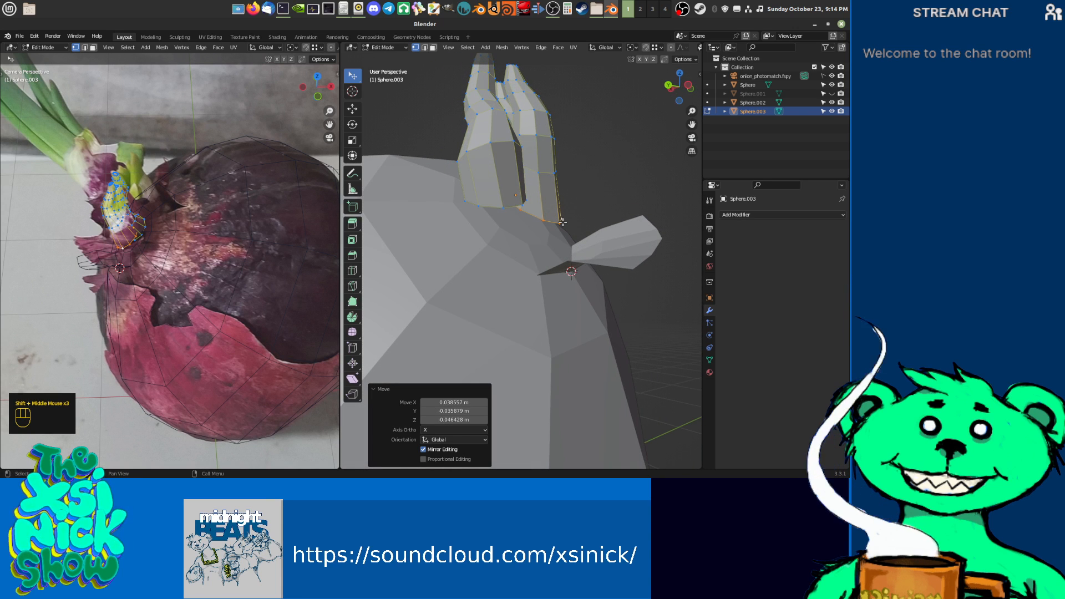
{"action": "key", "text": "g"}
{"action": "left_click", "coordinate": [600, 221]}
{"action": "middle_click", "coordinate": [600, 221], "text": "shift"}
{"action": "middle_click_drag", "start_coordinate": [600, 221], "coordinate": [621, 197], "text": "shift"}
{"action": "key", "text": "g"}
{"action": "left_click", "coordinate": [532, 202]}
Step: Select the neighbouring sprout's bottom edge loop, rotate it 16.4° and move it to meet the onion's neck
{"action": "middle_click_drag", "start_coordinate": [499, 200], "coordinate": [522, 207], "text": "shift"}
{"action": "left_click", "coordinate": [522, 206]}
{"action": "left_click", "coordinate": [522, 207], "text": "alt+shift"}
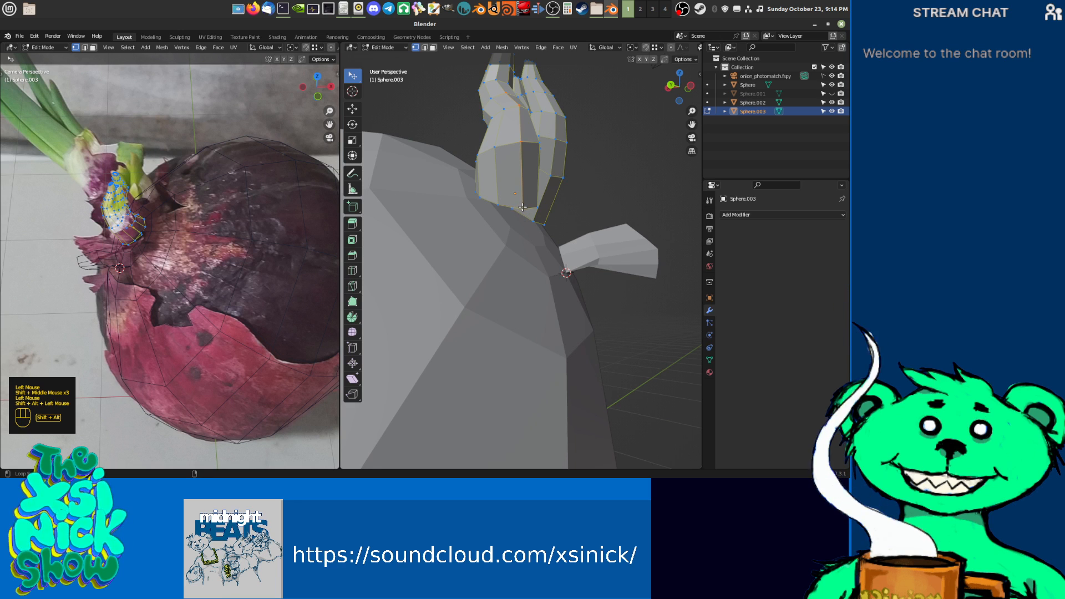
{"action": "middle_click_drag", "start_coordinate": [512, 205], "coordinate": [562, 224], "text": "shift"}
{"action": "key", "text": "r"}
{"action": "left_click", "coordinate": [582, 216]}
{"action": "key", "text": "g"}
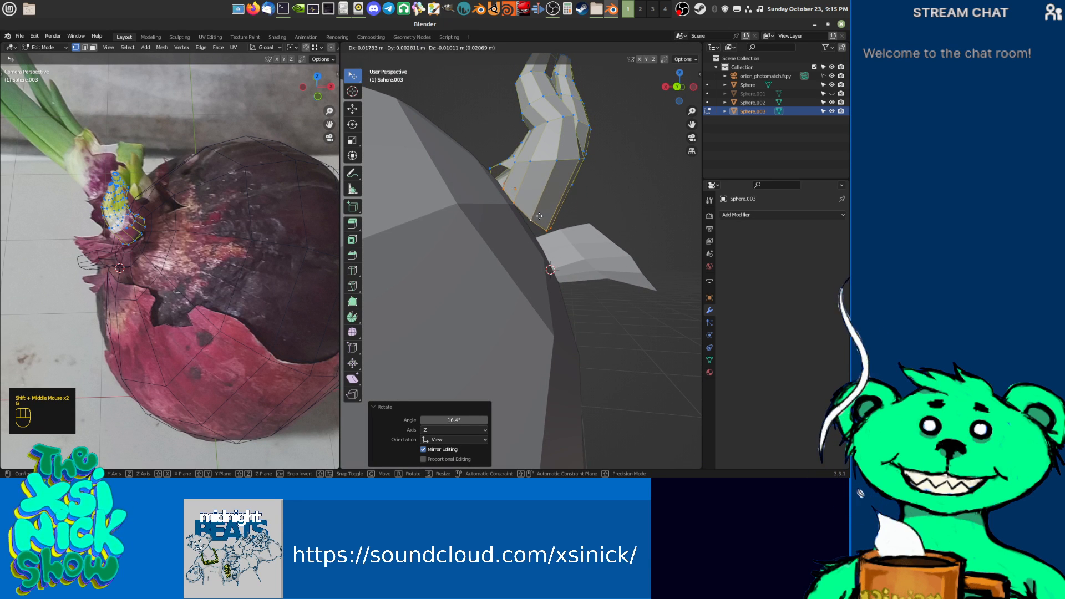
{"action": "left_click", "coordinate": [541, 199]}
Step: Add one centred loop cut near this sprout's base and move both it and the loop above outward
{"action": "left_click", "coordinate": [542, 198]}
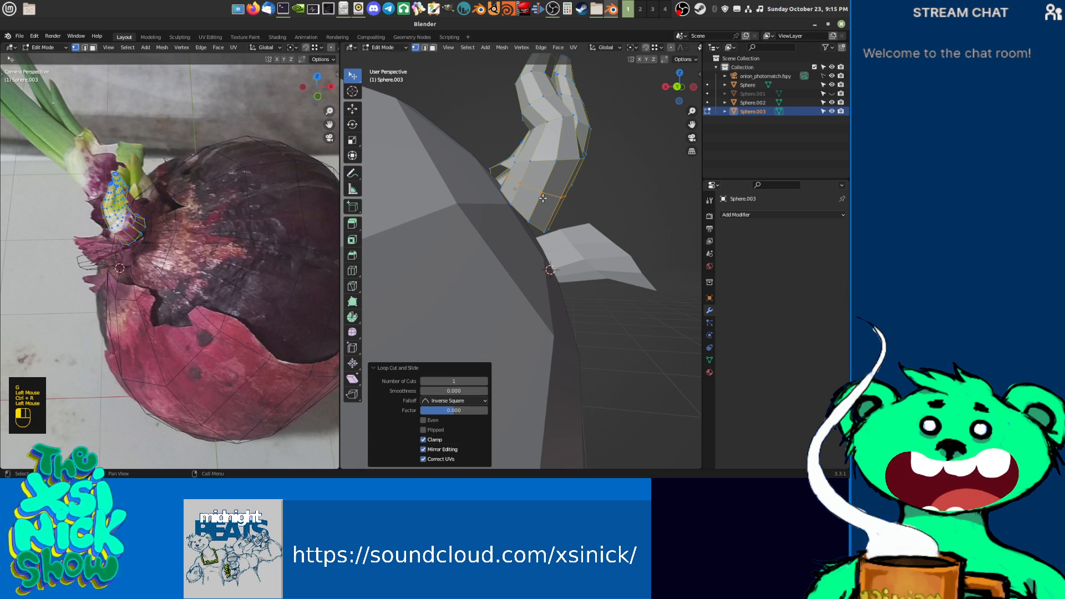
{"action": "key", "text": "g"}
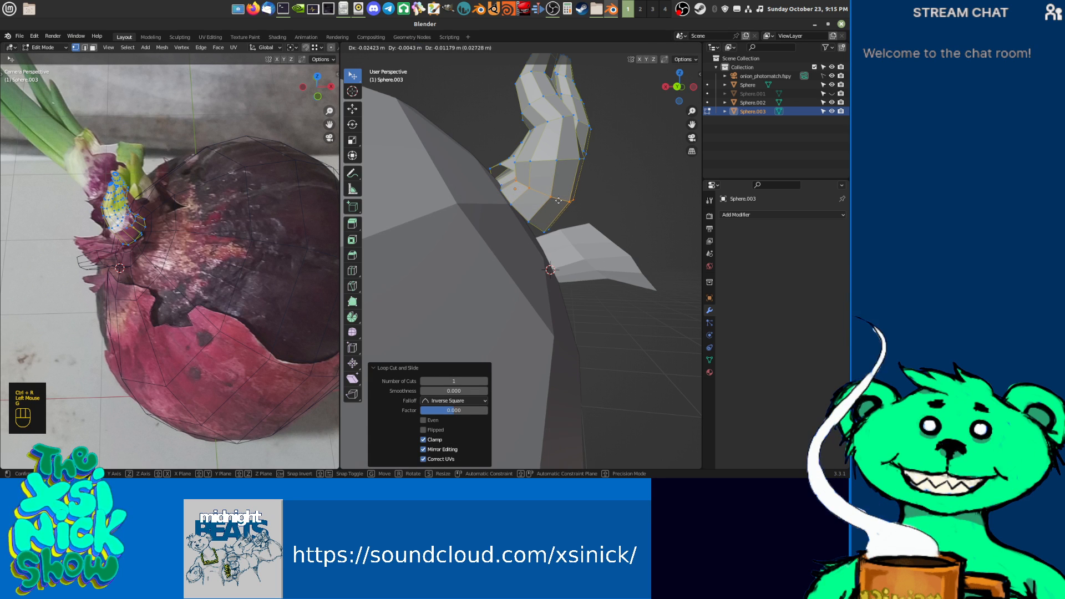
{"action": "left_click", "coordinate": [558, 201]}
{"action": "middle_click_drag", "start_coordinate": [558, 200], "coordinate": [568, 195], "text": "shift"}
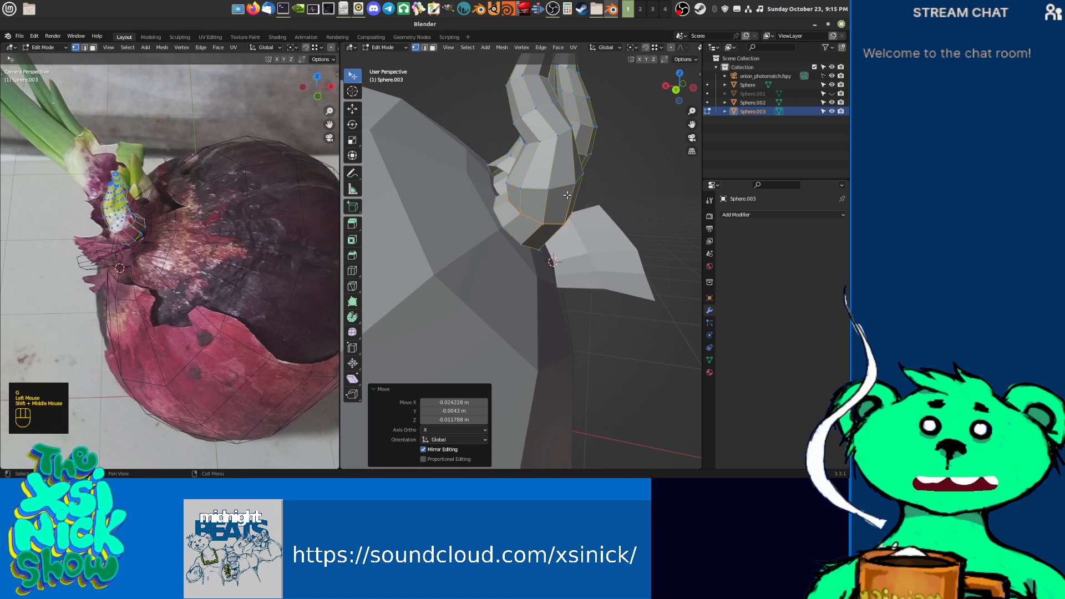
{"action": "left_click", "coordinate": [532, 188], "text": "alt+shift"}
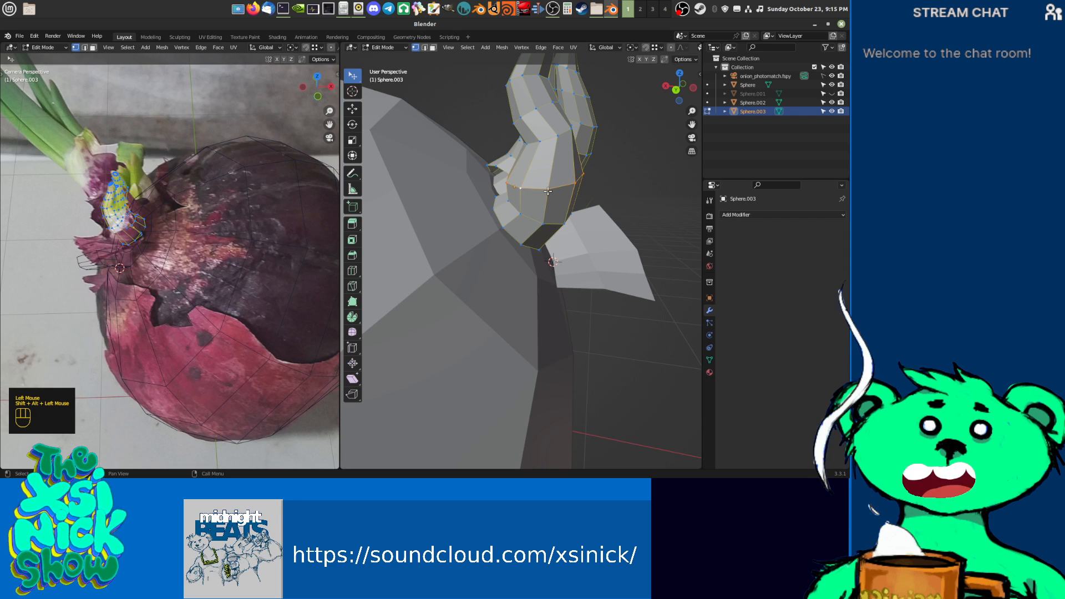
{"action": "key", "text": "g"}
{"action": "left_click", "coordinate": [558, 195]}
Step: Leave mesh editing and duplicate the joined sprouts object, moving the copy deeper behind the original
{"action": "middle_click_drag", "start_coordinate": [558, 195], "coordinate": [528, 221], "text": "shift"}
{"action": "key", "text": "Tab"}
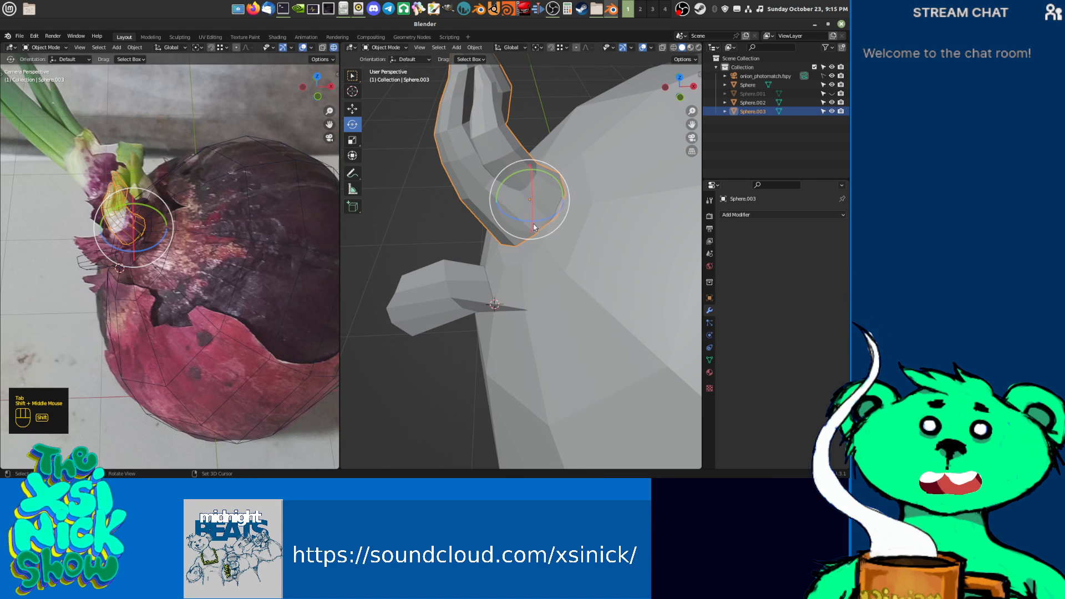
{"action": "key", "text": "shift+d"}
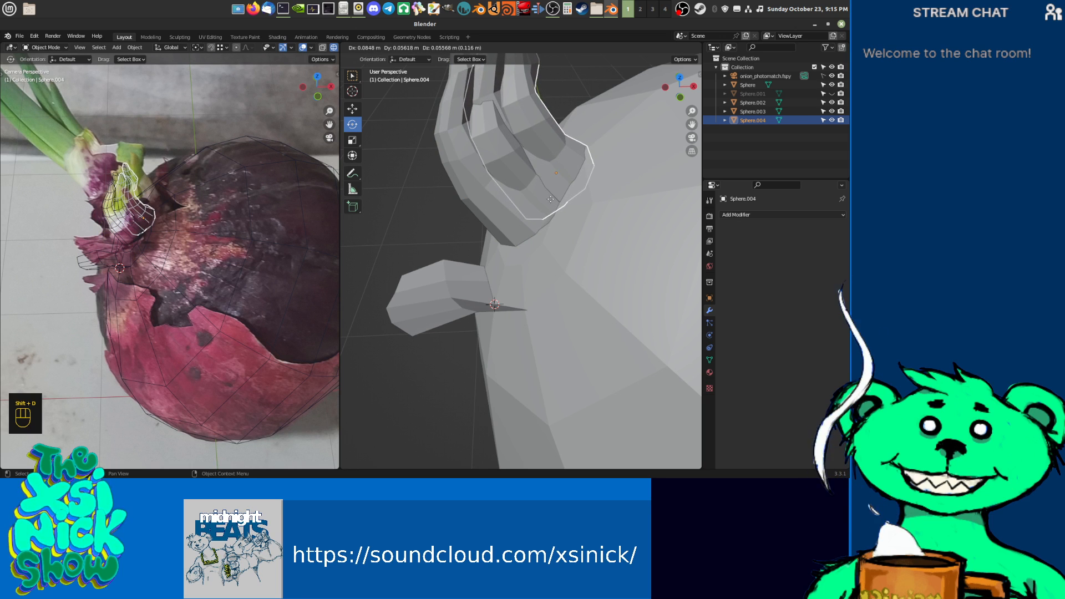
Step: Place the duplicated sprout beside the original, offset about 0.16 m in X, 0.10 m in Y and 0.10 m in Z
{"action": "left_click", "coordinate": [576, 177]}
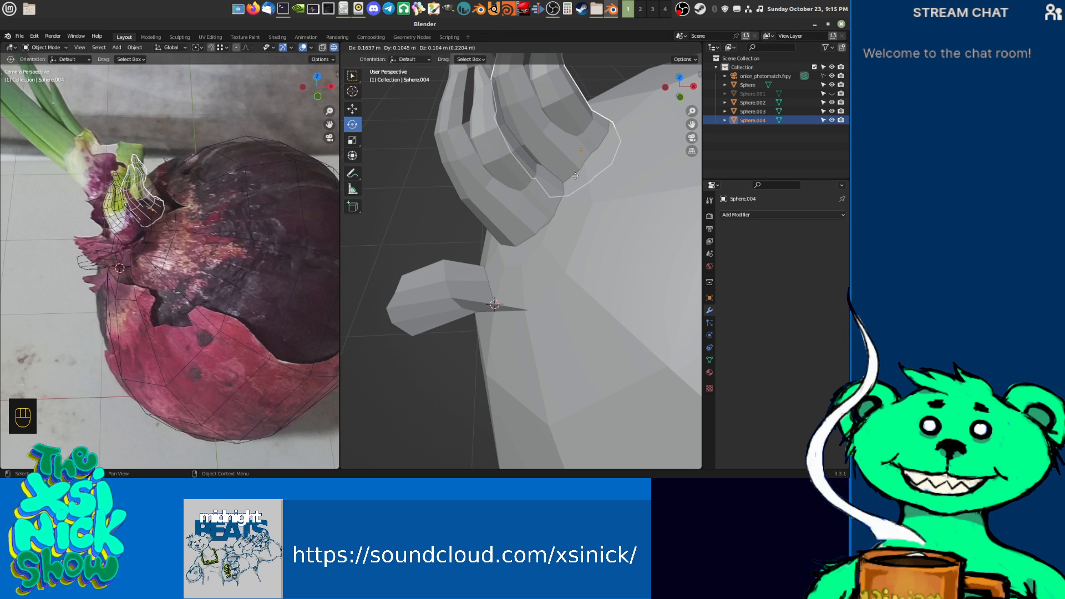
{"action": "scroll", "coordinate": [118, 199], "scroll_direction": "up", "scroll_amount": 3}
{"action": "middle_click_drag", "start_coordinate": [164, 198], "coordinate": [185, 231], "text": "shift"}
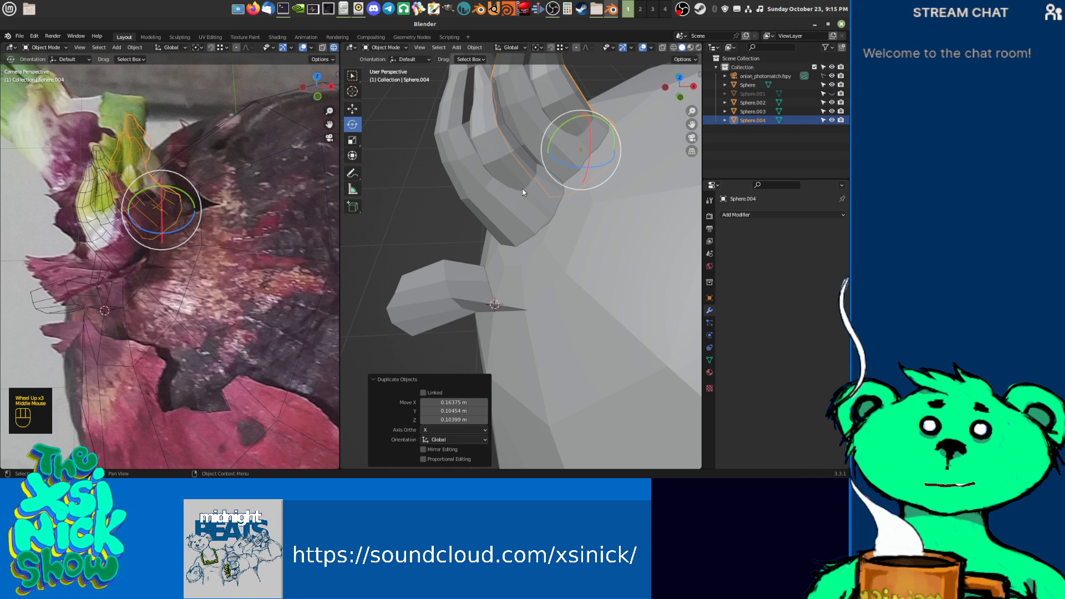
{"action": "left_click_drag", "start_coordinate": [162, 218], "coordinate": [182, 202]}
{"action": "key", "text": "ctrl+z"}
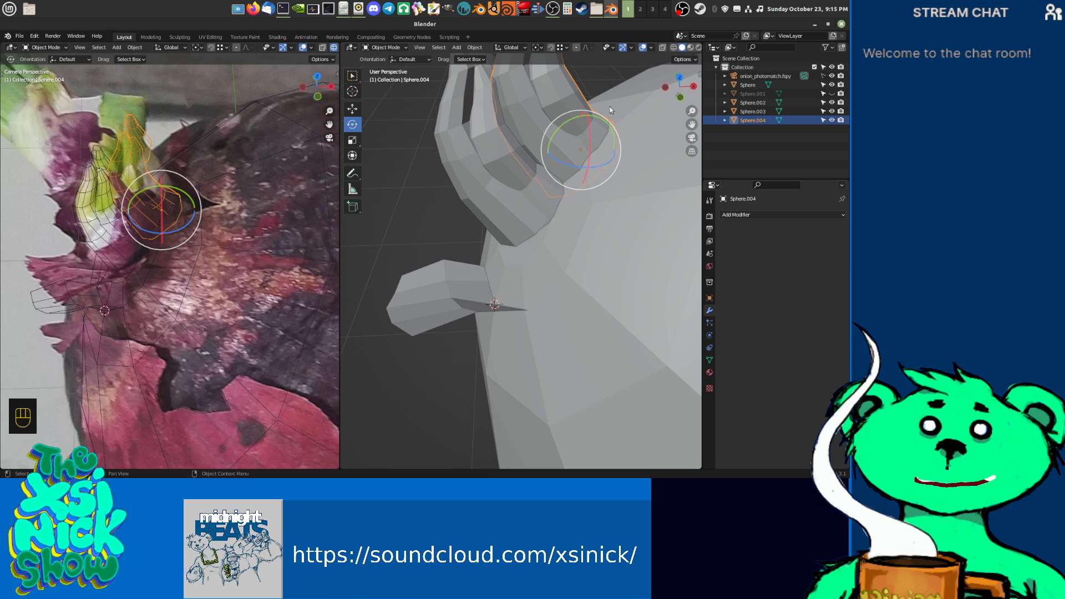
Step: Rotate the duplicated sprout about 62 degrees as seen from above the onion and tilt it in the camera view toward the green shoot
{"action": "scroll", "coordinate": [545, 160], "scroll_direction": "down", "scroll_amount": 3}
{"action": "middle_click_drag", "start_coordinate": [547, 165], "coordinate": [644, 181], "text": "shift"}
{"action": "key", "text": "r"}
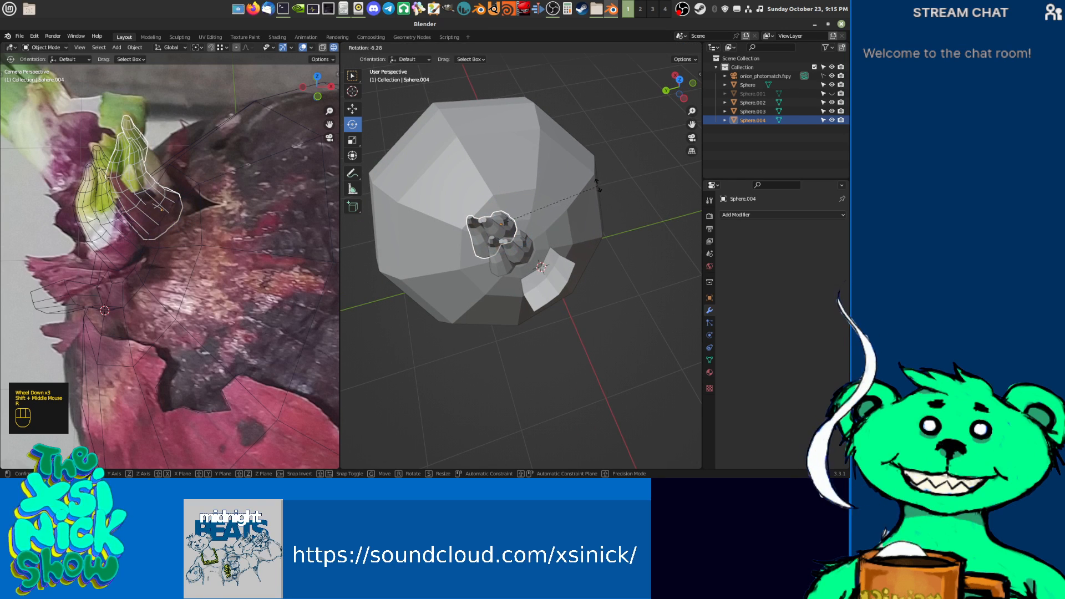
{"action": "left_click", "coordinate": [527, 108]}
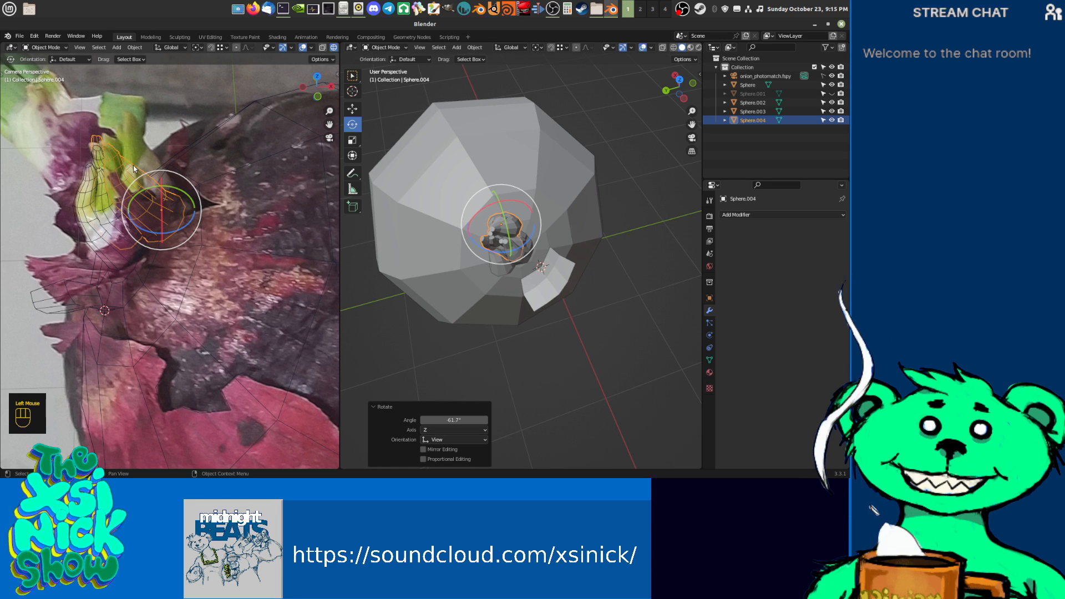
{"action": "key", "text": "r"}
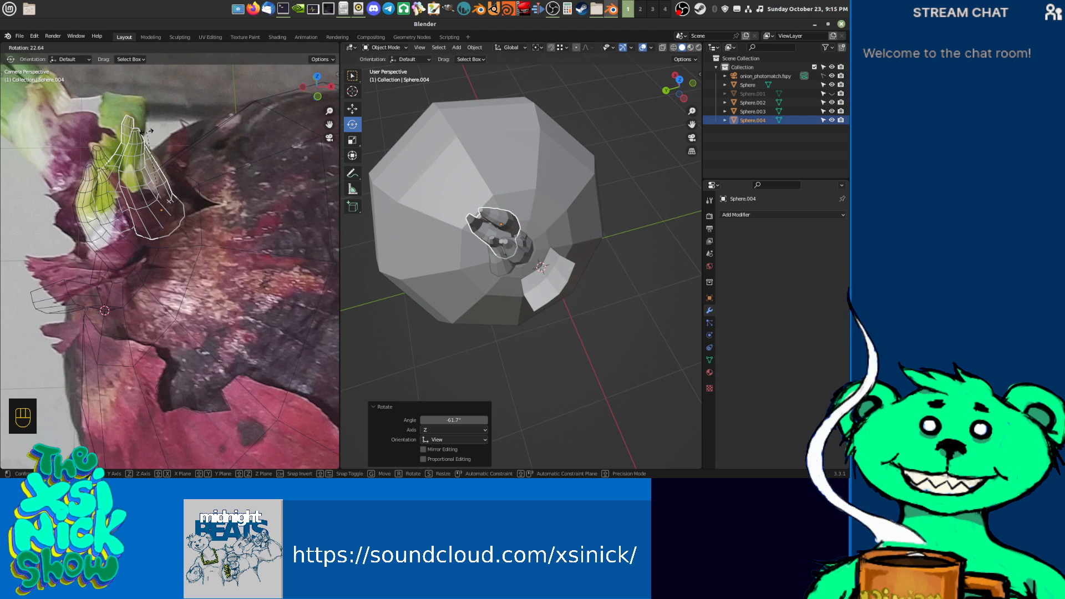
{"action": "left_click", "coordinate": [232, 156]}
Step: Turn the duplicated sprout about 88 degrees as seen from above the onion
{"action": "middle_click_drag", "start_coordinate": [593, 213], "coordinate": [435, 215]}
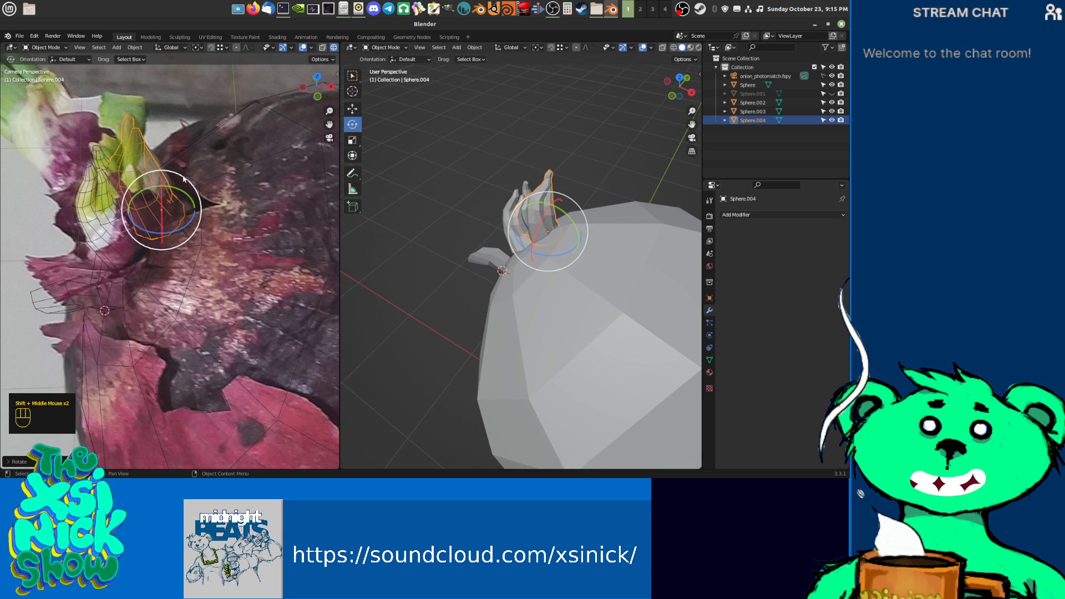
{"action": "middle_click_drag", "start_coordinate": [536, 219], "coordinate": [582, 200], "text": "shift"}
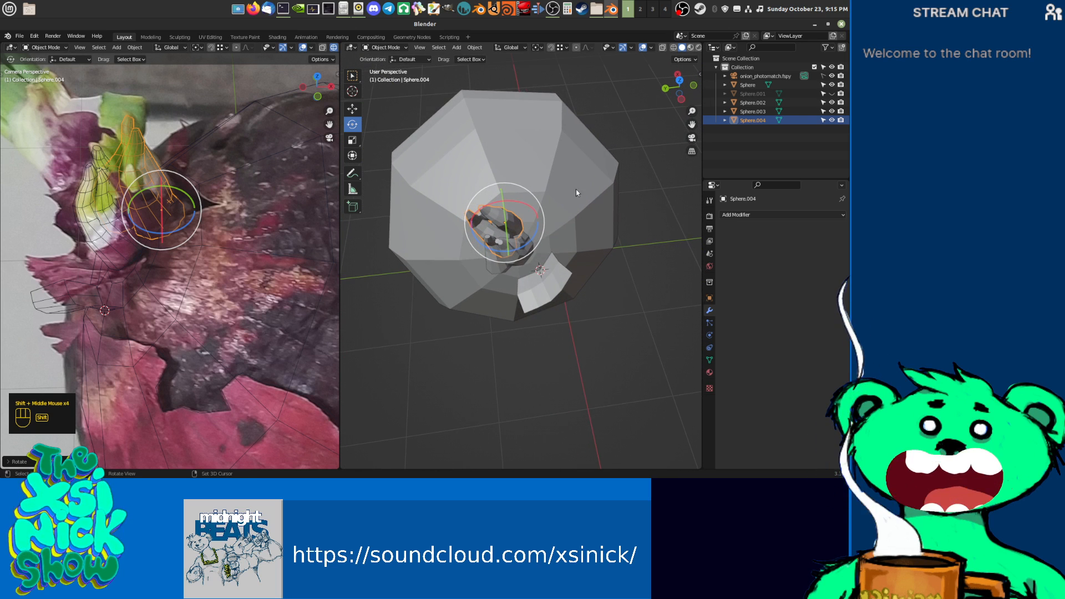
{"action": "key", "text": "r"}
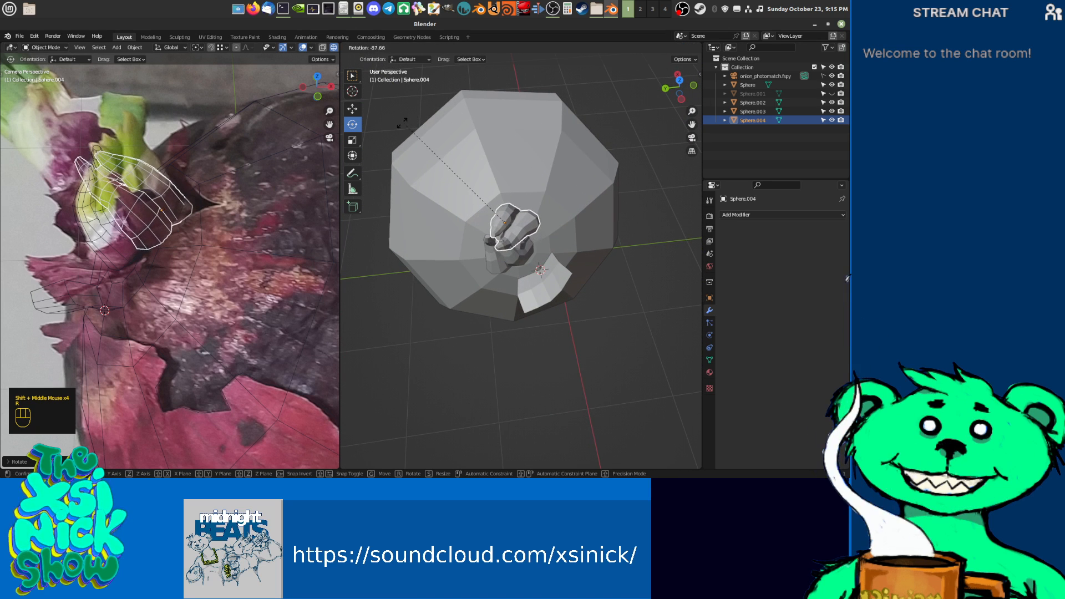
{"action": "left_click", "coordinate": [401, 123]}
Step: Rotate the duplicated sprout about 44 degrees from the side and move it over the rear green shoot in the reference photo
{"action": "middle_click_drag", "start_coordinate": [513, 224], "coordinate": [471, 179], "text": "shift"}
{"action": "key", "text": "r"}
{"action": "left_click", "coordinate": [473, 214]}
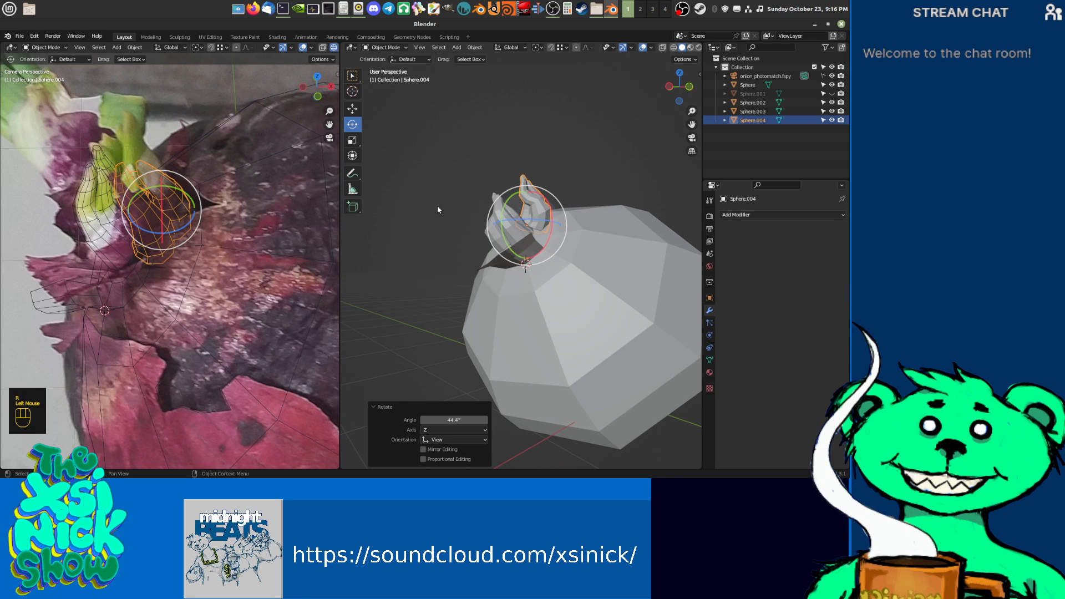
{"action": "key", "text": "g"}
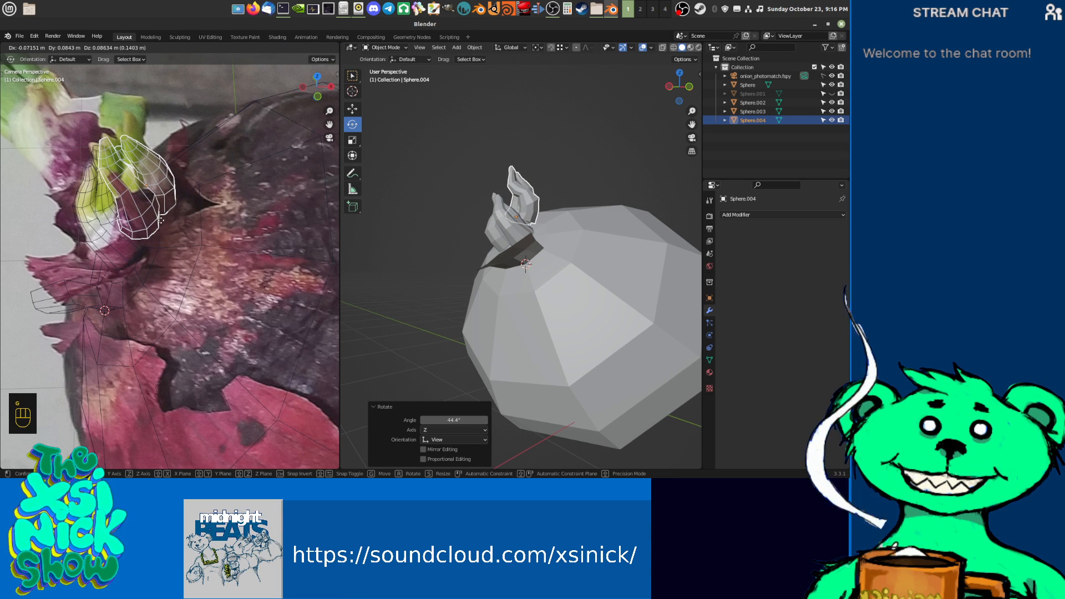
{"action": "left_click", "coordinate": [147, 167]}
Step: Enter Edit Mode on the duplicated sprout, clear its vertex selection and enable proportional editing
{"action": "middle_click_drag", "start_coordinate": [151, 166], "coordinate": [173, 199]}
{"action": "key", "text": "Tab"}
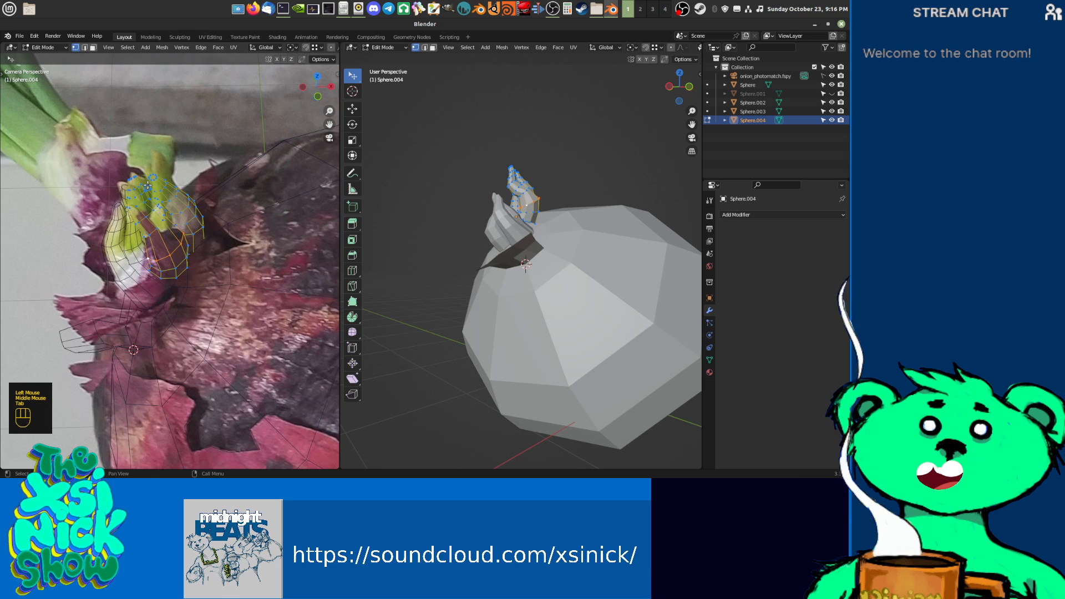
{"action": "left_click", "coordinate": [193, 147]}
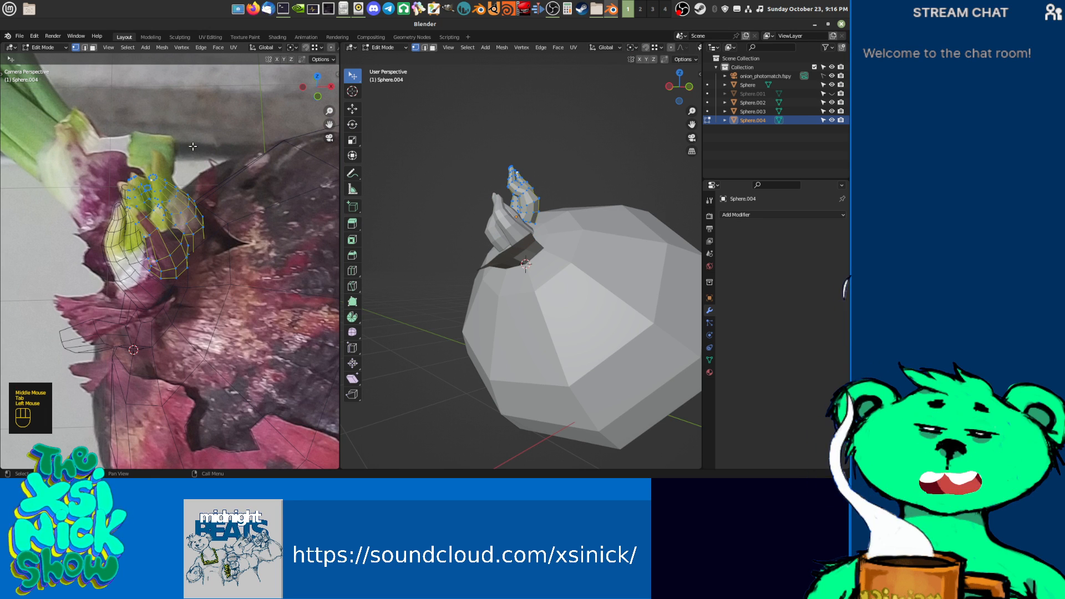
{"action": "key", "text": "o"}
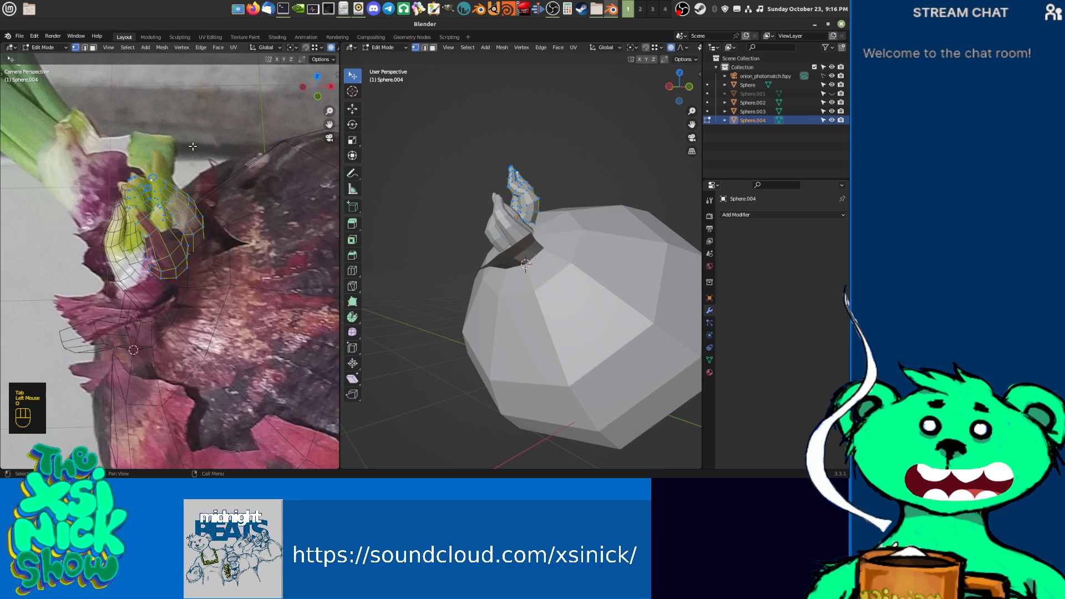
{"action": "left_click", "coordinate": [150, 192]}
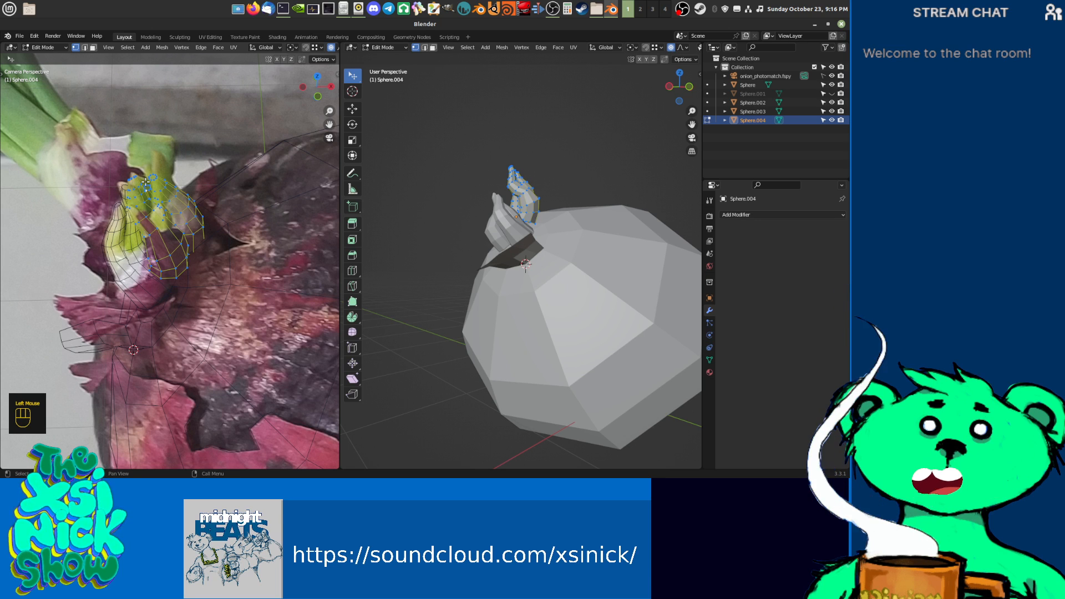
{"action": "key", "text": "g"}
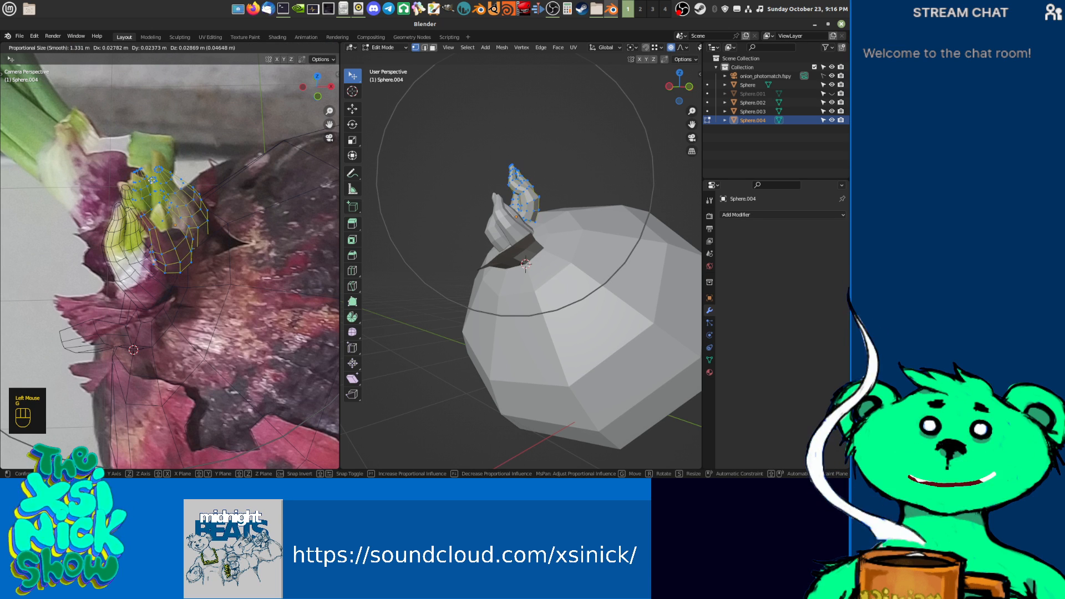
{"action": "scroll", "coordinate": [148, 186], "scroll_direction": "down", "scroll_amount": 2}
{"action": "scroll", "coordinate": [151, 183], "scroll_direction": "up", "scroll_amount": 3}
{"action": "scroll", "coordinate": [151, 183], "scroll_direction": "up", "scroll_amount": 12}
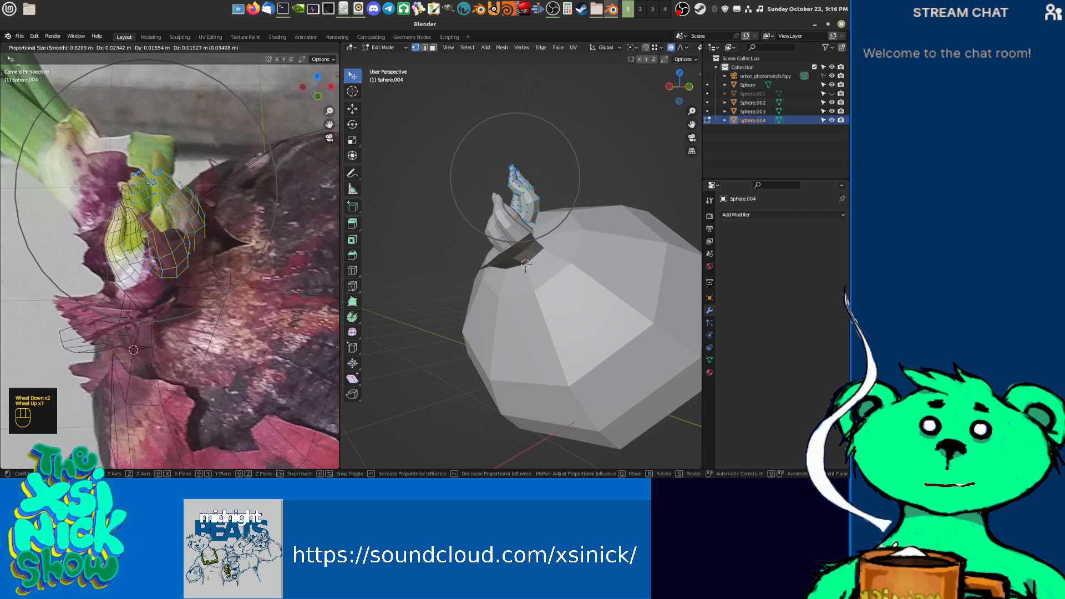
{"action": "scroll", "coordinate": [150, 184], "scroll_direction": "down", "scroll_amount": 2}
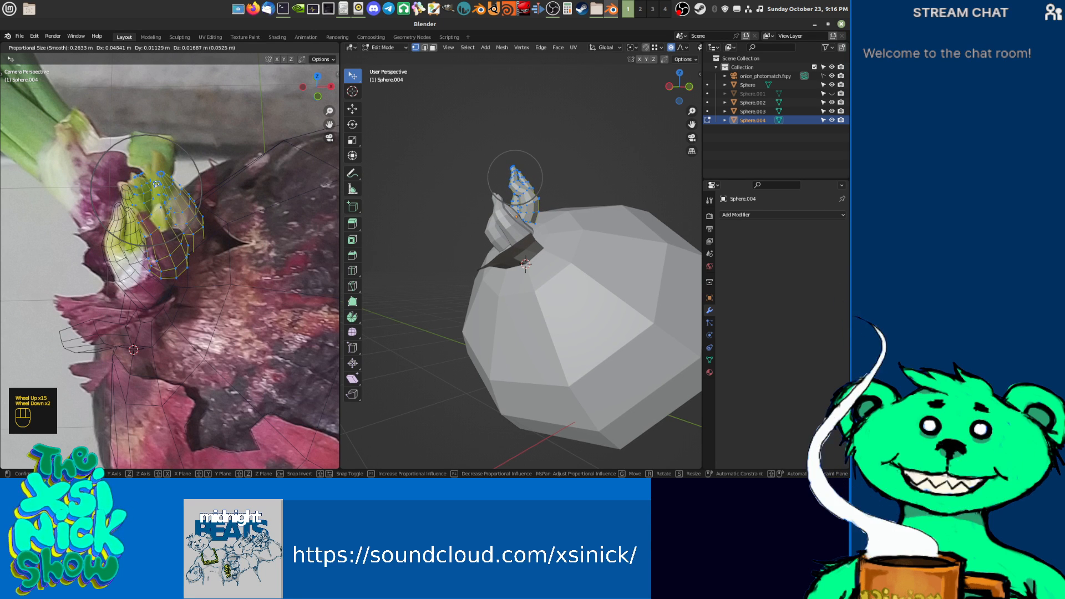
Step: Pull a tip vertex of the duplicated sprout up along the photographed green shoot with a proportional size of about 0.135 m
{"action": "left_click", "coordinate": [154, 169]}
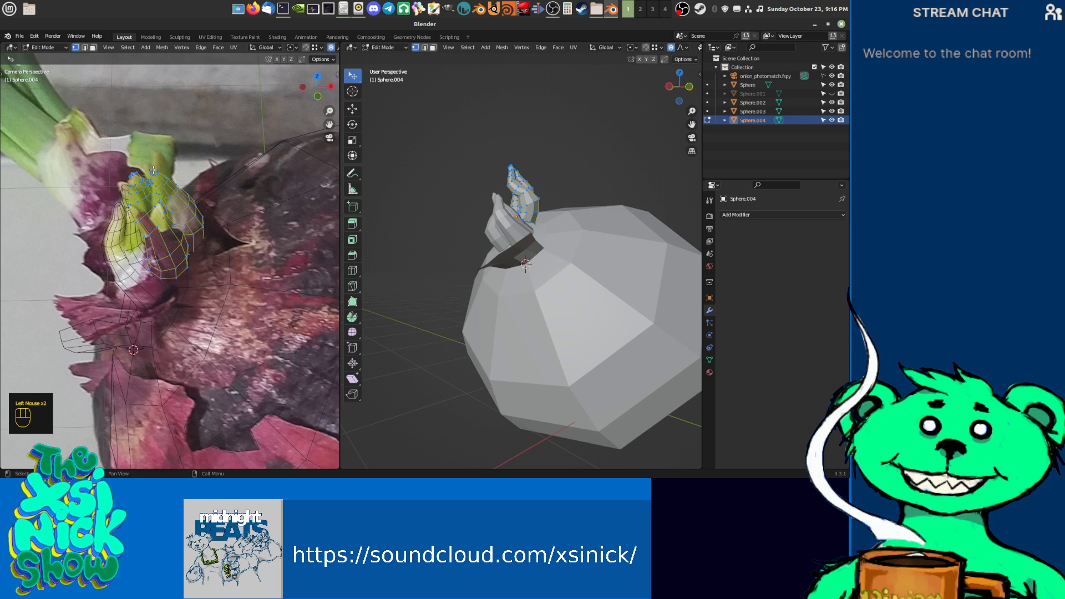
{"action": "key", "text": "g"}
{"action": "scroll", "coordinate": [154, 170], "scroll_direction": "up", "scroll_amount": 2}
{"action": "scroll", "coordinate": [153, 170], "scroll_direction": "down", "scroll_amount": 2}
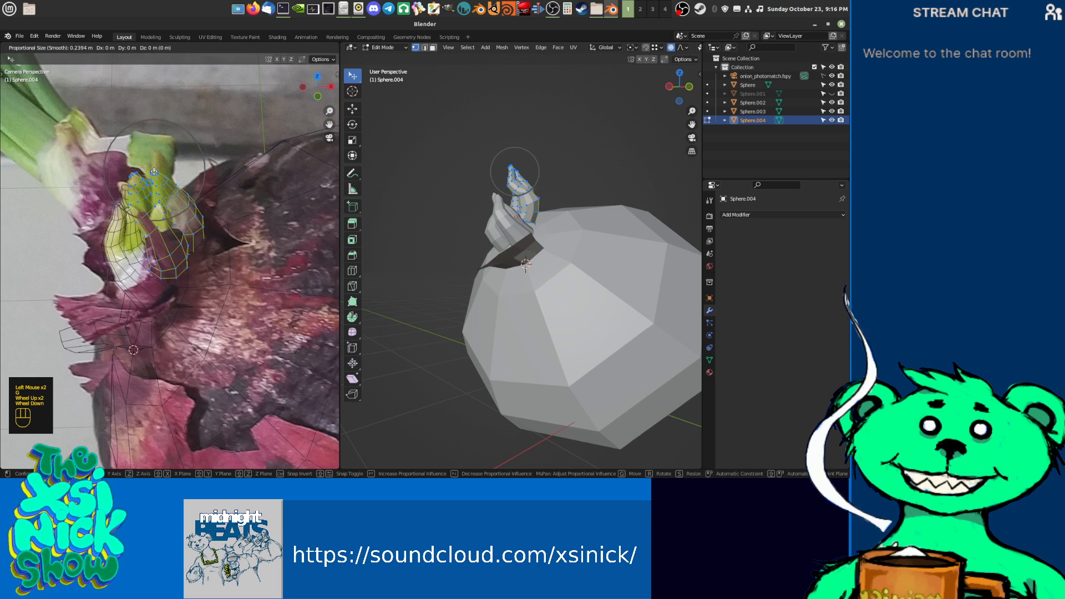
{"action": "scroll", "coordinate": [154, 171], "scroll_direction": "up", "scroll_amount": 1}
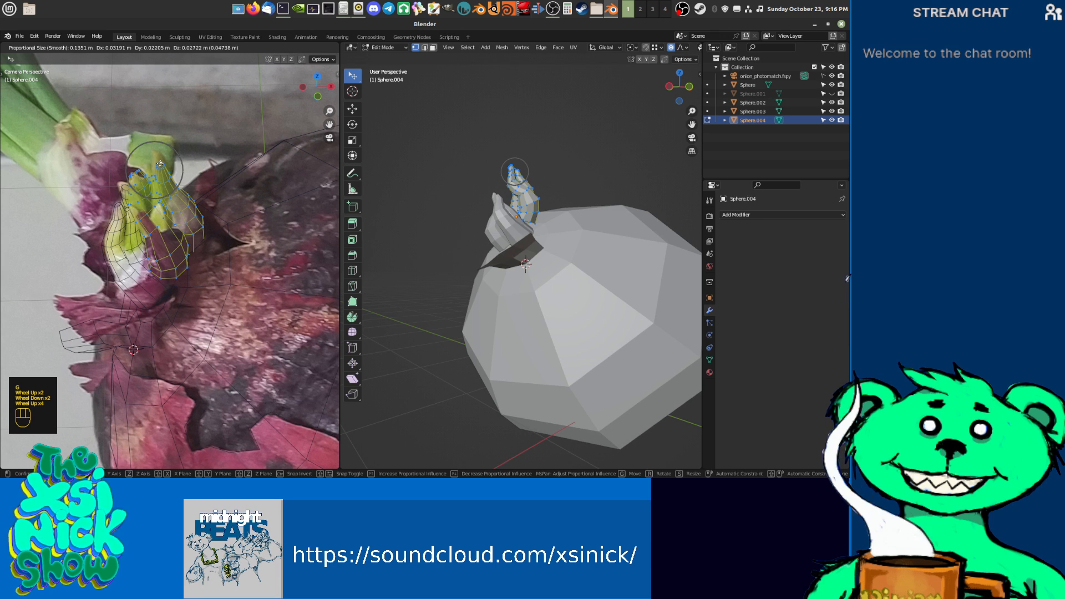
{"action": "left_click", "coordinate": [159, 156]}
Step: Reshape the duplicated sprout's upper tip vertices to follow the green shoots in the photo, using a proportional size of about 0.08 m
{"action": "scroll", "coordinate": [161, 161], "scroll_direction": "up", "scroll_amount": 2}
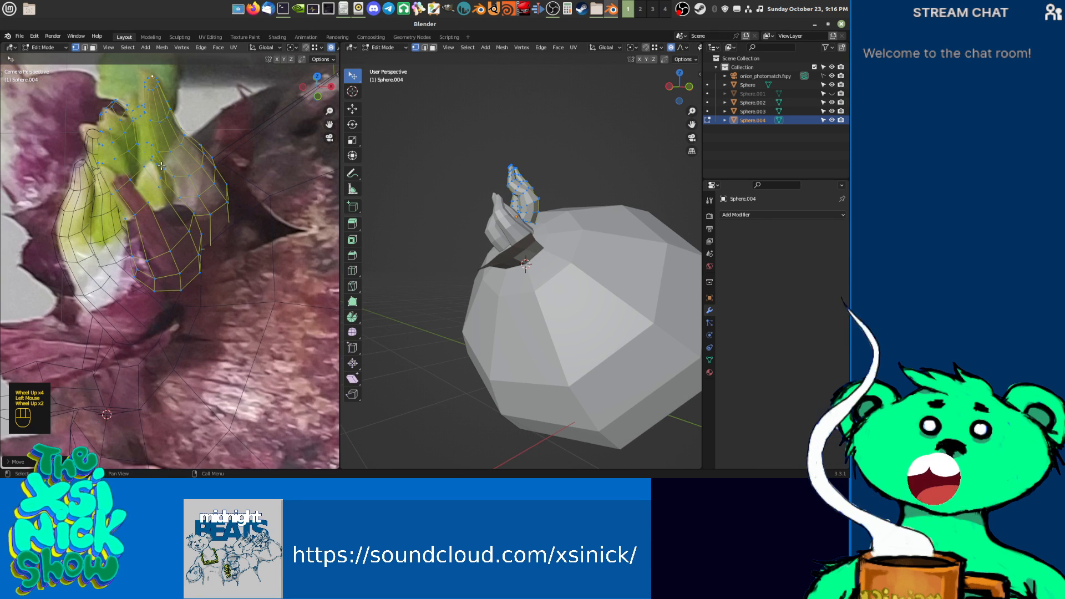
{"action": "middle_click_drag", "start_coordinate": [167, 167], "coordinate": [185, 215]}
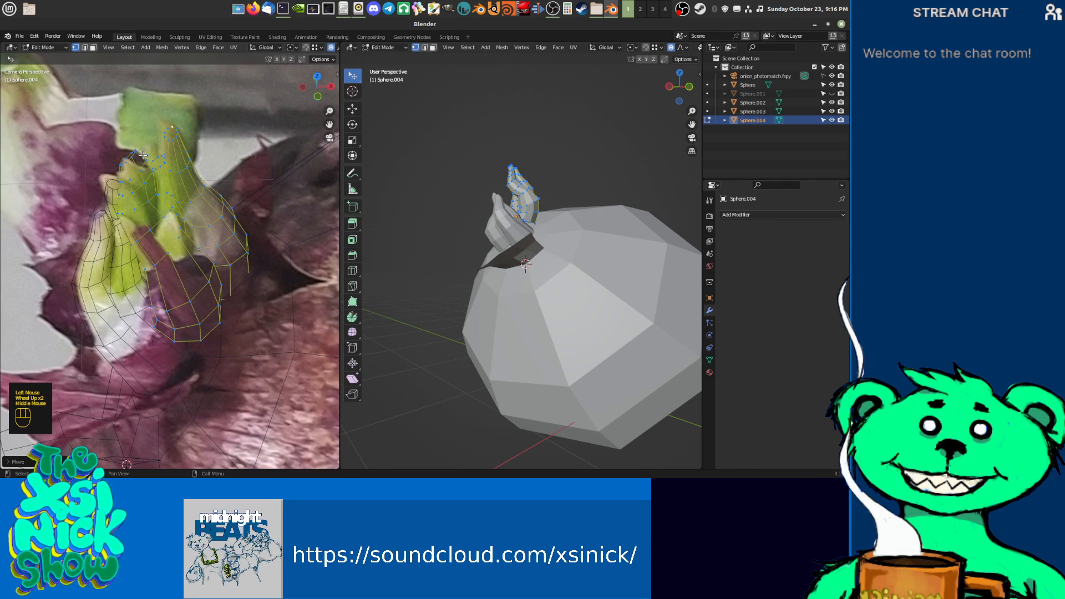
{"action": "left_click_drag", "start_coordinate": [145, 156], "coordinate": [169, 139]}
{"action": "key", "text": "g"}
{"action": "scroll", "coordinate": [169, 139], "scroll_direction": "down", "scroll_amount": 2}
{"action": "scroll", "coordinate": [169, 140], "scroll_direction": "up", "scroll_amount": 2}
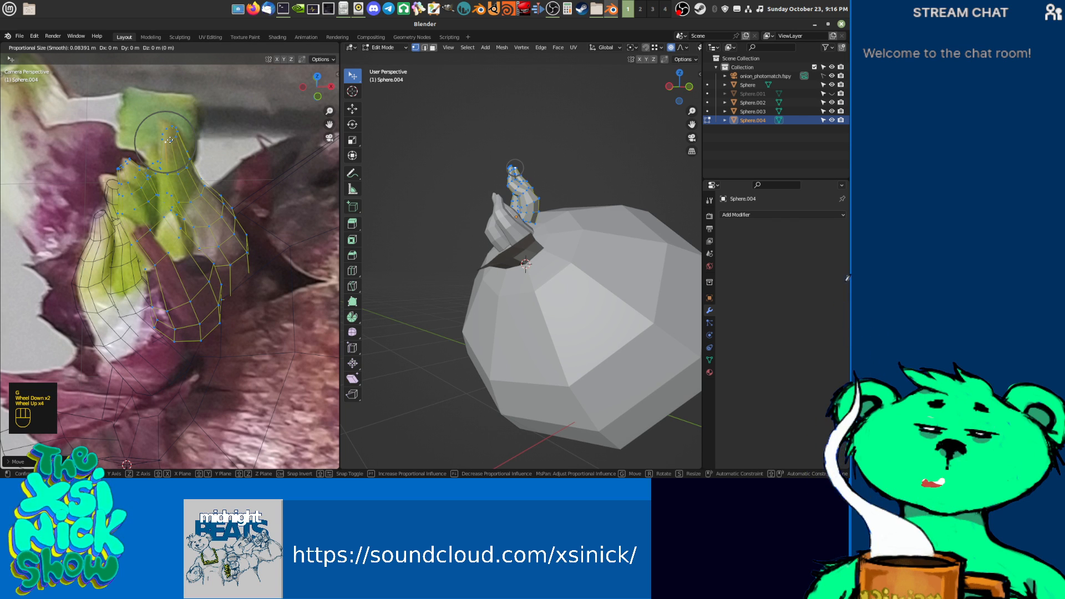
{"action": "left_click", "coordinate": [171, 131]}
{"action": "left_click_drag", "start_coordinate": [171, 138], "coordinate": [170, 131]}
{"action": "left_click_drag", "start_coordinate": [157, 168], "coordinate": [118, 165]}
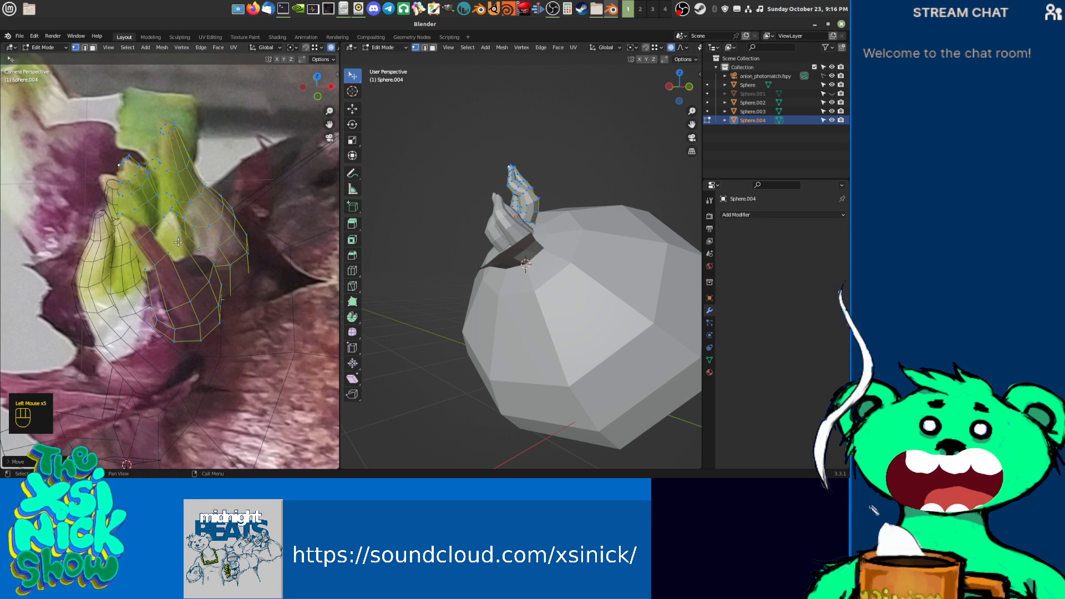
{"action": "middle_click_drag", "start_coordinate": [495, 250], "coordinate": [674, 271], "text": "shift"}
{"action": "scroll", "coordinate": [547, 210], "scroll_direction": "up", "scroll_amount": 3}
{"action": "mouse_move", "coordinate": [546, 210]}
{"action": "middle_mouse_down"}
{"action": "mouse_move", "coordinate": [526, 211]}
{"action": "mouse_move", "coordinate": [549, 206]}
{"action": "middle_mouse_up"}
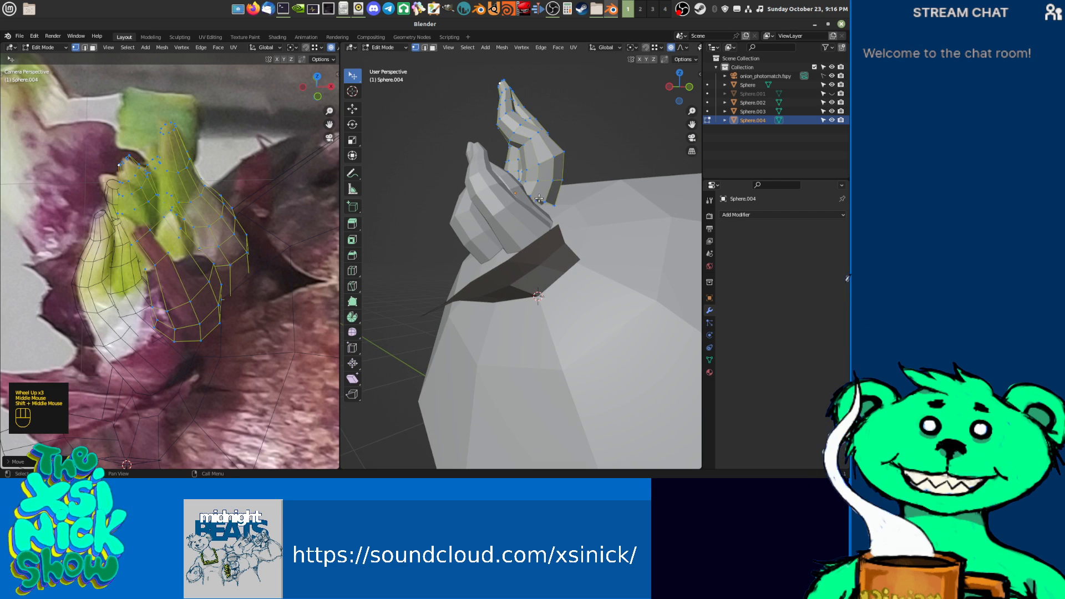
{"action": "left_click_drag", "start_coordinate": [538, 198], "coordinate": [543, 204]}
{"action": "left_click", "coordinate": [545, 211]}
{"action": "key", "text": "ctrl+z"}
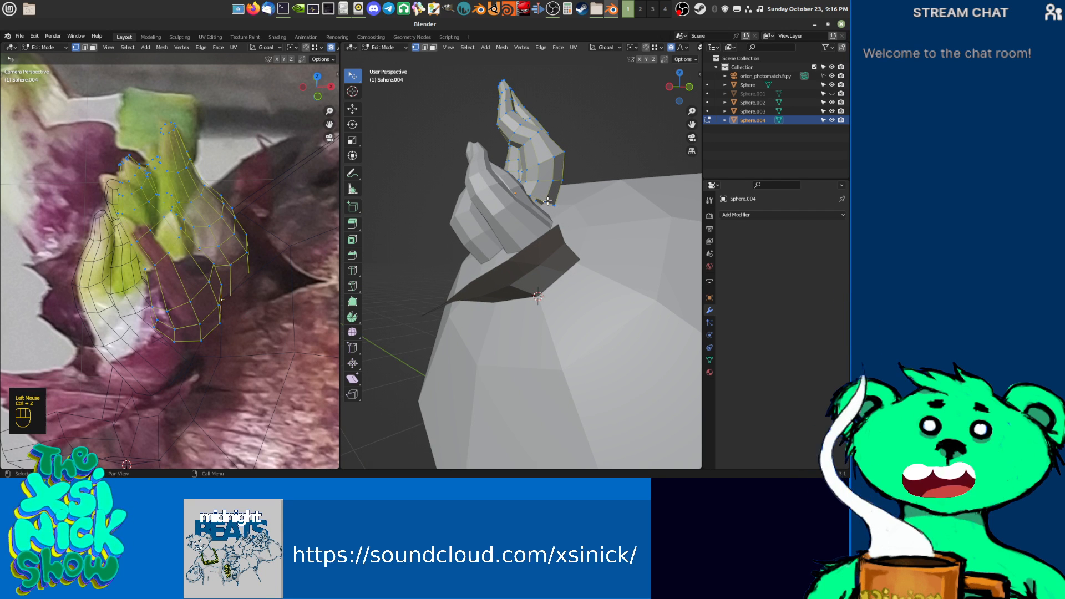
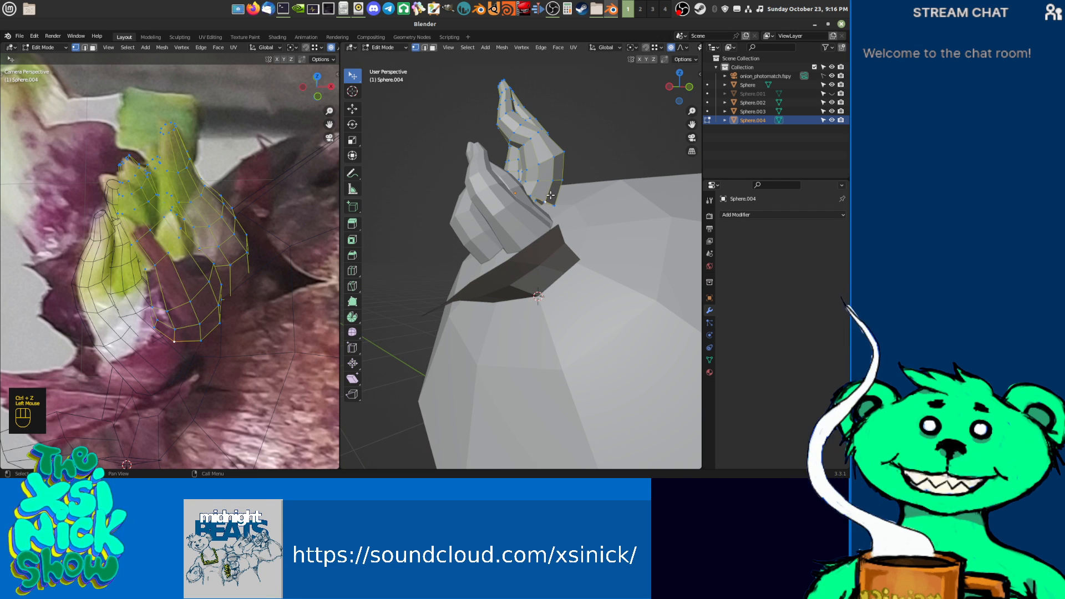
Step: Move the front lower-edge vertices of the duplicated sprout down toward the onion with a proportional size of 0.18 m
{"action": "key", "text": "g"}
{"action": "scroll", "coordinate": [550, 195], "scroll_direction": "up", "scroll_amount": 3}
{"action": "scroll", "coordinate": [550, 195], "scroll_direction": "down", "scroll_amount": 4}
{"action": "scroll", "coordinate": [550, 195], "scroll_direction": "down", "scroll_amount": 1}
{"action": "left_click", "coordinate": [549, 197]}
{"action": "middle_click_drag", "start_coordinate": [557, 191], "coordinate": [547, 200], "text": "shift"}
{"action": "left_click", "coordinate": [547, 200]}
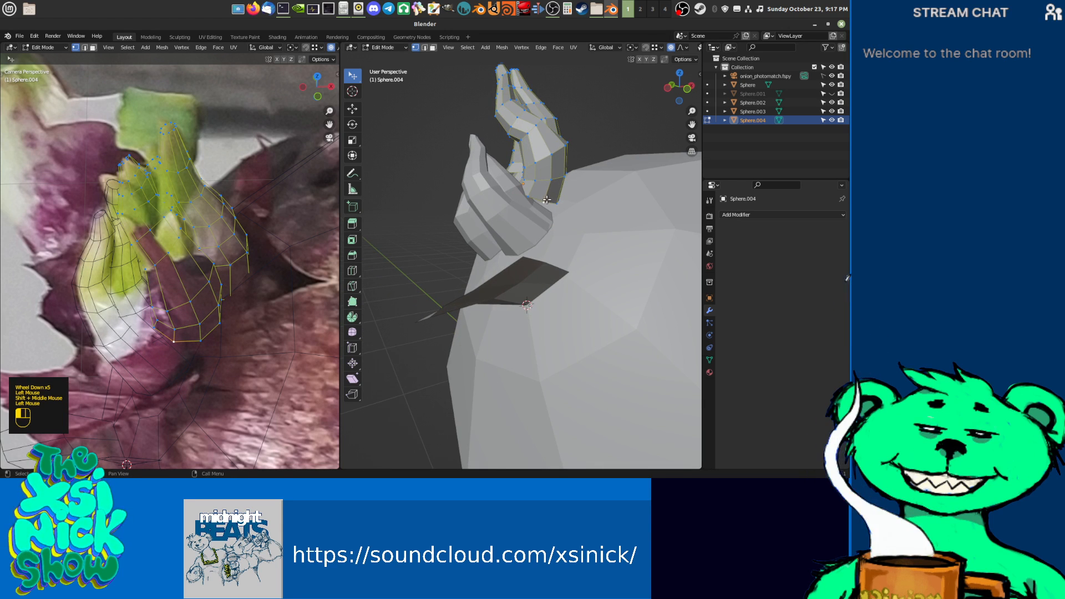
{"action": "key", "text": "g"}
{"action": "left_click_drag", "start_coordinate": [551, 213], "coordinate": [550, 214]}
{"action": "mouse_move", "coordinate": [550, 214]}
{"action": "middle_mouse_down"}
{"action": "mouse_move", "coordinate": [561, 223]}
{"action": "mouse_move", "coordinate": [565, 212]}
{"action": "middle_mouse_up"}
{"action": "left_click_drag", "start_coordinate": [559, 213], "coordinate": [574, 207]}
Step: Pull the back lower-edge vertices of the duplicated sprout down to the onion's surface with smooth proportional falloff
{"action": "middle_click_drag", "start_coordinate": [574, 207], "coordinate": [519, 208]}
{"action": "middle_click_drag", "start_coordinate": [519, 208], "coordinate": [488, 219], "text": "shift"}
{"action": "middle_click_drag", "start_coordinate": [488, 219], "coordinate": [504, 235], "text": "shift"}
{"action": "left_click_drag", "start_coordinate": [515, 251], "coordinate": [508, 249]}
{"action": "middle_click_drag", "start_coordinate": [576, 257], "coordinate": [533, 269], "text": "shift"}
{"action": "left_click_drag", "start_coordinate": [520, 275], "coordinate": [515, 283]}
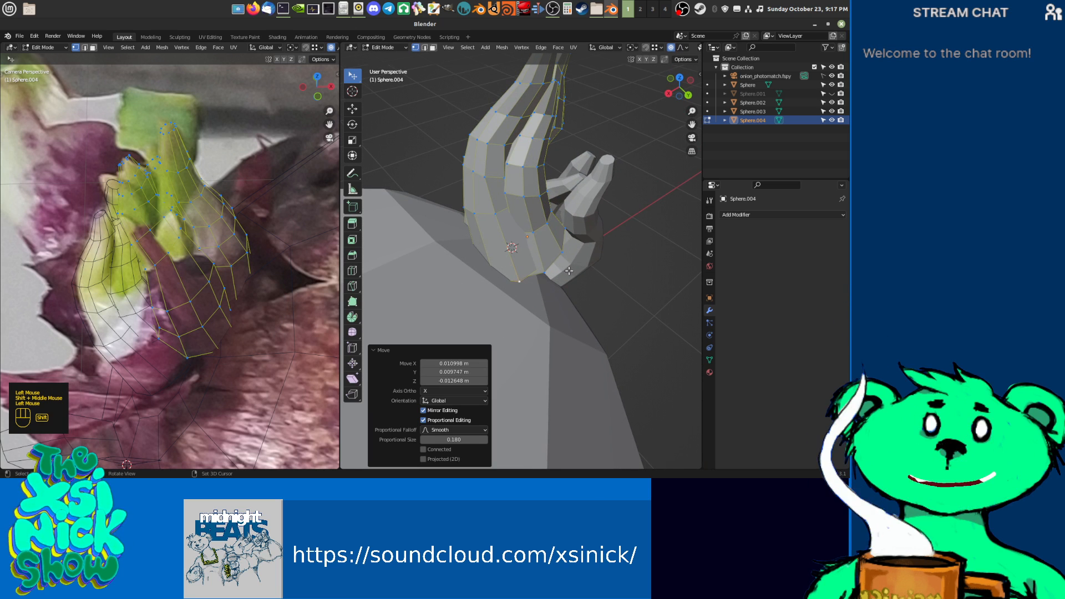
{"action": "middle_click_drag", "start_coordinate": [541, 275], "coordinate": [519, 264], "text": "shift"}
{"action": "left_click_drag", "start_coordinate": [499, 257], "coordinate": [498, 264]}
{"action": "middle_click_drag", "start_coordinate": [551, 262], "coordinate": [532, 251], "text": "shift"}
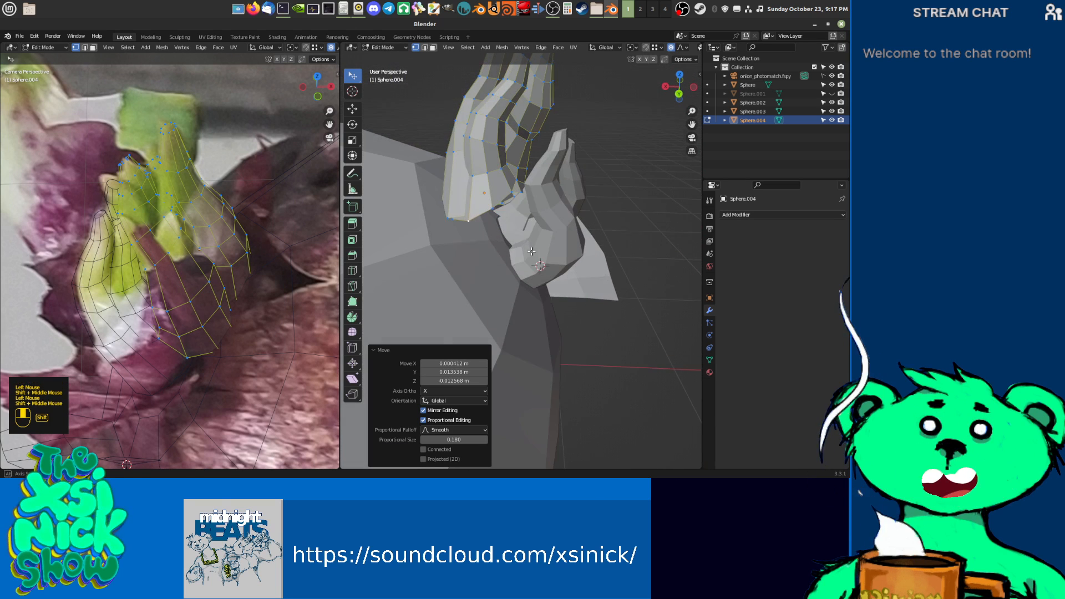
{"action": "left_click", "coordinate": [494, 206]}
{"action": "middle_click_drag", "start_coordinate": [512, 201], "coordinate": [500, 170], "text": "shift"}
{"action": "left_click_drag", "start_coordinate": [496, 171], "coordinate": [484, 195]}
{"action": "middle_click_drag", "start_coordinate": [485, 194], "coordinate": [514, 176], "text": "shift"}
{"action": "mouse_move", "coordinate": [515, 177]}
{"action": "left_mouse_down"}
{"action": "mouse_move", "coordinate": [513, 164]}
{"action": "mouse_move", "coordinate": [517, 179]}
{"action": "left_mouse_up"}
{"action": "key", "text": "ctrl+z"}
{"action": "key", "text": "ctrl+z"}
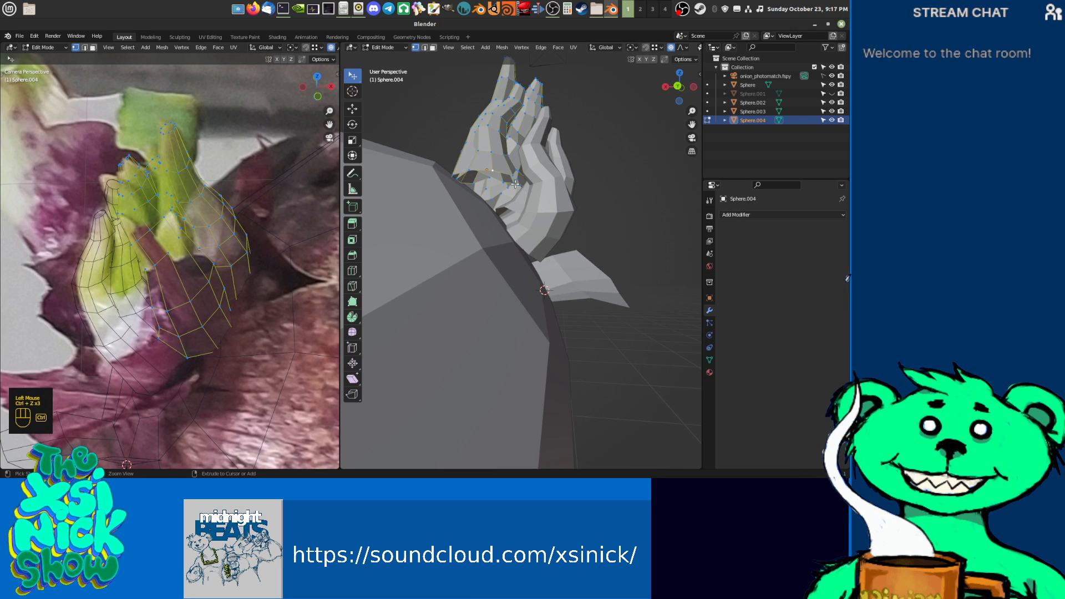
Step: Move an inner vertex on the duplicated sprout's lower edge and rotate the selected edge about 66 degrees with proportional editing
{"action": "middle_click_drag", "start_coordinate": [515, 183], "coordinate": [507, 183], "text": "shift"}
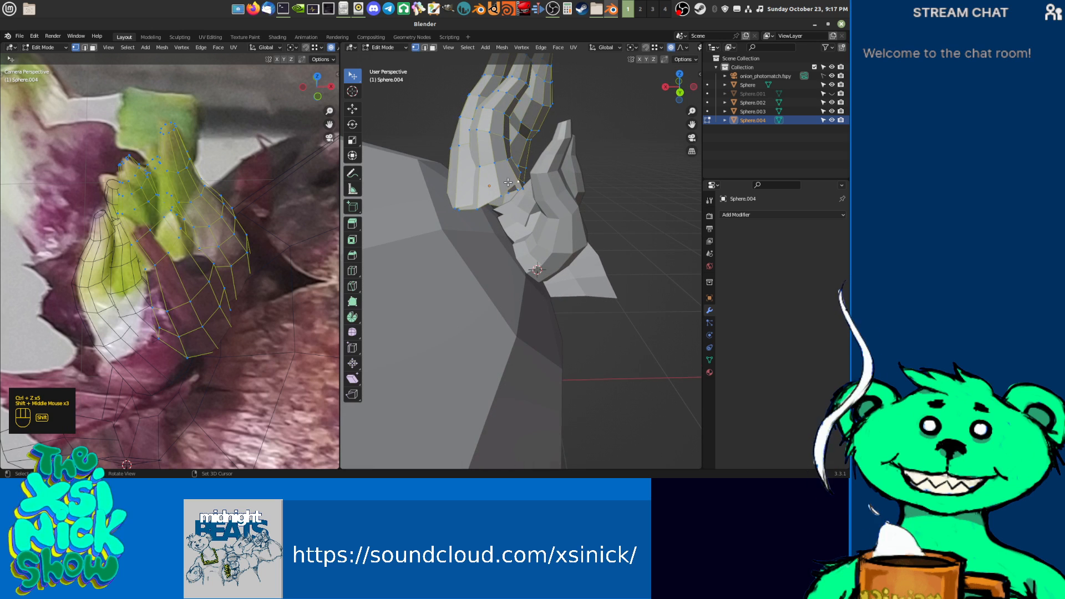
{"action": "left_click_drag", "start_coordinate": [518, 180], "coordinate": [527, 192]}
{"action": "left_click", "coordinate": [503, 202]}
{"action": "key", "text": "r"}
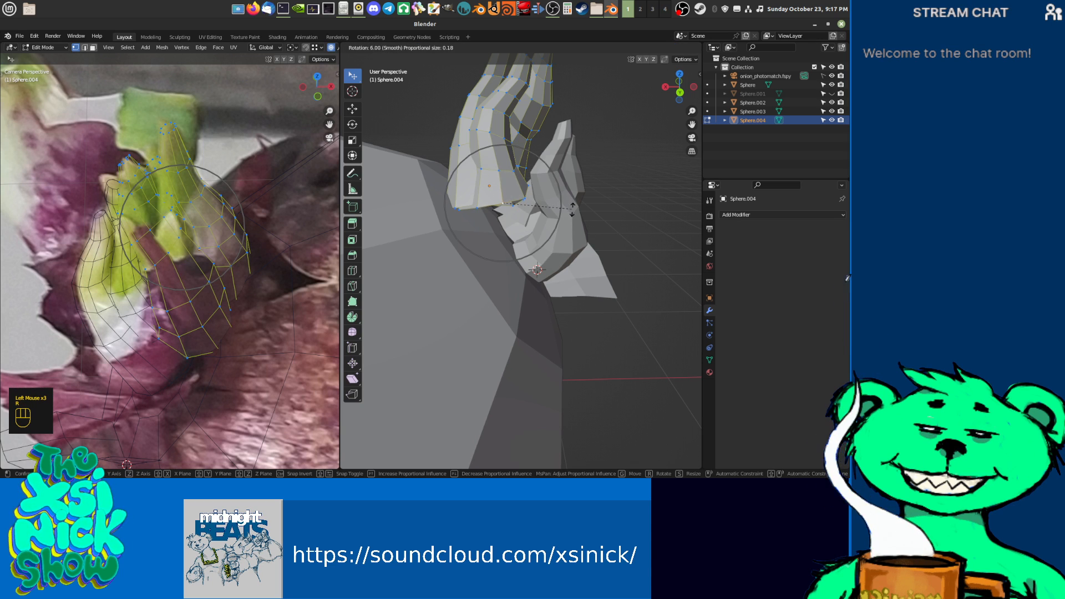
{"action": "left_click", "coordinate": [527, 253]}
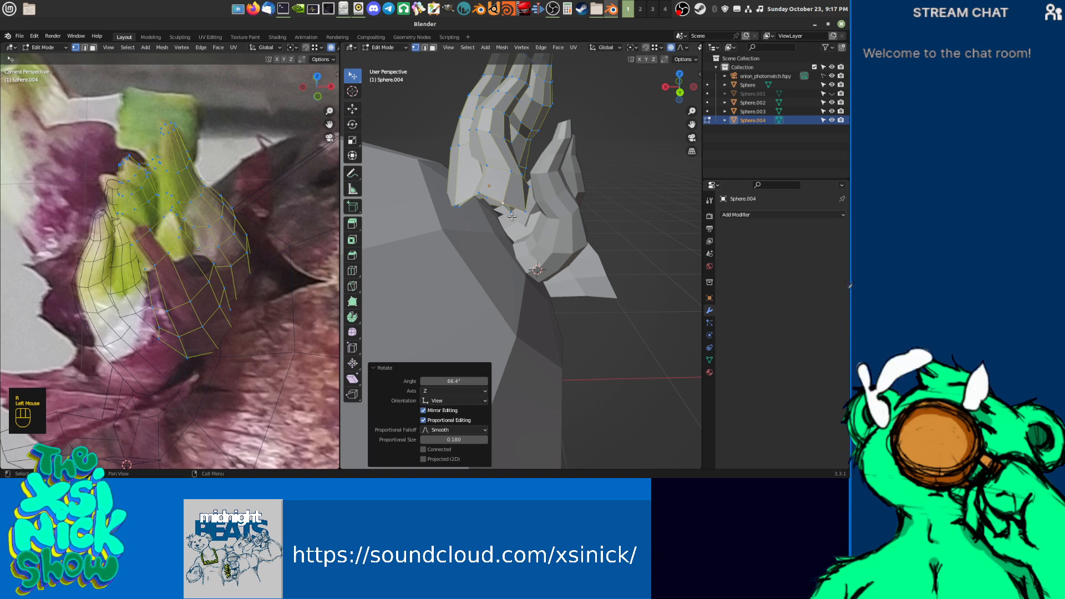
Step: Move the rotated edge and nearby lower vertices of the duplicated sprout toward the onion with a smooth proportional size of 0.18 m
{"action": "key", "text": "g"}
{"action": "left_click", "coordinate": [494, 230]}
{"action": "middle_click_drag", "start_coordinate": [494, 230], "coordinate": [524, 207], "text": "shift"}
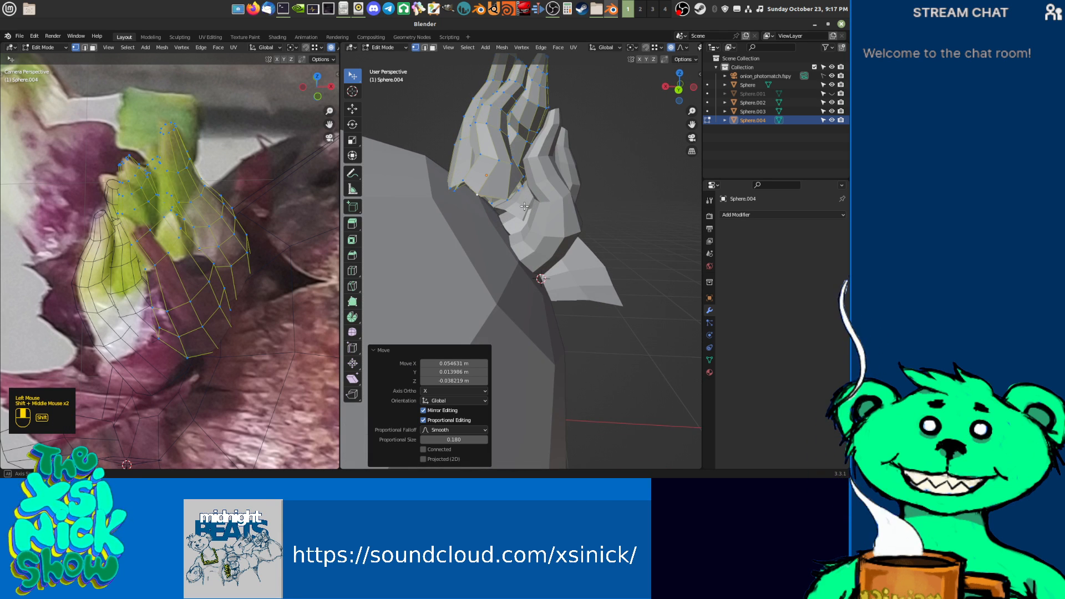
{"action": "mouse_move", "coordinate": [523, 178]}
{"action": "left_mouse_down"}
{"action": "mouse_move", "coordinate": [519, 191]}
{"action": "mouse_move", "coordinate": [521, 162]}
{"action": "mouse_move", "coordinate": [517, 197]}
{"action": "left_mouse_up"}
{"action": "left_click", "coordinate": [512, 168]}
{"action": "left_click", "coordinate": [513, 167]}
{"action": "key", "text": "ctrl+z"}
{"action": "middle_click_drag", "start_coordinate": [517, 209], "coordinate": [527, 232], "text": "shift"}
{"action": "mouse_move", "coordinate": [506, 185]}
{"action": "left_mouse_down"}
{"action": "mouse_move", "coordinate": [510, 196]}
{"action": "mouse_move", "coordinate": [482, 204]}
{"action": "mouse_move", "coordinate": [495, 181]}
{"action": "left_mouse_up"}
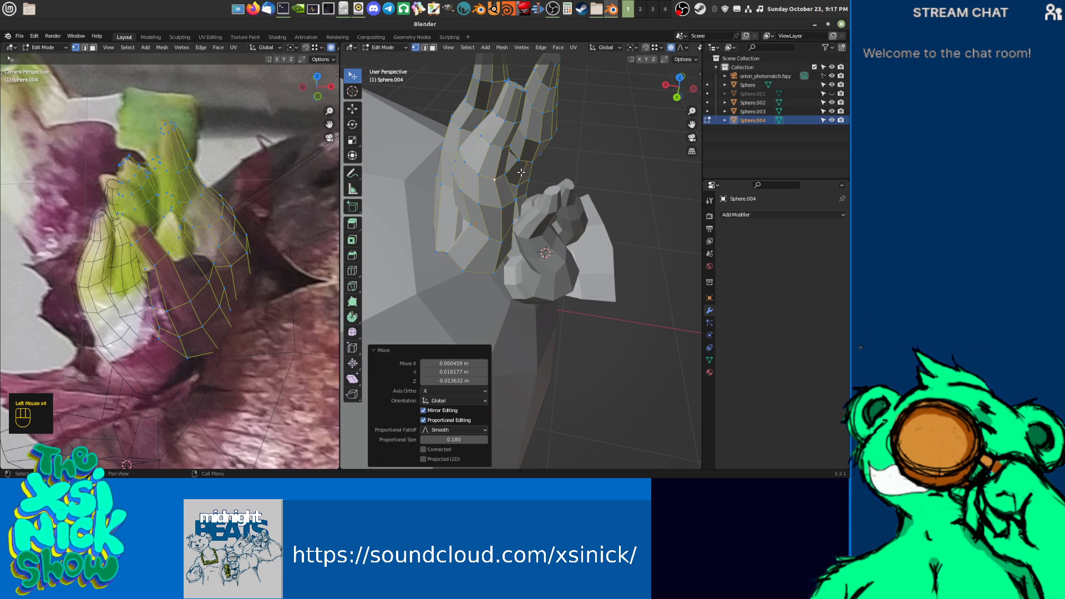
Step: Adjust the vertices on the outer side of the duplicated sprout with proportional editing to even out its folds, undoing one move
{"action": "middle_click_drag", "start_coordinate": [560, 188], "coordinate": [516, 182]}
{"action": "left_click_drag", "start_coordinate": [515, 183], "coordinate": [509, 193]}
{"action": "mouse_move", "coordinate": [510, 192]}
{"action": "middle_mouse_down"}
{"action": "mouse_move", "coordinate": [605, 166]}
{"action": "mouse_move", "coordinate": [494, 179]}
{"action": "middle_mouse_up"}
{"action": "mouse_move", "coordinate": [505, 198]}
{"action": "left_mouse_down"}
{"action": "mouse_move", "coordinate": [500, 220]}
{"action": "mouse_move", "coordinate": [497, 206]}
{"action": "left_mouse_up"}
{"action": "left_click_drag", "start_coordinate": [497, 204], "coordinate": [500, 204]}
{"action": "key", "text": "ctrl+z"}
{"action": "middle_click_drag", "start_coordinate": [499, 204], "coordinate": [491, 183], "text": "shift"}
{"action": "left_click_drag", "start_coordinate": [490, 182], "coordinate": [507, 188]}
Step: Pull the far-side lower-edge vertices of the duplicated sprout down onto the onion using smooth falloff at 0.18 m
{"action": "middle_click_drag", "start_coordinate": [616, 195], "coordinate": [520, 186], "text": "shift"}
{"action": "left_click_drag", "start_coordinate": [461, 204], "coordinate": [440, 190]}
{"action": "middle_click_drag", "start_coordinate": [440, 190], "coordinate": [535, 228], "text": "shift"}
{"action": "left_click_drag", "start_coordinate": [535, 228], "coordinate": [537, 228]}
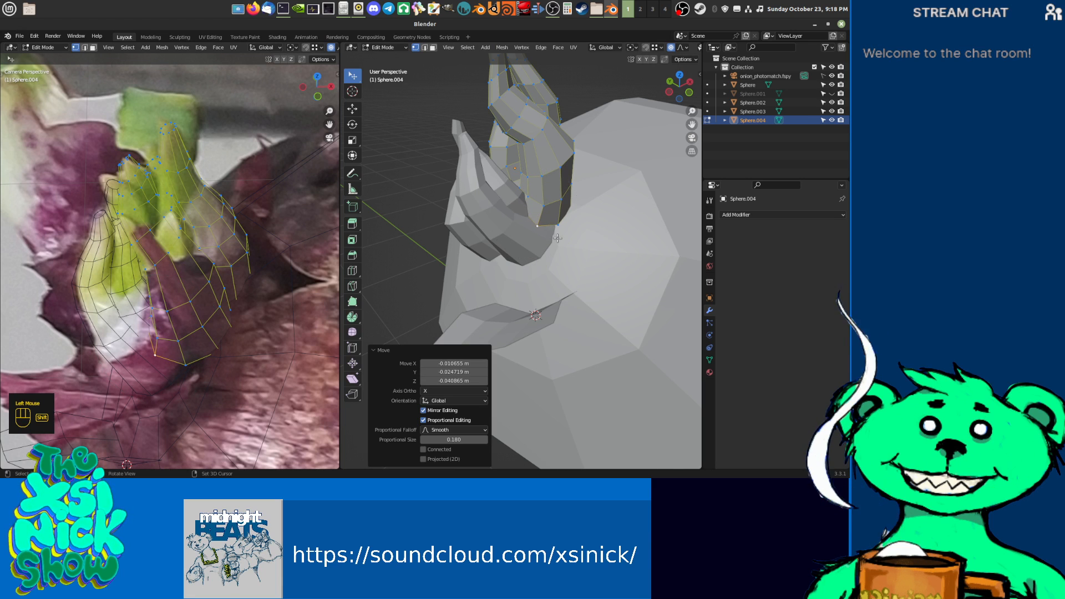
{"action": "middle_click_drag", "start_coordinate": [537, 228], "coordinate": [550, 206], "text": "shift"}
{"action": "left_click_drag", "start_coordinate": [553, 217], "coordinate": [554, 216]}
{"action": "mouse_move", "coordinate": [535, 212]}
{"action": "left_mouse_down"}
{"action": "mouse_move", "coordinate": [542, 218]}
{"action": "mouse_move", "coordinate": [540, 201]}
{"action": "left_mouse_up"}
{"action": "middle_click_drag", "start_coordinate": [387, 195], "coordinate": [352, 225], "text": "shift"}
{"action": "middle_click_drag", "start_coordinate": [458, 215], "coordinate": [479, 223], "text": "shift"}
{"action": "left_click_drag", "start_coordinate": [499, 224], "coordinate": [509, 229]}
{"action": "middle_click_drag", "start_coordinate": [495, 205], "coordinate": [495, 208]}
{"action": "scroll", "coordinate": [495, 209], "scroll_direction": "down", "scroll_amount": 3}
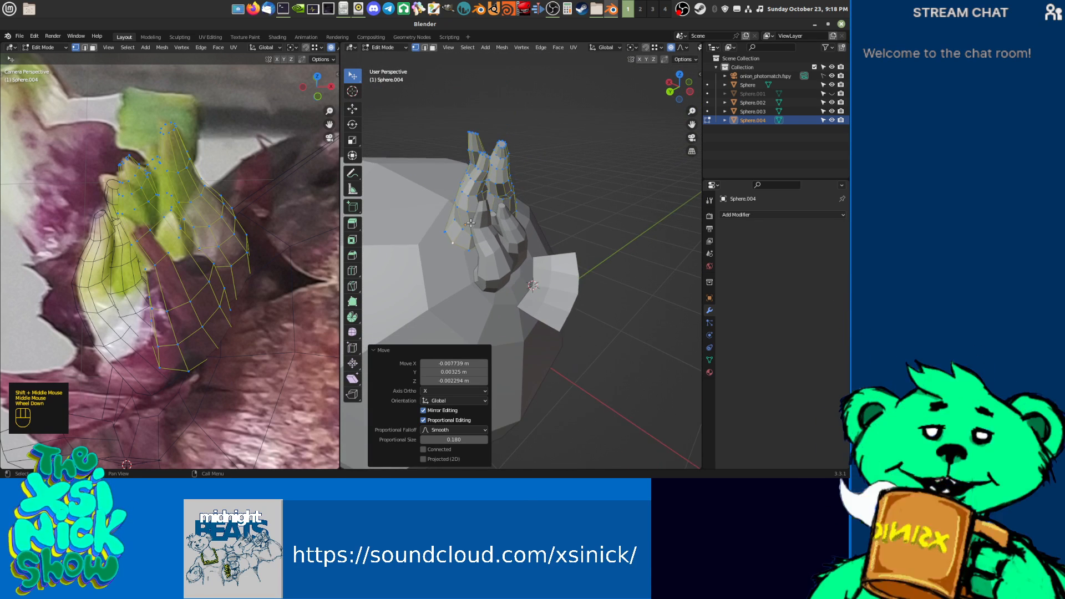
Step: Finish editing the duplicated sprout and open the front sprout, Sphere.003, for mesh editing
{"action": "scroll", "coordinate": [210, 198], "scroll_direction": "down", "scroll_amount": 2}
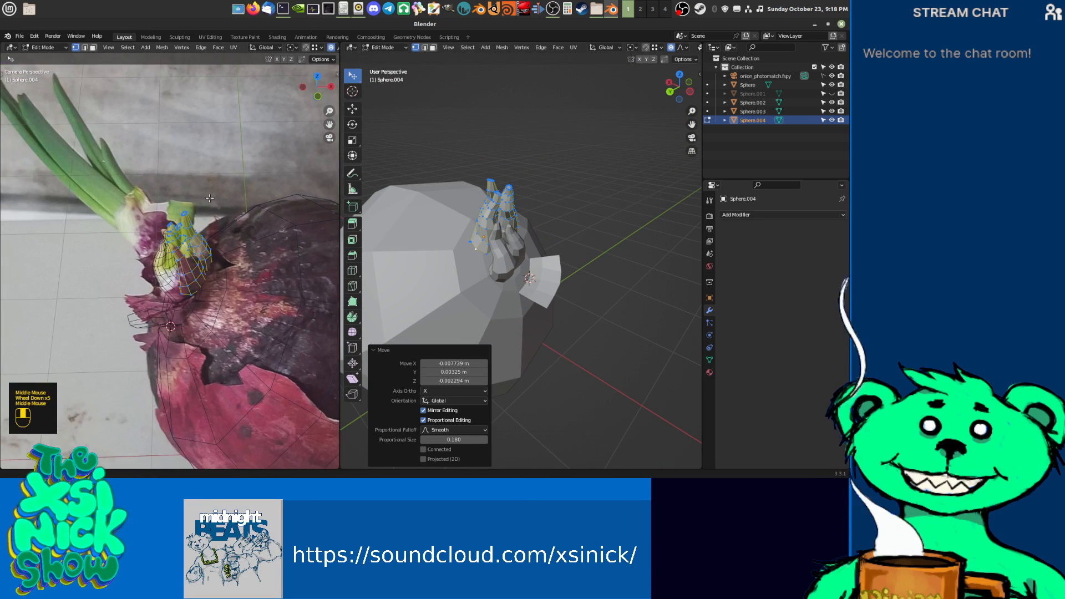
{"action": "middle_click_drag", "start_coordinate": [210, 198], "coordinate": [242, 201], "text": "shift"}
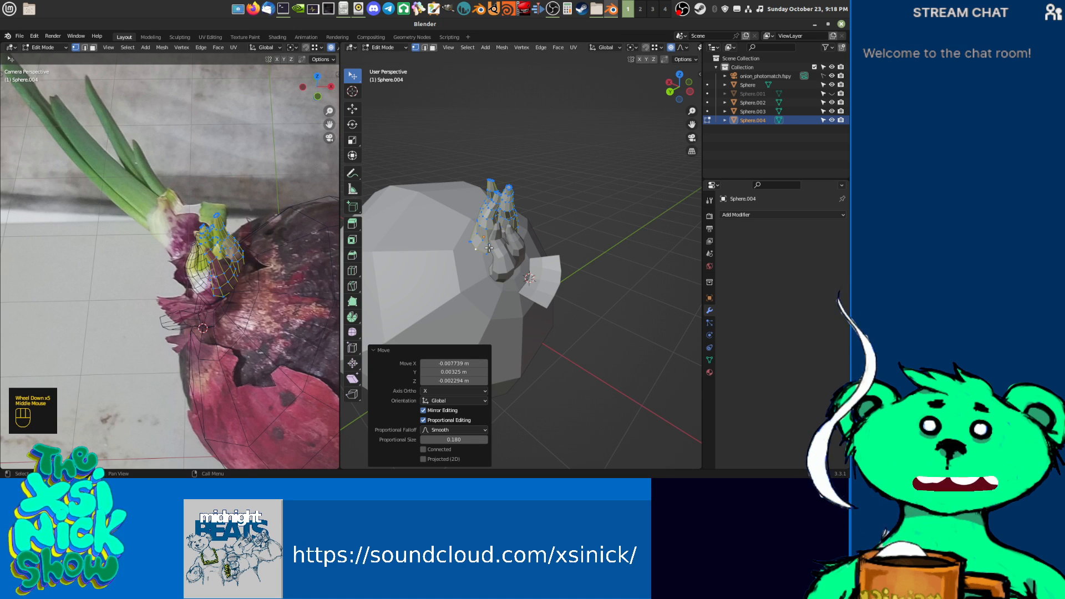
{"action": "key", "text": "Tab"}
{"action": "middle_click_drag", "start_coordinate": [384, 281], "coordinate": [535, 267], "text": "shift"}
{"action": "left_click", "coordinate": [521, 256]}
{"action": "key", "text": "Tab"}
{"action": "scroll", "coordinate": [535, 238], "scroll_direction": "up", "scroll_amount": 1}
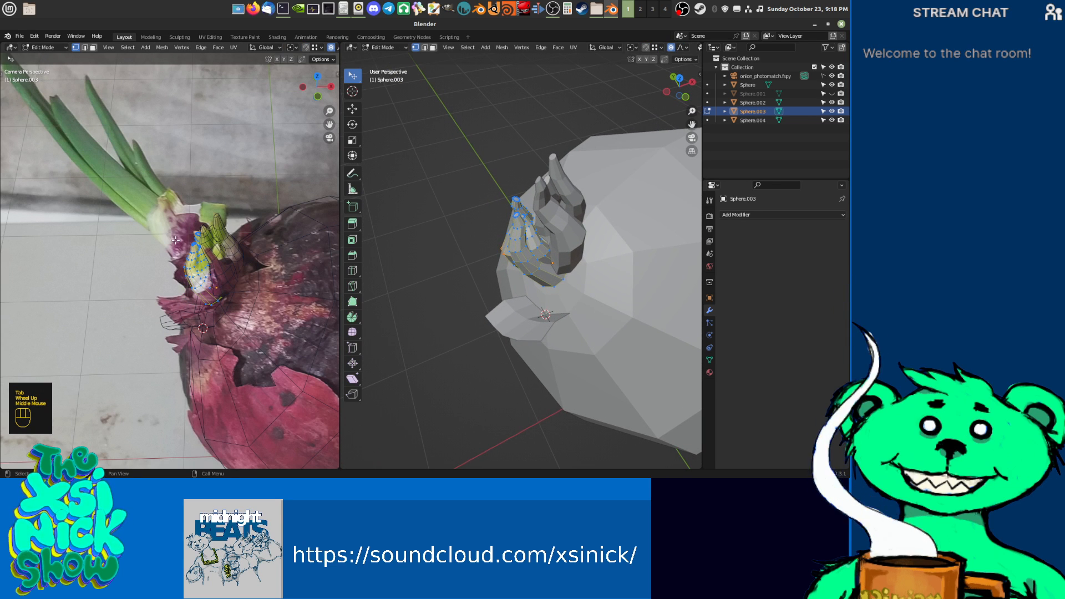
{"action": "middle_click_drag", "start_coordinate": [178, 211], "coordinate": [180, 273]}
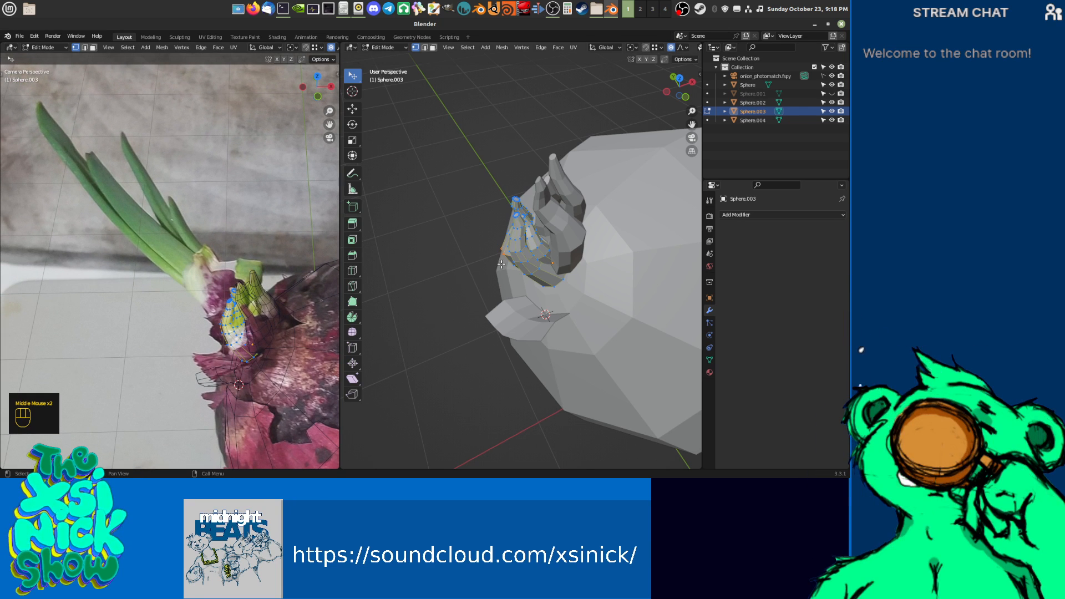
{"action": "middle_click_drag", "start_coordinate": [475, 263], "coordinate": [572, 239]}
{"action": "middle_click_drag", "start_coordinate": [539, 244], "coordinate": [403, 272], "text": "shift"}
{"action": "scroll", "coordinate": [505, 261], "scroll_direction": "up", "scroll_amount": 1}
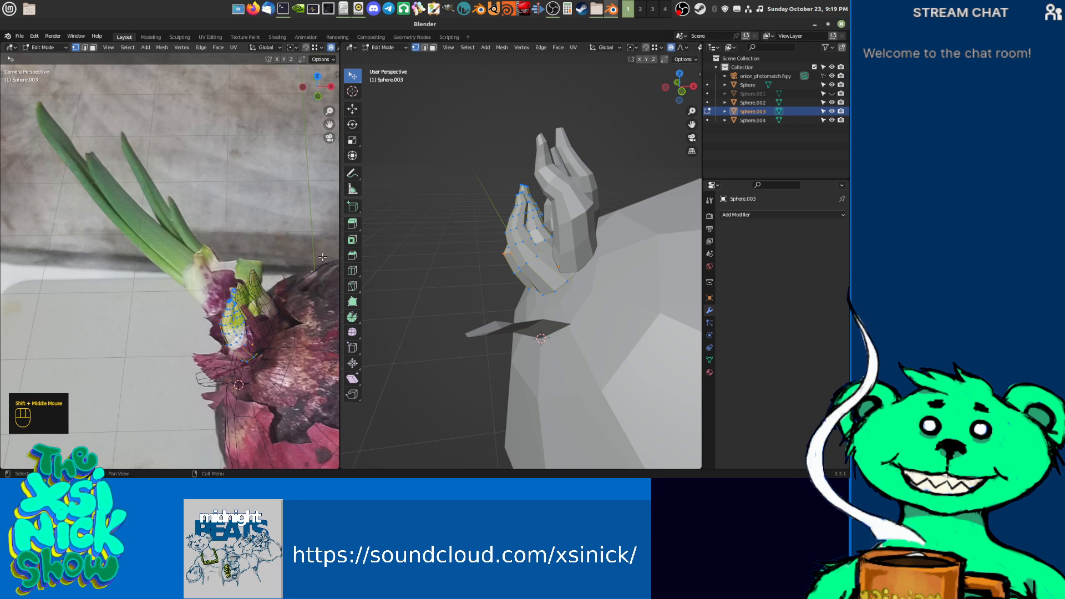
{"action": "middle_click_drag", "start_coordinate": [502, 266], "coordinate": [514, 259], "text": "shift"}
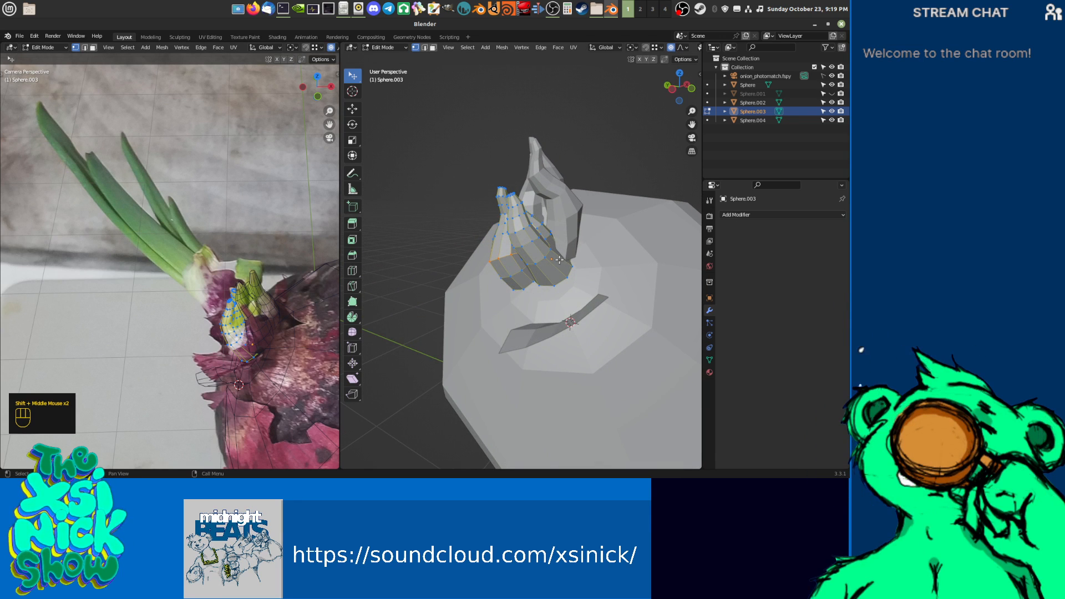
Step: Select a single face on the front sprout in face mode and duplicate it onto the purple skin beside the sprout in the photo
{"action": "key", "text": "ctrl+Tab"}
{"action": "left_click", "coordinate": [501, 271]}
{"action": "scroll", "coordinate": [502, 272], "scroll_direction": "up", "scroll_amount": 3}
{"action": "middle_click_drag", "start_coordinate": [502, 271], "coordinate": [590, 220], "text": "shift"}
{"action": "key", "text": "Tab"}
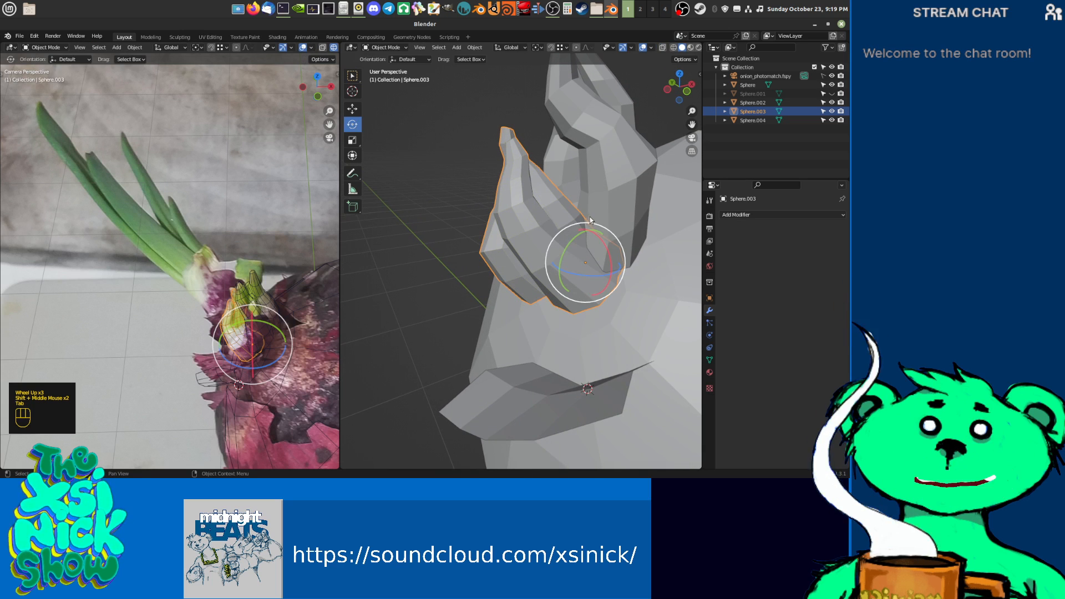
{"action": "key", "text": "Tab"}
{"action": "scroll", "coordinate": [263, 358], "scroll_direction": "up", "scroll_amount": 2}
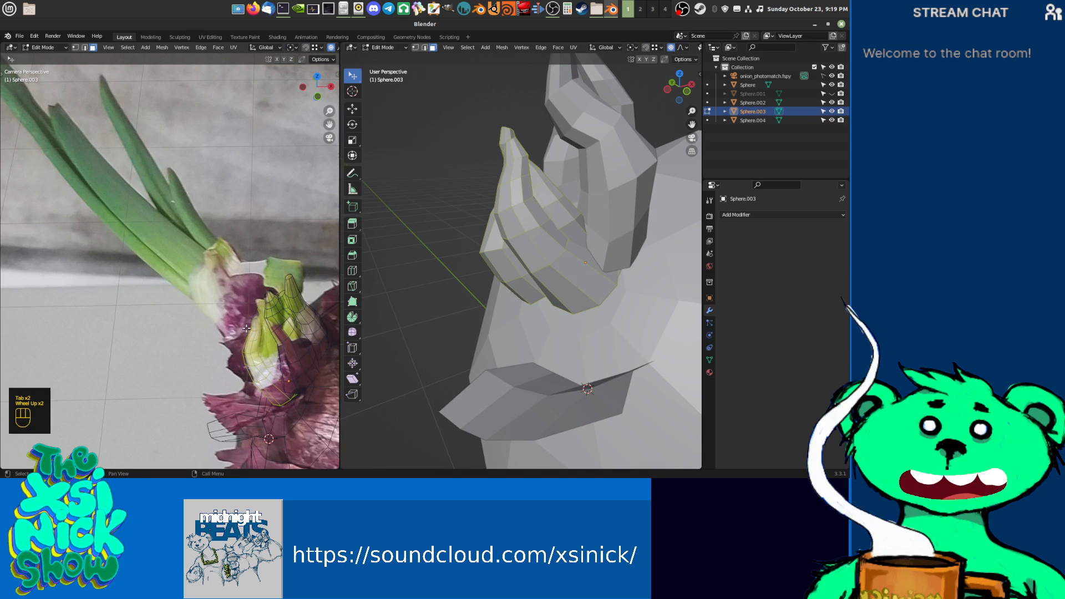
{"action": "middle_click_drag", "start_coordinate": [267, 362], "coordinate": [208, 297]}
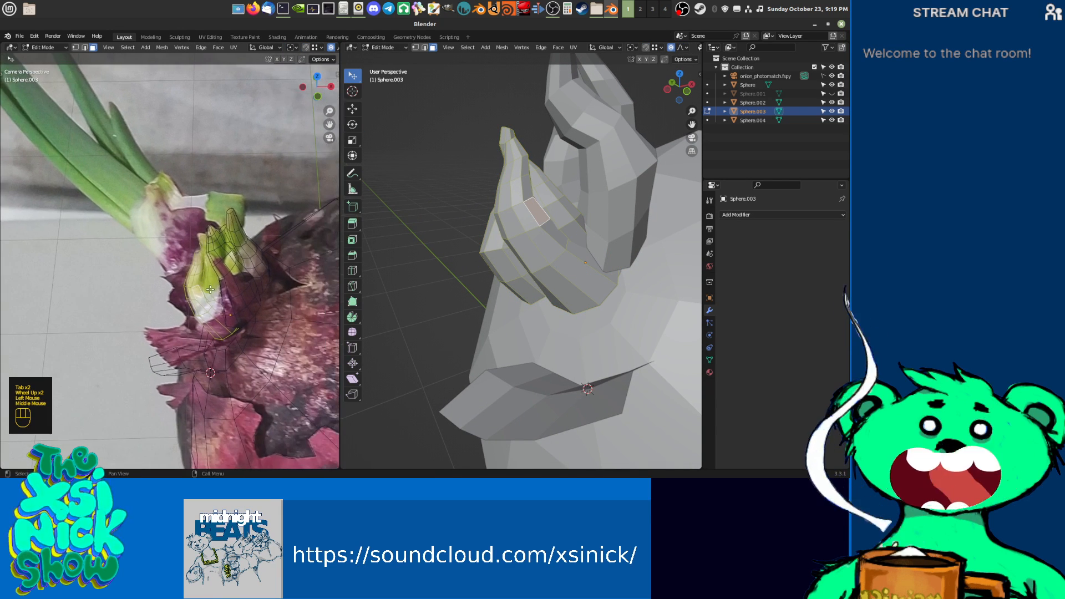
{"action": "scroll", "coordinate": [209, 305], "scroll_direction": "up", "scroll_amount": 3}
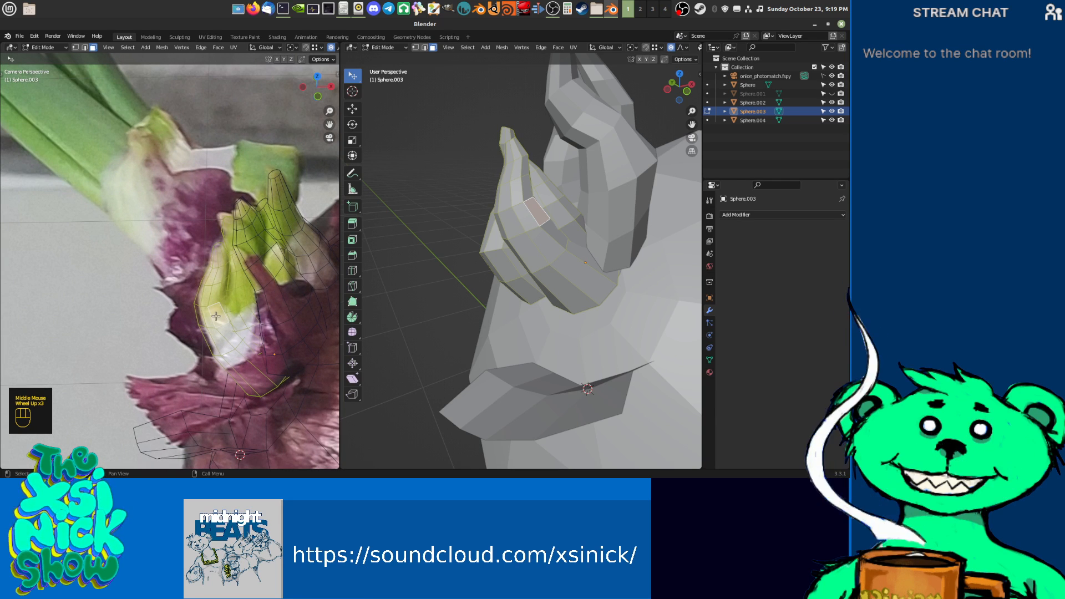
{"action": "key", "text": "shift+d"}
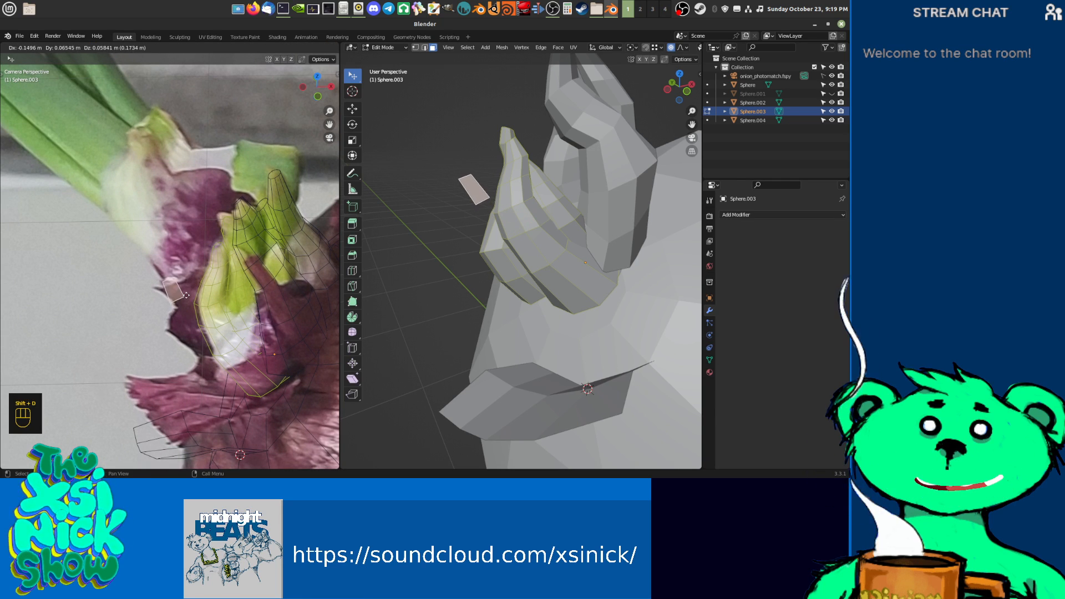
{"action": "left_click", "coordinate": [199, 319]}
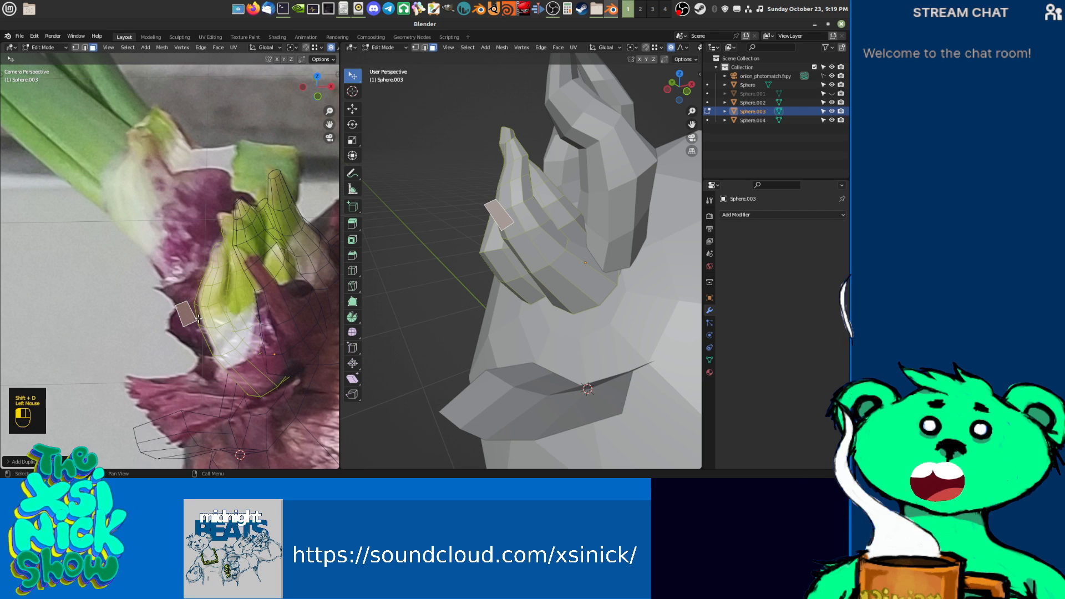
Step: Turn off proportional editing and spread the duplicated face's individual vertices outward over the purple skin in the photo
{"action": "key", "text": "ctrl+Tab"}
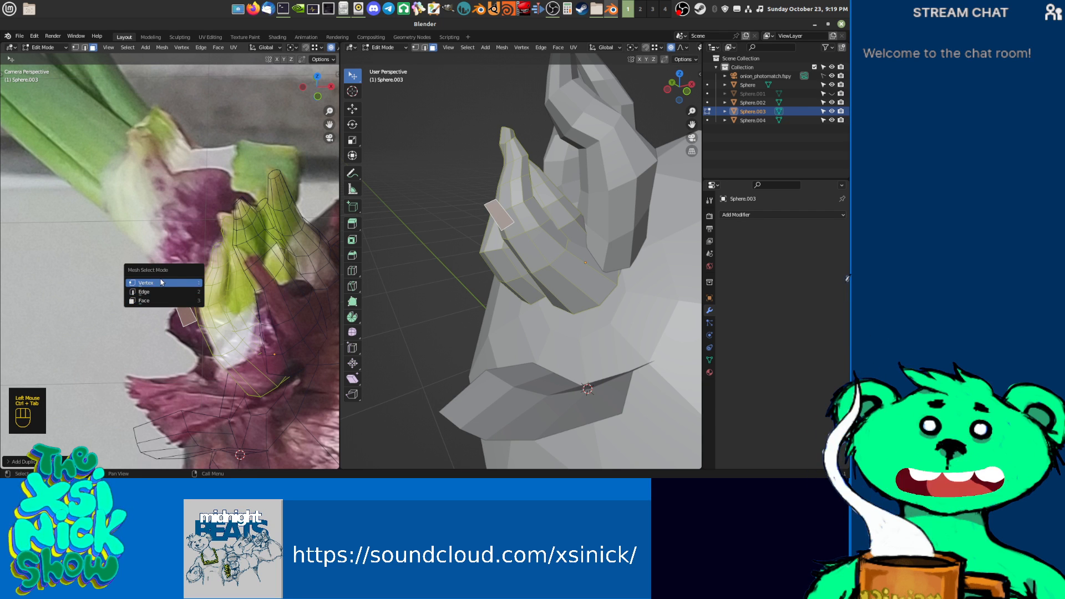
{"action": "left_click", "coordinate": [145, 283]}
{"action": "key", "text": "ctrl+z"}
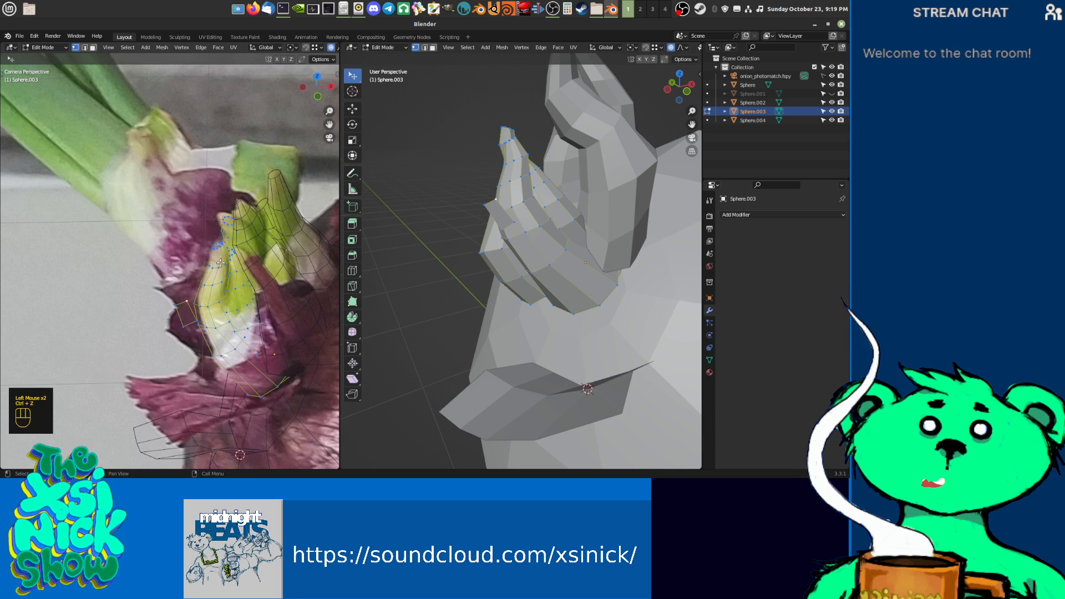
{"action": "key", "text": "o"}
{"action": "left_click_drag", "start_coordinate": [188, 281], "coordinate": [215, 150]}
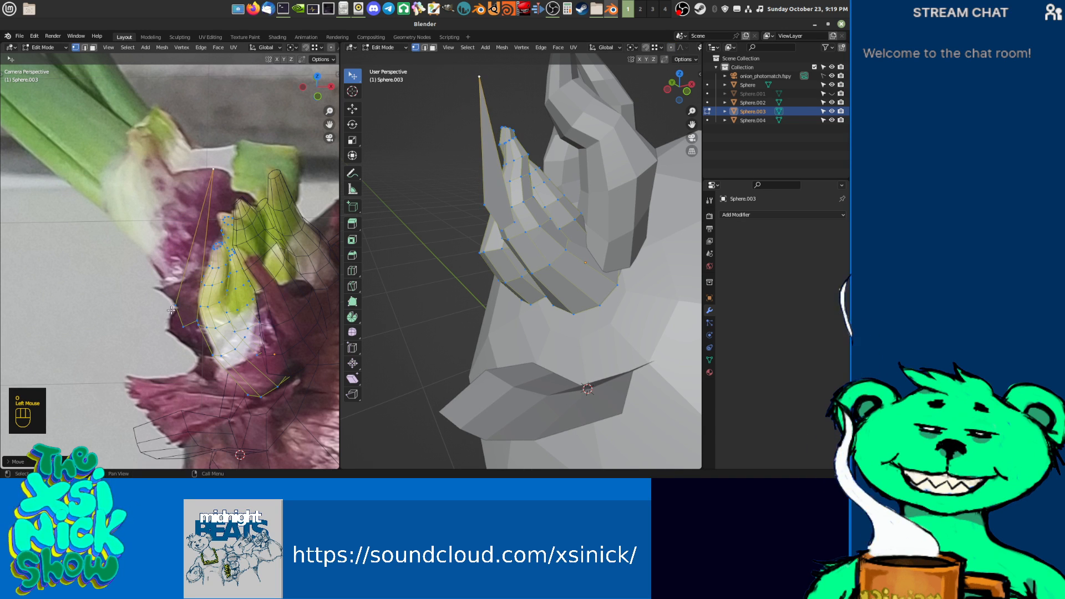
{"action": "left_click", "coordinate": [133, 250]}
{"action": "left_click_drag", "start_coordinate": [198, 319], "coordinate": [259, 206]}
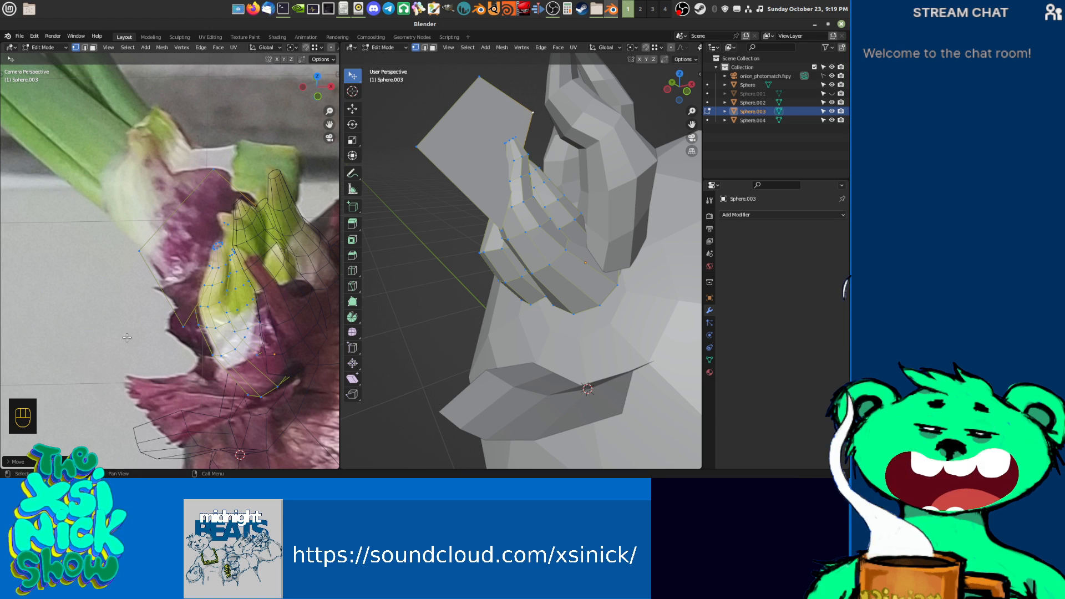
{"action": "left_click_drag", "start_coordinate": [183, 327], "coordinate": [178, 333]}
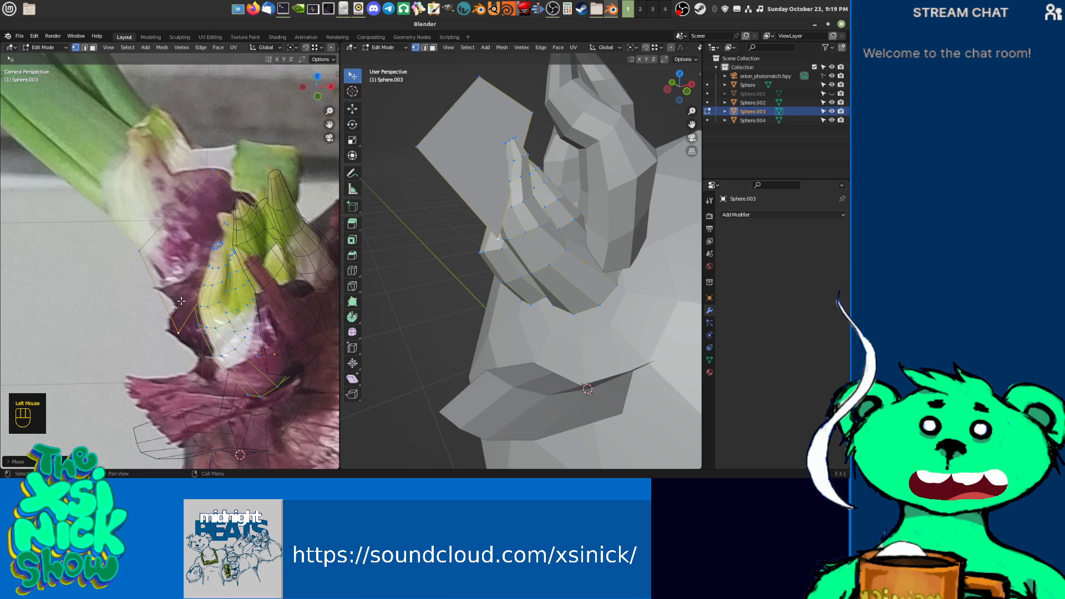
Step: Pull the upper and outer corners of the duplicated face inward to fit the skin beside the front sprout
{"action": "left_click", "coordinate": [214, 170]}
{"action": "left_click_drag", "start_coordinate": [215, 169], "coordinate": [239, 189]}
{"action": "left_click_drag", "start_coordinate": [138, 251], "coordinate": [157, 283]}
{"action": "middle_click_drag", "start_coordinate": [614, 254], "coordinate": [600, 158], "text": "shift"}
{"action": "left_click_drag", "start_coordinate": [542, 120], "coordinate": [549, 161]}
{"action": "middle_click_drag", "start_coordinate": [548, 161], "coordinate": [495, 208], "text": "shift"}
Step: Select the whole duplicated face and move it about 0.12 m outward from the sprouts in the top orthographic view
{"action": "key", "text": "ctrl+Tab"}
{"action": "left_click", "coordinate": [479, 214]}
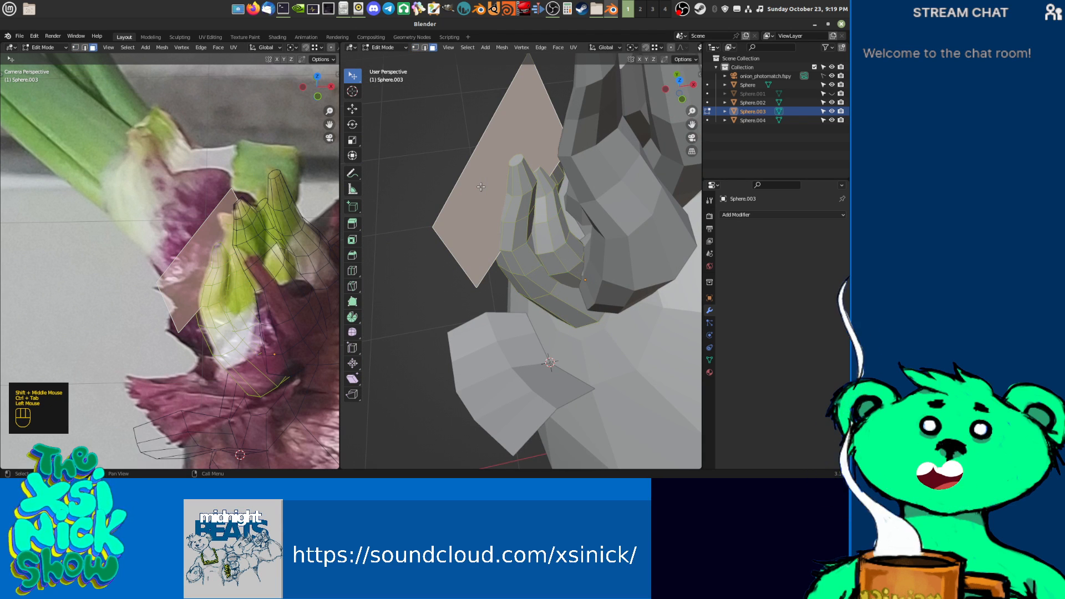
{"action": "scroll", "coordinate": [505, 180], "scroll_direction": "down", "scroll_amount": 2}
{"action": "scroll", "coordinate": [238, 203], "scroll_direction": "down", "scroll_amount": 2}
{"action": "middle_click_drag", "start_coordinate": [547, 217], "coordinate": [515, 244], "text": "shift"}
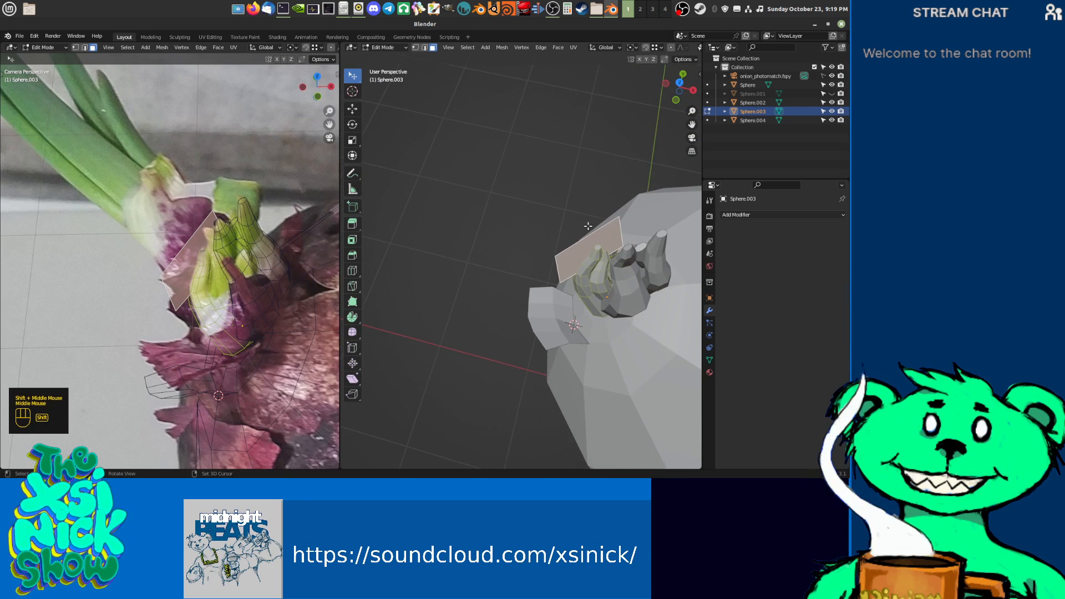
{"action": "middle_click_drag", "start_coordinate": [671, 219], "coordinate": [586, 303], "text": "shift"}
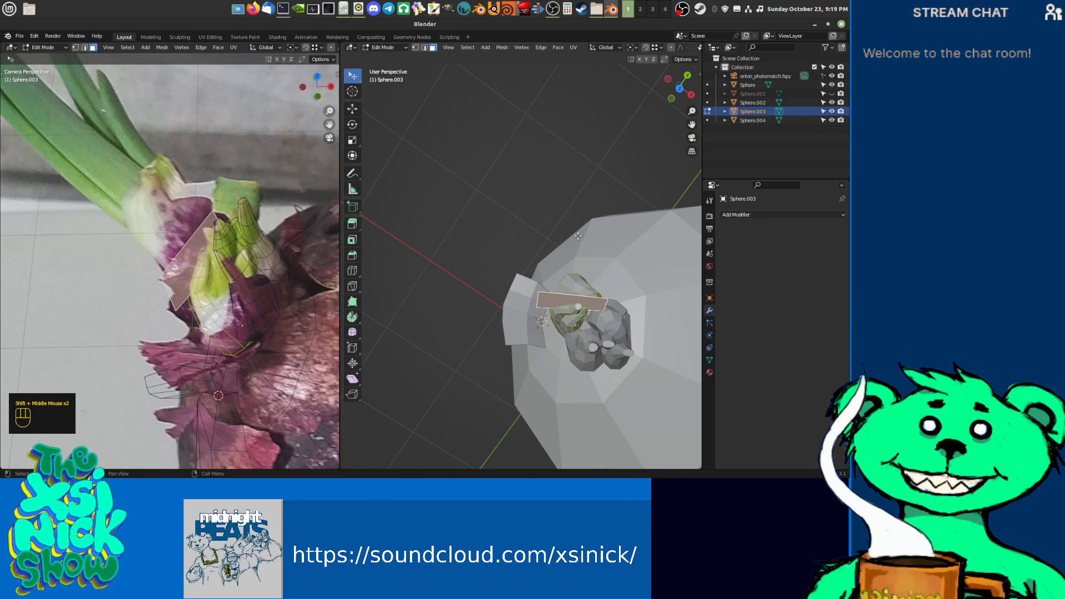
{"action": "key", "text": "KP_7"}
{"action": "scroll", "coordinate": [496, 141], "scroll_direction": "down", "scroll_amount": 2}
{"action": "key", "text": "g"}
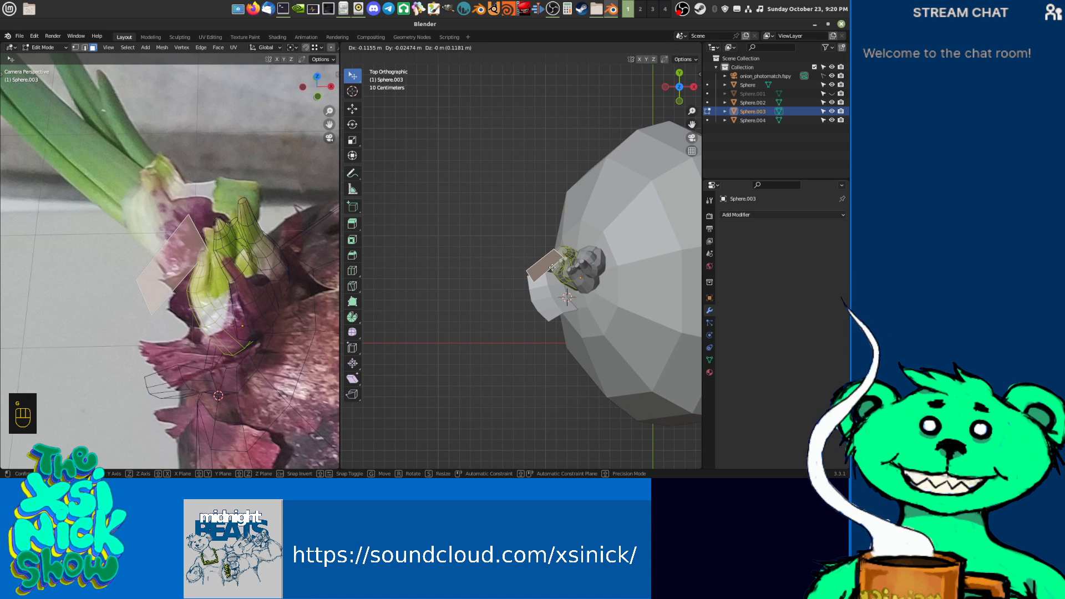
{"action": "left_click", "coordinate": [552, 268]}
Step: Lower the duplicated face by about 0.24 m to the outer base of the front sprout
{"action": "middle_click_drag", "start_coordinate": [552, 269], "coordinate": [566, 222], "text": "shift"}
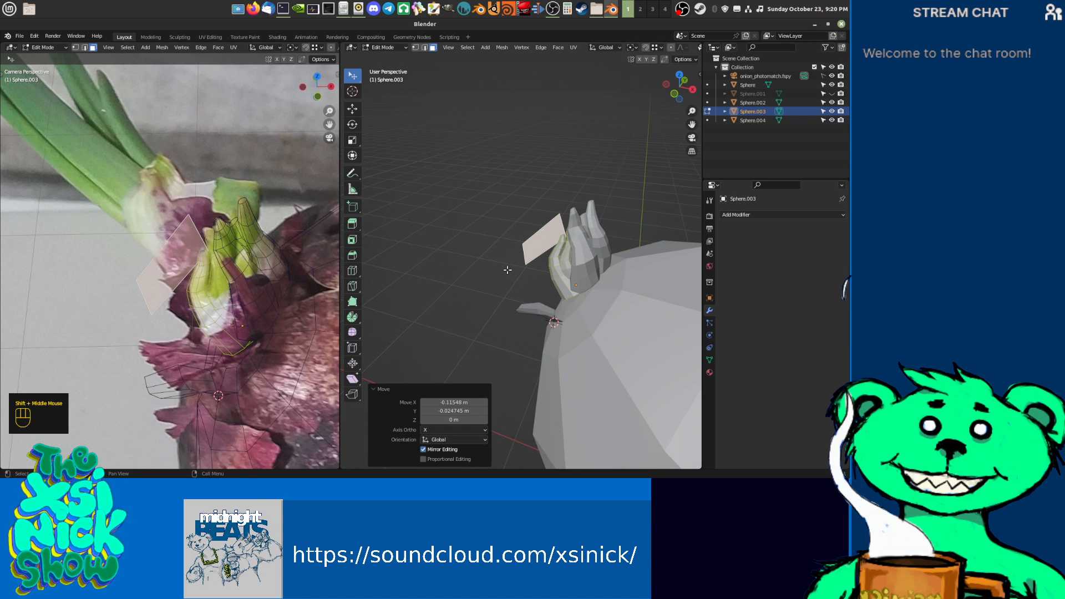
{"action": "middle_click_drag", "start_coordinate": [507, 269], "coordinate": [549, 246], "text": "shift"}
{"action": "key", "text": "g"}
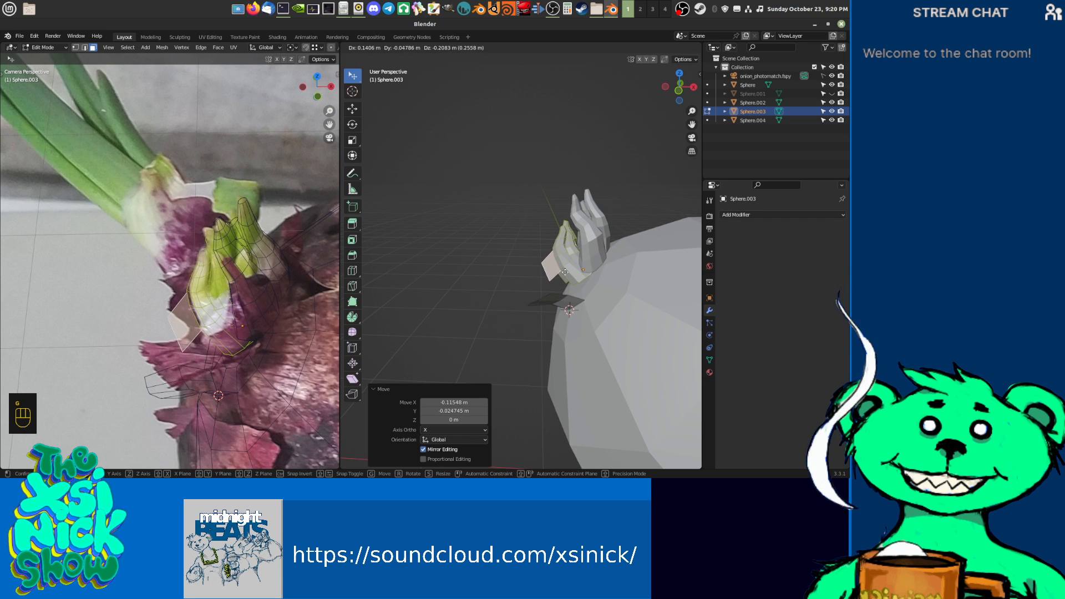
{"action": "left_click", "coordinate": [565, 275]}
{"action": "middle_click_drag", "start_coordinate": [565, 276], "coordinate": [627, 251], "text": "shift"}
{"action": "middle_click_drag", "start_coordinate": [549, 247], "coordinate": [582, 251], "text": "shift"}
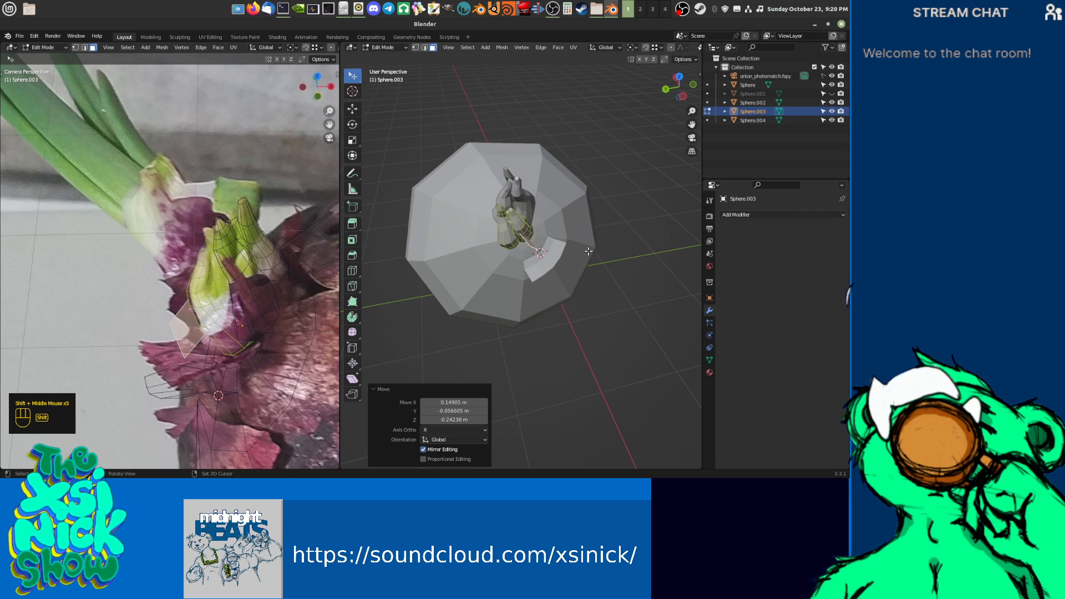
Step: Rotate the duplicated face by about -30.8° and 22.7° in two views, and move it outward and down beside the front sprout's base
{"action": "key", "text": "r"}
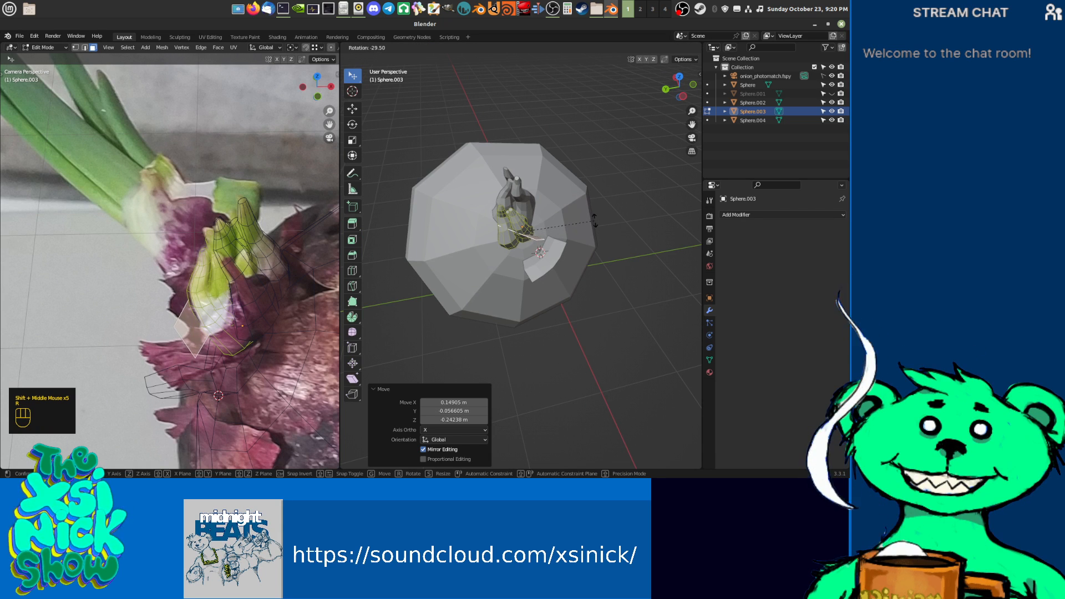
{"action": "left_click", "coordinate": [594, 222]}
{"action": "middle_click_drag", "start_coordinate": [560, 205], "coordinate": [514, 173], "text": "shift"}
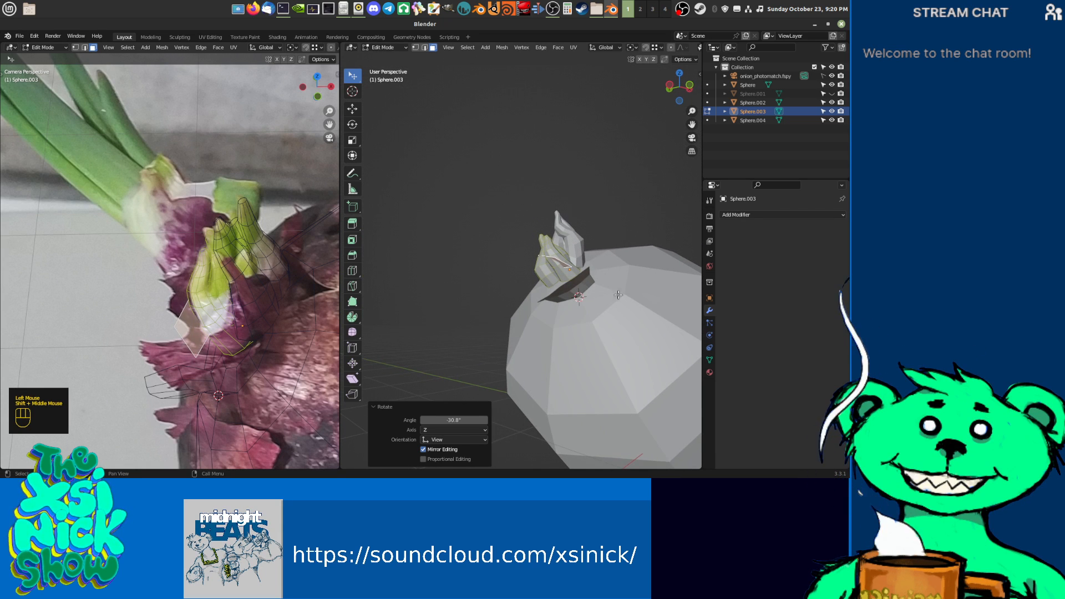
{"action": "key", "text": "r"}
{"action": "left_click", "coordinate": [597, 330]}
{"action": "middle_click_drag", "start_coordinate": [596, 330], "coordinate": [573, 276], "text": "shift"}
{"action": "key", "text": "g"}
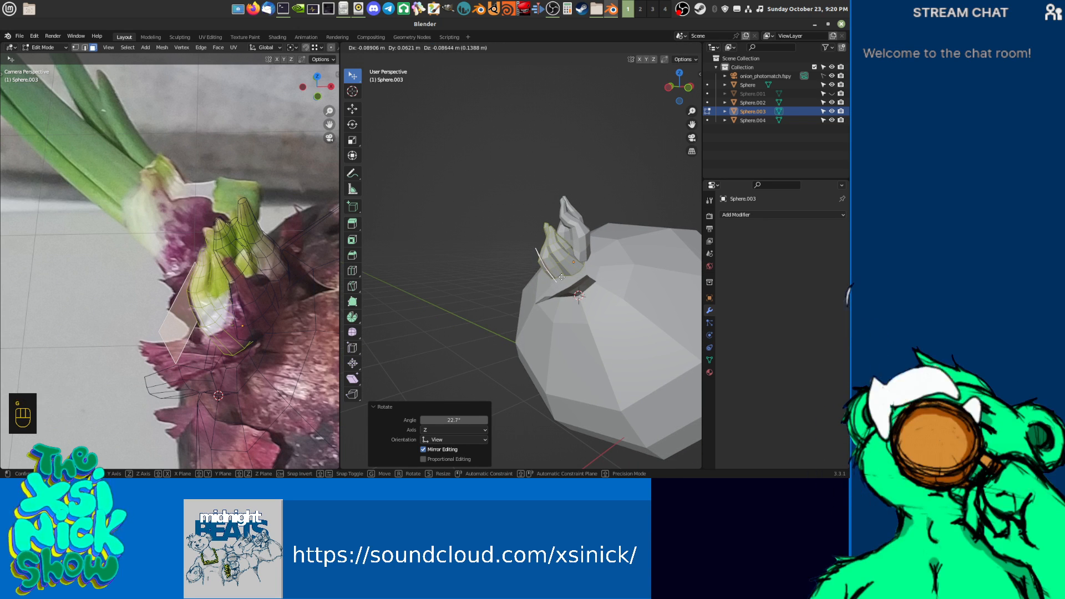
{"action": "left_click", "coordinate": [559, 279]}
Step: Rotate the duplicated face about -39.1° from above and shift it closer in front of the sprout, finishing the mesh edit
{"action": "middle_click_drag", "start_coordinate": [559, 278], "coordinate": [621, 312], "text": "shift"}
{"action": "mouse_move", "coordinate": [554, 237]}
{"action": "middle_mouse_down", "text": "shift"}
{"action": "mouse_move", "coordinate": [553, 246]}
{"action": "mouse_move", "coordinate": [540, 191]}
{"action": "mouse_move", "coordinate": [552, 231]}
{"action": "middle_mouse_up", "text": "shift"}
{"action": "key", "text": "r"}
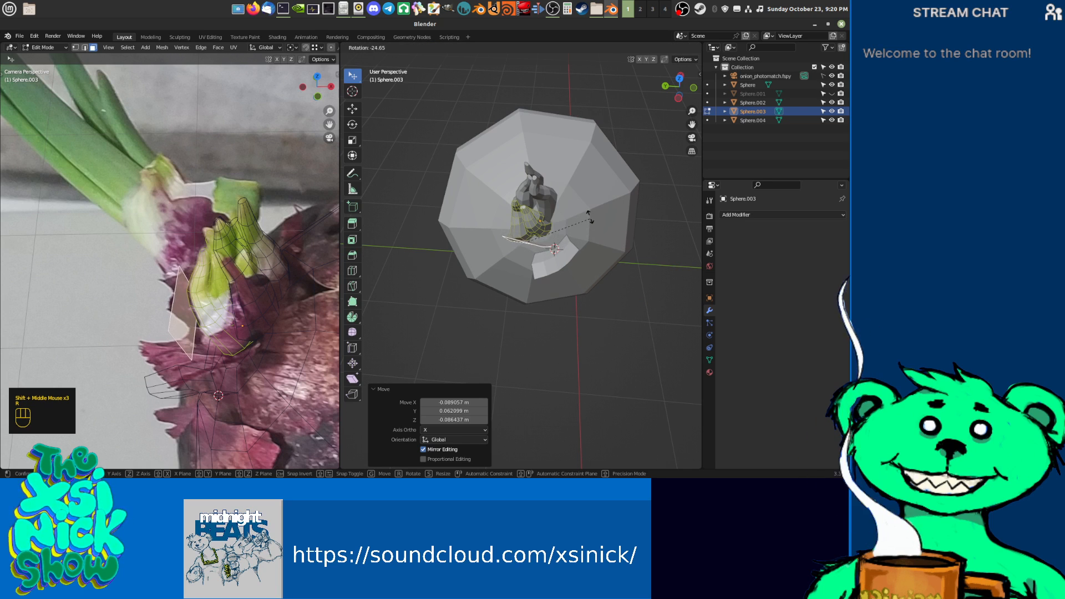
{"action": "left_click", "coordinate": [587, 200]}
{"action": "key", "text": "g"}
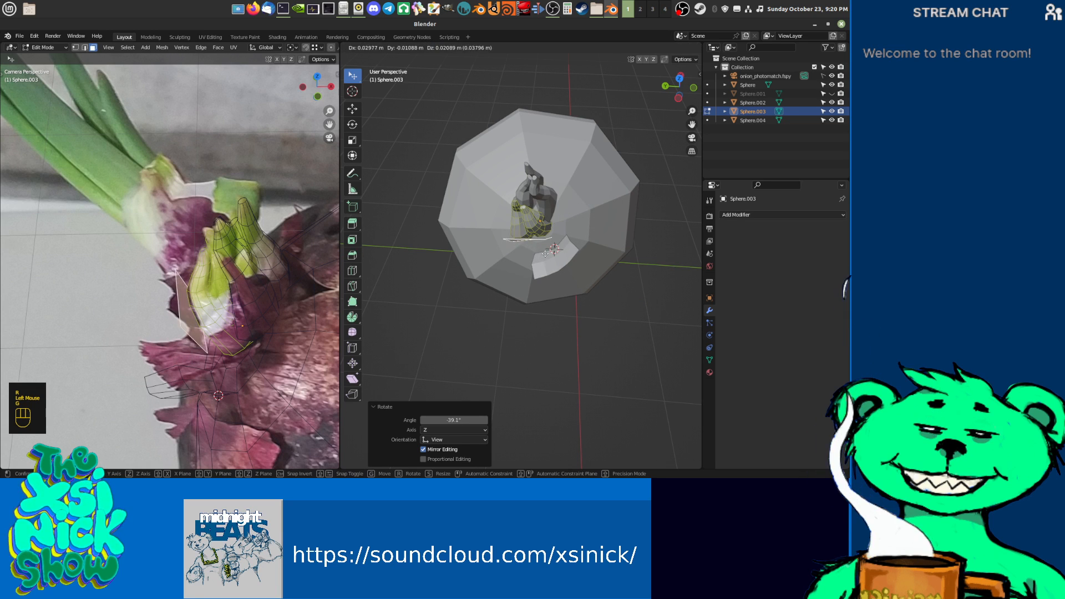
{"action": "left_click", "coordinate": [551, 250]}
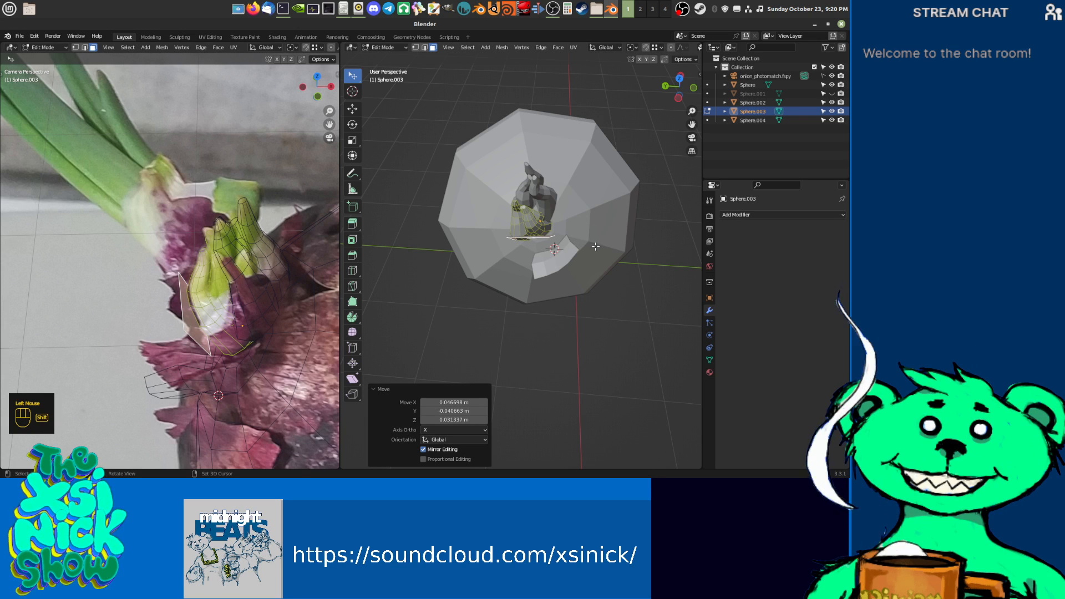
{"action": "middle_click_drag", "start_coordinate": [597, 246], "coordinate": [587, 255]}
{"action": "key", "text": "Tab"}
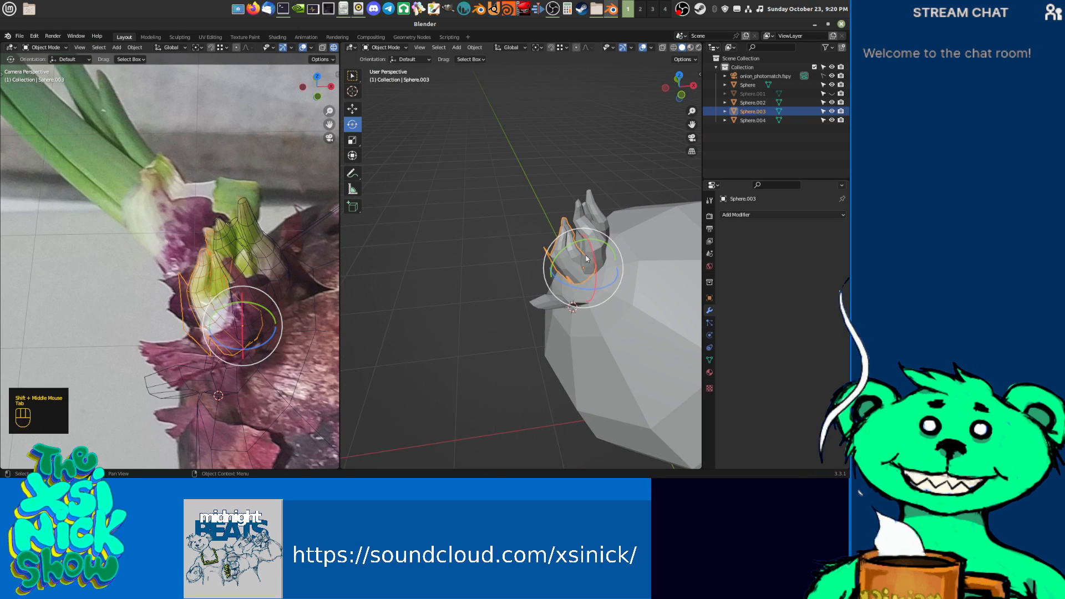
{"action": "left_click", "coordinate": [595, 225], "text": "shift"}
{"action": "key", "text": "ctrl+g"}
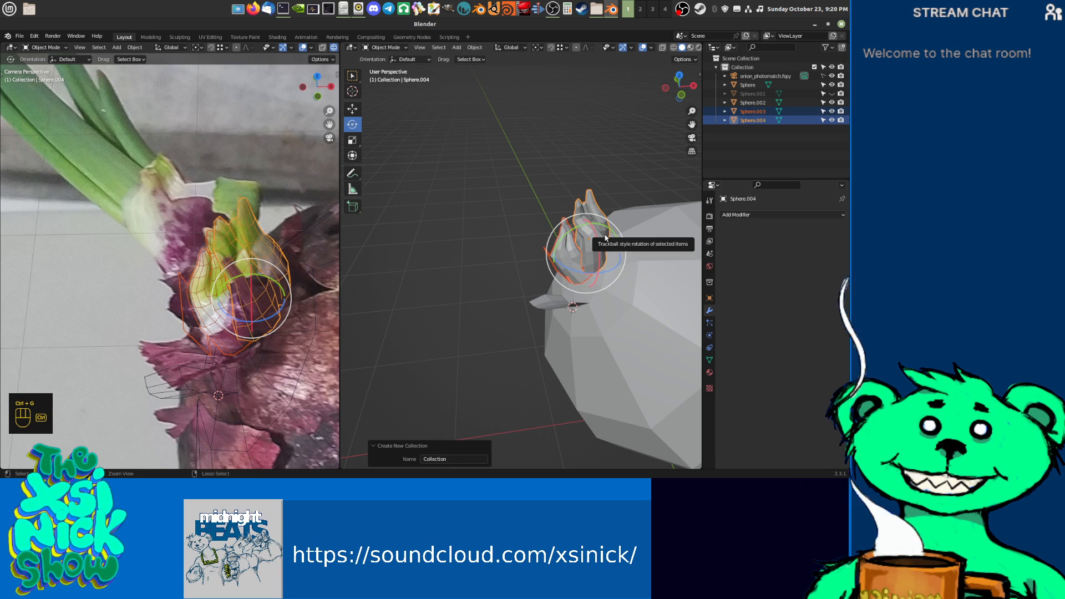
{"action": "key", "text": "ctrl+j"}
{"action": "key", "text": "ctrl+z"}
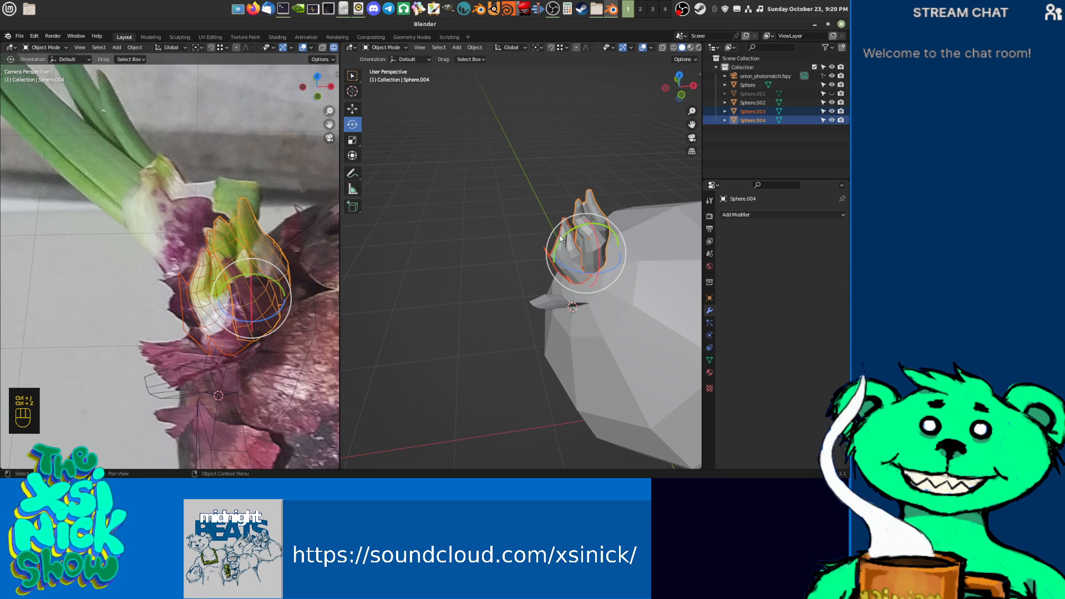
Step: Separate the skin face from the front sprout mesh into its own object
{"action": "left_click", "coordinate": [560, 251]}
{"action": "middle_click_drag", "start_coordinate": [566, 223], "coordinate": [565, 270], "text": "shift"}
{"action": "key", "text": "Tab"}
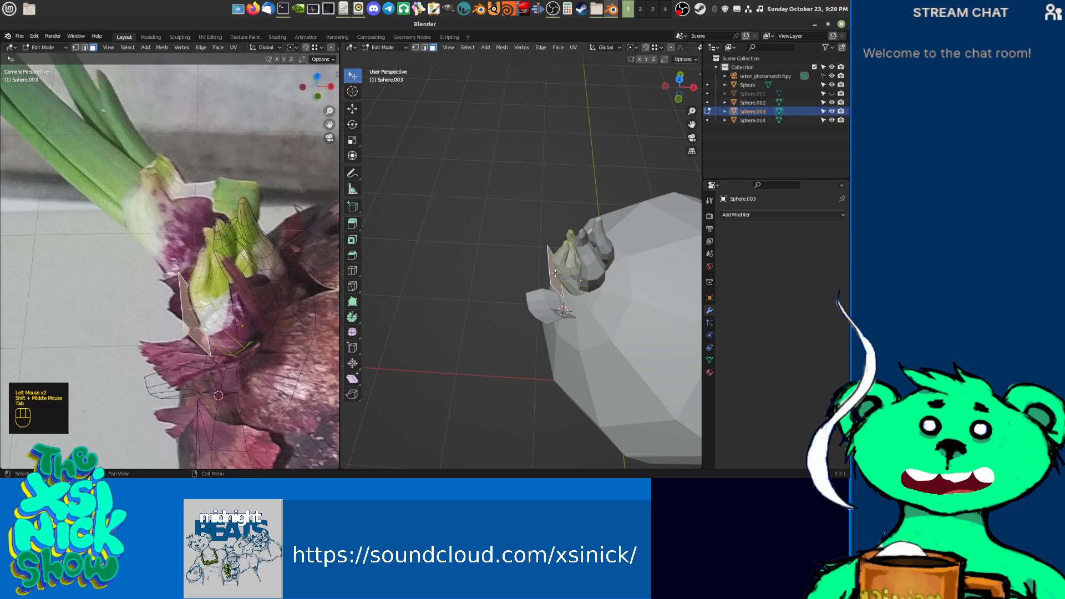
{"action": "key", "text": "p"}
{"action": "left_click", "coordinate": [555, 275]}
{"action": "key", "text": "Tab"}
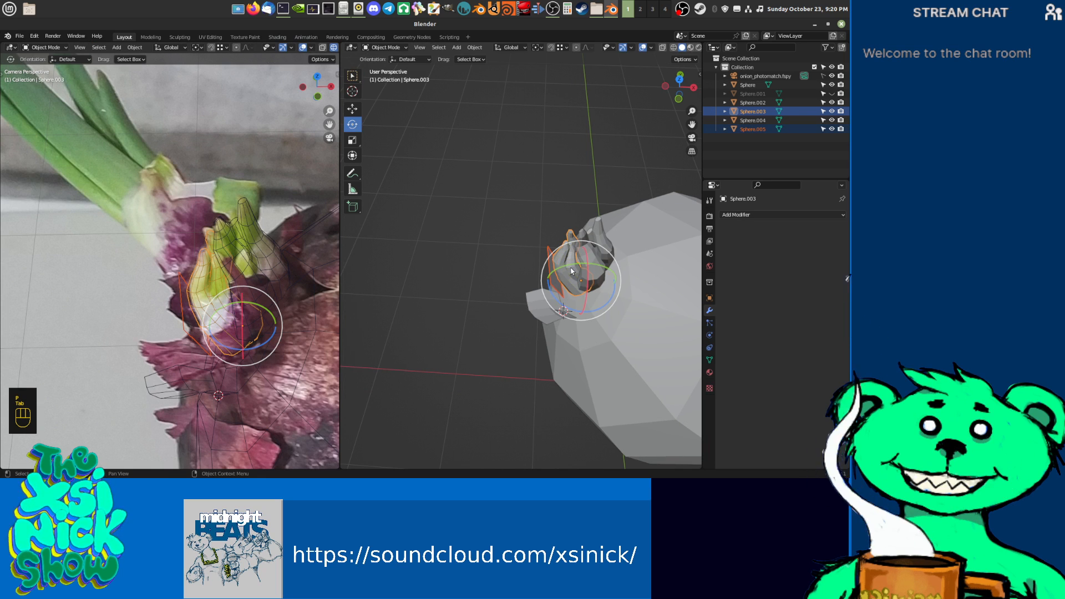
Step: Join the front sprout mesh with the rear sprout mesh into one object
{"action": "left_click", "coordinate": [567, 242]}
{"action": "middle_click_drag", "start_coordinate": [567, 243], "coordinate": [636, 318], "text": "shift"}
{"action": "scroll", "coordinate": [430, 191], "scroll_direction": "up", "scroll_amount": 3}
{"action": "left_click", "coordinate": [567, 239], "text": "shift"}
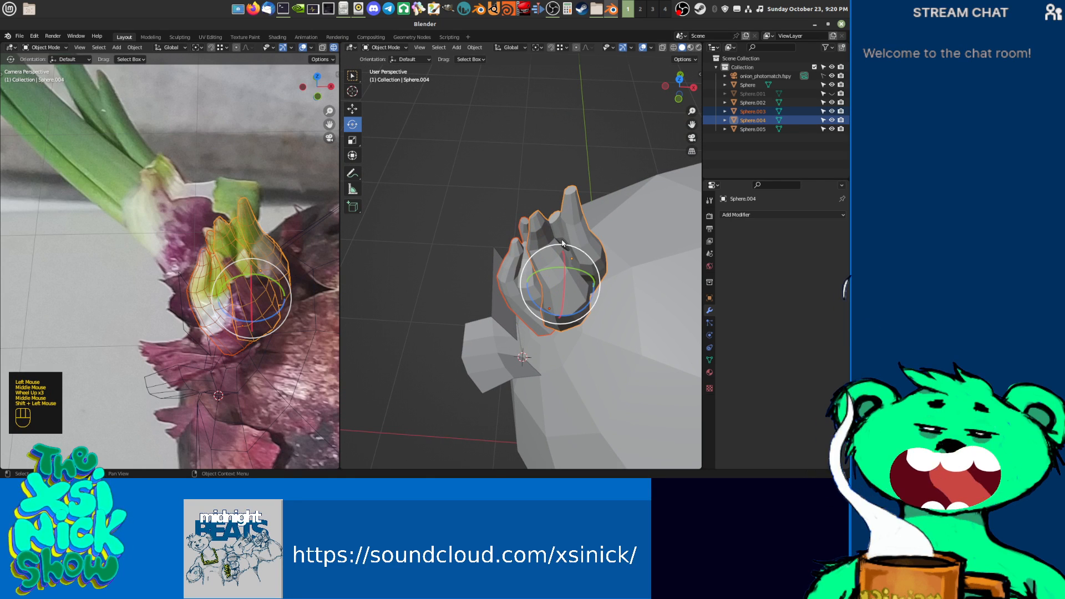
{"action": "key", "text": "ctrl+j"}
{"action": "middle_click_drag", "start_coordinate": [563, 242], "coordinate": [589, 230], "text": "shift"}
Step: Edit the separated skin face in vertex mode and pull its lower outer corner outward beside the front sprout
{"action": "left_click", "coordinate": [537, 296]}
{"action": "key", "text": "Tab"}
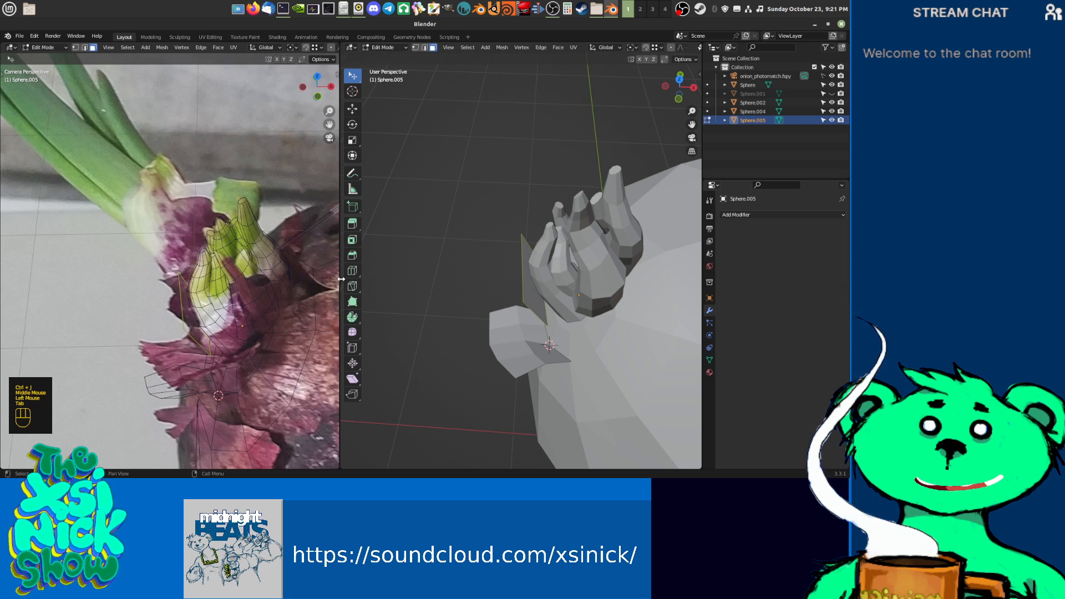
{"action": "left_click", "coordinate": [526, 289]}
{"action": "key", "text": "Tab"}
{"action": "key", "text": "Tab"}
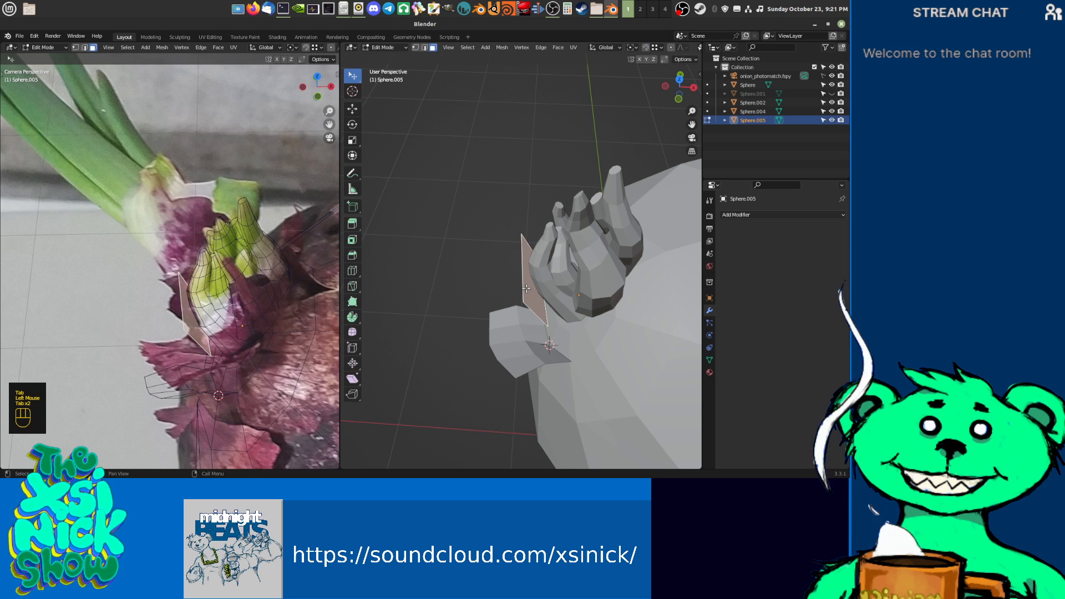
{"action": "key", "text": "Tab"}
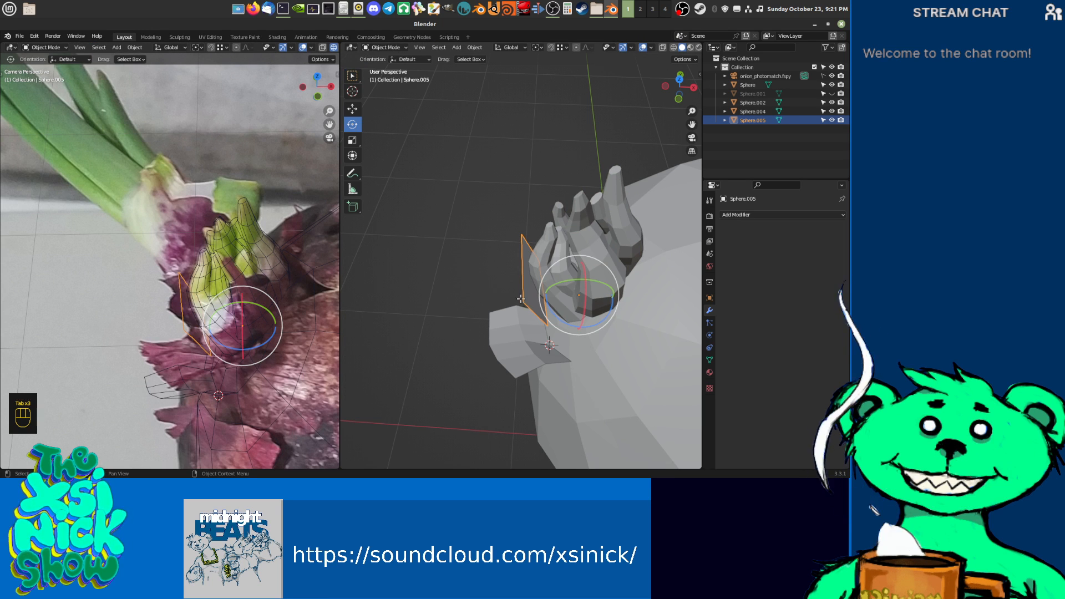
{"action": "key", "text": "Tab"}
{"action": "key", "text": "ctrl+Tab"}
{"action": "left_click", "coordinate": [175, 246]}
{"action": "left_click_drag", "start_coordinate": [190, 329], "coordinate": [164, 301]}
Step: Move the skin face's upper edge about 0.50 m up to the rear sprout's tip in the camera view
{"action": "key", "text": "ctrl+Tab"}
{"action": "left_click", "coordinate": [176, 289]}
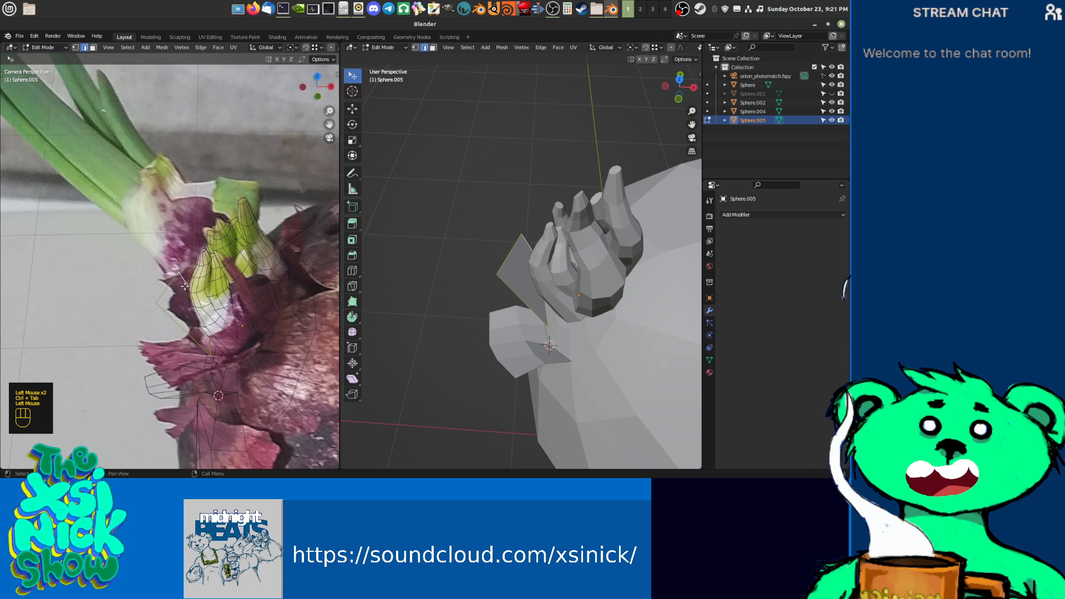
{"action": "left_click", "coordinate": [184, 286]}
{"action": "key", "text": "g"}
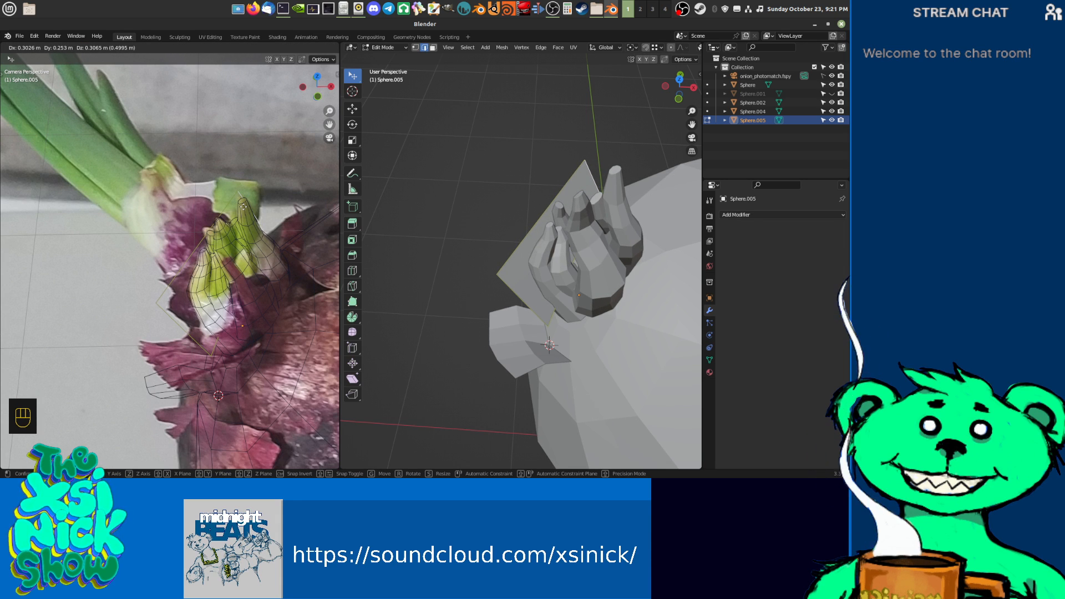
{"action": "left_click", "coordinate": [243, 206]}
{"action": "middle_click_drag", "start_coordinate": [654, 183], "coordinate": [696, 173]}
{"action": "middle_click_drag", "start_coordinate": [444, 265], "coordinate": [487, 250], "text": "shift"}
Step: Switch to vertex selection, shift a corner of the skin face around the sprouts, and restore the camera view
{"action": "key", "text": "ctrl+Tab"}
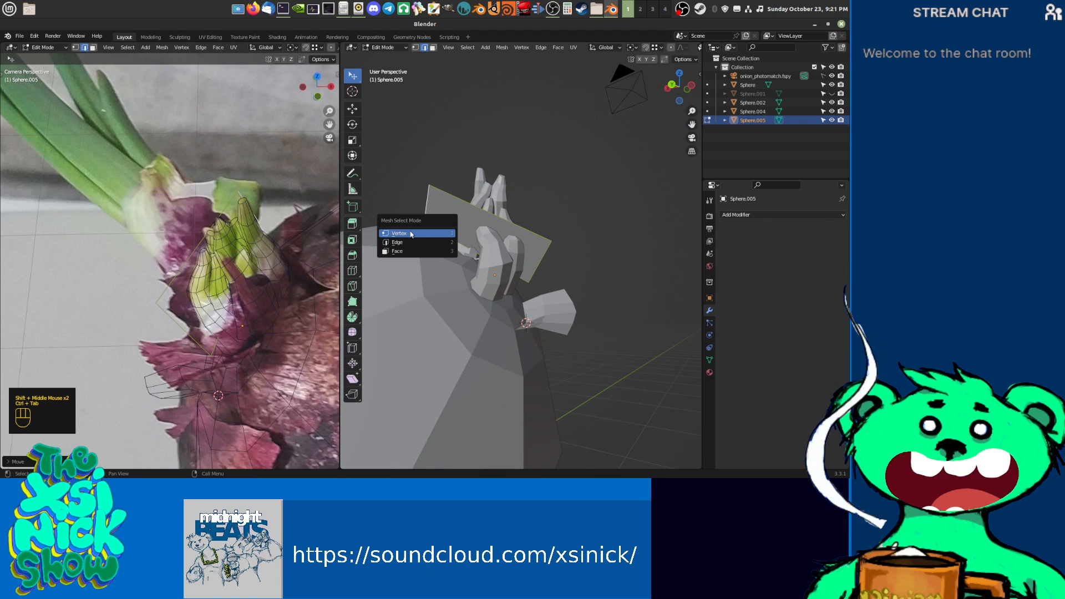
{"action": "left_click", "coordinate": [414, 233]}
{"action": "middle_click_drag", "start_coordinate": [151, 282], "coordinate": [96, 283]}
{"action": "left_click_drag", "start_coordinate": [426, 226], "coordinate": [419, 252]}
{"action": "middle_click_drag", "start_coordinate": [521, 303], "coordinate": [502, 301]}
{"action": "middle_click_drag", "start_coordinate": [501, 301], "coordinate": [535, 297], "text": "shift"}
{"action": "left_click_drag", "start_coordinate": [572, 272], "coordinate": [570, 287], "text": "ctrl"}
{"action": "middle_click_drag", "start_coordinate": [175, 193], "coordinate": [209, 226]}
{"action": "left_click", "coordinate": [209, 210]}
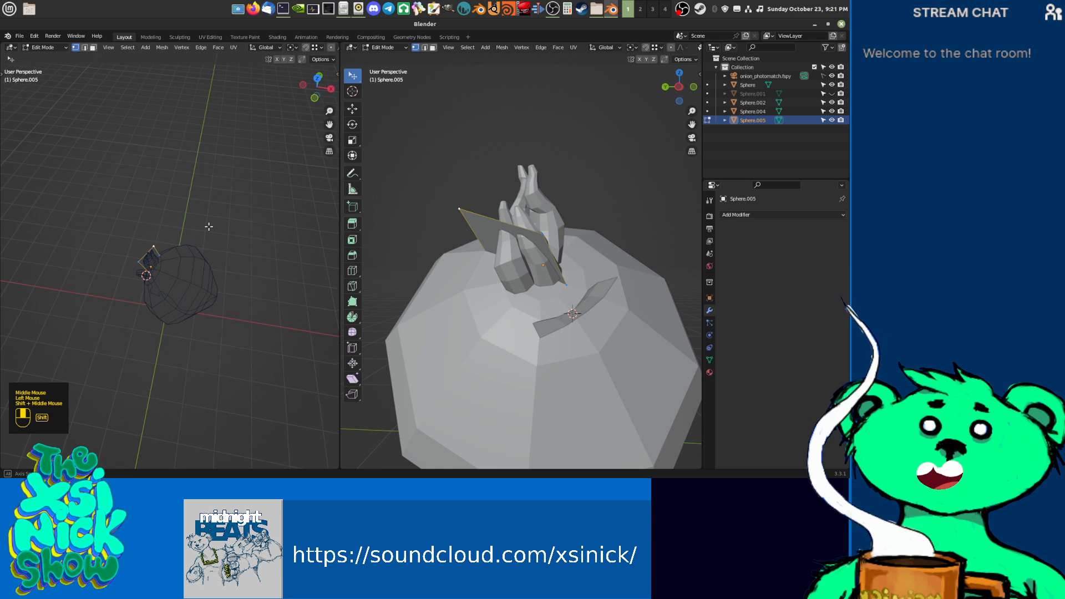
{"action": "key", "text": "KP_5"}
{"action": "key", "text": "KP_0"}
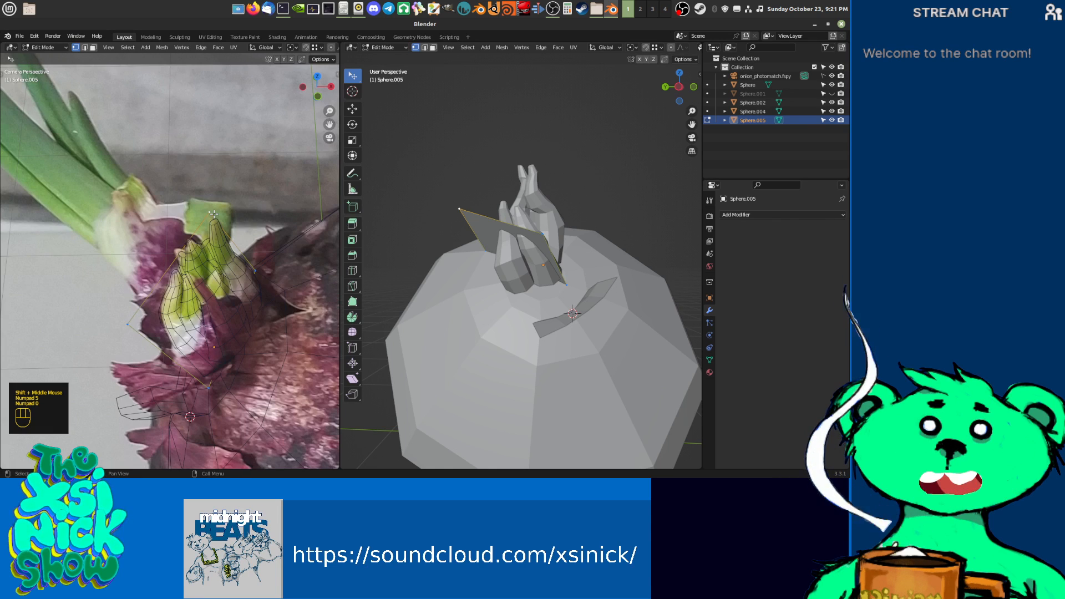
Step: Reposition the skin face's outer corners behind the sprouts to follow the base of the tall shoot in the photo
{"action": "left_click", "coordinate": [209, 215]}
{"action": "left_click_drag", "start_coordinate": [208, 216], "coordinate": [134, 318]}
{"action": "middle_click_drag", "start_coordinate": [560, 255], "coordinate": [535, 269]}
{"action": "left_click_drag", "start_coordinate": [538, 240], "coordinate": [525, 253]}
{"action": "left_click_drag", "start_coordinate": [500, 178], "coordinate": [485, 191]}
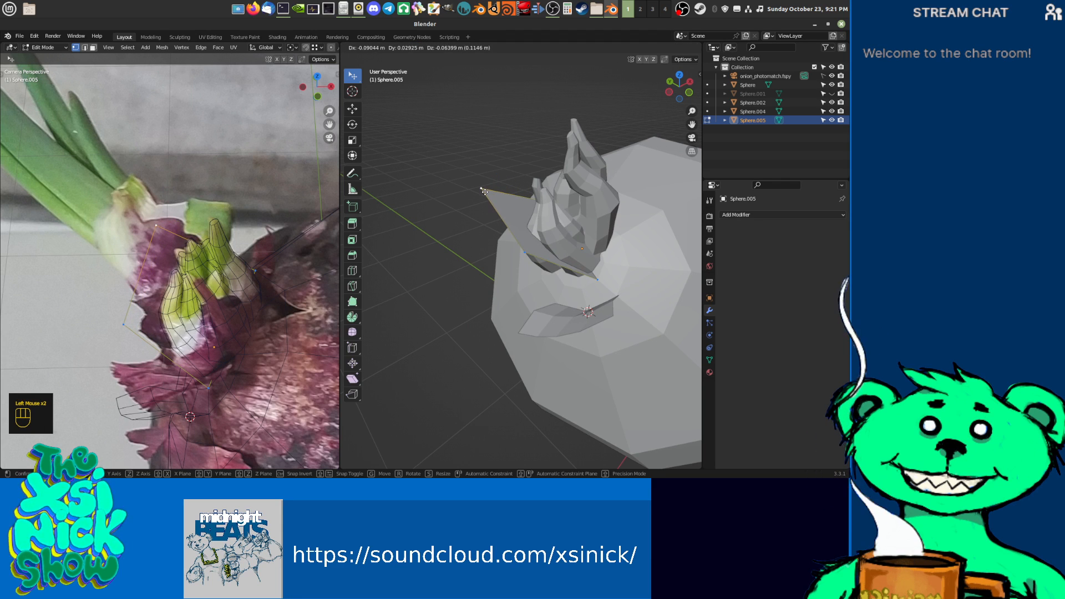
{"action": "left_click_drag", "start_coordinate": [153, 224], "coordinate": [132, 297]}
{"action": "middle_click_drag", "start_coordinate": [206, 302], "coordinate": [213, 305], "text": "shift"}
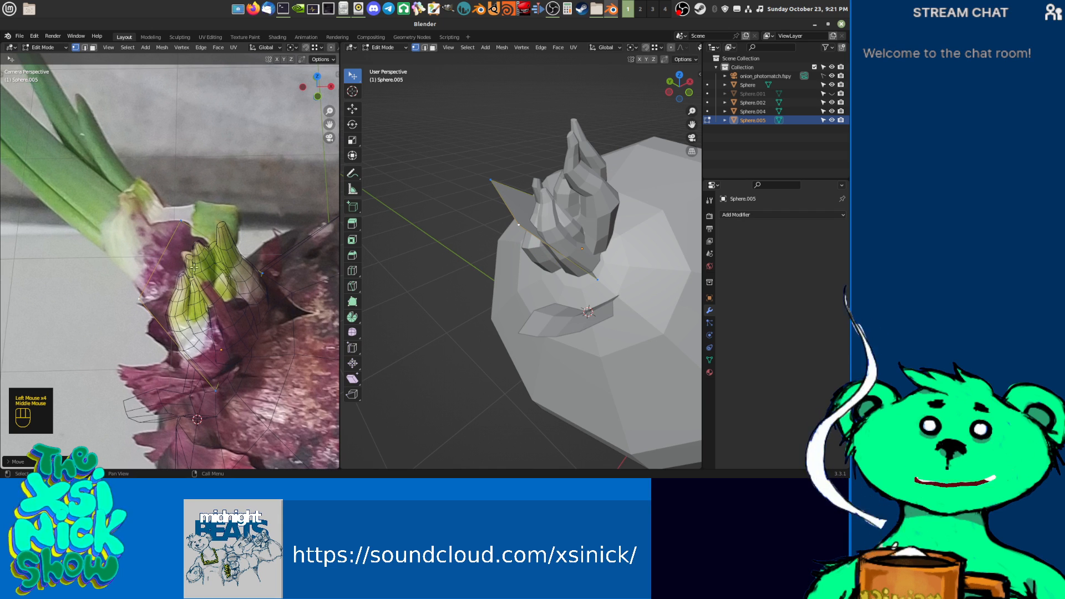
Step: Extrude the skin face's two upper vertices to the neck of the tall shoot and scale the new edge down
{"action": "middle_click_drag", "start_coordinate": [177, 230], "coordinate": [233, 252]}
{"action": "left_click", "coordinate": [221, 269]}
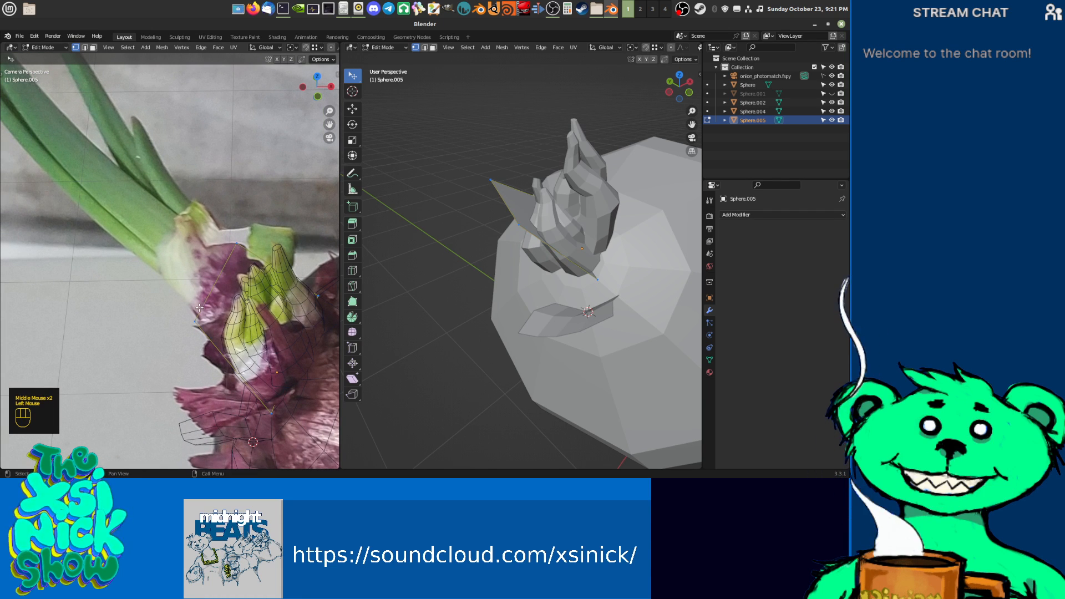
{"action": "left_click", "coordinate": [237, 244], "text": "shift"}
{"action": "middle_click_drag", "start_coordinate": [202, 239], "coordinate": [234, 286]}
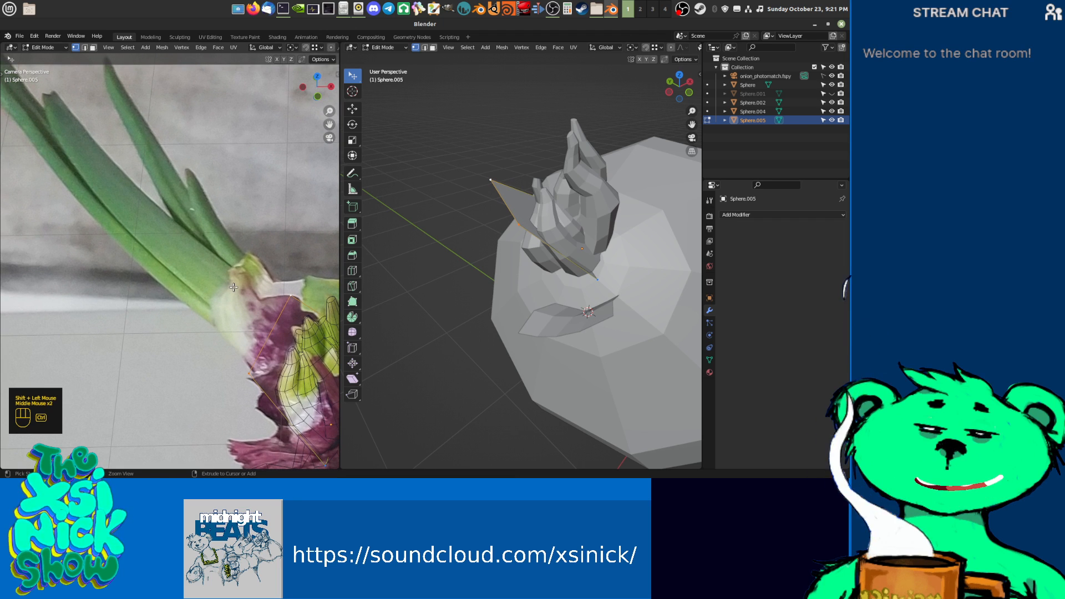
{"action": "right_click", "coordinate": [234, 286], "text": "ctrl"}
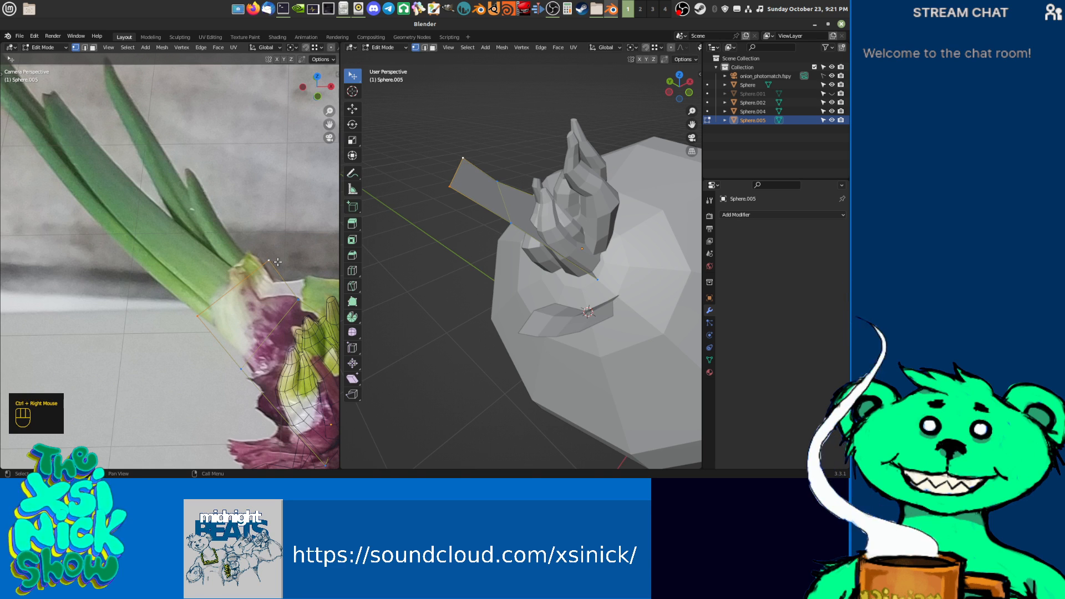
{"action": "key", "text": "s"}
{"action": "left_click", "coordinate": [251, 275]}
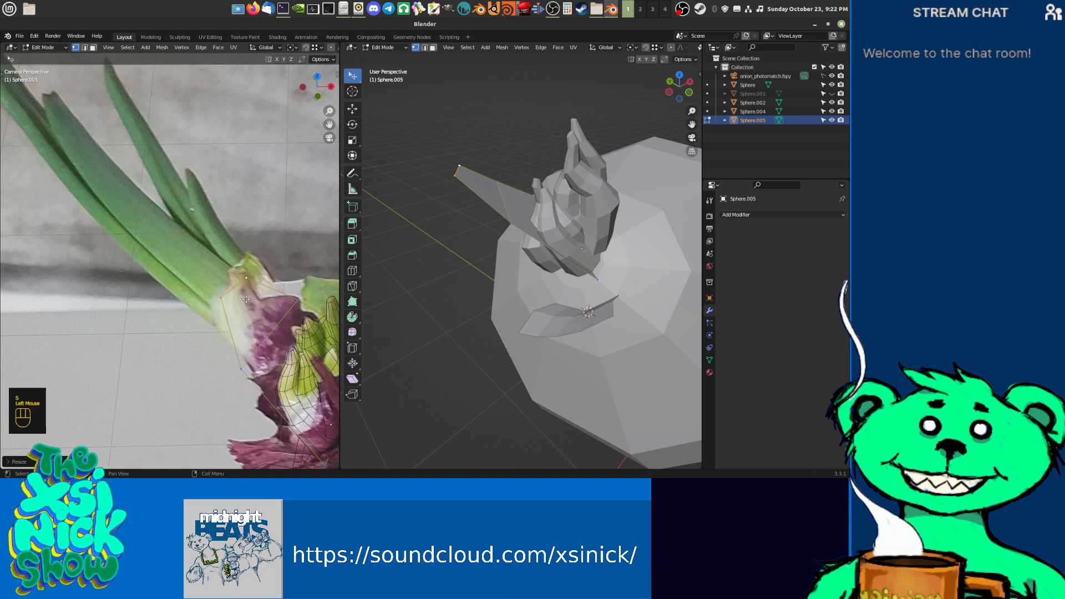
Step: Shift the extruded edge about 0.06 m outward and widen it to span the shoot's neck
{"action": "middle_click_drag", "start_coordinate": [241, 294], "coordinate": [231, 301]}
{"action": "key", "text": "g"}
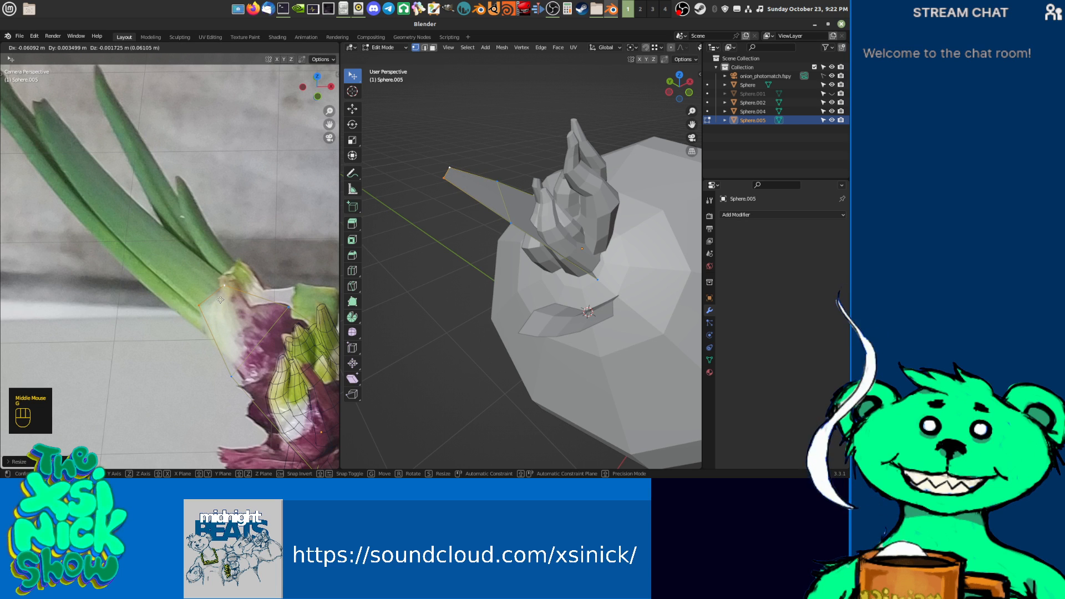
{"action": "left_click", "coordinate": [221, 299]}
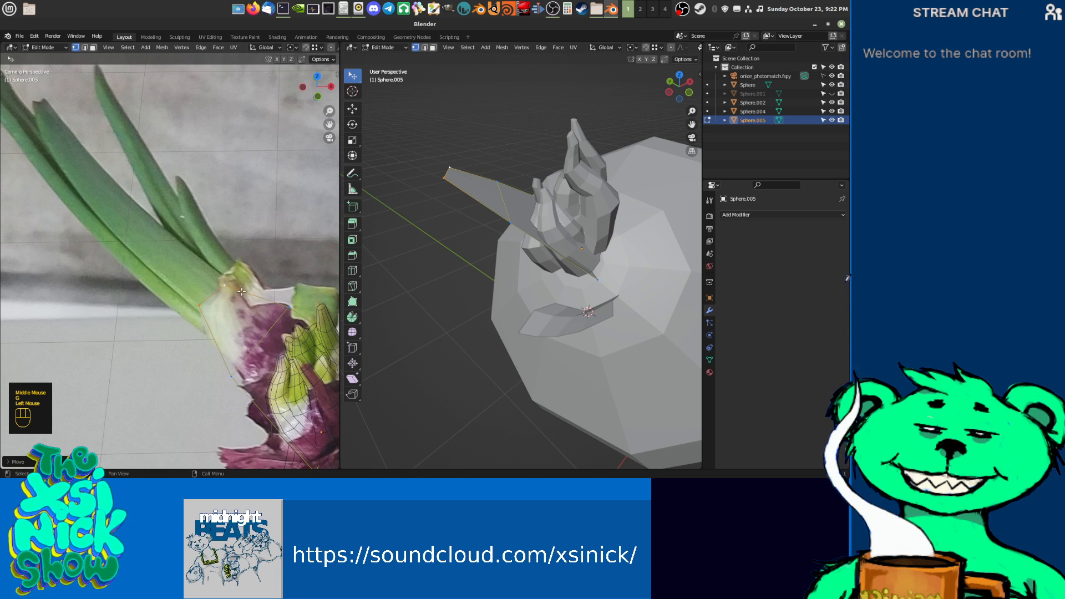
{"action": "key", "text": "s"}
{"action": "left_click", "coordinate": [261, 275]}
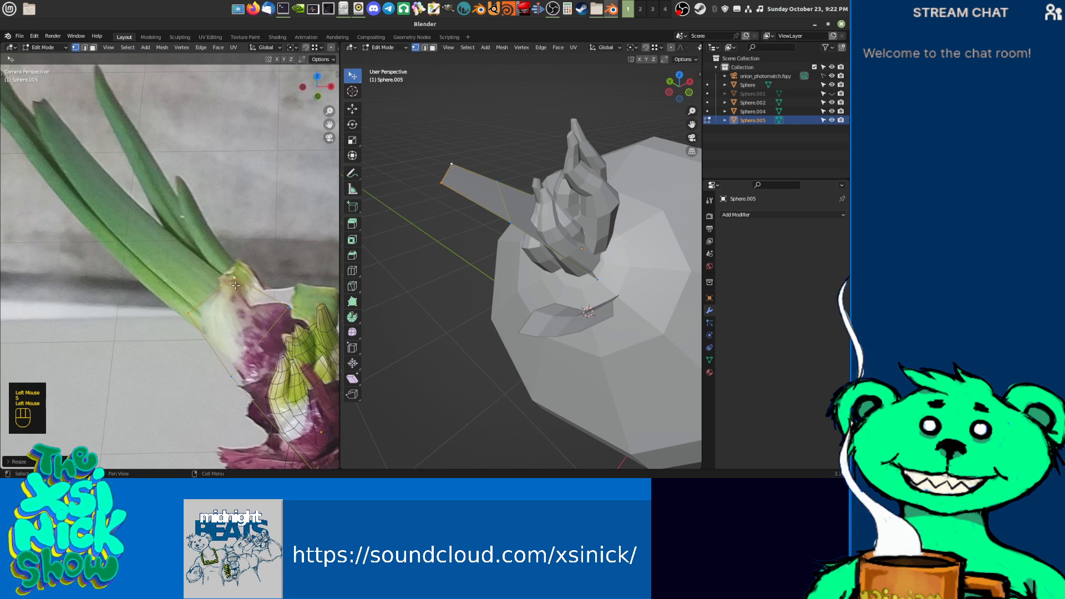
Step: Extrude the neck edge up to the tip of the middle green leaf and scale it down to a narrow point
{"action": "scroll", "coordinate": [233, 277], "scroll_direction": "down", "scroll_amount": 3}
{"action": "mouse_move", "coordinate": [233, 278]}
{"action": "middle_mouse_down"}
{"action": "mouse_move", "coordinate": [199, 272]}
{"action": "mouse_move", "coordinate": [241, 295]}
{"action": "middle_mouse_up"}
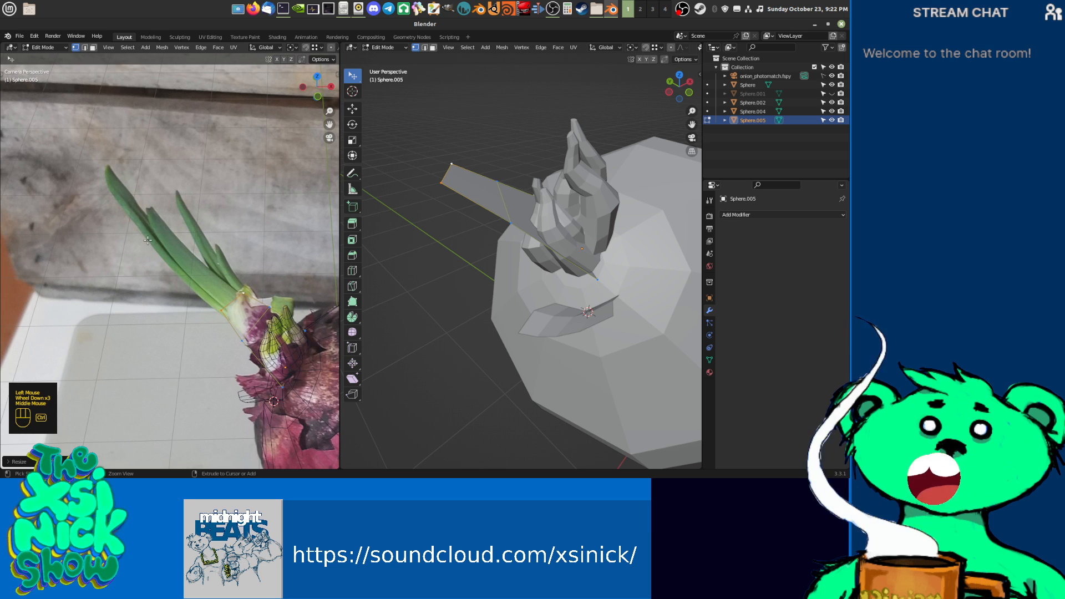
{"action": "right_click", "coordinate": [147, 209], "text": "ctrl"}
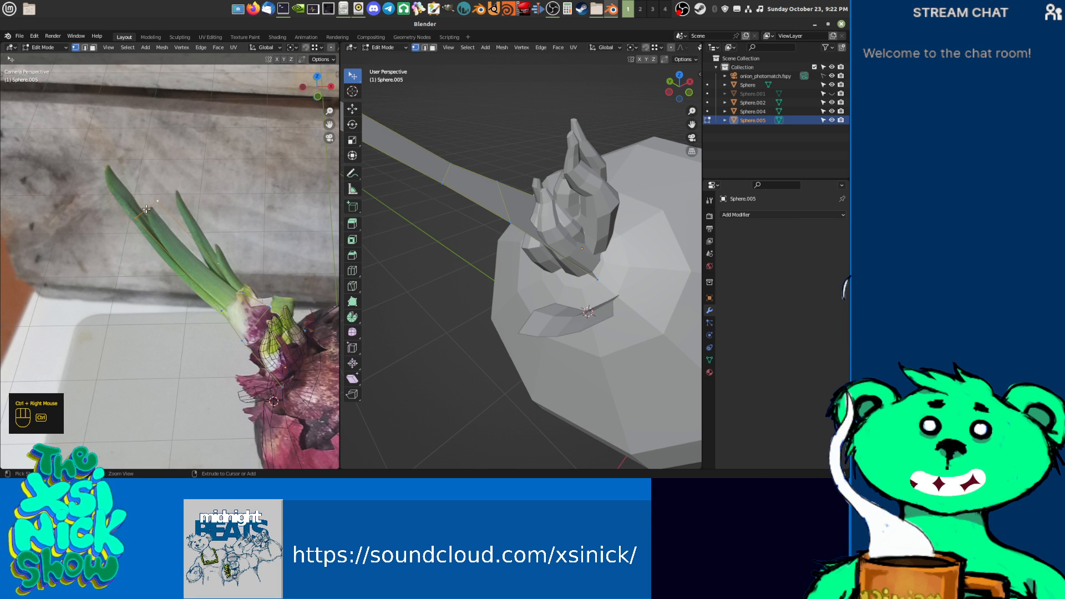
{"action": "scroll", "coordinate": [508, 272], "scroll_direction": "down", "scroll_amount": 4}
{"action": "middle_click_drag", "start_coordinate": [488, 256], "coordinate": [472, 282], "text": "shift"}
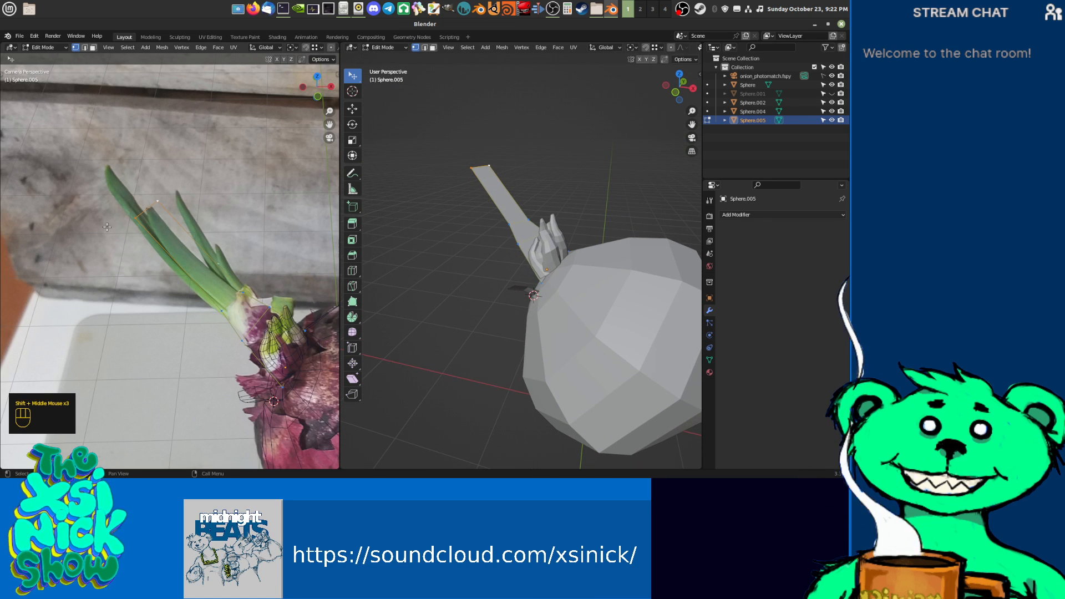
{"action": "scroll", "coordinate": [202, 200], "scroll_direction": "up", "scroll_amount": 2}
{"action": "middle_click", "coordinate": [212, 205]}
{"action": "key", "text": "s"}
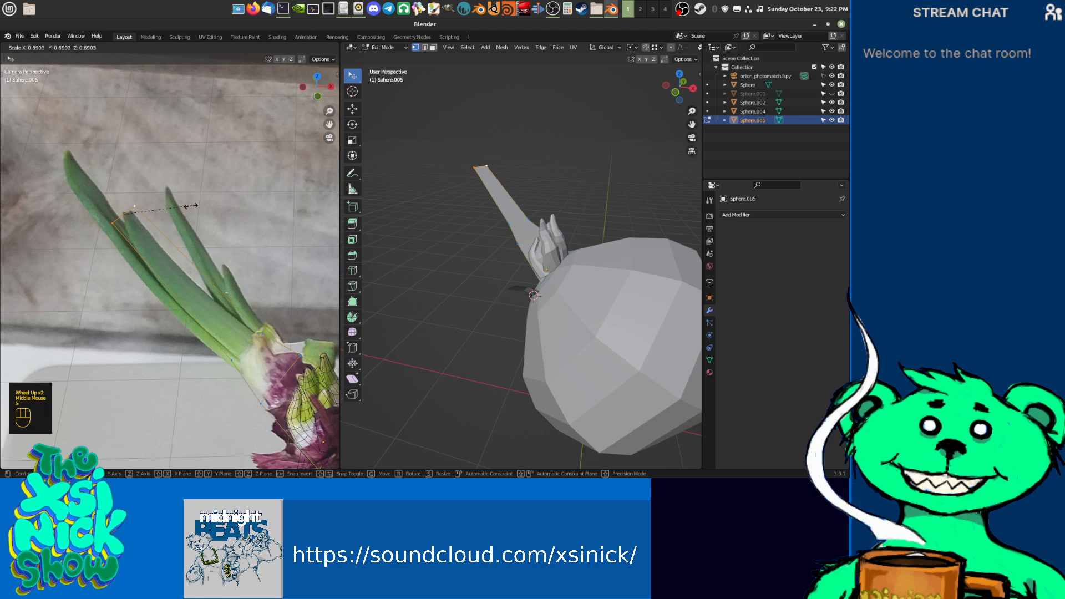
{"action": "left_click", "coordinate": [143, 230]}
Step: Align the strip's tip with the leaf tip and move its lower vertices to the shoot's neck in the photo
{"action": "scroll", "coordinate": [143, 230], "scroll_direction": "up", "scroll_amount": 2}
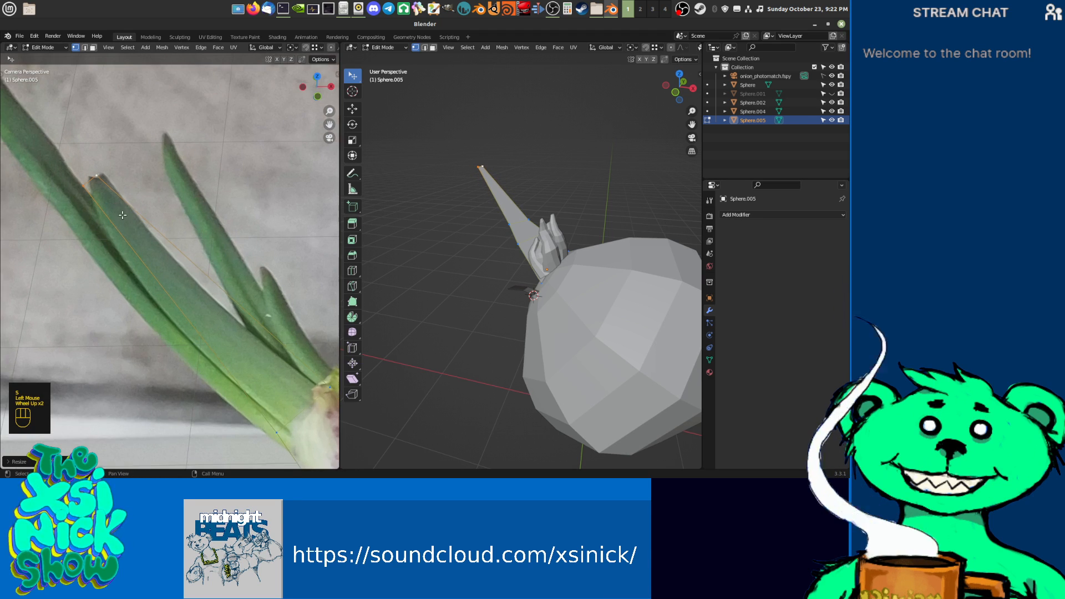
{"action": "middle_click_drag", "start_coordinate": [143, 230], "coordinate": [169, 281]}
{"action": "mouse_move", "coordinate": [122, 220]}
{"action": "left_mouse_down"}
{"action": "mouse_move", "coordinate": [135, 225]}
{"action": "mouse_move", "coordinate": [107, 233]}
{"action": "mouse_move", "coordinate": [116, 230]}
{"action": "left_mouse_up"}
{"action": "middle_click_drag", "start_coordinate": [222, 327], "coordinate": [133, 225]}
{"action": "middle_click_drag", "start_coordinate": [255, 360], "coordinate": [216, 289]}
{"action": "left_click_drag", "start_coordinate": [213, 396], "coordinate": [232, 380]}
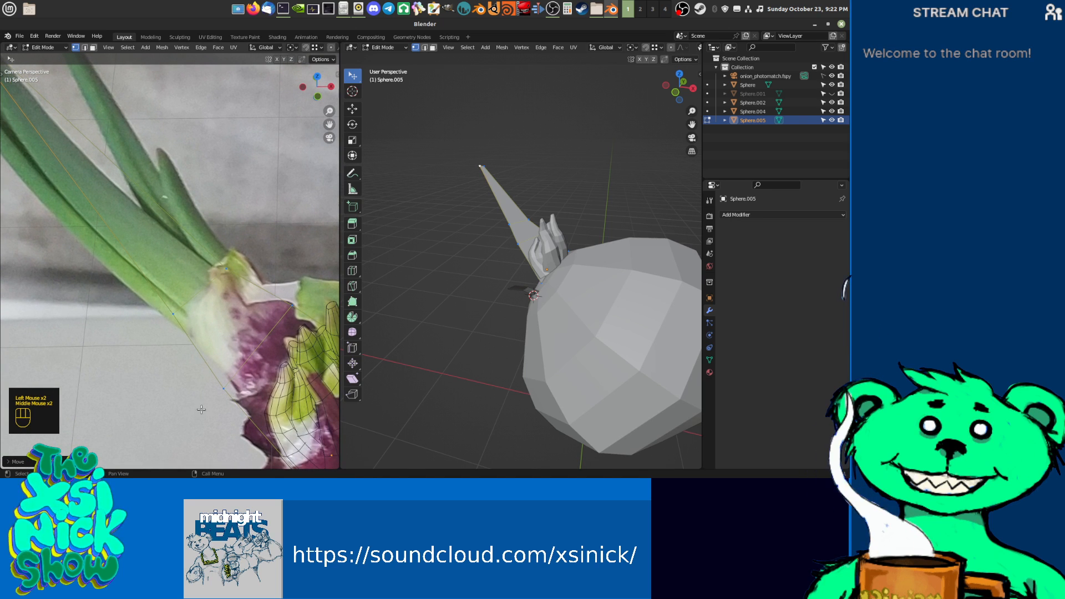
{"action": "left_click_drag", "start_coordinate": [294, 310], "coordinate": [195, 308]}
Step: Add four loop cuts across the long leaf strip and shift them about 0.05 m to follow the leaf's bend
{"action": "middle_click_drag", "start_coordinate": [139, 249], "coordinate": [175, 262]}
{"action": "middle_click_drag", "start_coordinate": [165, 207], "coordinate": [179, 272]}
{"action": "key", "text": "ctrl+r"}
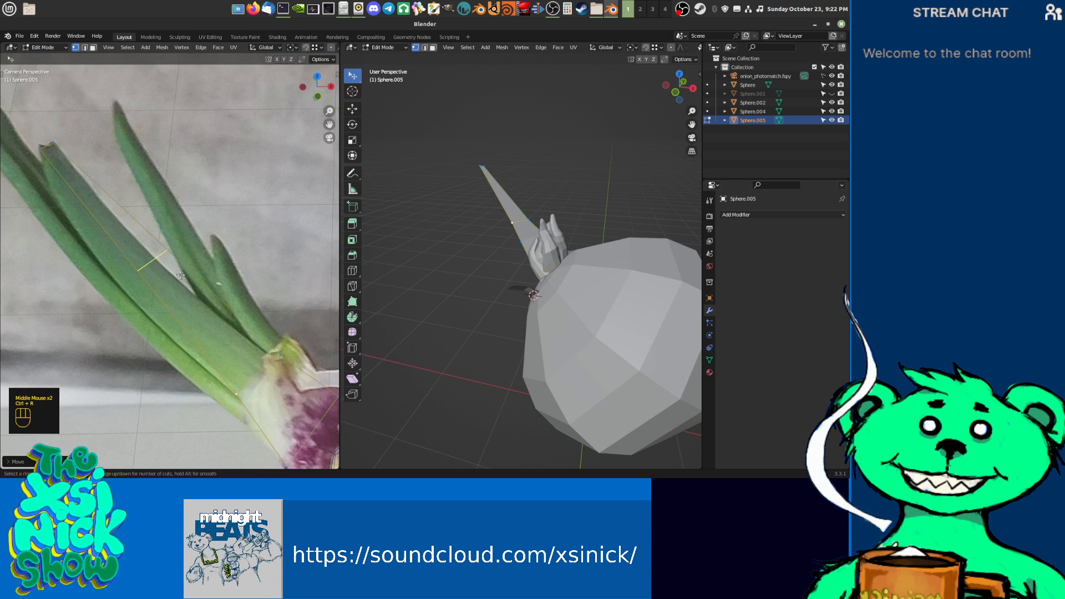
{"action": "scroll", "coordinate": [180, 274], "scroll_direction": "up", "scroll_amount": 3}
{"action": "left_click", "coordinate": [180, 274]}
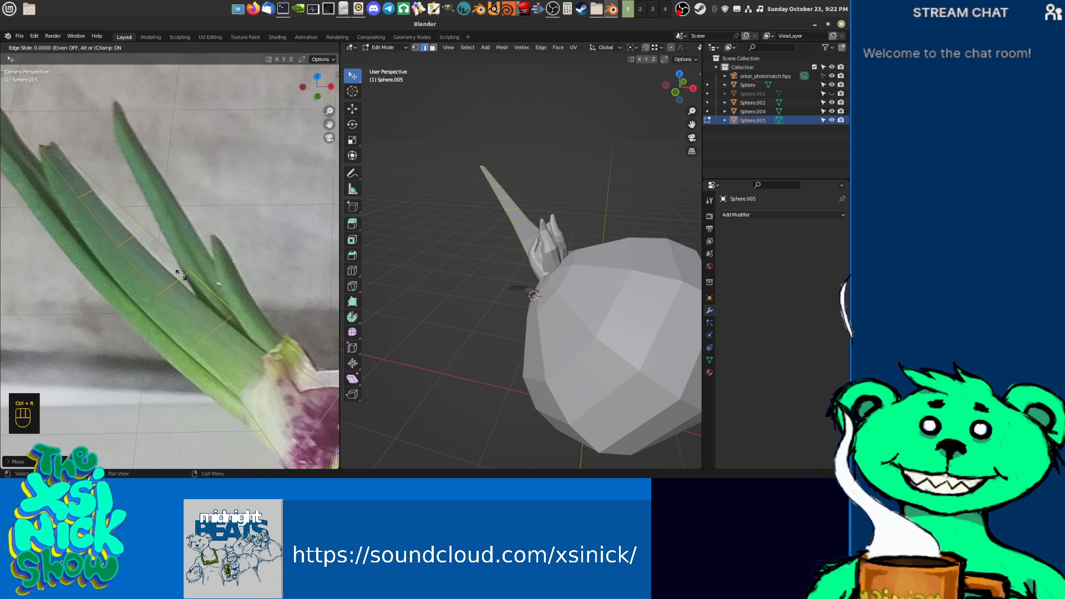
{"action": "left_click", "coordinate": [181, 275]}
{"action": "key", "text": "g"}
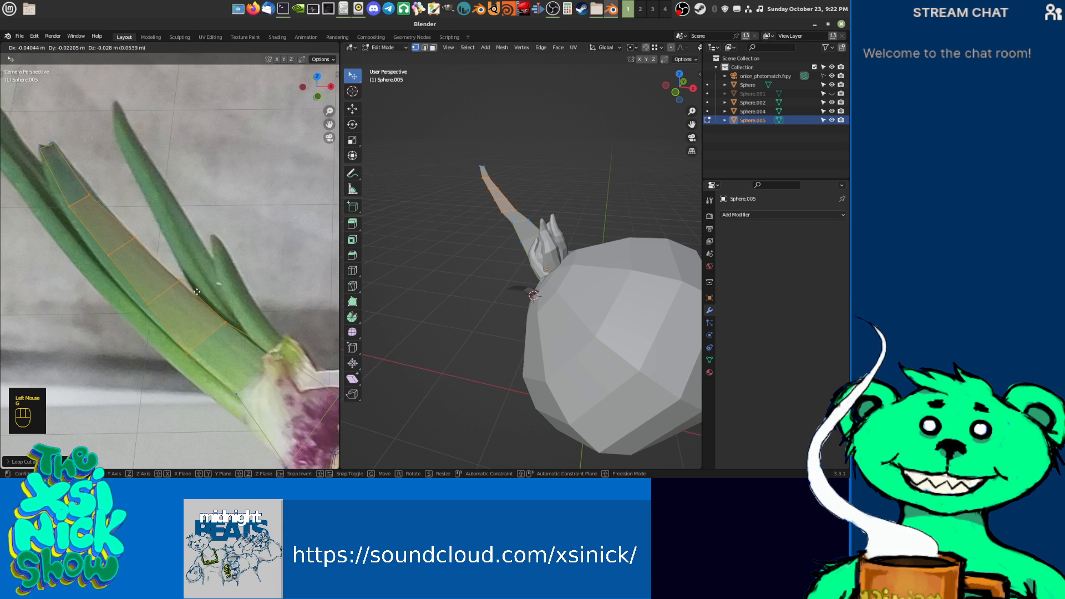
{"action": "left_click", "coordinate": [201, 292]}
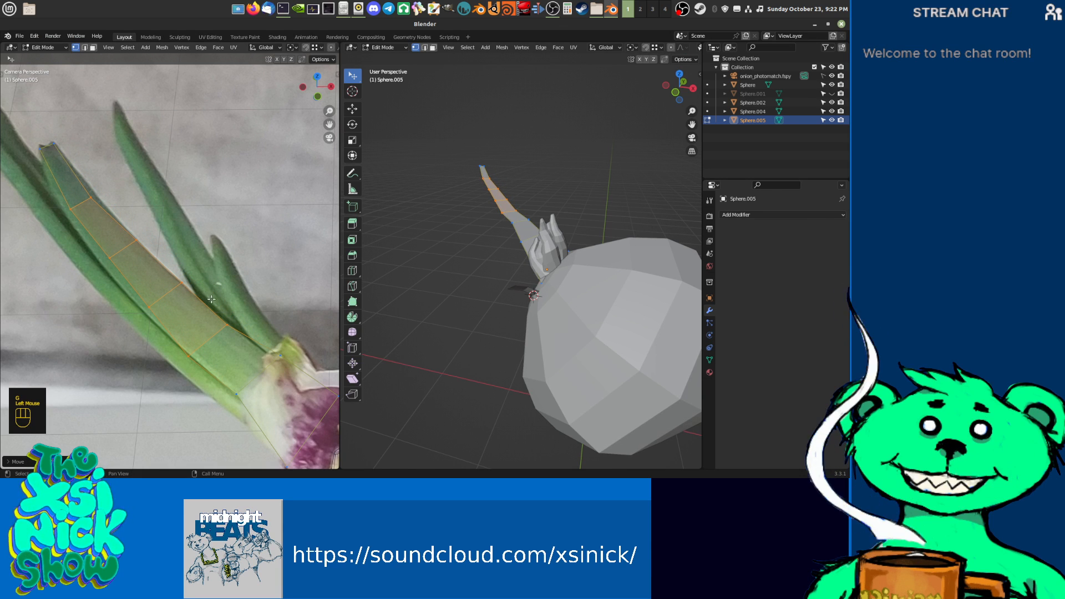
Step: Move the individual loop-cut vertices onto both edges of the green leaf in the camera view
{"action": "left_click", "coordinate": [115, 235]}
{"action": "left_click", "coordinate": [135, 237]}
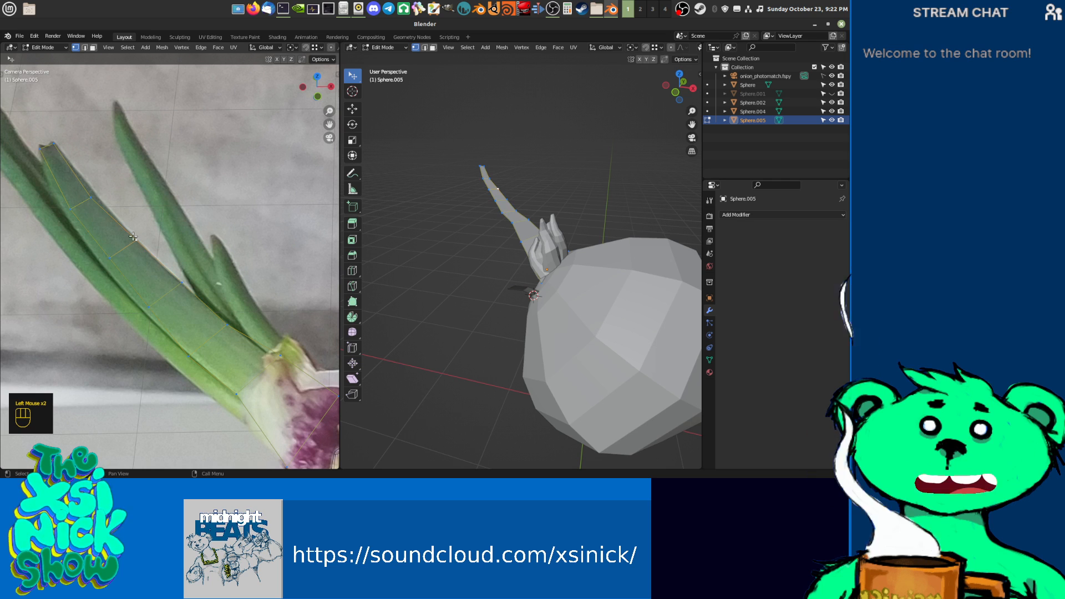
{"action": "left_click_drag", "start_coordinate": [91, 197], "coordinate": [93, 192]}
{"action": "left_click_drag", "start_coordinate": [71, 209], "coordinate": [66, 212]}
{"action": "left_click_drag", "start_coordinate": [109, 260], "coordinate": [105, 276]}
{"action": "left_click", "coordinate": [102, 275]}
{"action": "left_click_drag", "start_coordinate": [146, 314], "coordinate": [145, 315]}
{"action": "left_click_drag", "start_coordinate": [230, 330], "coordinate": [233, 326]}
{"action": "left_click_drag", "start_coordinate": [280, 355], "coordinate": [275, 360]}
Step: Fine-tune the vertices at the leaf strip's lower end where it meets the shoot's neck
{"action": "middle_click_drag", "start_coordinate": [306, 452], "coordinate": [253, 378]}
{"action": "left_click_drag", "start_coordinate": [240, 393], "coordinate": [241, 391]}
{"action": "left_click_drag", "start_coordinate": [288, 324], "coordinate": [284, 329]}
{"action": "middle_click_drag", "start_coordinate": [201, 290], "coordinate": [257, 314]}
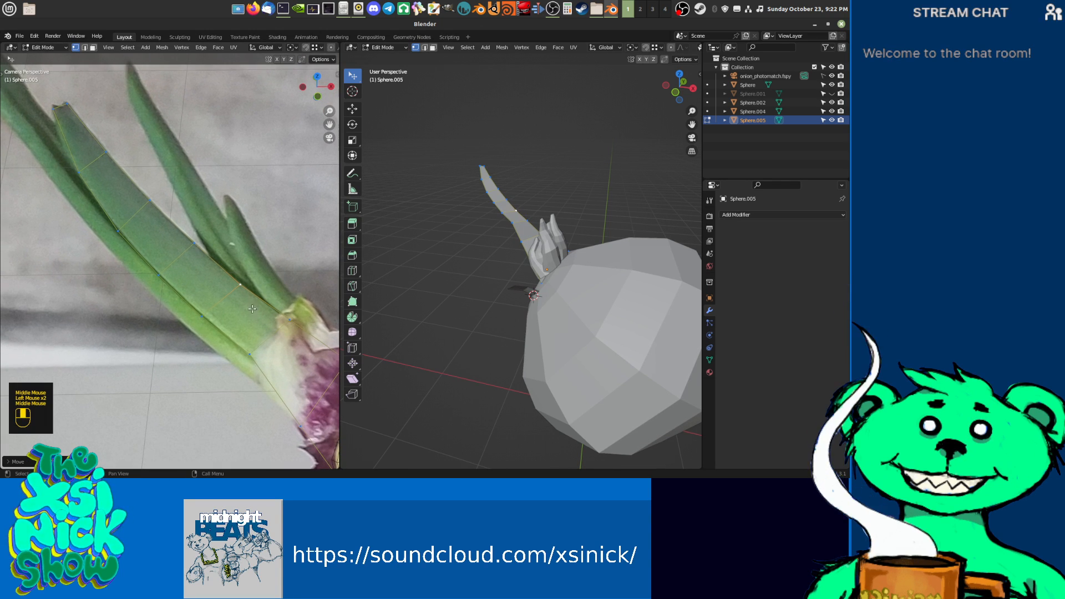
{"action": "middle_click_drag", "start_coordinate": [502, 248], "coordinate": [616, 238], "text": "shift"}
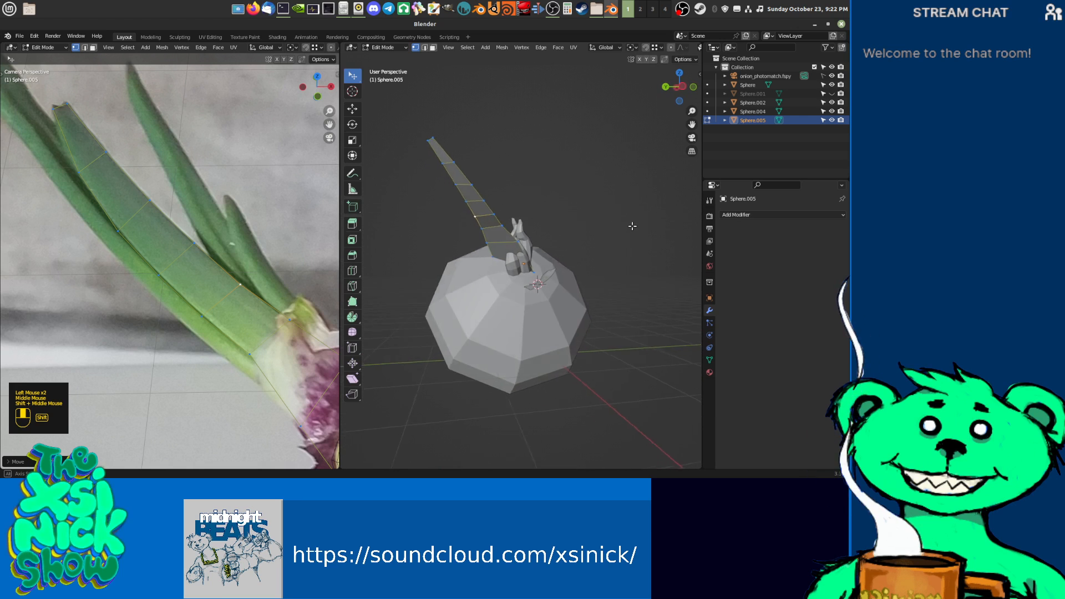
Step: Add a lengthwise loop cut down the middle of the leaf strip and offset its lower centre vertices by about 0.02 m
{"action": "key", "text": "ctrl+r"}
{"action": "left_click", "coordinate": [227, 293]}
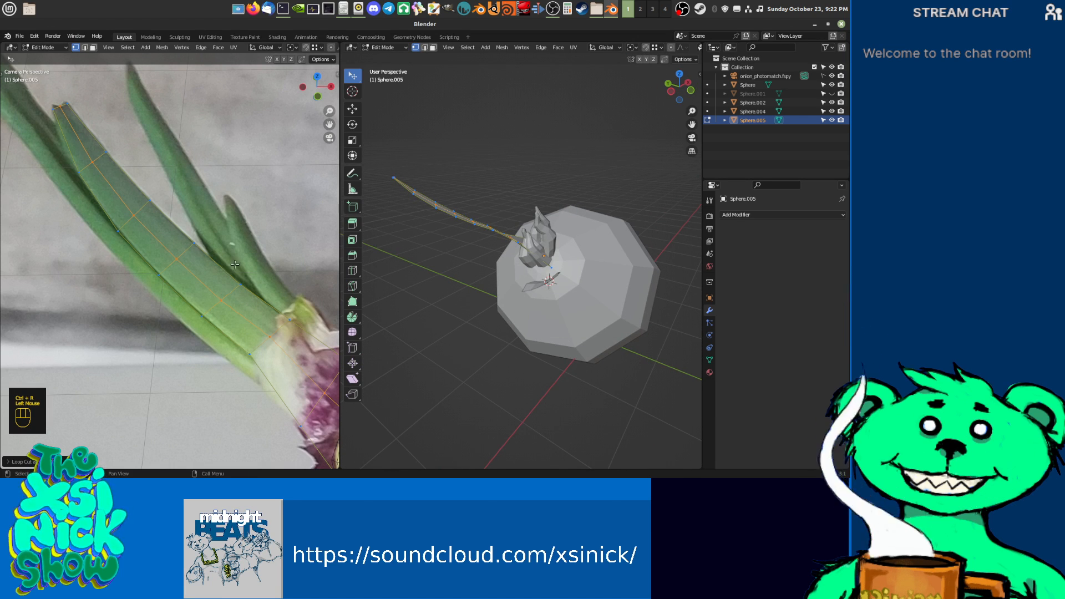
{"action": "middle_click_drag", "start_coordinate": [562, 223], "coordinate": [569, 290]}
{"action": "scroll", "coordinate": [627, 290], "scroll_direction": "up", "scroll_amount": 2}
{"action": "left_click_drag", "start_coordinate": [551, 299], "coordinate": [592, 284]}
{"action": "middle_click_drag", "start_coordinate": [632, 284], "coordinate": [585, 290]}
{"action": "left_click_drag", "start_coordinate": [586, 293], "coordinate": [585, 287]}
{"action": "middle_click_drag", "start_coordinate": [586, 285], "coordinate": [637, 284]}
{"action": "middle_click_drag", "start_coordinate": [525, 266], "coordinate": [574, 271], "text": "shift"}
{"action": "middle_click_drag", "start_coordinate": [575, 271], "coordinate": [578, 250]}
{"action": "key", "text": "t"}
{"action": "middle_click_drag", "start_coordinate": [578, 250], "coordinate": [577, 248]}
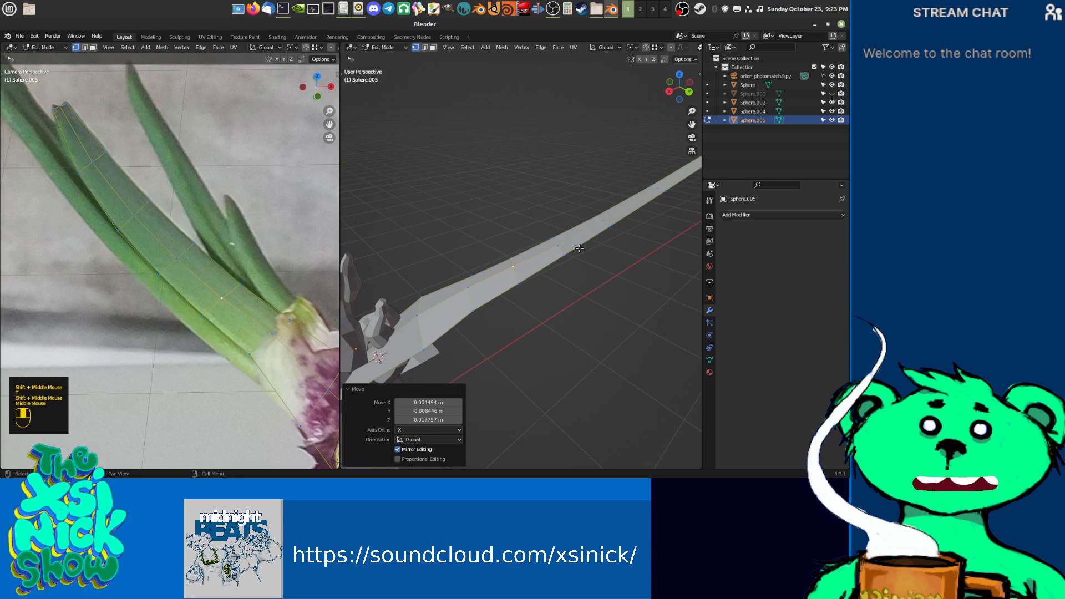
Step: Shift the remaining centre-line vertices up to the leaf tip to give the strip a curved cross-section
{"action": "left_click_drag", "start_coordinate": [557, 248], "coordinate": [556, 241]}
{"action": "middle_click_drag", "start_coordinate": [587, 254], "coordinate": [577, 247]}
{"action": "middle_click_drag", "start_coordinate": [587, 262], "coordinate": [580, 247], "text": "shift"}
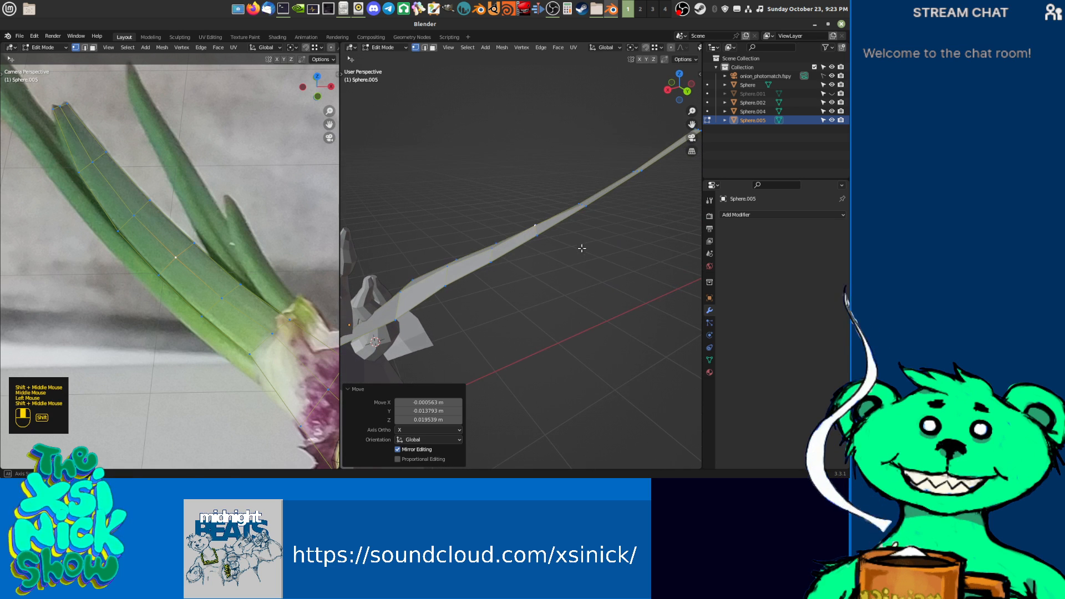
{"action": "left_click", "coordinate": [581, 202]}
{"action": "left_click_drag", "start_coordinate": [581, 202], "coordinate": [580, 200]}
{"action": "middle_click_drag", "start_coordinate": [622, 170], "coordinate": [589, 228], "text": "shift"}
{"action": "left_click_drag", "start_coordinate": [601, 235], "coordinate": [599, 230]}
{"action": "key", "text": "ctrl+z"}
{"action": "middle_click_drag", "start_coordinate": [615, 200], "coordinate": [610, 214]}
{"action": "left_click_drag", "start_coordinate": [619, 233], "coordinate": [615, 228]}
{"action": "middle_click_drag", "start_coordinate": [616, 228], "coordinate": [673, 277], "text": "shift"}
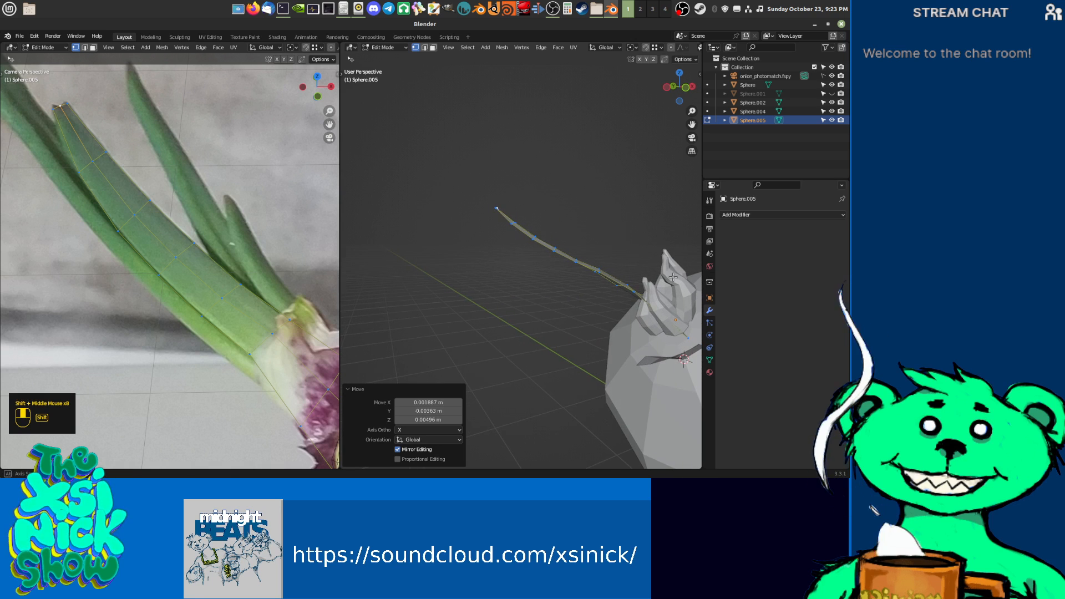
Step: Add a Solidify modifier to the leaf strip with a thickness of 0.05 m
{"action": "scroll", "coordinate": [228, 291], "scroll_direction": "down", "scroll_amount": 2}
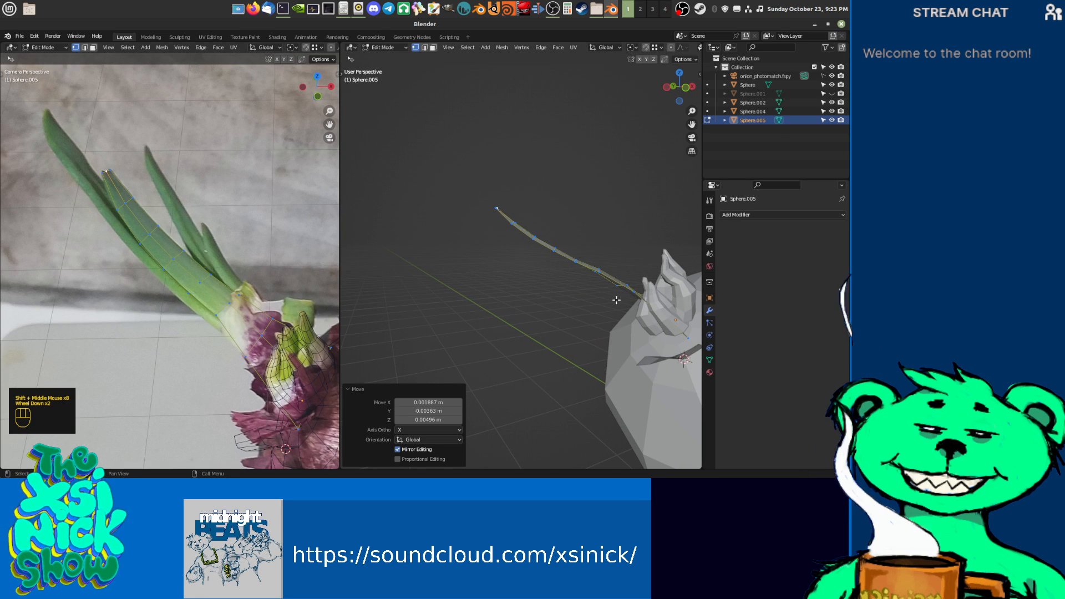
{"action": "left_click", "coordinate": [785, 215]}
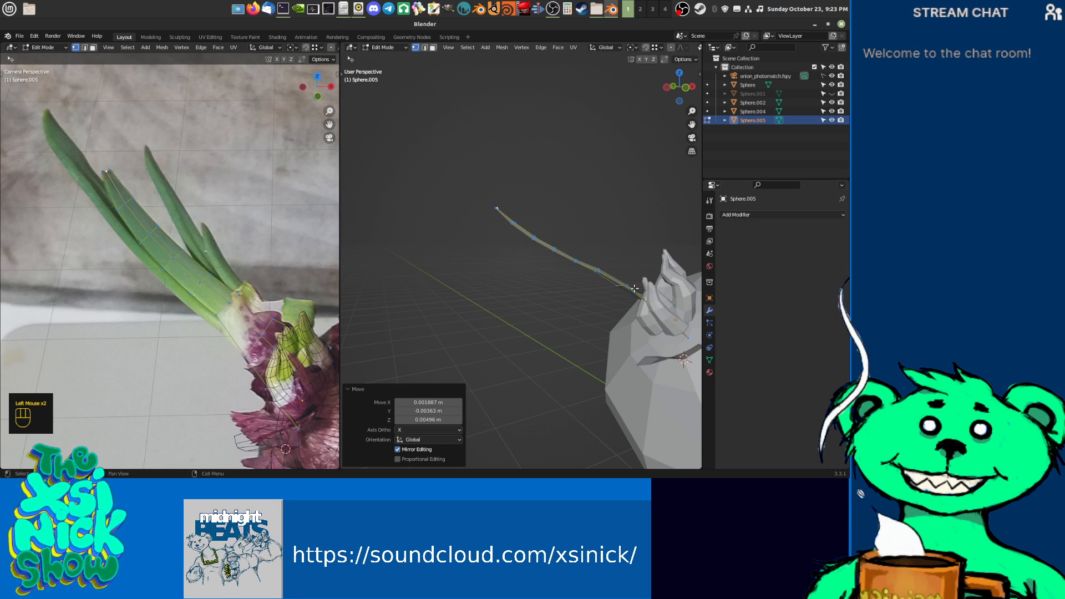
{"action": "left_click", "coordinate": [793, 215]}
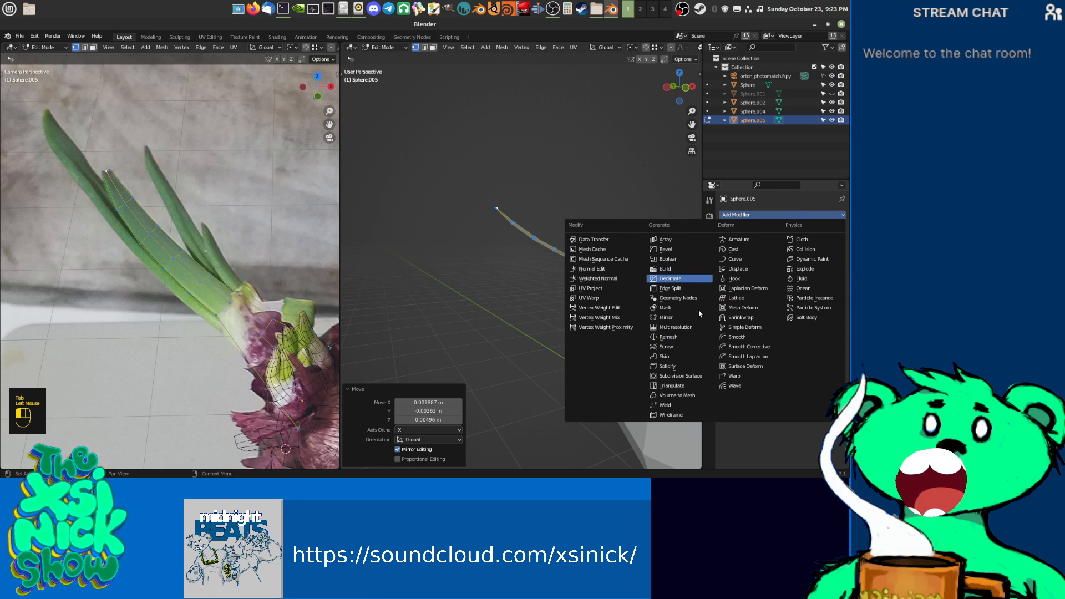
{"action": "left_click", "coordinate": [680, 367]}
{"action": "scroll", "coordinate": [518, 285], "scroll_direction": "up", "scroll_amount": 3, "text": "shift"}
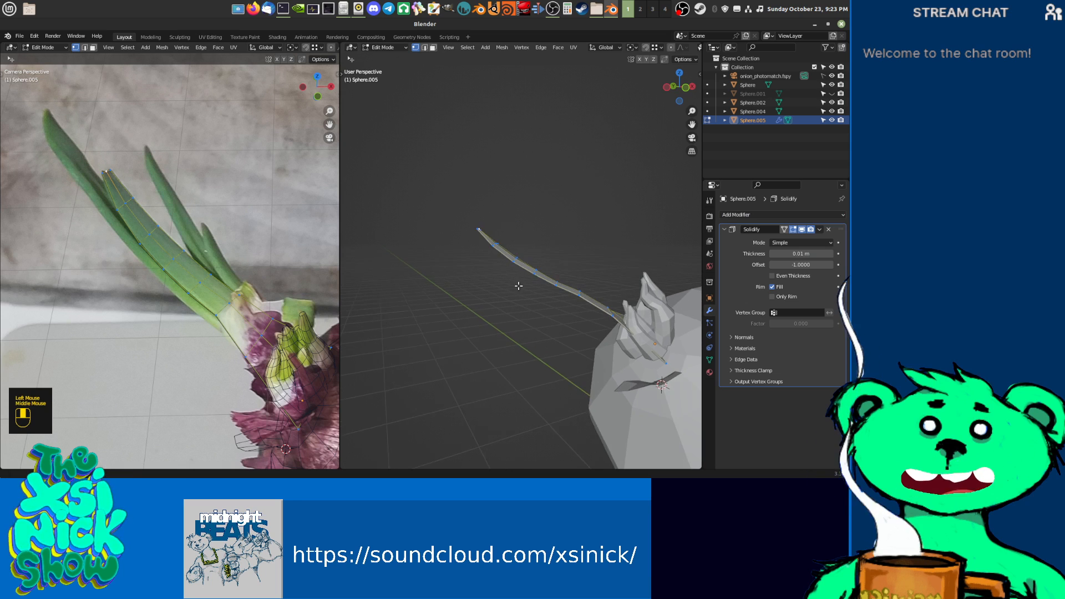
{"action": "mouse_move", "coordinate": [556, 315]}
{"action": "middle_mouse_down", "text": "shift"}
{"action": "mouse_move", "coordinate": [637, 290]}
{"action": "mouse_move", "coordinate": [552, 304]}
{"action": "mouse_move", "coordinate": [613, 294]}
{"action": "mouse_move", "coordinate": [549, 324]}
{"action": "middle_mouse_up", "text": "shift"}
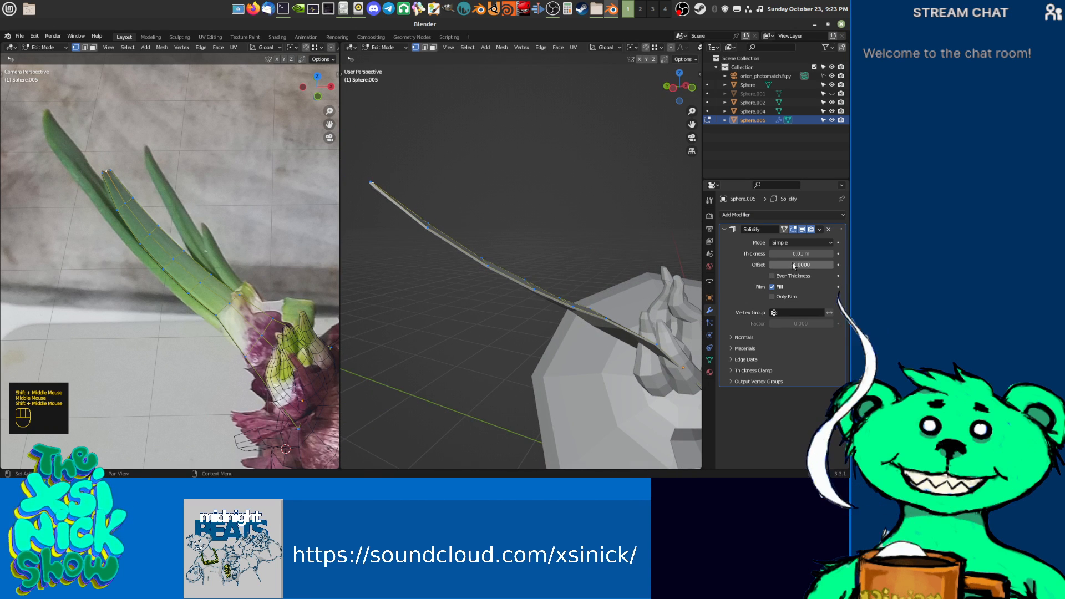
{"action": "mouse_move", "coordinate": [800, 256]}
{"action": "left_mouse_down"}
{"action": "mouse_move", "coordinate": [826, 256]}
{"action": "mouse_move", "coordinate": [811, 256]}
{"action": "left_mouse_up"}
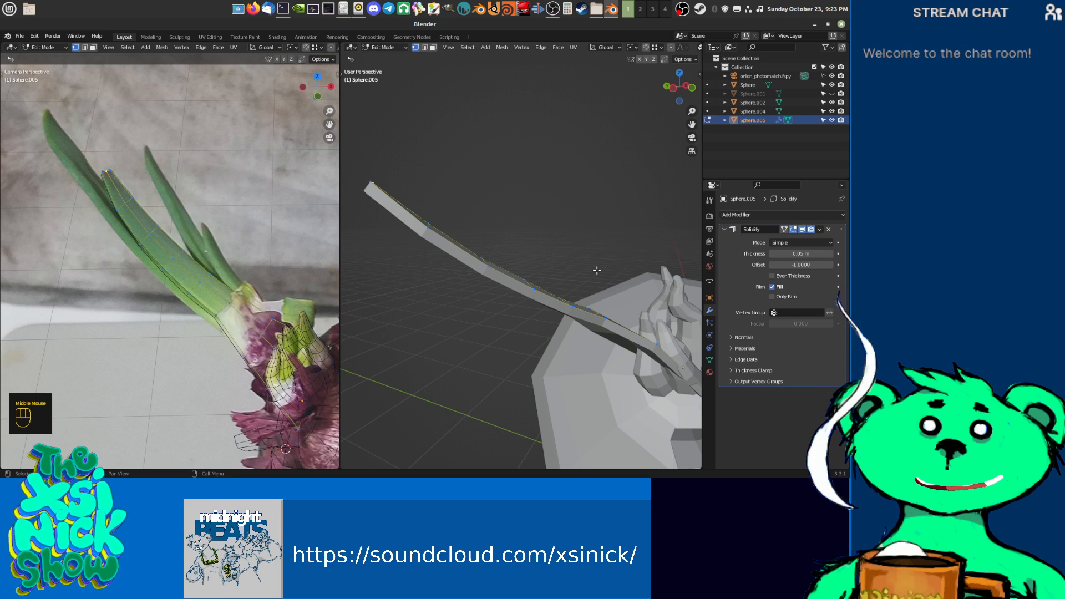
Step: Leave mesh editing and apply the Solidify modifier to the leaf
{"action": "left_click", "coordinate": [820, 230]}
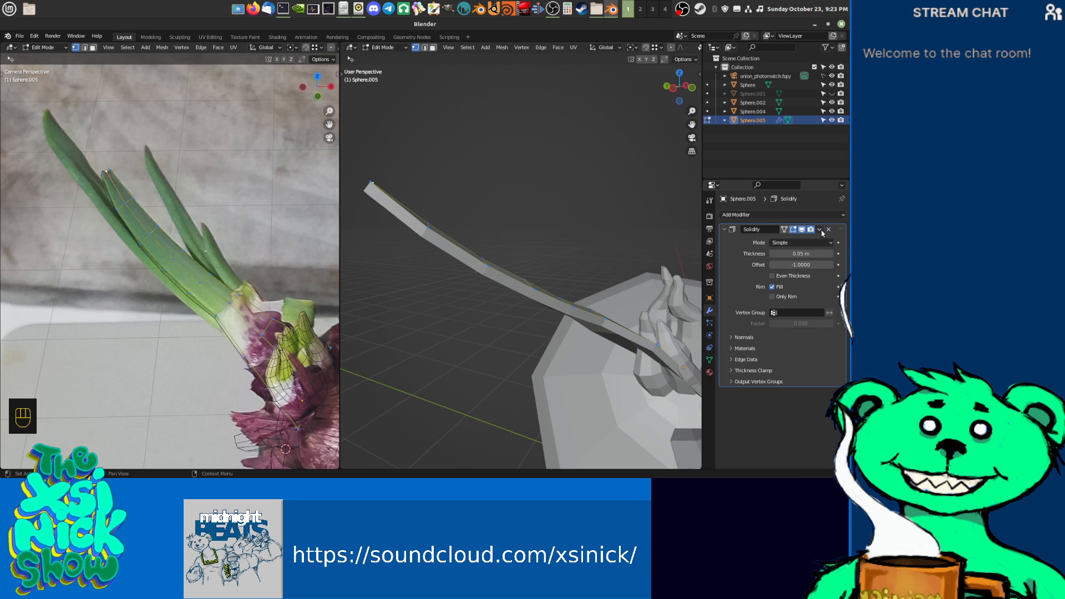
{"action": "left_click", "coordinate": [724, 229]}
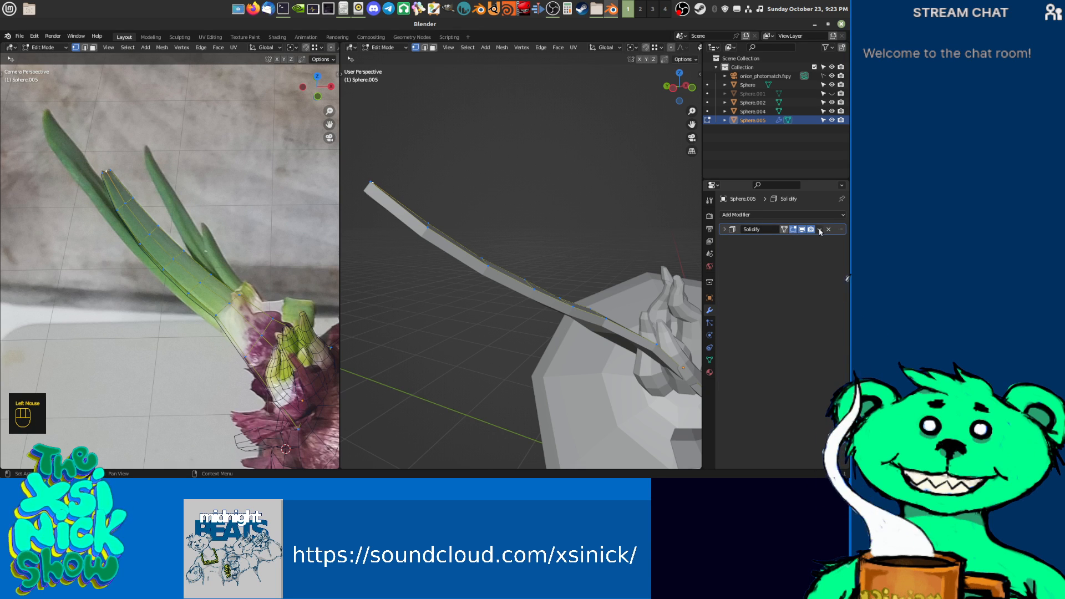
{"action": "left_click", "coordinate": [820, 230]}
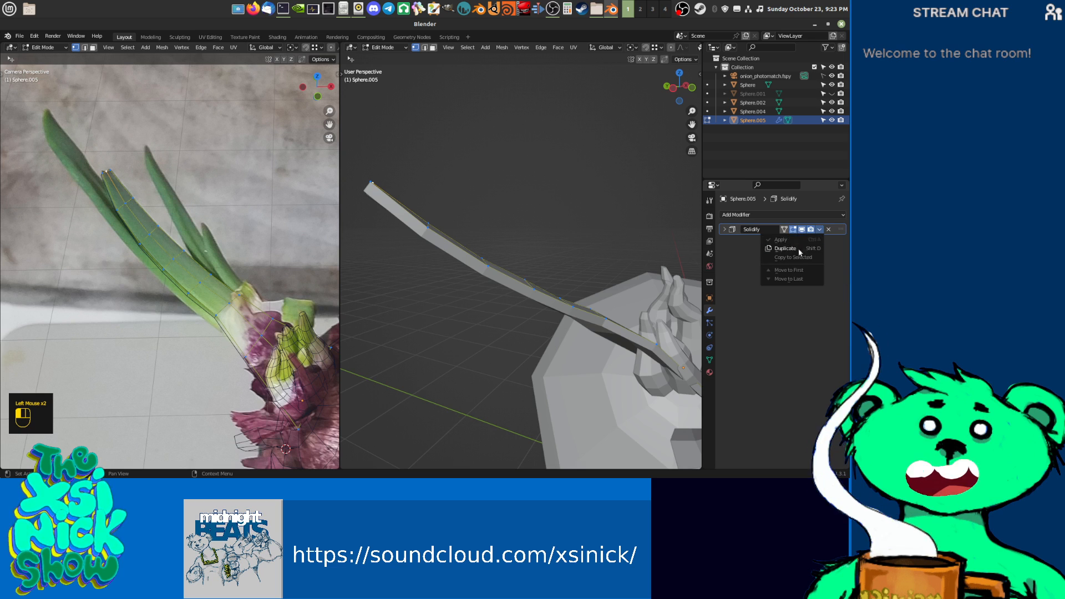
{"action": "key", "text": "Tab"}
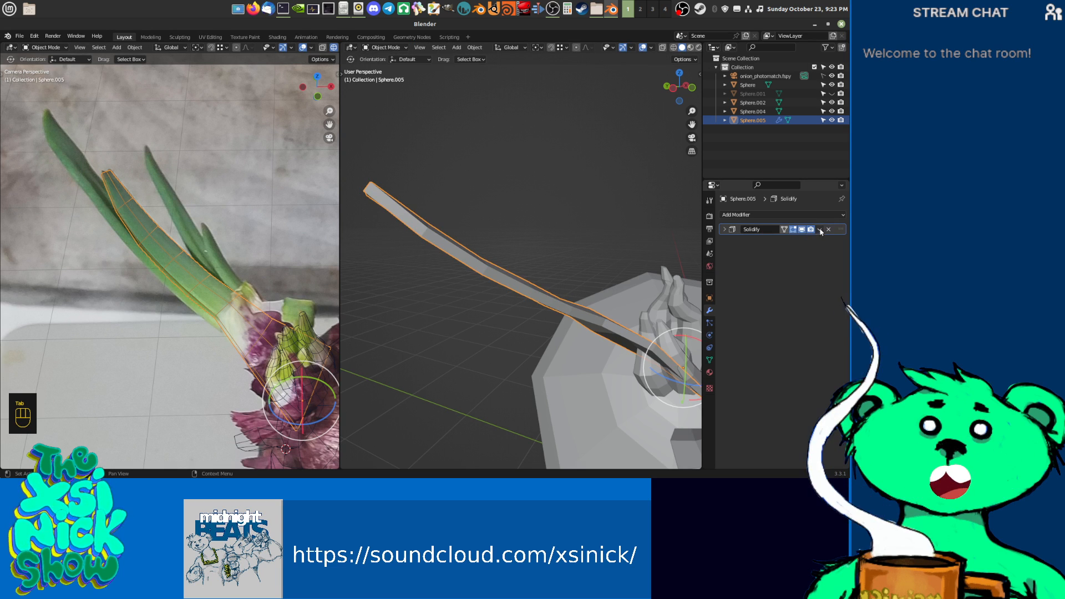
{"action": "left_click", "coordinate": [820, 230]}
{"action": "left_click", "coordinate": [781, 239]}
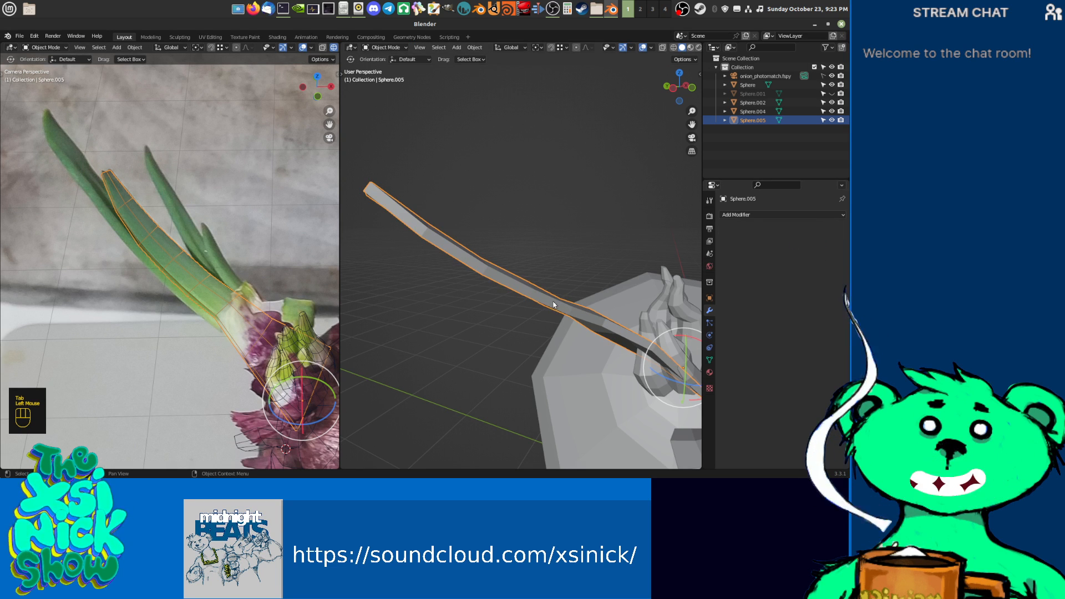
Step: Select the middle row of vertices on the leaf's underside and move it about 0.04 m outward from the leaf
{"action": "key", "text": "Tab"}
{"action": "middle_click_drag", "start_coordinate": [552, 305], "coordinate": [465, 271], "text": "shift"}
{"action": "scroll", "coordinate": [542, 305], "scroll_direction": "down", "scroll_amount": 1}
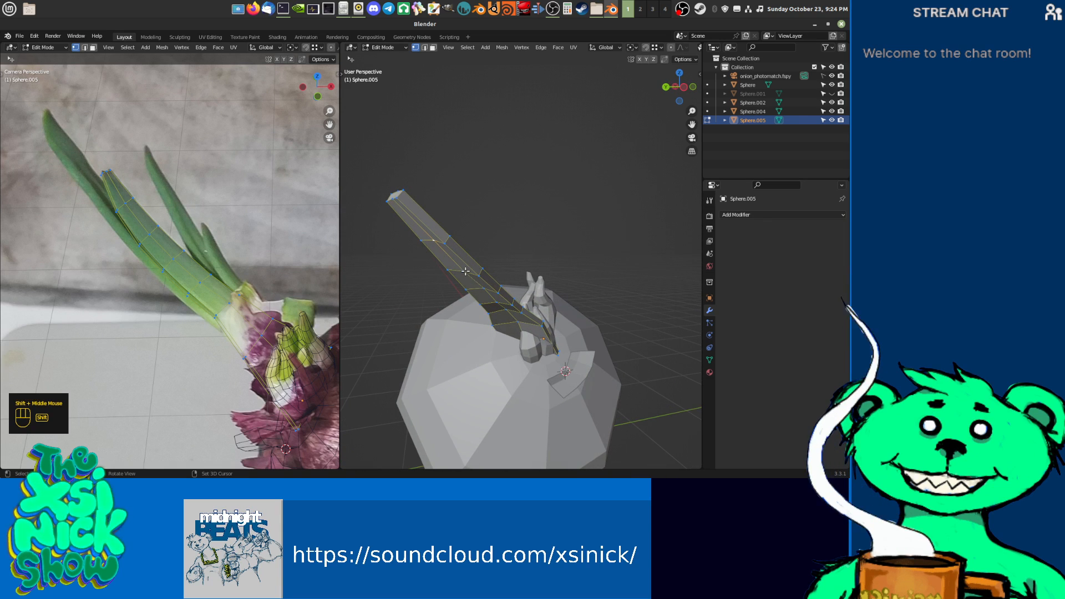
{"action": "left_click", "coordinate": [485, 295], "text": "shift"}
{"action": "left_click", "coordinate": [497, 304], "text": "shift"}
{"action": "left_click", "coordinate": [506, 313], "text": "shift"}
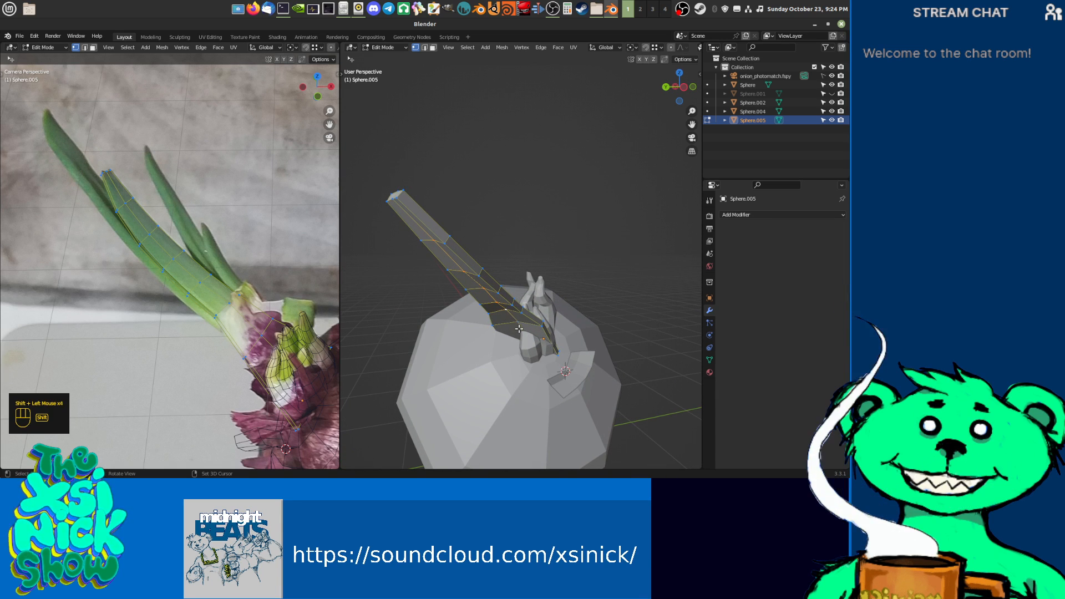
{"action": "middle_click_drag", "start_coordinate": [519, 323], "coordinate": [552, 322], "text": "shift"}
{"action": "middle_click_drag", "start_coordinate": [551, 322], "coordinate": [471, 321]}
{"action": "scroll", "coordinate": [530, 302], "scroll_direction": "up", "scroll_amount": 2}
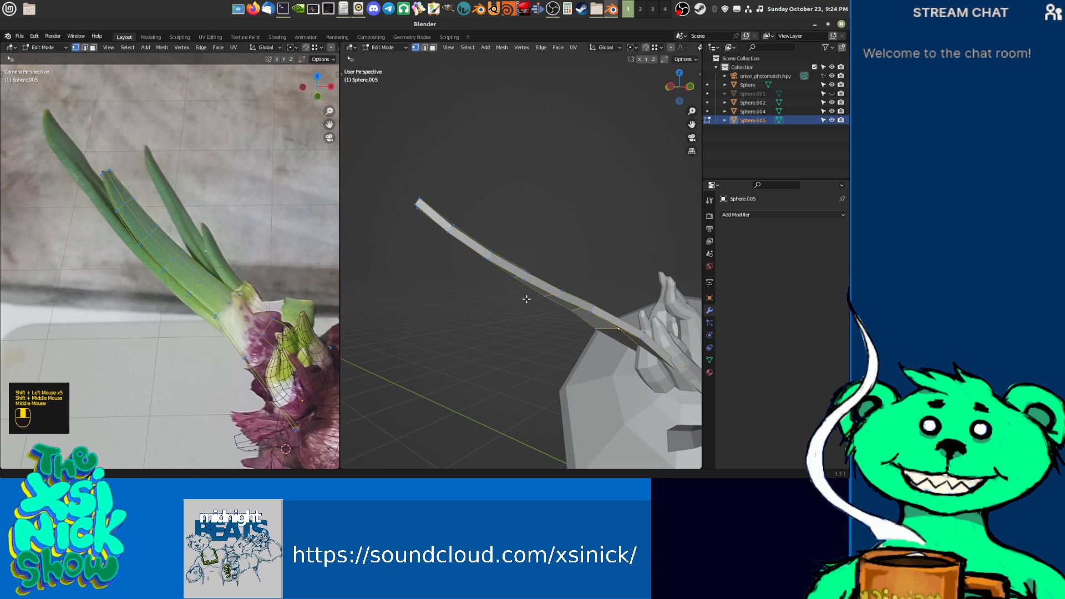
{"action": "key", "text": "g"}
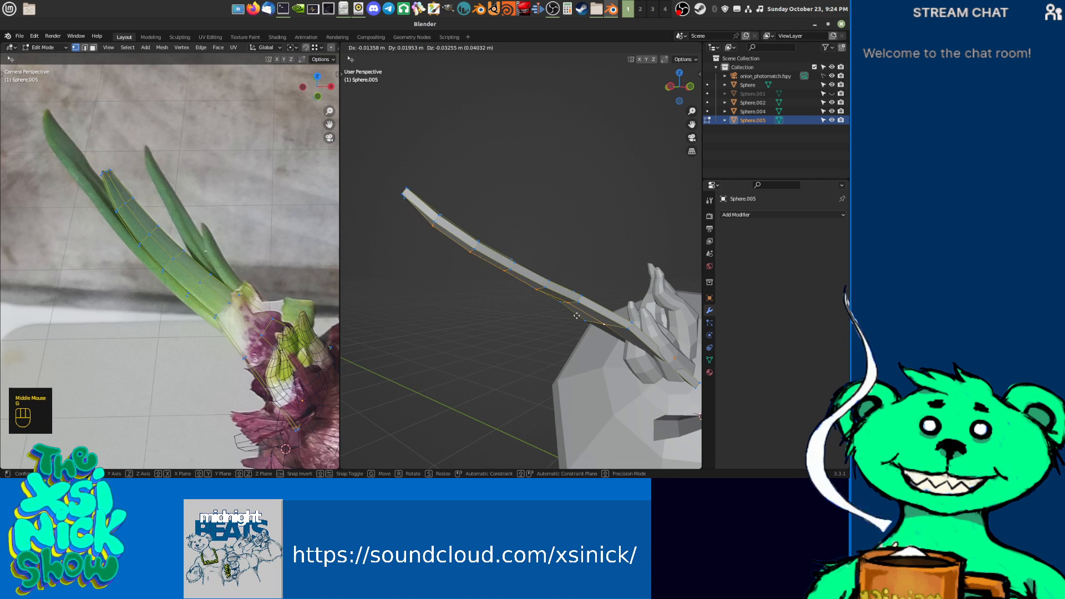
{"action": "left_click", "coordinate": [577, 316]}
Step: Reposition the vertices of the thickened leaf's end face to round its tip
{"action": "middle_click_drag", "start_coordinate": [577, 317], "coordinate": [540, 333]}
{"action": "middle_click_drag", "start_coordinate": [540, 333], "coordinate": [417, 227]}
{"action": "middle_click_drag", "start_coordinate": [417, 228], "coordinate": [535, 305]}
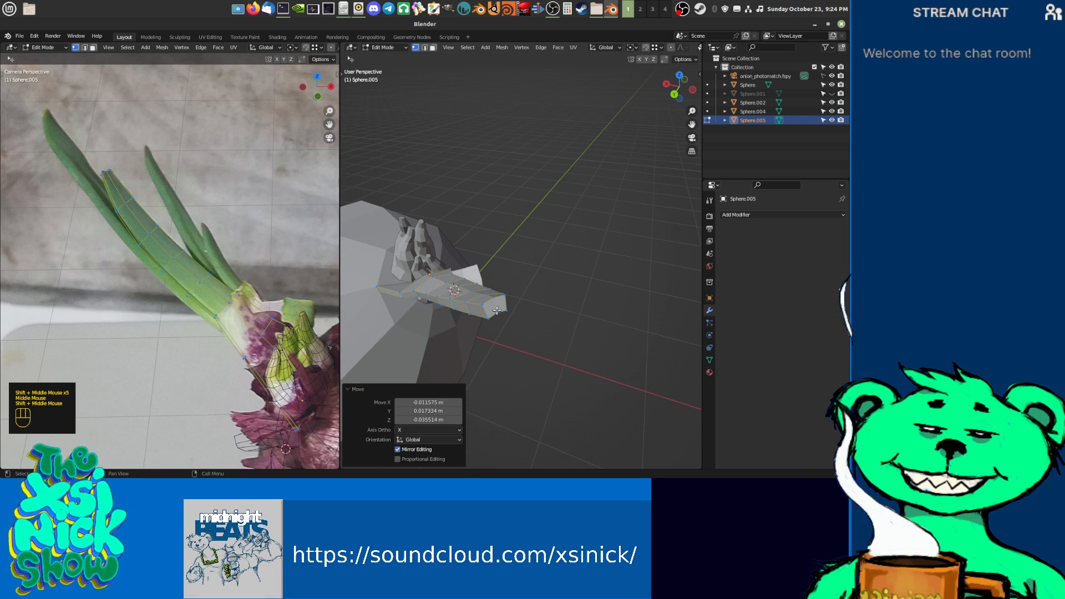
{"action": "scroll", "coordinate": [491, 310], "scroll_direction": "up", "scroll_amount": 1}
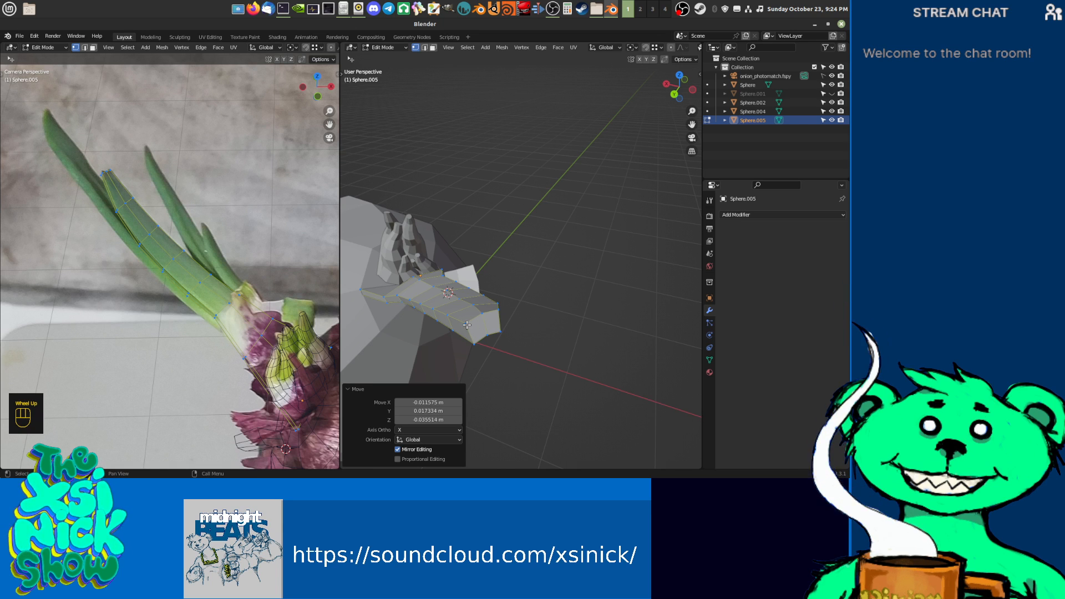
{"action": "left_click", "coordinate": [466, 324]}
{"action": "mouse_move", "coordinate": [472, 337]}
{"action": "middle_mouse_down", "text": "shift"}
{"action": "mouse_move", "coordinate": [494, 311]}
{"action": "mouse_move", "coordinate": [464, 322]}
{"action": "middle_mouse_up", "text": "shift"}
{"action": "middle_click_drag", "start_coordinate": [249, 258], "coordinate": [125, 225]}
{"action": "scroll", "coordinate": [232, 260], "scroll_direction": "up", "scroll_amount": 3}
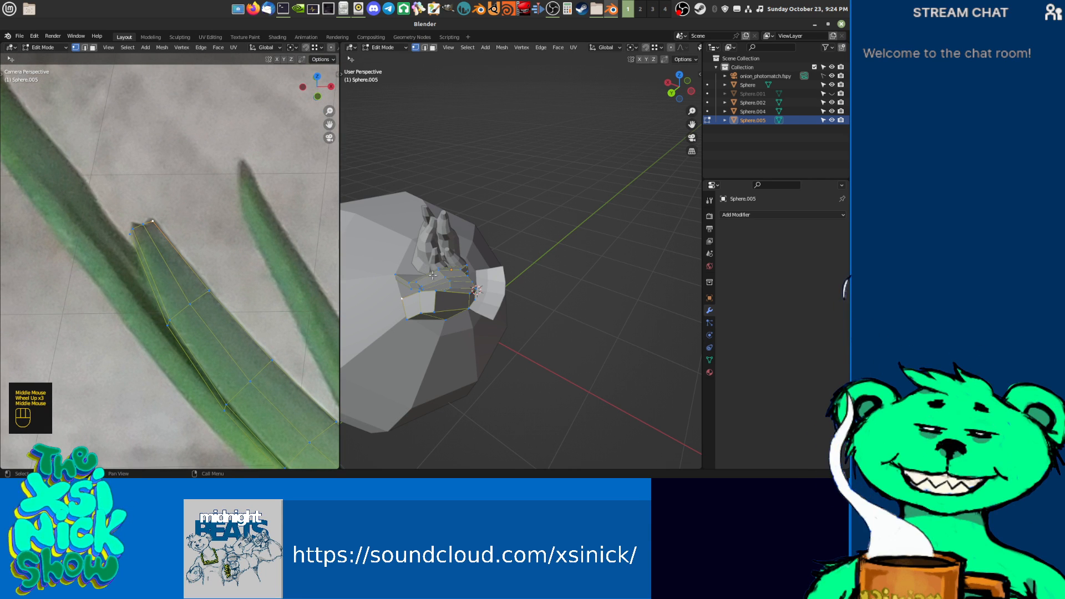
{"action": "middle_click_drag", "start_coordinate": [447, 282], "coordinate": [389, 300]}
{"action": "scroll", "coordinate": [488, 274], "scroll_direction": "down", "scroll_amount": 1}
{"action": "left_click_drag", "start_coordinate": [396, 290], "coordinate": [405, 297]}
{"action": "middle_click_drag", "start_coordinate": [405, 298], "coordinate": [445, 288]}
{"action": "left_click_drag", "start_coordinate": [423, 285], "coordinate": [424, 292]}
Step: Adjust further vertices around the leaf's tip and underside to refine its cross-section
{"action": "middle_click_drag", "start_coordinate": [424, 292], "coordinate": [480, 304]}
{"action": "left_click_drag", "start_coordinate": [374, 295], "coordinate": [355, 267]}
{"action": "middle_click_drag", "start_coordinate": [354, 267], "coordinate": [473, 284]}
{"action": "left_click_drag", "start_coordinate": [487, 260], "coordinate": [493, 263]}
{"action": "middle_click_drag", "start_coordinate": [498, 327], "coordinate": [550, 287]}
{"action": "left_click_drag", "start_coordinate": [470, 287], "coordinate": [478, 292]}
{"action": "left_click_drag", "start_coordinate": [505, 327], "coordinate": [501, 320]}
{"action": "middle_click_drag", "start_coordinate": [501, 321], "coordinate": [492, 317], "text": "shift"}
{"action": "scroll", "coordinate": [493, 316], "scroll_direction": "down", "scroll_amount": 2}
{"action": "middle_click_drag", "start_coordinate": [599, 308], "coordinate": [456, 286]}
{"action": "left_click_drag", "start_coordinate": [456, 287], "coordinate": [456, 284]}
{"action": "left_click", "coordinate": [455, 284]}
{"action": "middle_click_drag", "start_coordinate": [484, 272], "coordinate": [460, 288]}
{"action": "middle_click_drag", "start_coordinate": [460, 288], "coordinate": [424, 250], "text": "shift"}
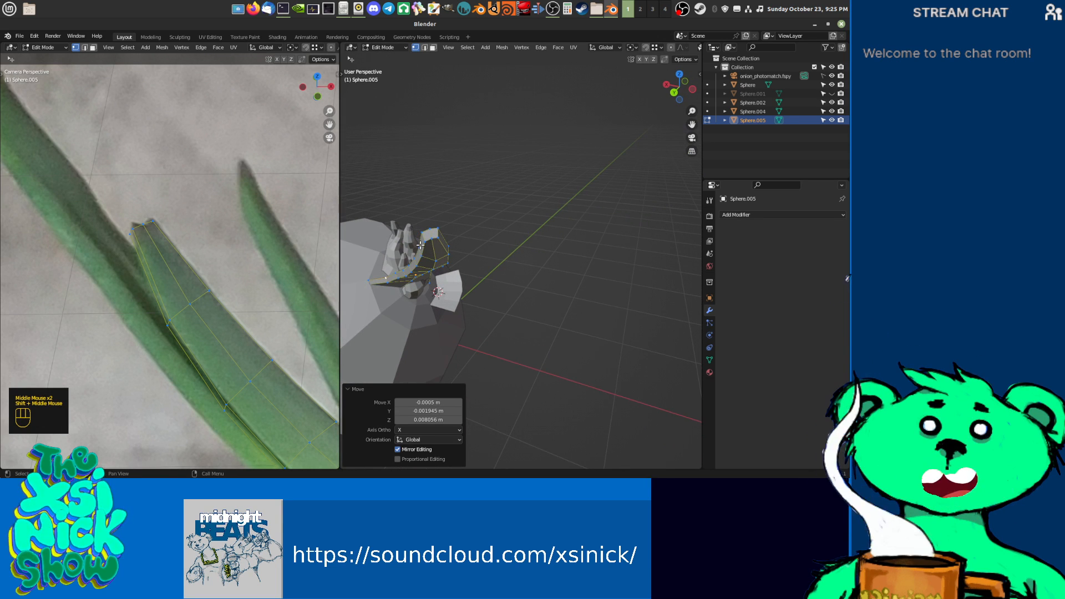
Step: Merge the first two thickness edges behind the tip on the leaf's side at their centres
{"action": "middle_click_drag", "start_coordinate": [410, 291], "coordinate": [511, 277], "text": "shift"}
{"action": "left_click", "coordinate": [495, 269], "text": "shift"}
{"action": "scroll", "coordinate": [505, 283], "scroll_direction": "up", "scroll_amount": 2}
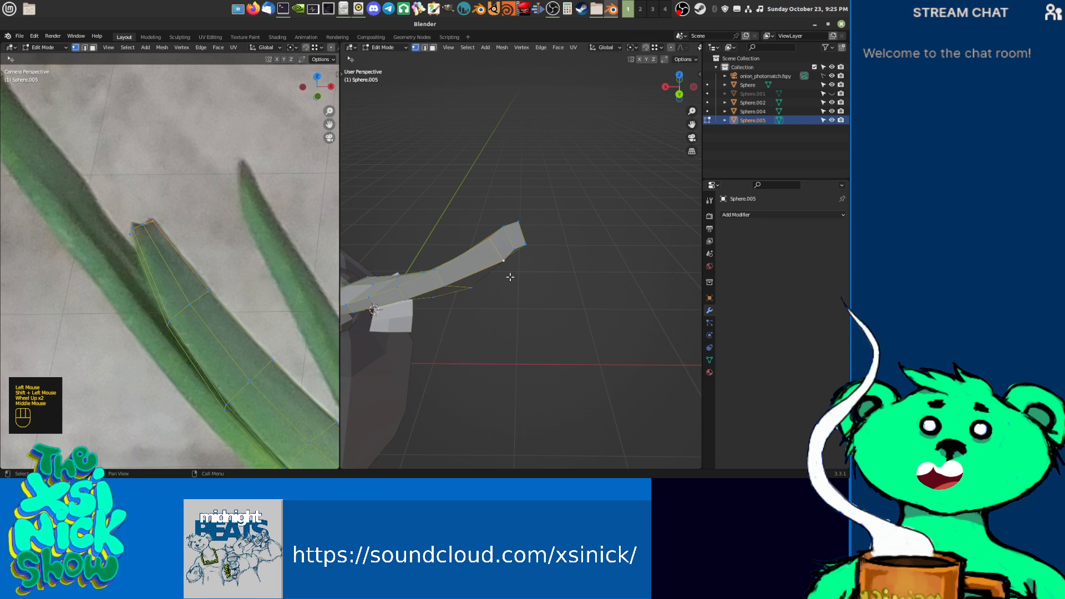
{"action": "left_click", "coordinate": [496, 290]}
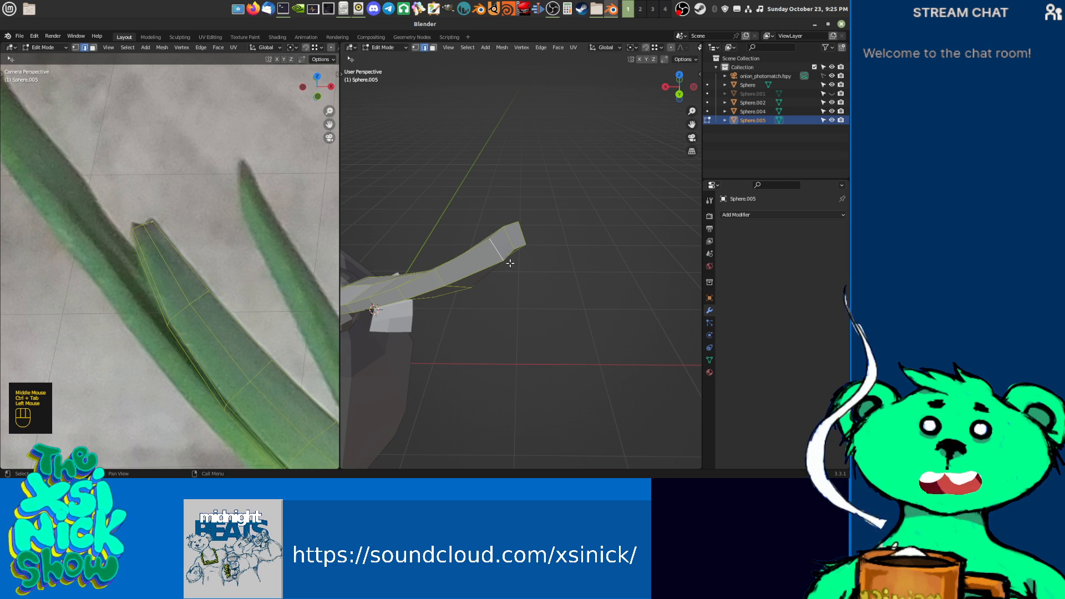
{"action": "key", "text": "alt+m"}
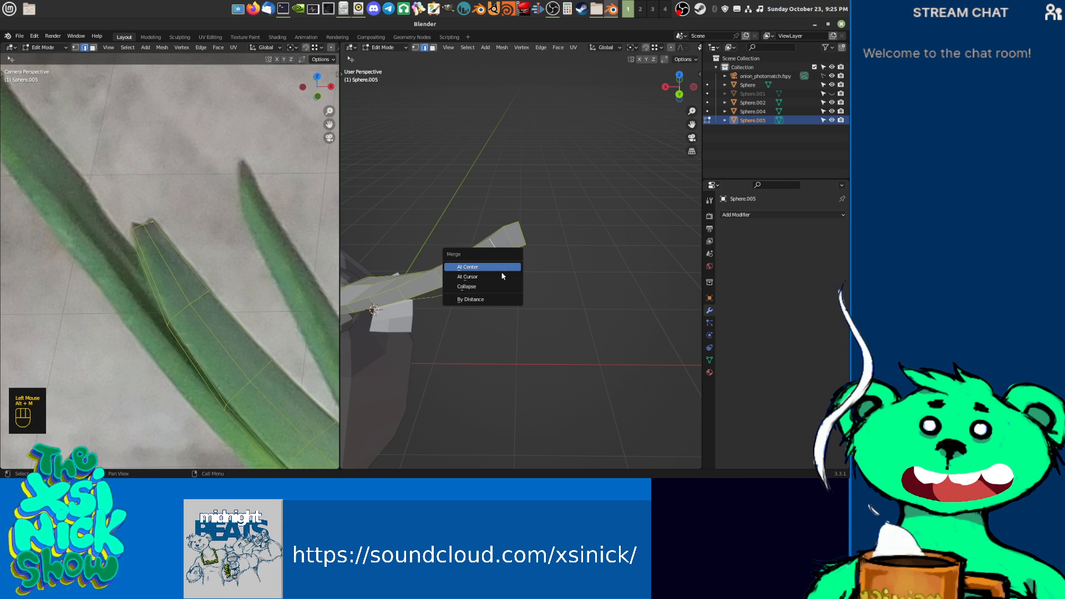
{"action": "left_click", "coordinate": [503, 270]}
{"action": "left_click", "coordinate": [447, 279]}
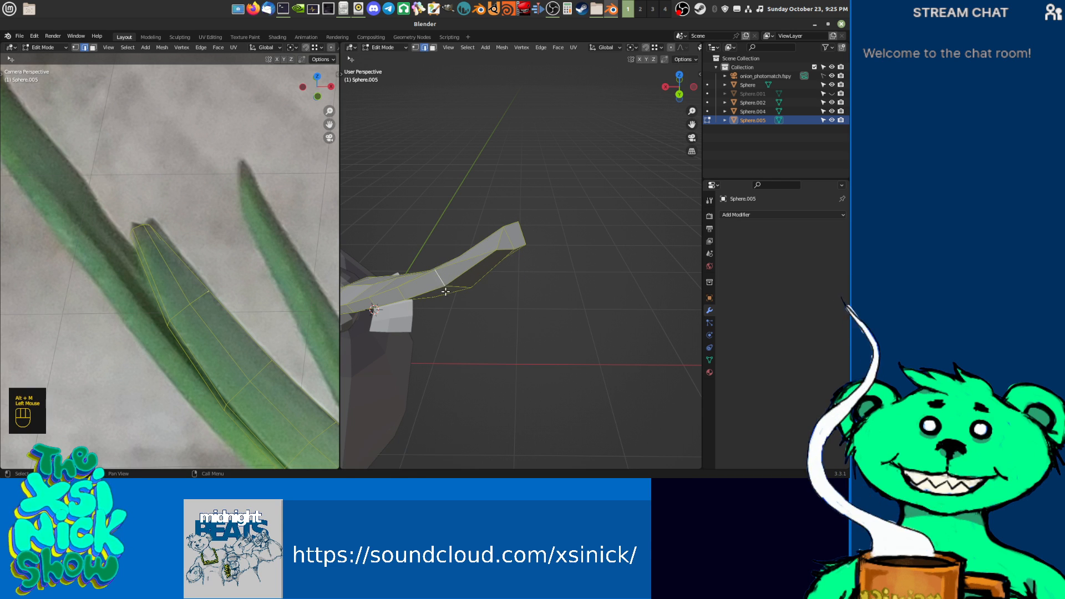
{"action": "middle_click_drag", "start_coordinate": [447, 279], "coordinate": [489, 279]}
{"action": "key", "text": "alt+m"}
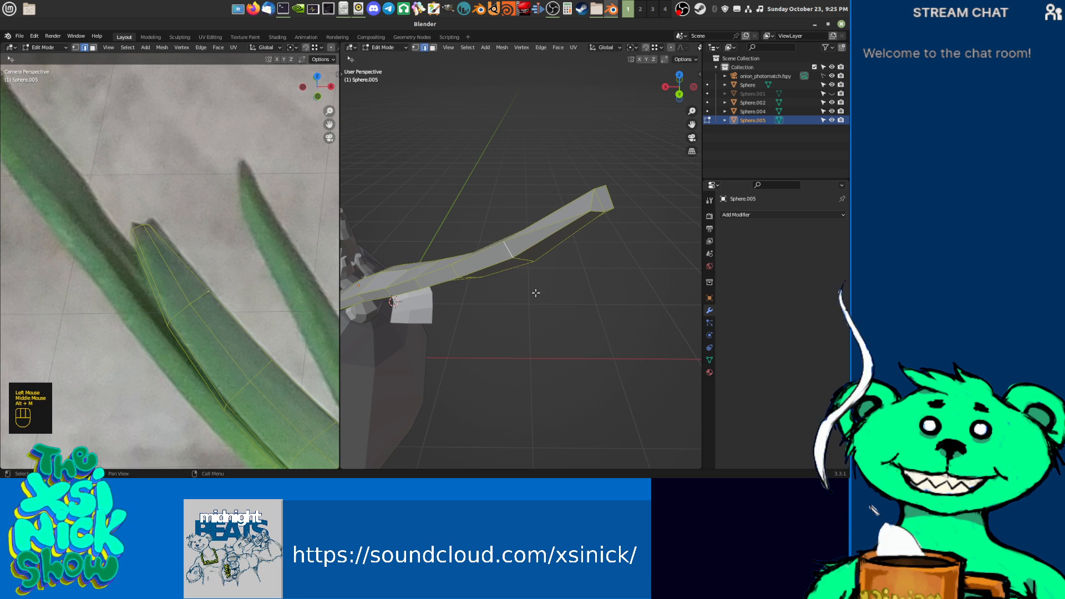
{"action": "key", "text": "alt+m"}
{"action": "left_click", "coordinate": [485, 293]}
Step: Collapse the next thickness edges along the middle of the leaf's side into single vertices
{"action": "middle_click_drag", "start_coordinate": [466, 288], "coordinate": [554, 280]}
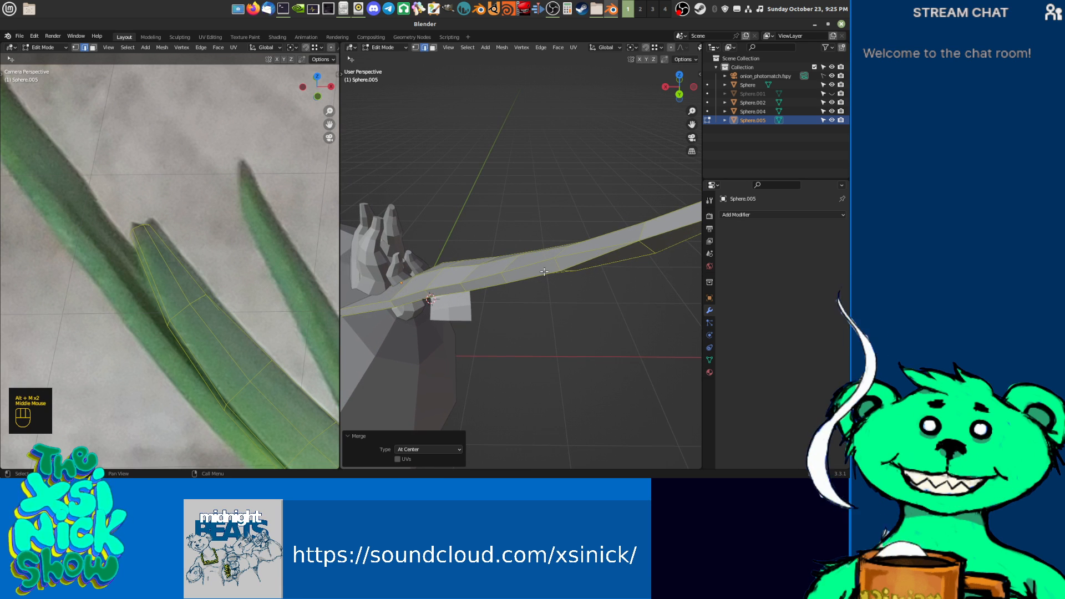
{"action": "left_click", "coordinate": [554, 263]}
{"action": "key", "text": "alt+m"}
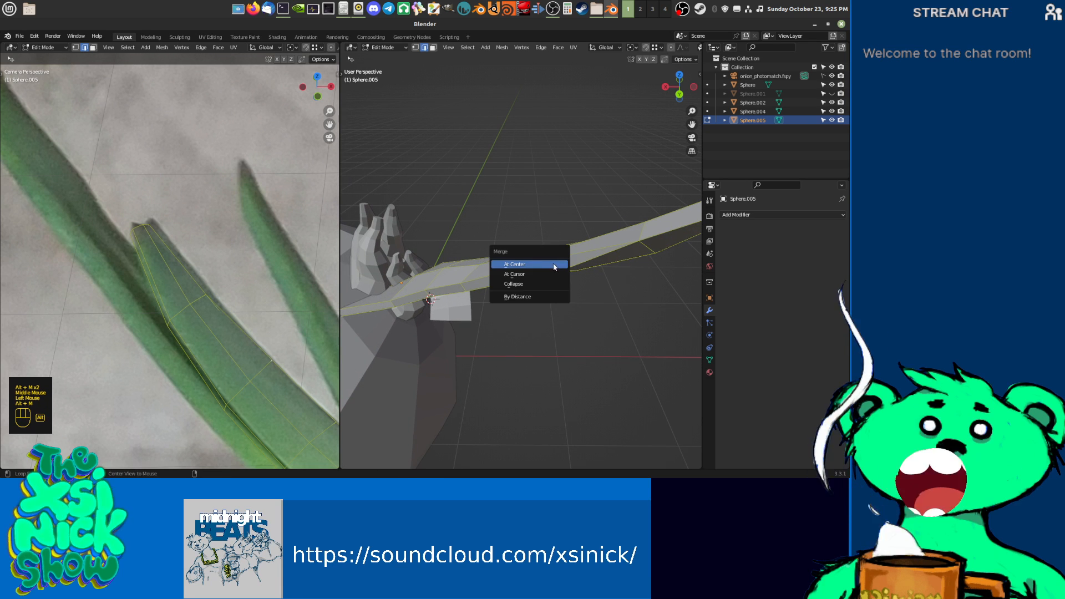
{"action": "left_click", "coordinate": [525, 283]}
{"action": "left_click", "coordinate": [506, 283]}
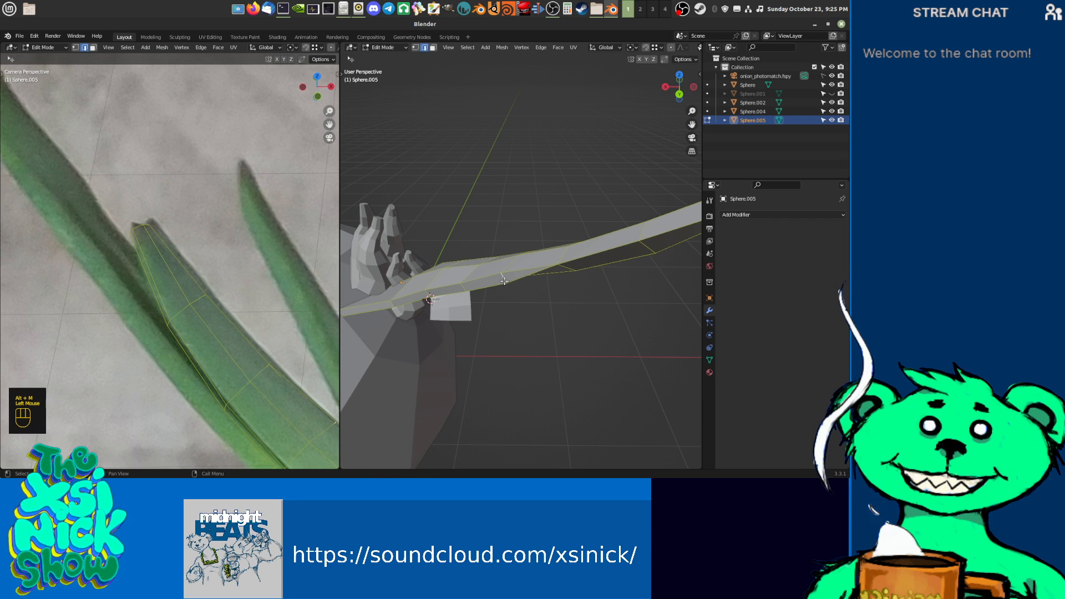
{"action": "key", "text": "alt+m"}
{"action": "left_click", "coordinate": [502, 286]}
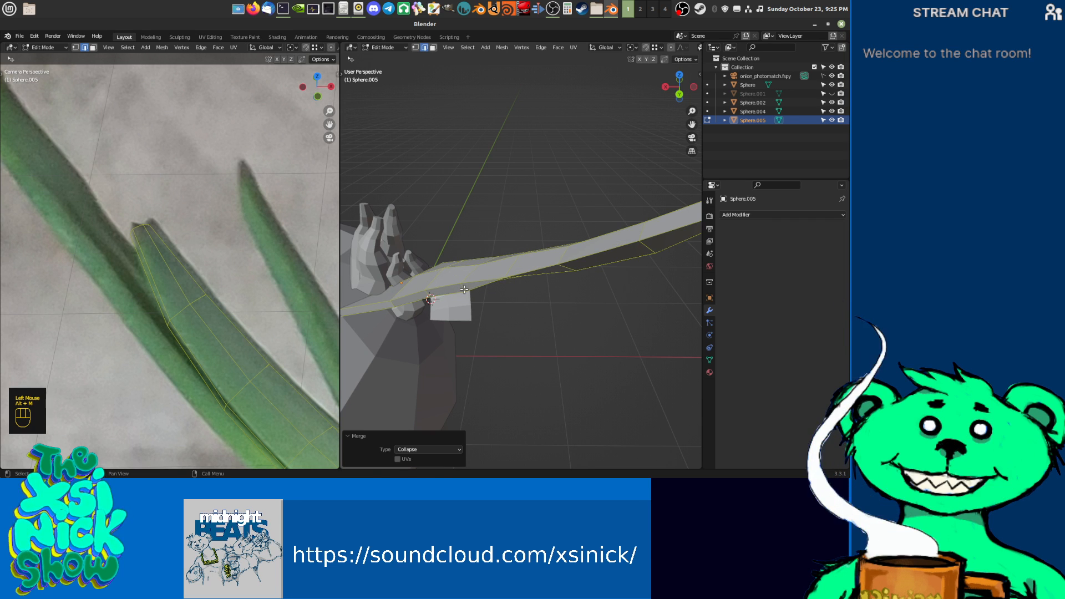
{"action": "left_click", "coordinate": [464, 289]}
{"action": "key", "text": "alt+m"}
{"action": "left_click", "coordinate": [463, 290]}
Step: Collapse the remaining thickness edges on the same side near the leaf's base
{"action": "middle_click_drag", "start_coordinate": [463, 290], "coordinate": [496, 258]}
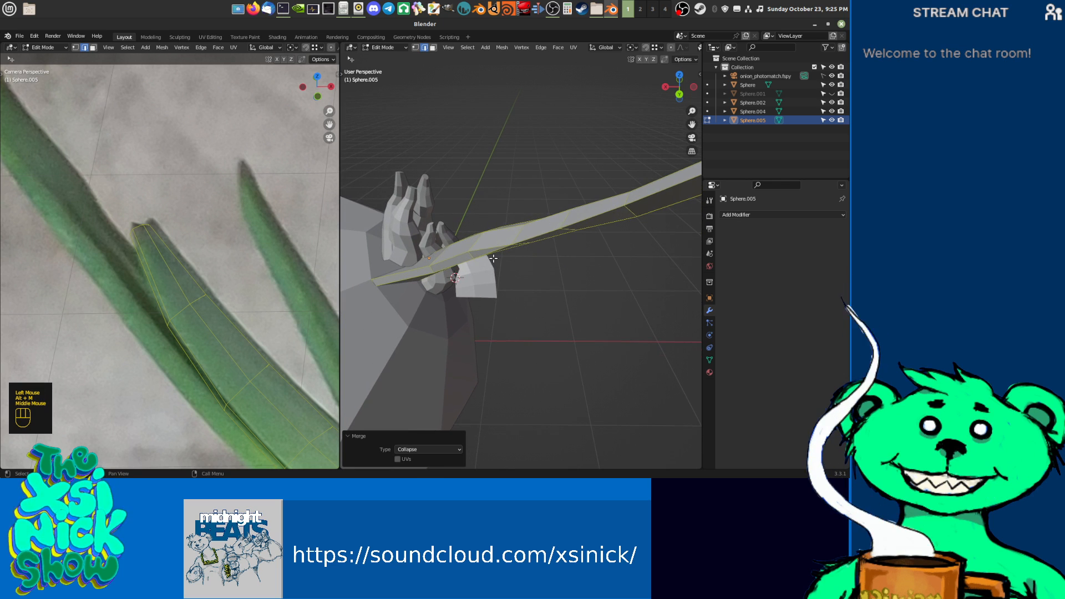
{"action": "left_click", "coordinate": [484, 261]}
{"action": "key", "text": "alt+m"}
{"action": "left_click", "coordinate": [484, 261]}
{"action": "left_click", "coordinate": [435, 273]}
{"action": "key", "text": "alt+m"}
{"action": "left_click", "coordinate": [438, 274]}
{"action": "middle_click_drag", "start_coordinate": [482, 275], "coordinate": [222, 327], "text": "shift"}
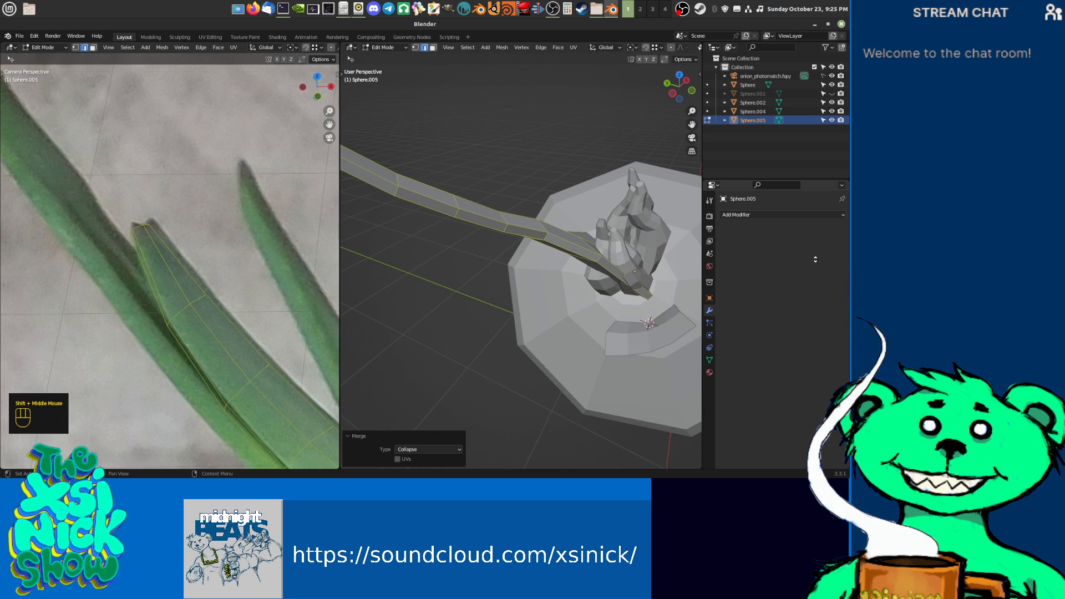
{"action": "middle_click_drag", "start_coordinate": [682, 256], "coordinate": [633, 293]}
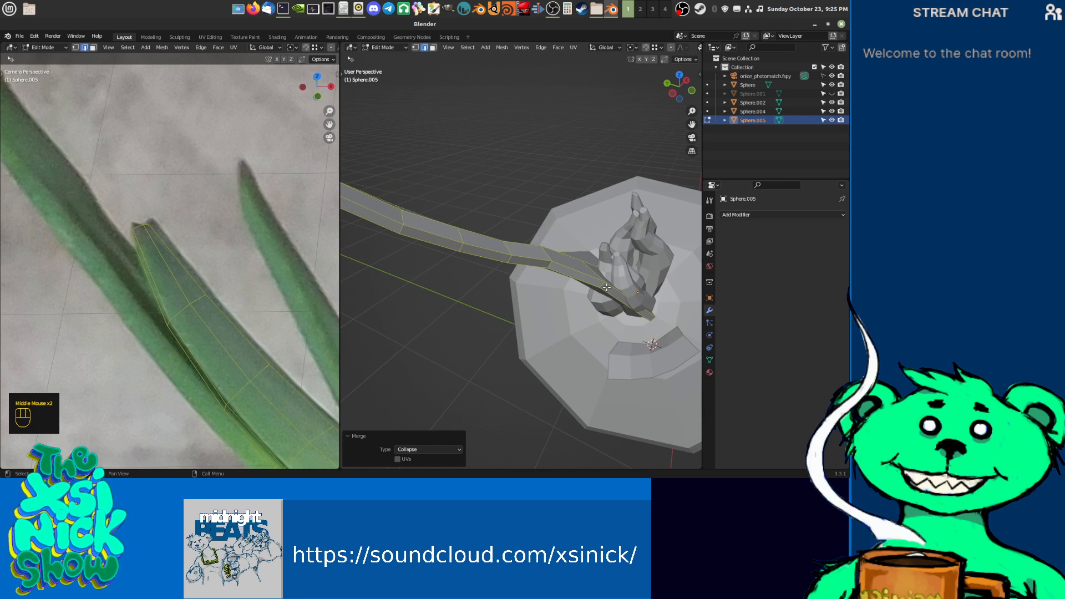
Step: Collapse the thickness edges on the leaf's opposite side near its base into single vertices
{"action": "left_click", "coordinate": [606, 286]}
{"action": "key", "text": "alt+m"}
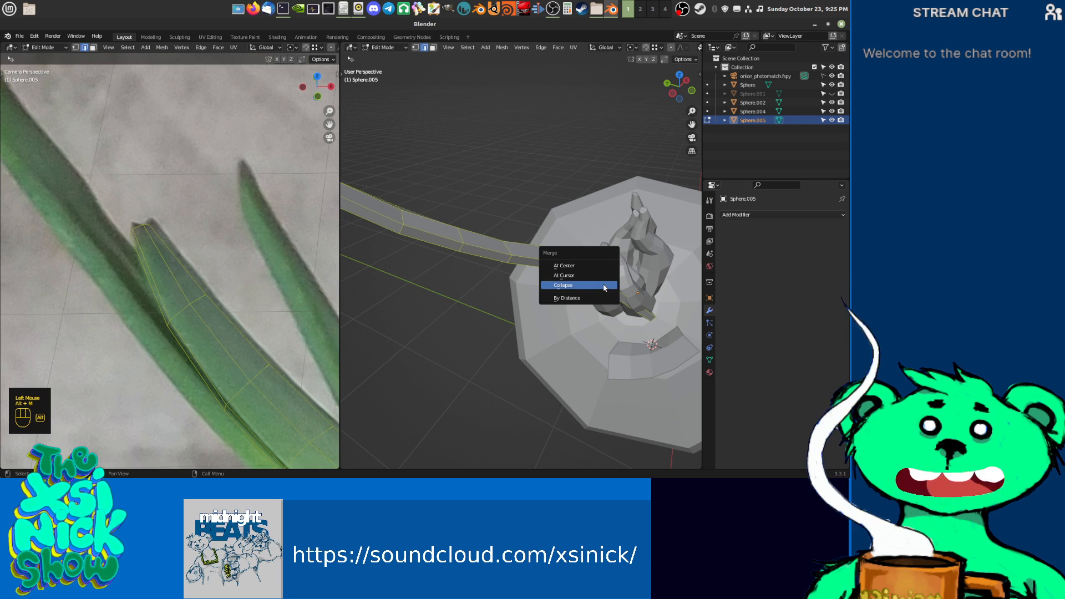
{"action": "left_click", "coordinate": [605, 286]}
{"action": "key", "text": "alt+m"}
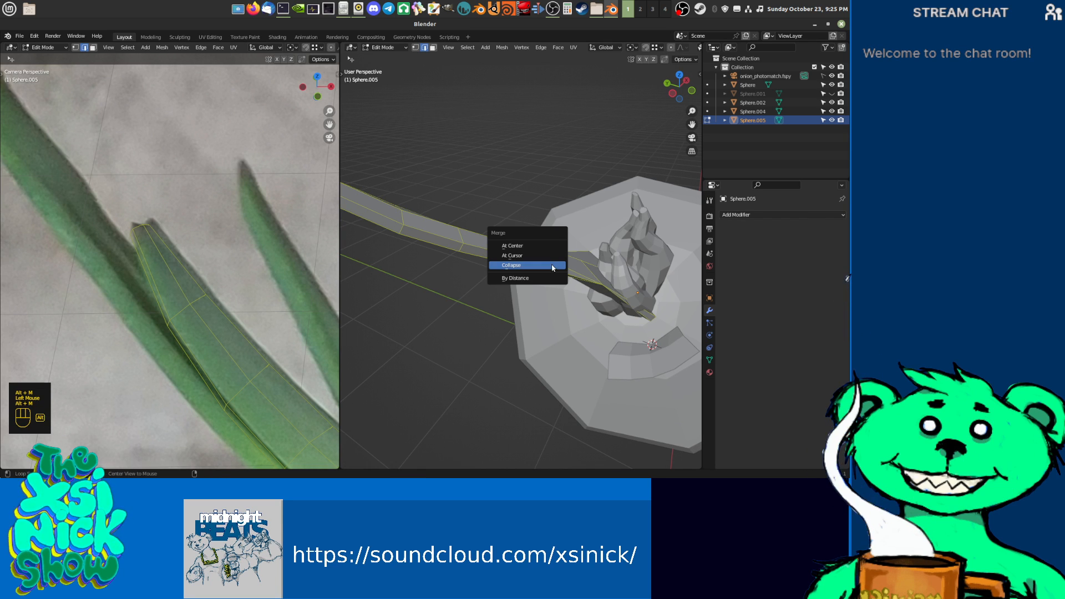
{"action": "left_click", "coordinate": [553, 266]}
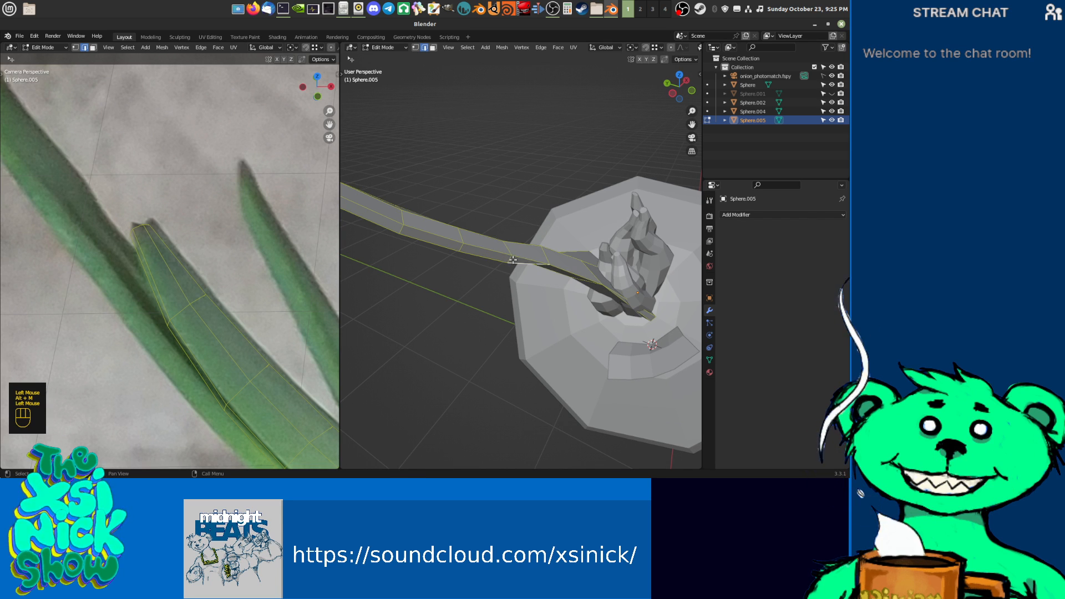
{"action": "key", "text": "alt+m"}
{"action": "left_click", "coordinate": [511, 259]}
{"action": "key", "text": "alt+m"}
Step: Collapse the remaining thickness edges along that side, from the middle of the leaf toward its tip
{"action": "left_click", "coordinate": [463, 245]}
{"action": "middle_click_drag", "start_coordinate": [463, 248], "coordinate": [580, 192]}
{"action": "key", "text": "alt+m"}
{"action": "left_click", "coordinate": [486, 270]}
{"action": "key", "text": "alt+m"}
{"action": "left_click", "coordinate": [482, 283]}
{"action": "key", "text": "alt+m"}
{"action": "left_click", "coordinate": [497, 282]}
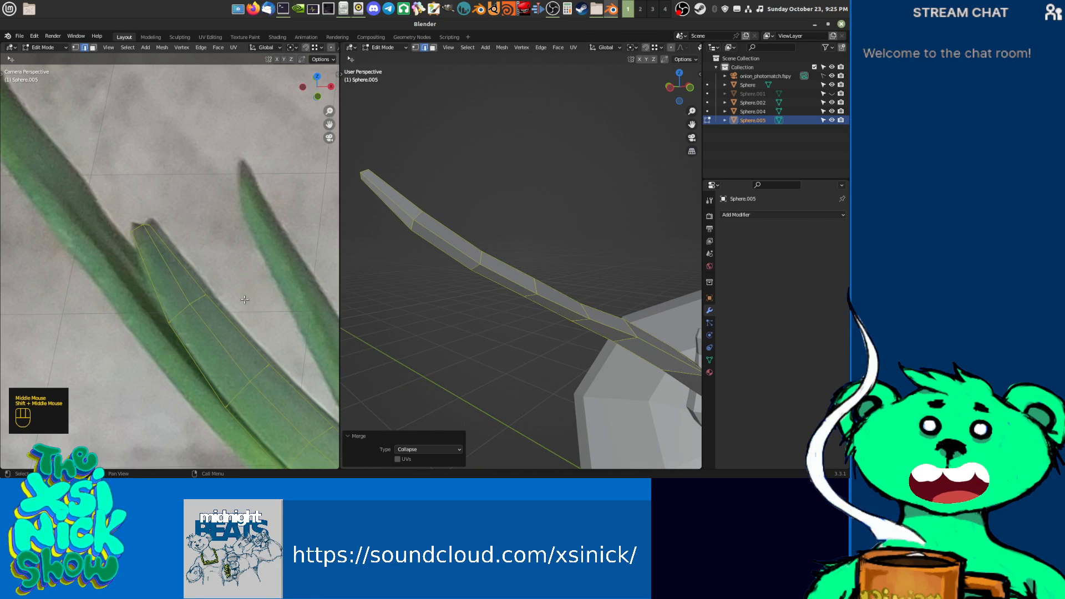
Step: Switch to vertex selection and fit the leaf's tip and upper-edge vertices to the photo in the camera view
{"action": "middle_click_drag", "start_coordinate": [214, 295], "coordinate": [228, 241], "text": "shift"}
{"action": "key", "text": "ctrl+Tab"}
{"action": "left_click", "coordinate": [216, 231]}
{"action": "left_click_drag", "start_coordinate": [220, 240], "coordinate": [225, 235]}
{"action": "left_click", "coordinate": [158, 169]}
{"action": "mouse_move", "coordinate": [158, 169]}
{"action": "left_mouse_down"}
{"action": "mouse_move", "coordinate": [169, 167]}
{"action": "mouse_move", "coordinate": [156, 171]}
{"action": "left_mouse_up"}
{"action": "middle_click_drag", "start_coordinate": [233, 266], "coordinate": [227, 262], "text": "shift"}
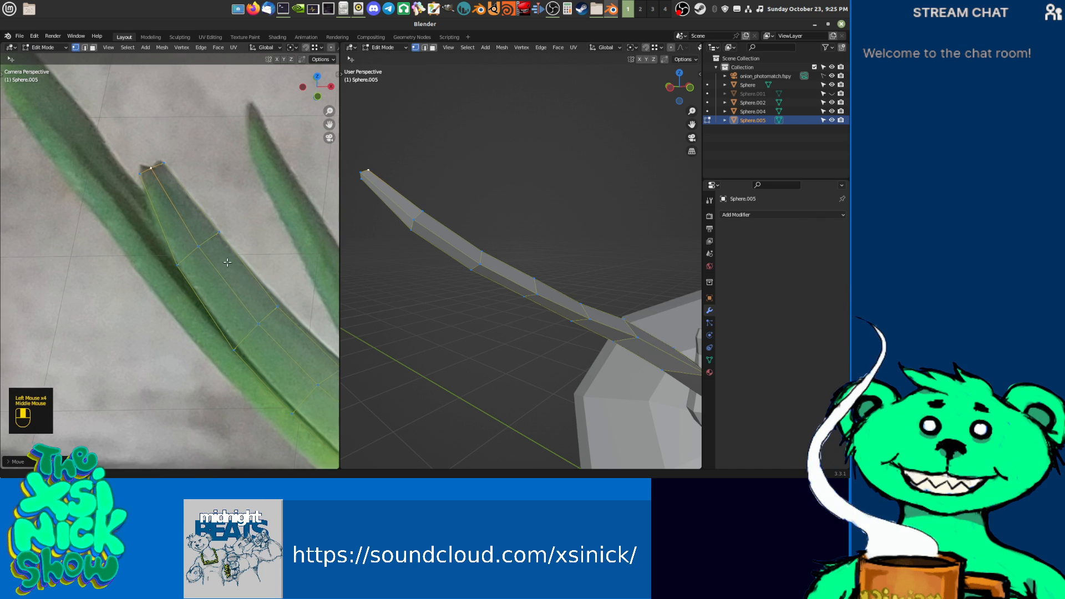
Step: Move the vertices along the leaf's middle and base to follow the photographed leaf's outline in the camera view
{"action": "scroll", "coordinate": [228, 262], "scroll_direction": "down", "scroll_amount": 2}
{"action": "left_click", "coordinate": [178, 226]}
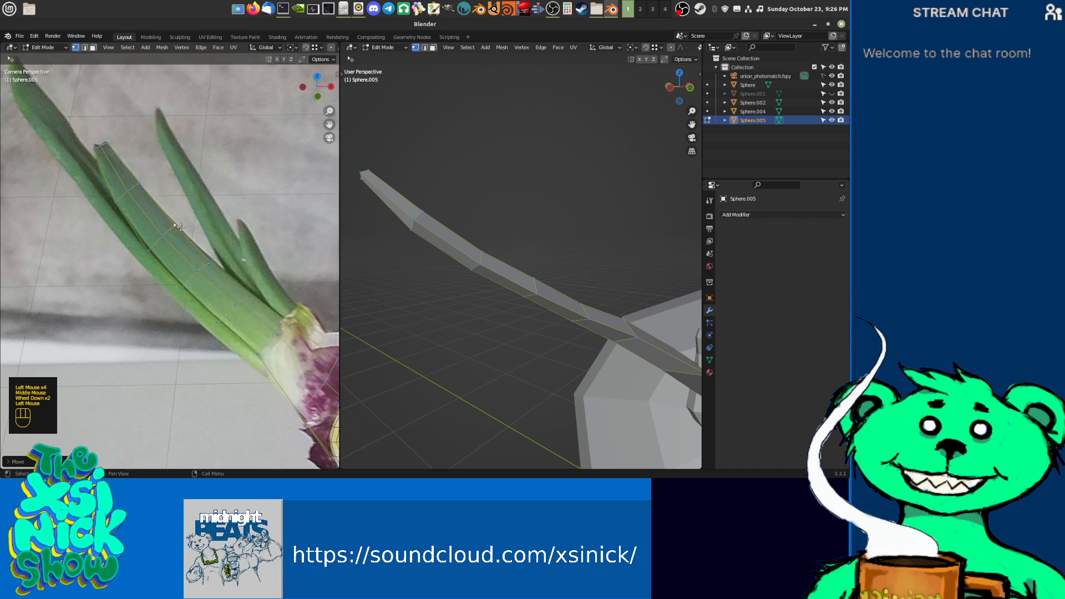
{"action": "left_click", "coordinate": [155, 250]}
{"action": "left_click_drag", "start_coordinate": [185, 288], "coordinate": [213, 260]}
{"action": "left_click_drag", "start_coordinate": [249, 297], "coordinate": [256, 298]}
{"action": "left_click_drag", "start_coordinate": [239, 306], "coordinate": [239, 306]}
{"action": "left_click_drag", "start_coordinate": [289, 326], "coordinate": [291, 321]}
{"action": "middle_click_drag", "start_coordinate": [336, 356], "coordinate": [244, 242]}
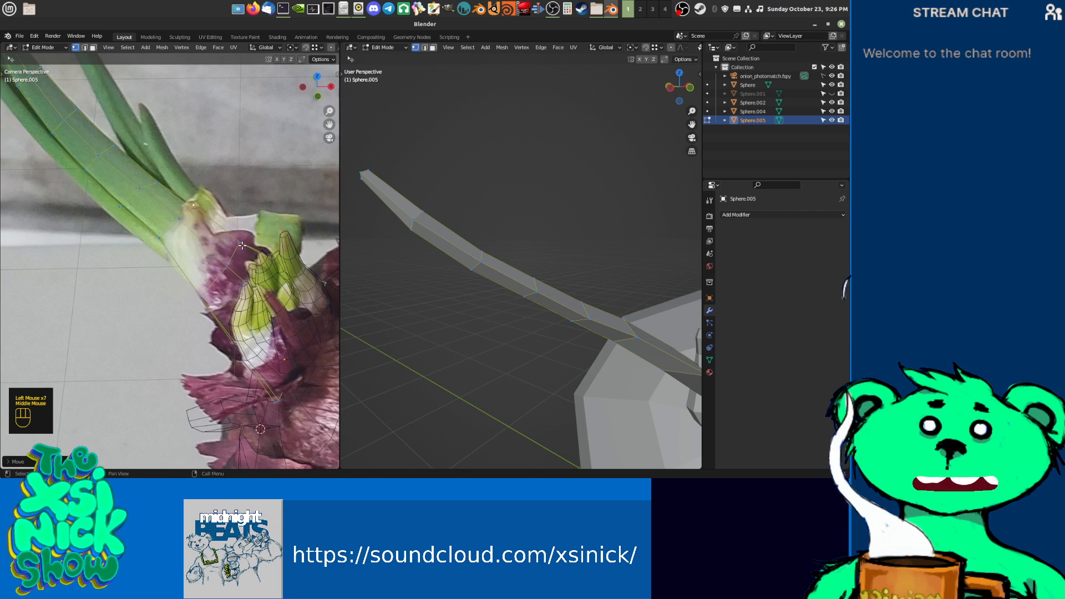
{"action": "left_click_drag", "start_coordinate": [242, 245], "coordinate": [238, 240]}
Step: Duplicate the finished leaf in place and rotate the copy slightly toward the longer leaf in the photo
{"action": "scroll", "coordinate": [448, 281], "scroll_direction": "down", "scroll_amount": 3}
{"action": "middle_click_drag", "start_coordinate": [561, 288], "coordinate": [506, 346], "text": "shift"}
{"action": "middle_click_drag", "start_coordinate": [559, 324], "coordinate": [565, 318], "text": "shift"}
{"action": "key", "text": "Tab"}
{"action": "key", "text": "shift+d"}
{"action": "right_click", "coordinate": [538, 327]}
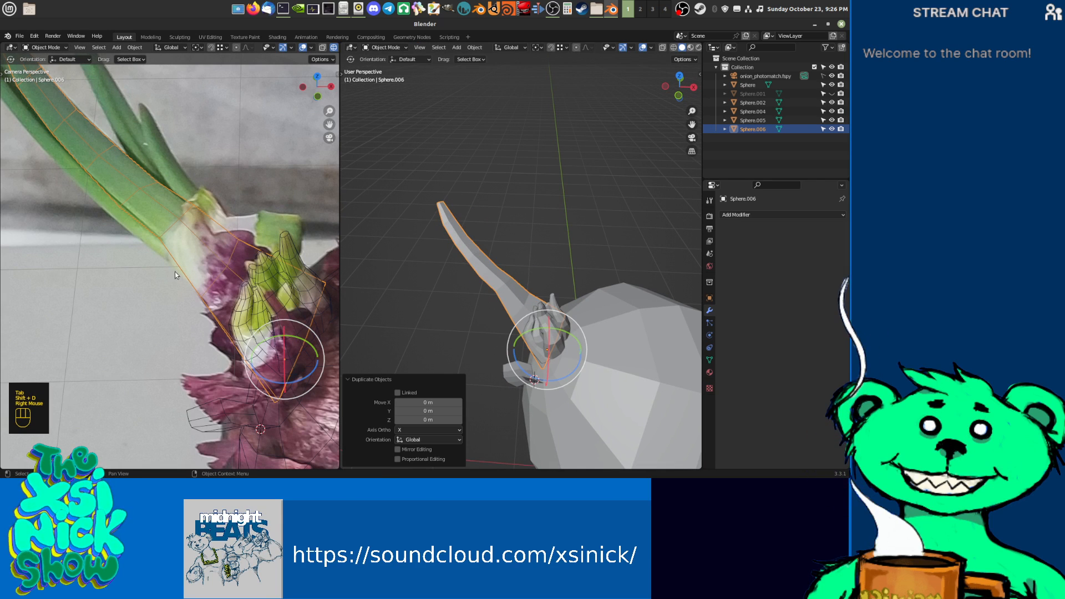
{"action": "scroll", "coordinate": [166, 255], "scroll_direction": "up", "scroll_amount": 3}
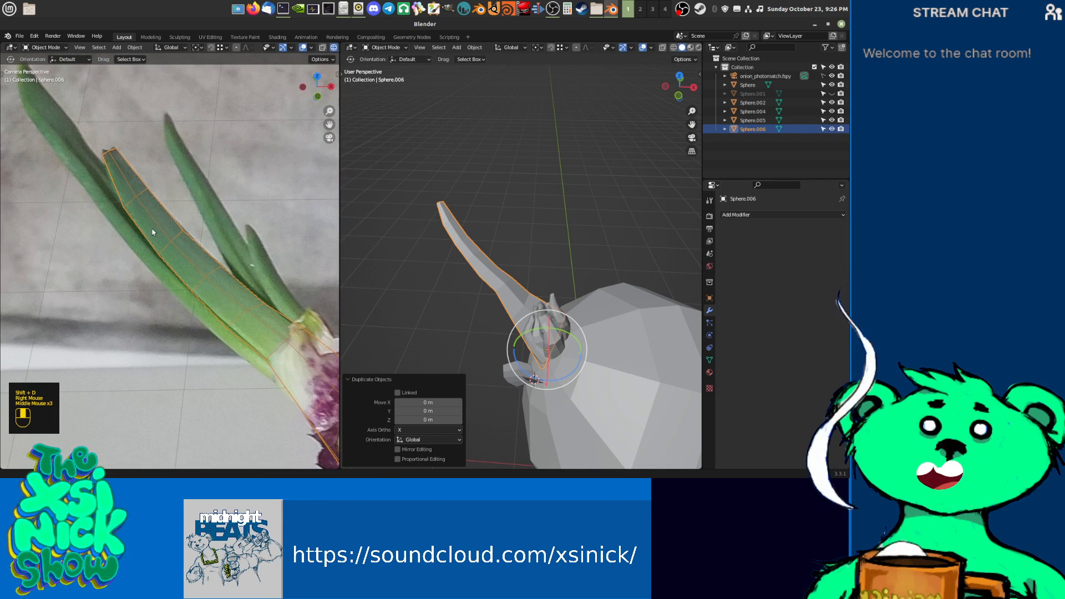
{"action": "scroll", "coordinate": [153, 232], "scroll_direction": "down", "scroll_amount": 1}
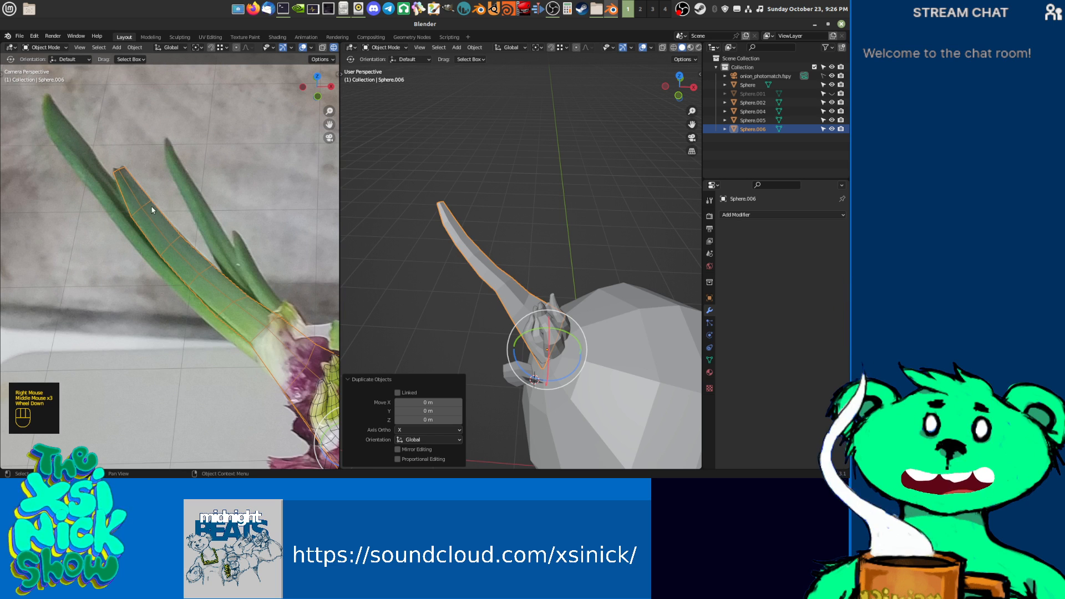
{"action": "key", "text": "r"}
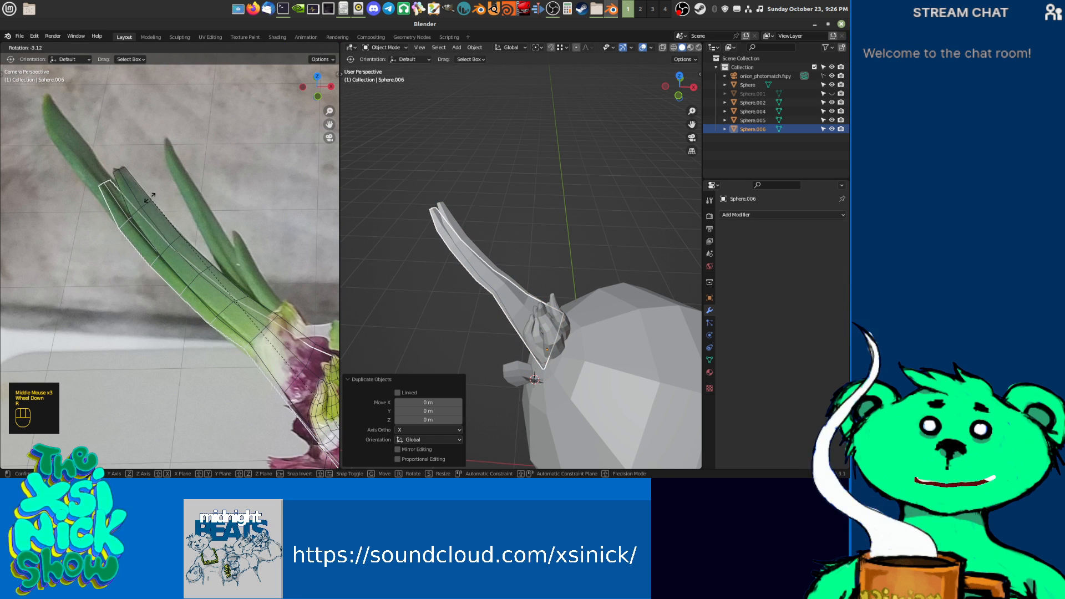
{"action": "left_click", "coordinate": [147, 197]}
Step: Move the copied leaf by about -0.076 m in X, 0.086 m in Y and -0.129 m in Z
{"action": "middle_click_drag", "start_coordinate": [488, 346], "coordinate": [602, 343], "text": "shift"}
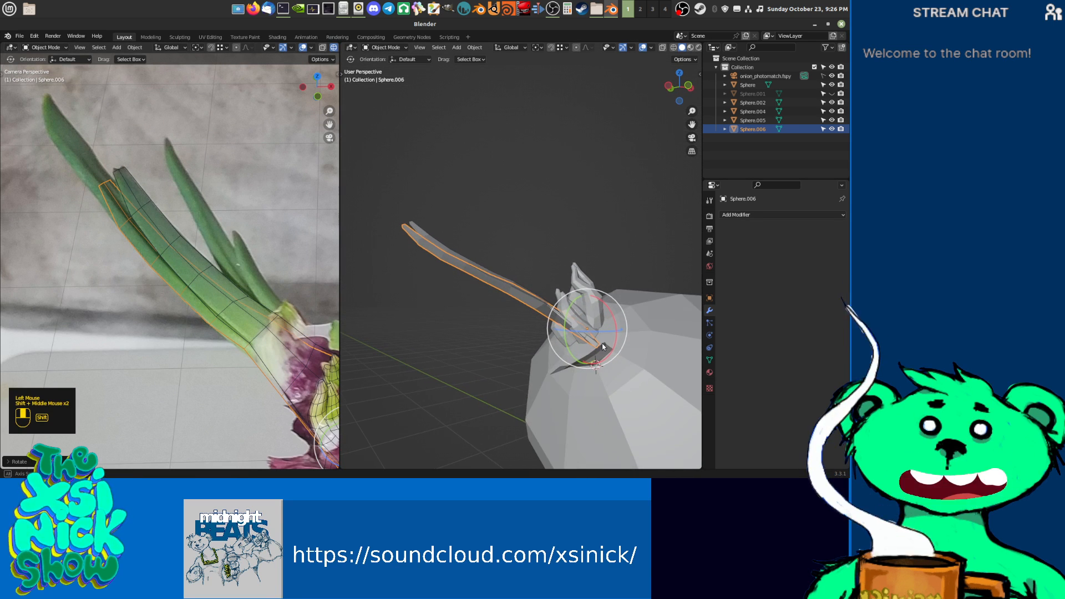
{"action": "key", "text": "g"}
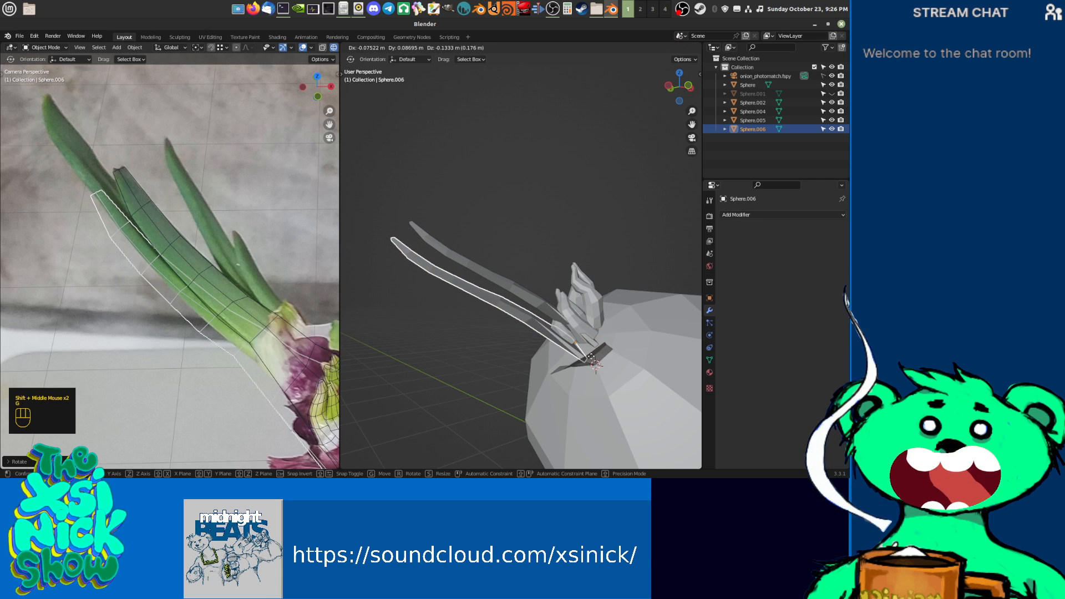
{"action": "left_click", "coordinate": [589, 359]}
{"action": "middle_click_drag", "start_coordinate": [589, 360], "coordinate": [554, 391], "text": "shift"}
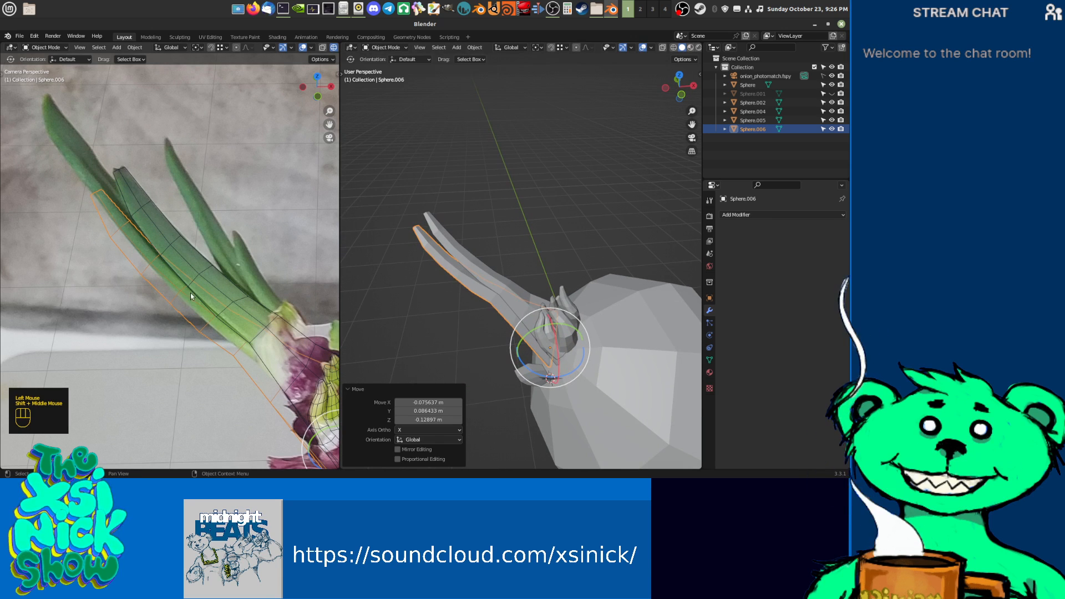
Step: Rotate the copy to line up with the longer leaf in the photo and scale it up about 1.29 times
{"action": "key", "text": "r"}
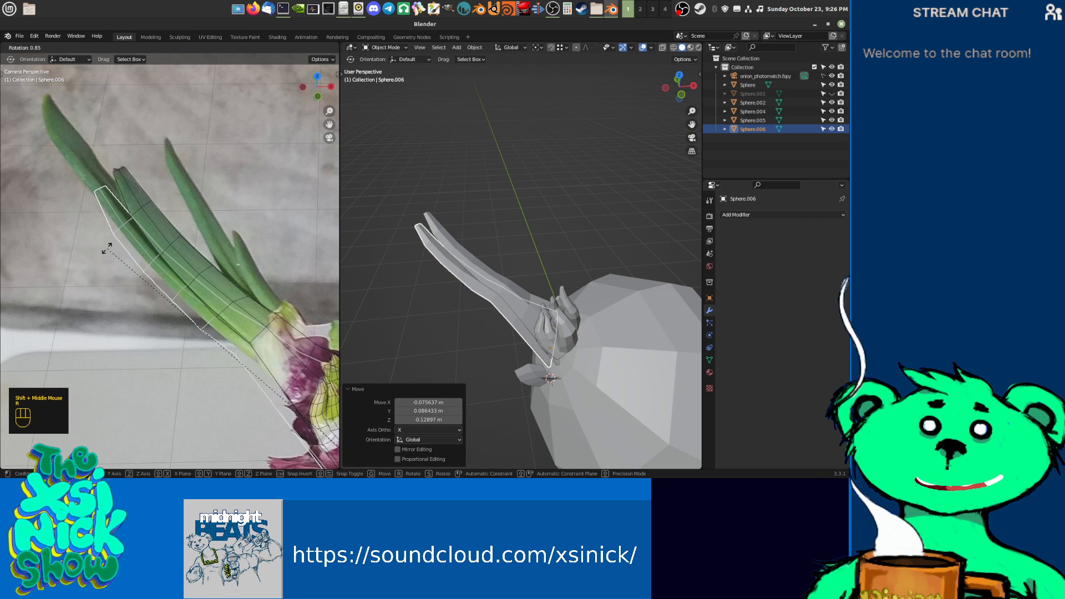
{"action": "left_click", "coordinate": [114, 237]}
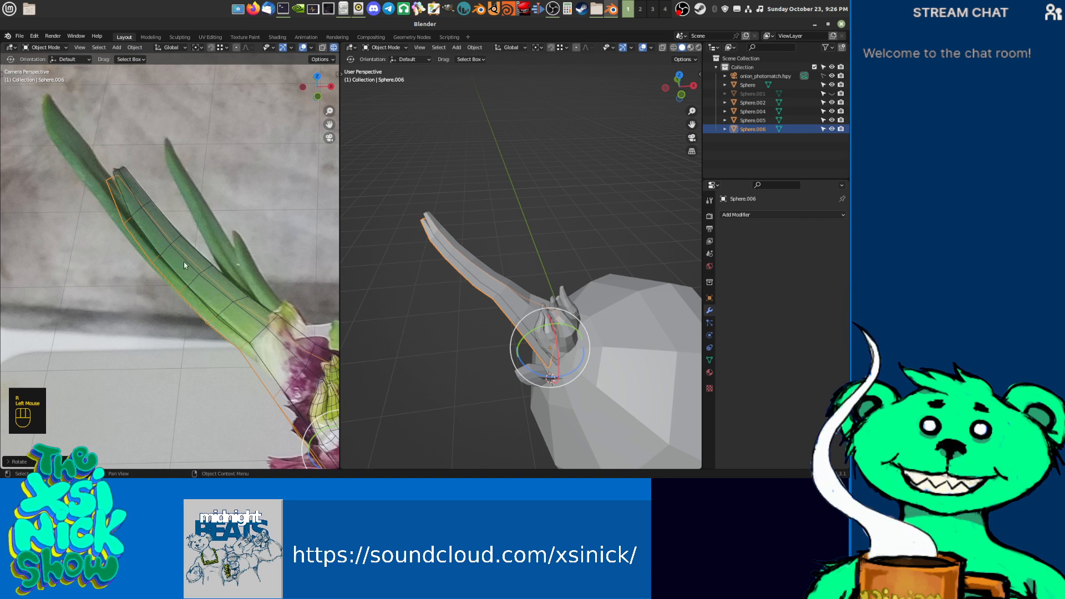
{"action": "key", "text": "s"}
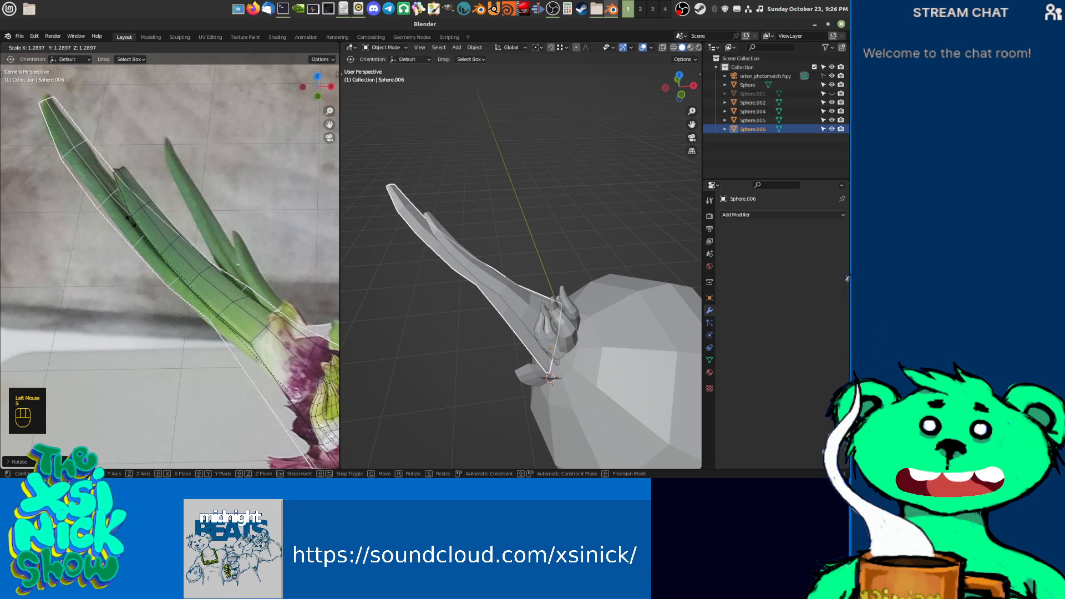
{"action": "left_click", "coordinate": [129, 220]}
{"action": "middle_click_drag", "start_coordinate": [250, 313], "coordinate": [230, 304]}
Step: Edit the copied leaf's mesh and move the vertices near its tip onto the longer leaf's outline
{"action": "key", "text": "Tab"}
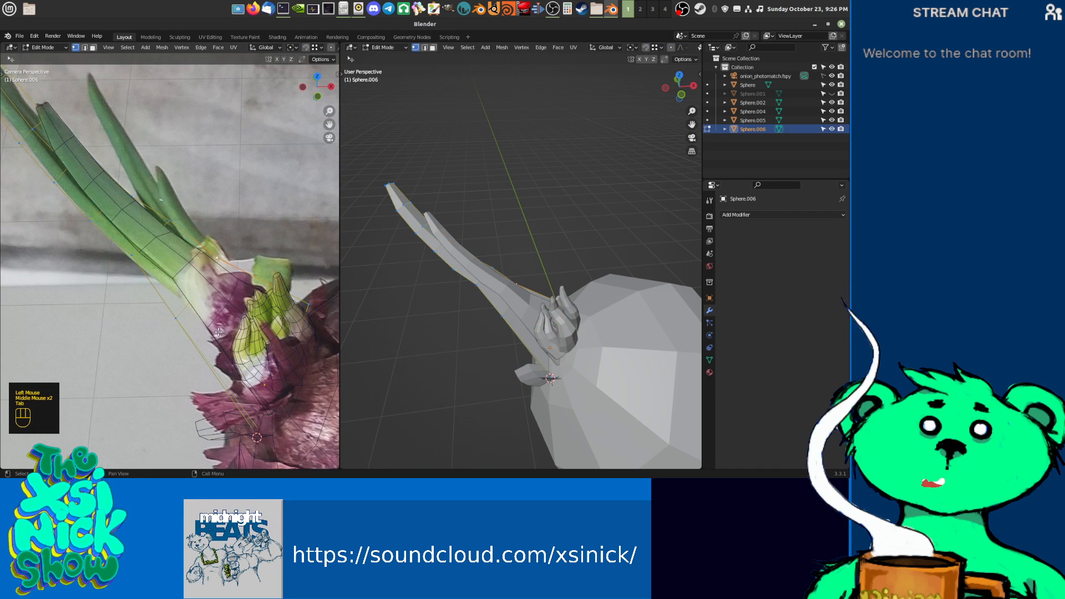
{"action": "middle_click_drag", "start_coordinate": [206, 354], "coordinate": [237, 345]}
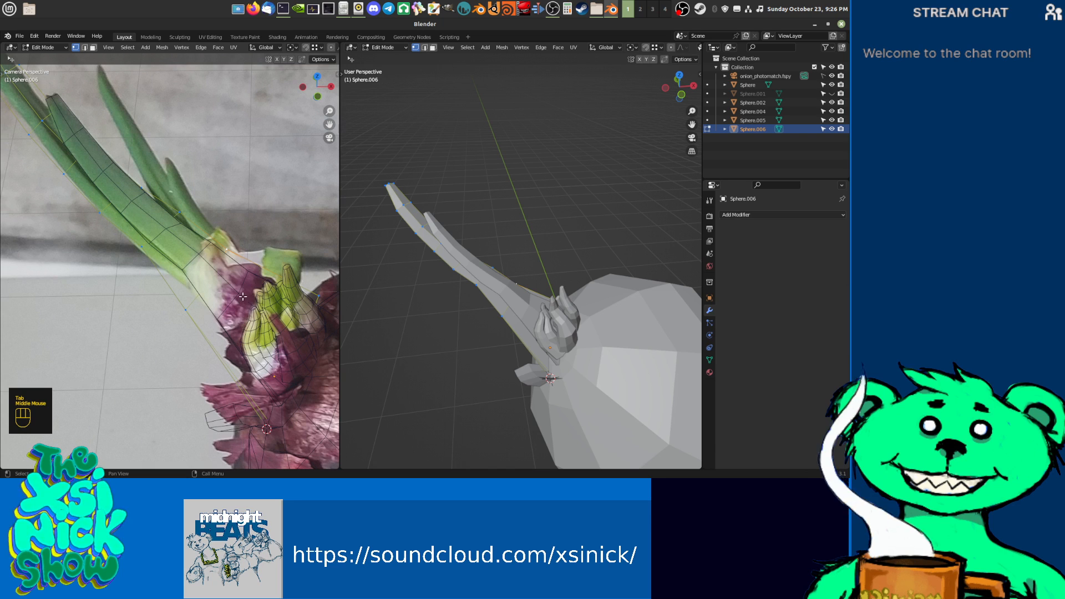
{"action": "middle_click_drag", "start_coordinate": [193, 282], "coordinate": [132, 191]}
{"action": "left_click_drag", "start_coordinate": [113, 157], "coordinate": [80, 171]}
{"action": "left_click_drag", "start_coordinate": [65, 113], "coordinate": [56, 118]}
{"action": "left_click", "coordinate": [54, 120]}
Step: Add a loop cut just behind the copied leaf's tip and shift it to match the photo
{"action": "key", "text": "ctrl+r"}
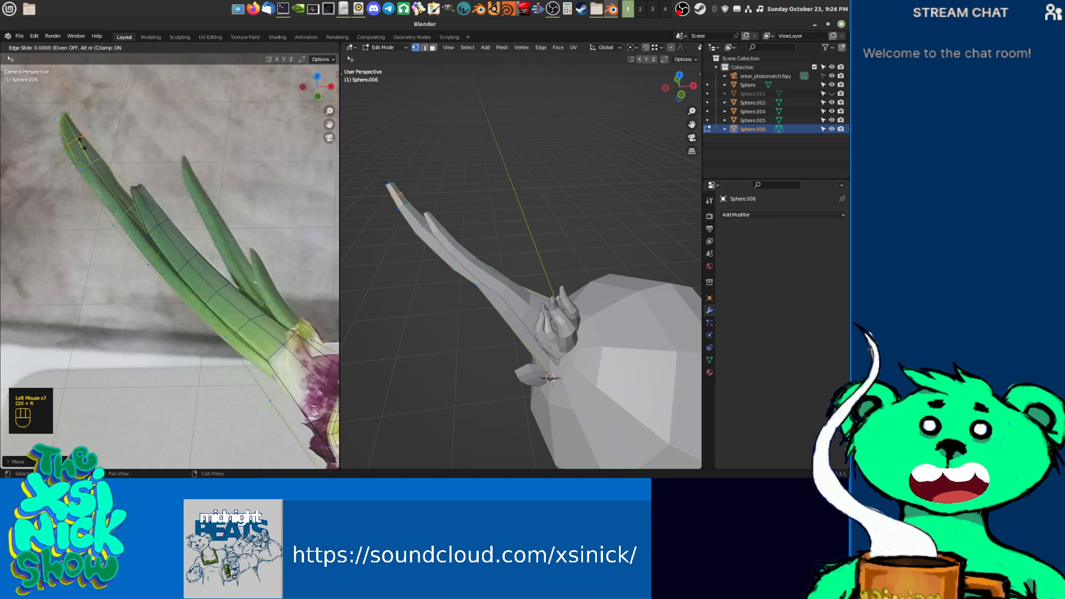
{"action": "left_click", "coordinate": [81, 151]}
{"action": "key", "text": "g"}
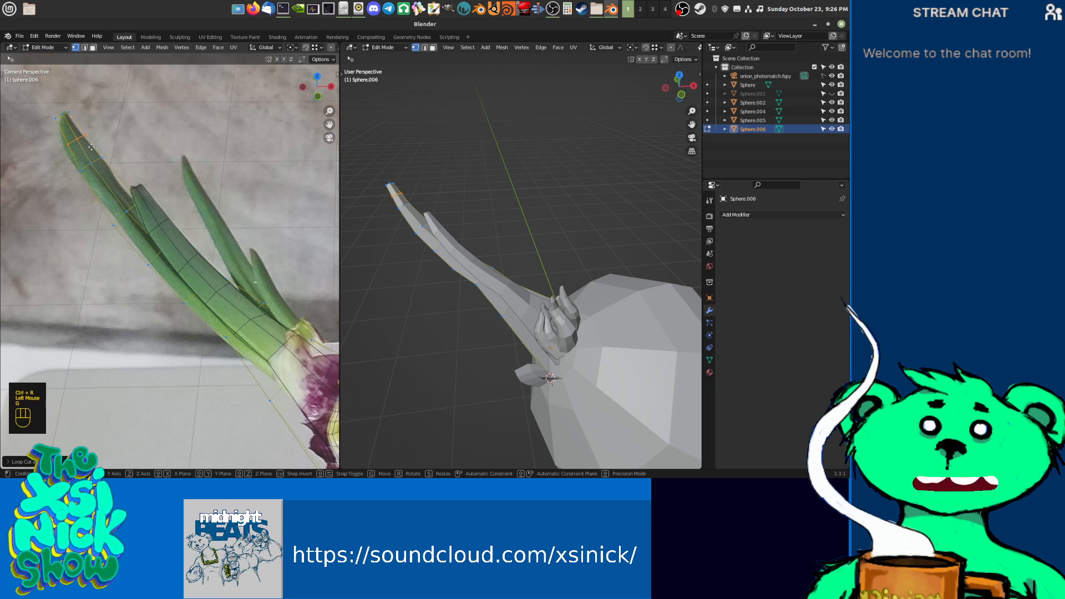
{"action": "left_click", "coordinate": [89, 150]}
Step: Move the copied leaf's lower-edge vertices inward to follow the photographed leaf down to the bulb
{"action": "middle_click_drag", "start_coordinate": [118, 235], "coordinate": [118, 225]}
{"action": "left_click_drag", "start_coordinate": [106, 221], "coordinate": [135, 193]}
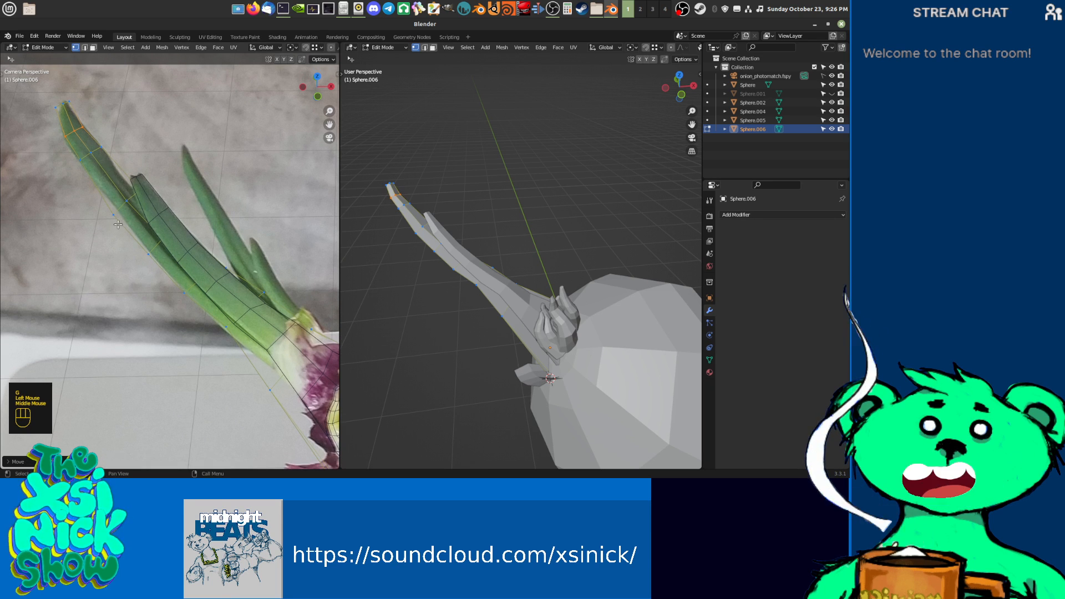
{"action": "middle_click_drag", "start_coordinate": [161, 244], "coordinate": [130, 195]}
{"action": "left_click_drag", "start_coordinate": [117, 205], "coordinate": [118, 201]}
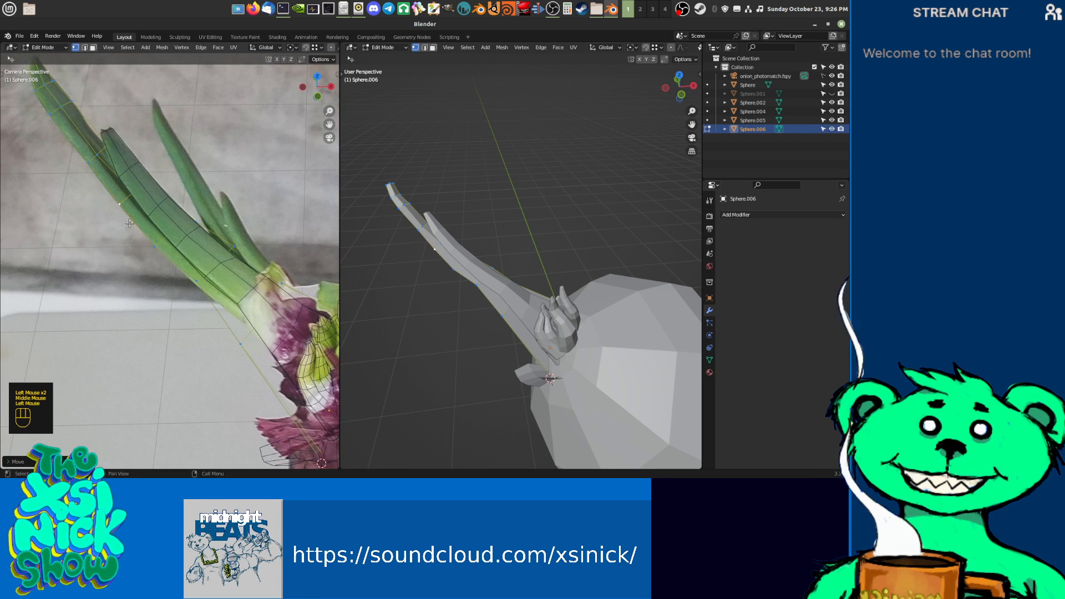
{"action": "middle_click_drag", "start_coordinate": [225, 298], "coordinate": [192, 260]}
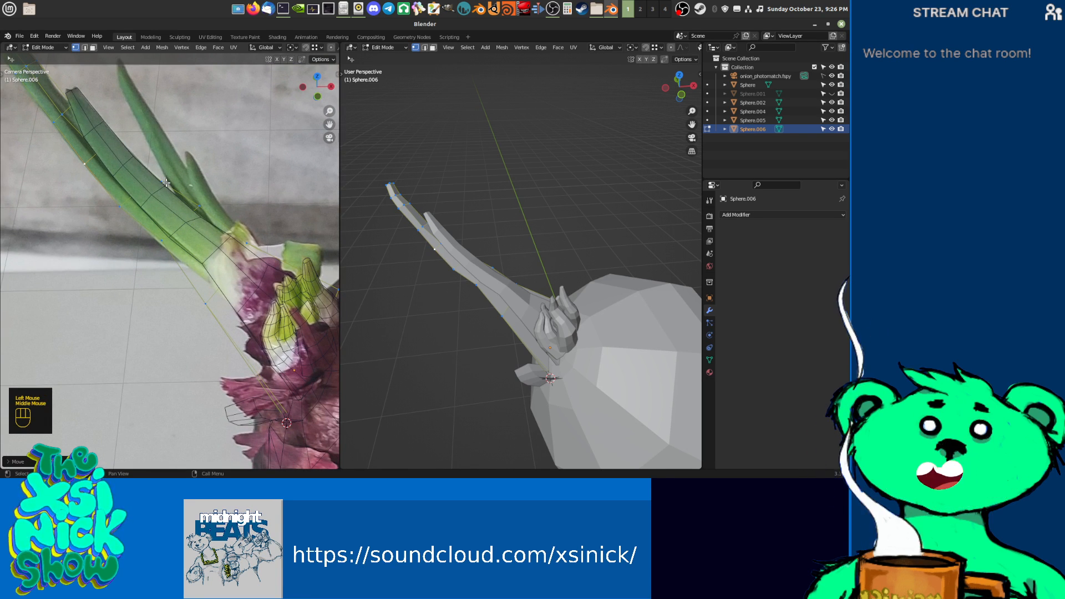
{"action": "middle_click_drag", "start_coordinate": [312, 50], "coordinate": [304, 53]}
{"action": "mouse_move", "coordinate": [486, 294]}
{"action": "middle_mouse_down", "text": "shift"}
{"action": "mouse_move", "coordinate": [432, 302]}
{"action": "mouse_move", "coordinate": [488, 308]}
{"action": "middle_mouse_up", "text": "shift"}
{"action": "left_click_drag", "start_coordinate": [206, 307], "coordinate": [214, 290]}
{"action": "middle_click_drag", "start_coordinate": [265, 377], "coordinate": [230, 326]}
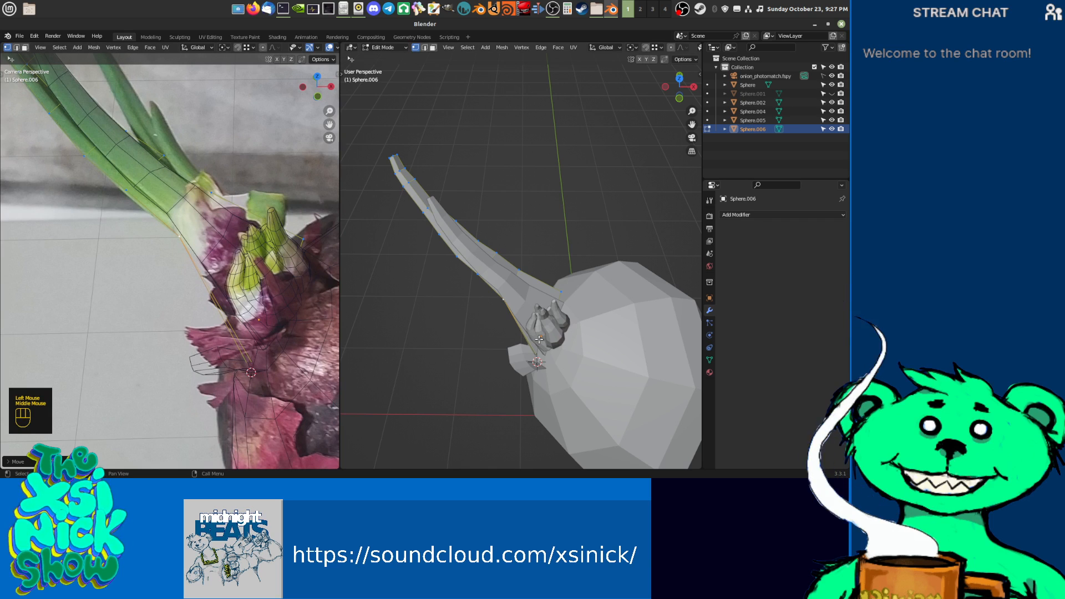
Step: Turn on X-ray in the camera view and reposition the copied leaf's upper-edge vertices toward the base
{"action": "scroll", "coordinate": [539, 339], "scroll_direction": "up", "scroll_amount": 2}
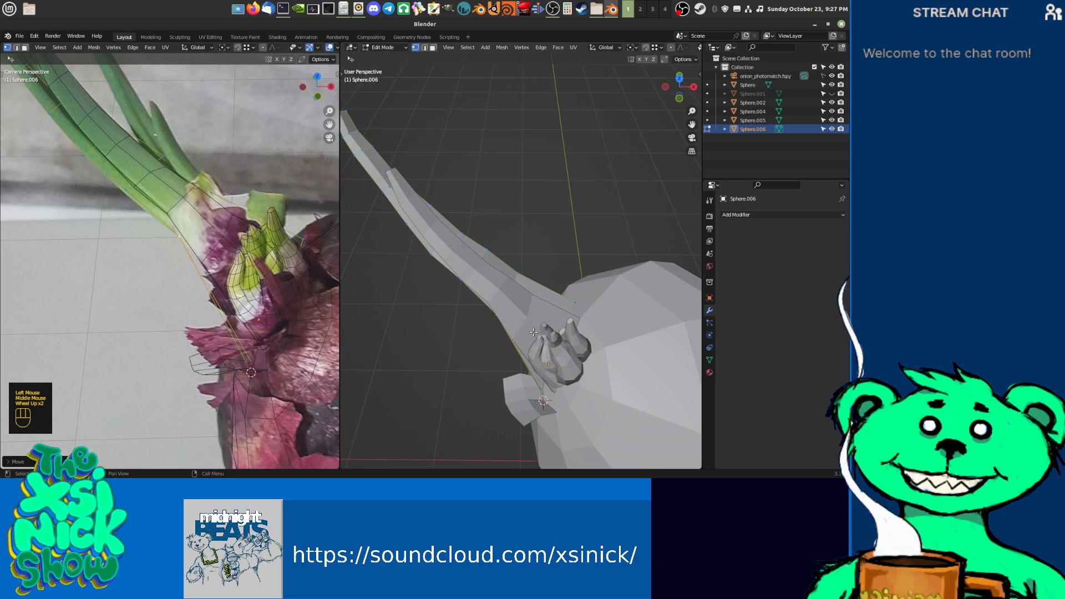
{"action": "middle_click_drag", "start_coordinate": [303, 49], "coordinate": [254, 38]}
{"action": "left_click", "coordinate": [286, 48]}
{"action": "middle_click_drag", "start_coordinate": [124, 125], "coordinate": [176, 194]}
{"action": "left_click_drag", "start_coordinate": [135, 161], "coordinate": [132, 166]}
{"action": "left_click_drag", "start_coordinate": [180, 202], "coordinate": [174, 207]}
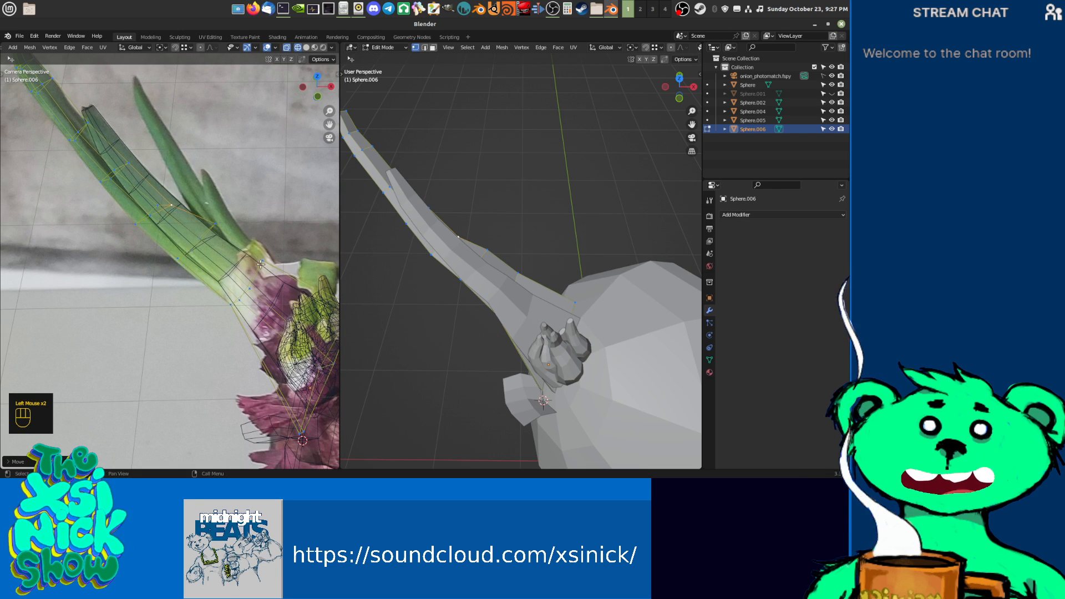
{"action": "middle_click_drag", "start_coordinate": [258, 260], "coordinate": [219, 206]}
{"action": "left_click_drag", "start_coordinate": [178, 170], "coordinate": [169, 180]}
{"action": "middle_click_drag", "start_coordinate": [240, 215], "coordinate": [199, 184]}
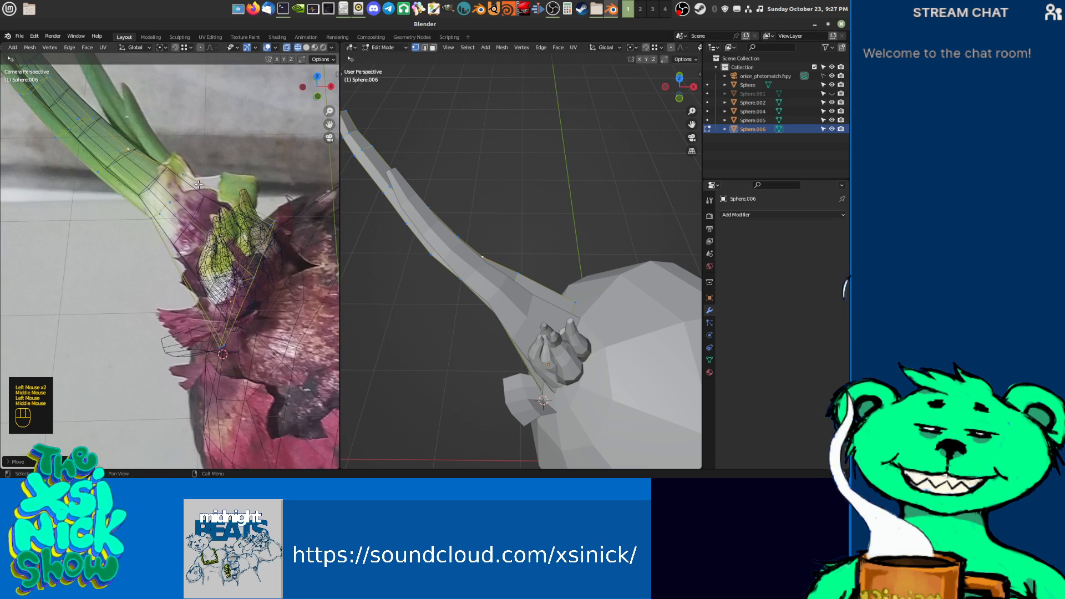
{"action": "left_click_drag", "start_coordinate": [199, 184], "coordinate": [183, 189]}
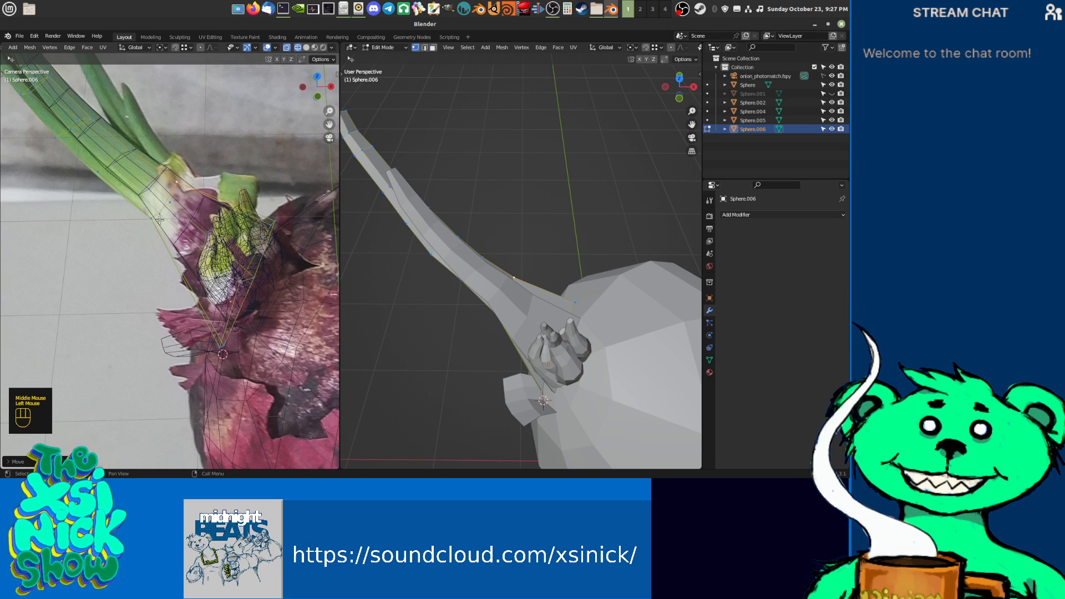
Step: Switch to edge selection and isolate the copied leaf in local view
{"action": "key", "text": "ctrl+r"}
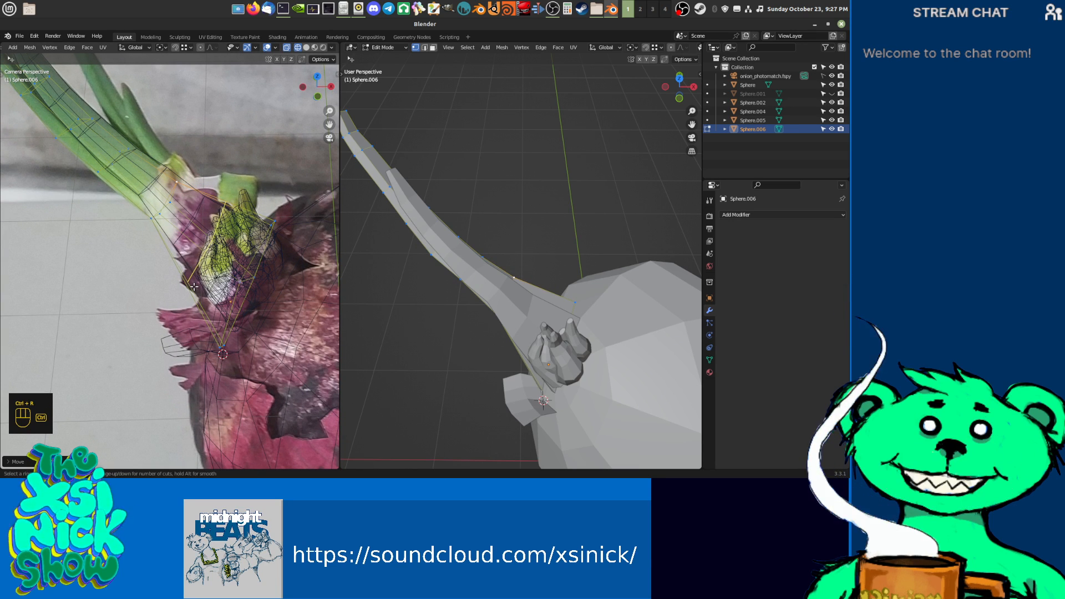
{"action": "middle_click_drag", "start_coordinate": [516, 331], "coordinate": [575, 261], "text": "shift"}
{"action": "middle_click_drag", "start_coordinate": [581, 333], "coordinate": [561, 272]}
{"action": "middle_click_drag", "start_coordinate": [614, 353], "coordinate": [568, 336], "text": "shift"}
{"action": "key", "text": "ctrl+Tab"}
{"action": "left_click", "coordinate": [528, 336]}
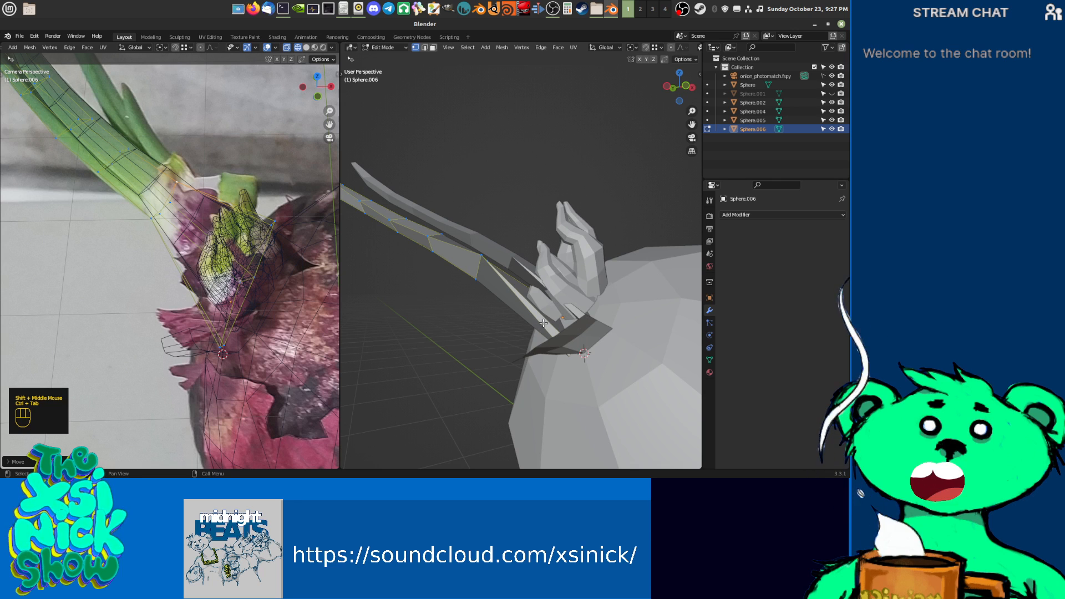
{"action": "key", "text": "ctrl+Tab"}
{"action": "left_click", "coordinate": [543, 327]}
{"action": "middle_click_drag", "start_coordinate": [547, 330], "coordinate": [582, 342], "text": "shift"}
{"action": "key", "text": "KP_Divide"}
Step: Collapse the thickness edges at both corners of the copied leaf's base into single vertices
{"action": "middle_click_drag", "start_coordinate": [641, 311], "coordinate": [571, 328]}
{"action": "scroll", "coordinate": [613, 290], "scroll_direction": "up", "scroll_amount": 2}
{"action": "middle_click_drag", "start_coordinate": [571, 328], "coordinate": [520, 326], "text": "shift"}
{"action": "left_click", "coordinate": [519, 327]}
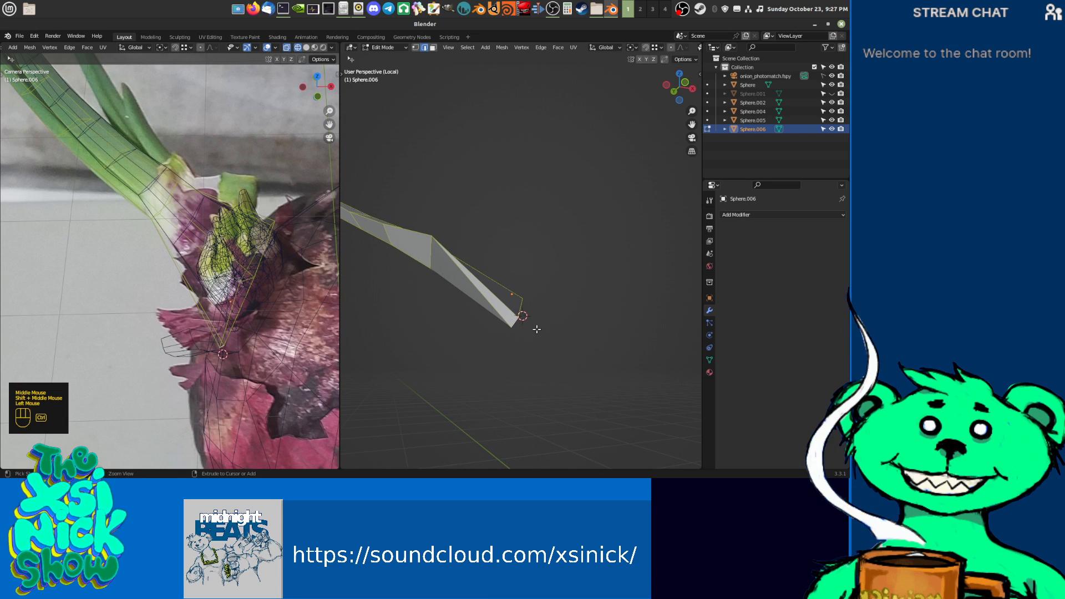
{"action": "key", "text": "alt+m"}
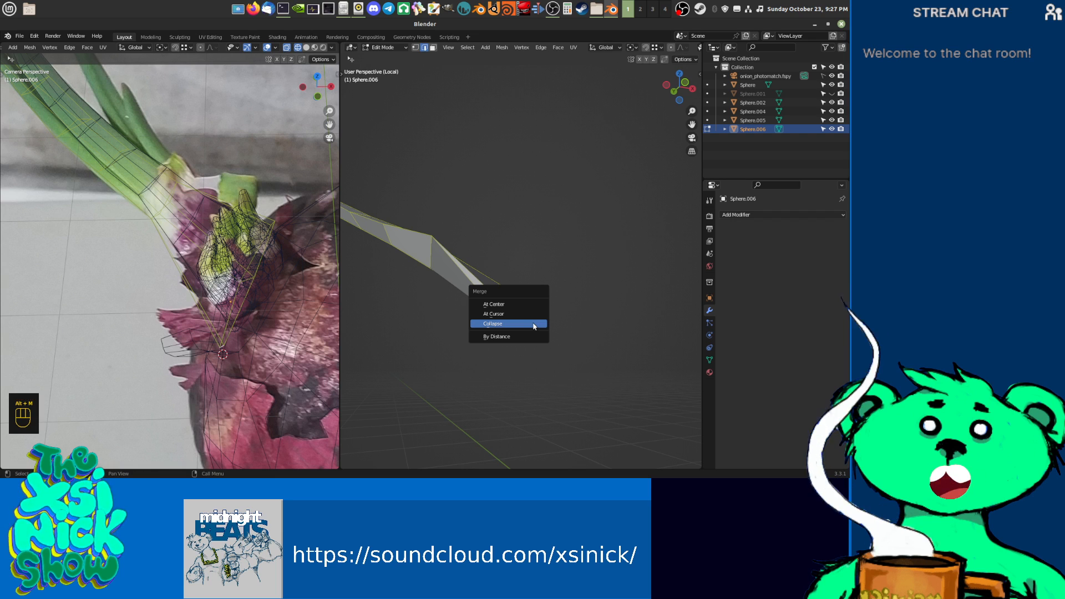
{"action": "left_click", "coordinate": [506, 254]}
{"action": "mouse_move", "coordinate": [566, 305]}
{"action": "middle_mouse_down"}
{"action": "mouse_move", "coordinate": [591, 309]}
{"action": "mouse_move", "coordinate": [571, 306]}
{"action": "middle_mouse_up"}
{"action": "left_click", "coordinate": [570, 300]}
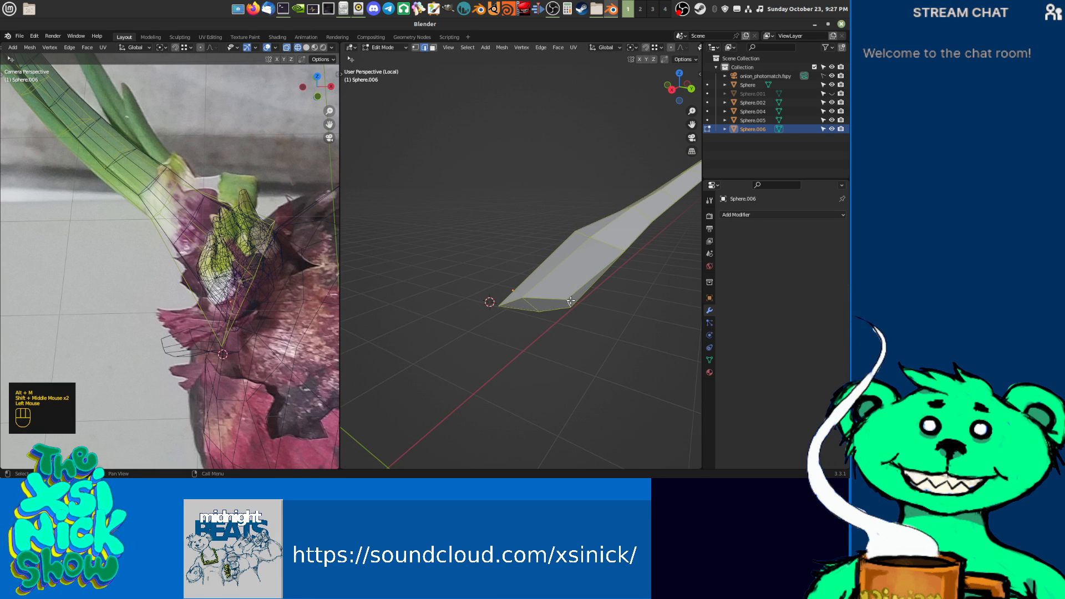
{"action": "key", "text": "alt+m"}
{"action": "left_click", "coordinate": [581, 306]}
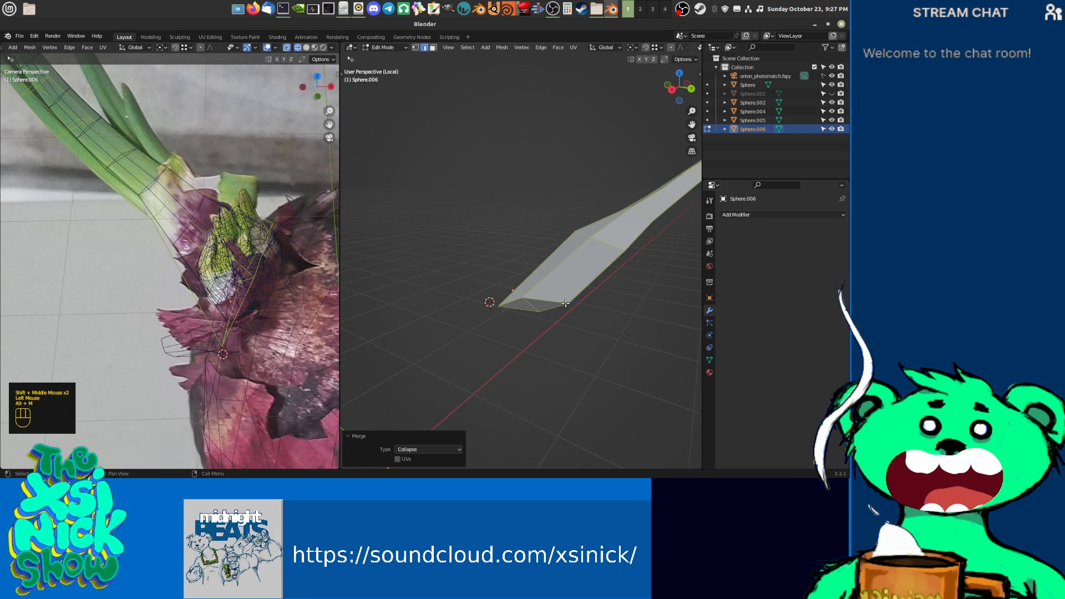
Step: Add a loop cut across the copied leaf just above its base and scale the loop down to narrow the leaf
{"action": "key", "text": "ctrl+r"}
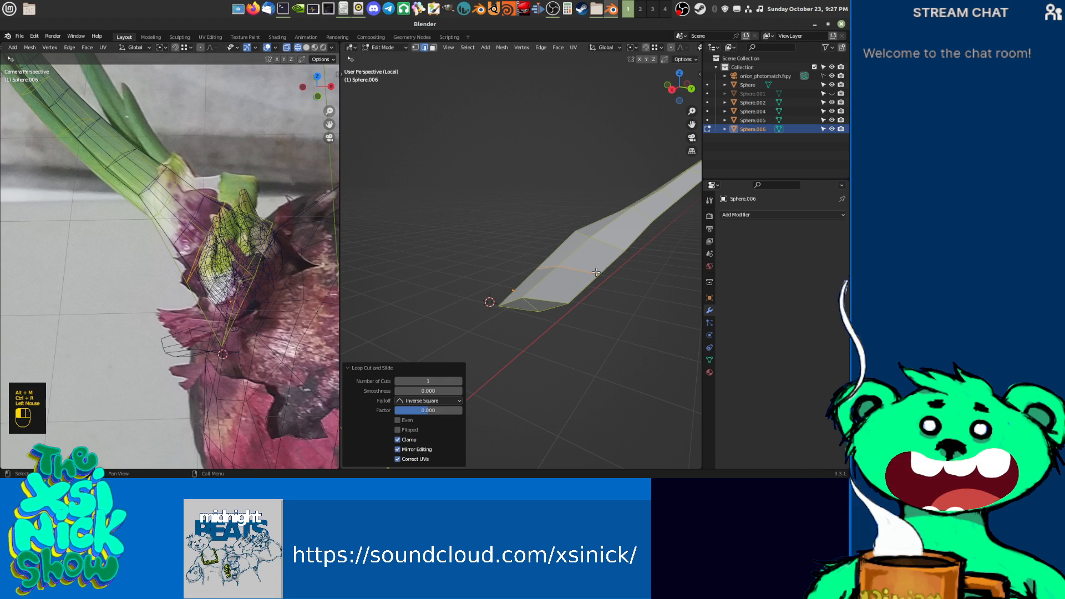
{"action": "double_click", "coordinate": [548, 262]}
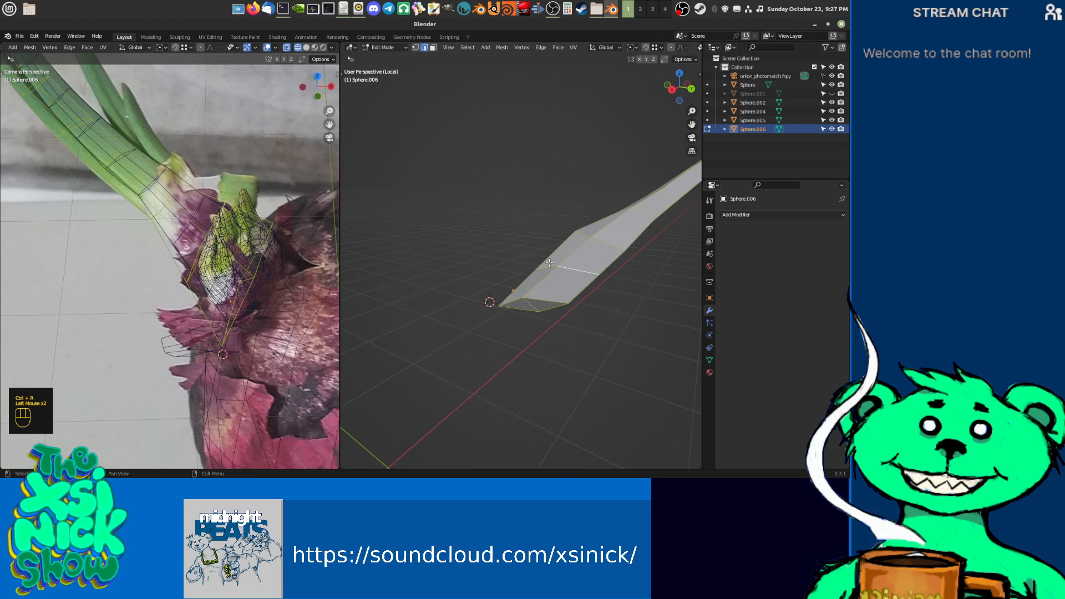
{"action": "key", "text": "r"}
{"action": "right_click", "coordinate": [251, 215]}
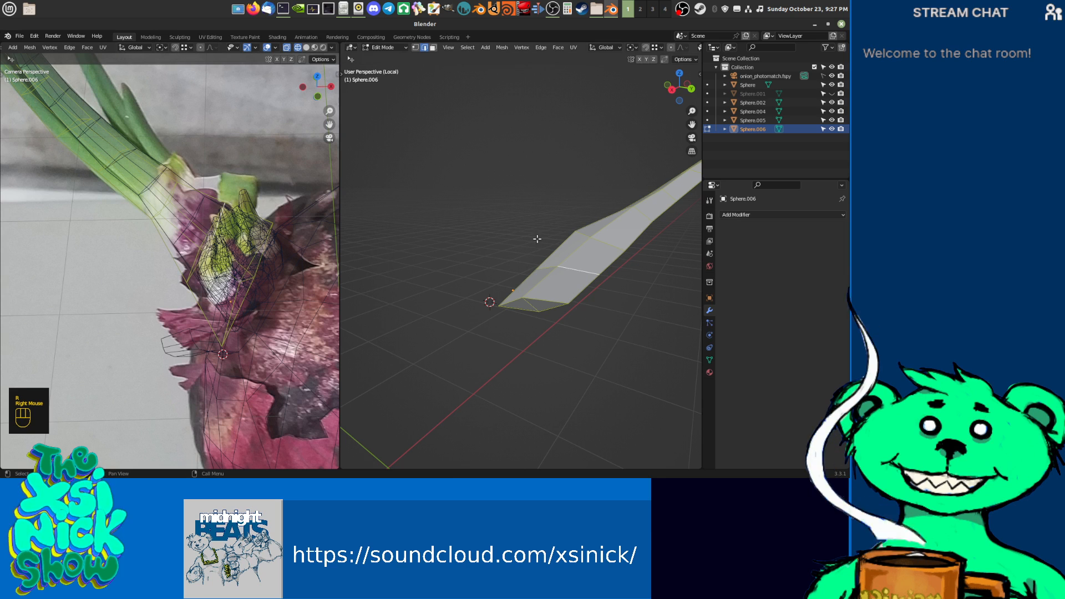
{"action": "left_click", "coordinate": [577, 271], "text": "alt+shift"}
{"action": "left_click", "coordinate": [577, 272]}
{"action": "left_click", "coordinate": [549, 267], "text": "alt+shift"}
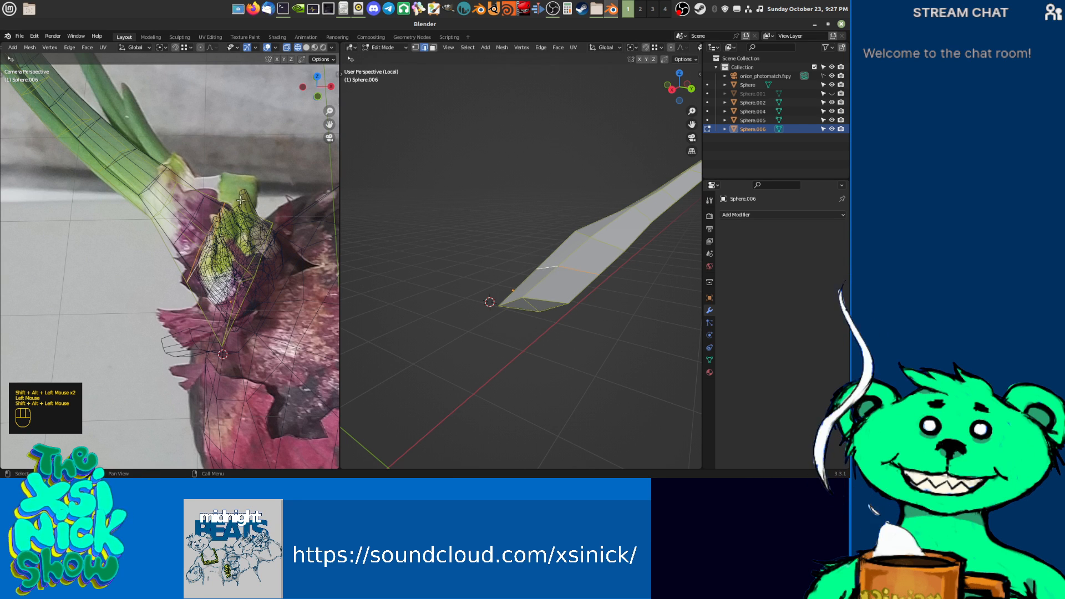
{"action": "key", "text": "s"}
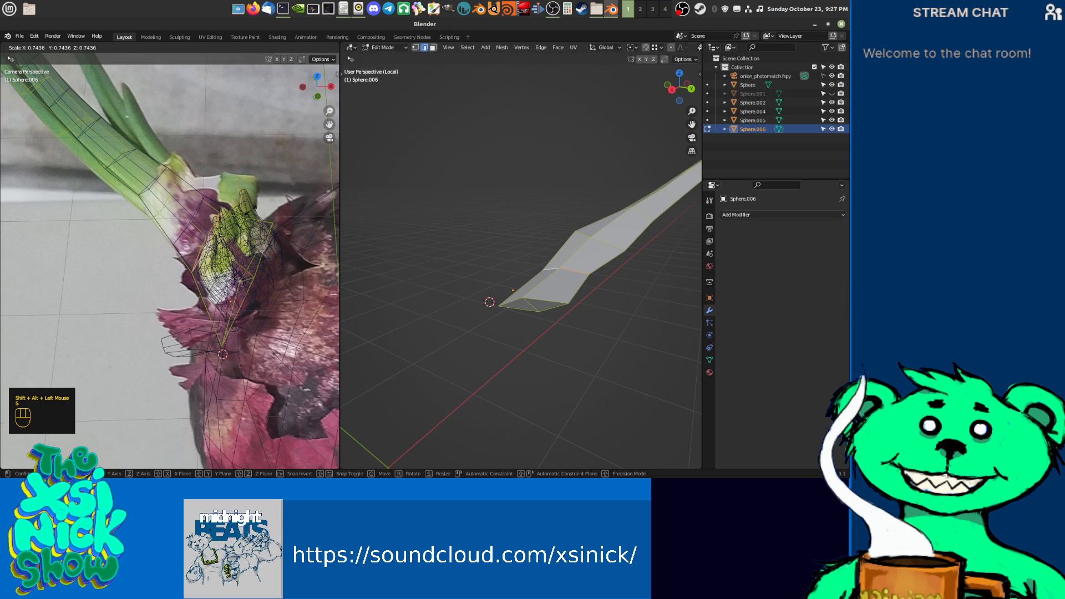
{"action": "left_click", "coordinate": [161, 205]}
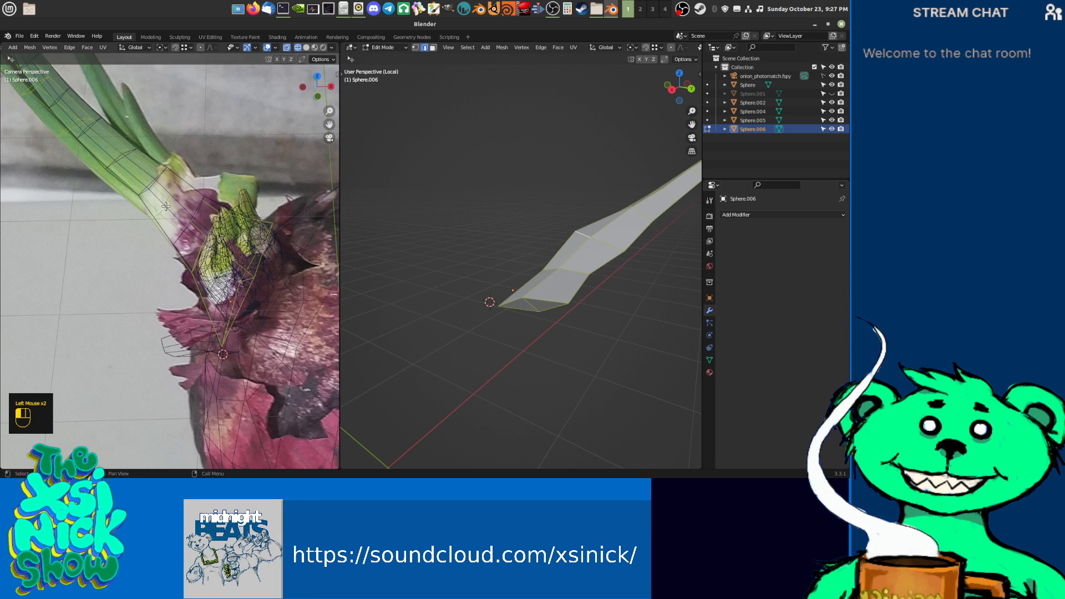
Step: Scale the copied leaf's next edge loop up from the new cut to fit the photographed leaf's width
{"action": "left_click", "coordinate": [169, 192], "text": "alt+shift"}
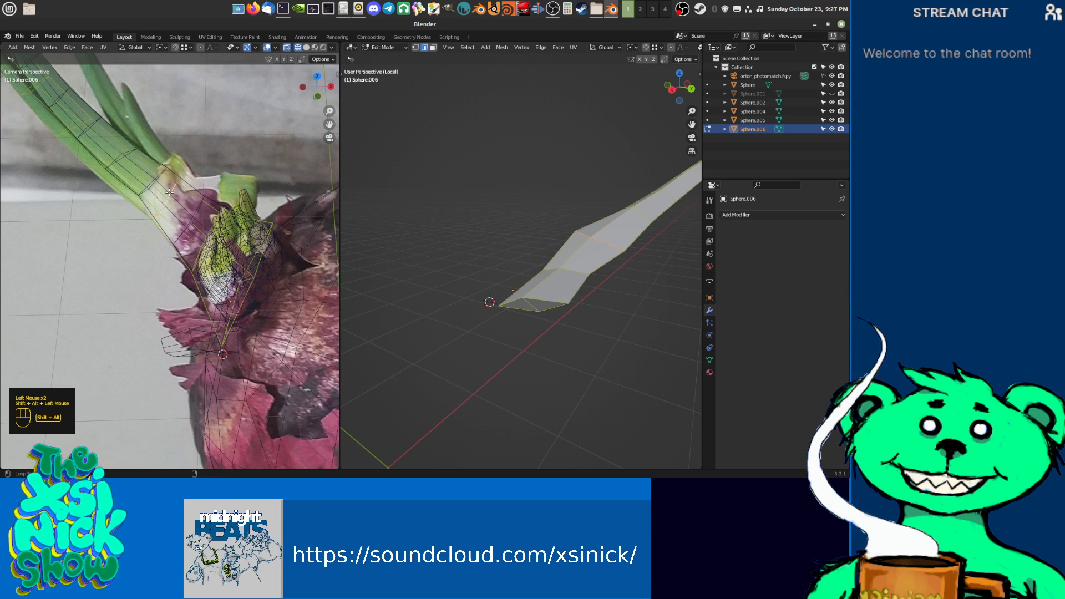
{"action": "key", "text": "s"}
{"action": "left_click", "coordinate": [204, 173]}
Step: Switch to vertex selection and reposition the copied leaf's individual vertices along its length to even out its thickness and edges
{"action": "middle_click_drag", "start_coordinate": [575, 283], "coordinate": [700, 283]}
{"action": "middle_click_drag", "start_coordinate": [619, 263], "coordinate": [696, 233], "text": "shift"}
{"action": "key", "text": "ctrl+Tab"}
{"action": "left_click", "coordinate": [606, 257]}
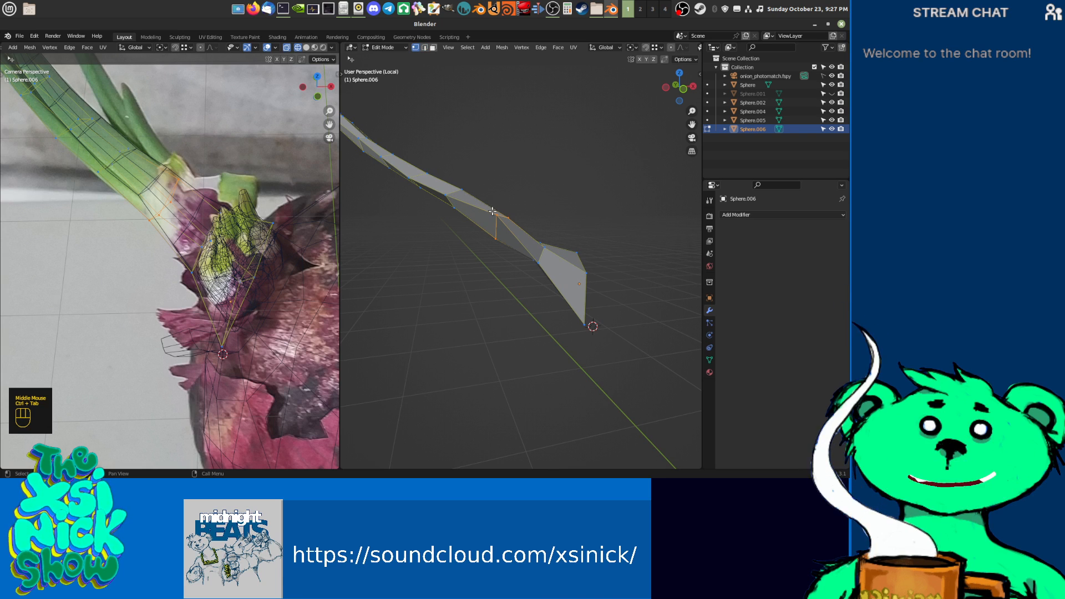
{"action": "left_click_drag", "start_coordinate": [495, 217], "coordinate": [495, 232]}
{"action": "middle_click_drag", "start_coordinate": [523, 257], "coordinate": [444, 269], "text": "shift"}
{"action": "middle_click_drag", "start_coordinate": [561, 275], "coordinate": [576, 300], "text": "shift"}
{"action": "middle_click_drag", "start_coordinate": [535, 218], "coordinate": [515, 233]}
{"action": "left_click_drag", "start_coordinate": [535, 182], "coordinate": [539, 180]}
{"action": "left_click_drag", "start_coordinate": [554, 136], "coordinate": [560, 136]}
{"action": "middle_click_drag", "start_coordinate": [566, 134], "coordinate": [540, 205], "text": "shift"}
{"action": "left_click_drag", "start_coordinate": [547, 156], "coordinate": [566, 137]}
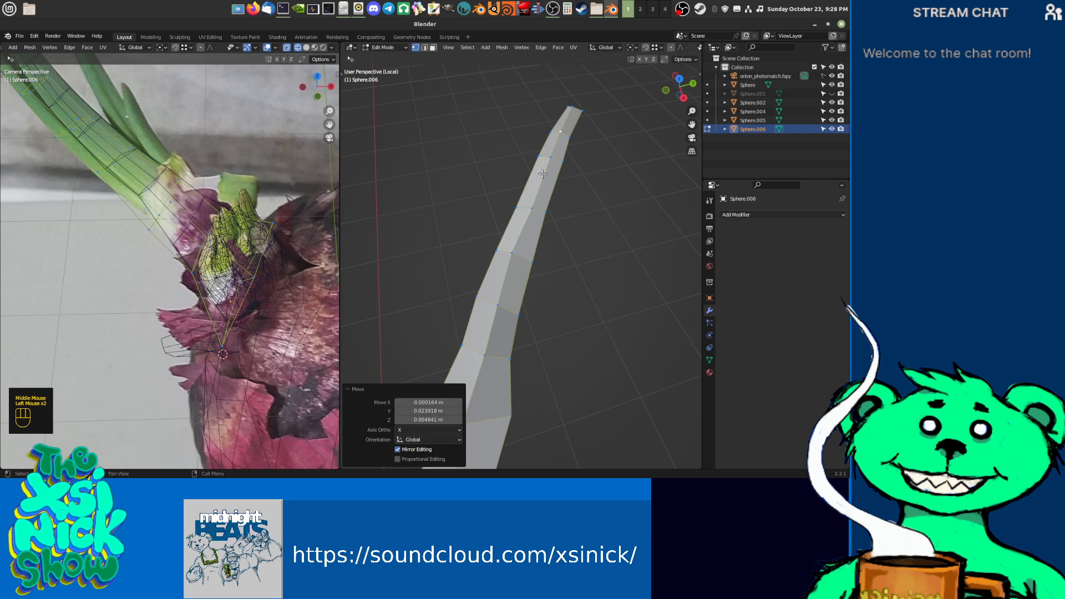
Step: Move the copied leaf's side and corner vertices near the base to smooth its outline, and exit local view
{"action": "middle_click_drag", "start_coordinate": [566, 137], "coordinate": [566, 164]}
{"action": "scroll", "coordinate": [565, 164], "scroll_direction": "down", "scroll_amount": 2}
{"action": "middle_click_drag", "start_coordinate": [572, 213], "coordinate": [585, 262], "text": "shift"}
{"action": "left_click_drag", "start_coordinate": [524, 274], "coordinate": [552, 265]}
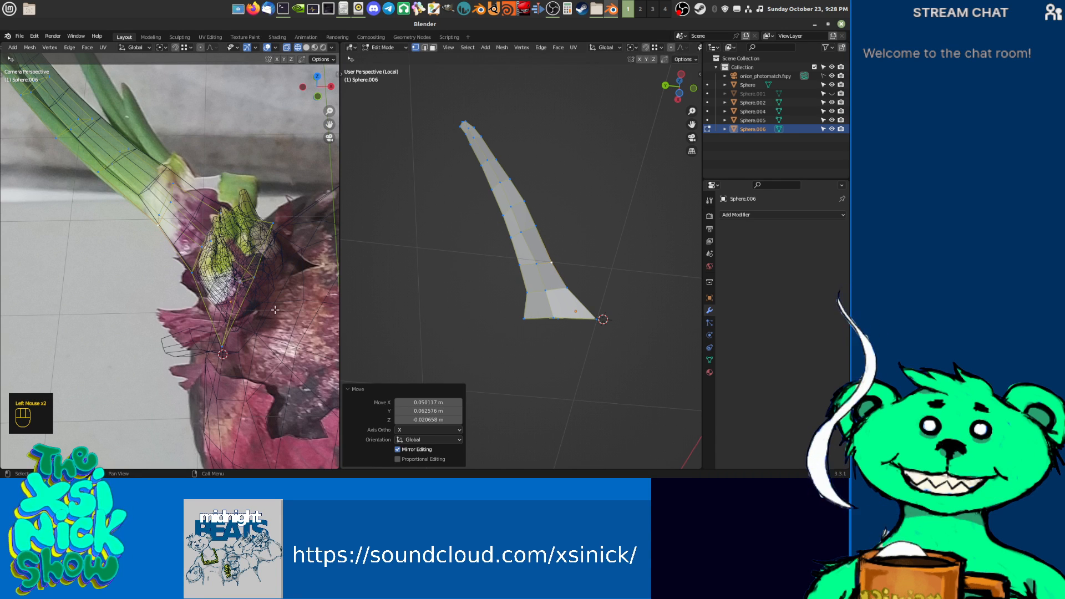
{"action": "left_click_drag", "start_coordinate": [601, 320], "coordinate": [594, 313]}
{"action": "middle_click_drag", "start_coordinate": [538, 191], "coordinate": [597, 166]}
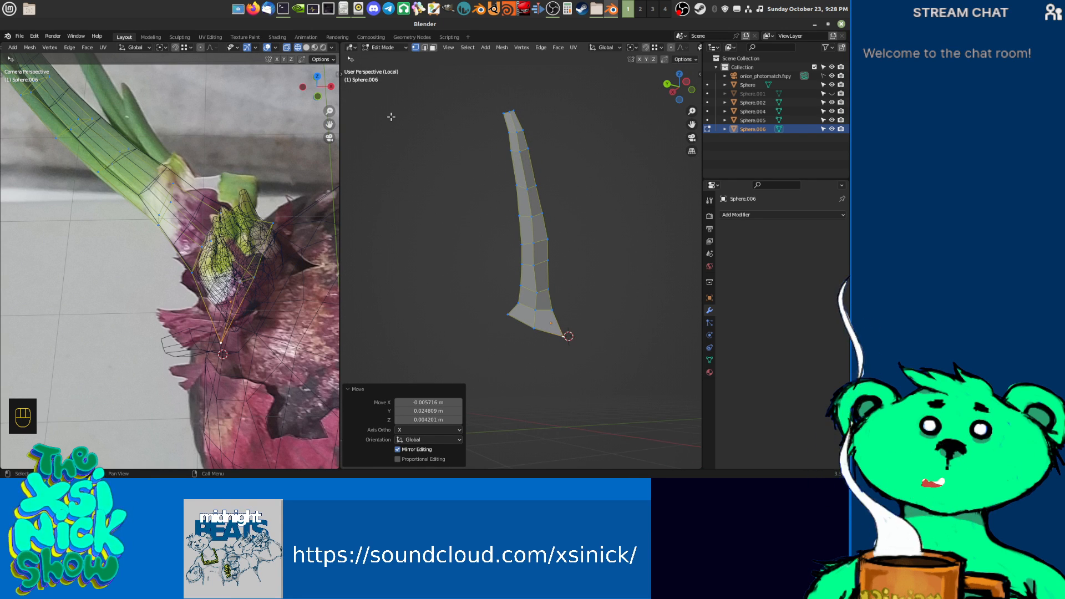
{"action": "key", "text": "KP_Divide"}
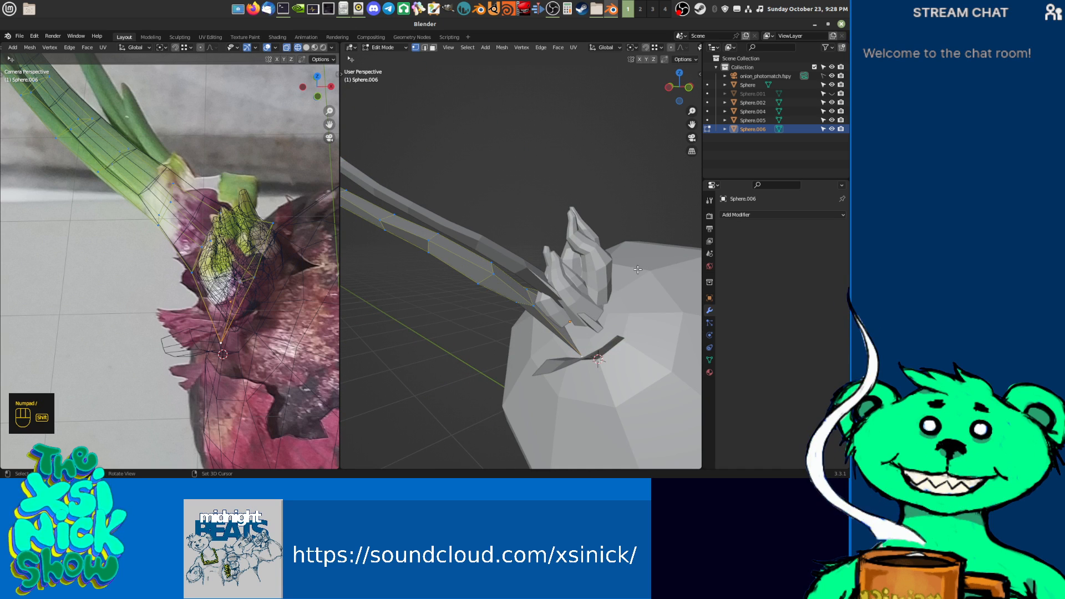
Step: Open the shorter first leaf for editing and collapse the two thickness vertices at one corner of its base
{"action": "middle_click_drag", "start_coordinate": [631, 267], "coordinate": [586, 321]}
{"action": "key", "text": "Tab"}
{"action": "left_click", "coordinate": [503, 270]}
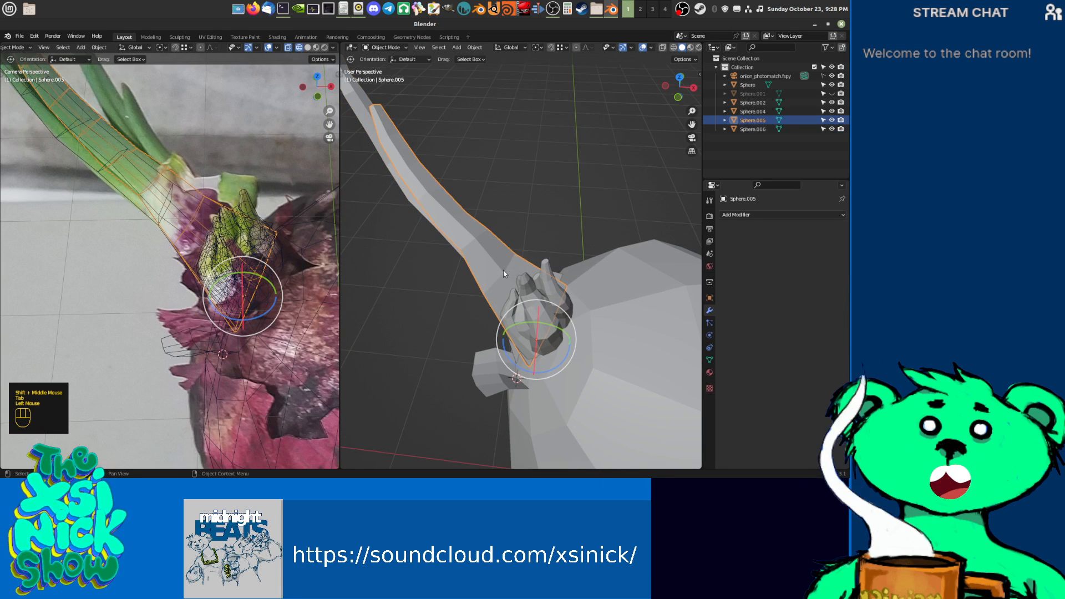
{"action": "key", "text": "Tab"}
{"action": "middle_click_drag", "start_coordinate": [503, 270], "coordinate": [595, 219], "text": "shift"}
{"action": "middle_click_drag", "start_coordinate": [619, 269], "coordinate": [607, 340], "text": "shift"}
{"action": "left_click", "coordinate": [608, 340]}
{"action": "left_click", "coordinate": [615, 338], "text": "shift"}
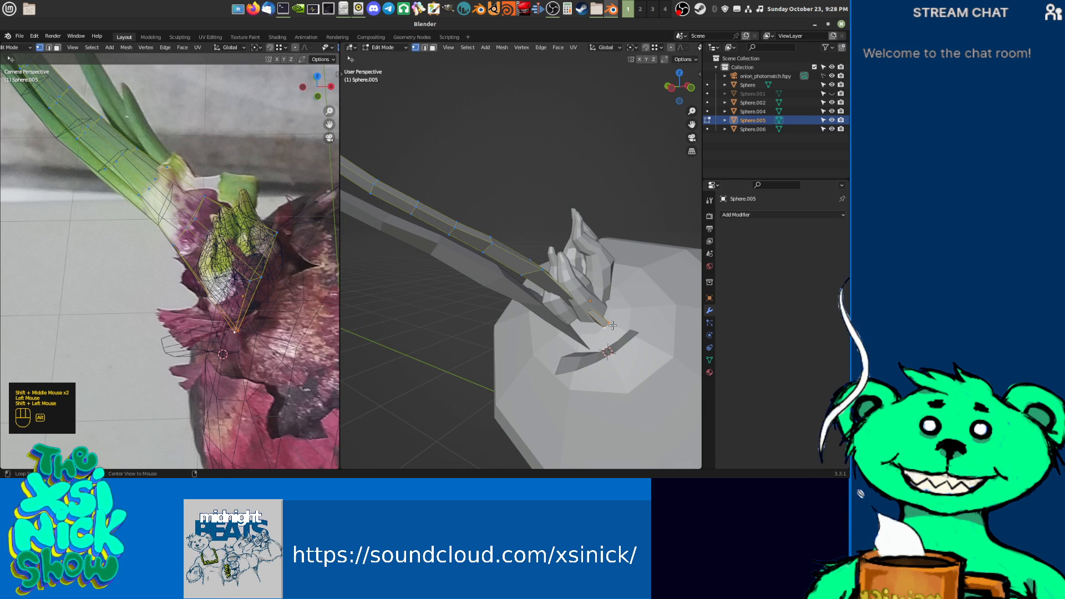
{"action": "key", "text": "alt+m"}
{"action": "left_click", "coordinate": [607, 317]}
{"action": "middle_click_drag", "start_coordinate": [607, 317], "coordinate": [489, 263], "text": "shift"}
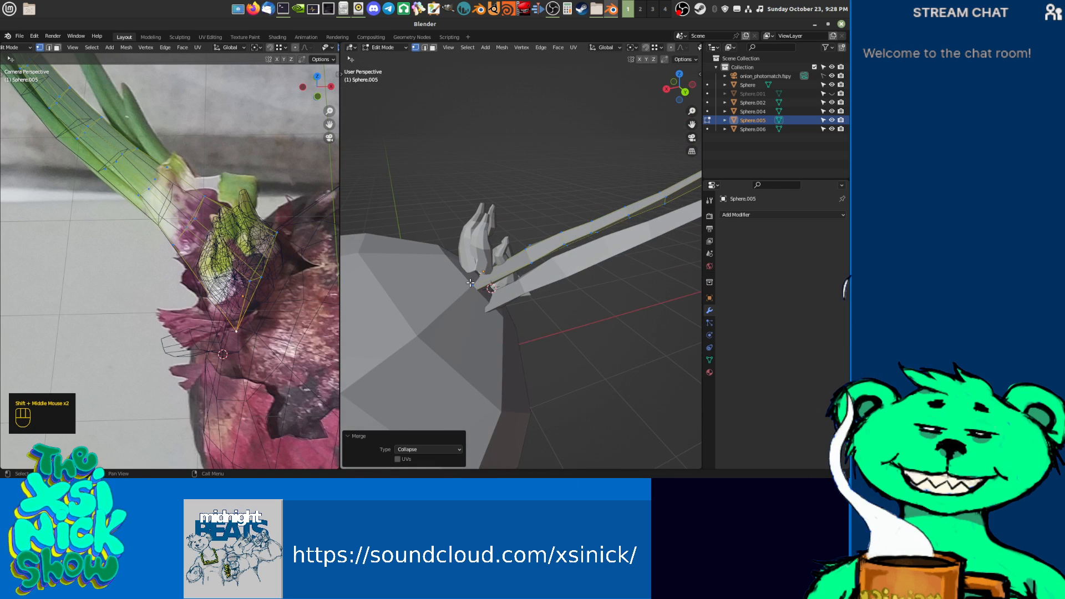
Step: Collapse the two vertices at the opposite corner of the shorter leaf's base into one
{"action": "scroll", "coordinate": [470, 282], "scroll_direction": "up", "scroll_amount": 2}
{"action": "left_click", "coordinate": [457, 314]}
{"action": "left_click", "coordinate": [460, 314], "text": "shift"}
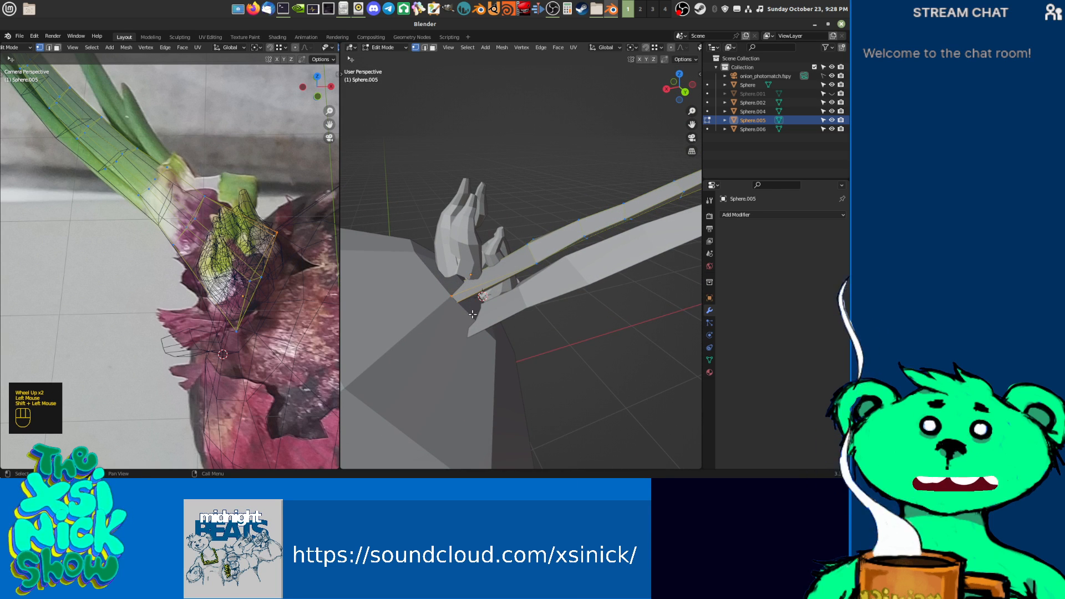
{"action": "key", "text": "alt+m"}
{"action": "left_click", "coordinate": [473, 309]}
Step: Add a centred loop cut across the shorter leaf's lower section and scale the loop down
{"action": "middle_click_drag", "start_coordinate": [500, 279], "coordinate": [564, 313], "text": "shift"}
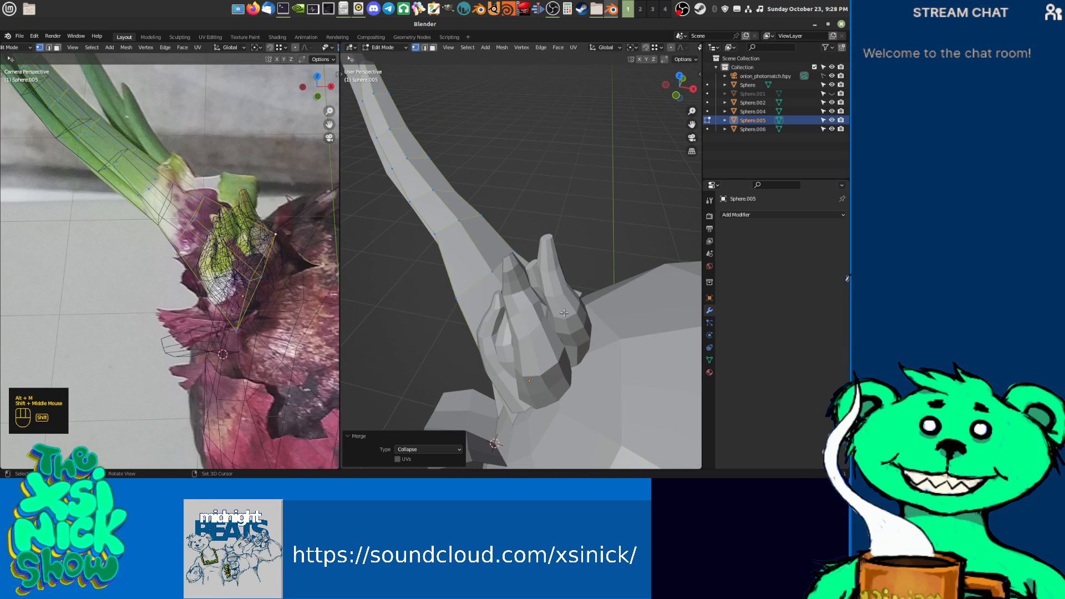
{"action": "key", "text": "ctrl+r"}
{"action": "left_click", "coordinate": [481, 311]}
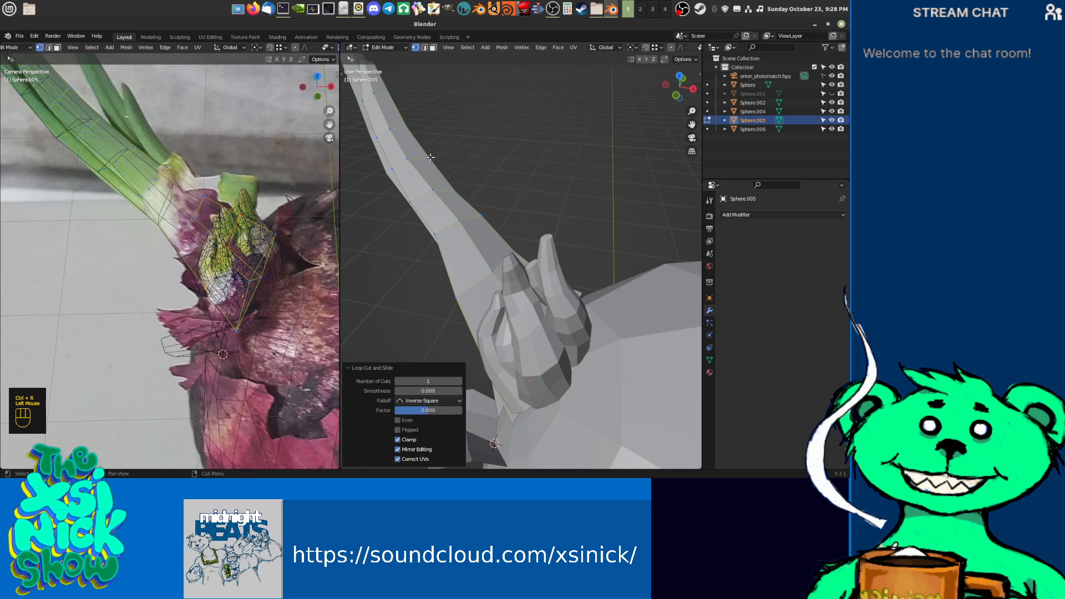
{"action": "key", "text": "s"}
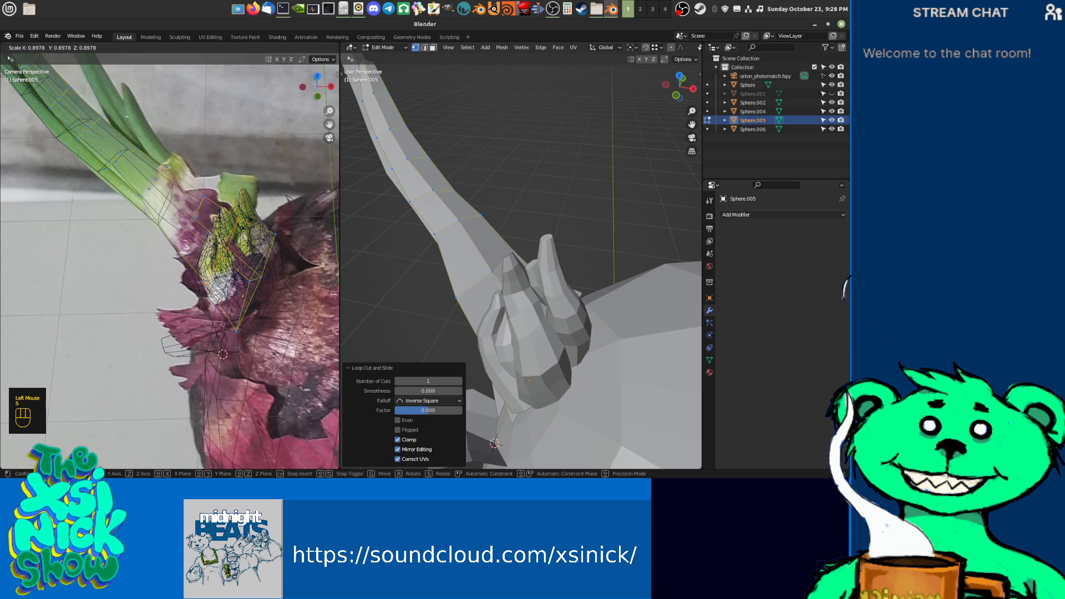
{"action": "left_click", "coordinate": [242, 224]}
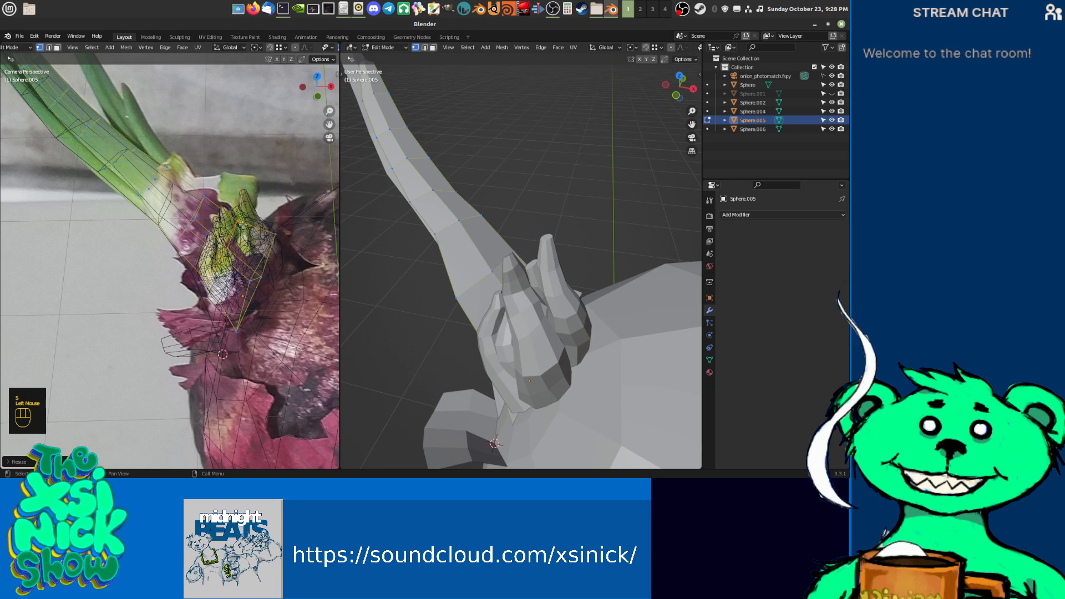
Step: Scale the shorter leaf's loop above the new cut and shift the following loop to match the photographed leaf
{"action": "left_click", "coordinate": [200, 207], "text": "alt+shift"}
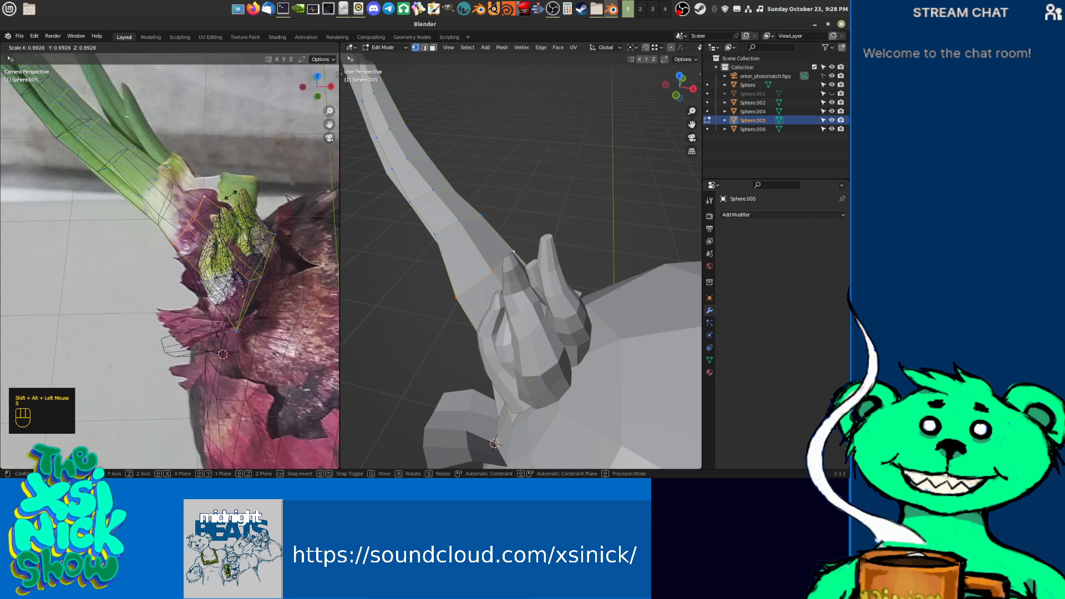
{"action": "key", "text": "s"}
{"action": "left_click", "coordinate": [175, 168]}
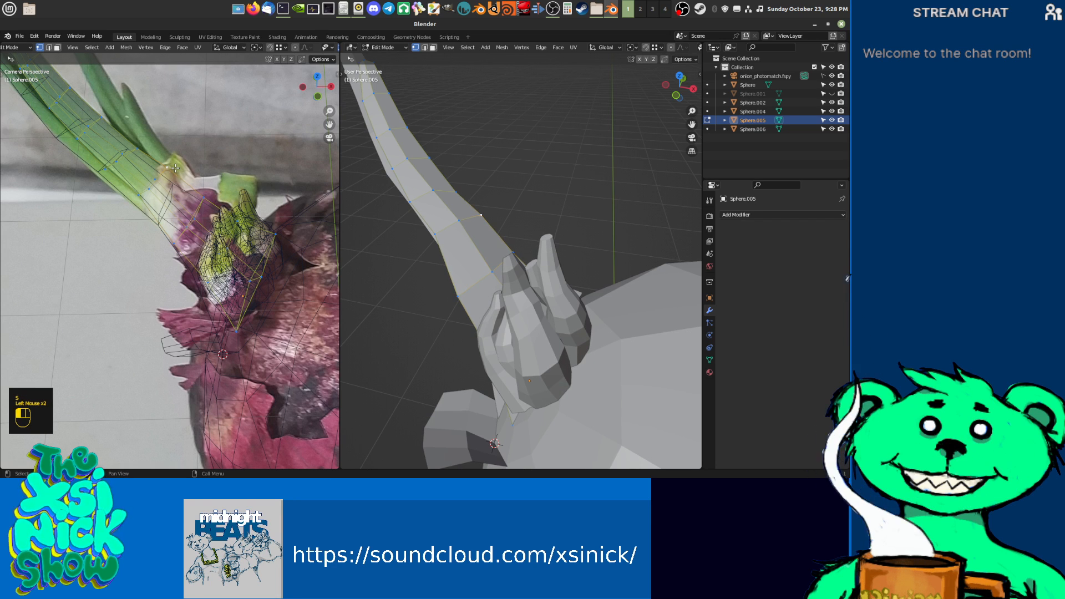
{"action": "left_click", "coordinate": [158, 179], "text": "alt+shift"}
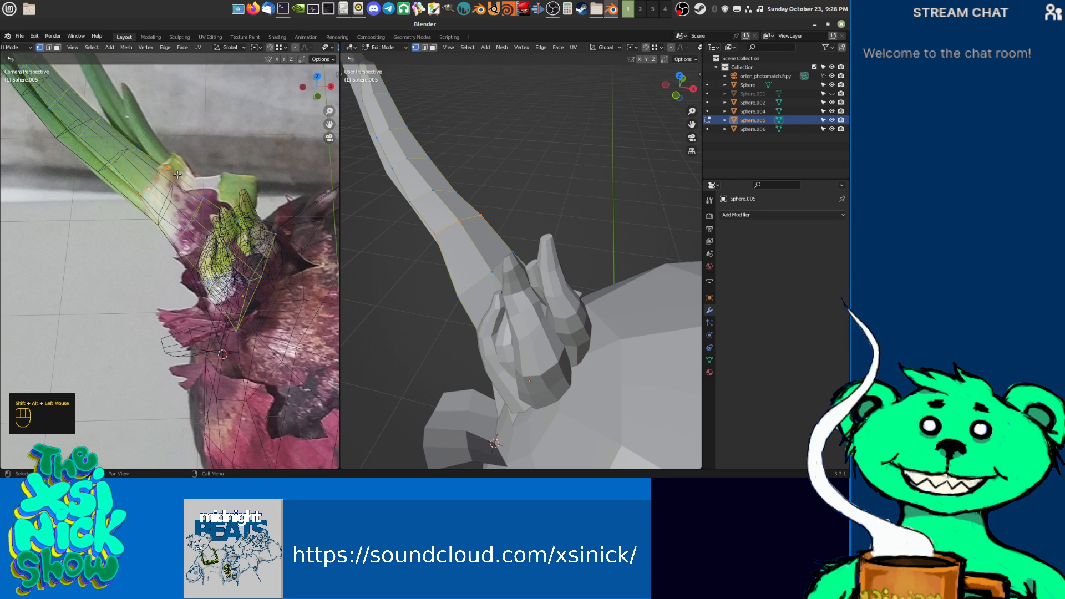
{"action": "middle_click", "coordinate": [174, 176]}
{"action": "key", "text": "g"}
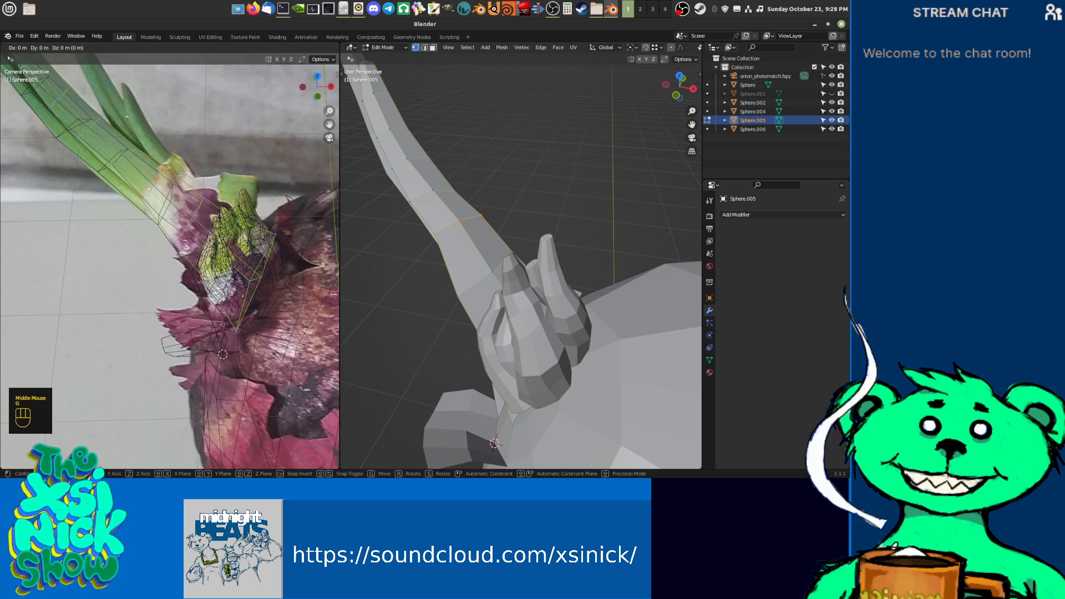
{"action": "left_click", "coordinate": [179, 178]}
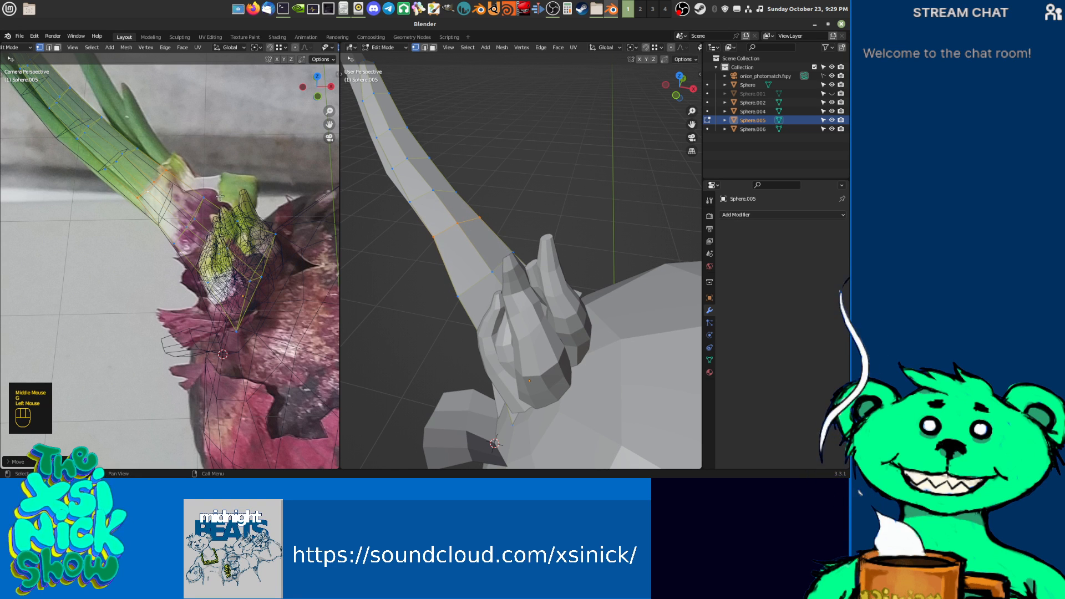
Step: Switch to editing the longer leaf and reposition its vertices near the base beside the shorter leaf
{"action": "middle_click_drag", "start_coordinate": [219, 195], "coordinate": [250, 255]}
{"action": "scroll", "coordinate": [251, 255], "scroll_direction": "down", "scroll_amount": 3}
{"action": "scroll", "coordinate": [203, 223], "scroll_direction": "up", "scroll_amount": 2}
{"action": "scroll", "coordinate": [511, 238], "scroll_direction": "down", "scroll_amount": 1}
{"action": "middle_click_drag", "start_coordinate": [481, 250], "coordinate": [547, 260], "text": "shift"}
{"action": "key", "text": "Tab"}
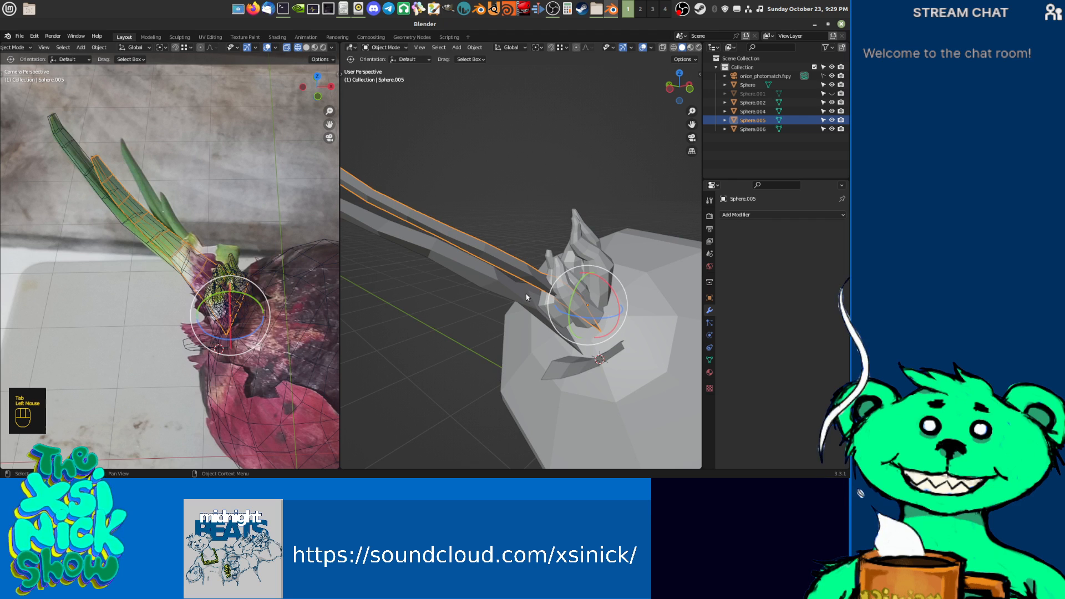
{"action": "left_click", "coordinate": [527, 297]}
{"action": "key", "text": "Tab"}
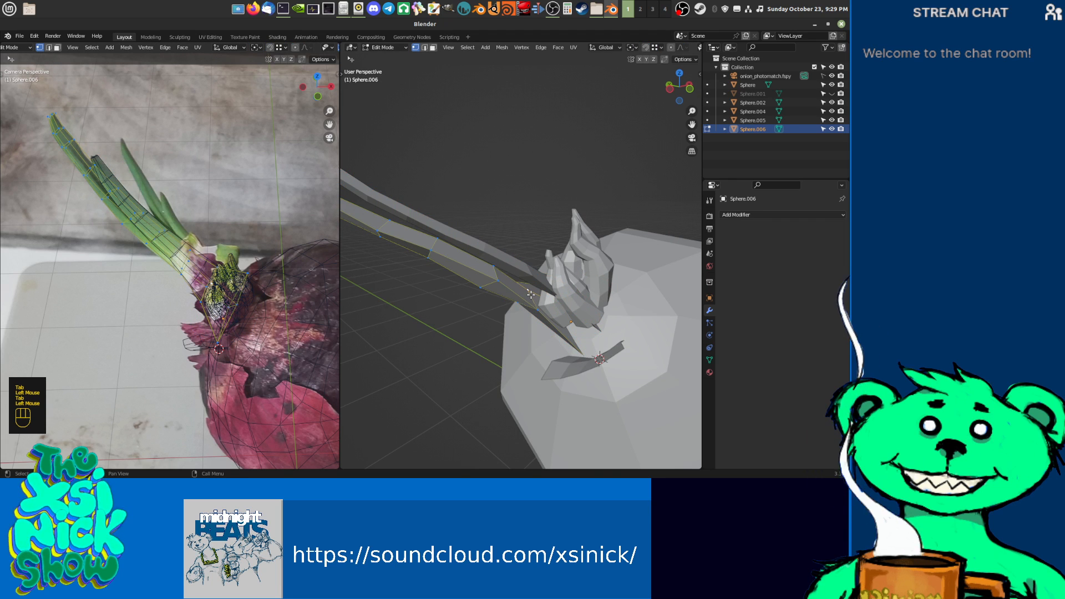
{"action": "key", "text": "g"}
{"action": "left_click", "coordinate": [527, 292]}
{"action": "middle_click_drag", "start_coordinate": [528, 292], "coordinate": [517, 305], "text": "shift"}
{"action": "left_click_drag", "start_coordinate": [518, 304], "coordinate": [513, 315]}
Step: Switch to editing the shorter leaf and adjust its vertices near the base beside the small sprouts
{"action": "middle_click_drag", "start_coordinate": [514, 303], "coordinate": [582, 297]}
{"action": "key", "text": "Tab"}
{"action": "left_click", "coordinate": [570, 290]}
{"action": "key", "text": "Tab"}
{"action": "scroll", "coordinate": [572, 286], "scroll_direction": "up", "scroll_amount": 2}
{"action": "left_click_drag", "start_coordinate": [581, 298], "coordinate": [578, 294]}
{"action": "mouse_move", "coordinate": [578, 294]}
{"action": "middle_mouse_down", "text": "shift"}
{"action": "mouse_move", "coordinate": [572, 283]}
{"action": "mouse_move", "coordinate": [588, 294]}
{"action": "middle_mouse_up", "text": "shift"}
{"action": "left_click_drag", "start_coordinate": [589, 294], "coordinate": [568, 324]}
{"action": "middle_click_drag", "start_coordinate": [569, 323], "coordinate": [475, 267], "text": "shift"}
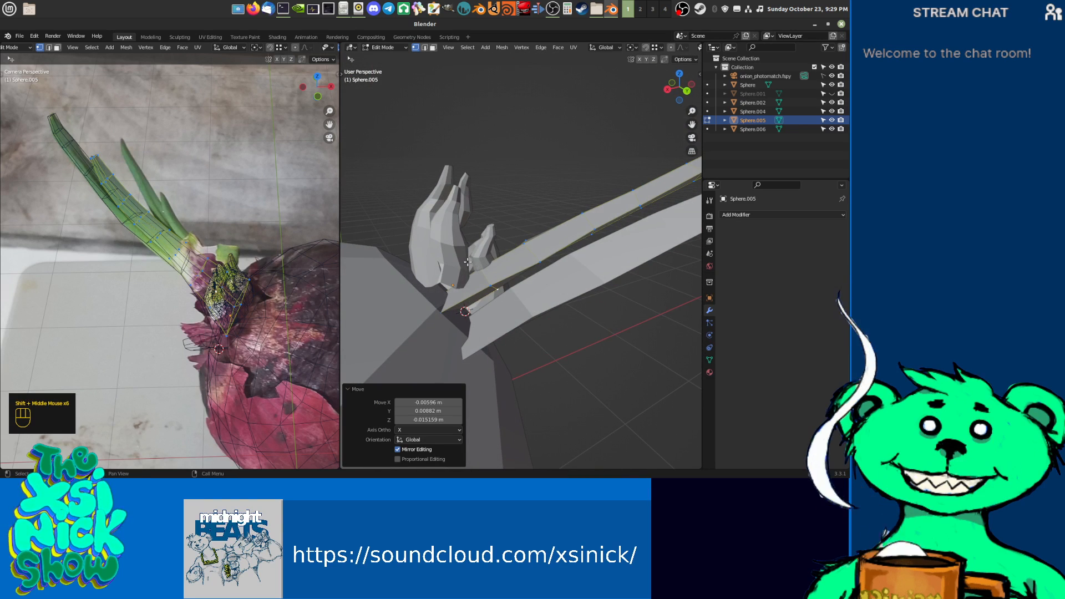
{"action": "key", "text": "Tab"}
Step: In the camera view, move the shorter leaf's tip vertices onto the photographed tip and leave edit mode
{"action": "middle_click_drag", "start_coordinate": [468, 262], "coordinate": [331, 236], "text": "shift"}
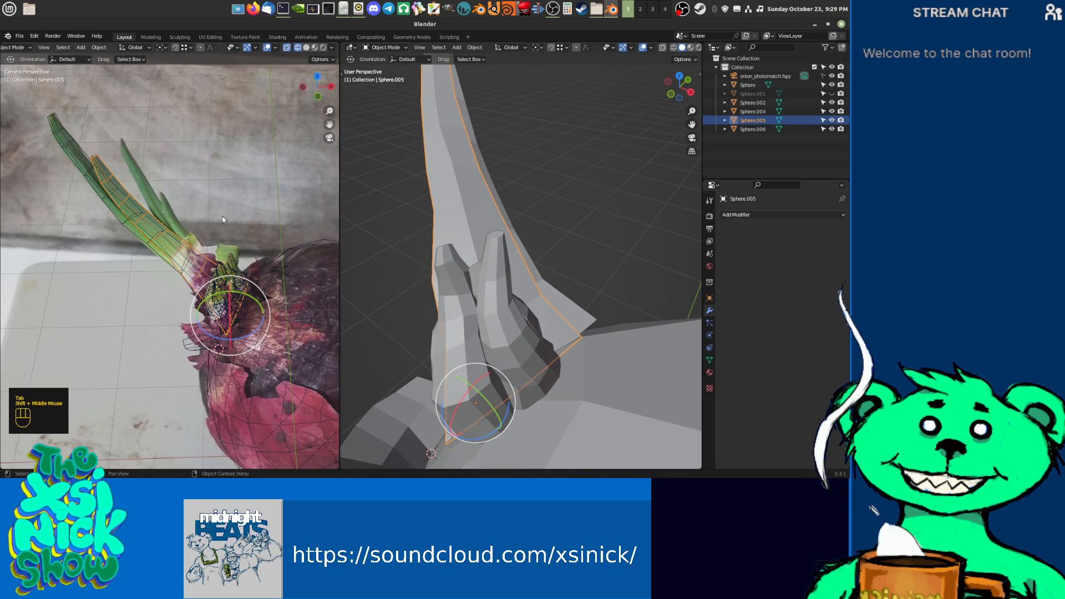
{"action": "scroll", "coordinate": [223, 220], "scroll_direction": "up", "scroll_amount": 3}
{"action": "middle_click_drag", "start_coordinate": [188, 228], "coordinate": [73, 199]}
{"action": "key", "text": "Tab"}
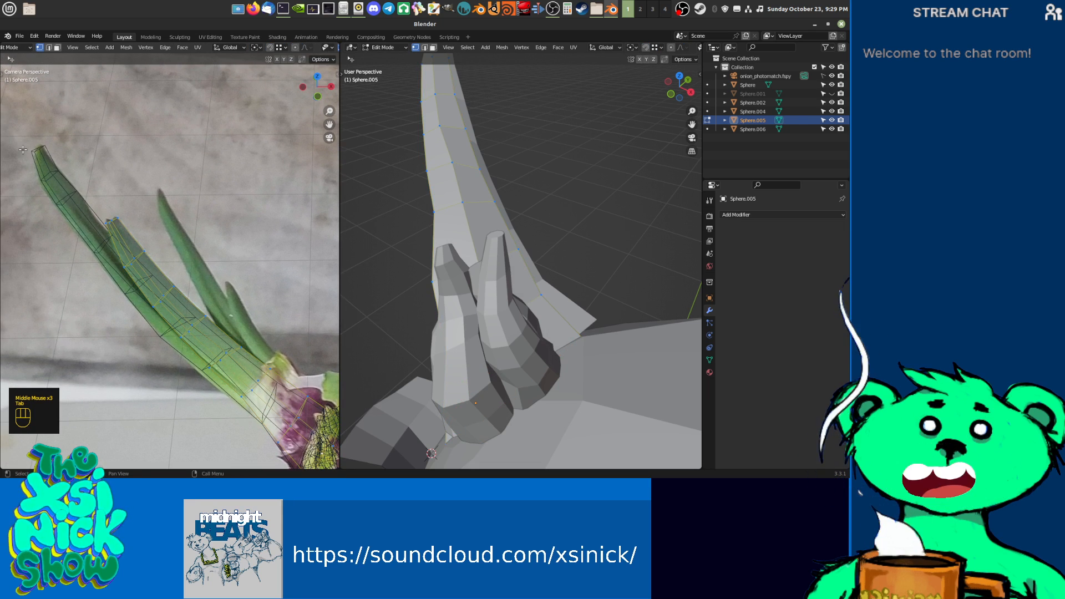
{"action": "middle_click_drag", "start_coordinate": [23, 149], "coordinate": [66, 195]}
{"action": "scroll", "coordinate": [67, 192], "scroll_direction": "up", "scroll_amount": 2}
{"action": "left_click_drag", "start_coordinate": [134, 279], "coordinate": [134, 277]}
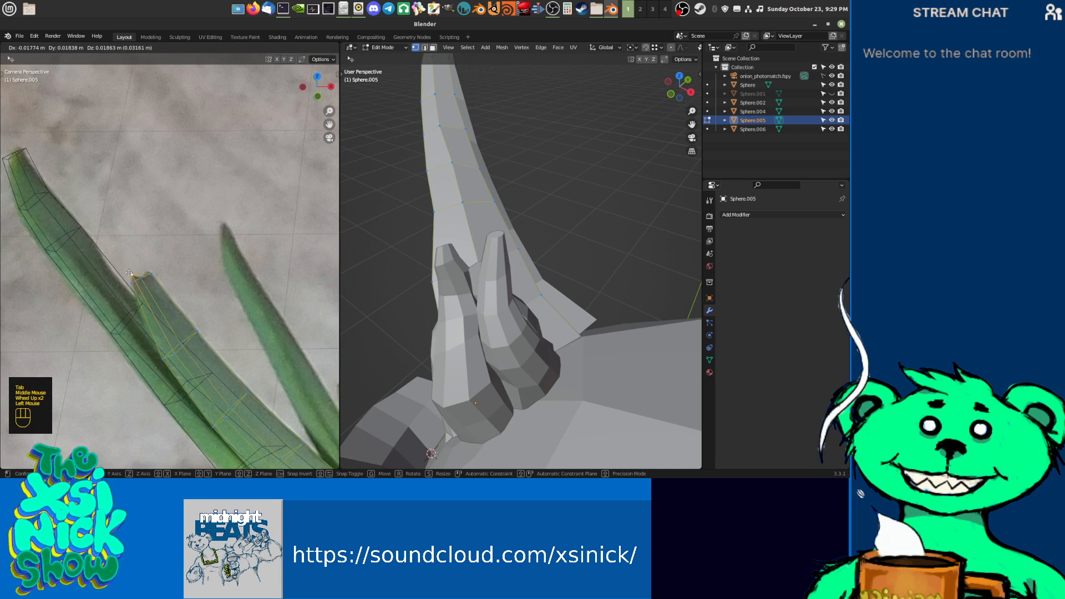
{"action": "left_click", "coordinate": [134, 277]}
{"action": "key", "text": "Tab"}
Step: Edit the longer leaf's tip vertices in the camera view to match the photographed tip, and return to object mode
{"action": "middle_click_drag", "start_coordinate": [40, 162], "coordinate": [79, 188]}
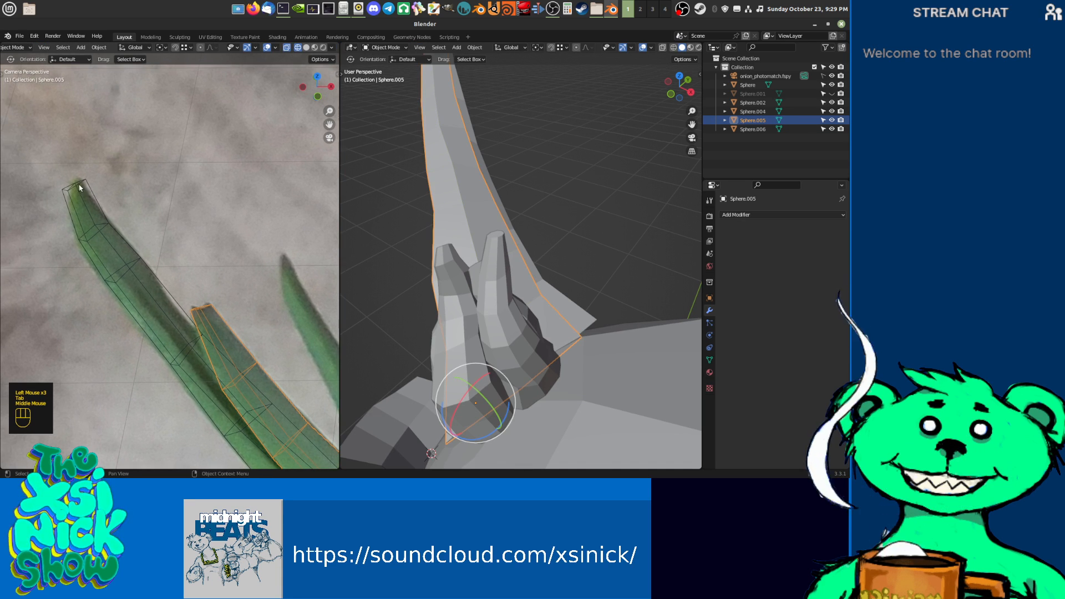
{"action": "left_click", "coordinate": [77, 185]}
{"action": "key", "text": "Tab"}
{"action": "left_click_drag", "start_coordinate": [69, 194], "coordinate": [72, 187]}
{"action": "left_click_drag", "start_coordinate": [85, 179], "coordinate": [69, 195]}
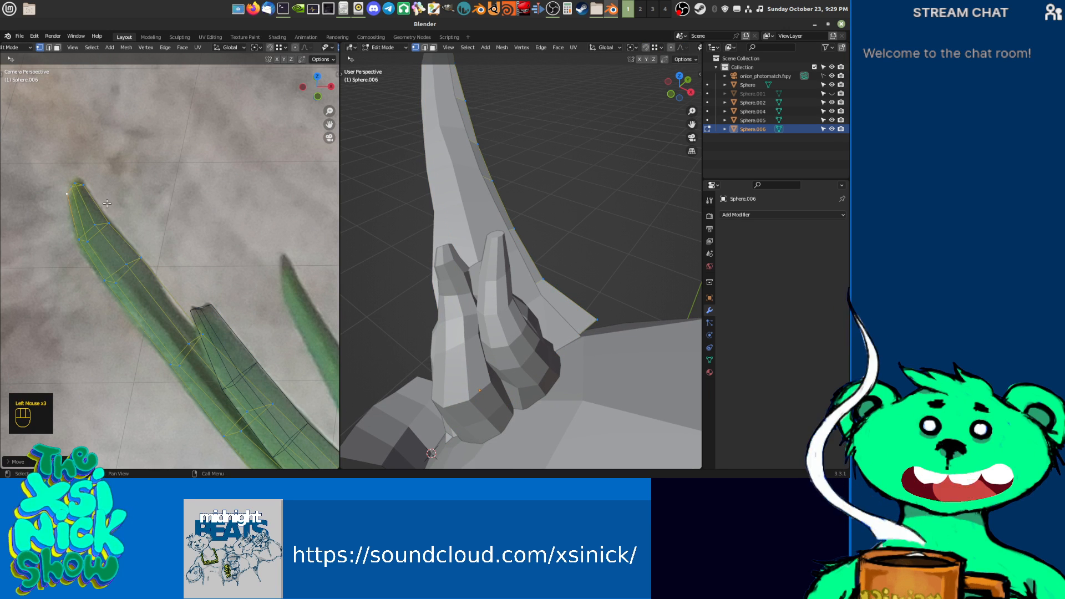
{"action": "key", "text": "Tab"}
{"action": "scroll", "coordinate": [202, 259], "scroll_direction": "down", "scroll_amount": 4}
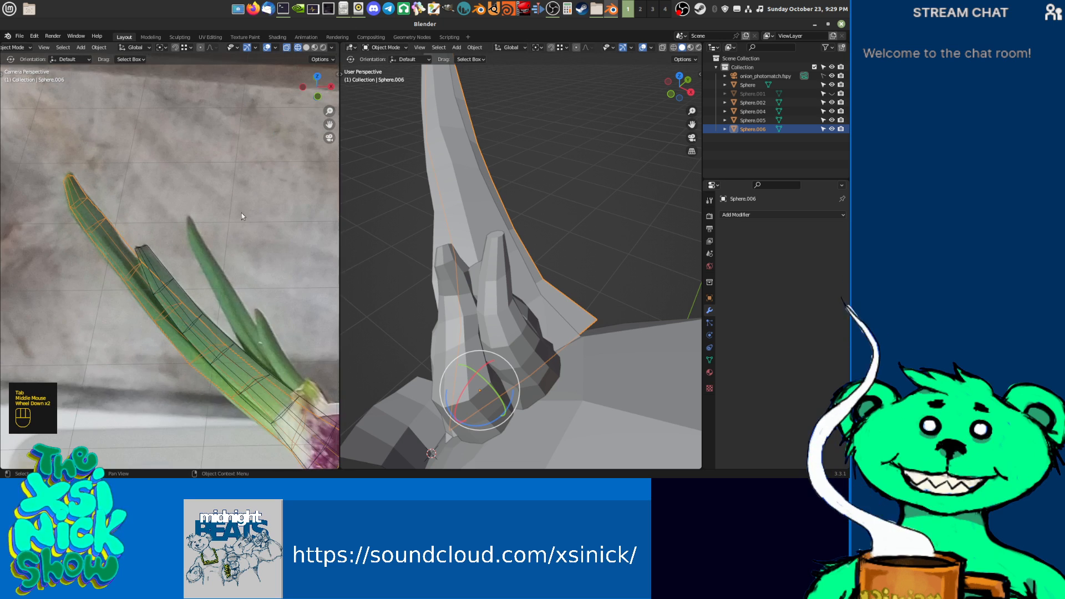
{"action": "left_click", "coordinate": [162, 291]}
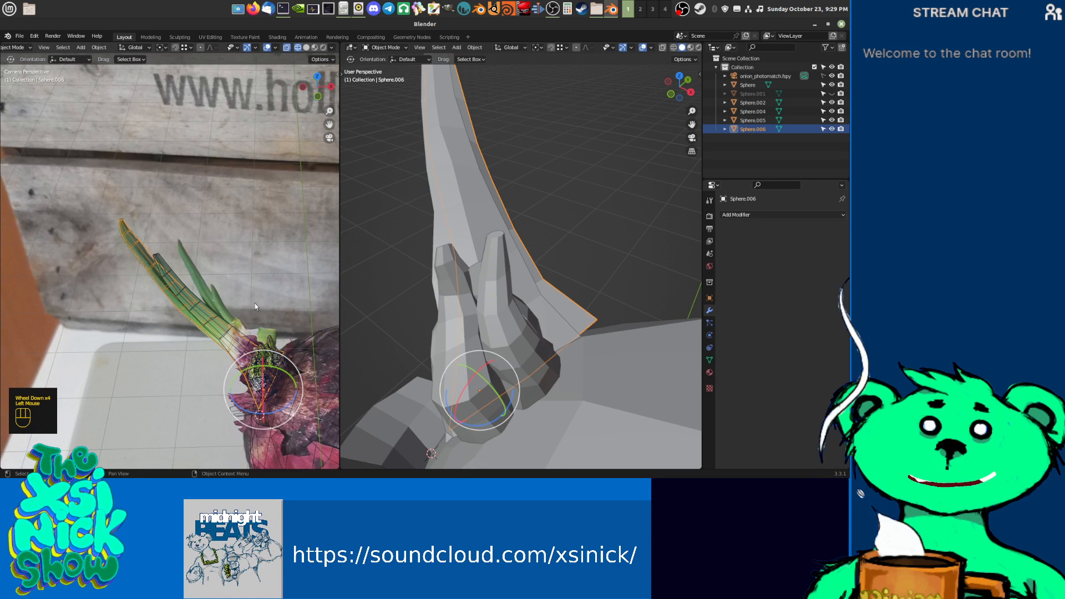
Step: Select the shorter leaf, tilt it upward by about 8.5° and shift it down toward the longer leaf's base
{"action": "scroll", "coordinate": [574, 318], "scroll_direction": "down", "scroll_amount": 2}
{"action": "middle_click_drag", "start_coordinate": [574, 317], "coordinate": [511, 262], "text": "shift"}
{"action": "scroll", "coordinate": [527, 265], "scroll_direction": "down", "scroll_amount": 1}
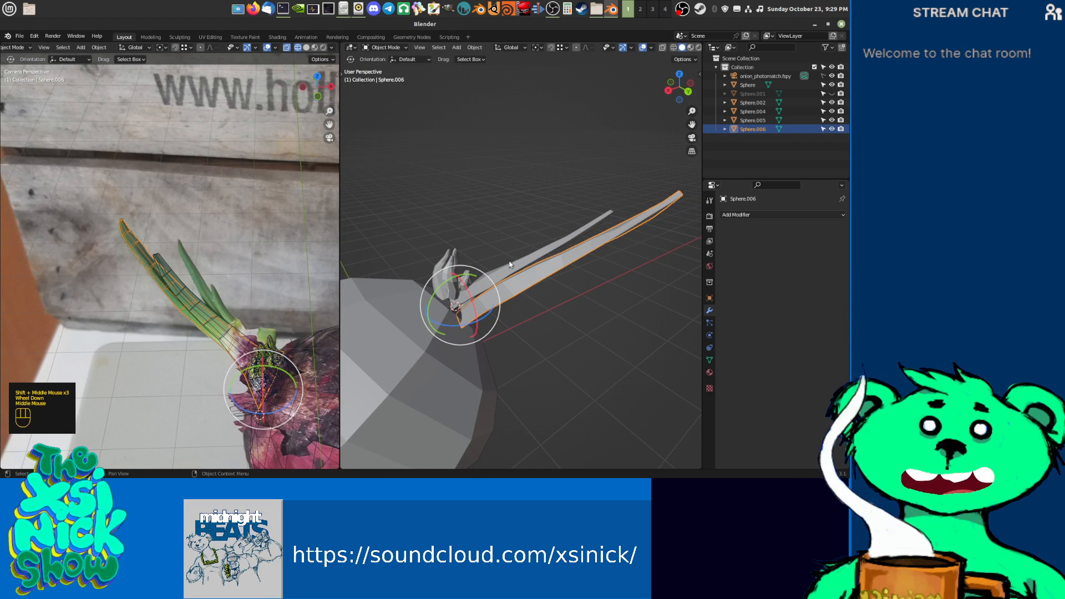
{"action": "left_click", "coordinate": [499, 275]}
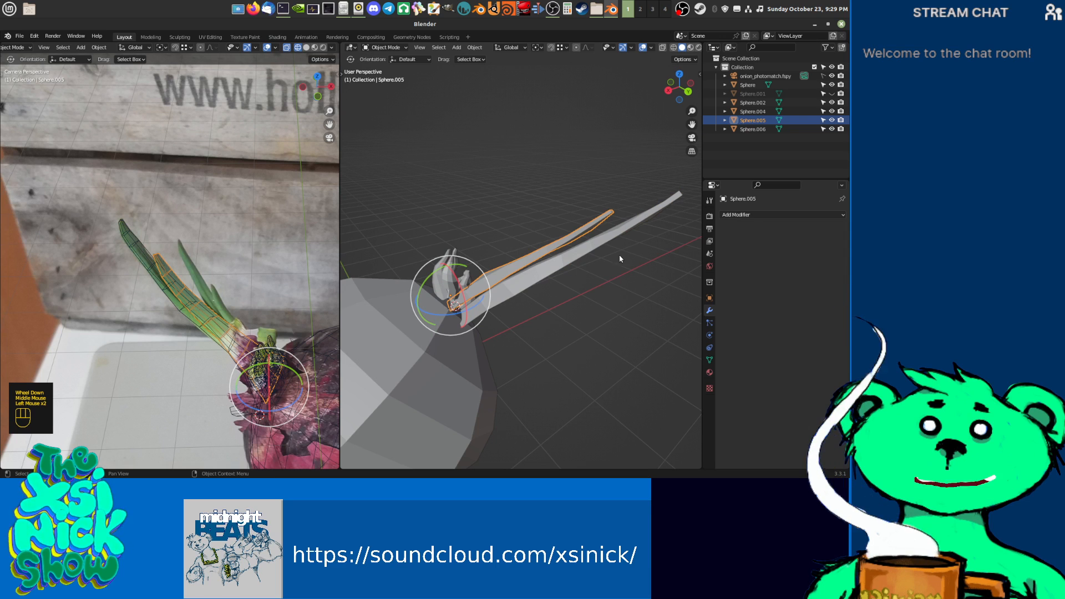
{"action": "key", "text": "r"}
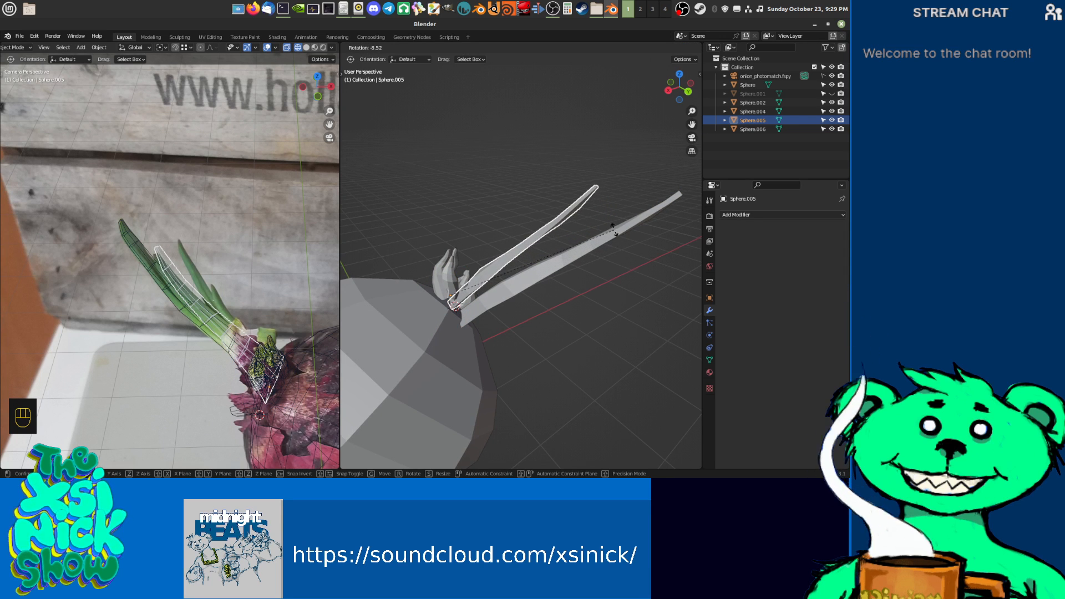
{"action": "left_click", "coordinate": [613, 228]}
{"action": "key", "text": "g"}
{"action": "left_click", "coordinate": [516, 291], "text": "shift"}
{"action": "middle_click_drag", "start_coordinate": [516, 291], "coordinate": [547, 316]}
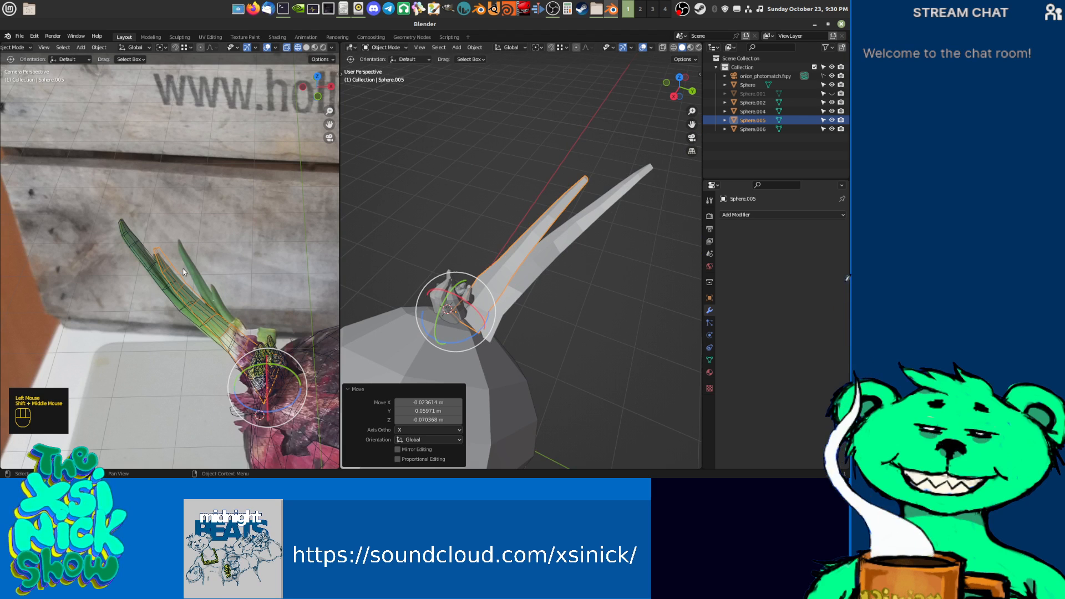
Step: Rotate and scale the shorter leaf in the camera view so its tip lines up with the photographed leaf
{"action": "scroll", "coordinate": [163, 272], "scroll_direction": "up", "scroll_amount": 2}
{"action": "middle_click_drag", "start_coordinate": [163, 272], "coordinate": [121, 222]}
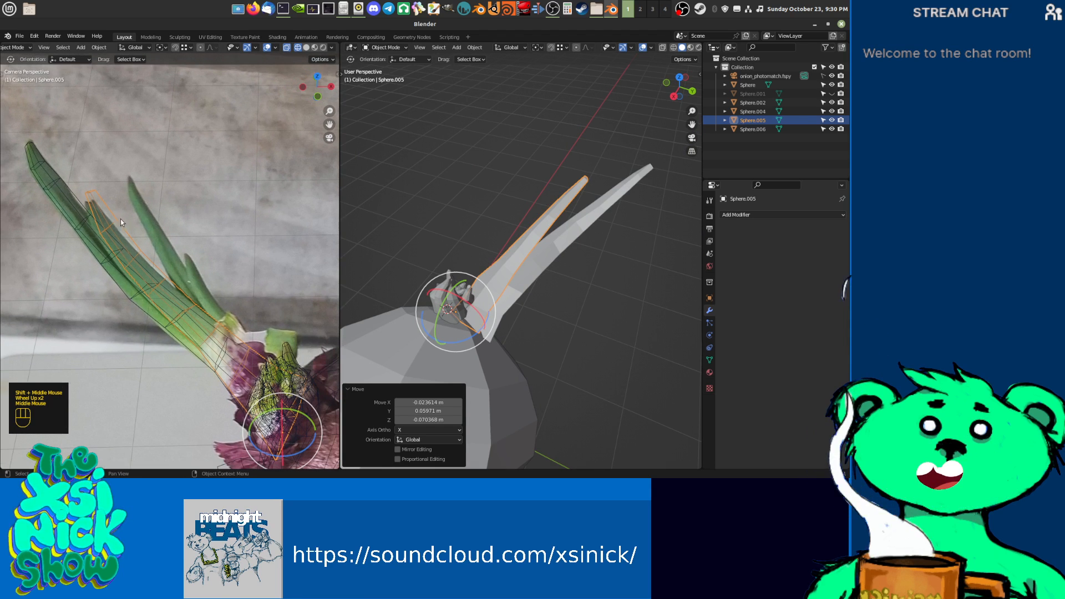
{"action": "key", "text": "r"}
{"action": "left_click", "coordinate": [175, 185]}
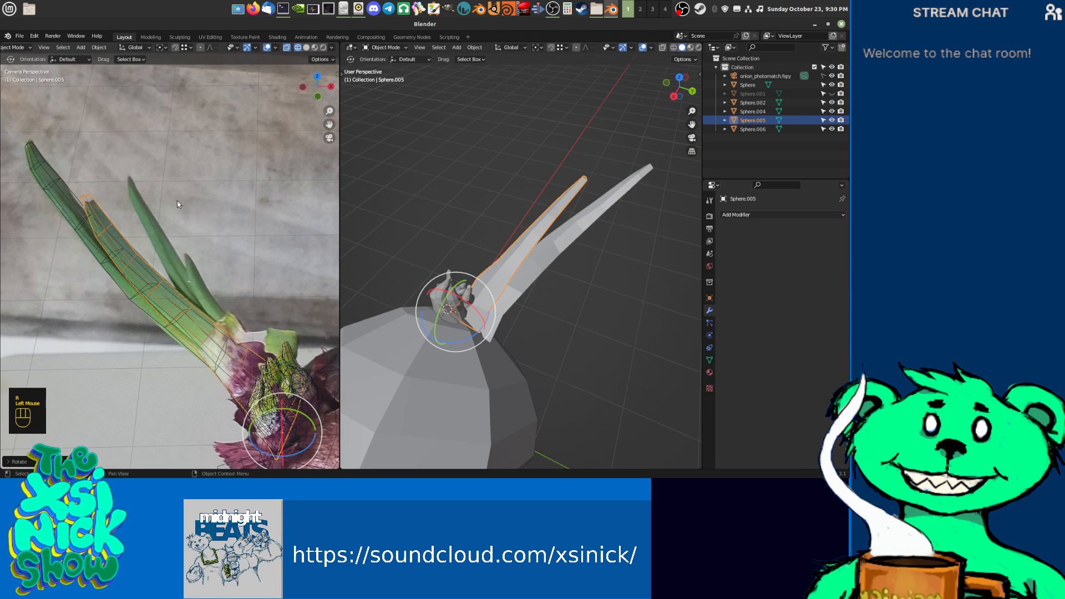
{"action": "key", "text": "s"}
{"action": "left_click", "coordinate": [273, 317]}
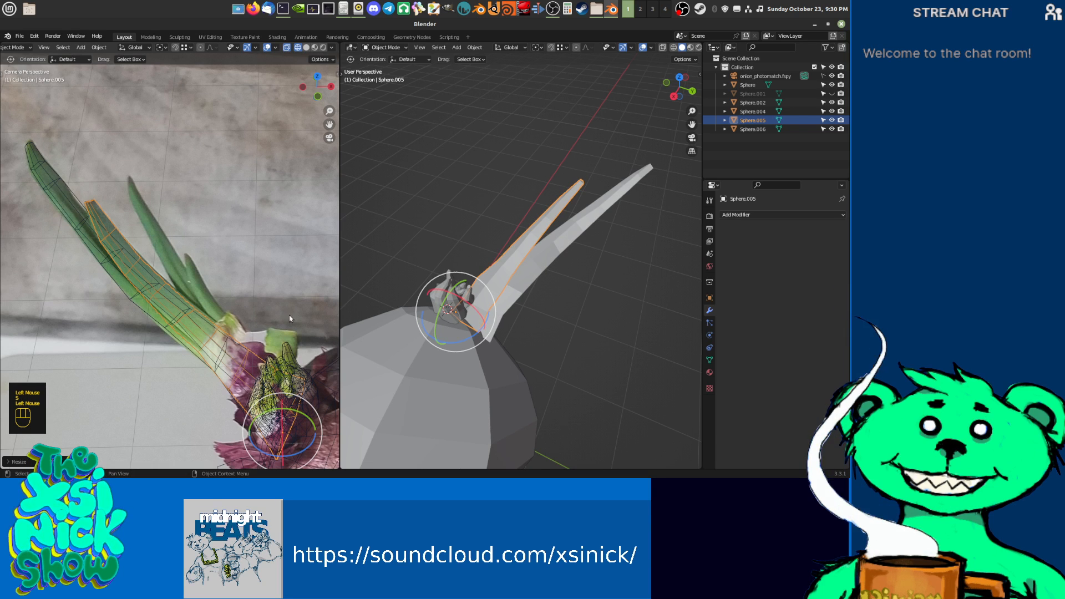
Step: Select the longer leaf and duplicate it in place
{"action": "left_click_drag", "start_coordinate": [581, 267], "coordinate": [552, 249]}
{"action": "mouse_move", "coordinate": [554, 271]}
{"action": "middle_mouse_down", "text": "shift"}
{"action": "mouse_move", "coordinate": [517, 272]}
{"action": "mouse_move", "coordinate": [561, 258]}
{"action": "mouse_move", "coordinate": [559, 271]}
{"action": "middle_mouse_up", "text": "shift"}
{"action": "middle_click_drag", "start_coordinate": [204, 297], "coordinate": [171, 231], "text": "shift"}
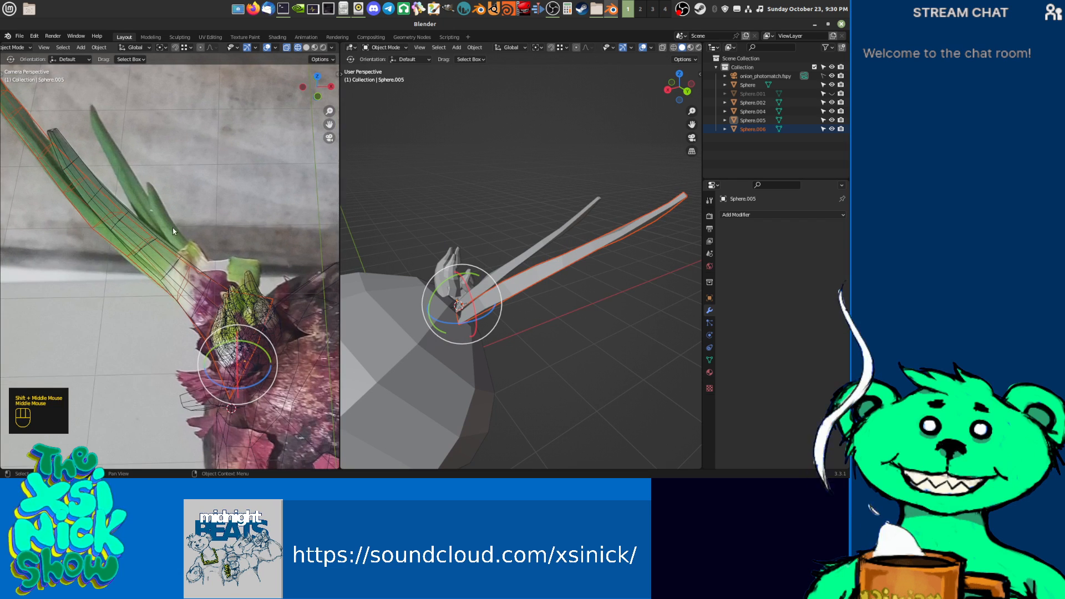
{"action": "key", "text": "shift+d"}
{"action": "right_click", "coordinate": [203, 286]}
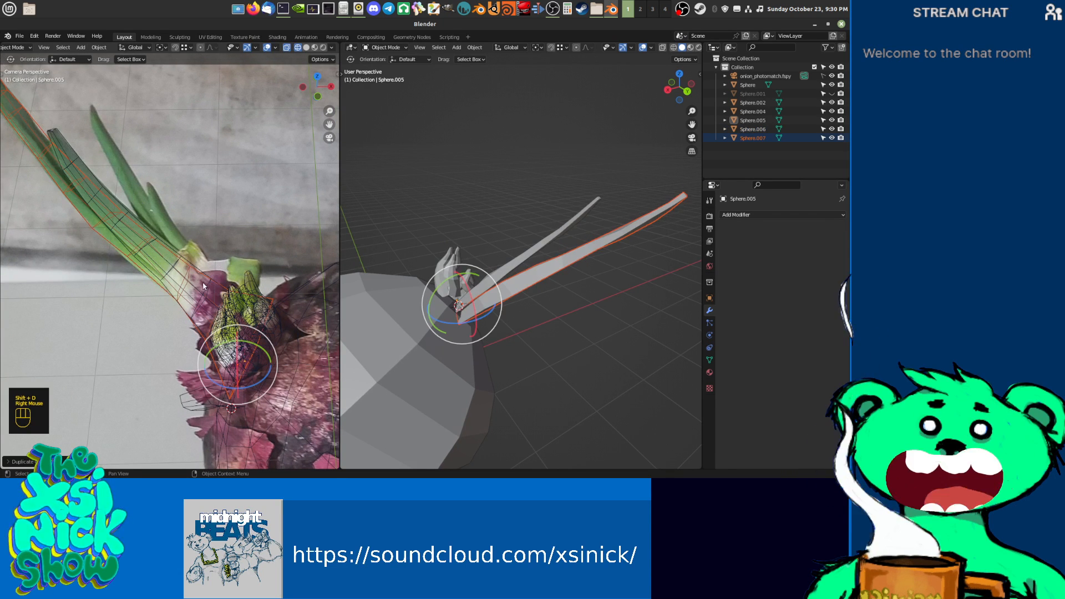
Step: Rotate the duplicated leaf in the camera view toward the third photographed leaf and scale it down to match its length
{"action": "middle_click_drag", "start_coordinate": [170, 228], "coordinate": [208, 290]}
{"action": "key", "text": "r"}
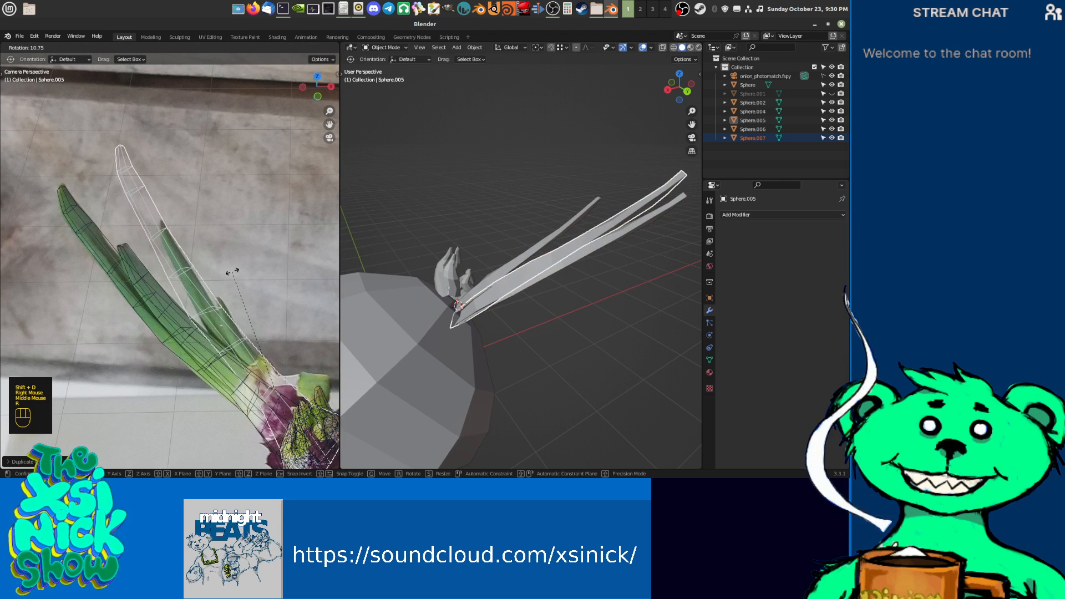
{"action": "left_click", "coordinate": [233, 271]}
{"action": "middle_click_drag", "start_coordinate": [221, 269], "coordinate": [187, 265]}
{"action": "key", "text": "s"}
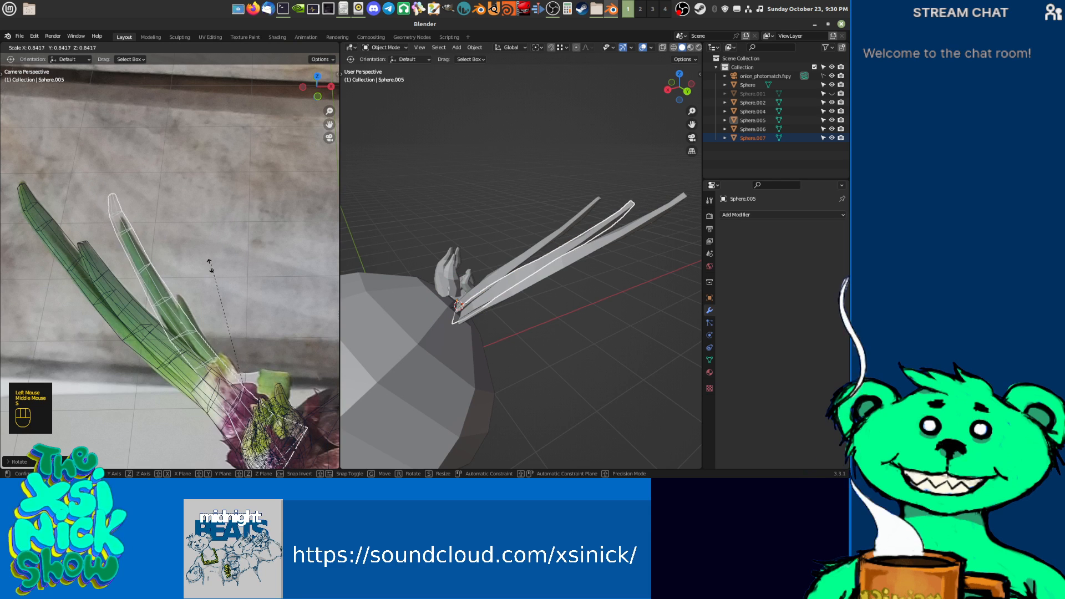
{"action": "left_click", "coordinate": [186, 285]}
Step: Move the duplicated leaf below the other leaves in the perspective view and rotate it 19.1° away from them
{"action": "middle_click_drag", "start_coordinate": [525, 350], "coordinate": [592, 318], "text": "shift"}
{"action": "key", "text": "g"}
{"action": "left_click", "coordinate": [500, 323]}
{"action": "key", "text": "r"}
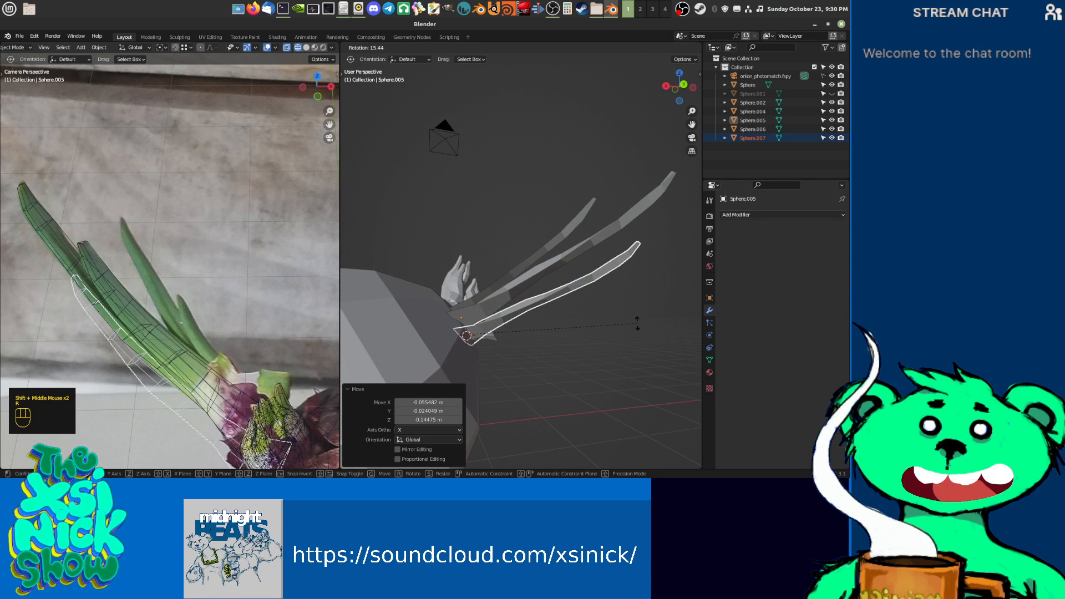
{"action": "left_click", "coordinate": [632, 330]}
{"action": "middle_click_drag", "start_coordinate": [630, 334], "coordinate": [463, 354], "text": "shift"}
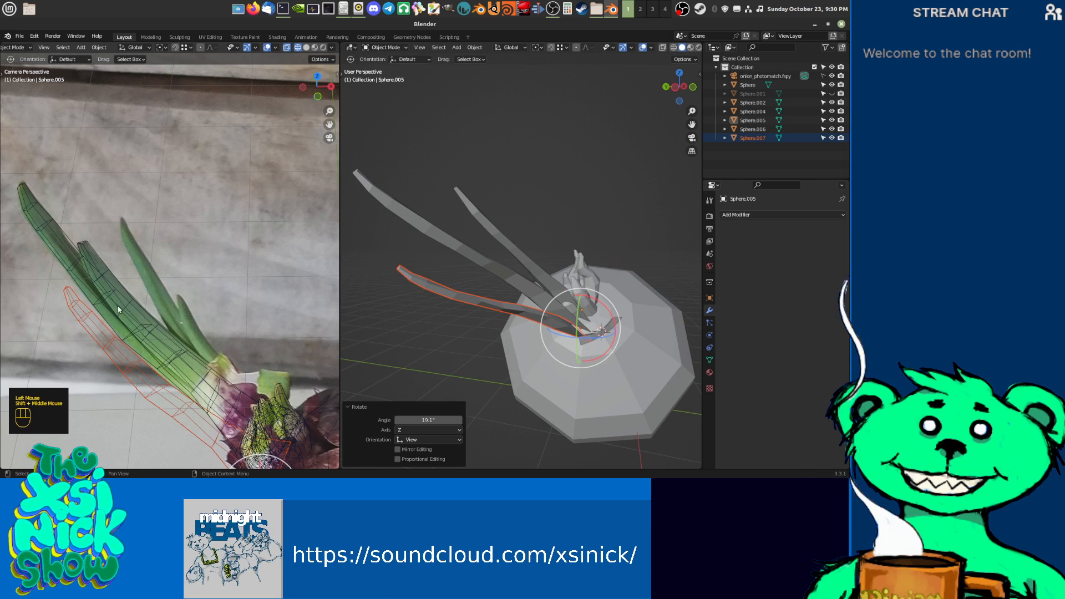
Step: In the camera view, move, rotate and scale up the duplicated leaf until it covers the third photographed leaf
{"action": "middle_click_drag", "start_coordinate": [118, 306], "coordinate": [167, 235], "text": "shift"}
{"action": "key", "text": "g"}
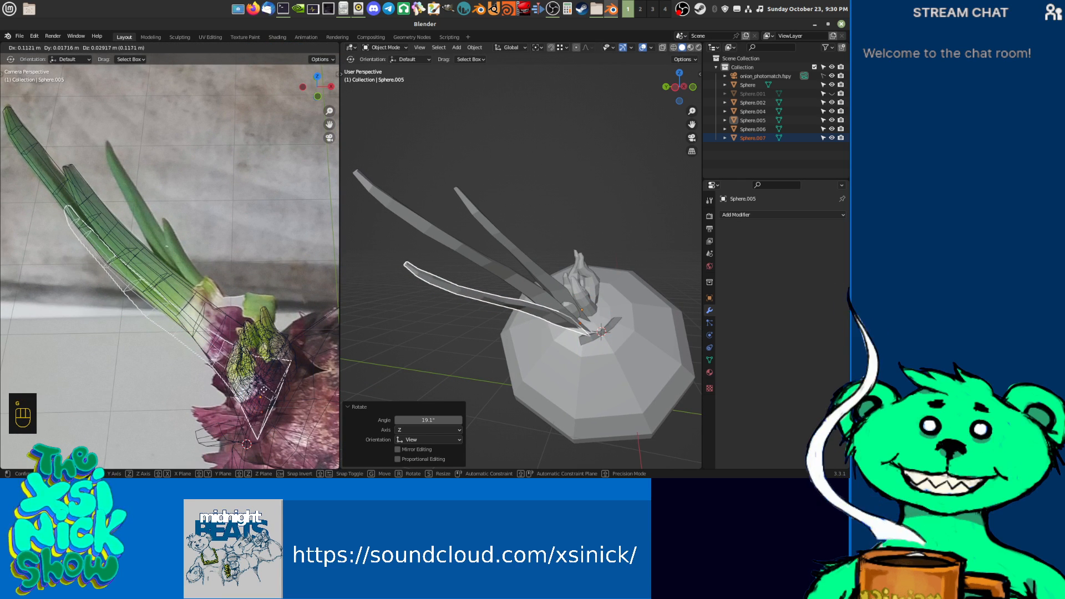
{"action": "left_click", "coordinate": [264, 382]}
{"action": "middle_click_drag", "start_coordinate": [451, 383], "coordinate": [610, 387], "text": "shift"}
{"action": "key", "text": "r"}
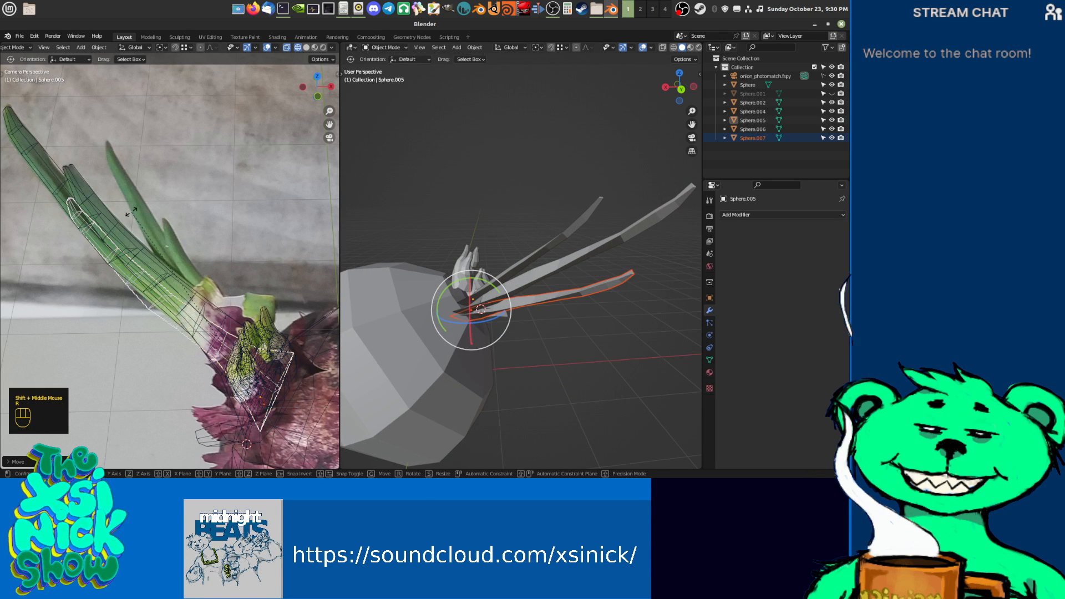
{"action": "left_click", "coordinate": [171, 179]}
{"action": "key", "text": "s"}
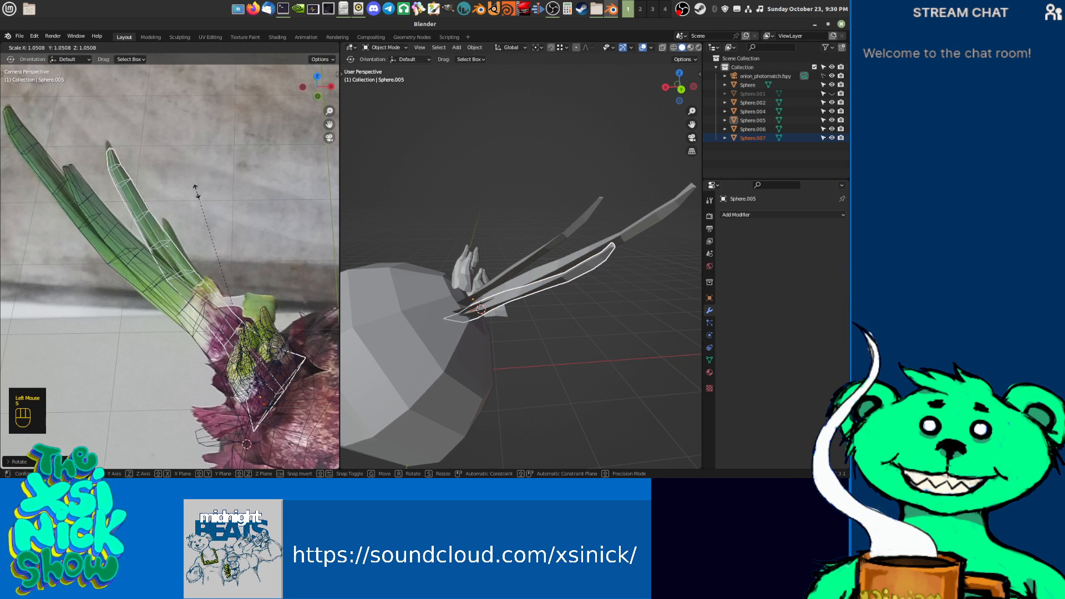
{"action": "left_click", "coordinate": [208, 197]}
Step: Select the longer leaf and rotate it about -2.55° in the perspective side view
{"action": "middle_click_drag", "start_coordinate": [482, 319], "coordinate": [635, 380]}
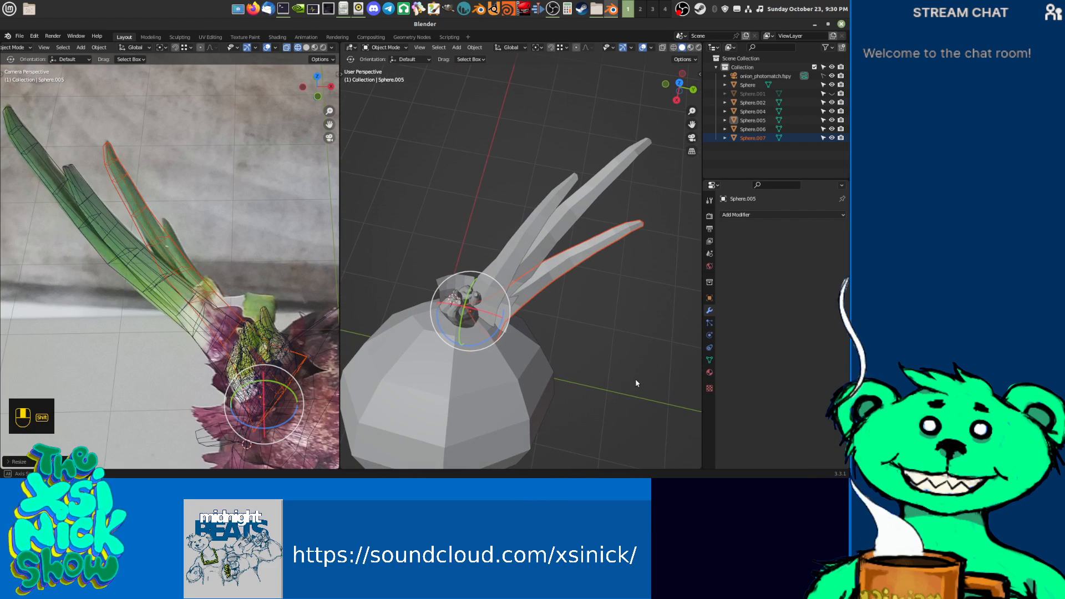
{"action": "scroll", "coordinate": [204, 253], "scroll_direction": "down", "scroll_amount": 3}
{"action": "scroll", "coordinate": [204, 252], "scroll_direction": "up", "scroll_amount": 2}
{"action": "middle_click_drag", "start_coordinate": [471, 310], "coordinate": [503, 308]}
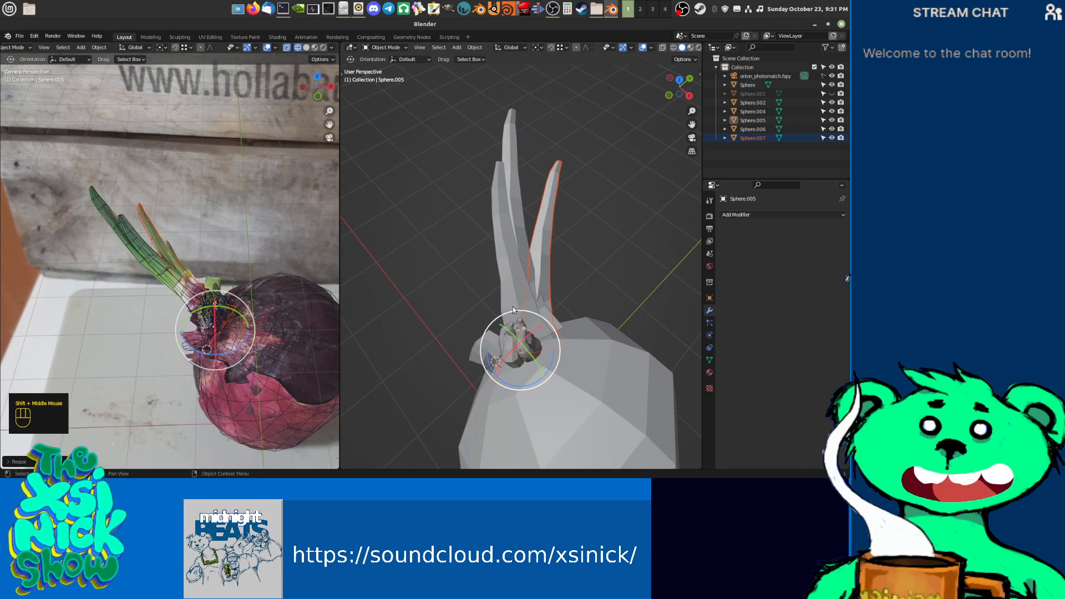
{"action": "scroll", "coordinate": [551, 308], "scroll_direction": "up", "scroll_amount": 2}
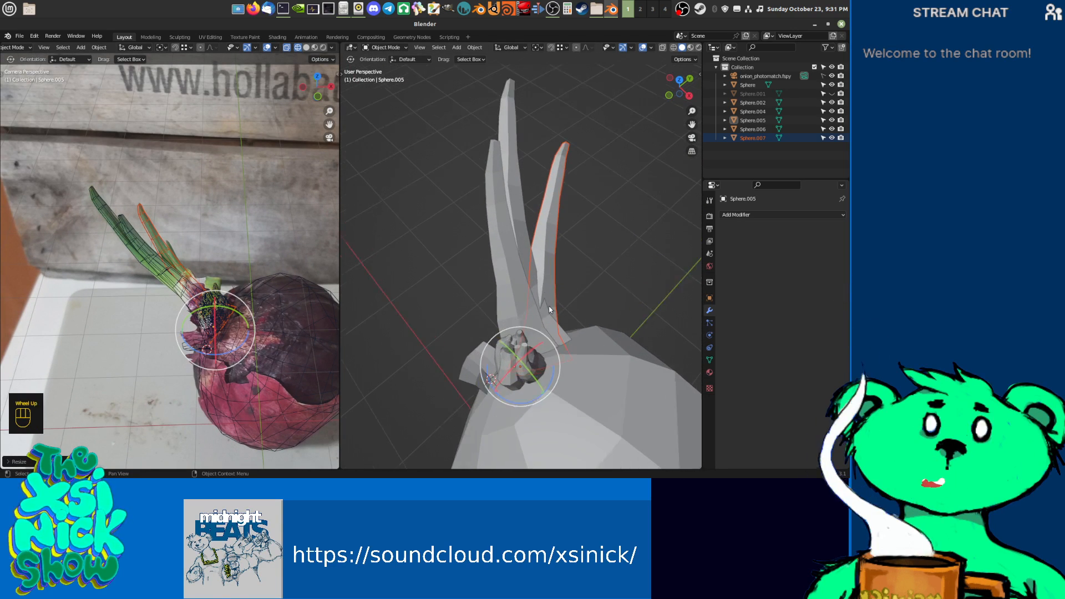
{"action": "middle_click_drag", "start_coordinate": [598, 321], "coordinate": [648, 280], "text": "shift"}
{"action": "left_click", "coordinate": [530, 273]}
{"action": "scroll", "coordinate": [537, 281], "scroll_direction": "down", "scroll_amount": 2}
{"action": "key", "text": "r"}
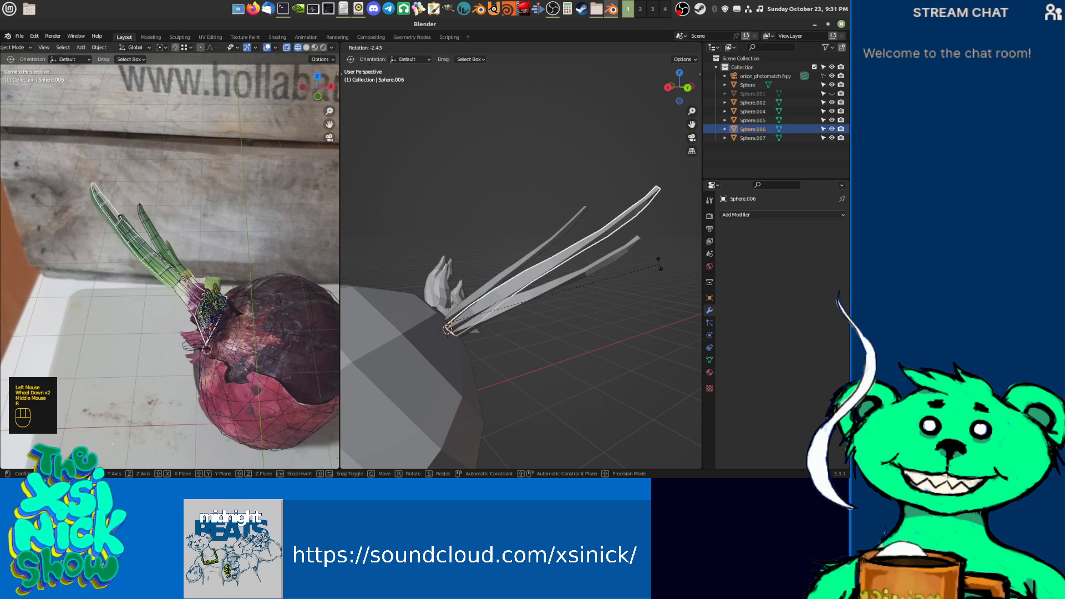
{"action": "left_click", "coordinate": [659, 267]}
Step: Rotate and slightly rescale the longer leaf in the camera view to realign it with the photographed leaf
{"action": "scroll", "coordinate": [101, 185], "scroll_direction": "up", "scroll_amount": 3}
{"action": "middle_click_drag", "start_coordinate": [101, 185], "coordinate": [210, 223]}
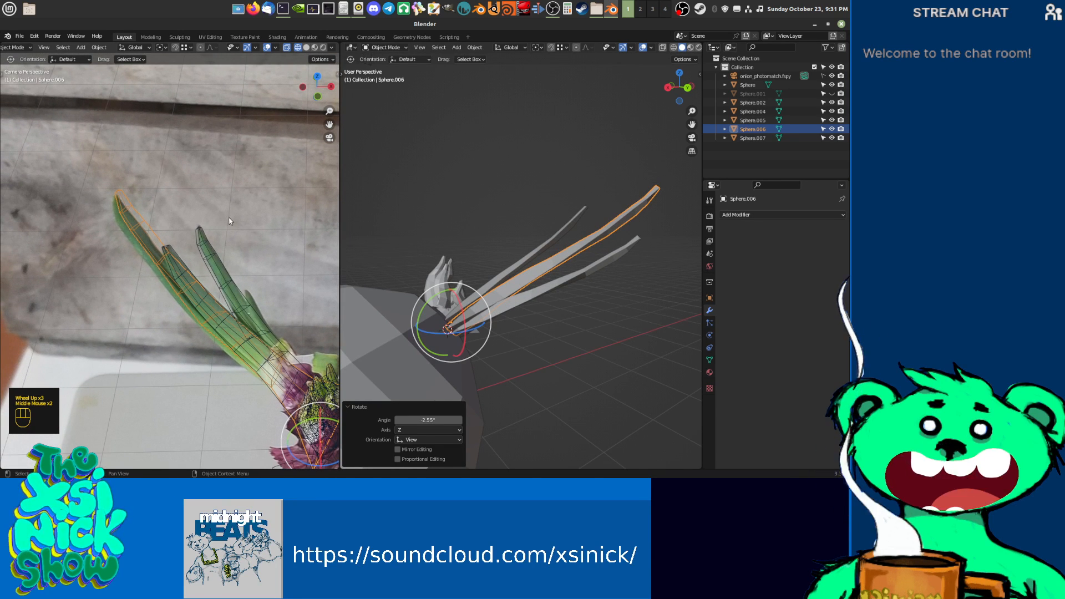
{"action": "key", "text": "r"}
{"action": "left_click", "coordinate": [215, 226]}
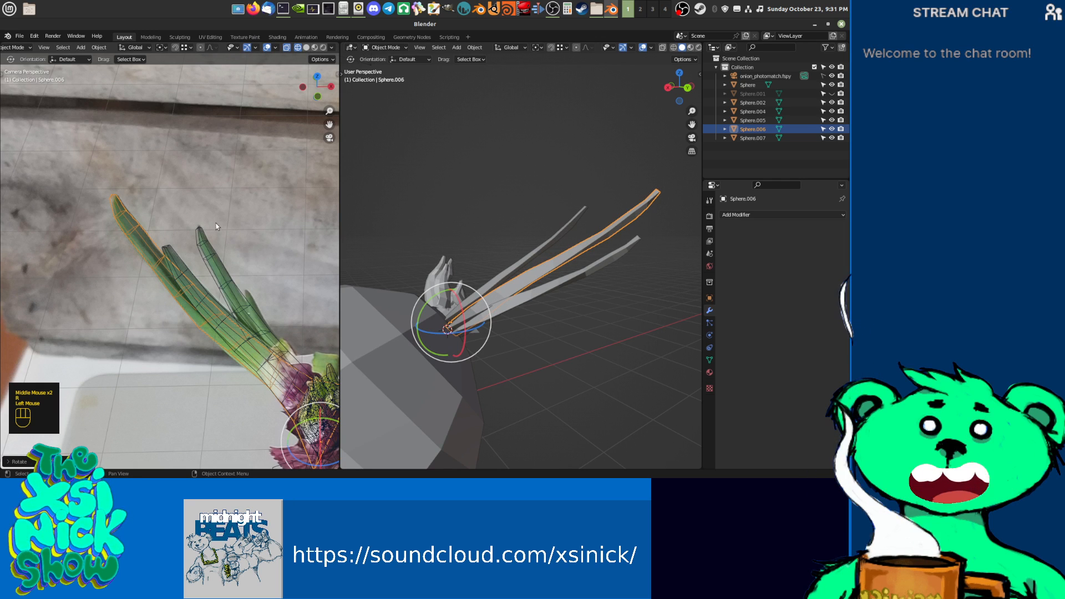
{"action": "key", "text": "s"}
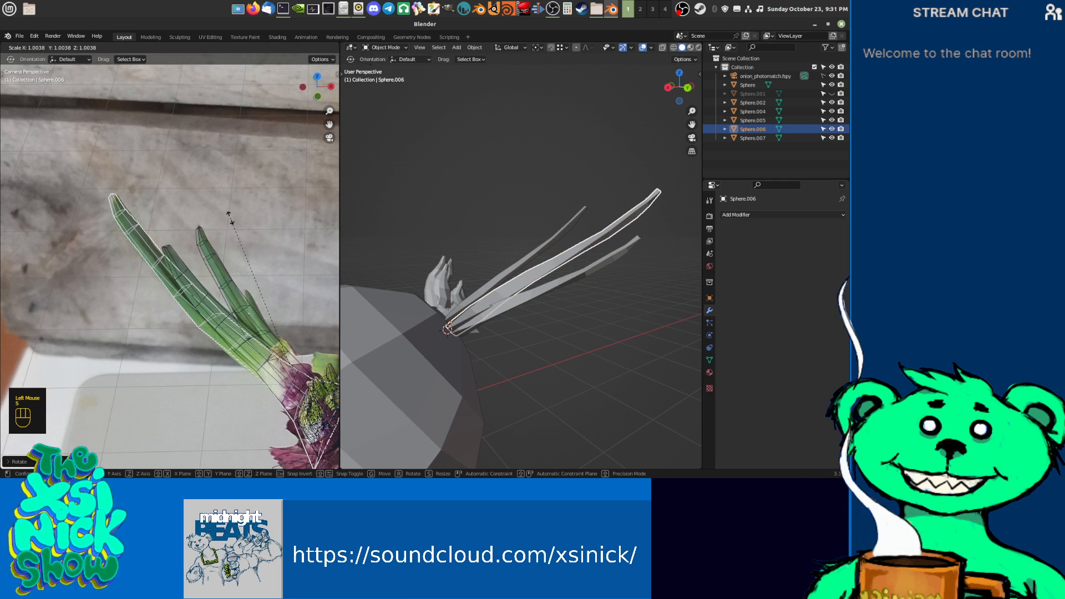
{"action": "left_click", "coordinate": [221, 223]}
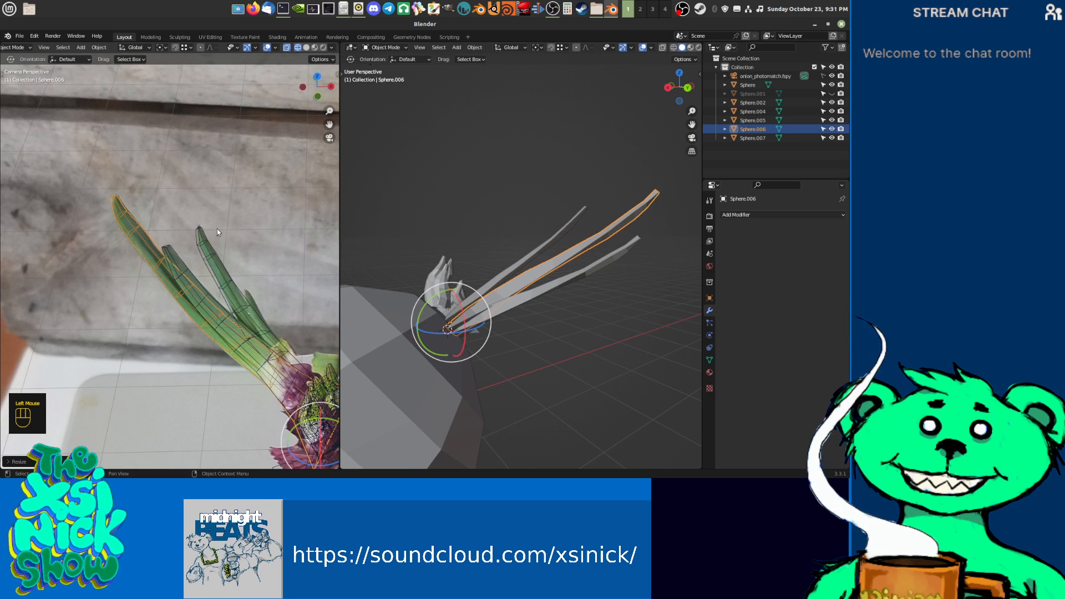
Step: Duplicate the third leaf and move the copy about 0.18 m up and back toward the bulb
{"action": "middle_click_drag", "start_coordinate": [217, 227], "coordinate": [157, 221]}
{"action": "left_click", "coordinate": [218, 321]}
{"action": "middle_click_drag", "start_coordinate": [201, 298], "coordinate": [179, 293], "text": "shift"}
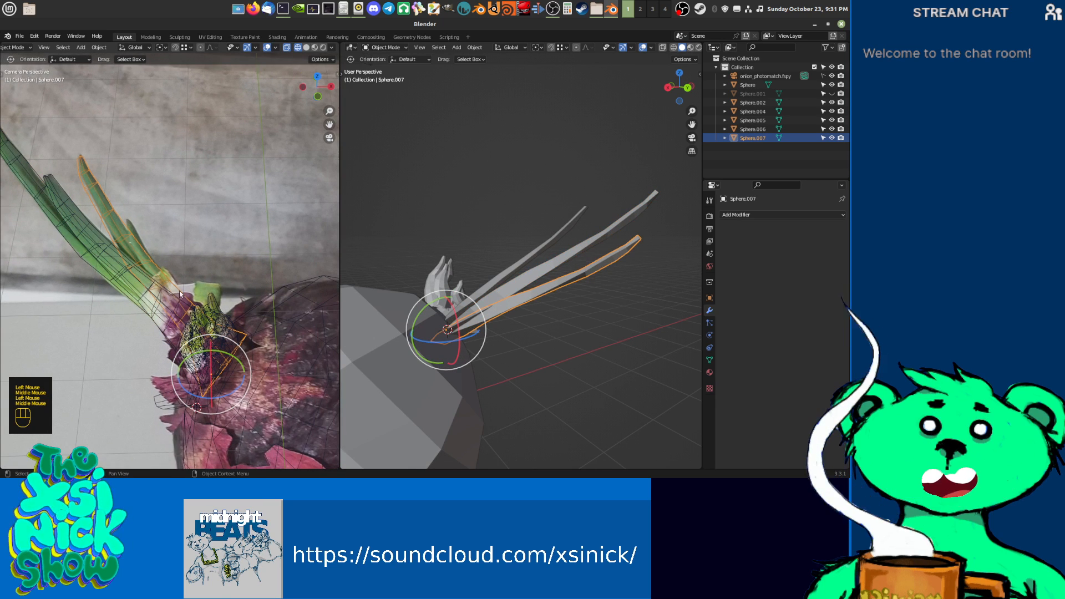
{"action": "key", "text": "shift+s"}
{"action": "key", "text": "ctrl+z"}
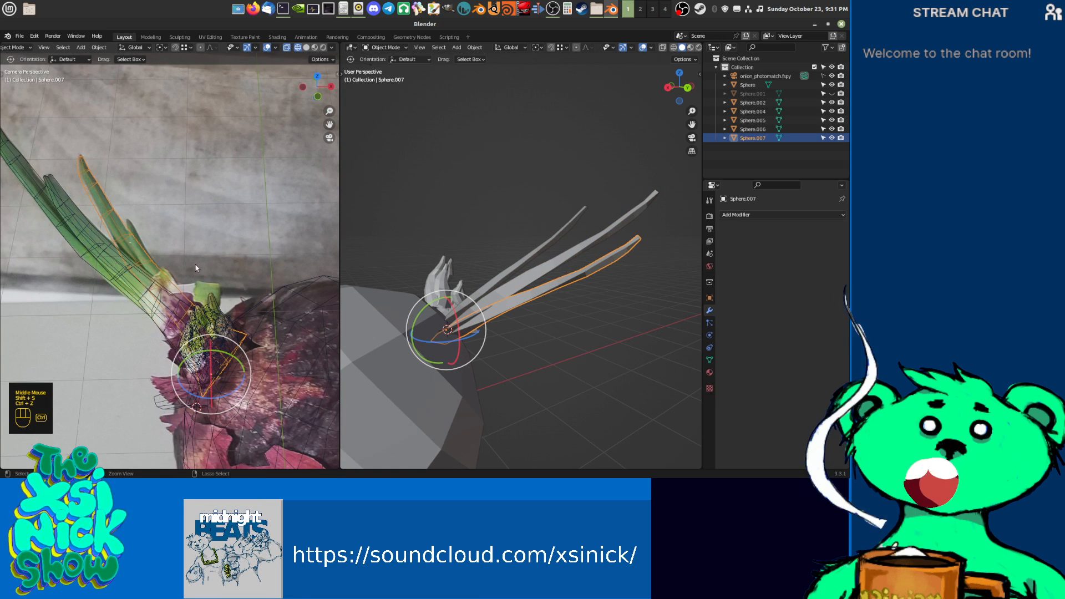
{"action": "key", "text": "shift+d"}
{"action": "right_click", "coordinate": [178, 266]}
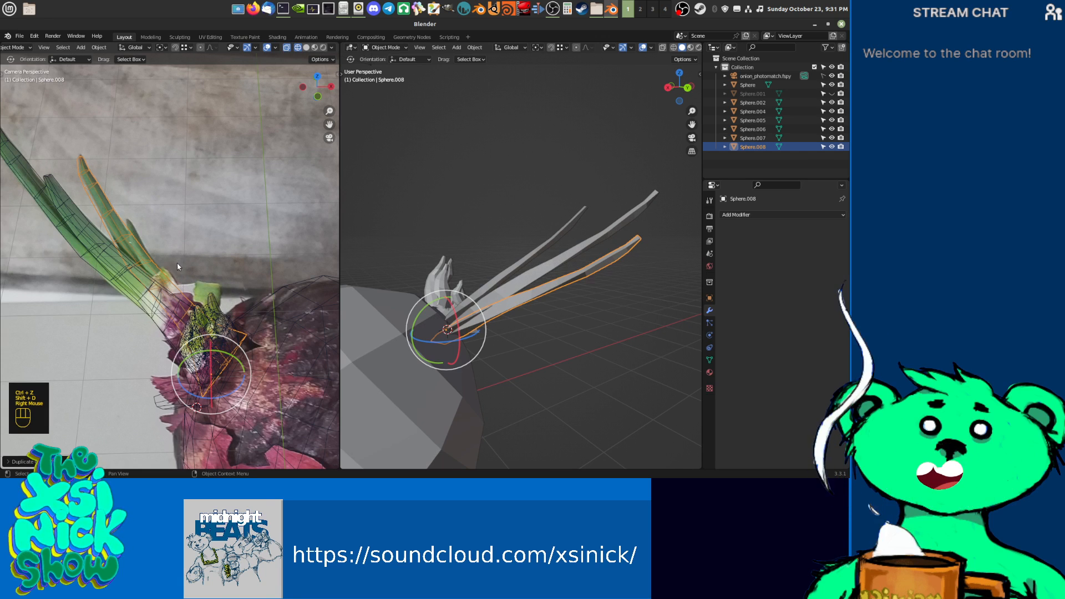
{"action": "middle_click_drag", "start_coordinate": [534, 329], "coordinate": [524, 331], "text": "shift"}
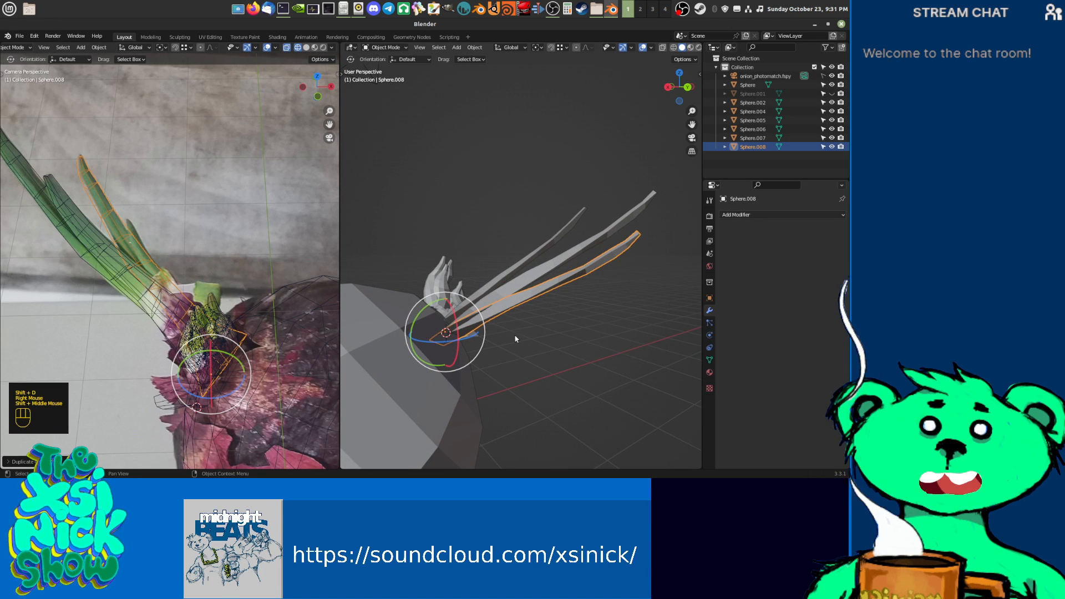
{"action": "key", "text": "g"}
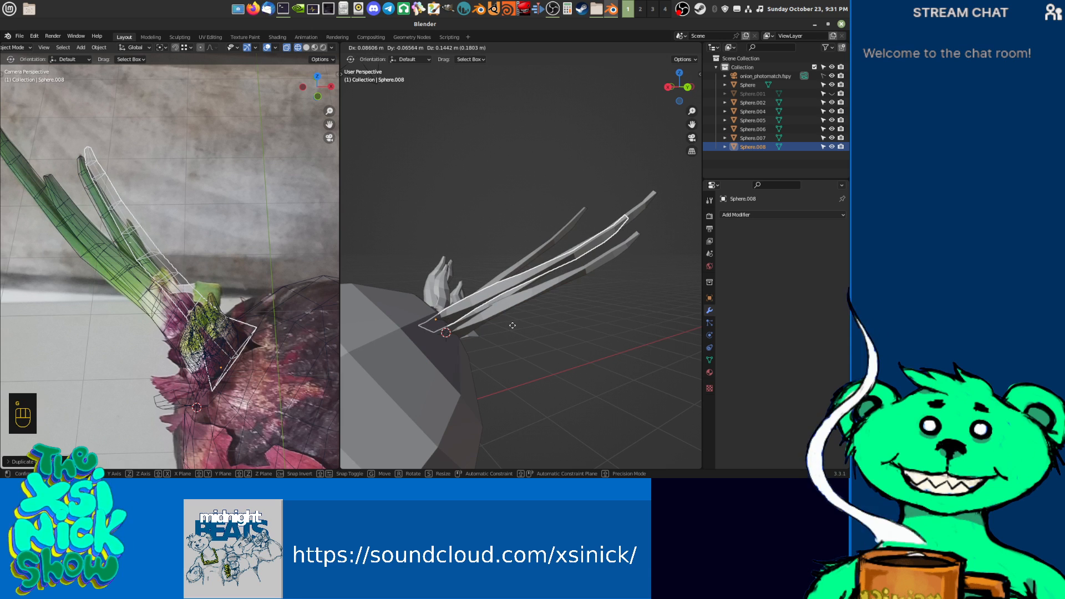
{"action": "left_click", "coordinate": [512, 325]}
Step: Scale the new copy to about 0.67 and rotate it slightly in the camera view to match the small fourth photographed leaf
{"action": "middle_click_drag", "start_coordinate": [517, 322], "coordinate": [226, 270]}
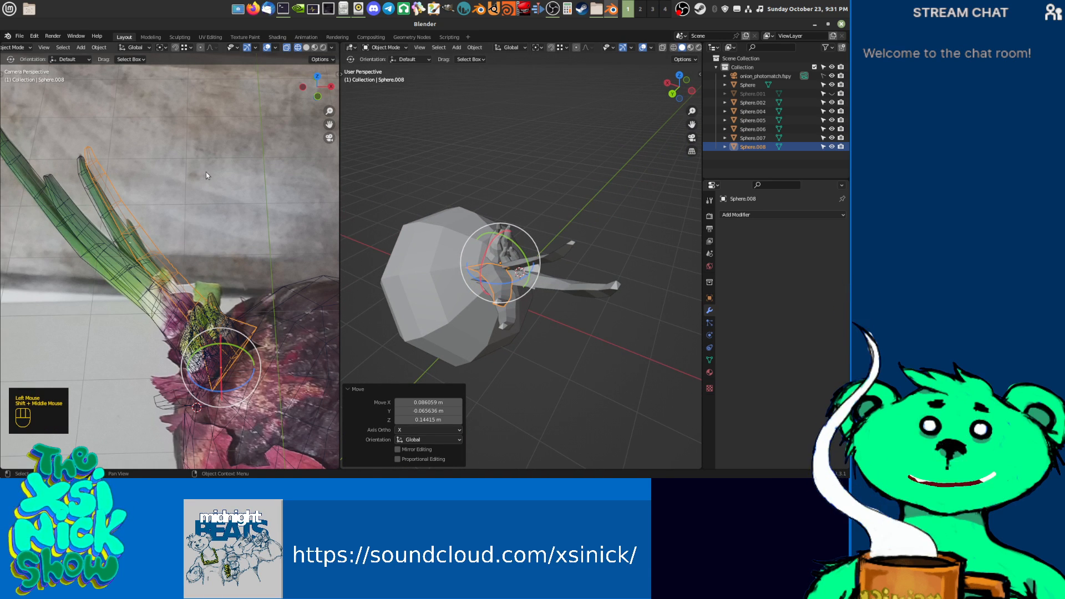
{"action": "key", "text": "s"}
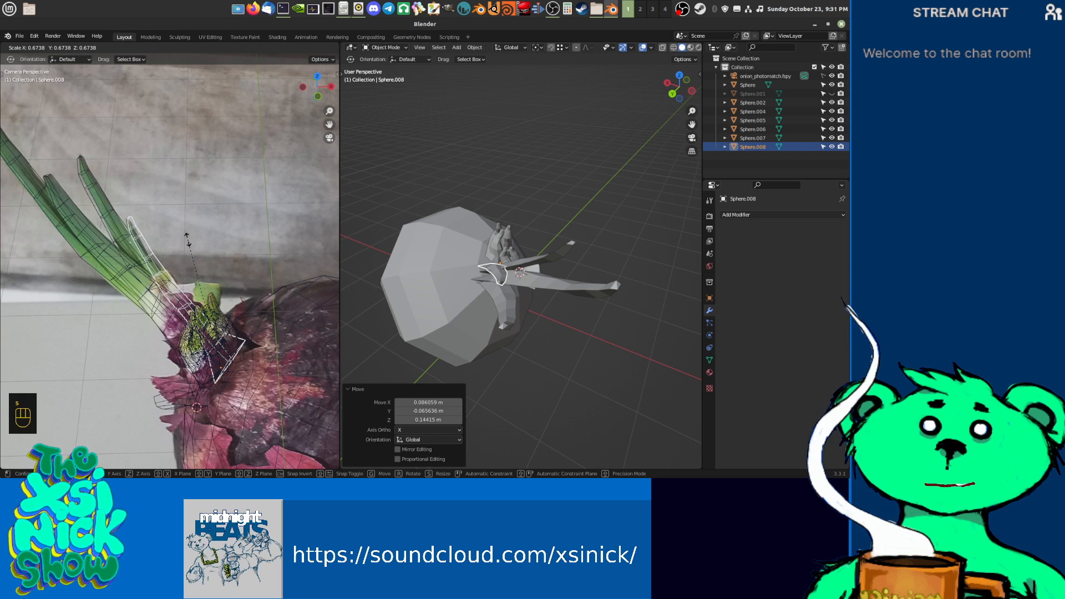
{"action": "left_click", "coordinate": [187, 237]}
{"action": "middle_click_drag", "start_coordinate": [222, 222], "coordinate": [255, 205], "text": "shift"}
{"action": "scroll", "coordinate": [261, 194], "scroll_direction": "up", "scroll_amount": 2}
{"action": "key", "text": "r"}
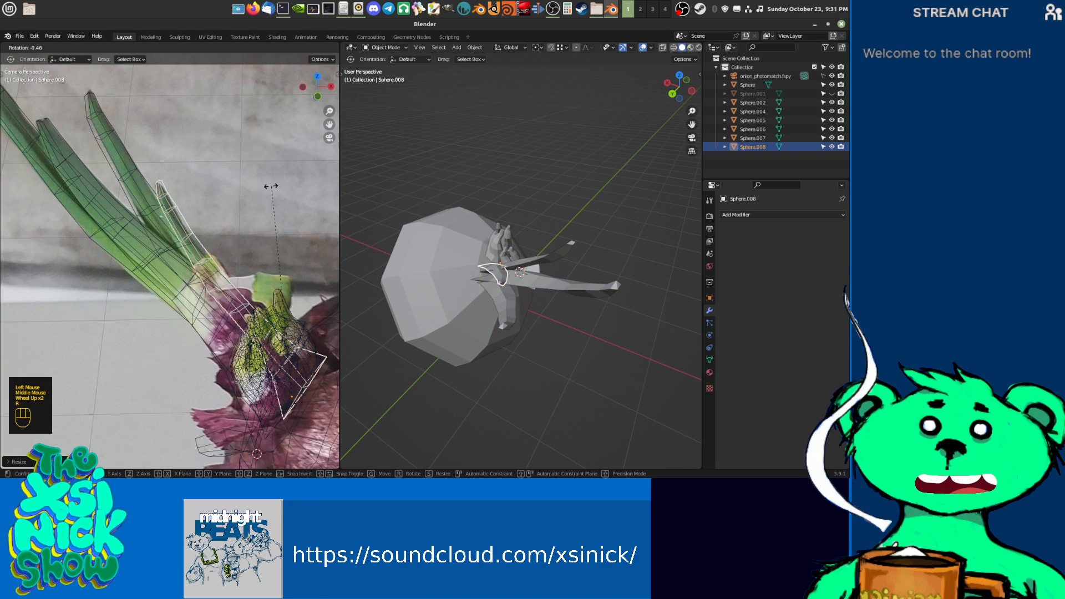
{"action": "left_click", "coordinate": [270, 188]}
Step: Move the small fourth leaf about 0.11 m in the perspective view, bringing it beside the third leaf
{"action": "middle_click_drag", "start_coordinate": [541, 299], "coordinate": [467, 333], "text": "shift"}
{"action": "scroll", "coordinate": [481, 307], "scroll_direction": "up", "scroll_amount": 2}
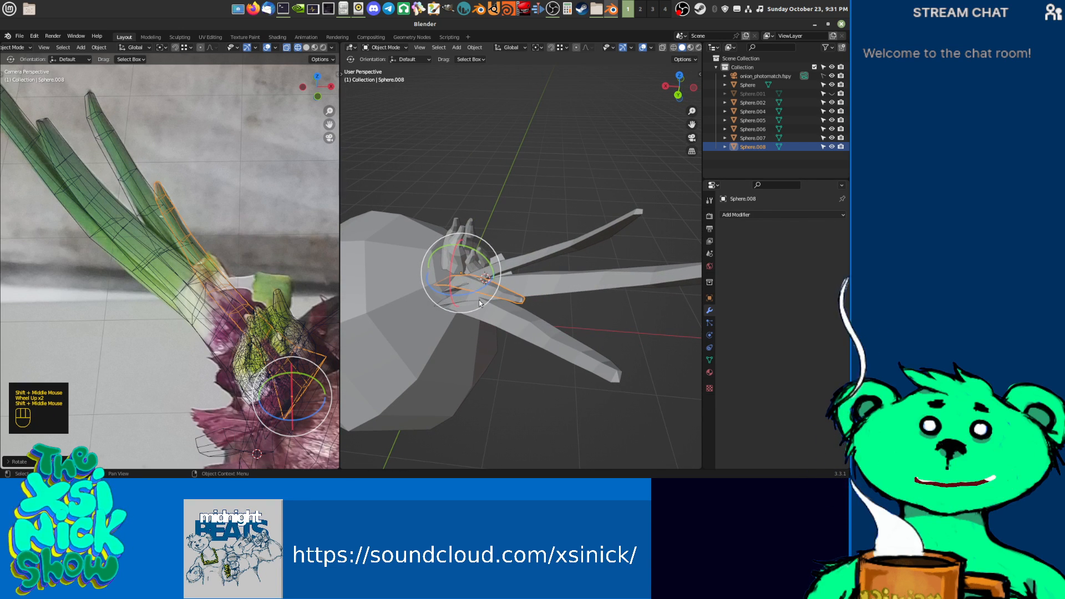
{"action": "key", "text": "g"}
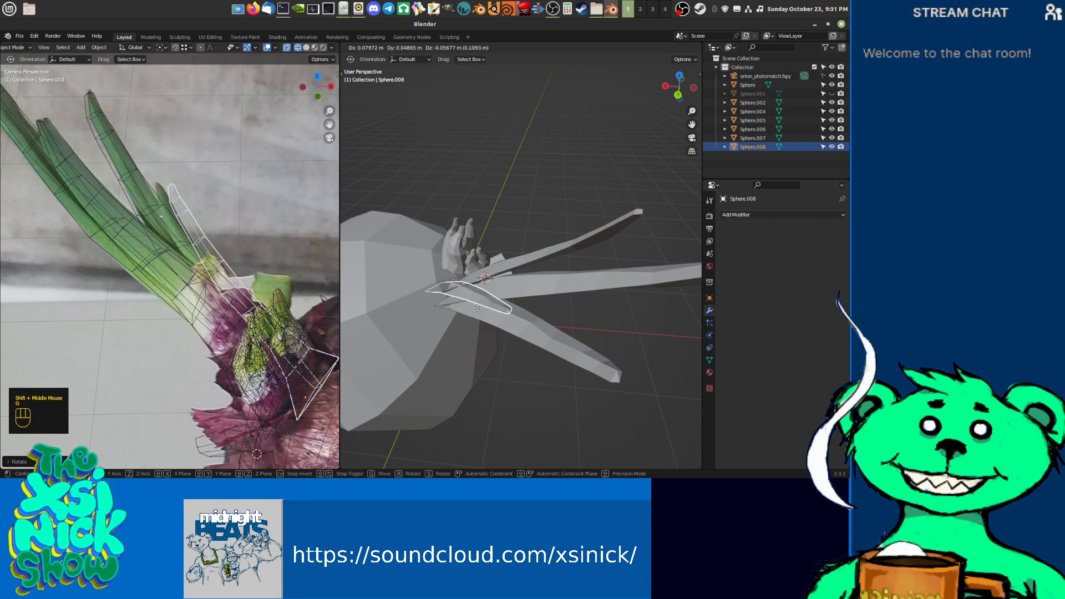
{"action": "left_click", "coordinate": [477, 309]}
{"action": "middle_click_drag", "start_coordinate": [478, 310], "coordinate": [541, 335]}
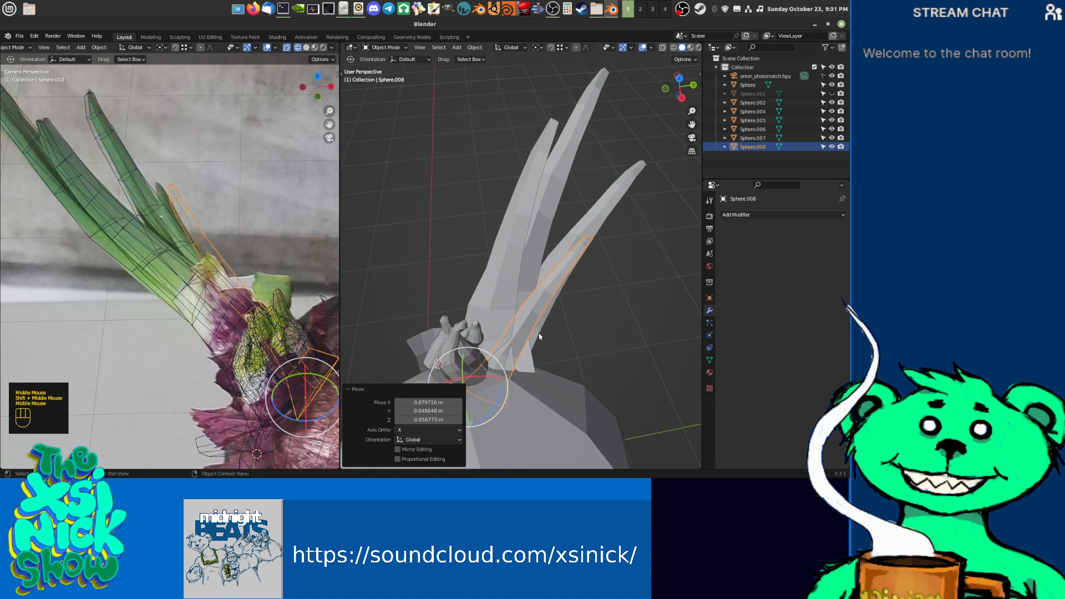
Step: Move the small fourth leaf about 0.09 m in the perspective view and rotate it about 4 degrees in the camera view
{"action": "key", "text": "g"}
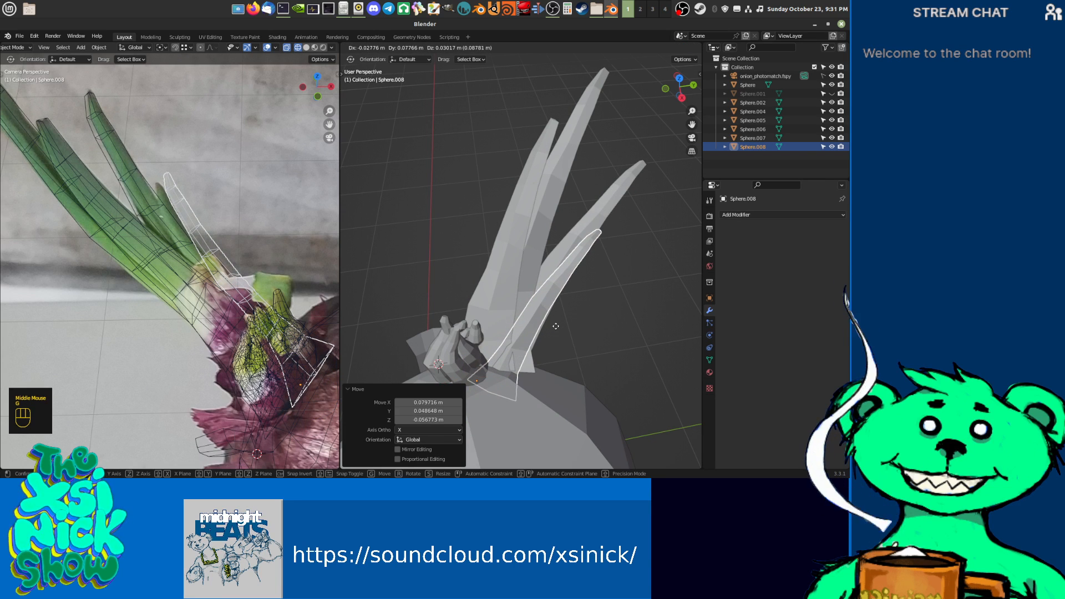
{"action": "left_click", "coordinate": [556, 326]}
{"action": "key", "text": "r"}
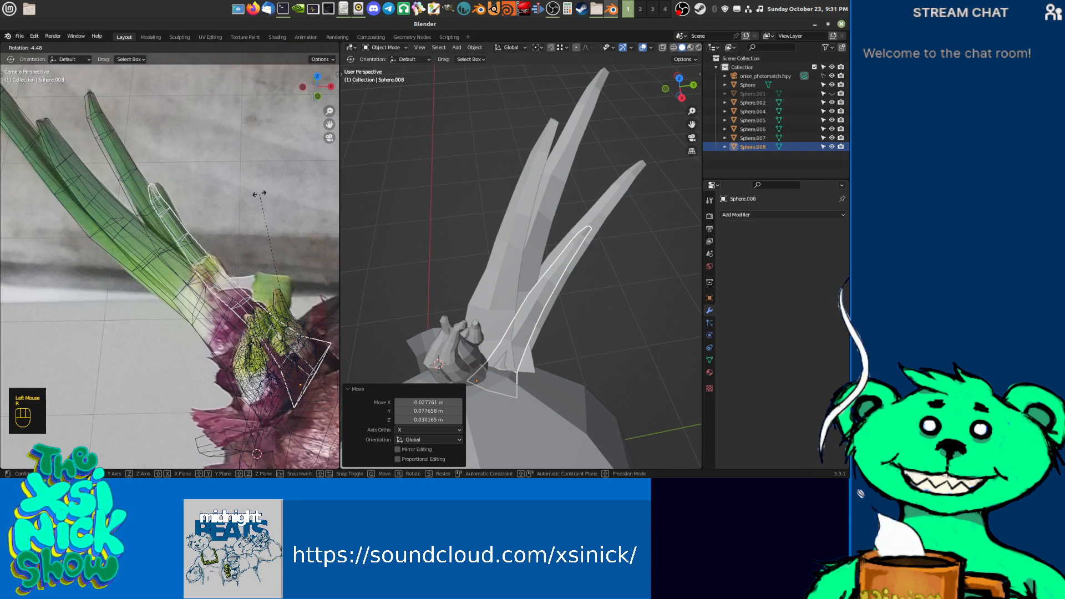
{"action": "left_click", "coordinate": [263, 193]}
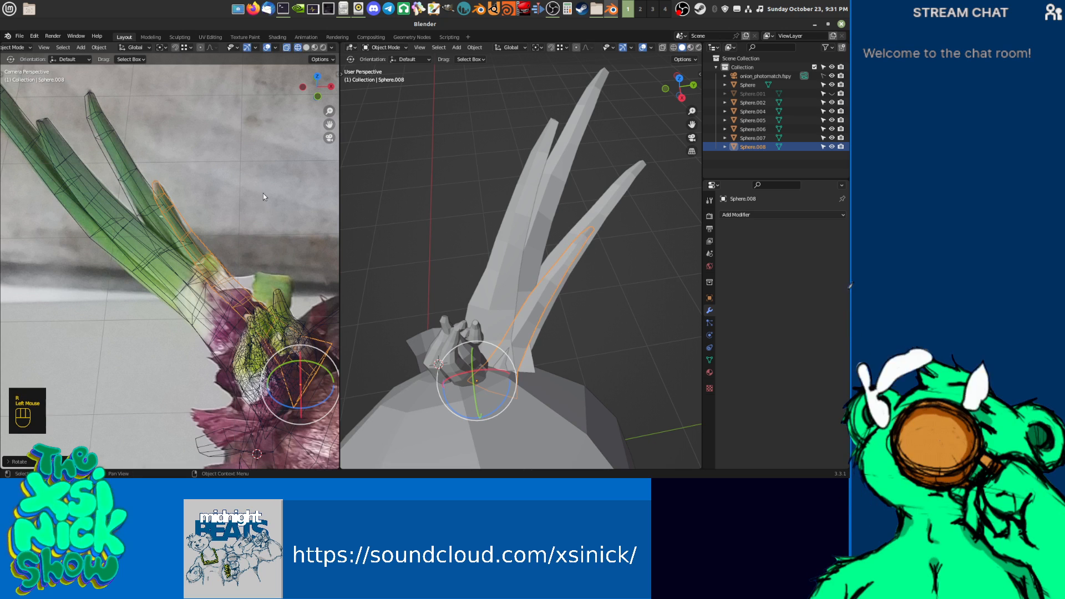
Step: Nudge, rotate and slightly rescale the small fourth leaf in the camera view to refine its fit to the photographed leaf
{"action": "key", "text": "g"}
{"action": "left_click", "coordinate": [261, 295]}
{"action": "key", "text": "r"}
{"action": "left_click", "coordinate": [214, 221]}
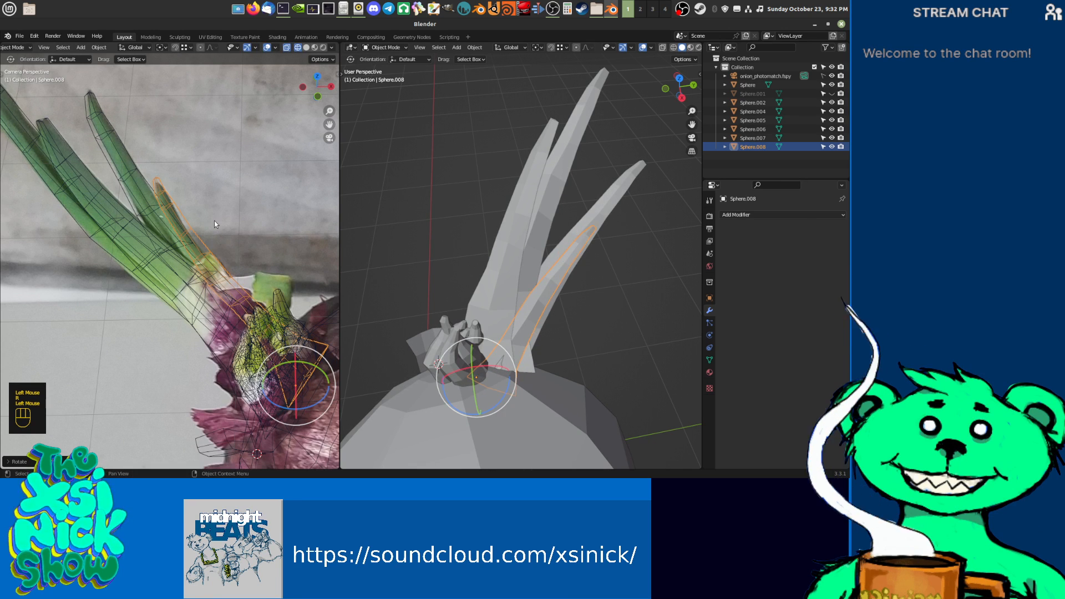
{"action": "middle_click_drag", "start_coordinate": [562, 334], "coordinate": [480, 290], "text": "shift"}
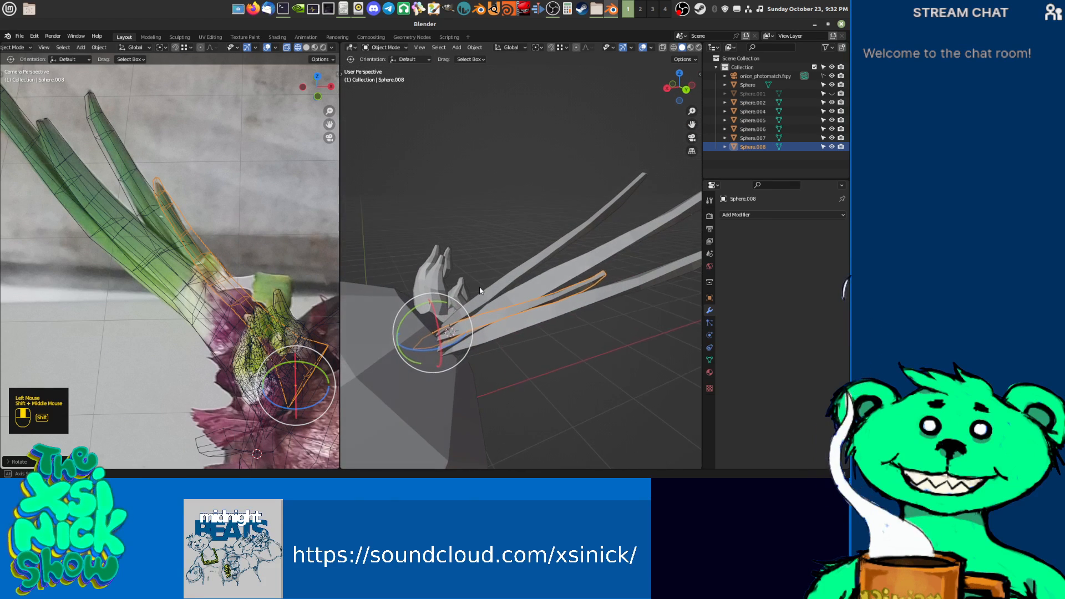
{"action": "key", "text": "s"}
{"action": "left_click", "coordinate": [246, 181]}
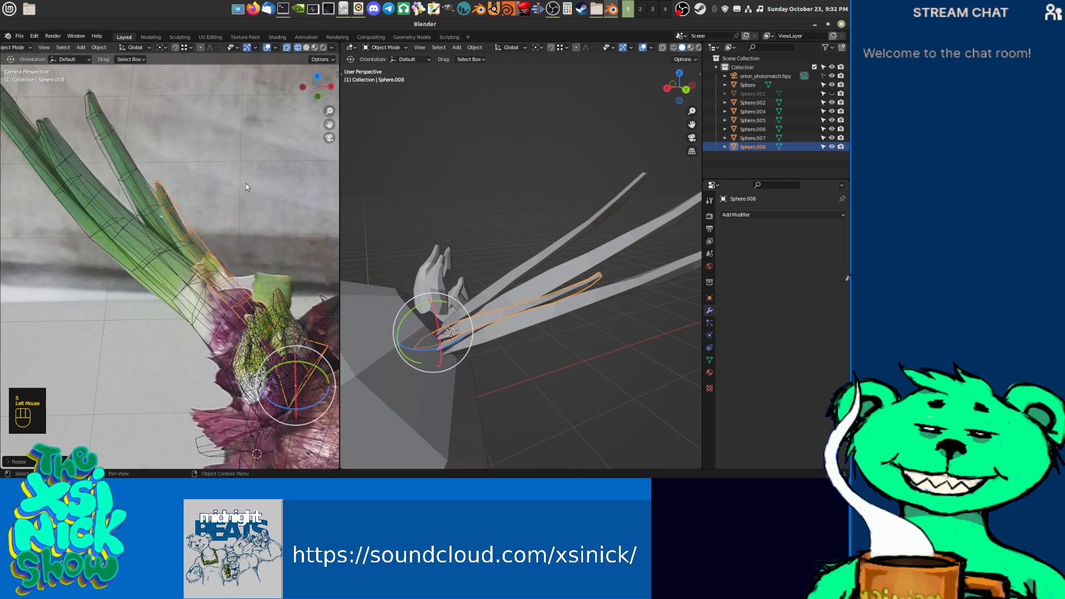
Step: In Edit Mode, lasso-select the small leaf's tip vertices and move them onto the photographed leaf tip
{"action": "scroll", "coordinate": [187, 219], "scroll_direction": "up", "scroll_amount": 2}
{"action": "key", "text": "Tab"}
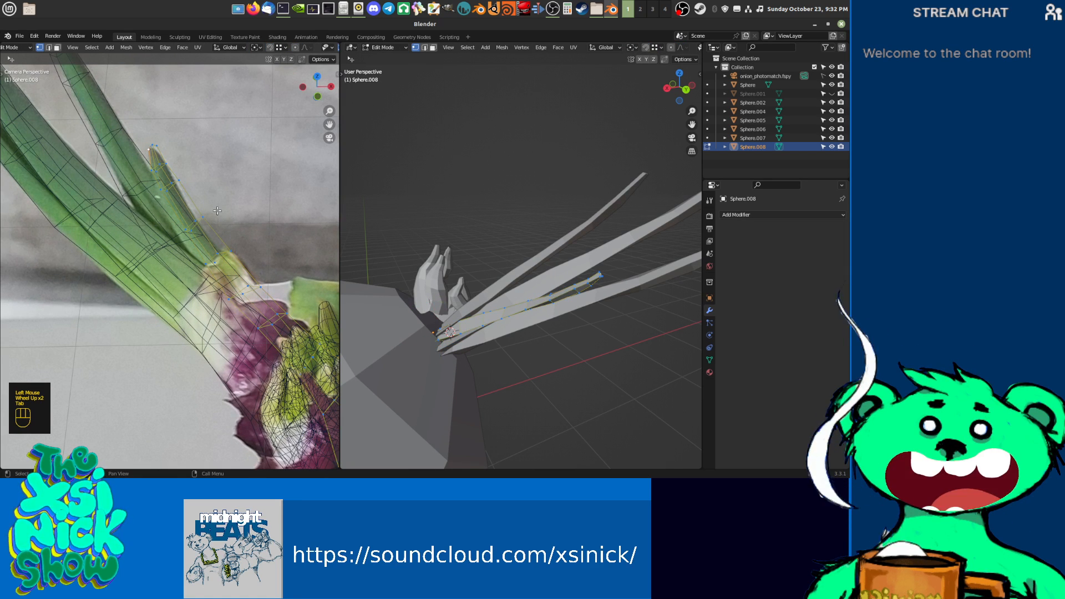
{"action": "middle_click", "coordinate": [223, 231]}
{"action": "scroll", "coordinate": [222, 230], "scroll_direction": "down", "scroll_amount": 1}
{"action": "left_click", "coordinate": [194, 152]}
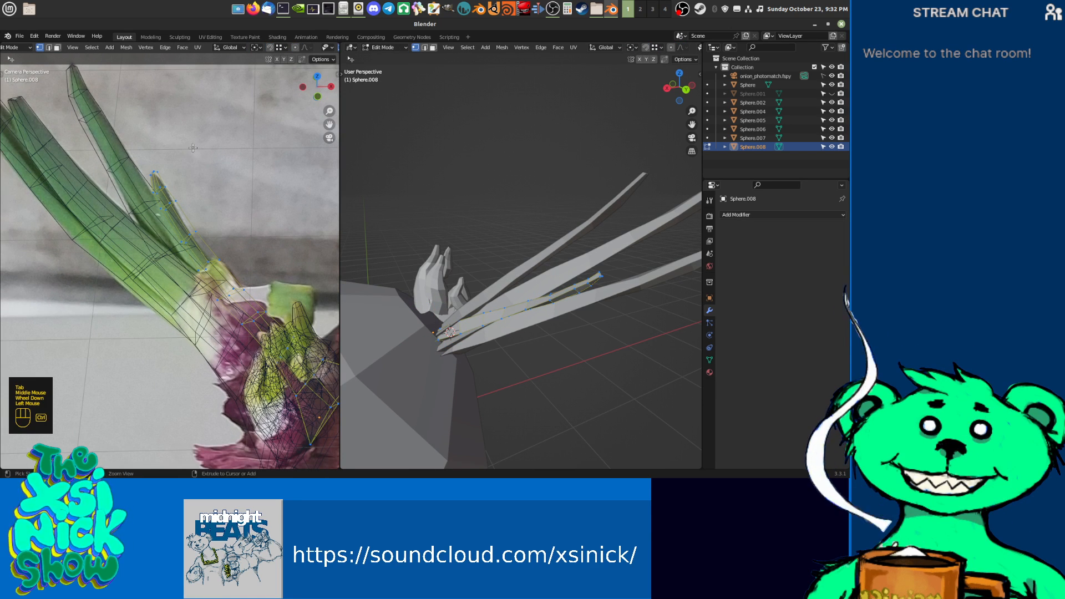
{"action": "right_click_drag", "start_coordinate": [136, 204], "coordinate": [138, 204], "text": "ctrl"}
{"action": "scroll", "coordinate": [166, 199], "scroll_direction": "up", "scroll_amount": 2}
{"action": "middle_click", "coordinate": [174, 207]}
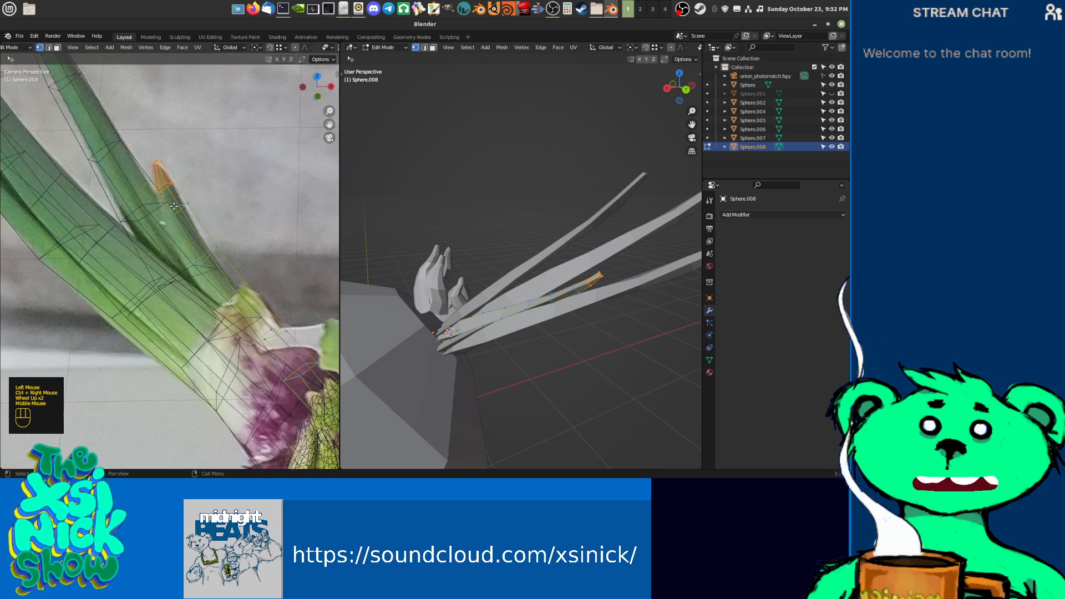
{"action": "key", "text": "g"}
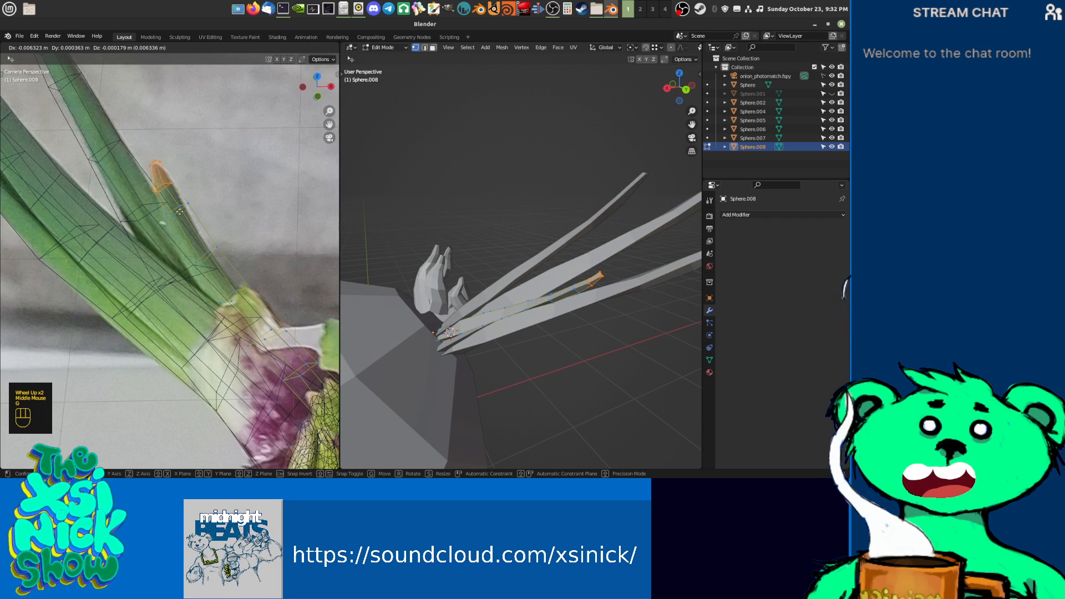
{"action": "left_click", "coordinate": [188, 209]}
Step: Move the two vertex rings below the small leaf's tip, one after the other, to follow the photographed leaf
{"action": "mouse_move", "coordinate": [194, 201]}
{"action": "right_mouse_down", "text": "ctrl"}
{"action": "mouse_move", "coordinate": [167, 197]}
{"action": "mouse_move", "coordinate": [191, 206]}
{"action": "right_mouse_up", "text": "ctrl"}
{"action": "key", "text": "g"}
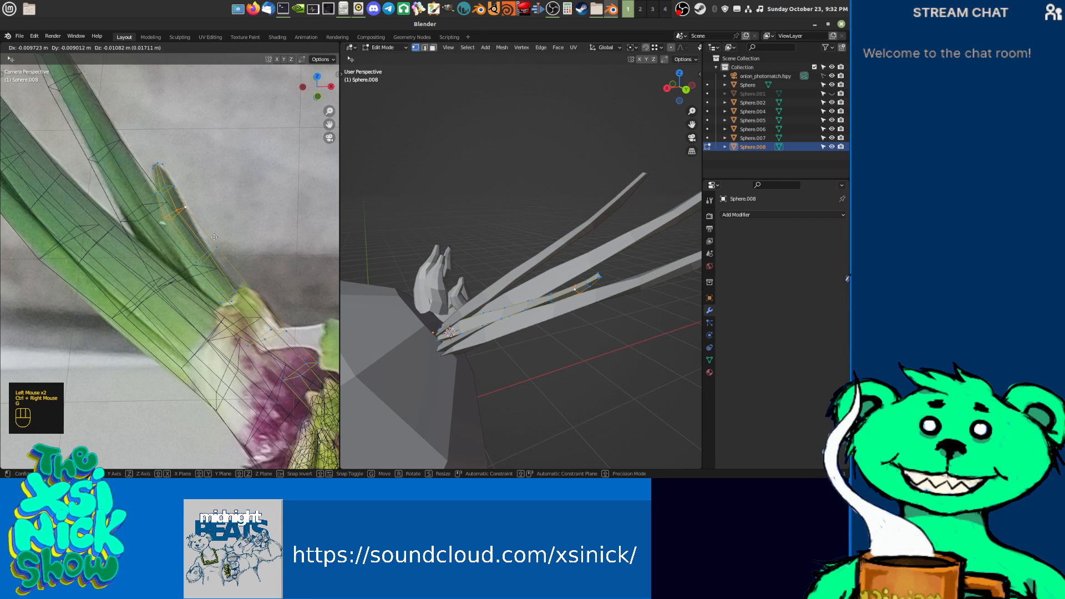
{"action": "left_click", "coordinate": [214, 237]}
{"action": "right_click_drag", "start_coordinate": [234, 239], "coordinate": [233, 290], "text": "ctrl"}
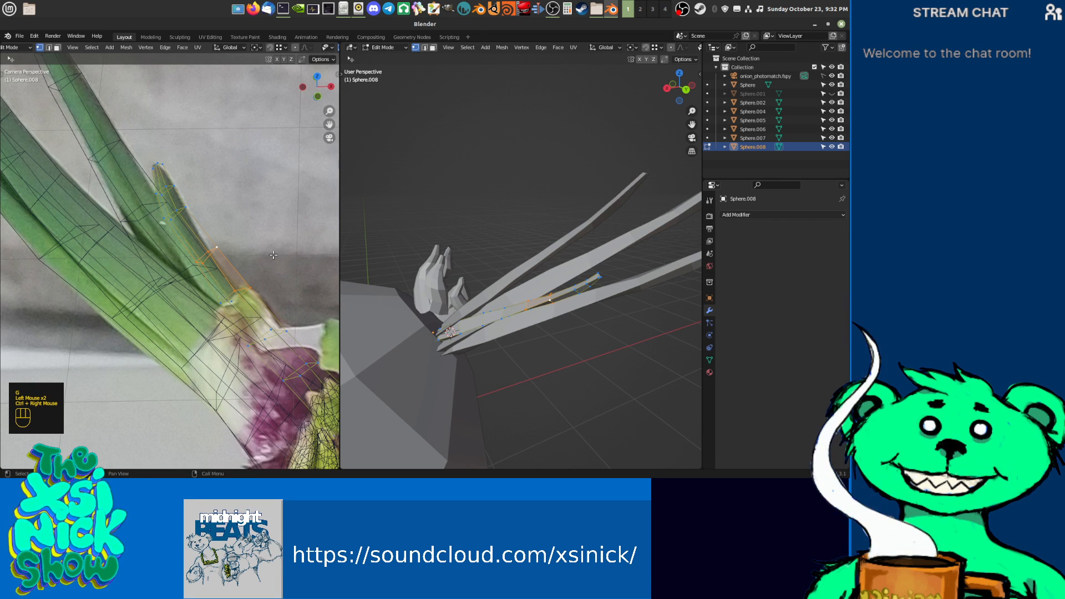
{"action": "mouse_move", "coordinate": [242, 231]}
{"action": "right_mouse_down", "text": "ctrl"}
{"action": "mouse_move", "coordinate": [180, 275]}
{"action": "mouse_move", "coordinate": [242, 263]}
{"action": "right_mouse_up", "text": "ctrl"}
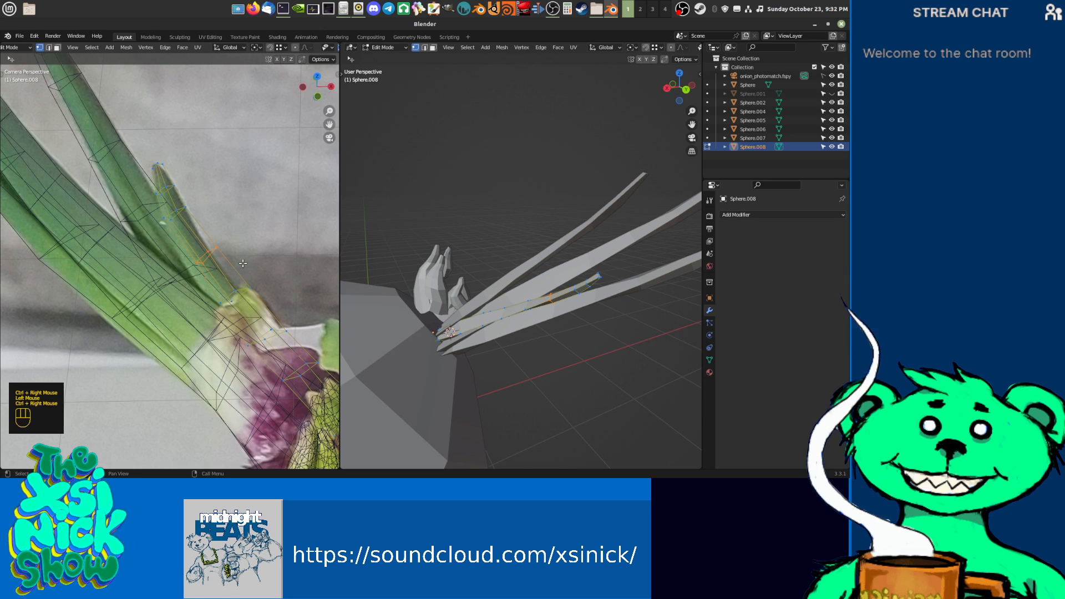
{"action": "key", "text": "g"}
{"action": "left_click", "coordinate": [236, 269]}
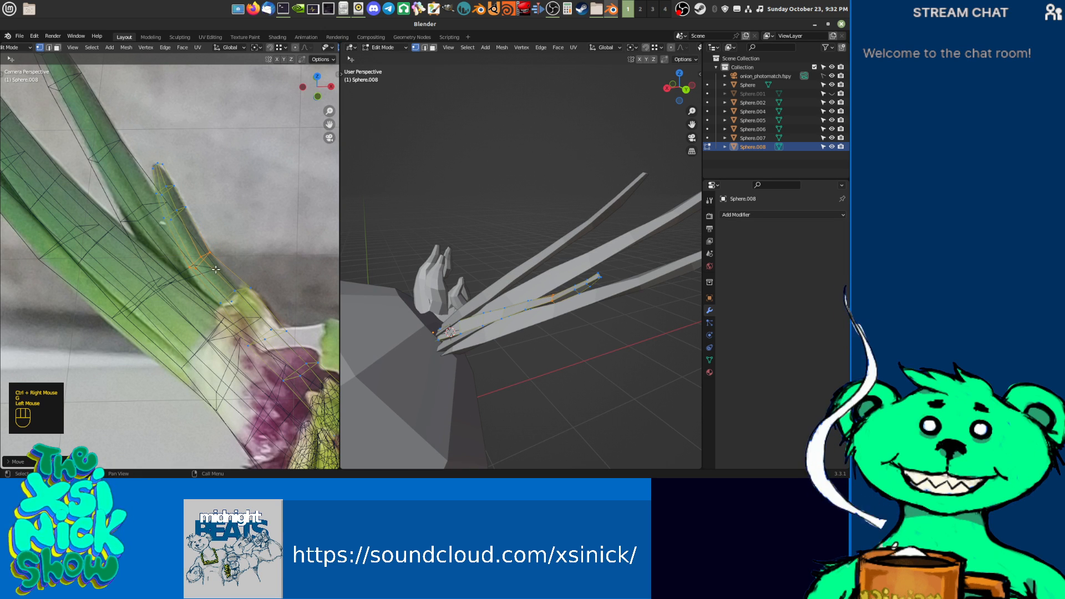
Step: Shift individual vertices on the small leaf's upper half to match the edges of the photographed leaf
{"action": "left_click_drag", "start_coordinate": [189, 268], "coordinate": [195, 260]}
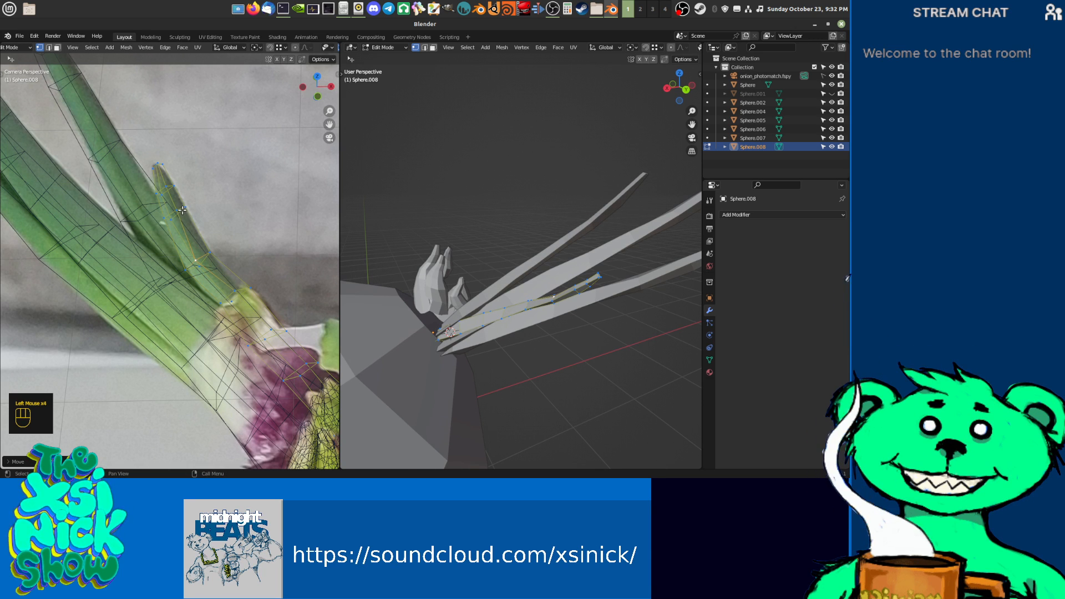
{"action": "left_click_drag", "start_coordinate": [162, 198], "coordinate": [165, 194]}
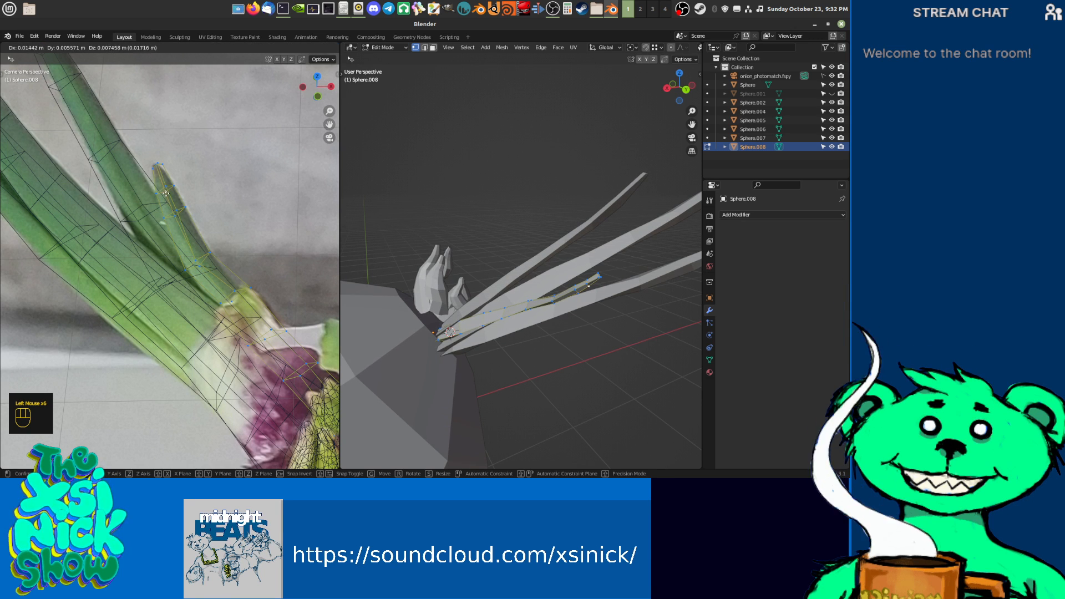
{"action": "left_click", "coordinate": [176, 211]}
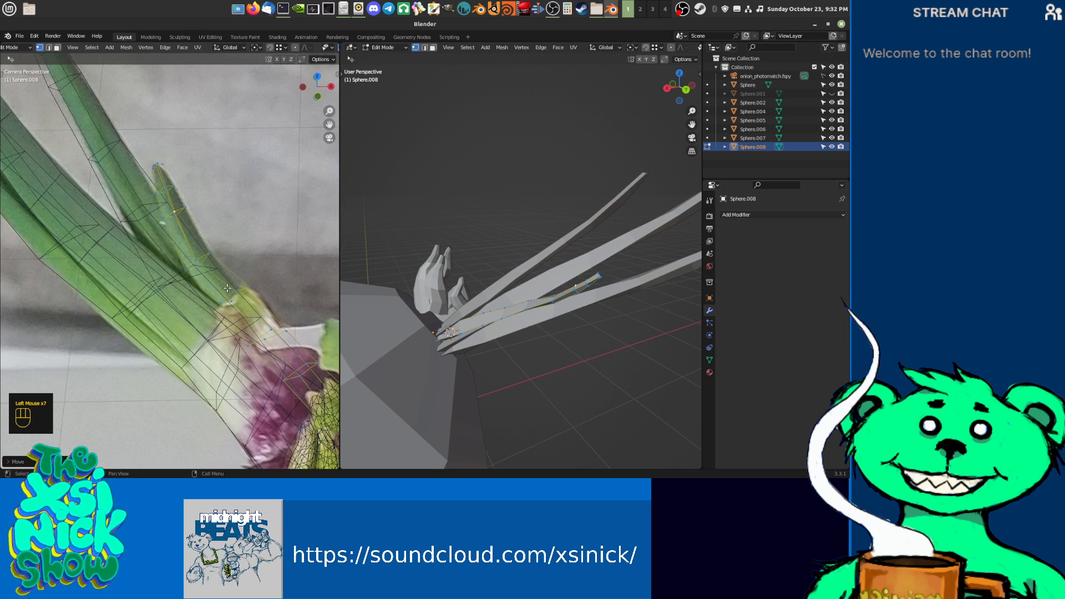
Step: Reposition individual vertices along the small leaf's lower half to fit the photographed leaf base, and return to Object Mode
{"action": "middle_click_drag", "start_coordinate": [228, 300], "coordinate": [209, 238]}
{"action": "left_click", "coordinate": [210, 239]}
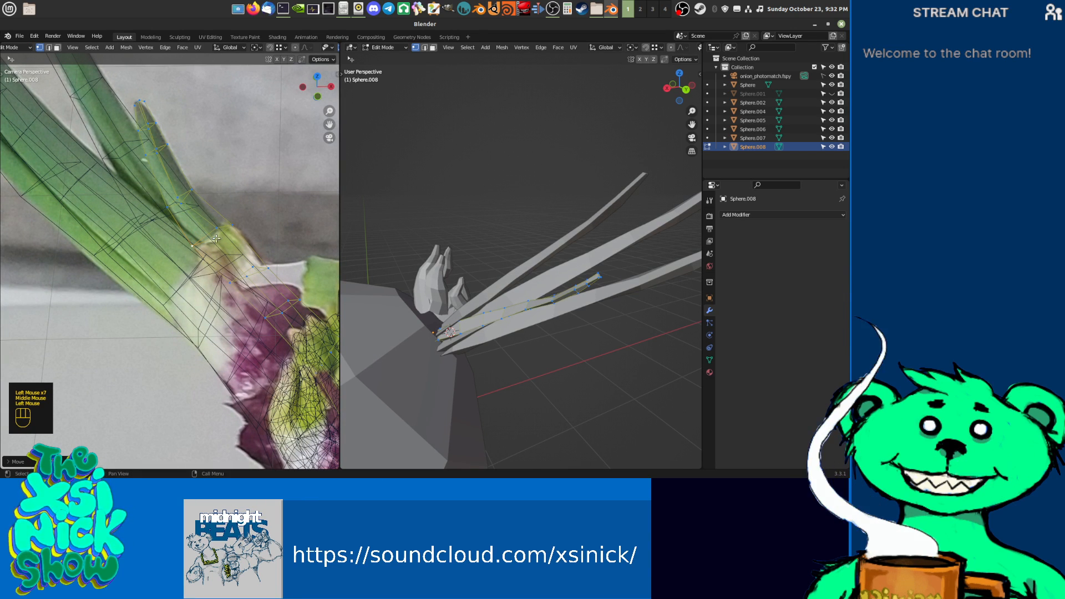
{"action": "mouse_move", "coordinate": [216, 228]}
{"action": "left_mouse_down"}
{"action": "mouse_move", "coordinate": [210, 240]}
{"action": "mouse_move", "coordinate": [224, 232]}
{"action": "left_mouse_up"}
{"action": "left_click", "coordinate": [246, 271]}
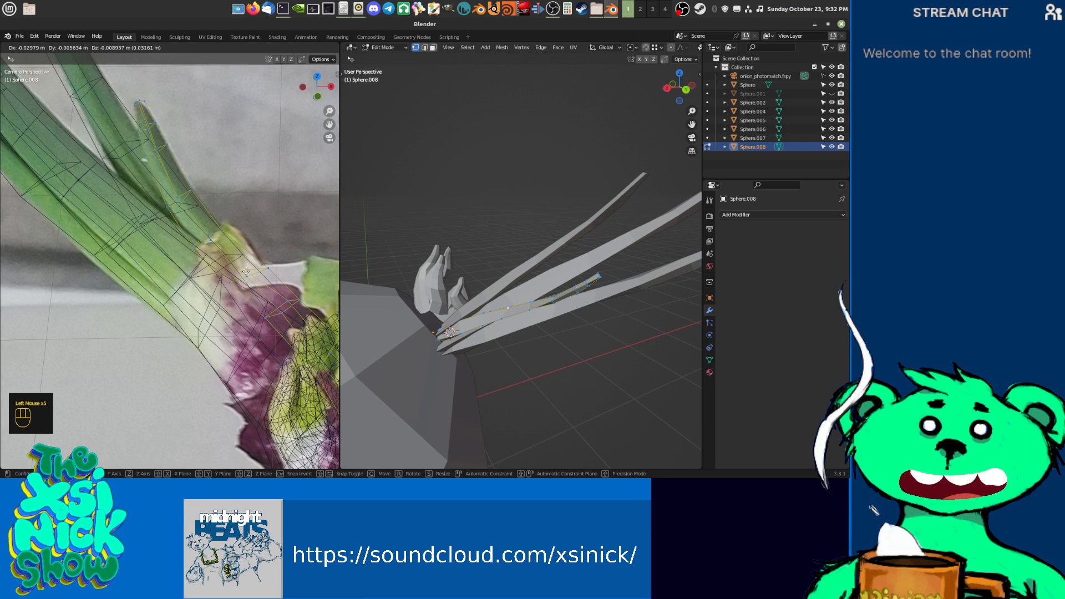
{"action": "left_click_drag", "start_coordinate": [269, 269], "coordinate": [227, 285]}
{"action": "middle_click_drag", "start_coordinate": [276, 321], "coordinate": [252, 301]}
{"action": "left_click_drag", "start_coordinate": [243, 298], "coordinate": [273, 278]}
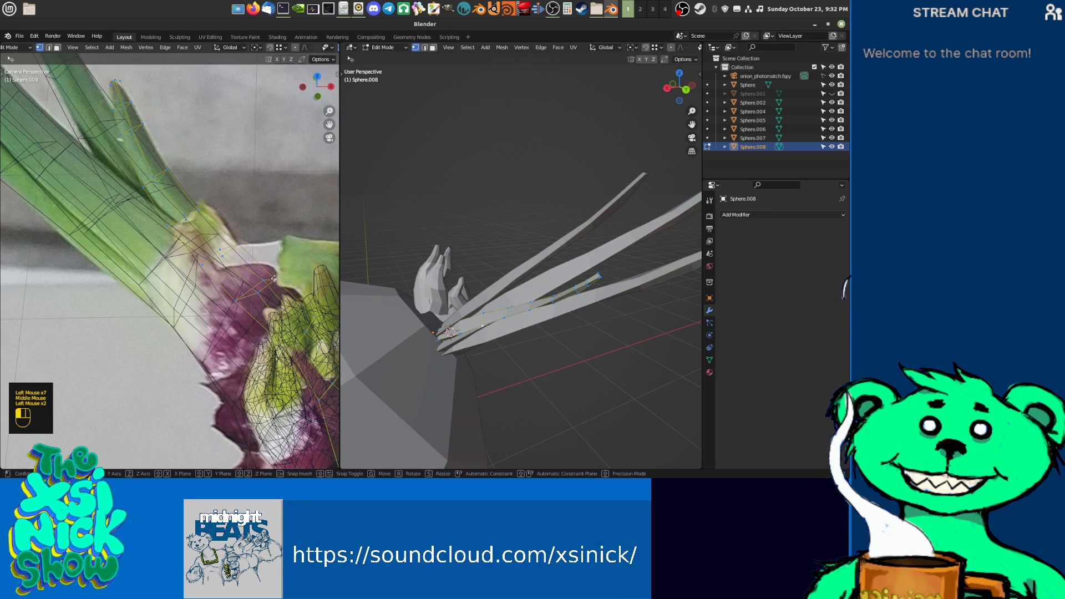
{"action": "middle_click_drag", "start_coordinate": [293, 300], "coordinate": [227, 223]}
{"action": "middle_click_drag", "start_coordinate": [499, 327], "coordinate": [561, 283]}
{"action": "scroll", "coordinate": [233, 270], "scroll_direction": "down", "scroll_amount": 3}
{"action": "scroll", "coordinate": [233, 270], "scroll_direction": "down", "scroll_amount": 1}
{"action": "key", "text": "Tab"}
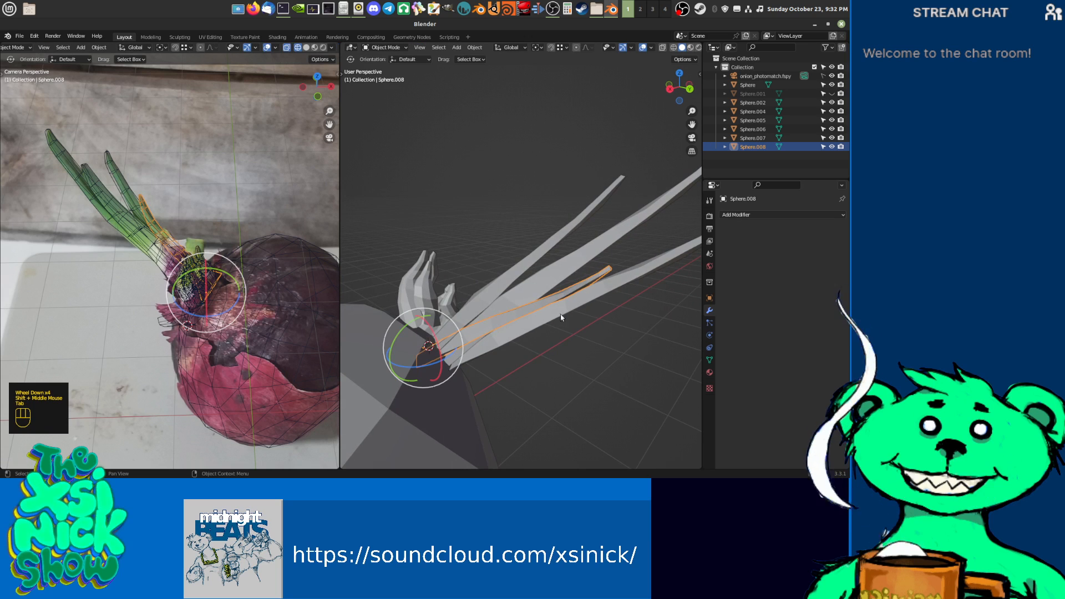
Step: Examine how the leaves and the sprout cluster sit together on the bulb in the perspective and camera views
{"action": "scroll", "coordinate": [560, 318], "scroll_direction": "down", "scroll_amount": 1, "text": "shift"}
{"action": "left_click", "coordinate": [453, 286]}
{"action": "scroll", "coordinate": [491, 317], "scroll_direction": "up", "scroll_amount": 2}
{"action": "scroll", "coordinate": [561, 283], "scroll_direction": "down", "scroll_amount": 2}
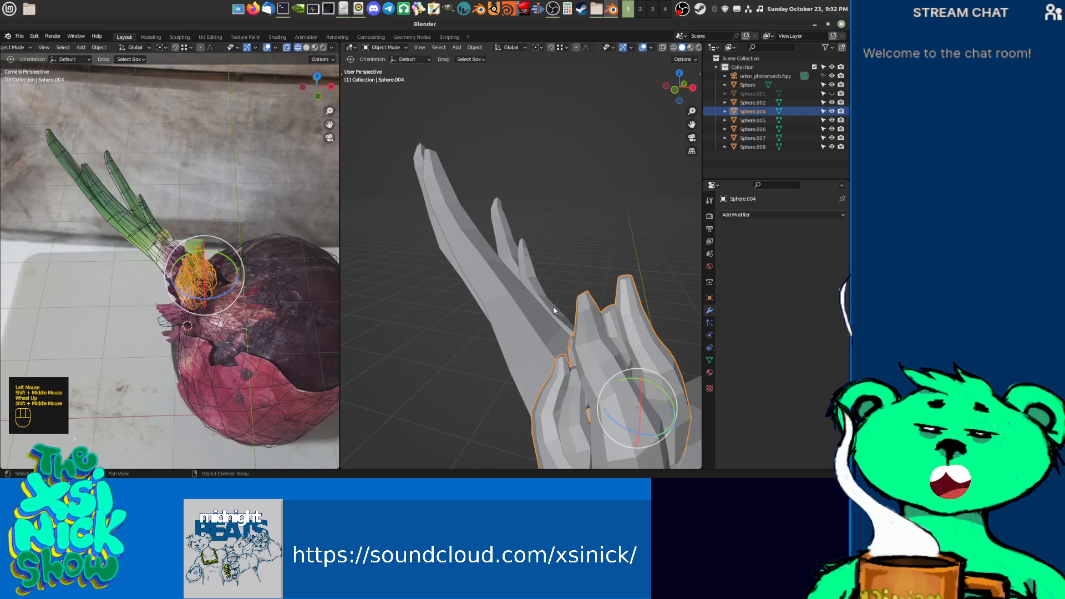
{"action": "scroll", "coordinate": [193, 256], "scroll_direction": "up", "scroll_amount": 2}
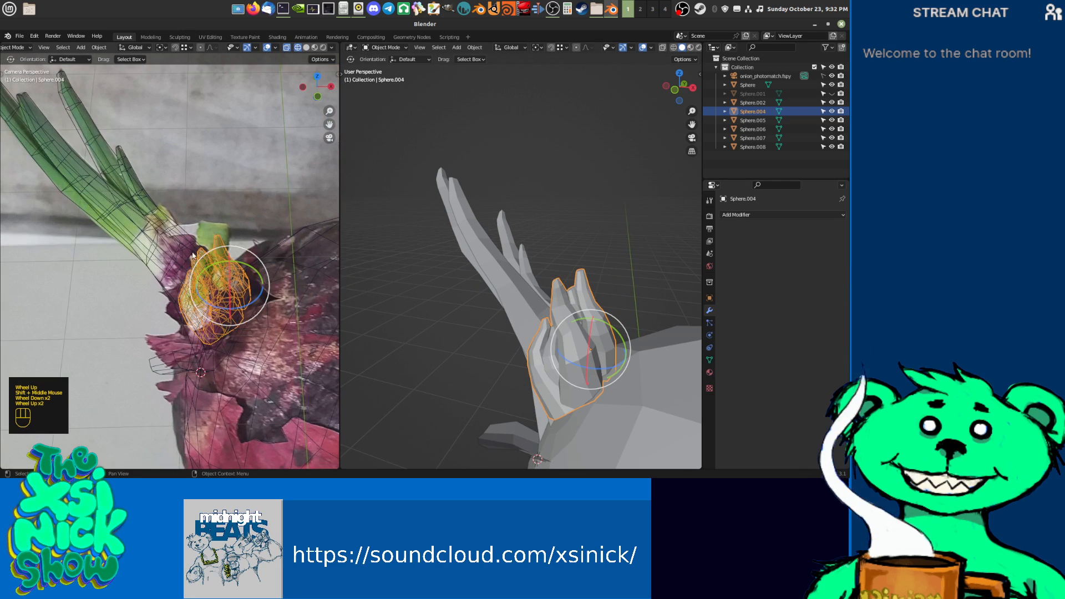
{"action": "scroll", "coordinate": [192, 255], "scroll_direction": "up", "scroll_amount": 2}
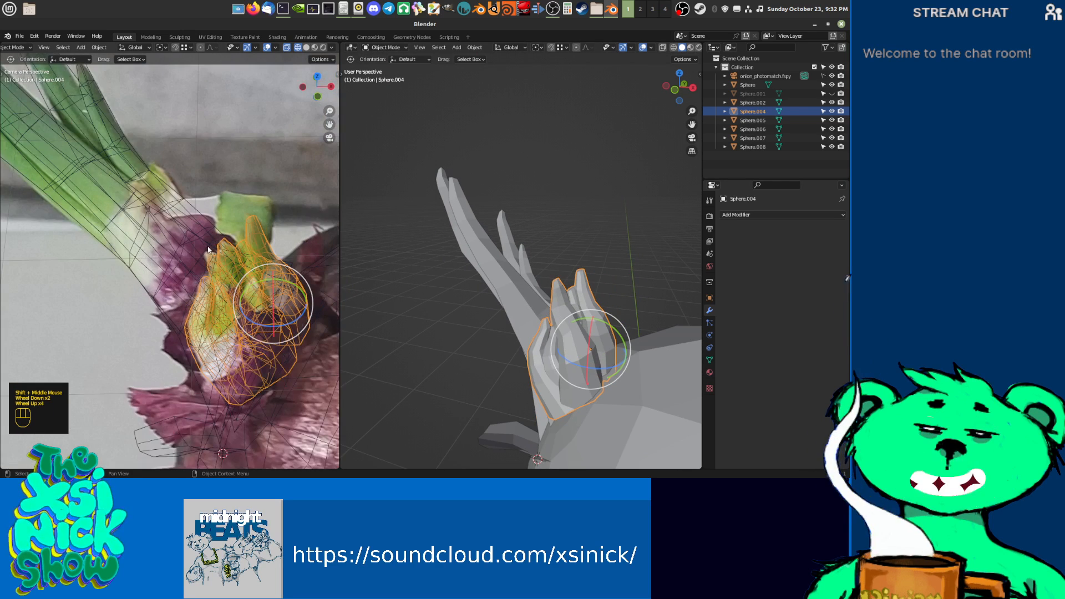
{"action": "scroll", "coordinate": [192, 255], "scroll_direction": "down", "scroll_amount": 2}
{"action": "middle_click_drag", "start_coordinate": [577, 310], "coordinate": [531, 278], "text": "shift"}
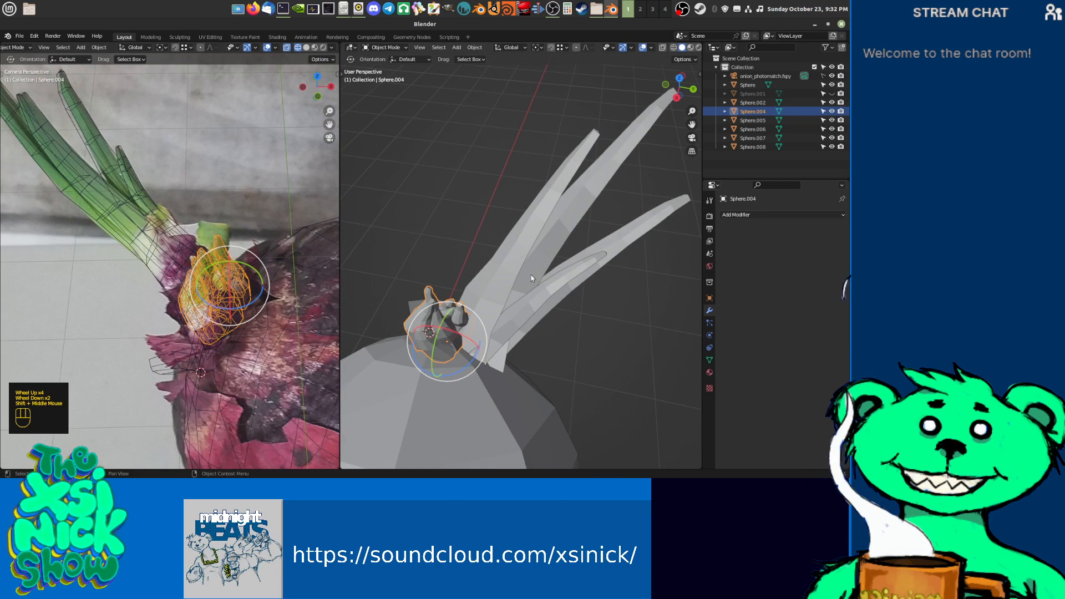
Step: Select the three larger leaves and join them into a single object
{"action": "left_click", "coordinate": [510, 248]}
{"action": "left_click", "coordinate": [552, 250], "text": "shift"}
{"action": "left_click", "coordinate": [604, 254], "text": "shift"}
{"action": "middle_click_drag", "start_coordinate": [604, 254], "coordinate": [517, 298], "text": "shift"}
{"action": "left_click", "coordinate": [591, 315], "text": "shift"}
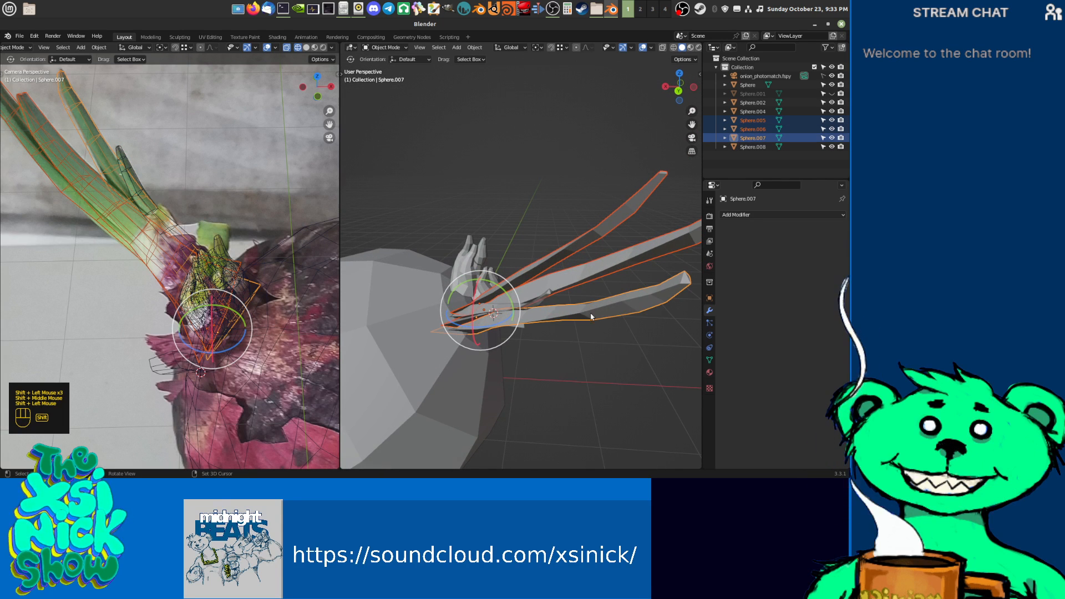
{"action": "key", "text": "ctrl+j"}
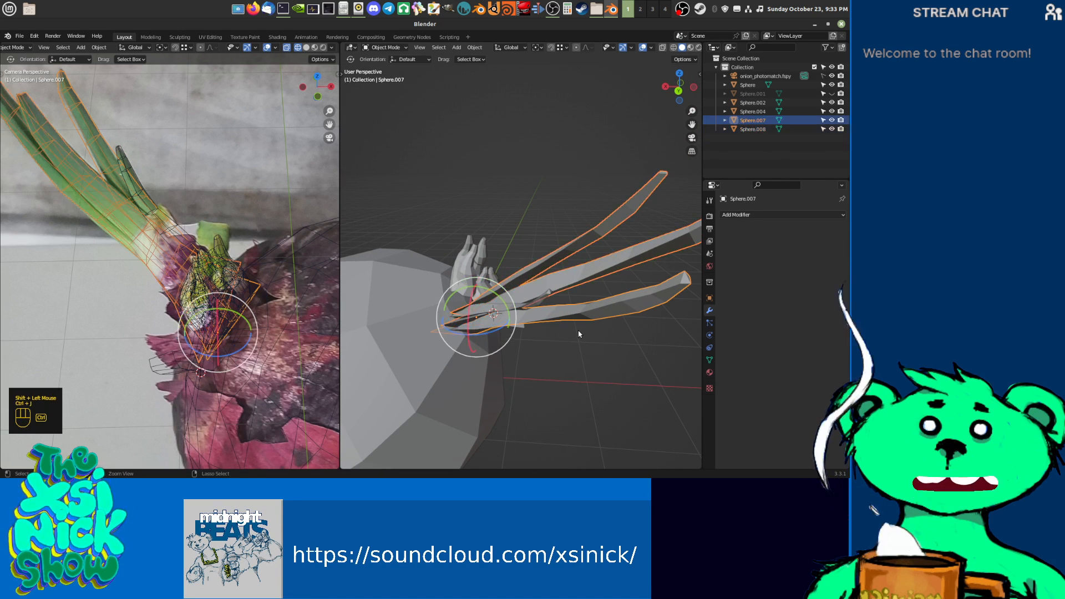
Step: Select the sprout cluster beside the leaves and add a Solidify modifier to it
{"action": "middle_click_drag", "start_coordinate": [579, 334], "coordinate": [478, 362], "text": "shift"}
{"action": "scroll", "coordinate": [452, 299], "scroll_direction": "up", "scroll_amount": 2}
{"action": "left_click", "coordinate": [420, 316]}
{"action": "key", "text": "Tab"}
{"action": "key", "text": "Tab"}
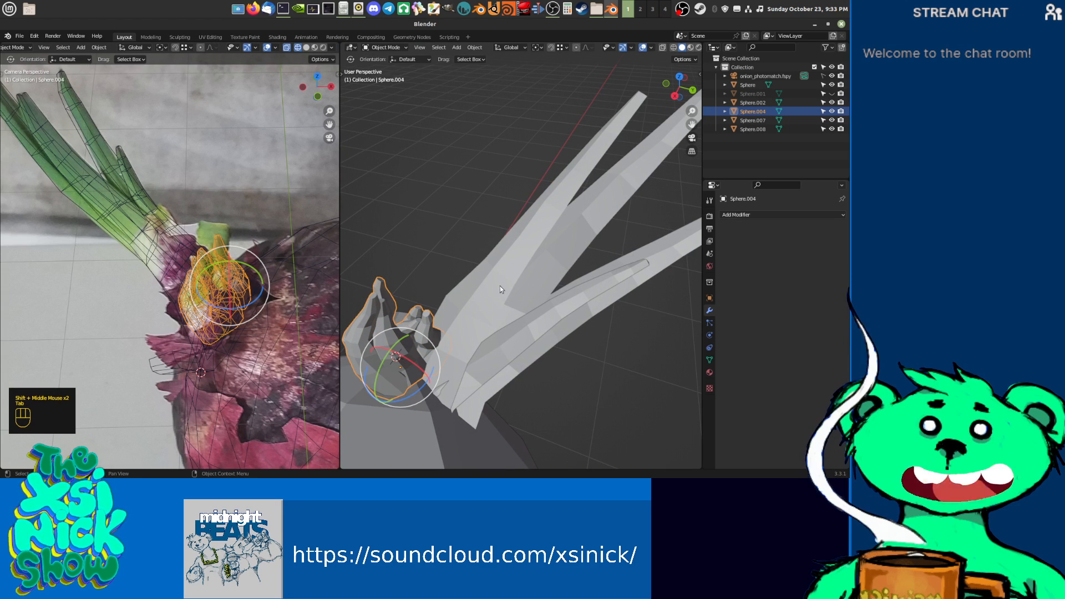
{"action": "left_click", "coordinate": [754, 215]}
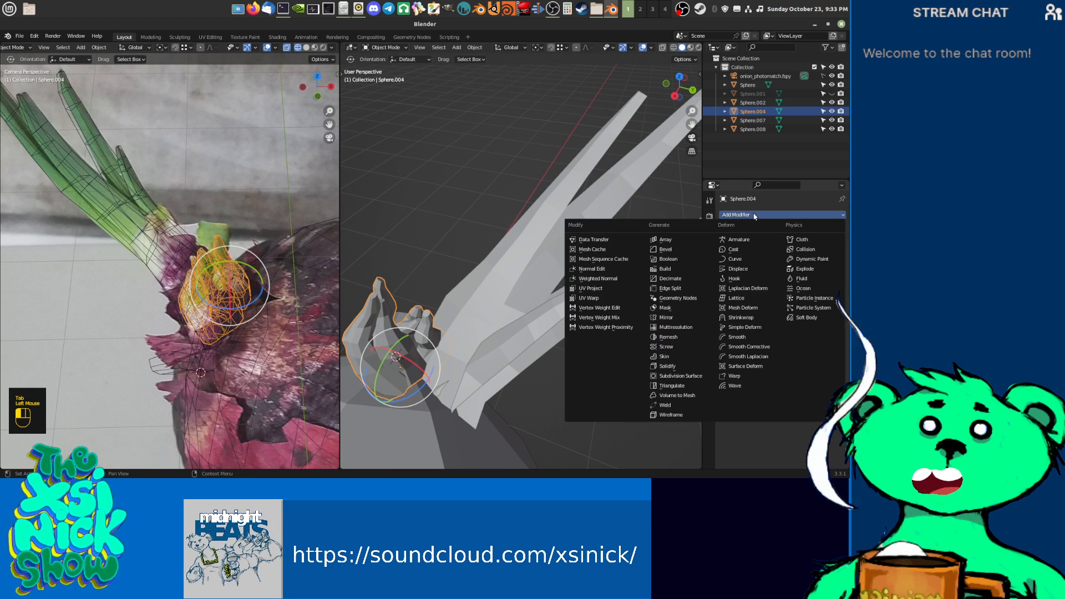
{"action": "left_click", "coordinate": [678, 366]}
{"action": "middle_click_drag", "start_coordinate": [461, 319], "coordinate": [571, 285], "text": "shift"}
{"action": "middle_click_drag", "start_coordinate": [571, 286], "coordinate": [558, 277], "text": "shift"}
Step: Shade the sprout cluster smooth and replace its Solidify modifier with a Subdivision Surface modifier
{"action": "right_click", "coordinate": [481, 261]}
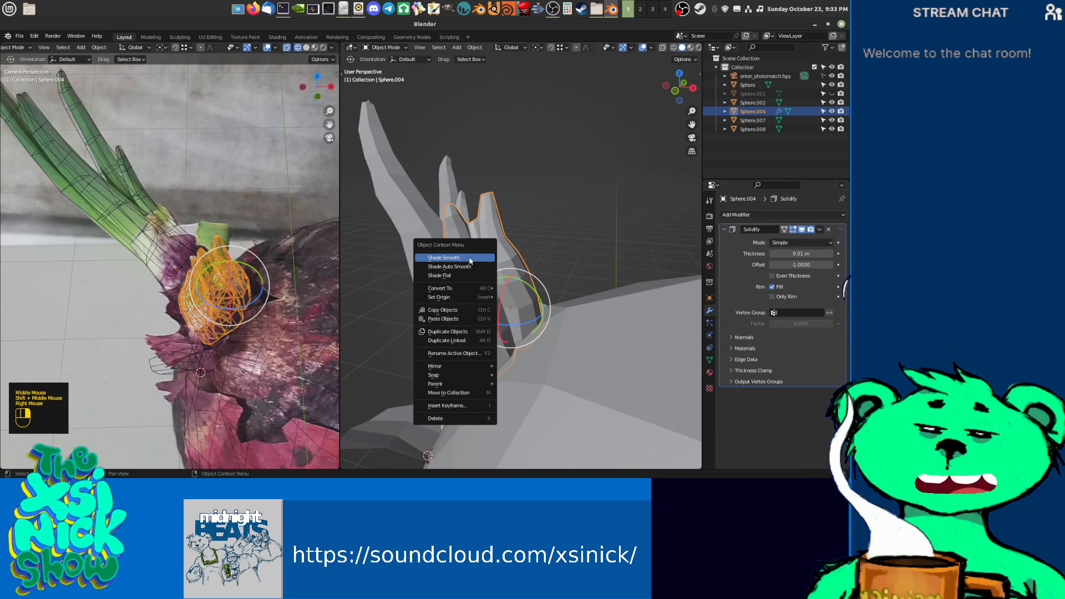
{"action": "left_click", "coordinate": [467, 266]}
{"action": "middle_click_drag", "start_coordinate": [467, 266], "coordinate": [529, 283], "text": "shift"}
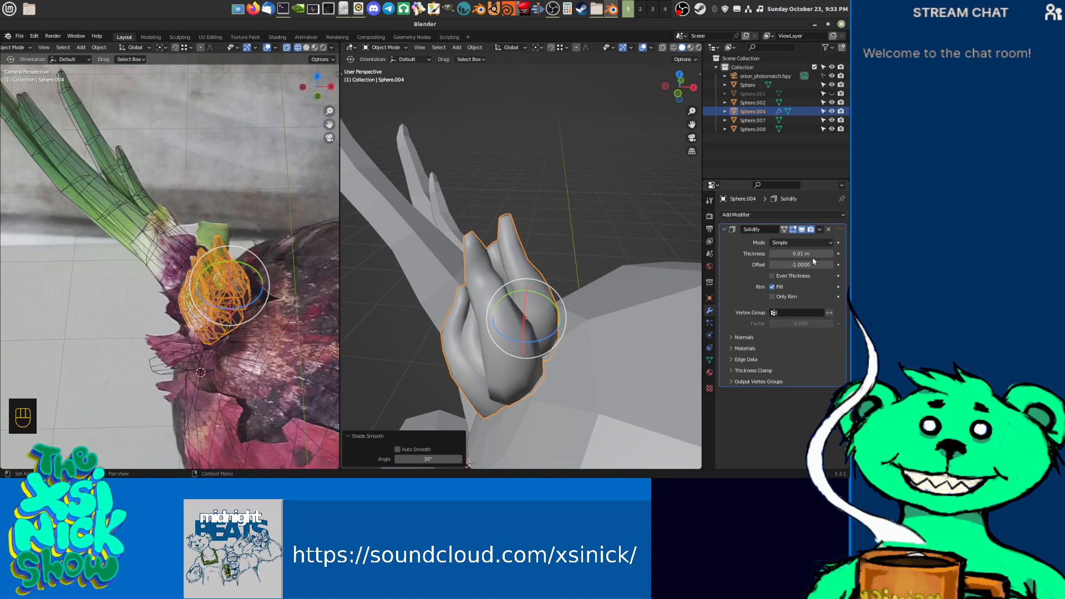
{"action": "left_click", "coordinate": [829, 229]}
{"action": "left_click", "coordinate": [820, 215]}
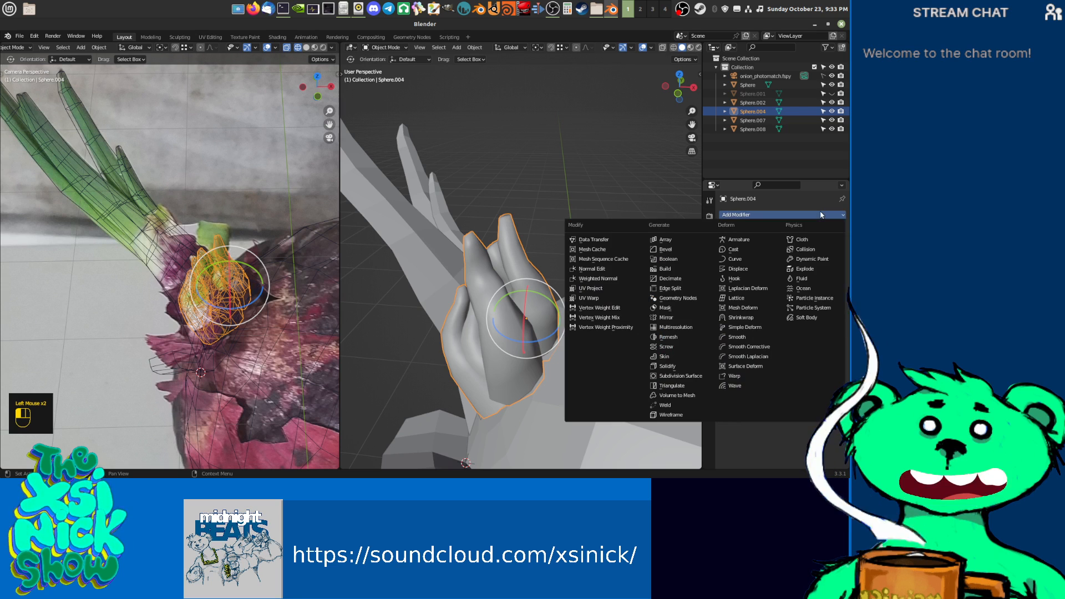
{"action": "left_click", "coordinate": [680, 376]}
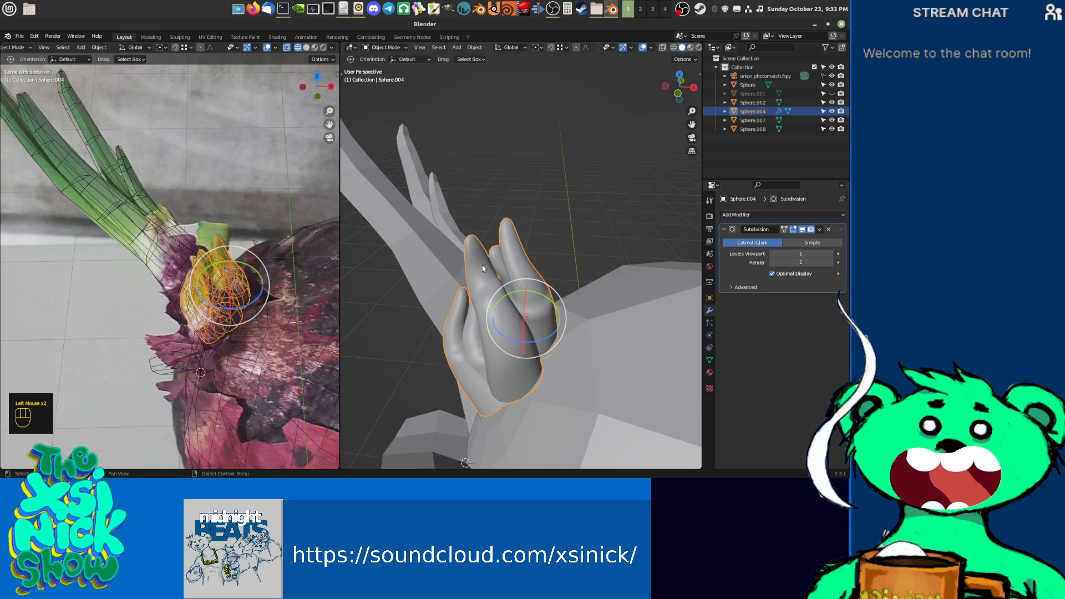
Step: Select the joined leaves object, add a Subdivision Surface modifier to it and shade it smooth
{"action": "middle_click_drag", "start_coordinate": [381, 240], "coordinate": [437, 242], "text": "shift"}
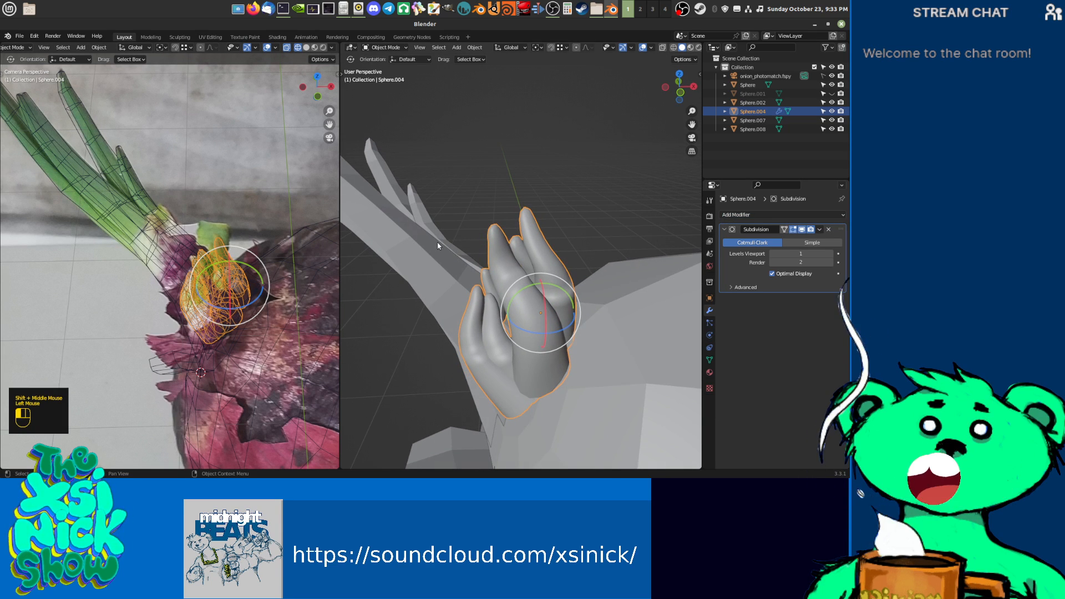
{"action": "left_click", "coordinate": [437, 242]}
{"action": "left_click", "coordinate": [755, 216]}
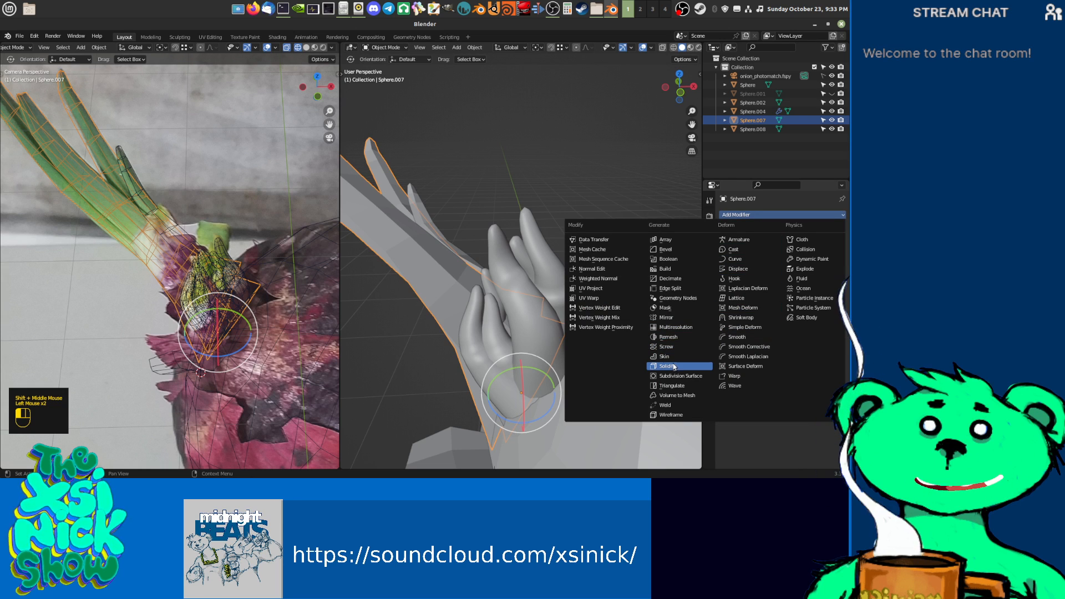
{"action": "left_click", "coordinate": [674, 375]}
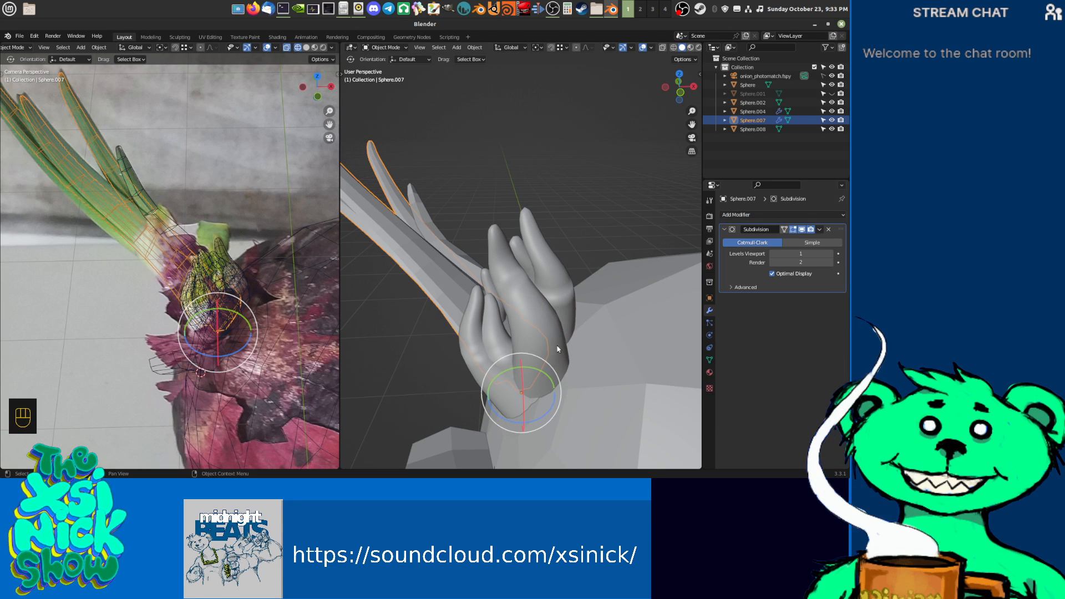
{"action": "middle_click_drag", "start_coordinate": [93, 191], "coordinate": [89, 274]}
{"action": "middle_click_drag", "start_coordinate": [197, 305], "coordinate": [178, 298]}
{"action": "mouse_move", "coordinate": [442, 269]}
{"action": "middle_mouse_down", "text": "shift"}
{"action": "mouse_move", "coordinate": [522, 248]}
{"action": "mouse_move", "coordinate": [472, 288]}
{"action": "mouse_move", "coordinate": [463, 320]}
{"action": "middle_mouse_up", "text": "shift"}
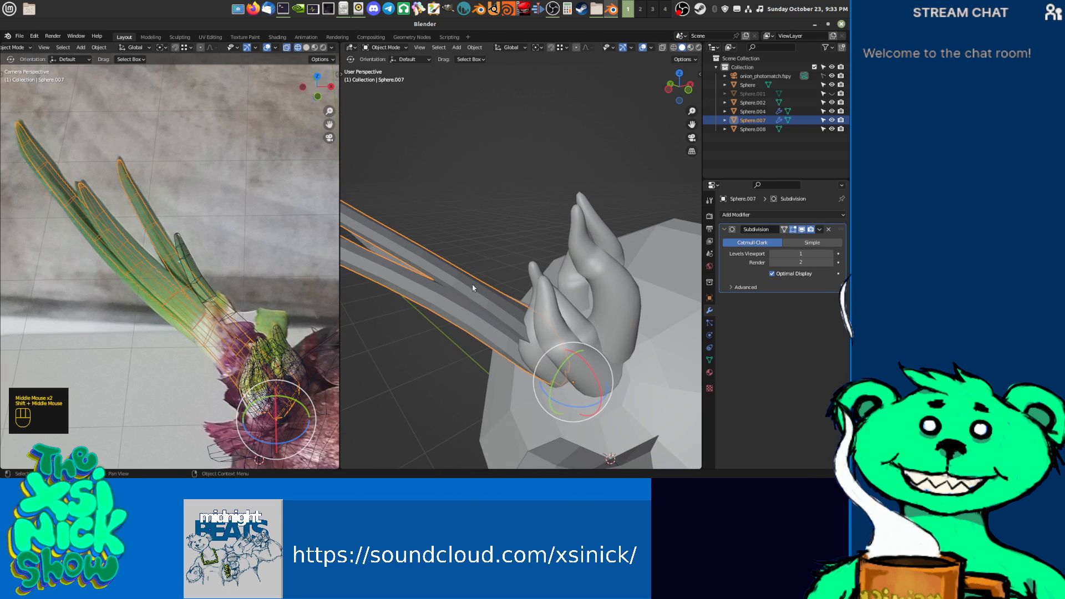
{"action": "right_click", "coordinate": [457, 283]}
{"action": "left_click", "coordinate": [453, 284]}
Step: Open the leaves mesh for editing and display its edit cage on the subdivided surface
{"action": "middle_click_drag", "start_coordinate": [172, 270], "coordinate": [145, 272]}
{"action": "key", "text": "Tab"}
{"action": "scroll", "coordinate": [104, 246], "scroll_direction": "up", "scroll_amount": 3}
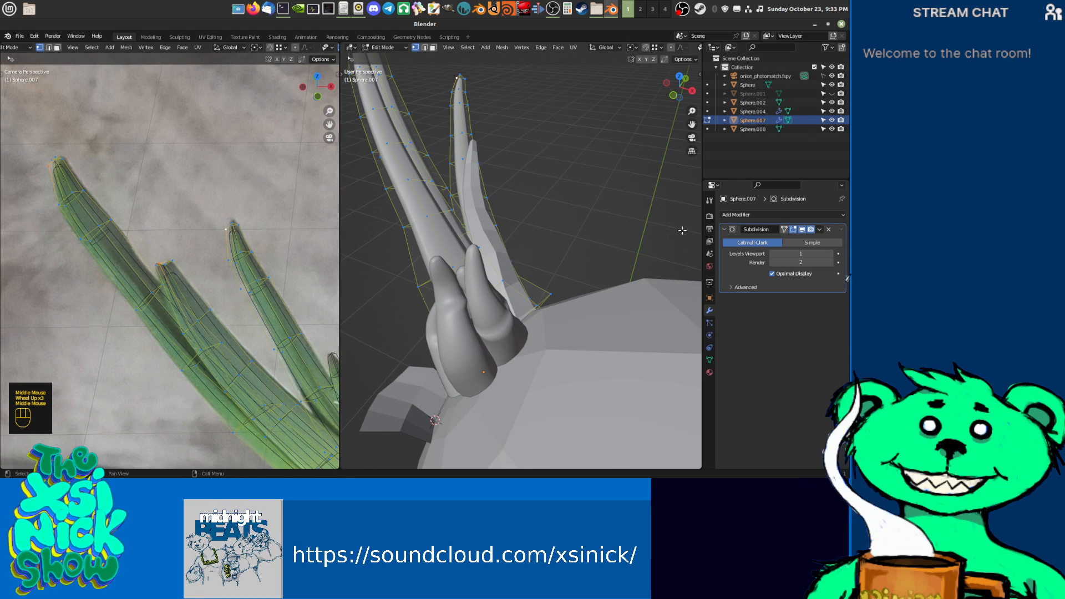
{"action": "left_click", "coordinate": [497, 277]}
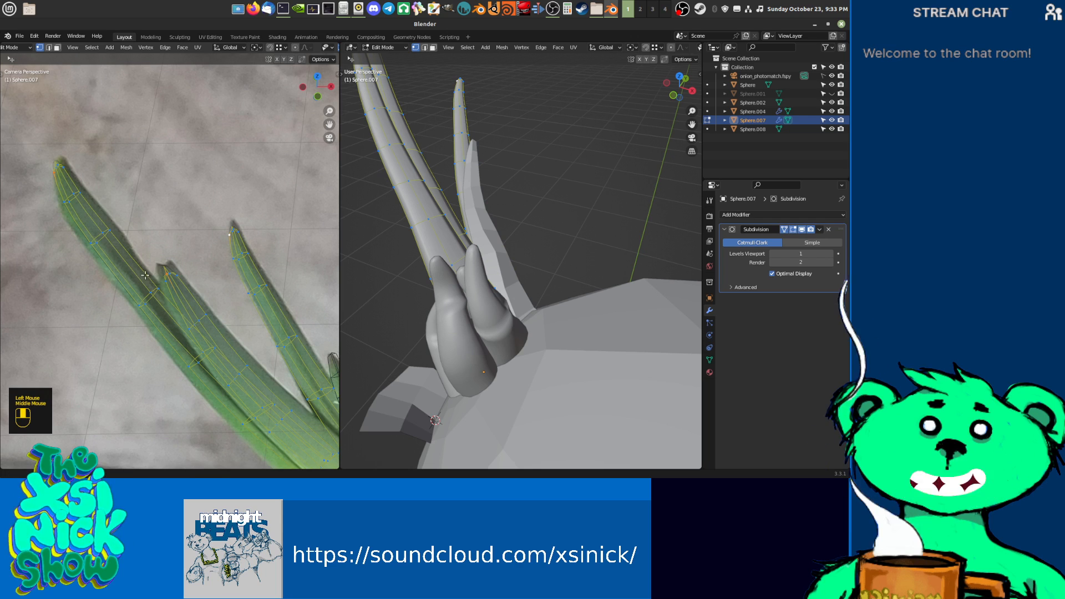
Step: Adjust the upper edge vertices of the longest leaf and move its tip onto the leaf tip in the photo
{"action": "middle_click_drag", "start_coordinate": [143, 276], "coordinate": [125, 246], "text": "shift"}
{"action": "left_click_drag", "start_coordinate": [120, 240], "coordinate": [151, 217]}
{"action": "left_click_drag", "start_coordinate": [114, 185], "coordinate": [82, 200]}
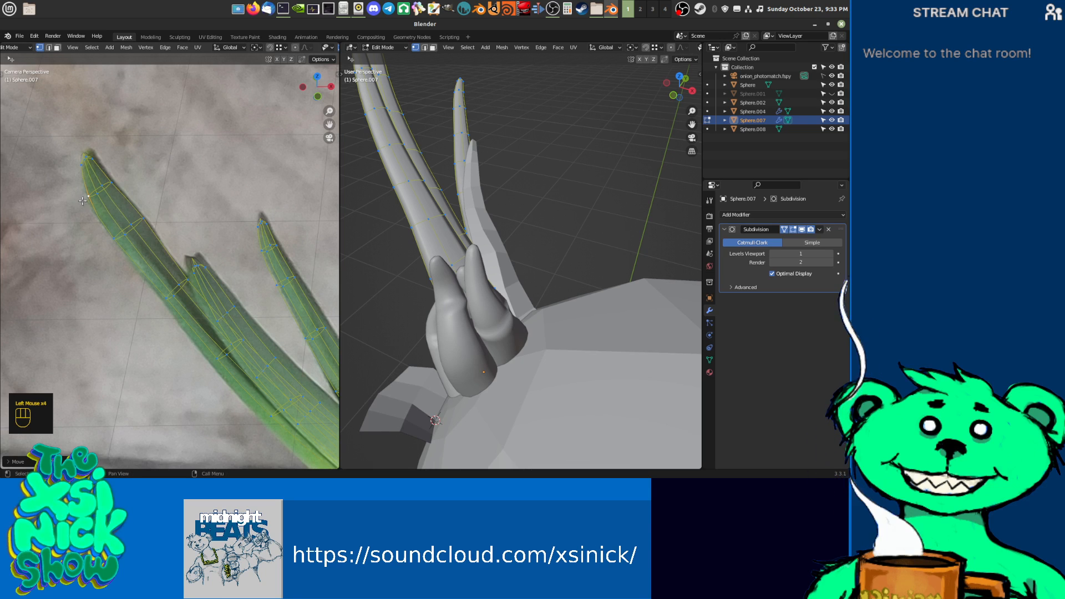
{"action": "left_click", "coordinate": [100, 152]}
{"action": "mouse_move", "coordinate": [99, 148]}
{"action": "right_mouse_down", "text": "ctrl"}
{"action": "mouse_move", "coordinate": [89, 136]}
{"action": "mouse_move", "coordinate": [103, 165]}
{"action": "mouse_move", "coordinate": [94, 169]}
{"action": "right_mouse_up", "text": "ctrl"}
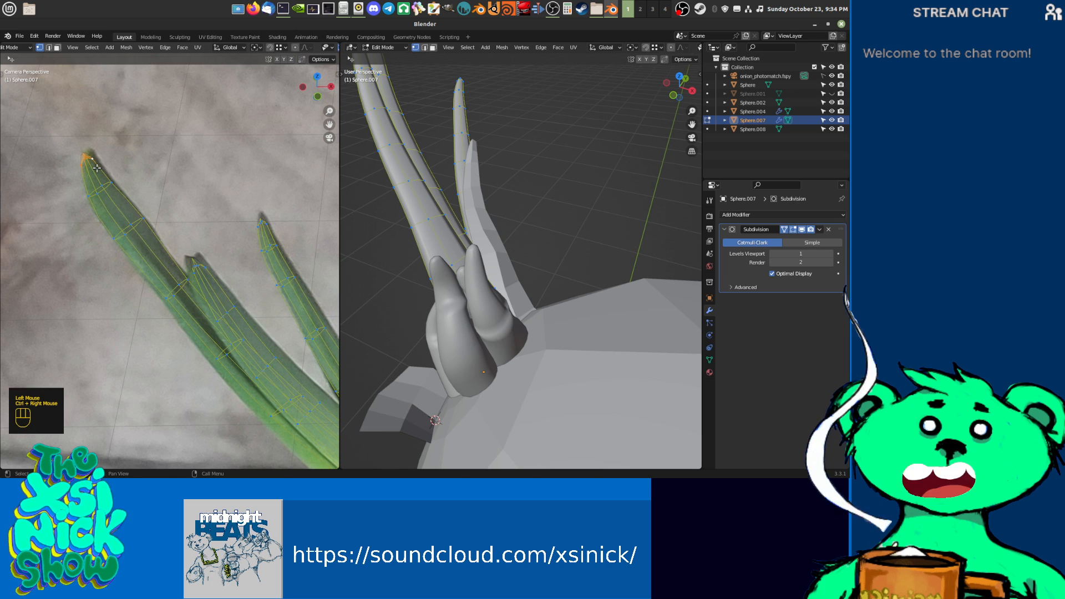
{"action": "key", "text": "g"}
{"action": "left_click", "coordinate": [100, 165]}
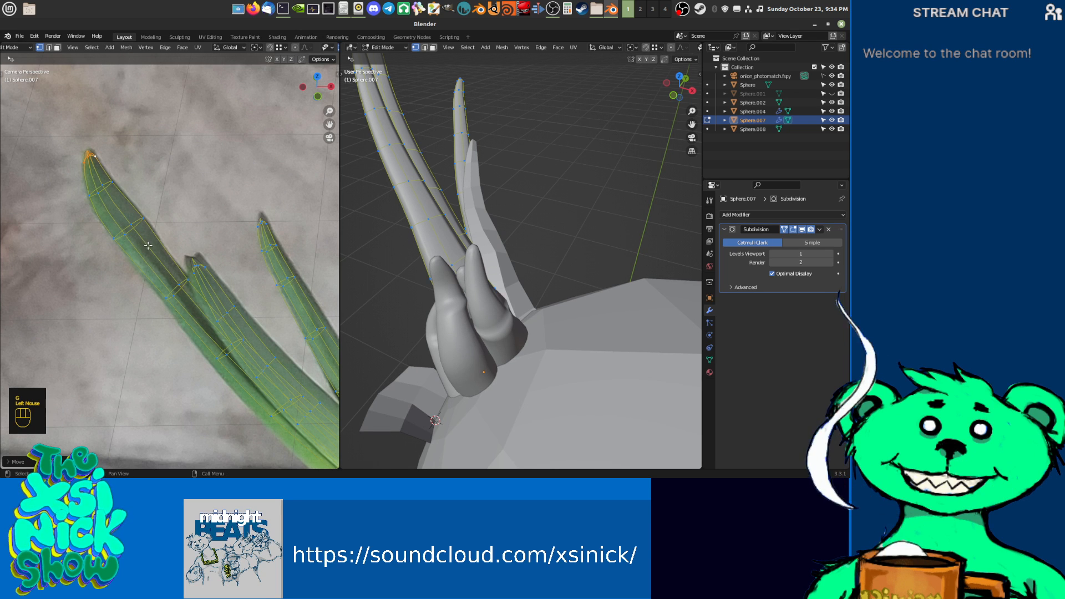
Step: Nudge the outer edge vertices along the longest leaf to follow its outline in the photo
{"action": "middle_click_drag", "start_coordinate": [147, 244], "coordinate": [138, 235], "text": "shift"}
{"action": "double_click", "coordinate": [137, 234]}
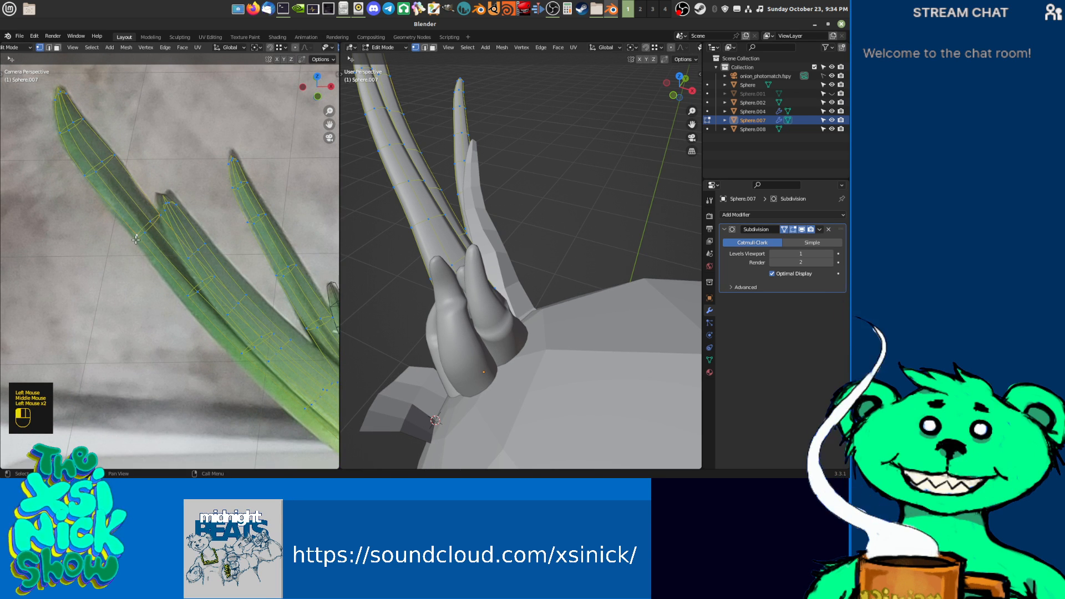
{"action": "middle_click_drag", "start_coordinate": [183, 306], "coordinate": [176, 275], "text": "shift"}
{"action": "left_click_drag", "start_coordinate": [176, 275], "coordinate": [171, 282]}
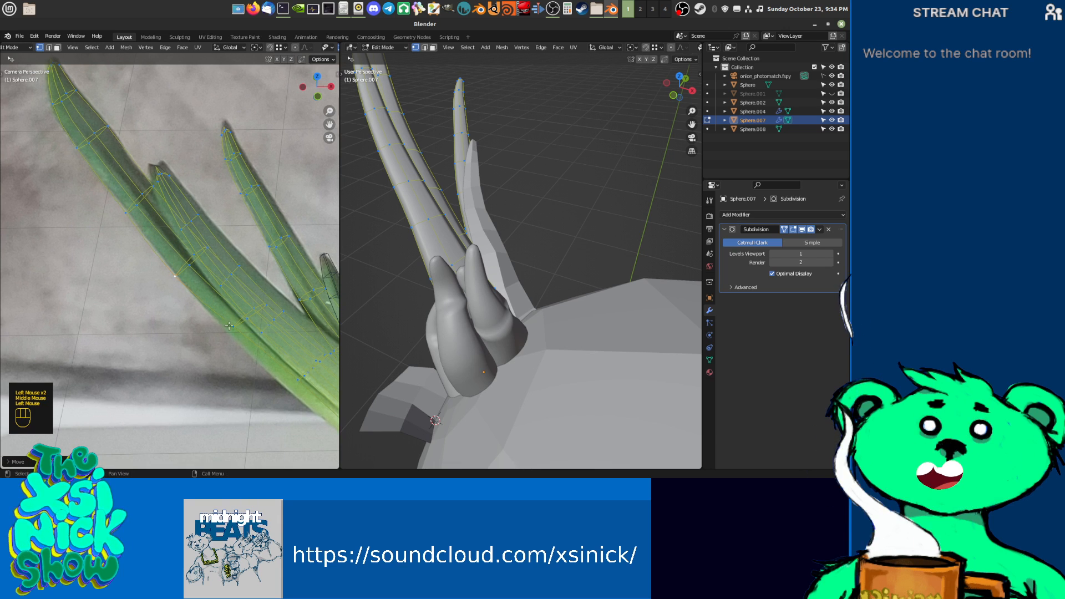
{"action": "middle_click_drag", "start_coordinate": [171, 282], "coordinate": [139, 231], "text": "shift"}
{"action": "left_click_drag", "start_coordinate": [143, 230], "coordinate": [151, 228]}
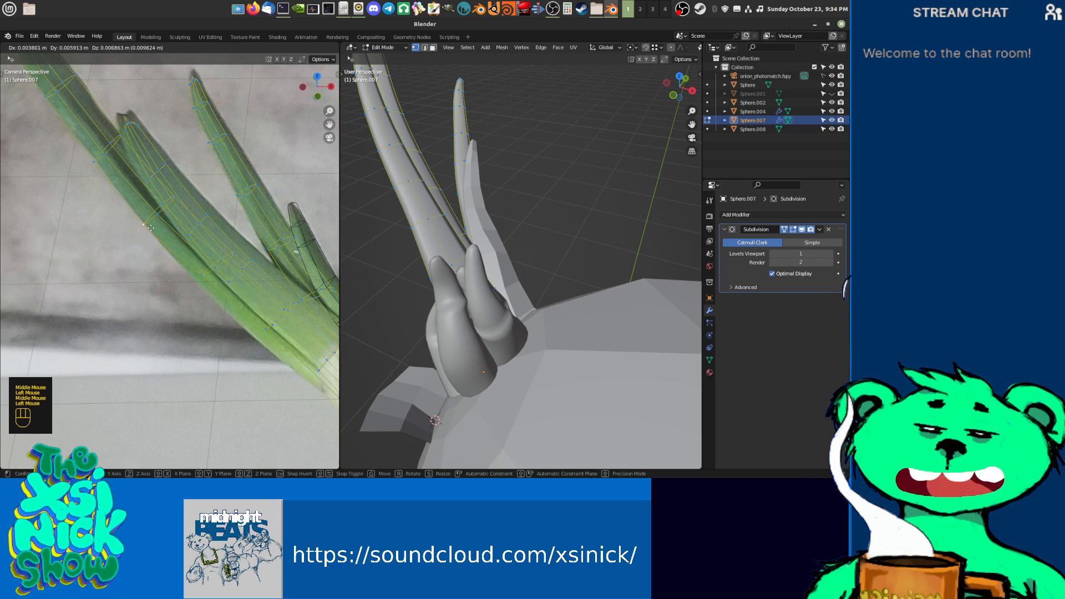
{"action": "left_click", "coordinate": [151, 228]}
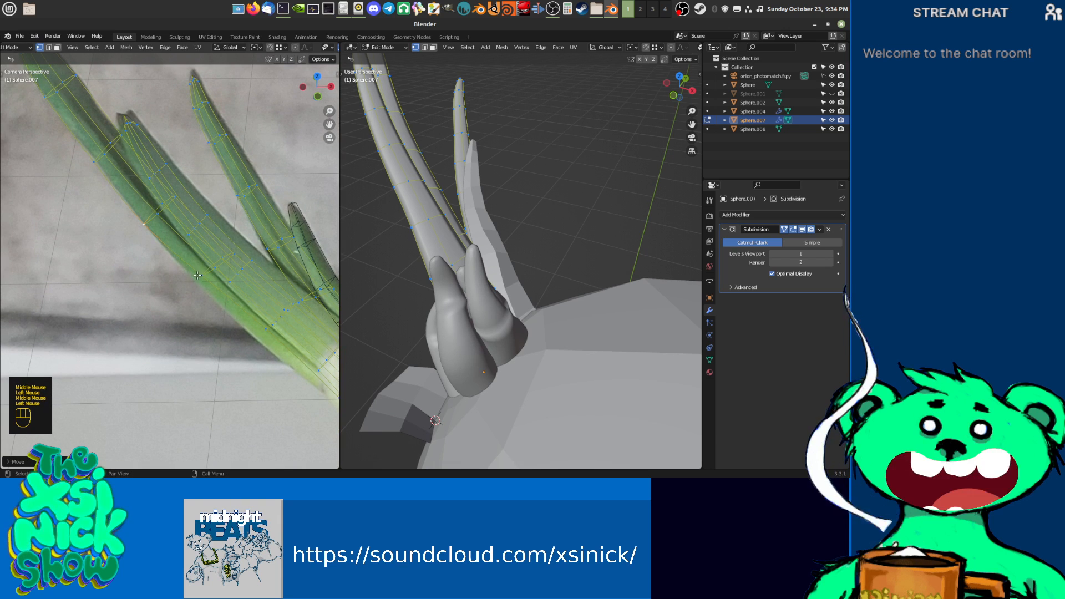
{"action": "middle_click_drag", "start_coordinate": [280, 339], "coordinate": [216, 286], "text": "shift"}
{"action": "left_click_drag", "start_coordinate": [216, 286], "coordinate": [203, 293]}
{"action": "left_click", "coordinate": [191, 308]}
Step: Move and scale the tip vertices of the wide middle leaf to match its blunt end in the photo
{"action": "middle_click_drag", "start_coordinate": [86, 76], "coordinate": [163, 186], "text": "shift"}
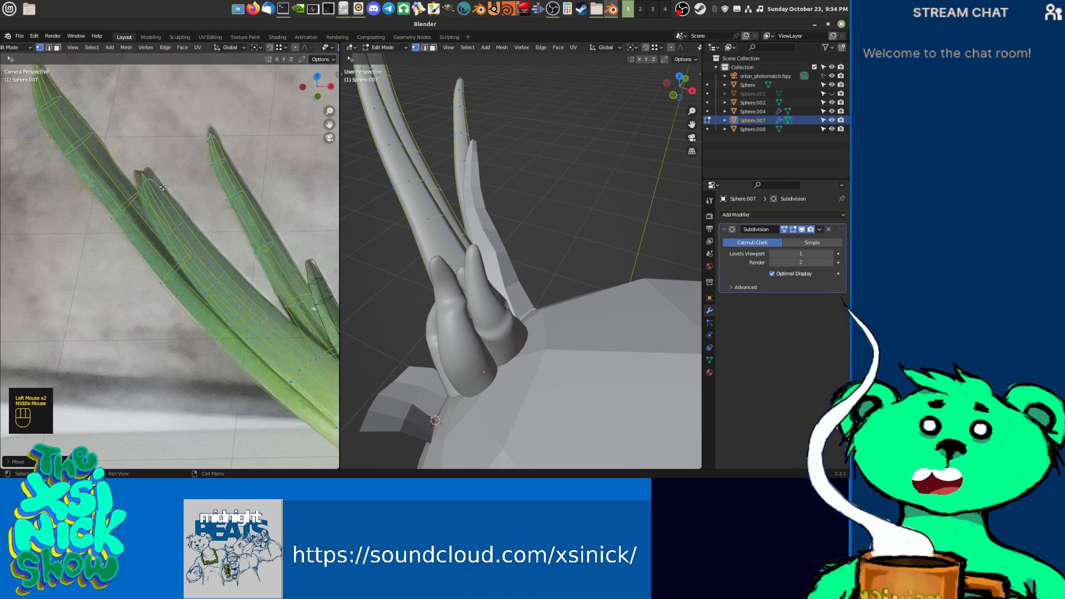
{"action": "left_click", "coordinate": [161, 168]}
{"action": "mouse_move", "coordinate": [158, 160]}
{"action": "right_mouse_down", "text": "ctrl"}
{"action": "mouse_move", "coordinate": [145, 198]}
{"action": "mouse_move", "coordinate": [175, 177]}
{"action": "right_mouse_up", "text": "ctrl"}
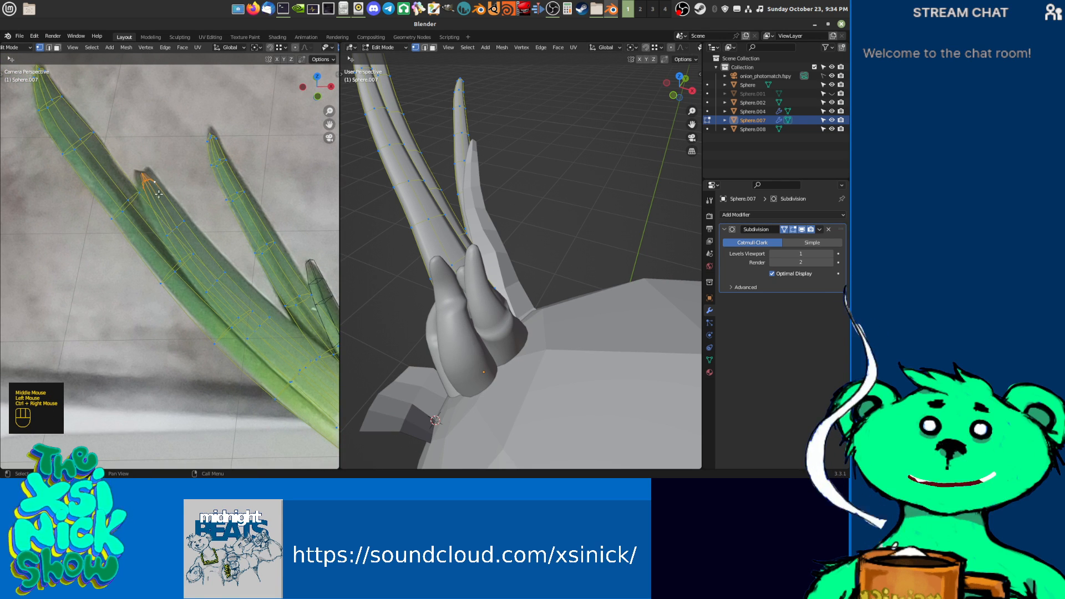
{"action": "key", "text": "g"}
{"action": "left_click", "coordinate": [155, 192]}
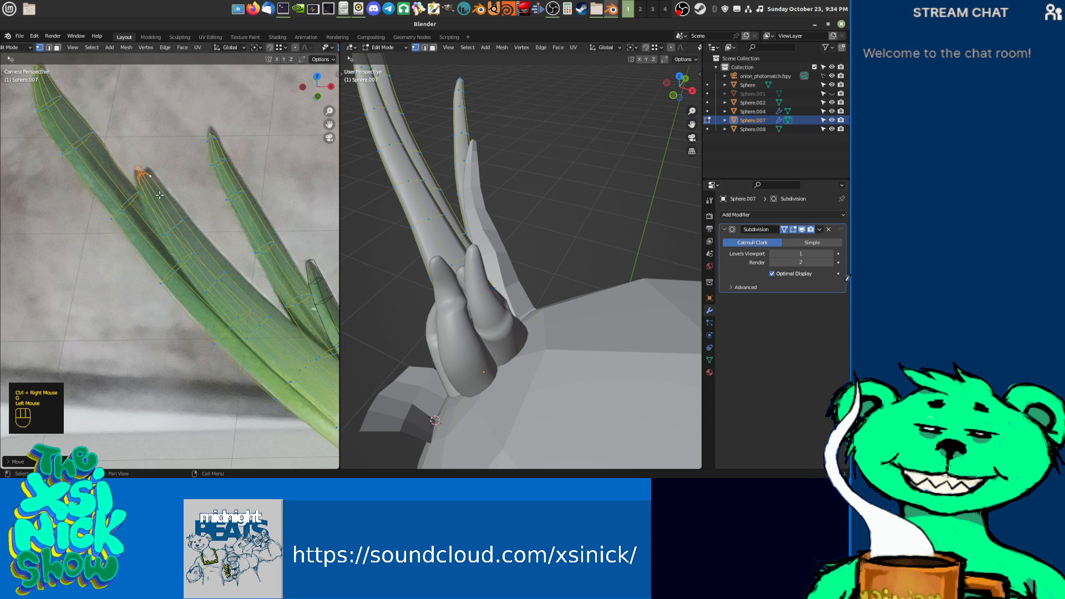
{"action": "key", "text": "s"}
{"action": "left_click", "coordinate": [226, 180]}
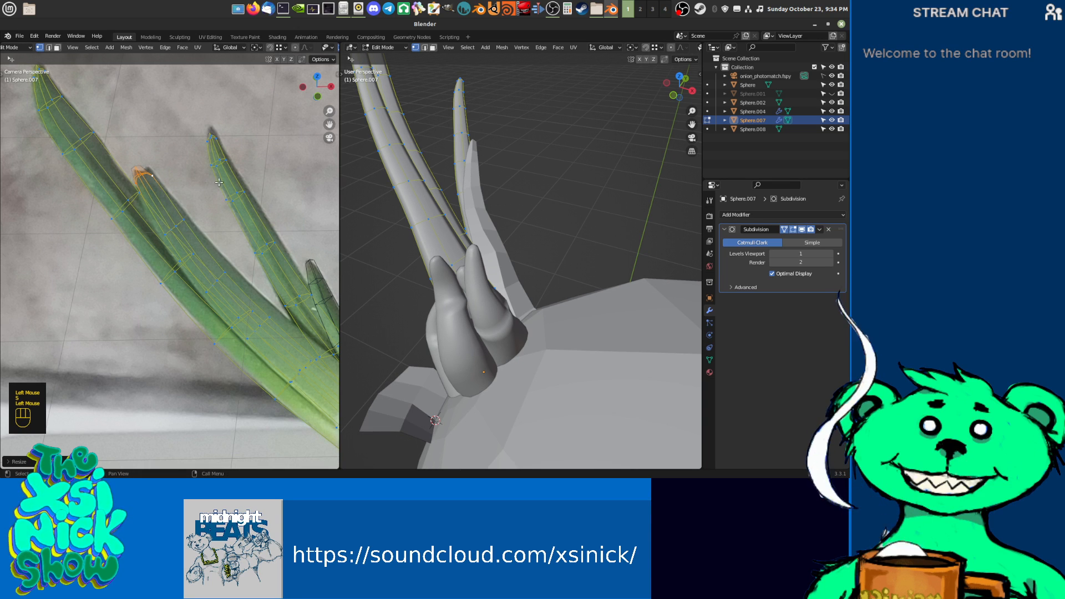
{"action": "key", "text": "g"}
{"action": "left_click", "coordinate": [160, 210]}
Step: Shift the vertices along the middle leaf's upper edge toward the photo outline, undoing the moves that do not fit
{"action": "left_click_drag", "start_coordinate": [170, 234], "coordinate": [194, 215]}
{"action": "left_click", "coordinate": [194, 216]}
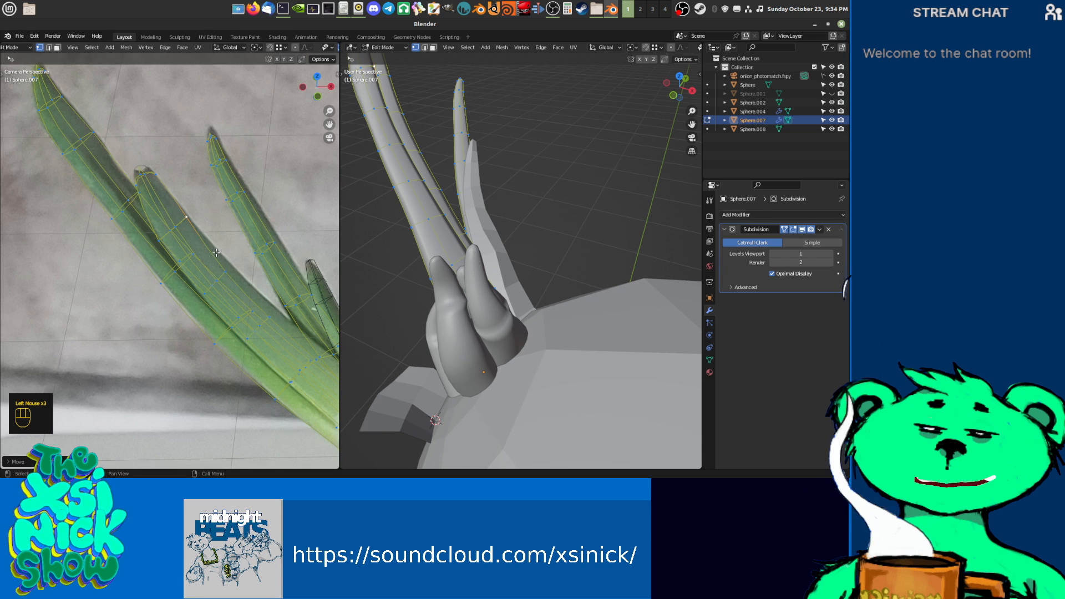
{"action": "key", "text": "ctrl+z"}
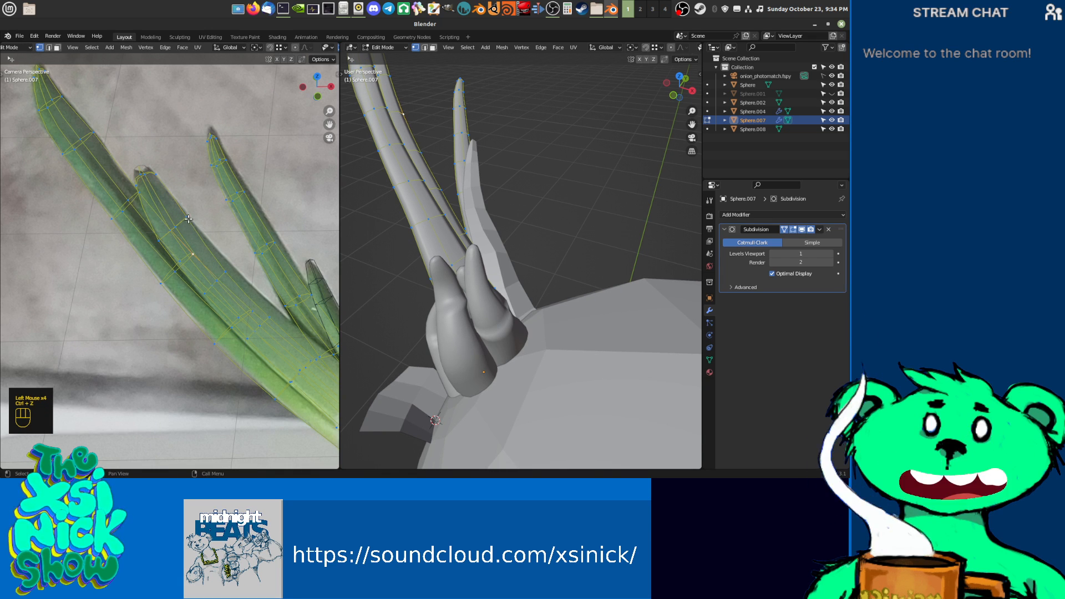
{"action": "left_click_drag", "start_coordinate": [188, 219], "coordinate": [191, 213]}
{"action": "left_click_drag", "start_coordinate": [193, 254], "coordinate": [195, 249]}
{"action": "middle_click_drag", "start_coordinate": [235, 284], "coordinate": [198, 244]}
{"action": "left_click_drag", "start_coordinate": [198, 245], "coordinate": [200, 220]}
{"action": "key", "text": "ctrl+z"}
Step: Reposition the vertices along the lower stretch of the large leaves to fit their outline in the photo
{"action": "left_click_drag", "start_coordinate": [175, 257], "coordinate": [166, 266]}
{"action": "middle_click_drag", "start_coordinate": [232, 280], "coordinate": [203, 259]}
{"action": "left_click_drag", "start_coordinate": [203, 257], "coordinate": [177, 287]}
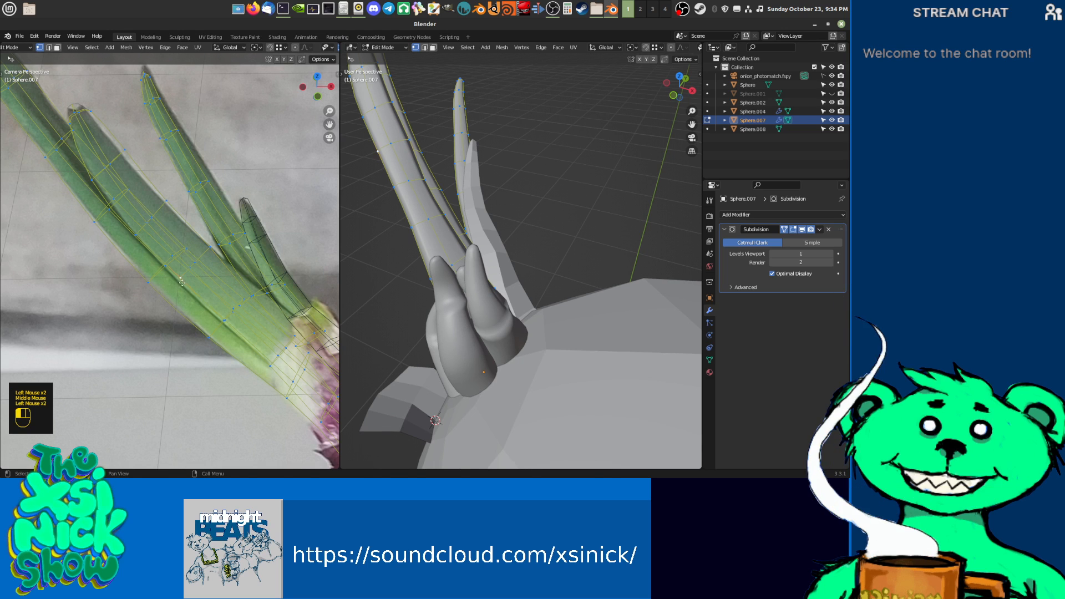
{"action": "middle_click_drag", "start_coordinate": [252, 297], "coordinate": [220, 295], "text": "shift"}
{"action": "left_click_drag", "start_coordinate": [220, 294], "coordinate": [233, 279]}
{"action": "middle_click_drag", "start_coordinate": [264, 335], "coordinate": [233, 332], "text": "shift"}
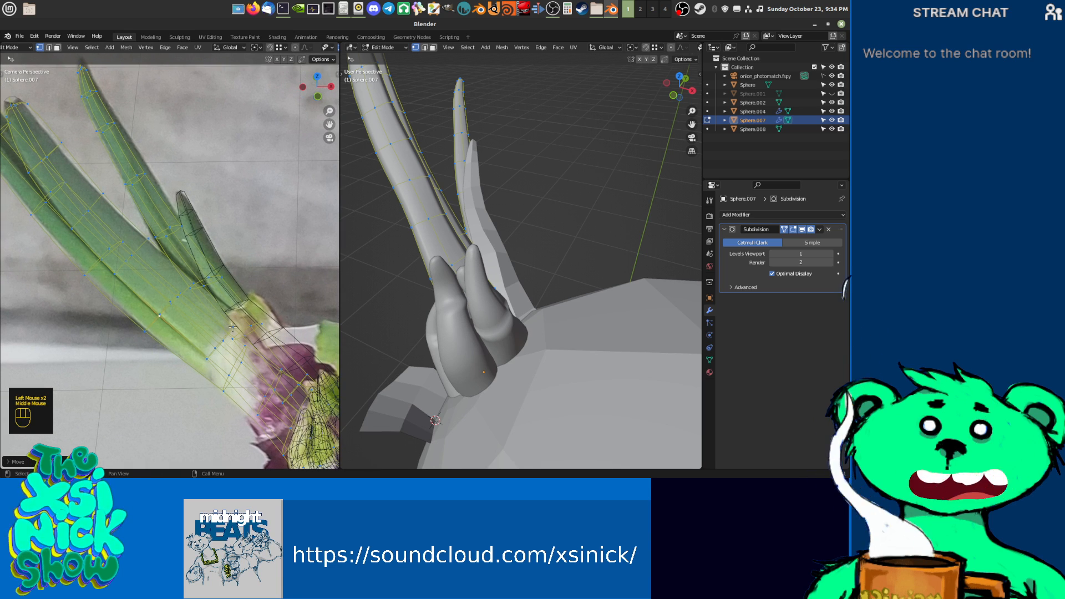
Step: Fit the thin third leaf's tip and edge vertices to the photo, and return to Object Mode
{"action": "middle_click_drag", "start_coordinate": [174, 217], "coordinate": [129, 144], "text": "shift"}
{"action": "right_click_drag", "start_coordinate": [91, 140], "coordinate": [93, 142], "text": "ctrl"}
{"action": "key", "text": "g"}
{"action": "left_click", "coordinate": [125, 159]}
{"action": "left_click_drag", "start_coordinate": [130, 170], "coordinate": [138, 166]}
{"action": "left_click_drag", "start_coordinate": [140, 199], "coordinate": [122, 211]}
{"action": "left_click_drag", "start_coordinate": [169, 249], "coordinate": [173, 247]}
{"action": "left_click_drag", "start_coordinate": [177, 314], "coordinate": [174, 313]}
{"action": "middle_click_drag", "start_coordinate": [218, 308], "coordinate": [187, 220]}
{"action": "middle_click_drag", "start_coordinate": [244, 260], "coordinate": [226, 255]}
{"action": "key", "text": "Tab"}
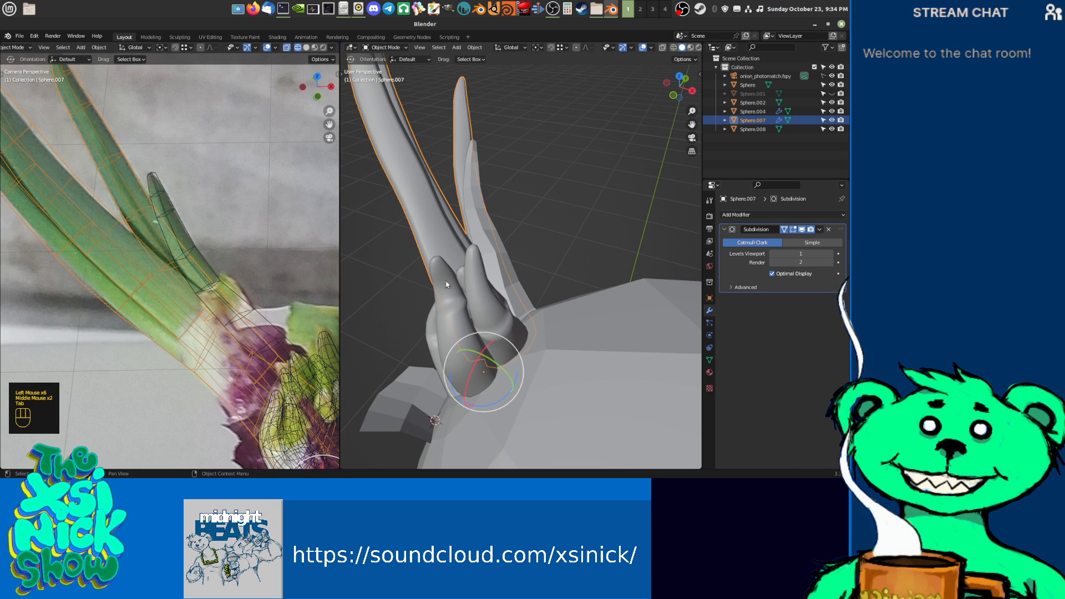
Step: Join the remaining small leaf into the subdivided leaves object and shade the combined object smooth
{"action": "left_click", "coordinate": [475, 213]}
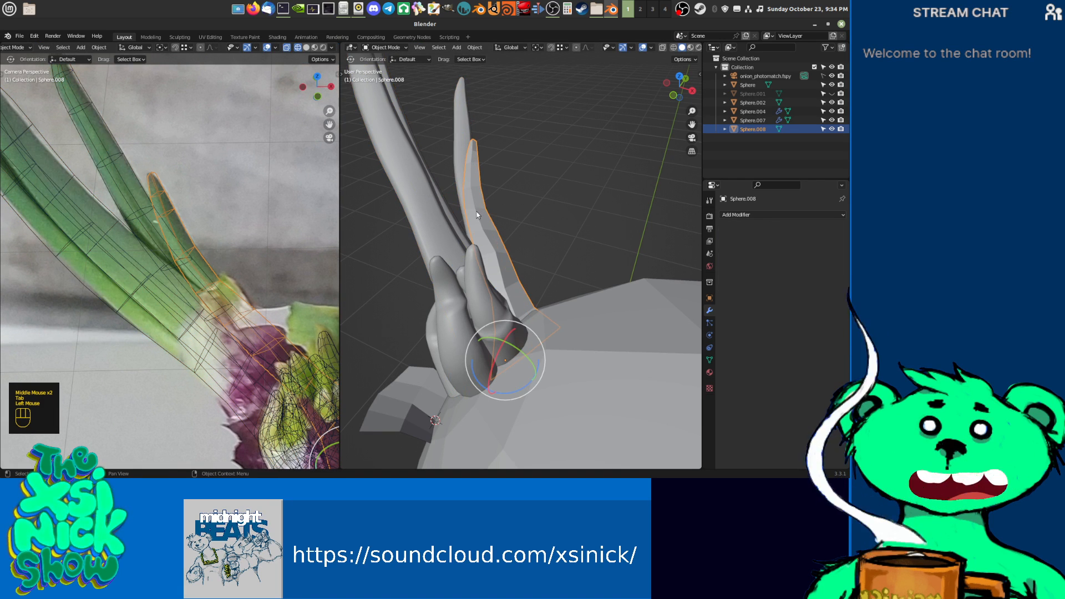
{"action": "left_click", "coordinate": [463, 132], "text": "shift"}
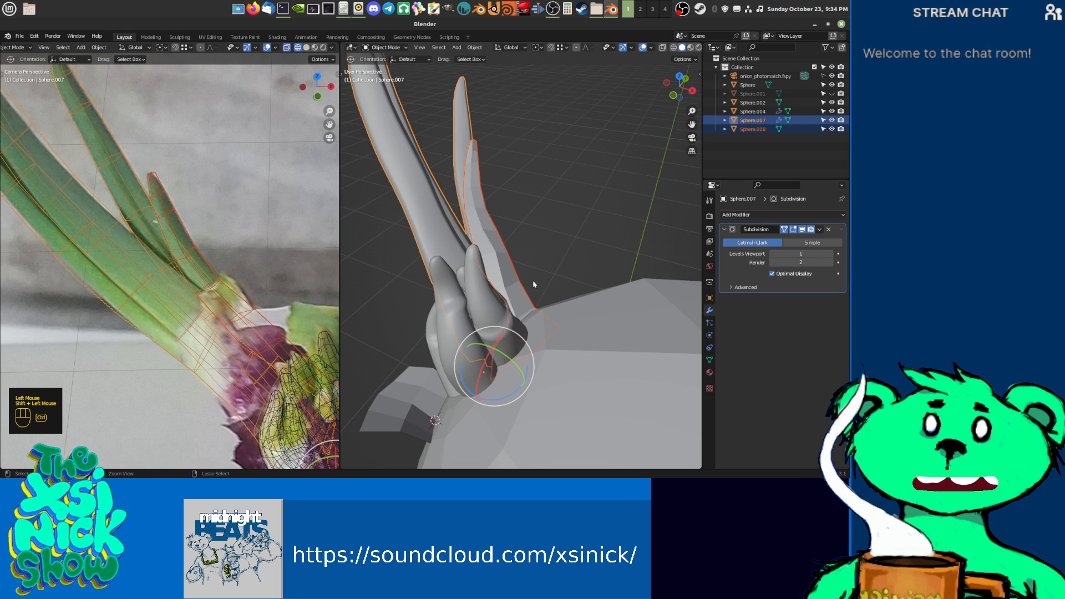
{"action": "key", "text": "ctrl+j"}
{"action": "key", "text": "Tab"}
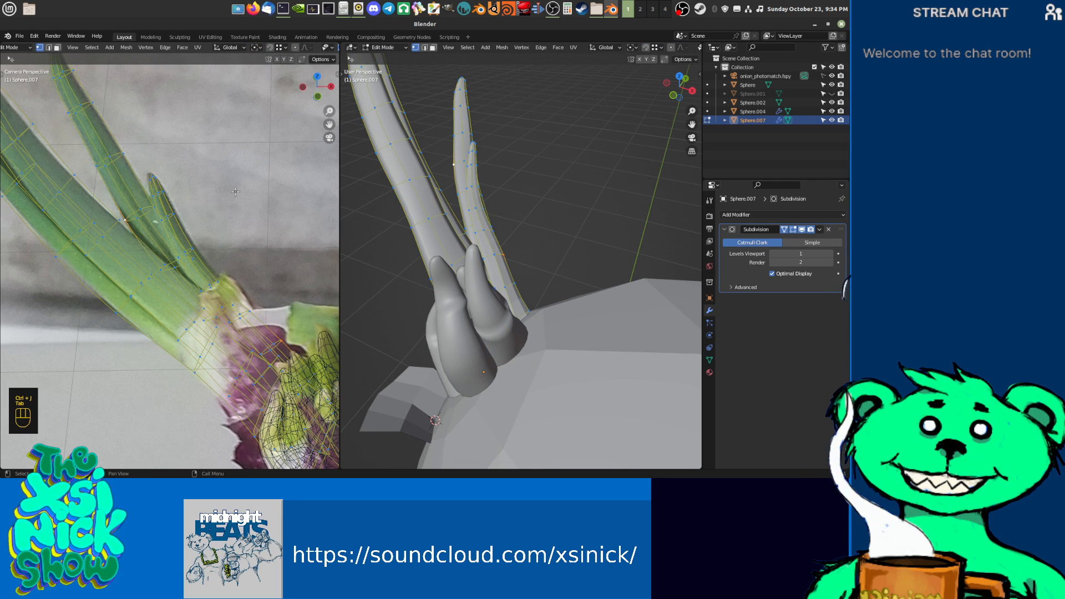
{"action": "left_click", "coordinate": [173, 215]}
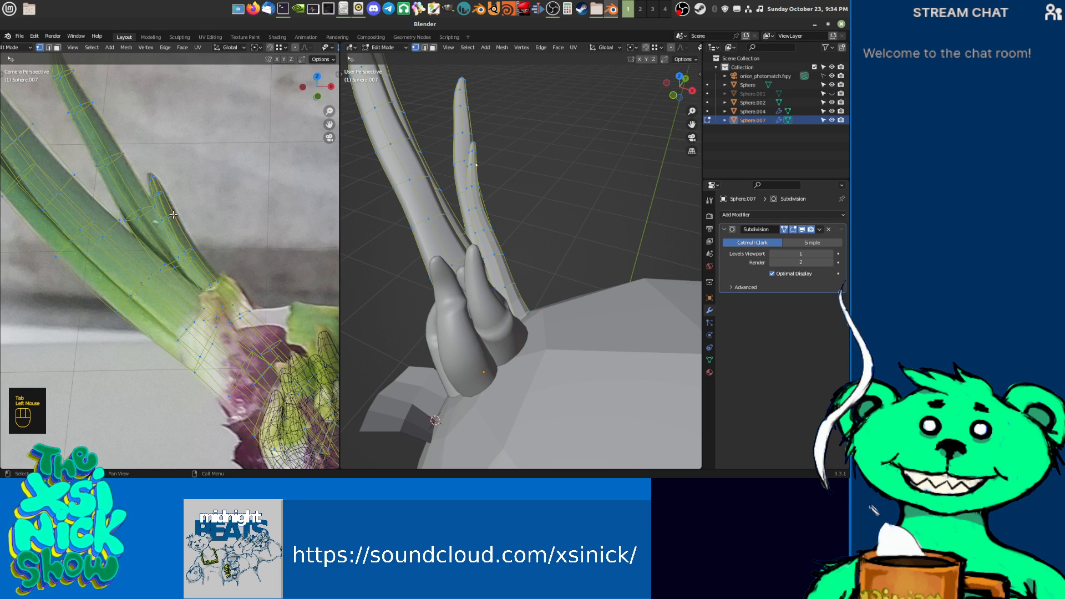
{"action": "key", "text": "Tab"}
{"action": "right_click", "coordinate": [487, 222]}
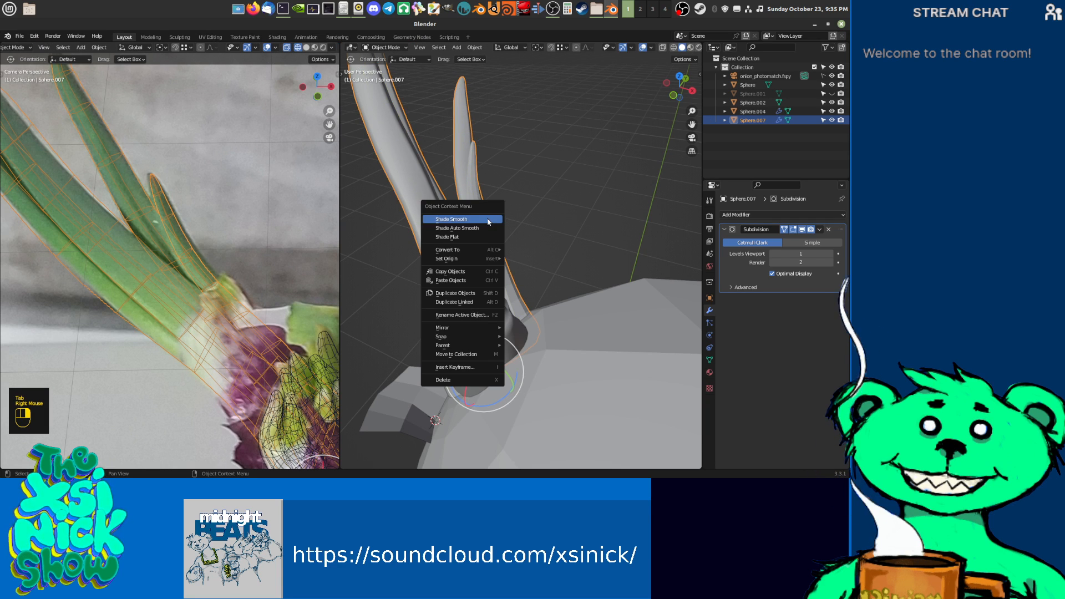
{"action": "left_click", "coordinate": [485, 223]}
Step: Adjust the edge vertices of the small leaf and the thin leaf beside it to match the photo
{"action": "key", "text": "Tab"}
{"action": "left_click_drag", "start_coordinate": [201, 246], "coordinate": [209, 245]}
{"action": "left_click_drag", "start_coordinate": [176, 201], "coordinate": [149, 181]}
{"action": "middle_click_drag", "start_coordinate": [149, 181], "coordinate": [188, 273]}
{"action": "left_click_drag", "start_coordinate": [131, 191], "coordinate": [111, 209]}
{"action": "left_click", "coordinate": [168, 248]}
{"action": "middle_click_drag", "start_coordinate": [168, 247], "coordinate": [220, 270]}
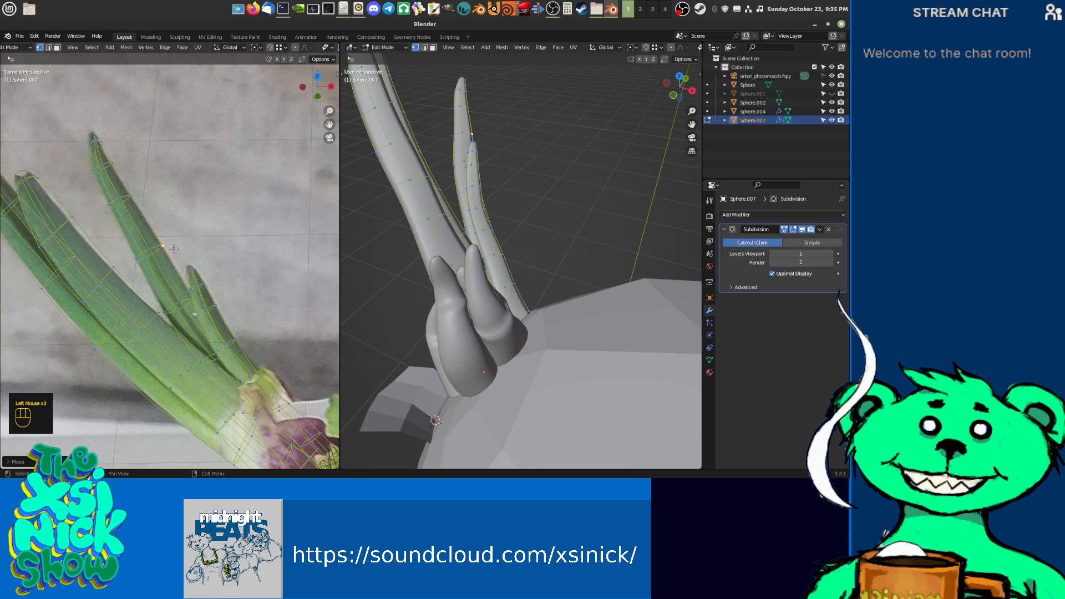
{"action": "left_click_drag", "start_coordinate": [231, 290], "coordinate": [197, 312]}
{"action": "left_click_drag", "start_coordinate": [180, 276], "coordinate": [178, 271]}
{"action": "middle_click_drag", "start_coordinate": [266, 331], "coordinate": [254, 316]}
{"action": "left_click_drag", "start_coordinate": [249, 303], "coordinate": [251, 301]}
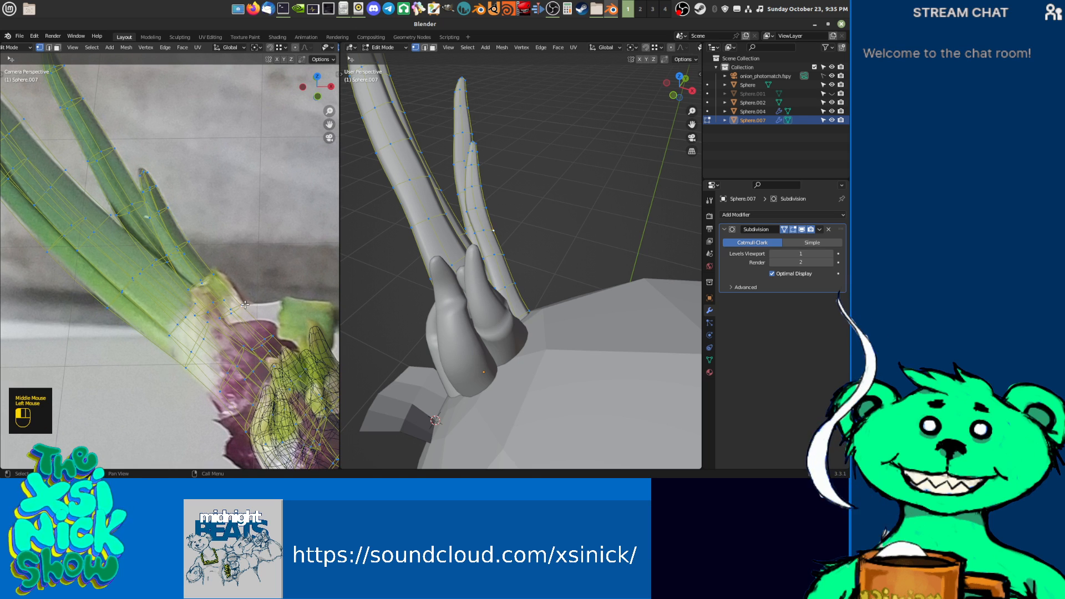
Step: Leave mesh editing and examine how the smoothed leaves meet the bulb from several angles and against the photo
{"action": "middle_click_drag", "start_coordinate": [582, 266], "coordinate": [454, 316], "text": "shift"}
{"action": "scroll", "coordinate": [505, 274], "scroll_direction": "down", "scroll_amount": 2}
{"action": "mouse_move", "coordinate": [506, 275]}
{"action": "middle_mouse_down", "text": "shift"}
{"action": "mouse_move", "coordinate": [670, 256]}
{"action": "mouse_move", "coordinate": [502, 286]}
{"action": "middle_mouse_up", "text": "shift"}
{"action": "scroll", "coordinate": [501, 286], "scroll_direction": "up", "scroll_amount": 5}
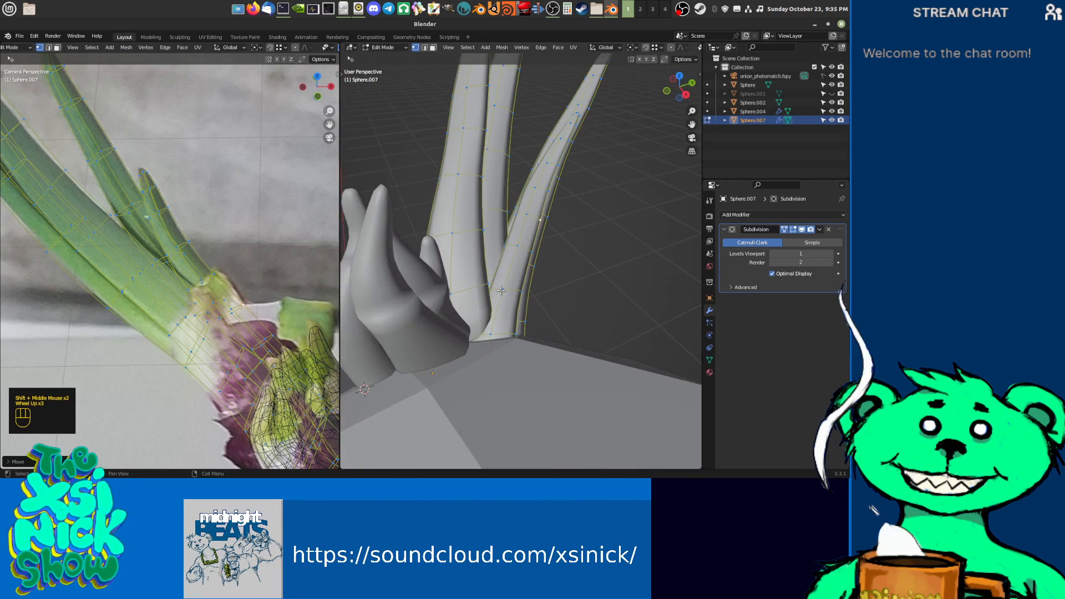
{"action": "scroll", "coordinate": [504, 280], "scroll_direction": "down", "scroll_amount": 3}
{"action": "key", "text": "Tab"}
{"action": "scroll", "coordinate": [516, 266], "scroll_direction": "down", "scroll_amount": 2}
{"action": "middle_click_drag", "start_coordinate": [513, 272], "coordinate": [511, 300], "text": "shift"}
{"action": "scroll", "coordinate": [268, 277], "scroll_direction": "down", "scroll_amount": 2}
{"action": "middle_click_drag", "start_coordinate": [235, 454], "coordinate": [205, 295]}
{"action": "scroll", "coordinate": [206, 295], "scroll_direction": "up", "scroll_amount": 2}
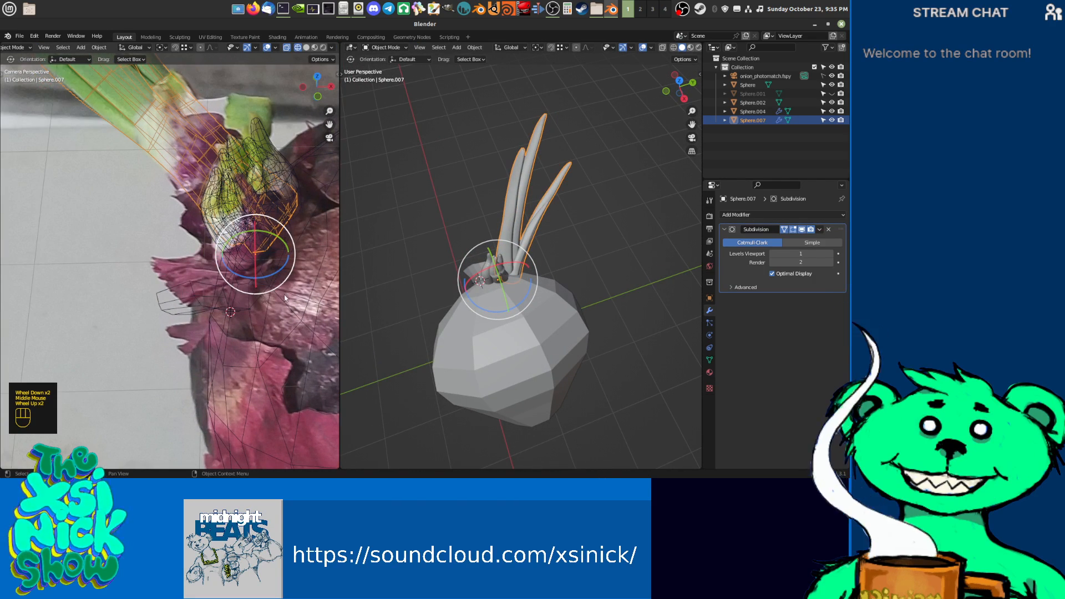
{"action": "middle_click_drag", "start_coordinate": [501, 291], "coordinate": [515, 316], "text": "shift"}
Step: Select the small flap below the sprout cluster and open its mesh for editing
{"action": "key", "text": "Tab"}
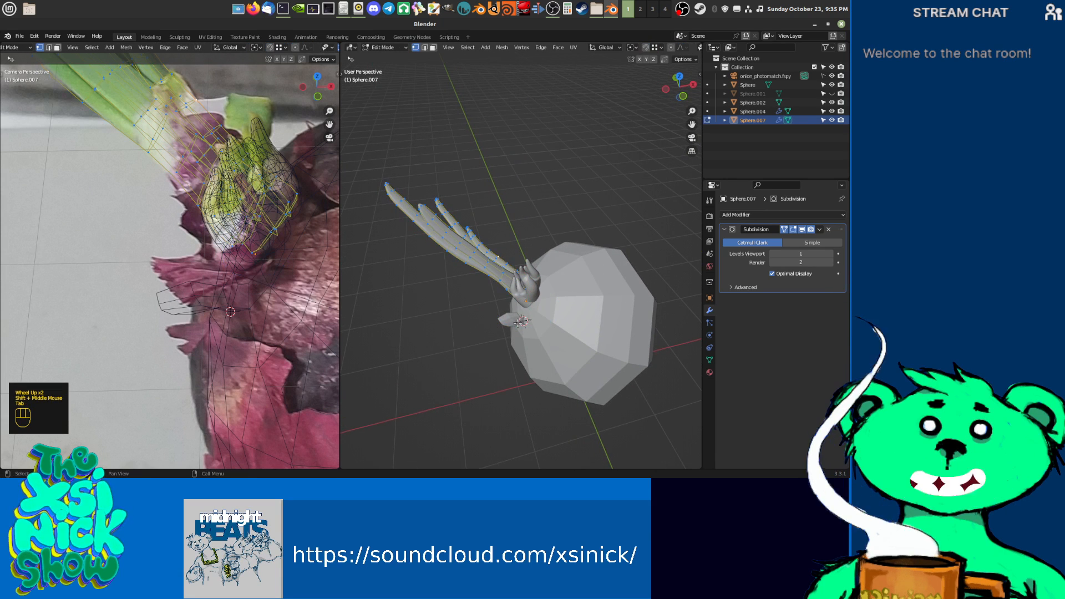
{"action": "key", "text": "Tab"}
{"action": "left_click", "coordinate": [516, 322]}
{"action": "key", "text": "Tab"}
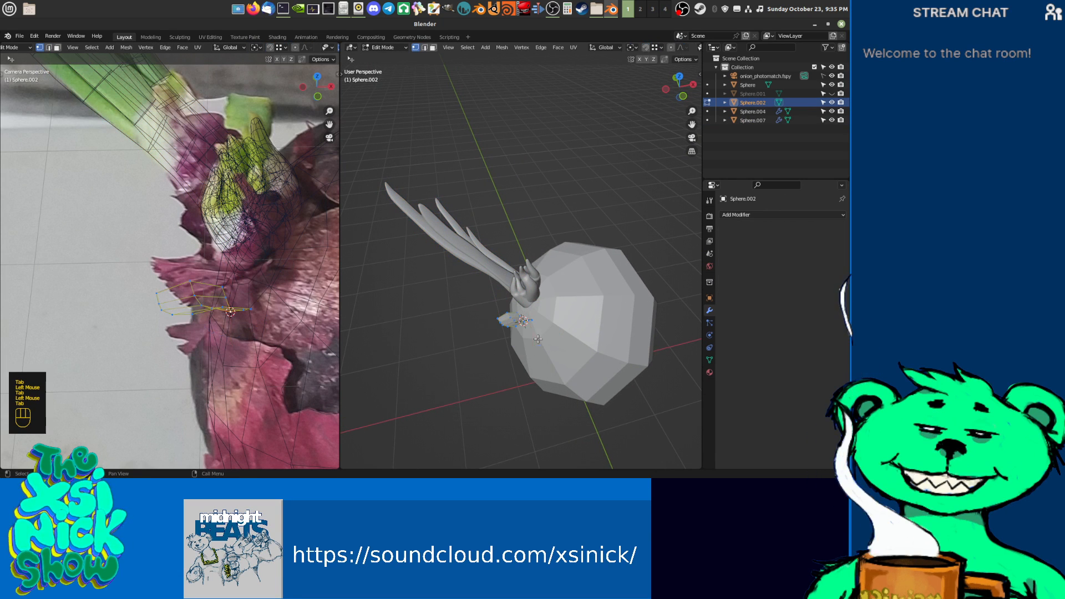
{"action": "middle_click_drag", "start_coordinate": [539, 332], "coordinate": [532, 298], "text": "shift"}
{"action": "scroll", "coordinate": [537, 297], "scroll_direction": "down", "scroll_amount": 1}
{"action": "middle_click", "coordinate": [245, 253]}
{"action": "scroll", "coordinate": [245, 254], "scroll_direction": "down", "scroll_amount": 4}
{"action": "scroll", "coordinate": [245, 254], "scroll_direction": "up", "scroll_amount": 2}
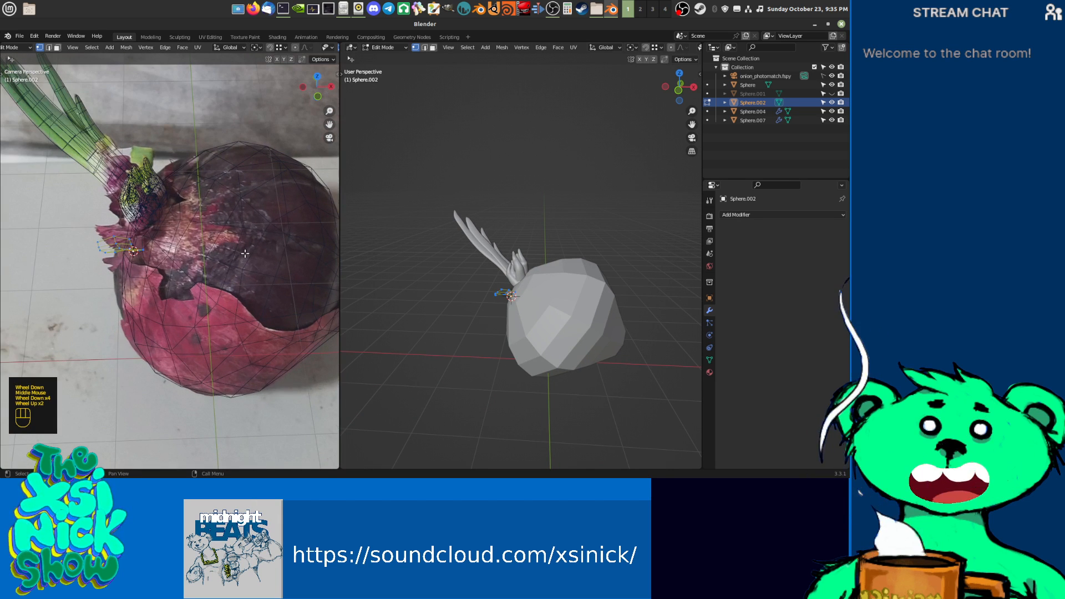
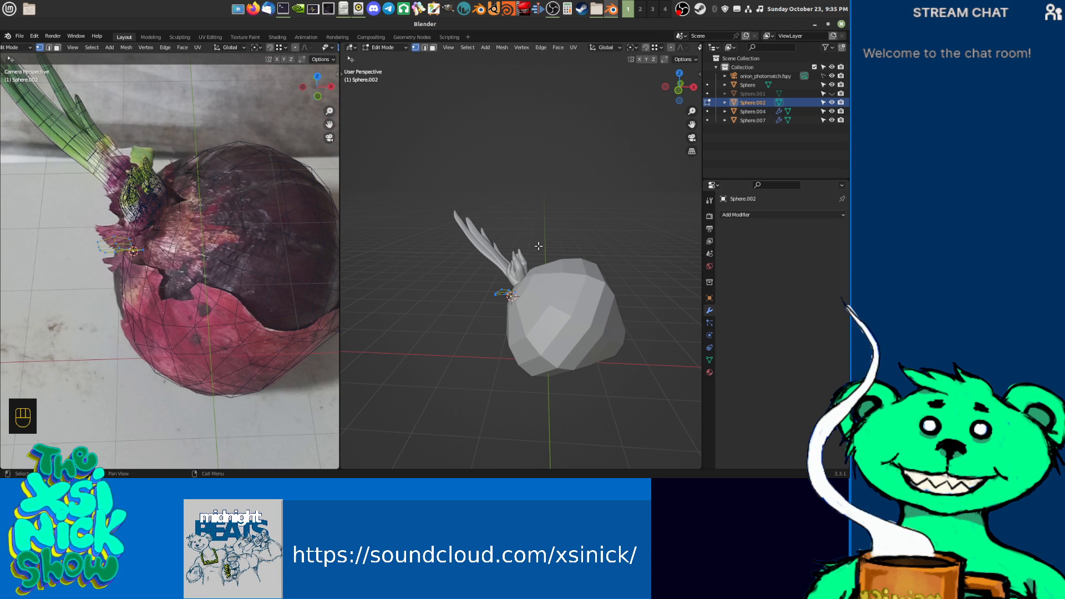
Step: Leave the flap's mesh editing, add a Subdivision Surface modifier to the onion bulb and shade the bulb smooth
{"action": "key", "text": "Tab"}
{"action": "left_click", "coordinate": [527, 273]}
{"action": "middle_click_drag", "start_coordinate": [527, 273], "coordinate": [731, 183]}
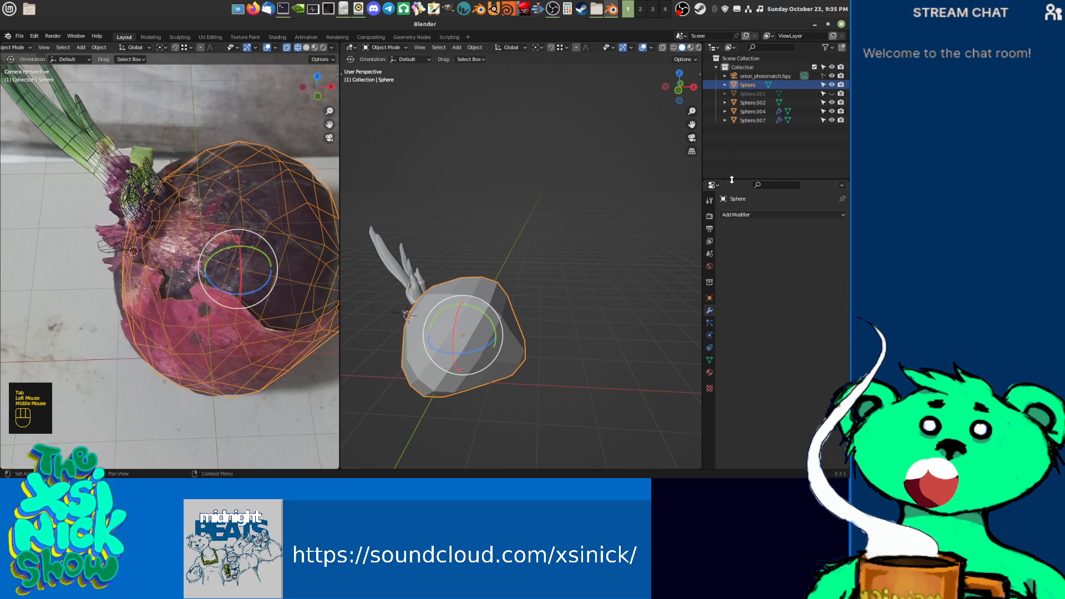
{"action": "left_click", "coordinate": [760, 214]}
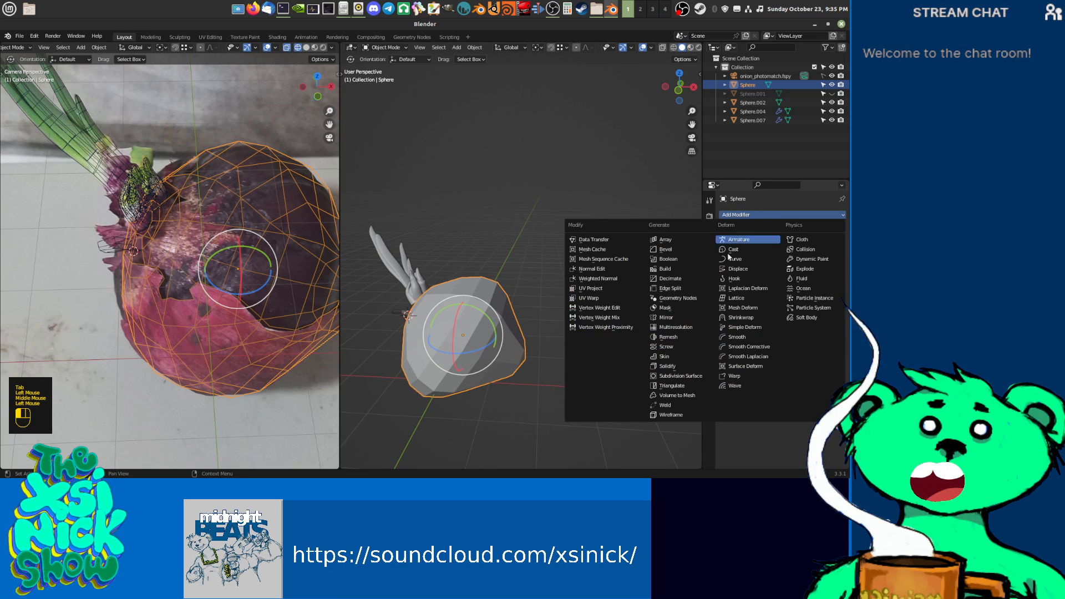
{"action": "left_click", "coordinate": [687, 376]}
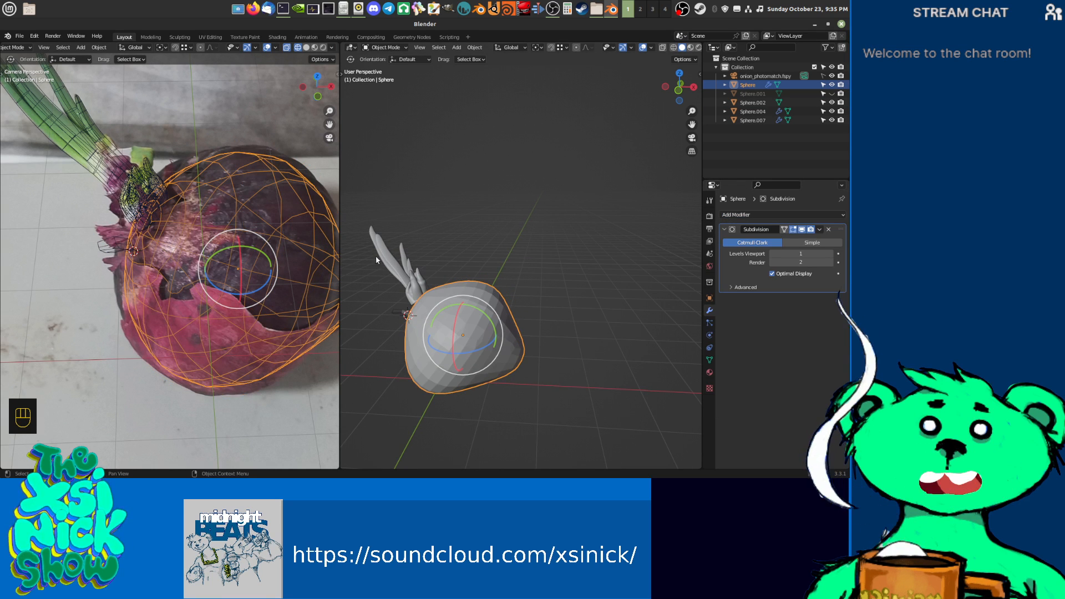
{"action": "middle_click_drag", "start_coordinate": [546, 322], "coordinate": [636, 263]}
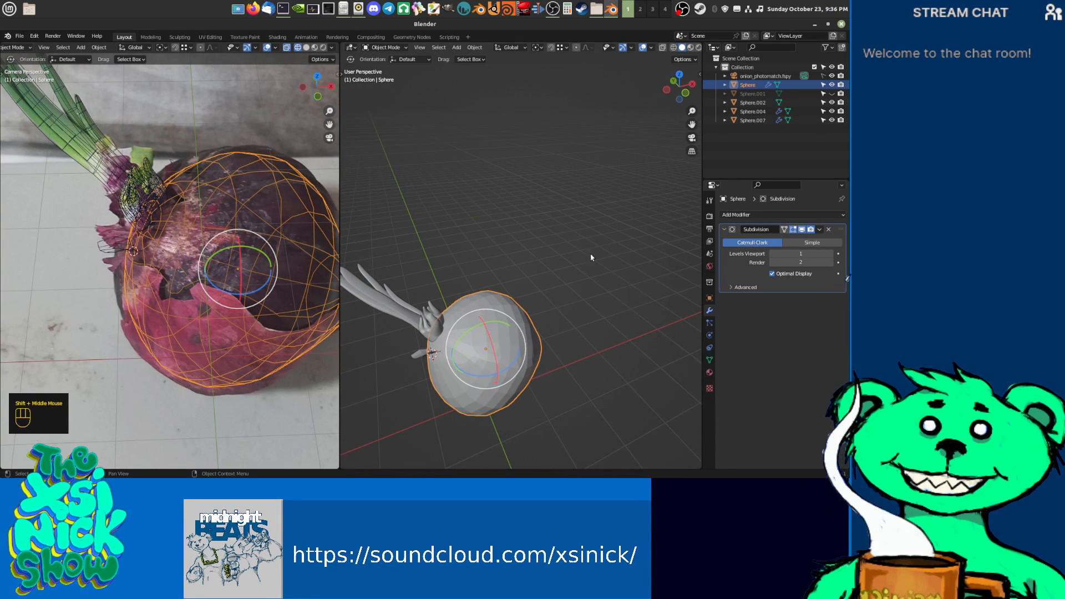
{"action": "right_click", "coordinate": [486, 308]}
{"action": "left_click", "coordinate": [468, 307]}
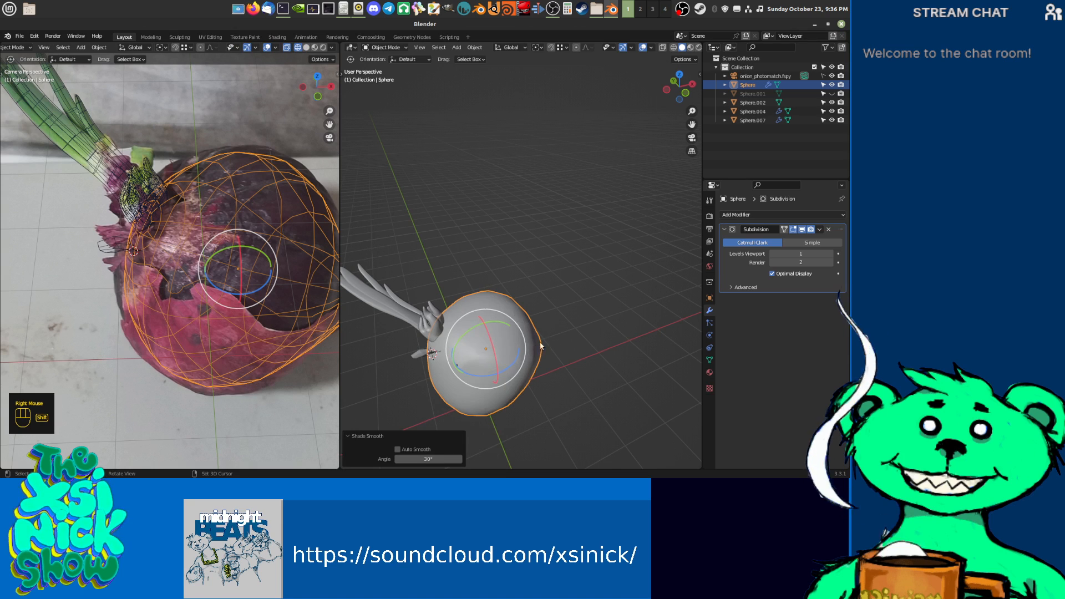
Step: Edit the bulb's mesh with the subdivision shown on its cage, and move the top vertex using proportional editing with a radius of about 0.9 m
{"action": "middle_click_drag", "start_coordinate": [544, 346], "coordinate": [503, 325]}
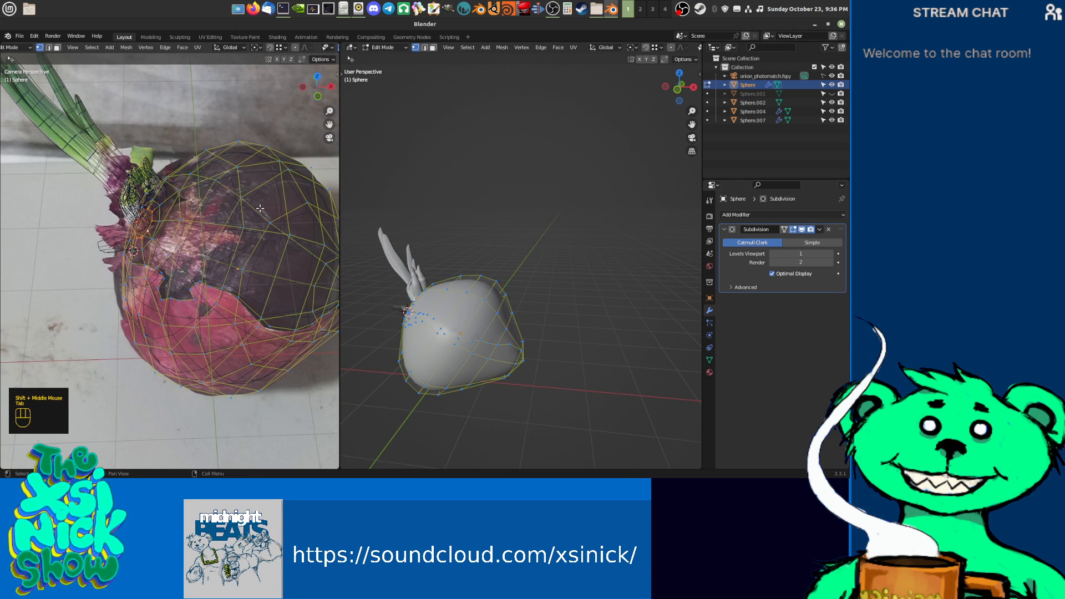
{"action": "left_click", "coordinate": [784, 230]}
{"action": "left_click", "coordinate": [240, 151]}
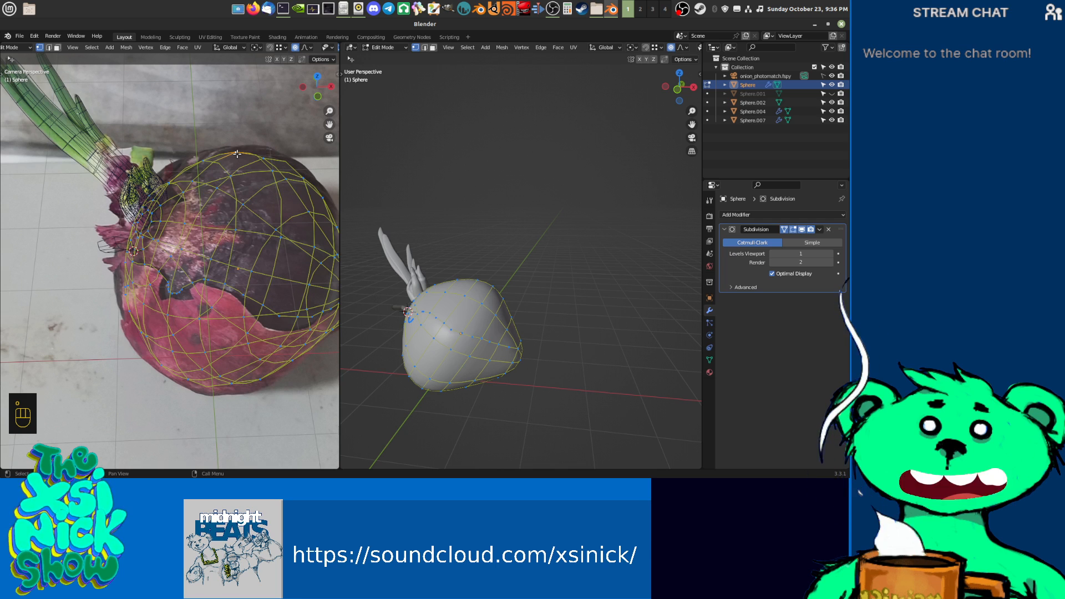
{"action": "key", "text": "g"}
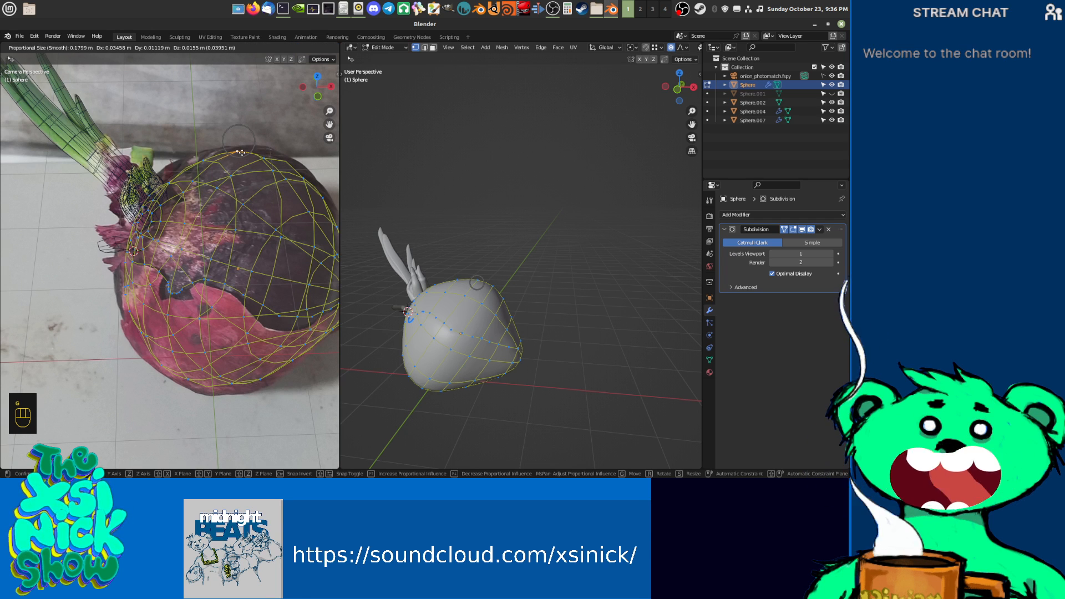
{"action": "scroll", "coordinate": [242, 152], "scroll_direction": "up", "scroll_amount": 2}
{"action": "scroll", "coordinate": [241, 152], "scroll_direction": "down", "scroll_amount": 6}
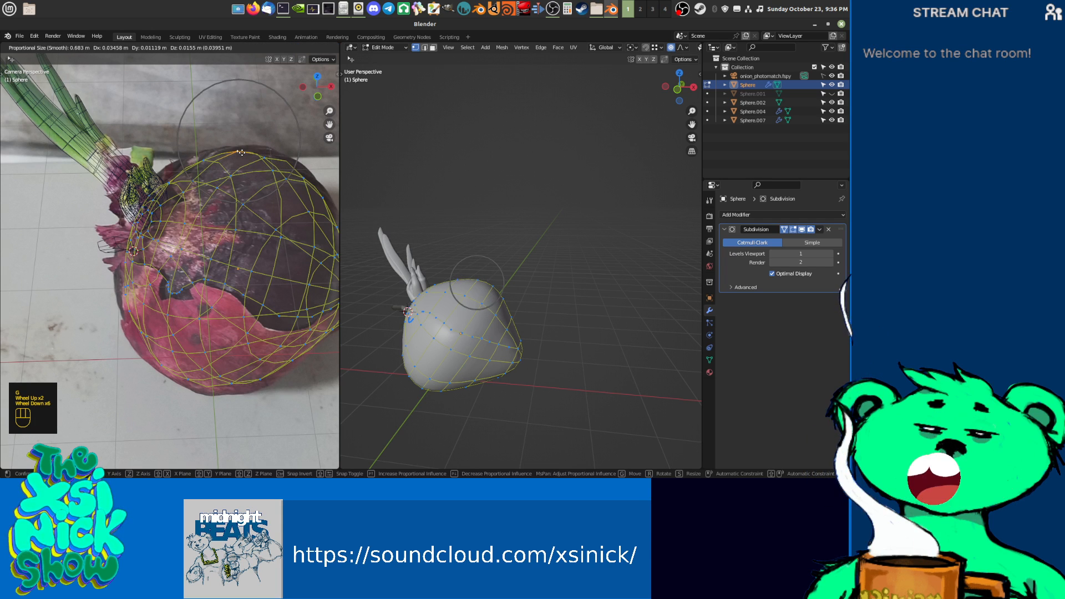
{"action": "scroll", "coordinate": [241, 152], "scroll_direction": "down", "scroll_amount": 2}
{"action": "scroll", "coordinate": [241, 152], "scroll_direction": "up", "scroll_amount": 1}
{"action": "left_click", "coordinate": [241, 152]}
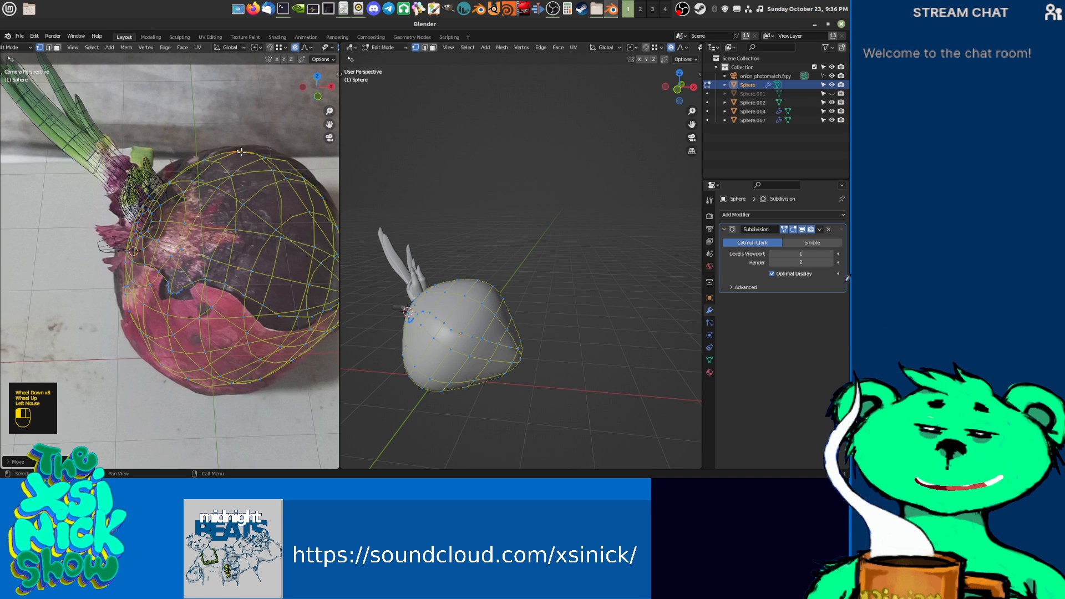
Step: Move the vertices along the bulb's upper contour and at its tapered end to the onion's outline in the photo
{"action": "left_click_drag", "start_coordinate": [242, 151], "coordinate": [242, 140]}
{"action": "left_click", "coordinate": [306, 168]}
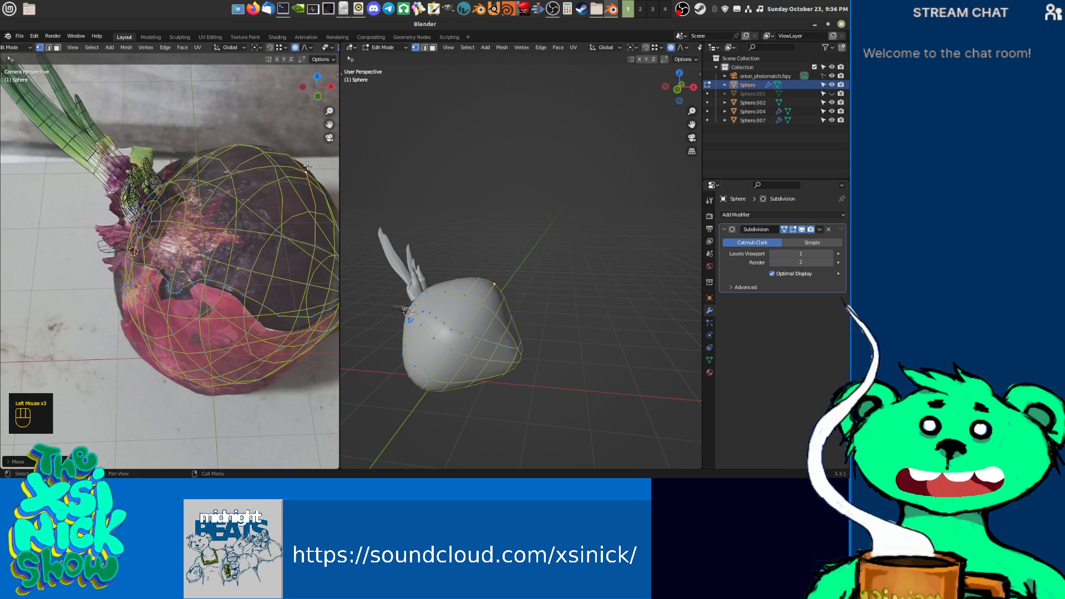
{"action": "left_click_drag", "start_coordinate": [182, 171], "coordinate": [196, 149]}
{"action": "middle_click_drag", "start_coordinate": [196, 149], "coordinate": [132, 111]}
{"action": "left_click_drag", "start_coordinate": [274, 183], "coordinate": [276, 187]}
{"action": "left_click_drag", "start_coordinate": [286, 255], "coordinate": [300, 257]}
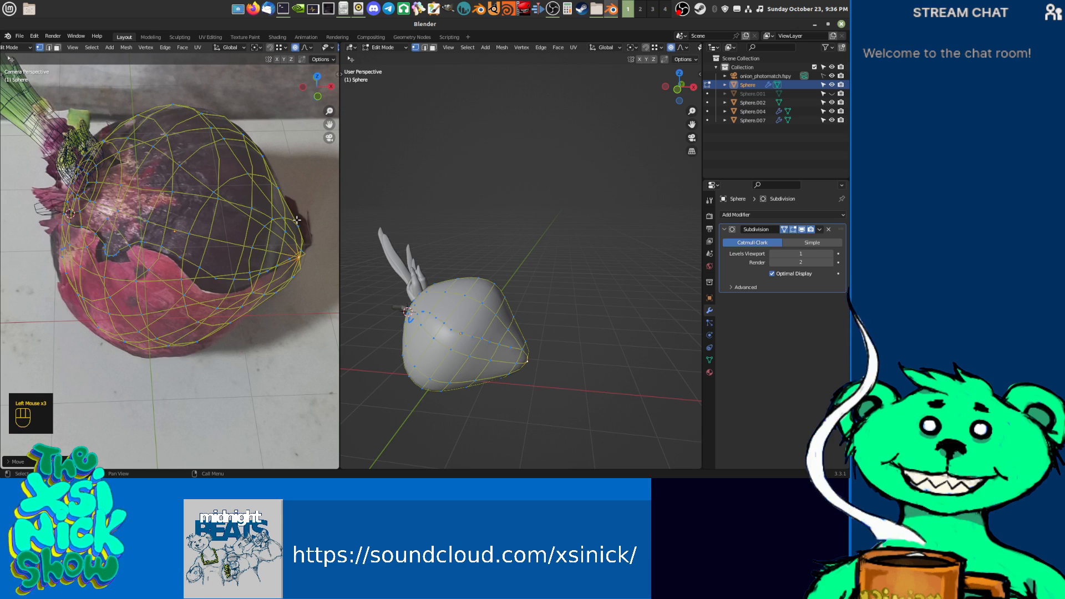
Step: Move the vertices along the bulb's underside and sprout-side edge to the onion's outline in the photo
{"action": "middle_click_drag", "start_coordinate": [274, 303], "coordinate": [281, 288]}
{"action": "left_click_drag", "start_coordinate": [201, 329], "coordinate": [203, 332]}
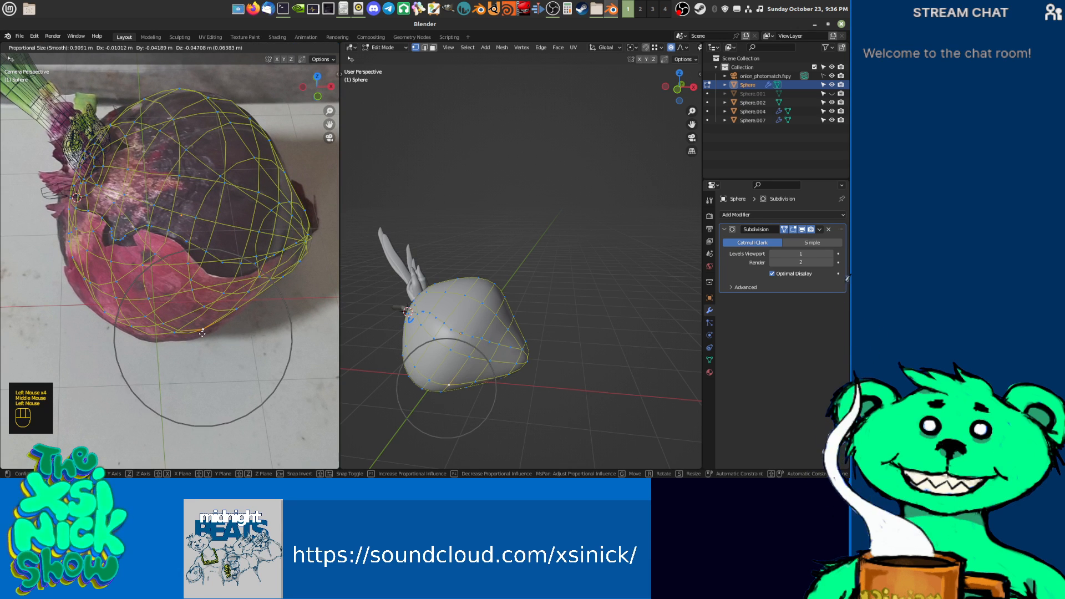
{"action": "left_click_drag", "start_coordinate": [268, 280], "coordinate": [272, 282]}
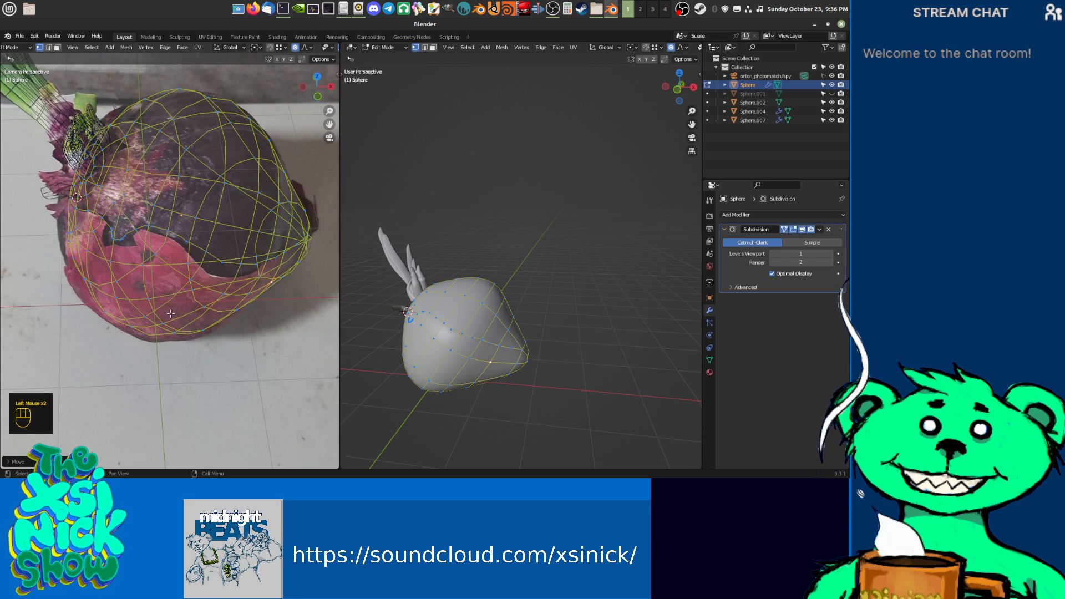
{"action": "left_click_drag", "start_coordinate": [146, 326], "coordinate": [99, 318]}
{"action": "left_click_drag", "start_coordinate": [77, 259], "coordinate": [57, 214]}
{"action": "mouse_move", "coordinate": [131, 311]}
{"action": "left_mouse_down"}
{"action": "mouse_move", "coordinate": [174, 337]}
{"action": "mouse_move", "coordinate": [146, 305]}
{"action": "left_mouse_up"}
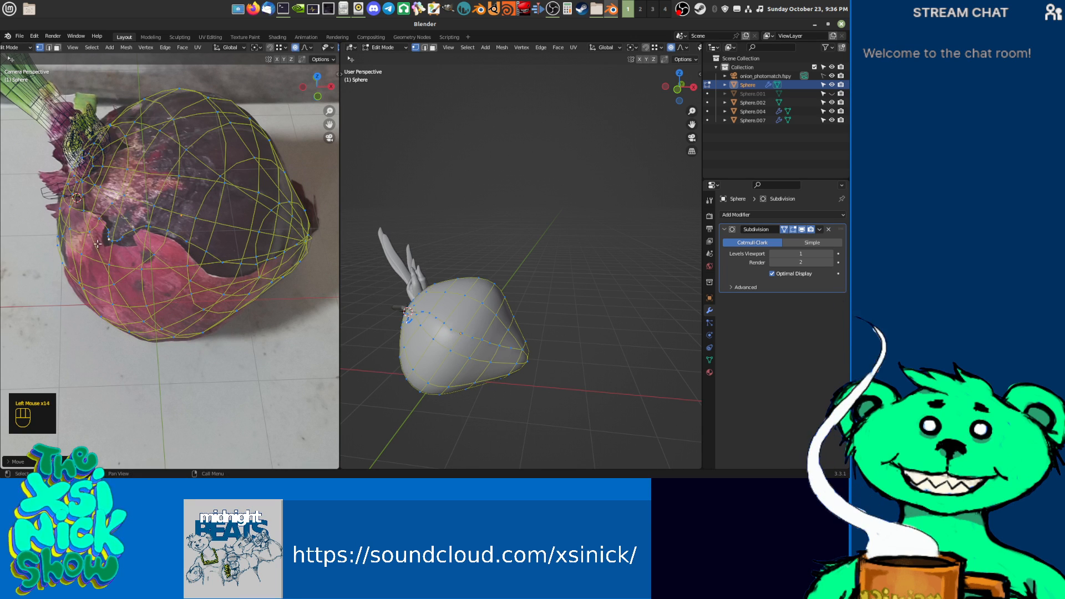
Step: Fine-tune the vertices beside the small flap and along the bulb's upper contour against the photo
{"action": "left_click_drag", "start_coordinate": [75, 239], "coordinate": [68, 239]}
{"action": "mouse_move", "coordinate": [128, 127]}
{"action": "left_mouse_down"}
{"action": "mouse_move", "coordinate": [110, 123]}
{"action": "mouse_move", "coordinate": [132, 118]}
{"action": "left_mouse_up"}
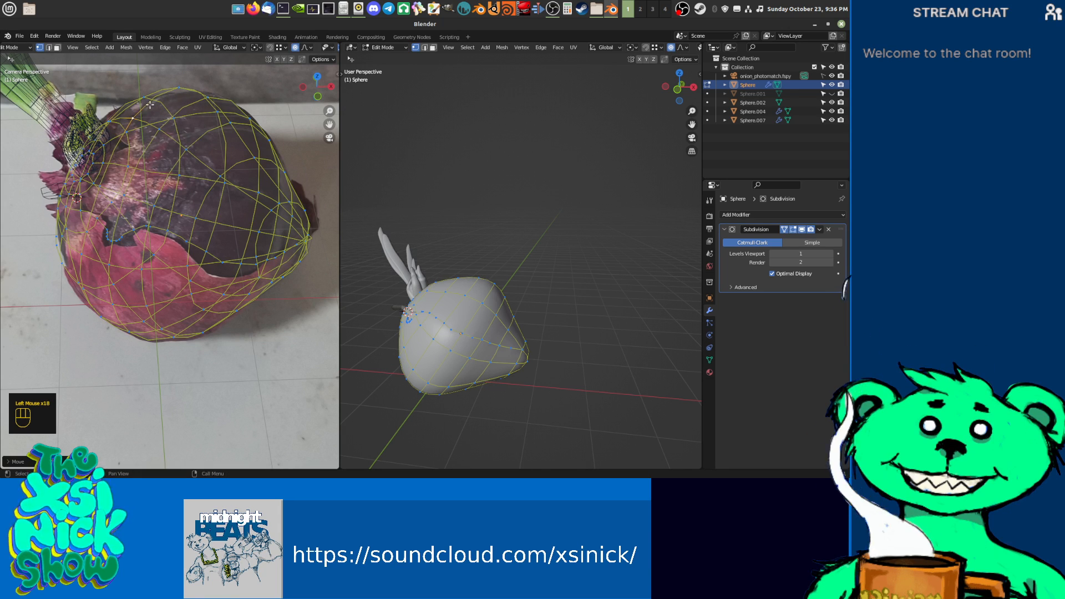
{"action": "left_click_drag", "start_coordinate": [191, 89], "coordinate": [180, 94]}
{"action": "left_click_drag", "start_coordinate": [270, 140], "coordinate": [274, 141]}
Step: Round out the bulb's surface in the perspective view by moving vertices on its lower sides and around its tapered end
{"action": "middle_click_drag", "start_coordinate": [598, 356], "coordinate": [528, 317]}
{"action": "scroll", "coordinate": [584, 376], "scroll_direction": "up", "scroll_amount": 3}
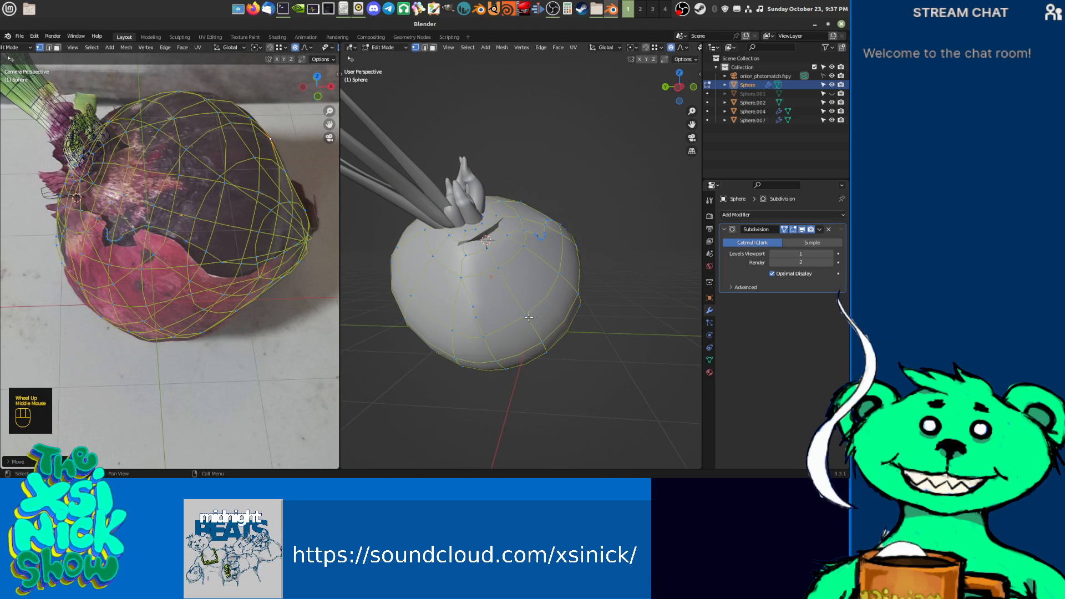
{"action": "left_click_drag", "start_coordinate": [523, 315], "coordinate": [532, 313]}
{"action": "left_click_drag", "start_coordinate": [452, 330], "coordinate": [444, 332]}
{"action": "middle_click_drag", "start_coordinate": [443, 331], "coordinate": [493, 315]}
{"action": "middle_click_drag", "start_coordinate": [493, 315], "coordinate": [585, 276], "text": "shift"}
{"action": "left_click_drag", "start_coordinate": [545, 296], "coordinate": [600, 323]}
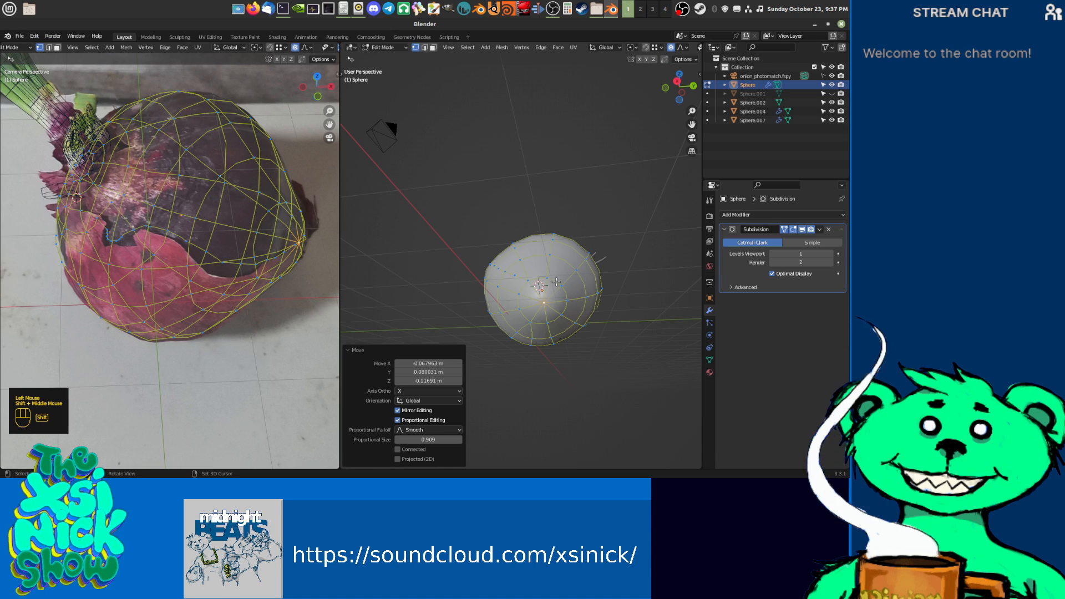
{"action": "left_click_drag", "start_coordinate": [549, 277], "coordinate": [557, 279]}
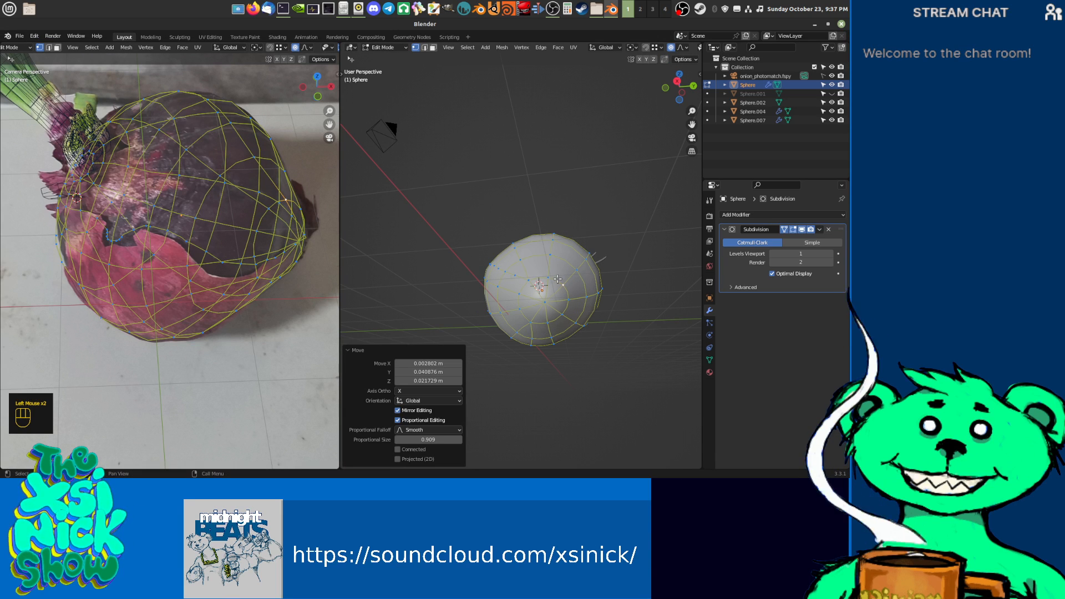
Step: Examine the reshaped bulb against the photo and in perspective, closing in on the torn-skin edge line
{"action": "middle_click_drag", "start_coordinate": [250, 187], "coordinate": [244, 252]}
{"action": "middle_click_drag", "start_coordinate": [96, 161], "coordinate": [63, 147]}
{"action": "middle_click_drag", "start_coordinate": [621, 236], "coordinate": [536, 302], "text": "shift"}
{"action": "key", "text": "Tab"}
{"action": "key", "text": "Tab"}
{"action": "scroll", "coordinate": [470, 311], "scroll_direction": "up", "scroll_amount": 2}
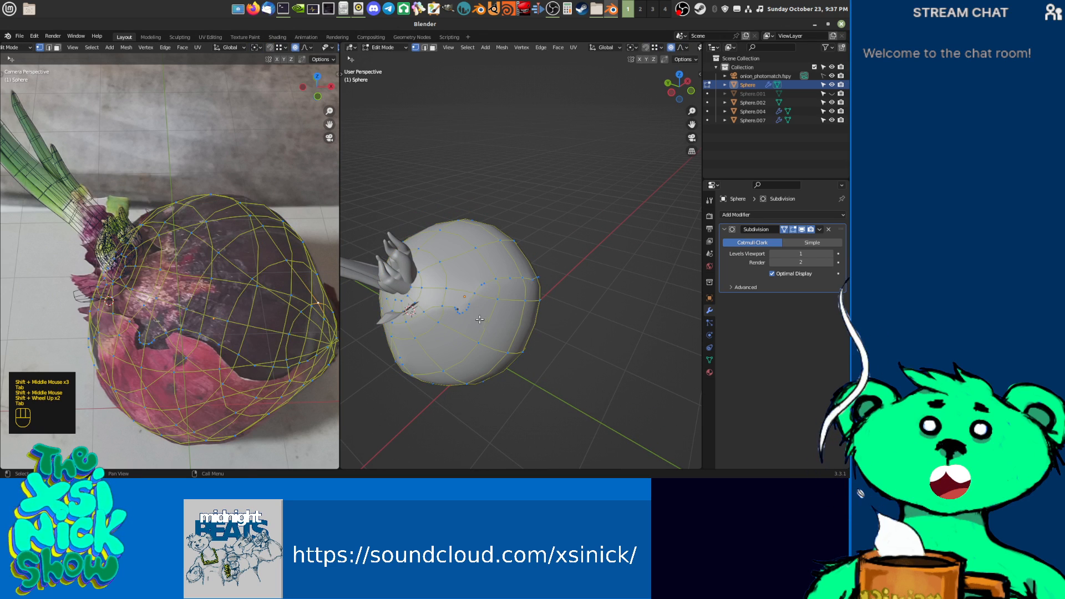
{"action": "middle_click_drag", "start_coordinate": [468, 317], "coordinate": [449, 304]}
{"action": "scroll", "coordinate": [448, 304], "scroll_direction": "up", "scroll_amount": 1}
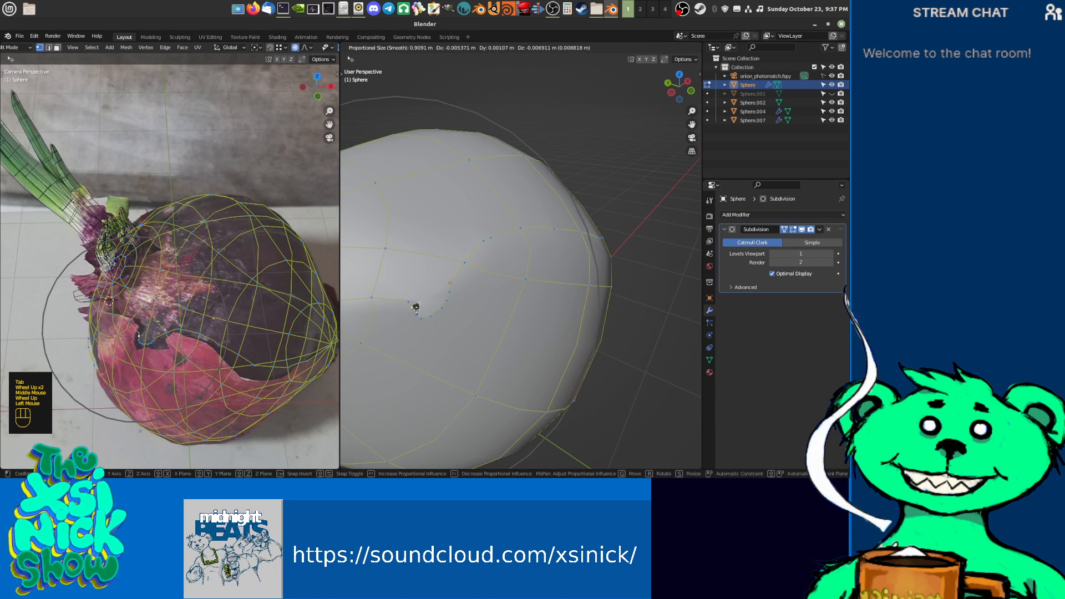
Step: Try moving a vertex beside the small hole at the torn-skin edge line, undo it and inspect the hole up close
{"action": "left_click_drag", "start_coordinate": [416, 303], "coordinate": [420, 309]}
{"action": "key", "text": "ctrl+z"}
{"action": "middle_click_drag", "start_coordinate": [449, 309], "coordinate": [564, 261], "text": "shift"}
{"action": "scroll", "coordinate": [571, 260], "scroll_direction": "up", "scroll_amount": 2}
{"action": "scroll", "coordinate": [571, 261], "scroll_direction": "up", "scroll_amount": 2}
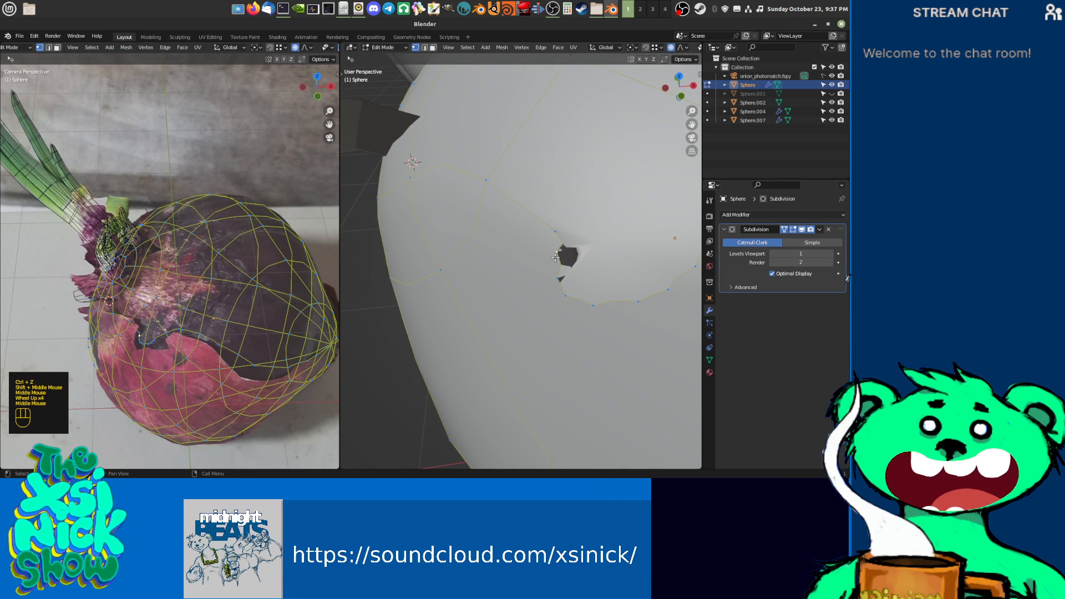
{"action": "key", "text": "Tab"}
{"action": "left_click", "coordinate": [555, 253]}
{"action": "key", "text": "Tab"}
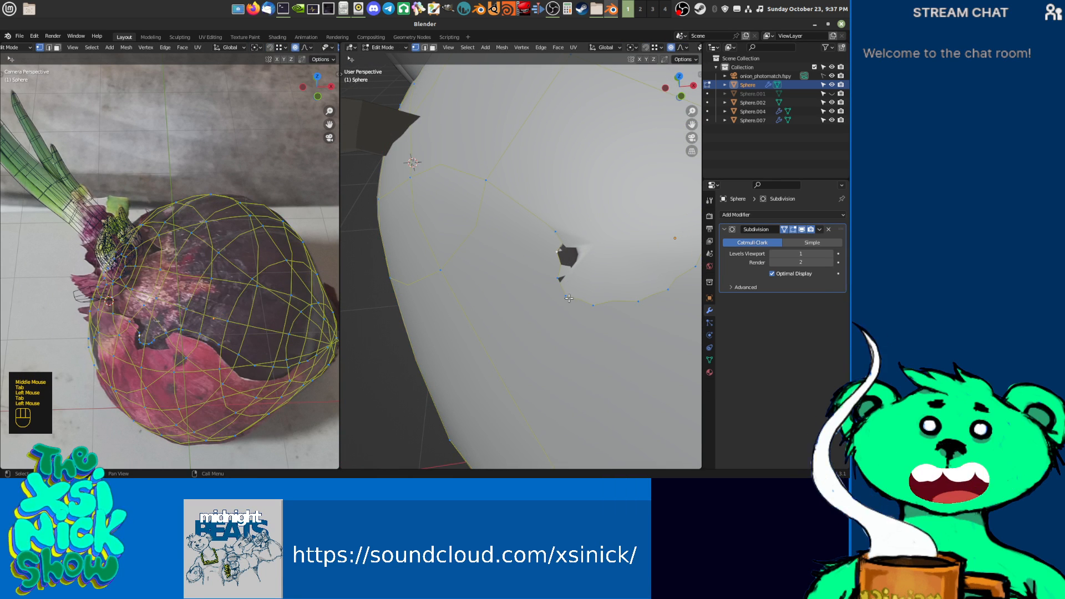
{"action": "middle_click_drag", "start_coordinate": [567, 294], "coordinate": [549, 295], "text": "shift"}
{"action": "scroll", "coordinate": [549, 295], "scroll_direction": "down", "scroll_amount": 3}
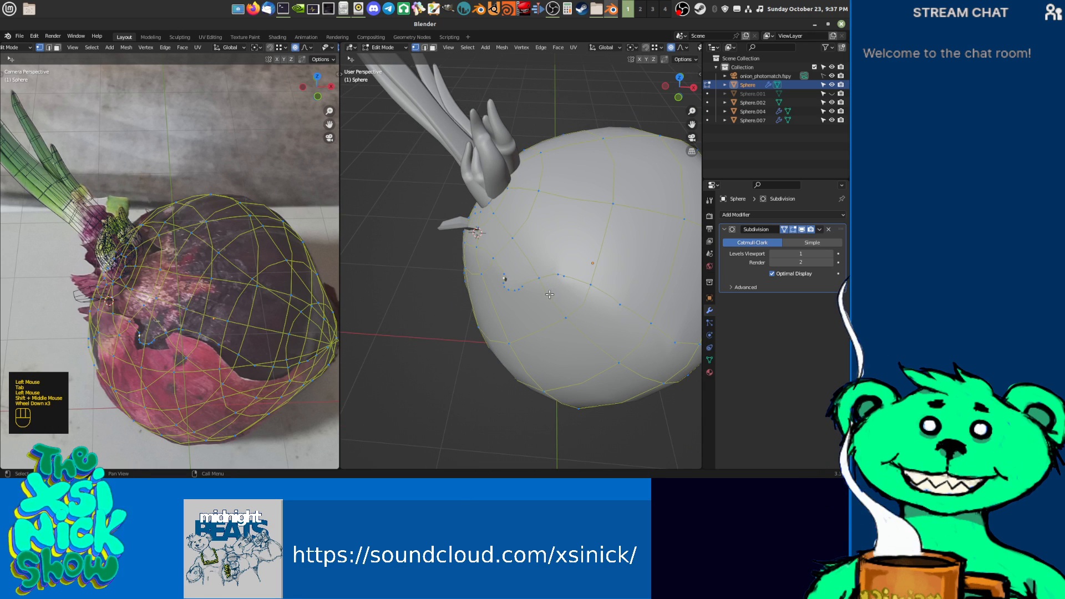
Step: Hide the bulb's subdivision preview and dissolve the edge loop along the torn-skin line, including its vertices
{"action": "key", "text": "ctrl+Tab"}
{"action": "left_click", "coordinate": [517, 289]}
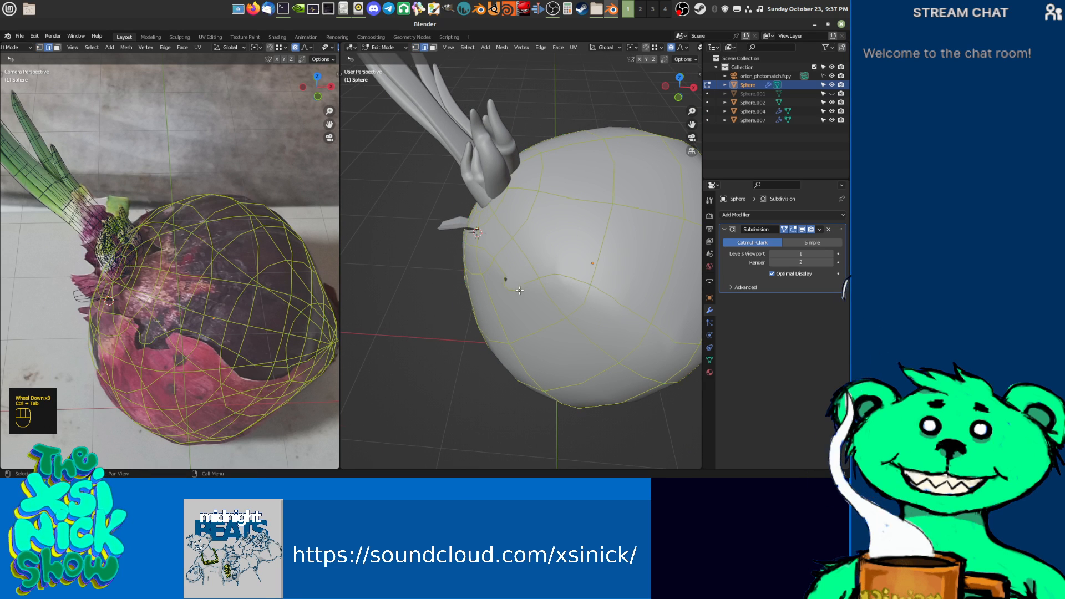
{"action": "middle_click_drag", "start_coordinate": [529, 290], "coordinate": [577, 272]}
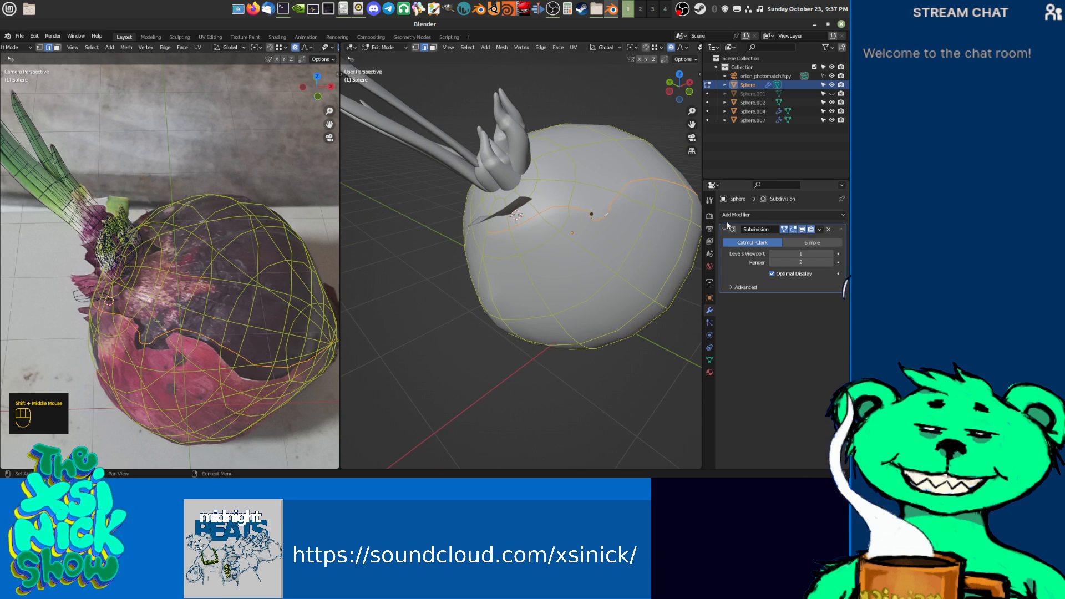
{"action": "left_click", "coordinate": [785, 232]}
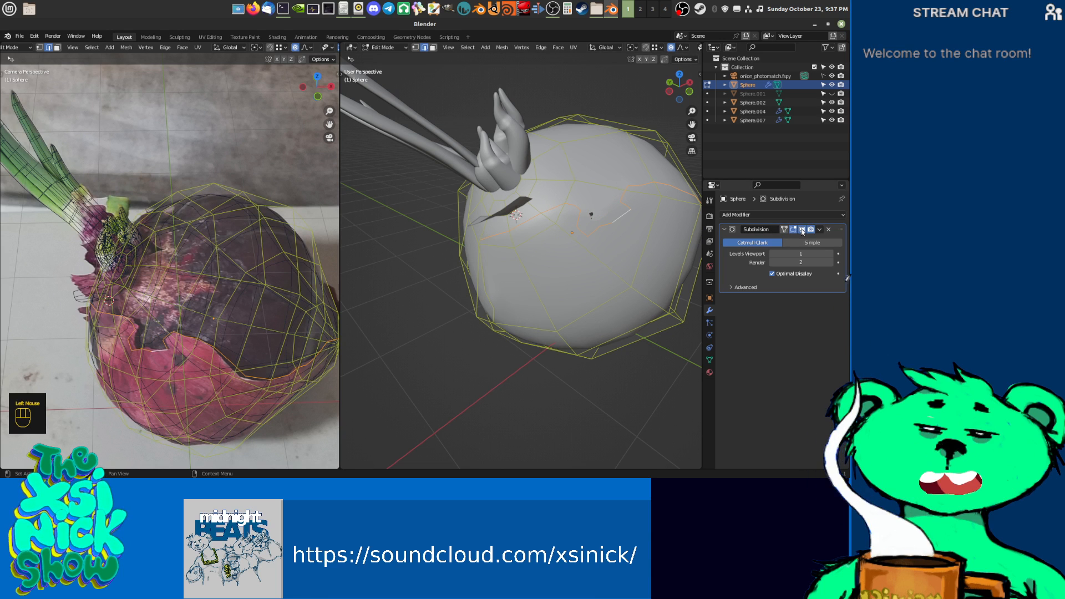
{"action": "left_click", "coordinate": [785, 232]}
{"action": "left_click", "coordinate": [801, 229]}
{"action": "middle_click_drag", "start_coordinate": [549, 244], "coordinate": [652, 262], "text": "shift"}
{"action": "middle_click_drag", "start_coordinate": [527, 260], "coordinate": [524, 287], "text": "shift"}
{"action": "left_click", "coordinate": [521, 218], "text": "shift"}
{"action": "middle_click_drag", "start_coordinate": [588, 343], "coordinate": [641, 288], "text": "shift"}
{"action": "scroll", "coordinate": [549, 305], "scroll_direction": "down", "scroll_amount": 2}
{"action": "key", "text": "ctrl+x"}
{"action": "scroll", "coordinate": [563, 273], "scroll_direction": "up", "scroll_amount": 1}
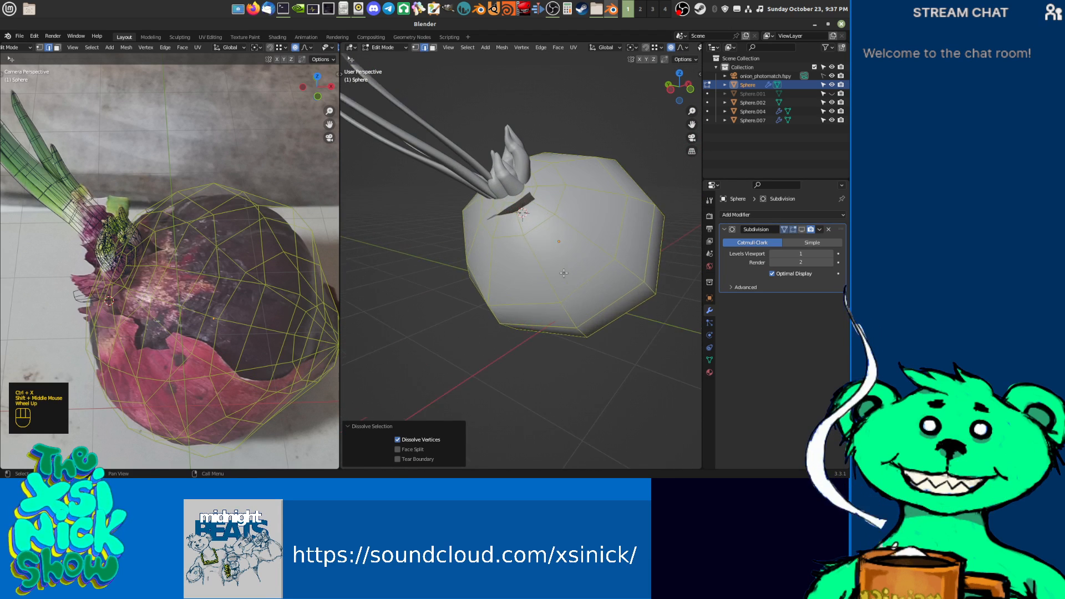
{"action": "scroll", "coordinate": [564, 273], "scroll_direction": "up", "scroll_amount": 1}
{"action": "middle_click_drag", "start_coordinate": [563, 273], "coordinate": [688, 257], "text": "shift"}
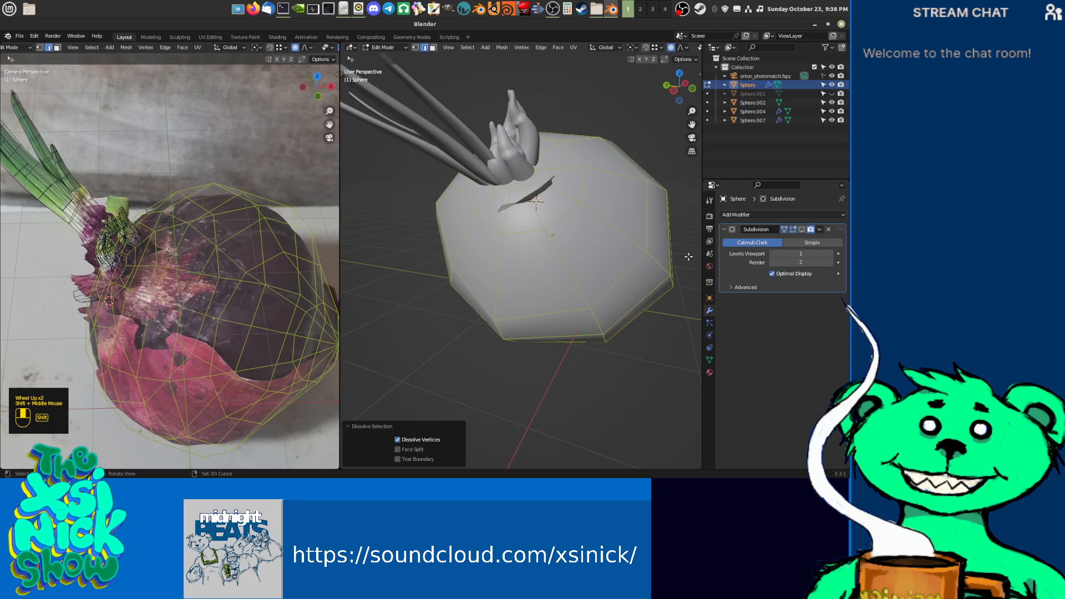
Step: Restore the subdivision preview on the bulb and its cage, and check the shape from several angles and against the photo
{"action": "left_click", "coordinate": [801, 229]}
{"action": "middle_click_drag", "start_coordinate": [597, 255], "coordinate": [483, 273], "text": "shift"}
{"action": "scroll", "coordinate": [560, 260], "scroll_direction": "down", "scroll_amount": 2}
{"action": "scroll", "coordinate": [518, 272], "scroll_direction": "down", "scroll_amount": 2}
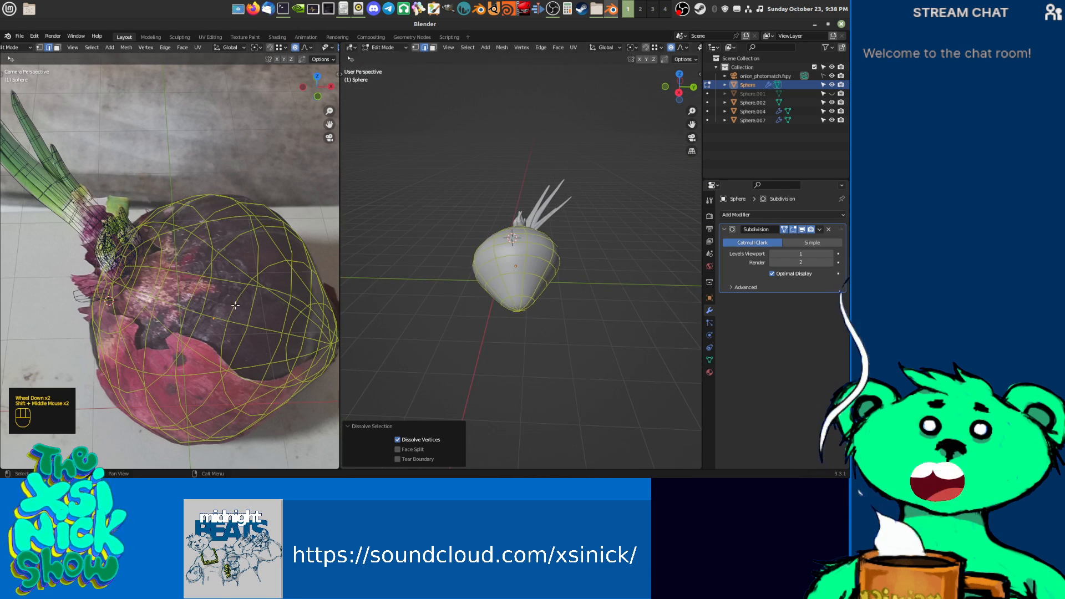
{"action": "middle_click_drag", "start_coordinate": [321, 324], "coordinate": [240, 283]}
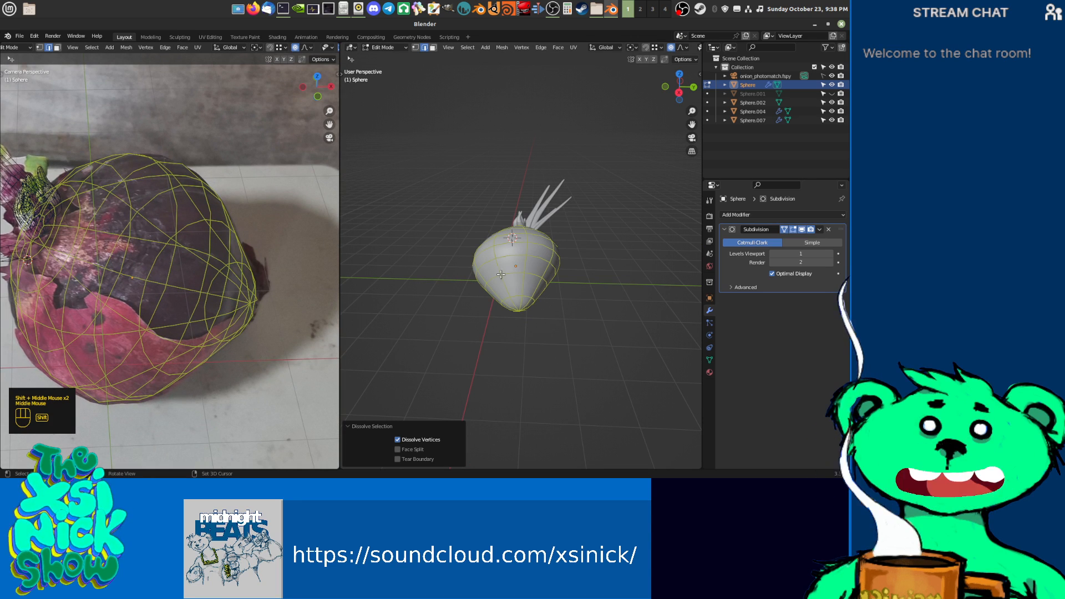
{"action": "middle_click_drag", "start_coordinate": [501, 273], "coordinate": [530, 274], "text": "shift"}
{"action": "scroll", "coordinate": [188, 251], "scroll_direction": "down", "scroll_amount": 3}
{"action": "middle_click_drag", "start_coordinate": [89, 222], "coordinate": [146, 259]}
{"action": "scroll", "coordinate": [146, 258], "scroll_direction": "up", "scroll_amount": 1}
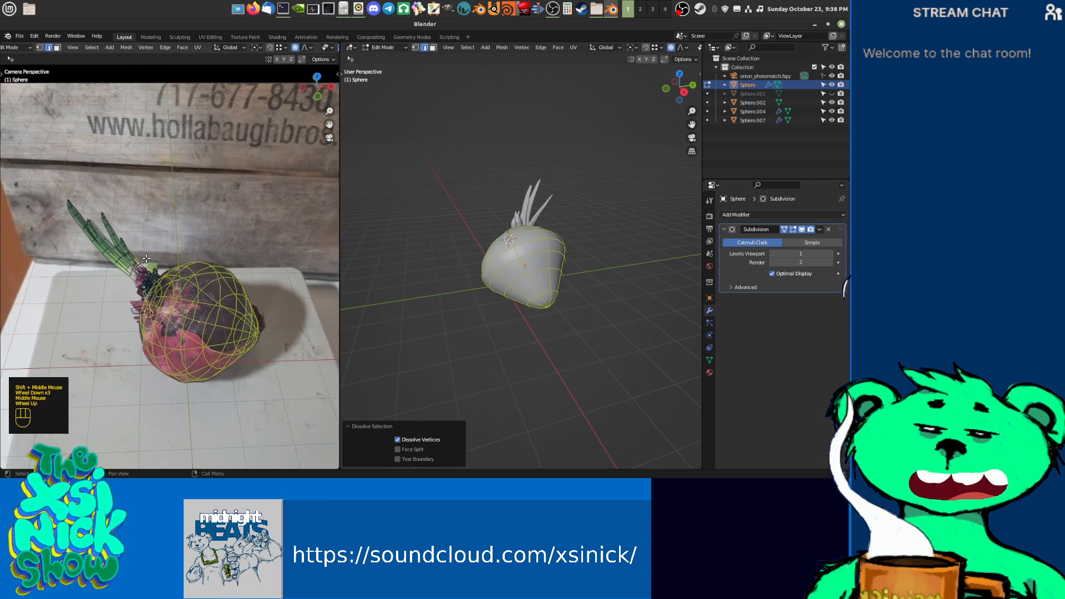
{"action": "scroll", "coordinate": [150, 262], "scroll_direction": "up", "scroll_amount": 3}
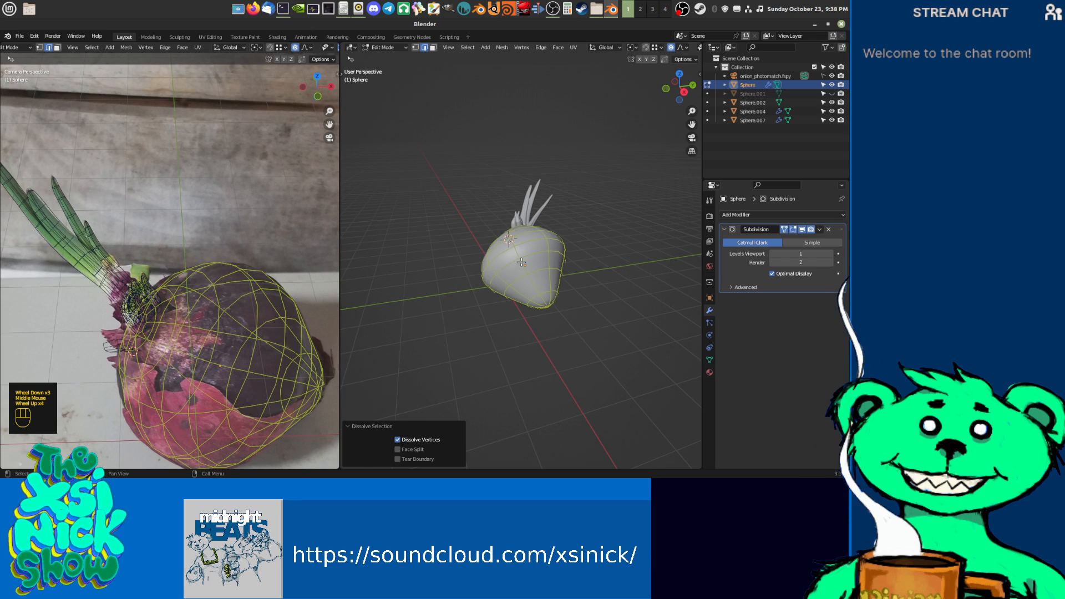
{"action": "middle_click_drag", "start_coordinate": [521, 261], "coordinate": [555, 259], "text": "shift"}
Step: Leave the bulb's mesh editing and select the small flap below the sprout cluster
{"action": "key", "text": "Tab"}
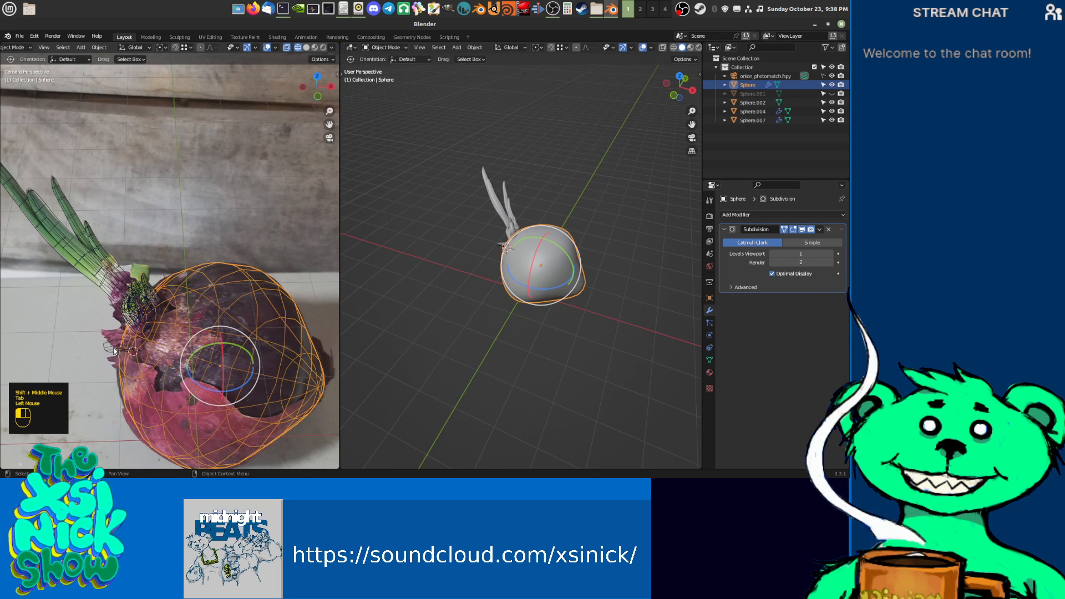
{"action": "left_click", "coordinate": [114, 348]}
{"action": "scroll", "coordinate": [113, 348], "scroll_direction": "up", "scroll_amount": 2}
{"action": "middle_click_drag", "start_coordinate": [143, 308], "coordinate": [167, 304]}
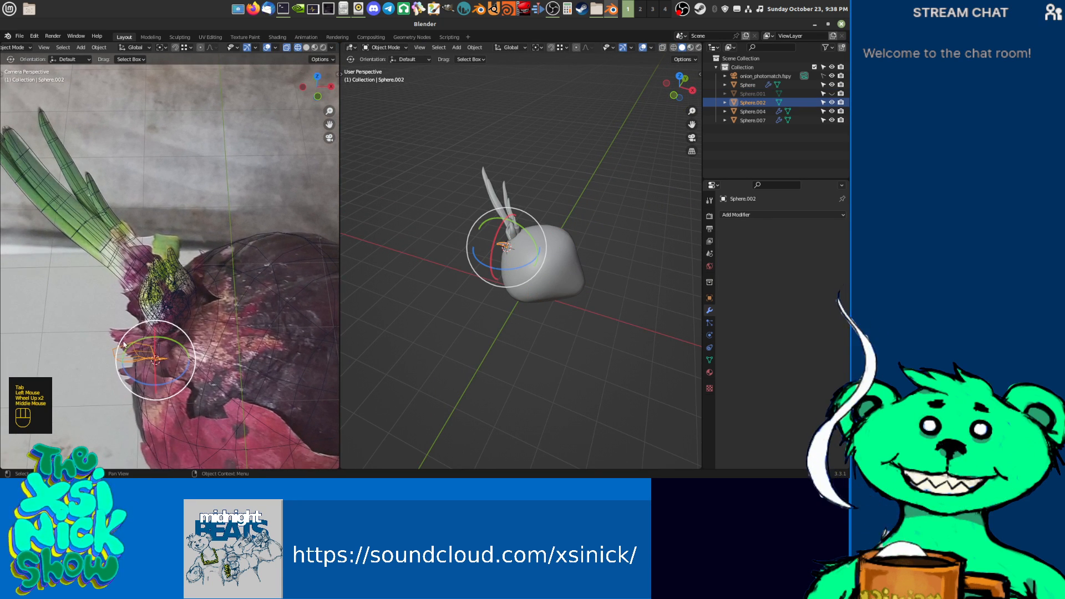
Step: Scale up the small flap below the sprout cluster so it extends out past the bulb's edge
{"action": "mouse_move", "coordinate": [168, 323]}
{"action": "left_mouse_down"}
{"action": "mouse_move", "coordinate": [178, 320]}
{"action": "mouse_move", "coordinate": [169, 324]}
{"action": "left_mouse_up"}
{"action": "key", "text": "s"}
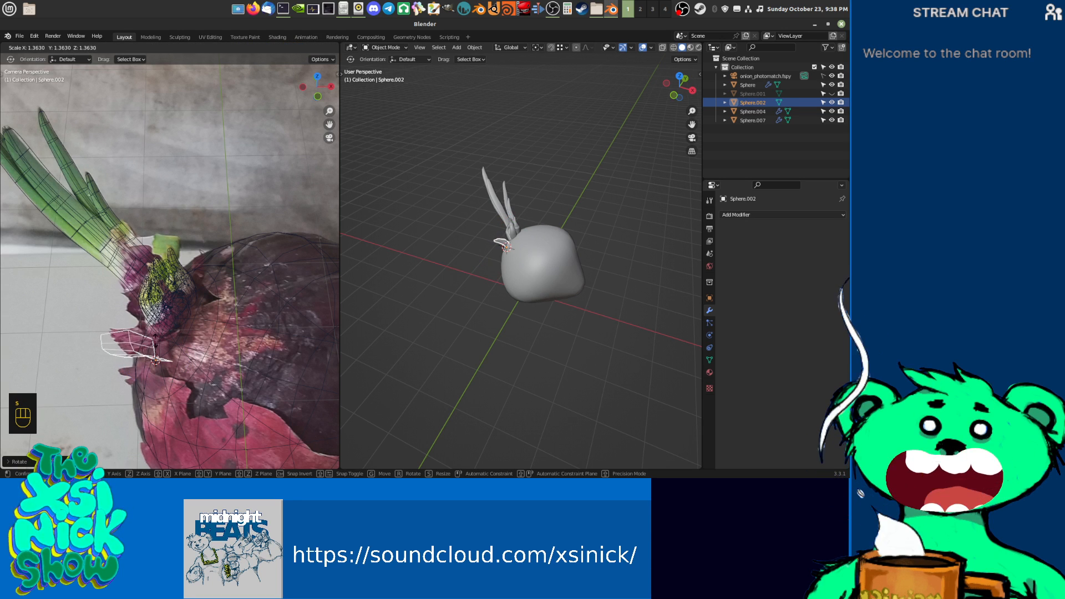
{"action": "left_click", "coordinate": [151, 339]}
Step: Rotate the enlarged flap from a side view to adjust its tilt against the top of the bulb
{"action": "middle_click_drag", "start_coordinate": [429, 308], "coordinate": [552, 256]}
{"action": "middle_click_drag", "start_coordinate": [551, 256], "coordinate": [586, 246], "text": "shift"}
{"action": "scroll", "coordinate": [536, 223], "scroll_direction": "up", "scroll_amount": 3}
{"action": "scroll", "coordinate": [538, 225], "scroll_direction": "up", "scroll_amount": 2}
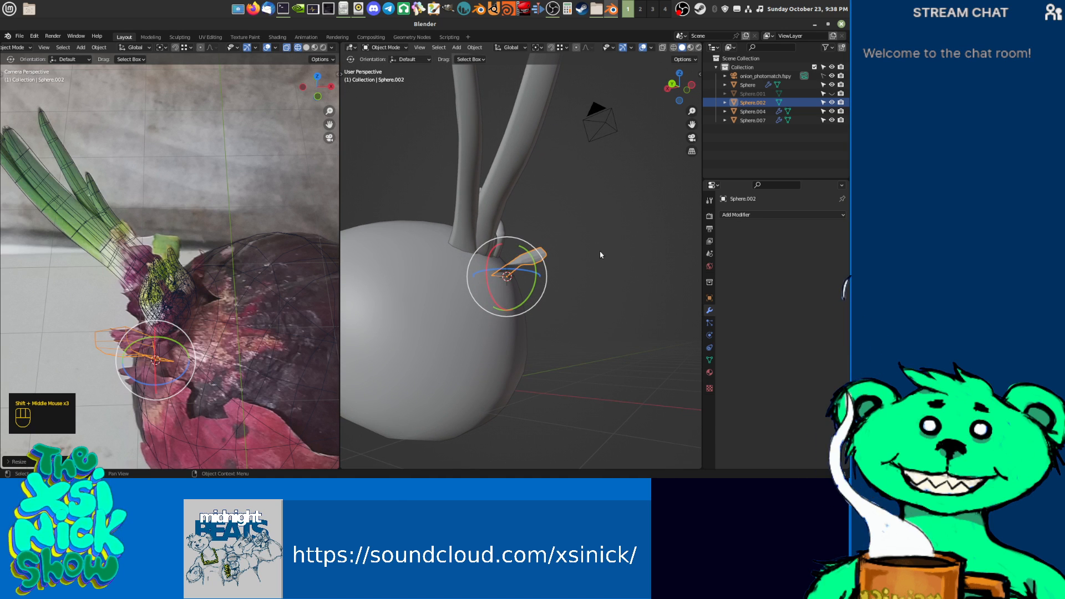
{"action": "key", "text": "e"}
{"action": "middle_click", "coordinate": [609, 245]}
{"action": "key", "text": "r"}
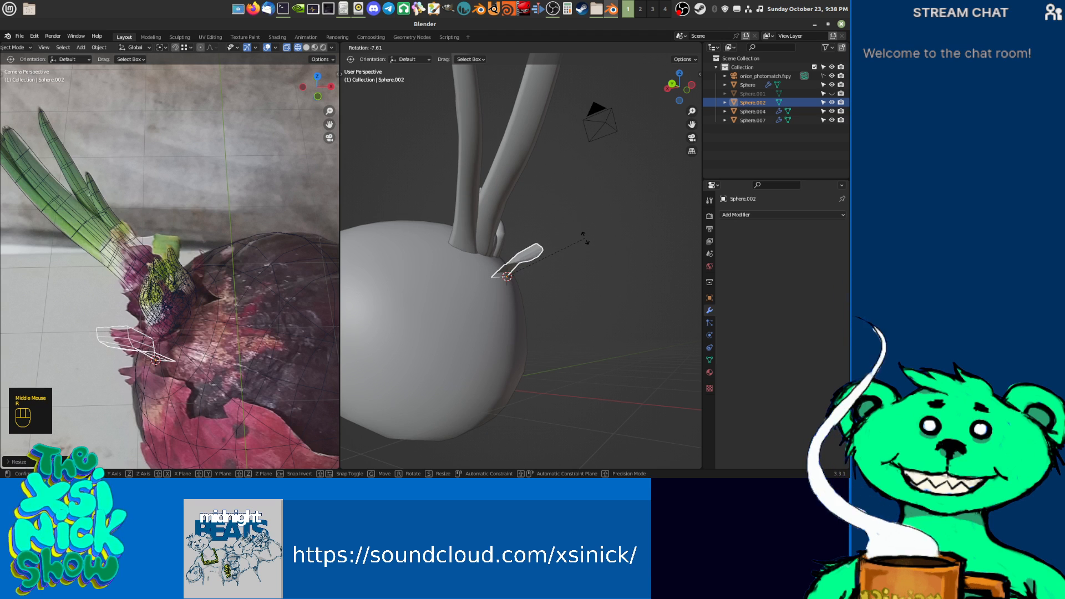
{"action": "left_click", "coordinate": [585, 239]}
{"action": "middle_click_drag", "start_coordinate": [524, 246], "coordinate": [490, 333]}
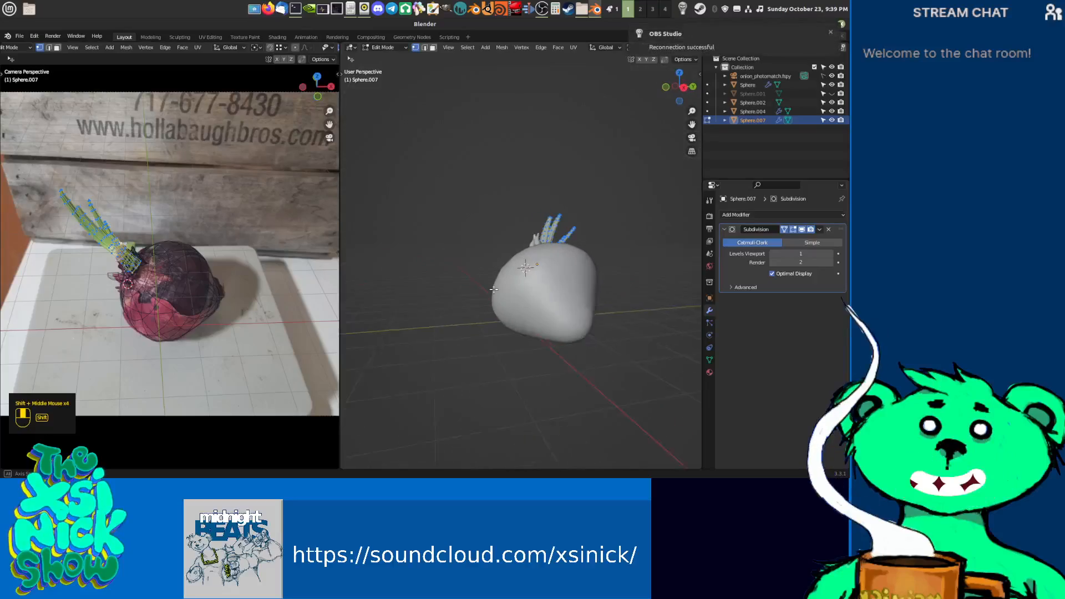
Step: Switch mesh editing from the sprouts to the bulb and add one centred edge loop near its tapered end
{"action": "key", "text": "Tab"}
{"action": "key", "text": "Tab"}
{"action": "left_click", "coordinate": [552, 310]}
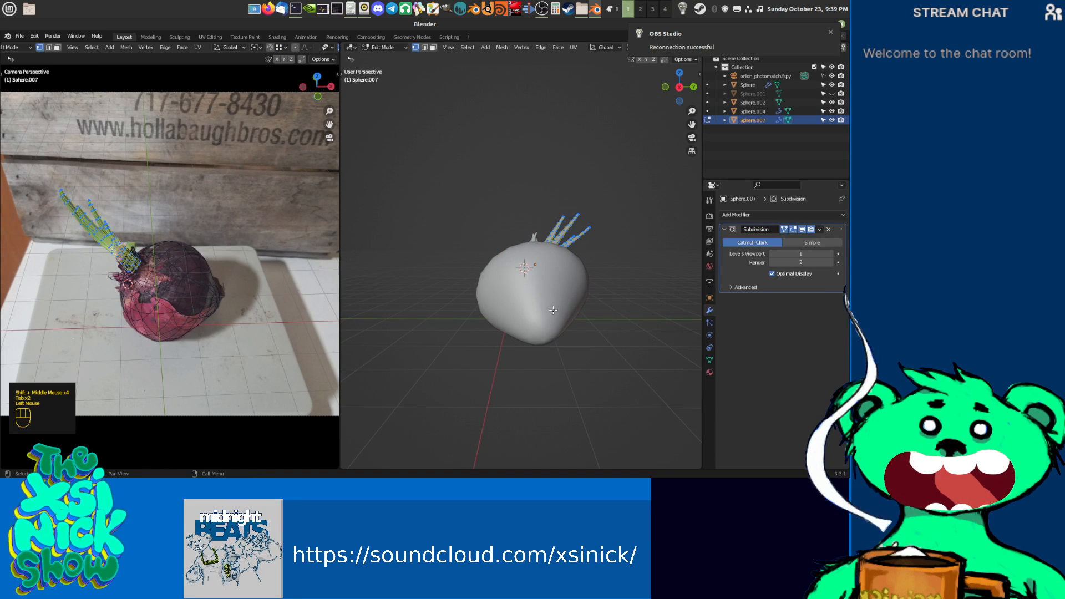
{"action": "key", "text": "Tab"}
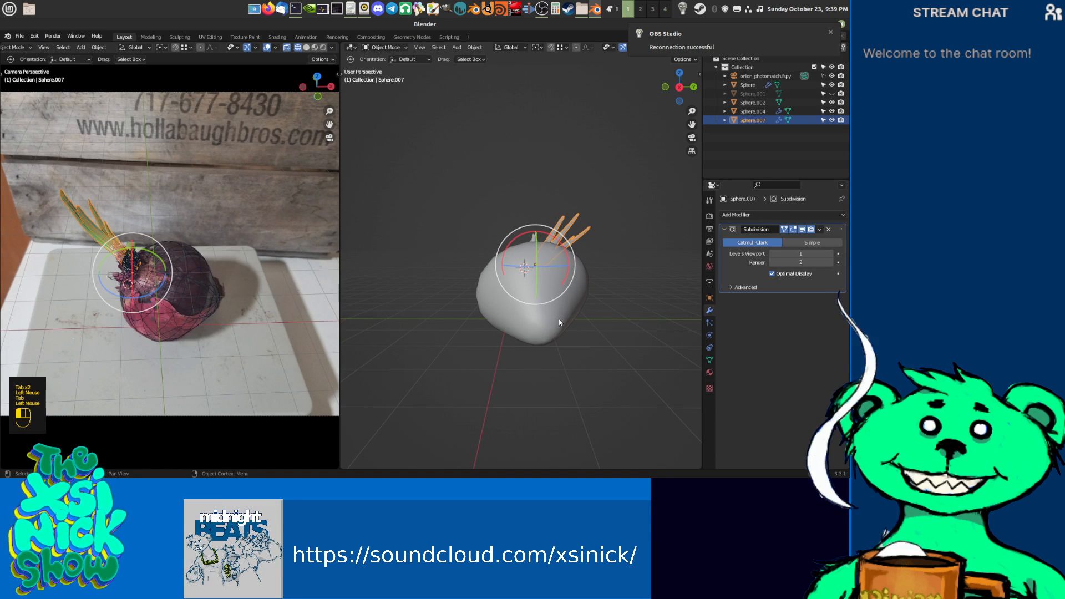
{"action": "key", "text": "Tab"}
{"action": "middle_click_drag", "start_coordinate": [556, 315], "coordinate": [508, 333], "text": "shift"}
{"action": "mouse_move", "coordinate": [524, 325]}
{"action": "middle_mouse_down", "text": "shift"}
{"action": "mouse_move", "coordinate": [464, 317]}
{"action": "mouse_move", "coordinate": [518, 316]}
{"action": "middle_mouse_up", "text": "shift"}
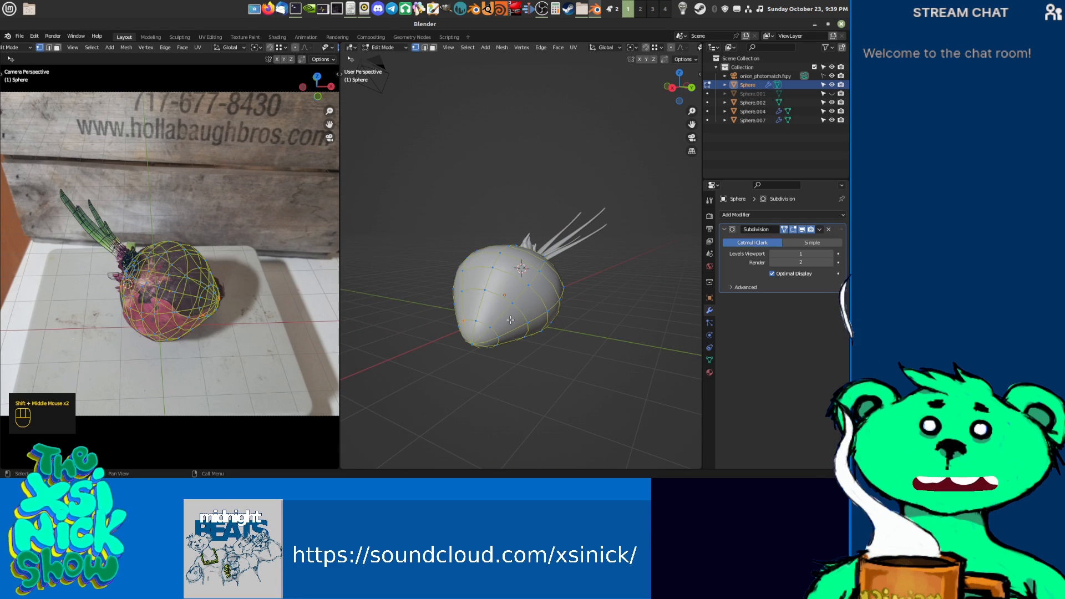
{"action": "key", "text": "ctrl+r"}
{"action": "left_click", "coordinate": [541, 316]}
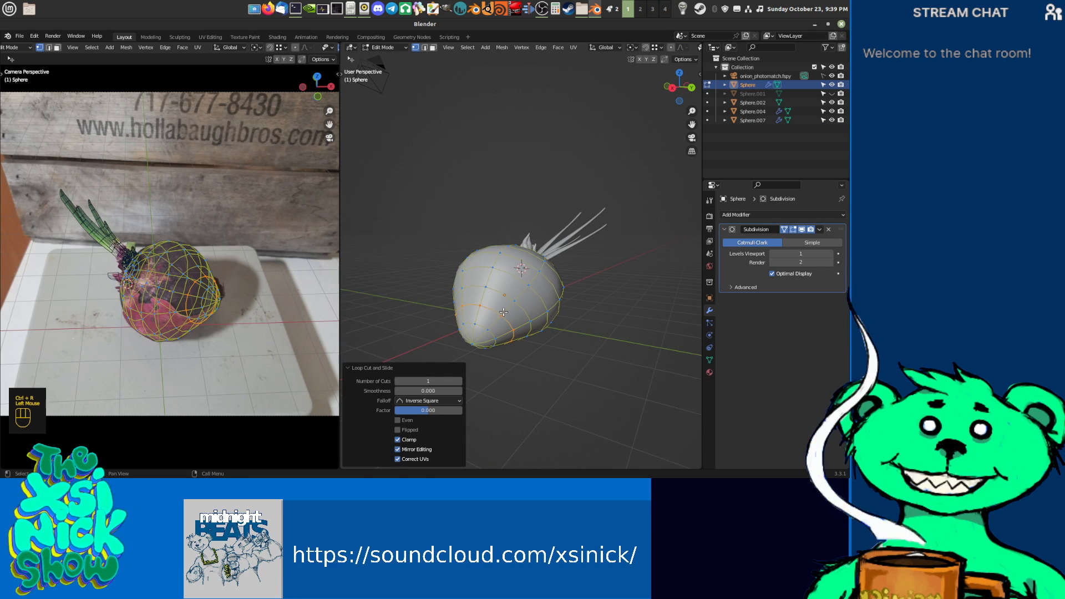
Step: Slide the new edge loop by a factor of about -0.40 and leave the bulb's mesh editing
{"action": "middle_click_drag", "start_coordinate": [542, 317], "coordinate": [617, 308], "text": "shift"}
{"action": "scroll", "coordinate": [632, 305], "scroll_direction": "up", "scroll_amount": 2}
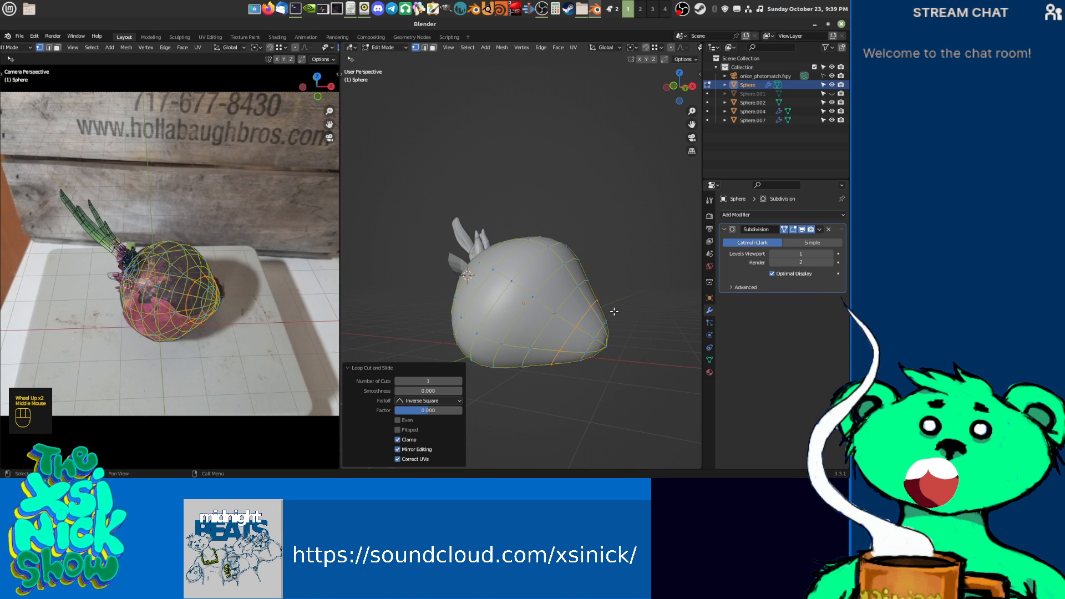
{"action": "key", "text": "g"}
{"action": "key", "text": "g"}
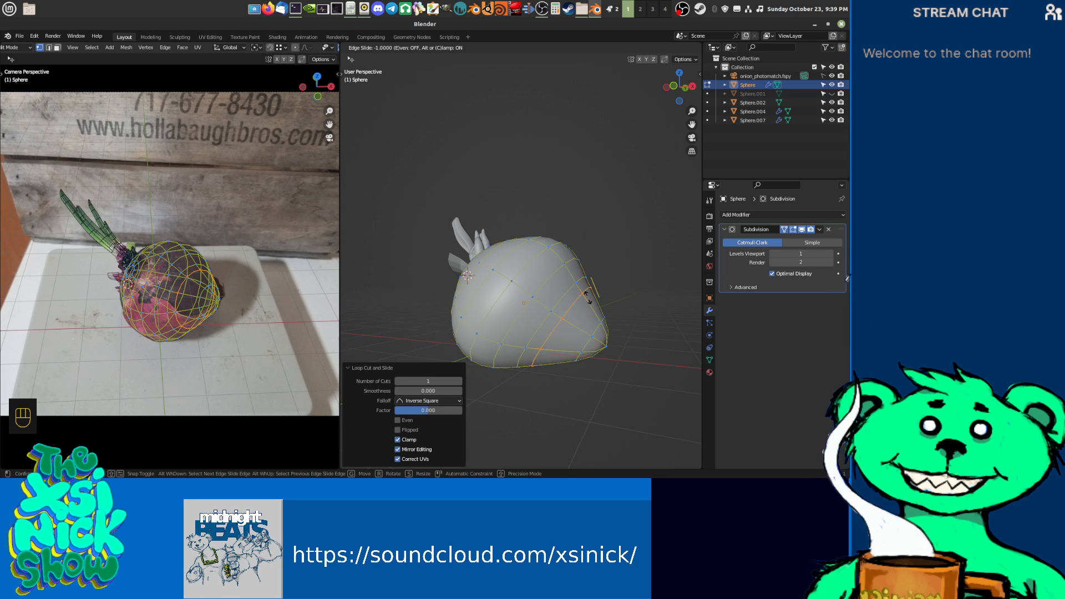
{"action": "left_click", "coordinate": [594, 311]}
{"action": "middle_click_drag", "start_coordinate": [593, 312], "coordinate": [438, 320]}
{"action": "middle_click_drag", "start_coordinate": [437, 320], "coordinate": [46, 264], "text": "shift"}
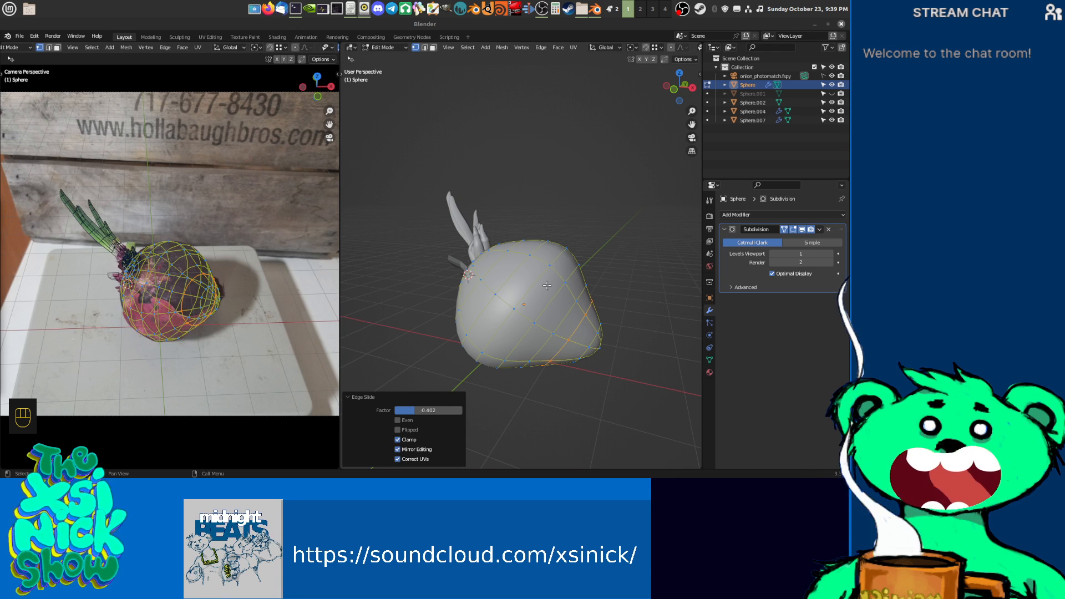
{"action": "scroll", "coordinate": [128, 265], "scroll_direction": "up", "scroll_amount": 2}
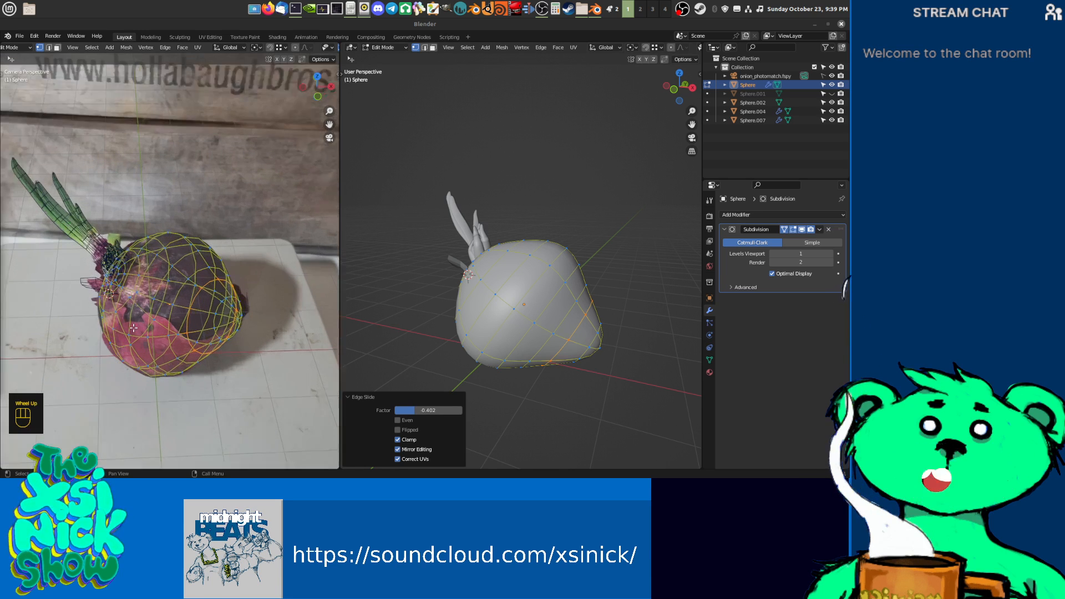
{"action": "middle_click_drag", "start_coordinate": [626, 265], "coordinate": [602, 256]}
{"action": "key", "text": "Tab"}
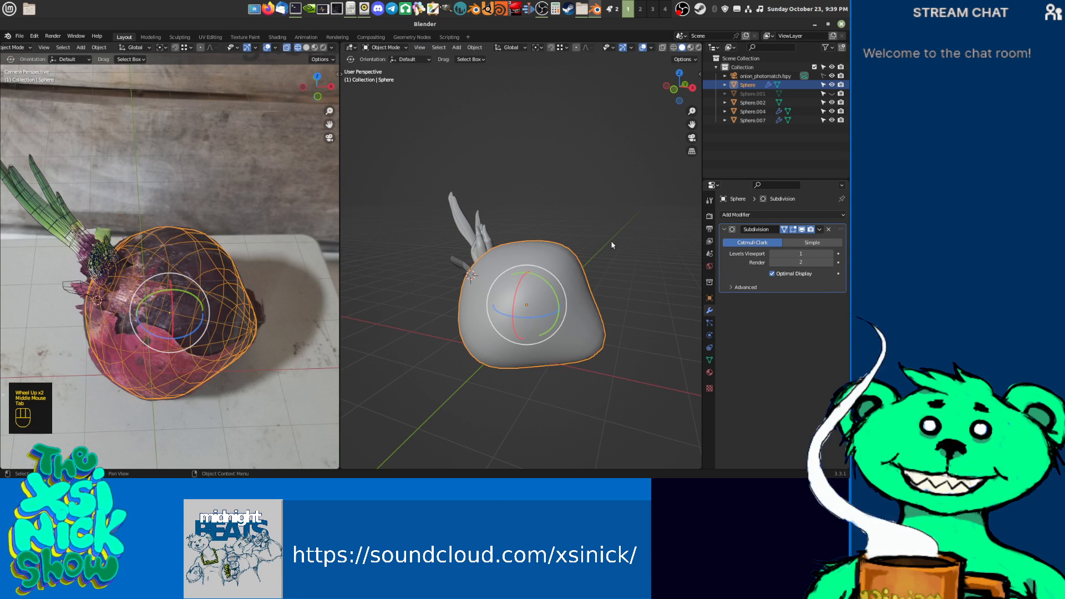
Step: Unhide the torn outer skin, Sphere.001, and add a Subdivision Surface modifier to it
{"action": "left_click", "coordinate": [831, 95]}
{"action": "middle_click_drag", "start_coordinate": [518, 253], "coordinate": [593, 291]}
{"action": "left_click", "coordinate": [571, 326]}
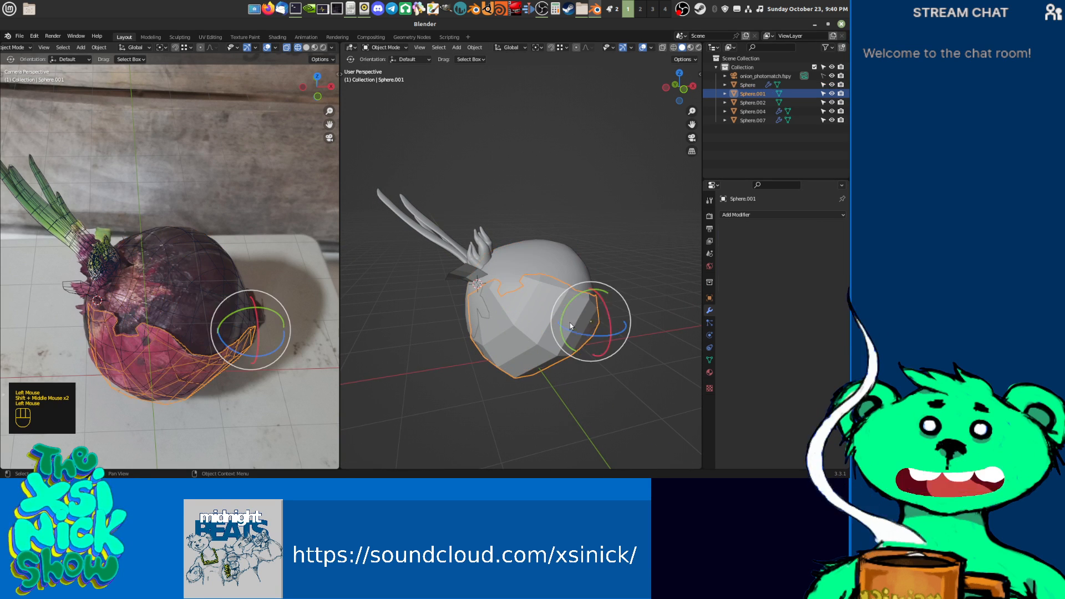
{"action": "left_click", "coordinate": [759, 216]}
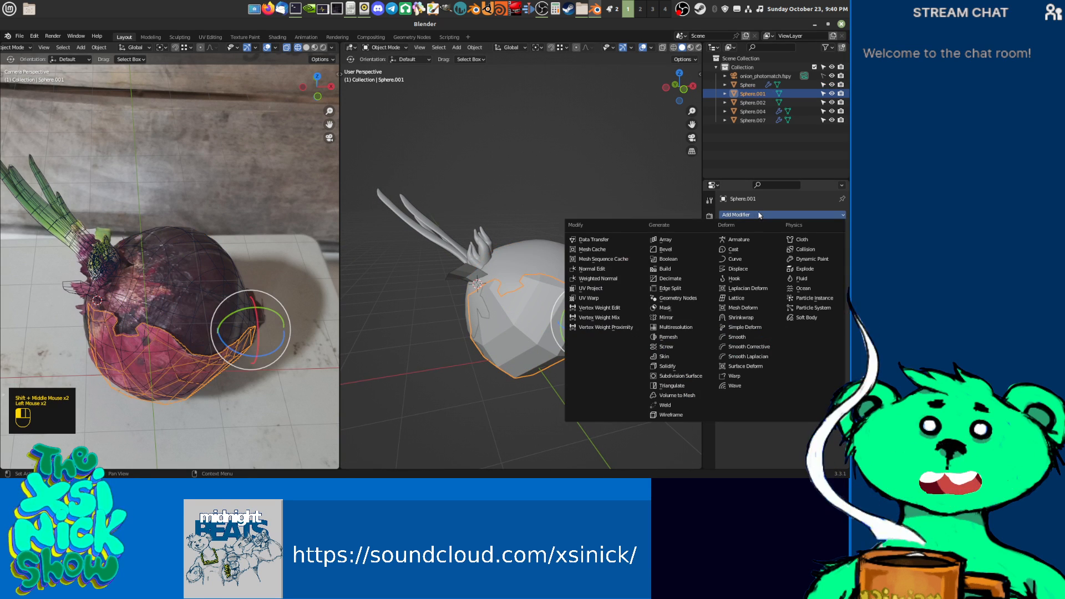
{"action": "left_click", "coordinate": [679, 378]}
Step: Shade the torn outer skin smooth
{"action": "middle_click_drag", "start_coordinate": [608, 353], "coordinate": [501, 315]}
{"action": "right_click", "coordinate": [474, 306]}
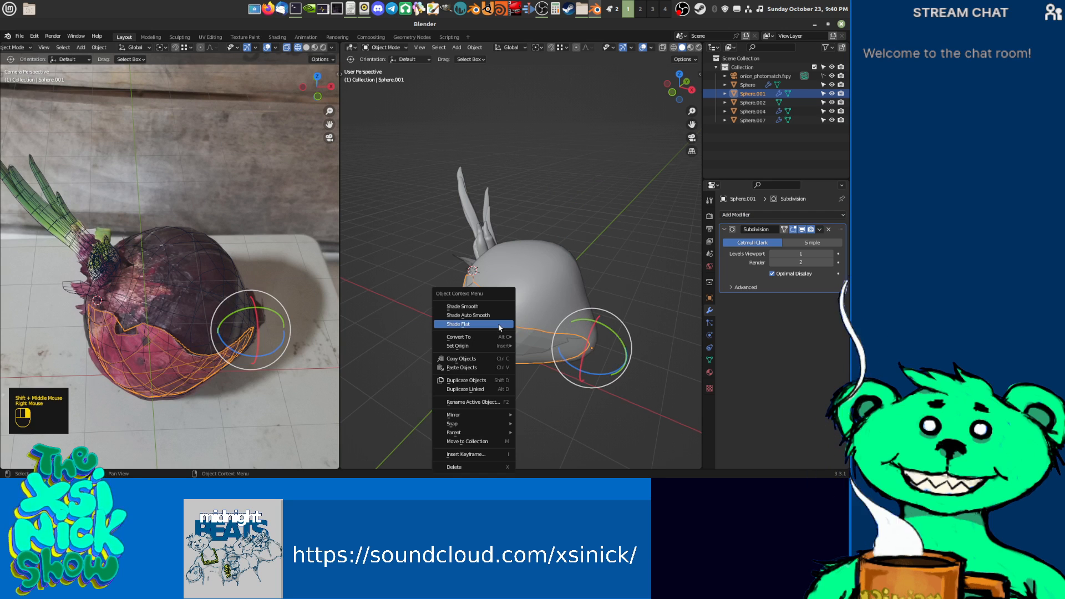
{"action": "left_click", "coordinate": [468, 309]}
{"action": "middle_click_drag", "start_coordinate": [488, 305], "coordinate": [542, 306]}
Step: Add a Shrinkwrap modifier to the torn skin with the bulb, Sphere, as its target
{"action": "left_click", "coordinate": [761, 215]}
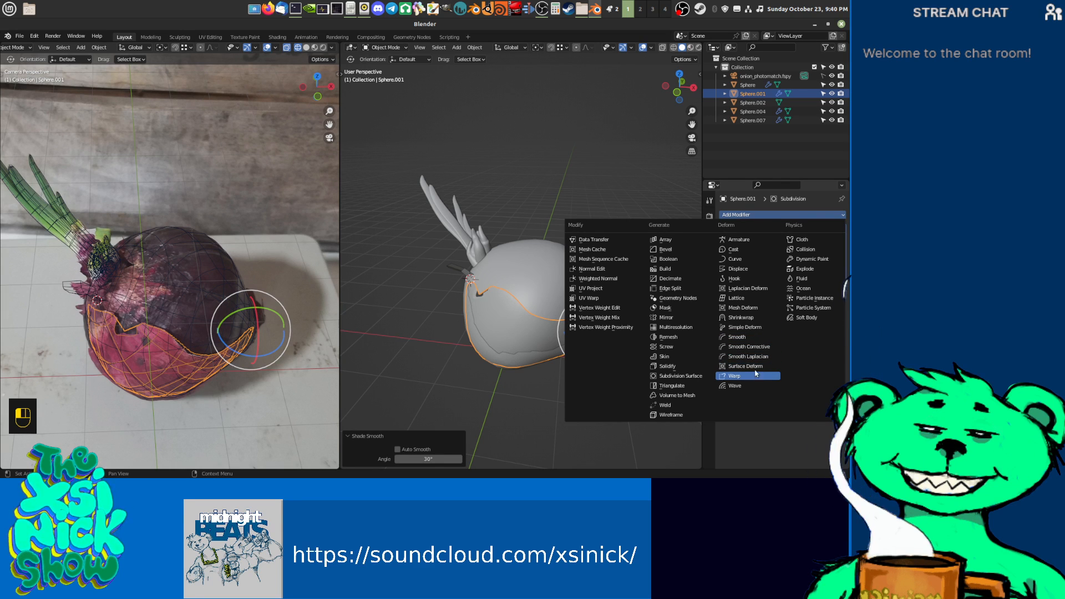
{"action": "left_click", "coordinate": [743, 317]}
{"action": "left_click", "coordinate": [829, 334]}
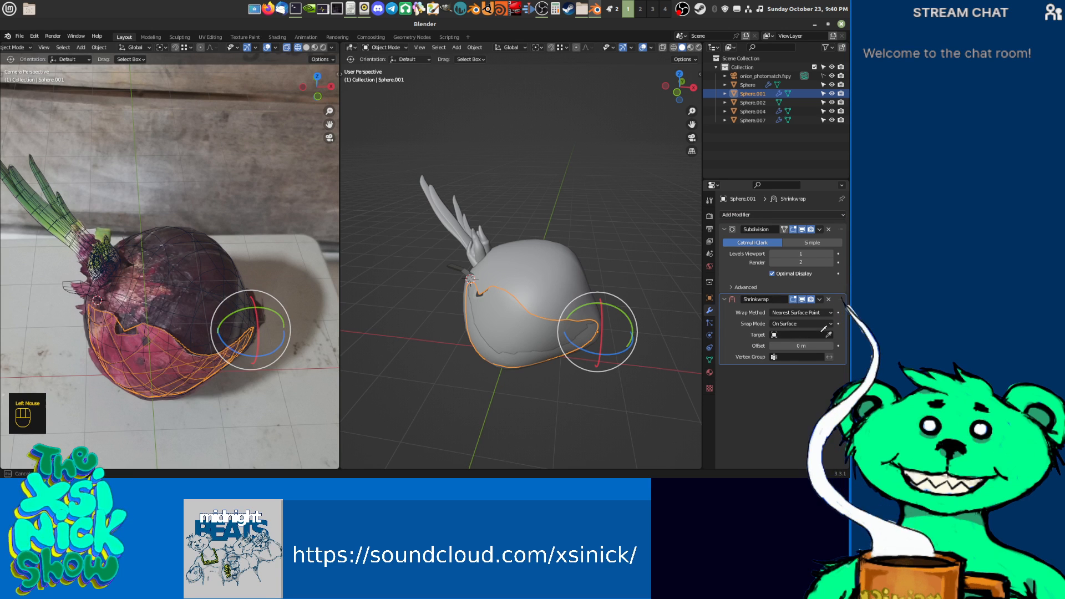
{"action": "left_click", "coordinate": [532, 278]}
{"action": "middle_click_drag", "start_coordinate": [513, 345], "coordinate": [599, 299], "text": "shift"}
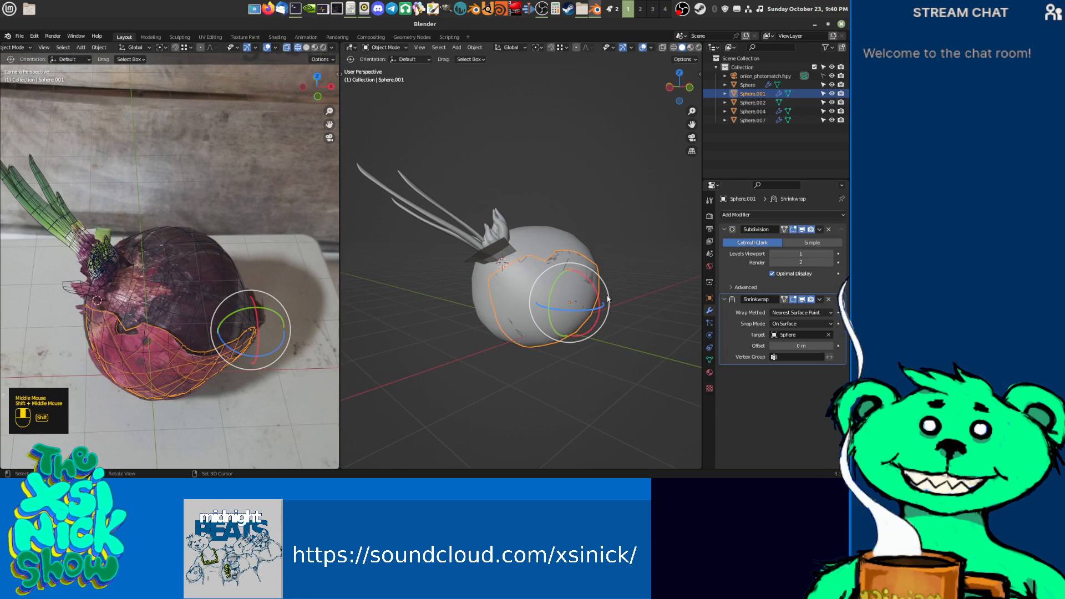
Step: Try the Shrinkwrap modifier above Subdivision on the torn skin, compare the surface, and move it back below
{"action": "left_click", "coordinate": [723, 229]}
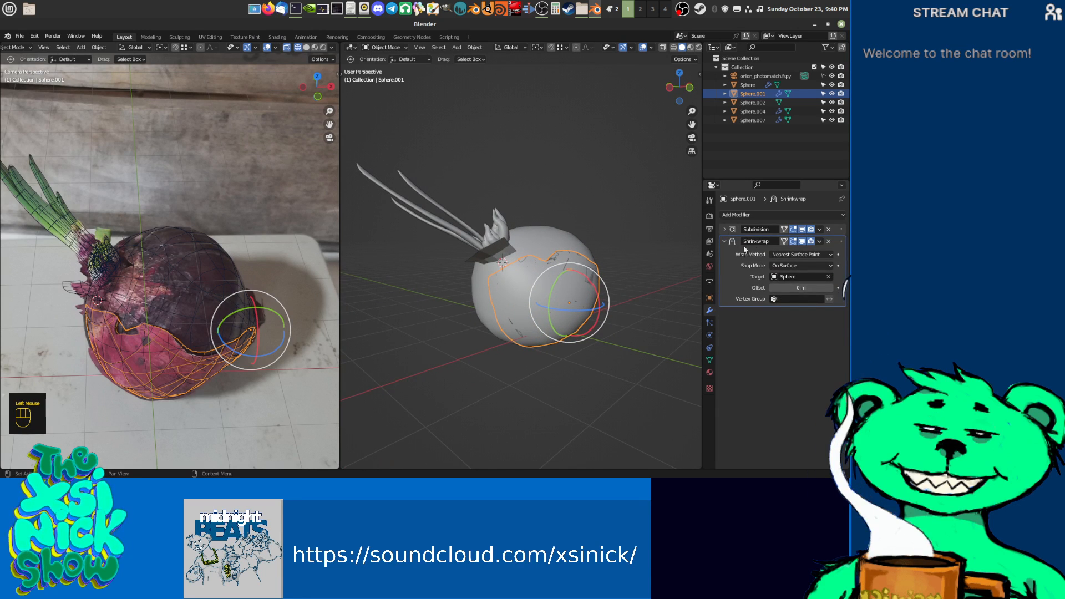
{"action": "left_click", "coordinate": [829, 229]}
{"action": "left_click_drag", "start_coordinate": [838, 227], "coordinate": [838, 224]}
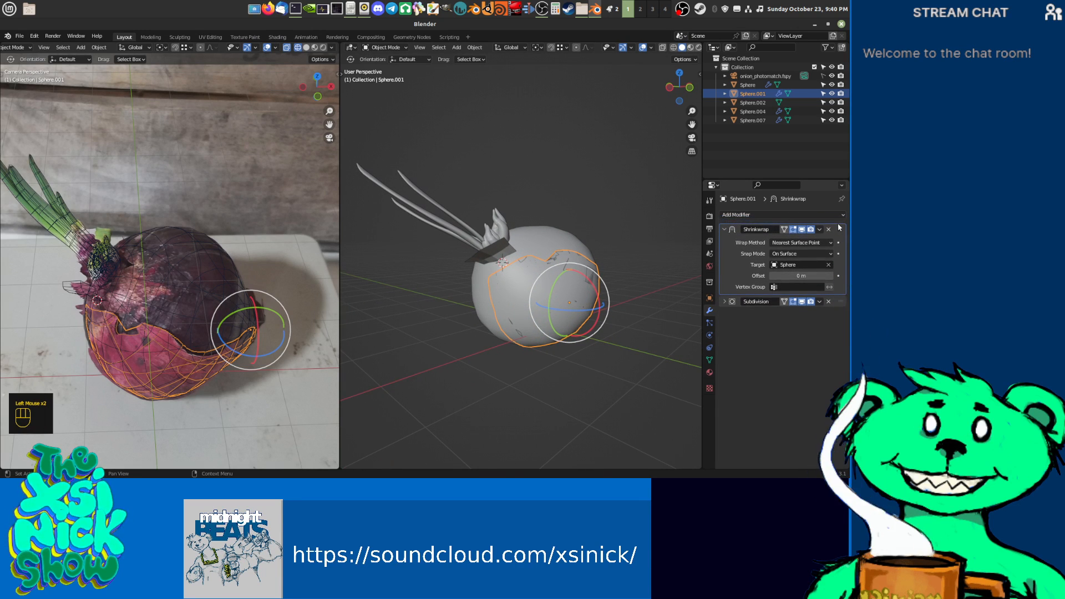
{"action": "middle_click_drag", "start_coordinate": [583, 305], "coordinate": [554, 293]}
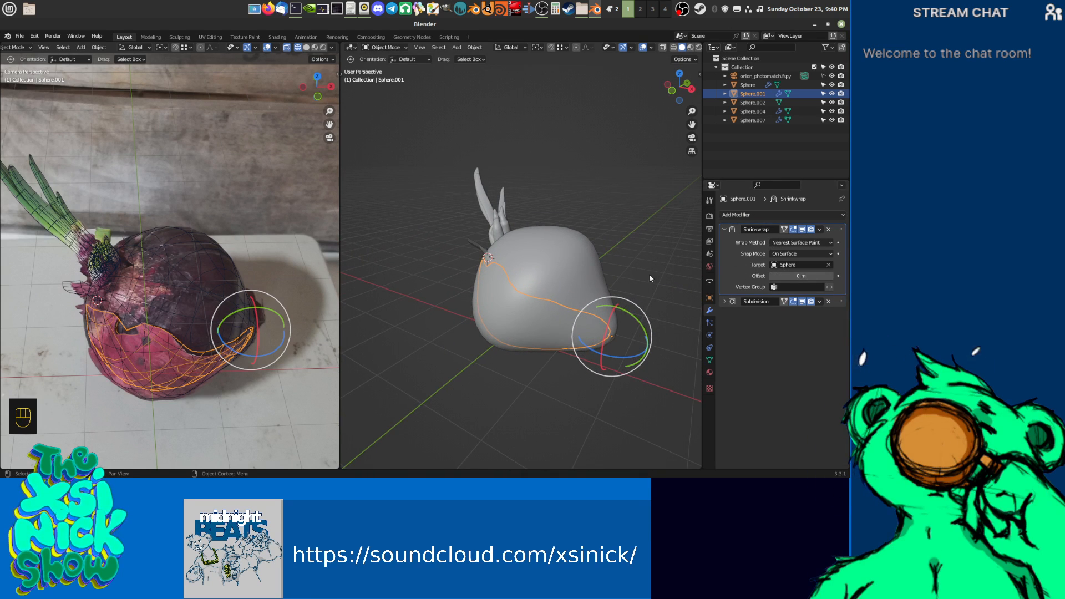
{"action": "left_click_drag", "start_coordinate": [840, 229], "coordinate": [830, 280]}
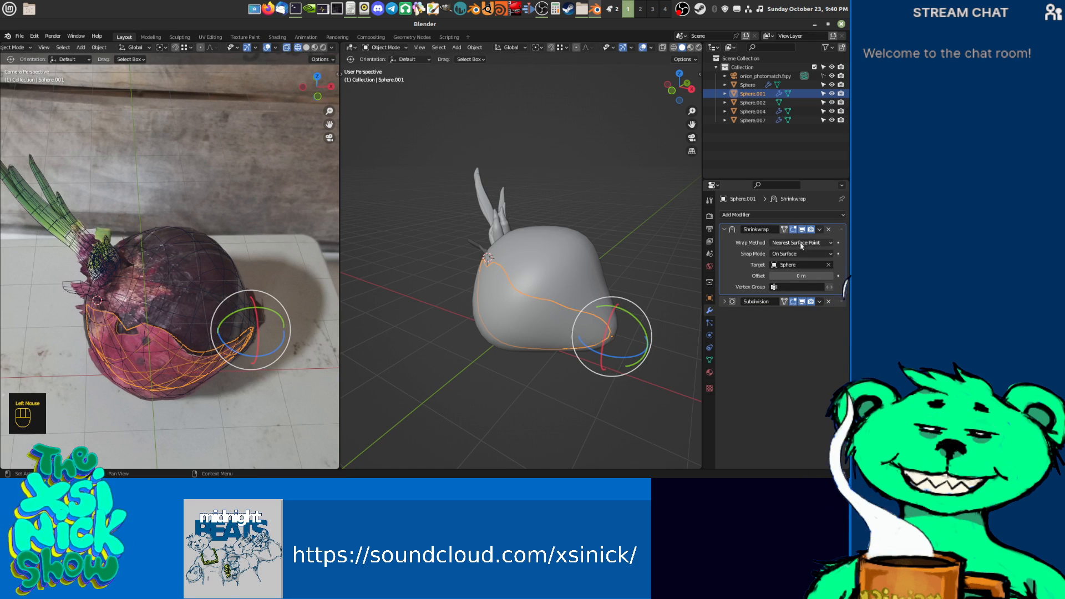
{"action": "left_click_drag", "start_coordinate": [838, 230], "coordinate": [833, 322]}
{"action": "mouse_move", "coordinate": [666, 272]}
{"action": "middle_mouse_down", "text": "shift"}
{"action": "mouse_move", "coordinate": [646, 309]}
{"action": "mouse_move", "coordinate": [655, 288]}
{"action": "middle_mouse_up", "text": "shift"}
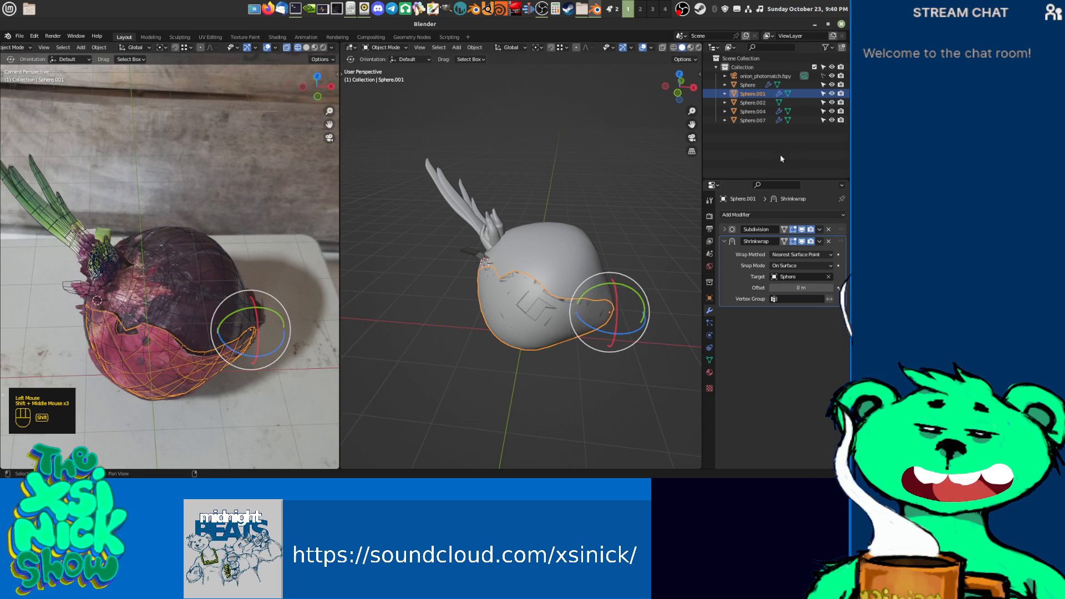
Step: Hide the torn outer skin and check the bare bulb's shape against the photo and from another angle
{"action": "left_click", "coordinate": [831, 93]}
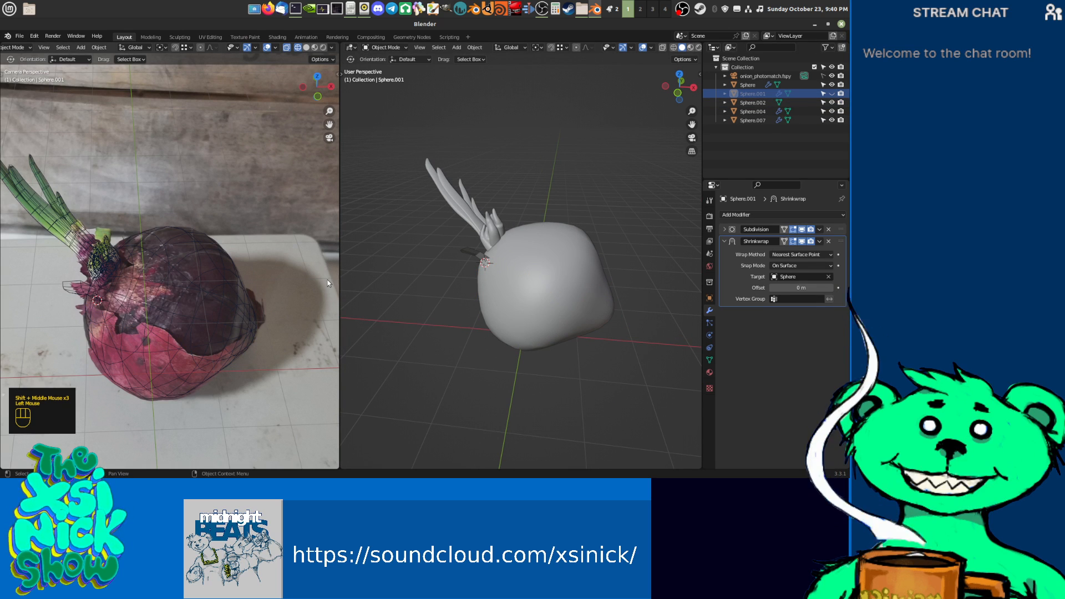
{"action": "middle_click_drag", "start_coordinate": [127, 310], "coordinate": [197, 329]}
{"action": "scroll", "coordinate": [168, 296], "scroll_direction": "down", "scroll_amount": 1}
{"action": "scroll", "coordinate": [194, 327], "scroll_direction": "down", "scroll_amount": 3}
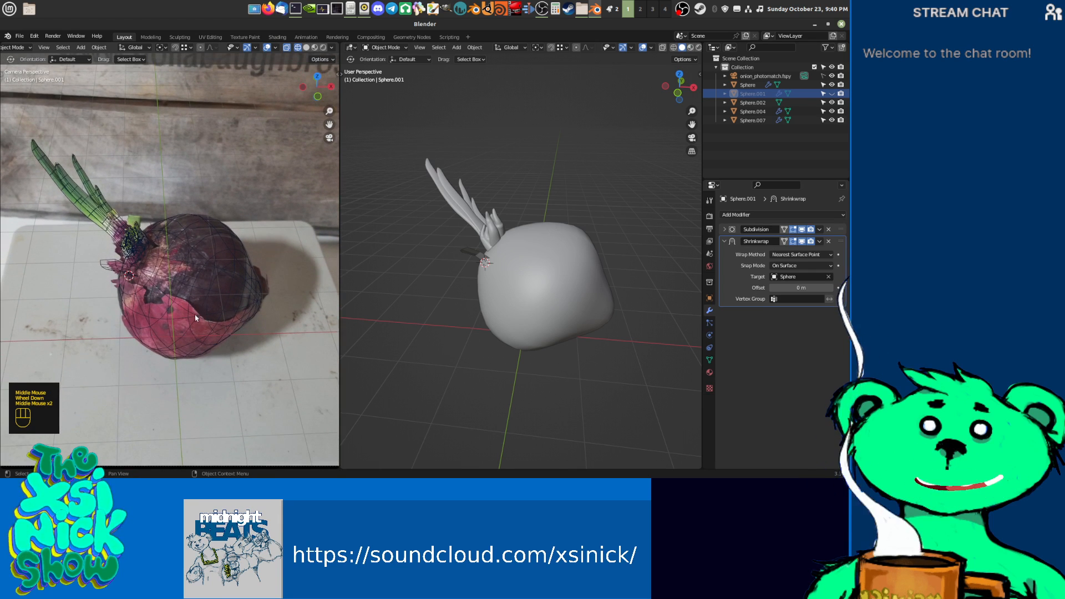
{"action": "scroll", "coordinate": [184, 314], "scroll_direction": "up", "scroll_amount": 4}
{"action": "middle_click_drag", "start_coordinate": [432, 281], "coordinate": [643, 151], "text": "shift"}
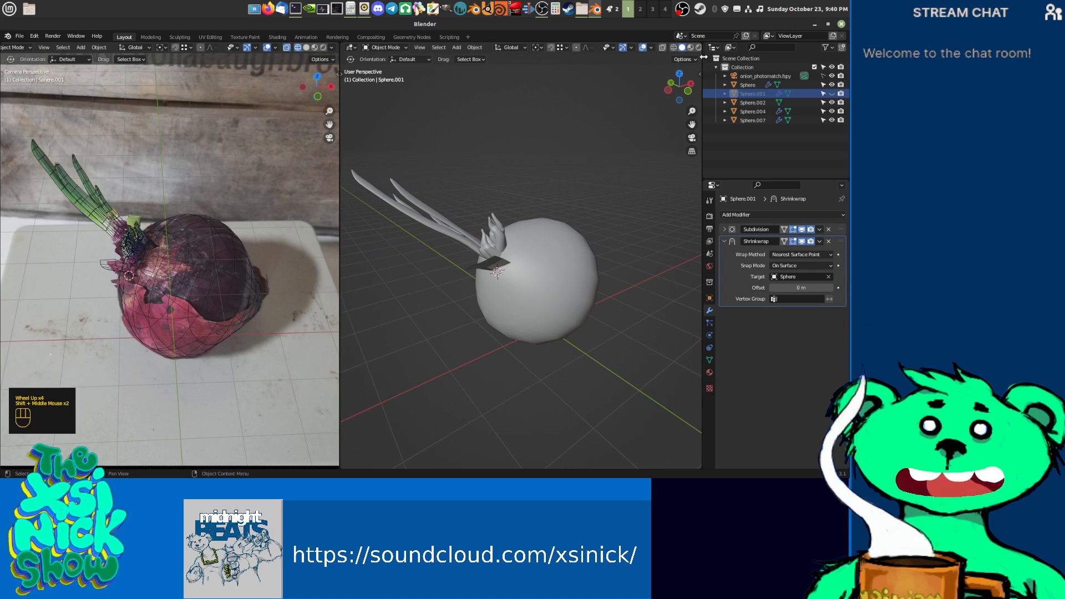
Step: Turn on Cavity shading in the 3D viewport's solid display options
{"action": "left_click", "coordinate": [700, 73]}
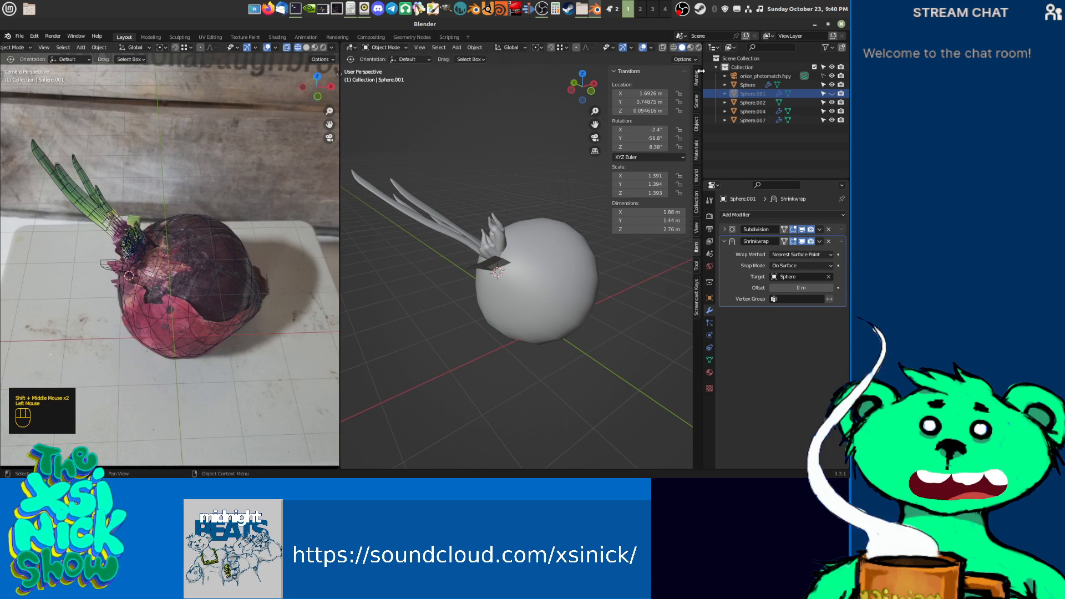
{"action": "middle_click_drag", "start_coordinate": [700, 47], "coordinate": [621, 41]}
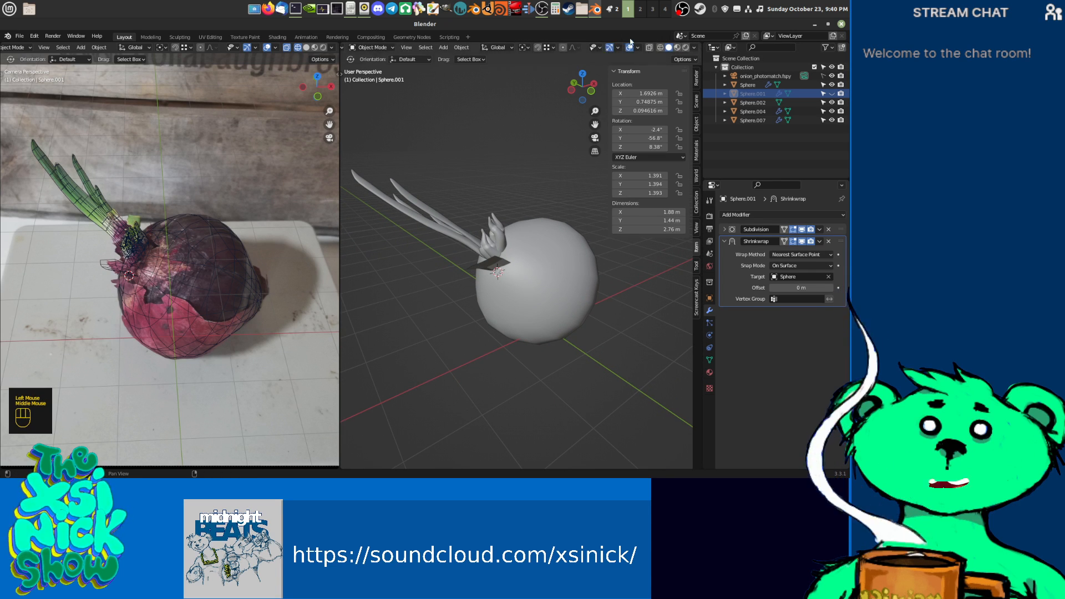
{"action": "left_click", "coordinate": [693, 48]}
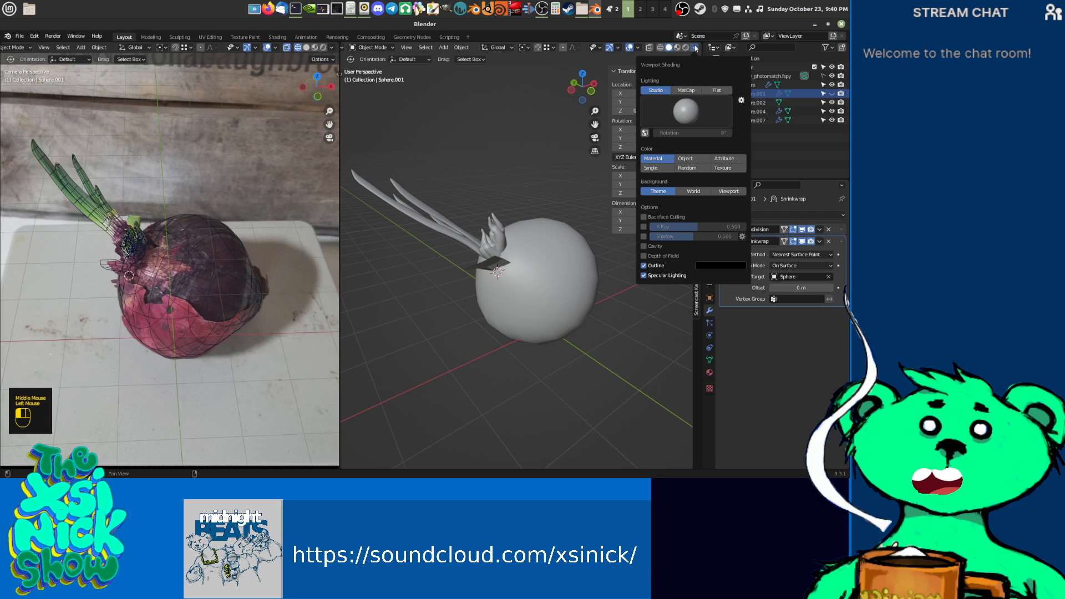
{"action": "left_click", "coordinate": [643, 246]}
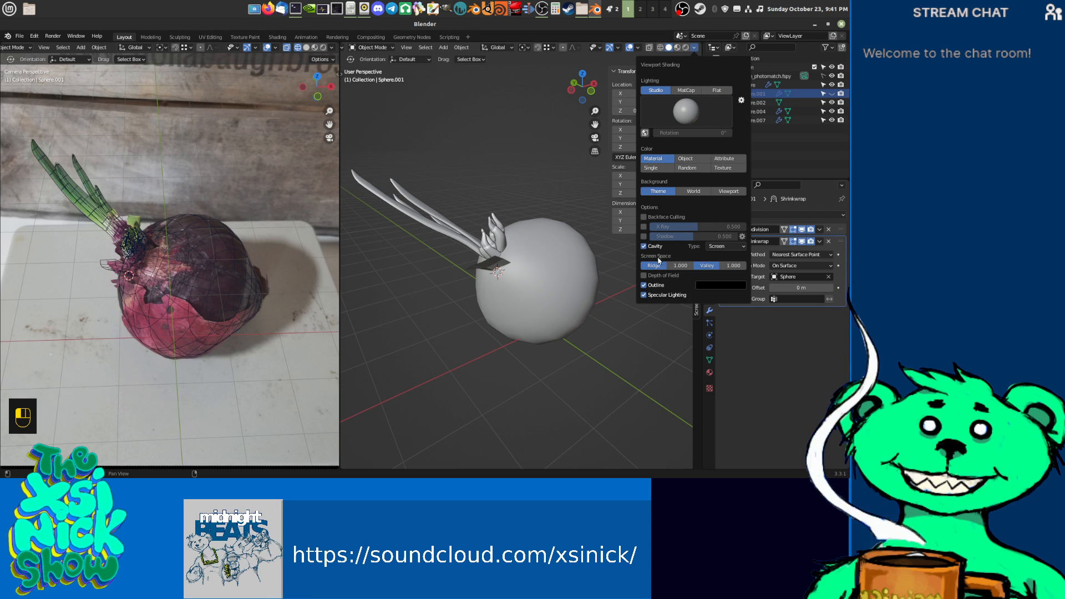